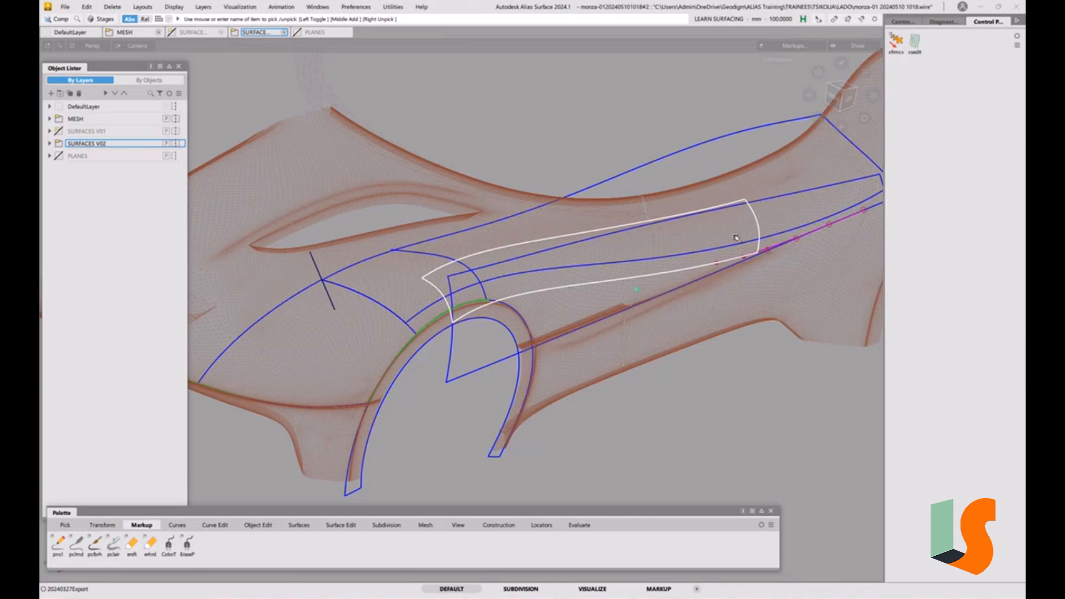
# Toggle the control-vertex display of the picked fillet surface on and off
pyautogui.click(902, 21)
pyautogui.click(923, 156)
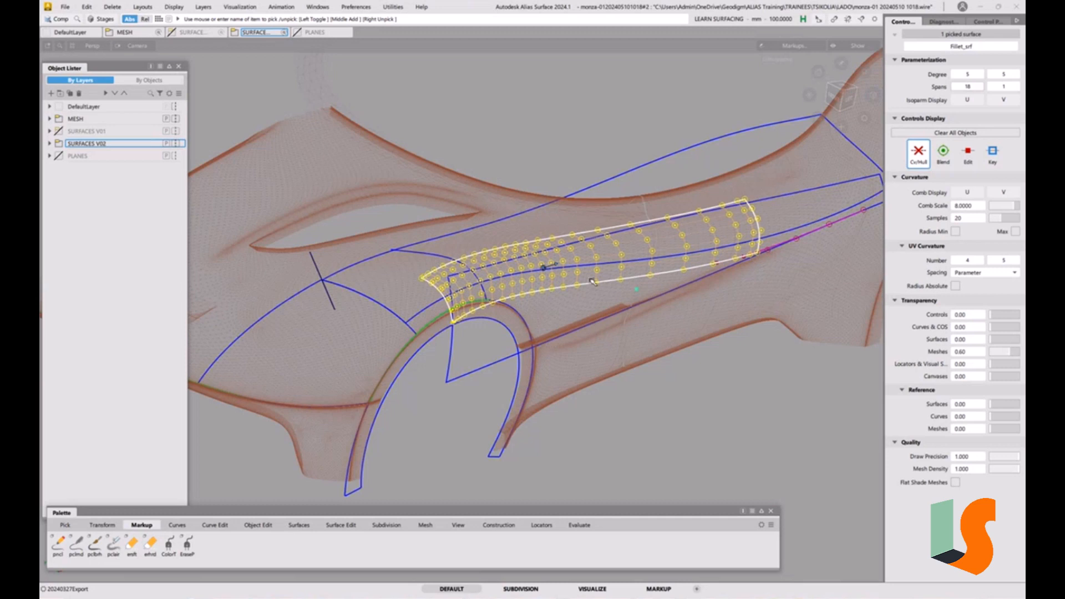
pyautogui.click(921, 159)
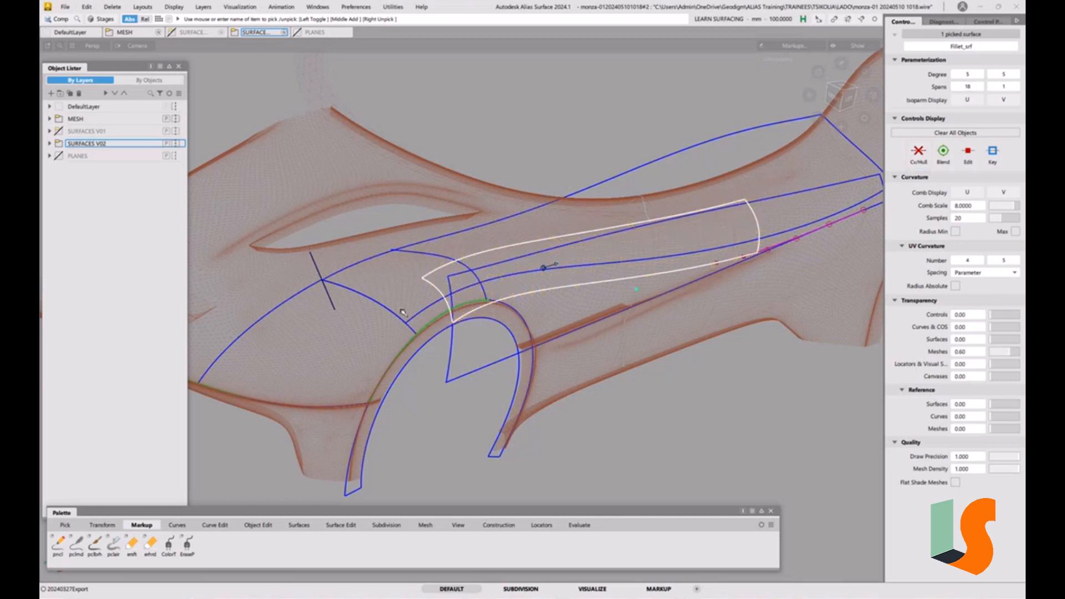
# Pick the side patch surface and the upper body surface to inspect them, then clear the selection
pyautogui.keyDown('ctrl'); pyautogui.keyDown('shift'); pyautogui.moveTo(478, 377); pyautogui.dragTo(410, 342); pyautogui.keyUp('shift'); pyautogui.keyUp('ctrl')
pyautogui.click(383, 316)
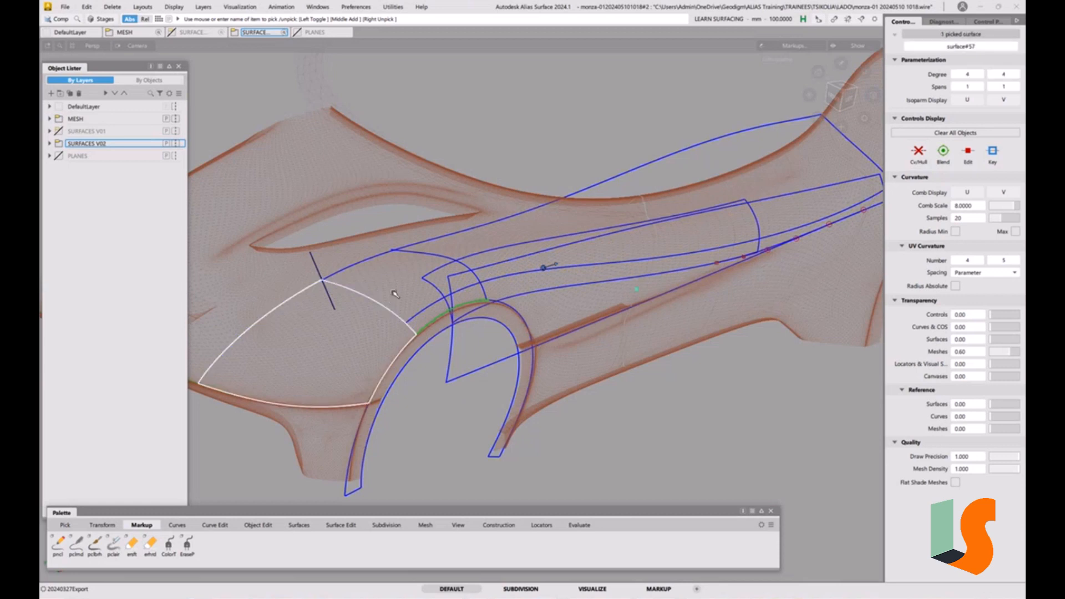
pyautogui.click(396, 295)
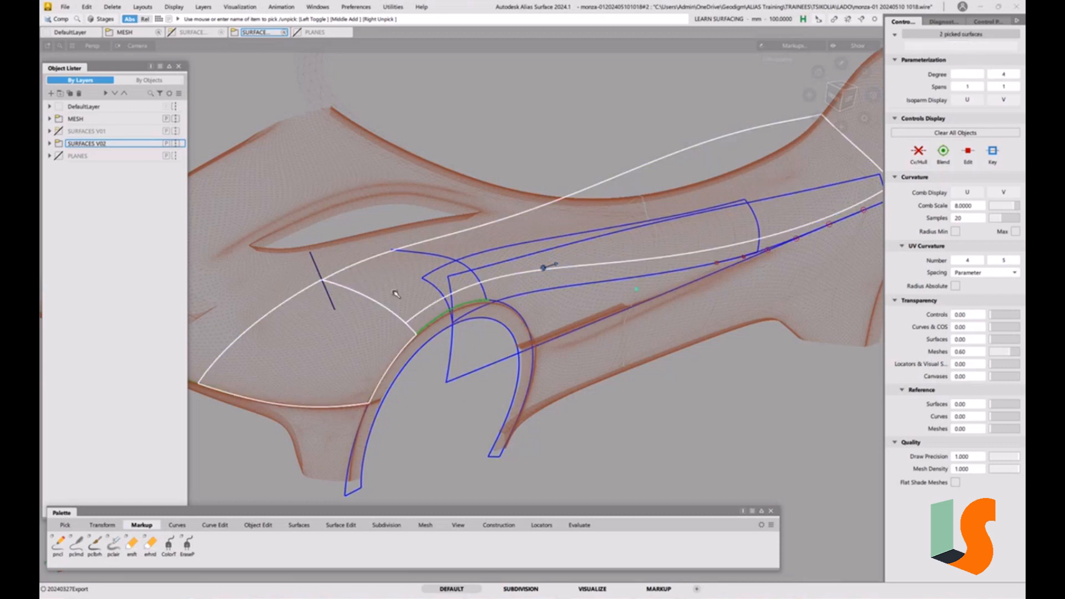
pyautogui.click(502, 382)
# Run Surface Continuity with G2 Curvature Continuity and place a locator on the side patch's upper edge
pyautogui.click(589, 526)
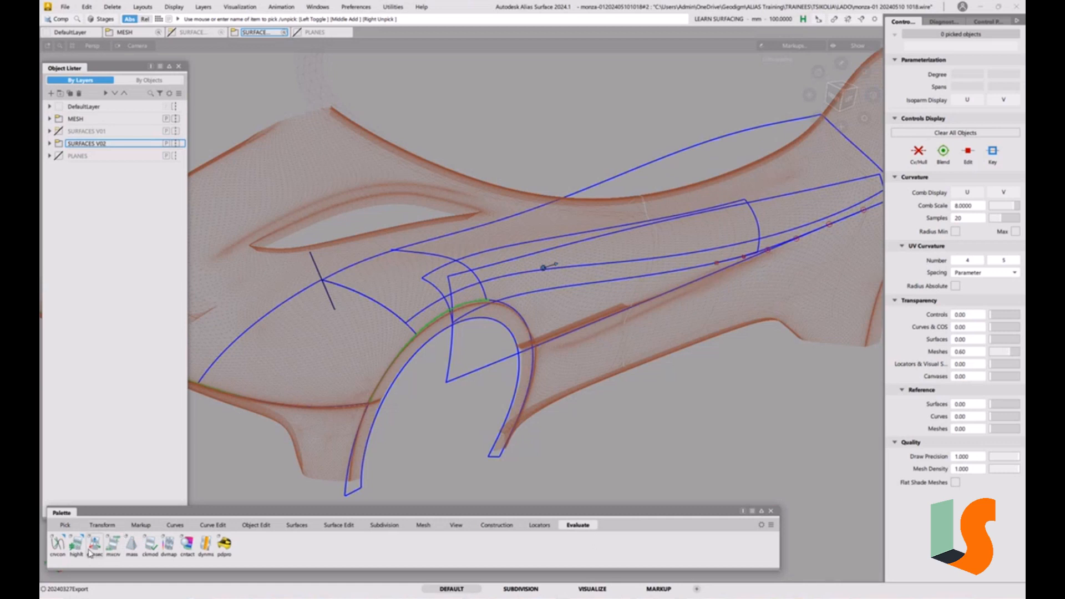
pyautogui.click(60, 544)
pyautogui.moveTo(61, 552)
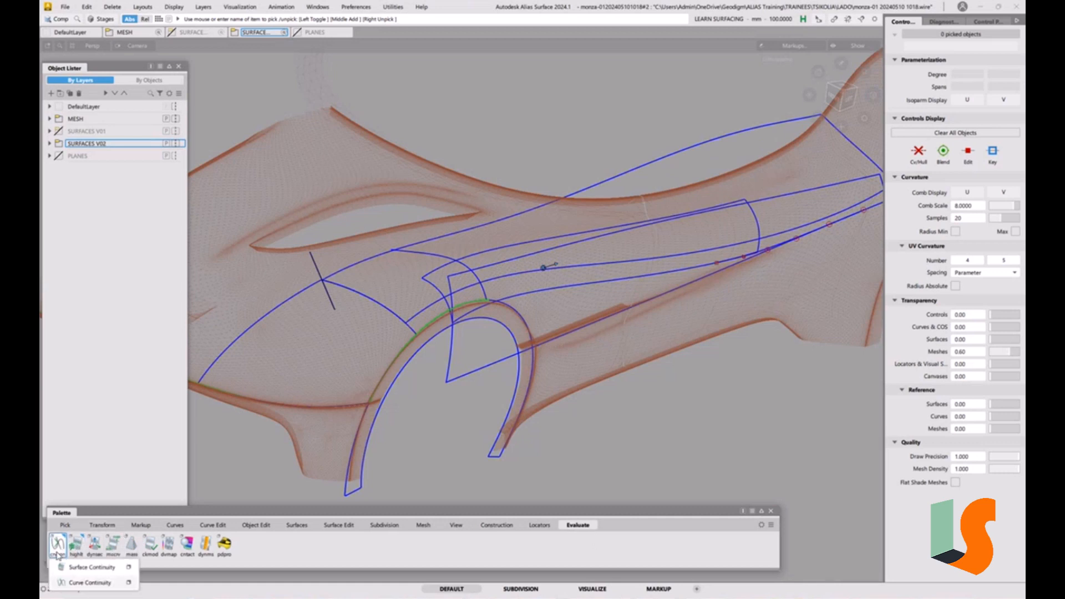
pyautogui.doubleClick(75, 568)
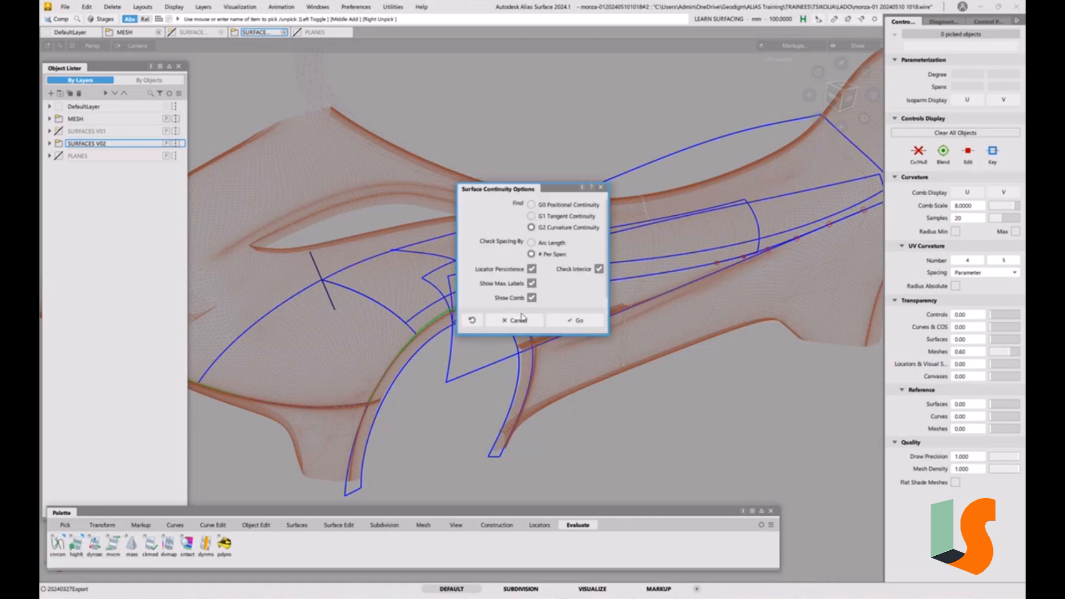
pyautogui.click(577, 321)
pyautogui.click(375, 302)
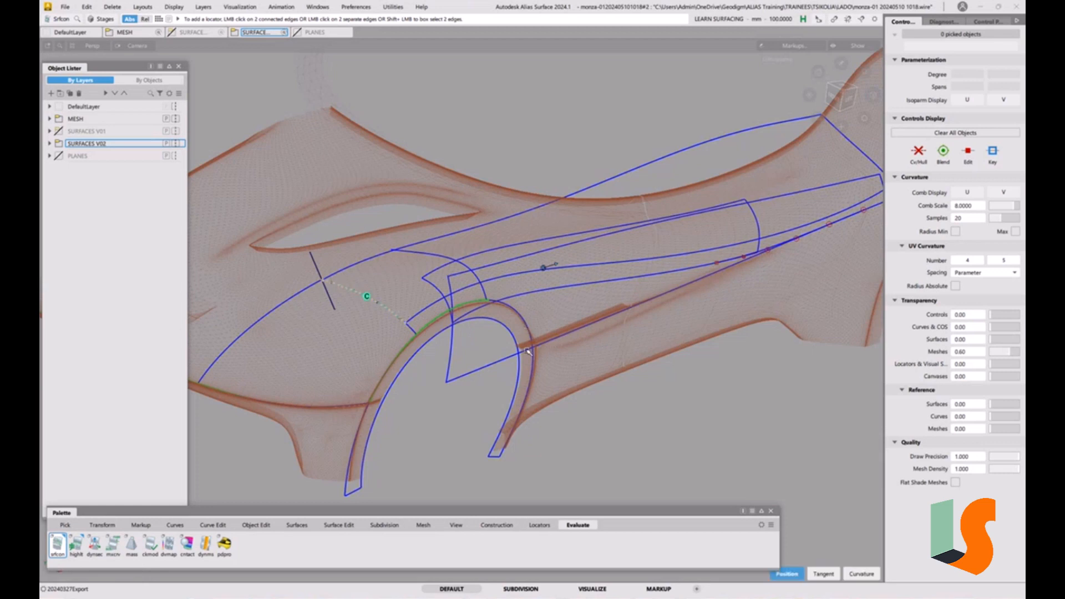
# Run Surface Continuity with G0 Positional Continuity and place a locator on the edge between the side patch and wheel arch surface
pyautogui.keyDown('alt'); pyautogui.keyDown('shift'); pyautogui.moveTo(541, 289); pyautogui.dragTo(499, 305); pyautogui.keyUp('shift'); pyautogui.keyUp('alt')
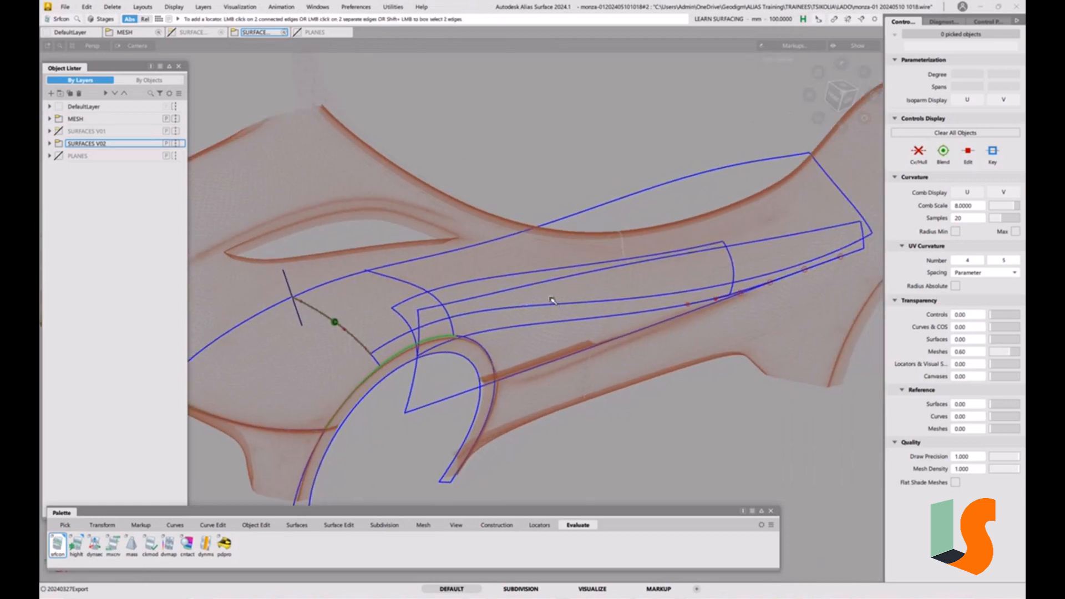
pyautogui.keyDown('alt'); pyautogui.keyDown('shift'); pyautogui.moveTo(581, 323); pyautogui.dragTo(538, 317); pyautogui.keyUp('shift'); pyautogui.keyUp('alt')
pyautogui.keyDown('alt'); pyautogui.keyDown('shift'); pyautogui.moveTo(537, 317); pyautogui.dragTo(593, 286, button='middle'); pyautogui.keyUp('shift'); pyautogui.keyUp('alt')
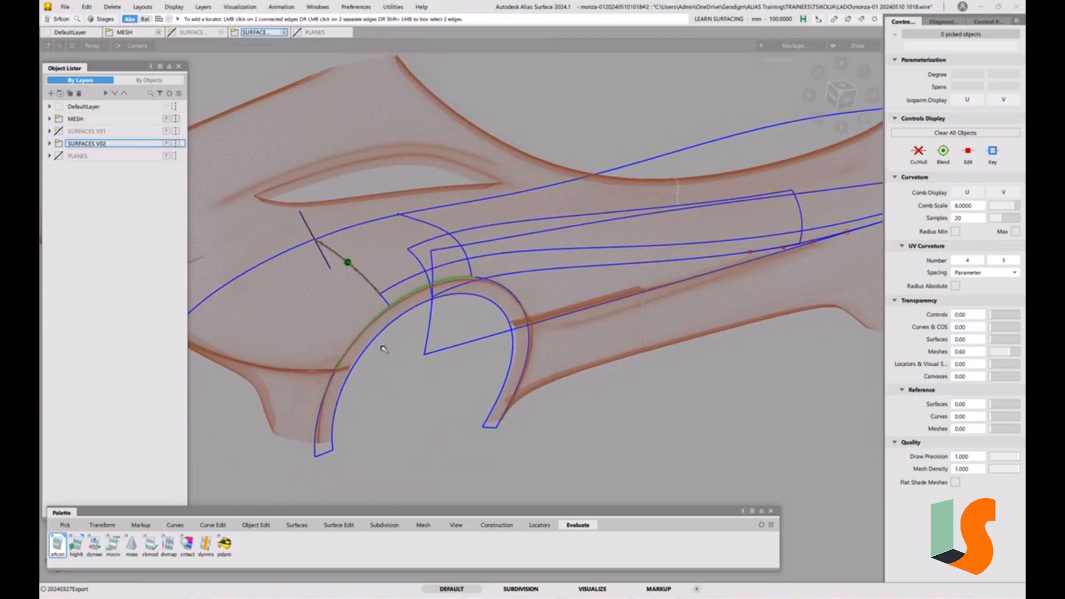
pyautogui.keyDown('ctrl'); pyautogui.keyDown('shift'); pyautogui.moveTo(383, 349); pyautogui.dragTo(361, 358); pyautogui.keyUp('shift'); pyautogui.keyUp('ctrl')
pyautogui.click(354, 344)
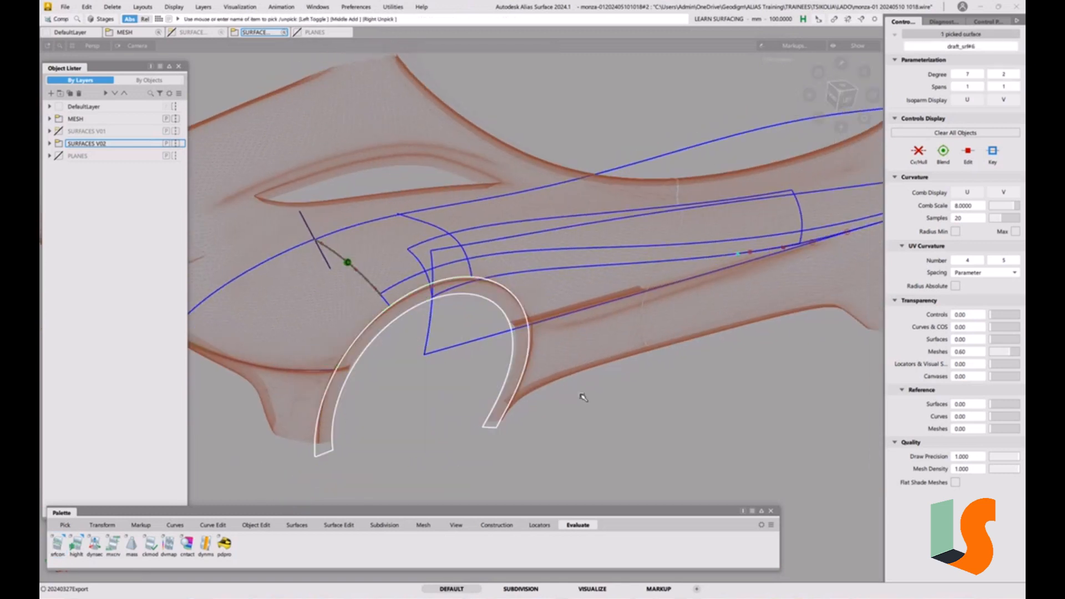
pyautogui.keyDown('ctrl'); pyautogui.keyDown('shift'); pyautogui.moveTo(541, 299); pyautogui.dragTo(554, 401); pyautogui.keyUp('shift'); pyautogui.keyUp('ctrl')
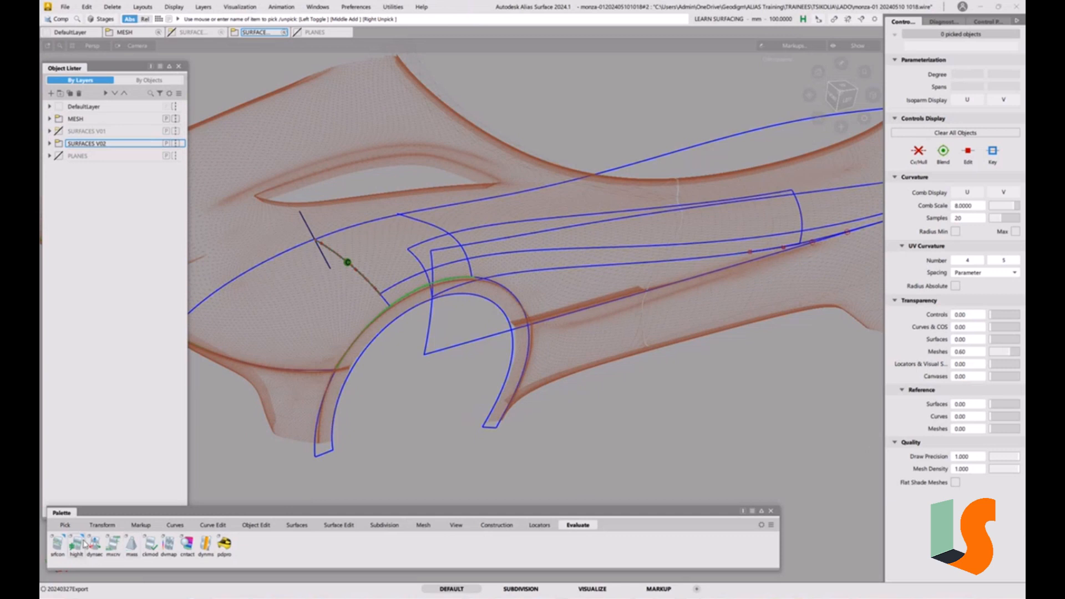
pyautogui.doubleClick(59, 544)
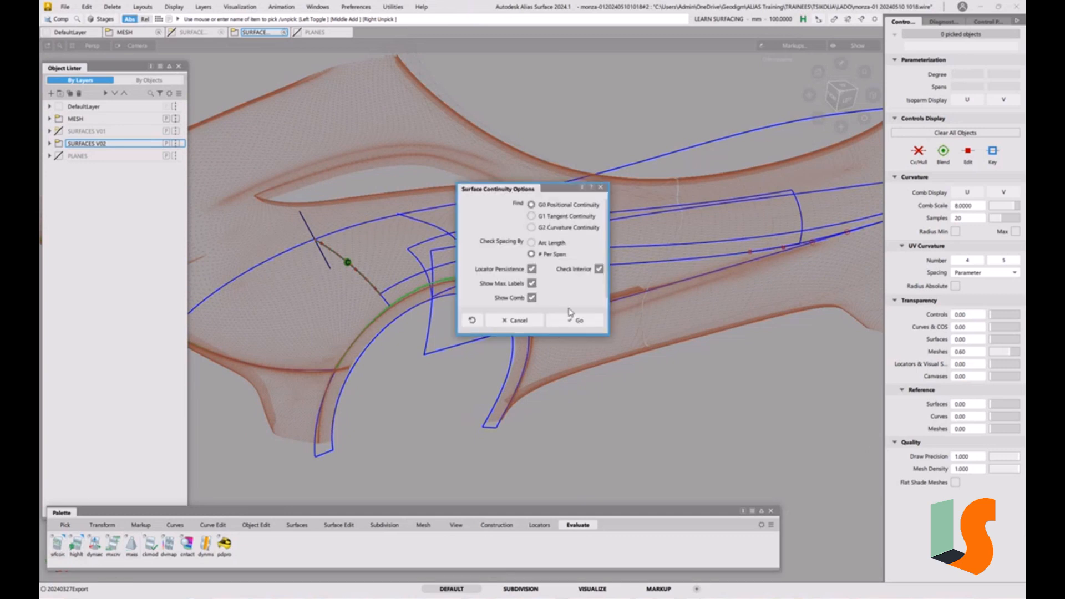
pyautogui.click(575, 321)
pyautogui.click(376, 320)
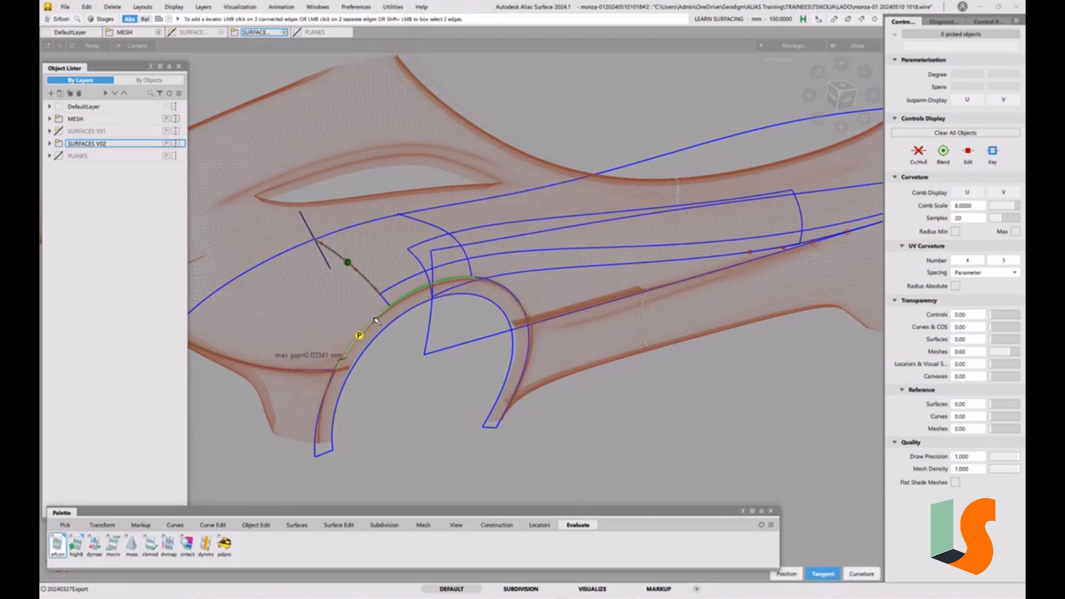
# Show the control vertices of the side patch surface next to the wheel arch
pyautogui.keyDown('alt'); pyautogui.keyDown('shift'); pyautogui.moveTo(360, 347); pyautogui.dragTo(414, 316, button='right'); pyautogui.keyUp('shift'); pyautogui.keyUp('alt')
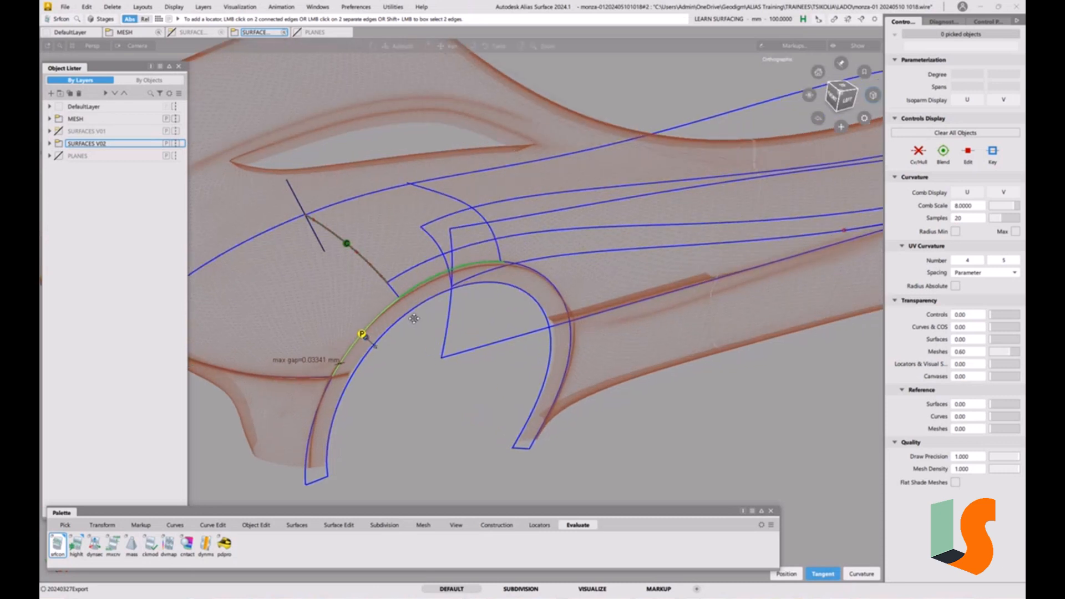
pyautogui.keyDown('alt'); pyautogui.keyDown('shift'); pyautogui.moveTo(414, 316); pyautogui.dragTo(587, 281, button='middle'); pyautogui.keyUp('shift'); pyautogui.keyUp('alt')
pyautogui.keyDown('alt'); pyautogui.keyDown('shift'); pyautogui.moveTo(586, 280); pyautogui.dragTo(591, 312); pyautogui.keyUp('shift'); pyautogui.keyUp('alt')
pyautogui.click(527, 354)
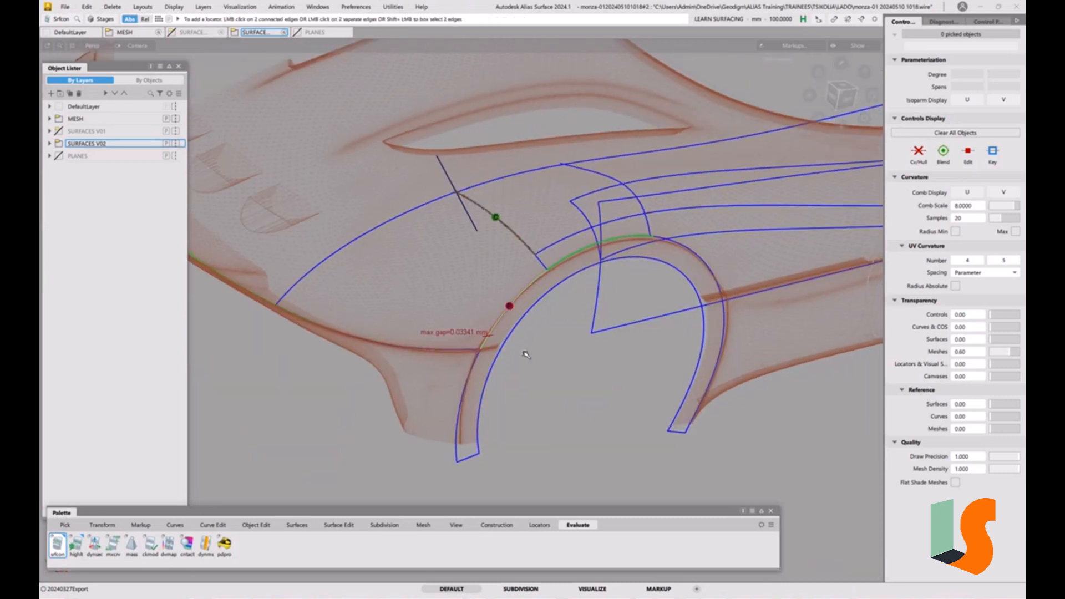
pyautogui.keyDown('alt'); pyautogui.keyDown('shift'); pyautogui.moveTo(515, 312); pyautogui.dragTo(548, 333); pyautogui.keyUp('shift'); pyautogui.keyUp('alt')
pyautogui.keyDown('alt'); pyautogui.keyDown('shift'); pyautogui.moveTo(547, 332); pyautogui.dragTo(562, 326, button='right'); pyautogui.keyUp('shift'); pyautogui.keyUp('alt')
pyautogui.keyDown('ctrl'); pyautogui.keyDown('shift'); pyautogui.moveTo(495, 304); pyautogui.dragTo(481, 312); pyautogui.keyUp('shift'); pyautogui.keyUp('ctrl')
pyautogui.click(521, 277)
pyautogui.click(920, 156)
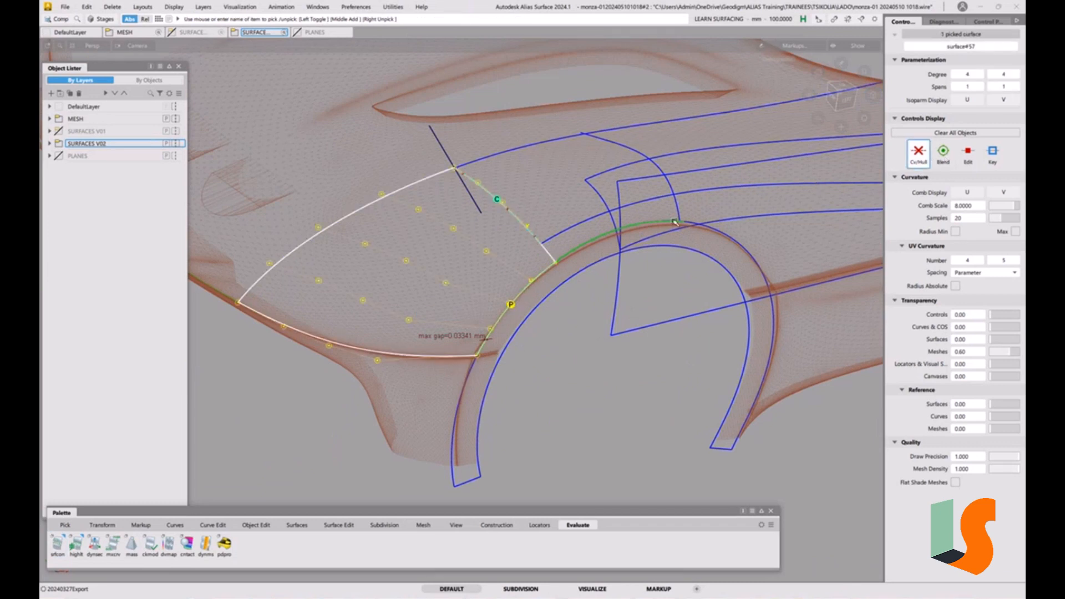
pyautogui.click(613, 390)
# Align the side patch's lower edge to the wheel arch surface edge with G0 continuity and Partial enabled
pyautogui.keyDown('alt'); pyautogui.keyDown('shift'); pyautogui.moveTo(552, 281); pyautogui.dragTo(619, 266, button='right'); pyautogui.keyUp('shift'); pyautogui.keyUp('alt')
pyautogui.keyDown('alt'); pyautogui.keyDown('shift'); pyautogui.moveTo(618, 266); pyautogui.dragTo(580, 256, button='middle'); pyautogui.keyUp('shift'); pyautogui.keyUp('alt')
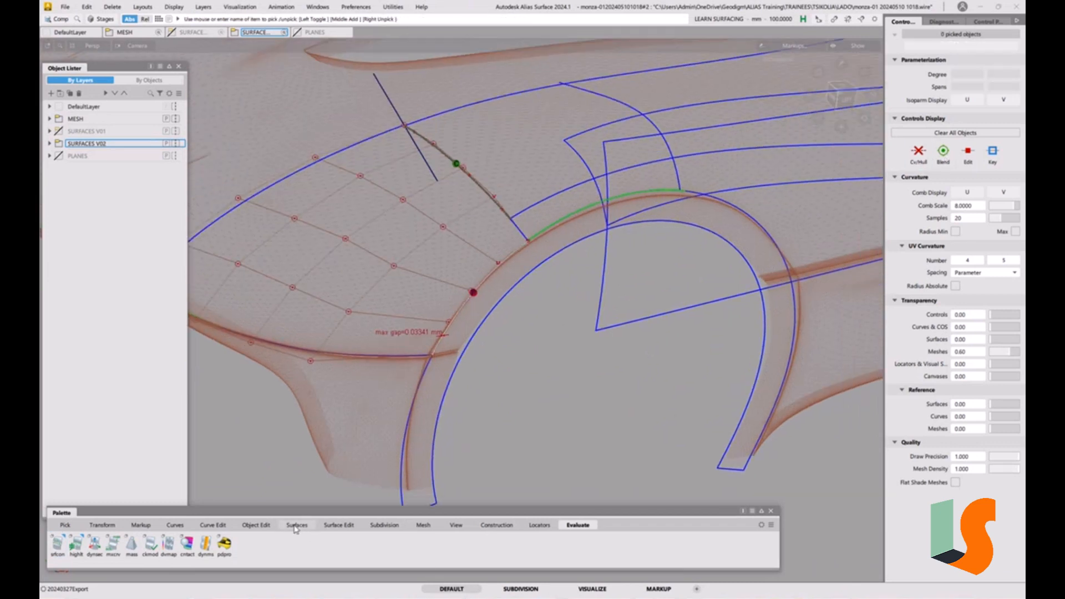
pyautogui.click(257, 525)
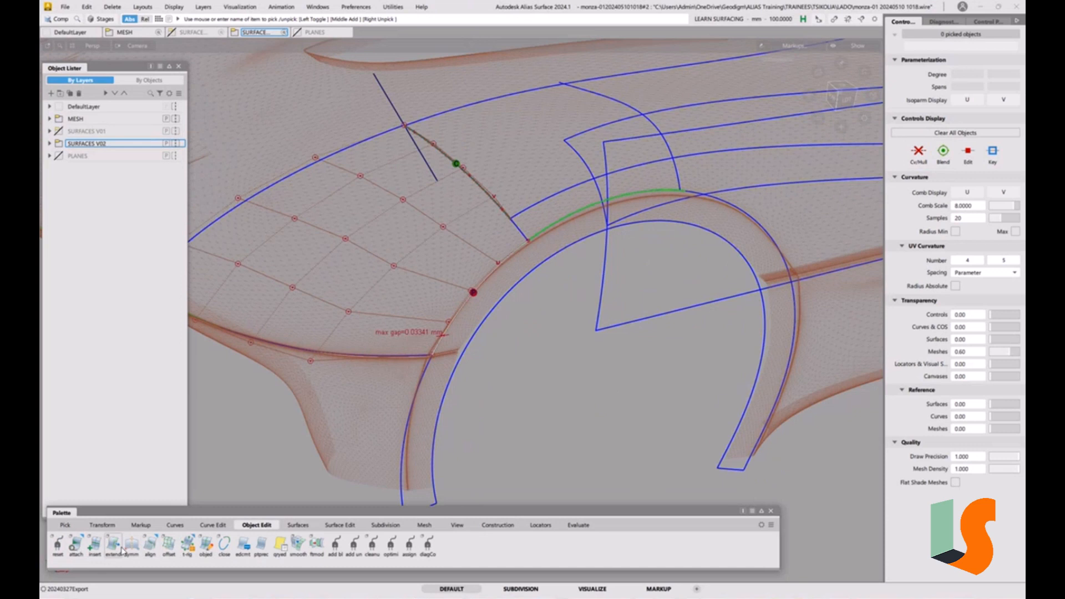
pyautogui.doubleClick(150, 544)
pyautogui.click(235, 106)
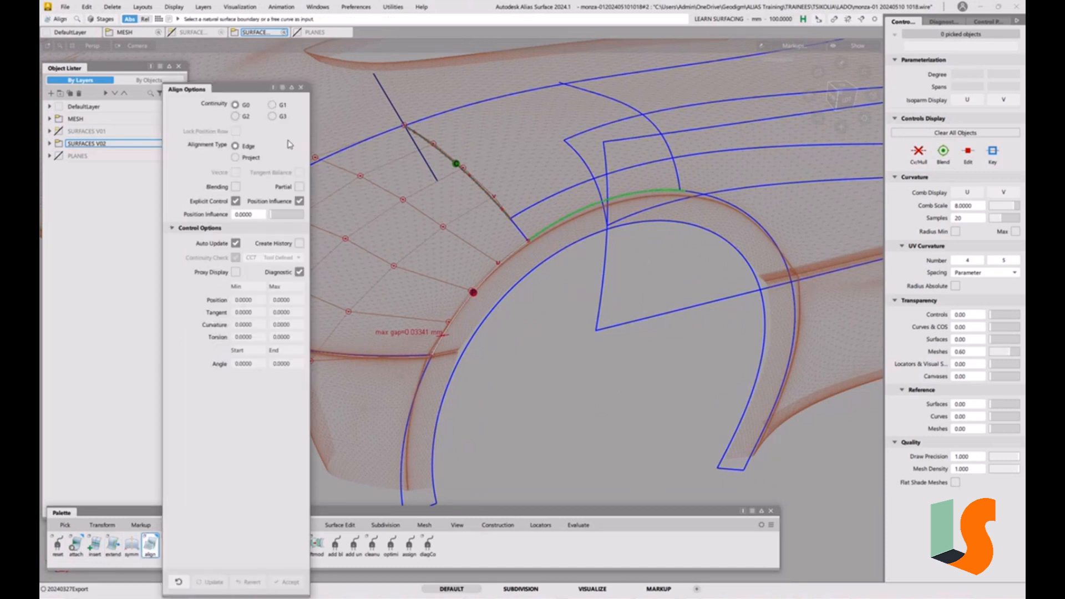
pyautogui.click(508, 263)
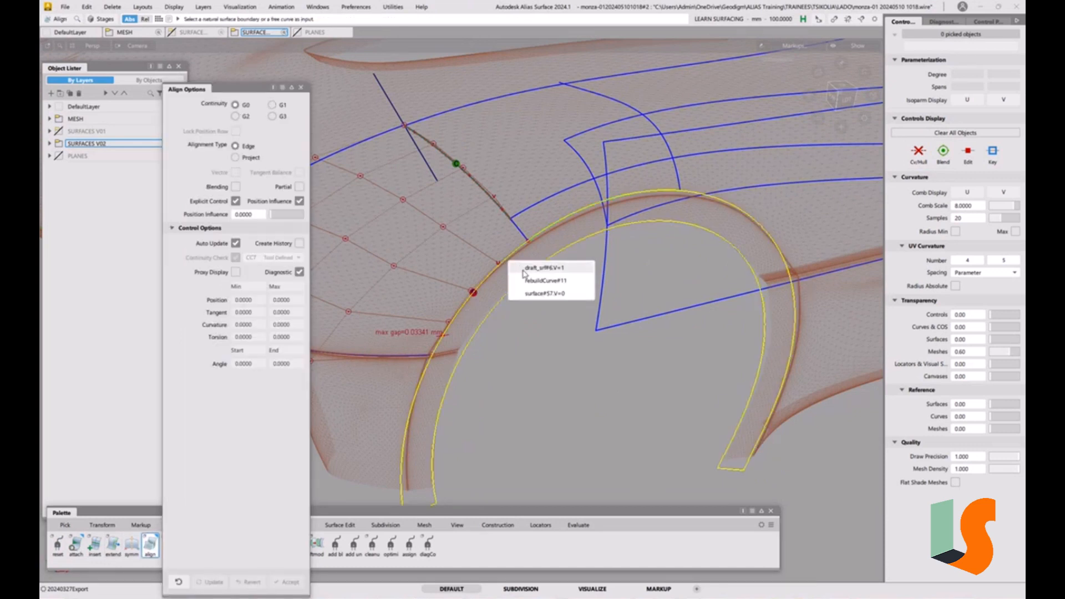
pyautogui.click(533, 291)
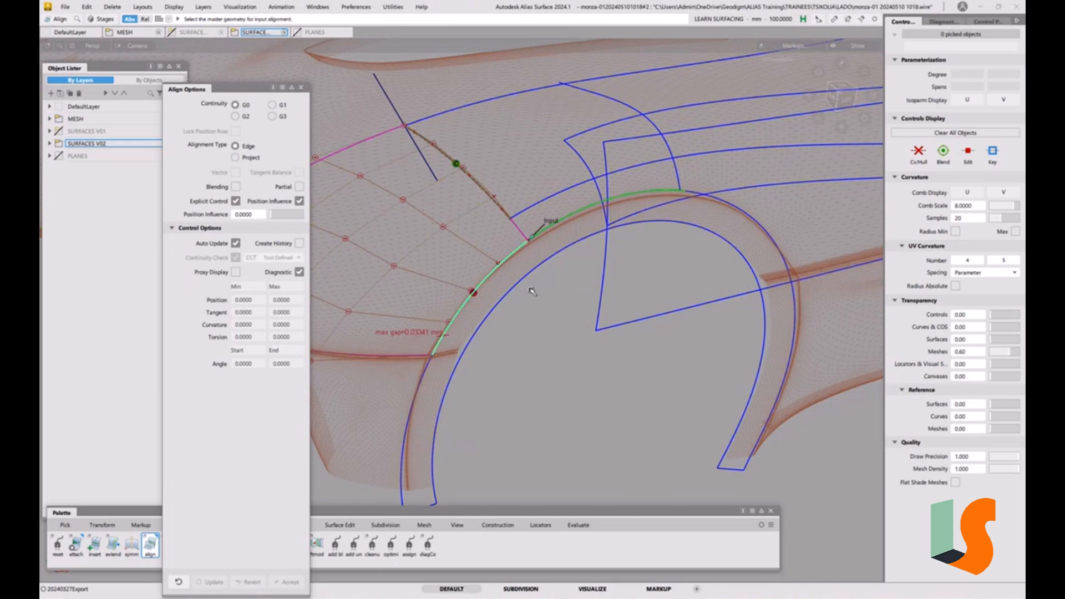
pyautogui.click(299, 187)
pyautogui.click(523, 267)
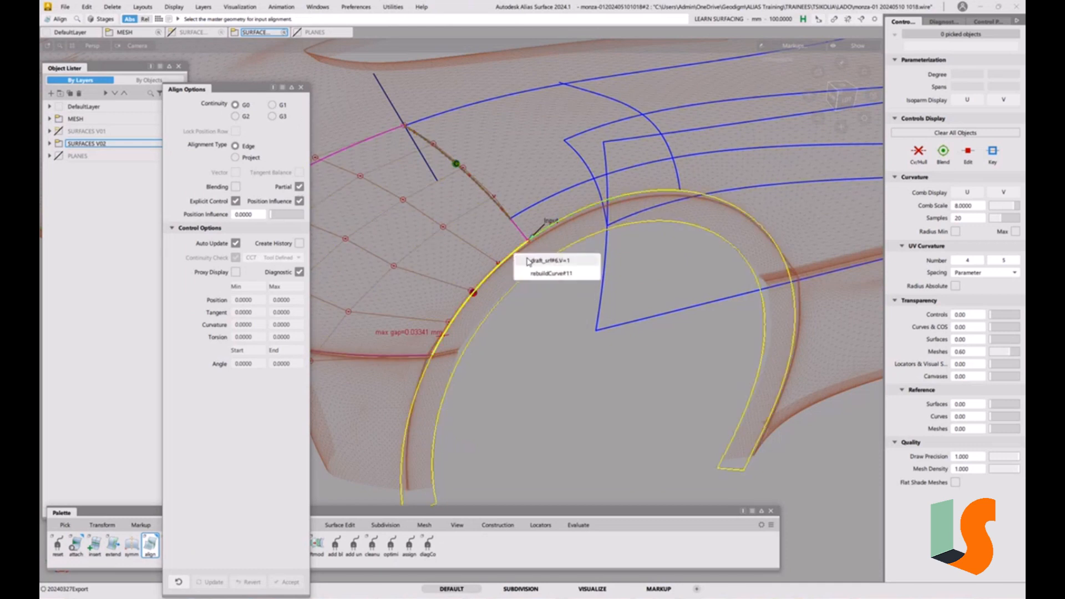
pyautogui.click(534, 260)
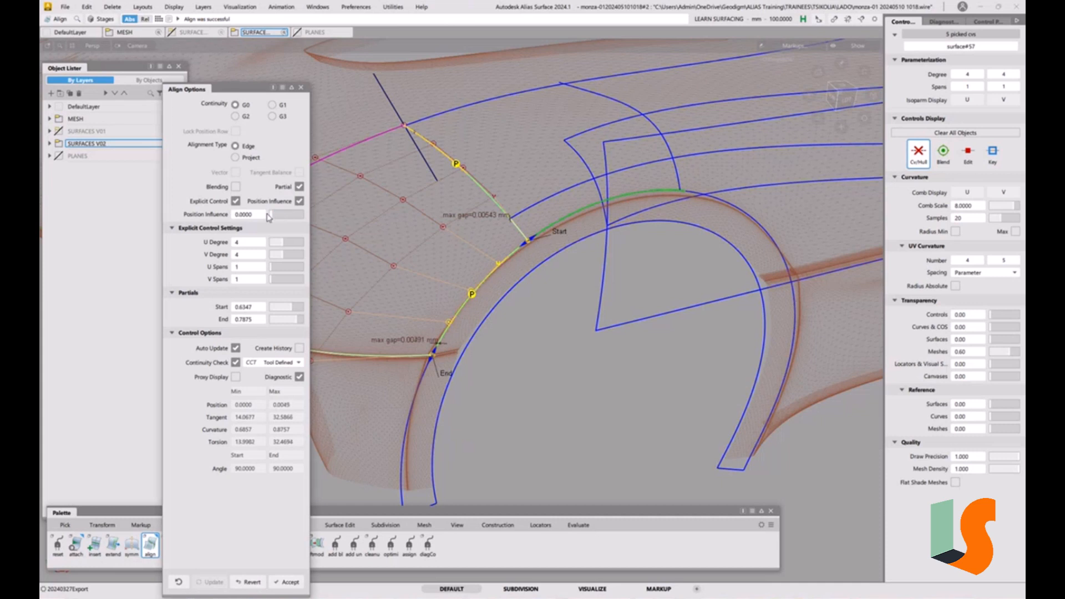
# Raise the alignment's Position Influence to 1.0000
pyautogui.moveTo(268, 217); pyautogui.dragTo(351, 210)
pyautogui.keyDown('alt'); pyautogui.keyDown('shift'); pyautogui.moveTo(516, 307); pyautogui.dragTo(585, 351, button='middle'); pyautogui.keyUp('shift'); pyautogui.keyUp('alt')
pyautogui.keyDown('ctrl'); pyautogui.keyDown('shift'); pyautogui.moveTo(621, 349); pyautogui.dragTo(620, 377); pyautogui.keyUp('shift'); pyautogui.keyUp('ctrl')
pyautogui.keyDown('ctrl'); pyautogui.keyDown('shift'); pyautogui.moveTo(563, 252); pyautogui.dragTo(592, 252); pyautogui.keyUp('shift'); pyautogui.keyUp('ctrl')
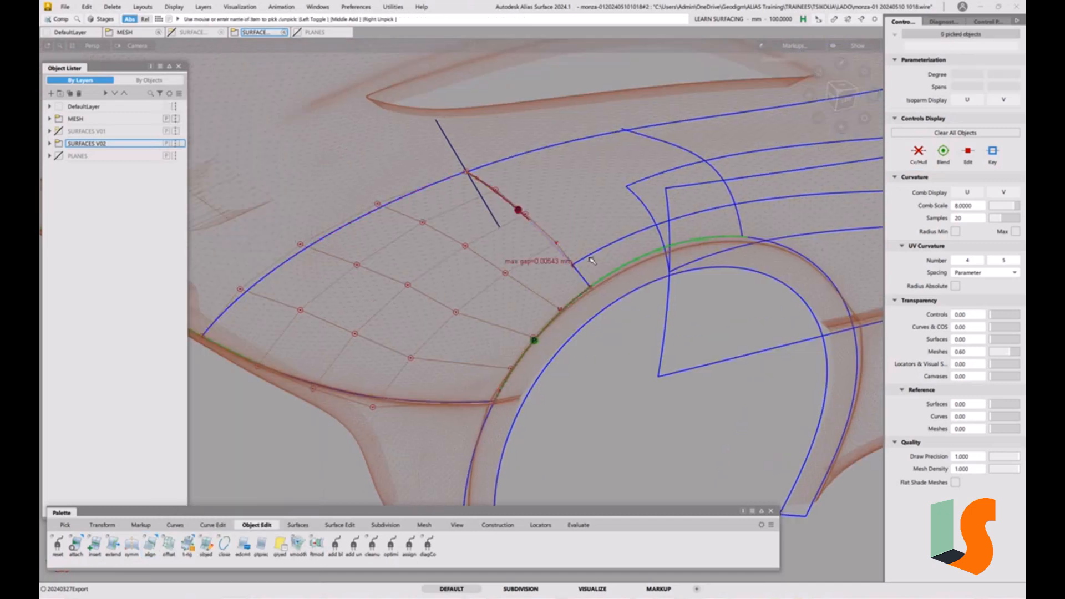
# Show the control vertices of the upper body surface above the wheel arch
pyautogui.click(596, 251)
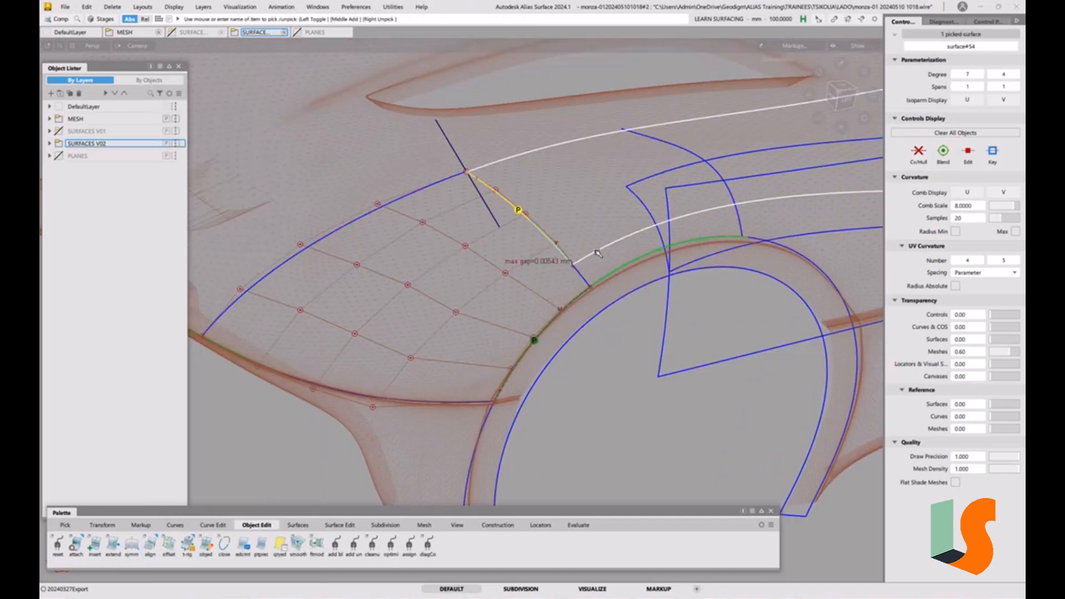
pyautogui.click(919, 153)
pyautogui.keyDown('alt'); pyautogui.keyDown('shift'); pyautogui.moveTo(693, 194); pyautogui.dragTo(576, 232, button='middle'); pyautogui.keyUp('shift'); pyautogui.keyUp('alt')
pyautogui.keyDown('alt'); pyautogui.keyDown('shift'); pyautogui.moveTo(579, 235); pyautogui.dragTo(584, 228); pyautogui.keyUp('shift'); pyautogui.keyUp('alt')
pyautogui.keyDown('alt'); pyautogui.keyDown('shift'); pyautogui.moveTo(583, 229); pyautogui.dragTo(558, 233, button='middle'); pyautogui.keyUp('shift'); pyautogui.keyUp('alt')
pyautogui.keyDown('ctrl'); pyautogui.keyDown('shift'); pyautogui.moveTo(434, 309); pyautogui.dragTo(507, 407); pyautogui.keyUp('shift'); pyautogui.keyUp('ctrl')
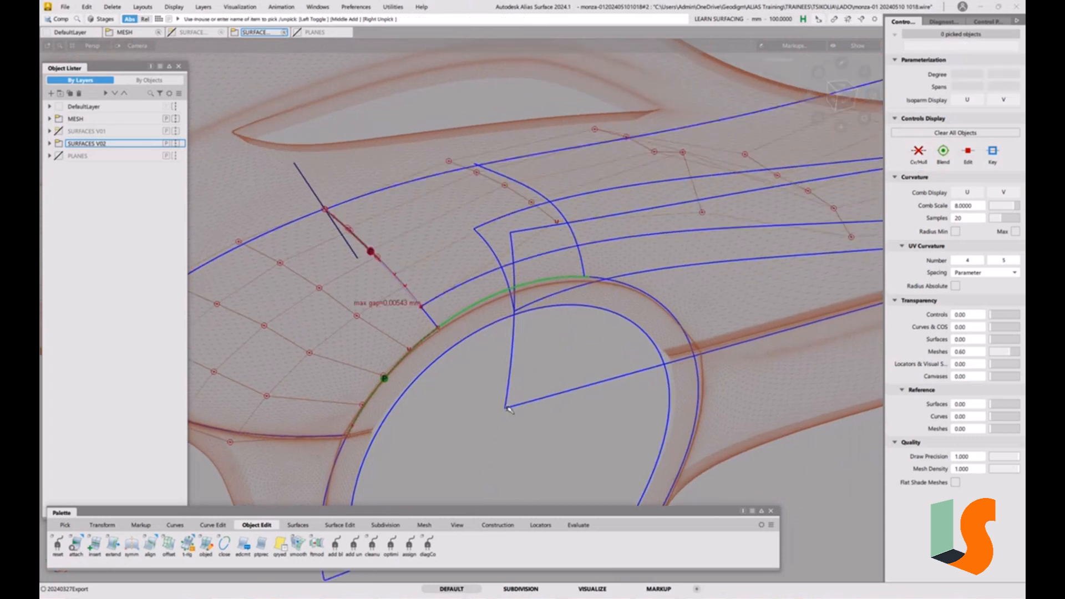
# Align the upper body surface's edge to the side patch's edge with partial G0 alignment and close the Align options
pyautogui.click(149, 544)
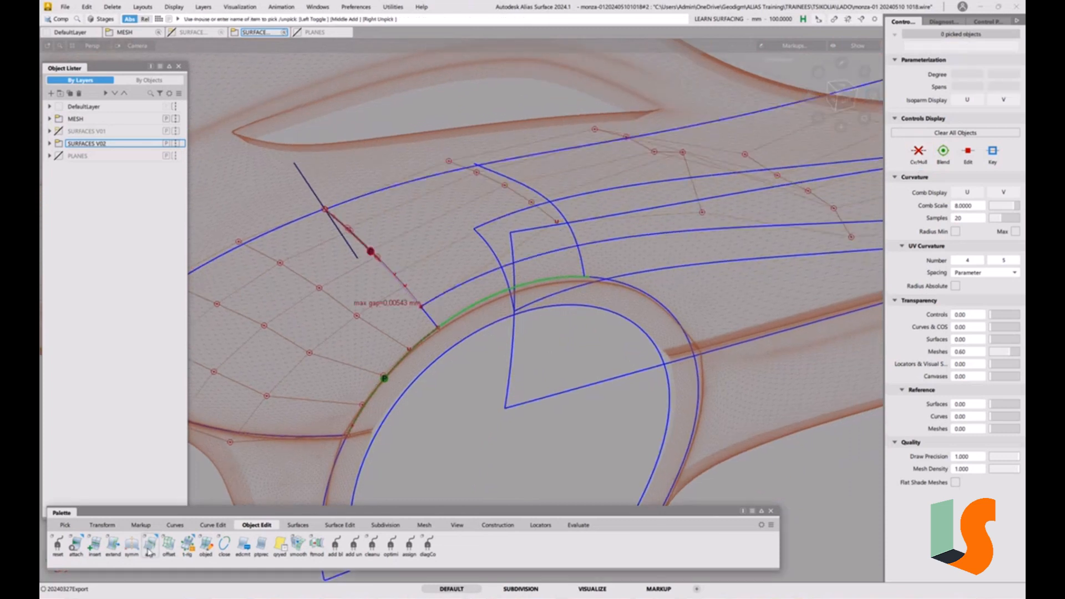
pyautogui.click(423, 287)
pyautogui.click(426, 288)
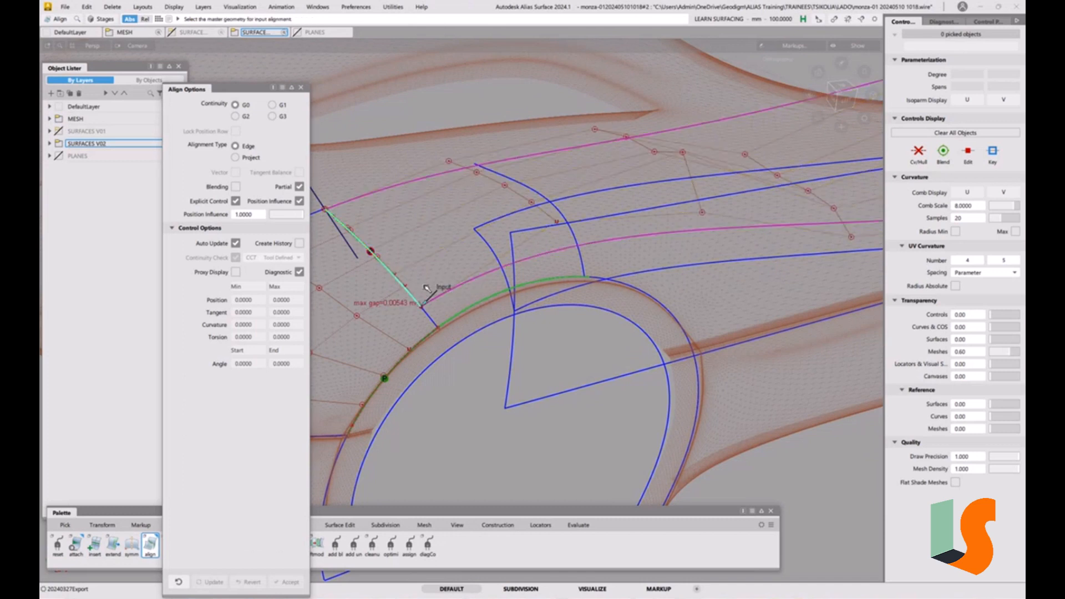
pyautogui.click(408, 288)
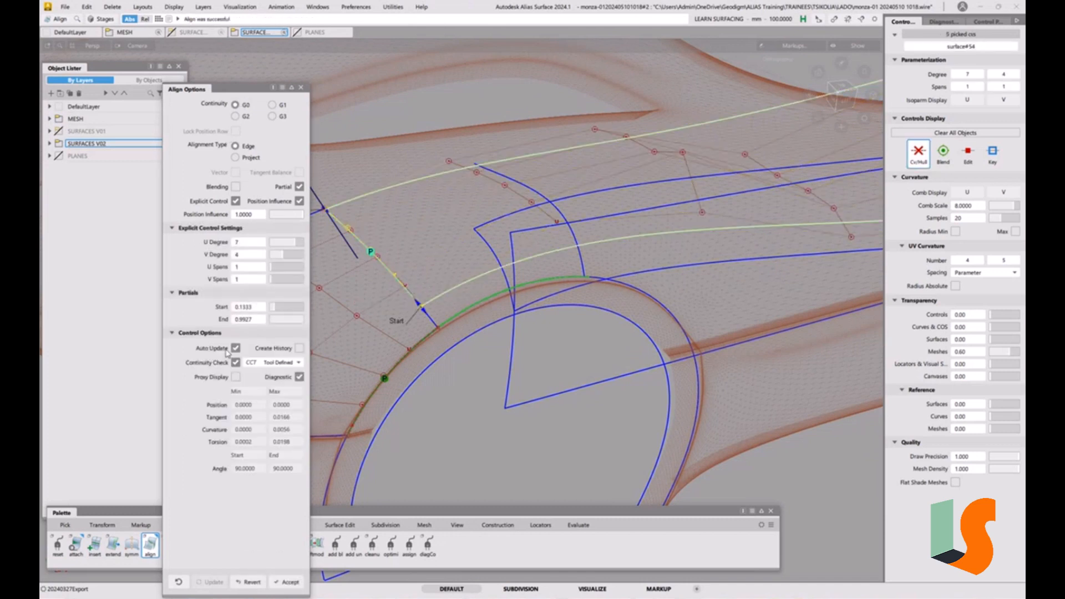
pyautogui.click(290, 368)
pyautogui.click(275, 410)
pyautogui.click(301, 88)
pyautogui.click(551, 339)
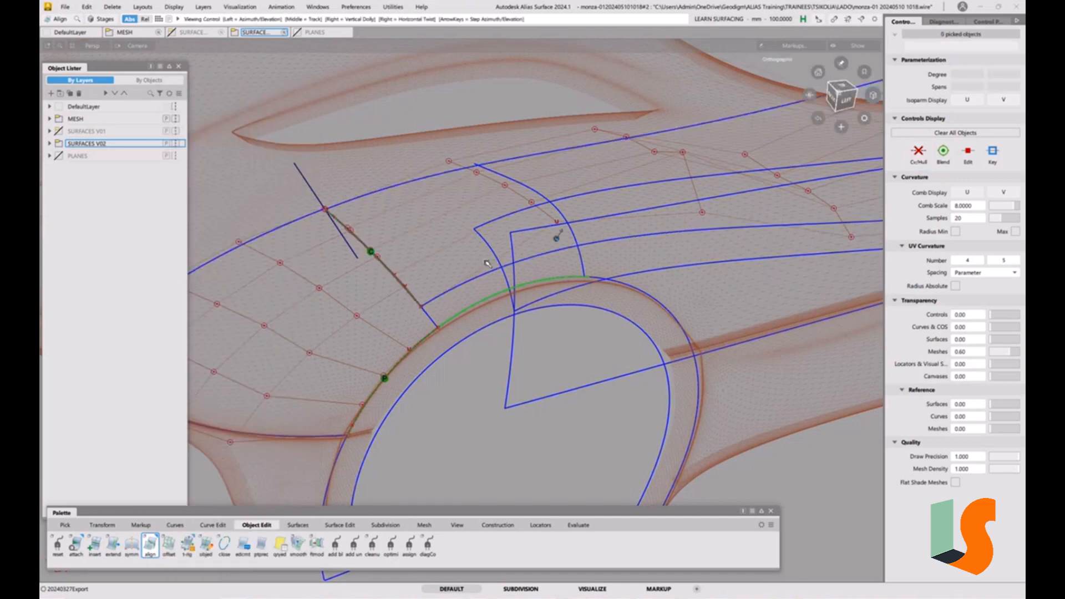
# Using the markup pencil with a red brush colour, trace a stroke along the top edge of the wheel arch
pyautogui.keyDown('alt'); pyautogui.keyDown('shift'); pyautogui.moveTo(557, 238); pyautogui.dragTo(484, 312, button='right'); pyautogui.keyUp('shift'); pyautogui.keyUp('alt')
pyautogui.moveTo(470, 305)
pyautogui.keyDown('alt'); pyautogui.keyDown('shift'); pyautogui.mouseDown()
pyautogui.moveTo(487, 356)
pyautogui.moveTo(447, 378)
pyautogui.moveTo(461, 370)
pyautogui.moveTo(455, 344)
pyautogui.moveTo(492, 259)
pyautogui.mouseUp(); pyautogui.keyUp('shift'); pyautogui.keyUp('alt')
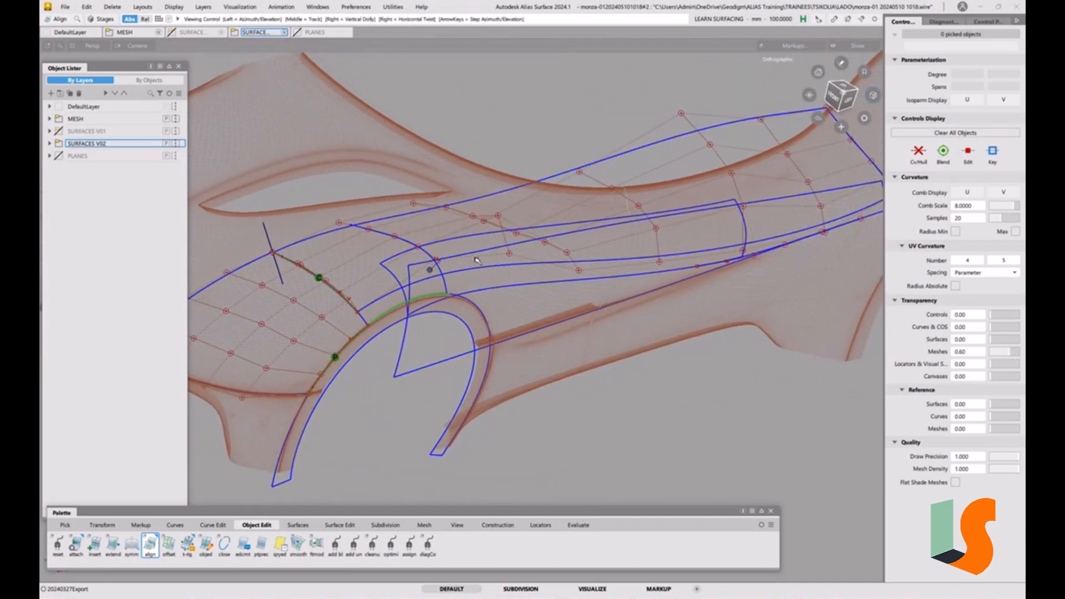
pyautogui.keyDown('alt'); pyautogui.keyDown('shift'); pyautogui.moveTo(494, 253); pyautogui.dragTo(464, 266, button='middle'); pyautogui.keyUp('shift'); pyautogui.keyUp('alt')
pyautogui.keyDown('alt'); pyautogui.keyDown('shift'); pyautogui.moveTo(538, 319); pyautogui.dragTo(535, 304); pyautogui.keyUp('shift'); pyautogui.keyUp('alt')
pyautogui.keyDown('alt'); pyautogui.keyDown('shift'); pyautogui.moveTo(530, 299); pyautogui.dragTo(498, 303, button='middle'); pyautogui.keyUp('shift'); pyautogui.keyUp('alt')
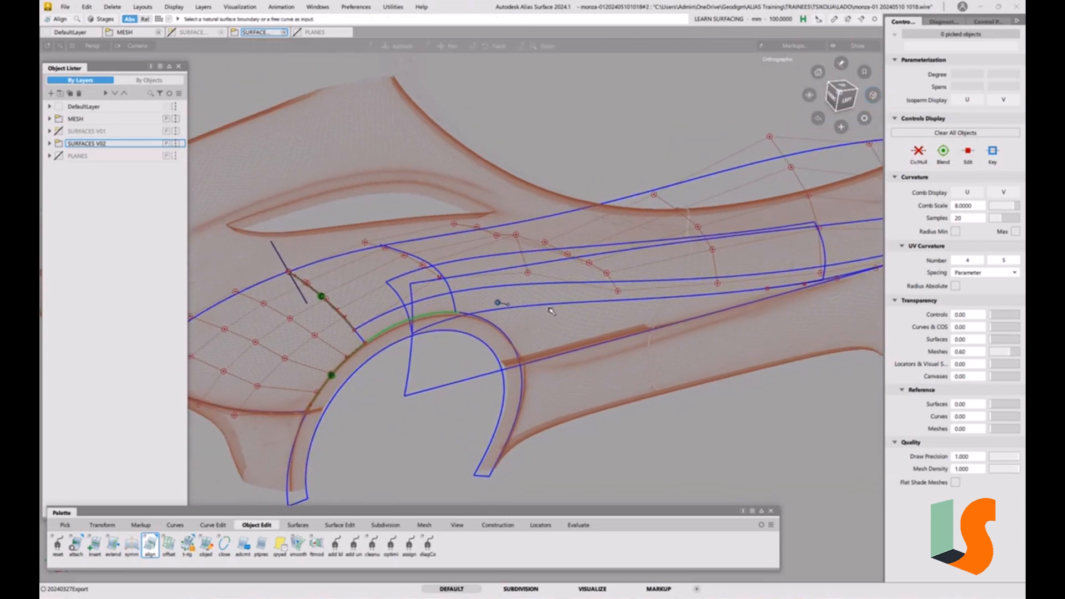
pyautogui.click(146, 528)
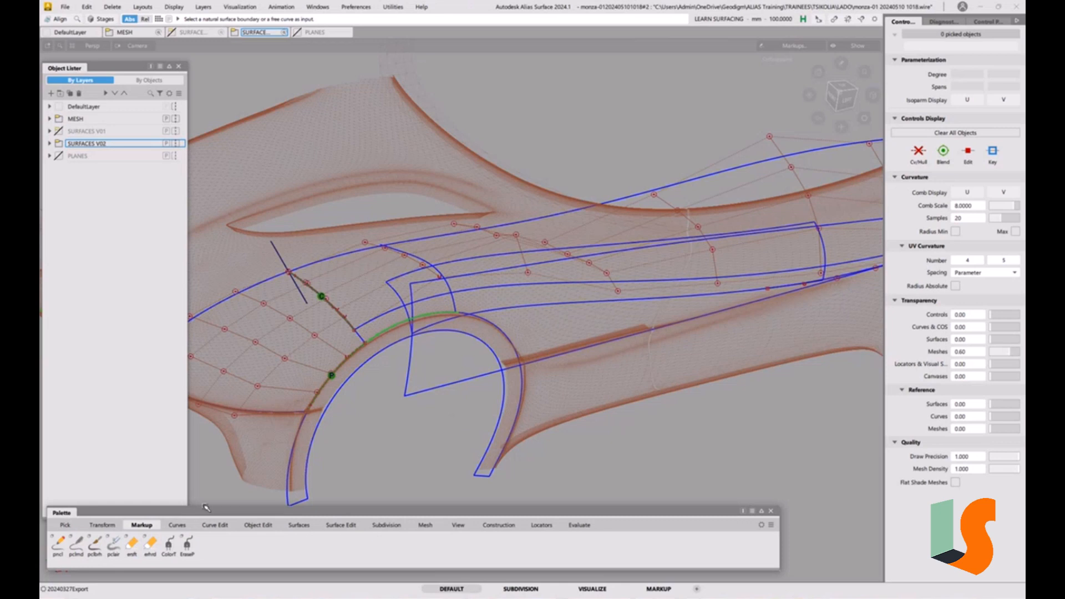
pyautogui.click(77, 548)
pyautogui.doubleClick(81, 543)
pyautogui.click(244, 106)
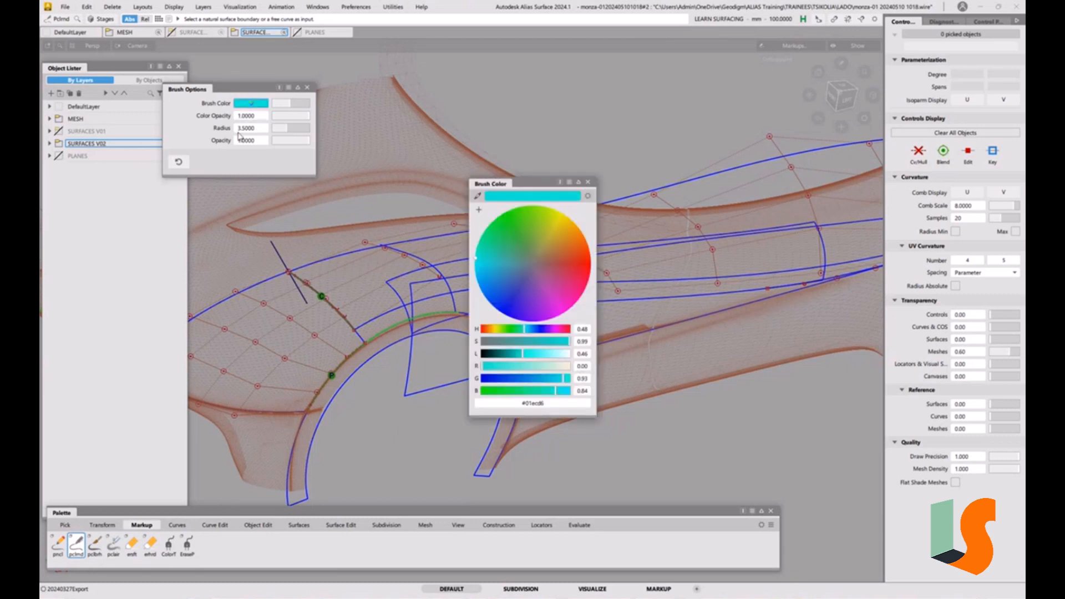
pyautogui.click(589, 262)
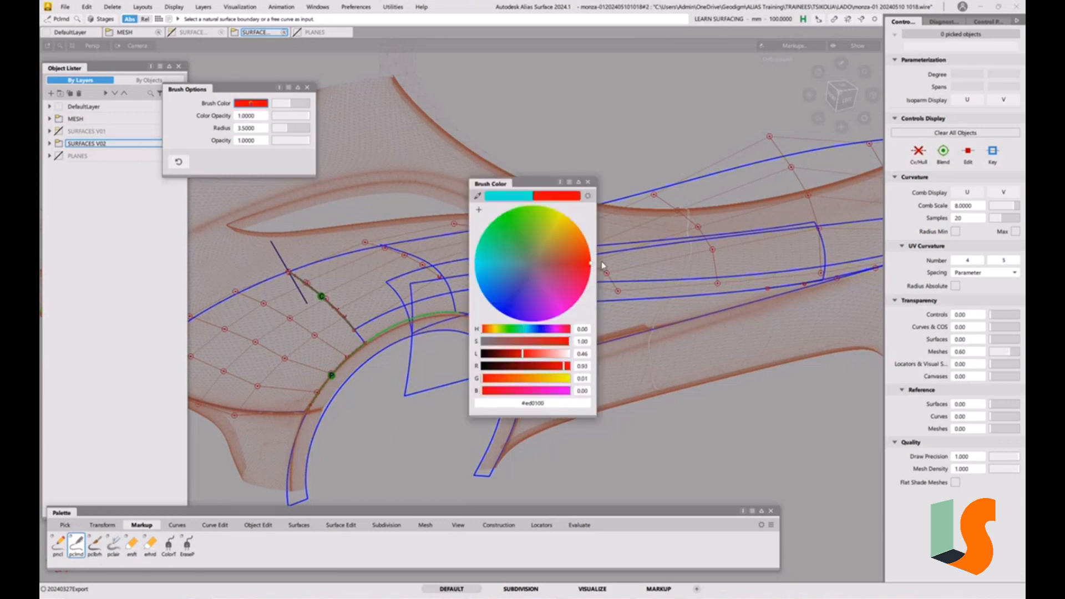
pyautogui.click(588, 182)
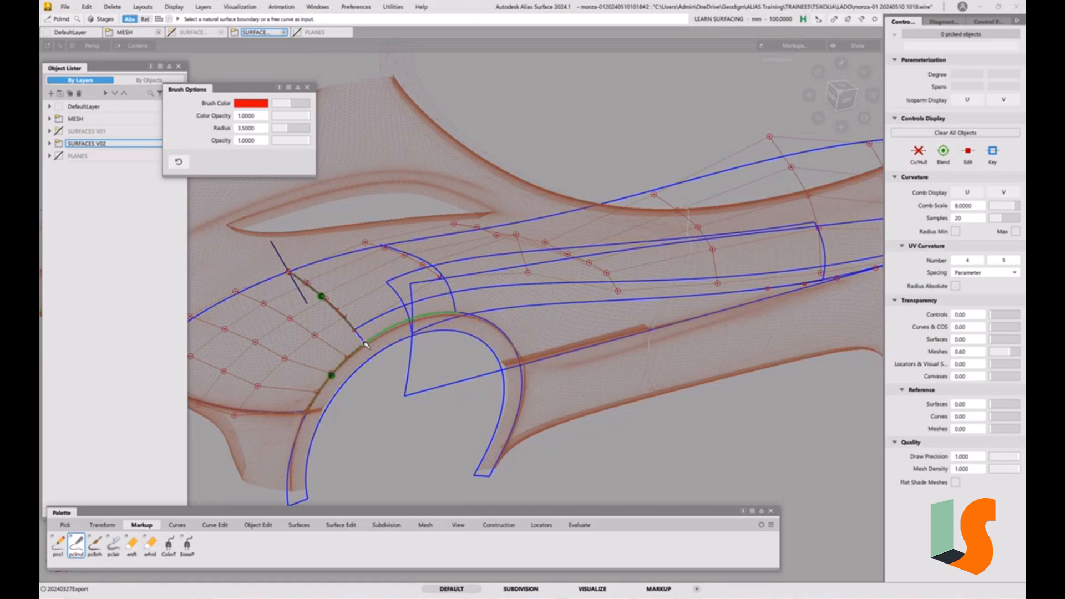
pyautogui.keyDown('alt'); pyautogui.keyDown('shift'); pyautogui.moveTo(399, 323); pyautogui.dragTo(362, 342, button='right'); pyautogui.keyUp('shift'); pyautogui.keyUp('alt')
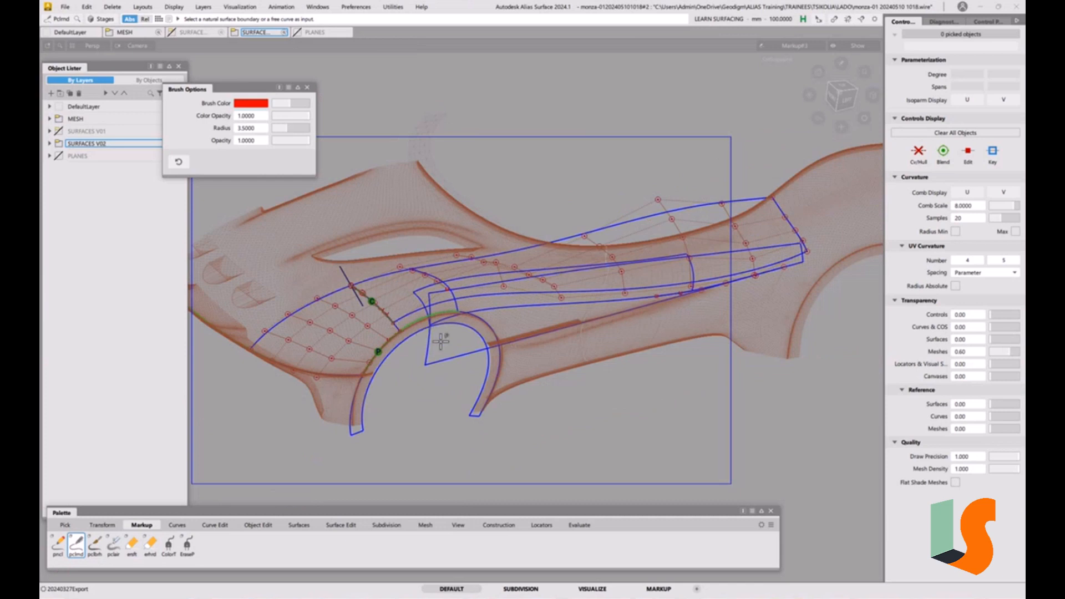
pyautogui.keyDown('alt'); pyautogui.keyDown('shift'); pyautogui.moveTo(440, 341); pyautogui.dragTo(429, 281, button='right'); pyautogui.keyUp('shift'); pyautogui.keyUp('alt')
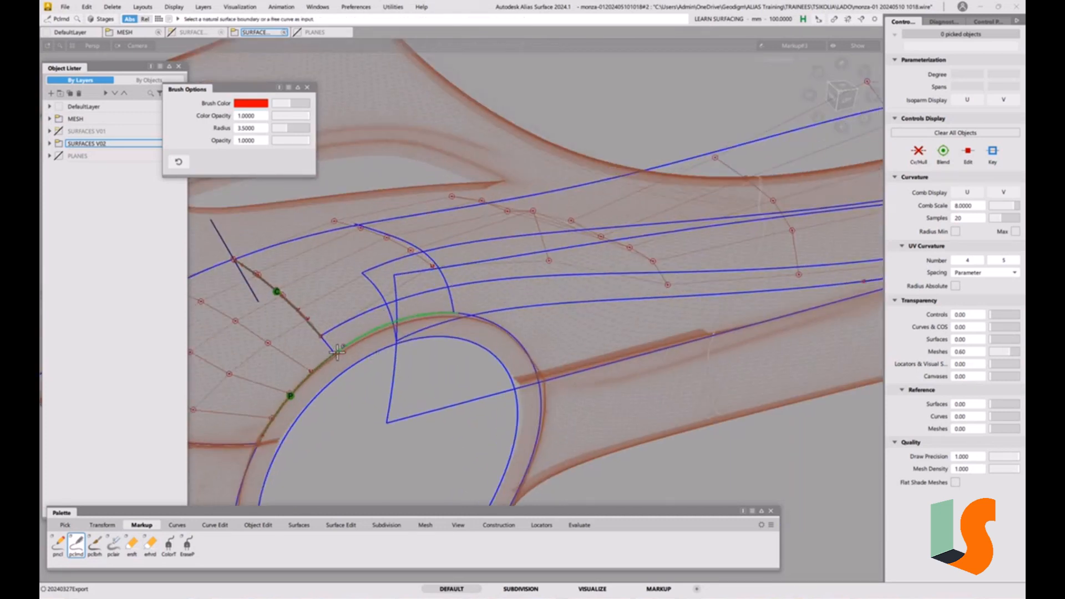
pyautogui.moveTo(335, 353)
pyautogui.mouseDown()
pyautogui.moveTo(368, 334)
pyautogui.moveTo(513, 329)
pyautogui.moveTo(541, 390)
pyautogui.mouseUp()
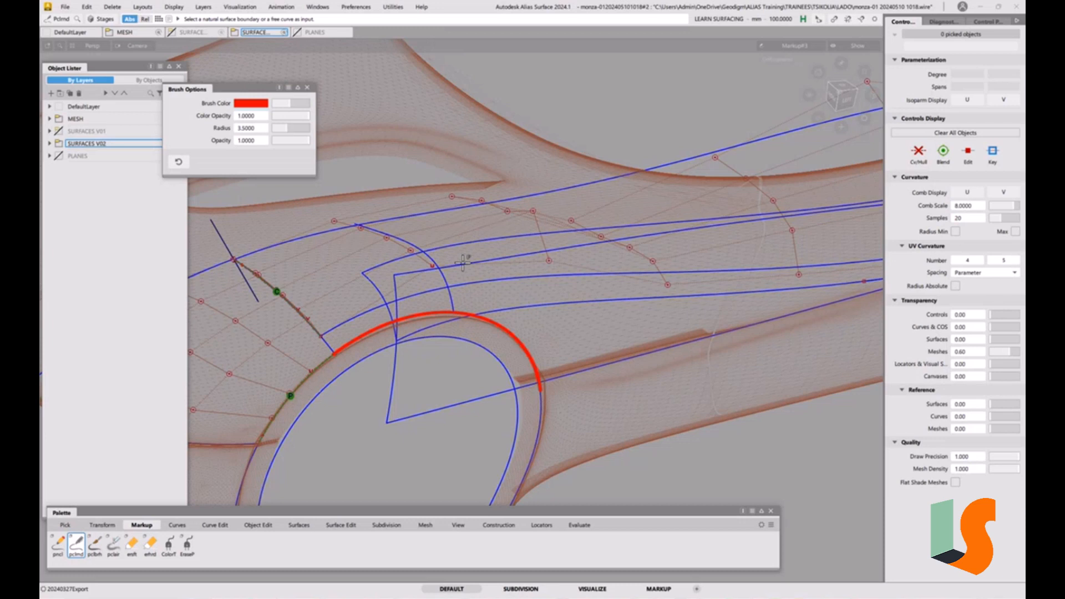
# Delete the stray white curve above the wheel arch
pyautogui.keyDown('ctrl'); pyautogui.keyDown('shift'); pyautogui.moveTo(467, 273); pyautogui.dragTo(474, 280); pyautogui.keyUp('shift'); pyautogui.keyUp('ctrl')
pyautogui.click(454, 279)
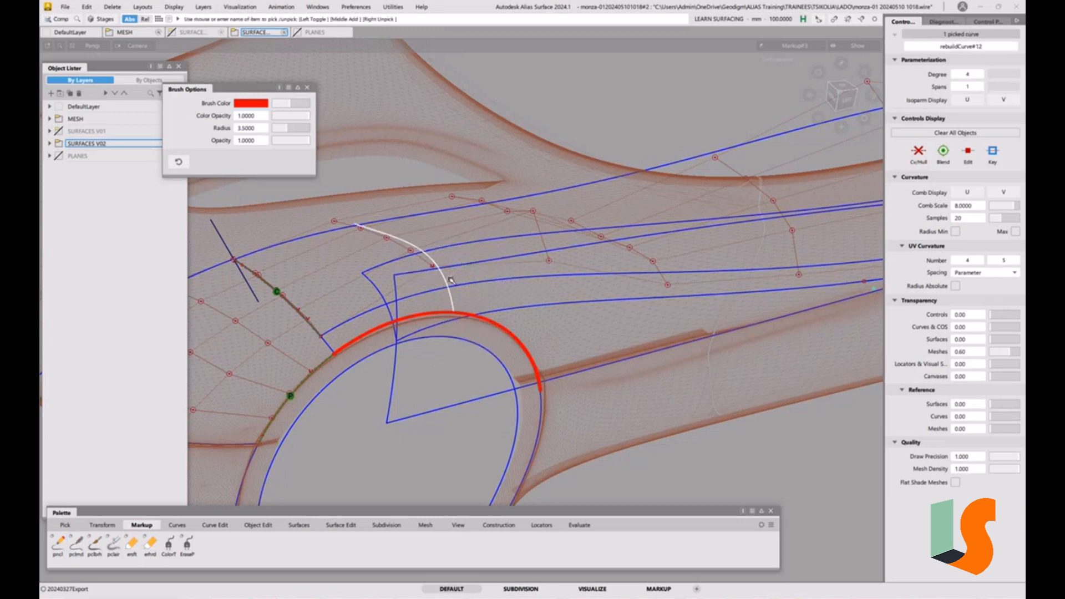
pyautogui.press('Delete')
pyautogui.click(493, 336)
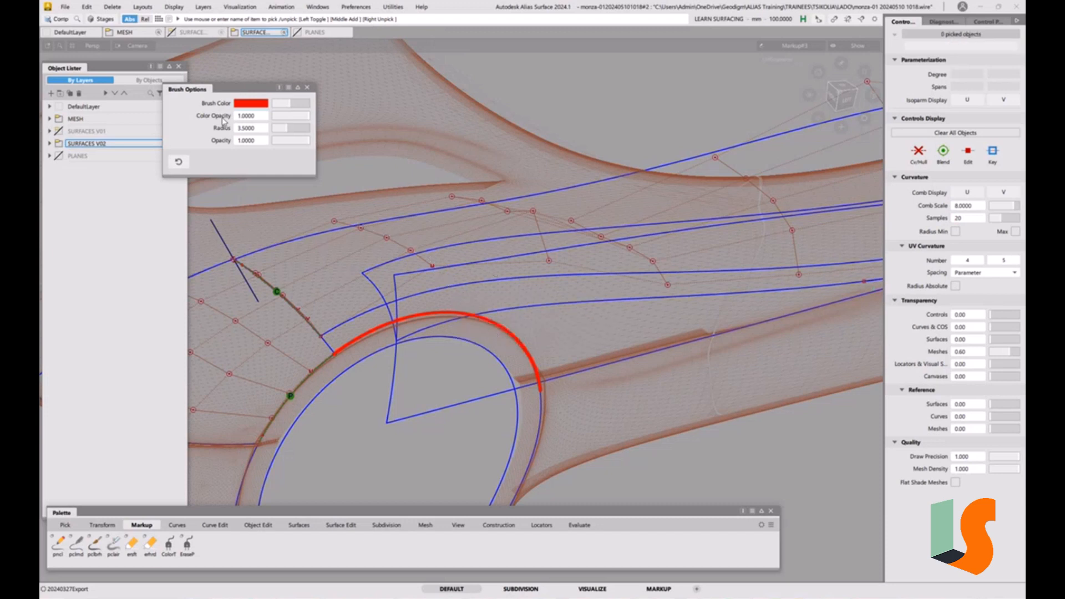
# Draw red markup strokes along the side patch's upper character line and the sill edge behind the wheel arch
pyautogui.click(244, 104)
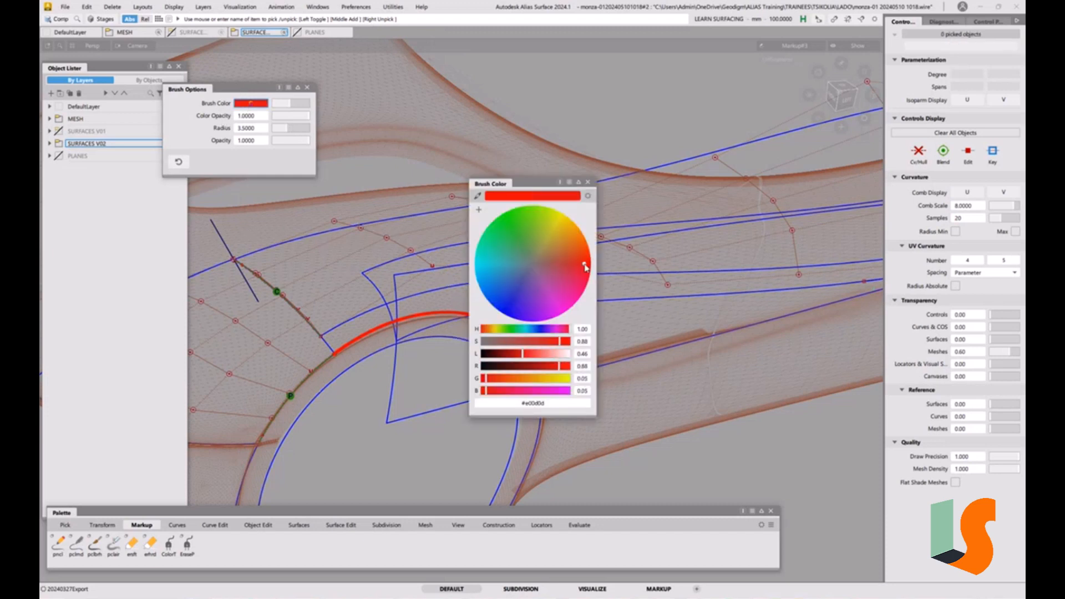
pyautogui.click(588, 183)
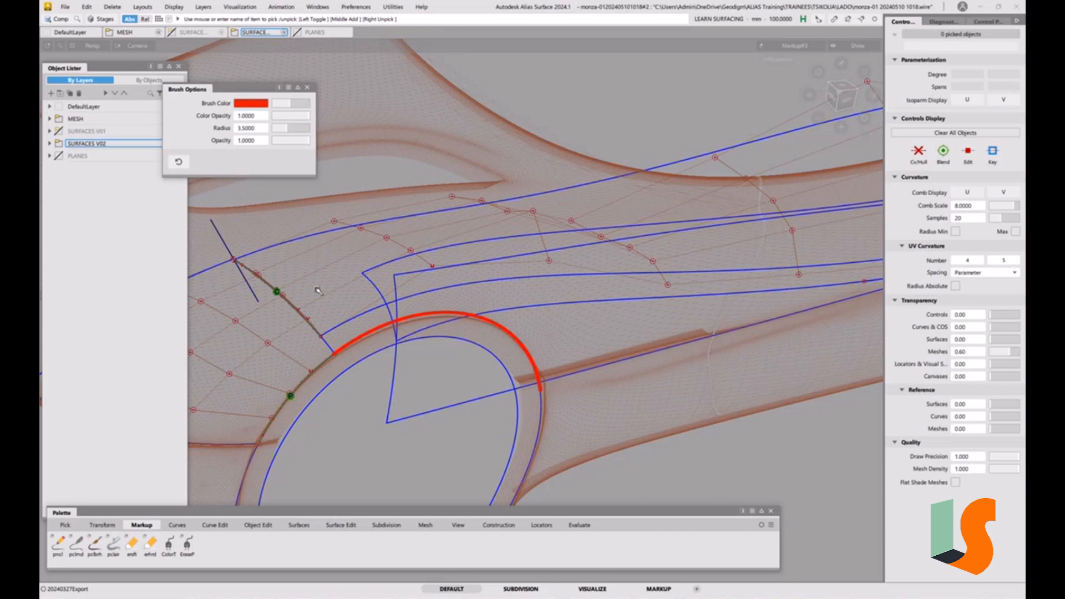
pyautogui.click(76, 543)
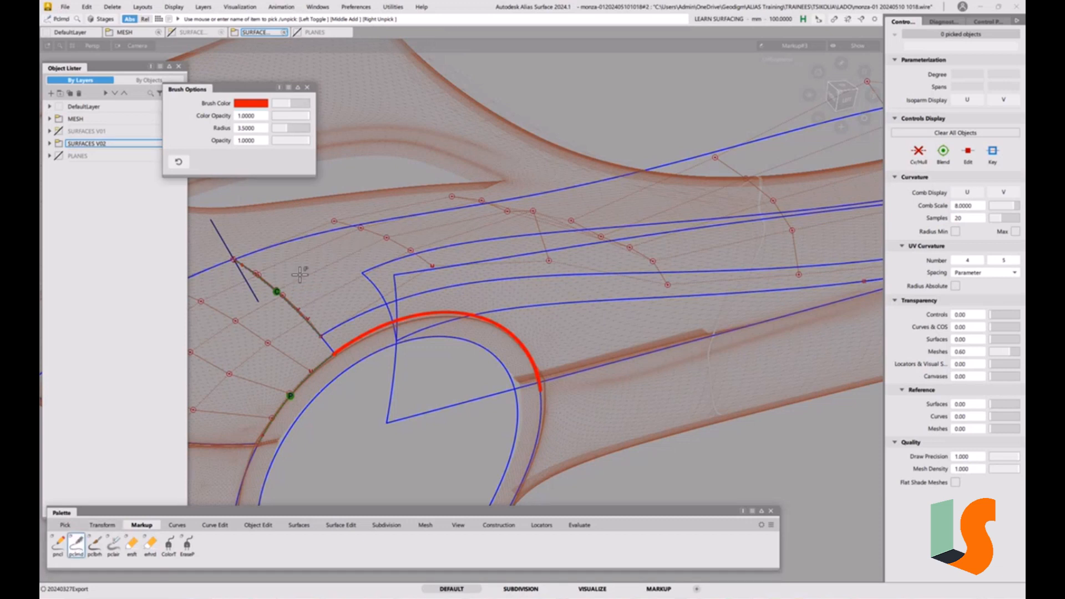
pyautogui.moveTo(295, 300)
pyautogui.mouseDown()
pyautogui.moveTo(360, 265)
pyautogui.moveTo(444, 249)
pyautogui.moveTo(807, 206)
pyautogui.moveTo(554, 223)
pyautogui.moveTo(324, 286)
pyautogui.mouseUp()
pyautogui.moveTo(305, 296)
pyautogui.mouseDown()
pyautogui.moveTo(498, 245)
pyautogui.moveTo(800, 209)
pyautogui.mouseUp()
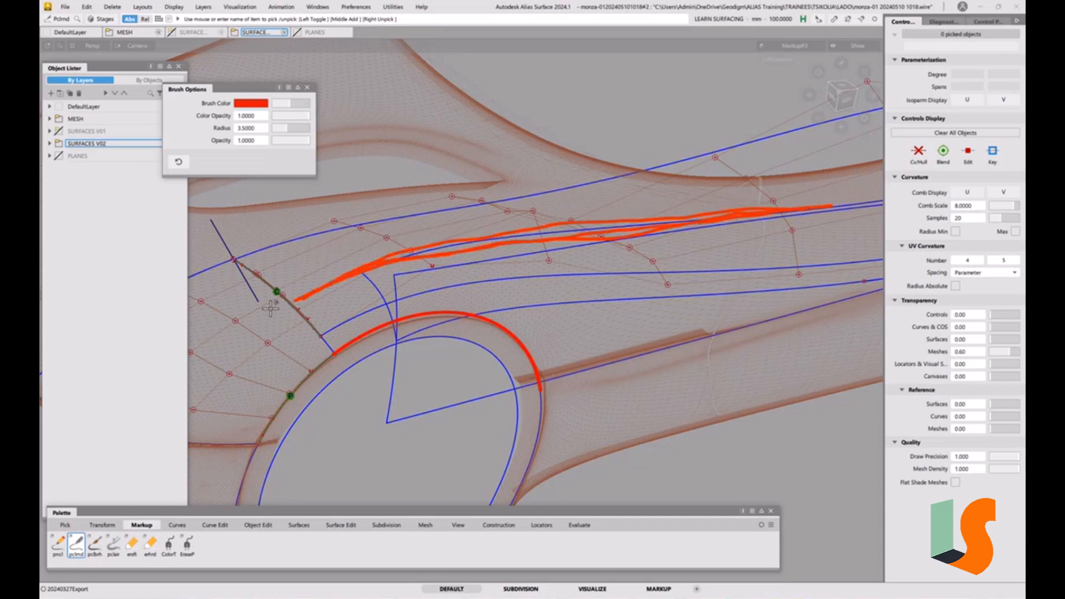
pyautogui.moveTo(295, 300)
pyautogui.mouseDown()
pyautogui.moveTo(324, 336)
pyautogui.moveTo(295, 300)
pyautogui.mouseUp()
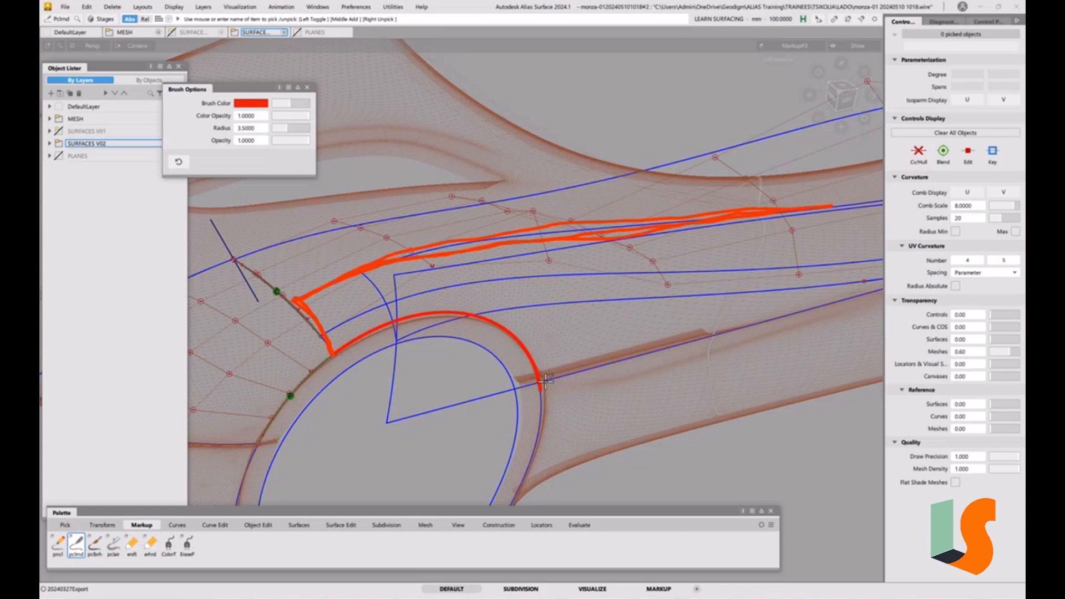
pyautogui.moveTo(546, 381); pyautogui.dragTo(609, 359)
# Switch the brush to cyan and draw a markup arc from the patch's front corner to the rear sill edge
pyautogui.click(250, 104)
pyautogui.moveTo(500, 277); pyautogui.dragTo(479, 267)
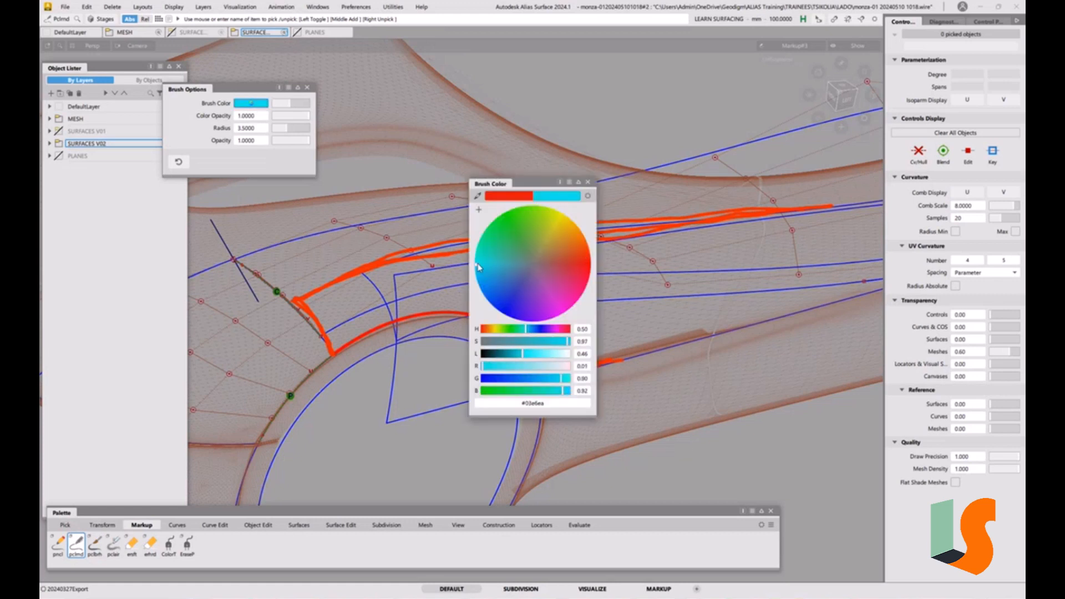
pyautogui.click(588, 182)
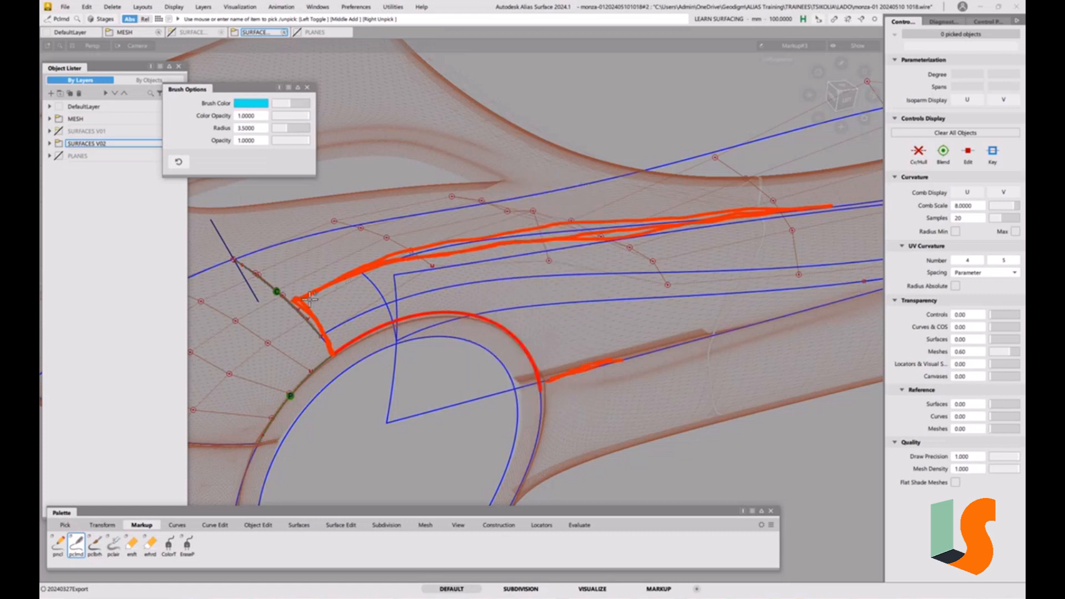
pyautogui.moveTo(305, 299)
pyautogui.mouseDown()
pyautogui.moveTo(328, 280)
pyautogui.moveTo(415, 256)
pyautogui.moveTo(519, 276)
pyautogui.moveTo(617, 359)
pyautogui.moveTo(513, 261)
pyautogui.moveTo(335, 285)
pyautogui.moveTo(399, 261)
pyautogui.moveTo(602, 360)
pyautogui.moveTo(527, 270)
pyautogui.mouseUp()
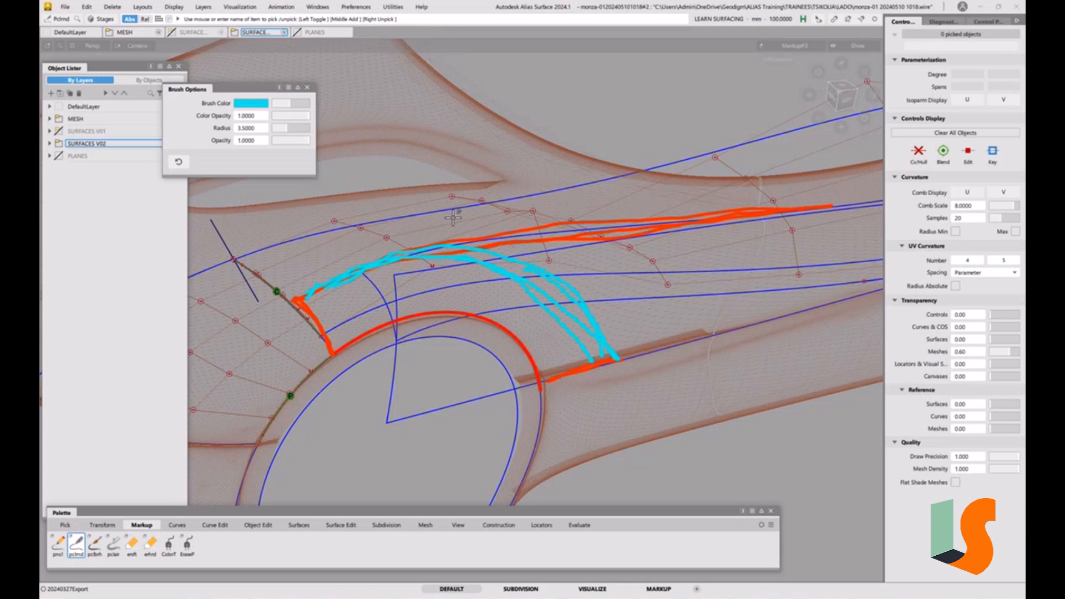
pyautogui.hotkey('ctrl', 'z')
pyautogui.hotkey('ctrl', 'z')
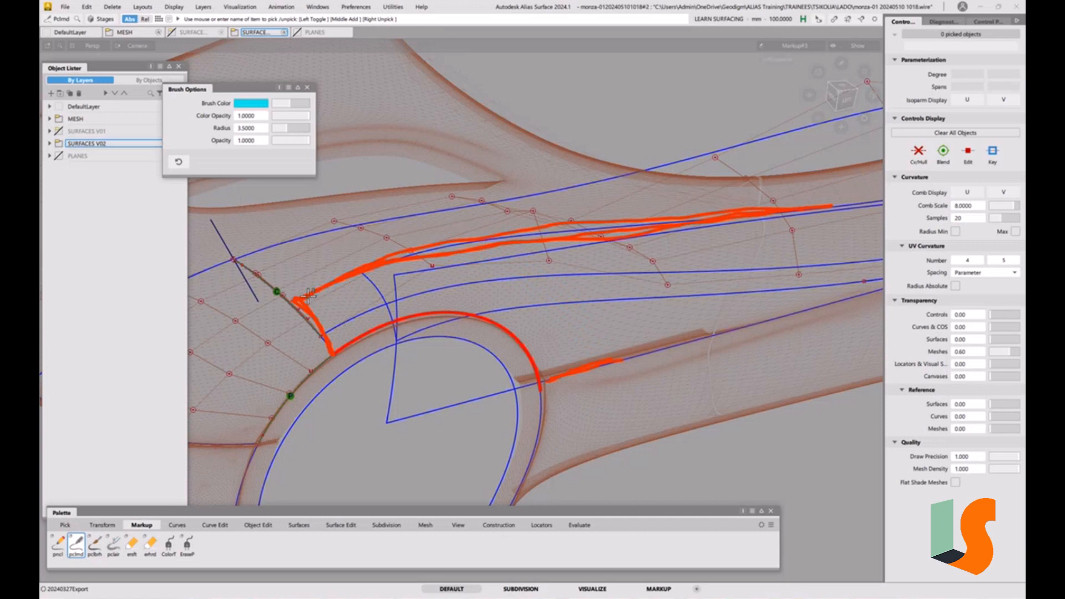
pyautogui.moveTo(309, 294)
pyautogui.mouseDown()
pyautogui.moveTo(388, 267)
pyautogui.moveTo(566, 277)
pyautogui.moveTo(617, 317)
pyautogui.moveTo(633, 358)
pyautogui.mouseUp()
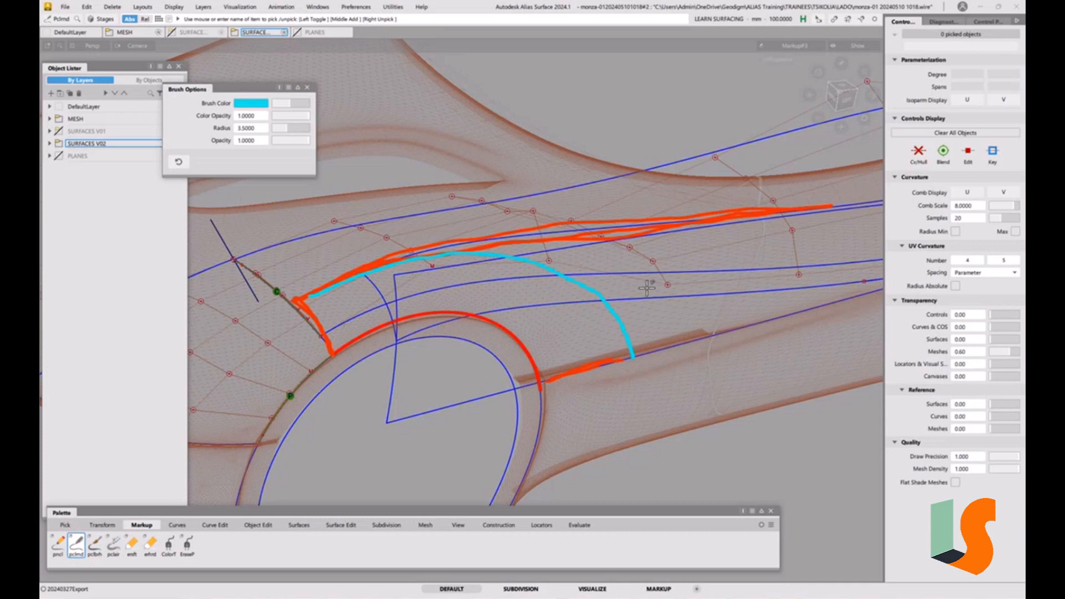
# Switch the brush back to red and extend a markup line rearward along the side from the cyan arc
pyautogui.click(267, 105)
pyautogui.click(590, 256)
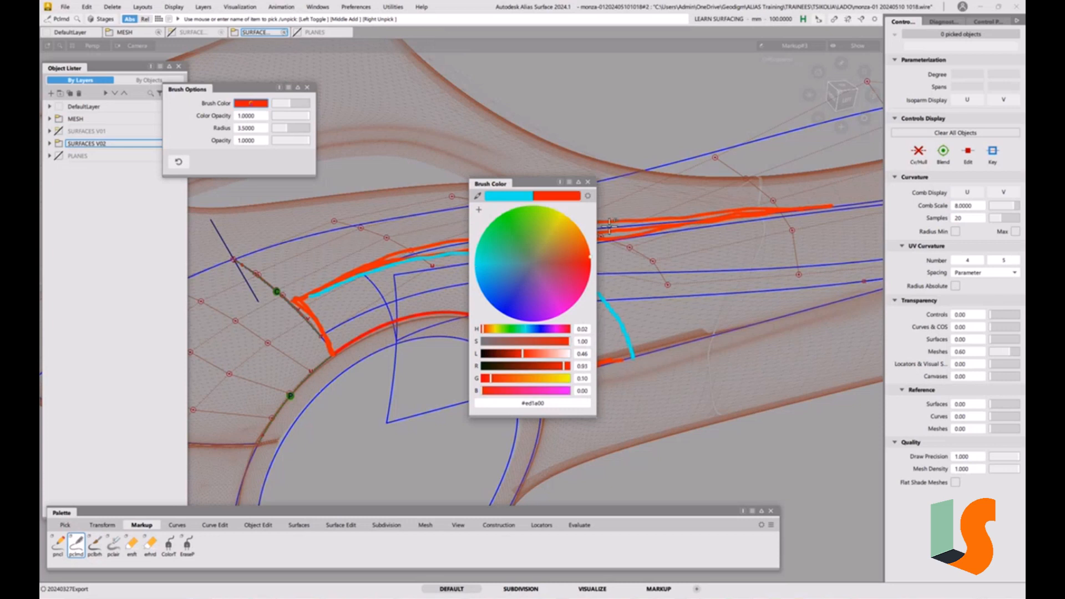
pyautogui.click(590, 183)
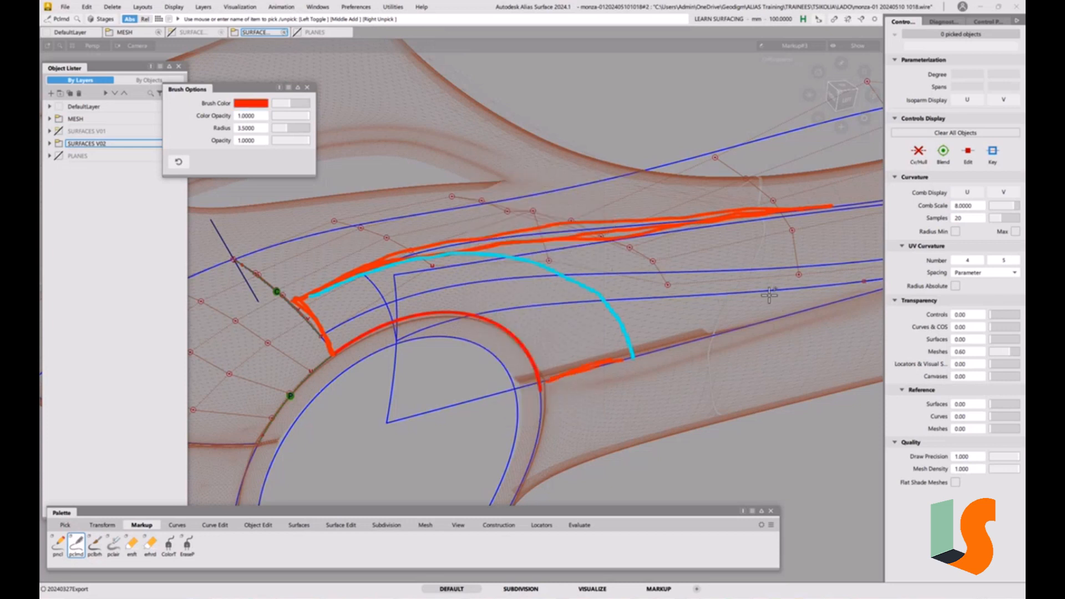
pyautogui.moveTo(780, 290); pyautogui.dragTo(604, 299)
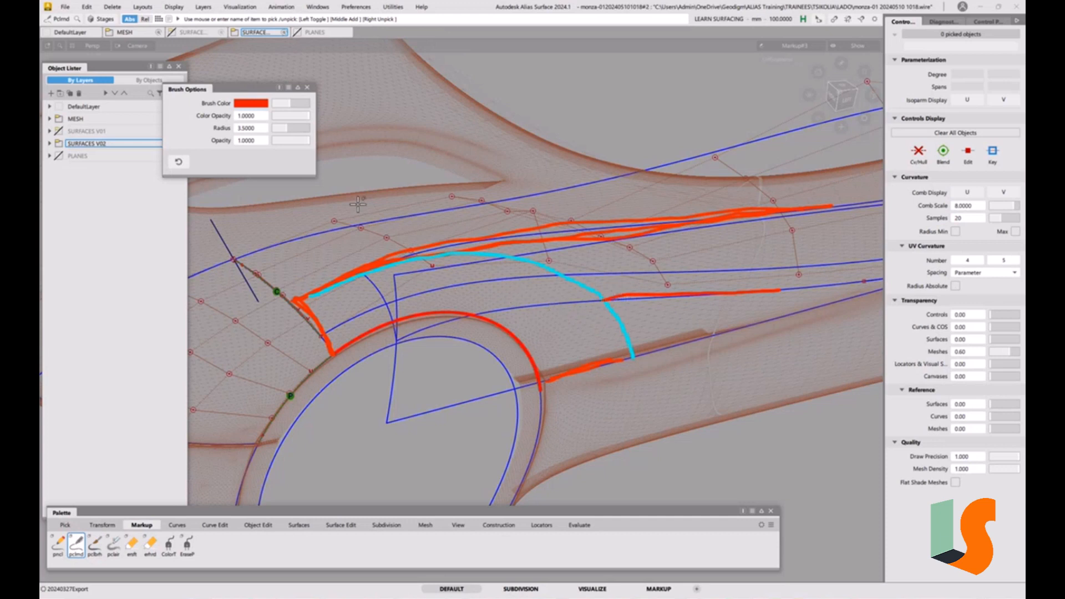
# Switch the brush to green and draw cross-section strokes between the cyan arc and the lower edges
pyautogui.click(257, 105)
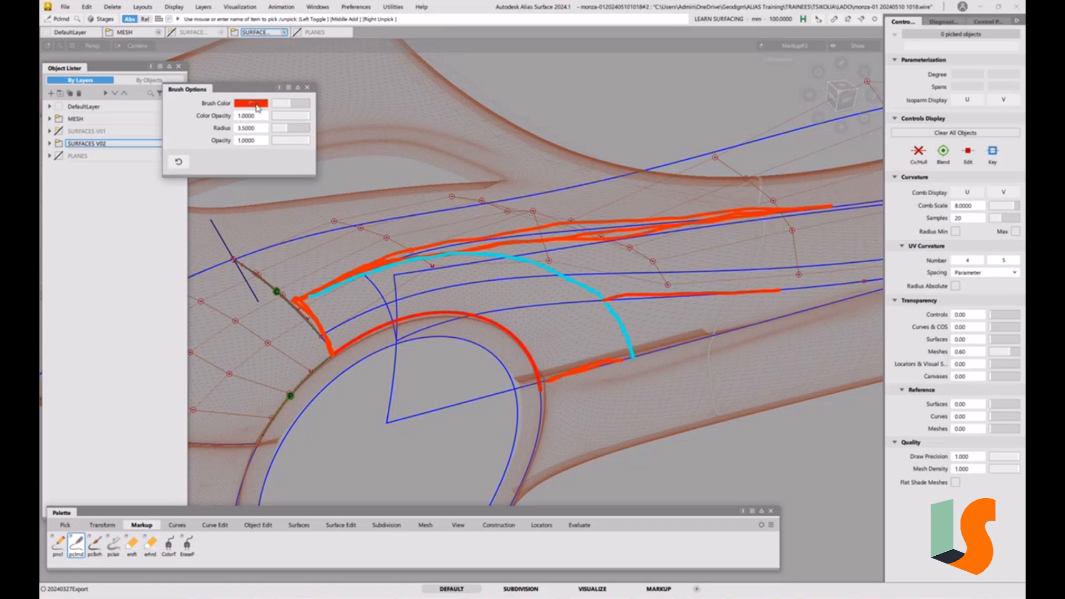
pyautogui.moveTo(530, 257); pyautogui.dragTo(518, 211)
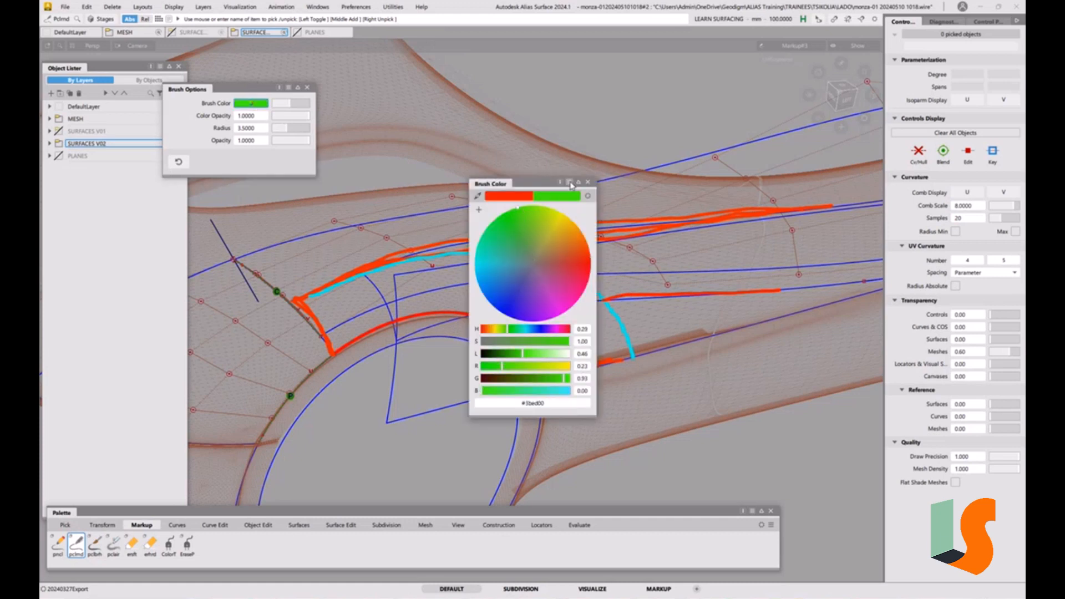
pyautogui.click(589, 182)
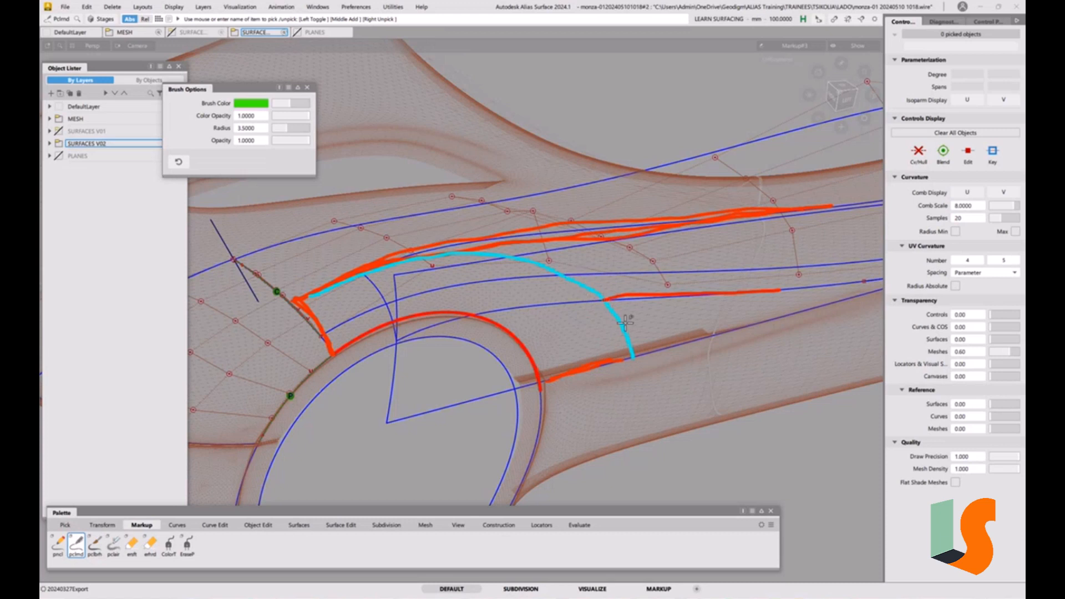
pyautogui.moveTo(626, 295)
pyautogui.mouseDown()
pyautogui.moveTo(568, 318)
pyautogui.moveTo(528, 353)
pyautogui.moveTo(539, 373)
pyautogui.moveTo(569, 377)
pyautogui.moveTo(628, 360)
pyautogui.mouseUp()
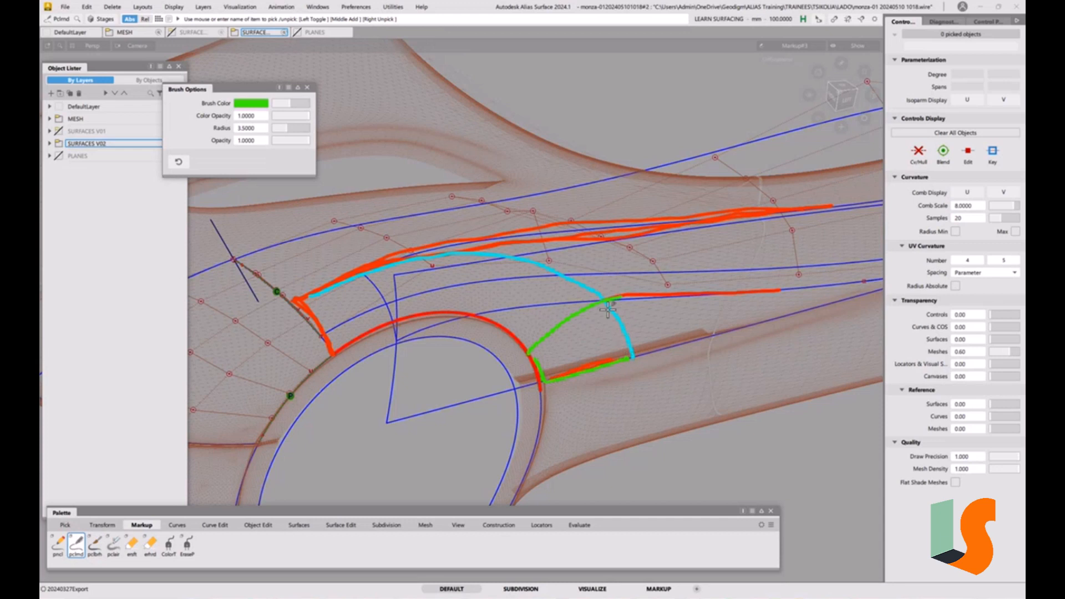
pyautogui.moveTo(605, 303); pyautogui.dragTo(631, 356)
pyautogui.moveTo(492, 257); pyautogui.dragTo(483, 311)
pyautogui.moveTo(400, 272); pyautogui.dragTo(414, 316)
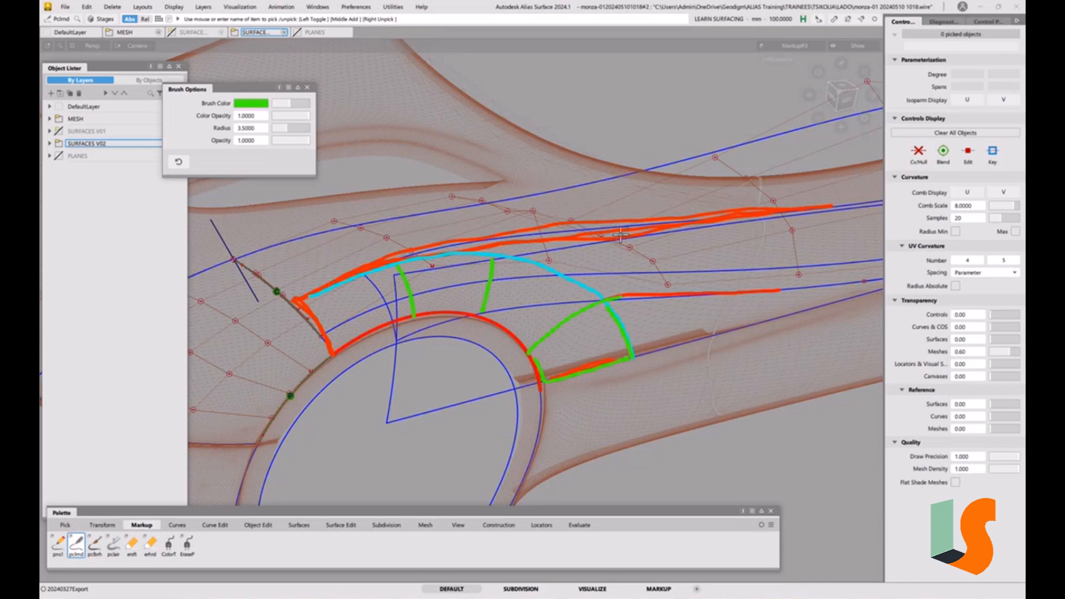
# Set the brush to red and draw a markup line across the middle of the side patch toward the wheel arch
pyautogui.click(252, 103)
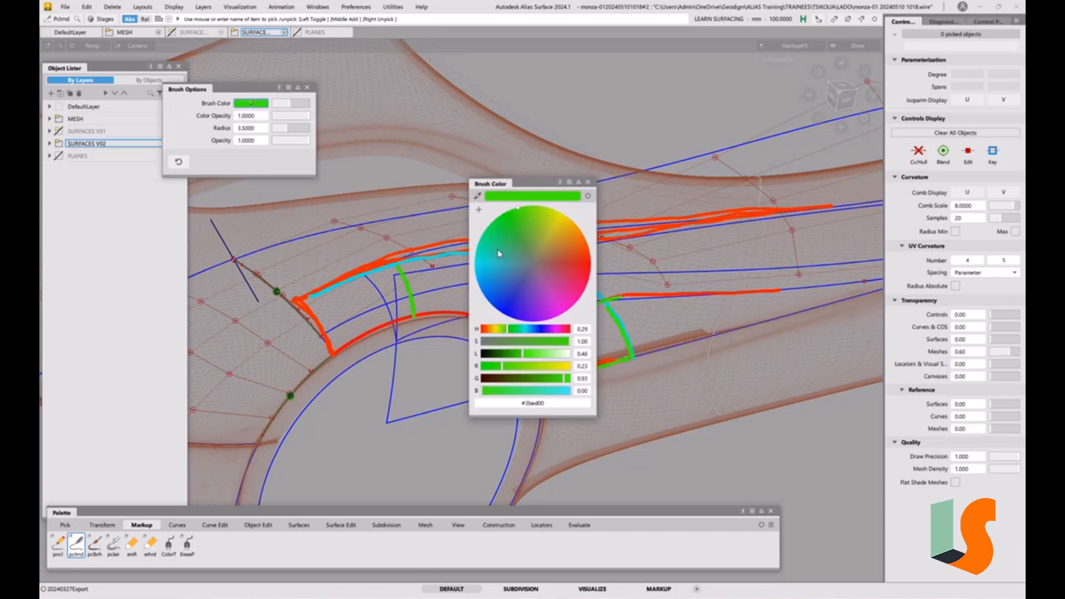
pyautogui.click(545, 262)
pyautogui.click(589, 183)
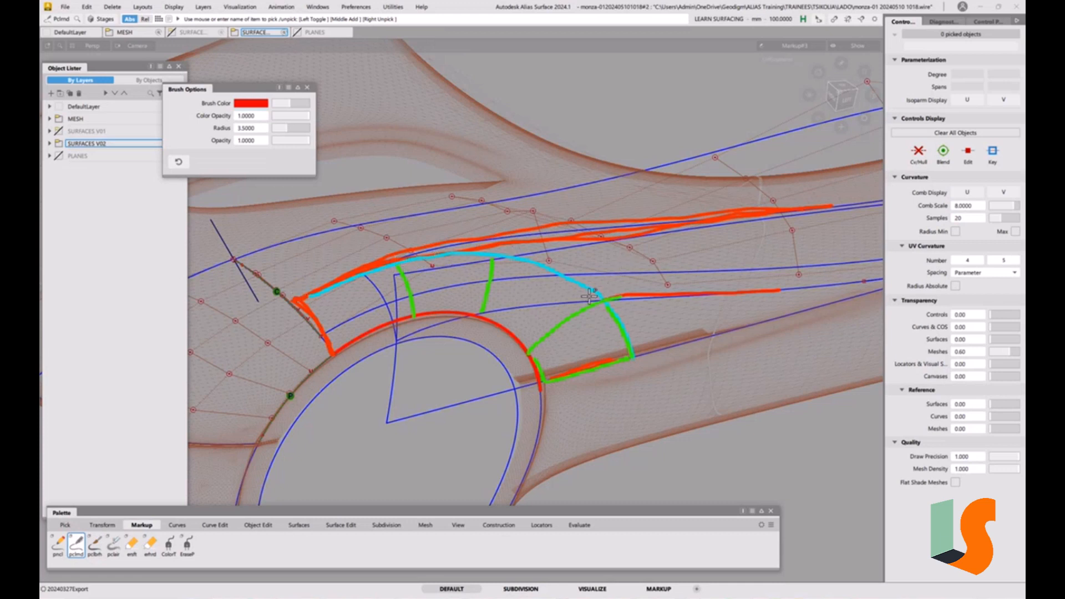
pyautogui.moveTo(591, 296)
pyautogui.mouseDown()
pyautogui.moveTo(451, 318)
pyautogui.moveTo(397, 340)
pyautogui.mouseUp()
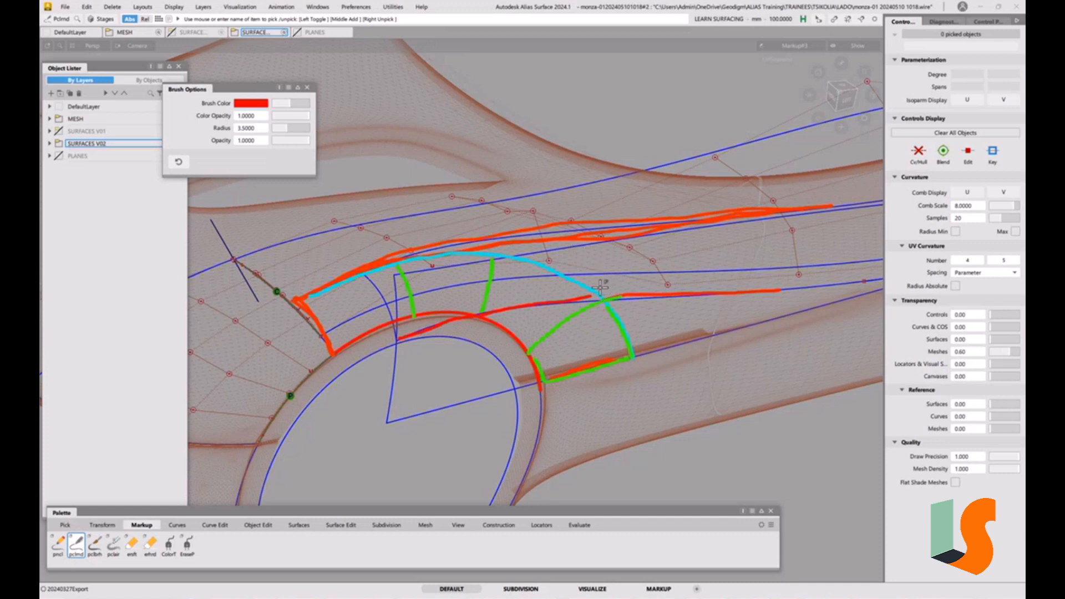
# Draw red cross strokes hatching the band between the upper character line and the cyan arc
pyautogui.moveTo(580, 226); pyautogui.dragTo(608, 294)
pyautogui.moveTo(413, 255); pyautogui.dragTo(446, 327)
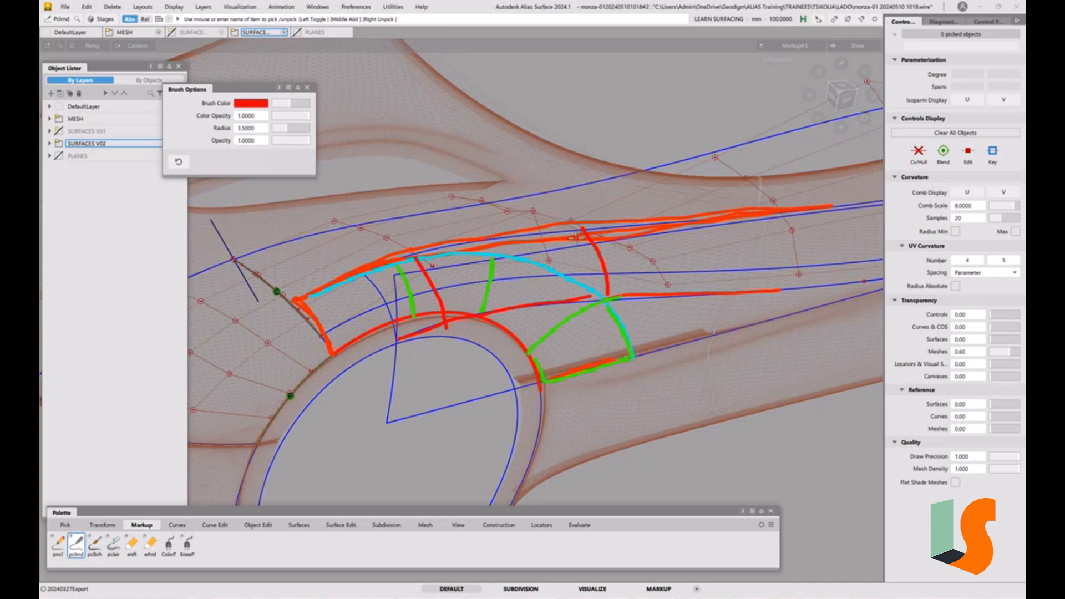
pyautogui.moveTo(567, 229)
pyautogui.mouseDown()
pyautogui.moveTo(439, 249)
pyautogui.moveTo(443, 315)
pyautogui.moveTo(593, 294)
pyautogui.mouseUp()
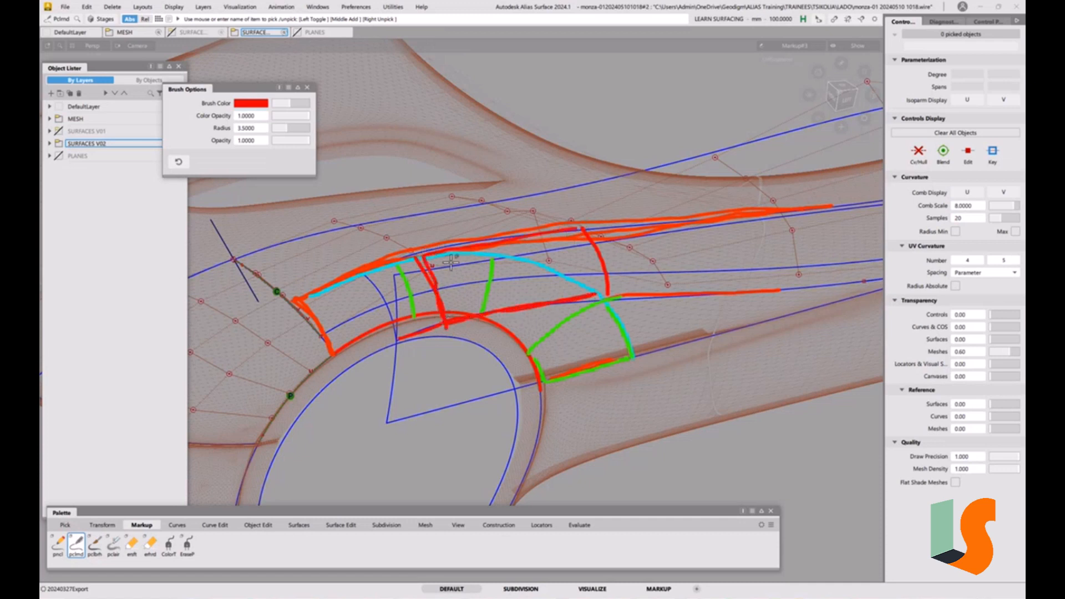
pyautogui.moveTo(435, 261)
pyautogui.mouseDown()
pyautogui.moveTo(461, 311)
pyautogui.moveTo(485, 296)
pyautogui.mouseUp()
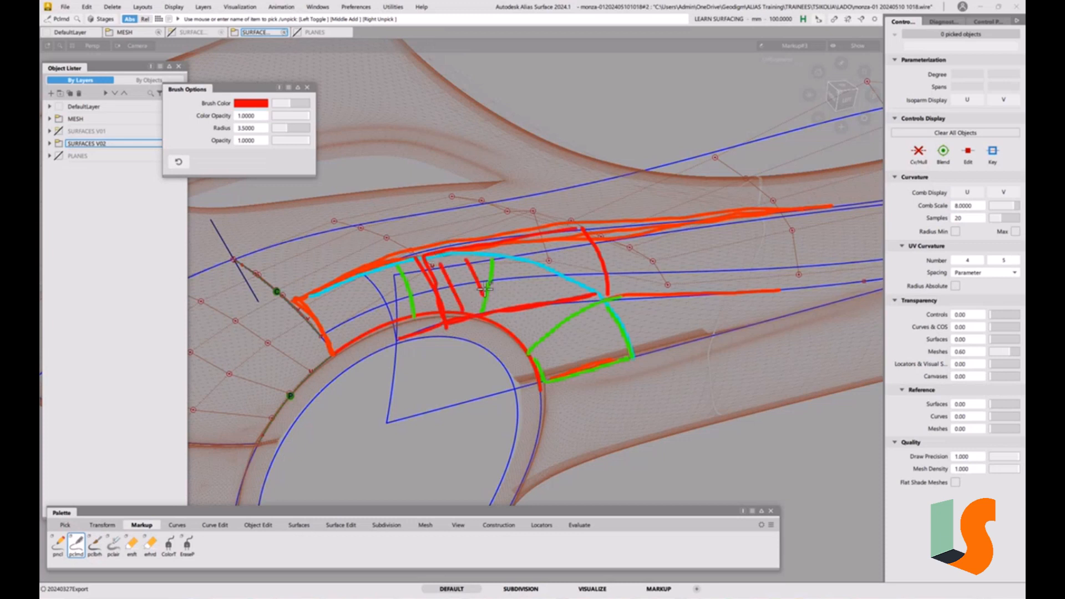
pyautogui.moveTo(489, 255)
pyautogui.mouseDown()
pyautogui.moveTo(509, 293)
pyautogui.moveTo(535, 296)
pyautogui.mouseUp()
pyautogui.moveTo(546, 241)
pyautogui.mouseDown()
pyautogui.moveTo(565, 288)
pyautogui.moveTo(596, 293)
pyautogui.mouseUp()
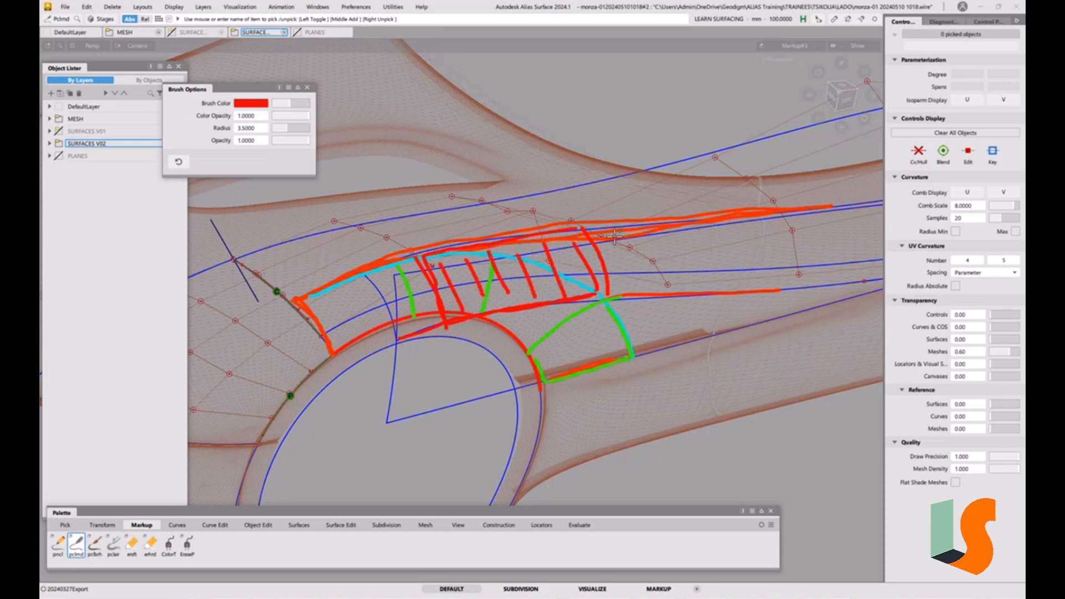
# Continue the red cross hatching rearward along the band between the upper character line and the side patch
pyautogui.moveTo(617, 240); pyautogui.dragTo(632, 279)
pyautogui.moveTo(662, 236); pyautogui.dragTo(684, 295)
pyautogui.moveTo(692, 230); pyautogui.dragTo(712, 287)
pyautogui.moveTo(743, 226); pyautogui.dragTo(764, 276)
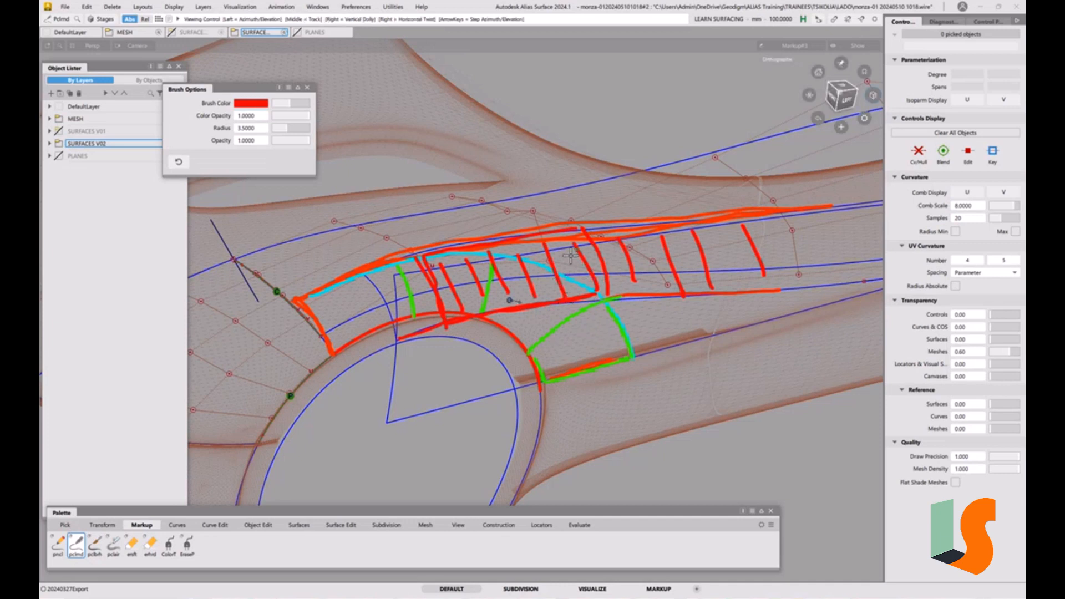
# Close the brush options and duplicate the outer wheel arch curve with no rebuild, viewing from the side
pyautogui.keyDown('alt'); pyautogui.keyDown('shift'); pyautogui.moveTo(572, 294); pyautogui.dragTo(571, 355); pyautogui.keyUp('shift'); pyautogui.keyUp('alt')
pyautogui.keyDown('alt'); pyautogui.keyDown('shift'); pyautogui.moveTo(571, 356); pyautogui.dragTo(524, 278, button='right'); pyautogui.keyUp('shift'); pyautogui.keyUp('alt')
pyautogui.click(307, 87)
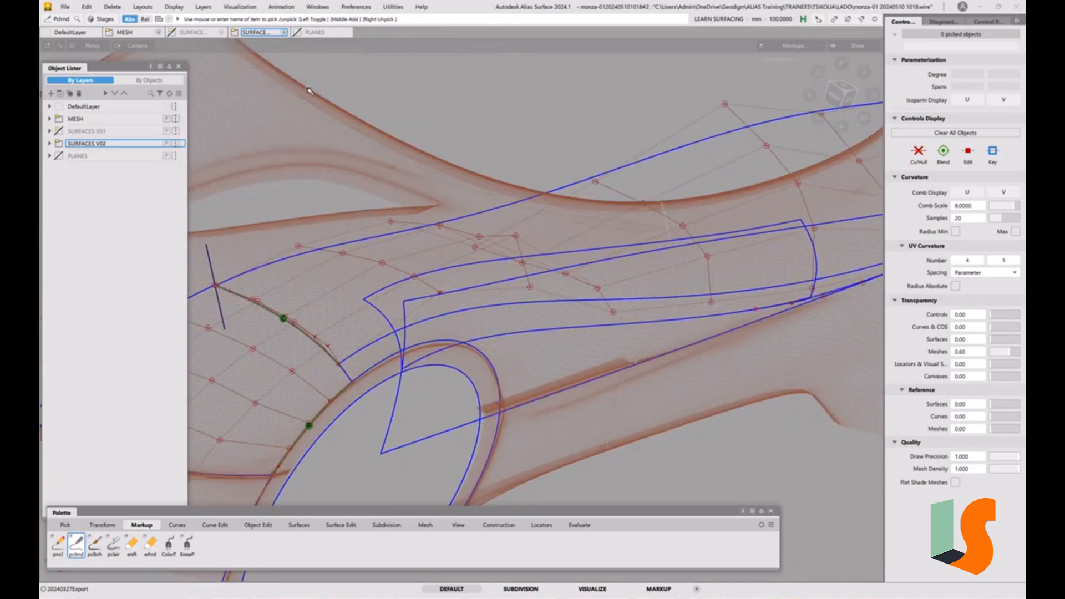
pyautogui.keyDown('alt'); pyautogui.keyDown('shift'); pyautogui.moveTo(518, 267); pyautogui.dragTo(552, 293); pyautogui.keyUp('shift'); pyautogui.keyUp('alt')
pyautogui.keyDown('alt'); pyautogui.keyDown('shift'); pyautogui.moveTo(552, 293); pyautogui.dragTo(586, 266, button='middle'); pyautogui.keyUp('shift'); pyautogui.keyUp('alt')
pyautogui.keyDown('alt'); pyautogui.keyDown('shift'); pyautogui.moveTo(561, 293); pyautogui.dragTo(490, 355); pyautogui.keyUp('shift'); pyautogui.keyUp('alt')
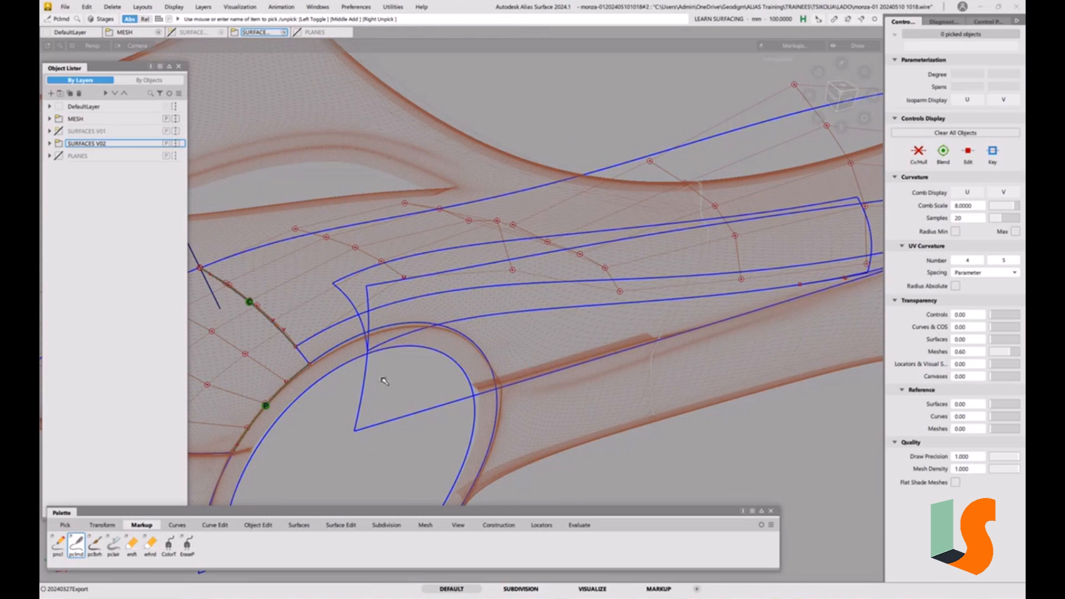
pyautogui.click(215, 525)
pyautogui.doubleClick(59, 545)
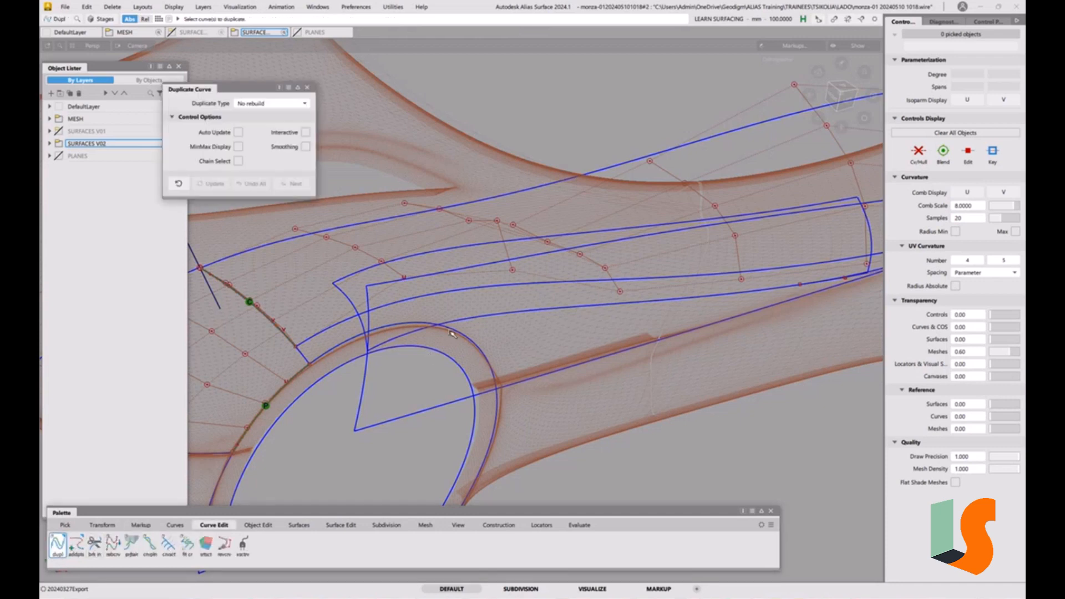
pyautogui.click(451, 331)
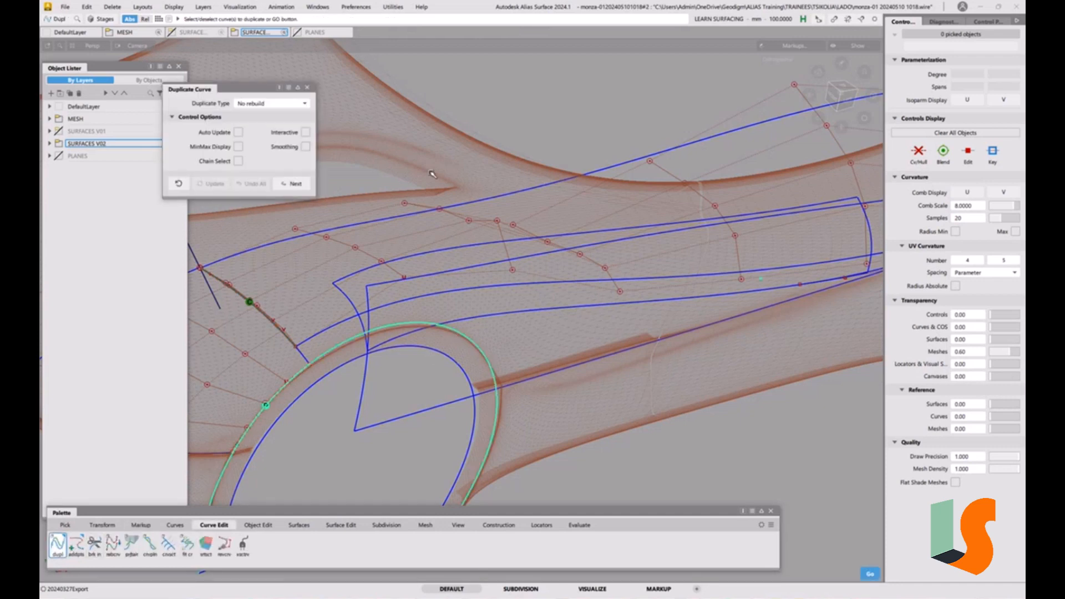
pyautogui.press('space')
pyautogui.keyDown('alt'); pyautogui.keyDown('shift'); pyautogui.moveTo(583, 267); pyautogui.dragTo(608, 336); pyautogui.keyUp('shift'); pyautogui.keyUp('alt')
pyautogui.keyDown('alt'); pyautogui.keyDown('shift'); pyautogui.moveTo(608, 336); pyautogui.dragTo(618, 309, button='middle'); pyautogui.keyUp('shift'); pyautogui.keyUp('alt')
pyautogui.click(849, 101)
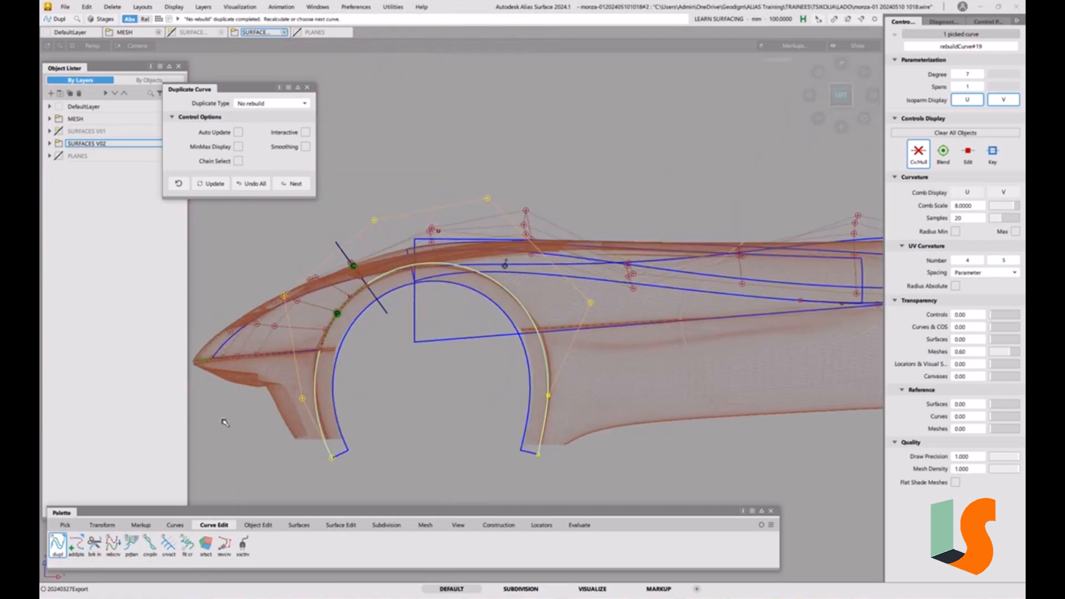
# Offset the duplicated wheel arch curve outward to a distance of 86.5729 mm
pyautogui.click(257, 525)
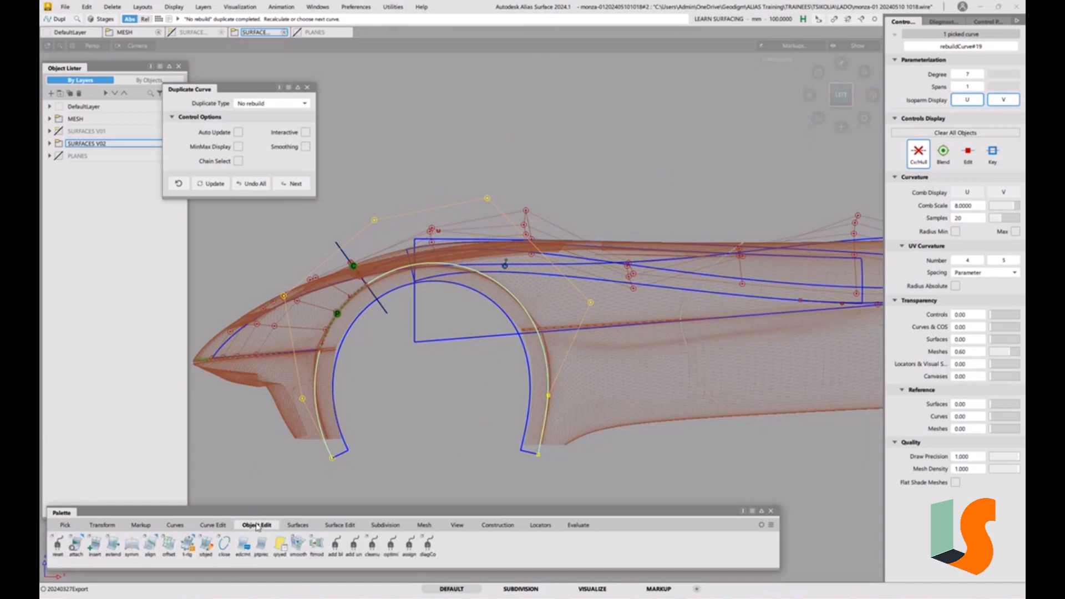
pyautogui.click(168, 544)
pyautogui.moveTo(423, 445); pyautogui.dragTo(435, 431)
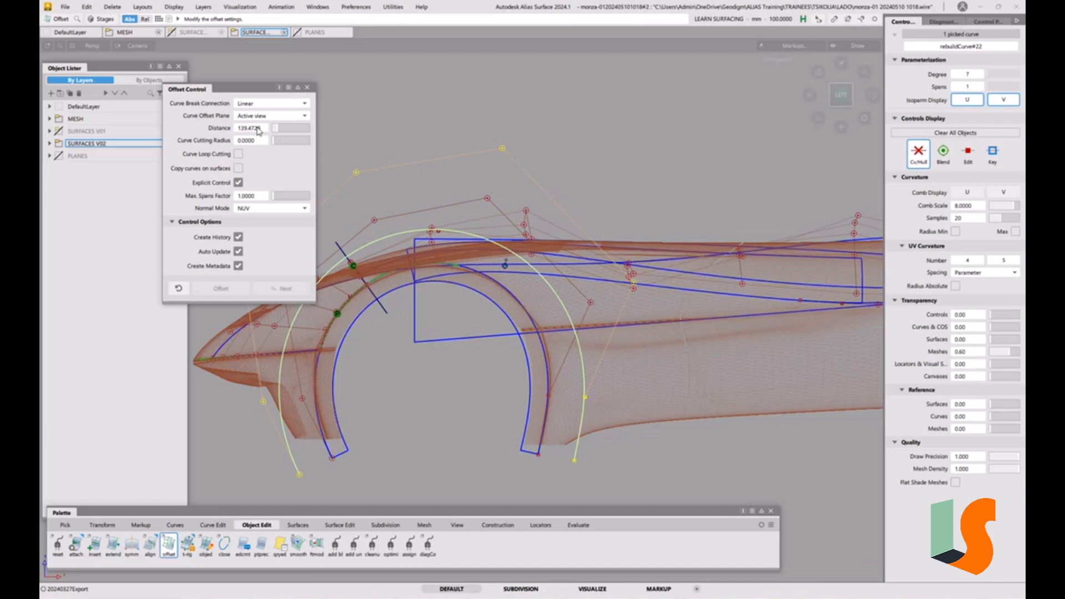
pyautogui.moveTo(262, 132); pyautogui.dragTo(223, 143)
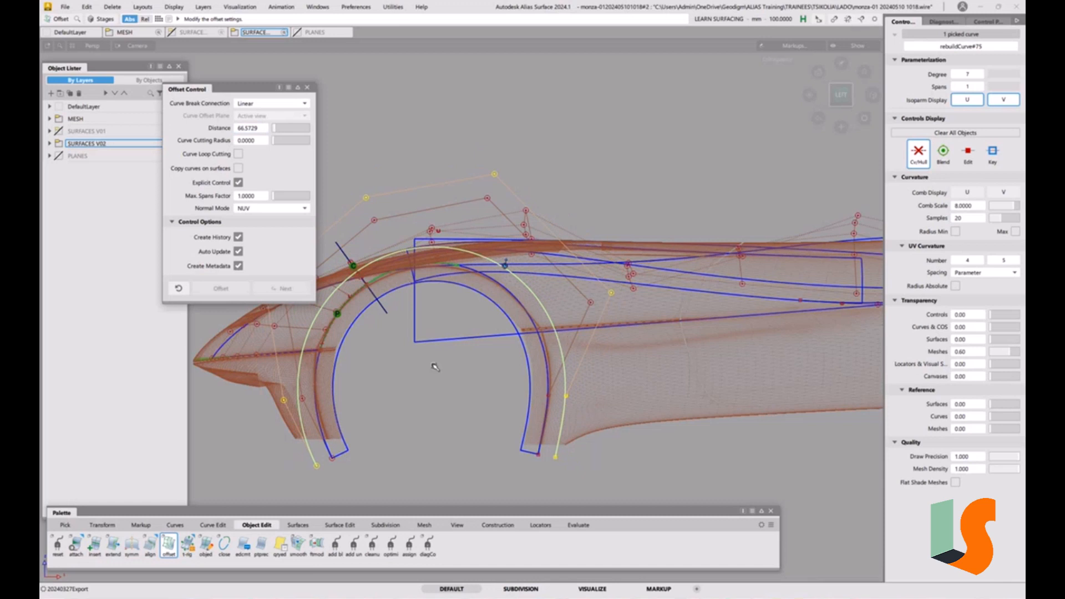
pyautogui.keyDown('ctrl'); pyautogui.keyDown('shift'); pyautogui.moveTo(470, 386); pyautogui.dragTo(474, 298); pyautogui.keyUp('shift'); pyautogui.keyUp('ctrl')
pyautogui.keyDown('alt'); pyautogui.keyDown('shift'); pyautogui.moveTo(472, 295); pyautogui.dragTo(456, 265, button='right'); pyautogui.keyUp('shift'); pyautogui.keyUp('alt')
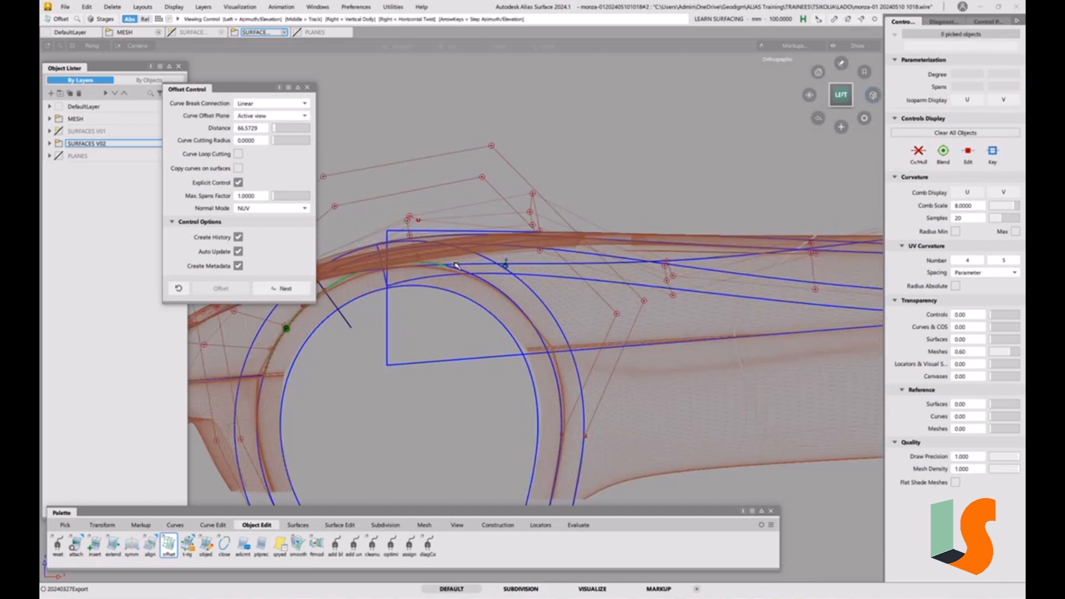
pyautogui.keyDown('alt'); pyautogui.keyDown('shift'); pyautogui.moveTo(455, 266); pyautogui.dragTo(528, 304, button='middle'); pyautogui.keyUp('shift'); pyautogui.keyUp('alt')
pyautogui.click(307, 88)
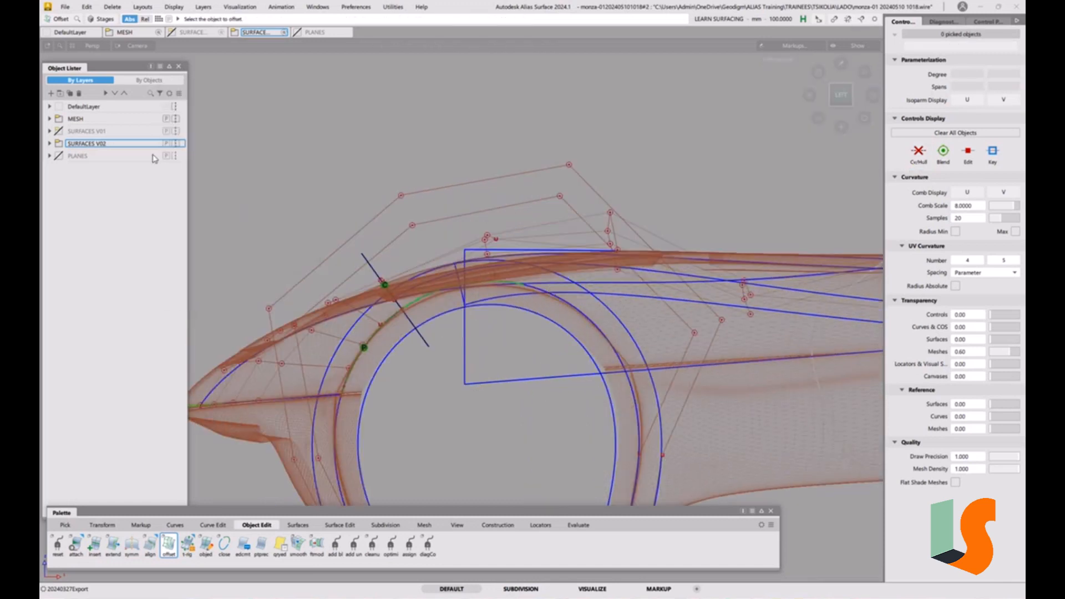
# Assign the offset arch curve to the curves 01#3 layer
pyautogui.click(49, 144)
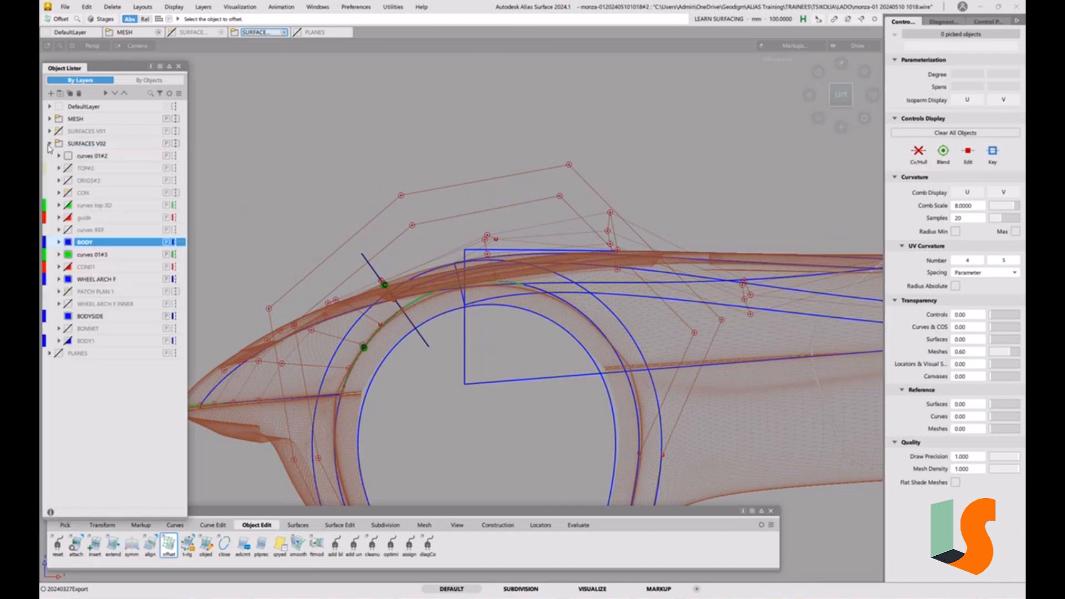
pyautogui.keyDown('ctrl'); pyautogui.keyDown('shift'); pyautogui.moveTo(554, 297); pyautogui.dragTo(588, 309); pyautogui.keyUp('shift'); pyautogui.keyUp('ctrl')
pyautogui.moveTo(609, 314); pyautogui.dragTo(633, 331)
pyautogui.rightClick(103, 257)
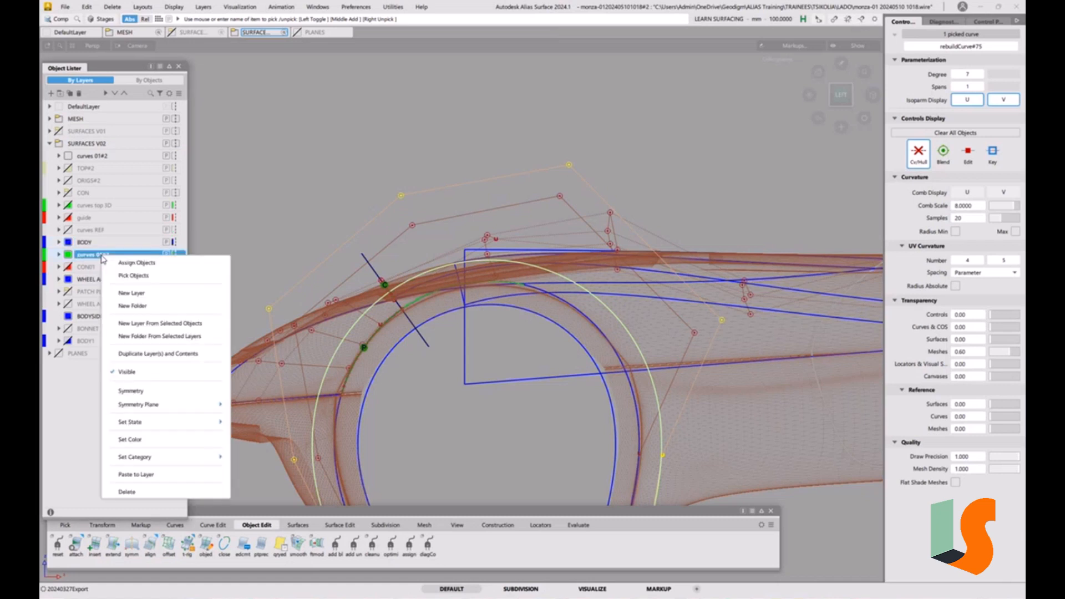
pyautogui.click(136, 264)
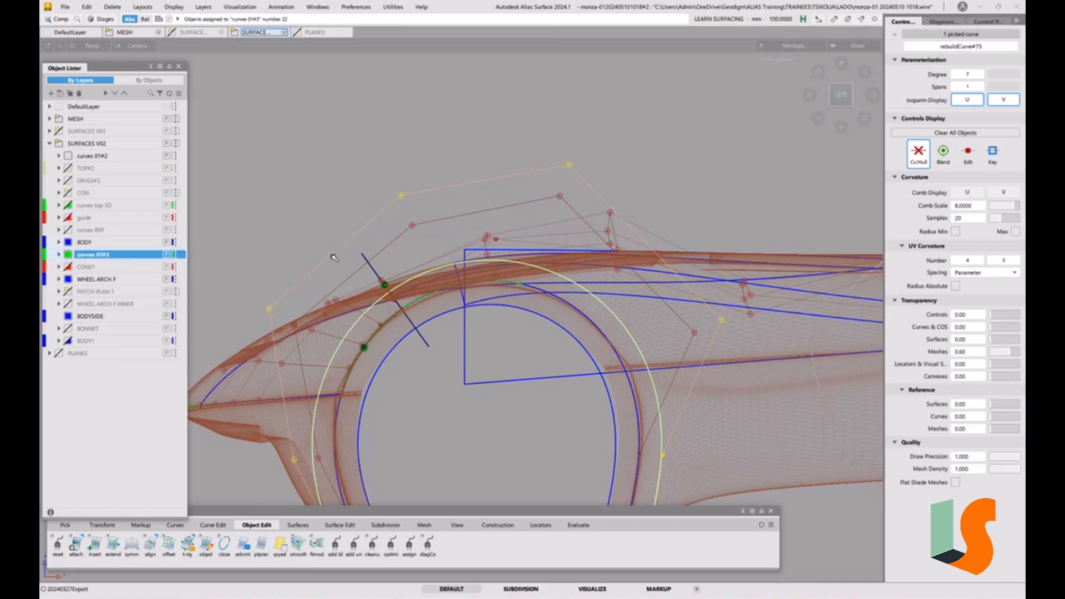
pyautogui.click(451, 373)
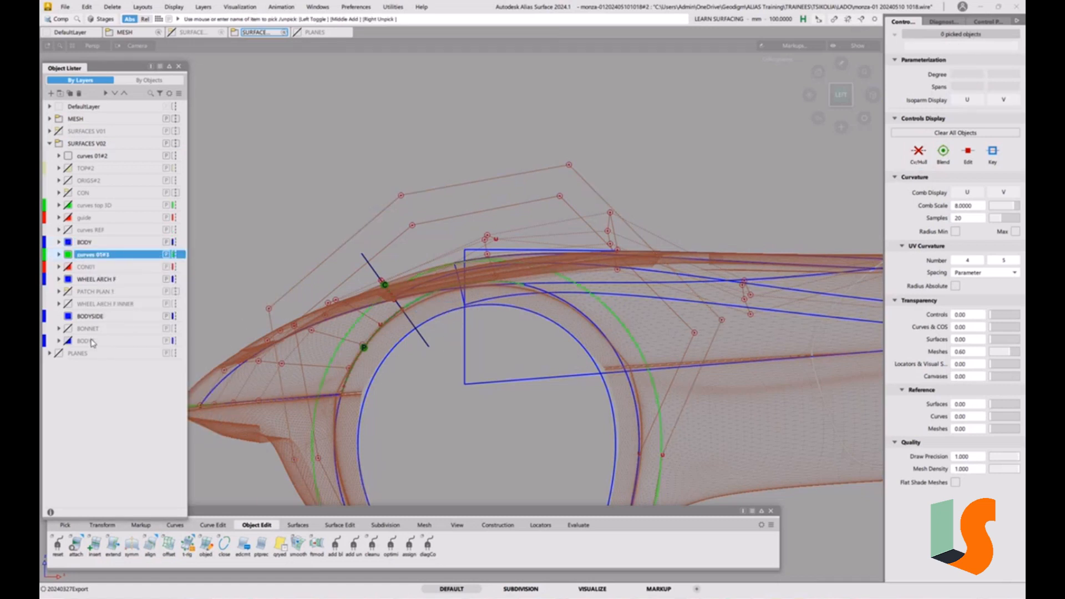
# Reorder the layers, moving BODY1 and BODYSIDE above curves 01#3
pyautogui.moveTo(92, 346); pyautogui.dragTo(89, 254)
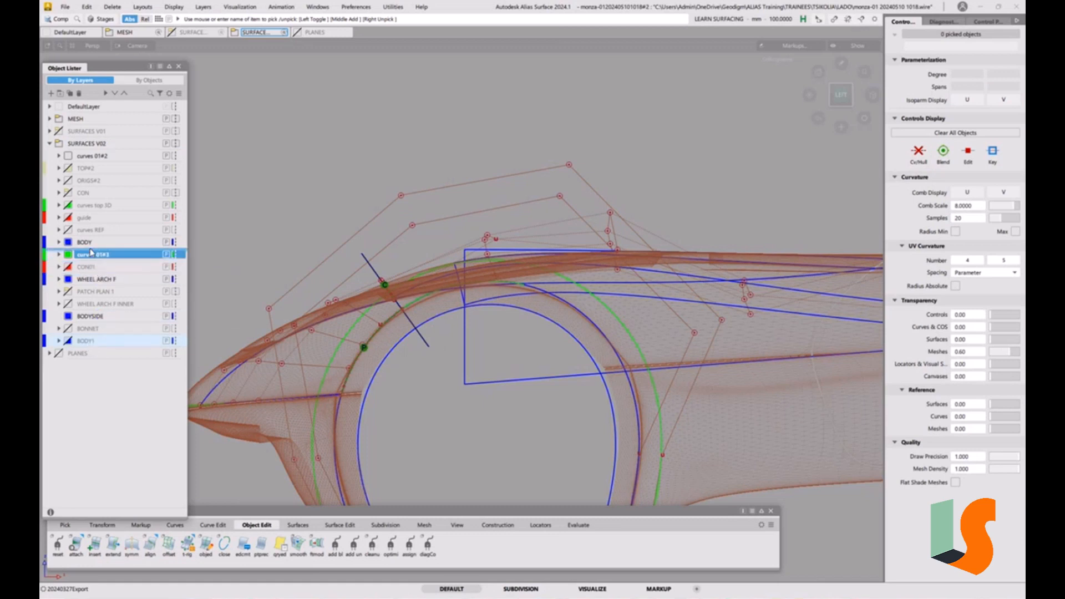
pyautogui.click(66, 255)
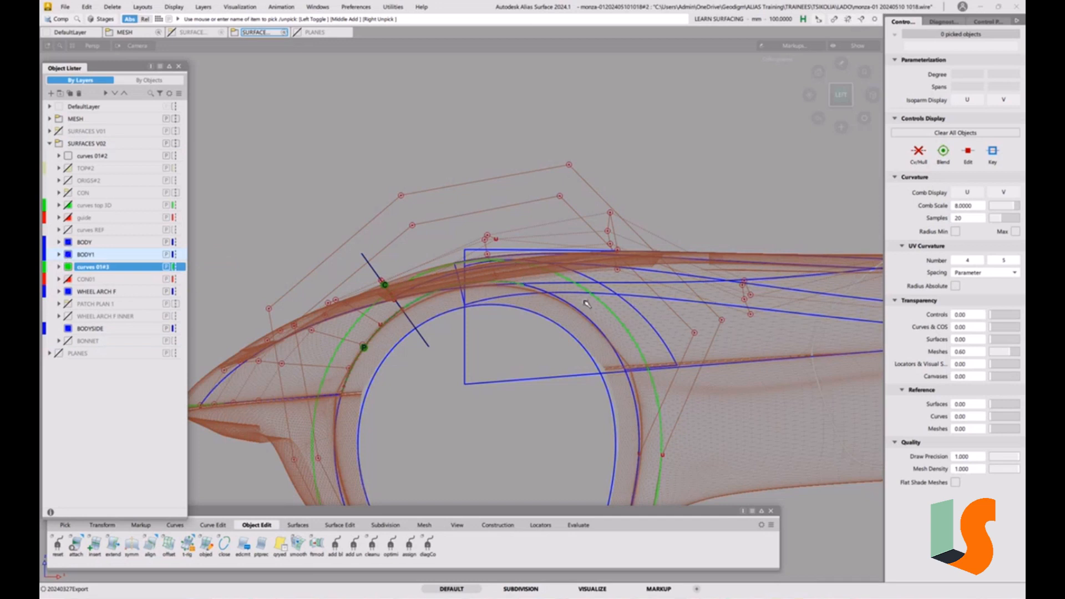
pyautogui.click(67, 256)
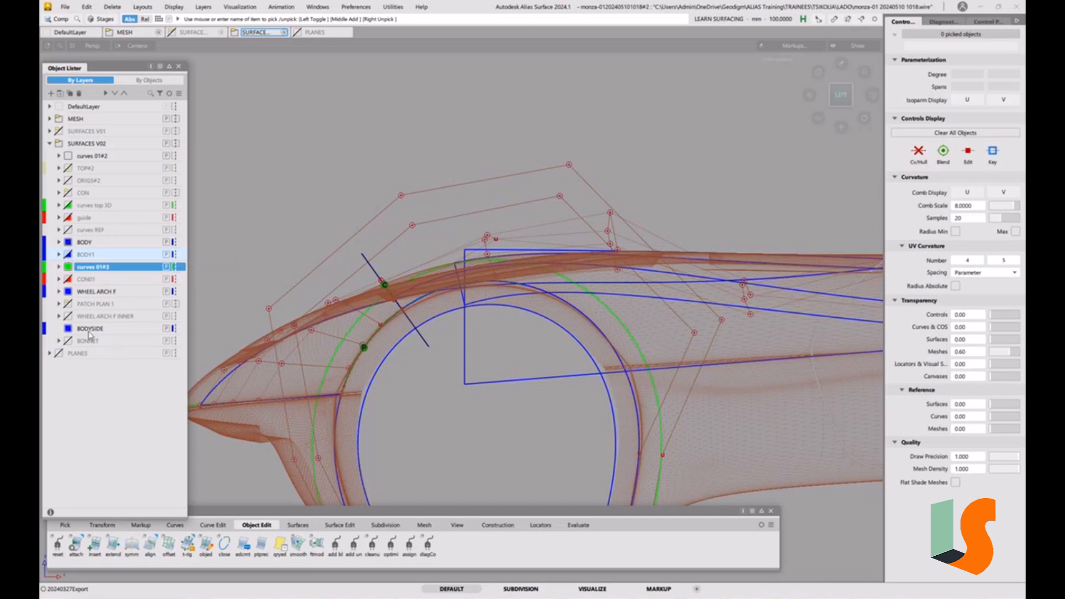
pyautogui.moveTo(87, 332); pyautogui.dragTo(86, 264)
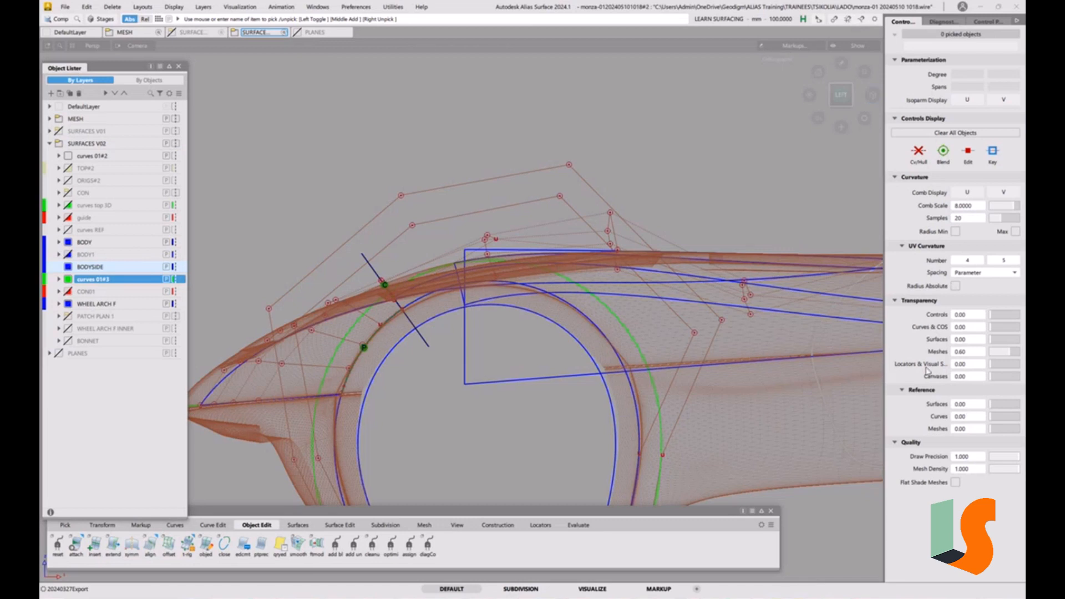
# Raise the mesh transparency to 0.90 and show the offset arch curve's control hull
pyautogui.click(1019, 356)
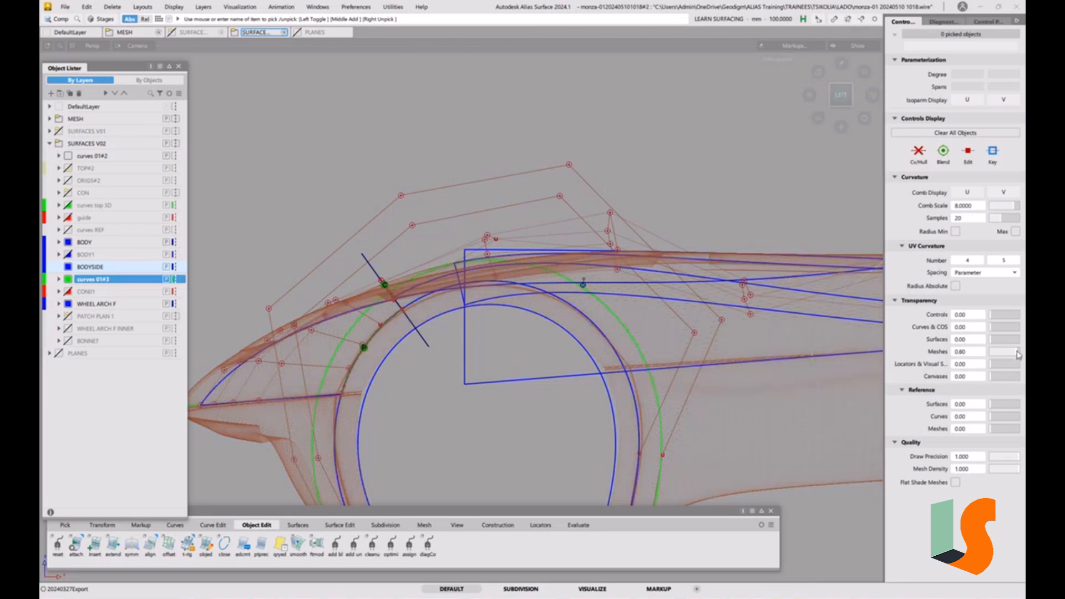
pyautogui.click(1019, 355)
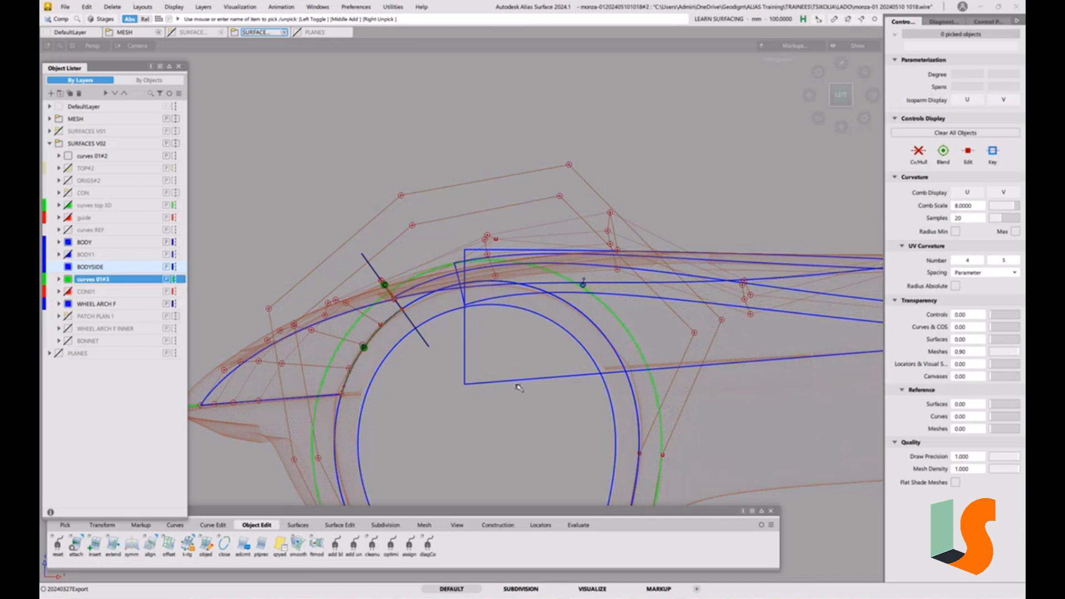
pyautogui.click(174, 7)
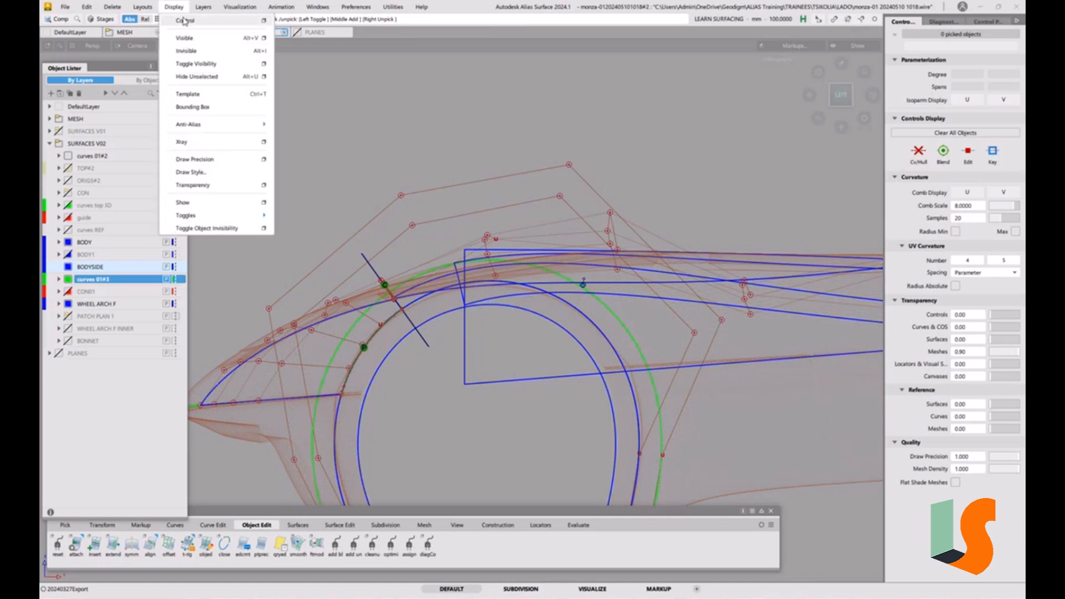
pyautogui.click(185, 22)
pyautogui.keyDown('ctrl'); pyautogui.keyDown('shift'); pyautogui.moveTo(561, 336); pyautogui.dragTo(588, 343); pyautogui.keyUp('shift'); pyautogui.keyUp('ctrl')
pyautogui.click(620, 324)
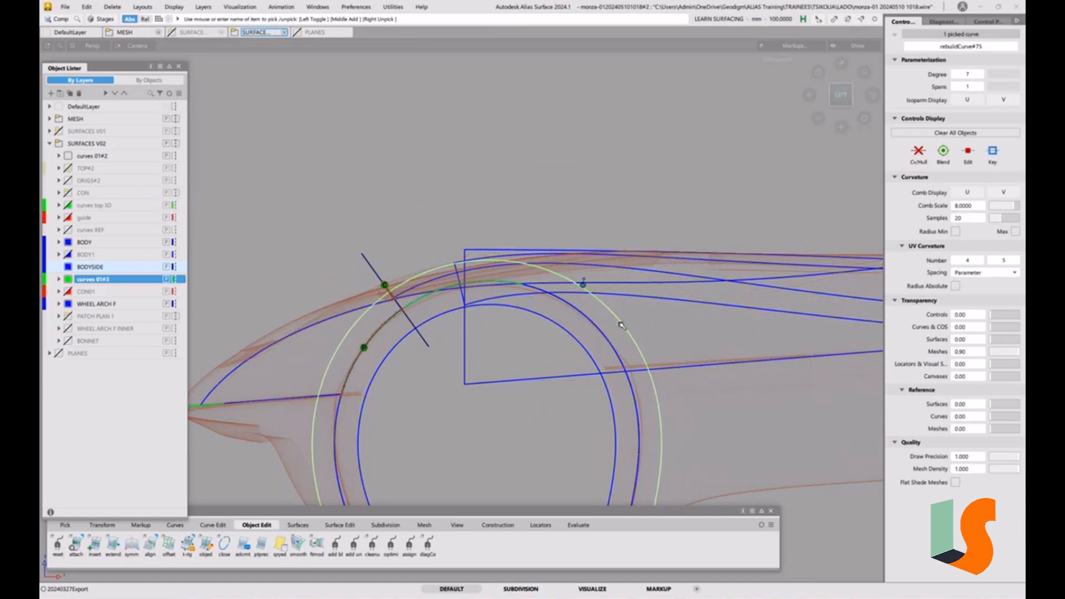
pyautogui.click(925, 154)
pyautogui.click(441, 377)
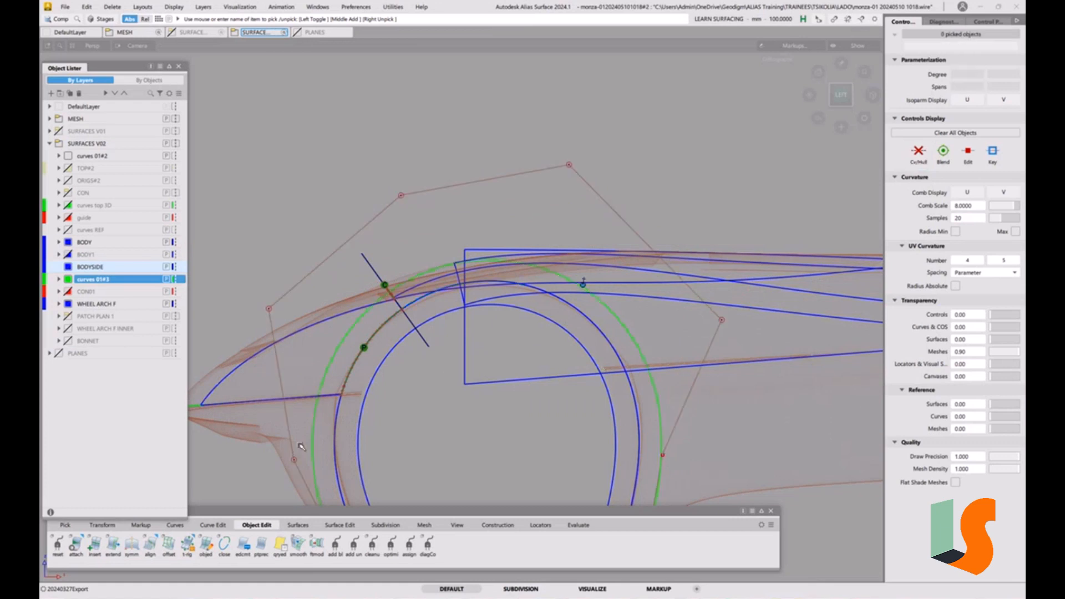
# Trim the offset arch curve with Curve Section where it crosses the upper body line and the lower side line
pyautogui.click(213, 525)
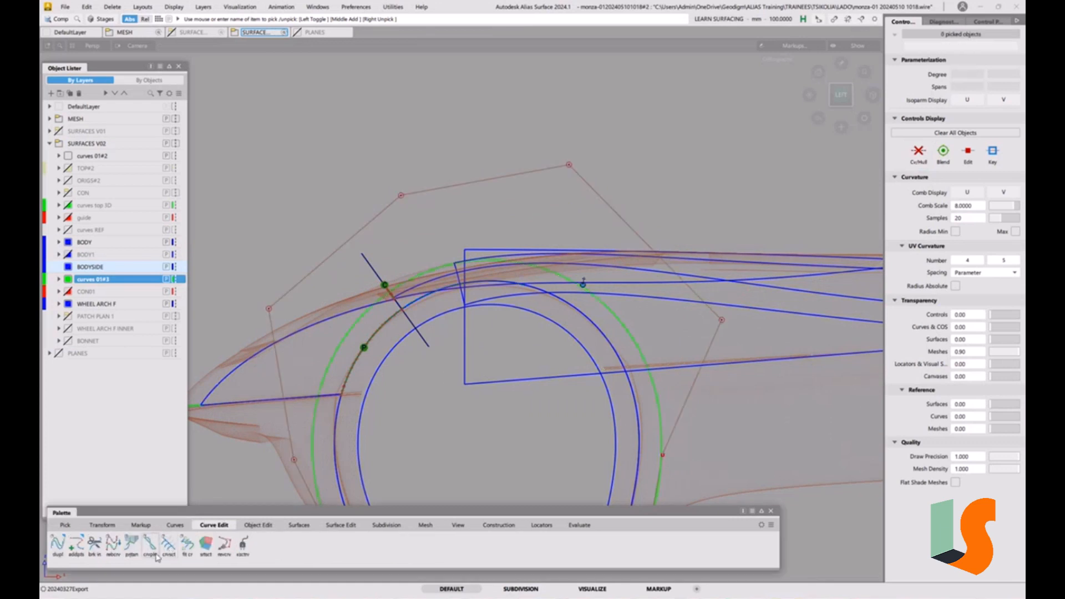
pyautogui.doubleClick(168, 545)
pyautogui.click(716, 254)
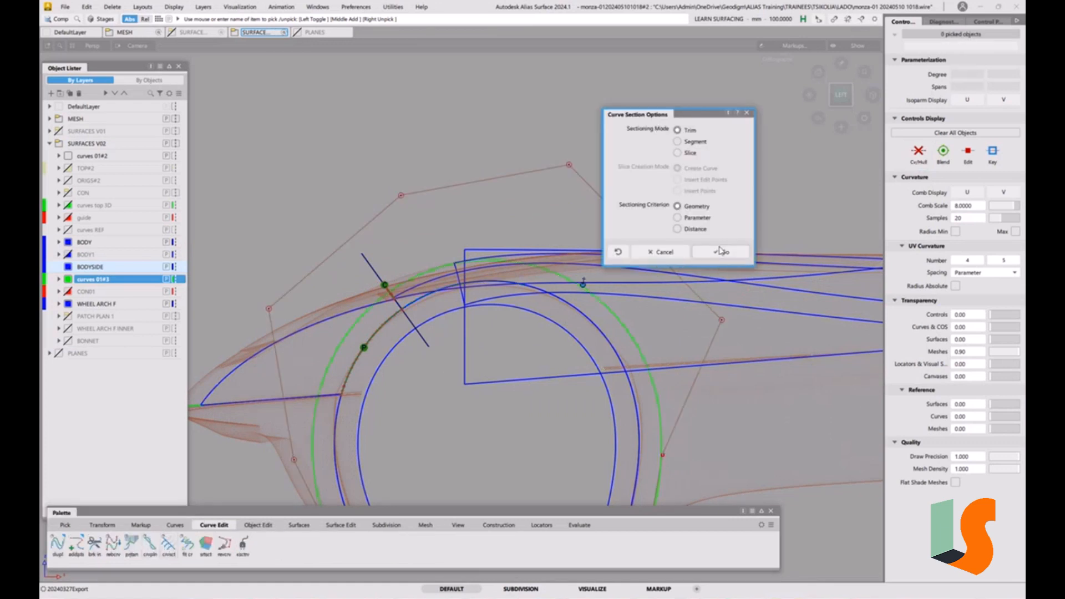
pyautogui.click(557, 278)
pyautogui.click(513, 373)
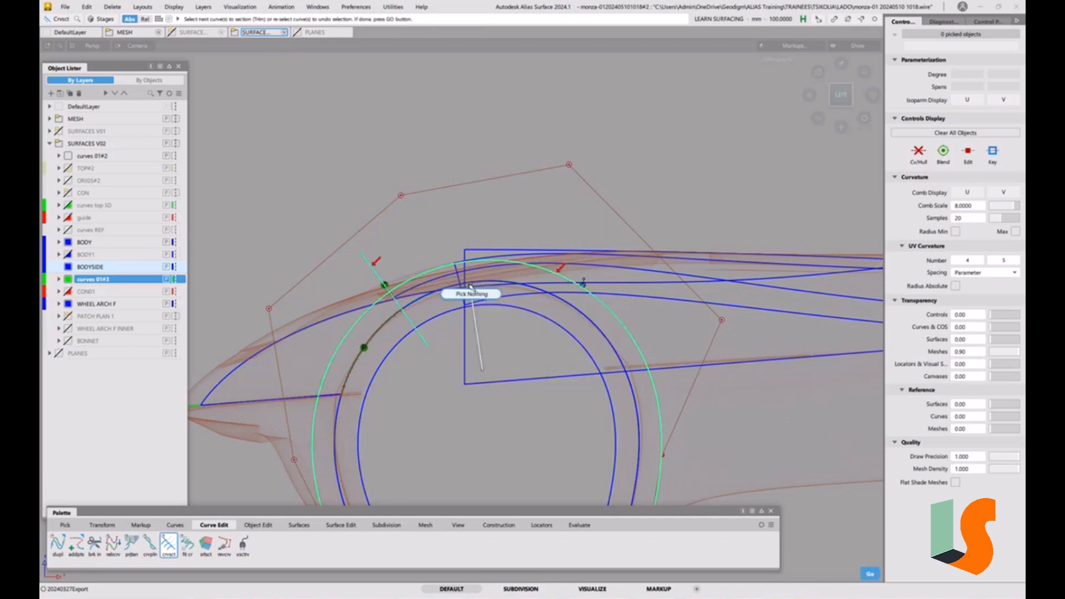
pyautogui.click(437, 268)
pyautogui.click(437, 268)
pyautogui.press('space')
pyautogui.click(374, 271)
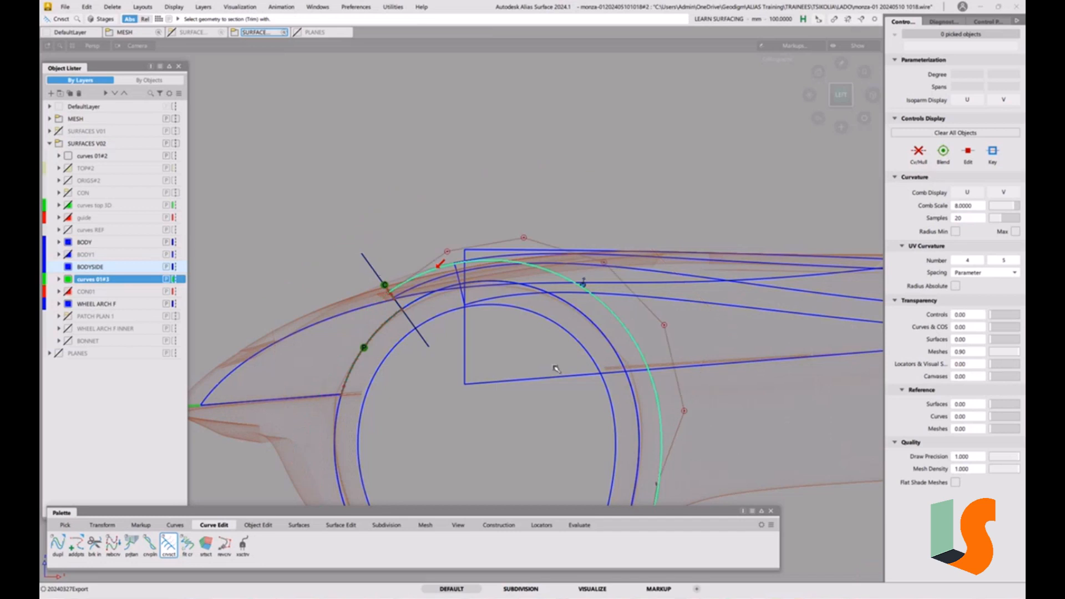
pyautogui.click(588, 414)
pyautogui.click(627, 336)
pyautogui.press('space')
pyautogui.click(579, 377)
pyautogui.click(610, 420)
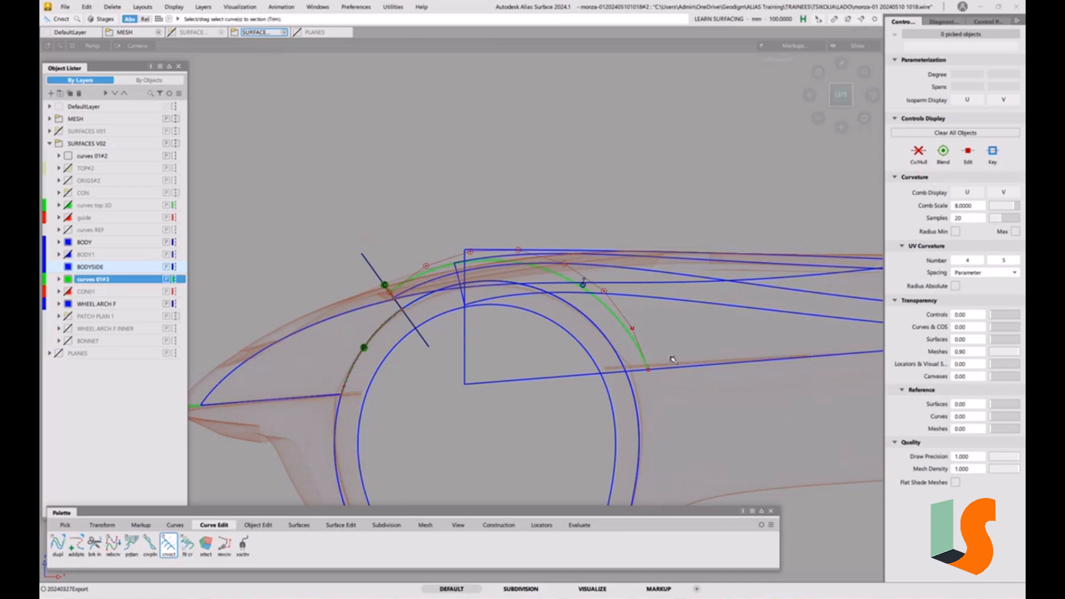
# Non-proportionally scale the trimmed offset arc so it reaches the lower side line
pyautogui.click(72, 256)
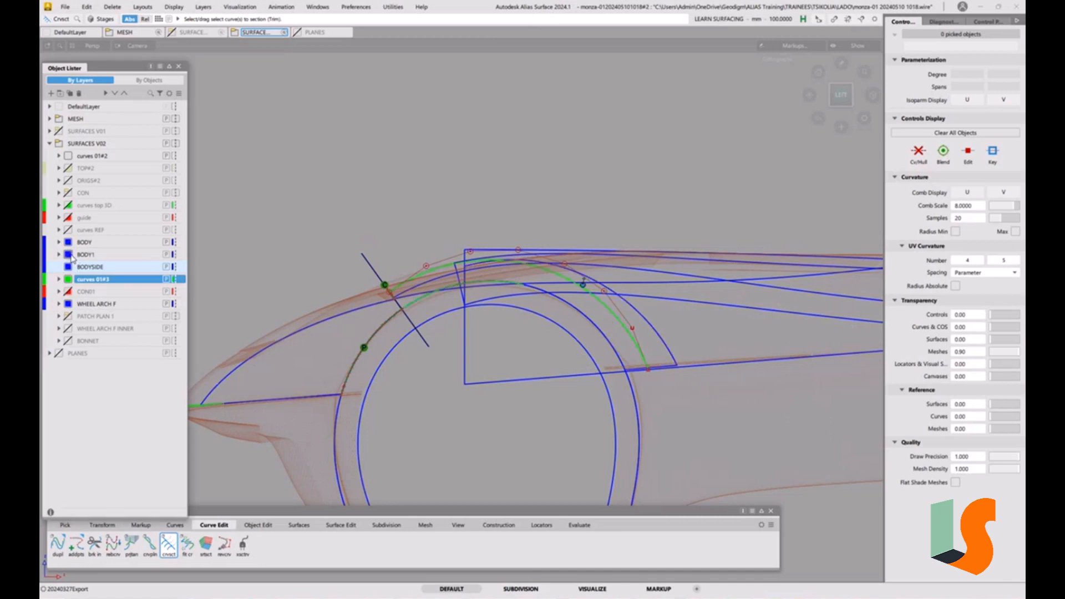
pyautogui.keyDown('ctrl'); pyautogui.keyDown('shift'); pyautogui.click(673, 392); pyautogui.keyUp('shift'); pyautogui.keyUp('ctrl')
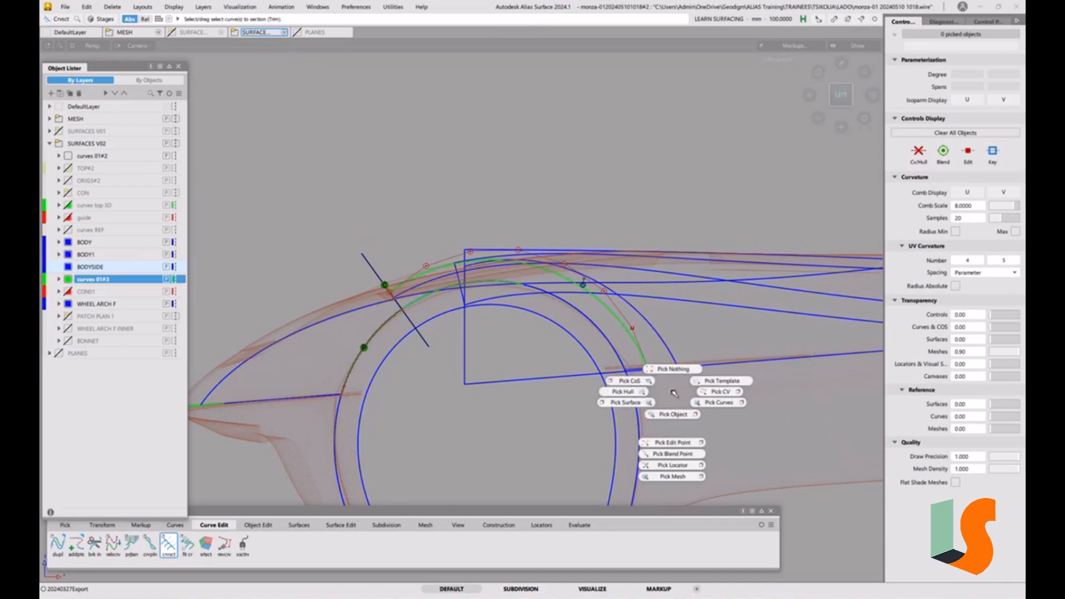
pyautogui.keyDown('ctrl'); pyautogui.keyDown('shift'); pyautogui.moveTo(633, 347); pyautogui.dragTo(666, 360); pyautogui.keyUp('shift'); pyautogui.keyUp('ctrl')
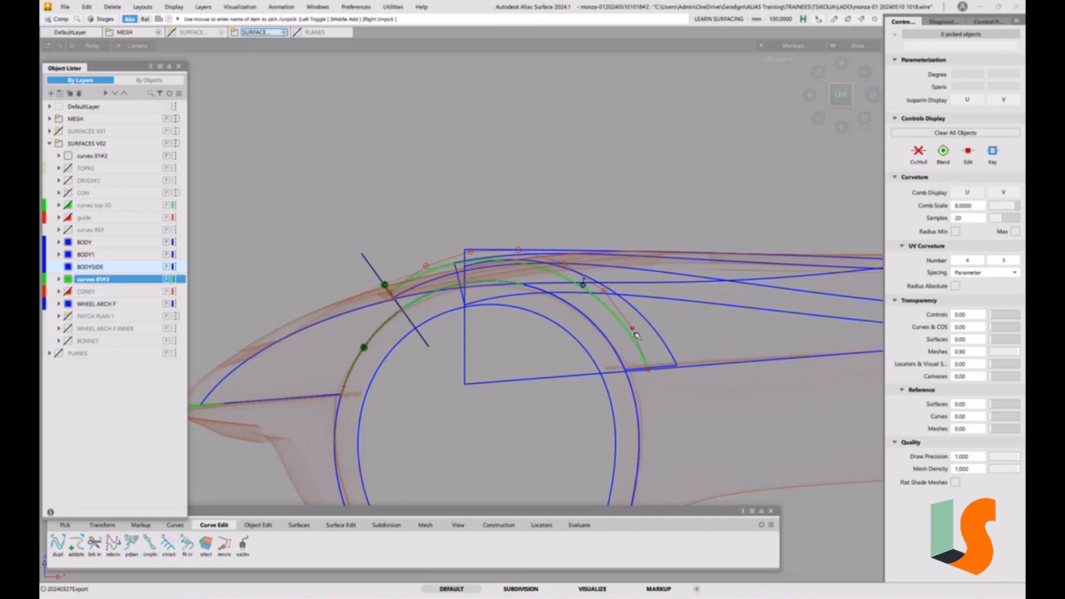
pyautogui.click(633, 335)
pyautogui.keyDown('ctrl'); pyautogui.keyDown('shift'); pyautogui.moveTo(641, 382); pyautogui.dragTo(659, 372, button='middle'); pyautogui.keyUp('shift'); pyautogui.keyUp('ctrl')
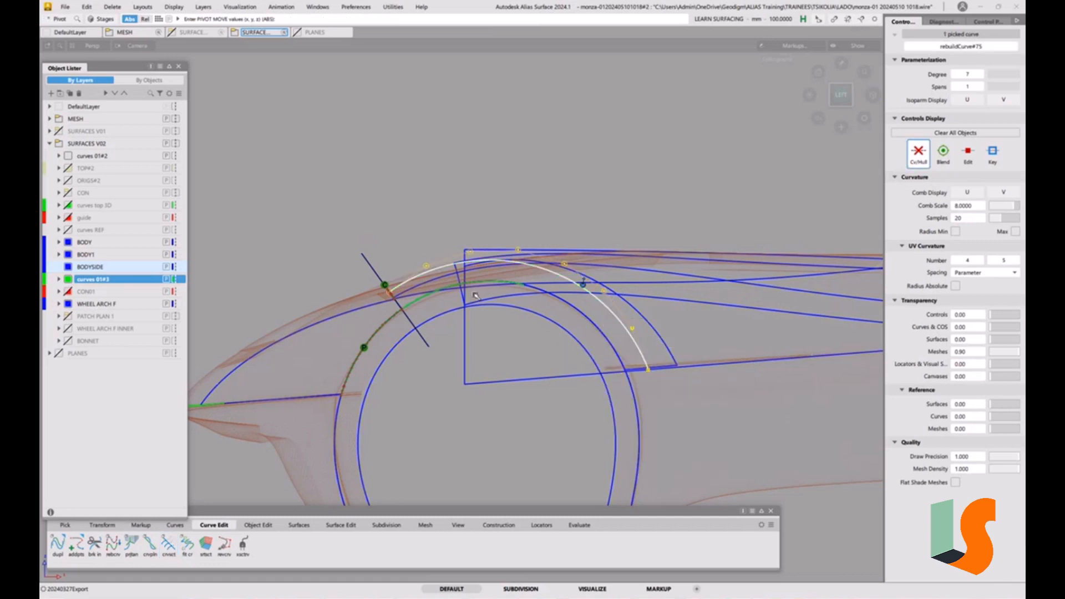
pyautogui.keyDown('ctrl'); pyautogui.keyDown('shift'); pyautogui.moveTo(501, 388); pyautogui.dragTo(452, 420, button='middle'); pyautogui.keyUp('shift'); pyautogui.keyUp('ctrl')
pyautogui.moveTo(453, 421); pyautogui.dragTo(481, 421)
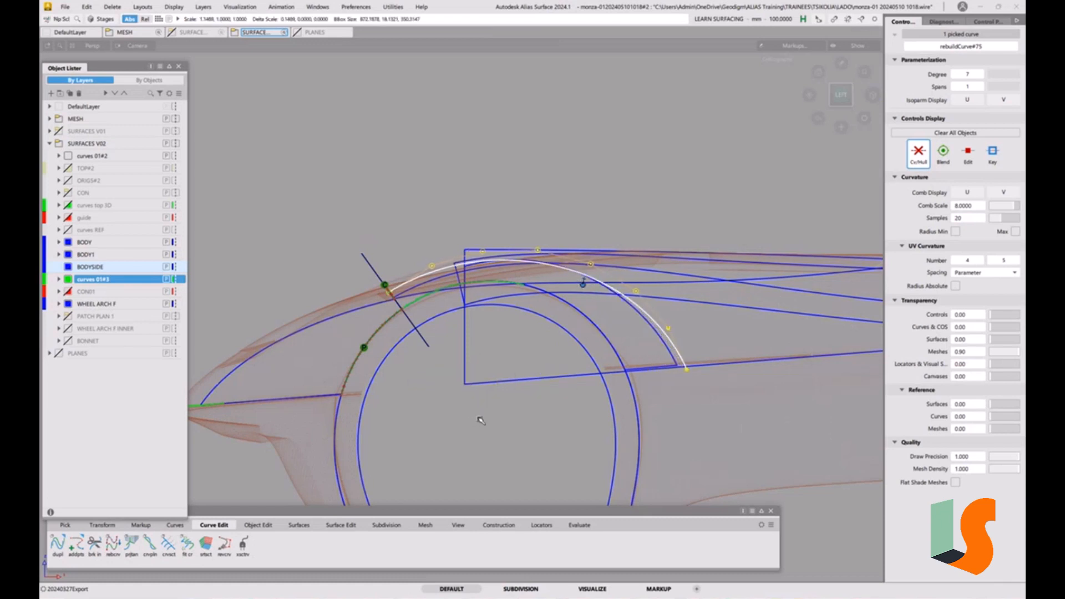
pyautogui.keyDown('ctrl'); pyautogui.keyDown('shift'); pyautogui.moveTo(666, 375); pyautogui.dragTo(646, 313); pyautogui.keyUp('shift'); pyautogui.keyUp('ctrl')
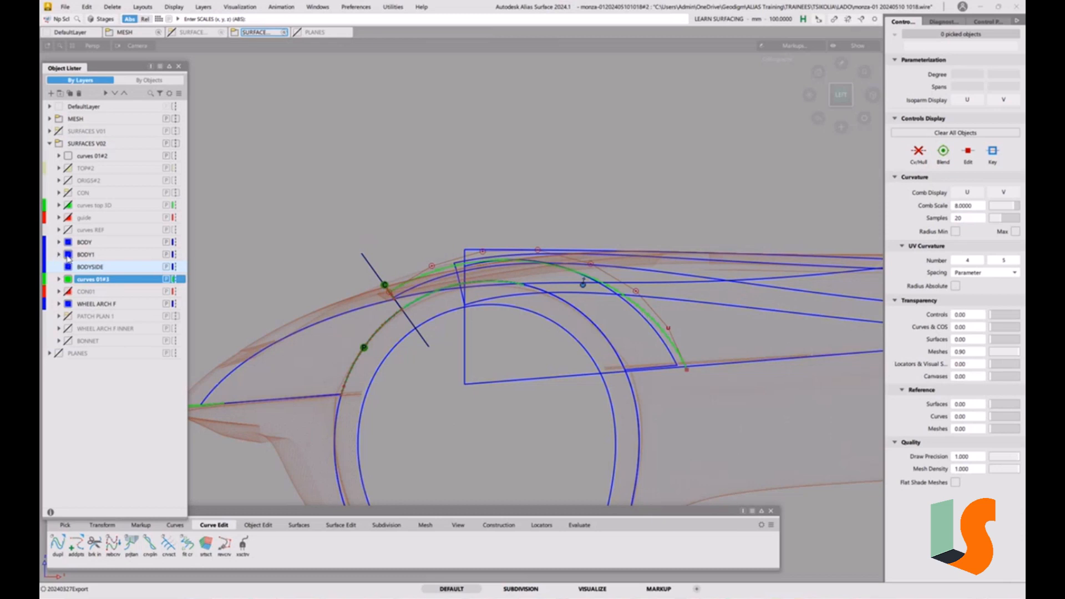
# Orbit around the front wheel arch to examine the offset arch curve against the surrounding body lines
pyautogui.click(68, 255)
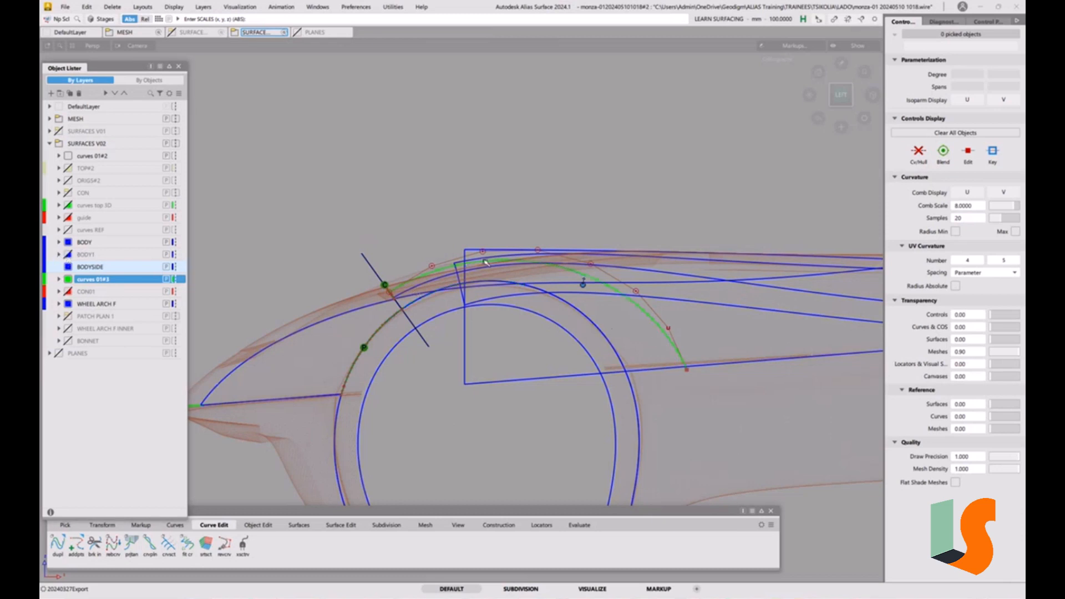
pyautogui.keyDown('alt'); pyautogui.keyDown('shift'); pyautogui.click(482, 286); pyautogui.keyUp('shift'); pyautogui.keyUp('alt')
pyautogui.moveTo(514, 236)
pyautogui.keyDown('alt'); pyautogui.keyDown('shift'); pyautogui.mouseDown()
pyautogui.moveTo(512, 269)
pyautogui.moveTo(523, 273)
pyautogui.moveTo(477, 263)
pyautogui.mouseUp(); pyautogui.keyUp('shift'); pyautogui.keyUp('alt')
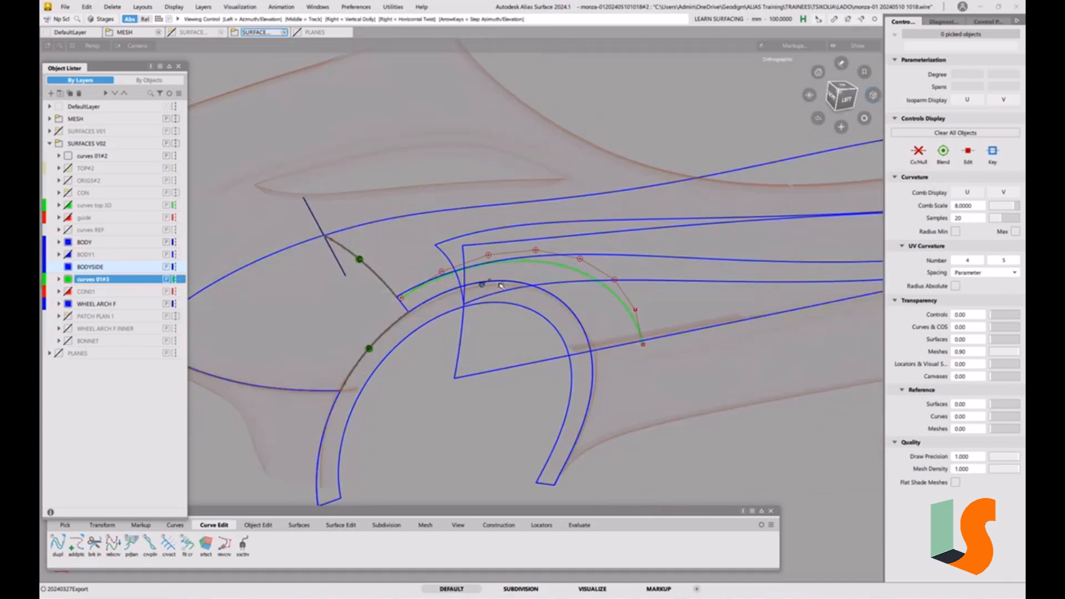
pyautogui.keyDown('alt'); pyautogui.keyDown('shift'); pyautogui.moveTo(574, 288); pyautogui.dragTo(514, 254, button='right'); pyautogui.keyUp('shift'); pyautogui.keyUp('alt')
pyautogui.moveTo(444, 255)
pyautogui.keyDown('alt'); pyautogui.keyDown('shift'); pyautogui.mouseDown()
pyautogui.moveTo(503, 257)
pyautogui.moveTo(451, 261)
pyautogui.mouseUp(); pyautogui.keyUp('shift'); pyautogui.keyUp('alt')
pyautogui.keyDown('alt'); pyautogui.keyDown('shift'); pyautogui.moveTo(507, 265); pyautogui.dragTo(487, 269, button='middle'); pyautogui.keyUp('shift'); pyautogui.keyUp('alt')
pyautogui.keyDown('alt'); pyautogui.keyDown('shift'); pyautogui.moveTo(552, 318); pyautogui.dragTo(497, 303, button='right'); pyautogui.keyUp('shift'); pyautogui.keyUp('alt')
pyautogui.keyDown('alt'); pyautogui.keyDown('shift'); pyautogui.moveTo(498, 303); pyautogui.dragTo(465, 313, button='middle'); pyautogui.keyUp('shift'); pyautogui.keyUp('alt')
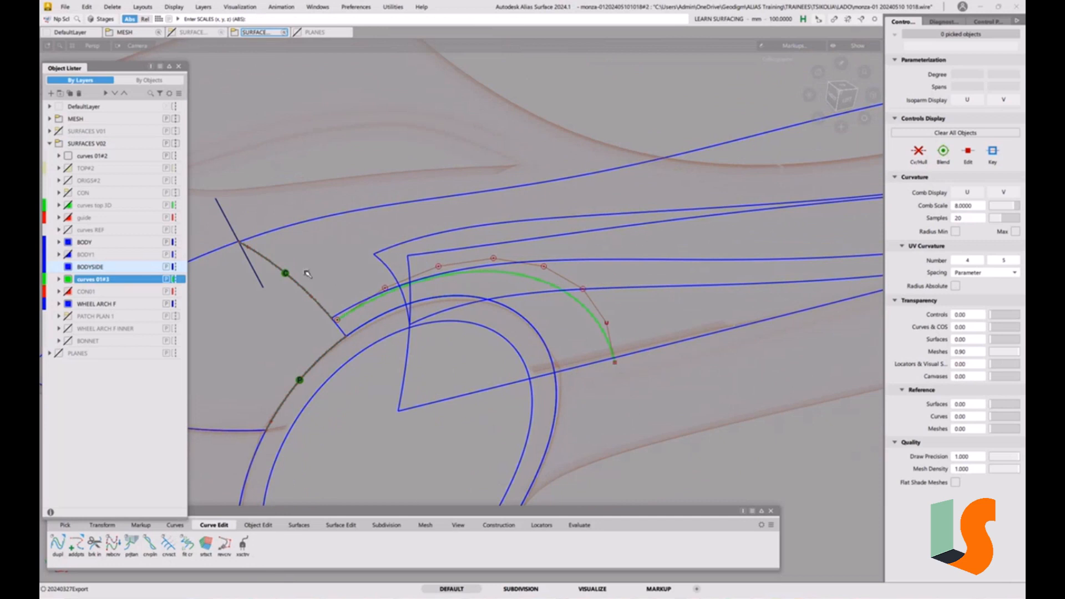
pyautogui.keyDown('alt'); pyautogui.keyDown('shift'); pyautogui.moveTo(595, 210); pyautogui.dragTo(590, 206); pyautogui.keyUp('shift'); pyautogui.keyUp('alt')
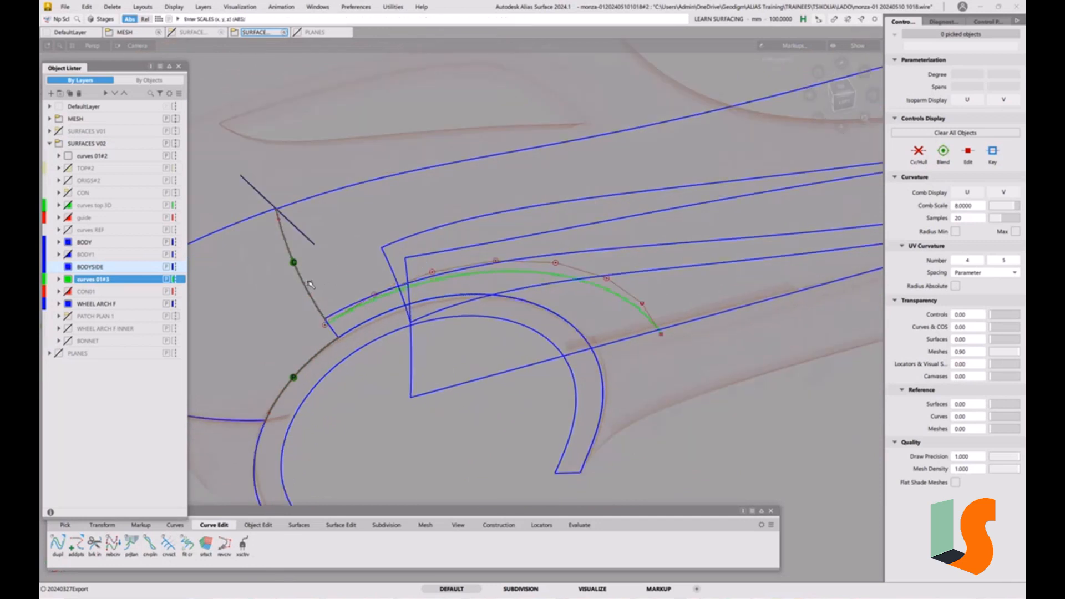
pyautogui.keyDown('alt'); pyautogui.keyDown('shift'); pyautogui.moveTo(324, 292); pyautogui.dragTo(389, 310); pyautogui.keyUp('shift'); pyautogui.keyUp('alt')
pyautogui.keyDown('alt'); pyautogui.keyDown('shift'); pyautogui.moveTo(390, 358); pyautogui.dragTo(502, 344, button='middle'); pyautogui.keyUp('shift'); pyautogui.keyUp('alt')
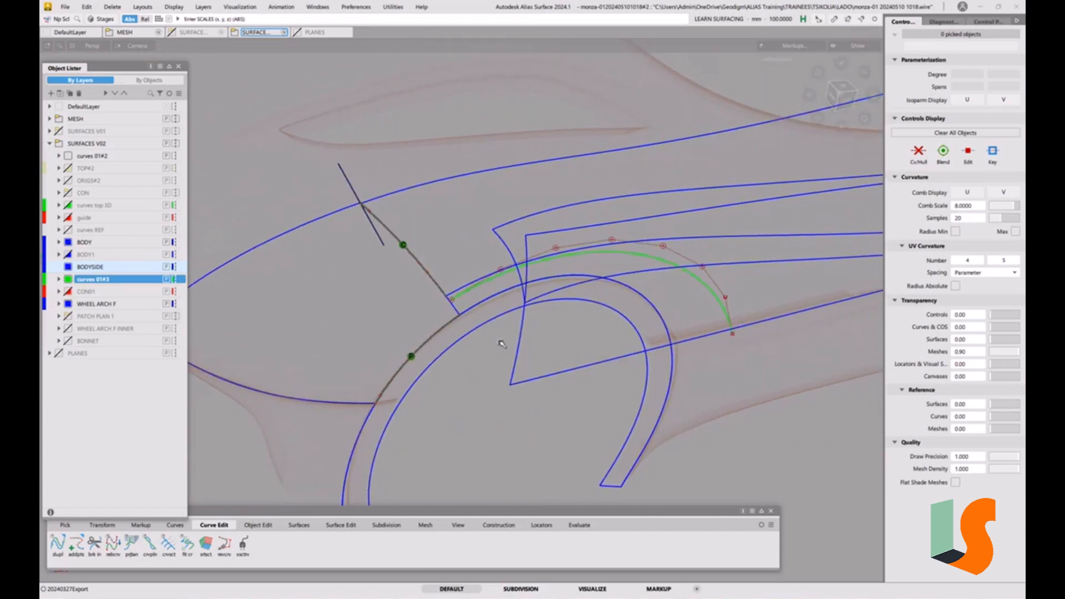
pyautogui.keyDown('ctrl'); pyautogui.keyDown('shift'); pyautogui.click(490, 331); pyautogui.keyUp('shift'); pyautogui.keyUp('ctrl')
pyautogui.keyDown('alt'); pyautogui.keyDown('shift'); pyautogui.moveTo(528, 288); pyautogui.dragTo(543, 286); pyautogui.keyUp('shift'); pyautogui.keyUp('alt')
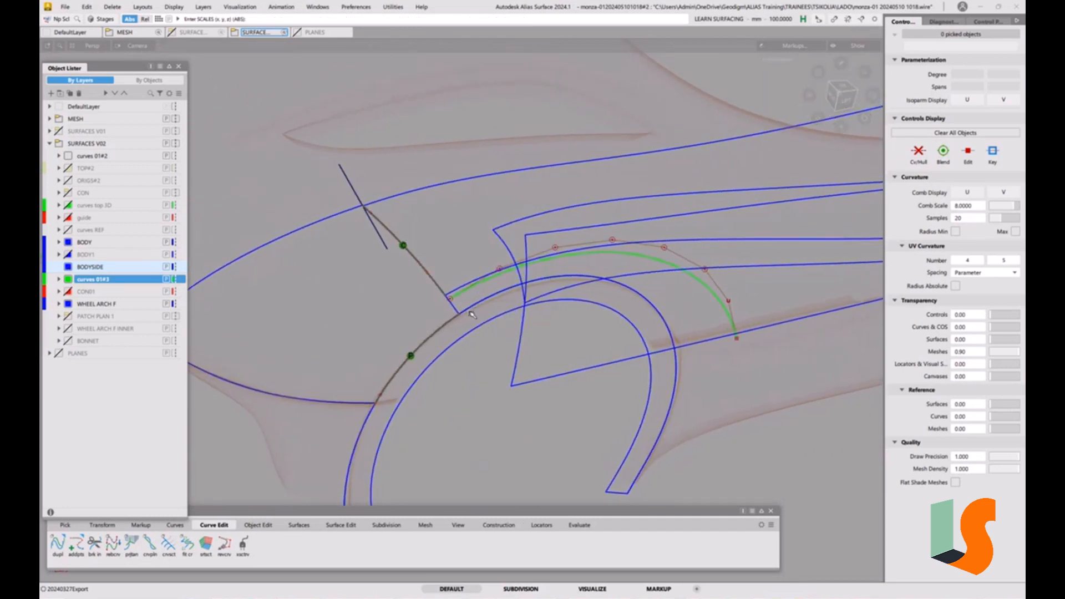
pyautogui.keyDown('ctrl'); pyautogui.keyDown('shift'); pyautogui.click(464, 316); pyautogui.keyUp('shift'); pyautogui.keyUp('ctrl')
pyautogui.moveTo(452, 325)
pyautogui.keyDown('alt'); pyautogui.keyDown('shift'); pyautogui.mouseDown()
pyautogui.moveTo(471, 276)
pyautogui.moveTo(466, 318)
pyautogui.moveTo(455, 310)
pyautogui.mouseUp(); pyautogui.keyUp('shift'); pyautogui.keyUp('alt')
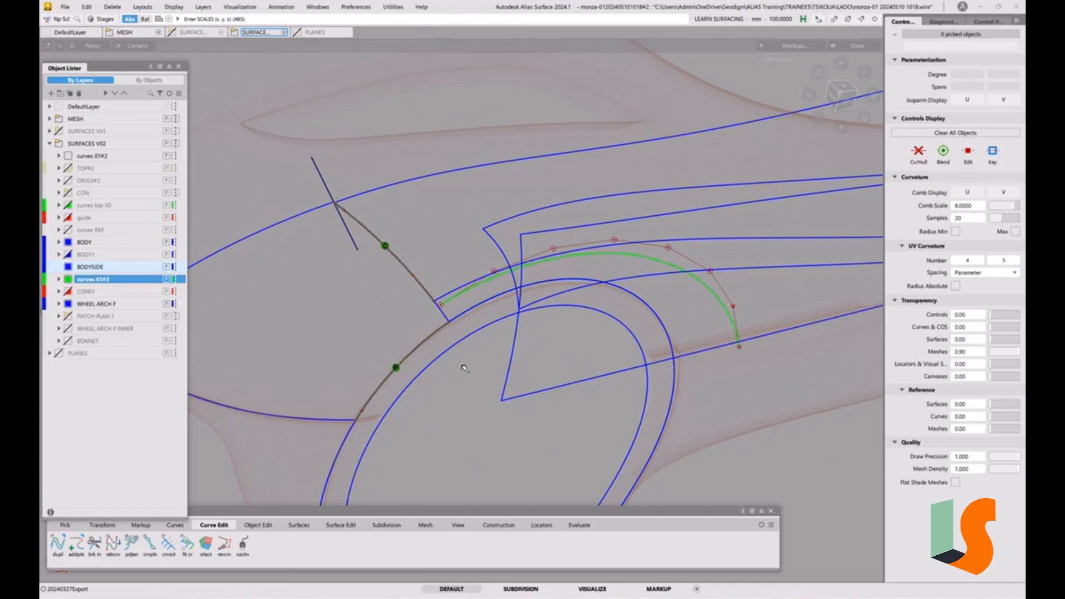
pyautogui.keyDown('ctrl'); pyautogui.keyDown('shift'); pyautogui.moveTo(394, 333); pyautogui.dragTo(381, 321); pyautogui.keyUp('shift'); pyautogui.keyUp('ctrl')
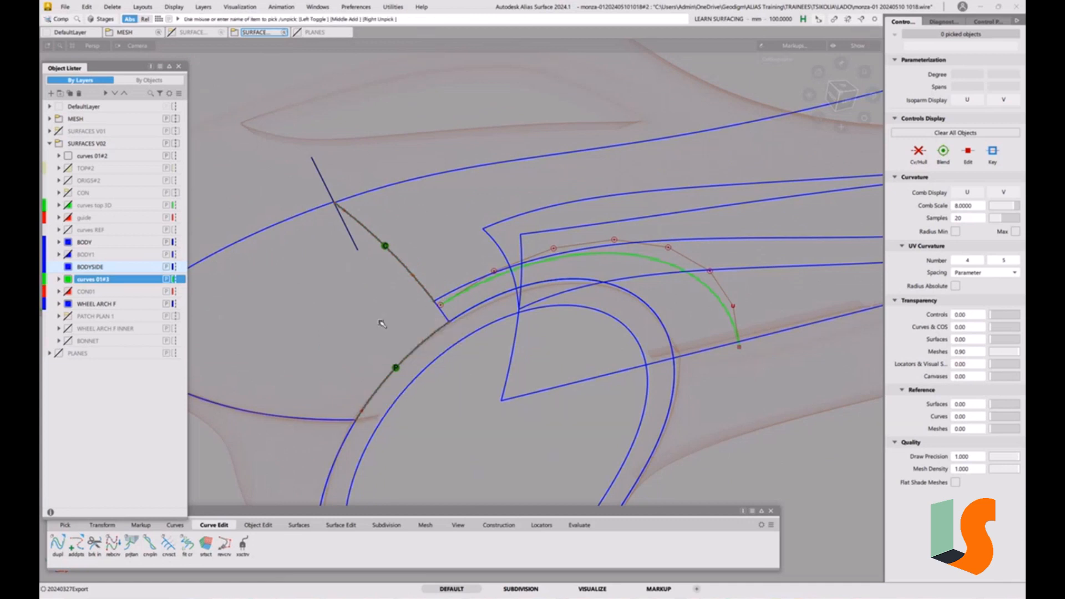
# Paste a copy of the wheel arch surface and extend its arch-side edge by about 136 mm
pyautogui.click(381, 315)
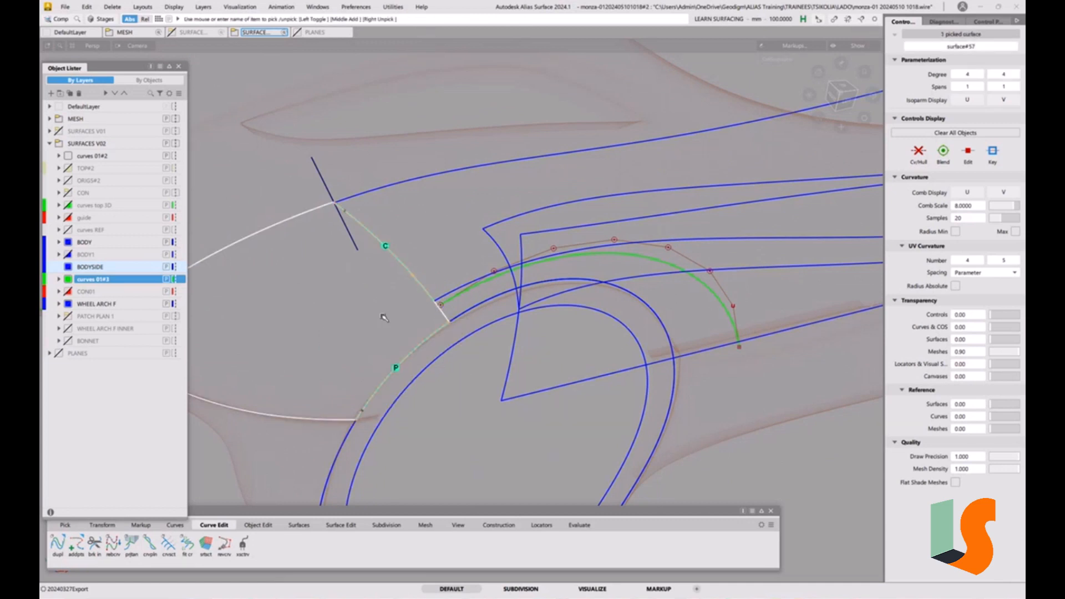
pyautogui.hotkey('ctrl', 'v')
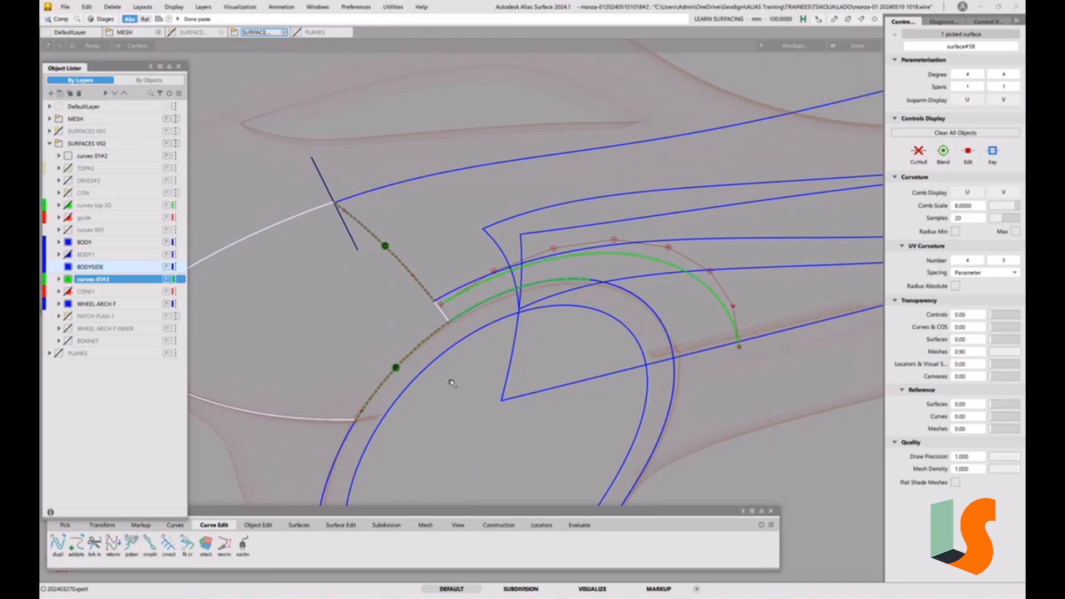
pyautogui.keyDown('ctrl'); pyautogui.keyDown('shift'); pyautogui.moveTo(449, 374); pyautogui.dragTo(432, 369); pyautogui.keyUp('shift'); pyautogui.keyUp('ctrl')
pyautogui.click(425, 341)
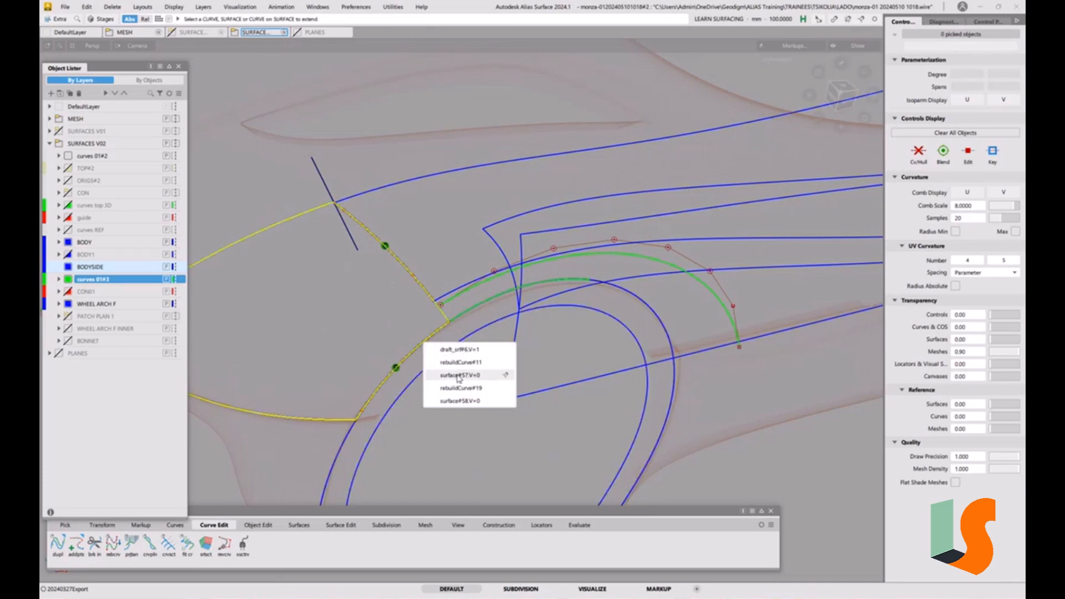
pyautogui.click(458, 401)
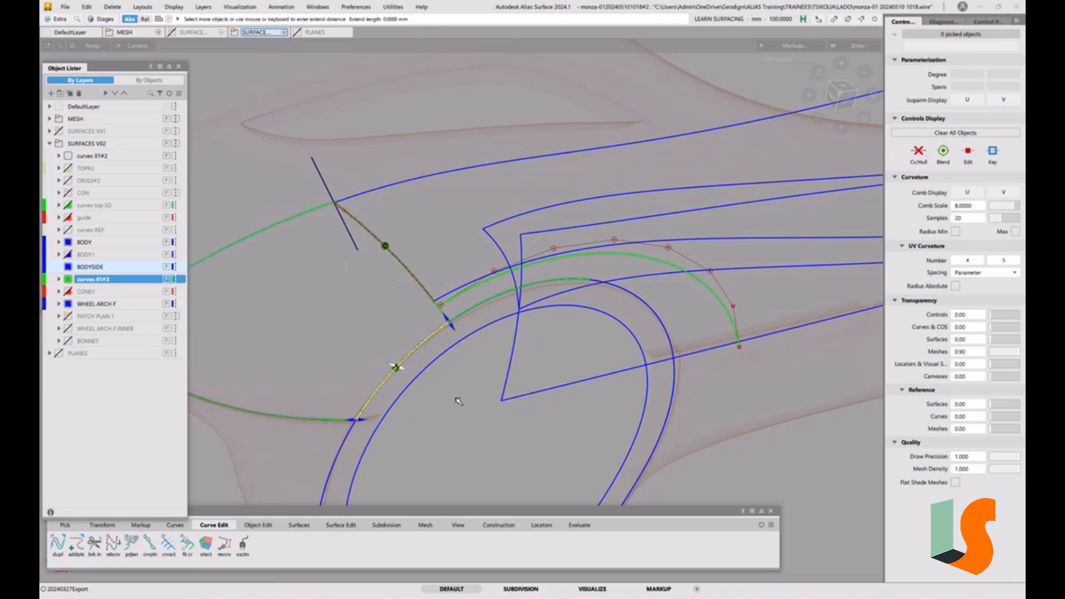
pyautogui.moveTo(397, 366); pyautogui.dragTo(342, 344)
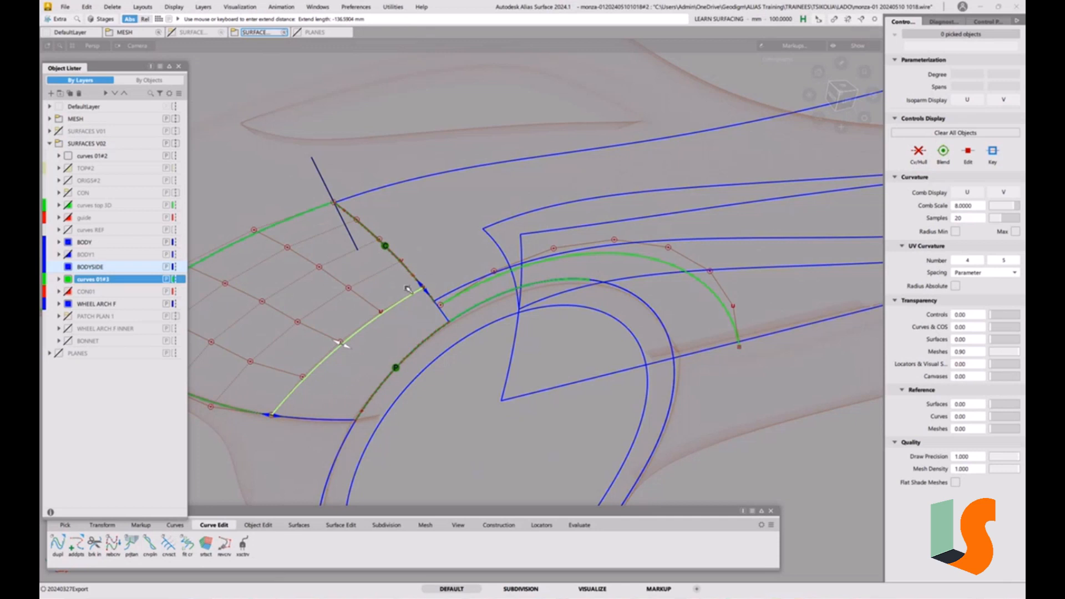
pyautogui.press('5')
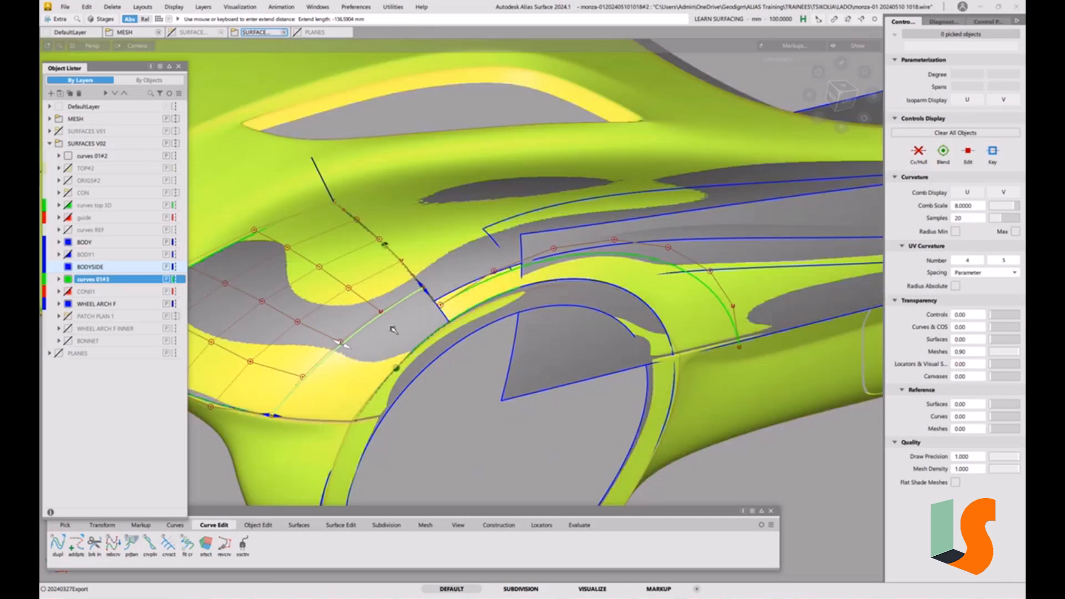
pyautogui.press('5')
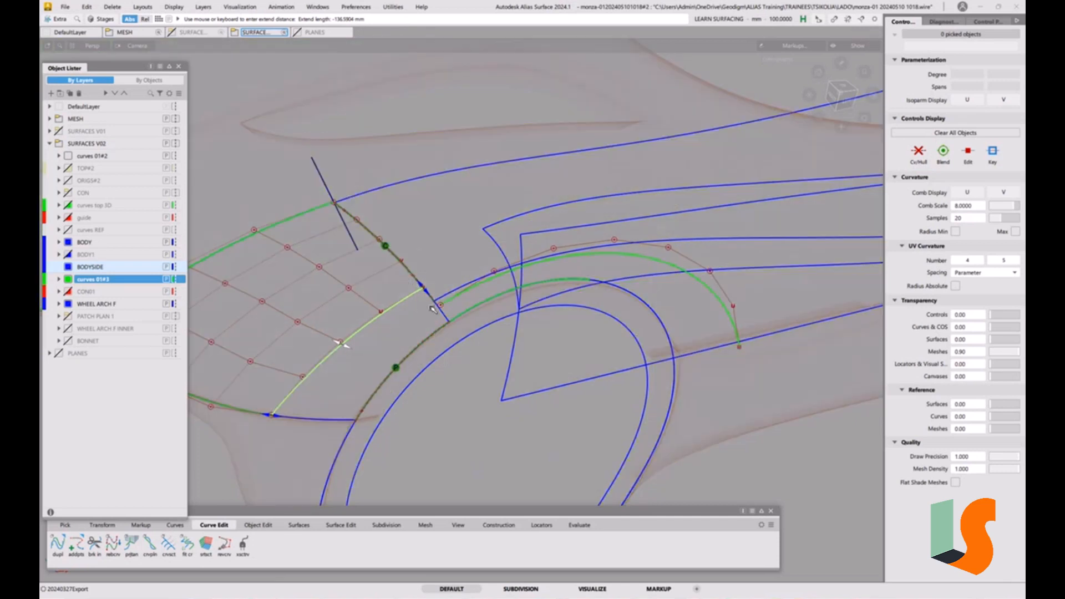
pyautogui.click(482, 377)
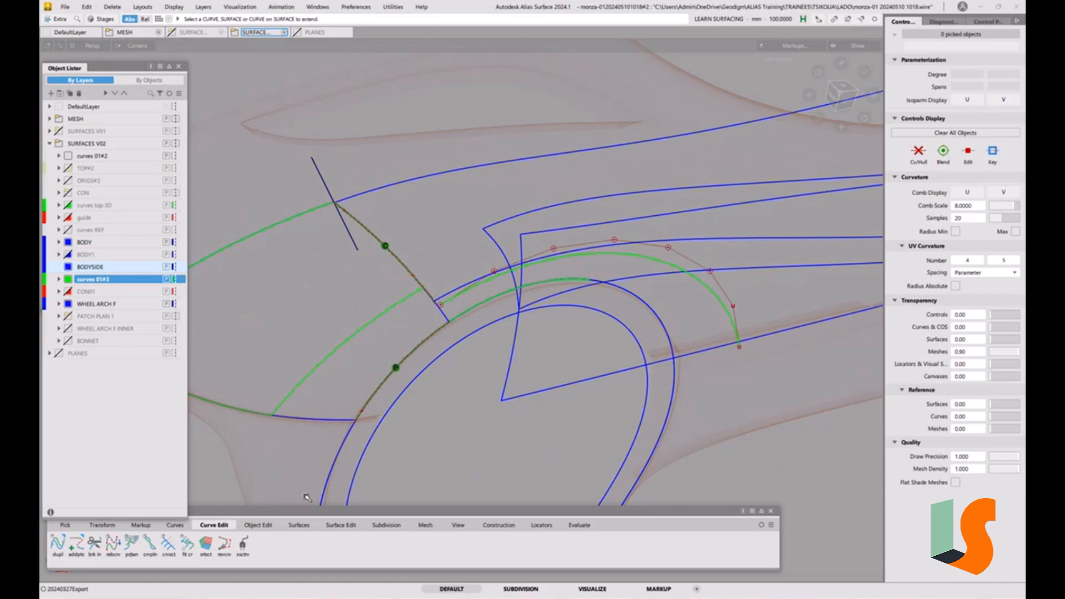
# Align the offset arch curve to the copied surface's edge with G2 continuity and Create History enabled
pyautogui.click(259, 525)
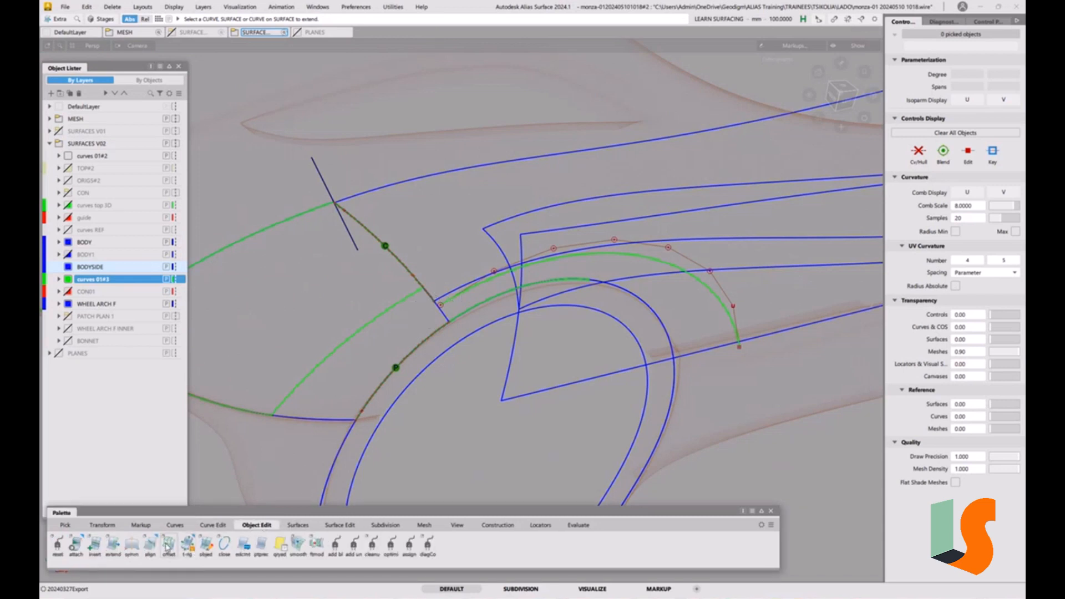
pyautogui.doubleClick(150, 544)
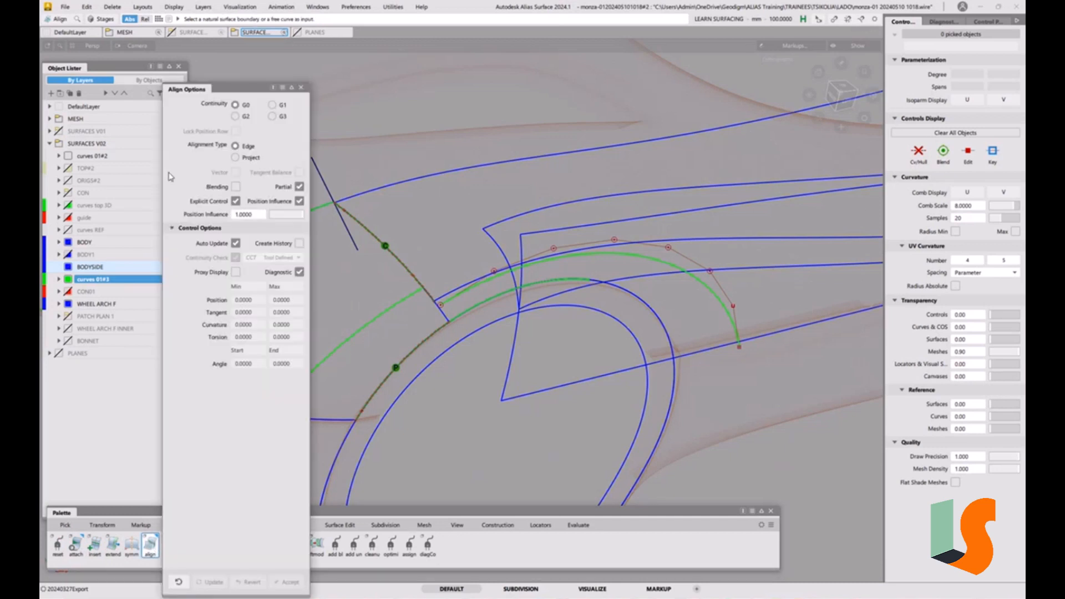
pyautogui.click(279, 106)
pyautogui.click(235, 116)
pyautogui.click(452, 302)
pyautogui.click(420, 294)
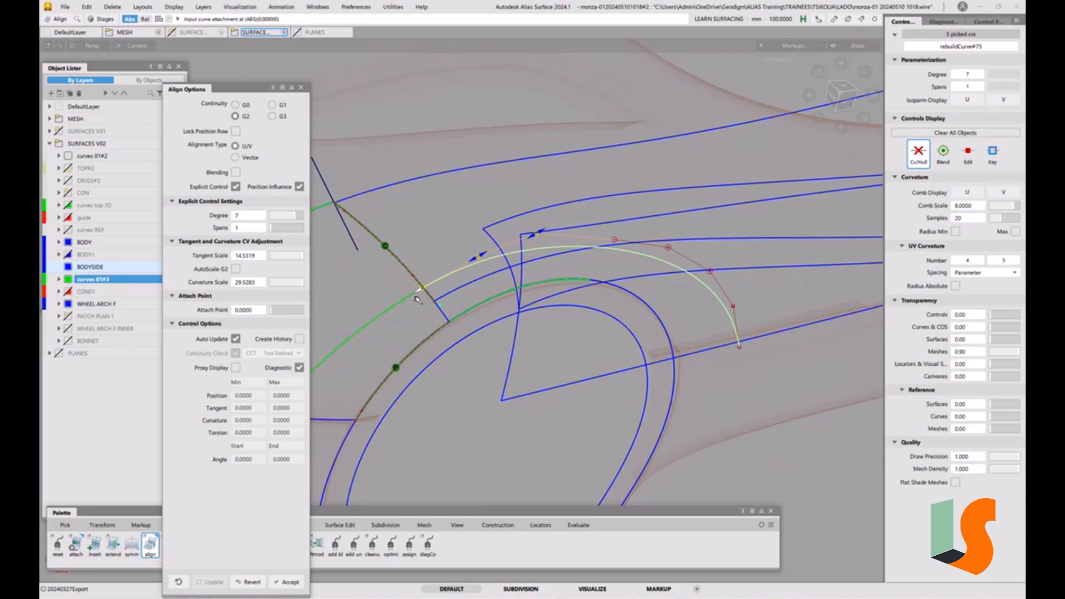
pyautogui.click(299, 338)
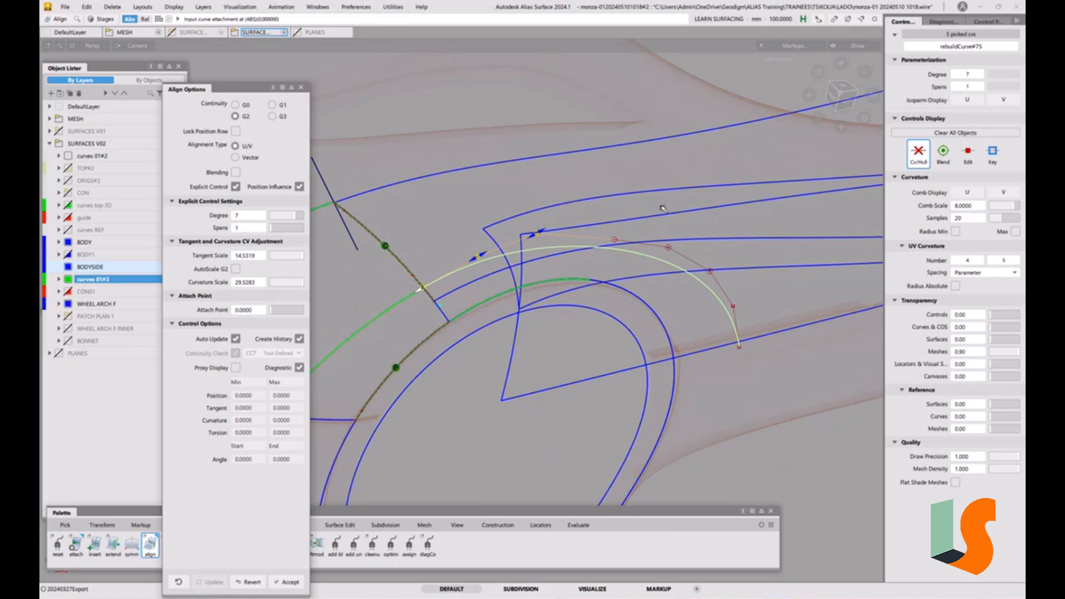
pyautogui.keyDown('ctrl'); pyautogui.keyDown('shift'); pyautogui.moveTo(535, 346); pyautogui.dragTo(384, 317); pyautogui.keyUp('shift'); pyautogui.keyUp('ctrl')
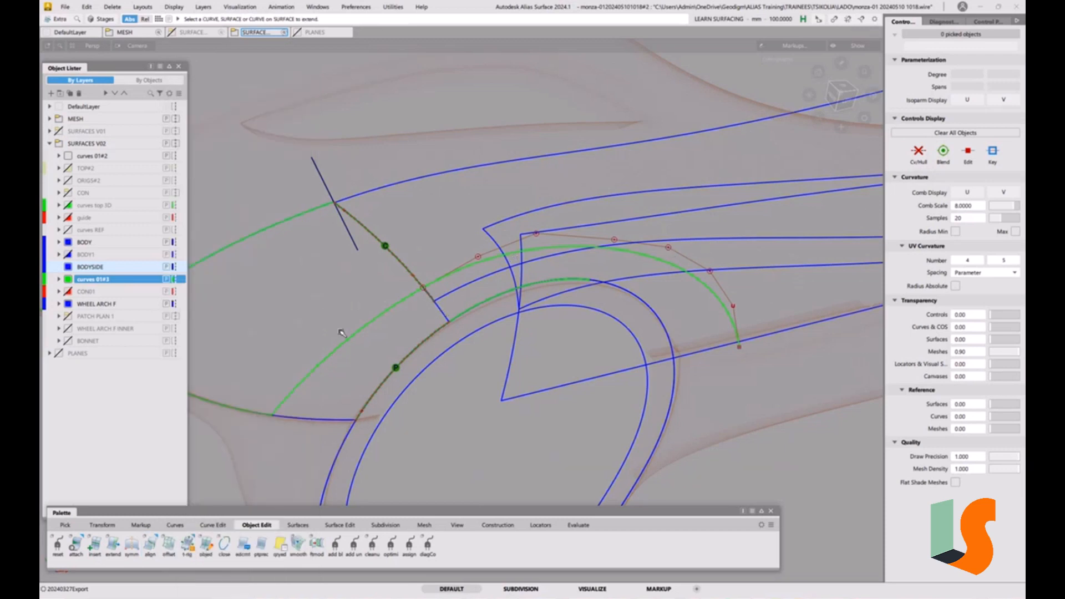
# Extend the copied surface's edge further, by about 104 mm
pyautogui.click(373, 327)
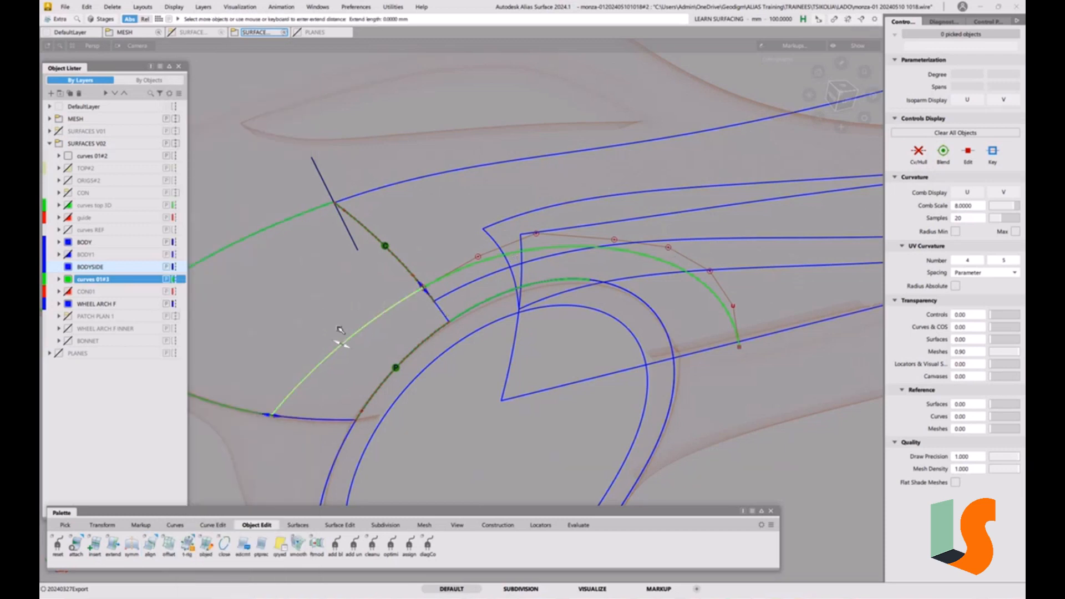
pyautogui.moveTo(345, 343); pyautogui.dragTo(309, 323)
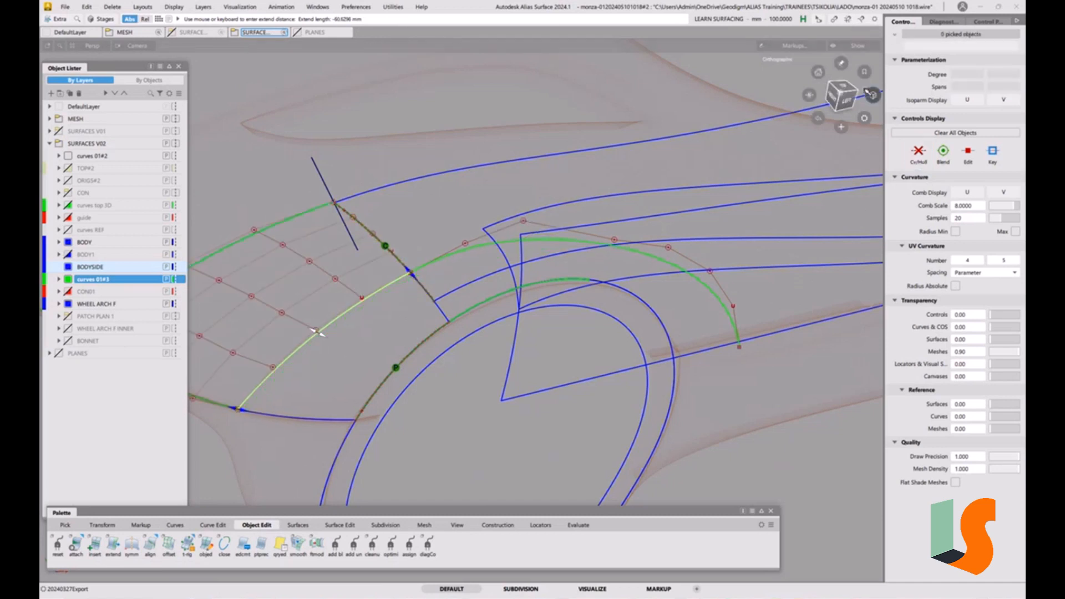
pyautogui.click(841, 93)
pyautogui.moveTo(323, 237); pyautogui.dragTo(315, 222)
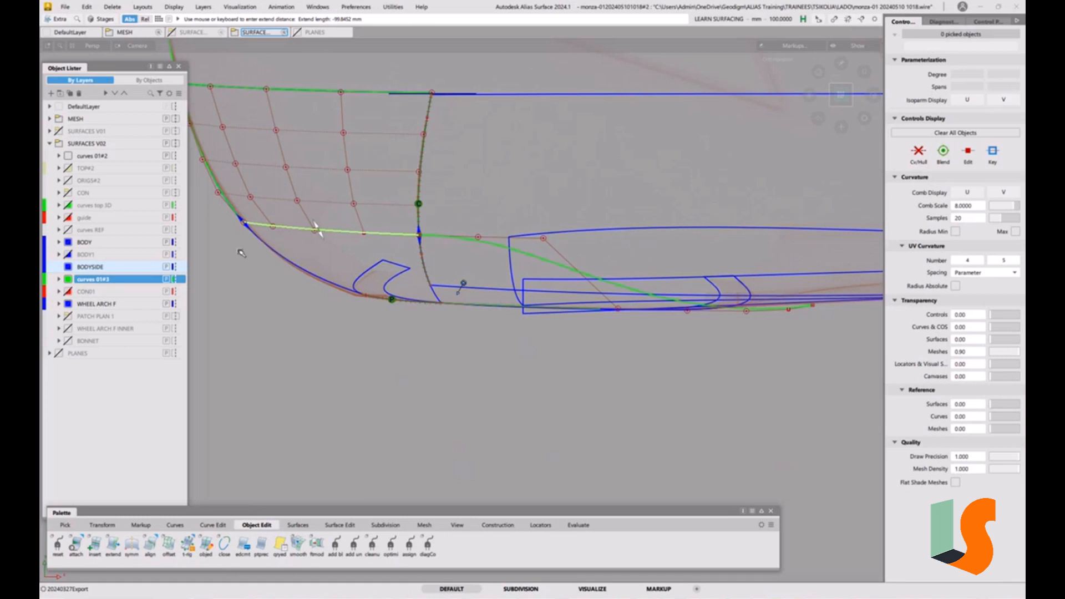
pyautogui.moveTo(320, 228); pyautogui.dragTo(321, 225)
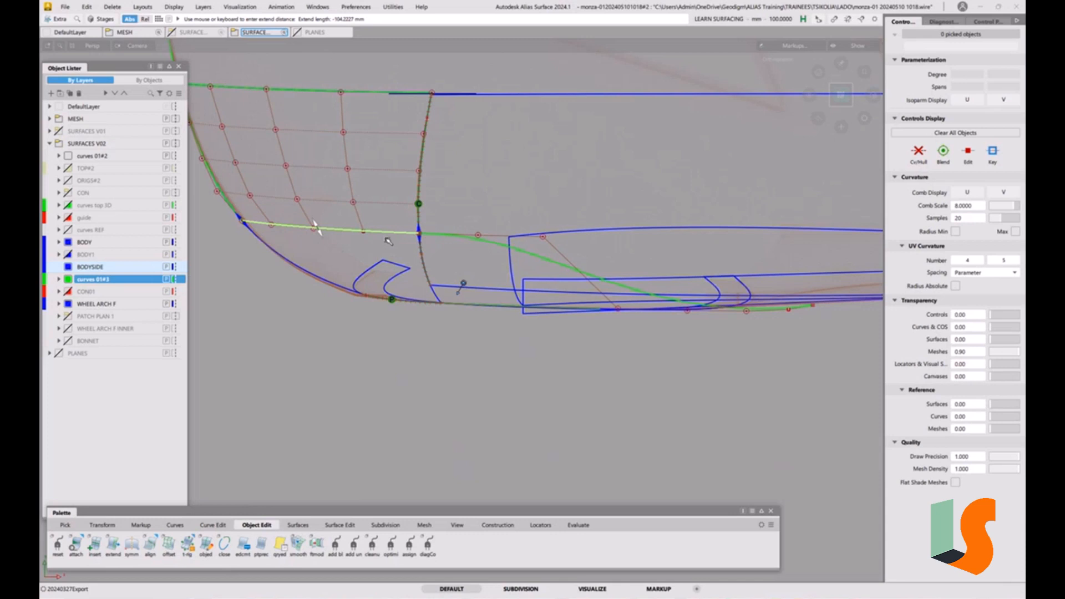
pyautogui.click(469, 317)
# Delete the copied helper surface, accepting removal of its construction history
pyautogui.keyDown('ctrl'); pyautogui.keyDown('shift'); pyautogui.moveTo(378, 274); pyautogui.dragTo(377, 294); pyautogui.keyUp('shift'); pyautogui.keyUp('ctrl')
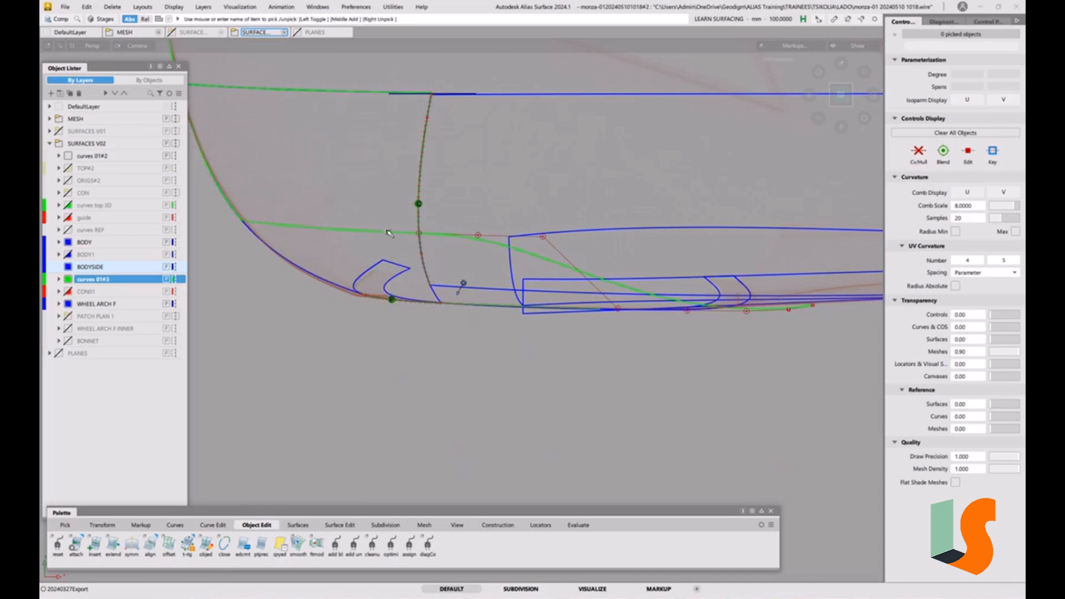
pyautogui.click(388, 231)
pyautogui.press('Delete')
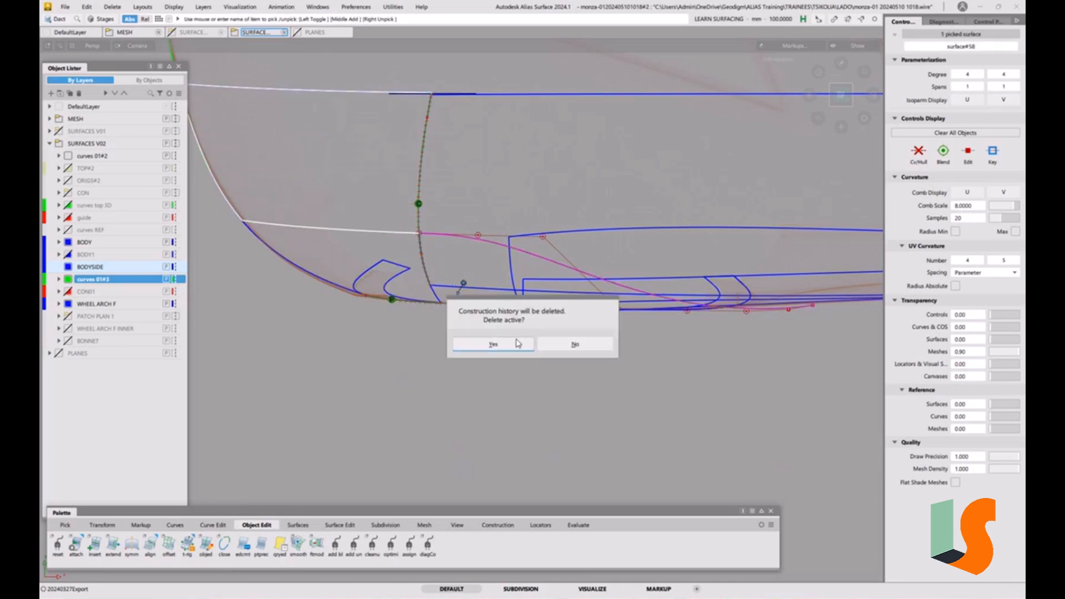
pyautogui.click(491, 345)
# Move control points of the offset arch curve in the top view to reshape its rear portion
pyautogui.keyDown('ctrl'); pyautogui.keyDown('shift'); pyautogui.moveTo(578, 332); pyautogui.dragTo(578, 303, button='right'); pyautogui.keyUp('shift'); pyautogui.keyUp('ctrl')
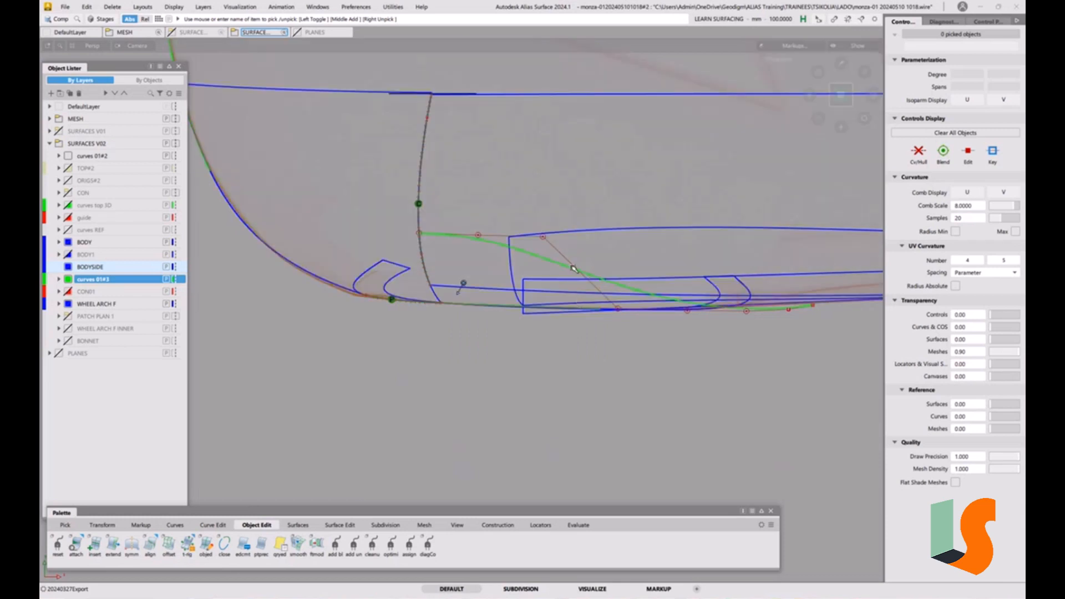
pyautogui.keyDown('ctrl'); pyautogui.keyDown('shift'); pyautogui.moveTo(629, 313); pyautogui.dragTo(621, 326, button='middle'); pyautogui.keyUp('shift'); pyautogui.keyUp('ctrl')
pyautogui.click(618, 311)
pyautogui.moveTo(581, 377); pyautogui.dragTo(732, 344)
pyautogui.click(688, 311)
pyautogui.moveTo(688, 311); pyautogui.dragTo(710, 285, button='middle')
pyautogui.click(619, 243)
pyautogui.moveTo(619, 244); pyautogui.dragTo(621, 258, button='middle')
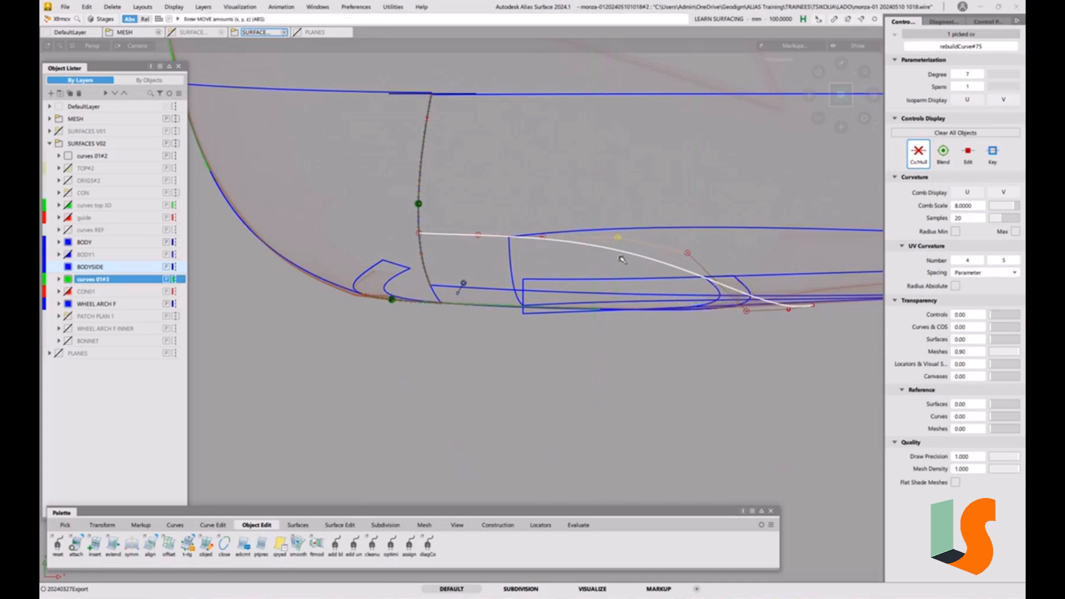
pyautogui.click(630, 278)
pyautogui.moveTo(630, 278)
pyautogui.keyDown('alt'); pyautogui.keyDown('shift'); pyautogui.mouseDown()
pyautogui.moveTo(636, 288)
pyautogui.moveTo(622, 290)
pyautogui.mouseUp(); pyautogui.keyUp('shift'); pyautogui.keyUp('alt')
# Fine-tune the offset arch curve's control points from the side view so it follows the arch
pyautogui.press('s')
pyautogui.press('s')
pyautogui.keyDown('alt'); pyautogui.keyDown('shift'); pyautogui.moveTo(543, 284); pyautogui.dragTo(609, 216); pyautogui.keyUp('shift'); pyautogui.keyUp('alt')
pyautogui.keyDown('alt'); pyautogui.keyDown('shift'); pyautogui.moveTo(675, 292); pyautogui.dragTo(661, 314); pyautogui.keyUp('shift'); pyautogui.keyUp('alt')
pyautogui.click(652, 305)
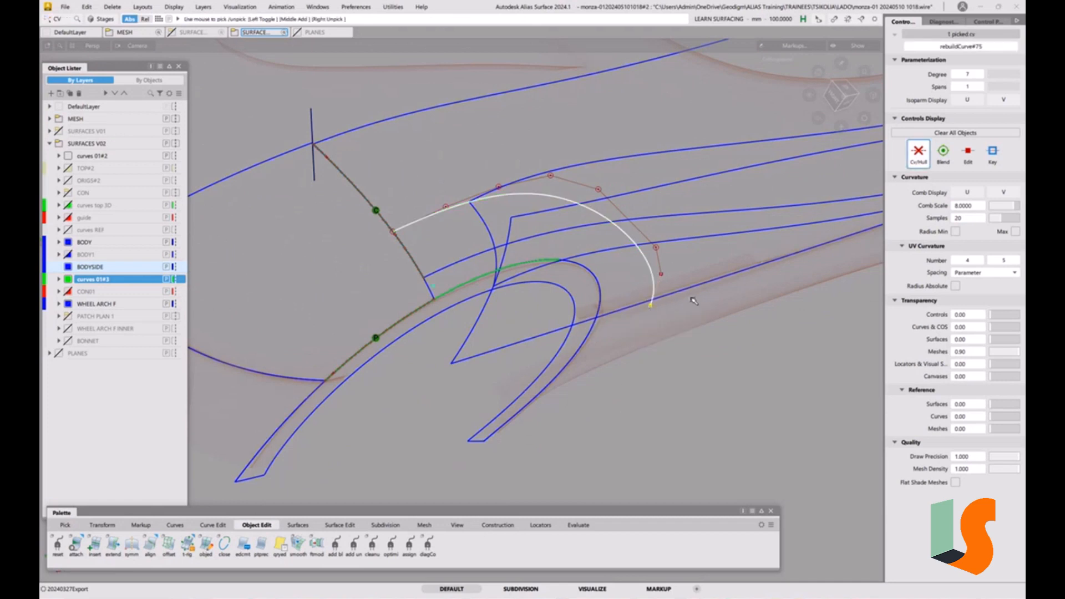
pyautogui.click(874, 96)
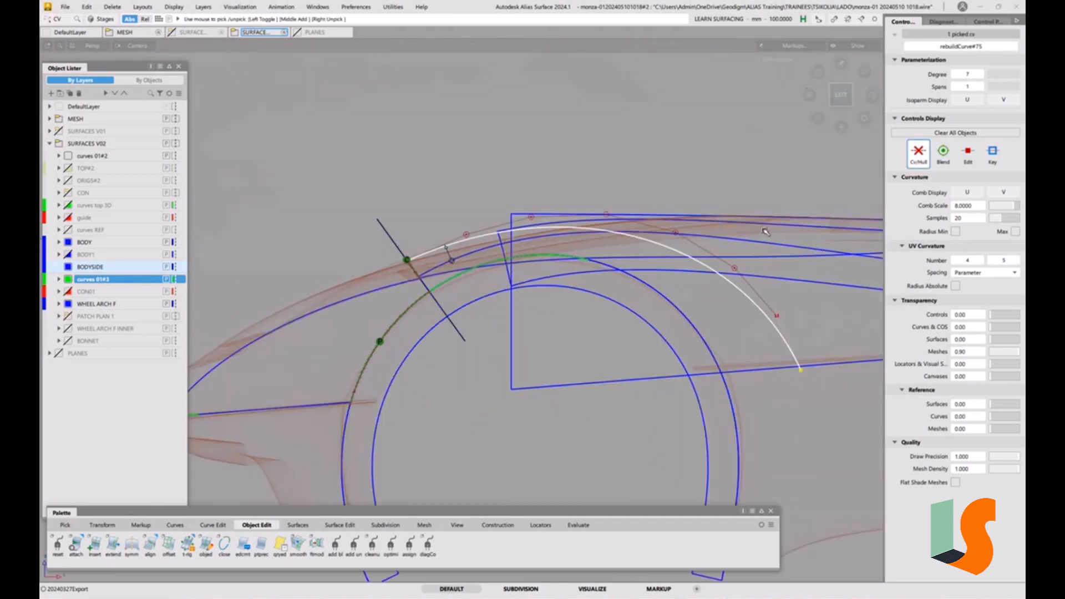
pyautogui.keyDown('ctrl'); pyautogui.keyDown('shift'); pyautogui.moveTo(631, 383); pyautogui.dragTo(631, 364, button='middle'); pyautogui.keyUp('shift'); pyautogui.keyUp('ctrl')
pyautogui.moveTo(627, 362); pyautogui.dragTo(611, 370)
pyautogui.keyDown('alt'); pyautogui.keyDown('shift'); pyautogui.moveTo(610, 320); pyautogui.dragTo(649, 371, button='middle'); pyautogui.keyUp('shift'); pyautogui.keyUp('alt')
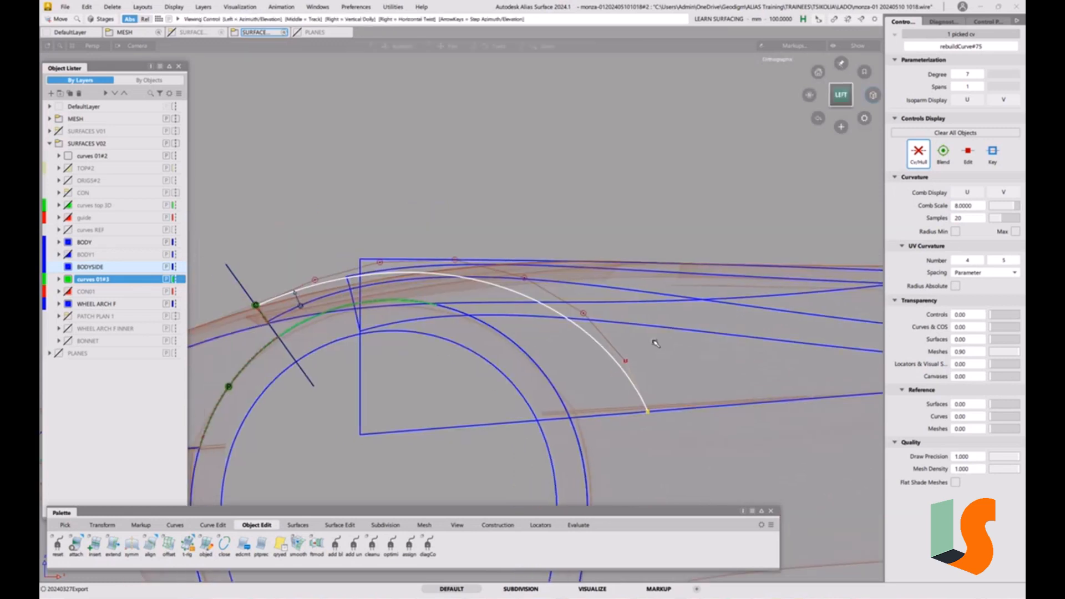
pyautogui.moveTo(698, 387)
pyautogui.keyDown('ctrl'); pyautogui.keyDown('shift'); pyautogui.mouseDown()
pyautogui.moveTo(679, 337)
pyautogui.moveTo(653, 360)
pyautogui.moveTo(713, 390)
pyautogui.moveTo(683, 392)
pyautogui.mouseUp(); pyautogui.keyUp('shift'); pyautogui.keyUp('ctrl')
pyautogui.keyDown('alt'); pyautogui.keyDown('shift'); pyautogui.moveTo(682, 392); pyautogui.dragTo(641, 347, button='middle'); pyautogui.keyUp('shift'); pyautogui.keyUp('alt')
pyautogui.press('F12')
pyautogui.press('F12')
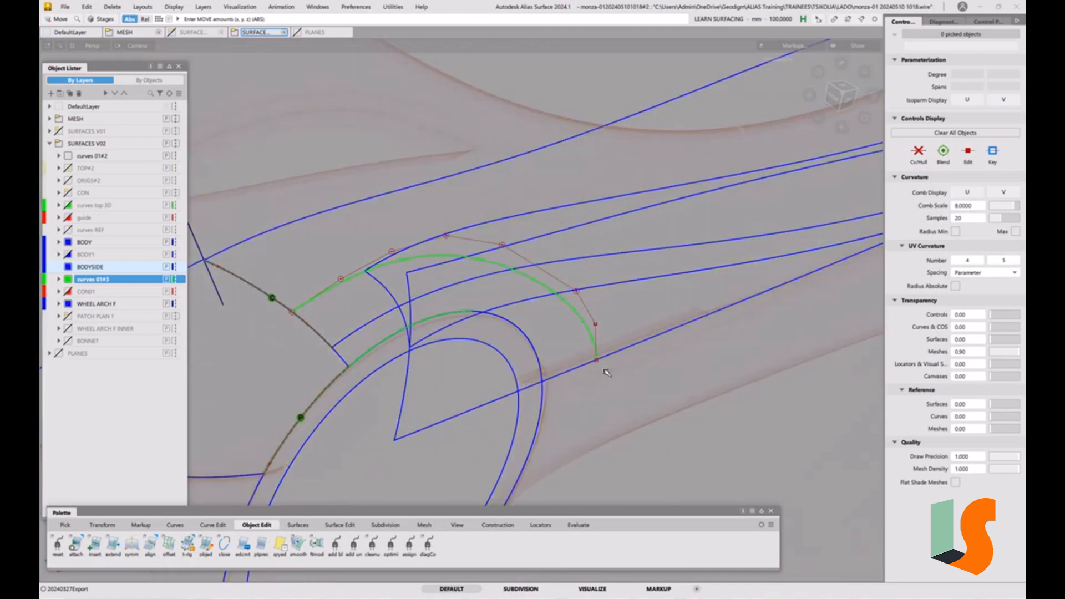
# Orbit around the wheel arch to review the reshaped offset arch curve
pyautogui.moveTo(587, 352)
pyautogui.keyDown('alt'); pyautogui.keyDown('shift'); pyautogui.mouseDown()
pyautogui.moveTo(623, 361)
pyautogui.moveTo(587, 309)
pyautogui.moveTo(548, 328)
pyautogui.mouseUp(); pyautogui.keyUp('shift'); pyautogui.keyUp('alt')
pyautogui.keyDown('alt'); pyautogui.keyDown('shift'); pyautogui.moveTo(493, 307); pyautogui.dragTo(490, 313, button='middle'); pyautogui.keyUp('shift'); pyautogui.keyUp('alt')
pyautogui.keyDown('alt'); pyautogui.keyDown('shift'); pyautogui.moveTo(490, 313); pyautogui.dragTo(518, 323); pyautogui.keyUp('shift'); pyautogui.keyUp('alt')
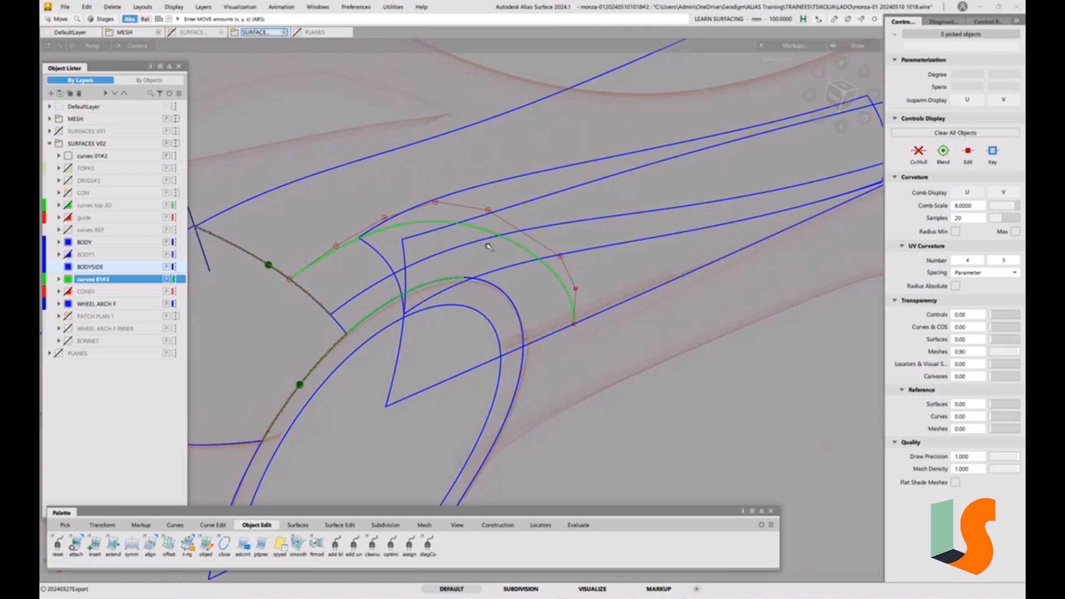
pyautogui.keyDown('alt'); pyautogui.keyDown('shift'); pyautogui.moveTo(596, 271); pyautogui.dragTo(590, 278, button='right'); pyautogui.keyUp('shift'); pyautogui.keyUp('alt')
pyautogui.keyDown('alt'); pyautogui.keyDown('shift'); pyautogui.moveTo(590, 278); pyautogui.dragTo(540, 286, button='middle'); pyautogui.keyUp('shift'); pyautogui.keyUp('alt')
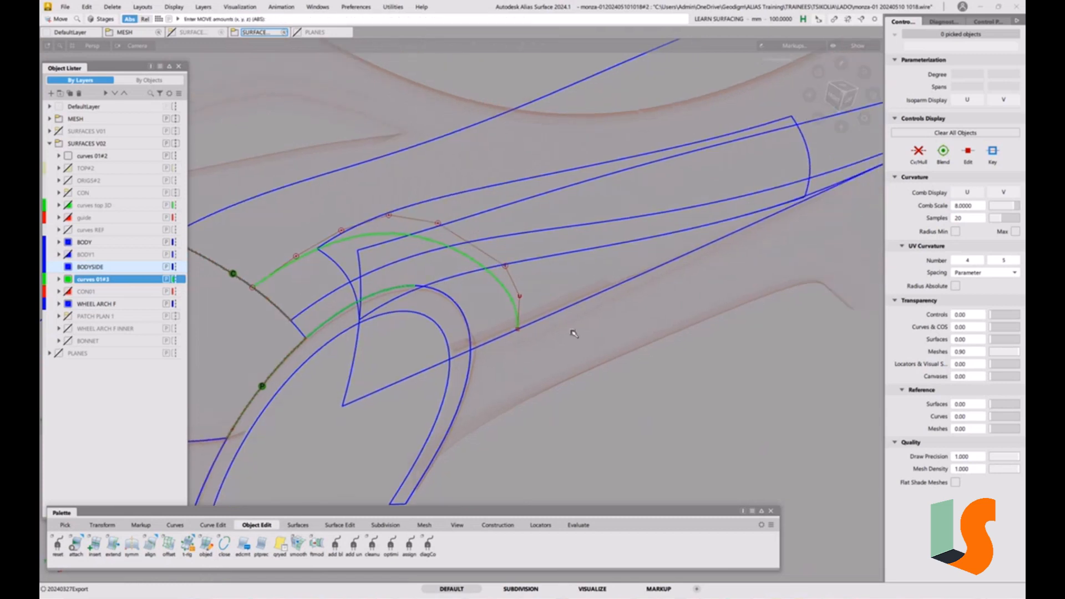
# Select the helper side surface and orbit around it to inspect its position against the arch curves
pyautogui.keyDown('ctrl'); pyautogui.keyDown('shift'); pyautogui.moveTo(538, 308); pyautogui.dragTo(491, 318); pyautogui.keyUp('shift'); pyautogui.keyUp('ctrl')
pyautogui.click(418, 353)
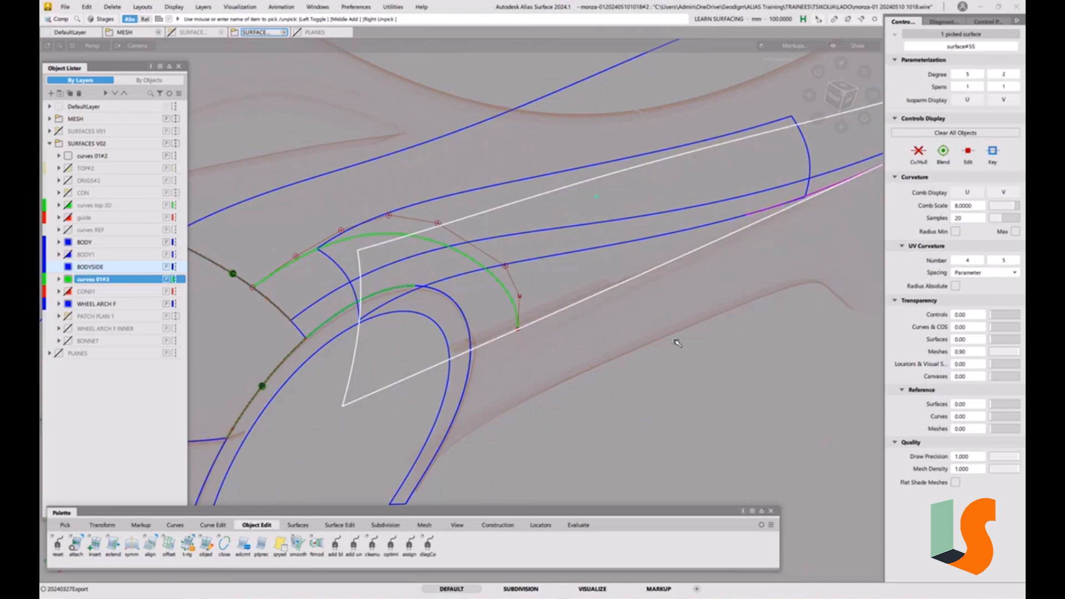
pyautogui.keyDown('alt'); pyautogui.keyDown('shift'); pyautogui.moveTo(689, 326); pyautogui.dragTo(631, 325); pyautogui.keyUp('shift'); pyautogui.keyUp('alt')
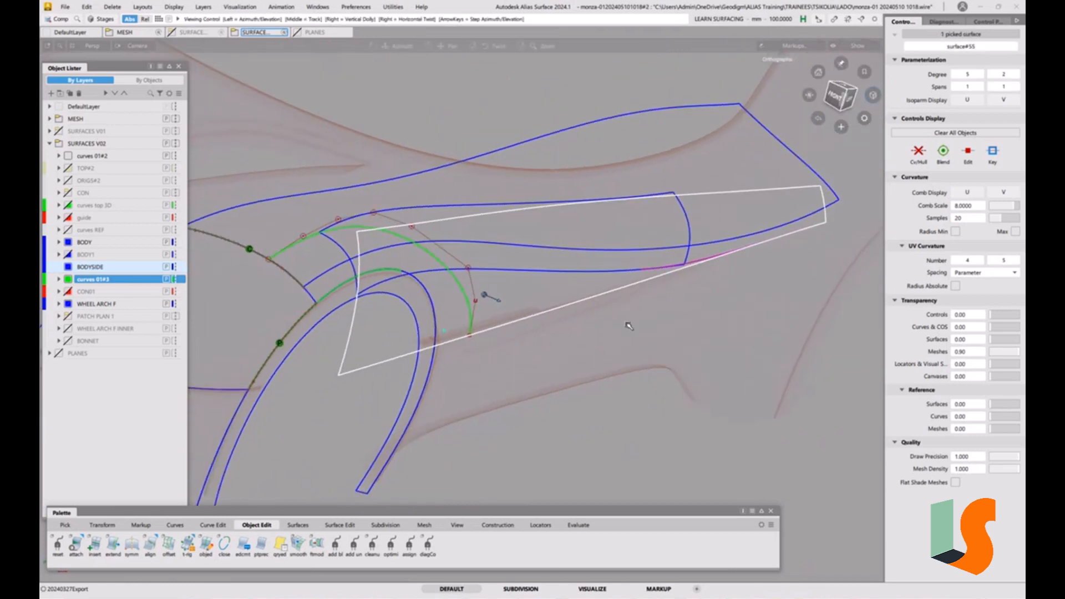
pyautogui.click(479, 362)
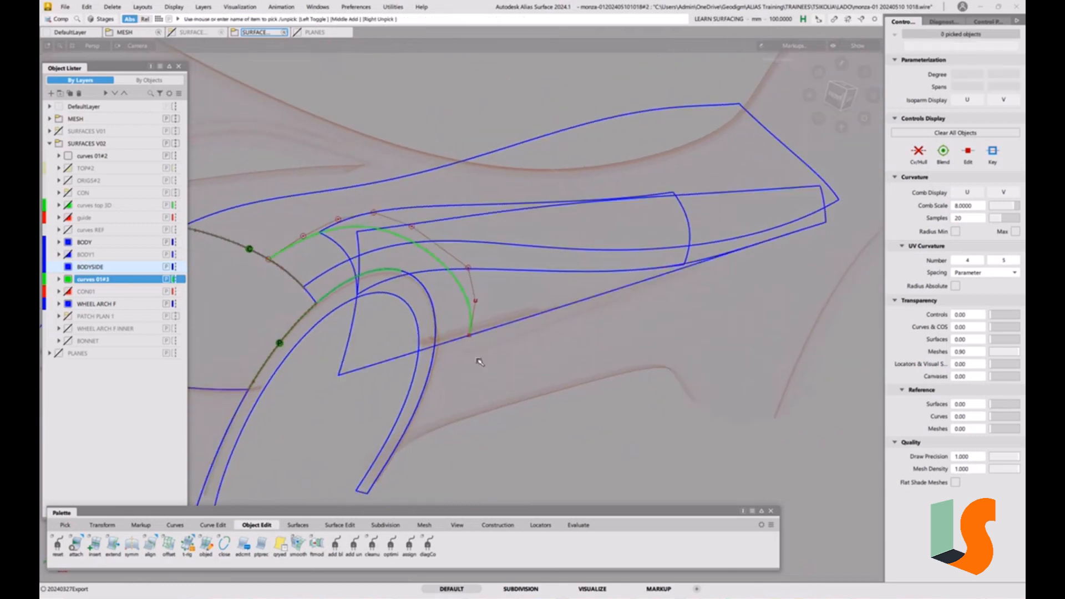
# Start Trim with Y projection and project the offset arch curve onto the helper side surface
pyautogui.click(331, 525)
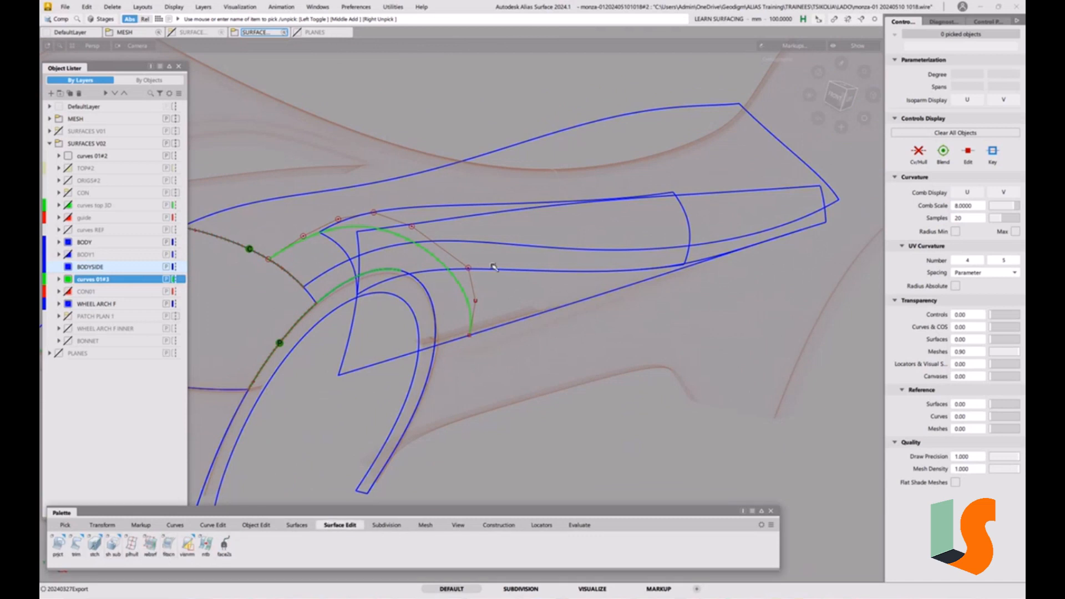
pyautogui.doubleClick(76, 544)
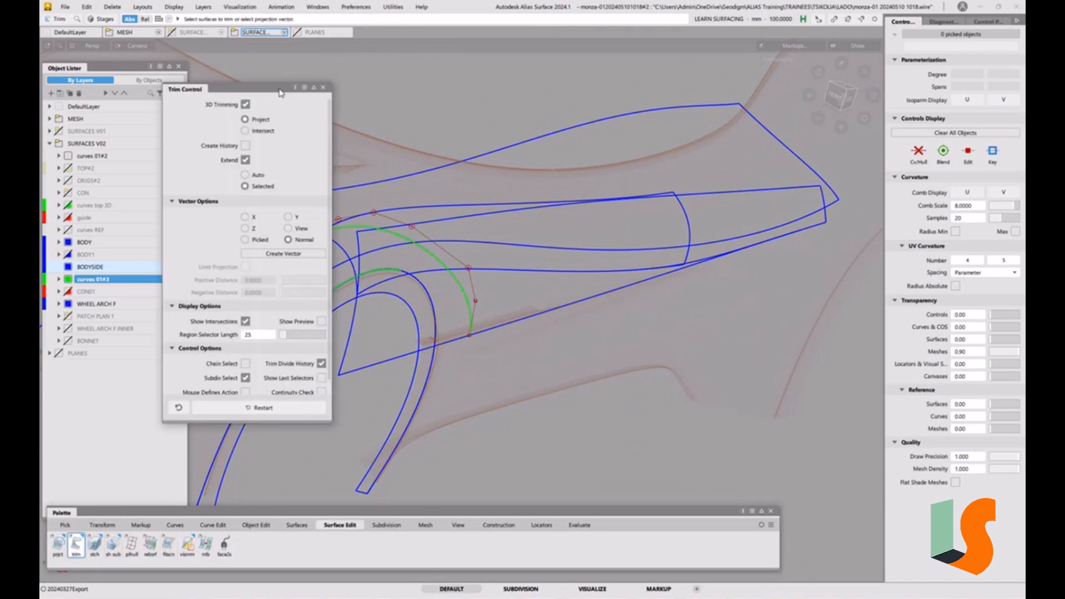
pyautogui.click(289, 218)
pyautogui.click(398, 322)
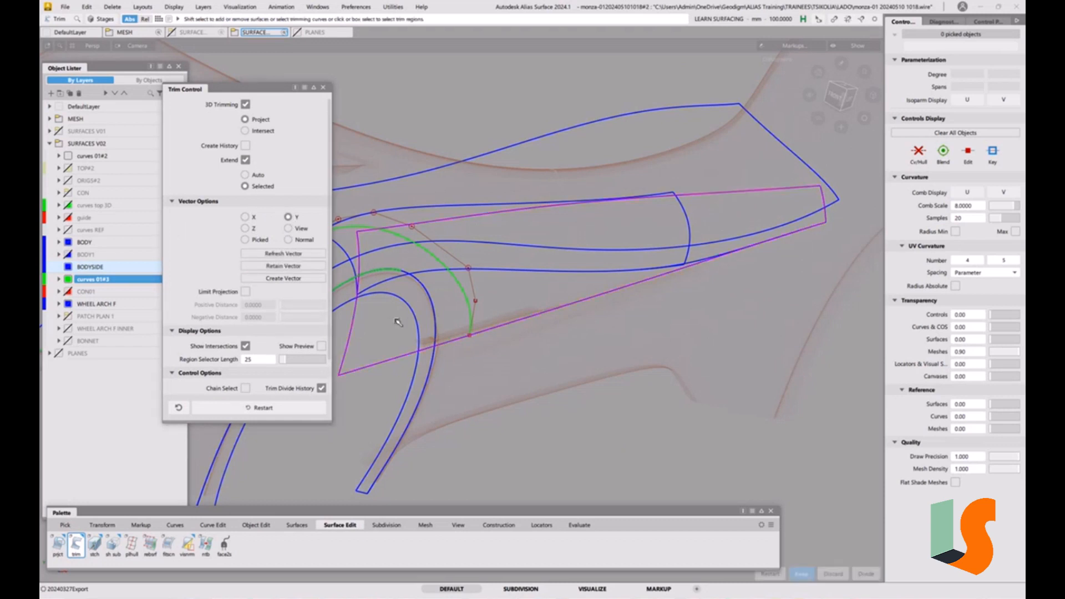
pyautogui.click(524, 272)
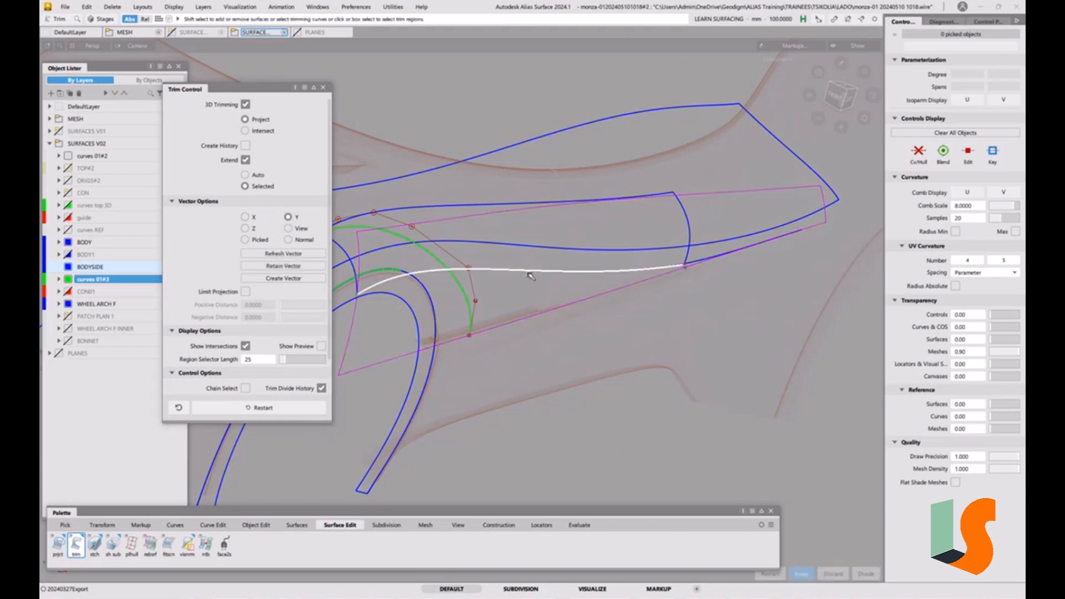
pyautogui.click(702, 261)
pyautogui.moveTo(700, 271)
pyautogui.keyDown('alt'); pyautogui.keyDown('shift'); pyautogui.mouseDown(button='right')
pyautogui.moveTo(728, 281)
pyautogui.moveTo(704, 233)
pyautogui.moveTo(630, 314)
pyautogui.mouseUp(button='right'); pyautogui.keyUp('shift'); pyautogui.keyUp('alt')
pyautogui.hotkey('ctrl', 'z')
pyautogui.keyDown('alt'); pyautogui.keyDown('shift'); pyautogui.moveTo(630, 314); pyautogui.dragTo(676, 330, button='middle'); pyautogui.keyUp('shift'); pyautogui.keyUp('alt')
pyautogui.keyDown('ctrl'); pyautogui.keyDown('shift'); pyautogui.moveTo(694, 321); pyautogui.dragTo(728, 332); pyautogui.keyUp('shift'); pyautogui.keyUp('ctrl')
pyautogui.click(709, 280)
pyautogui.keyDown('alt'); pyautogui.keyDown('shift'); pyautogui.moveTo(744, 288); pyautogui.dragTo(730, 289, button='right'); pyautogui.keyUp('shift'); pyautogui.keyUp('alt')
pyautogui.keyDown('alt'); pyautogui.keyDown('shift'); pyautogui.moveTo(730, 289); pyautogui.dragTo(631, 294, button='middle'); pyautogui.keyUp('shift'); pyautogui.keyUp('alt')
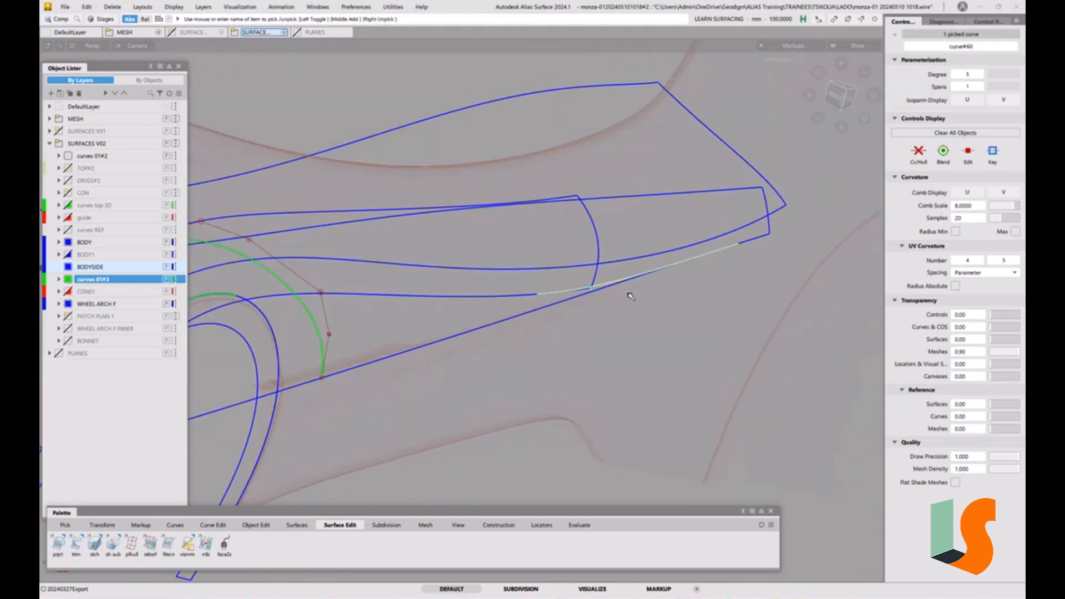
# Show the control hull of the resulting curve on the surface edge and delete its construction history
pyautogui.click(920, 155)
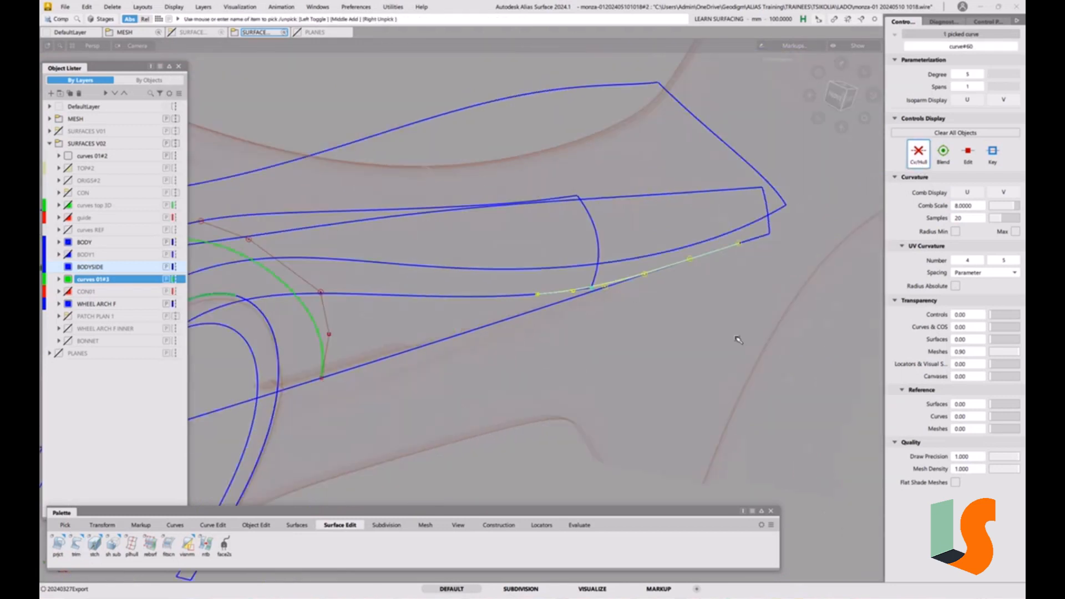
pyautogui.hotkey('ctrl', 'h')
pyautogui.click(523, 344)
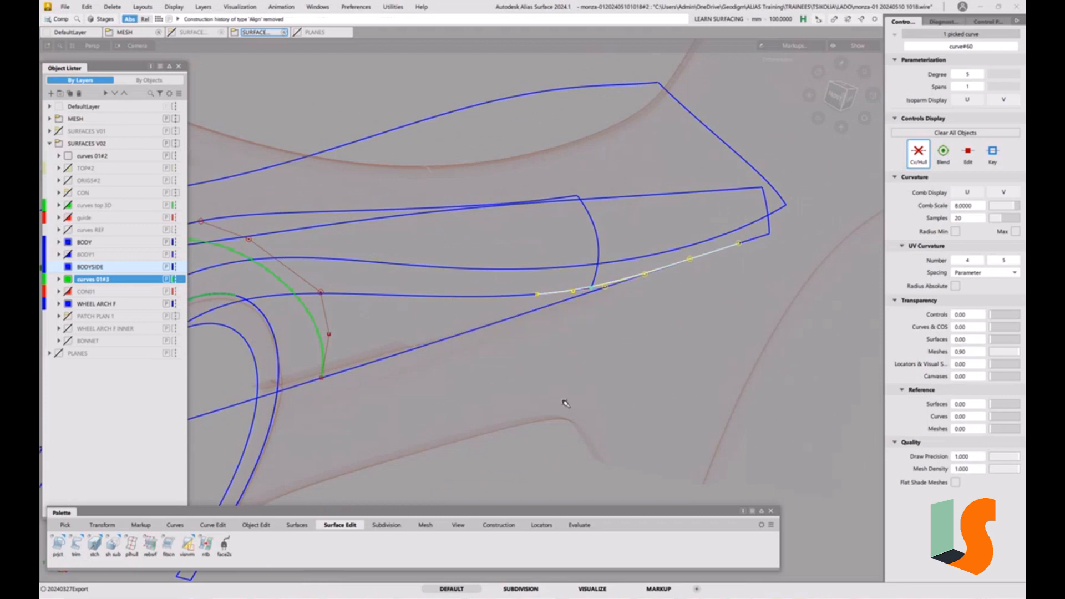
pyautogui.click(566, 405)
# Duplicate the offset arch curve with the Duplicate Curve tool
pyautogui.click(213, 525)
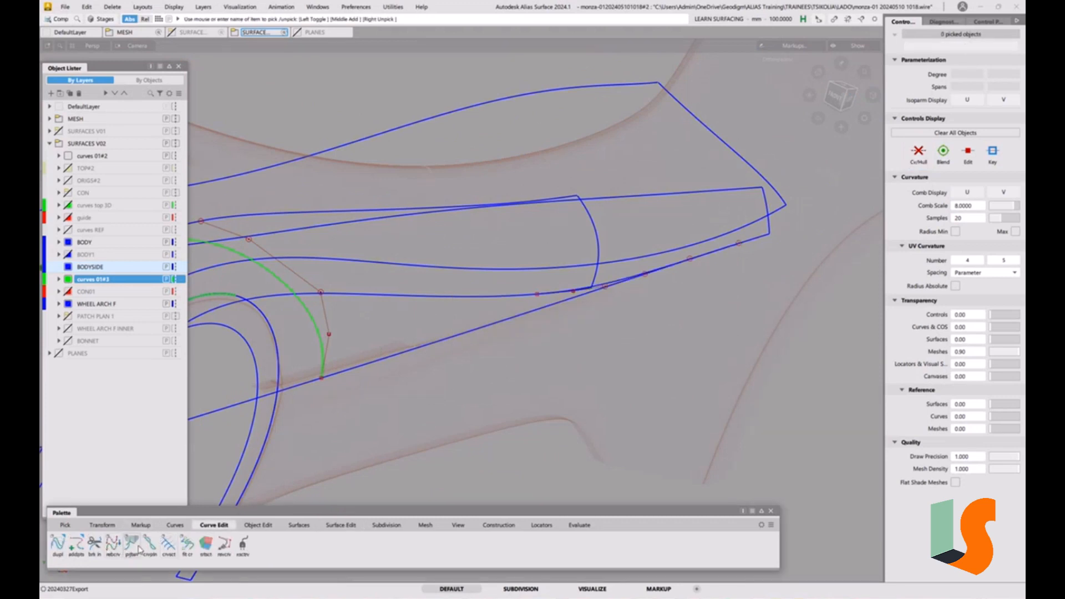
pyautogui.doubleClick(56, 546)
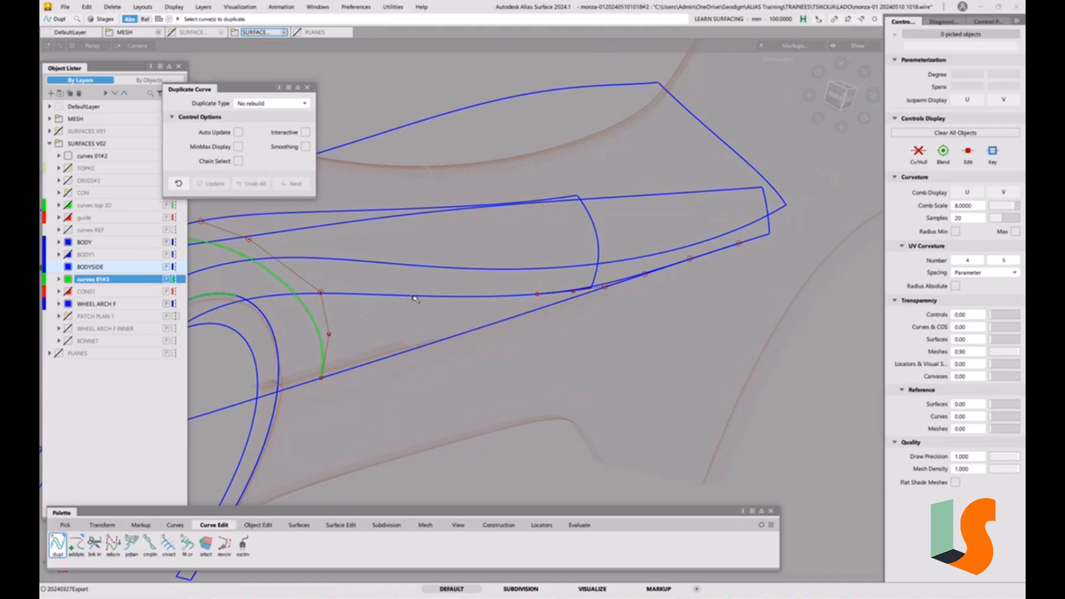
pyautogui.click(414, 297)
pyautogui.click(547, 385)
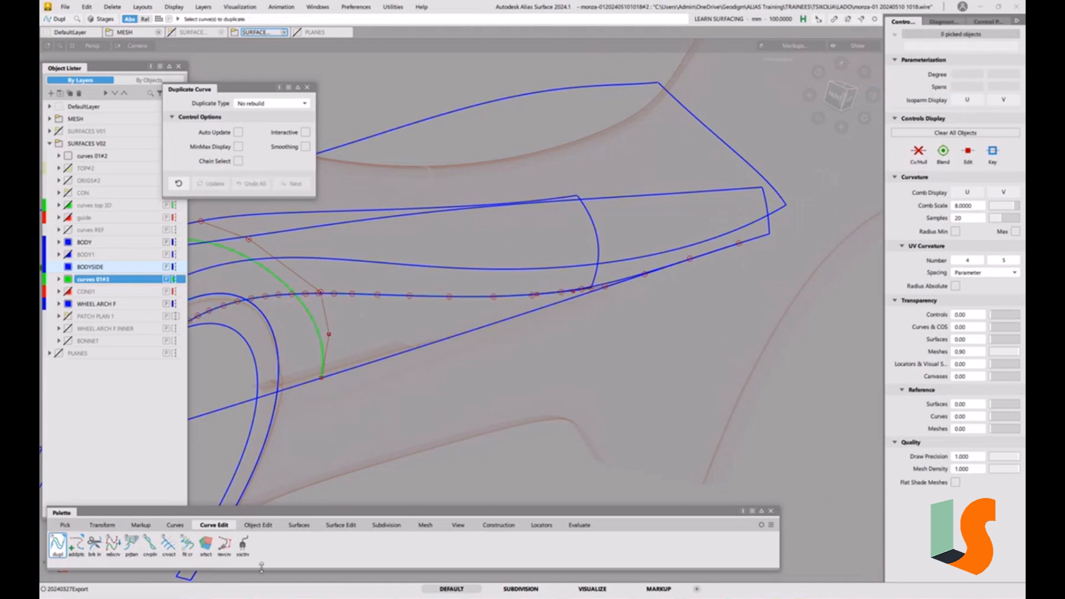
# Section the duplicated curve where it meets the curve on the helper surface edge using Curve Section
pyautogui.click(169, 545)
pyautogui.click(512, 295)
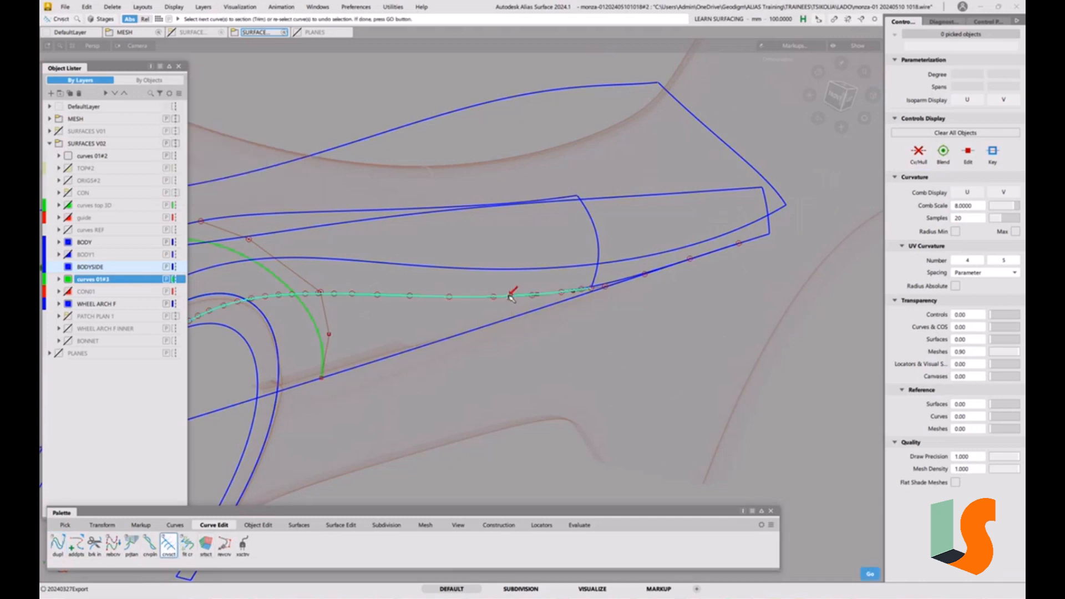
pyautogui.click(613, 286)
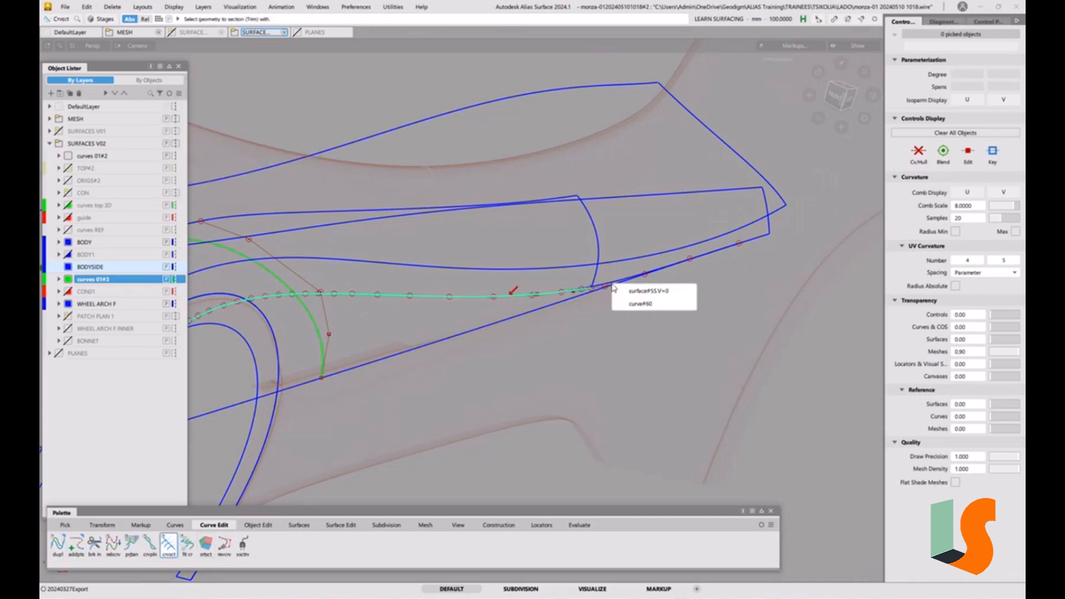
pyautogui.click(638, 303)
pyautogui.click(615, 339)
pyautogui.keyDown('alt'); pyautogui.keyDown('shift'); pyautogui.moveTo(614, 339); pyautogui.dragTo(611, 297, button='right'); pyautogui.keyUp('shift'); pyautogui.keyUp('alt')
pyautogui.keyDown('alt'); pyautogui.keyDown('shift'); pyautogui.moveTo(611, 297); pyautogui.dragTo(701, 278, button='middle'); pyautogui.keyUp('shift'); pyautogui.keyUp('alt')
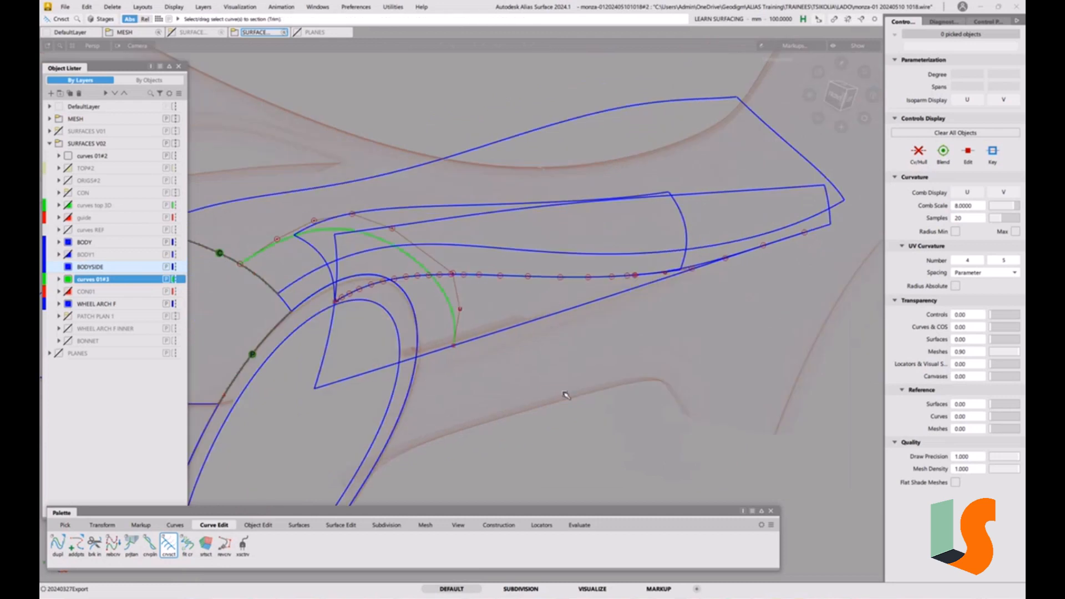
# Trim the helper side surface along the sectioned curve with Y projection, then close the Trim options
pyautogui.click(341, 525)
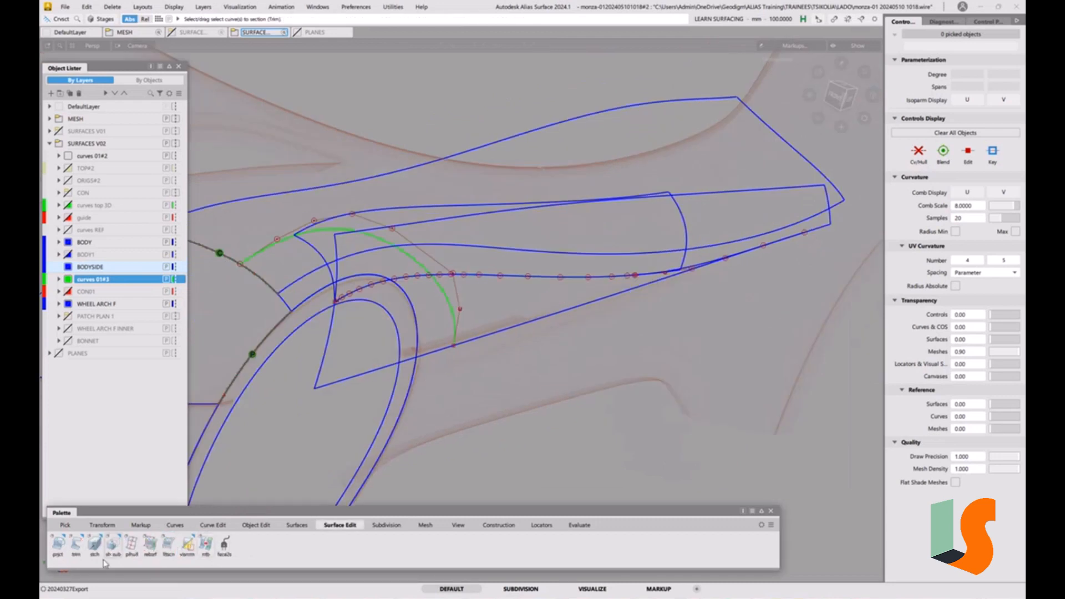
pyautogui.doubleClick(76, 545)
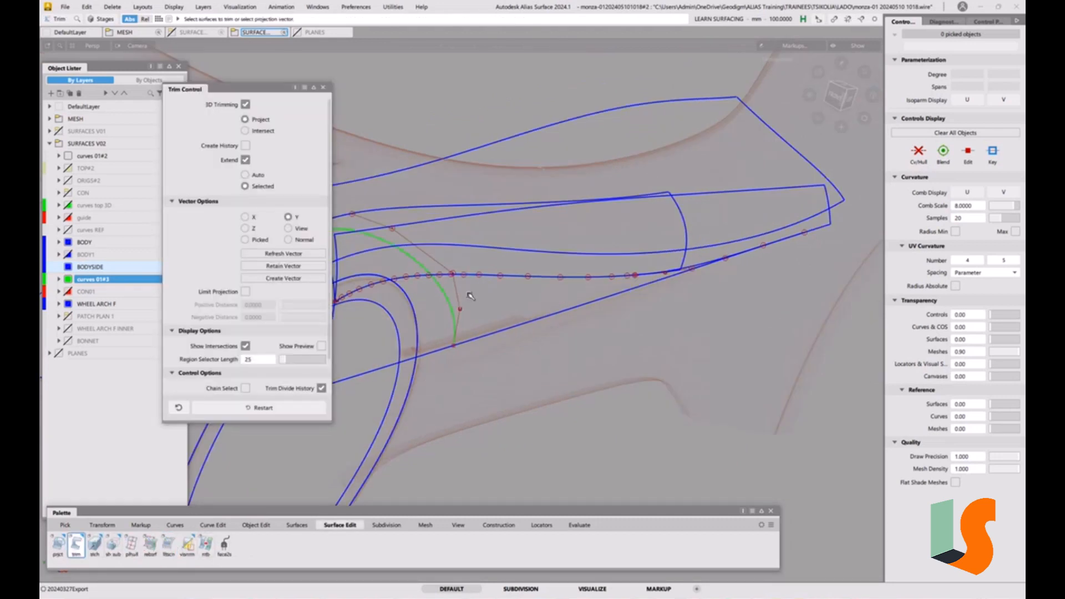
pyautogui.click(351, 378)
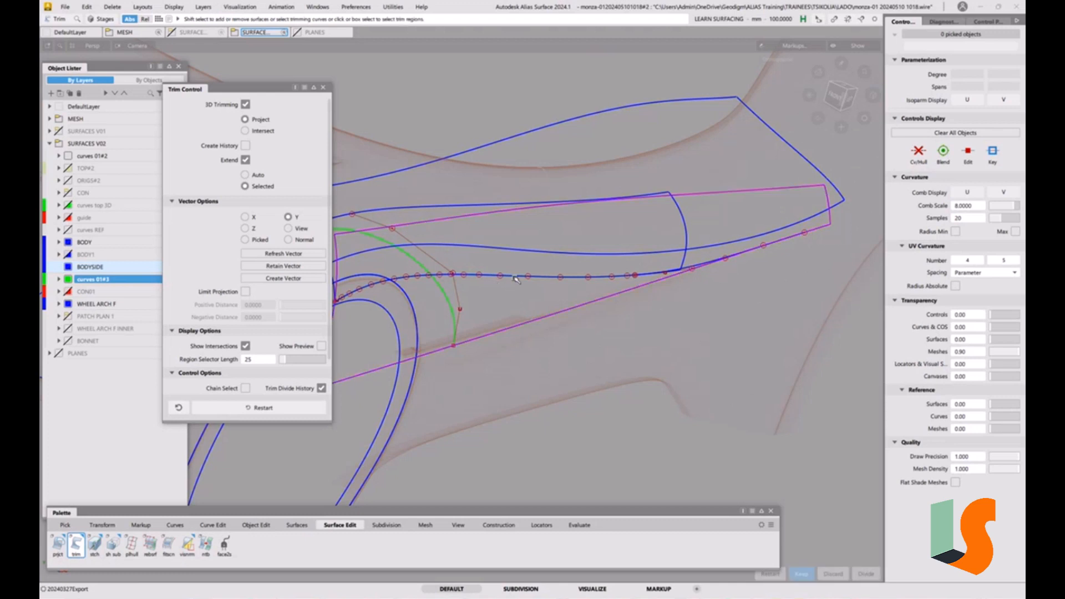
pyautogui.click(516, 276)
pyautogui.click(555, 298)
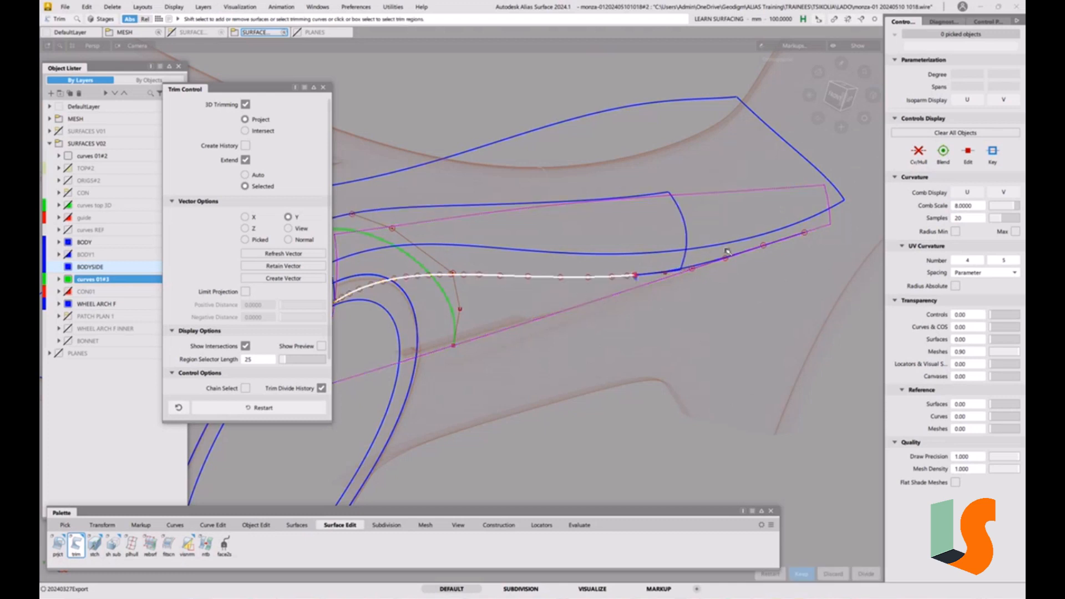
pyautogui.click(705, 268)
pyautogui.keyDown('alt'); pyautogui.keyDown('shift'); pyautogui.moveTo(567, 270); pyautogui.dragTo(638, 266, button='middle'); pyautogui.keyUp('shift'); pyautogui.keyUp('alt')
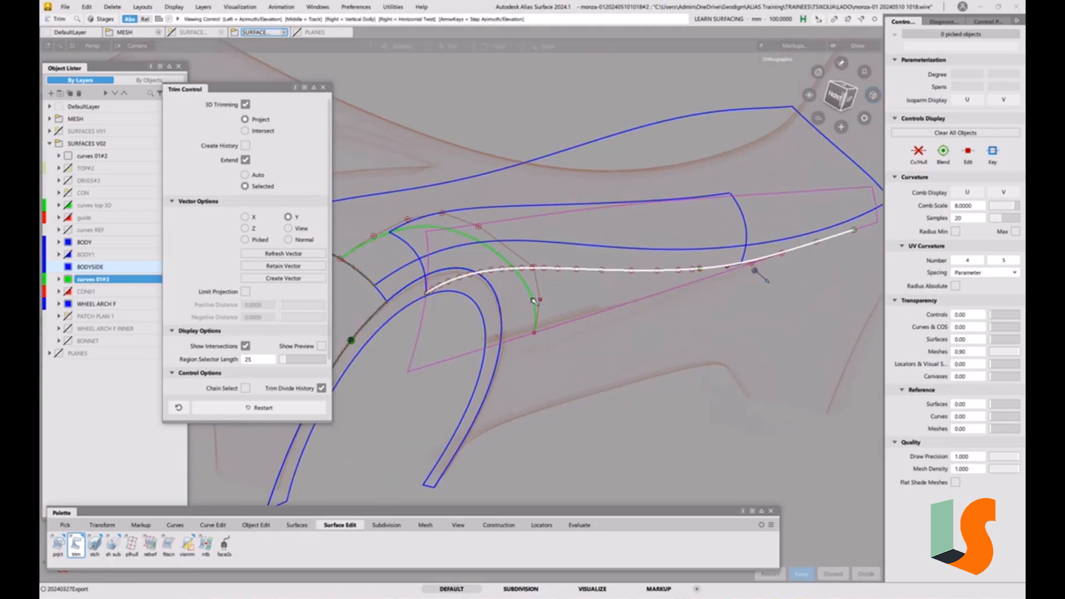
pyautogui.click(631, 288)
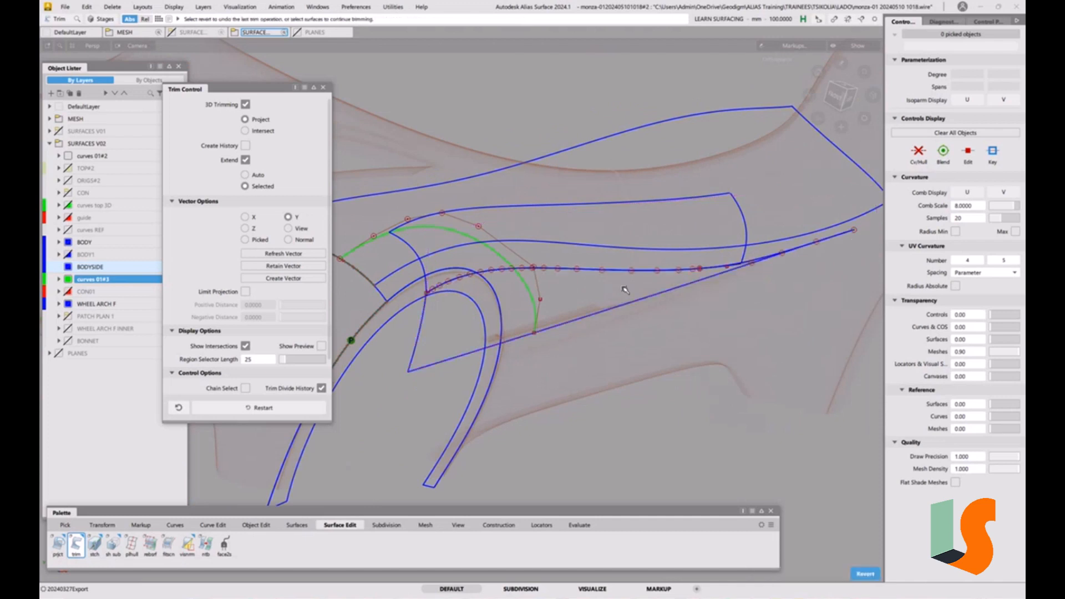
pyautogui.press('5')
pyautogui.click(323, 88)
pyautogui.scroll(2, 759, 272)
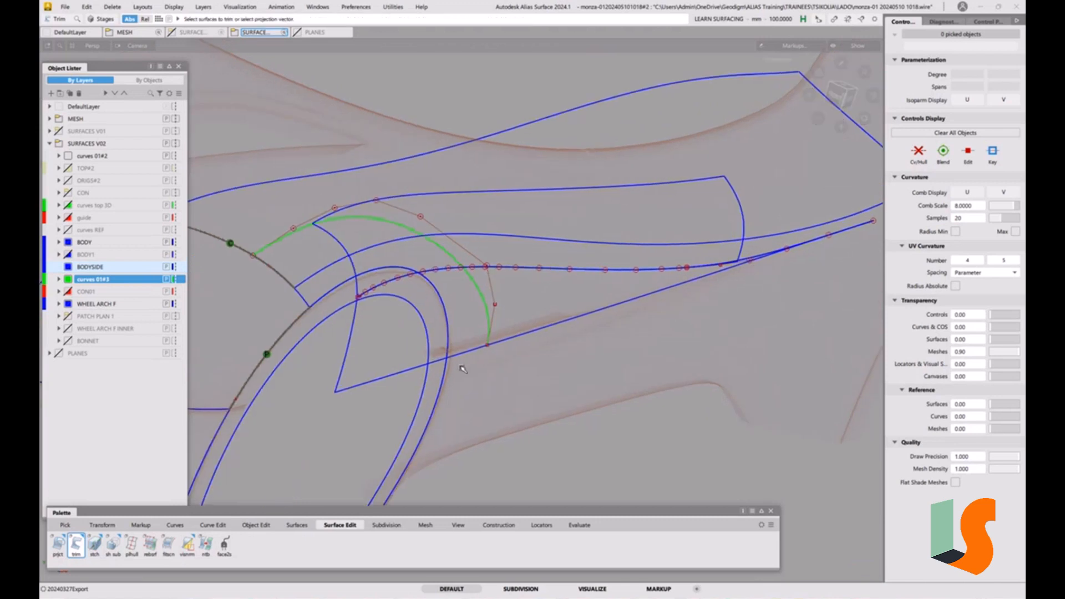
# Add curve deviation measurements between the wheel arch curves and orbit to inspect them
pyautogui.click(540, 525)
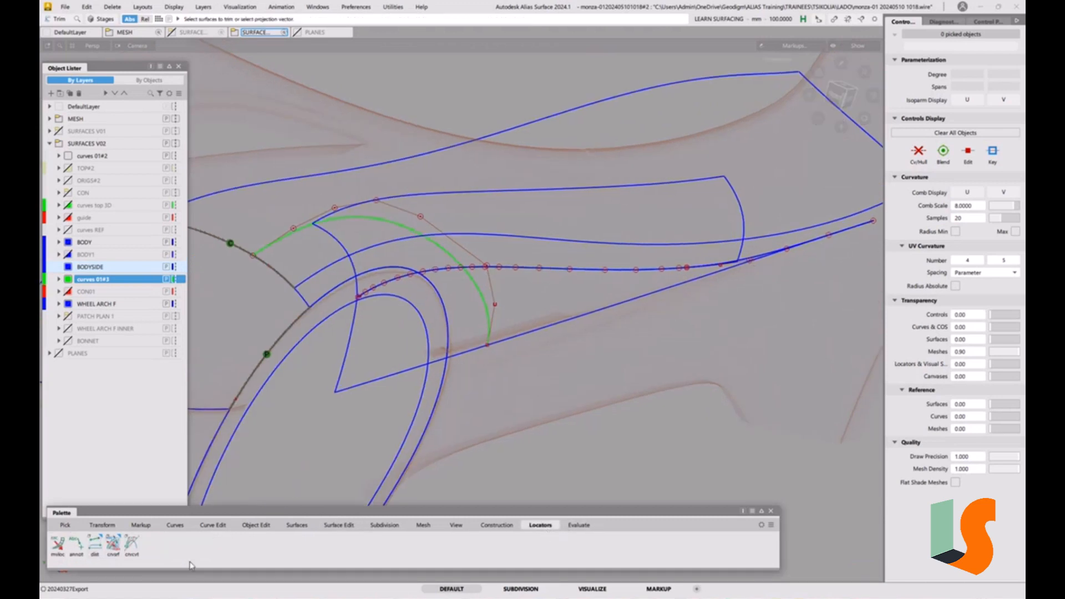
pyautogui.click(114, 544)
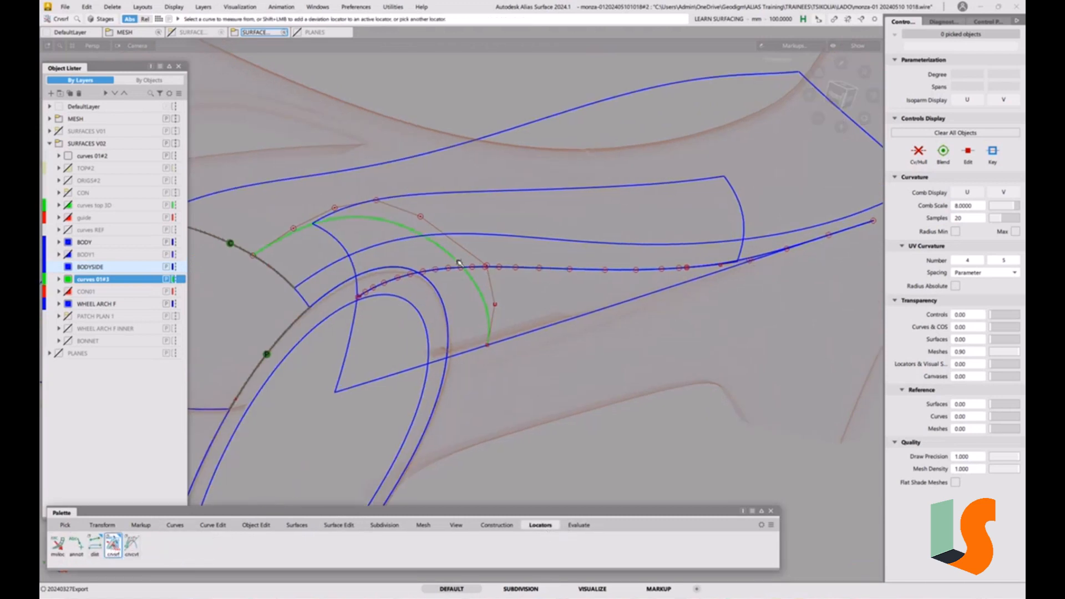
pyautogui.click(459, 262)
pyautogui.click(340, 243)
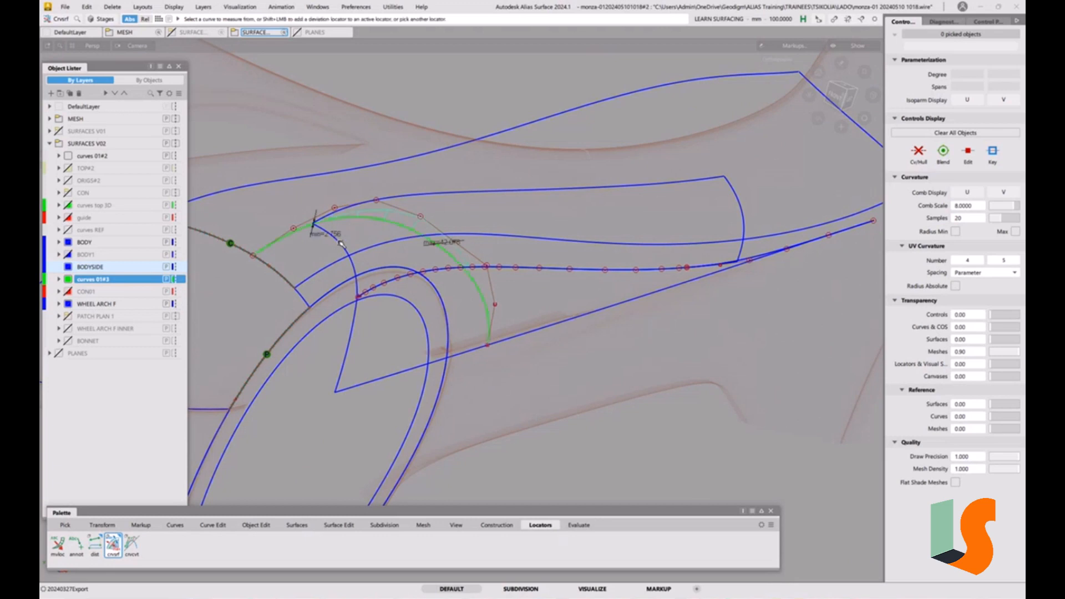
pyautogui.click(482, 292)
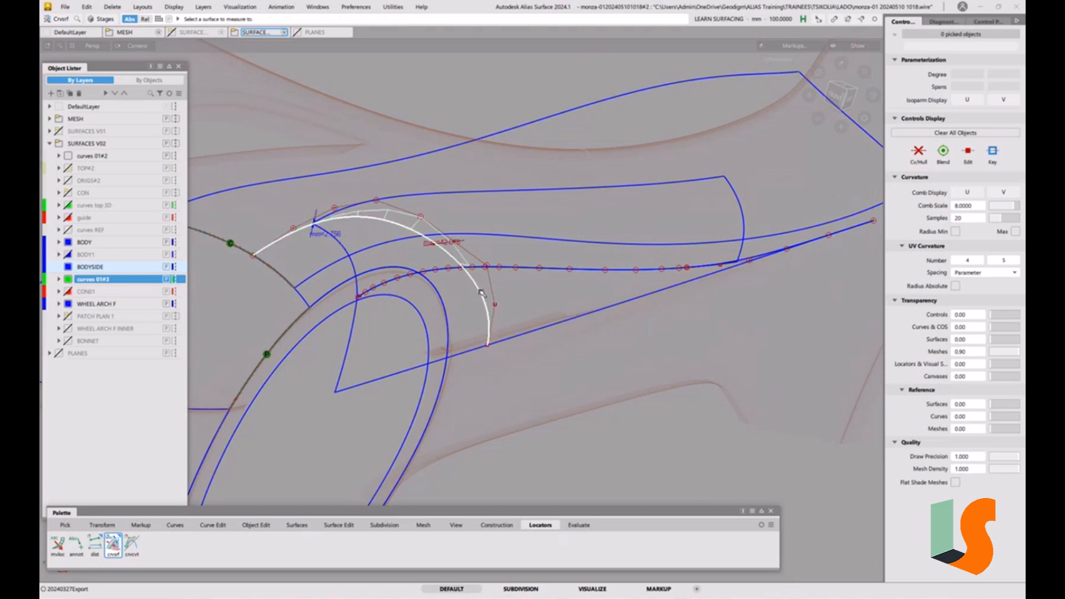
pyautogui.click(354, 332)
pyautogui.keyDown('ctrl'); pyautogui.keyDown('shift'); pyautogui.moveTo(524, 332); pyautogui.dragTo(531, 293); pyautogui.keyUp('shift'); pyautogui.keyUp('ctrl')
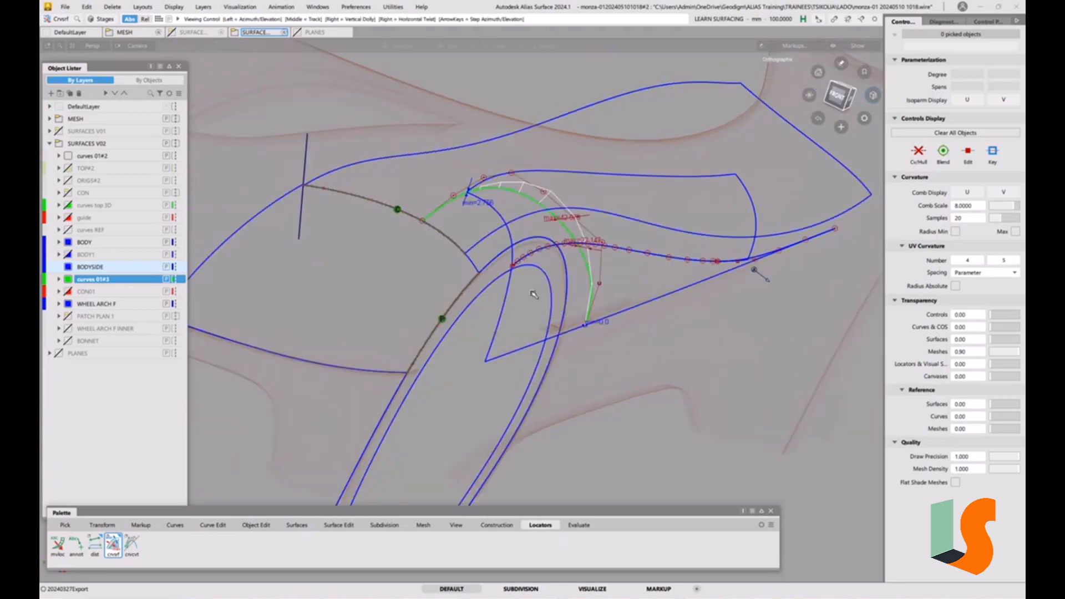
pyautogui.moveTo(569, 244)
pyautogui.keyDown('alt'); pyautogui.keyDown('shift'); pyautogui.mouseDown()
pyautogui.moveTo(550, 247)
pyautogui.moveTo(559, 254)
pyautogui.mouseUp(); pyautogui.keyUp('shift'); pyautogui.keyUp('alt')
pyautogui.keyDown('alt'); pyautogui.keyDown('shift'); pyautogui.moveTo(559, 254); pyautogui.dragTo(558, 245, button='right'); pyautogui.keyUp('shift'); pyautogui.keyUp('alt')
pyautogui.keyDown('alt'); pyautogui.keyDown('shift'); pyautogui.moveTo(557, 245); pyautogui.dragTo(544, 259, button='middle'); pyautogui.keyUp('shift'); pyautogui.keyUp('alt')
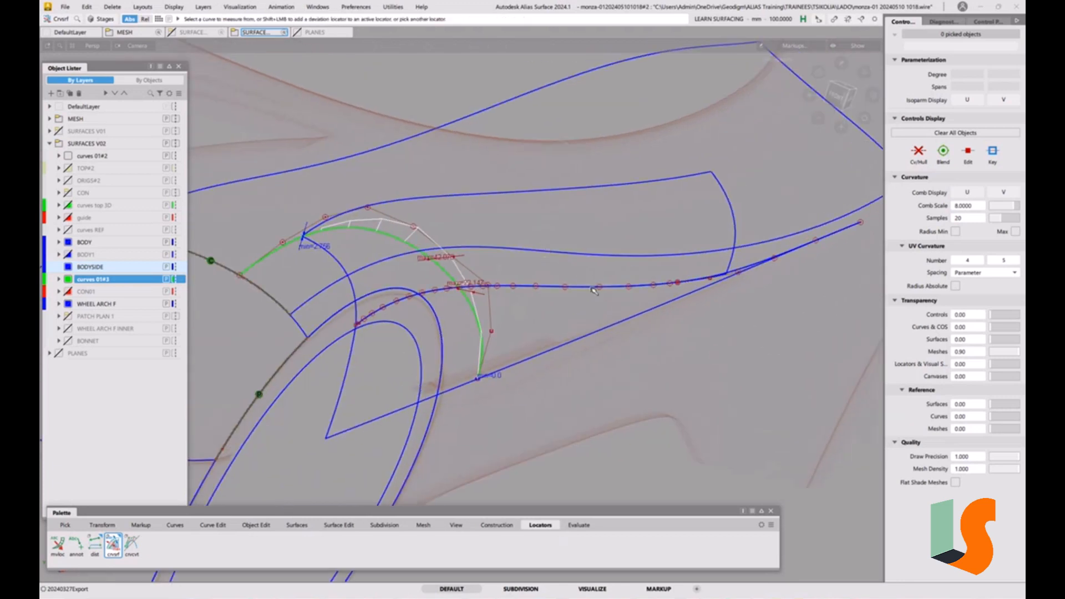
pyautogui.keyDown('ctrl'); pyautogui.keyDown('shift'); pyautogui.moveTo(451, 314); pyautogui.dragTo(460, 390); pyautogui.keyUp('shift'); pyautogui.keyUp('ctrl')
pyautogui.moveTo(438, 263); pyautogui.dragTo(490, 301)
# Open the deviation measure settings and set the comb step to 10 for both measurements
pyautogui.hotkey('ctrl', '5')
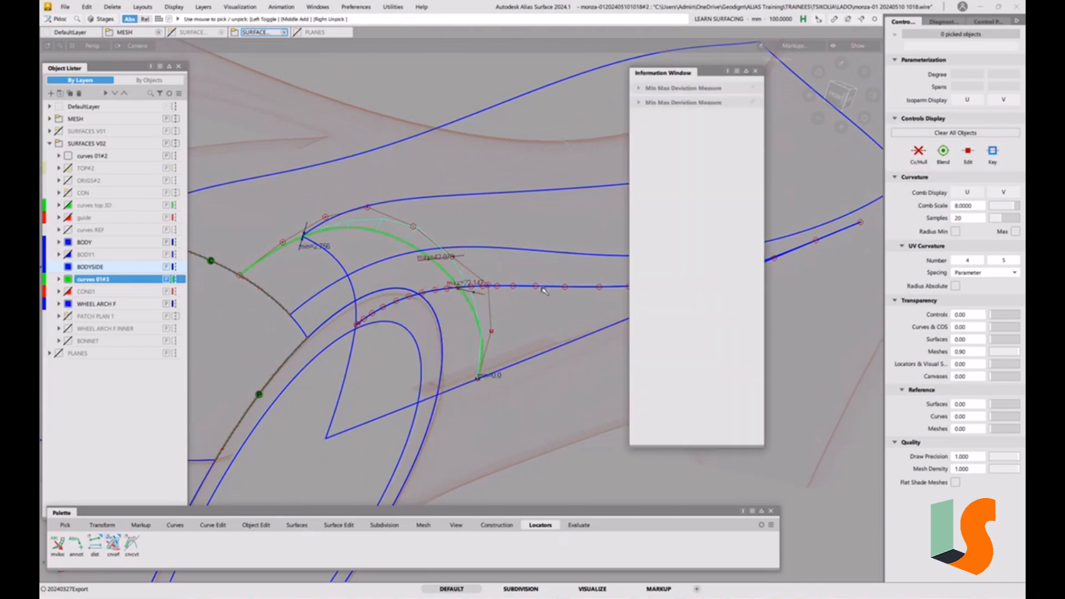
pyautogui.click(639, 103)
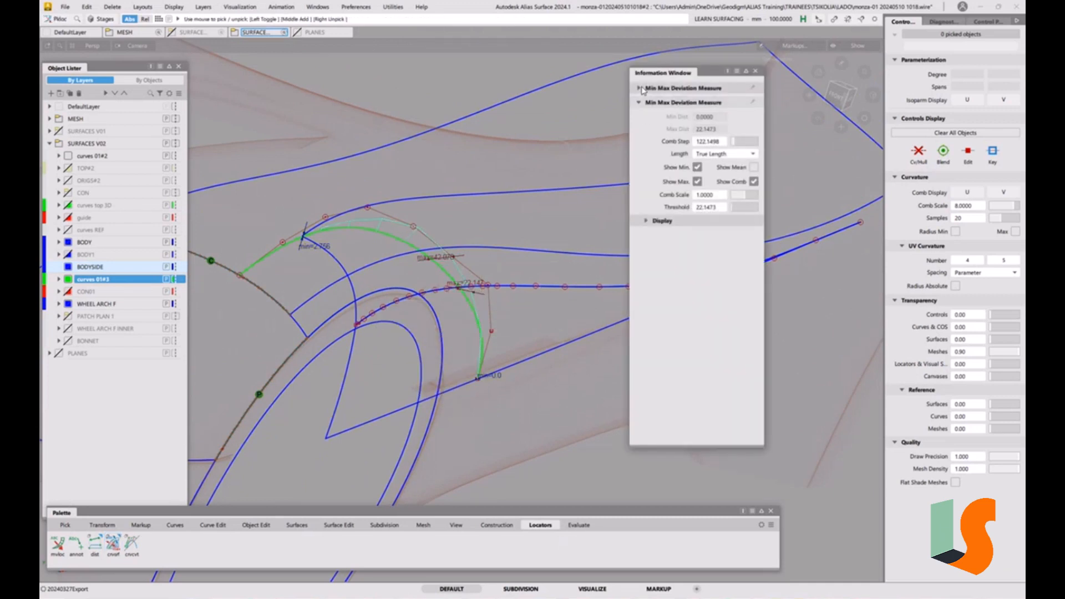
pyautogui.click(640, 89)
pyautogui.click(721, 131)
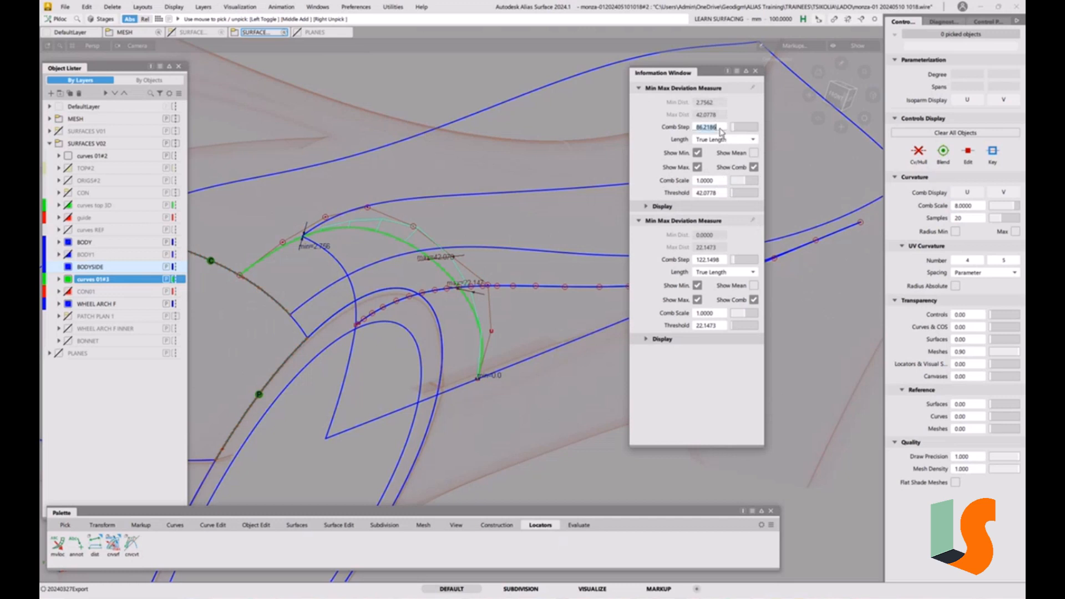
pyautogui.write('10')
pyautogui.click(707, 260)
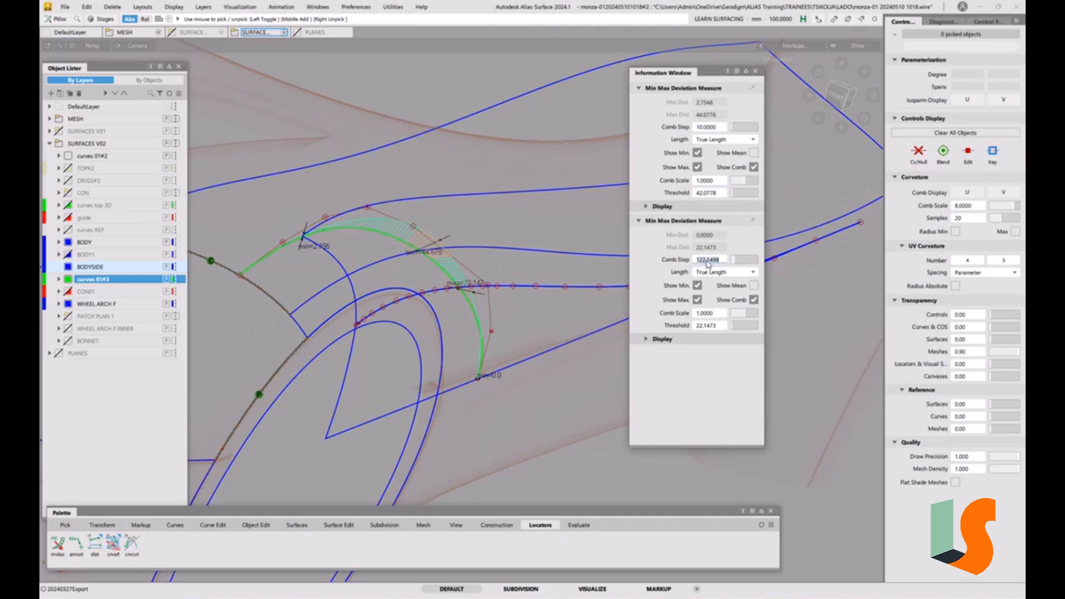
pyautogui.write('10')
pyautogui.press('Return')
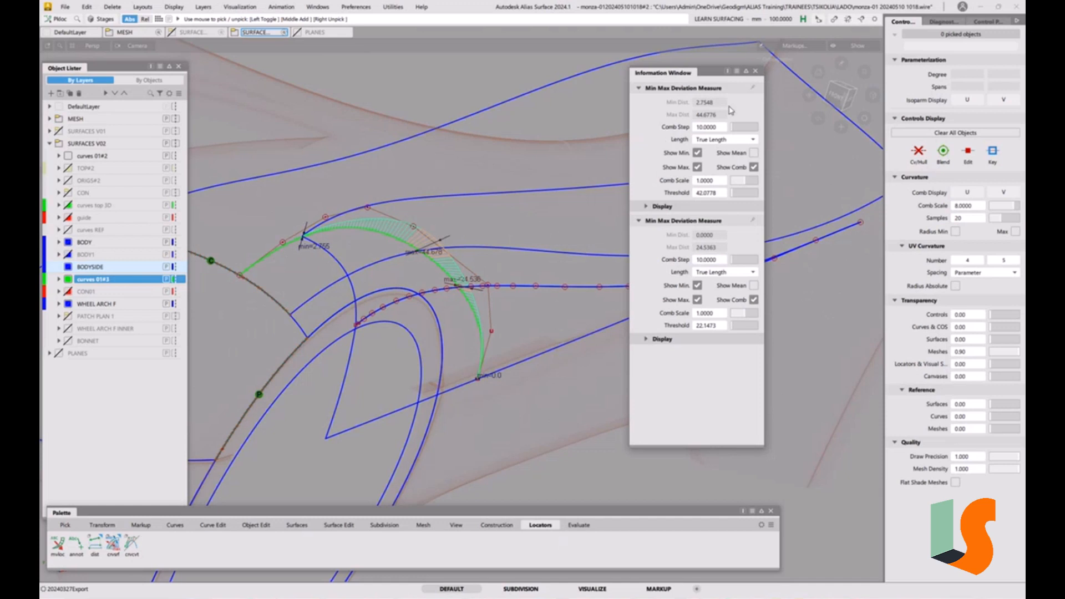
# Set the comb scale to 10 for both deviation measurements and close the Information Window
pyautogui.click(714, 186)
pyautogui.write('10')
pyautogui.press('Return')
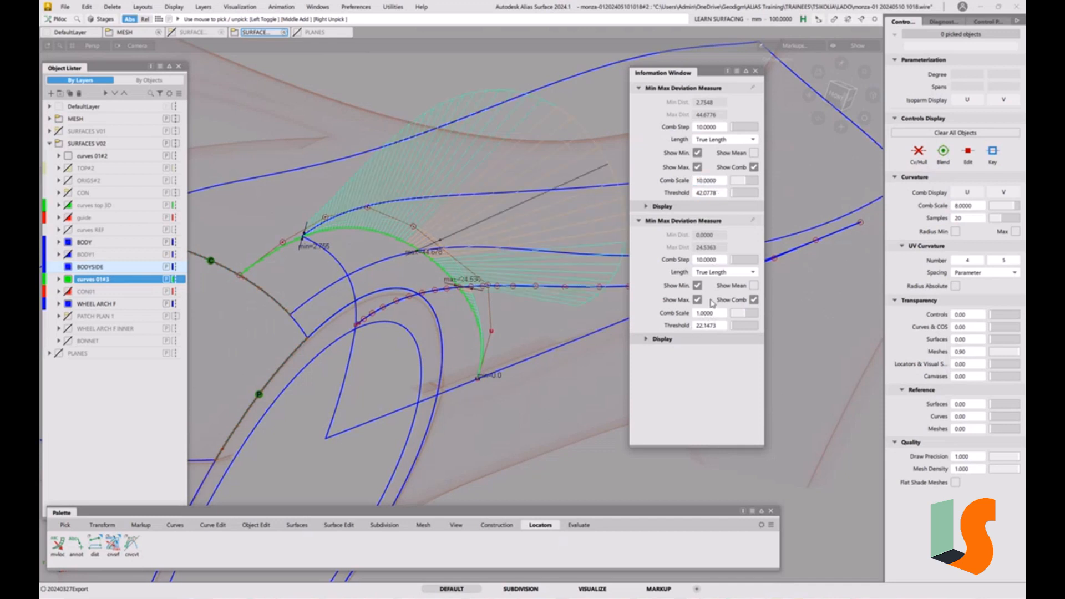
pyautogui.click(710, 314)
pyautogui.write('10')
pyautogui.press('Return')
pyautogui.click(755, 72)
# Select the rebuilt curve running along the side surface near the arch and delete it
pyautogui.keyDown('ctrl'); pyautogui.keyDown('shift'); pyautogui.moveTo(611, 279); pyautogui.dragTo(605, 177); pyautogui.keyUp('shift'); pyautogui.keyUp('ctrl')
pyautogui.keyDown('alt'); pyautogui.keyDown('shift'); pyautogui.moveTo(716, 278); pyautogui.dragTo(758, 287); pyautogui.keyUp('shift'); pyautogui.keyUp('alt')
pyautogui.keyDown('alt'); pyautogui.keyDown('shift'); pyautogui.moveTo(758, 288); pyautogui.dragTo(801, 310, button='middle'); pyautogui.keyUp('shift'); pyautogui.keyUp('alt')
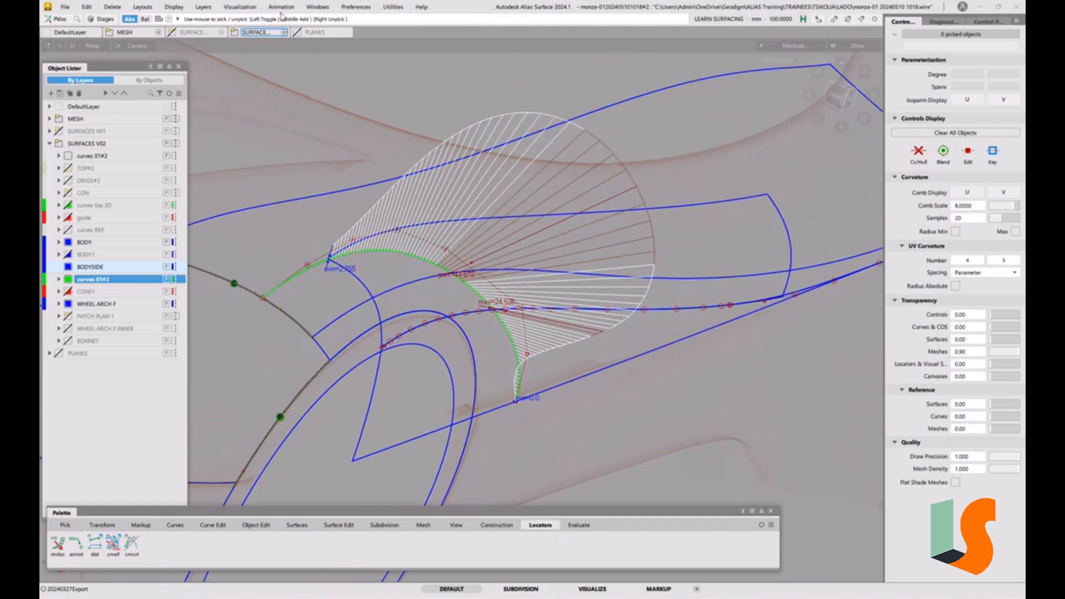
pyautogui.keyDown('ctrl'); pyautogui.keyDown('shift'); pyautogui.moveTo(540, 274); pyautogui.dragTo(572, 285); pyautogui.keyUp('shift'); pyautogui.keyUp('ctrl')
pyautogui.moveTo(614, 295); pyautogui.dragTo(646, 324)
pyautogui.press('Delete')
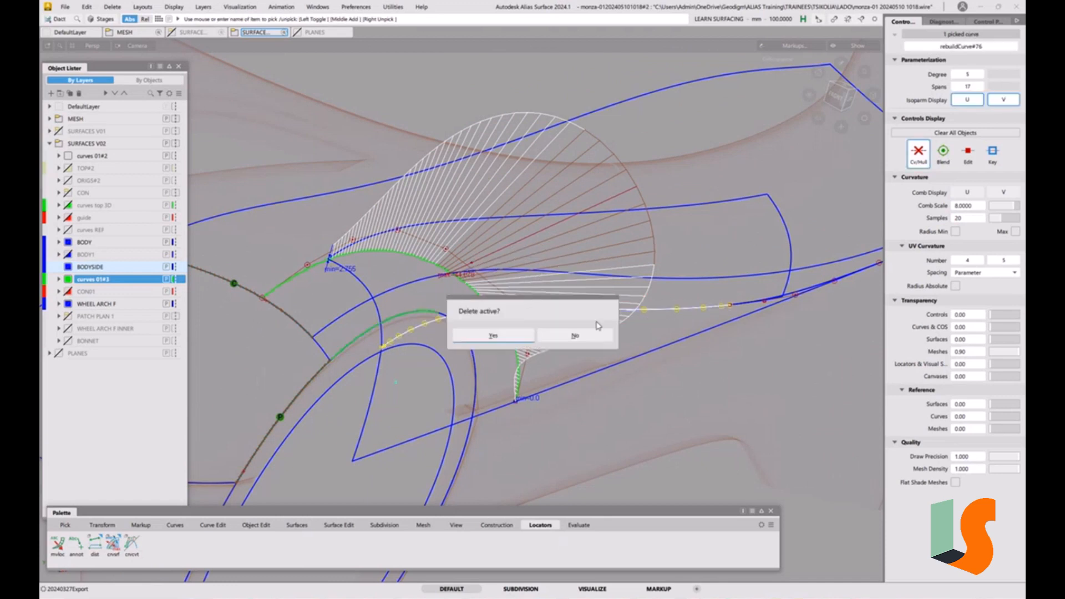
pyautogui.click(517, 337)
# Pick the offset arch curve's CVs and move the lower ones to reduce its deviation from the reference curve
pyautogui.keyDown('ctrl'); pyautogui.keyDown('shift'); pyautogui.moveTo(608, 380); pyautogui.dragTo(578, 296); pyautogui.keyUp('shift'); pyautogui.keyUp('ctrl')
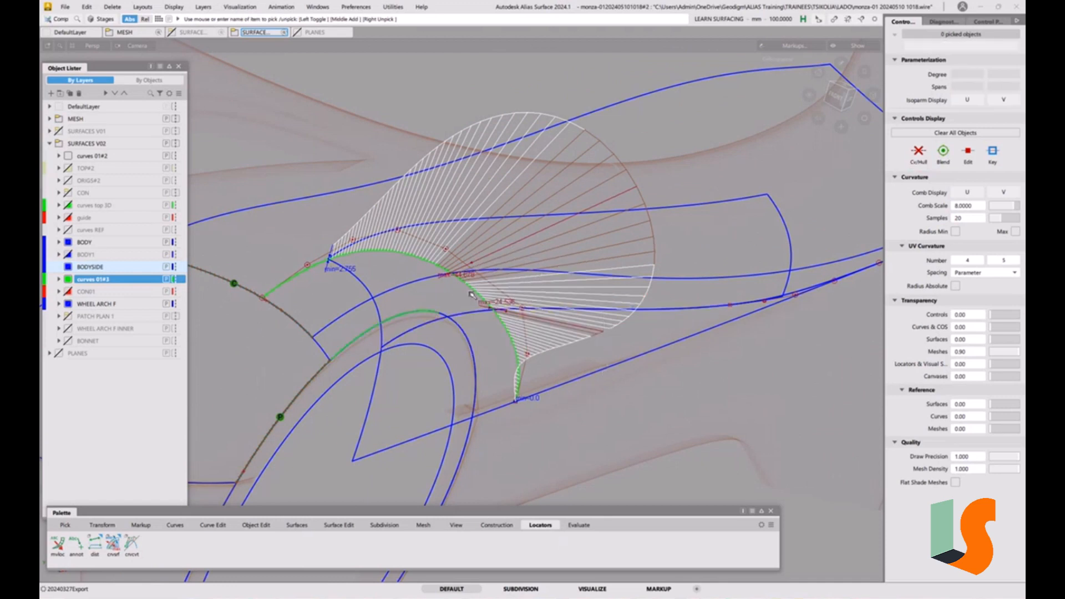
pyautogui.keyDown('ctrl'); pyautogui.keyDown('shift'); pyautogui.moveTo(487, 297); pyautogui.dragTo(530, 342, button='middle'); pyautogui.keyUp('shift'); pyautogui.keyUp('ctrl')
pyautogui.press('space')
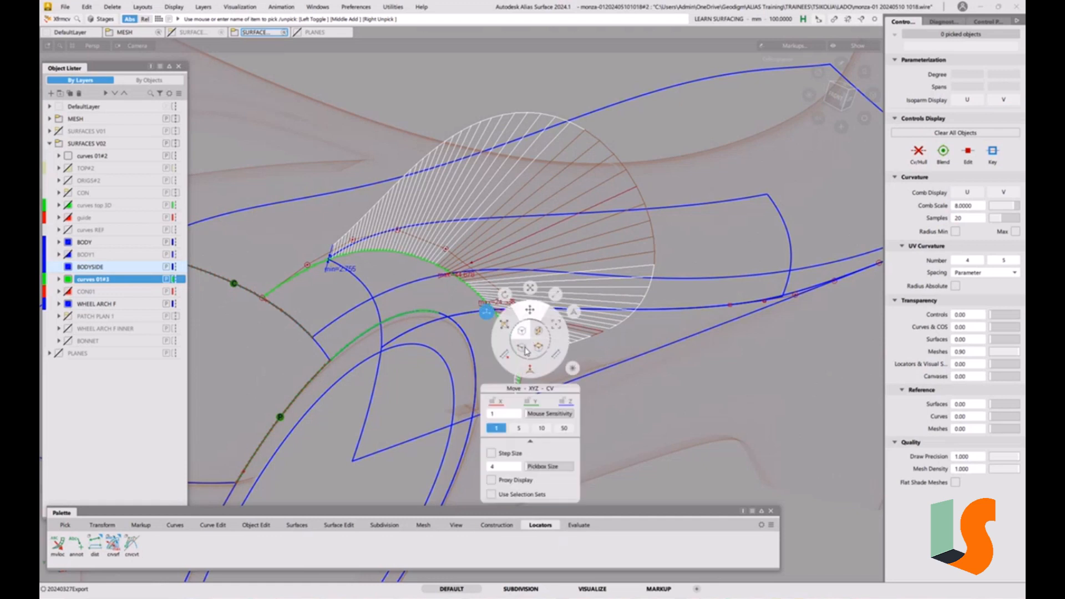
pyautogui.click(524, 309)
pyautogui.moveTo(623, 395); pyautogui.dragTo(644, 401, button='middle')
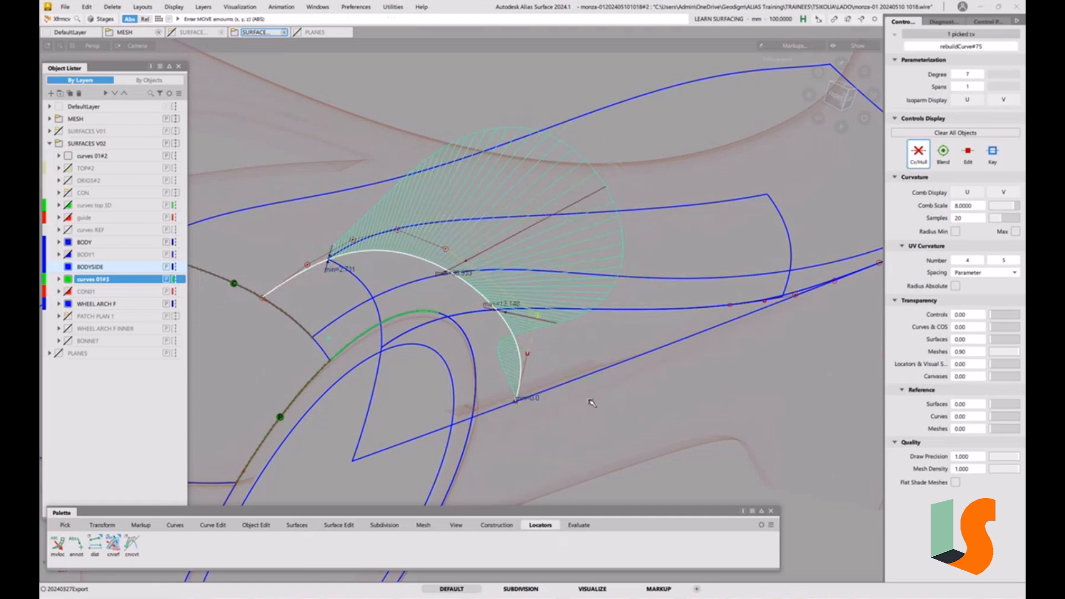
pyautogui.click(528, 354)
pyautogui.moveTo(621, 390); pyautogui.dragTo(609, 391, button='middle')
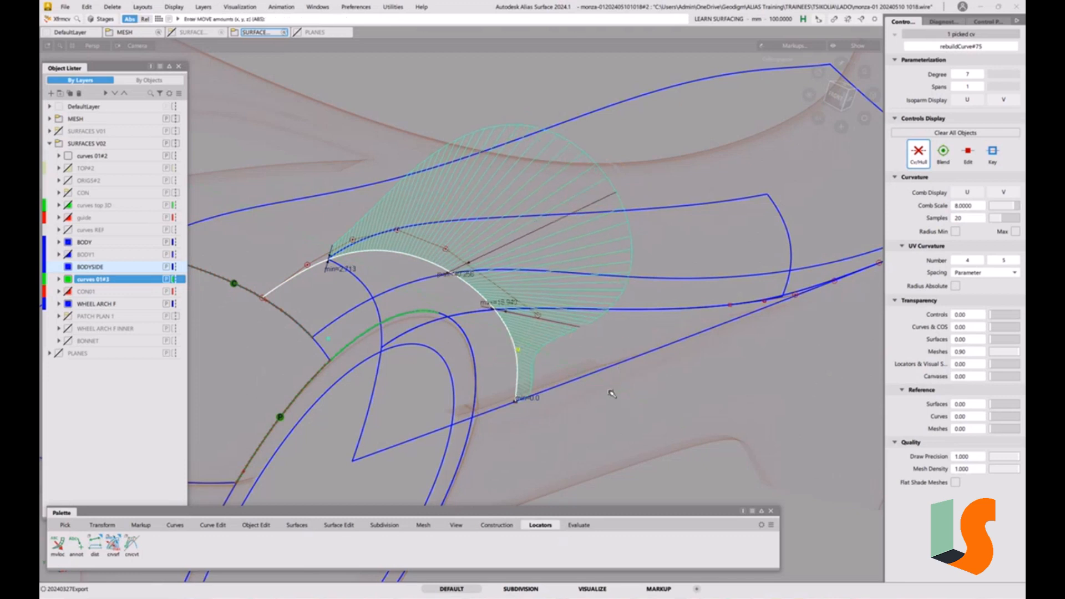
# Move the upper CVs of the offset arch curve to further reduce its deviation along the top of the arch
pyautogui.click(449, 251)
pyautogui.moveTo(449, 251); pyautogui.dragTo(546, 231, button='middle')
pyautogui.moveTo(552, 230); pyautogui.dragTo(578, 203)
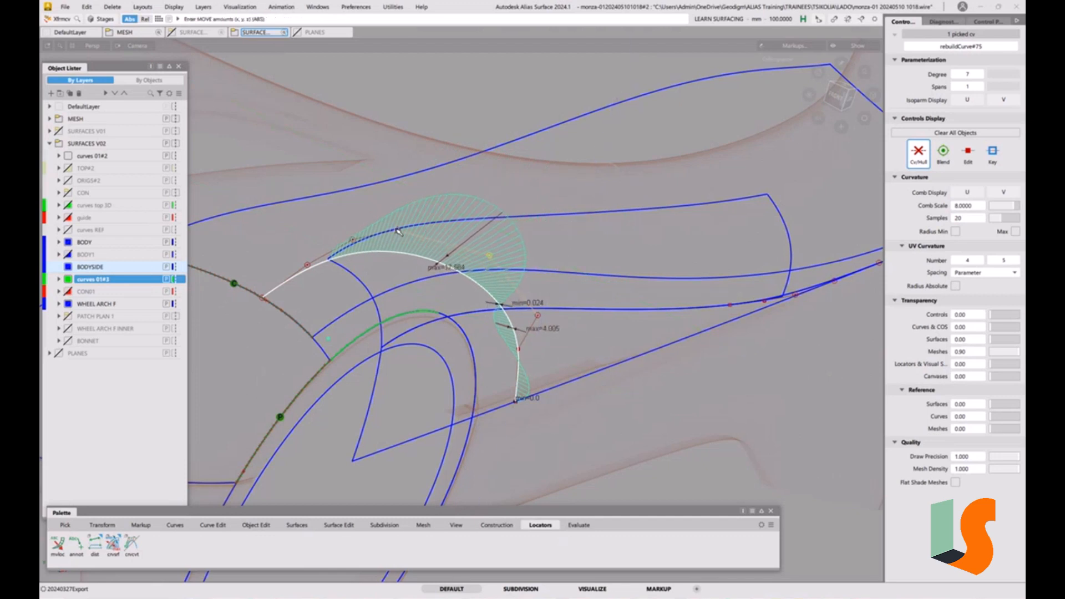
pyautogui.click(398, 229)
pyautogui.moveTo(484, 186); pyautogui.dragTo(544, 257)
pyautogui.click(539, 320)
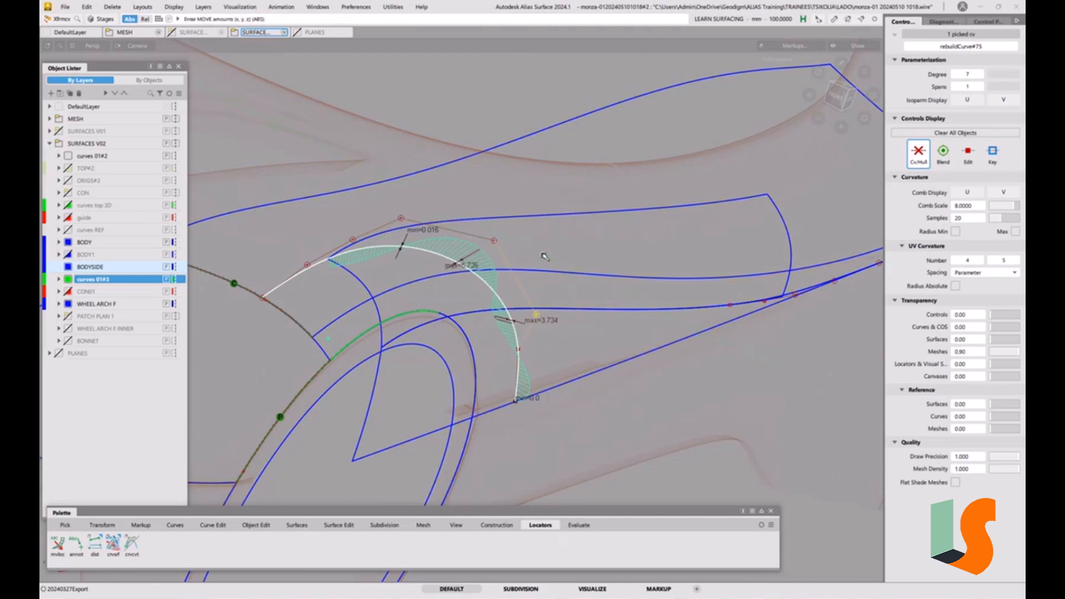
pyautogui.keyDown('ctrl'); pyautogui.keyDown('shift'); pyautogui.moveTo(547, 258); pyautogui.dragTo(574, 312, button='right'); pyautogui.keyUp('shift'); pyautogui.keyUp('ctrl')
pyautogui.moveTo(573, 314)
pyautogui.keyDown('ctrl'); pyautogui.keyDown('shift'); pyautogui.mouseDown()
pyautogui.moveTo(533, 265)
pyautogui.moveTo(549, 283)
pyautogui.moveTo(546, 261)
pyautogui.moveTo(555, 288)
pyautogui.mouseUp(); pyautogui.keyUp('shift'); pyautogui.keyUp('ctrl')
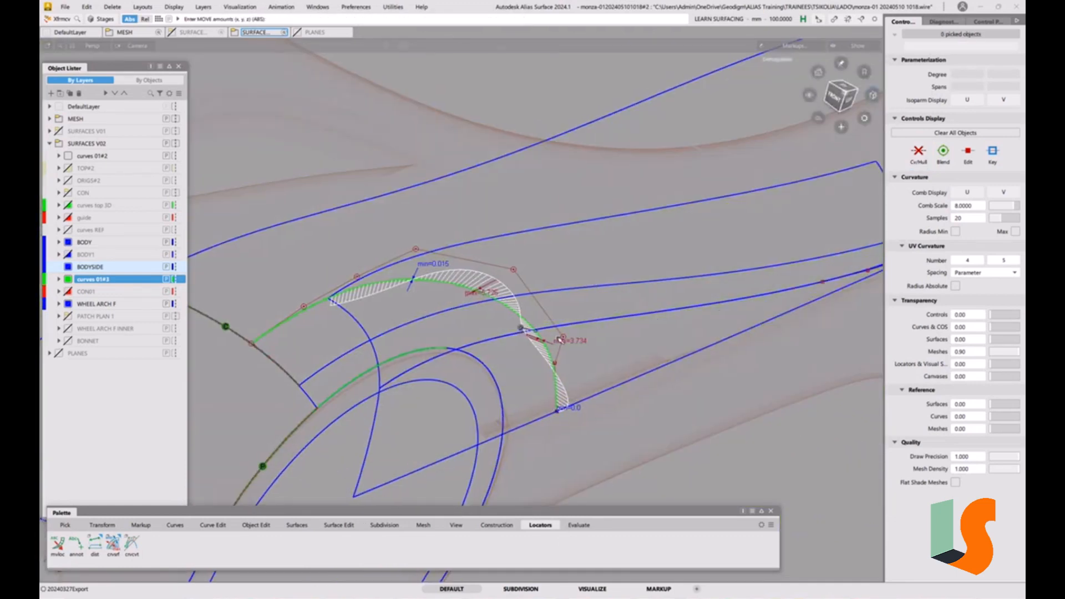
pyautogui.keyDown('alt'); pyautogui.keyDown('shift'); pyautogui.moveTo(560, 340); pyautogui.dragTo(482, 266); pyautogui.keyUp('shift'); pyautogui.keyUp('alt')
# Delete all locators, removing the deviation measurements from the scene
pyautogui.click(112, 6)
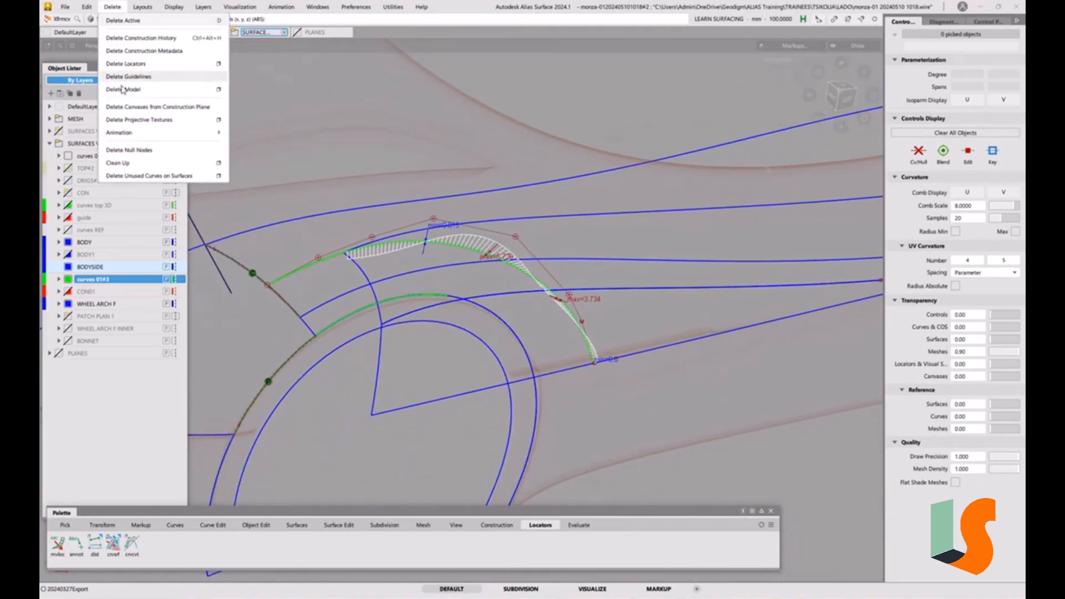
pyautogui.click(126, 64)
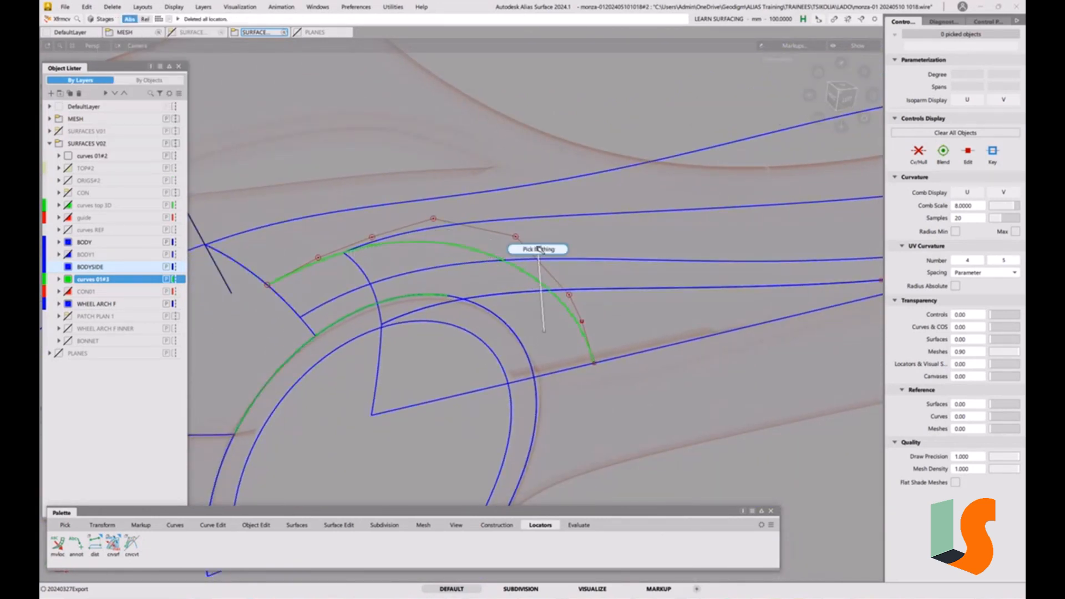
pyautogui.keyDown('ctrl'); pyautogui.keyDown('shift'); pyautogui.moveTo(544, 332); pyautogui.dragTo(540, 249); pyautogui.keyUp('shift'); pyautogui.keyUp('ctrl')
pyautogui.moveTo(538, 284)
pyautogui.keyDown('alt'); pyautogui.keyDown('shift'); pyautogui.mouseDown()
pyautogui.moveTo(575, 292)
pyautogui.moveTo(578, 321)
pyautogui.moveTo(504, 328)
pyautogui.mouseUp(); pyautogui.keyUp('shift'); pyautogui.keyUp('alt')
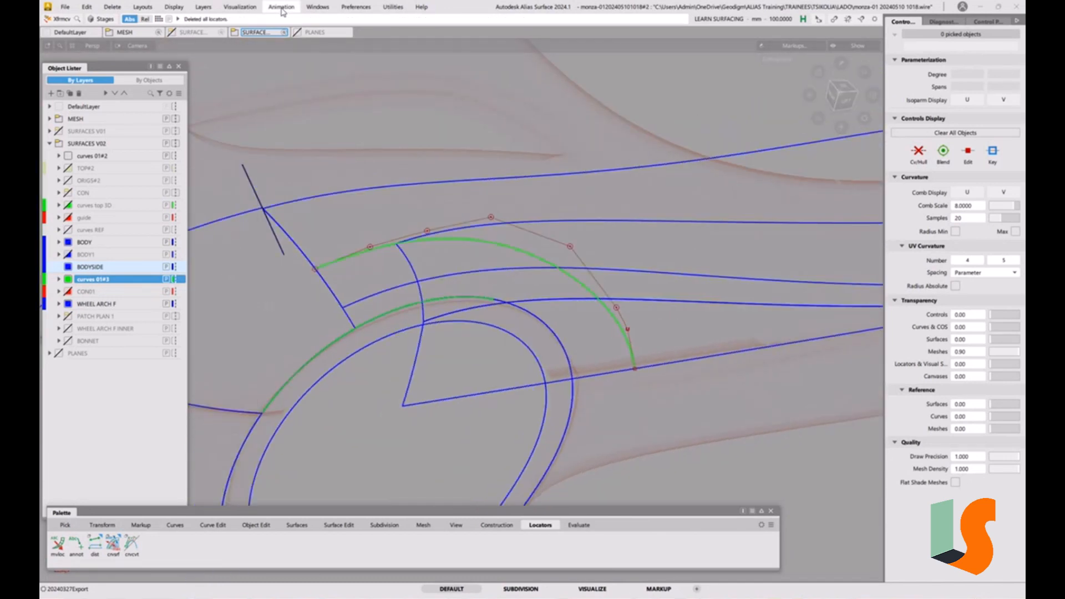
# Open the Construction Plane Editor and toggle the Markup#3 sketch to compare it with the arch curves
pyautogui.click(318, 6)
pyautogui.click(351, 113)
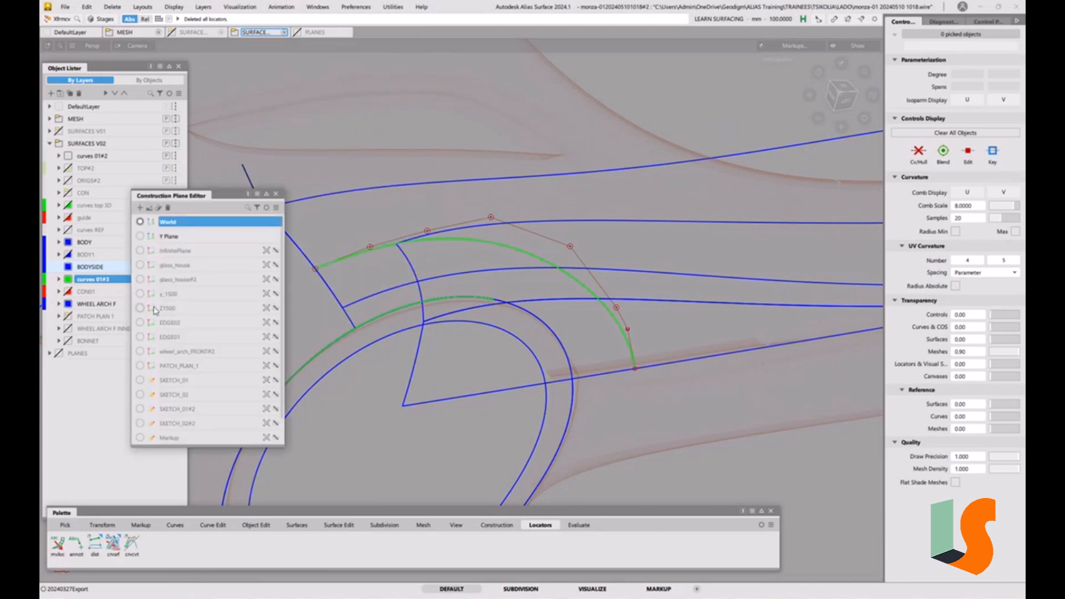
pyautogui.scroll(-2, 264, 298)
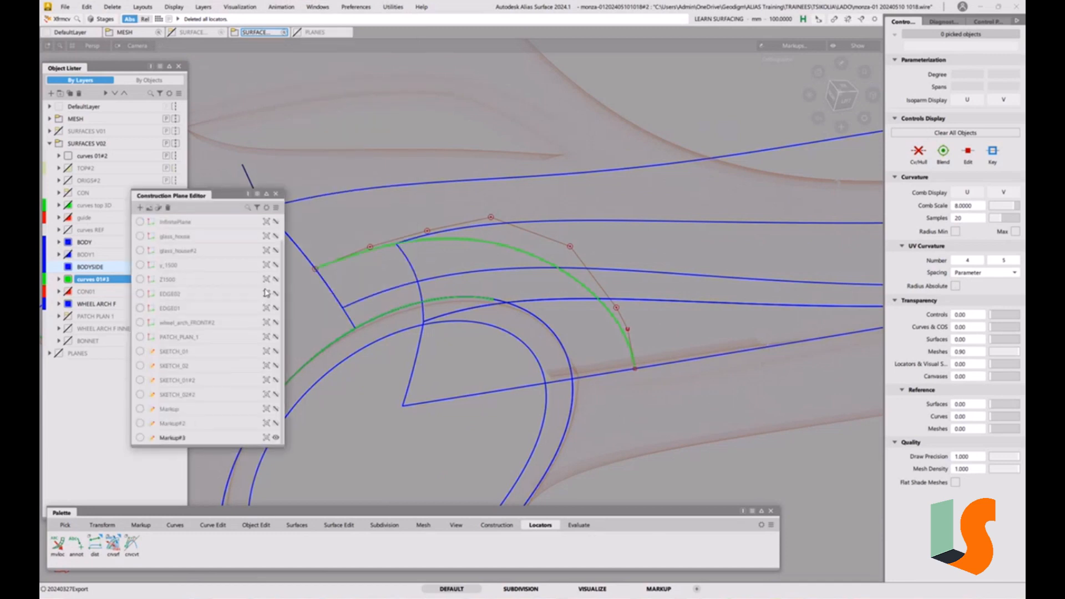
pyautogui.click(267, 439)
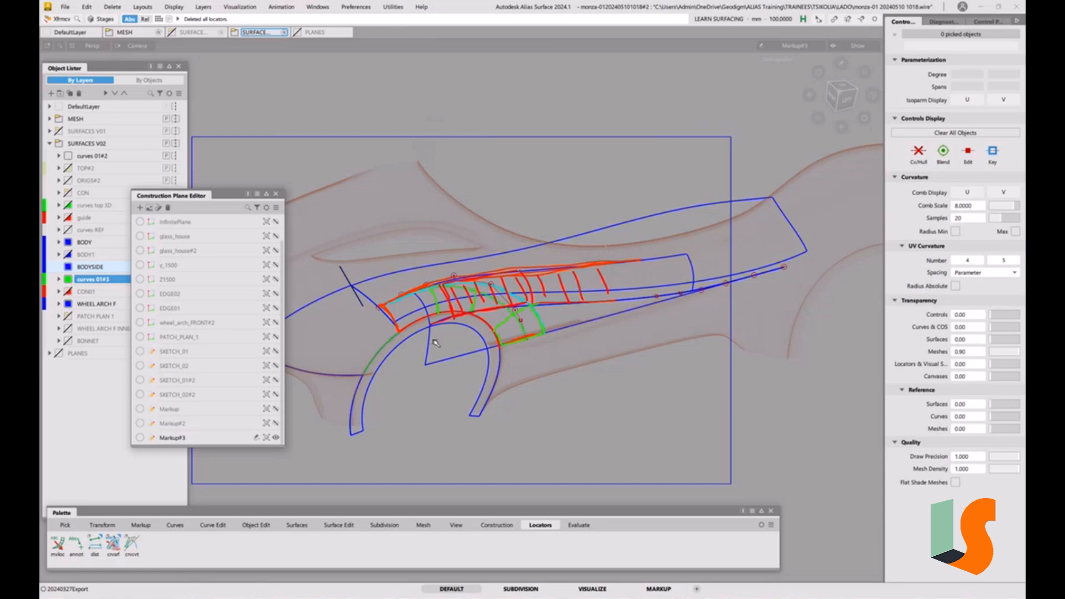
pyautogui.scroll(5, 439, 343)
pyautogui.click(276, 194)
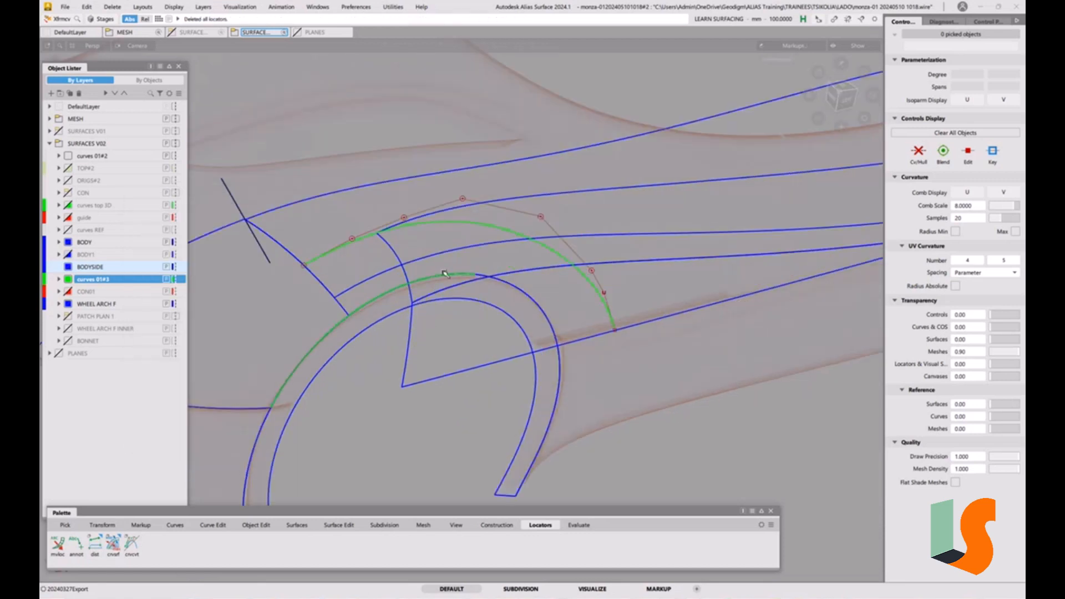
# Switch to the side view and nudge the offset arch curve's CVs to refine its shape
pyautogui.keyDown('alt'); pyautogui.keyDown('shift'); pyautogui.moveTo(468, 259); pyautogui.dragTo(350, 268, button='middle'); pyautogui.keyUp('shift'); pyautogui.keyUp('alt')
pyautogui.moveTo(470, 284)
pyautogui.keyDown('alt'); pyautogui.keyDown('shift'); pyautogui.mouseDown()
pyautogui.moveTo(452, 275)
pyautogui.moveTo(411, 284)
pyautogui.moveTo(462, 273)
pyautogui.mouseUp(); pyautogui.keyUp('shift'); pyautogui.keyUp('alt')
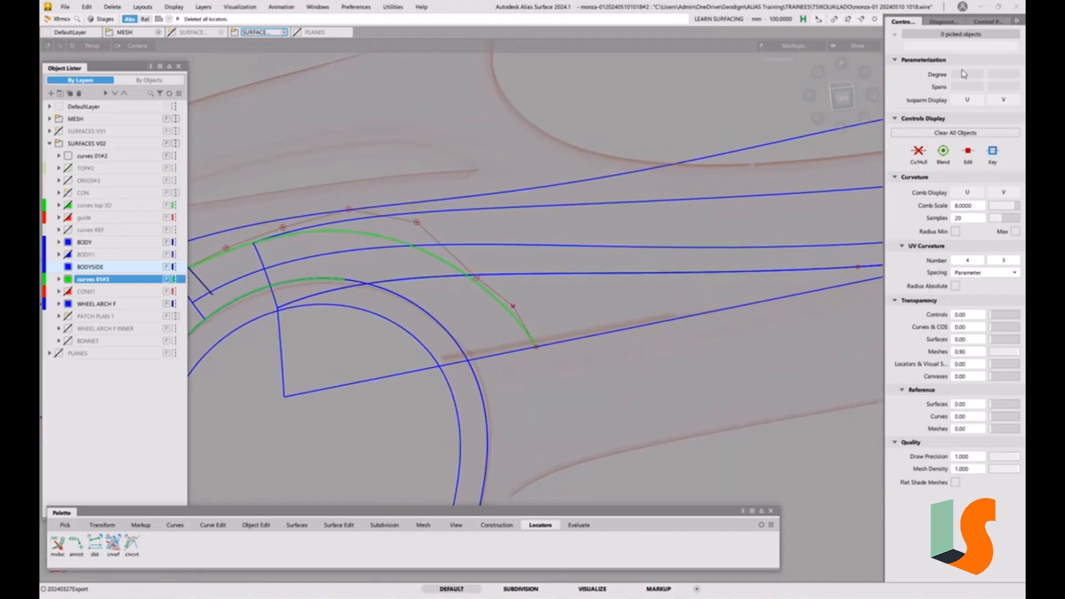
pyautogui.click(843, 98)
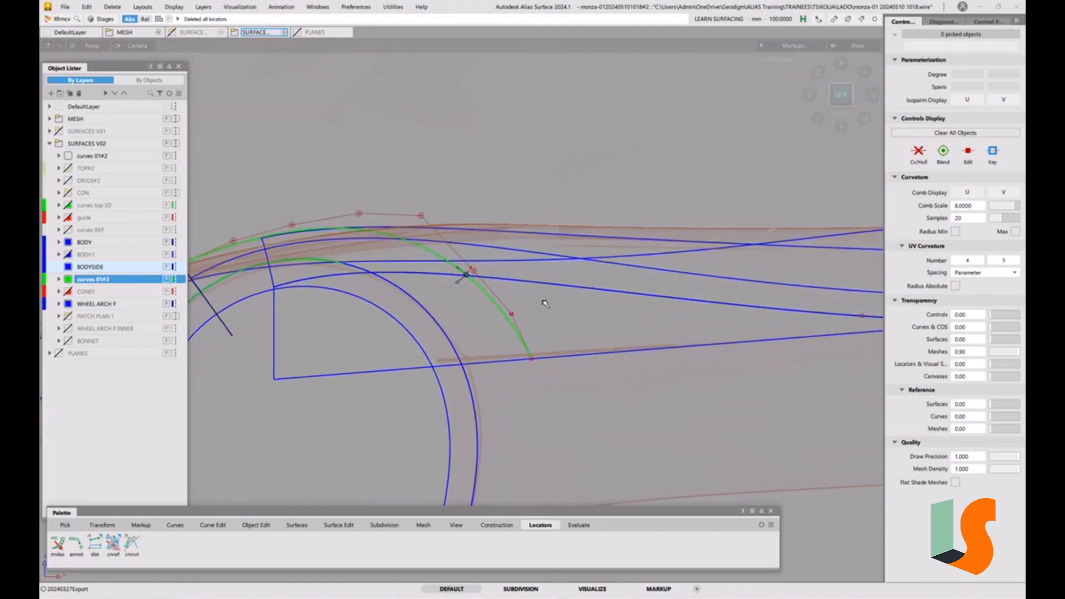
pyautogui.keyDown('alt'); pyautogui.keyDown('shift'); pyautogui.moveTo(547, 303); pyautogui.dragTo(602, 300, button='middle'); pyautogui.keyUp('shift'); pyautogui.keyUp('alt')
pyautogui.click(520, 269)
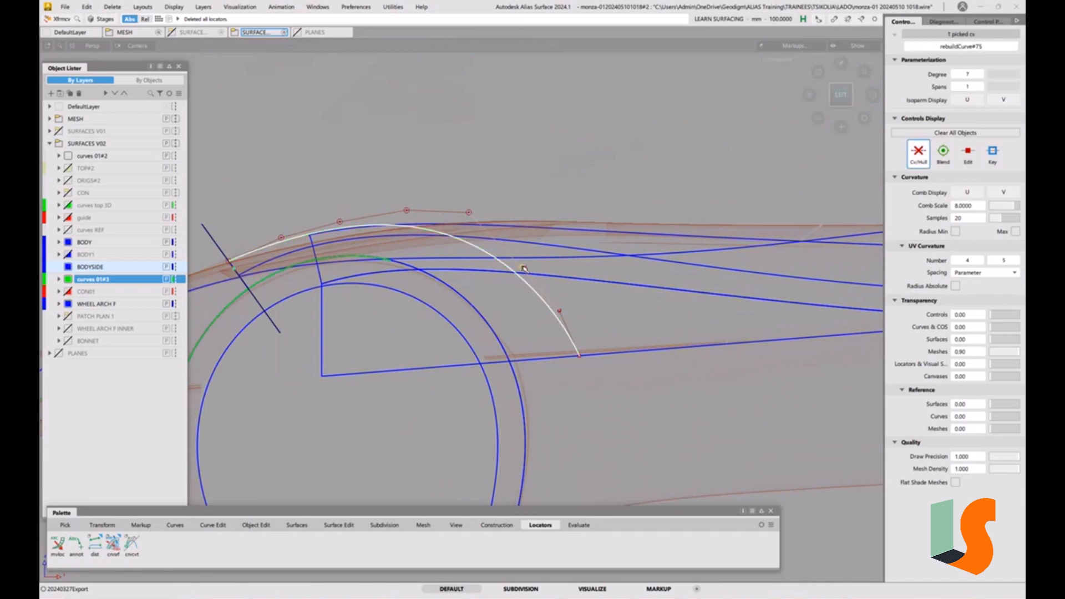
pyautogui.moveTo(505, 298); pyautogui.dragTo(511, 299, button='middle')
pyautogui.moveTo(506, 315); pyautogui.dragTo(592, 298, button='right')
pyautogui.click(561, 311)
pyautogui.click(527, 266)
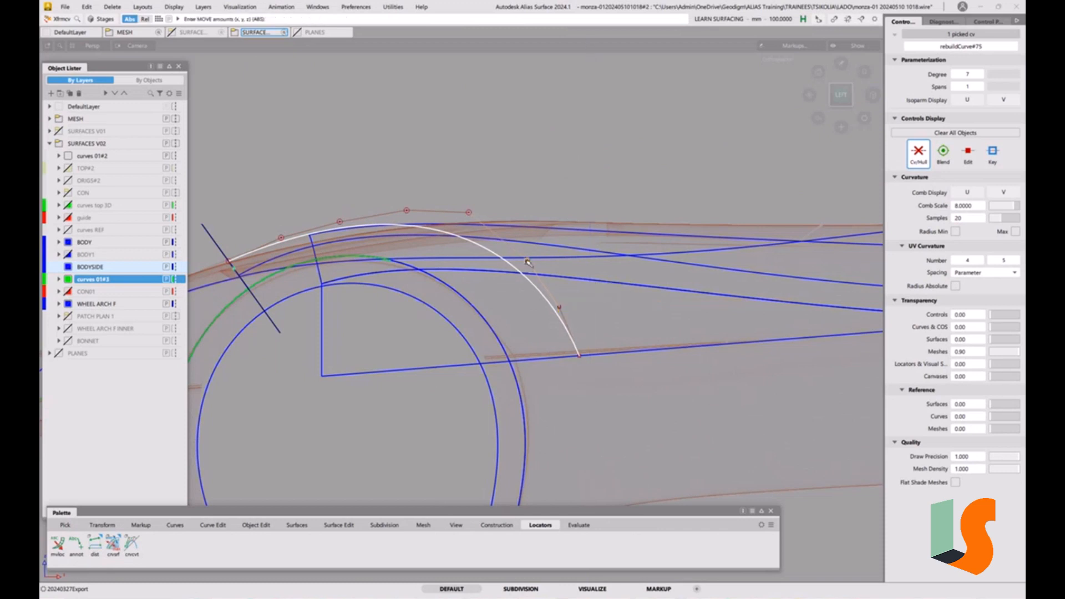
pyautogui.moveTo(515, 318); pyautogui.dragTo(515, 312, button='right')
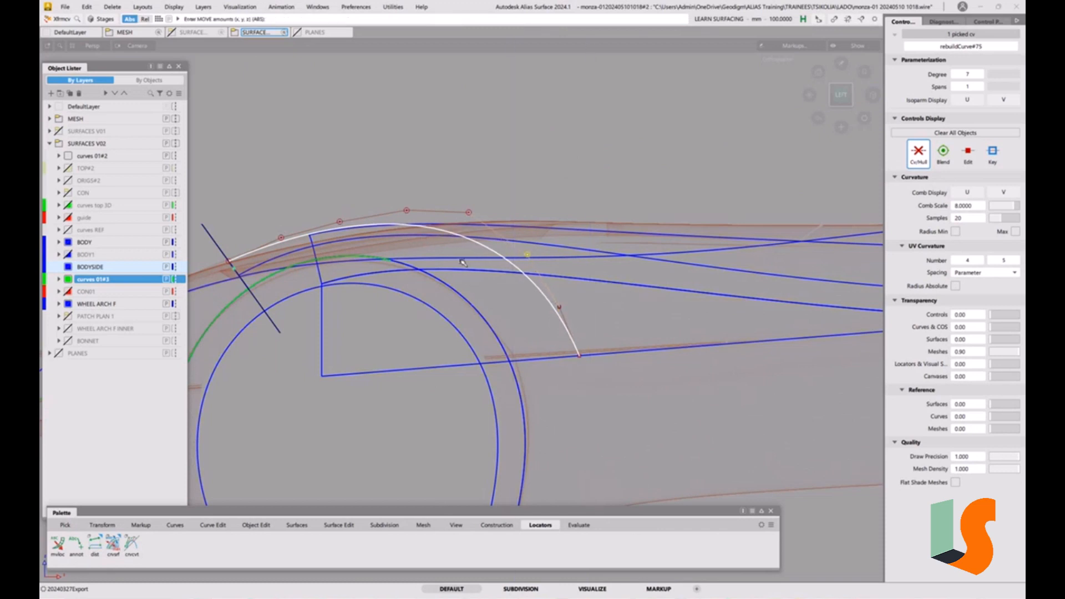
pyautogui.hotkey('ctrl', '5')
pyautogui.hotkey('ctrl', '5')
pyautogui.click(508, 300)
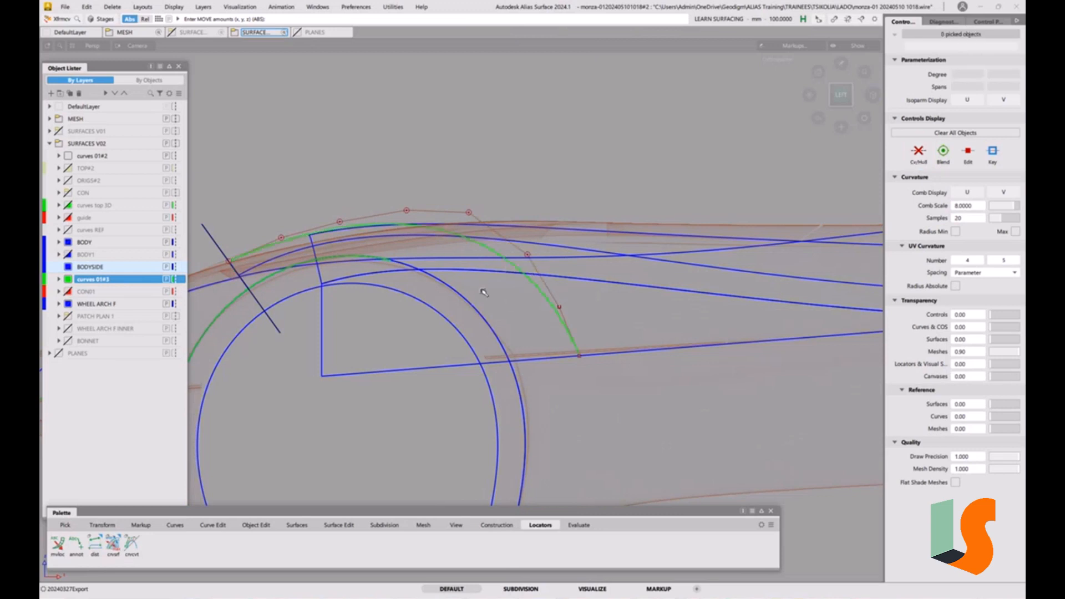
# Orbit around the offset arch curve to inspect its shape against the wheel arch
pyautogui.moveTo(533, 289)
pyautogui.keyDown('alt'); pyautogui.keyDown('shift'); pyautogui.mouseDown(button='right')
pyautogui.moveTo(516, 265)
pyautogui.moveTo(536, 276)
pyautogui.mouseUp(button='right'); pyautogui.keyUp('shift'); pyautogui.keyUp('alt')
pyautogui.keyDown('alt'); pyautogui.keyDown('shift'); pyautogui.moveTo(537, 275); pyautogui.dragTo(543, 298, button='middle'); pyautogui.keyUp('shift'); pyautogui.keyUp('alt')
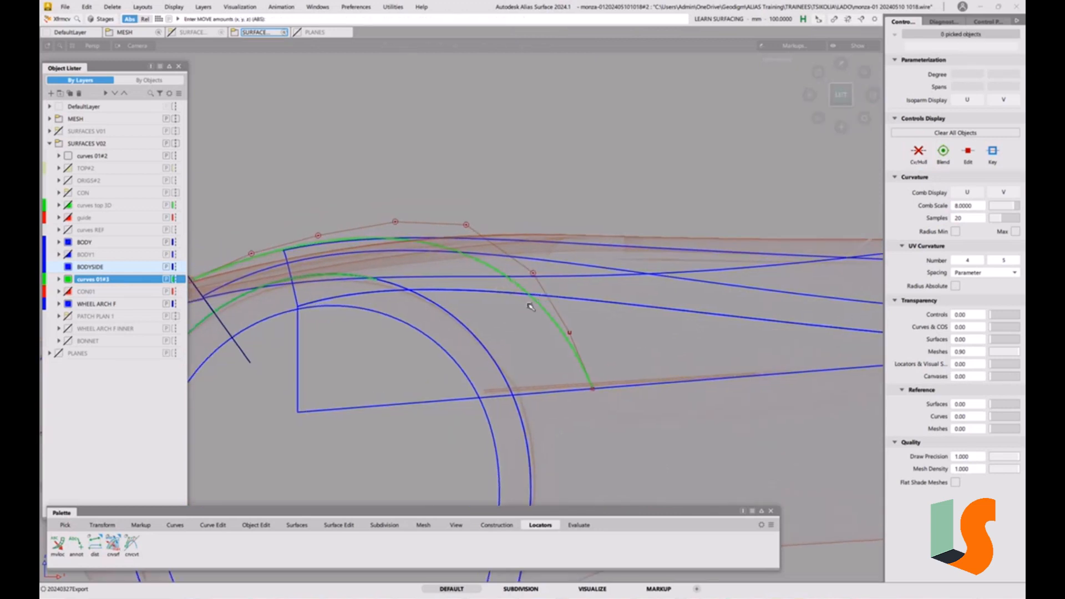
pyautogui.keyDown('alt'); pyautogui.keyDown('shift'); pyautogui.moveTo(570, 282); pyautogui.dragTo(638, 314, button='right'); pyautogui.keyUp('shift'); pyautogui.keyUp('alt')
pyautogui.keyDown('alt'); pyautogui.keyDown('shift'); pyautogui.moveTo(638, 314); pyautogui.dragTo(511, 327, button='middle'); pyautogui.keyUp('shift'); pyautogui.keyUp('alt')
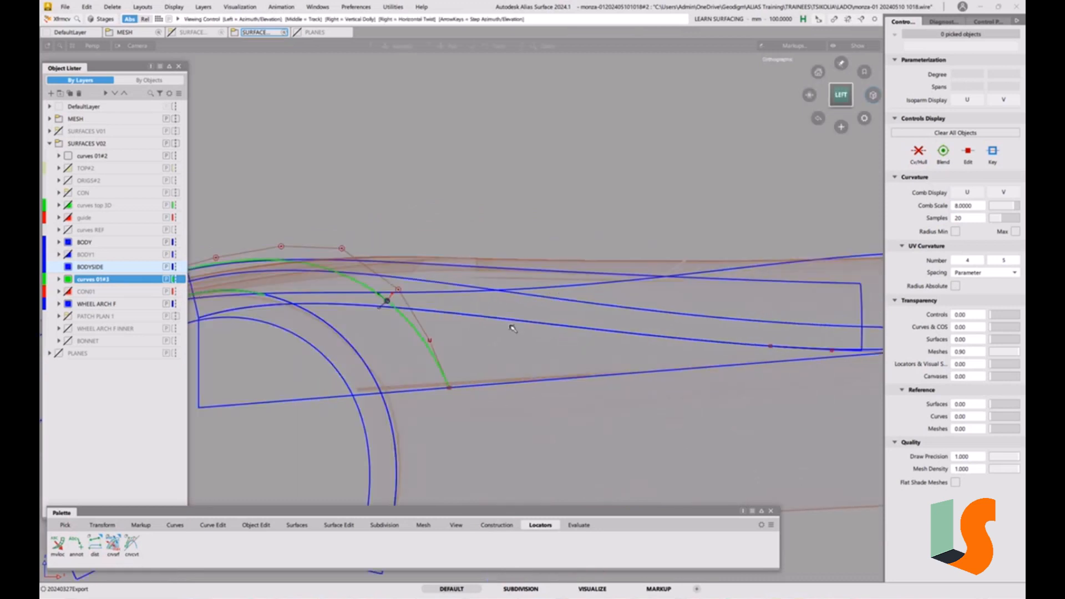
pyautogui.keyDown('alt'); pyautogui.keyDown('shift'); pyautogui.moveTo(574, 314); pyautogui.dragTo(593, 337, button='right'); pyautogui.keyUp('shift'); pyautogui.keyUp('alt')
pyautogui.keyDown('alt'); pyautogui.keyDown('shift'); pyautogui.moveTo(592, 337); pyautogui.dragTo(517, 335, button='middle'); pyautogui.keyUp('shift'); pyautogui.keyUp('alt')
pyautogui.keyDown('alt'); pyautogui.keyDown('shift'); pyautogui.moveTo(388, 327); pyautogui.dragTo(441, 339, button='middle'); pyautogui.keyUp('shift'); pyautogui.keyUp('alt')
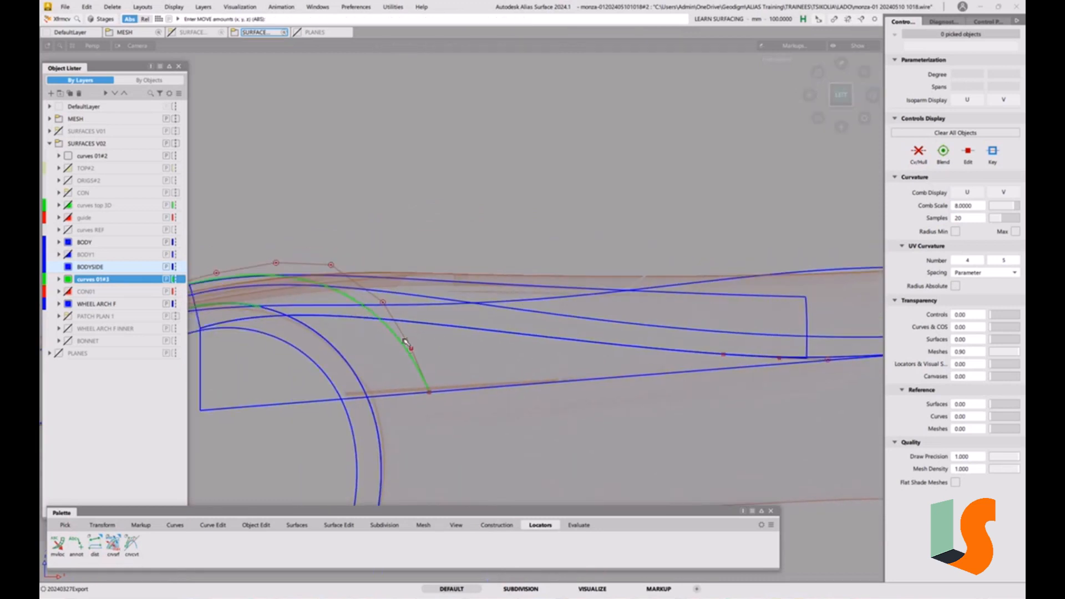
pyautogui.keyDown('alt'); pyautogui.keyDown('shift'); pyautogui.moveTo(407, 342); pyautogui.dragTo(374, 311, button='right'); pyautogui.keyUp('shift'); pyautogui.keyUp('alt')
pyautogui.keyDown('alt'); pyautogui.keyDown('shift'); pyautogui.moveTo(374, 311); pyautogui.dragTo(471, 307, button='middle'); pyautogui.keyUp('shift'); pyautogui.keyUp('alt')
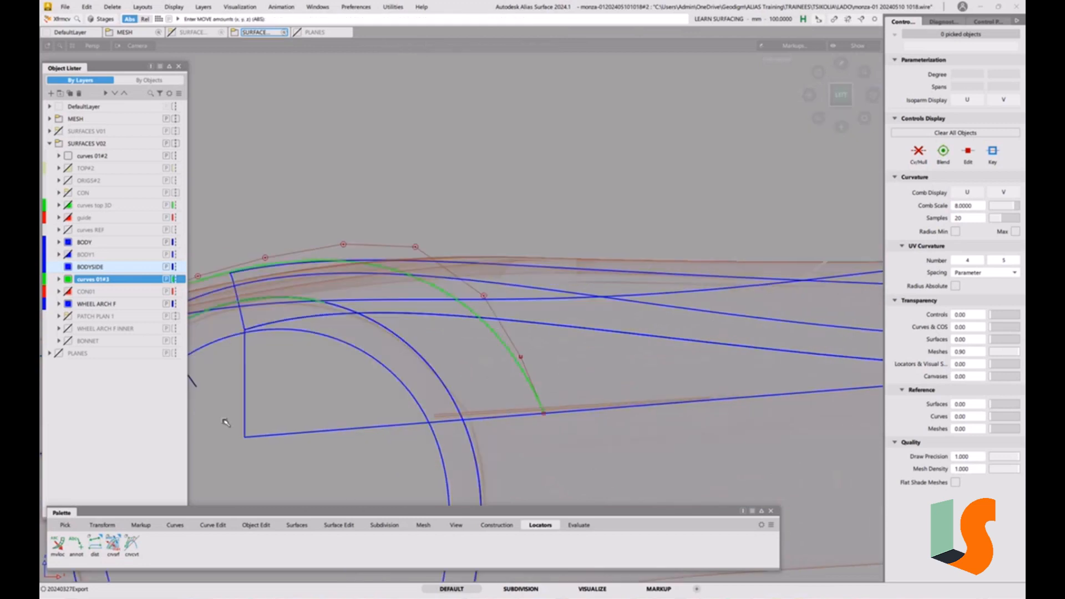
# Draw a straight CV curve from the inner wheel arch circle to the green offset arch curve
pyautogui.click(168, 526)
pyautogui.click(58, 545)
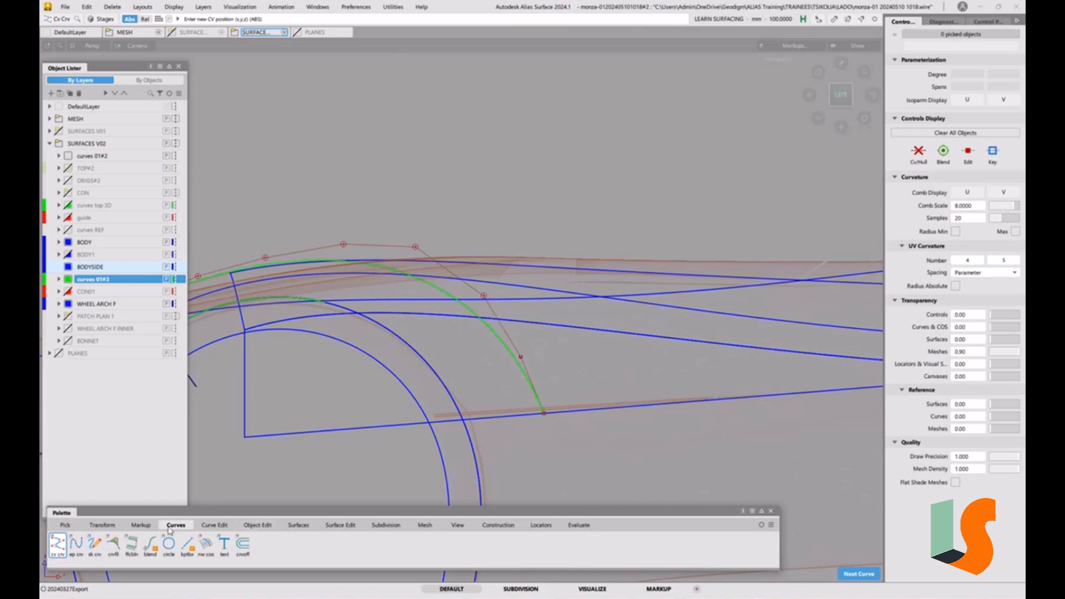
pyautogui.moveTo(503, 343); pyautogui.dragTo(479, 317)
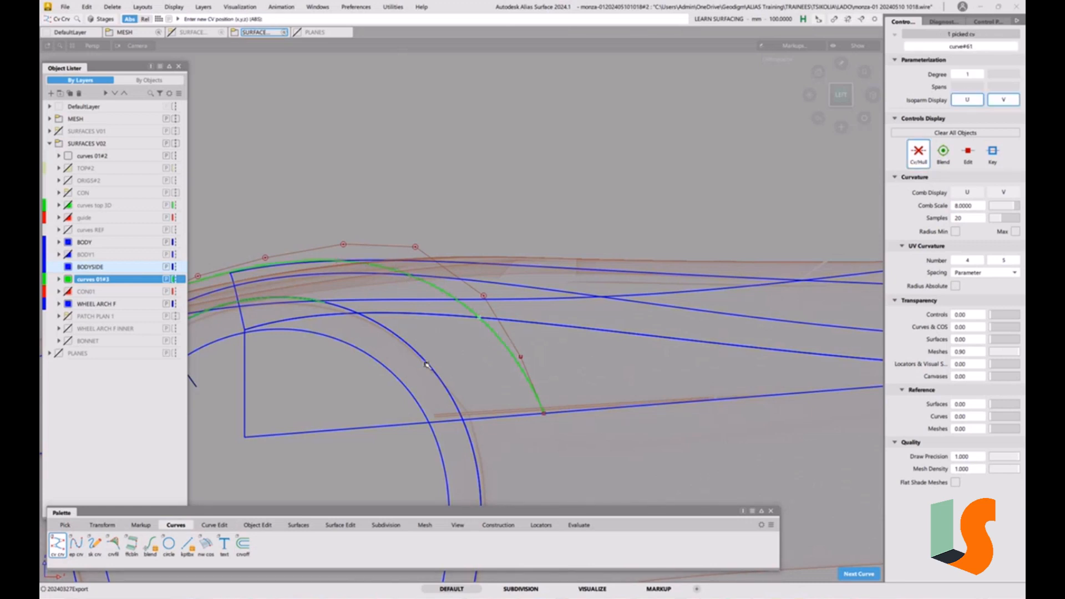
pyautogui.click(427, 366)
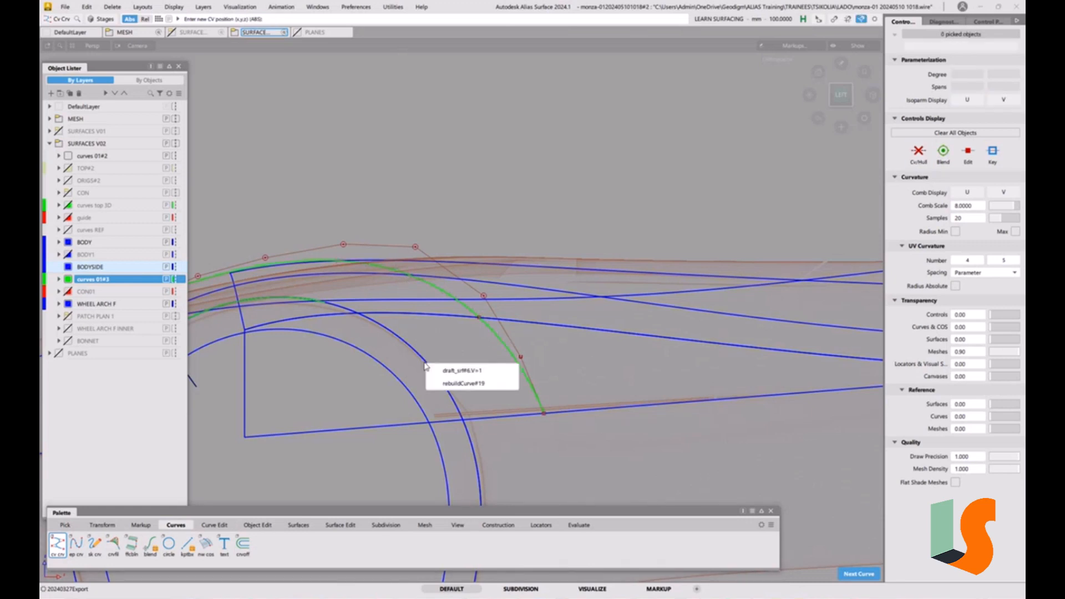
pyautogui.click(505, 371)
pyautogui.moveTo(505, 371); pyautogui.dragTo(426, 325)
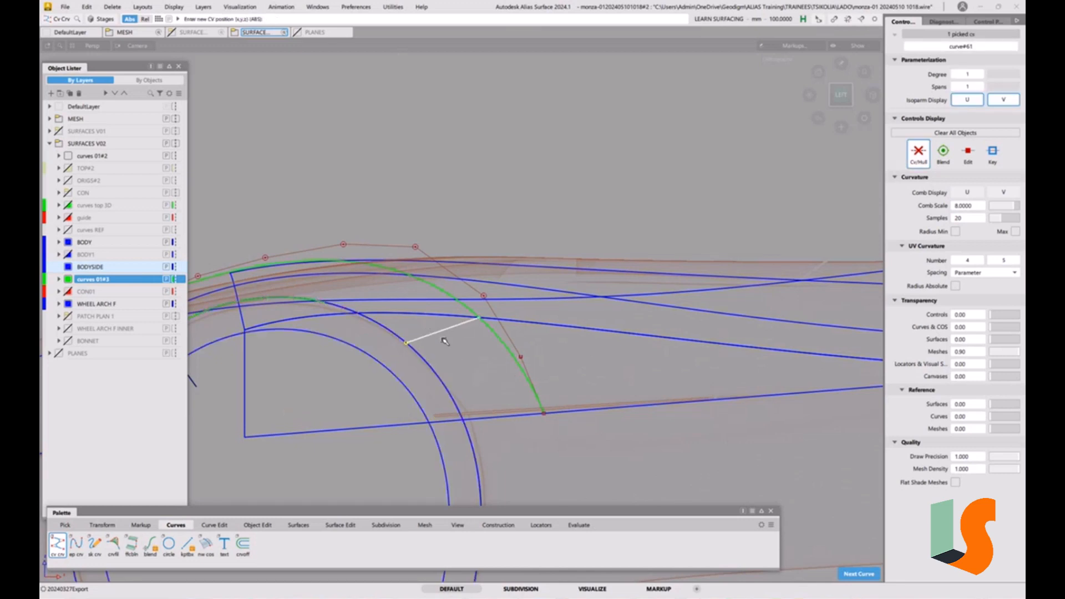
# Raise the new connecting curve's degree to 2 in the Parameterization Editor
pyautogui.hotkey('ctrl', 'shift', 'd')
pyautogui.click(549, 361)
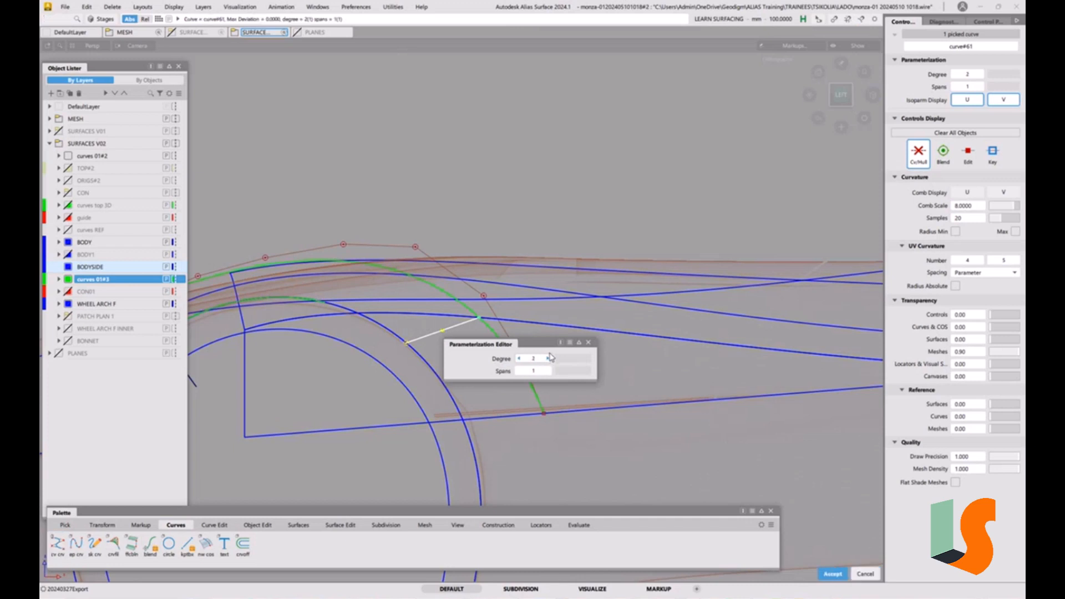
pyautogui.keyDown('ctrl'); pyautogui.keyDown('shift'); pyautogui.moveTo(522, 343); pyautogui.dragTo(445, 312); pyautogui.keyUp('shift'); pyautogui.keyUp('ctrl')
pyautogui.scroll(3, 458, 339)
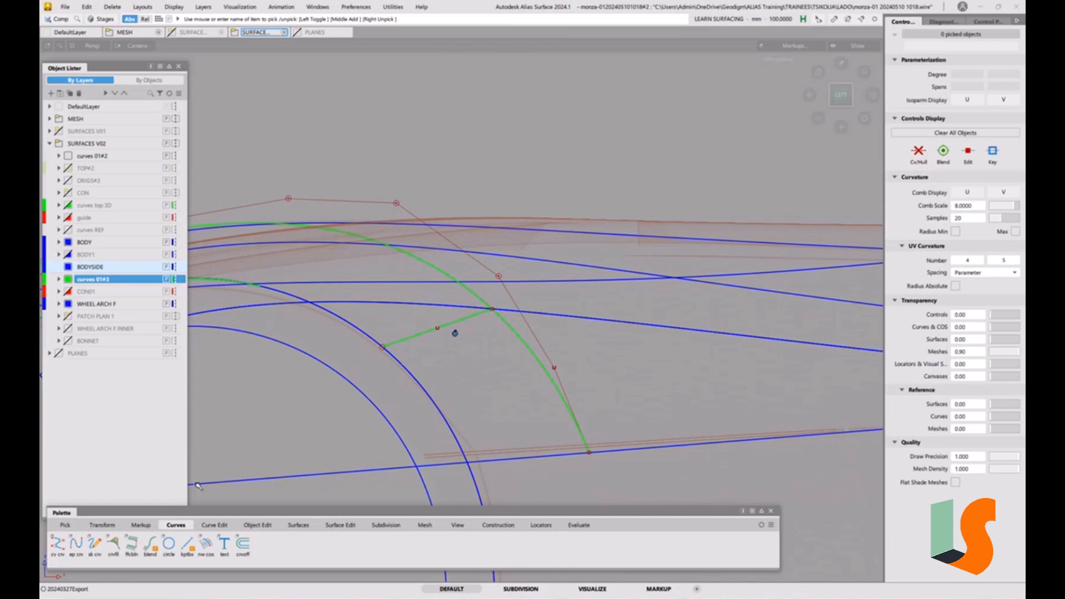
# Align the new connecting curve to the offset arch curve with G1 continuity, adjusting its tangent scale slightly
pyautogui.click(256, 525)
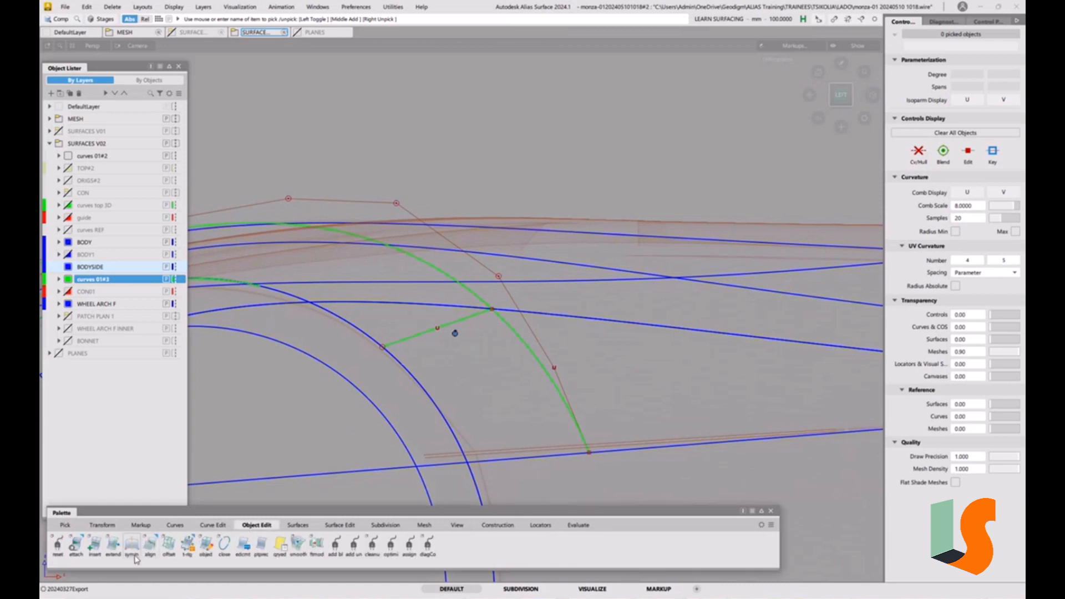
pyautogui.doubleClick(149, 545)
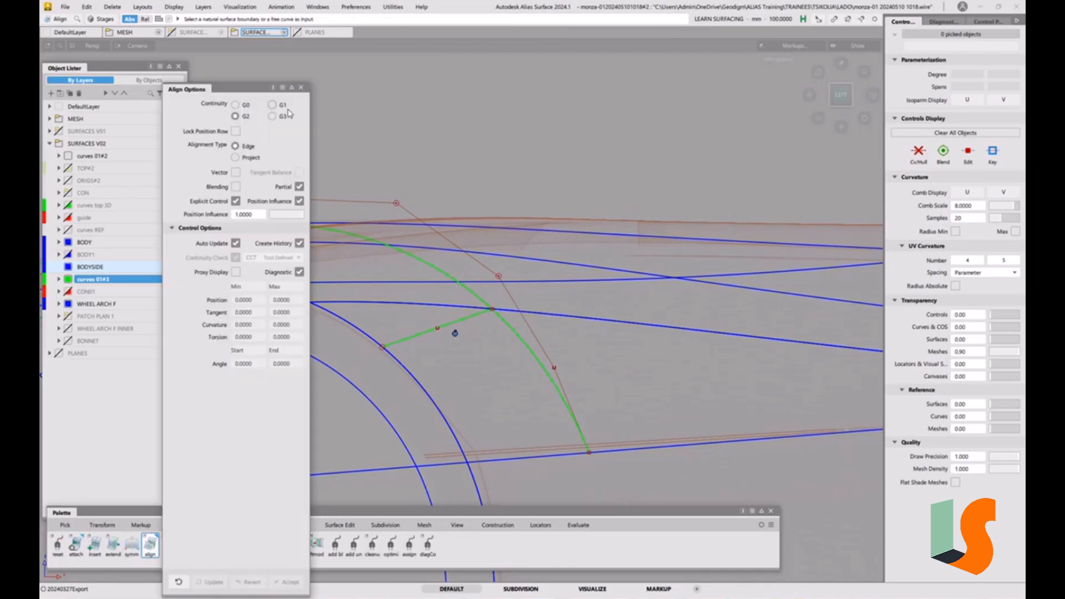
pyautogui.click(284, 106)
pyautogui.click(458, 321)
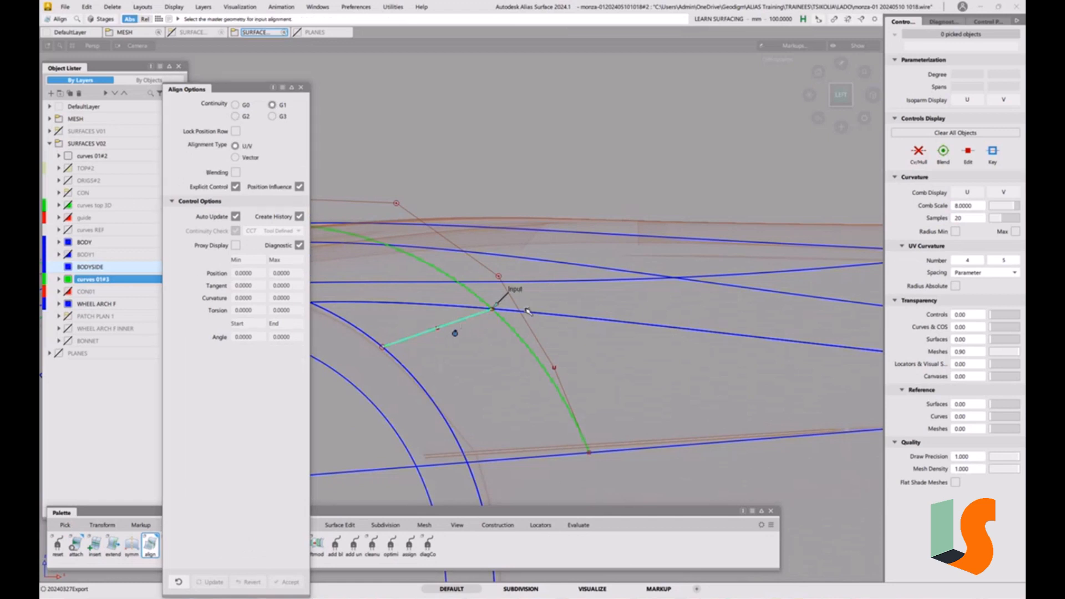
pyautogui.click(519, 311)
pyautogui.click(528, 319)
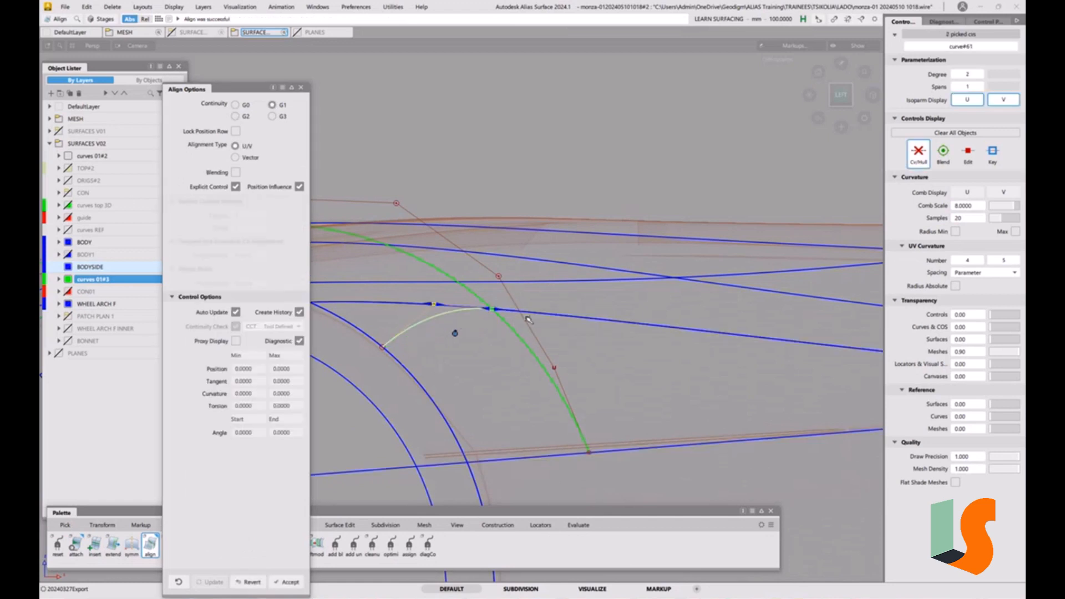
pyautogui.moveTo(435, 304); pyautogui.dragTo(428, 304)
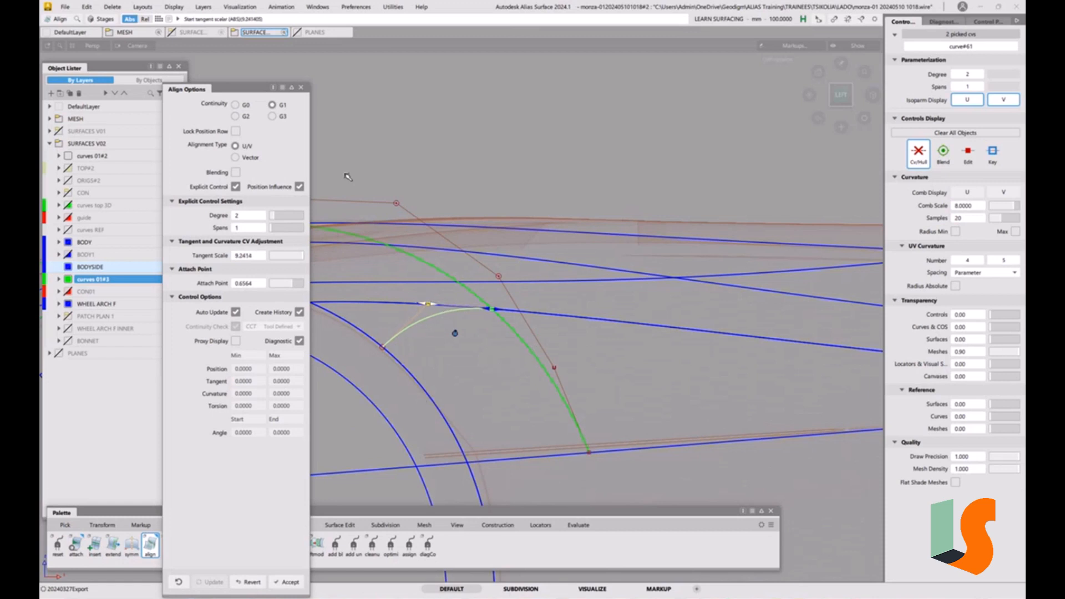
pyautogui.click(303, 88)
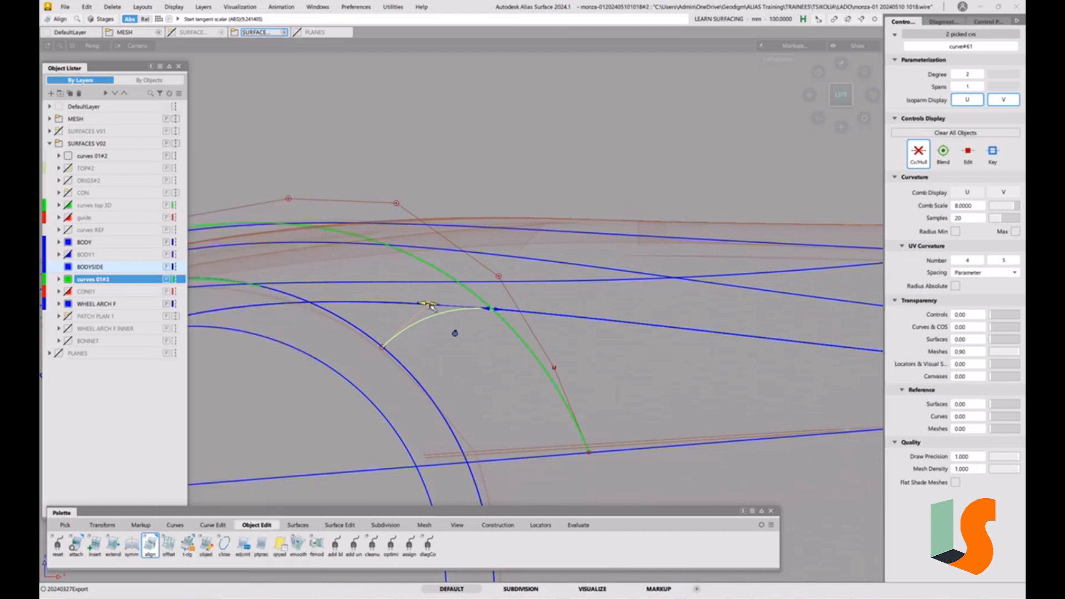
pyautogui.keyDown('ctrl'); pyautogui.keyDown('shift'); pyautogui.moveTo(445, 383); pyautogui.dragTo(439, 346); pyautogui.keyUp('shift'); pyautogui.keyUp('ctrl')
pyautogui.keyDown('alt'); pyautogui.keyDown('shift'); pyautogui.moveTo(438, 347); pyautogui.dragTo(429, 380, button='right'); pyautogui.keyUp('shift'); pyautogui.keyUp('alt')
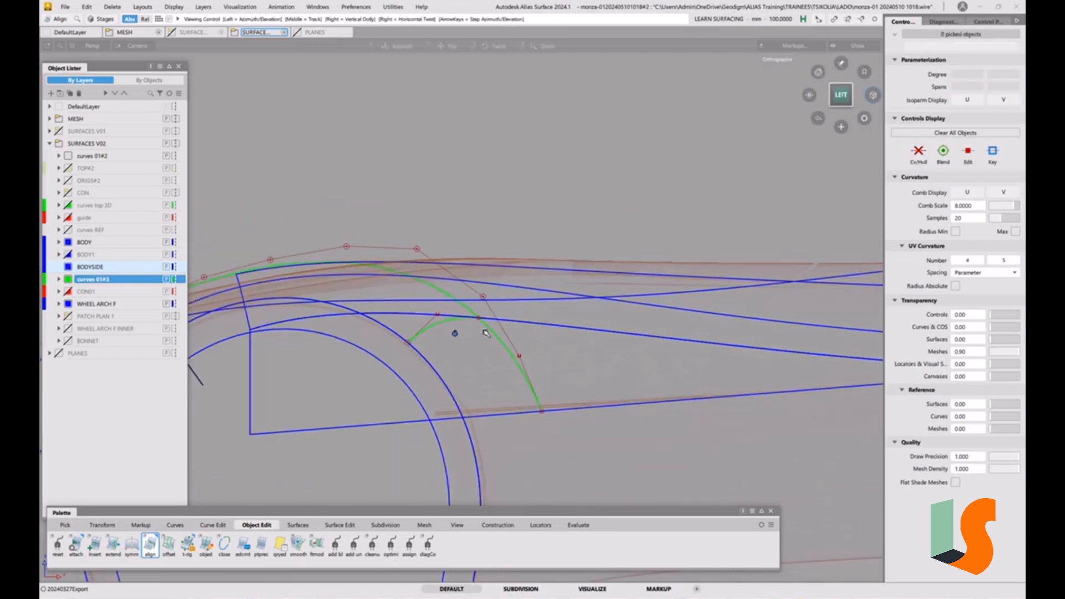
pyautogui.keyDown('alt'); pyautogui.keyDown('shift'); pyautogui.moveTo(476, 348); pyautogui.dragTo(544, 336); pyautogui.keyUp('shift'); pyautogui.keyUp('alt')
pyautogui.keyDown('alt'); pyautogui.keyDown('shift'); pyautogui.moveTo(564, 373); pyautogui.dragTo(608, 378, button='middle'); pyautogui.keyUp('shift'); pyautogui.keyUp('alt')
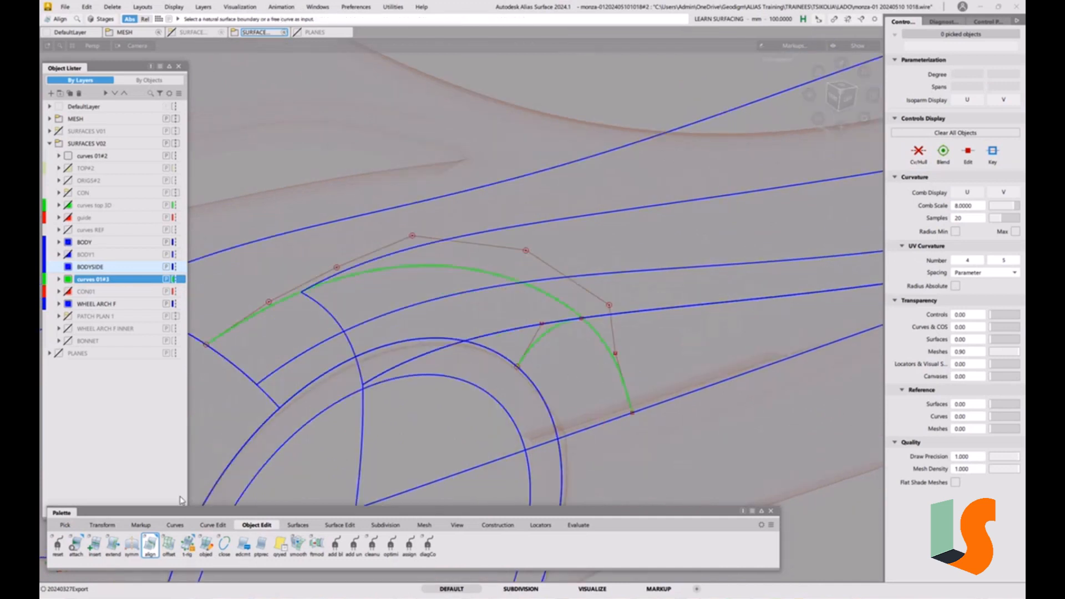
pyautogui.click(298, 525)
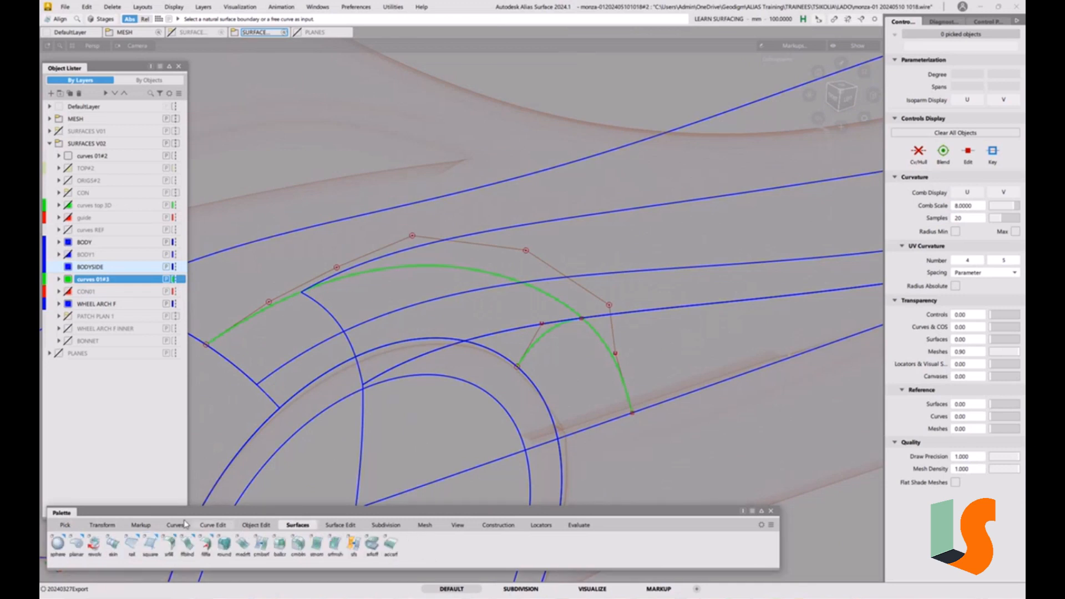
pyautogui.doubleClick(150, 544)
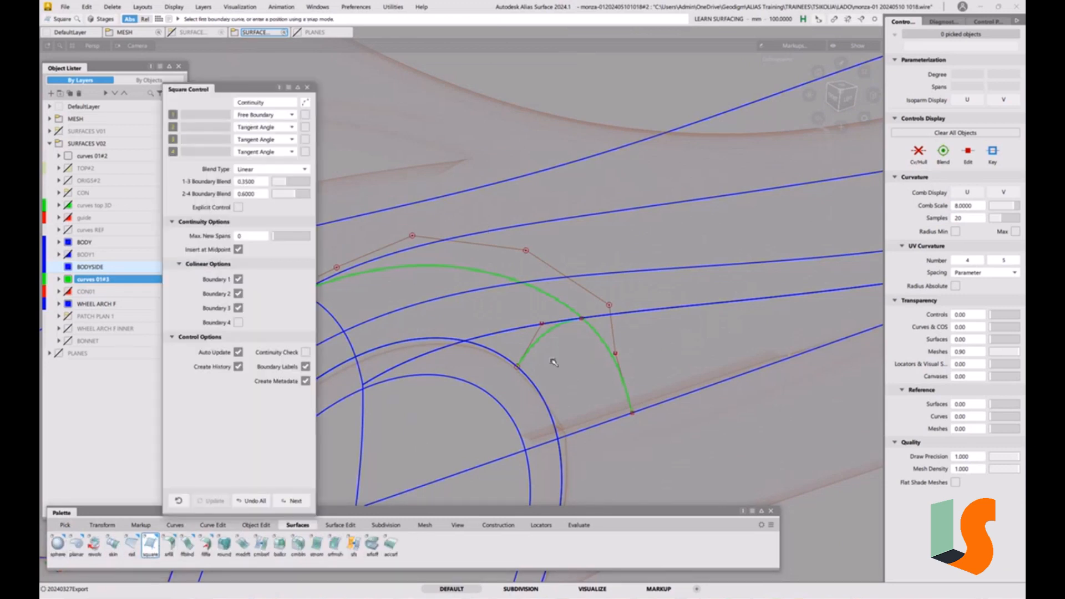
pyautogui.click(540, 338)
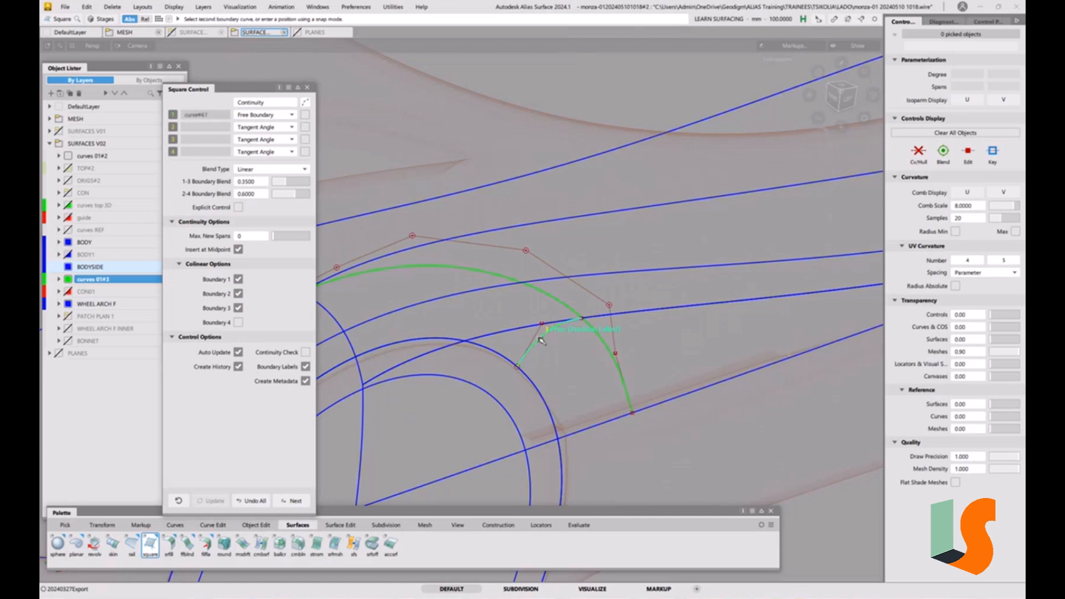
pyautogui.click(542, 402)
pyautogui.click(587, 416)
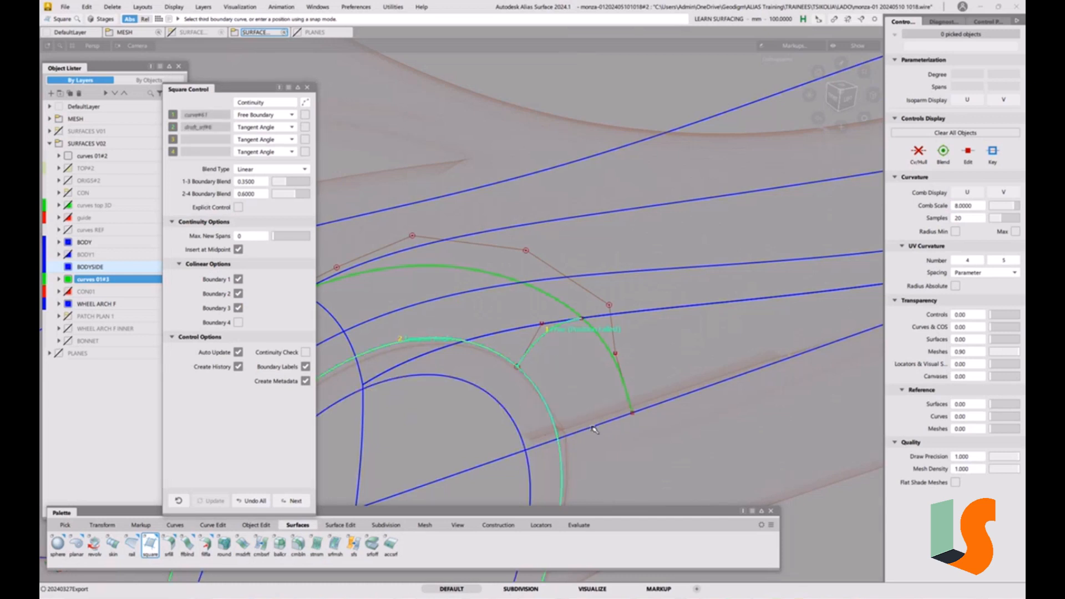
pyautogui.click(593, 428)
pyautogui.keyDown('ctrl'); pyautogui.keyDown('shift'); pyautogui.moveTo(580, 389); pyautogui.dragTo(581, 351); pyautogui.keyUp('shift'); pyautogui.keyUp('ctrl')
pyautogui.click(534, 346)
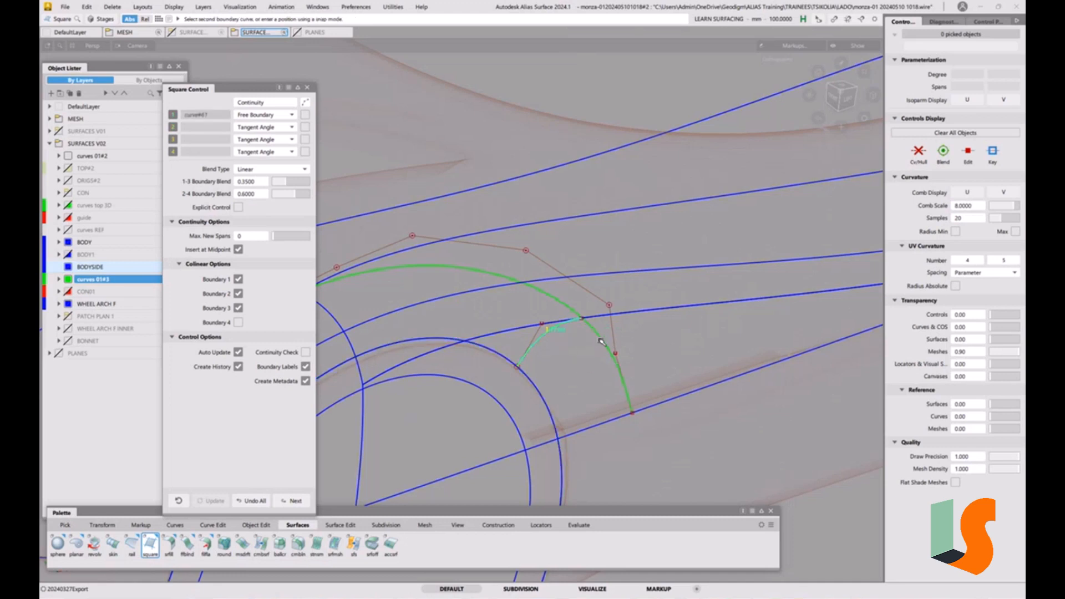
pyautogui.keyDown('ctrl'); pyautogui.keyDown('shift'); pyautogui.moveTo(604, 368); pyautogui.dragTo(598, 318); pyautogui.keyUp('shift'); pyautogui.keyUp('ctrl')
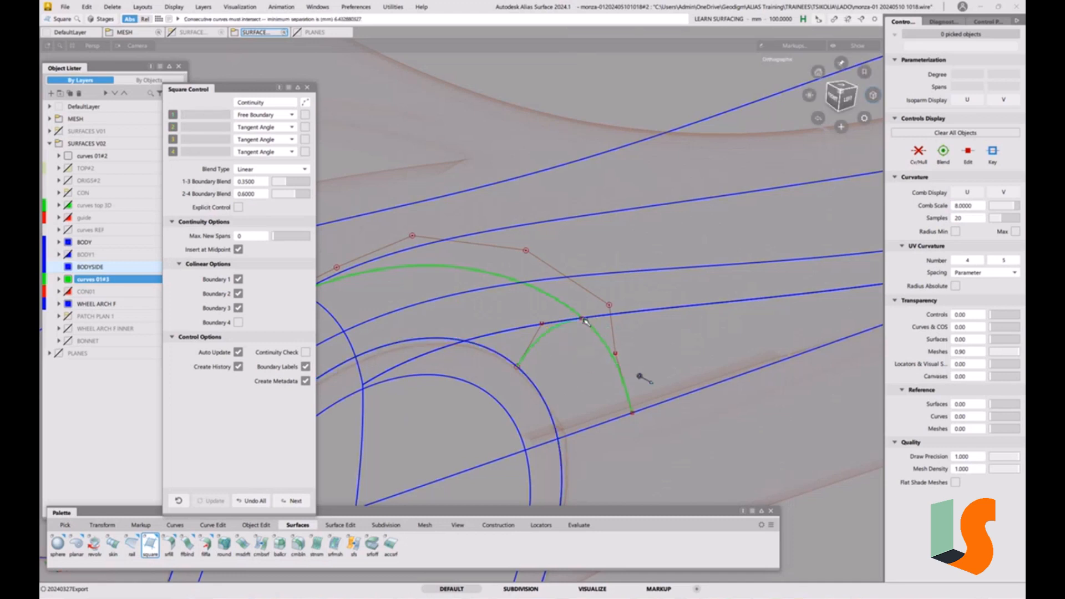
pyautogui.keyDown('alt'); pyautogui.keyDown('shift'); pyautogui.scroll(5, 584, 320); pyautogui.keyUp('shift'); pyautogui.keyUp('alt')
pyautogui.keyDown('alt'); pyautogui.keyDown('shift'); pyautogui.scroll(-3, 590, 327); pyautogui.keyUp('shift'); pyautogui.keyUp('alt')
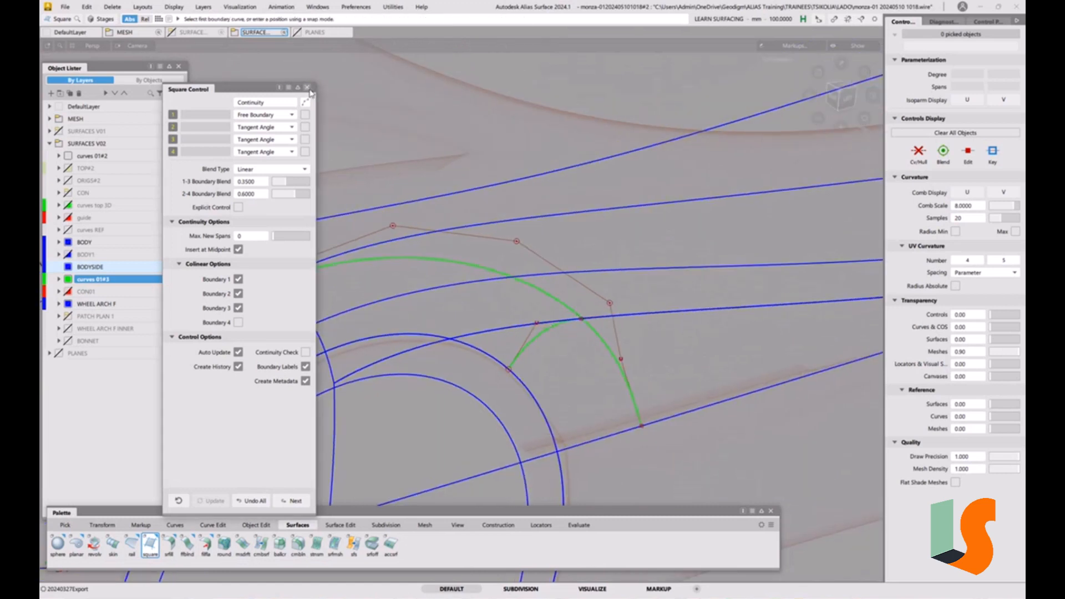
pyautogui.click(306, 87)
pyautogui.click(849, 99)
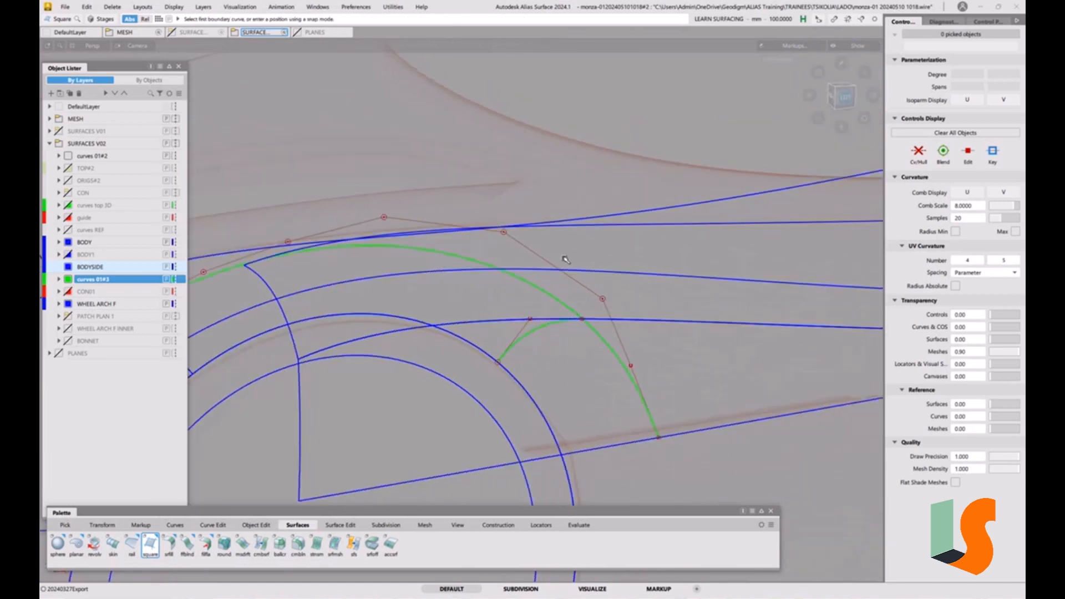
pyautogui.keyDown('alt'); pyautogui.keyDown('shift'); pyautogui.moveTo(624, 355); pyautogui.dragTo(529, 353, button='middle'); pyautogui.keyUp('shift'); pyautogui.keyUp('alt')
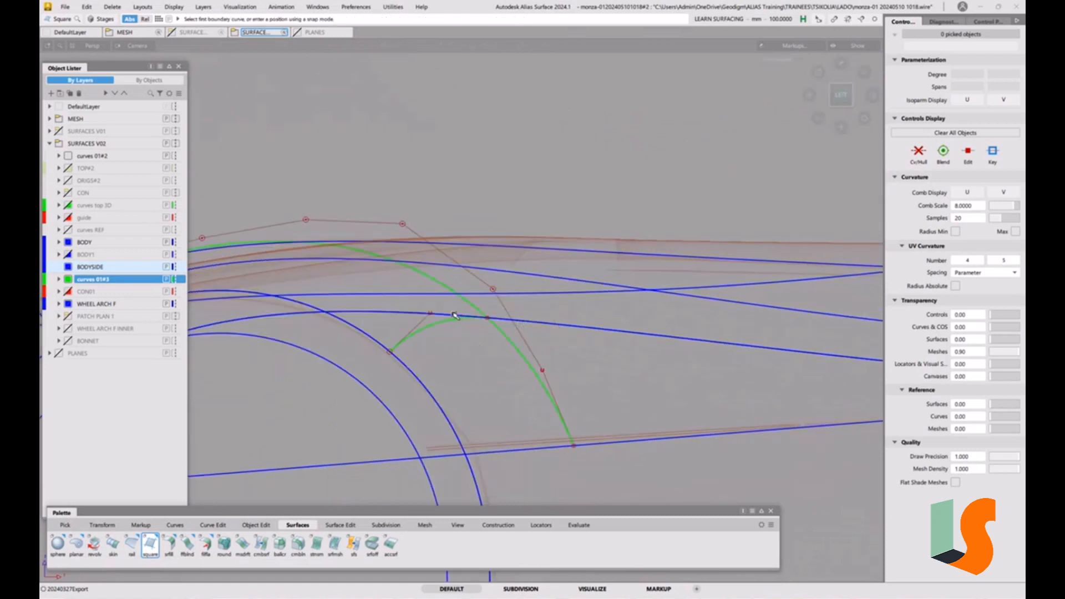
pyautogui.keyDown('alt'); pyautogui.keyDown('shift'); pyautogui.moveTo(507, 435); pyautogui.dragTo(507, 409, button='right'); pyautogui.keyUp('shift'); pyautogui.keyUp('alt')
pyautogui.keyDown('alt'); pyautogui.keyDown('shift'); pyautogui.moveTo(508, 409); pyautogui.dragTo(463, 361, button='middle'); pyautogui.keyUp('shift'); pyautogui.keyUp('alt')
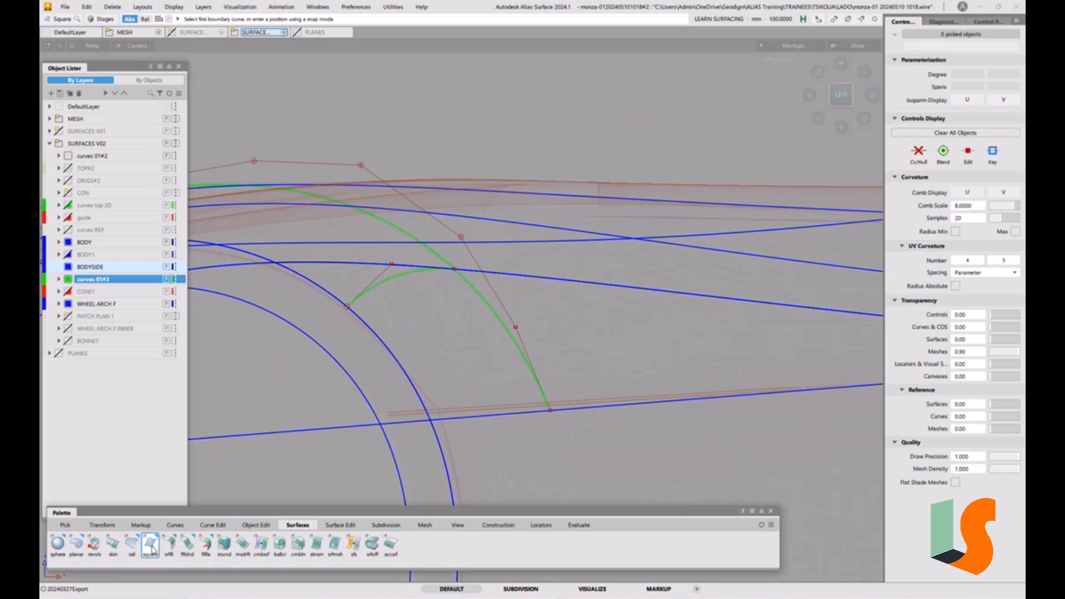
pyautogui.doubleClick(151, 548)
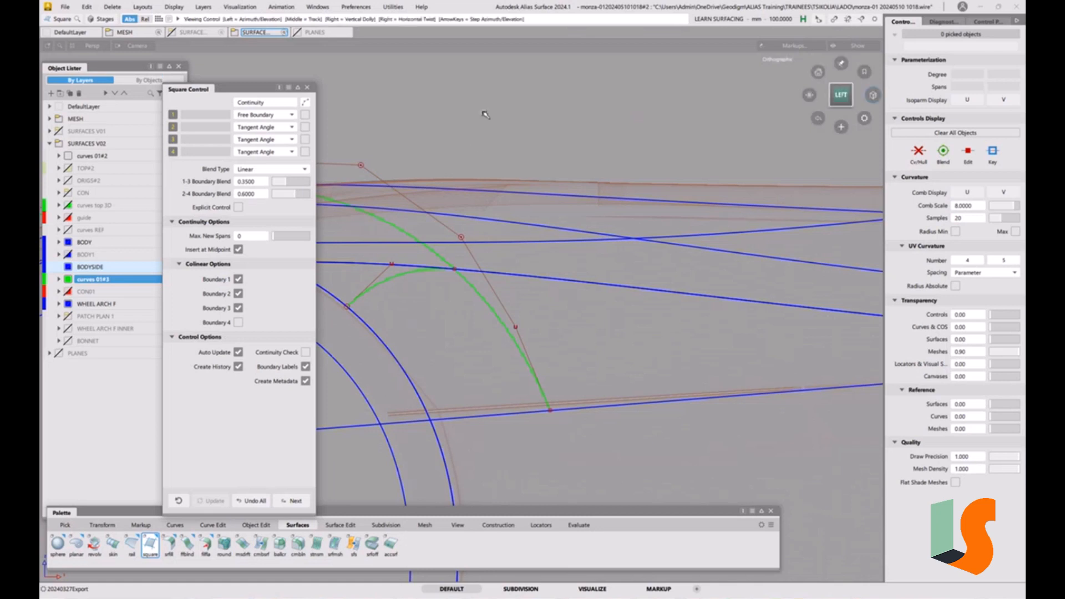
pyautogui.keyDown('alt'); pyautogui.keyDown('shift'); pyautogui.moveTo(484, 112); pyautogui.dragTo(490, 138, button='right'); pyautogui.keyUp('shift'); pyautogui.keyUp('alt')
pyautogui.keyDown('alt'); pyautogui.keyDown('shift'); pyautogui.moveTo(490, 139); pyautogui.dragTo(492, 166, button='middle'); pyautogui.keyUp('shift'); pyautogui.keyUp('alt')
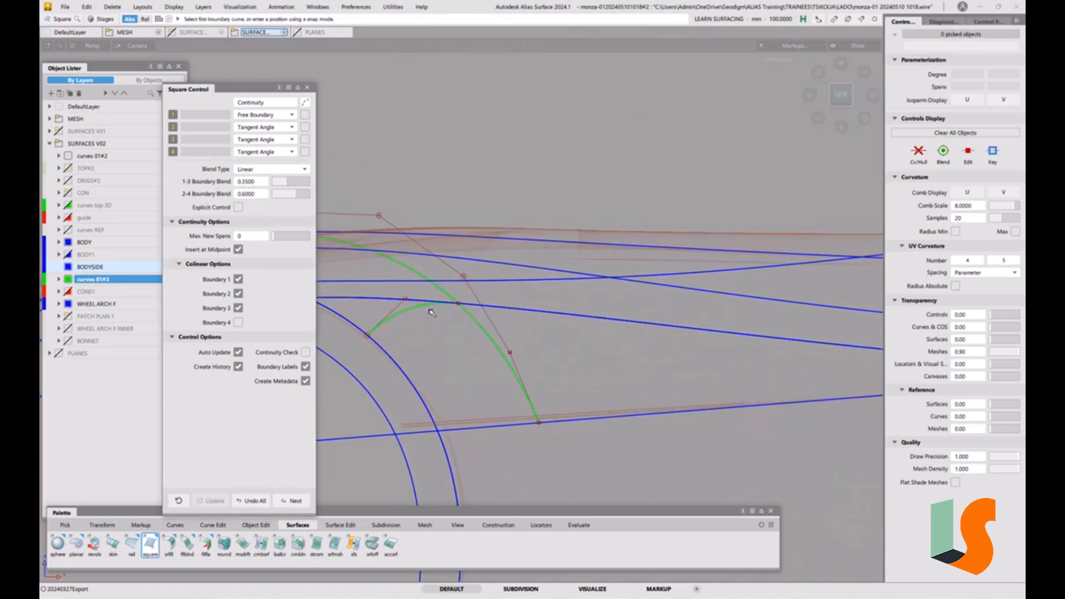
pyautogui.click(534, 88)
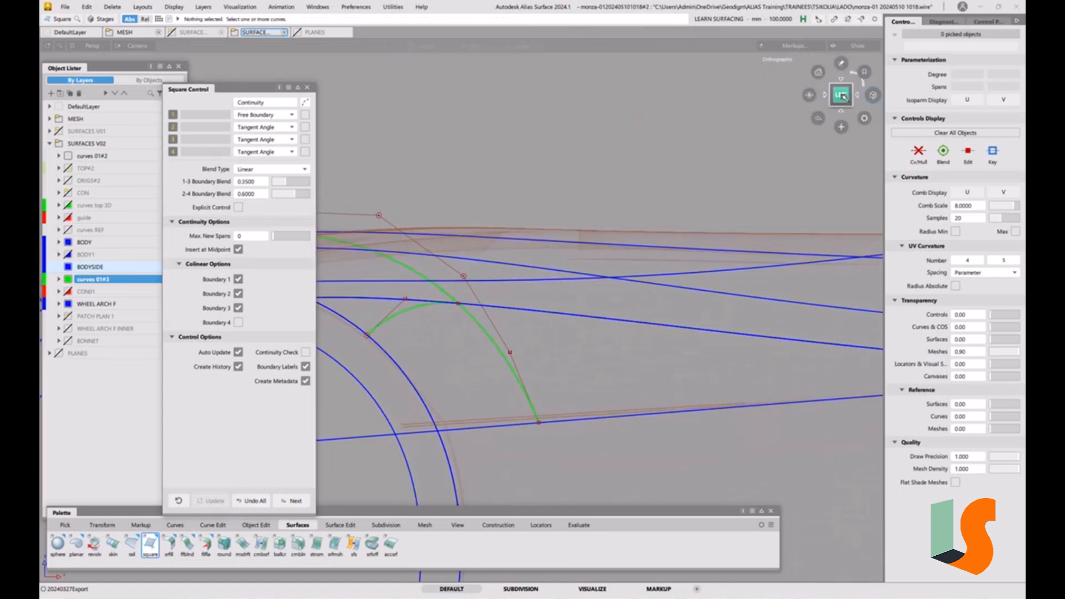
pyautogui.press('g')
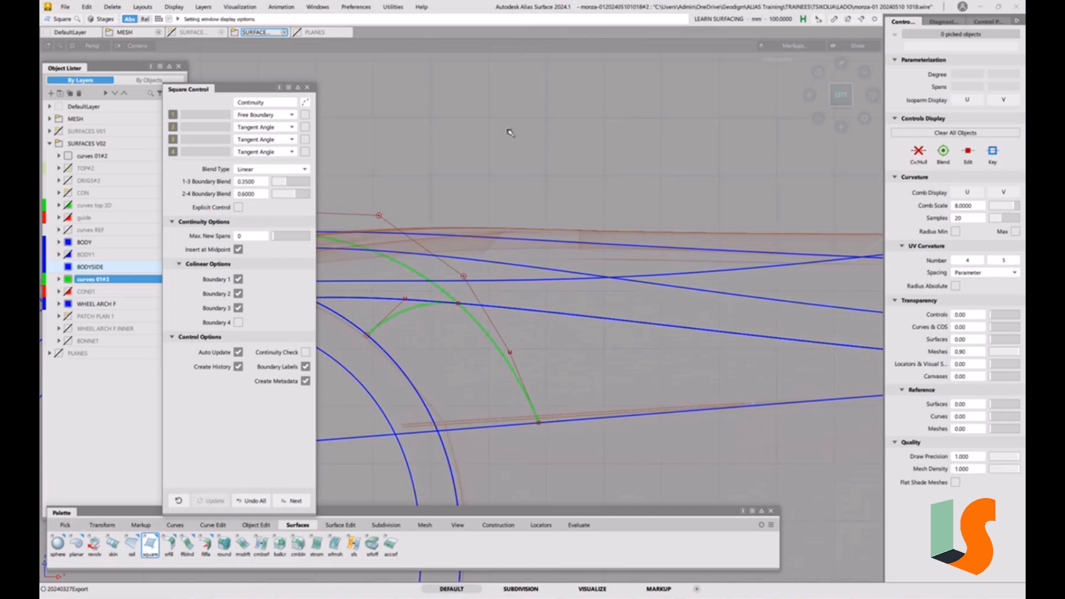
pyautogui.keyDown('alt'); pyautogui.click(484, 112); pyautogui.keyUp('alt')
pyautogui.keyDown('alt'); pyautogui.click(606, 74); pyautogui.keyUp('alt')
pyautogui.keyDown('alt'); pyautogui.click(655, 148); pyautogui.keyUp('alt')
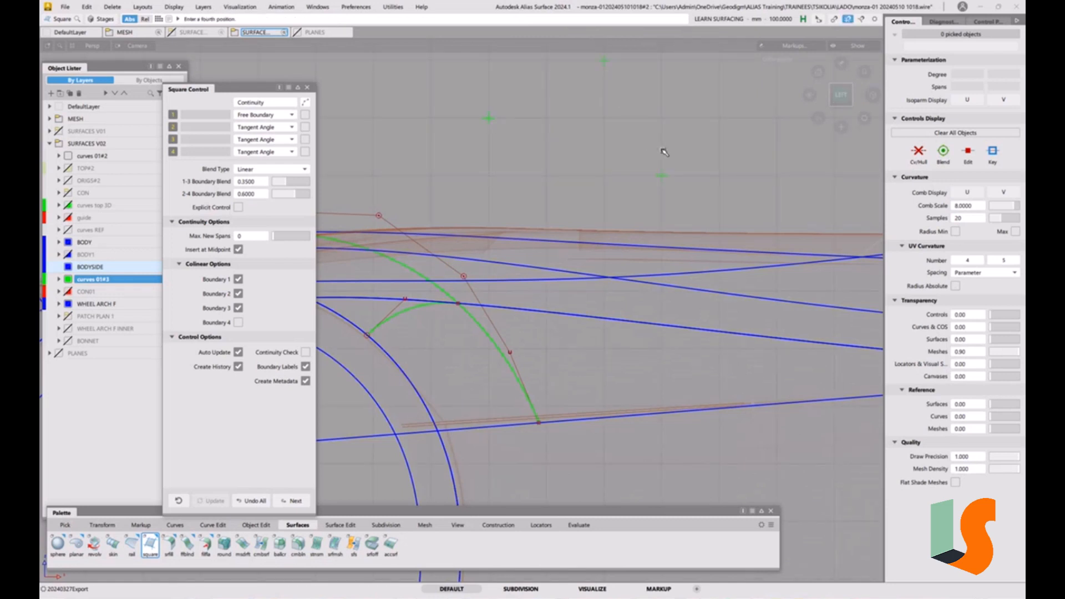
pyautogui.keyDown('alt'); pyautogui.click(553, 197); pyautogui.keyUp('alt')
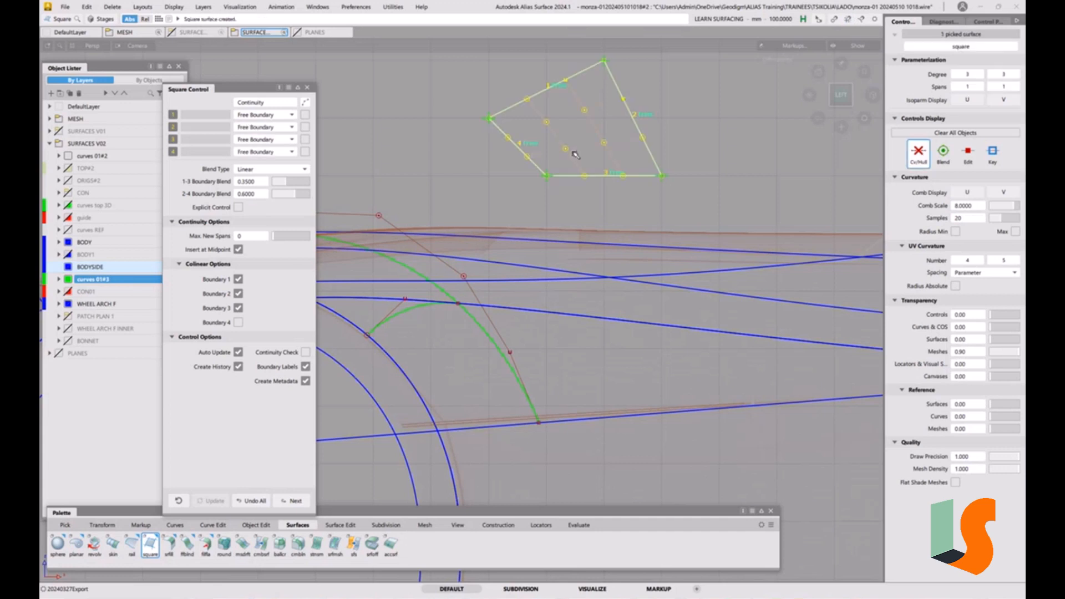
pyautogui.click(255, 501)
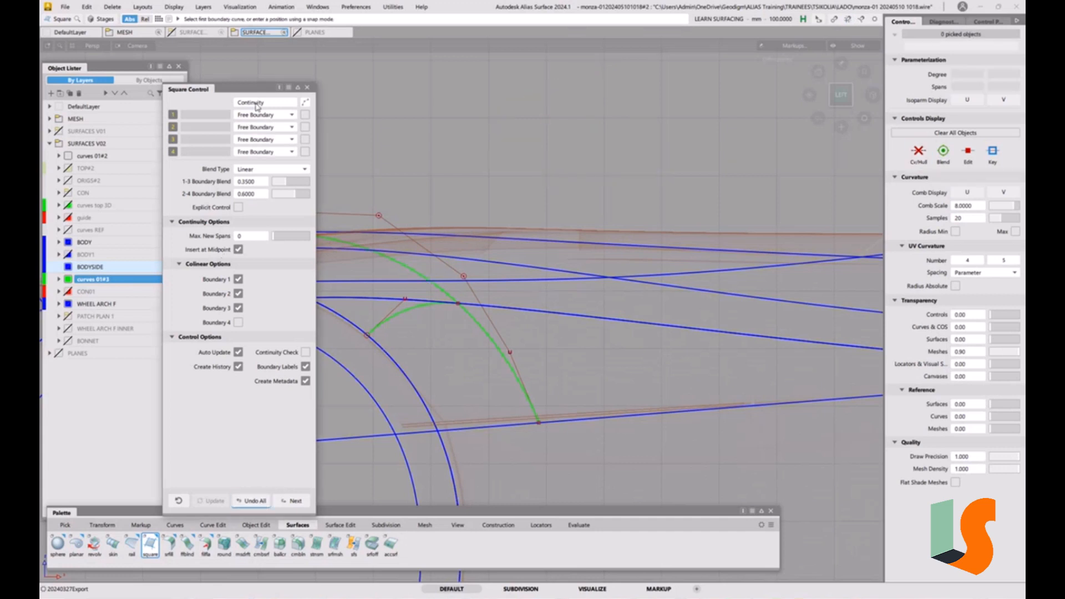
# Build a Square surface bounded by the connecting curve, the offset arch curve and the lower body surface edge
pyautogui.moveTo(246, 91); pyautogui.dragTo(187, 81)
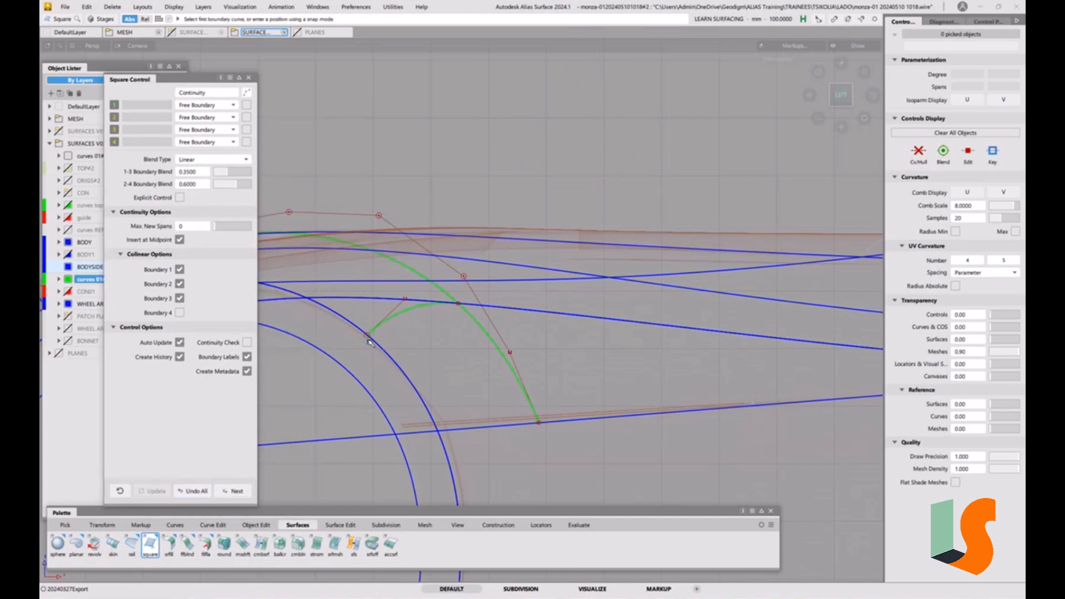
pyautogui.hotkey('alt', 'g')
pyautogui.click(363, 338)
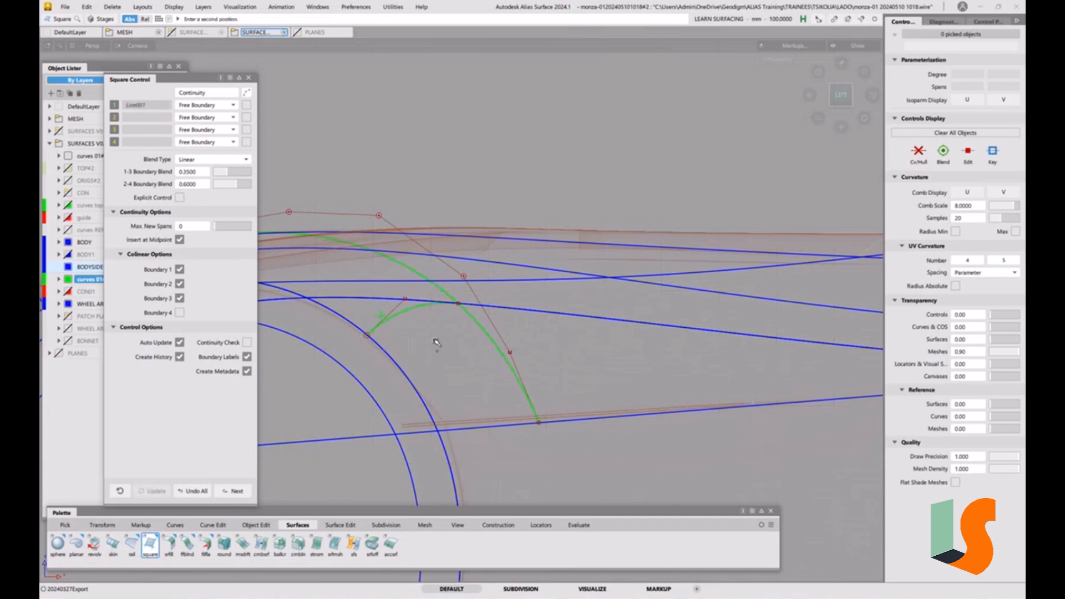
pyautogui.hotkey('ctrl', 'z')
pyautogui.keyDown('ctrl'); pyautogui.keyDown('alt'); pyautogui.click(380, 326); pyautogui.keyUp('alt'); pyautogui.keyUp('ctrl')
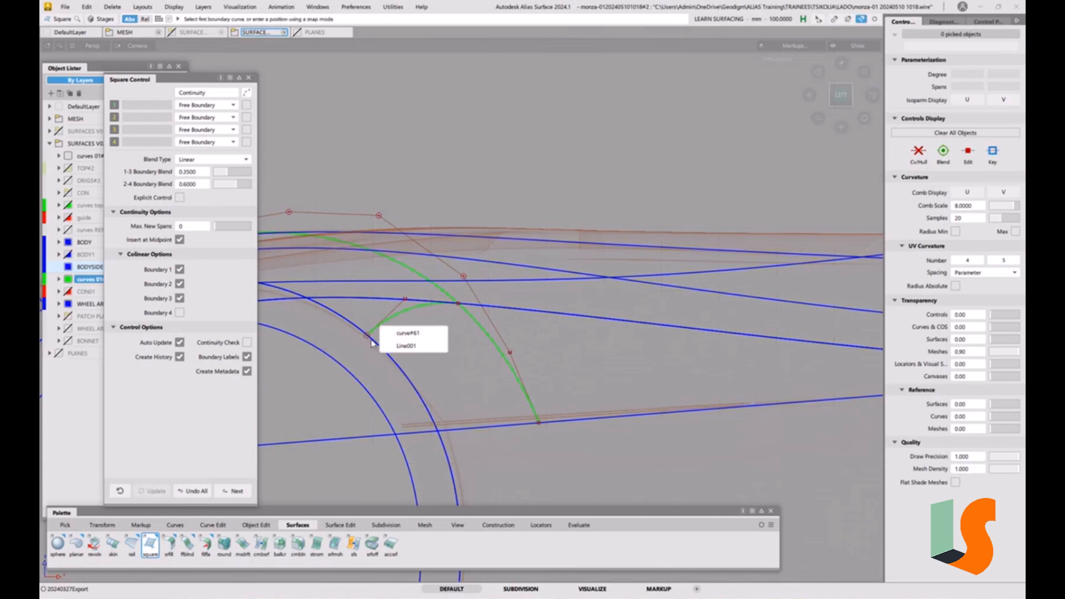
pyautogui.click(430, 335)
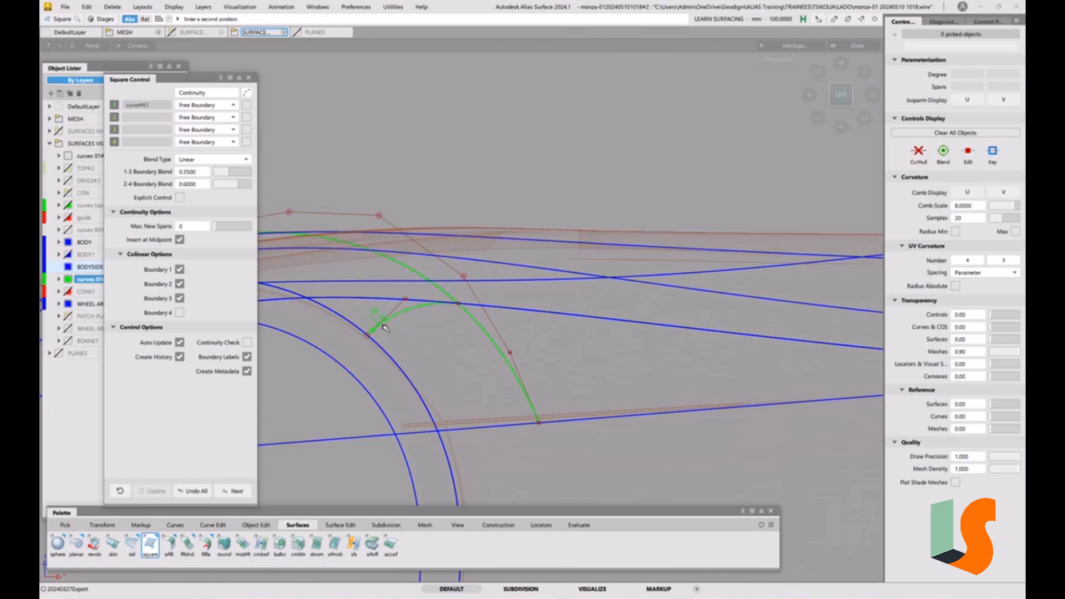
pyautogui.keyDown('ctrl'); pyautogui.keyDown('alt'); pyautogui.click(418, 310); pyautogui.keyUp('alt'); pyautogui.keyUp('ctrl')
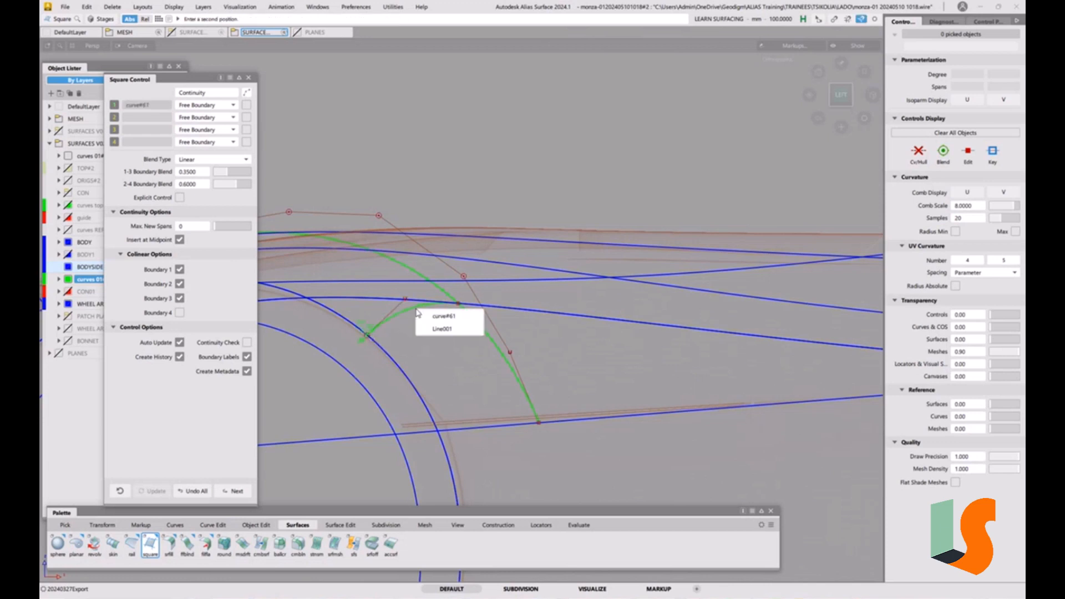
pyautogui.click(460, 315)
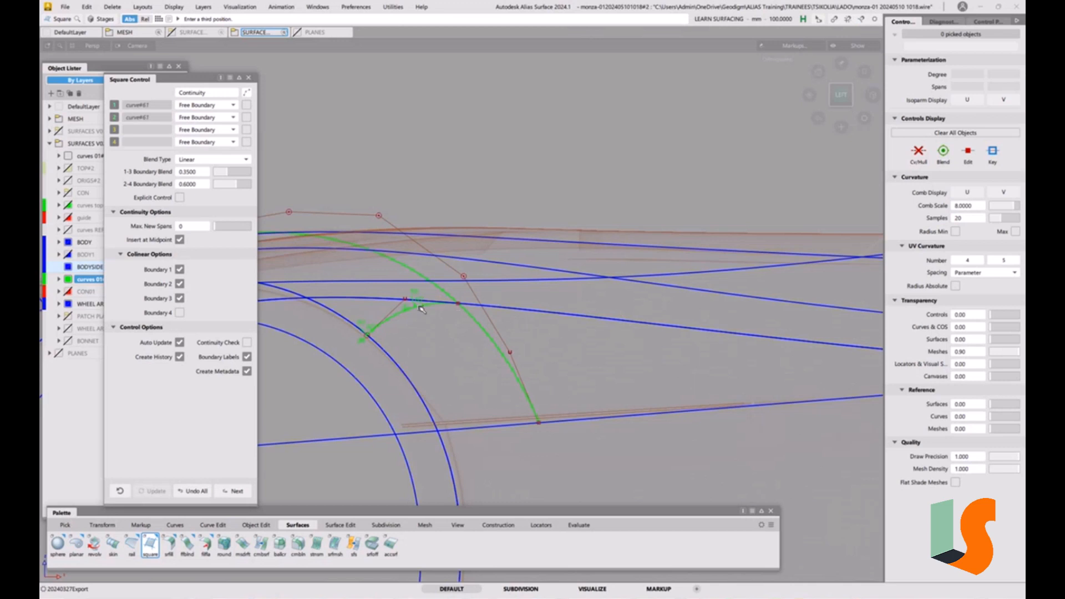
pyautogui.keyDown('ctrl'); pyautogui.keyDown('alt'); pyautogui.click(522, 398); pyautogui.keyUp('alt'); pyautogui.keyUp('ctrl')
pyautogui.click(589, 403)
pyautogui.keyDown('ctrl'); pyautogui.keyDown('alt'); pyautogui.click(468, 430); pyautogui.keyUp('alt'); pyautogui.keyUp('ctrl')
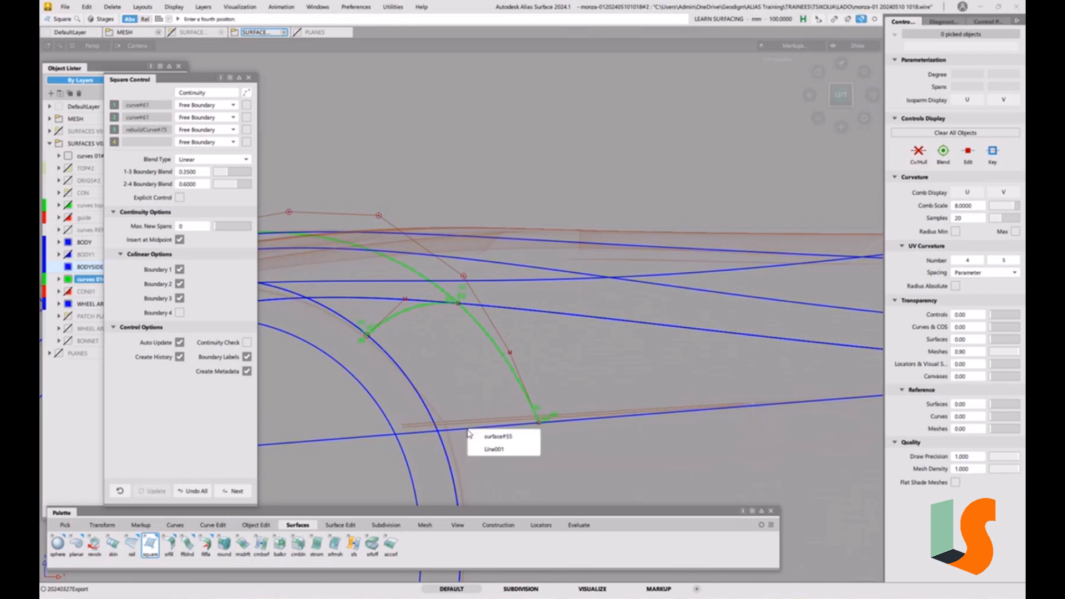
pyautogui.click(503, 437)
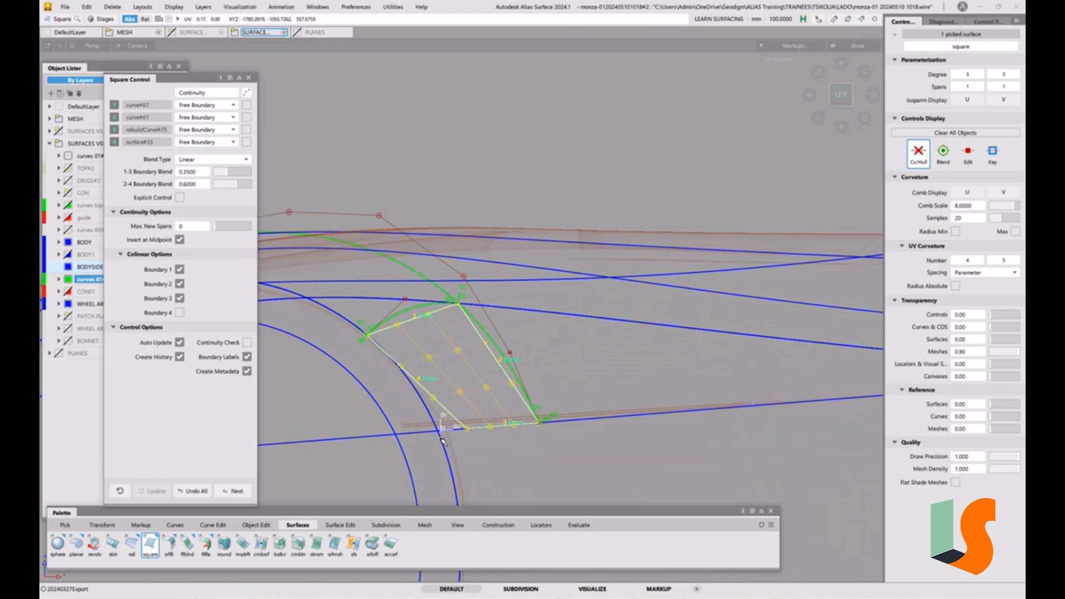
pyautogui.hotkey('ctrl', 'alt')
pyautogui.keyDown('ctrl'); pyautogui.keyDown('alt'); pyautogui.moveTo(442, 443); pyautogui.dragTo(441, 442); pyautogui.keyUp('alt'); pyautogui.keyUp('ctrl')
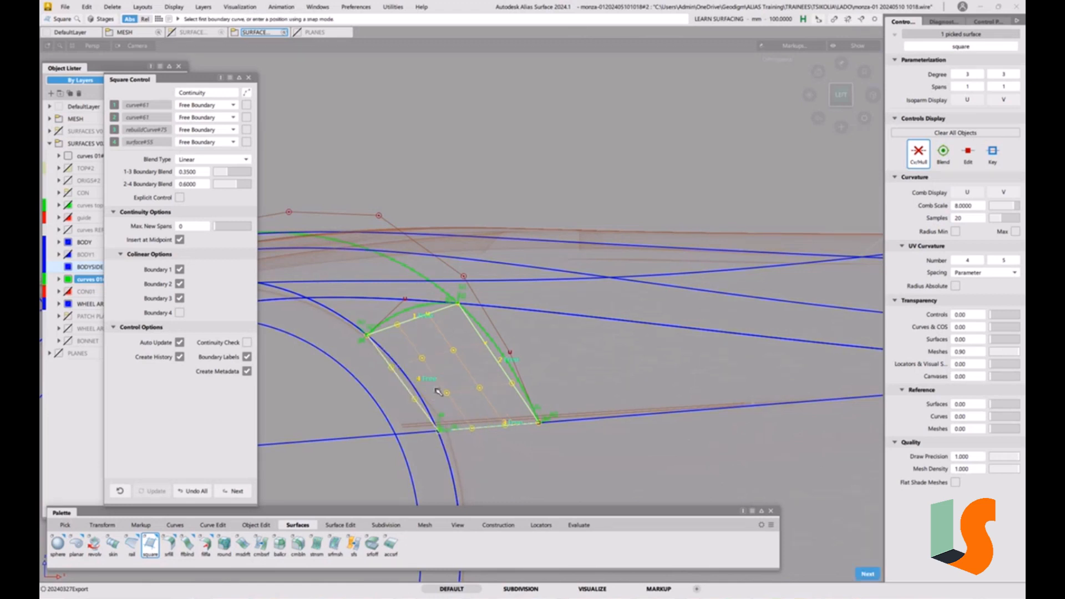
pyautogui.press('space')
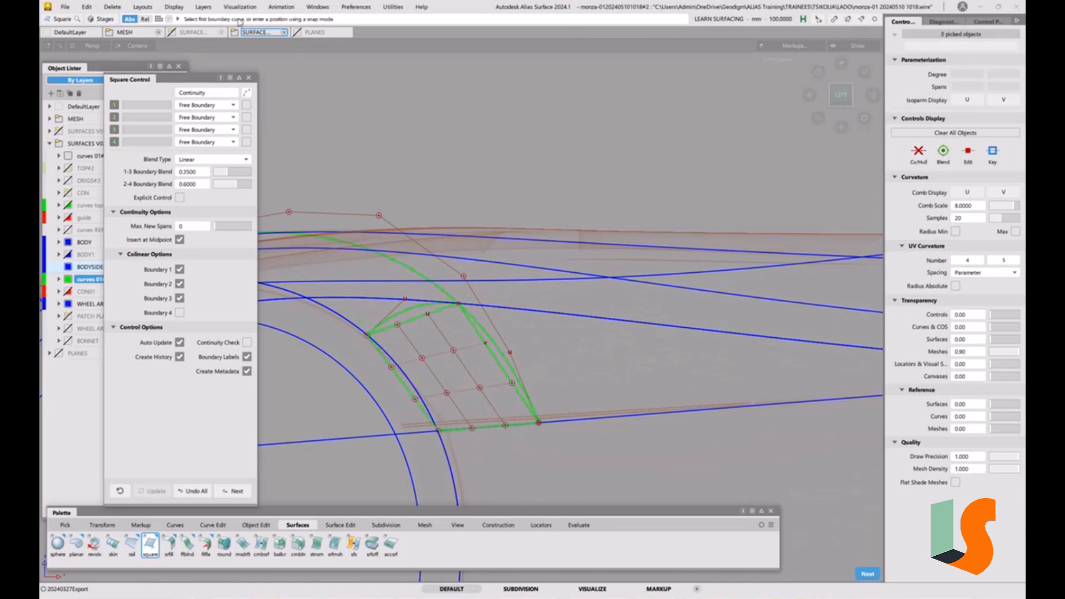
pyautogui.click(248, 78)
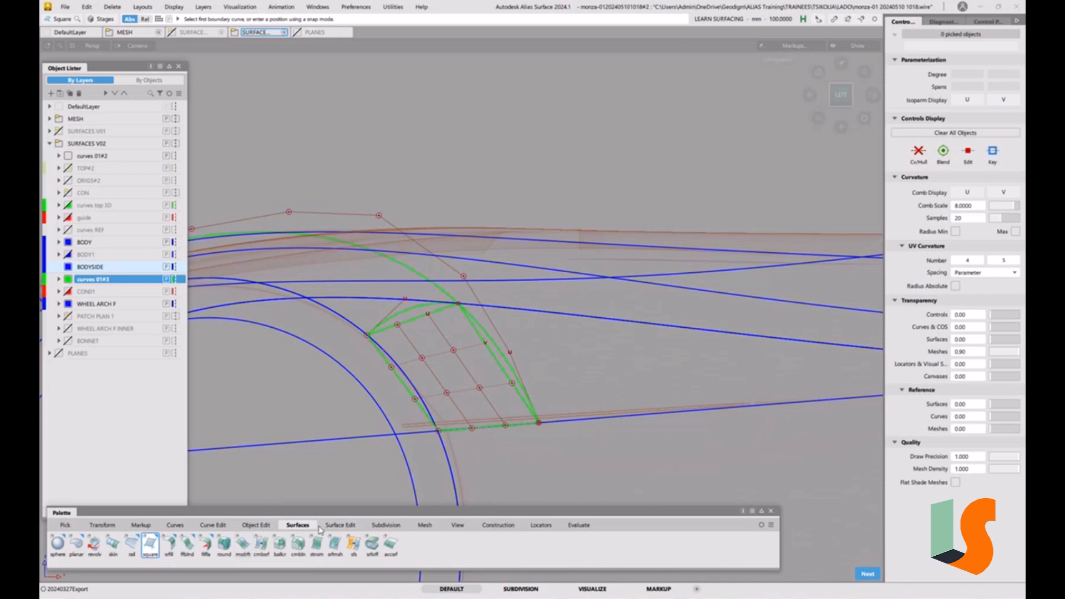
# Align the Square surface's inner edge to the draft surface with G0 continuity, blending with 2 extra CV rows, blend factor 1.0, degrees 3 and 4, history off
pyautogui.click(340, 526)
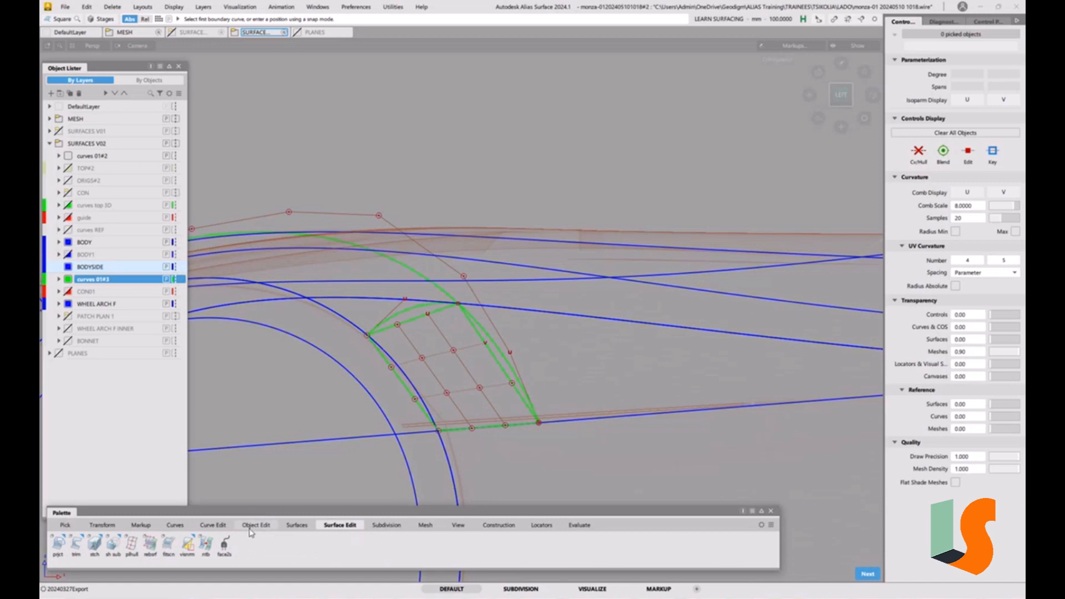
pyautogui.click(254, 526)
pyautogui.doubleClick(155, 546)
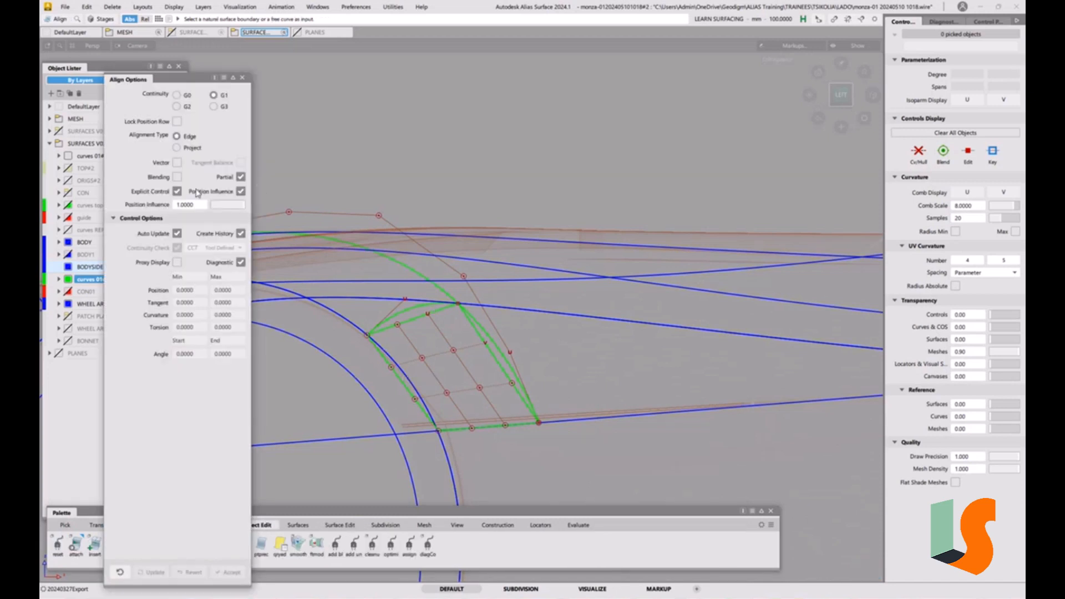
pyautogui.click(176, 95)
pyautogui.click(400, 383)
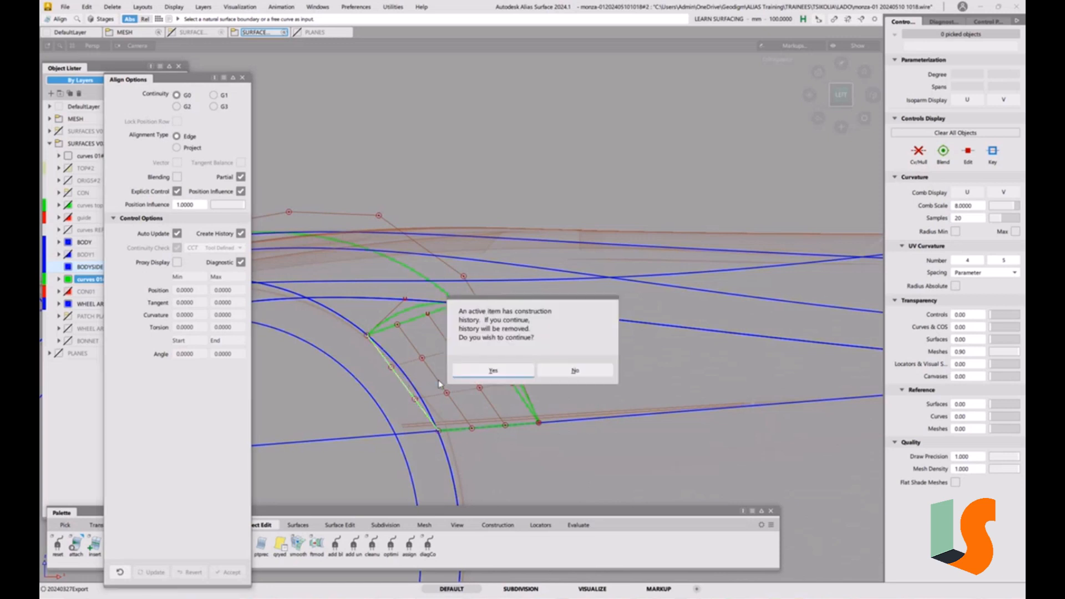
pyautogui.click(491, 369)
pyautogui.click(413, 383)
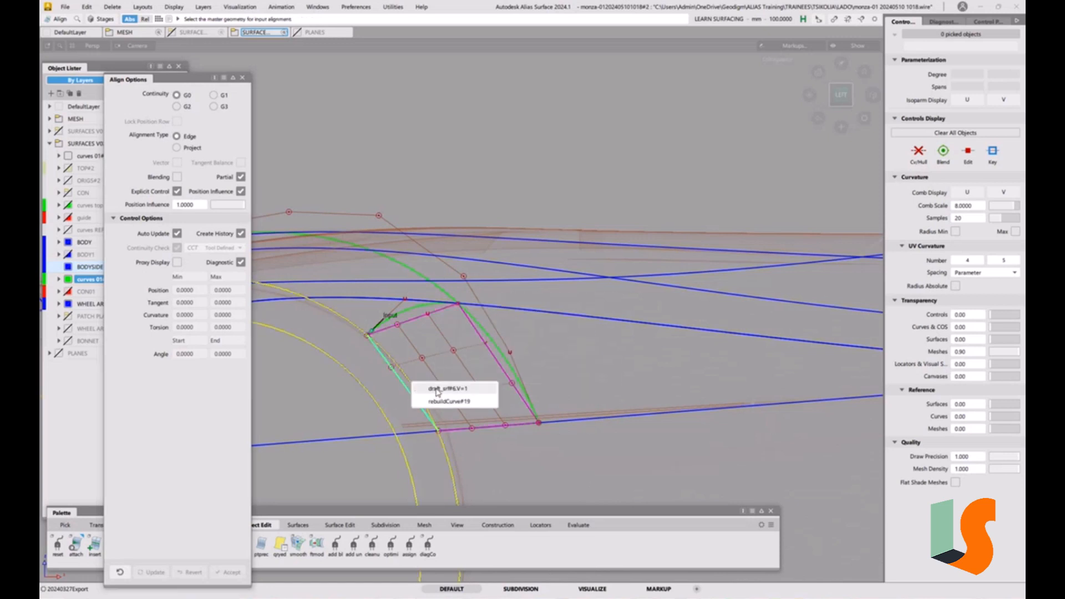
pyautogui.click(437, 390)
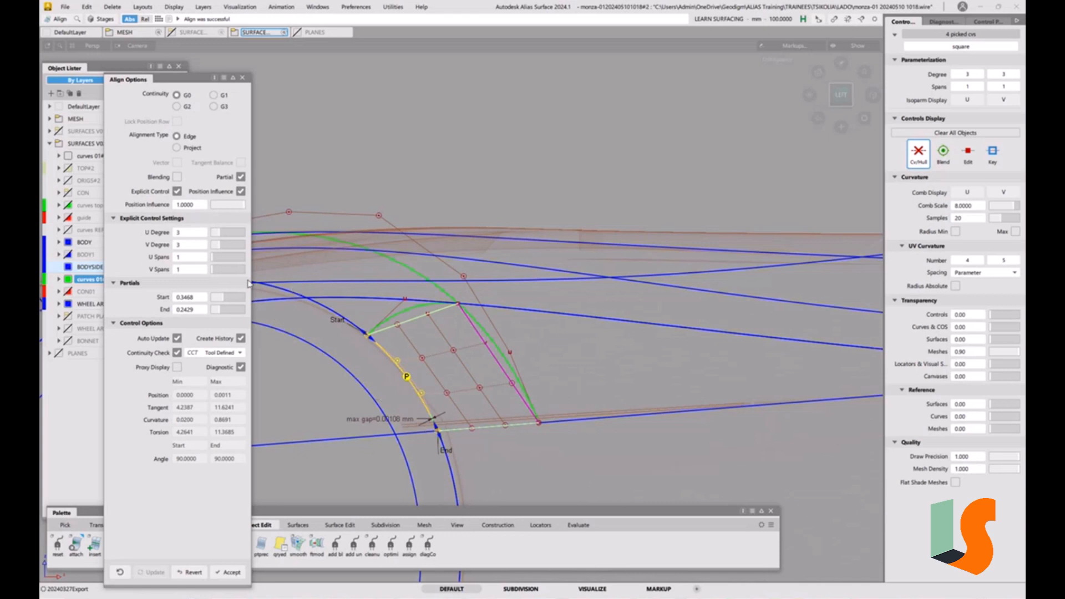
pyautogui.click(177, 177)
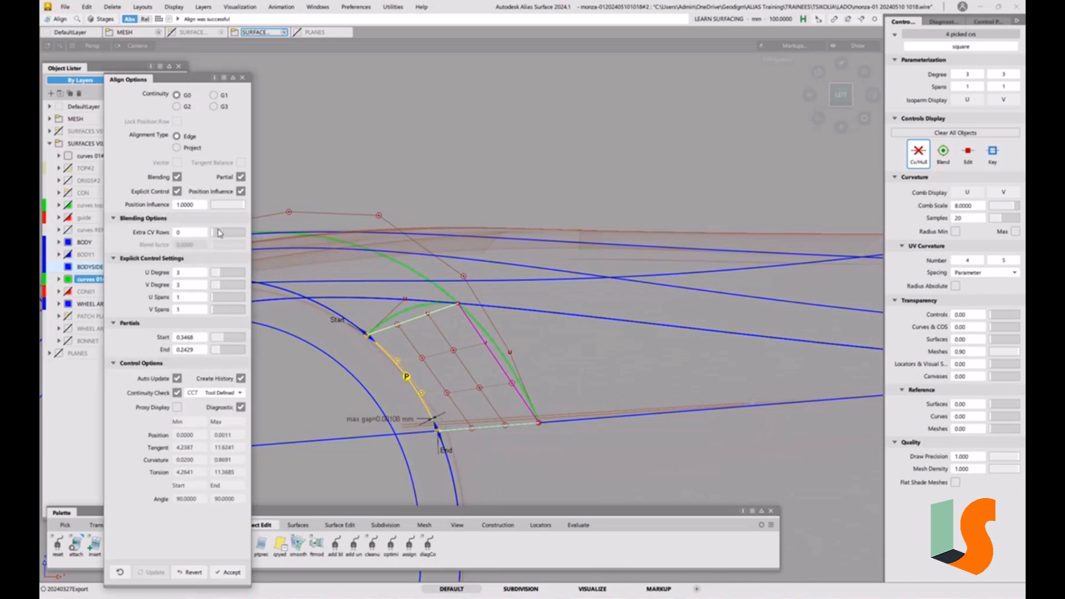
pyautogui.click(219, 234)
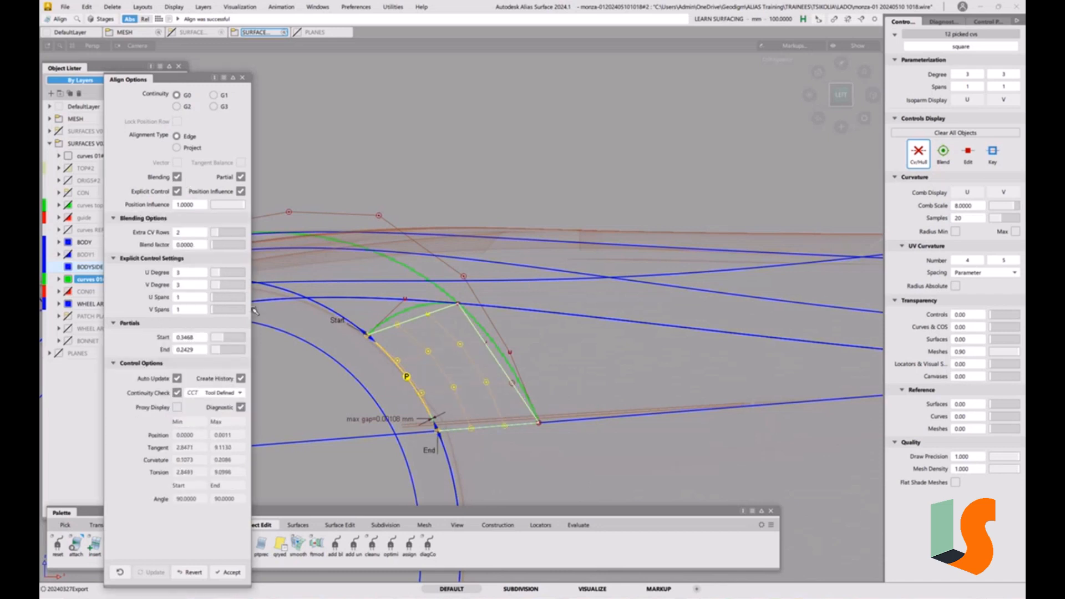
pyautogui.moveTo(221, 249); pyautogui.dragTo(244, 246)
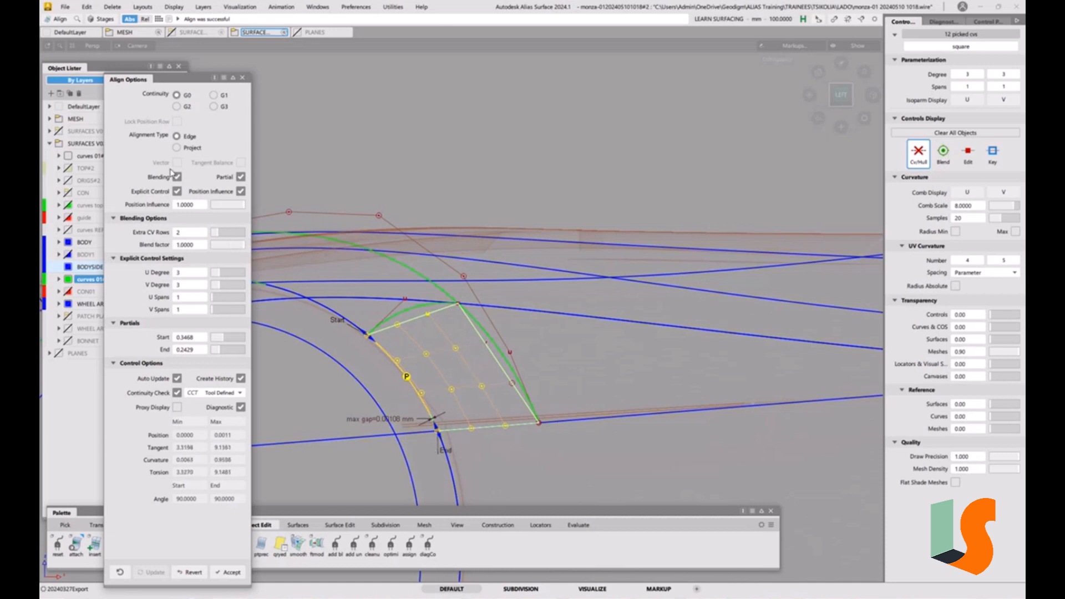
pyautogui.click(225, 273)
pyautogui.click(224, 285)
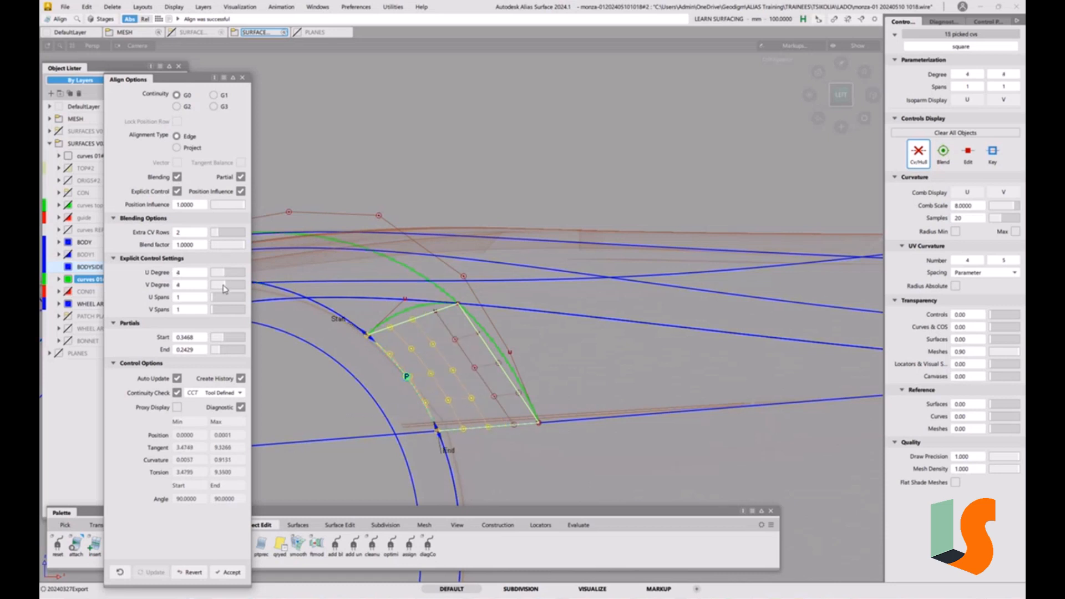
pyautogui.click(221, 275)
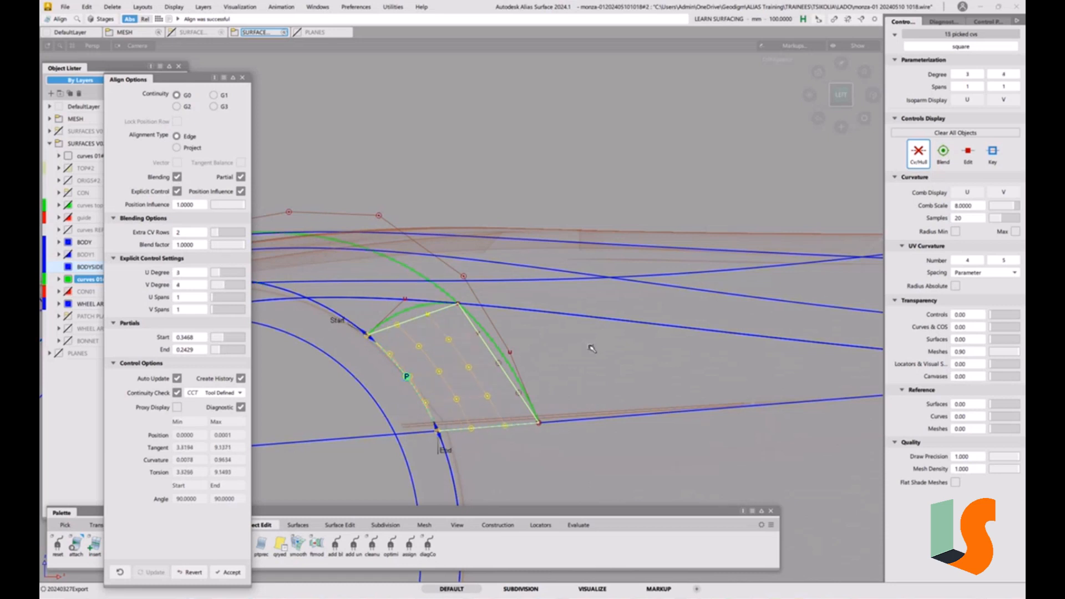
pyautogui.click(241, 378)
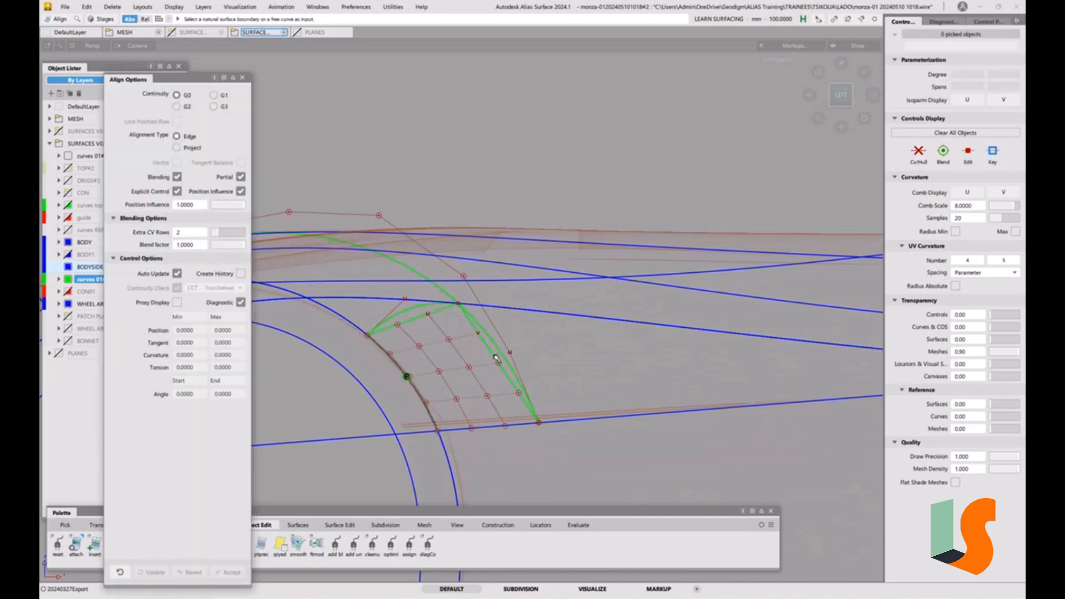
# Align the Square surface's upper edge with G0 continuity, raising the blending extra CV rows to 3
pyautogui.click(496, 357)
pyautogui.click(499, 355)
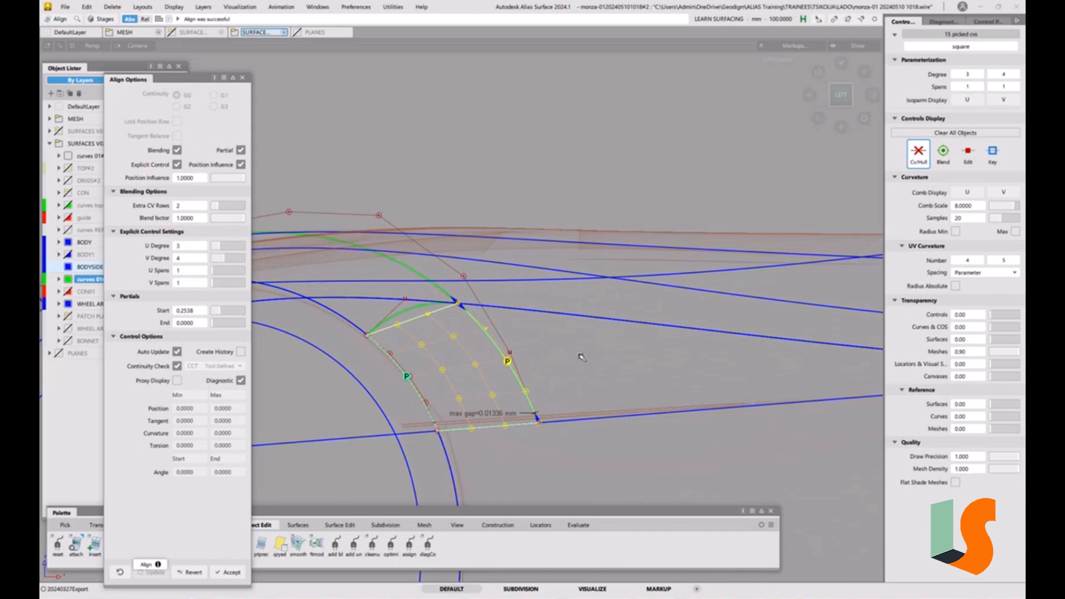
pyautogui.press('space')
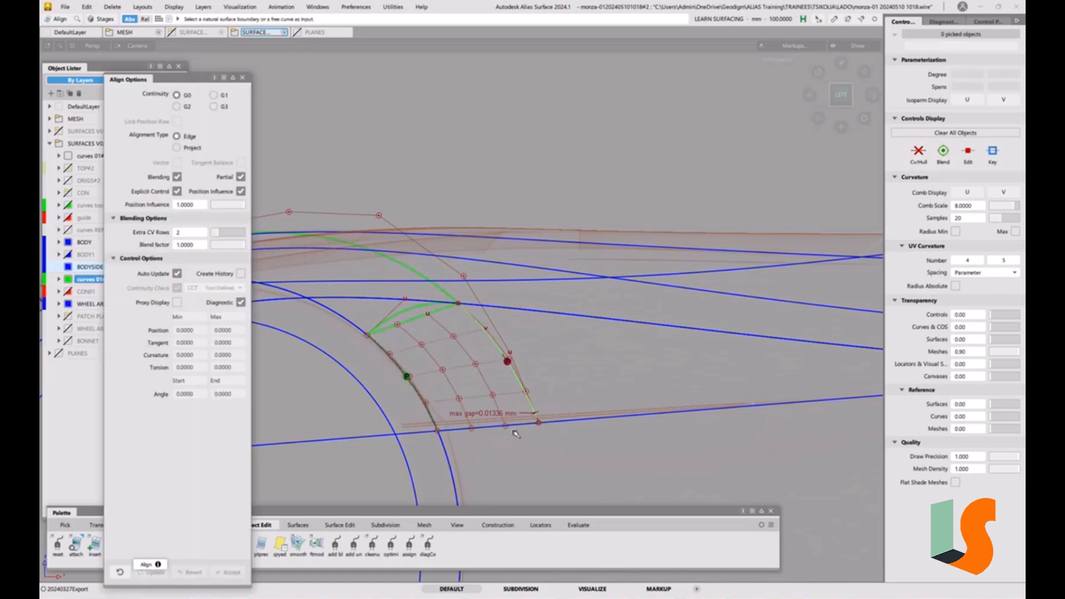
pyautogui.click(419, 322)
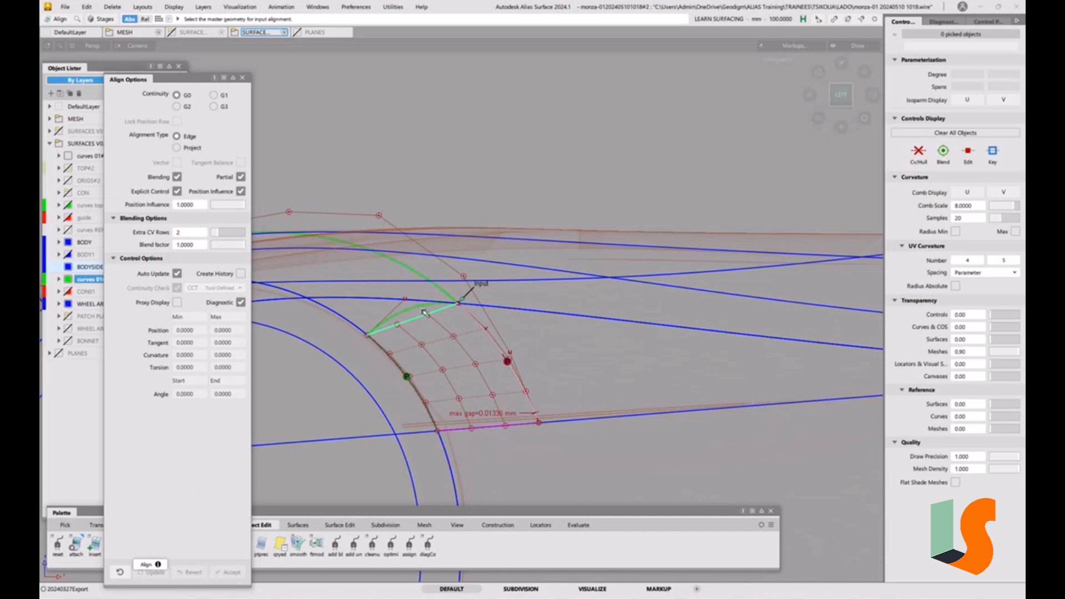
pyautogui.click(487, 429)
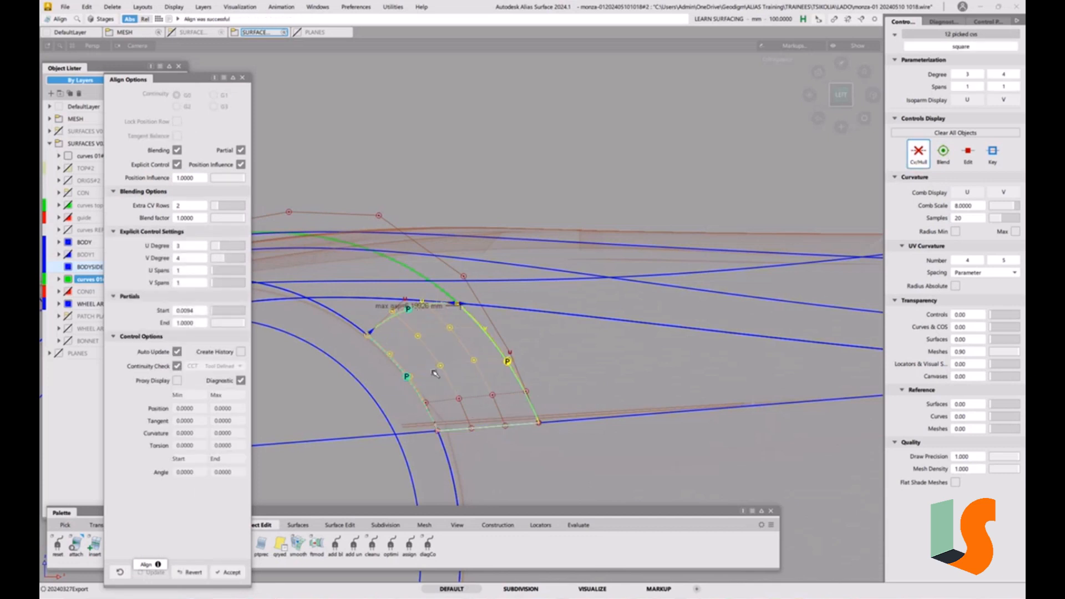
pyautogui.click(224, 206)
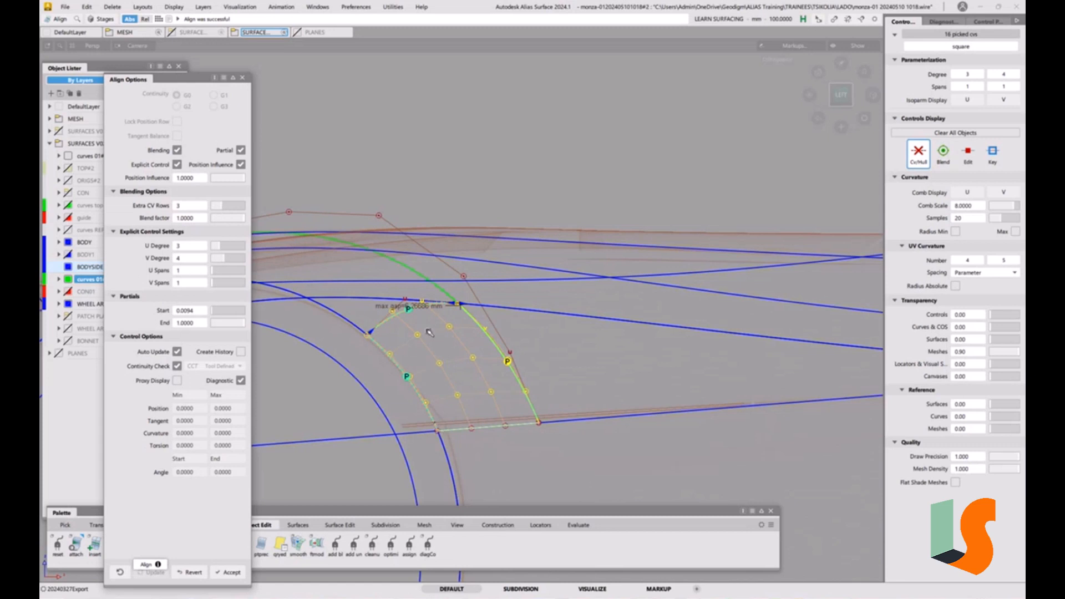
pyautogui.click(605, 438)
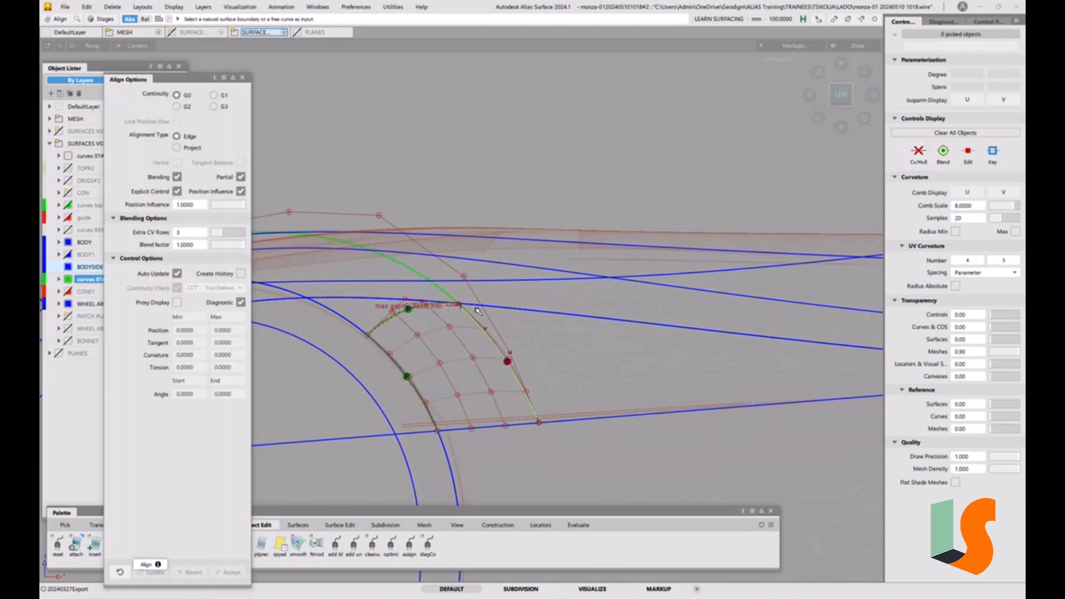
# Select and delete the leftover alignment items at the surface's outer corner
pyautogui.keyDown('ctrl'); pyautogui.keyDown('shift'); pyautogui.click(516, 421); pyautogui.keyUp('shift'); pyautogui.keyUp('ctrl')
pyautogui.keyDown('ctrl'); pyautogui.keyDown('shift'); pyautogui.click(515, 391); pyautogui.keyUp('shift'); pyautogui.keyUp('ctrl')
pyautogui.keyDown('ctrl'); pyautogui.keyDown('shift'); pyautogui.moveTo(516, 392); pyautogui.dragTo(525, 464); pyautogui.keyUp('shift'); pyautogui.keyUp('ctrl')
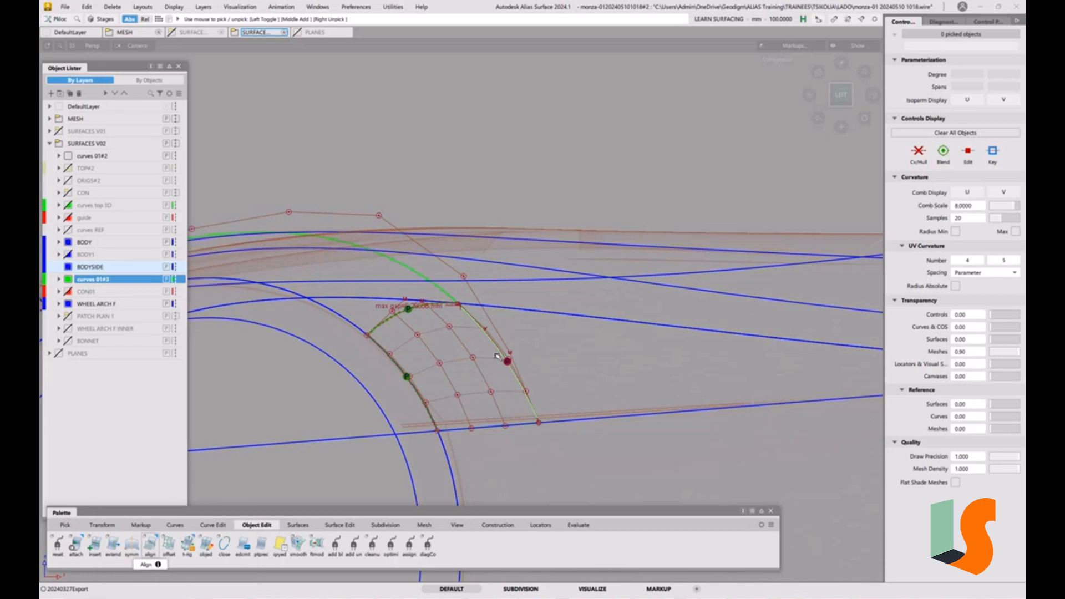
pyautogui.press('Delete')
pyautogui.click(494, 336)
# Align the Square surface's outer edge to the neighbouring surface's trim edge with G2 continuity and Project alignment, blending turned off
pyautogui.doubleClick(151, 544)
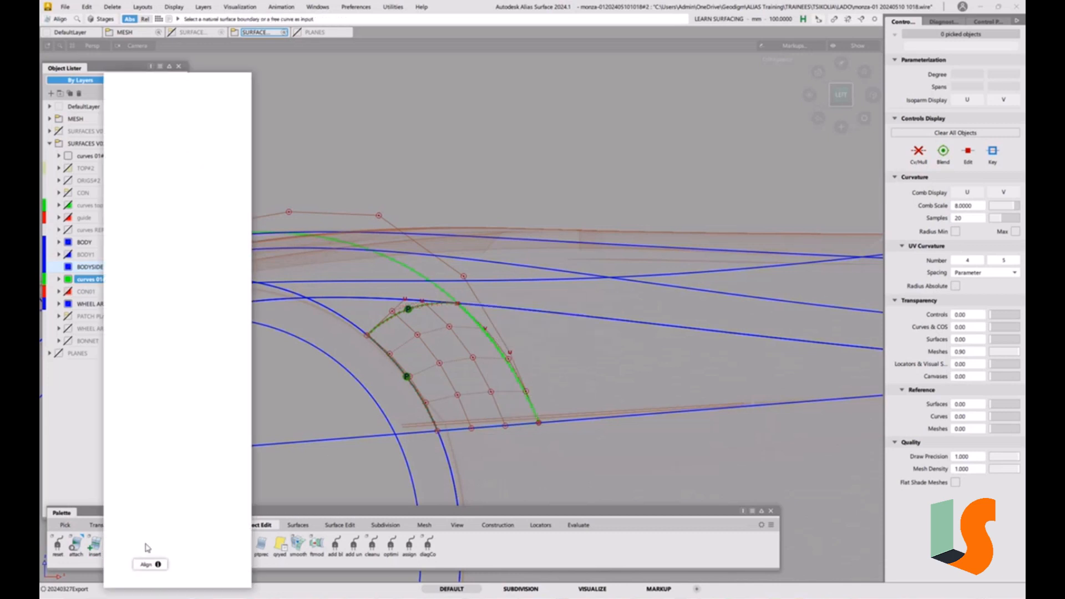
pyautogui.click(177, 106)
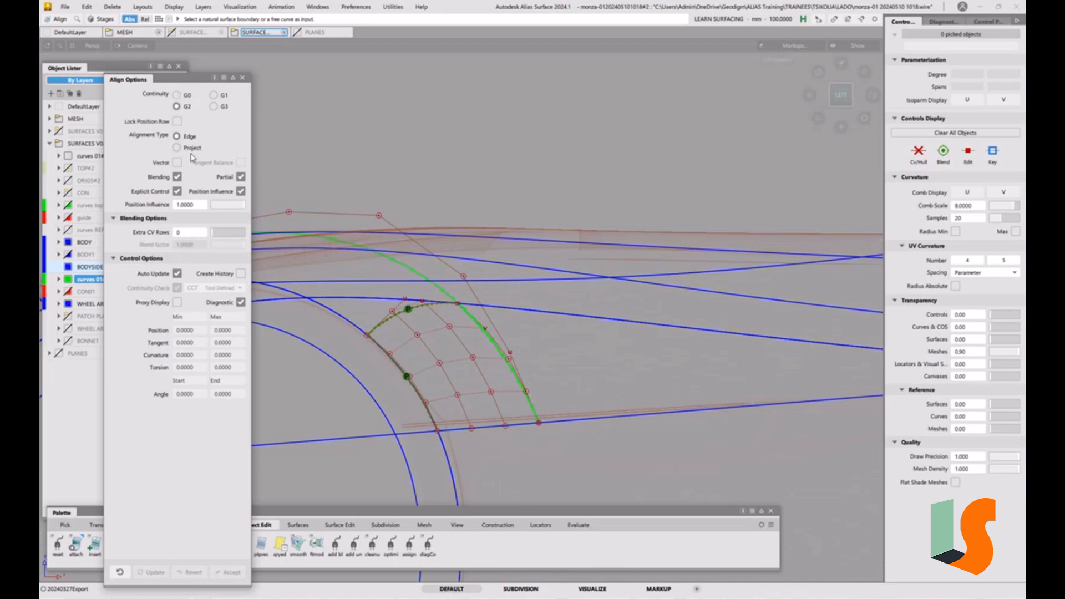
pyautogui.click(188, 147)
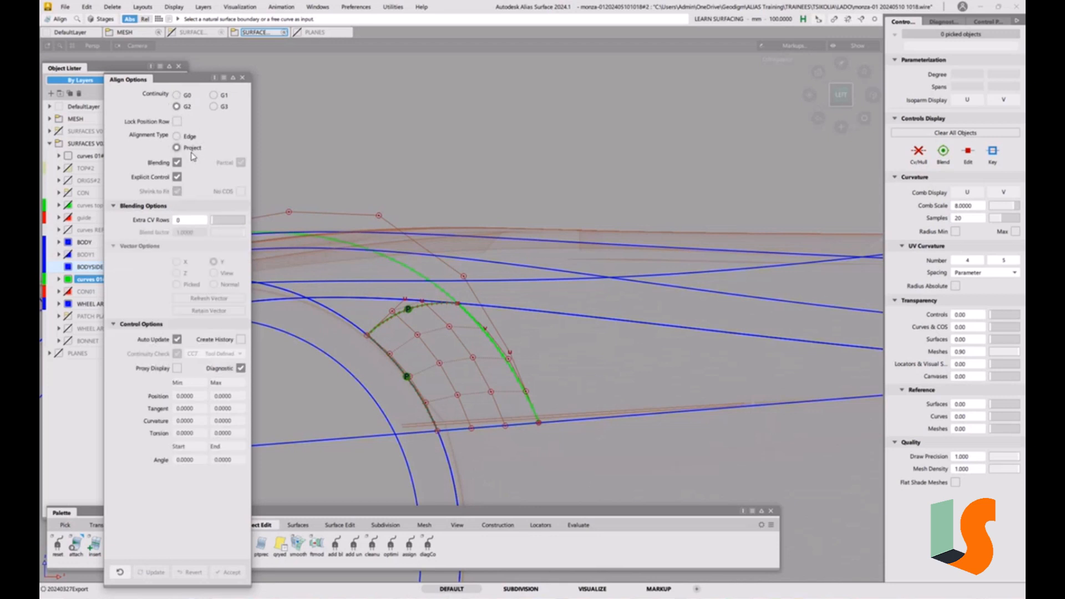
pyautogui.click(481, 332)
pyautogui.click(506, 335)
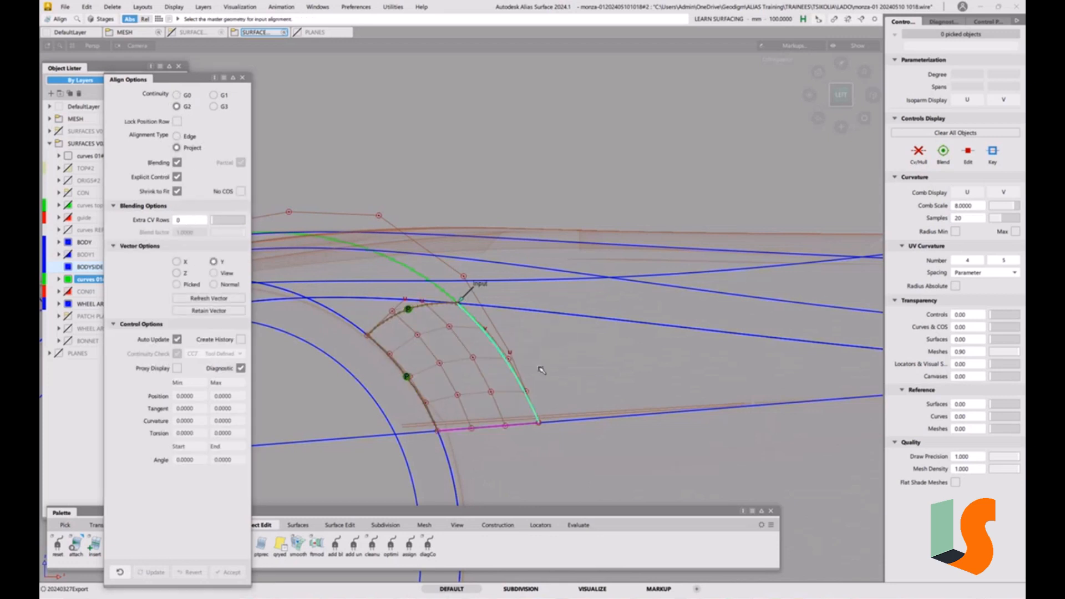
pyautogui.click(568, 318)
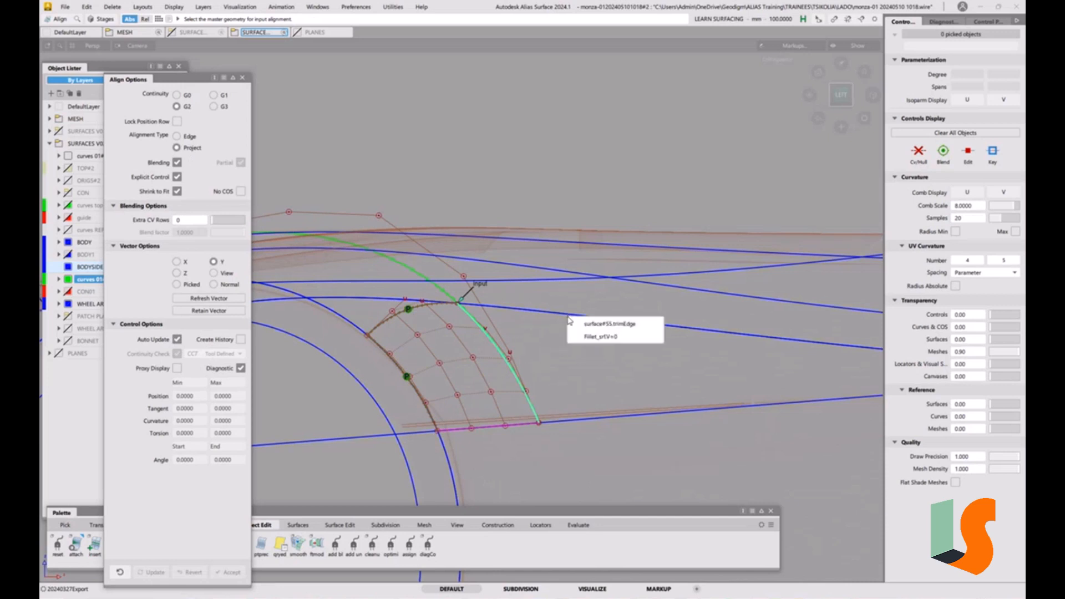
pyautogui.click(604, 330)
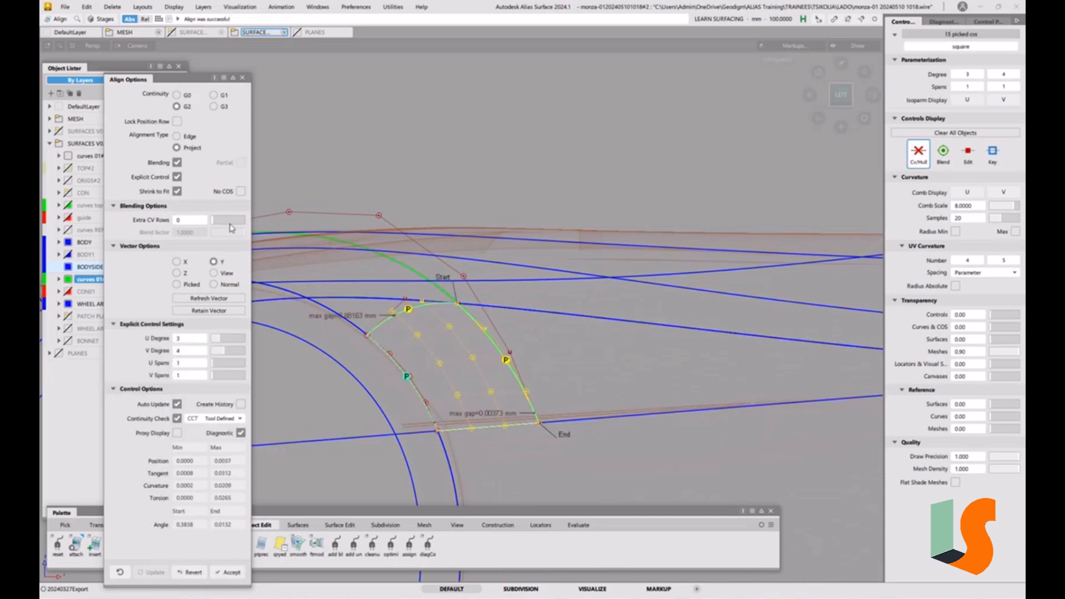
pyautogui.click(177, 163)
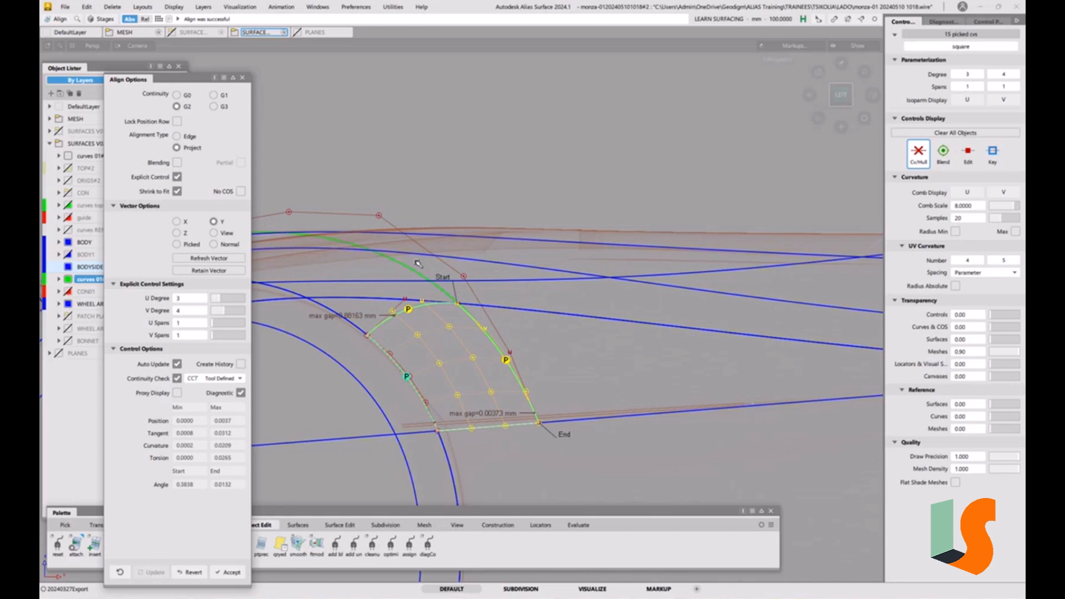
# Raise the Square surface's V degree to 5 in the alignment and finish the Align command
pyautogui.click(229, 314)
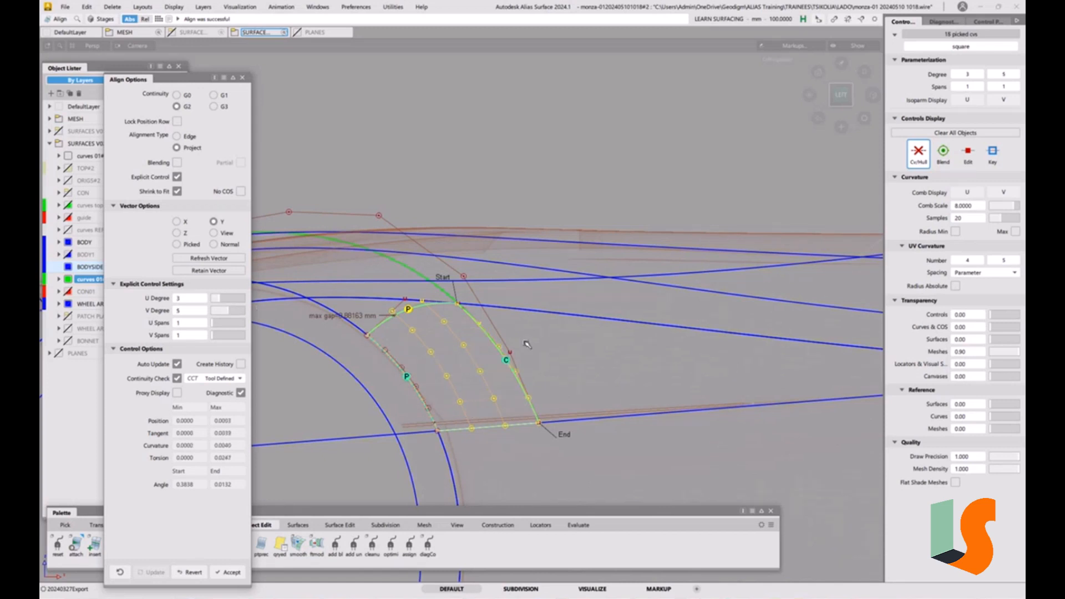
pyautogui.press('F1')
pyautogui.press('F1')
pyautogui.keyDown('ctrl'); pyautogui.keyDown('shift'); pyautogui.moveTo(583, 354); pyautogui.dragTo(582, 311, button='right'); pyautogui.keyUp('shift'); pyautogui.keyUp('ctrl')
pyautogui.keyDown('ctrl'); pyautogui.keyDown('shift'); pyautogui.moveTo(391, 328); pyautogui.dragTo(543, 379); pyautogui.keyUp('shift'); pyautogui.keyUp('ctrl')
pyautogui.keyDown('alt'); pyautogui.keyDown('shift'); pyautogui.moveTo(547, 330); pyautogui.dragTo(683, 332, button='middle'); pyautogui.keyUp('shift'); pyautogui.keyUp('alt')
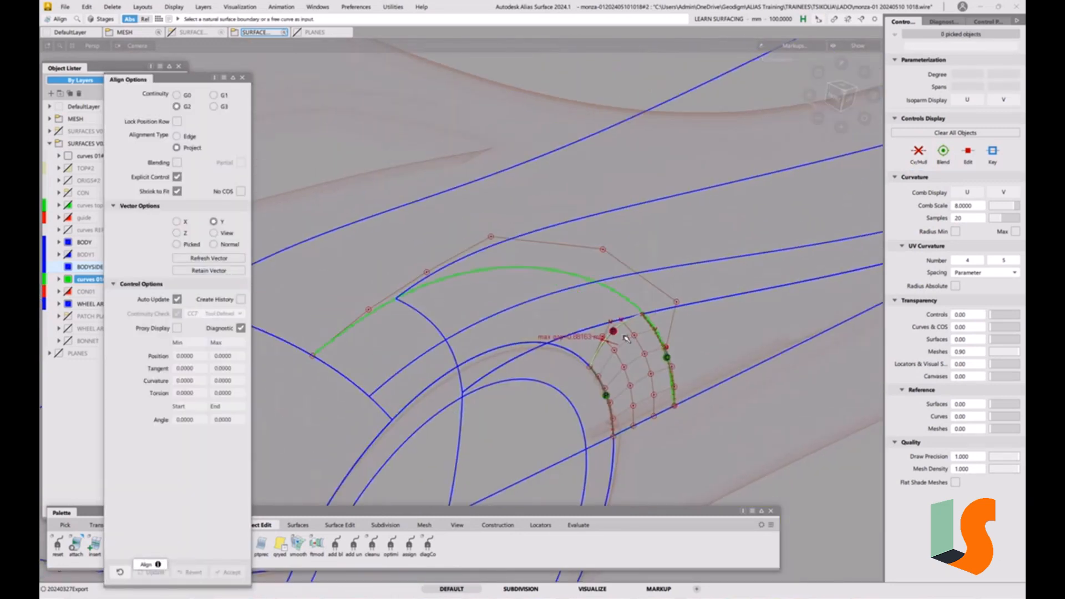
pyautogui.press('F1')
pyautogui.press('F1')
pyautogui.click(631, 302)
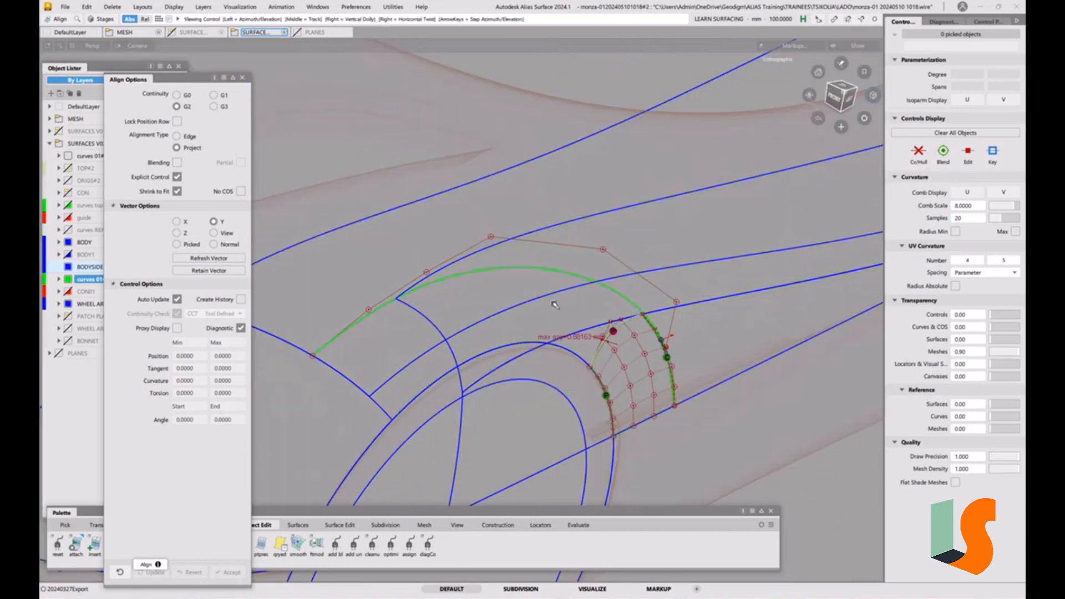
pyautogui.keyDown('alt'); pyautogui.keyDown('shift'); pyautogui.moveTo(556, 303); pyautogui.dragTo(536, 295); pyautogui.keyUp('shift'); pyautogui.keyUp('alt')
pyautogui.keyDown('alt'); pyautogui.keyDown('shift'); pyautogui.moveTo(480, 330); pyautogui.dragTo(587, 293); pyautogui.keyUp('shift'); pyautogui.keyUp('alt')
pyautogui.keyDown('alt'); pyautogui.keyDown('shift'); pyautogui.moveTo(587, 293); pyautogui.dragTo(584, 323, button='right'); pyautogui.keyUp('shift'); pyautogui.keyUp('alt')
pyautogui.keyDown('alt'); pyautogui.keyDown('shift'); pyautogui.moveTo(584, 323); pyautogui.dragTo(555, 323); pyautogui.keyUp('shift'); pyautogui.keyUp('alt')
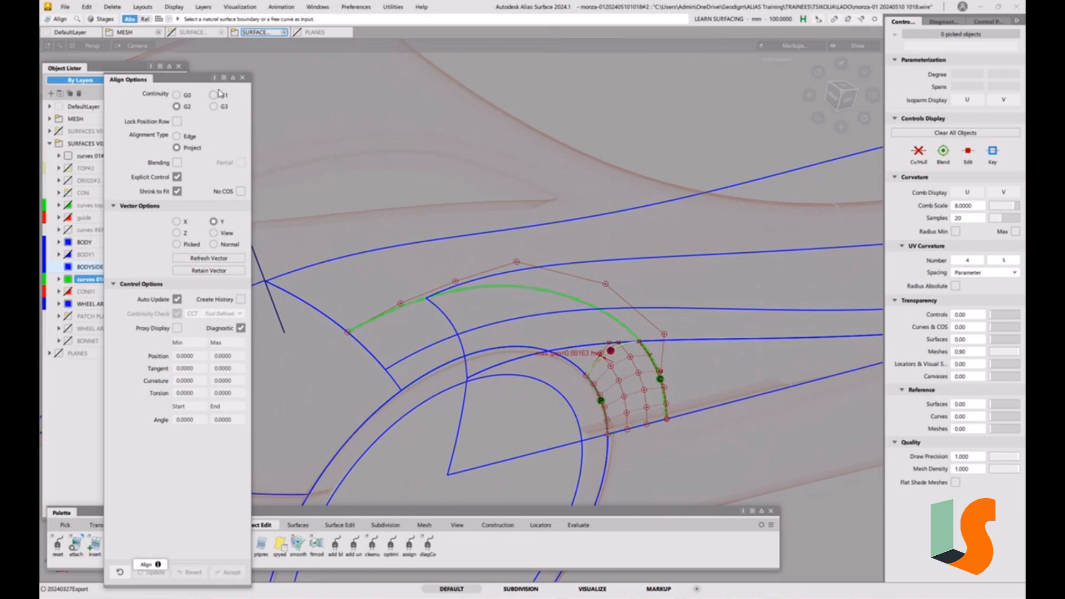
pyautogui.click(244, 78)
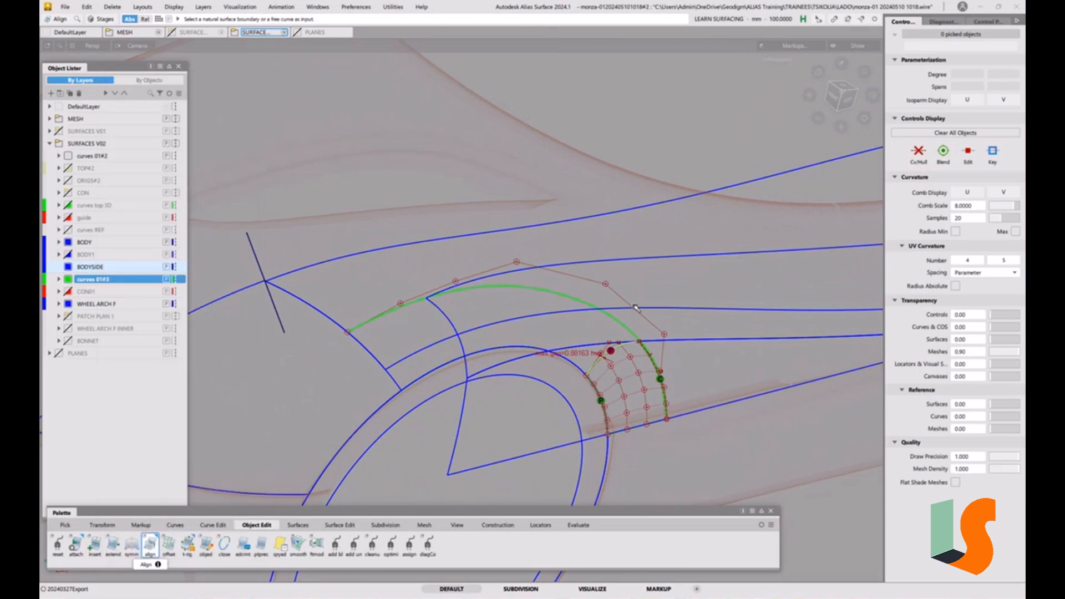
# Show the control vertices and hull of the long fillet surface along the body side
pyautogui.keyDown('alt'); pyautogui.keyDown('shift'); pyautogui.moveTo(636, 309); pyautogui.dragTo(575, 334); pyautogui.keyUp('shift'); pyautogui.keyUp('alt')
pyautogui.click(573, 316)
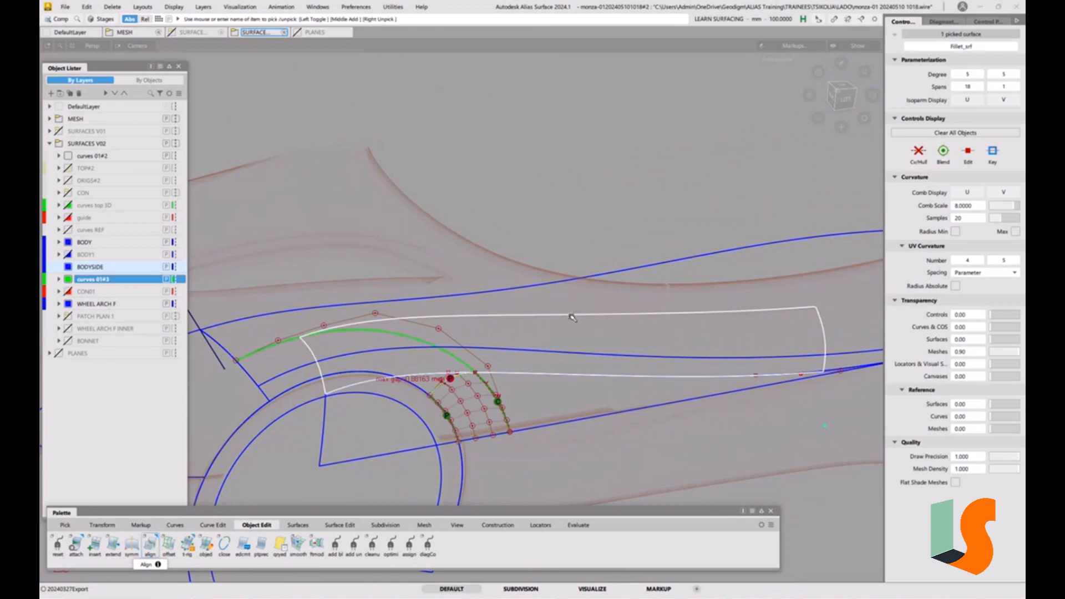
pyautogui.click(920, 157)
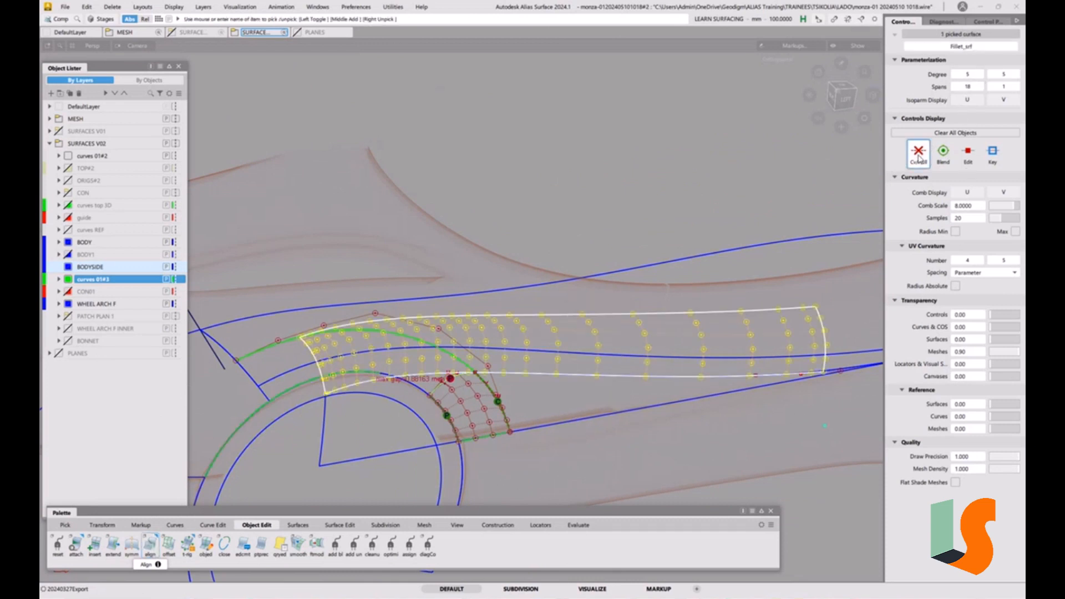
pyautogui.keyDown('alt'); pyautogui.keyDown('shift'); pyautogui.moveTo(709, 336); pyautogui.dragTo(627, 343); pyautogui.keyUp('shift'); pyautogui.keyUp('alt')
pyautogui.click(738, 396)
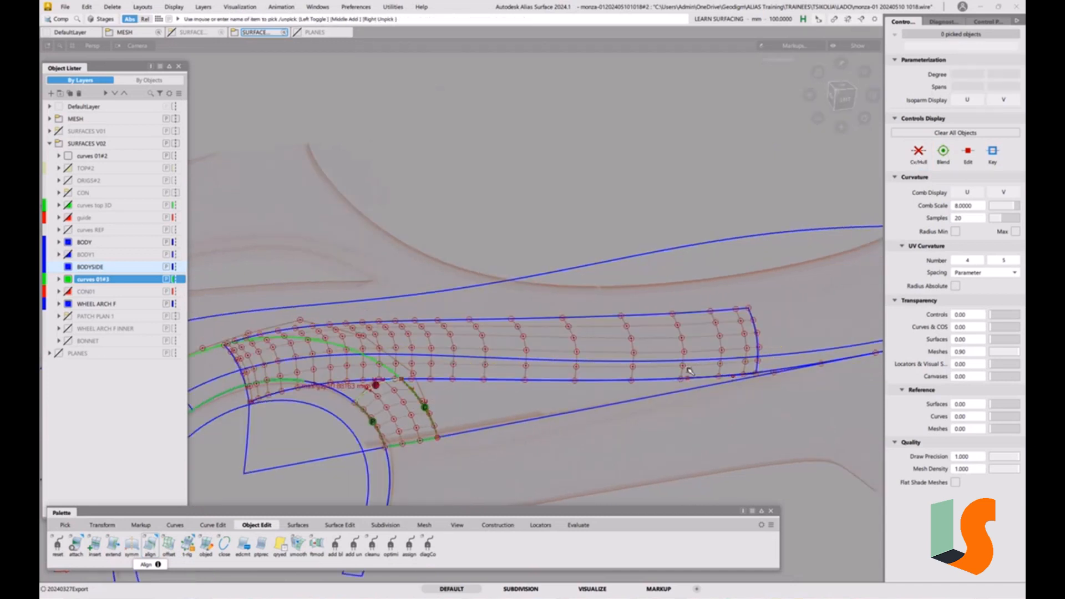
# Shorten the fillet surface's far end edge with Extend
pyautogui.keyDown('alt'); pyautogui.keyDown('shift'); pyautogui.moveTo(685, 368); pyautogui.dragTo(666, 370); pyautogui.keyUp('shift'); pyautogui.keyUp('alt')
pyautogui.keyDown('alt'); pyautogui.keyDown('shift'); pyautogui.moveTo(666, 371); pyautogui.dragTo(776, 411, button='right'); pyautogui.keyUp('shift'); pyautogui.keyUp('alt')
pyautogui.keyDown('alt'); pyautogui.keyDown('shift'); pyautogui.moveTo(777, 412); pyautogui.dragTo(628, 412, button='middle'); pyautogui.keyUp('shift'); pyautogui.keyUp('alt')
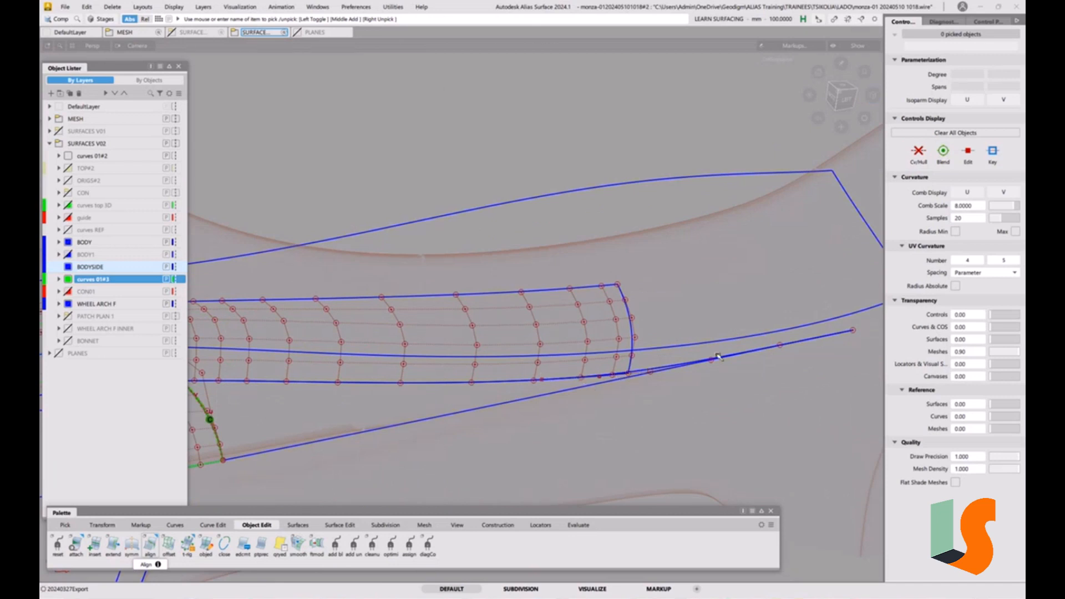
pyautogui.keyDown('alt'); pyautogui.keyDown('shift'); pyautogui.moveTo(621, 355); pyautogui.dragTo(690, 367, button='middle'); pyautogui.keyUp('shift'); pyautogui.keyUp('alt')
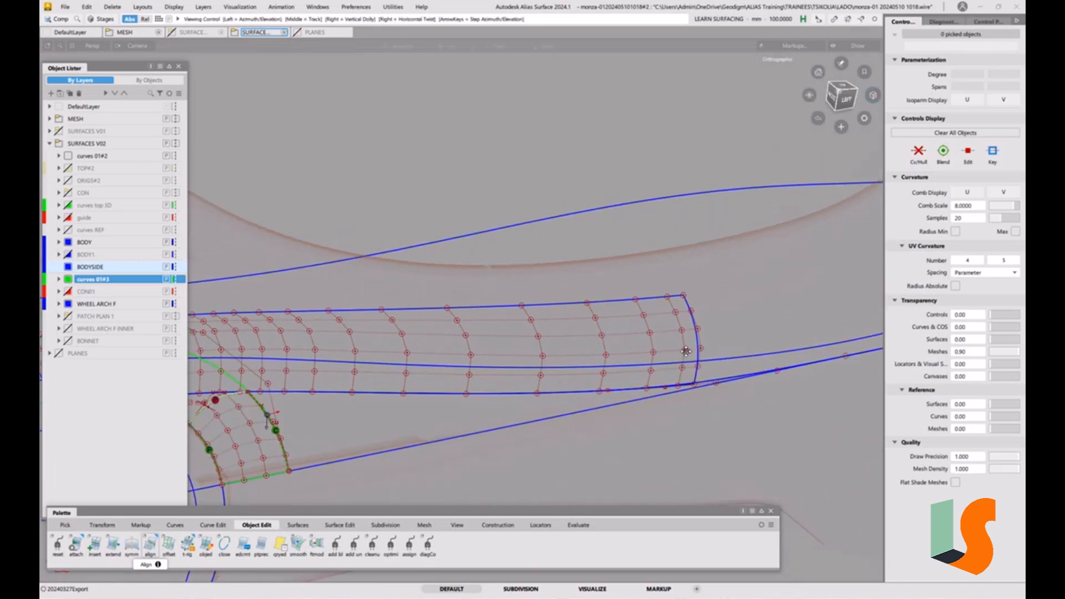
pyautogui.keyDown('alt'); pyautogui.keyDown('shift'); pyautogui.moveTo(690, 368); pyautogui.dragTo(692, 354, button='right'); pyautogui.keyUp('shift'); pyautogui.keyUp('alt')
pyautogui.press('e')
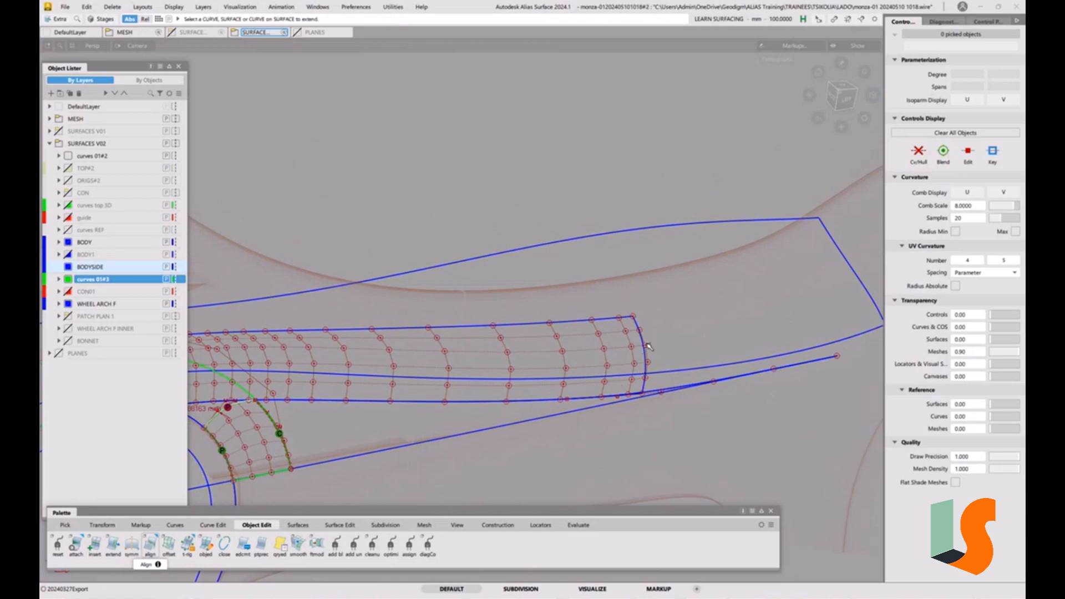
pyautogui.click(645, 344)
pyautogui.moveTo(645, 344); pyautogui.dragTo(577, 411)
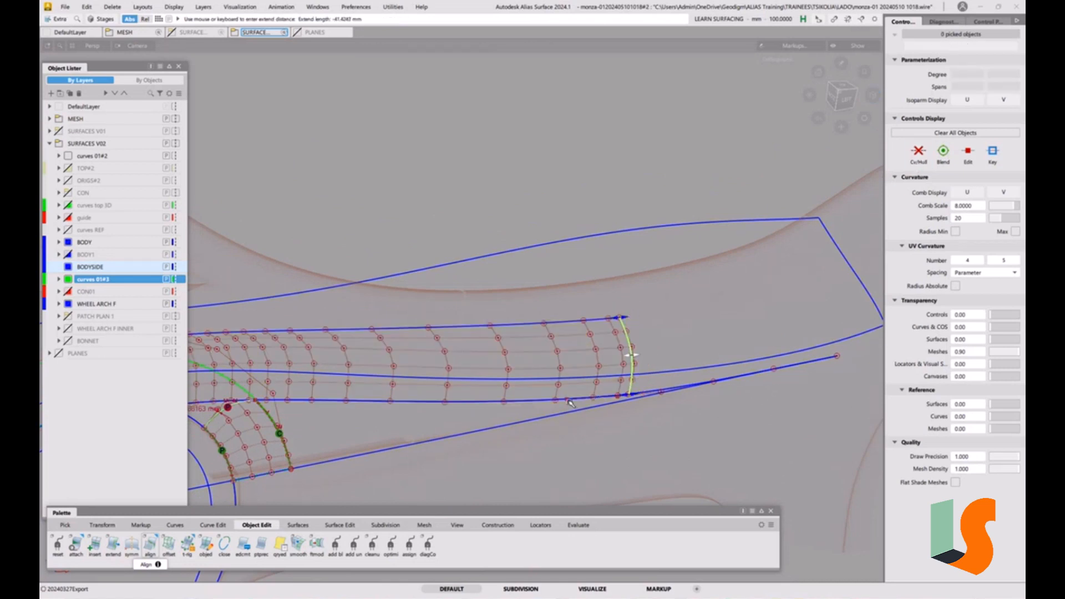
pyautogui.keyDown('ctrl'); pyautogui.click(568, 400); pyautogui.keyUp('ctrl')
# Untrim the neighbouring body-side surface below the fillet
pyautogui.keyDown('ctrl'); pyautogui.keyDown('shift'); pyautogui.moveTo(639, 437); pyautogui.dragTo(638, 375); pyautogui.keyUp('shift'); pyautogui.keyUp('ctrl')
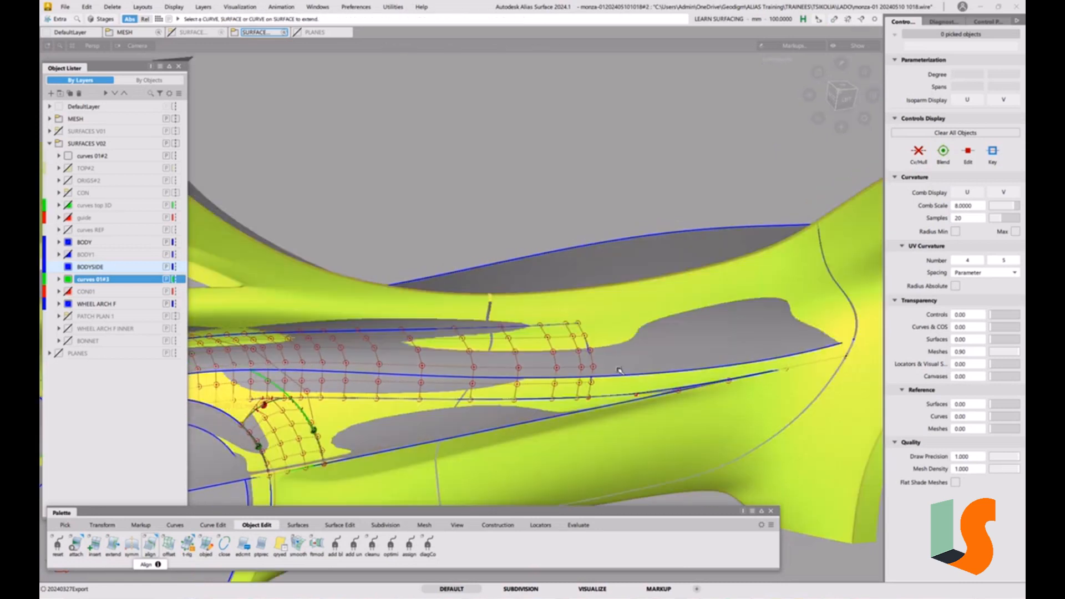
pyautogui.keyDown('alt'); pyautogui.keyDown('shift'); pyautogui.moveTo(620, 370); pyautogui.dragTo(574, 373); pyautogui.keyUp('shift'); pyautogui.keyUp('alt')
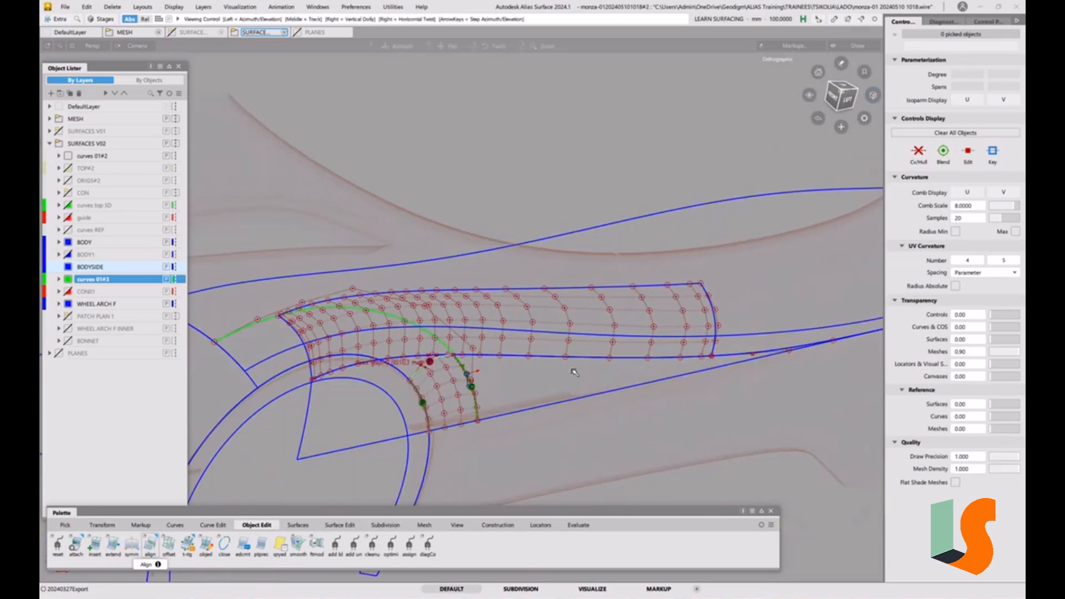
pyautogui.keyDown('alt'); pyautogui.keyDown('shift'); pyautogui.moveTo(574, 372); pyautogui.dragTo(616, 391, button='middle'); pyautogui.keyUp('shift'); pyautogui.keyUp('alt')
pyautogui.keyDown('ctrl'); pyautogui.keyDown('shift'); pyautogui.moveTo(599, 403); pyautogui.dragTo(583, 412); pyautogui.keyUp('shift'); pyautogui.keyUp('ctrl')
pyautogui.click(585, 380)
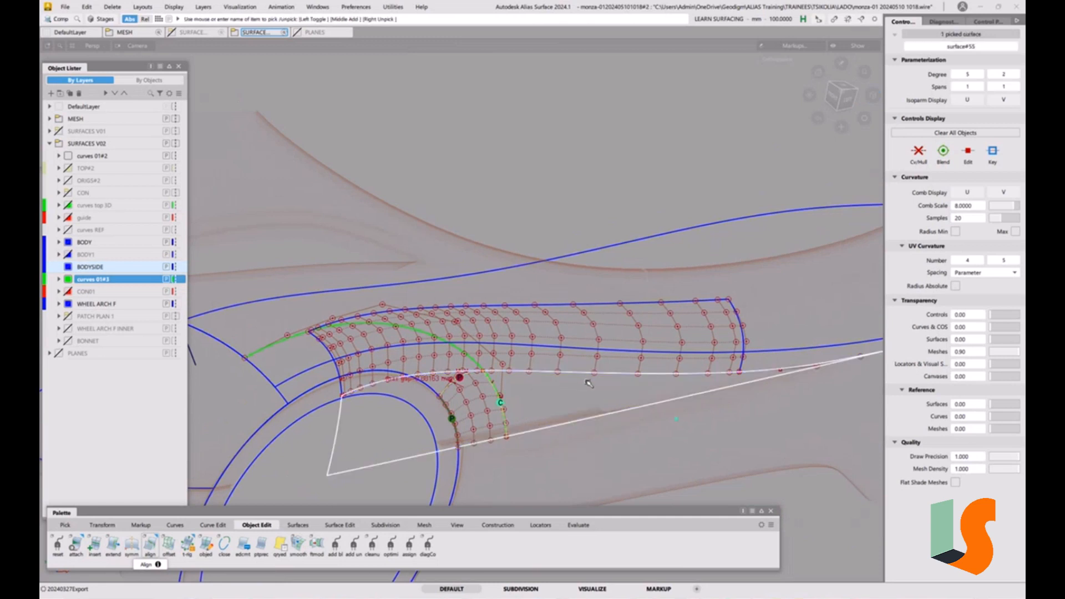
pyautogui.hotkey('ctrl', 'u')
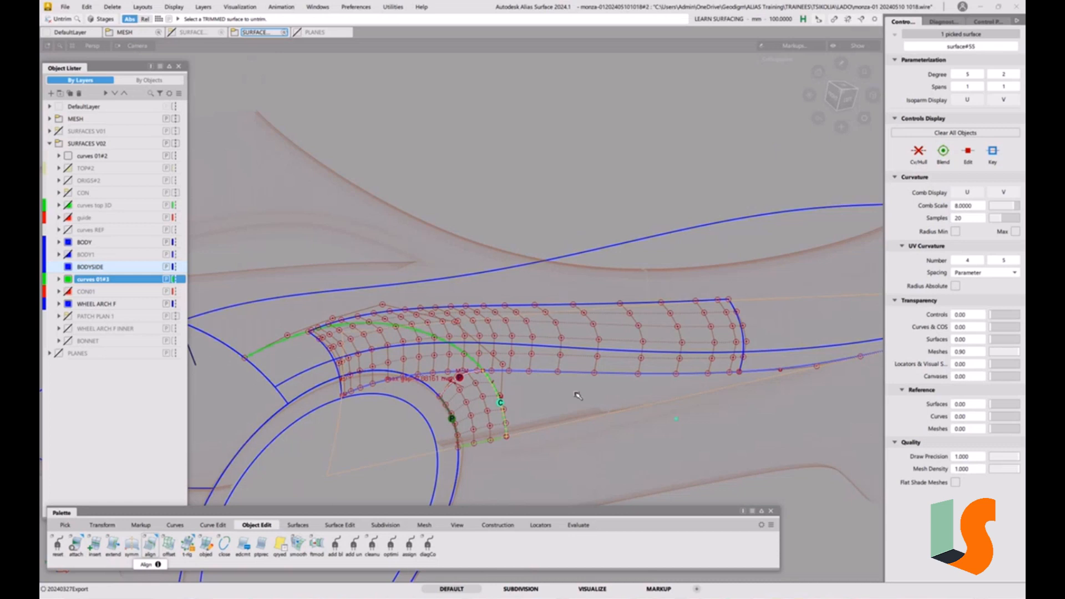
pyautogui.keyDown('ctrl'); pyautogui.keyDown('shift'); pyautogui.moveTo(575, 371); pyautogui.dragTo(575, 356); pyautogui.keyUp('shift'); pyautogui.keyUp('ctrl')
pyautogui.keyDown('ctrl'); pyautogui.keyDown('shift'); pyautogui.moveTo(569, 376); pyautogui.dragTo(549, 366); pyautogui.keyUp('shift'); pyautogui.keyUp('ctrl')
# Select and delete the leftover curves on surface of the untrimmed surface
pyautogui.click(567, 374)
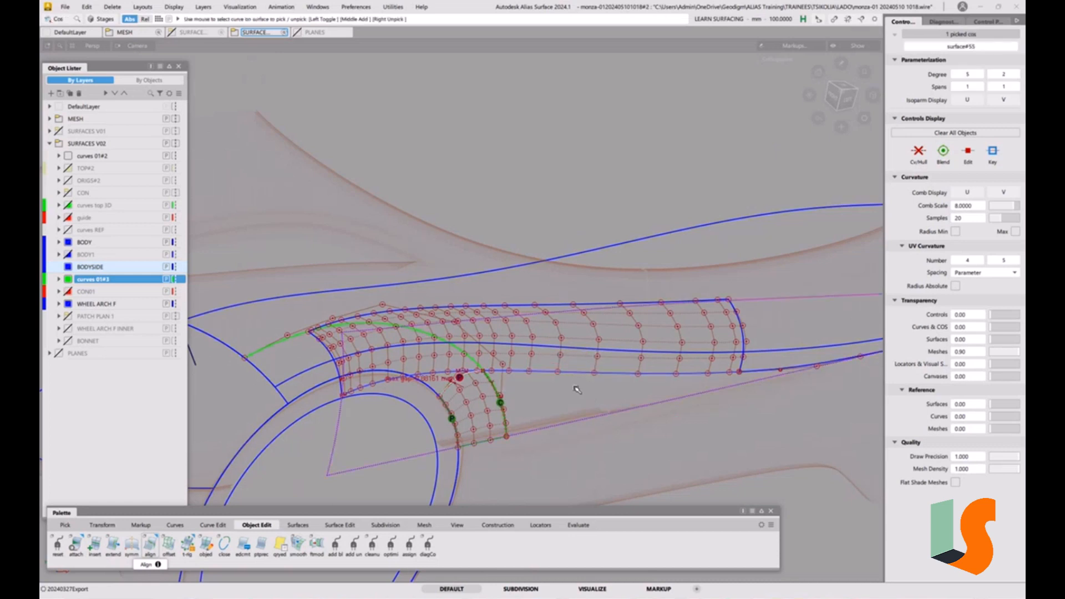
pyautogui.click(753, 378)
pyautogui.click(772, 373)
pyautogui.press('Delete')
pyautogui.click(483, 344)
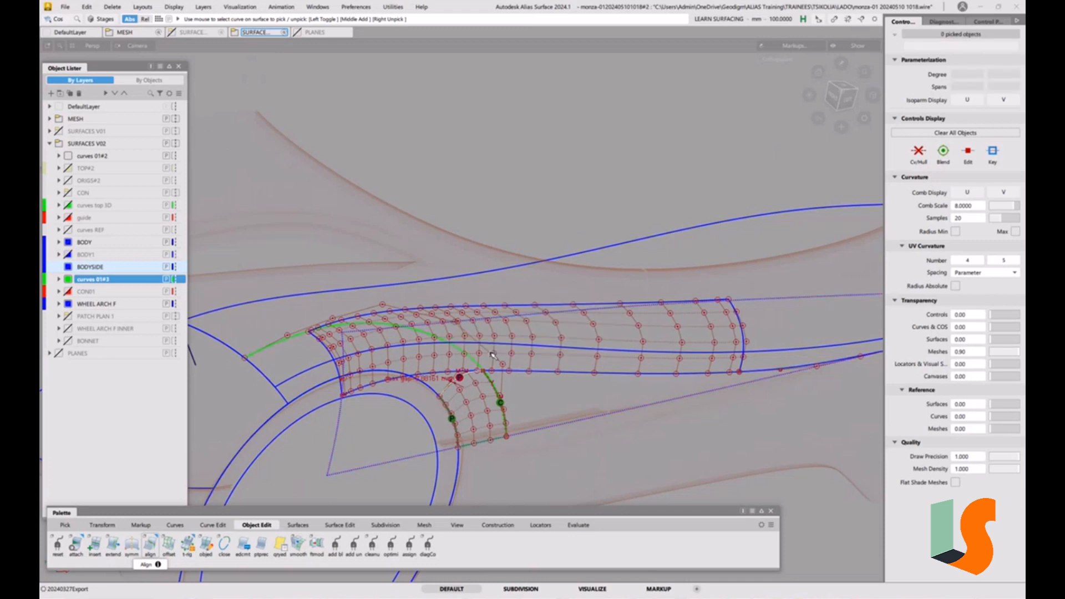
# Detach the fillet surface at the corner where it meets the Square surface's outer edge
pyautogui.keyDown('alt'); pyautogui.keyDown('shift'); pyautogui.moveTo(605, 385); pyautogui.dragTo(618, 349); pyautogui.keyUp('shift'); pyautogui.keyUp('alt')
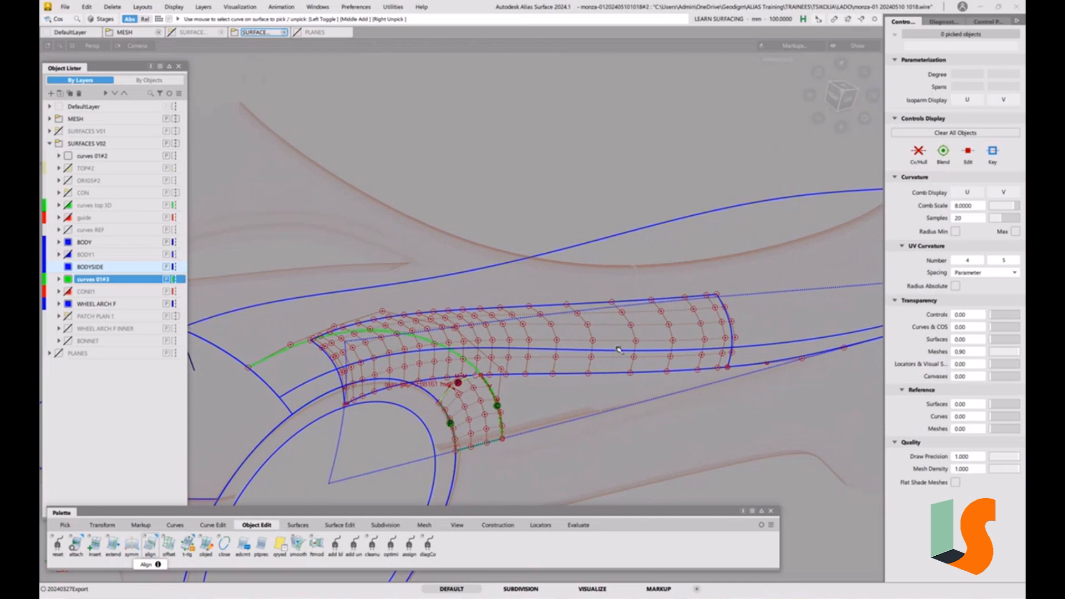
pyautogui.keyDown('alt'); pyautogui.keyDown('shift'); pyautogui.moveTo(520, 367); pyautogui.dragTo(525, 367); pyautogui.keyUp('shift'); pyautogui.keyUp('alt')
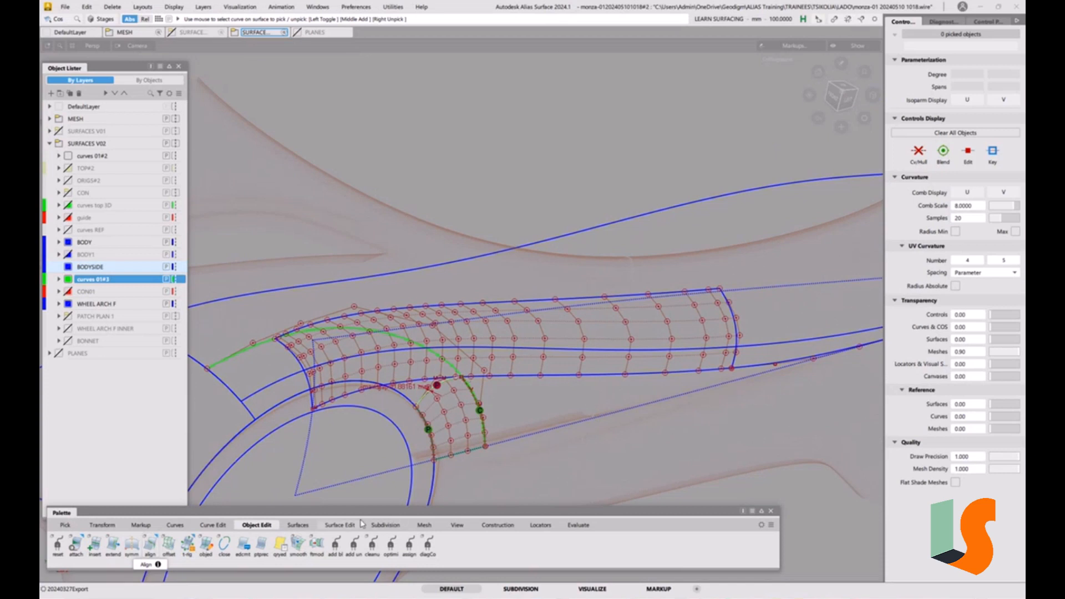
pyautogui.click(340, 525)
pyautogui.click(256, 525)
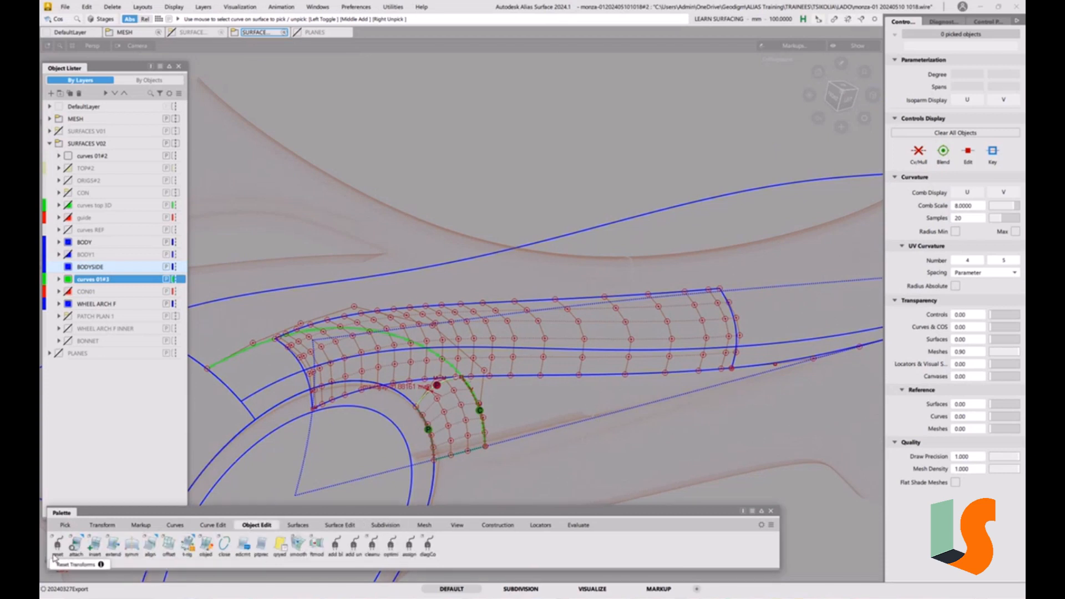
pyautogui.moveTo(76, 544); pyautogui.dragTo(94, 584)
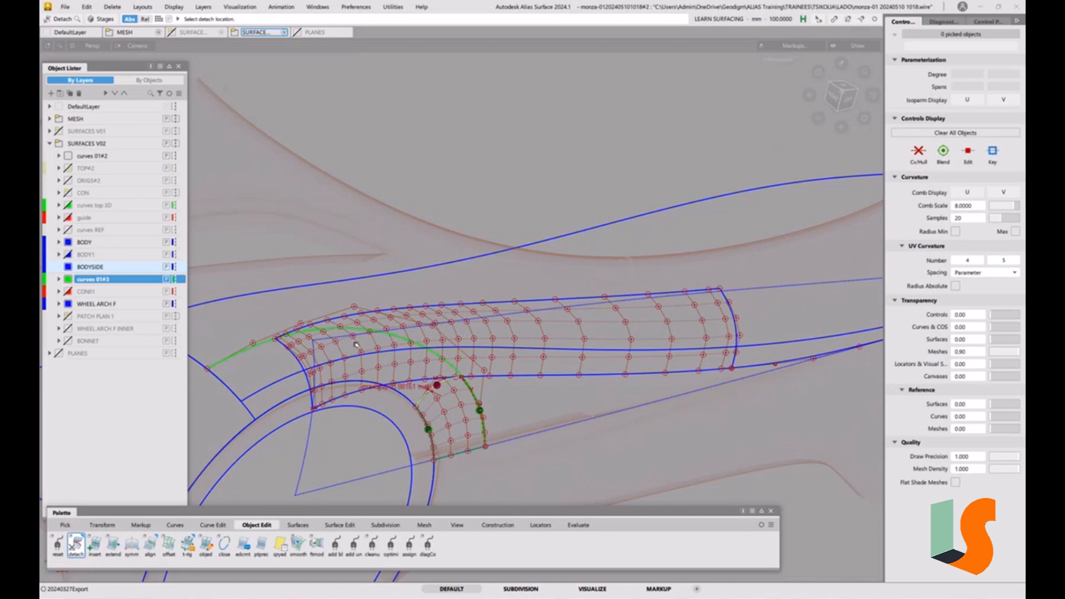
pyautogui.click(336, 344)
pyautogui.moveTo(336, 344); pyautogui.dragTo(483, 385)
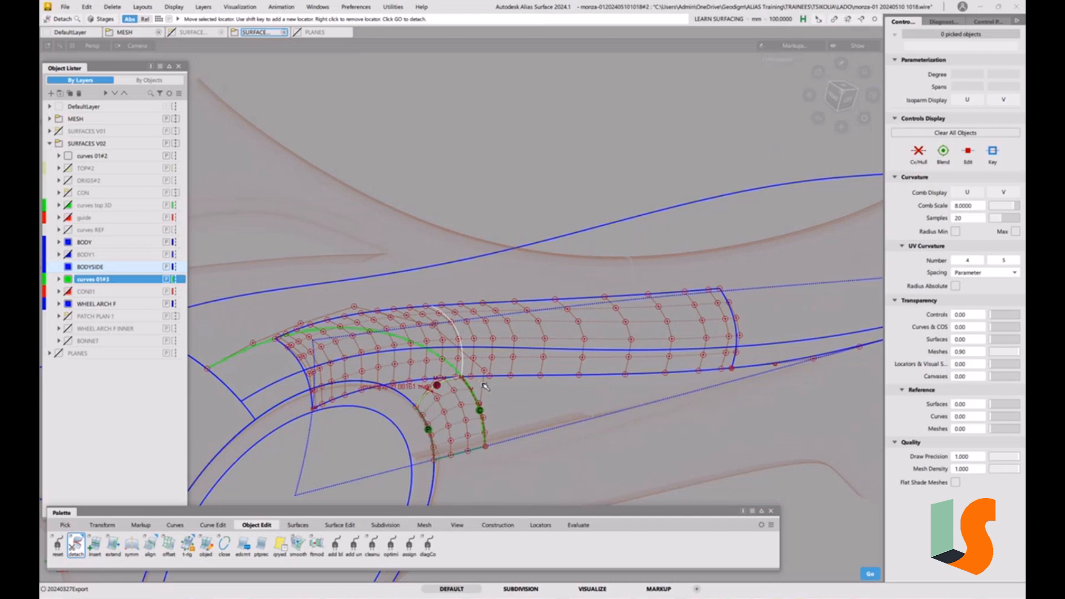
pyautogui.press('space')
pyautogui.keyDown('ctrl'); pyautogui.keyDown('shift'); pyautogui.moveTo(507, 437); pyautogui.dragTo(503, 362); pyautogui.keyUp('shift'); pyautogui.keyUp('ctrl')
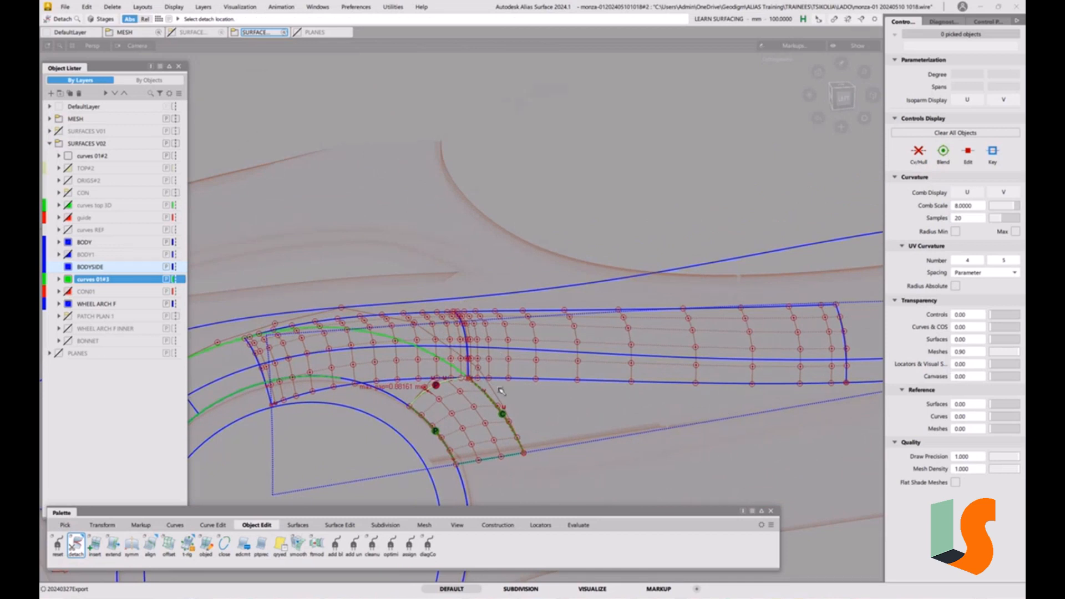
pyautogui.keyDown('alt'); pyautogui.keyDown('shift'); pyautogui.moveTo(501, 391); pyautogui.dragTo(504, 290); pyautogui.keyUp('shift'); pyautogui.keyUp('alt')
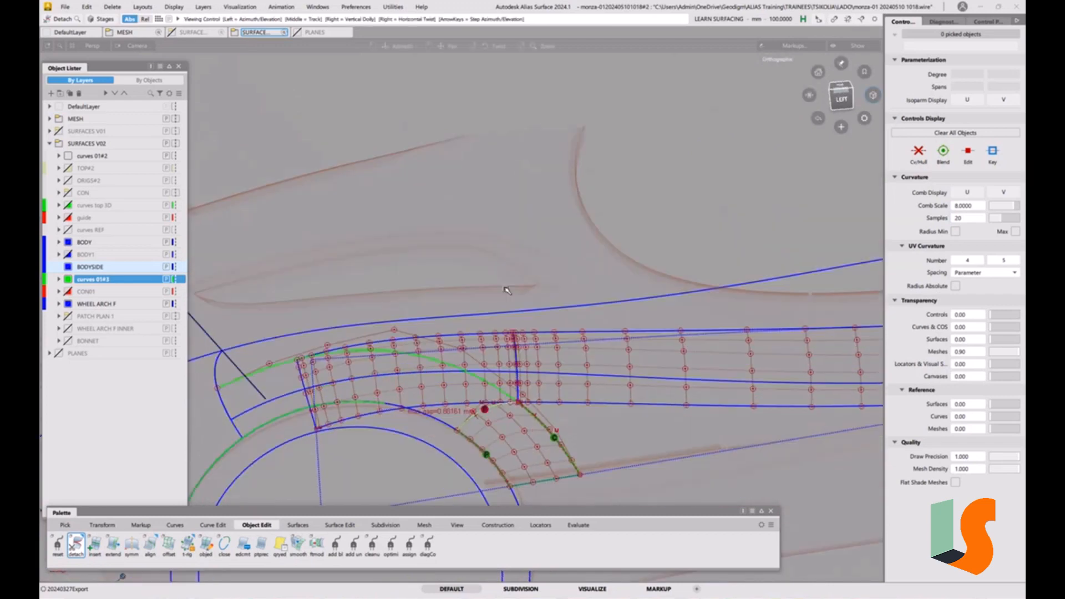
pyautogui.click(843, 100)
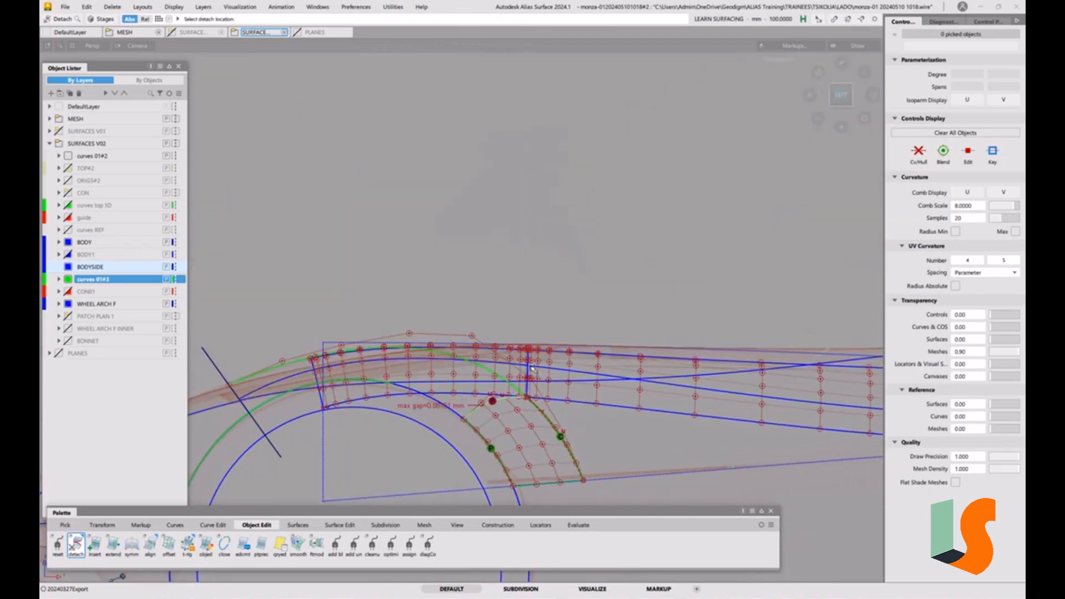
pyautogui.keyDown('alt'); pyautogui.keyDown('shift'); pyautogui.moveTo(538, 387); pyautogui.dragTo(550, 328, button='right'); pyautogui.keyUp('shift'); pyautogui.keyUp('alt')
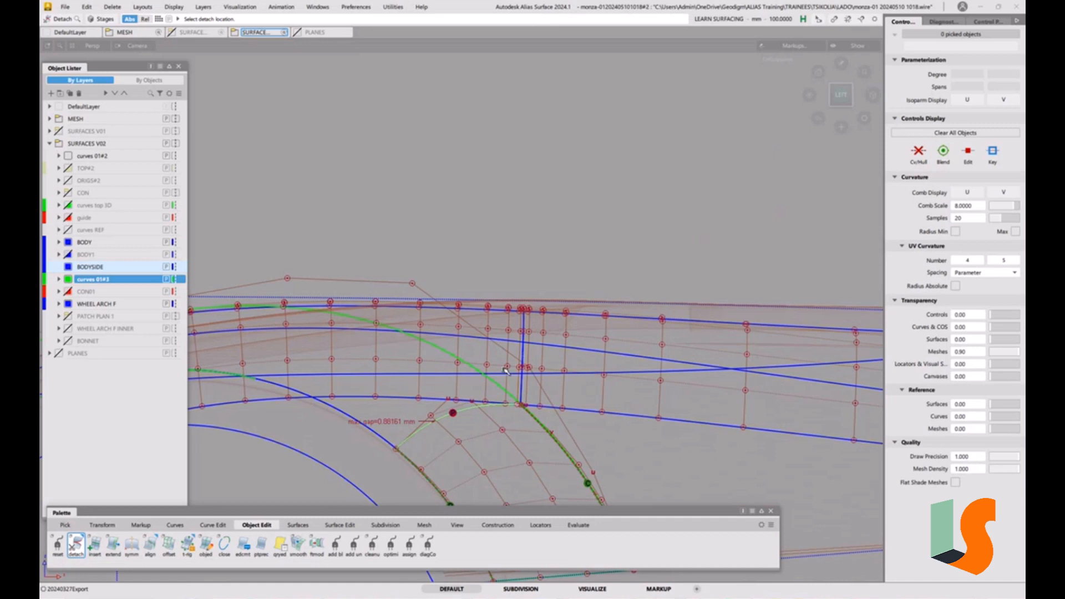
pyautogui.keyDown('alt'); pyautogui.keyDown('shift'); pyautogui.moveTo(511, 374); pyautogui.dragTo(436, 325); pyautogui.keyUp('shift'); pyautogui.keyUp('alt')
# Rebuild the detached fillet piece to 1 span in U, keeping degree 5, with the Parameterization Editor
pyautogui.click(439, 323)
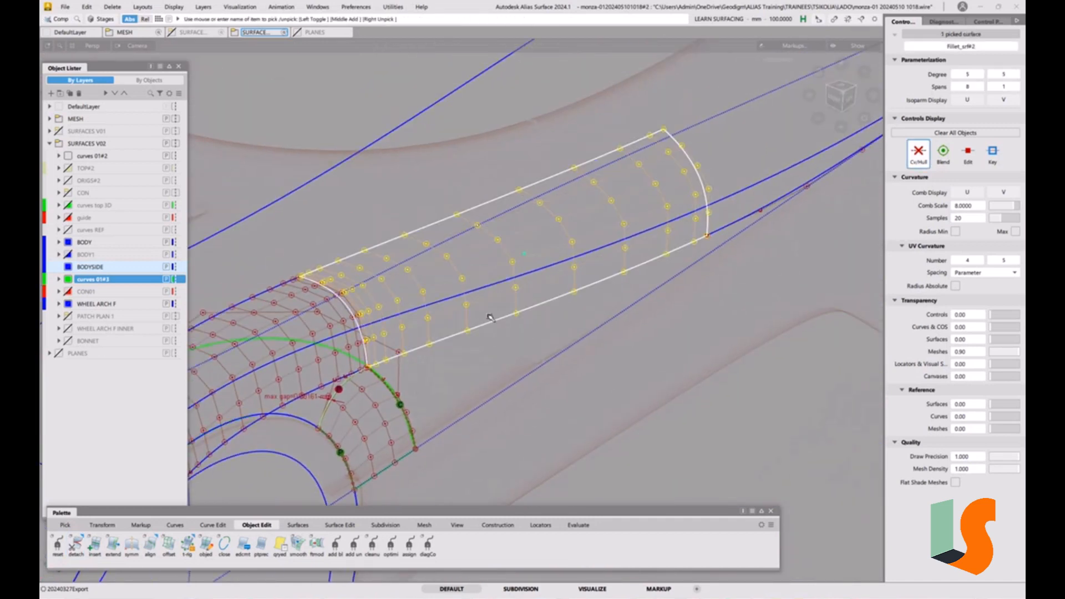
pyautogui.keyDown('alt'); pyautogui.keyDown('shift'); pyautogui.moveTo(535, 309); pyautogui.dragTo(580, 314); pyautogui.keyUp('shift'); pyautogui.keyUp('alt')
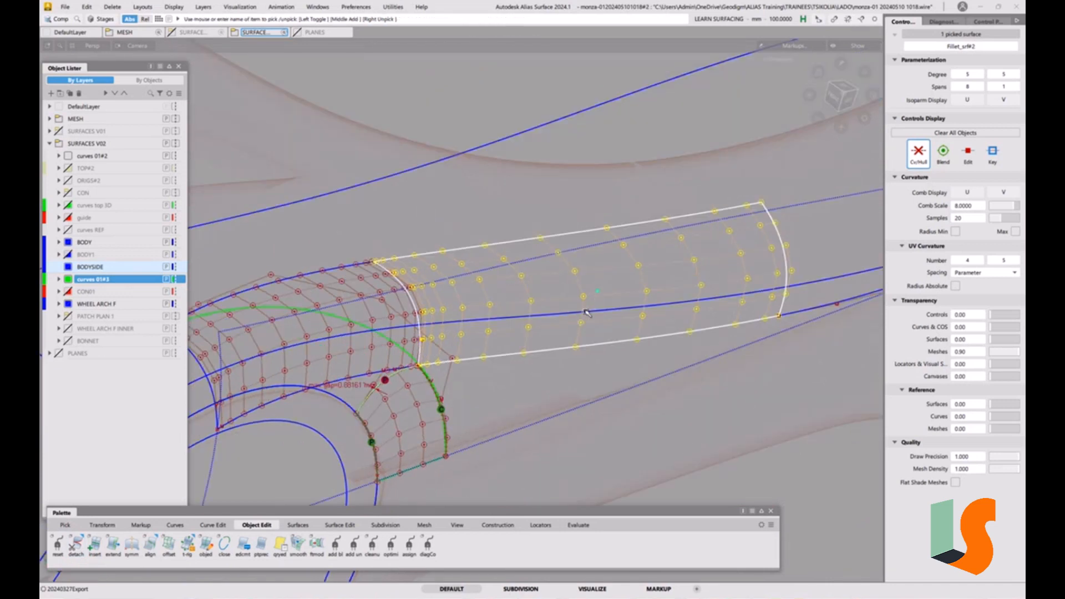
pyautogui.hotkey('ctrl', 'p')
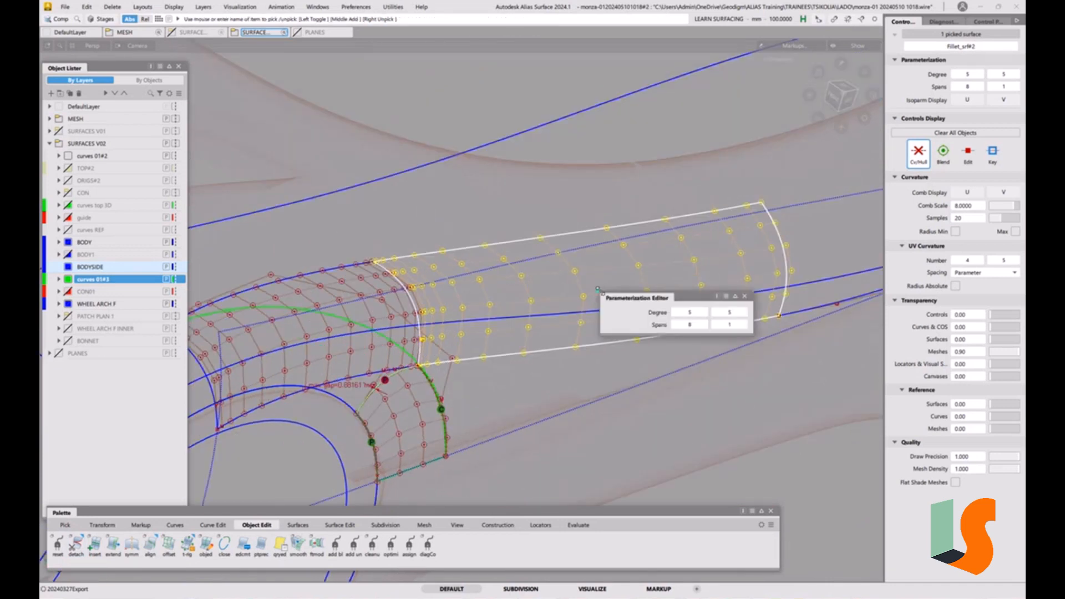
pyautogui.click(676, 325)
pyautogui.click(675, 326)
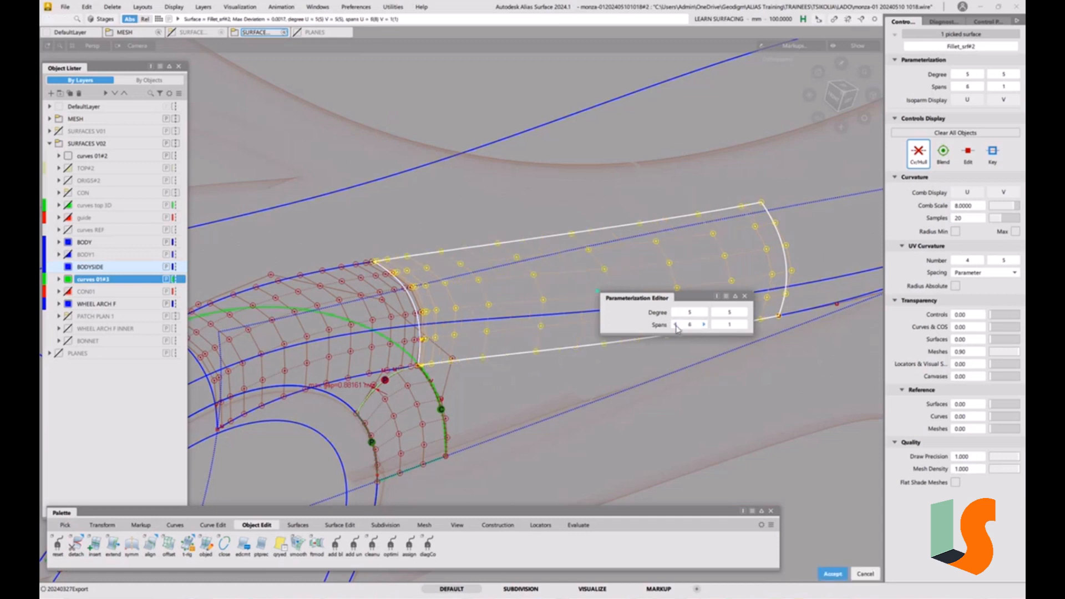
pyautogui.click(675, 326)
pyautogui.click(675, 325)
pyautogui.click(675, 325)
pyautogui.click(675, 326)
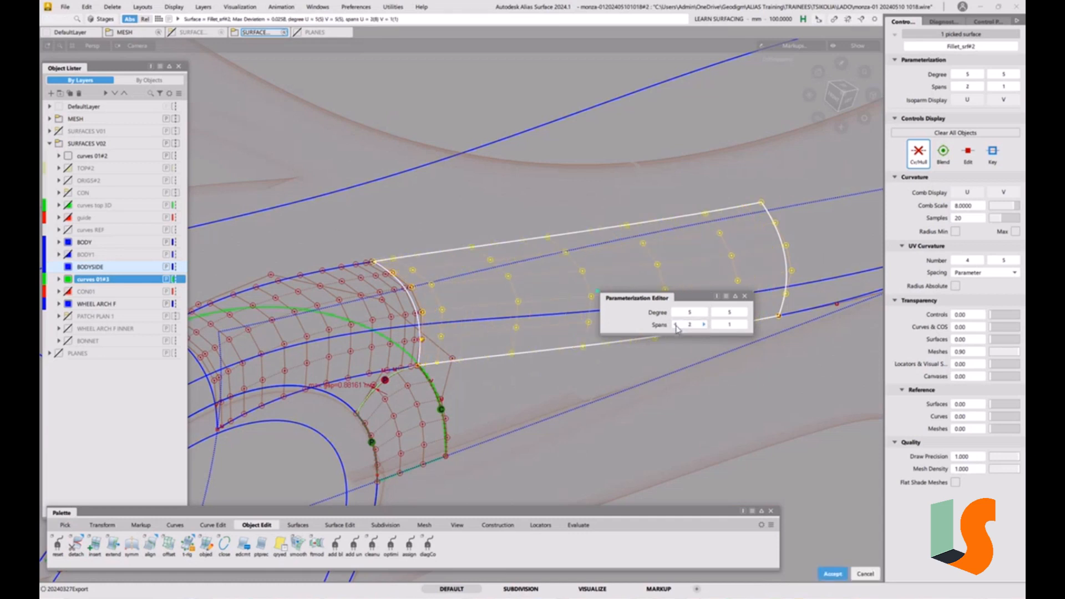
pyautogui.click(675, 326)
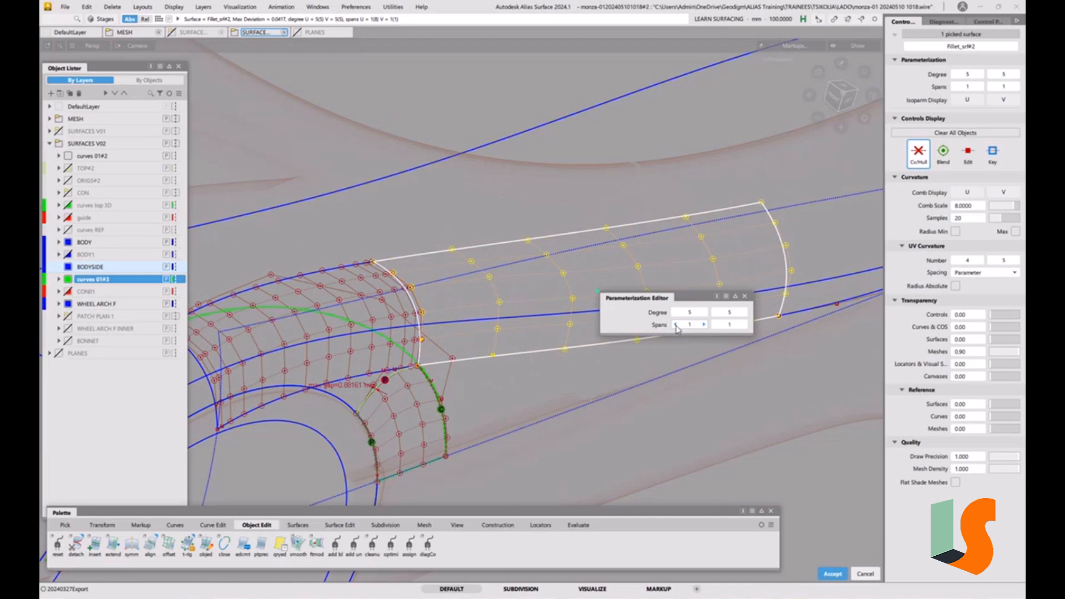
pyautogui.keyDown('ctrl'); pyautogui.keyDown('shift'); pyautogui.click(727, 426); pyautogui.keyUp('shift'); pyautogui.keyUp('ctrl')
pyautogui.click(678, 426)
# Inspect the rebuilt fillet piece and its neighbours in shaded and wireframe views
pyautogui.keyDown('alt'); pyautogui.keyDown('shift'); pyautogui.moveTo(638, 355); pyautogui.dragTo(536, 318); pyautogui.keyUp('shift'); pyautogui.keyUp('alt')
pyautogui.keyDown('alt'); pyautogui.keyDown('shift'); pyautogui.moveTo(564, 313); pyautogui.dragTo(566, 337, button='right'); pyautogui.keyUp('shift'); pyautogui.keyUp('alt')
pyautogui.moveTo(566, 336)
pyautogui.keyDown('alt'); pyautogui.keyDown('shift'); pyautogui.mouseDown()
pyautogui.moveTo(590, 365)
pyautogui.moveTo(570, 341)
pyautogui.mouseUp(); pyautogui.keyUp('shift'); pyautogui.keyUp('alt')
pyautogui.keyDown('alt'); pyautogui.keyDown('shift'); pyautogui.moveTo(570, 339); pyautogui.dragTo(617, 345, button='middle'); pyautogui.keyUp('shift'); pyautogui.keyUp('alt')
pyautogui.press('F2')
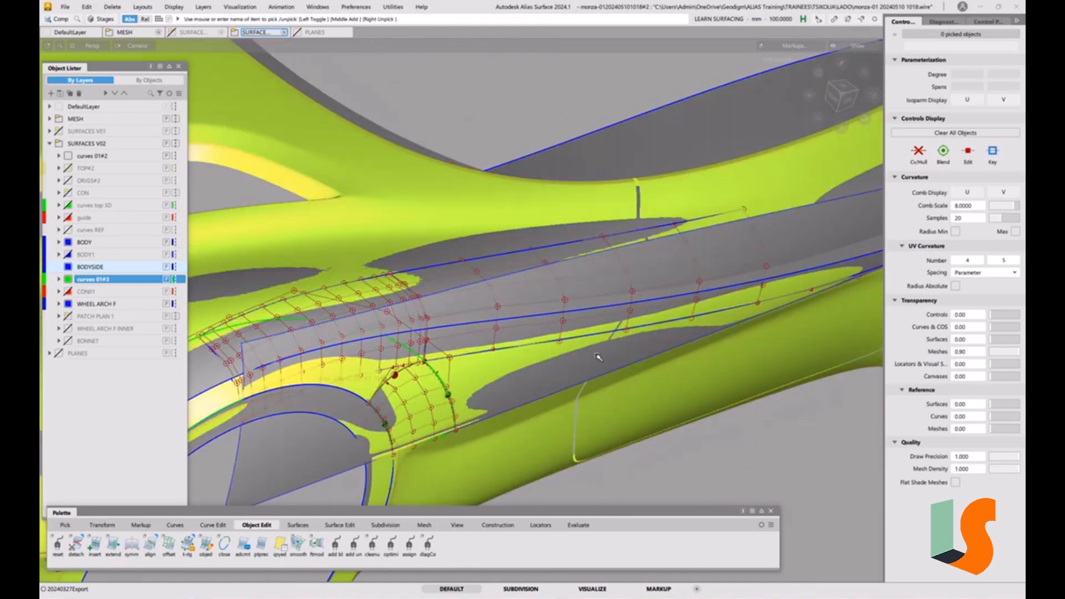
pyautogui.press('F2')
pyautogui.keyDown('alt'); pyautogui.keyDown('shift'); pyautogui.moveTo(616, 353); pyautogui.dragTo(606, 367); pyautogui.keyUp('shift'); pyautogui.keyUp('alt')
pyautogui.keyDown('alt'); pyautogui.keyDown('shift'); pyautogui.moveTo(605, 367); pyautogui.dragTo(582, 357, button='middle'); pyautogui.keyUp('shift'); pyautogui.keyUp('alt')
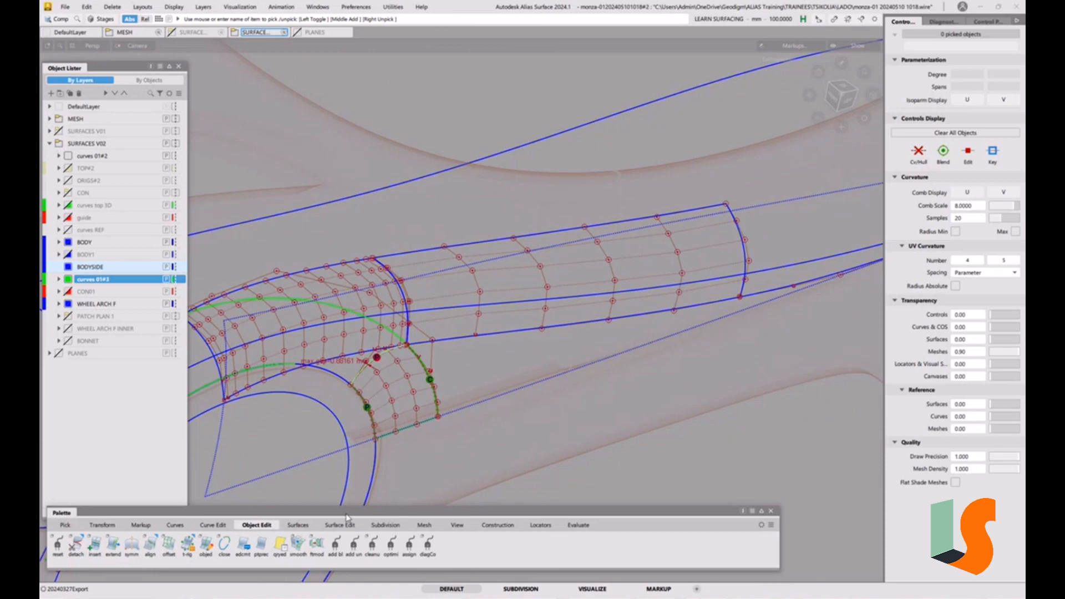
# Try to align the rebuilt fillet piece's lower edge to the neighbouring body curve with G2 continuity
pyautogui.doubleClick(157, 553)
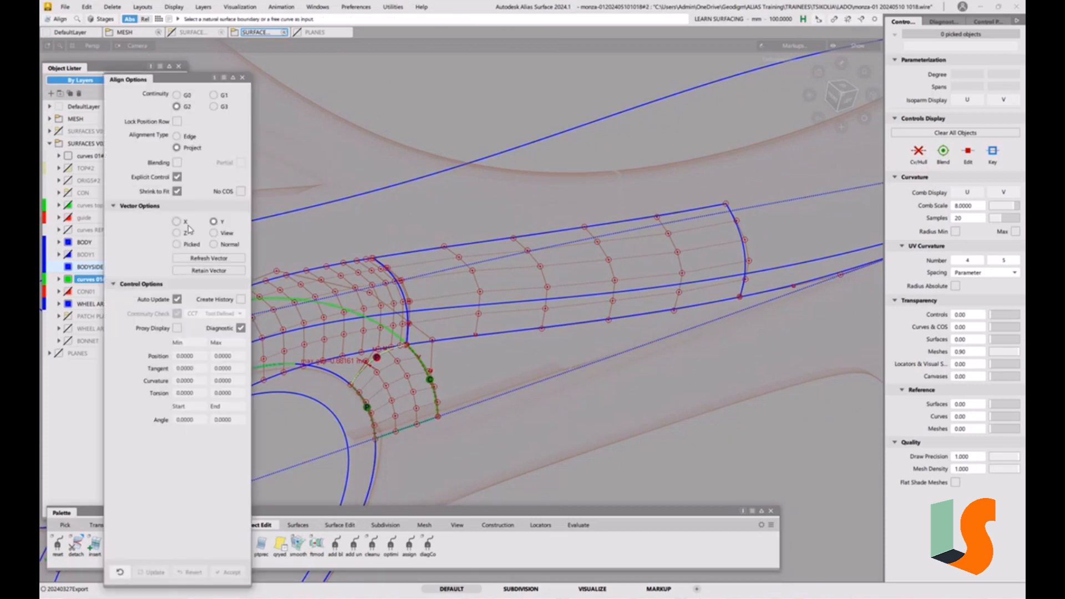
pyautogui.click(470, 338)
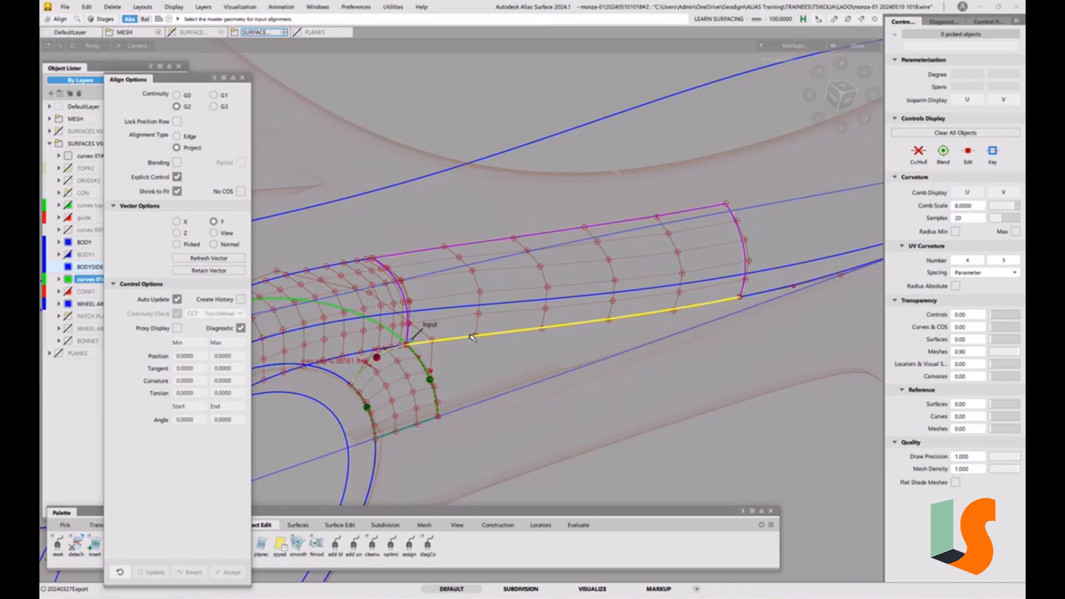
pyautogui.click(471, 310)
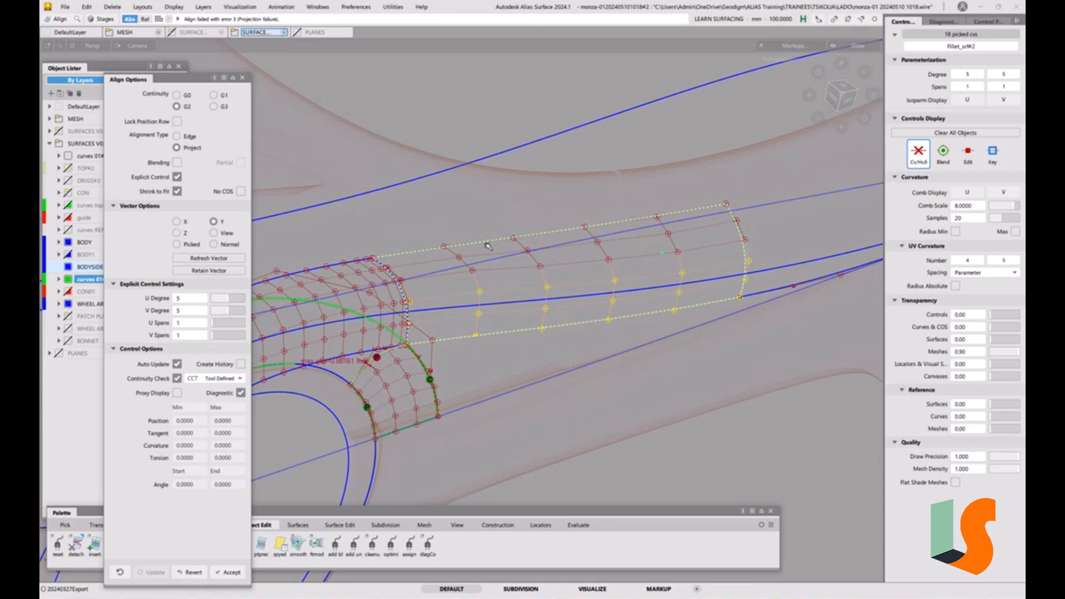
pyautogui.keyDown('alt'); pyautogui.keyDown('shift'); pyautogui.moveTo(488, 246); pyautogui.dragTo(635, 317, button='right'); pyautogui.keyUp('shift'); pyautogui.keyUp('alt')
pyautogui.keyDown('alt'); pyautogui.keyDown('shift'); pyautogui.moveTo(635, 316); pyautogui.dragTo(504, 281); pyautogui.keyUp('shift'); pyautogui.keyUp('alt')
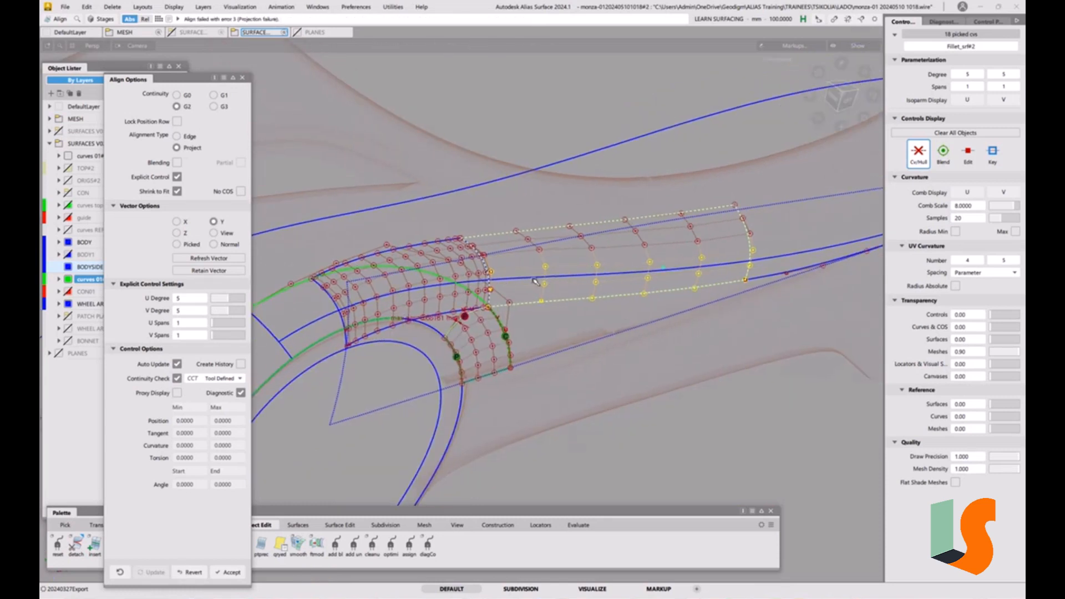
pyautogui.click(189, 572)
# Align the fillet piece's lower edge to the adjacent surface with G2 continuity, raising its U degree to 6
pyautogui.click(524, 306)
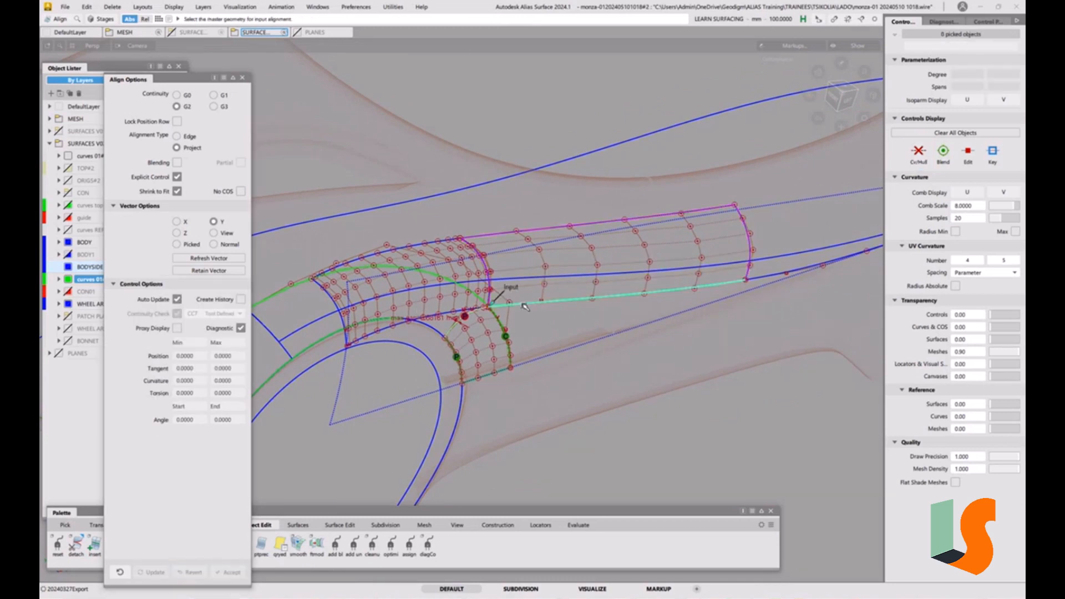
pyautogui.click(516, 251)
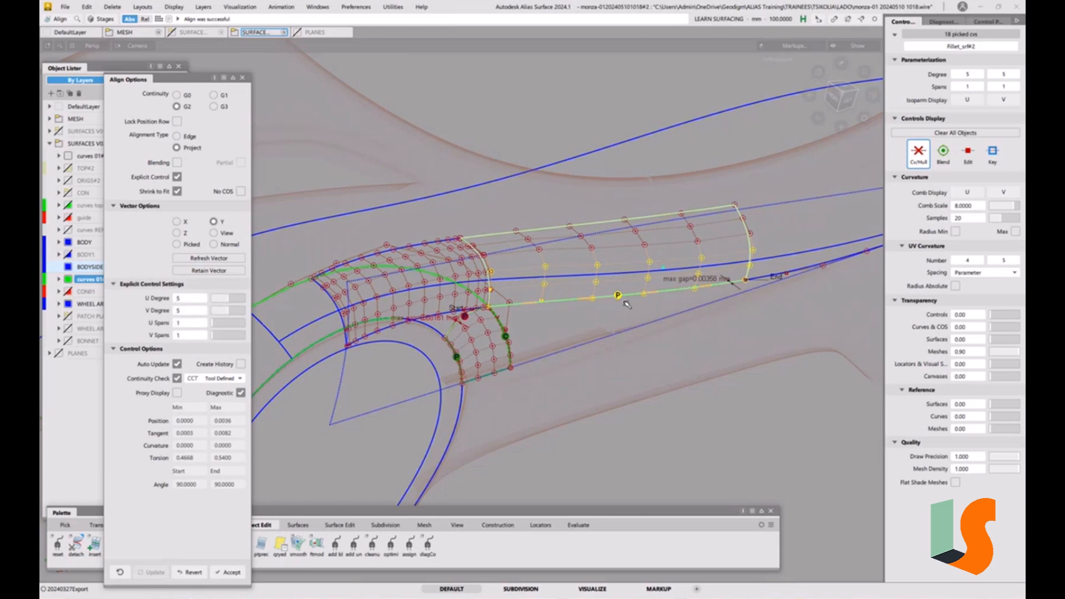
pyautogui.scroll(1, 627, 305)
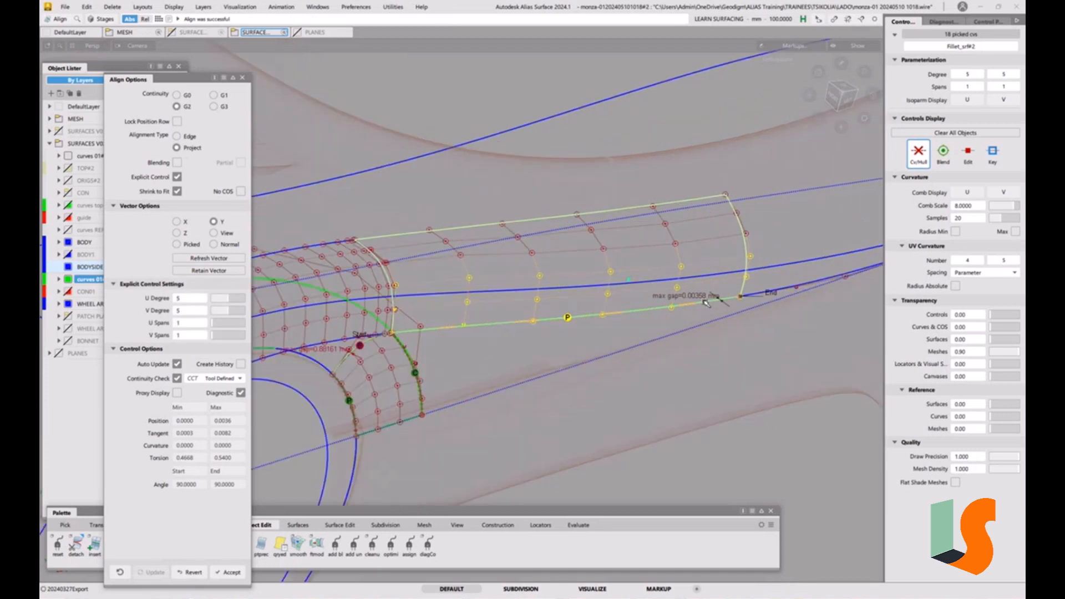
pyautogui.click(234, 300)
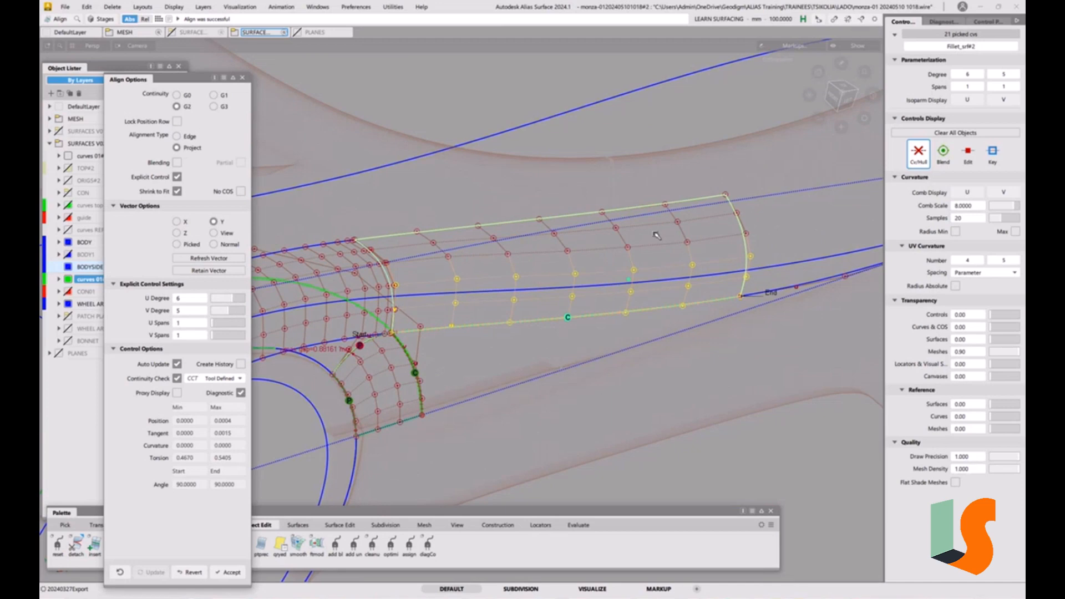
pyautogui.moveTo(681, 360)
pyautogui.keyDown('ctrl'); pyautogui.keyDown('shift'); pyautogui.mouseDown()
pyautogui.moveTo(676, 309)
pyautogui.moveTo(662, 347)
pyautogui.moveTo(654, 336)
pyautogui.moveTo(671, 298)
pyautogui.mouseUp(); pyautogui.keyUp('shift'); pyautogui.keyUp('ctrl')
pyautogui.press('5')
pyautogui.press('5')
pyautogui.keyDown('alt'); pyautogui.keyDown('shift'); pyautogui.moveTo(670, 297); pyautogui.dragTo(682, 283, button='middle'); pyautogui.keyUp('shift'); pyautogui.keyUp('alt')
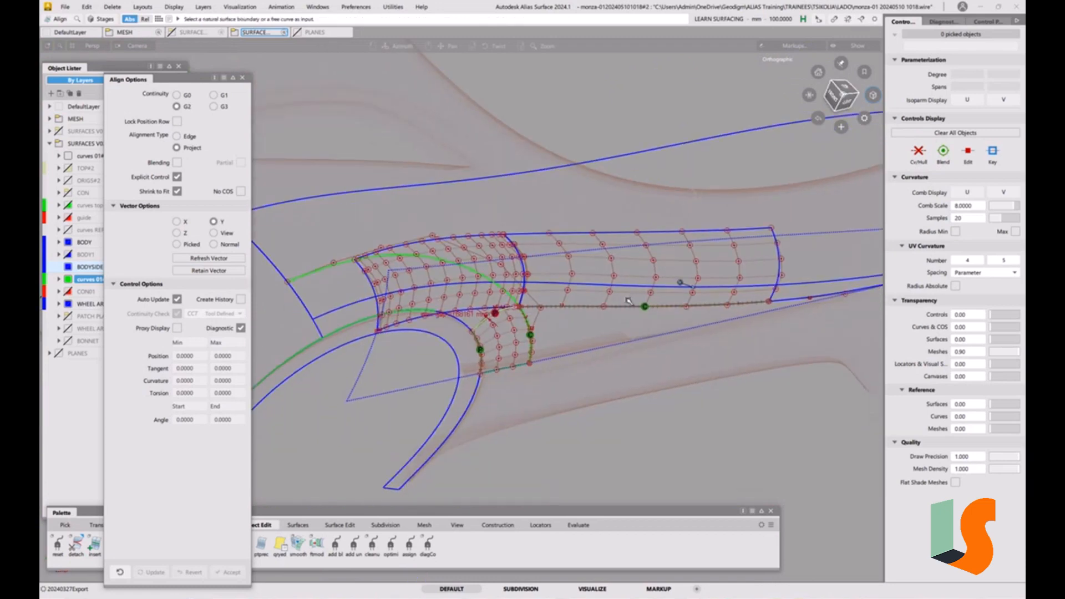
pyautogui.keyDown('alt'); pyautogui.keyDown('shift'); pyautogui.moveTo(682, 283); pyautogui.dragTo(675, 289); pyautogui.keyUp('shift'); pyautogui.keyUp('alt')
# Show X-axis-aligned cross sections and inspect the fillet and body-side surfaces from several viewpoints
pyautogui.click(835, 92)
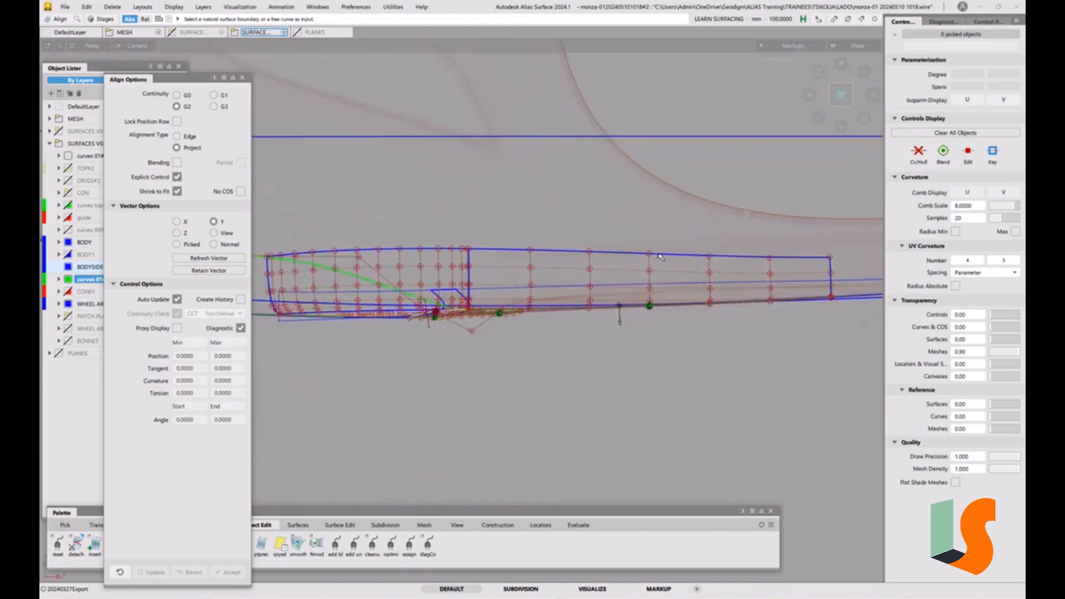
pyautogui.keyDown('alt'); pyautogui.keyDown('shift'); pyautogui.moveTo(726, 290); pyautogui.dragTo(664, 221); pyautogui.keyUp('shift'); pyautogui.keyUp('alt')
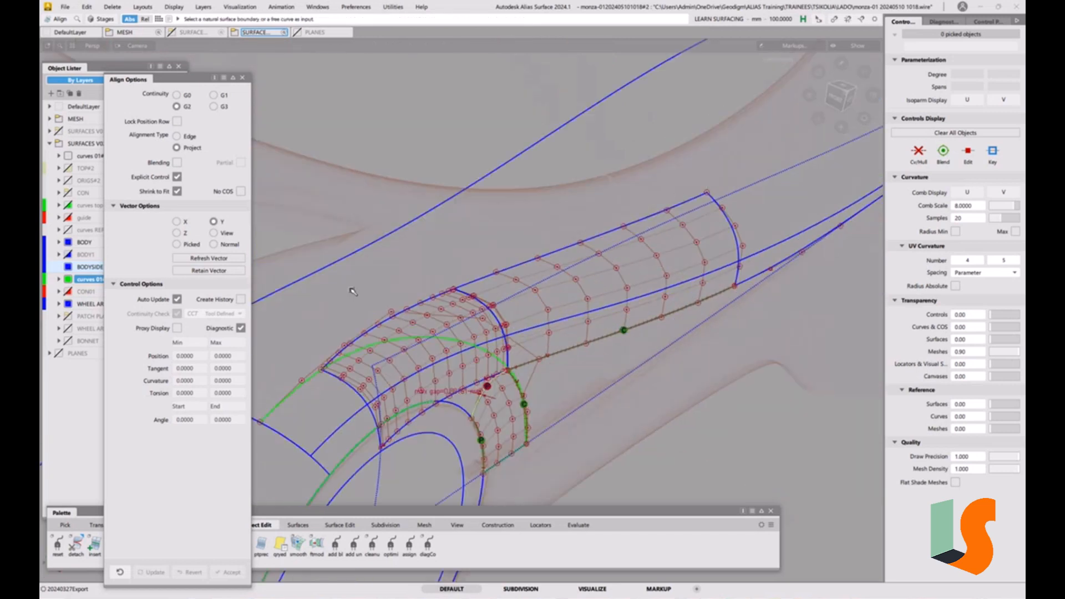
pyautogui.keyDown('alt'); pyautogui.keyDown('shift'); pyautogui.moveTo(353, 292); pyautogui.dragTo(558, 253); pyautogui.keyUp('shift'); pyautogui.keyUp('alt')
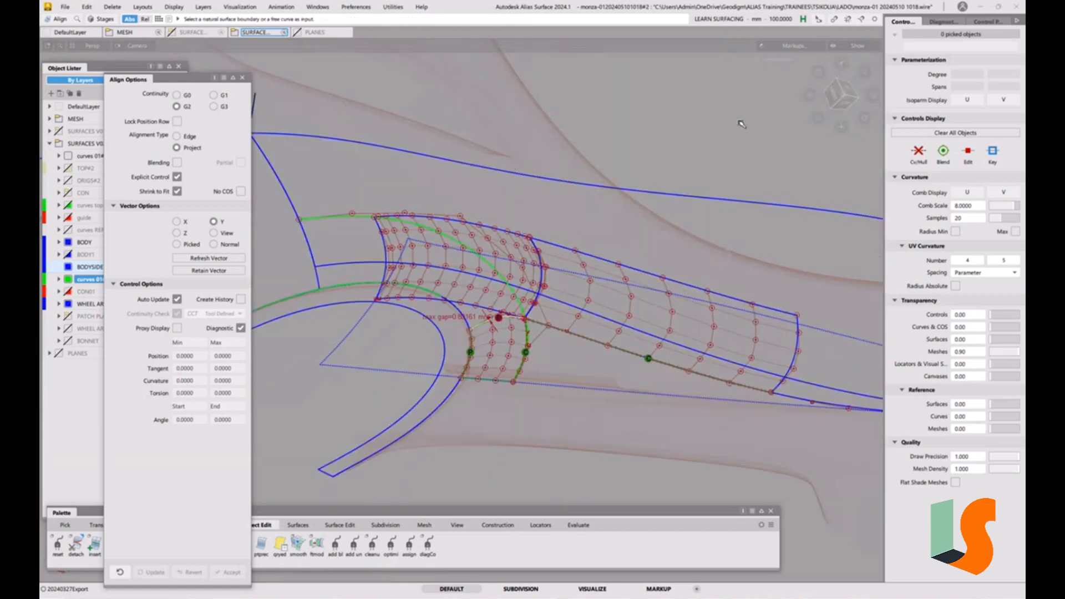
pyautogui.click(988, 23)
pyautogui.click(915, 42)
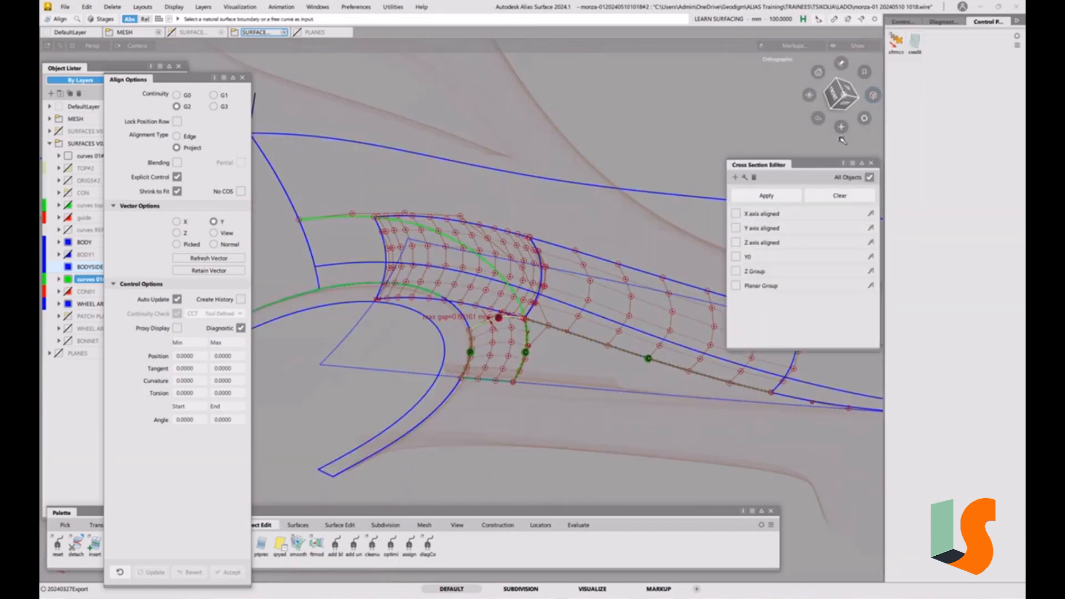
pyautogui.click(742, 228)
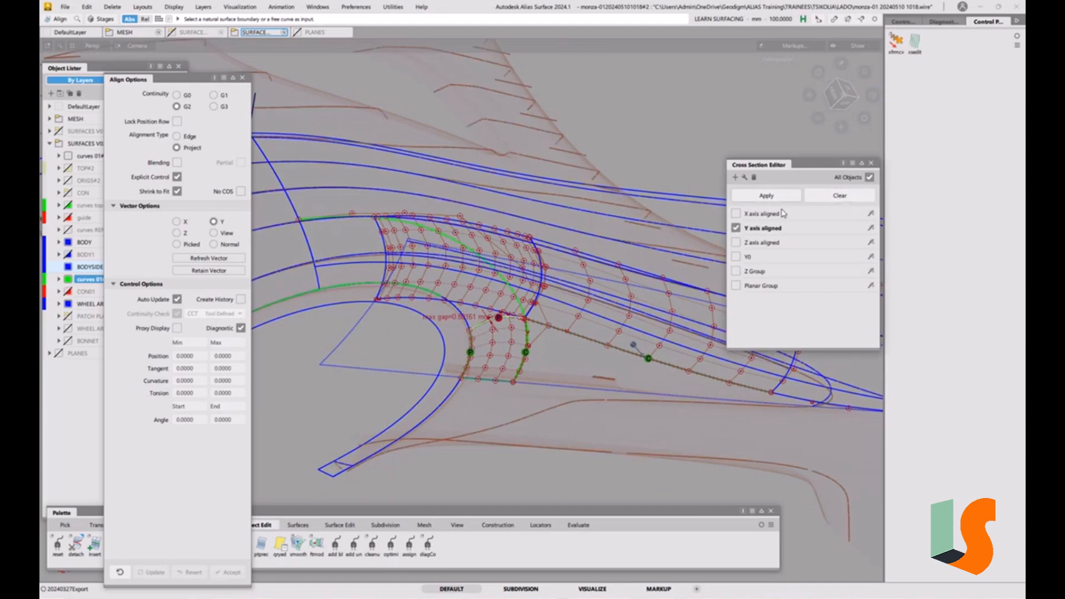
pyautogui.click(737, 229)
pyautogui.click(737, 214)
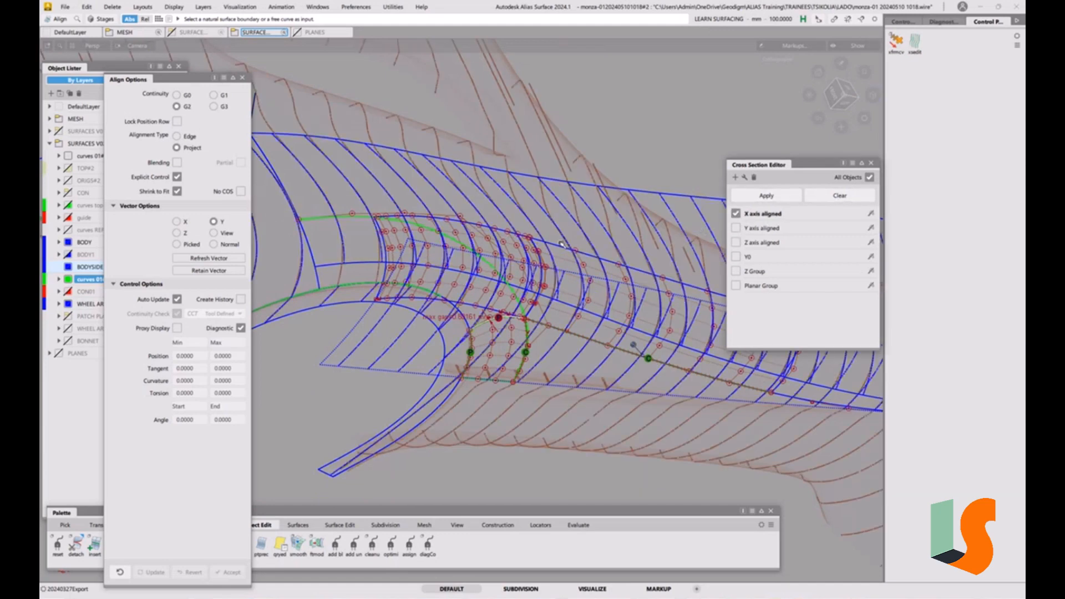
pyautogui.keyDown('alt'); pyautogui.keyDown('shift'); pyautogui.moveTo(562, 244); pyautogui.dragTo(589, 236); pyautogui.keyUp('shift'); pyautogui.keyUp('alt')
pyautogui.keyDown('alt'); pyautogui.keyDown('shift'); pyautogui.moveTo(589, 236); pyautogui.dragTo(622, 263, button='right'); pyautogui.keyUp('shift'); pyautogui.keyUp('alt')
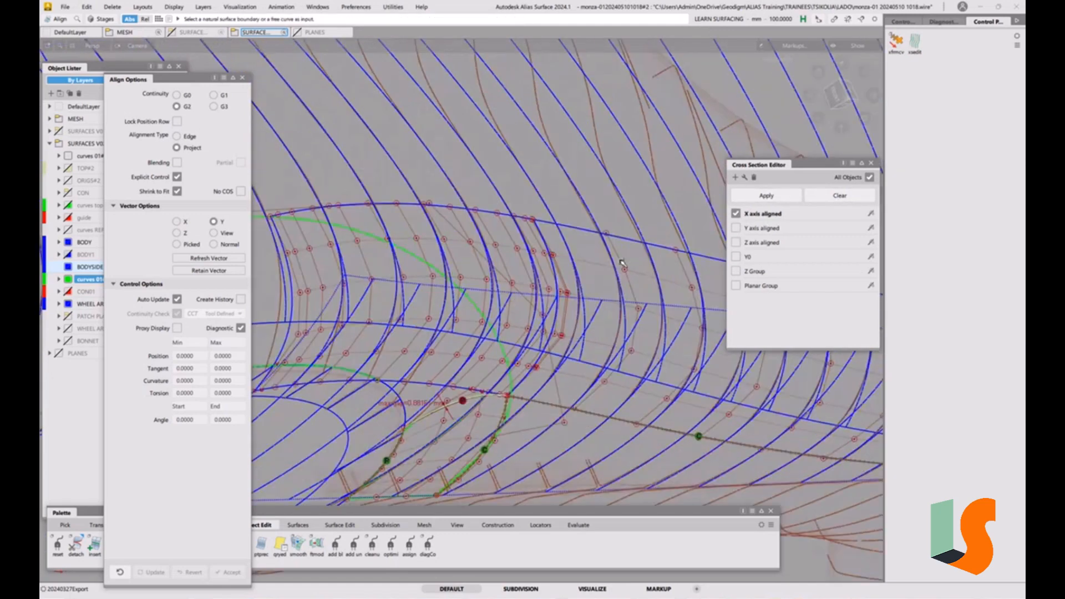
pyautogui.keyDown('alt'); pyautogui.keyDown('shift'); pyautogui.moveTo(545, 232); pyautogui.dragTo(555, 267); pyautogui.keyUp('shift'); pyautogui.keyUp('alt')
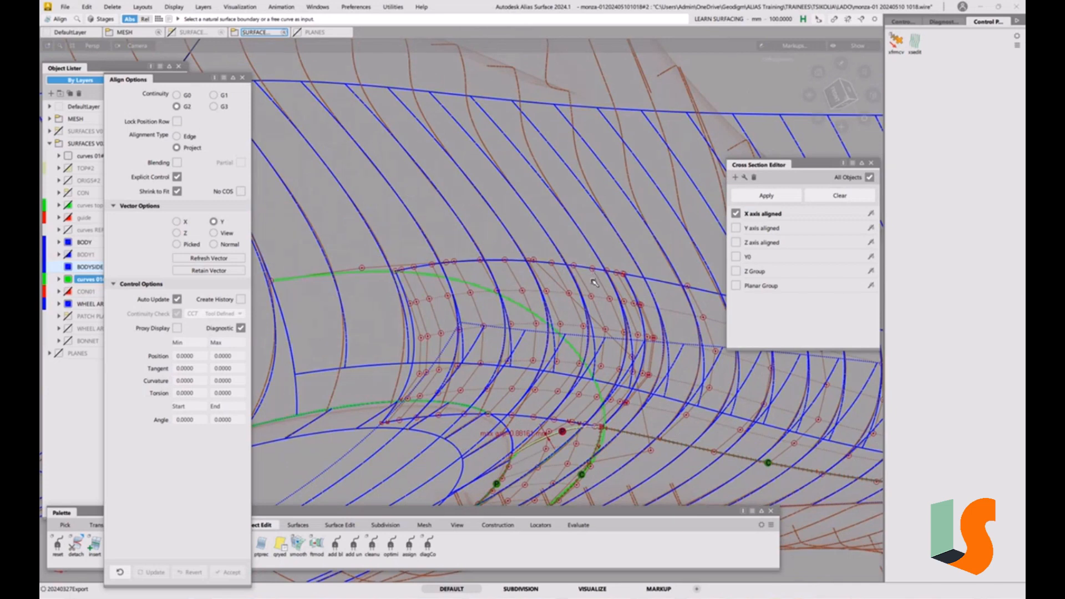
pyautogui.keyDown('alt'); pyautogui.keyDown('shift'); pyautogui.moveTo(593, 277); pyautogui.dragTo(353, 323, button='right'); pyautogui.keyUp('shift'); pyautogui.keyUp('alt')
pyautogui.keyDown('alt'); pyautogui.keyDown('shift'); pyautogui.moveTo(353, 323); pyautogui.dragTo(296, 308, button='middle'); pyautogui.keyUp('shift'); pyautogui.keyUp('alt')
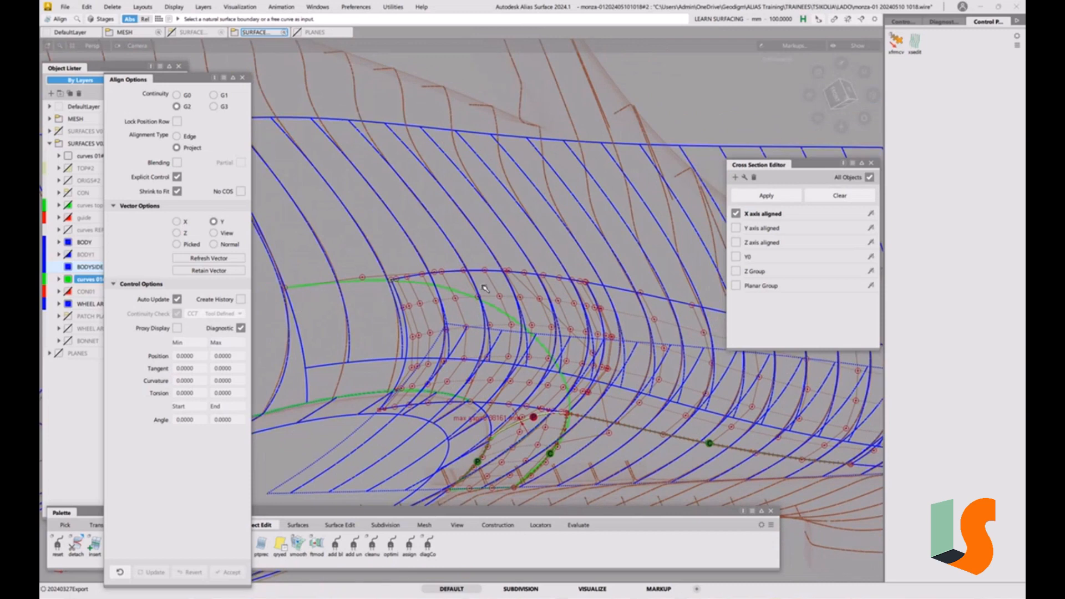
pyautogui.click(852, 90)
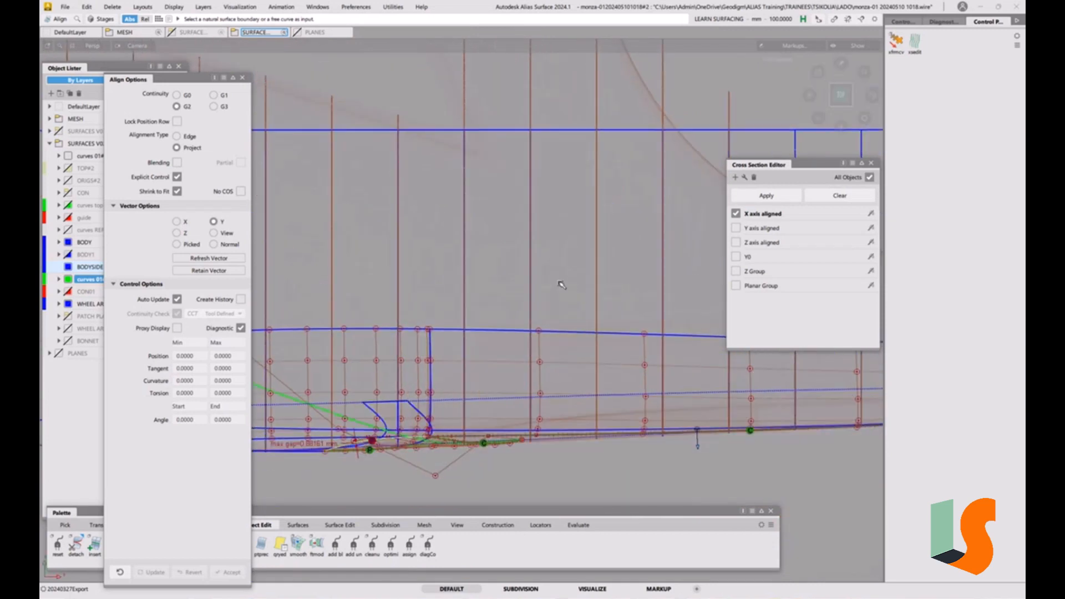
pyautogui.keyDown('alt'); pyautogui.keyDown('shift'); pyautogui.moveTo(559, 282); pyautogui.dragTo(432, 344, button='right'); pyautogui.keyUp('shift'); pyautogui.keyUp('alt')
pyautogui.keyDown('alt'); pyautogui.keyDown('shift'); pyautogui.moveTo(433, 344); pyautogui.dragTo(616, 402, button='middle'); pyautogui.keyUp('shift'); pyautogui.keyUp('alt')
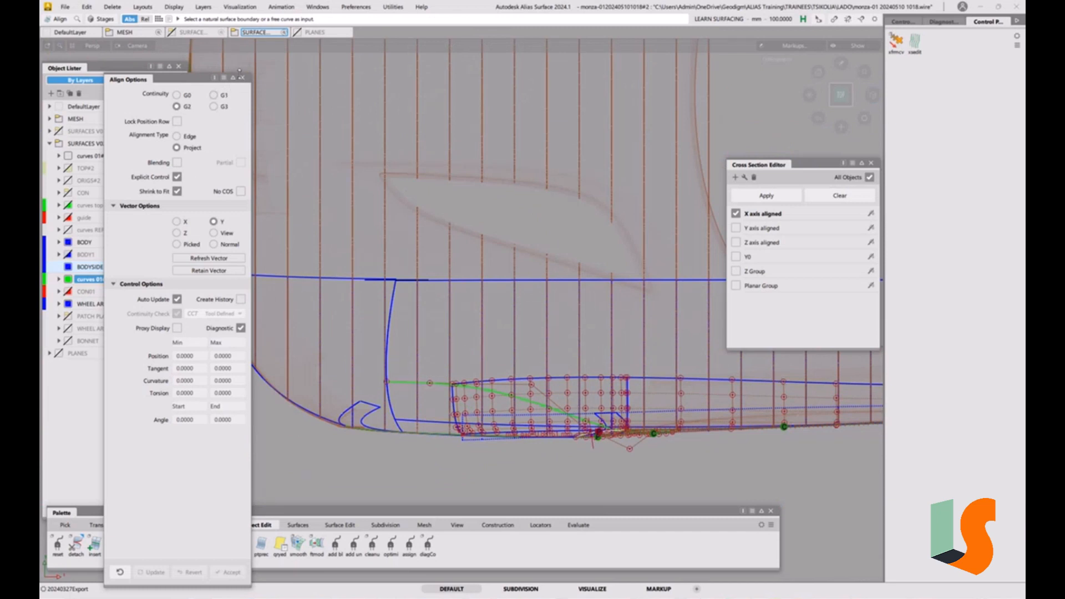
# Draw a two-CV curve along the top of the fillet in the side view and set it to degree 2
pyautogui.click(242, 78)
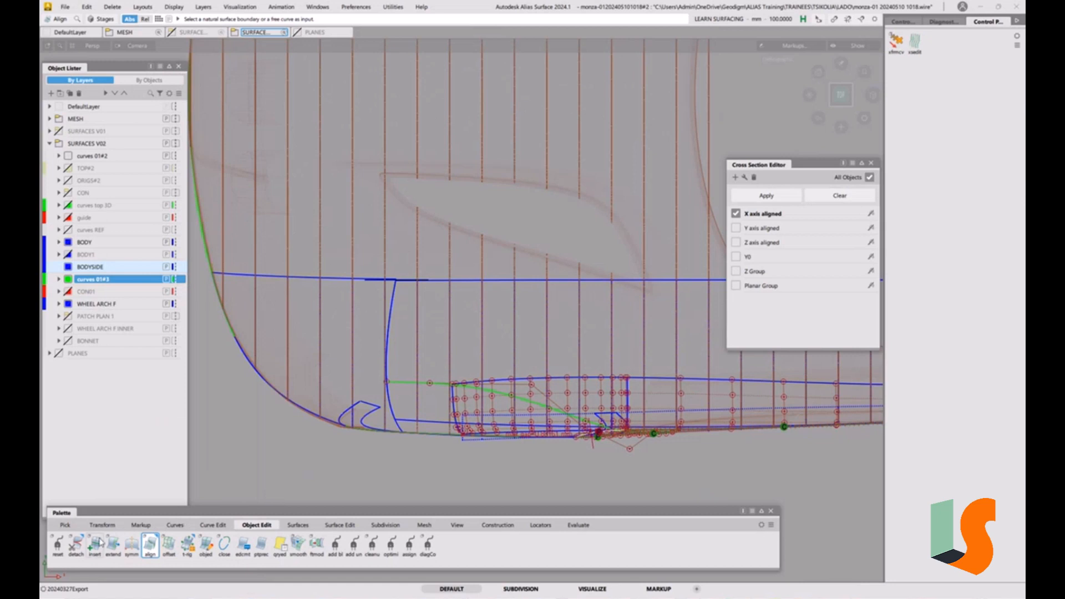
pyautogui.click(175, 524)
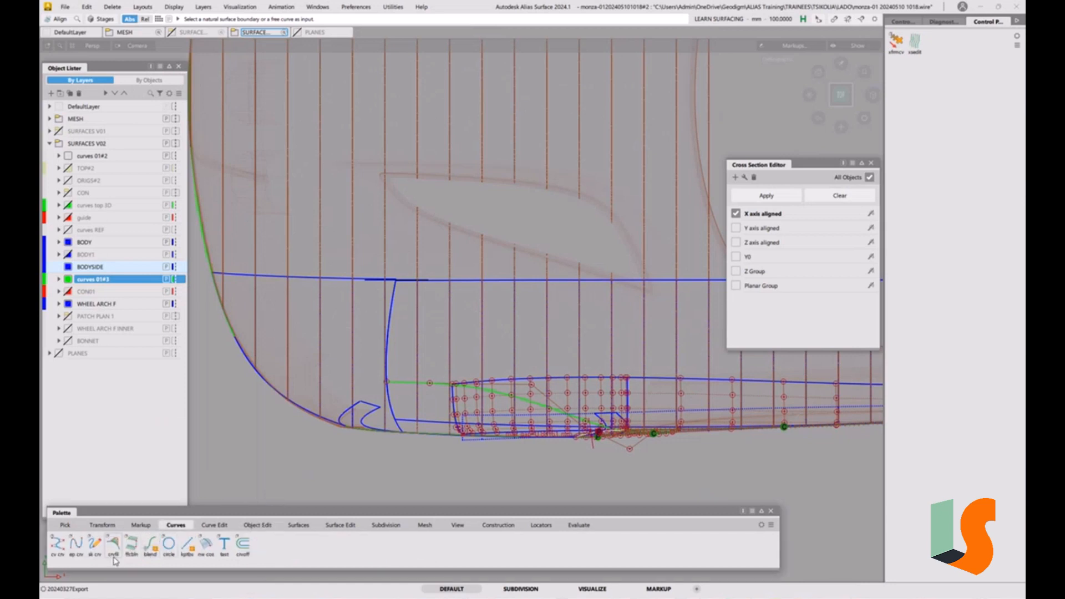
pyautogui.click(58, 543)
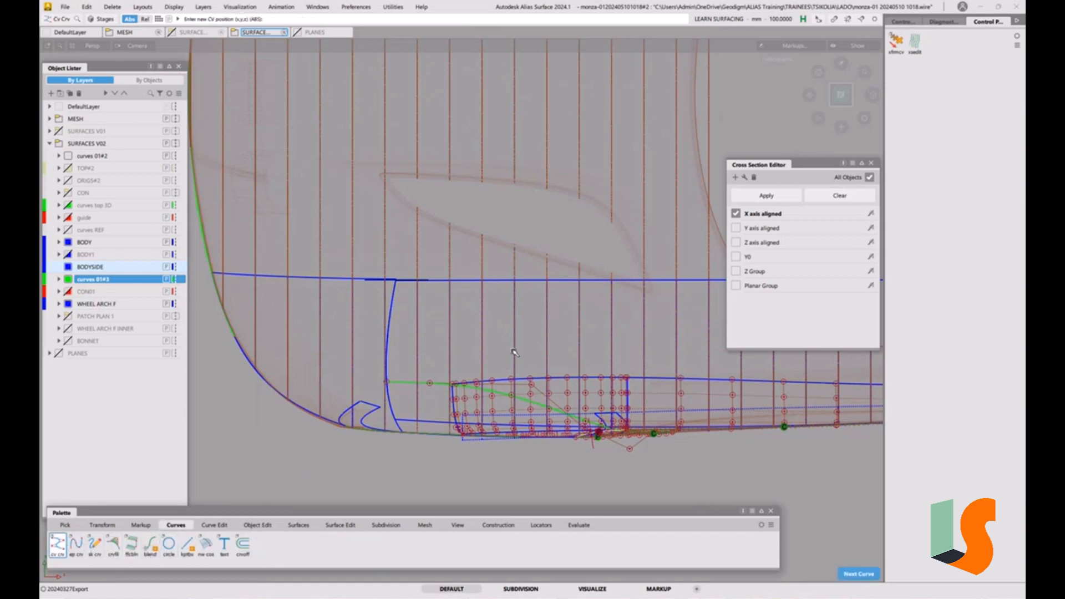
pyautogui.click(396, 377)
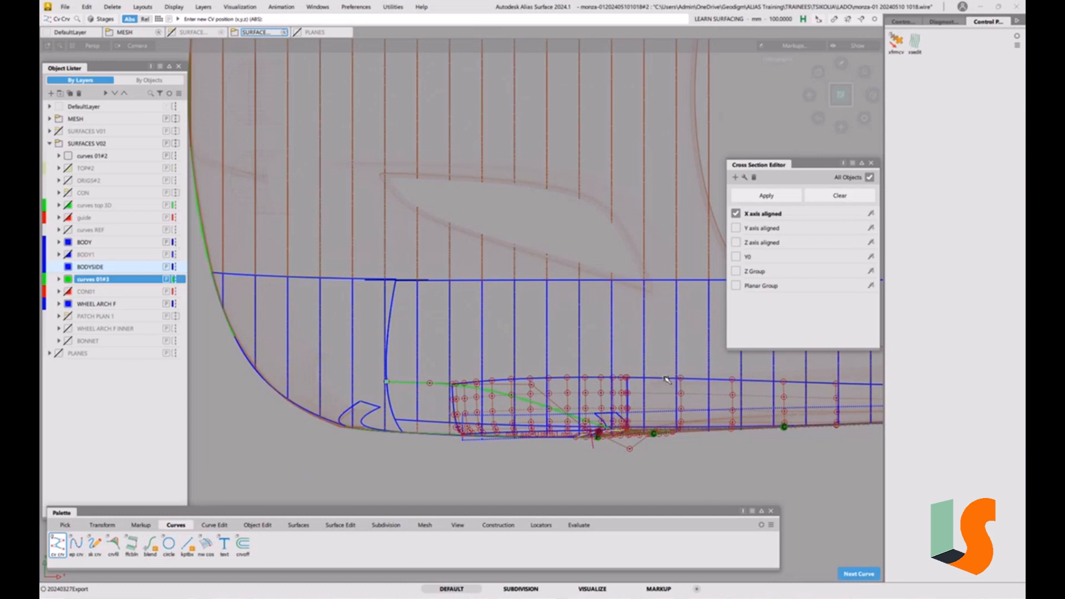
pyautogui.click(627, 379)
pyautogui.keyDown('alt'); pyautogui.keyDown('shift'); pyautogui.moveTo(649, 381); pyautogui.dragTo(642, 372, button='right'); pyautogui.keyUp('shift'); pyautogui.keyUp('alt')
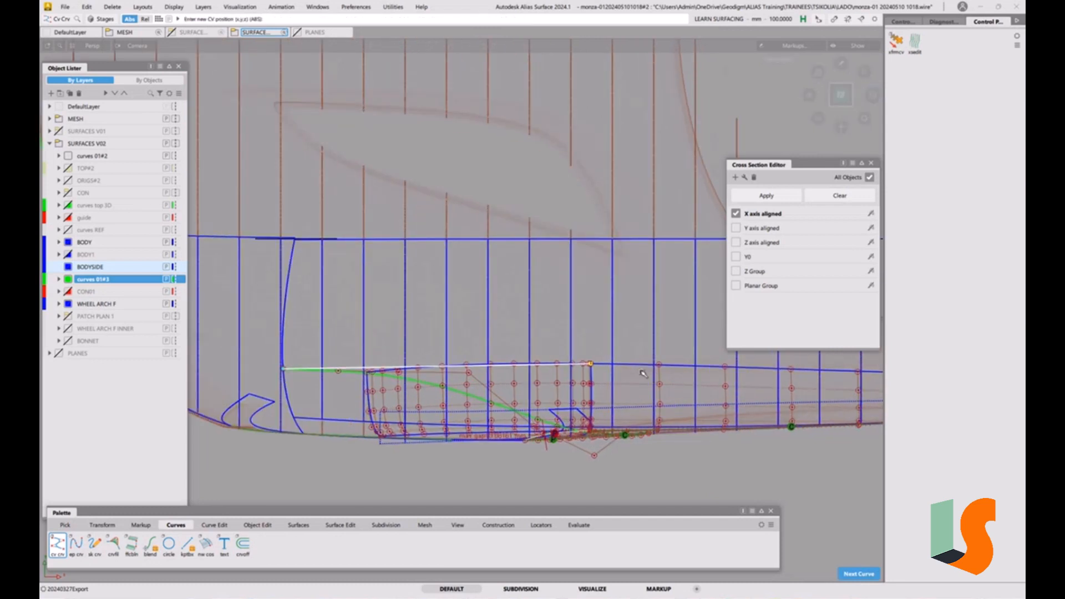
pyautogui.press('p')
pyautogui.click(744, 393)
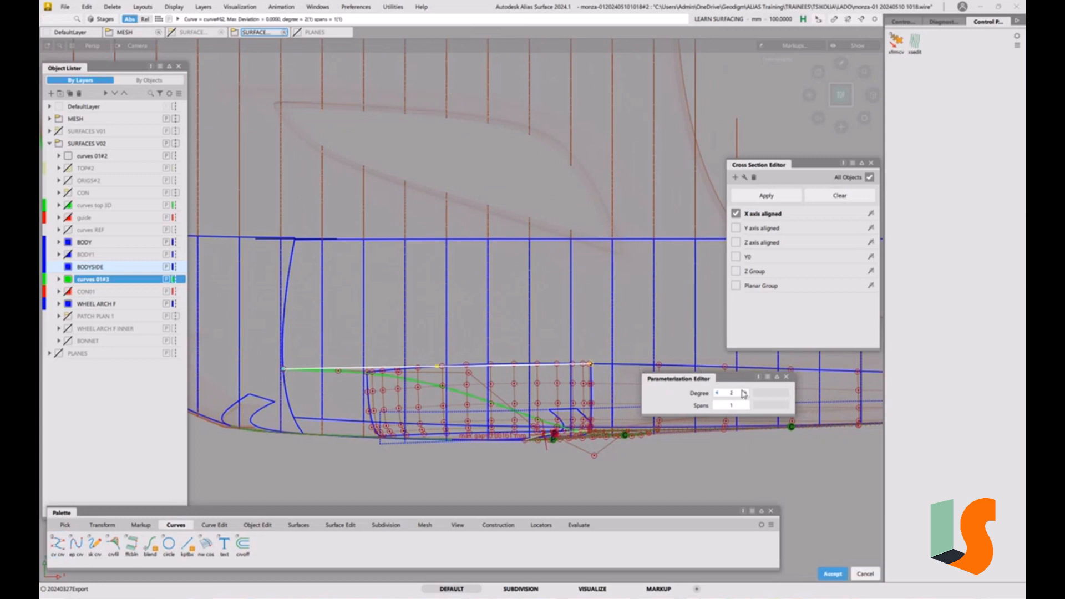
pyautogui.keyDown('ctrl'); pyautogui.keyDown('shift'); pyautogui.moveTo(720, 368); pyautogui.dragTo(676, 340); pyautogui.keyUp('shift'); pyautogui.keyUp('ctrl')
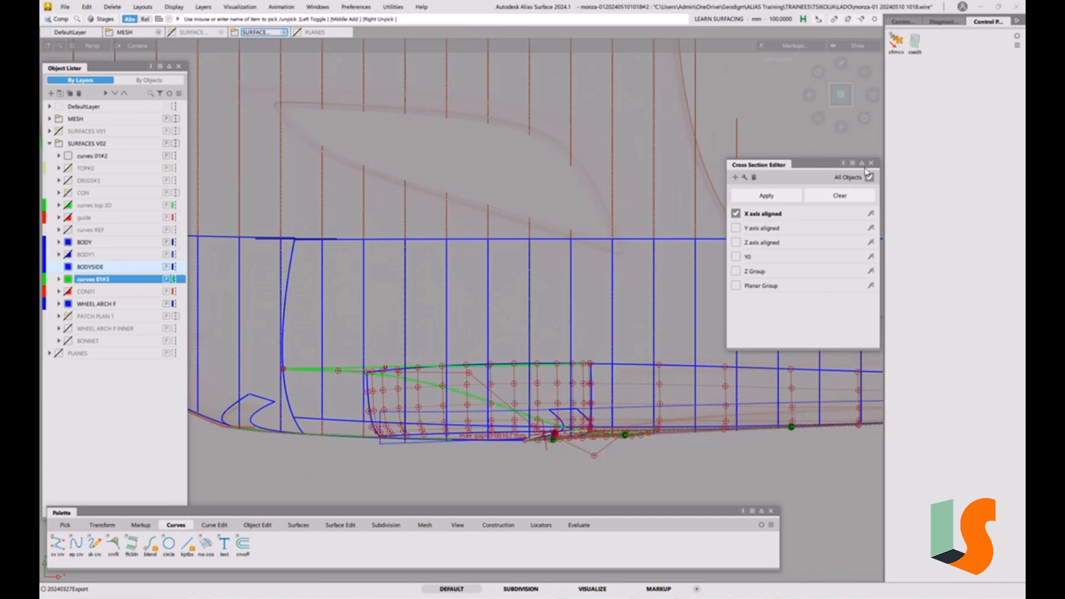
# Clear the cross sections and align the new curve's end to the fillet surface with G1 continuity
pyautogui.click(836, 195)
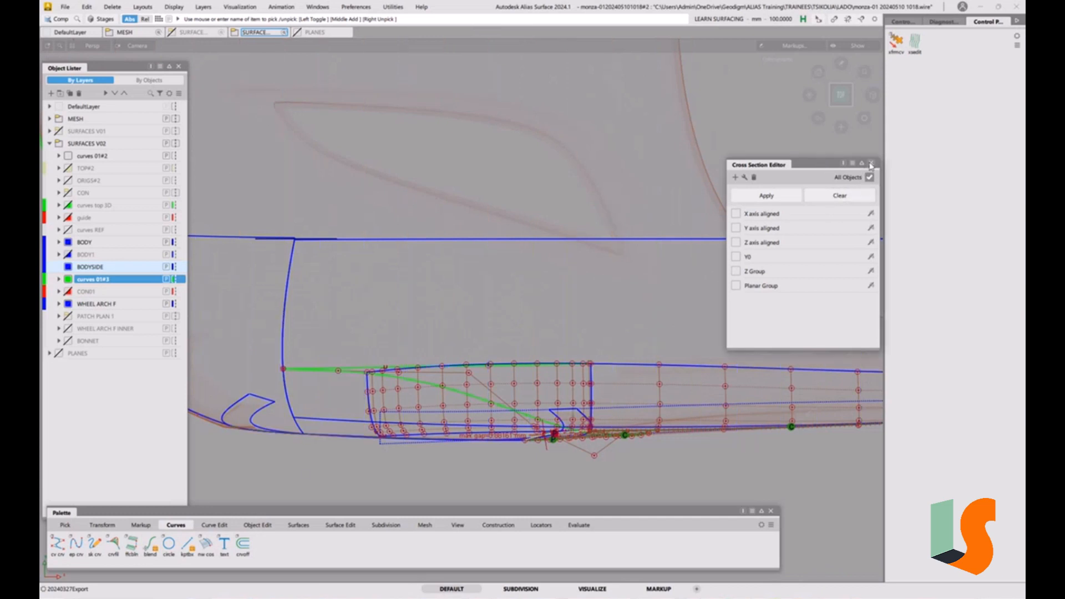
pyautogui.click(871, 162)
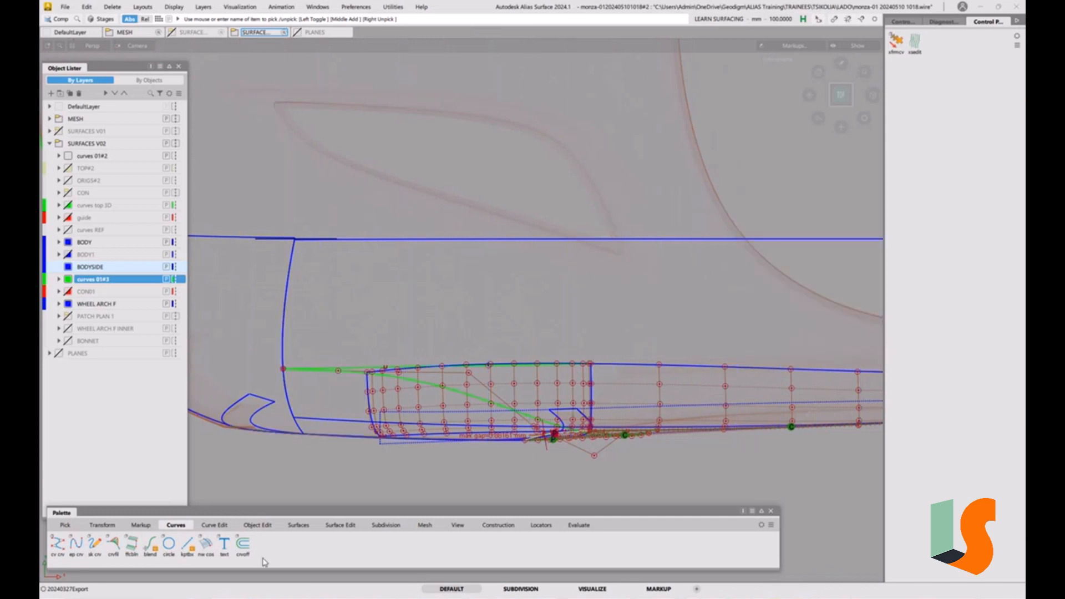
pyautogui.click(257, 525)
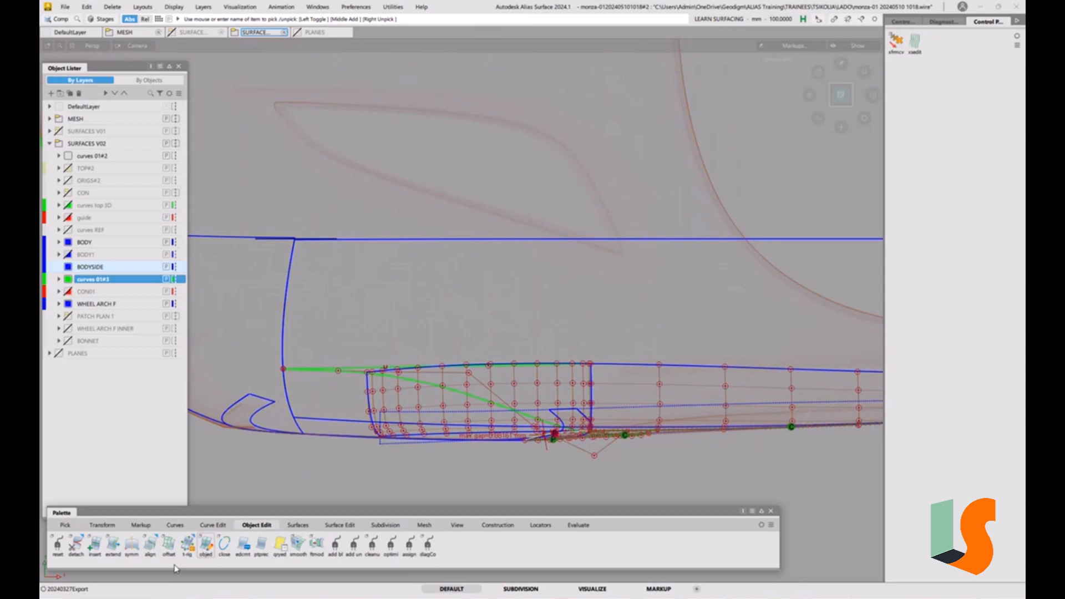
pyautogui.doubleClick(149, 551)
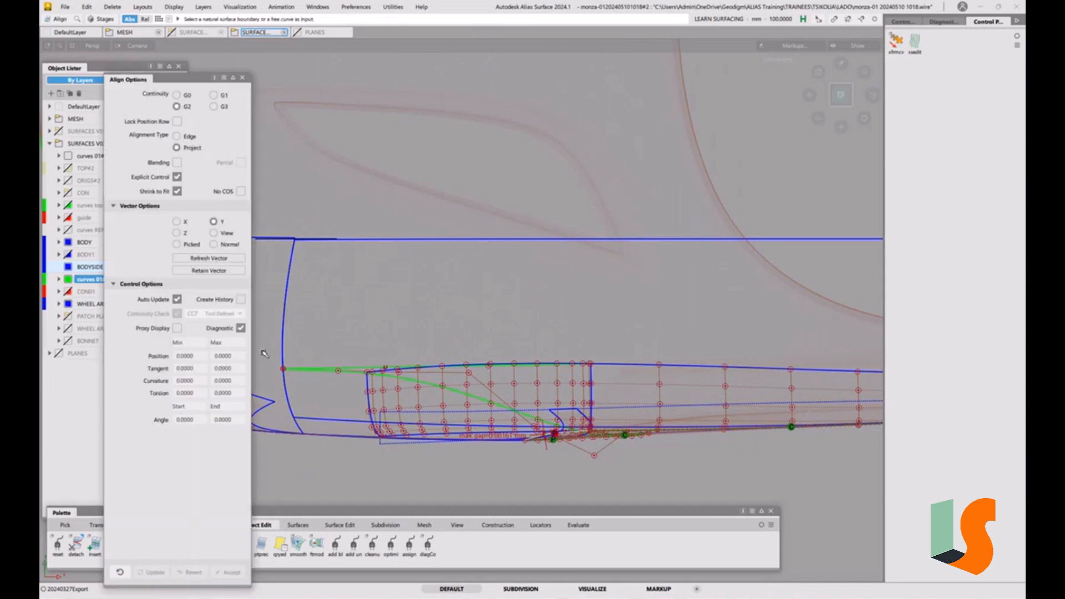
pyautogui.click(356, 367)
pyautogui.click(358, 372)
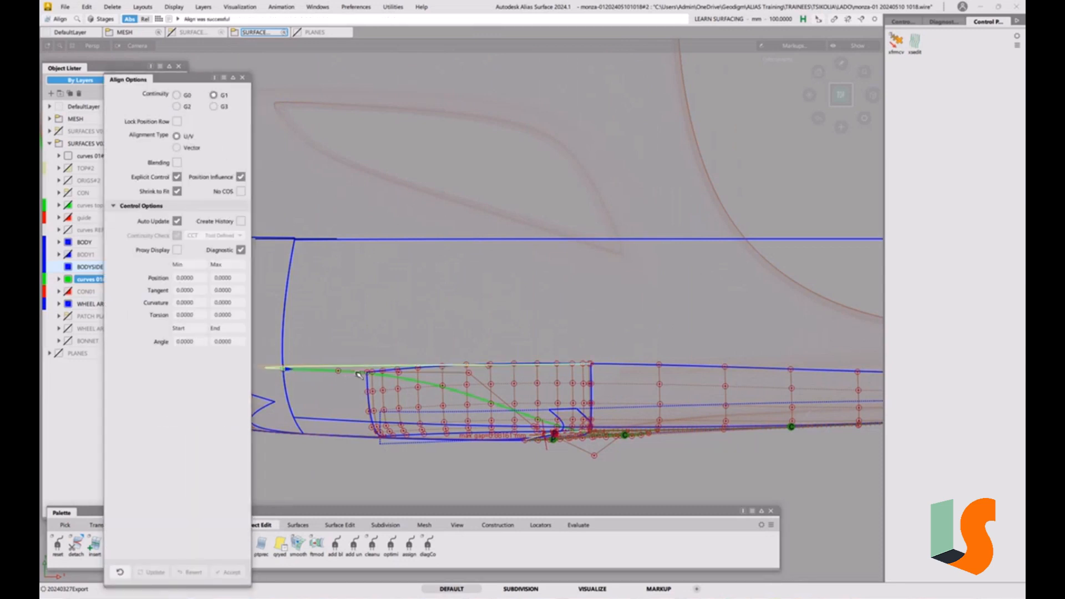
# Adjust the aligned curve's tangent scale to about -30
pyautogui.keyDown('alt'); pyautogui.keyDown('shift'); pyautogui.moveTo(384, 335); pyautogui.dragTo(577, 311, button='middle'); pyautogui.keyUp('shift'); pyautogui.keyUp('alt')
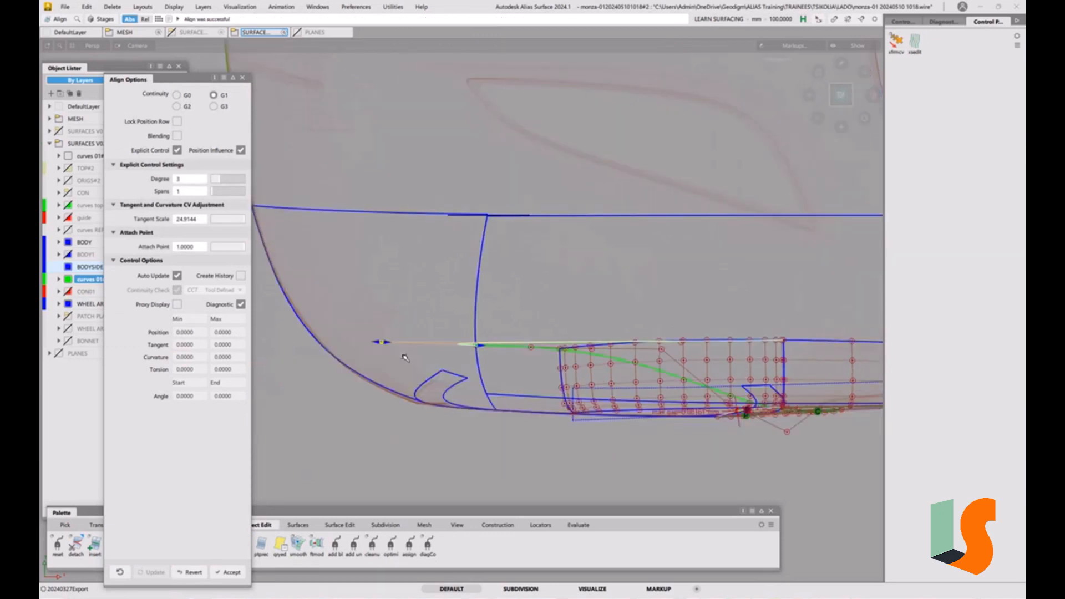
pyautogui.moveTo(387, 344); pyautogui.dragTo(599, 323)
pyautogui.keyDown('alt'); pyautogui.keyDown('shift'); pyautogui.moveTo(687, 338); pyautogui.dragTo(529, 343, button='middle'); pyautogui.keyUp('shift'); pyautogui.keyUp('alt')
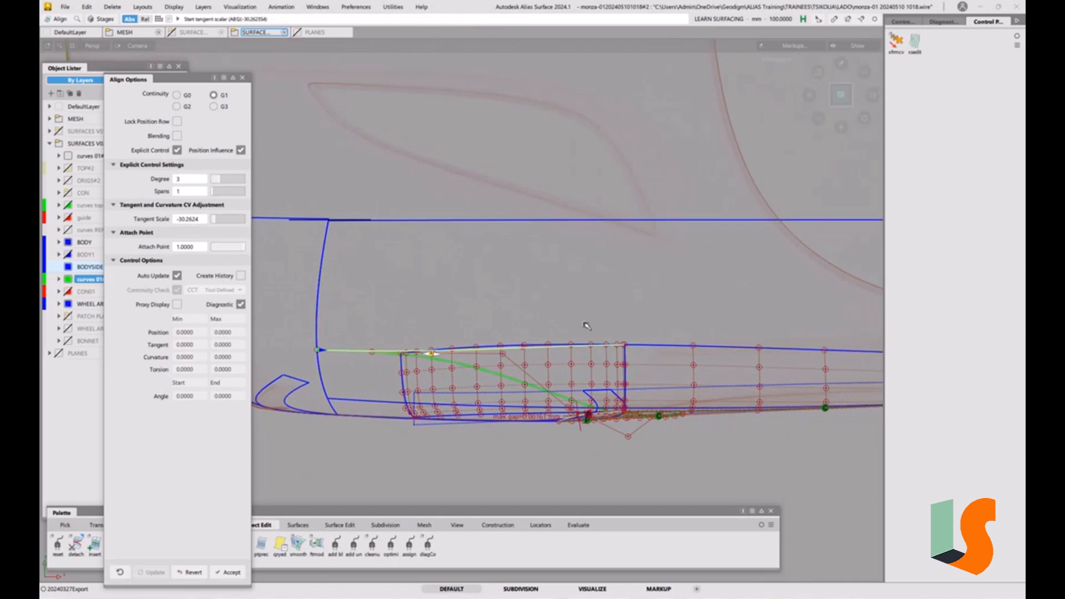
pyautogui.keyDown('ctrl'); pyautogui.keyDown('shift'); pyautogui.moveTo(620, 358); pyautogui.dragTo(619, 333); pyautogui.keyUp('shift'); pyautogui.keyUp('ctrl')
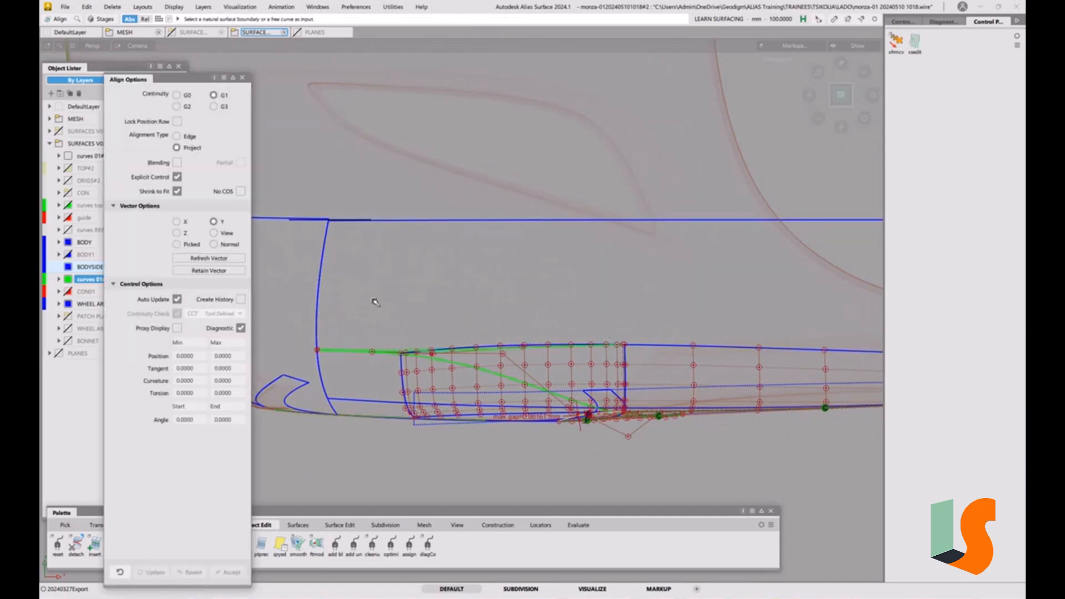
# Align one end of the fillet-top curve to the adjoining surface with G1 continuity
pyautogui.click(595, 349)
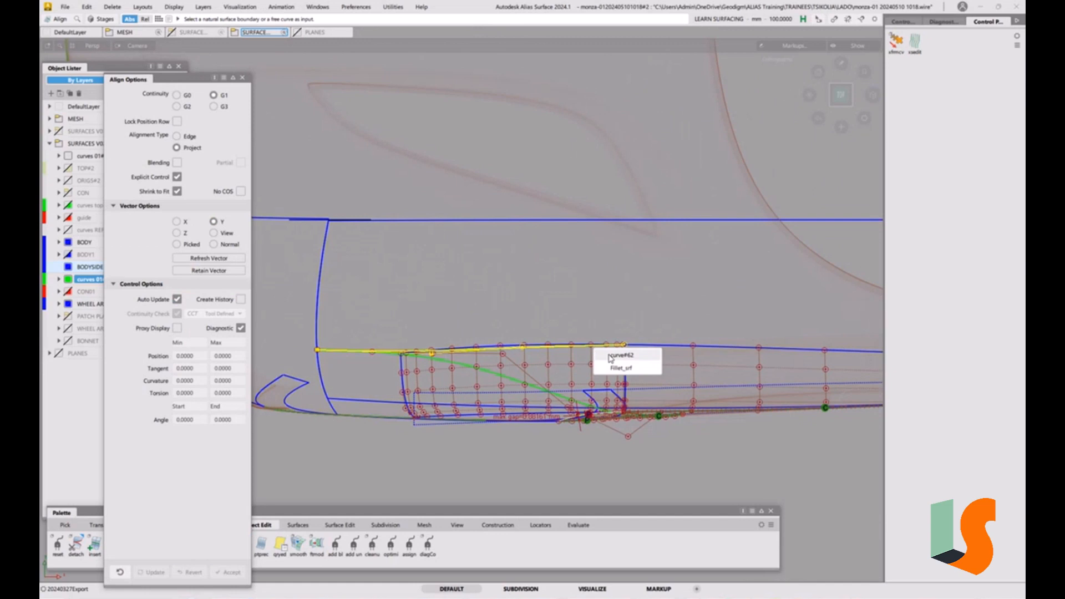
pyautogui.click(610, 356)
pyautogui.click(691, 346)
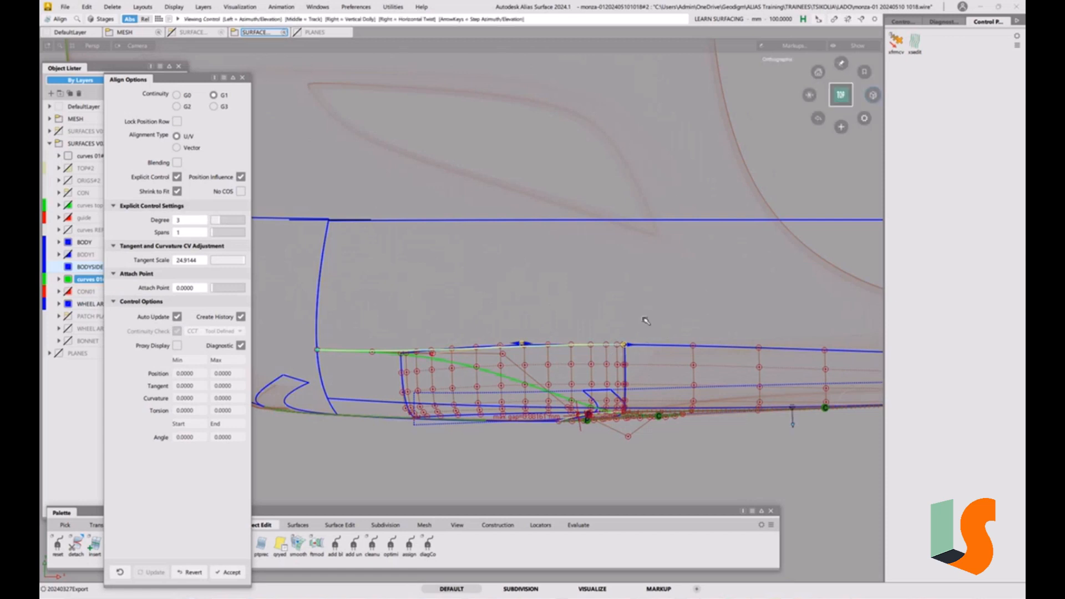
pyautogui.keyDown('alt'); pyautogui.keyDown('shift'); pyautogui.moveTo(647, 322); pyautogui.dragTo(571, 321, button='right'); pyautogui.keyUp('shift'); pyautogui.keyUp('alt')
pyautogui.keyDown('alt'); pyautogui.keyDown('shift'); pyautogui.moveTo(571, 321); pyautogui.dragTo(630, 362, button='middle'); pyautogui.keyUp('shift'); pyautogui.keyUp('alt')
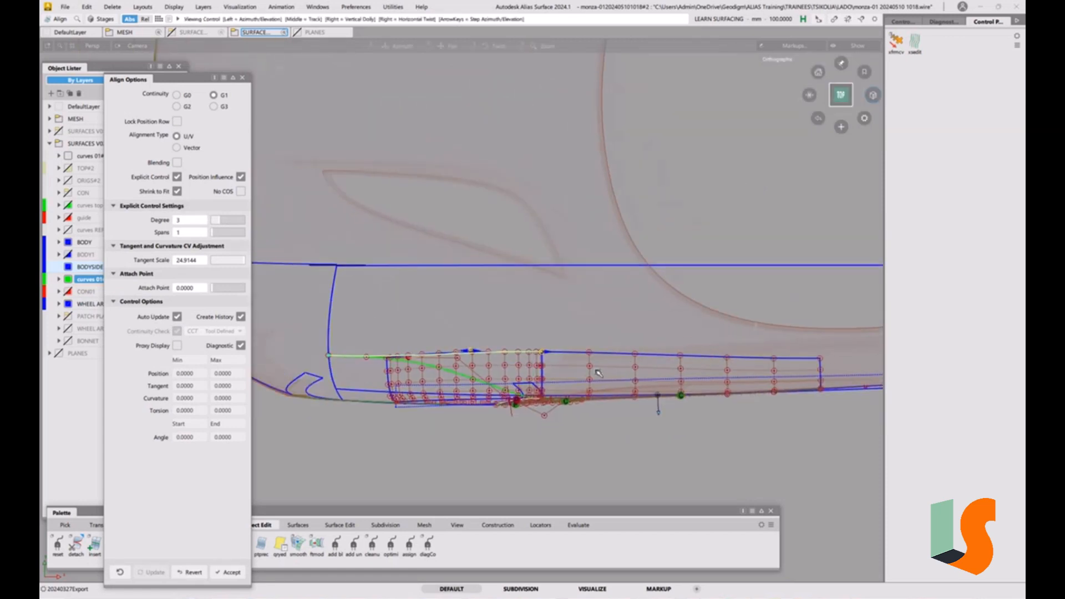
pyautogui.keyDown('alt'); pyautogui.keyDown('shift'); pyautogui.moveTo(630, 363); pyautogui.dragTo(594, 337, button='right'); pyautogui.keyUp('shift'); pyautogui.keyUp('alt')
pyautogui.keyDown('alt'); pyautogui.keyDown('shift'); pyautogui.moveTo(594, 336); pyautogui.dragTo(616, 339, button='middle'); pyautogui.keyUp('shift'); pyautogui.keyUp('alt')
# Align the other end of the same curve to its neighbouring geometry with G1 continuity
pyautogui.click(341, 354)
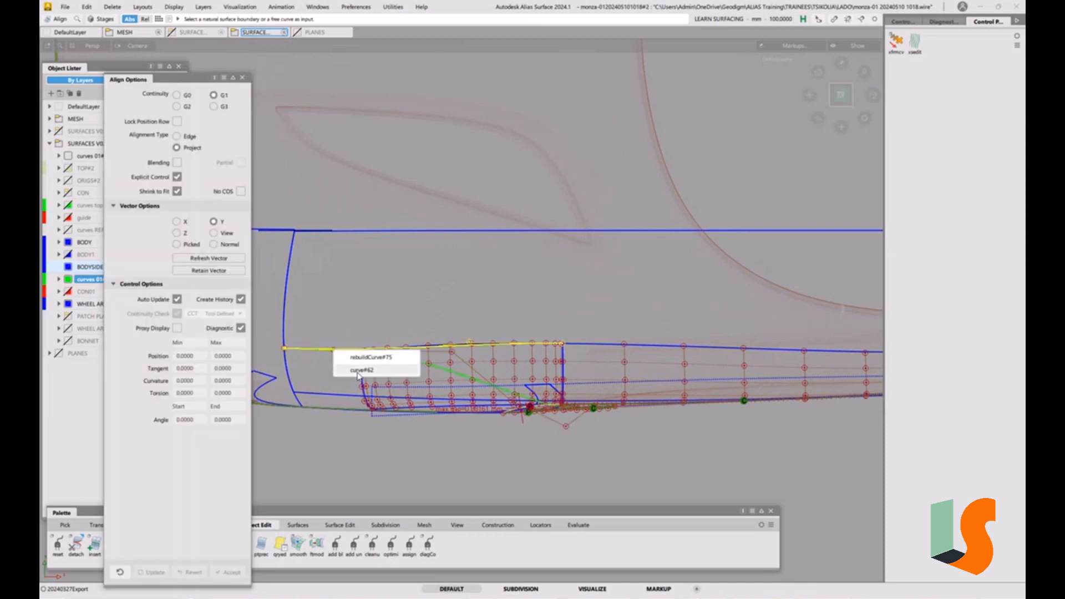
pyautogui.click(345, 358)
pyautogui.click(384, 357)
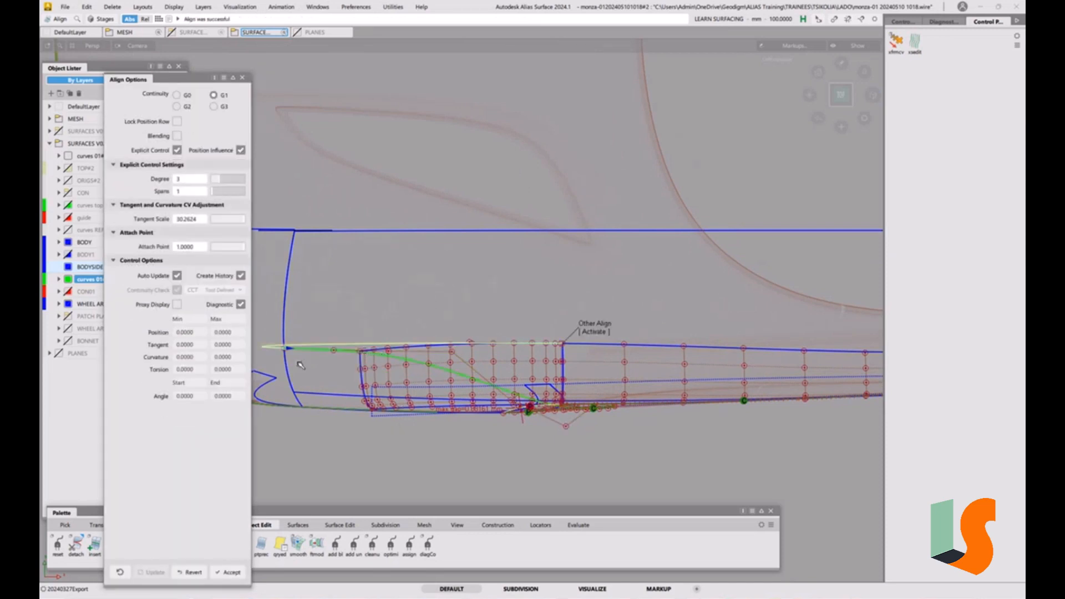
pyautogui.keyDown('alt'); pyautogui.keyDown('shift'); pyautogui.moveTo(384, 300); pyautogui.dragTo(549, 311, button='middle'); pyautogui.keyUp('shift'); pyautogui.keyUp('alt')
pyautogui.keyDown('alt'); pyautogui.keyDown('shift'); pyautogui.moveTo(550, 310); pyautogui.dragTo(523, 325, button='right'); pyautogui.keyUp('shift'); pyautogui.keyUp('alt')
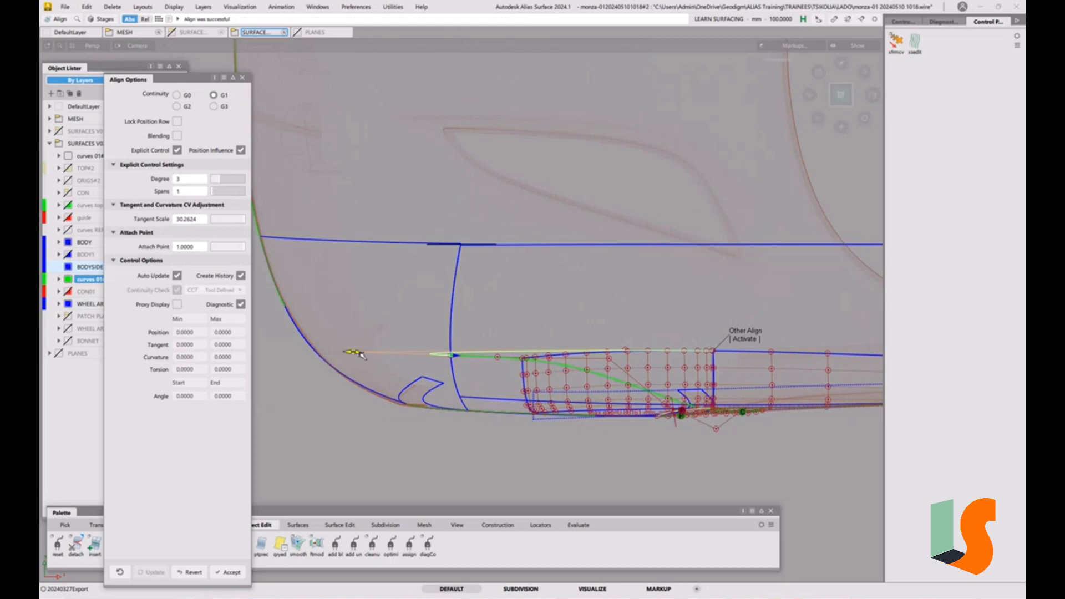
# Set the aligned end's tangent scale to about -31 and close the Align options
pyautogui.moveTo(360, 355); pyautogui.dragTo(560, 338)
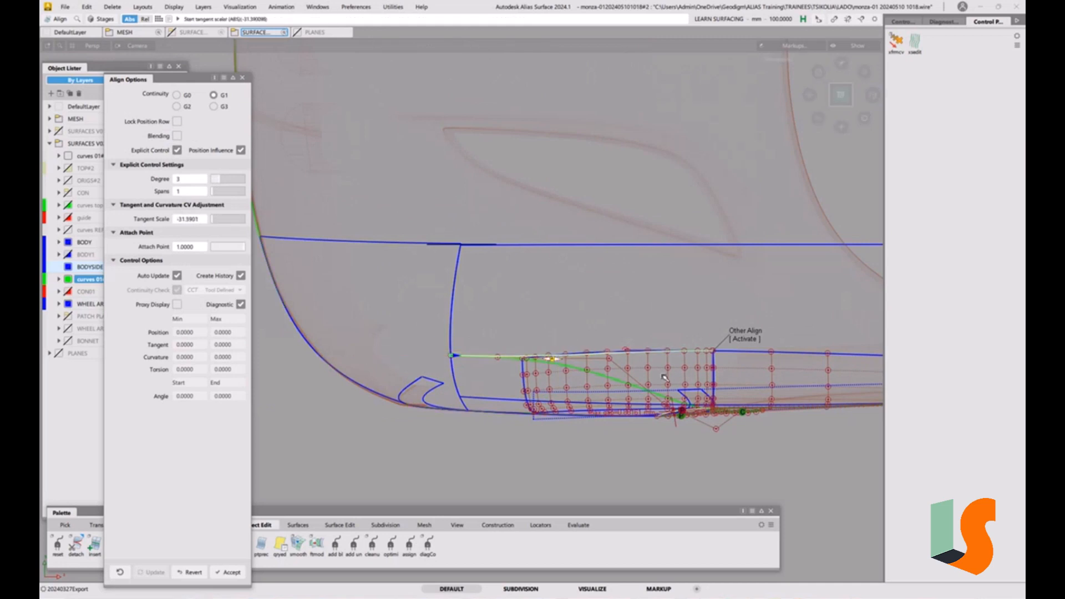
pyautogui.keyDown('alt'); pyautogui.keyDown('shift'); pyautogui.moveTo(560, 339); pyautogui.dragTo(485, 327, button='middle'); pyautogui.keyUp('shift'); pyautogui.keyUp('alt')
pyautogui.keyDown('alt'); pyautogui.keyDown('shift'); pyautogui.moveTo(485, 327); pyautogui.dragTo(471, 351, button='right'); pyautogui.keyUp('shift'); pyautogui.keyUp('alt')
pyautogui.keyDown('alt'); pyautogui.keyDown('shift'); pyautogui.moveTo(471, 351); pyautogui.dragTo(593, 356, button='middle'); pyautogui.keyUp('shift'); pyautogui.keyUp('alt')
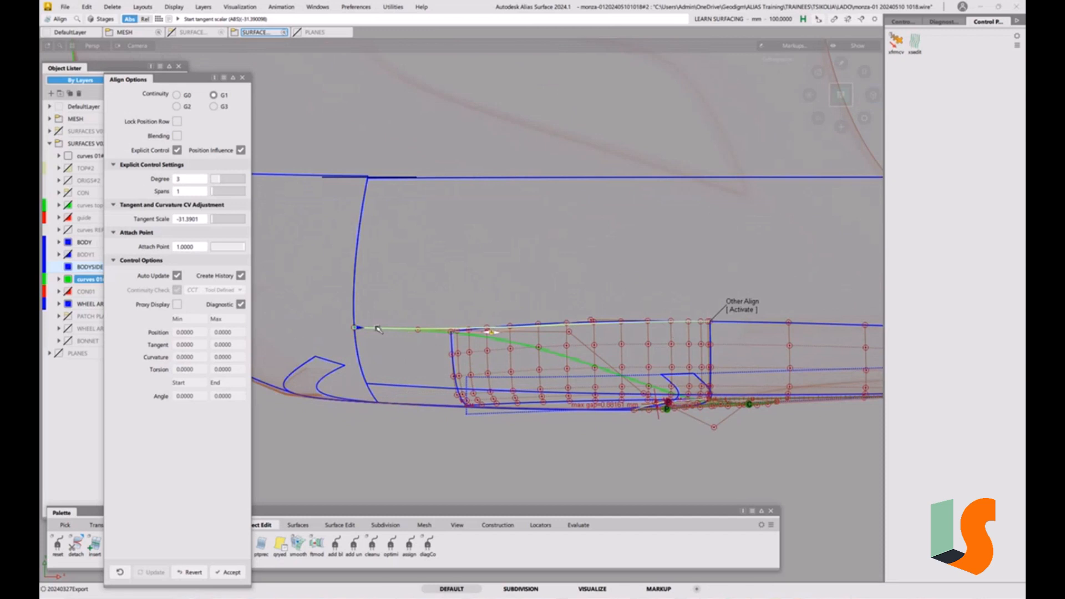
pyautogui.press('space')
pyautogui.keyDown('alt'); pyautogui.keyDown('shift'); pyautogui.moveTo(604, 369); pyautogui.dragTo(677, 266); pyautogui.keyUp('shift'); pyautogui.keyUp('alt')
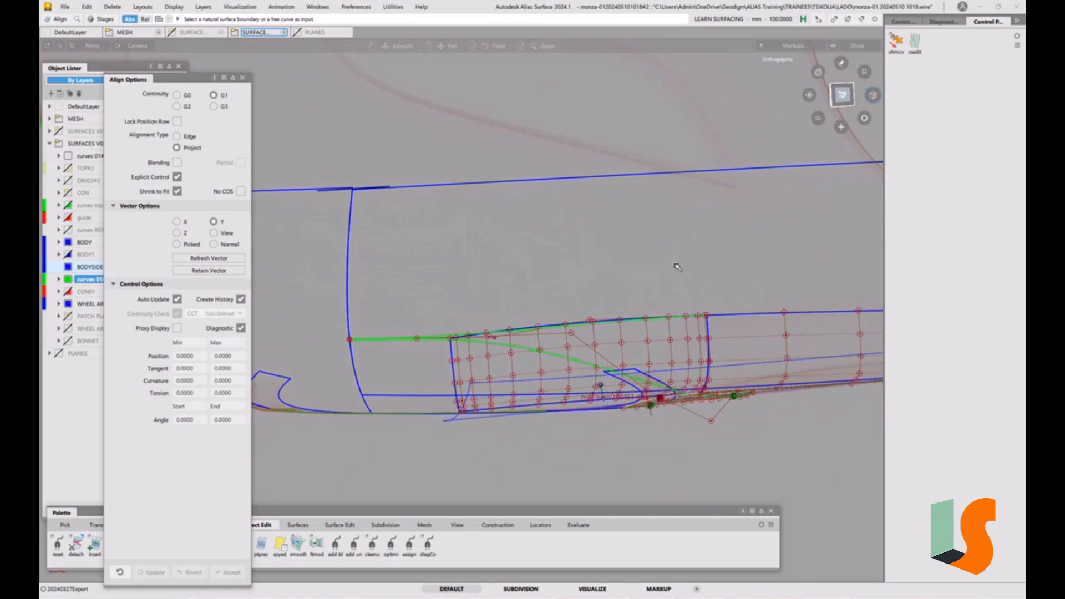
pyautogui.keyDown('alt'); pyautogui.keyDown('shift'); pyautogui.click(843, 95); pyautogui.keyUp('shift'); pyautogui.keyUp('alt')
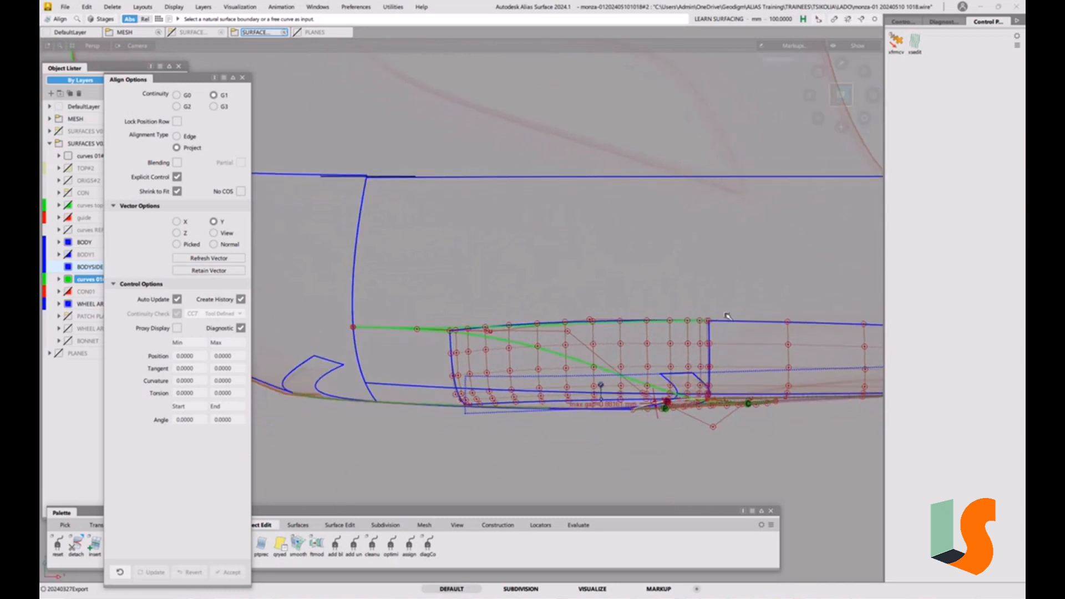
pyautogui.keyDown('alt'); pyautogui.keyDown('shift'); pyautogui.moveTo(748, 377); pyautogui.dragTo(699, 371, button='middle'); pyautogui.keyUp('shift'); pyautogui.keyUp('alt')
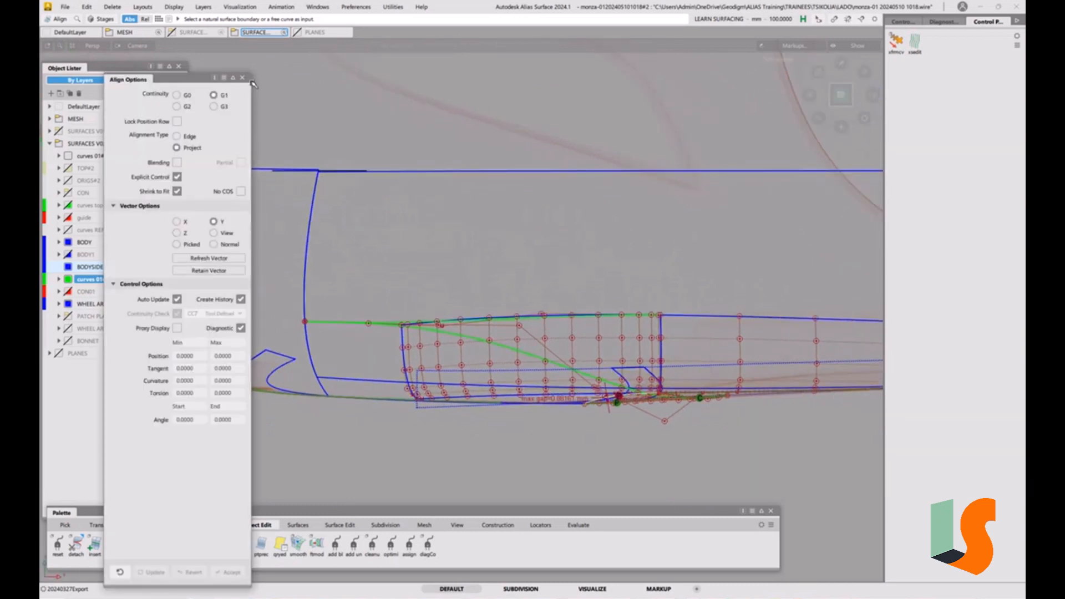
pyautogui.click(243, 79)
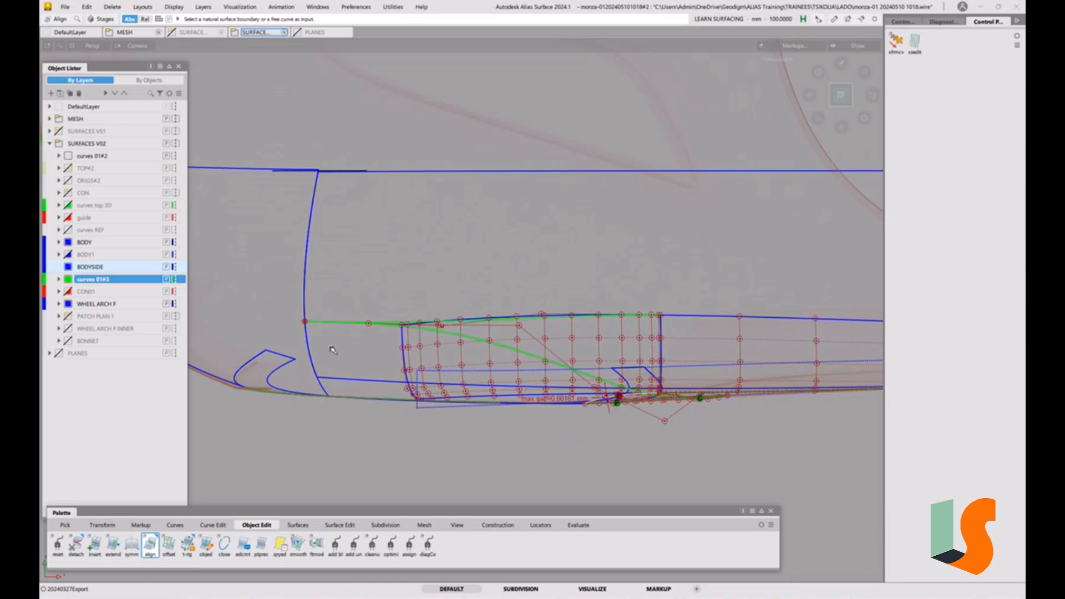
# Extend the wheel-arch curve past the fillet corner by about 230 mm
pyautogui.keyDown('alt'); pyautogui.keyDown('shift'); pyautogui.moveTo(353, 361); pyautogui.dragTo(477, 379, button='middle'); pyautogui.keyUp('shift'); pyautogui.keyUp('alt')
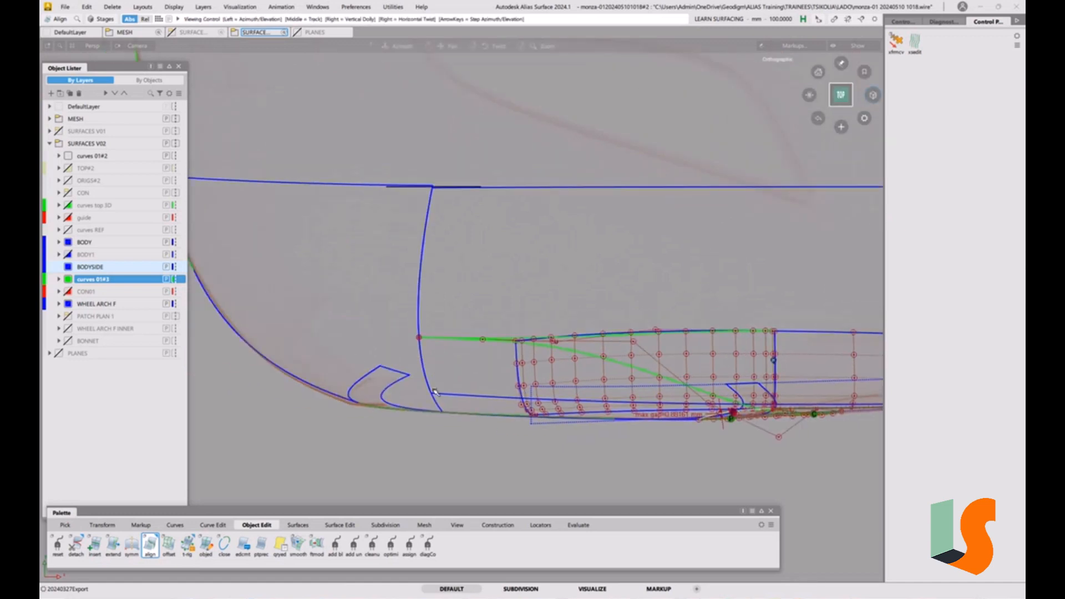
pyautogui.keyDown('alt'); pyautogui.keyDown('shift'); pyautogui.moveTo(436, 391); pyautogui.dragTo(479, 326); pyautogui.keyUp('shift'); pyautogui.keyUp('alt')
pyautogui.click(402, 344)
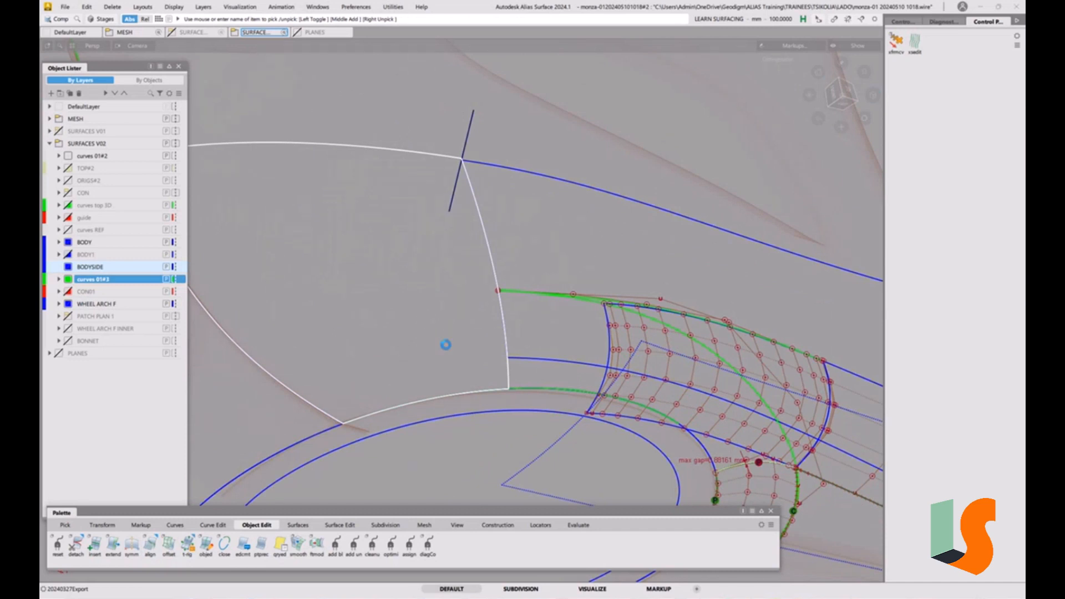
pyautogui.hotkey('ctrl', 'v')
pyautogui.keyDown('ctrl'); pyautogui.keyDown('shift'); pyautogui.moveTo(457, 397); pyautogui.dragTo(456, 339, button='middle'); pyautogui.keyUp('shift'); pyautogui.keyUp('ctrl')
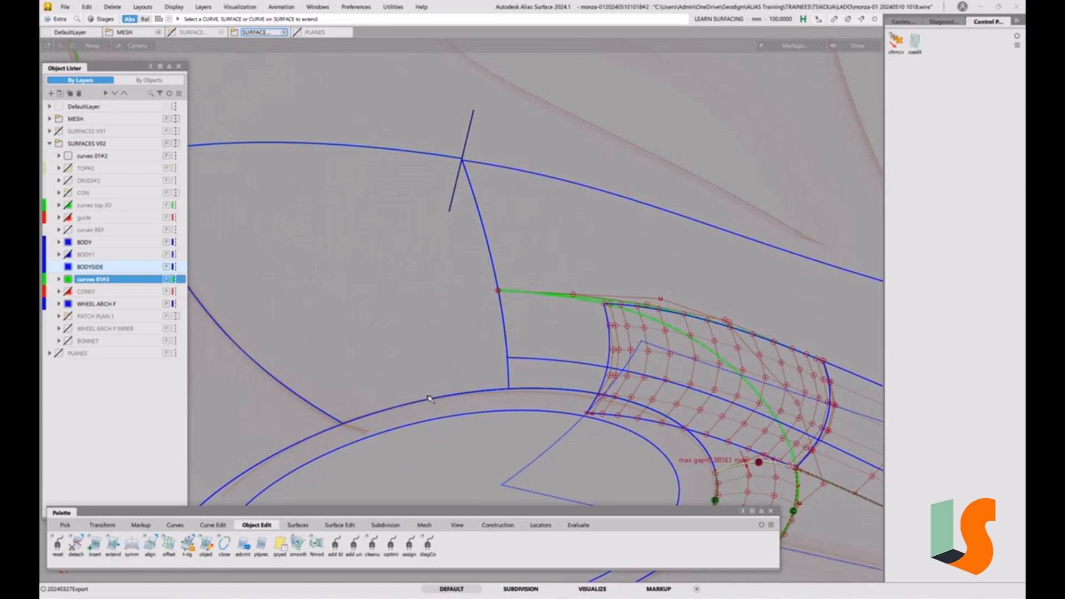
pyautogui.click(429, 399)
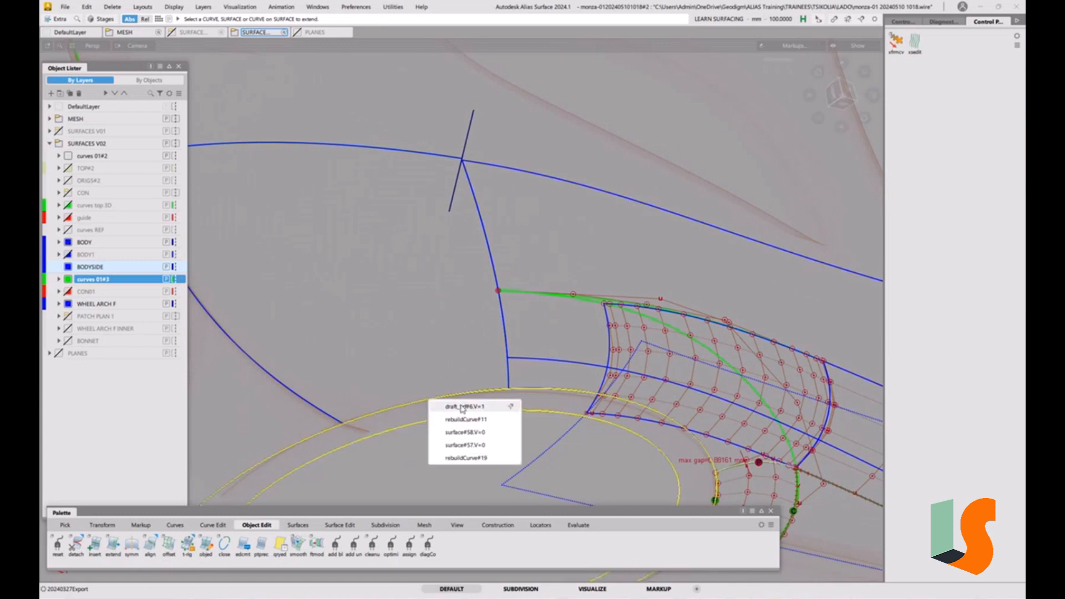
pyautogui.click(469, 444)
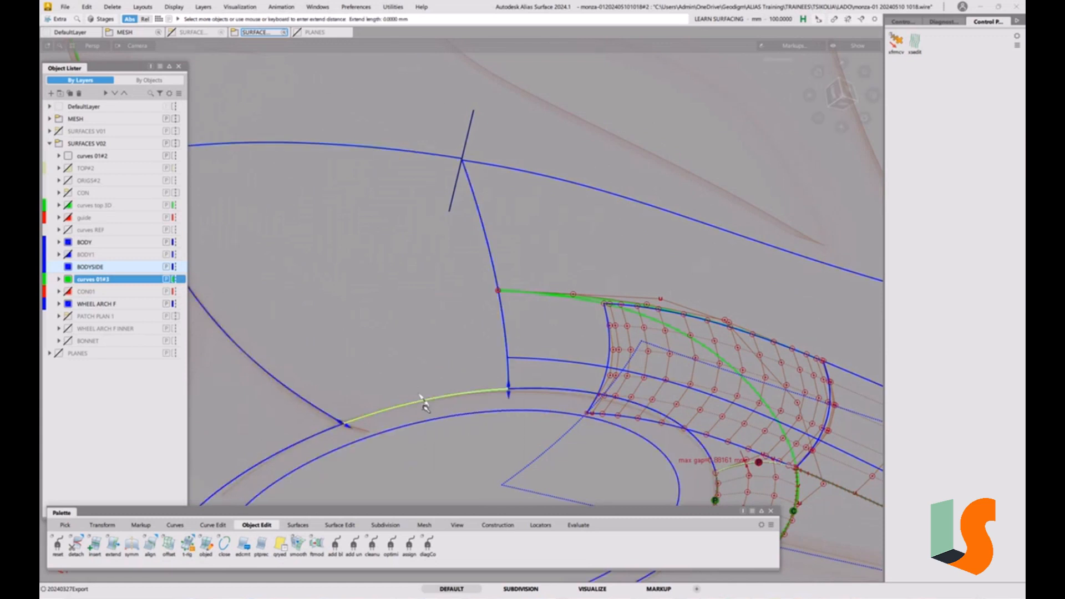
pyautogui.moveTo(423, 405); pyautogui.dragTo(358, 129)
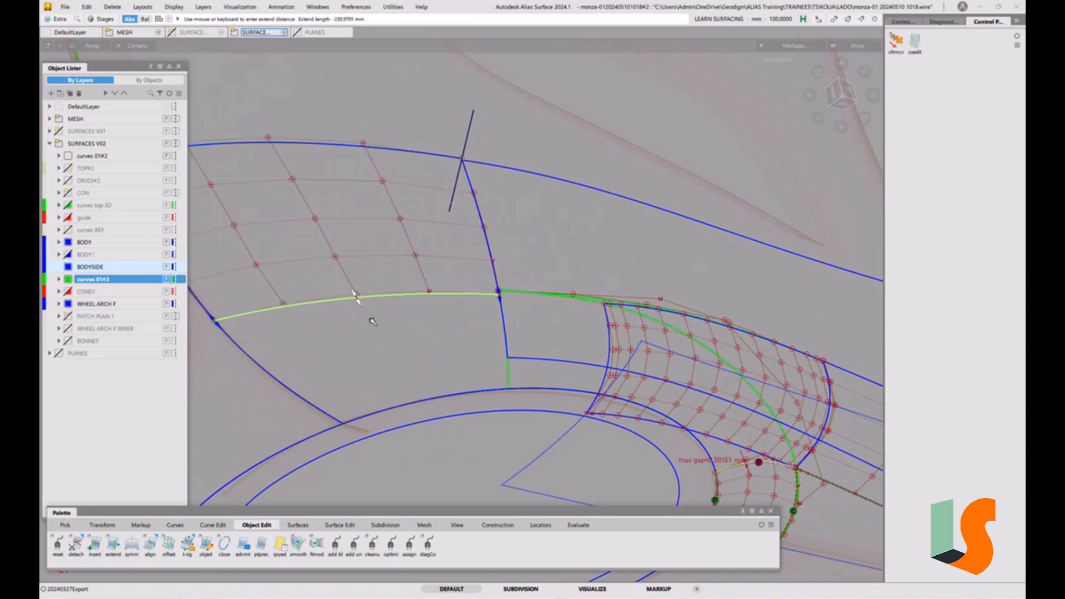
pyautogui.moveTo(361, 301); pyautogui.dragTo(357, 273)
pyautogui.click(447, 319)
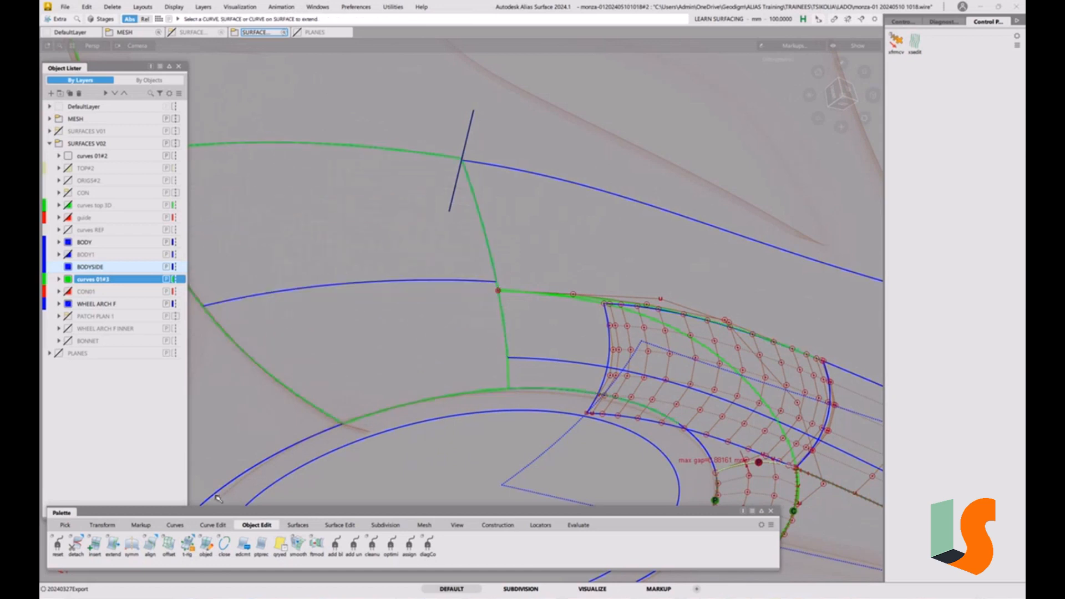
# Align the green fillet-top curve's end to the extended arch curve with G2 continuity
pyautogui.doubleClick(156, 545)
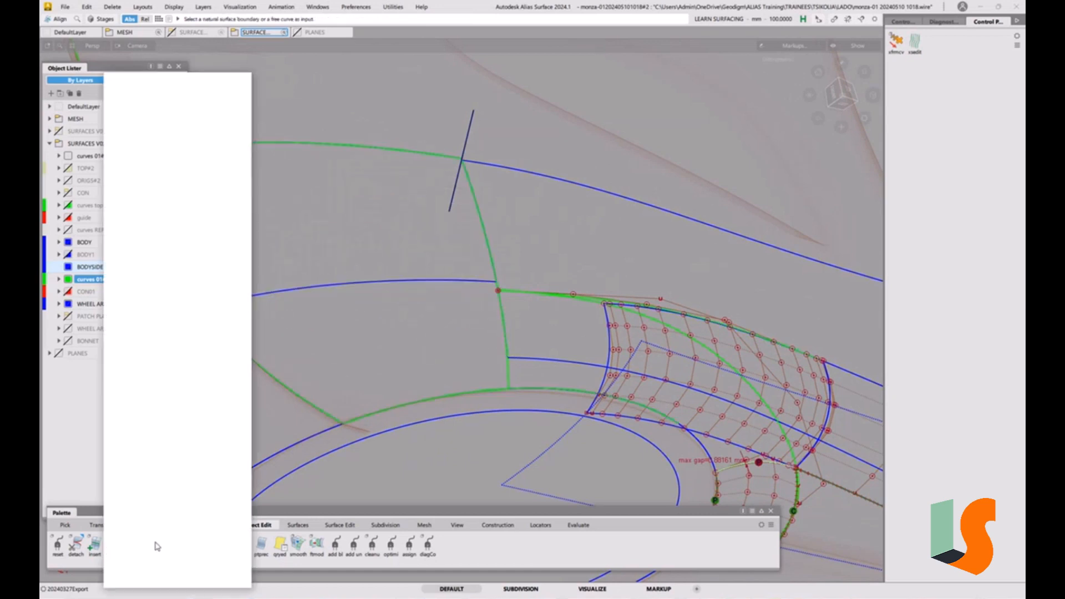
pyautogui.click(185, 110)
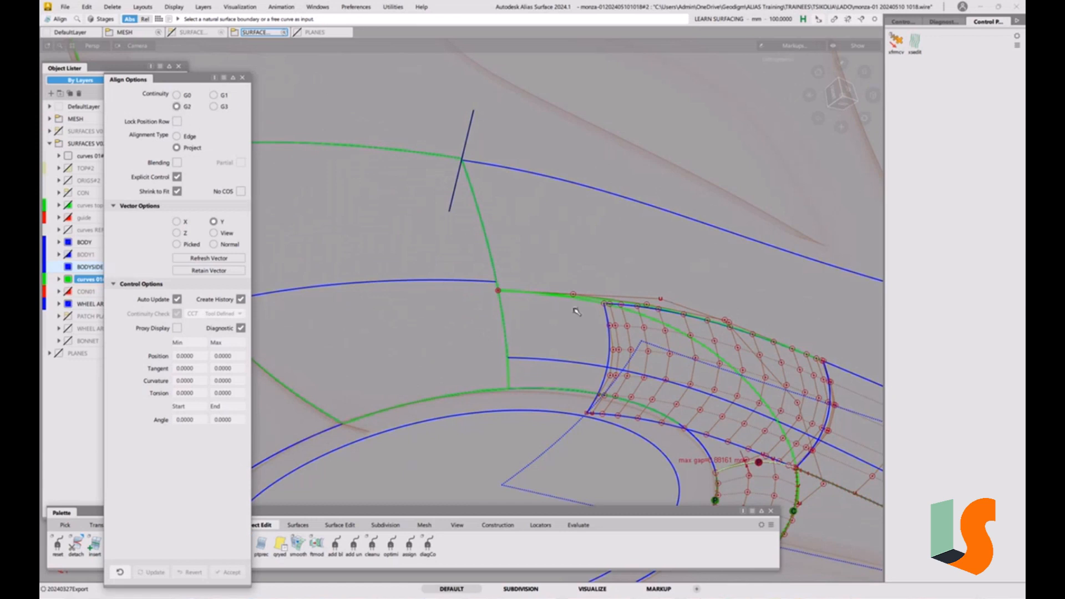
pyautogui.click(597, 304)
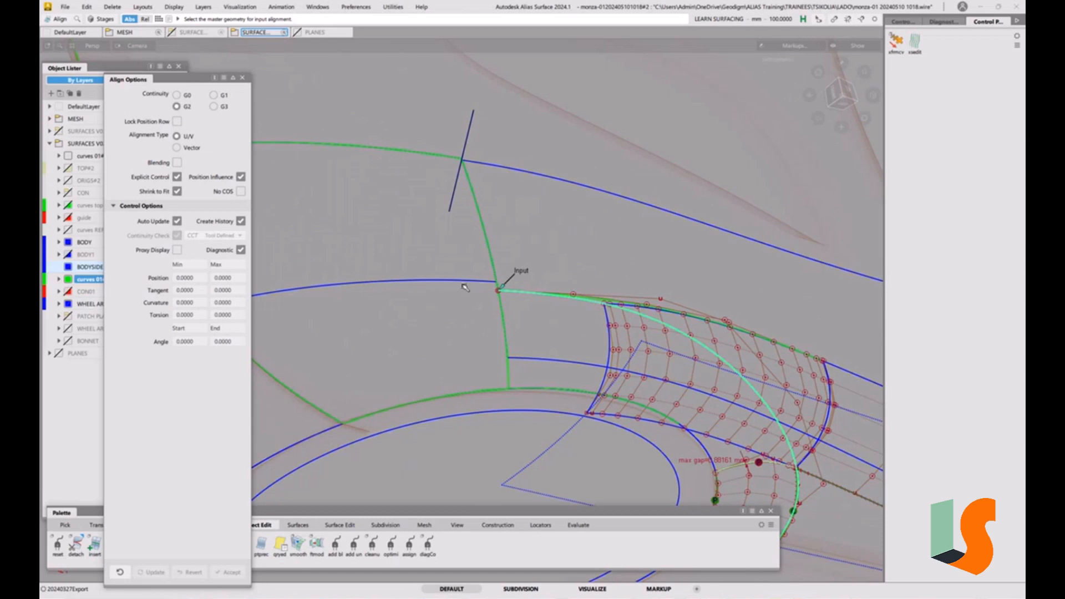
pyautogui.click(481, 283)
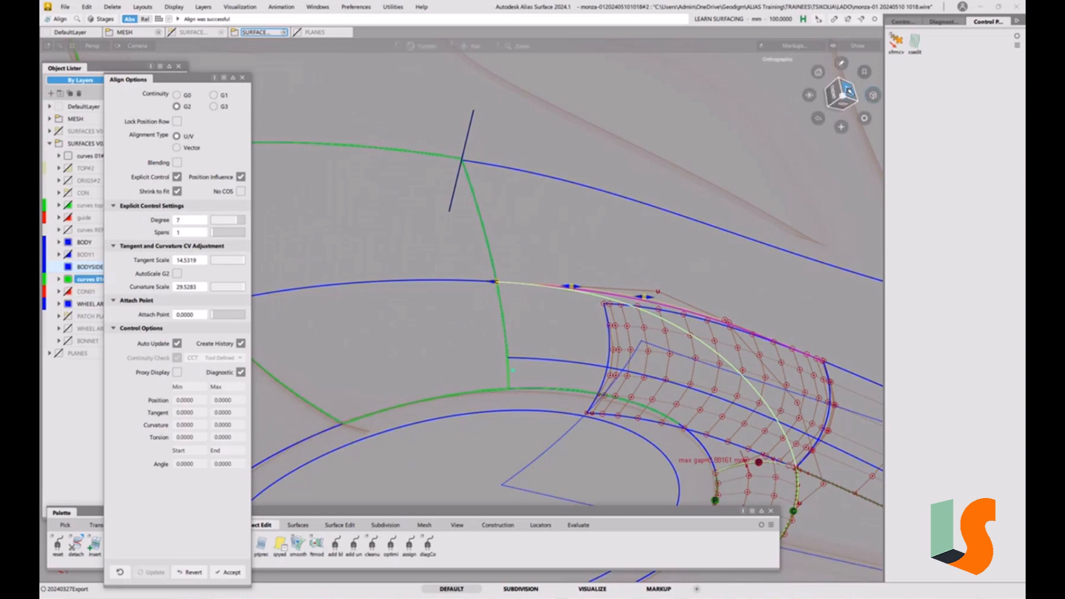
# Try to extend the arch curve's end by about -7 mm, then undo it
pyautogui.click(849, 92)
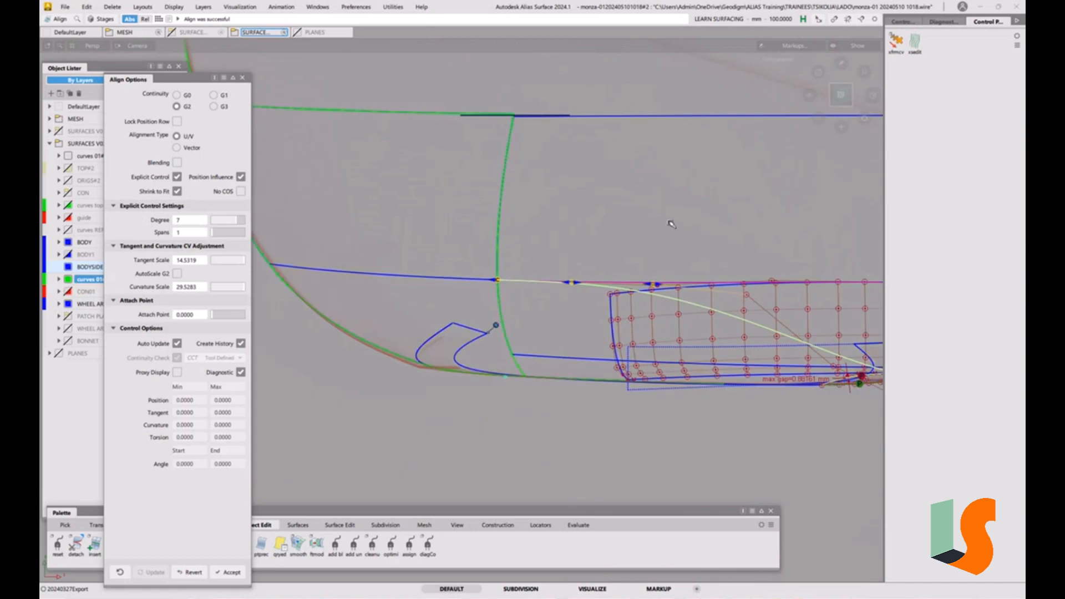
pyautogui.keyDown('alt'); pyautogui.keyDown('shift'); pyautogui.moveTo(671, 226); pyautogui.dragTo(707, 261, button='right'); pyautogui.keyUp('shift'); pyautogui.keyUp('alt')
pyautogui.keyDown('alt'); pyautogui.keyDown('shift'); pyautogui.moveTo(706, 261); pyautogui.dragTo(637, 254, button='middle'); pyautogui.keyUp('shift'); pyautogui.keyUp('alt')
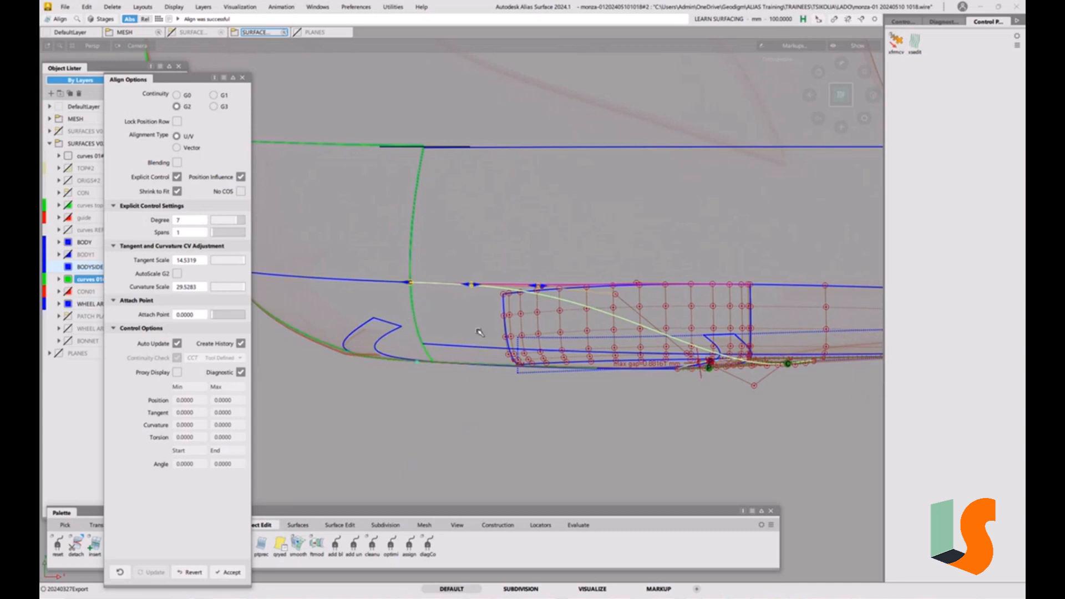
pyautogui.press('e')
pyautogui.click(391, 283)
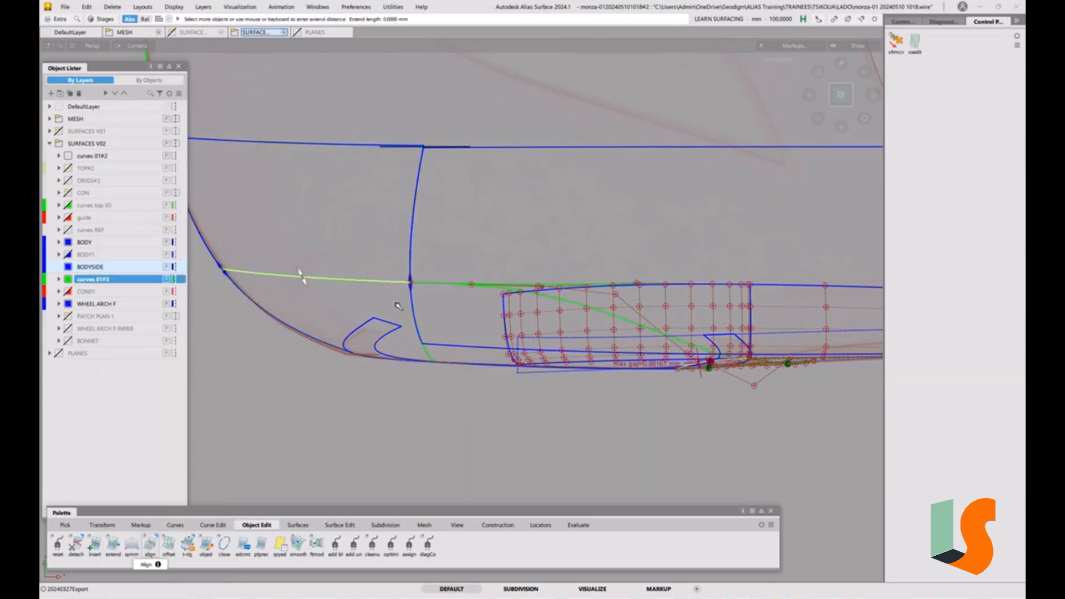
pyautogui.moveTo(326, 266); pyautogui.dragTo(324, 260)
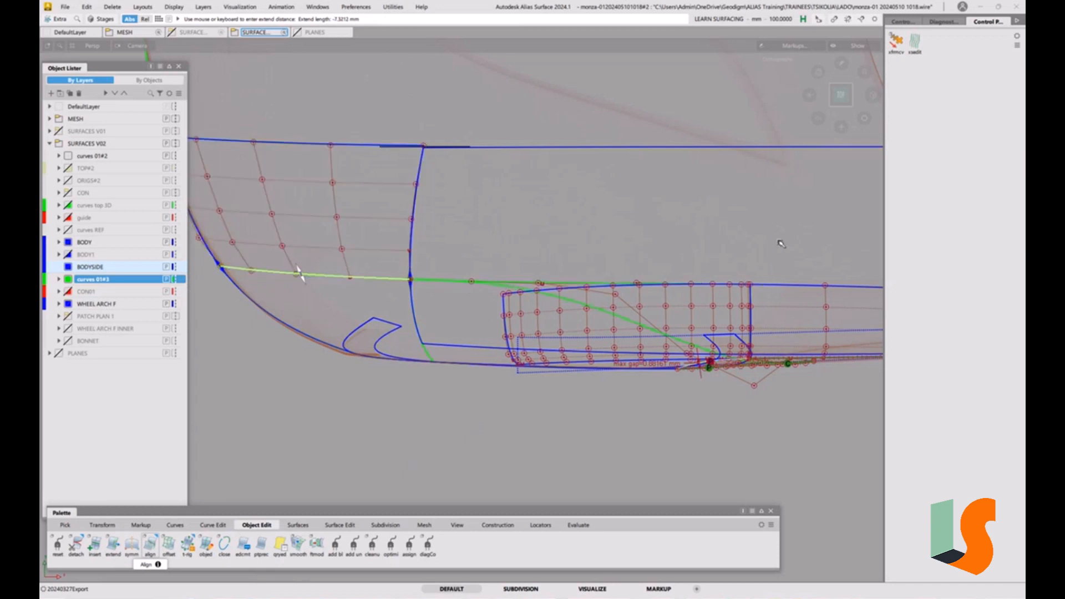
pyautogui.keyDown('alt'); pyautogui.keyDown('shift'); pyautogui.moveTo(808, 100); pyautogui.dragTo(799, 97); pyautogui.keyUp('shift'); pyautogui.keyUp('alt')
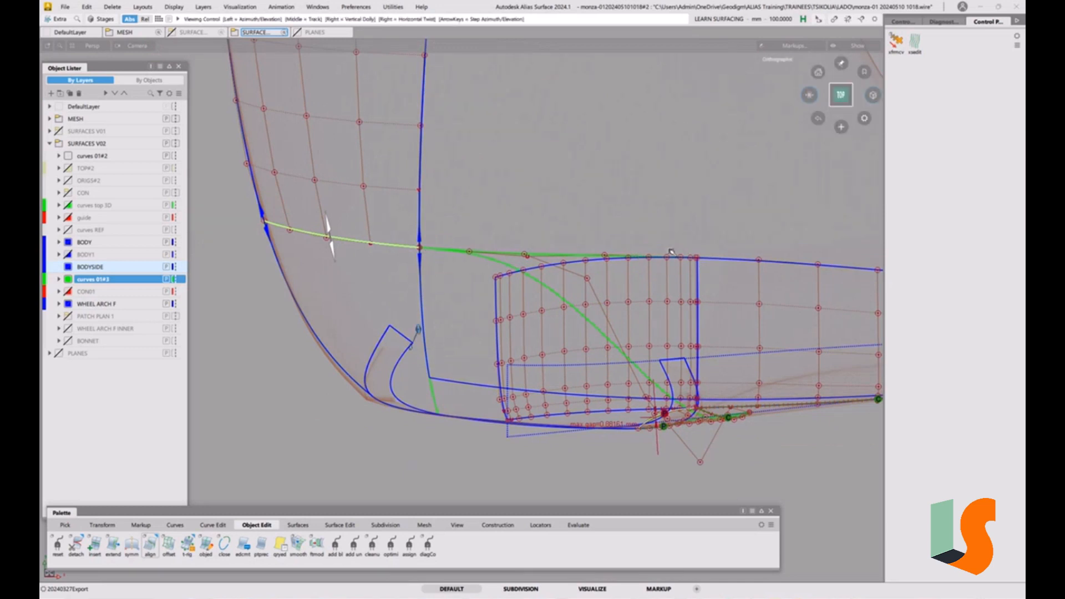
pyautogui.keyDown('alt'); pyautogui.keyDown('shift'); pyautogui.moveTo(730, 299); pyautogui.dragTo(715, 306, button='right'); pyautogui.keyUp('shift'); pyautogui.keyUp('alt')
pyautogui.keyDown('alt'); pyautogui.keyDown('shift'); pyautogui.moveTo(714, 307); pyautogui.dragTo(647, 318, button='middle'); pyautogui.keyUp('shift'); pyautogui.keyUp('alt')
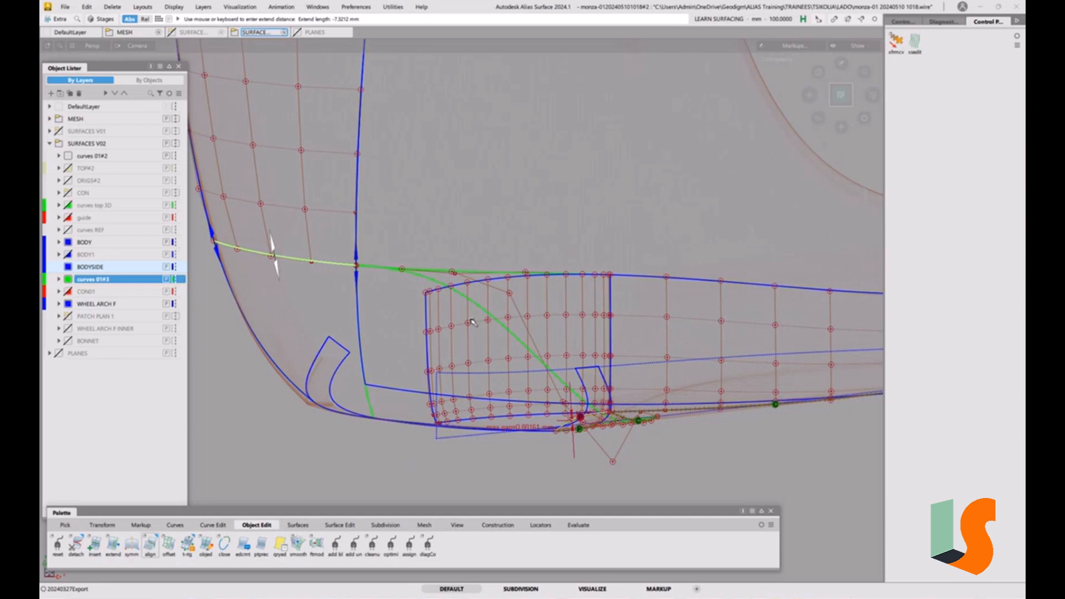
pyautogui.hotkey('ctrl', 'z')
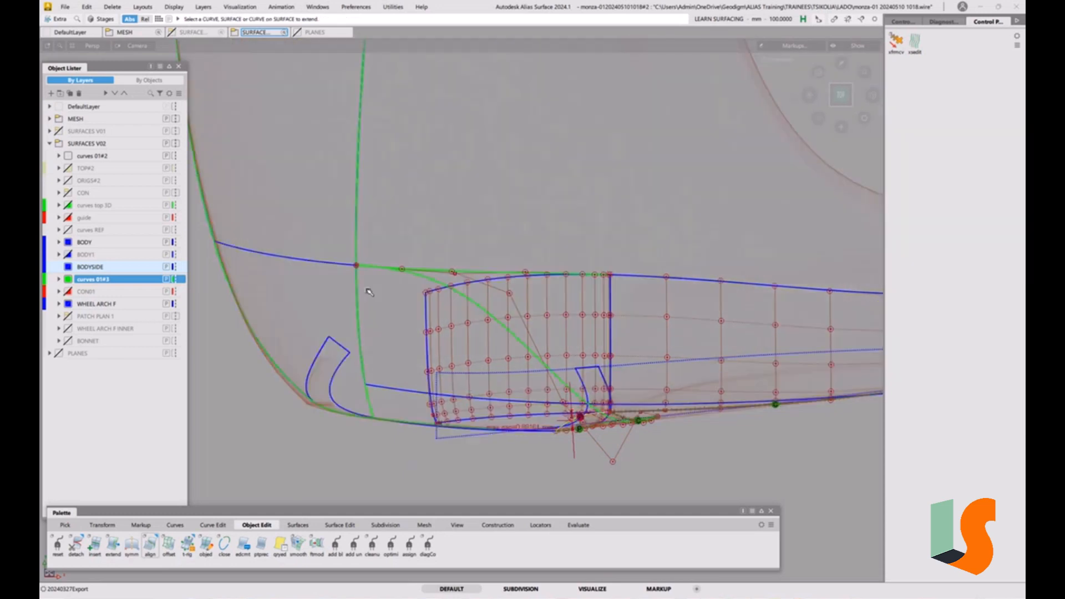
# Inspect the curves and surfaces around the fillet corner from several viewpoints
pyautogui.keyDown('ctrl'); pyautogui.keyDown('shift'); pyautogui.moveTo(362, 285); pyautogui.dragTo(351, 290); pyautogui.keyUp('shift'); pyautogui.keyUp('ctrl')
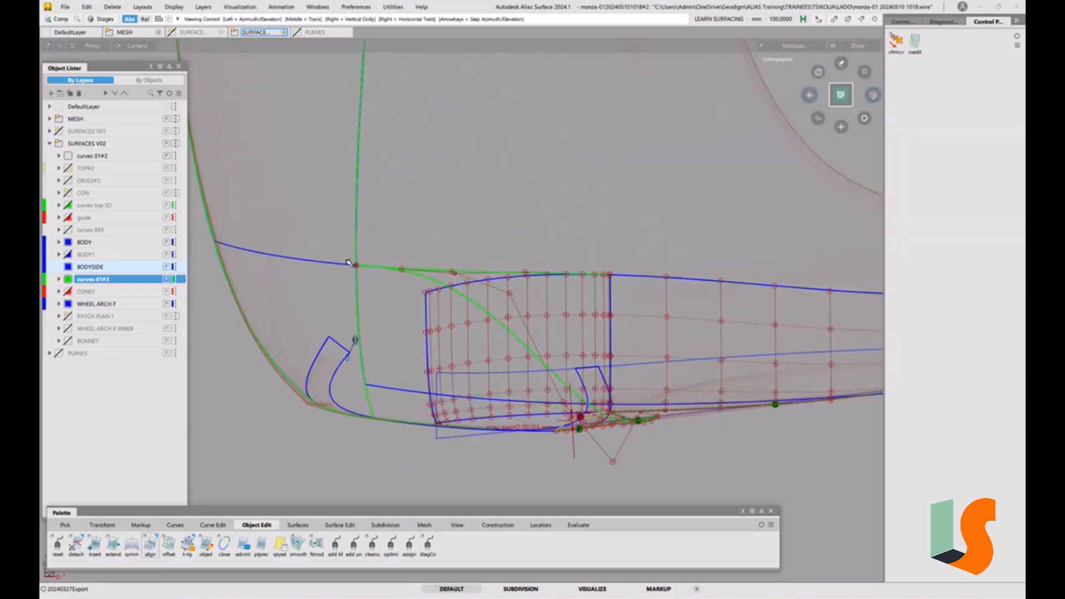
pyautogui.keyDown('alt'); pyautogui.keyDown('shift'); pyautogui.moveTo(359, 333); pyautogui.dragTo(393, 295); pyautogui.keyUp('shift'); pyautogui.keyUp('alt')
pyautogui.click(839, 99)
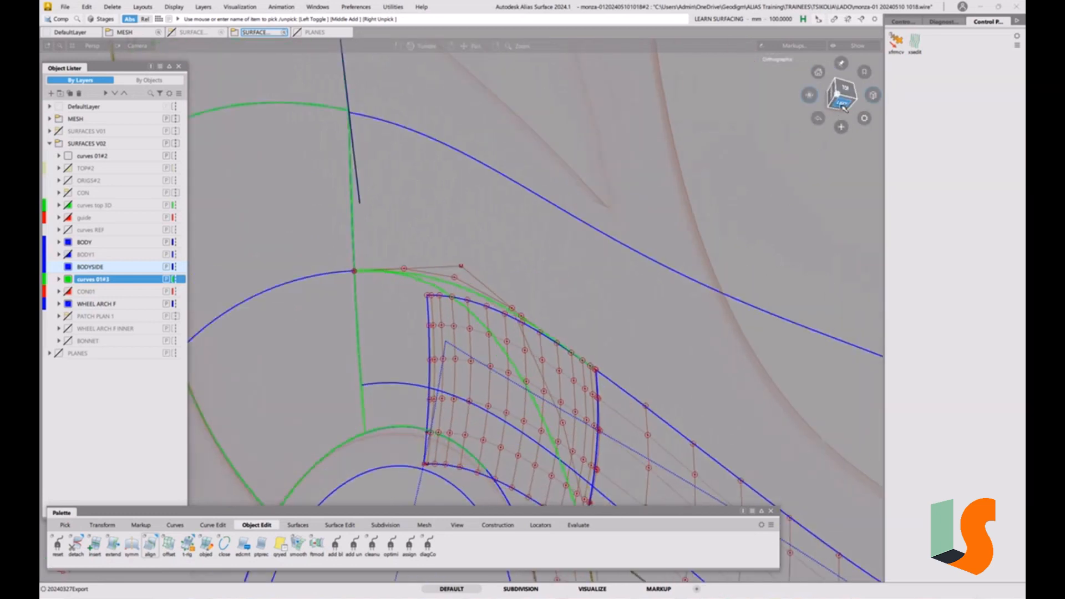
pyautogui.keyDown('alt'); pyautogui.keyDown('shift'); pyautogui.moveTo(569, 293); pyautogui.dragTo(682, 324); pyautogui.keyUp('shift'); pyautogui.keyUp('alt')
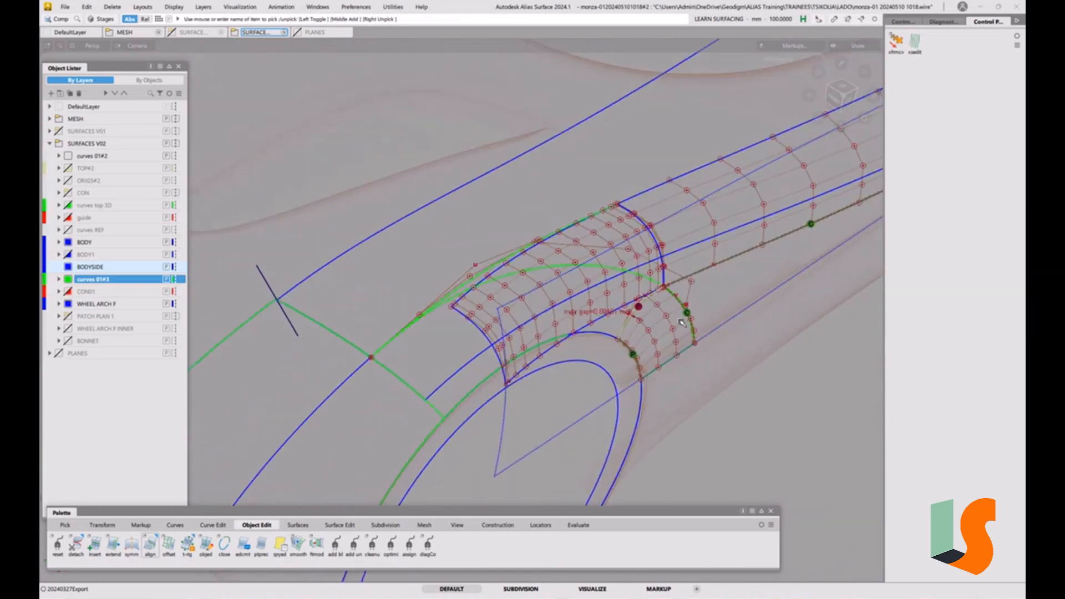
pyautogui.click(851, 99)
pyautogui.keyDown('alt'); pyautogui.keyDown('shift'); pyautogui.moveTo(737, 370); pyautogui.dragTo(579, 342, button='middle'); pyautogui.keyUp('shift'); pyautogui.keyUp('alt')
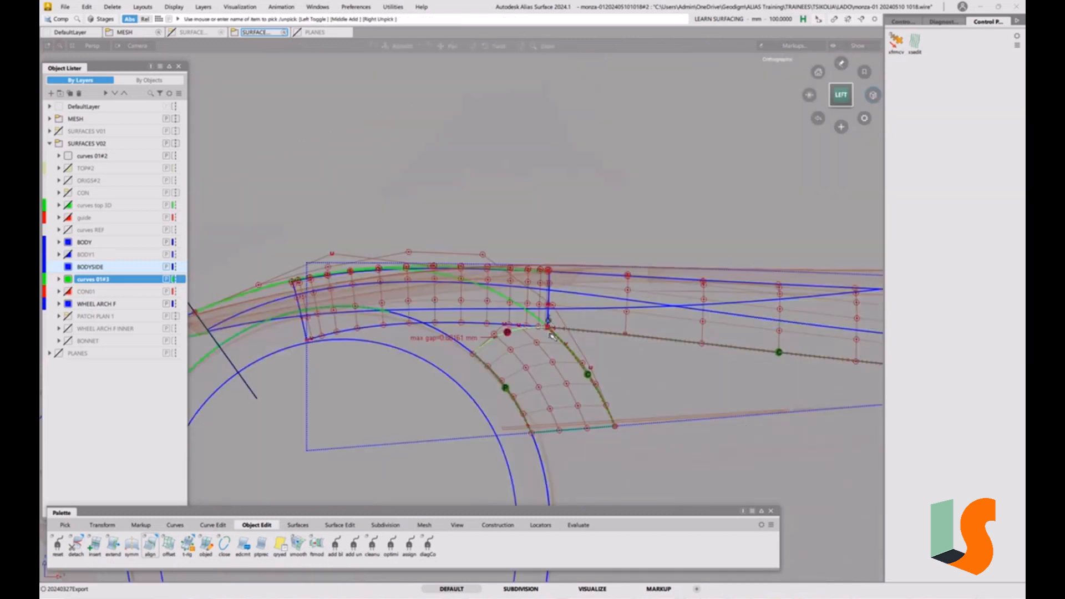
pyautogui.keyDown('alt'); pyautogui.keyDown('shift'); pyautogui.moveTo(550, 320); pyautogui.dragTo(549, 243, button='right'); pyautogui.keyUp('shift'); pyautogui.keyUp('alt')
pyautogui.keyDown('alt'); pyautogui.keyDown('shift'); pyautogui.moveTo(551, 321); pyautogui.dragTo(558, 311, button='right'); pyautogui.keyUp('shift'); pyautogui.keyUp('alt')
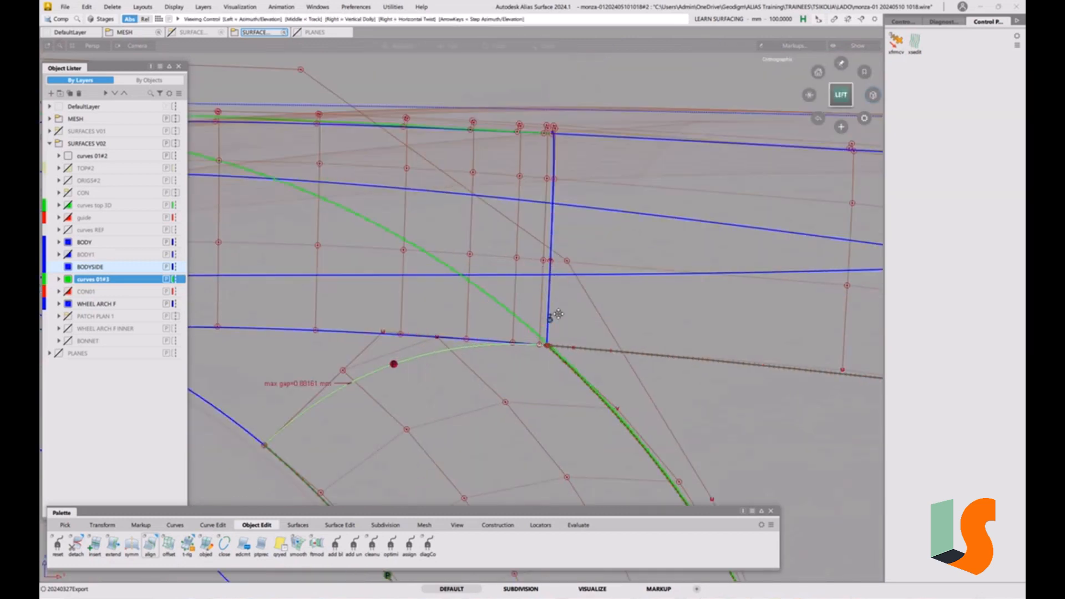
# Trim the green fillet-top curve at the fillet corner with Curve Section against the fillet surface
pyautogui.keyDown('alt'); pyautogui.keyDown('shift'); pyautogui.moveTo(559, 311); pyautogui.dragTo(564, 336, button='middle'); pyautogui.keyUp('shift'); pyautogui.keyUp('alt')
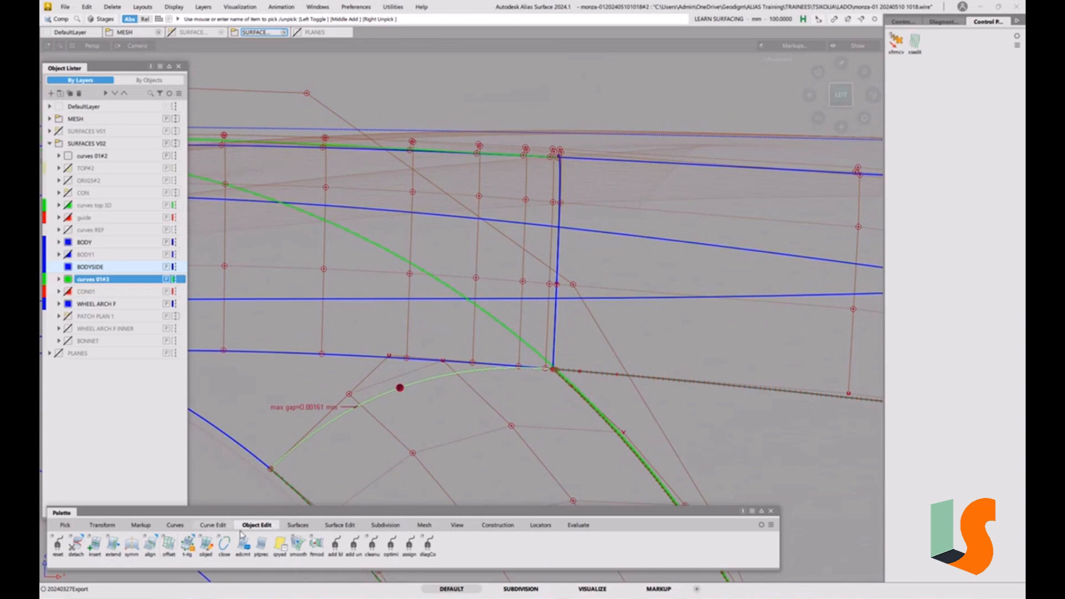
pyautogui.click(214, 526)
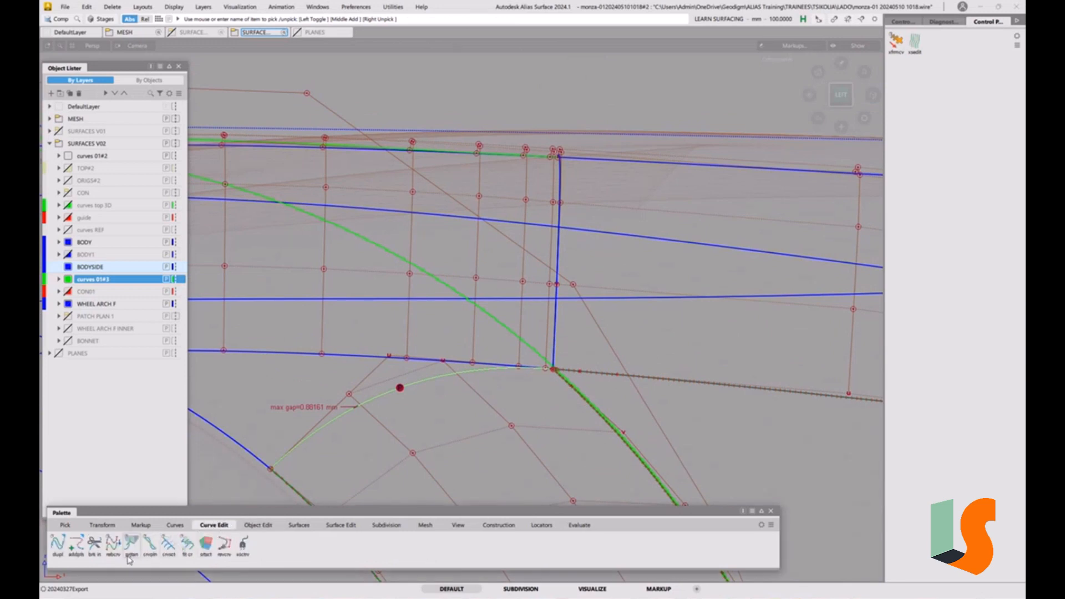
pyautogui.click(169, 547)
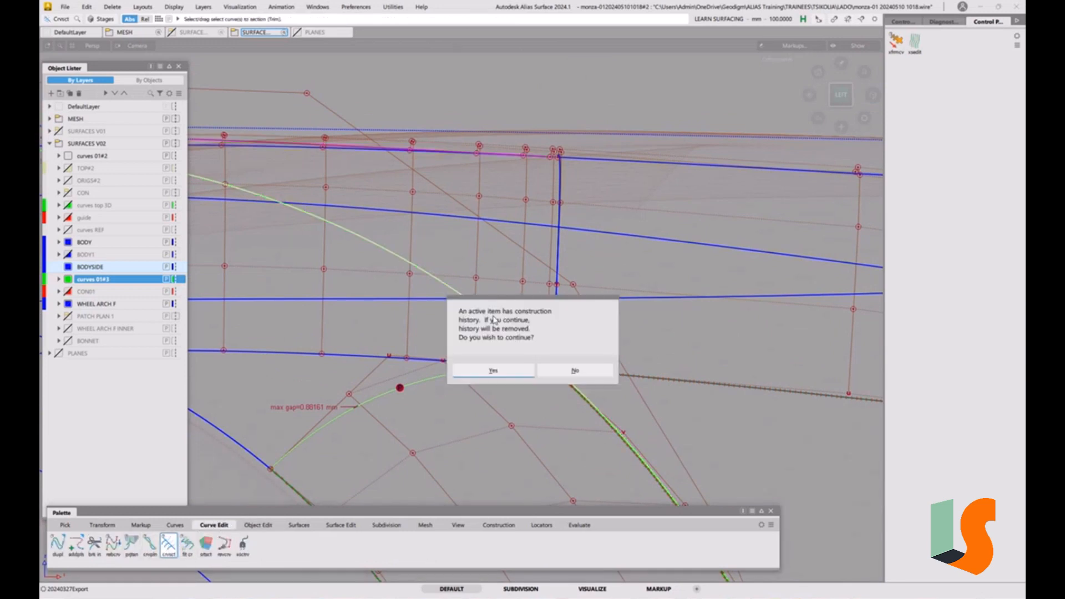
pyautogui.click(492, 317)
pyautogui.click(494, 371)
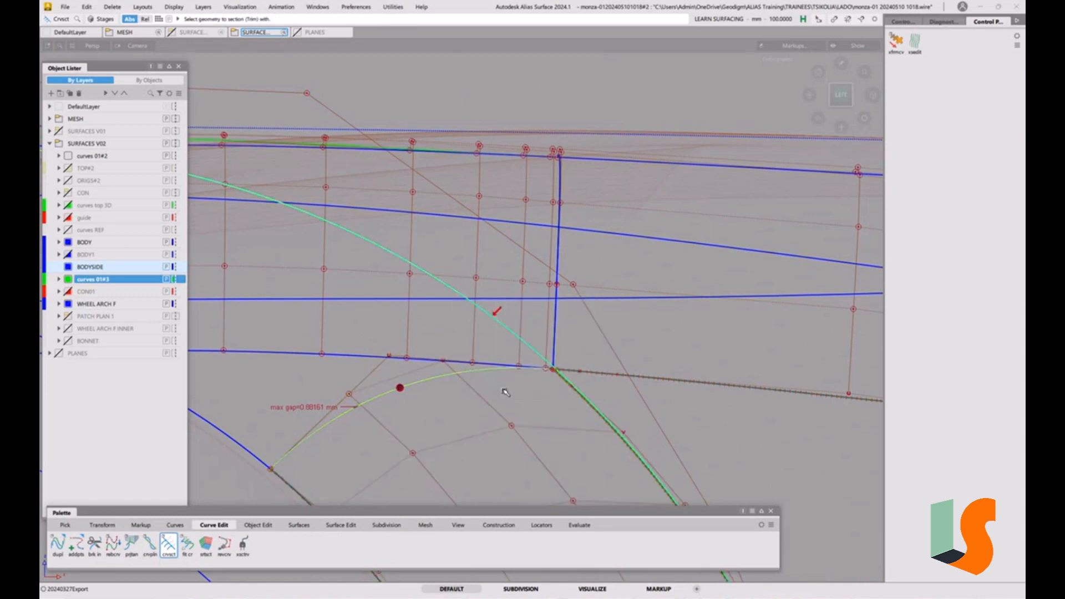
pyautogui.click(559, 382)
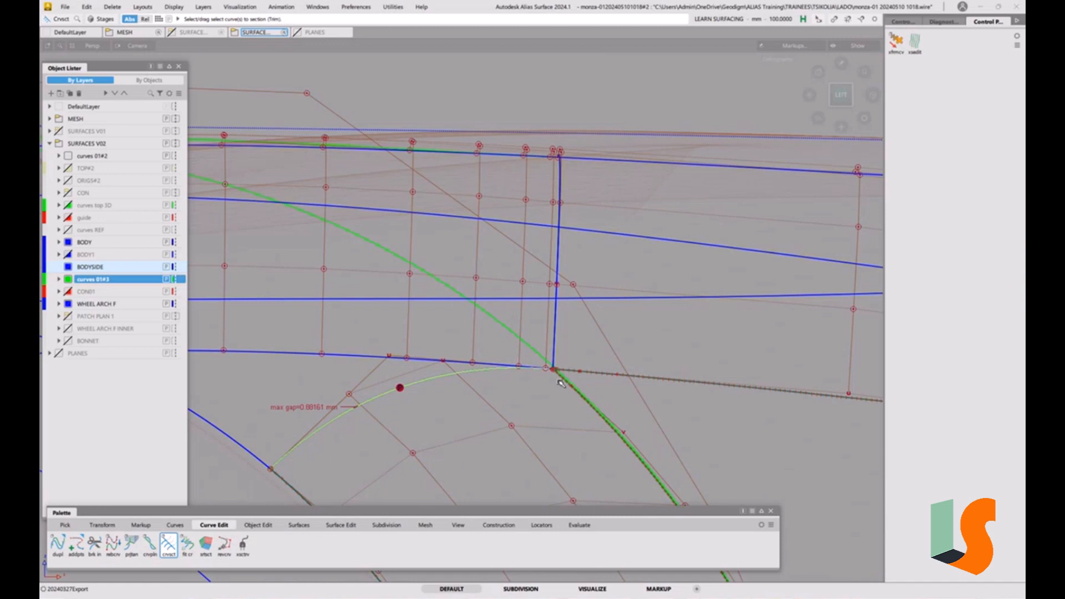
pyautogui.click(536, 349)
pyautogui.click(593, 379)
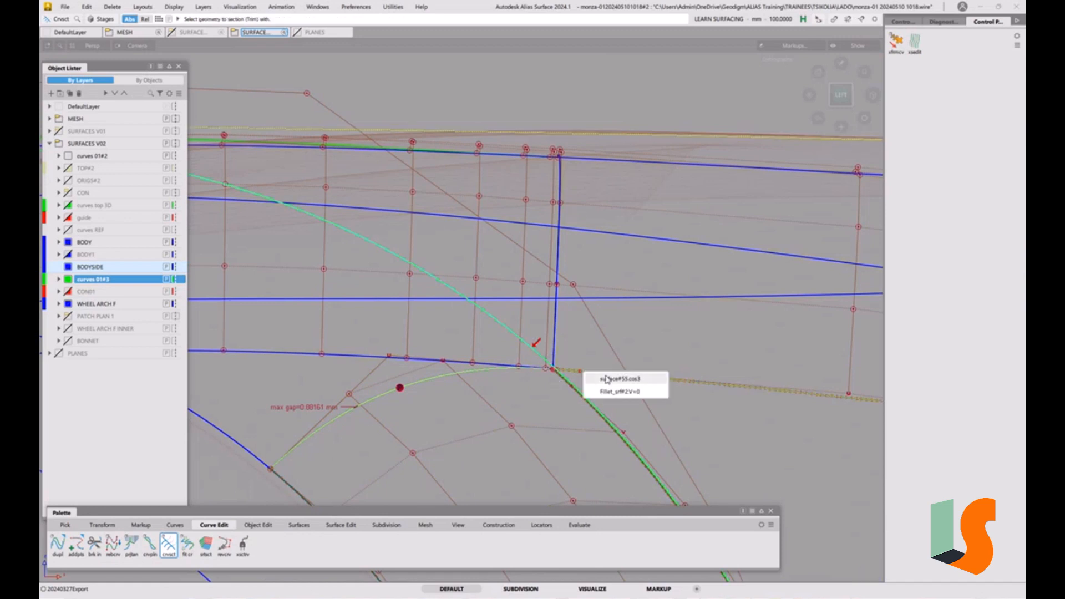
pyautogui.click(607, 379)
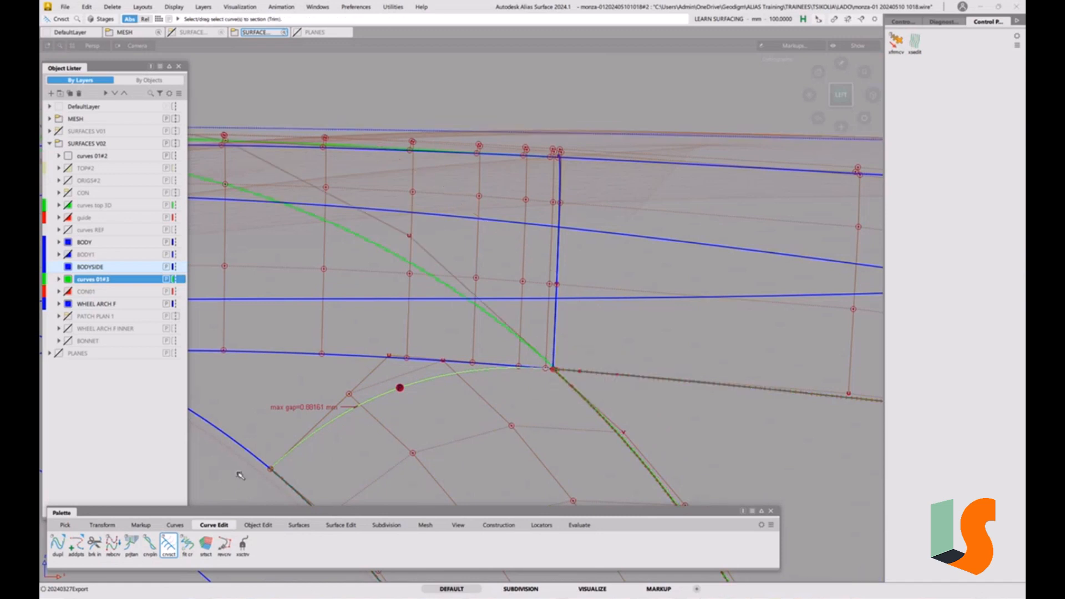
pyautogui.click(258, 524)
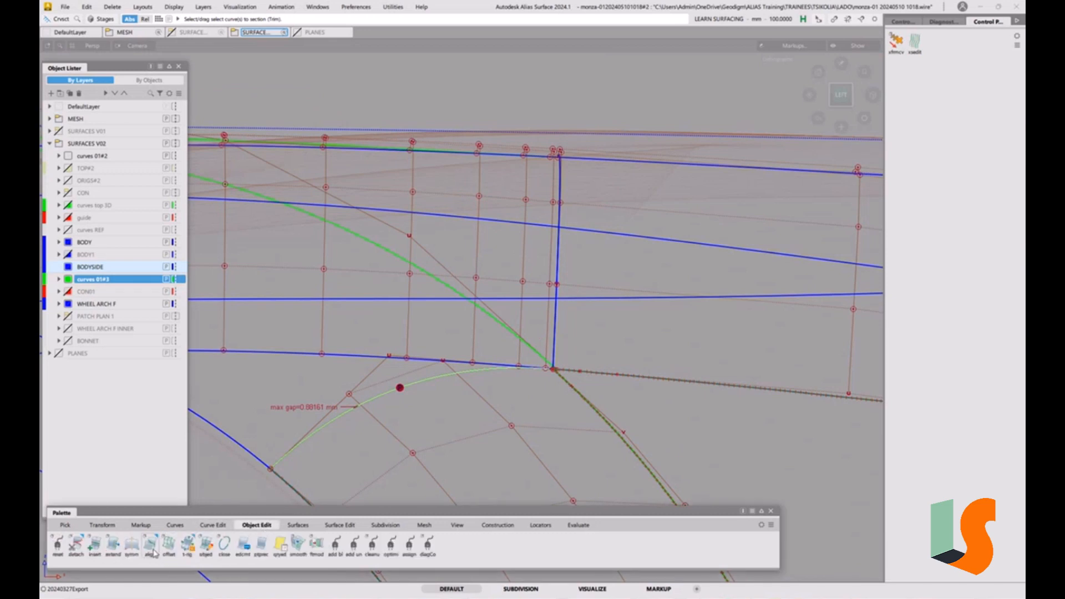
# Align the trimmed green curve's end to the fillet surface edge with G2 continuity
pyautogui.doubleClick(175, 537)
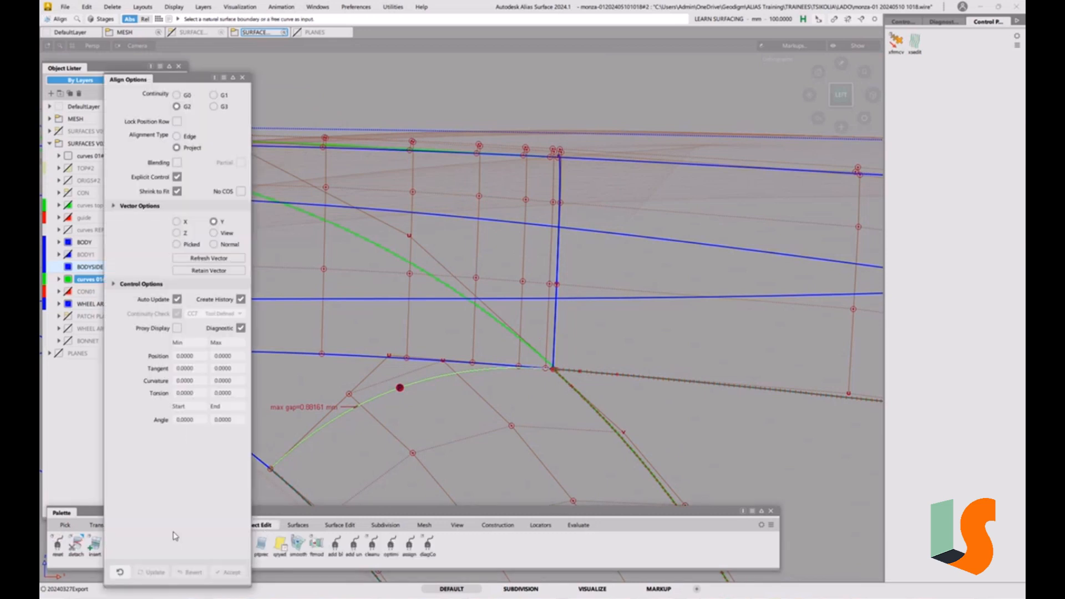
pyautogui.click(526, 344)
pyautogui.keyDown('alt'); pyautogui.keyDown('shift'); pyautogui.moveTo(510, 290); pyautogui.dragTo(643, 335); pyautogui.keyUp('shift'); pyautogui.keyUp('alt')
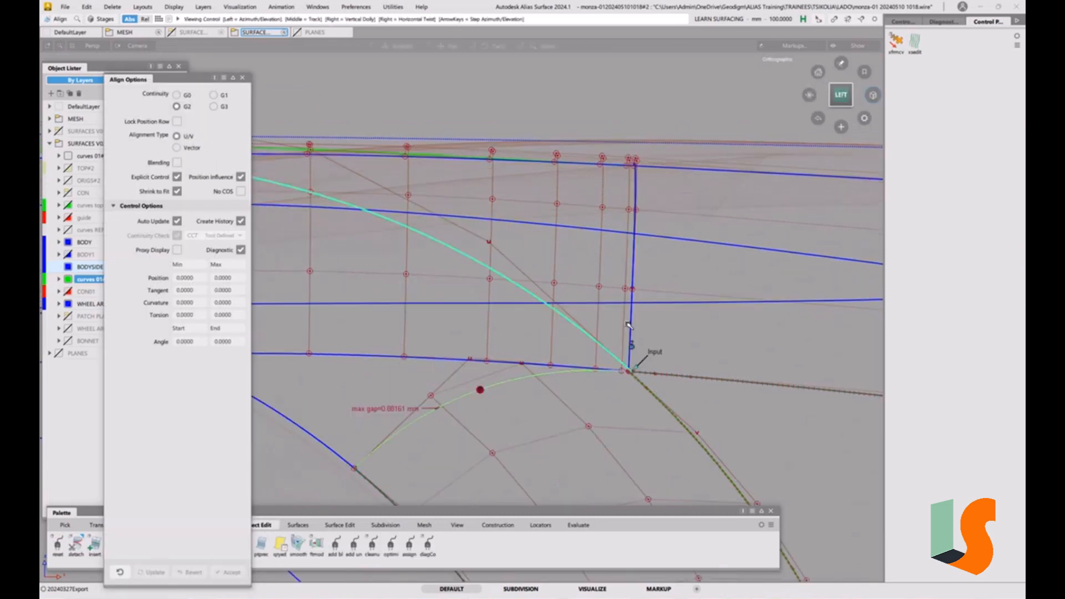
pyautogui.click(637, 381)
pyautogui.click(666, 396)
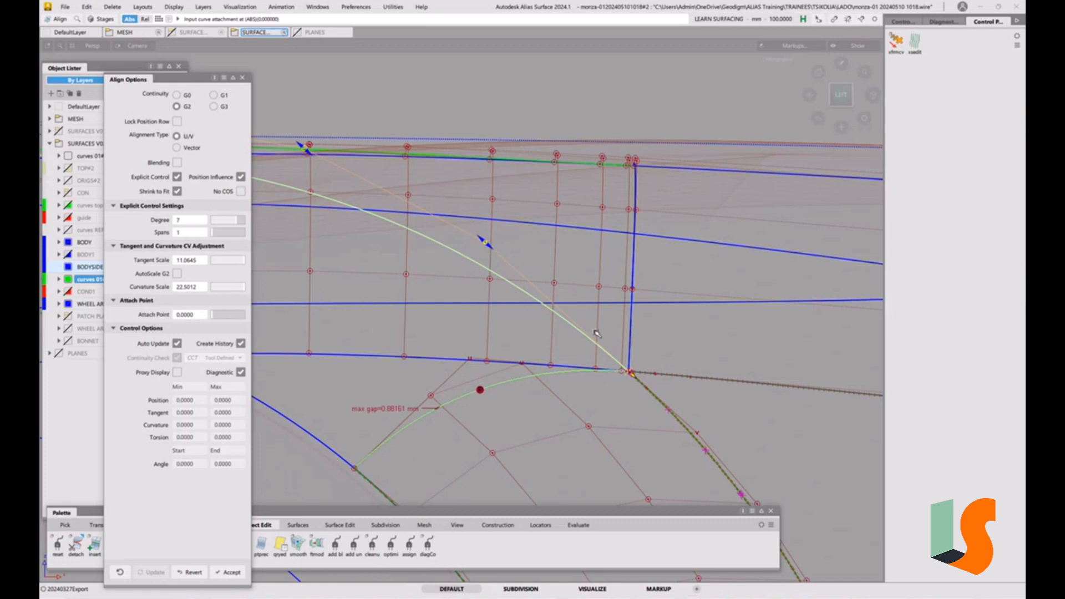
pyautogui.keyDown('alt'); pyautogui.keyDown('shift'); pyautogui.moveTo(489, 314); pyautogui.dragTo(451, 333, button='right'); pyautogui.keyUp('shift'); pyautogui.keyUp('alt')
pyautogui.keyDown('alt'); pyautogui.keyDown('shift'); pyautogui.moveTo(452, 333); pyautogui.dragTo(544, 335, button='middle'); pyautogui.keyUp('shift'); pyautogui.keyUp('alt')
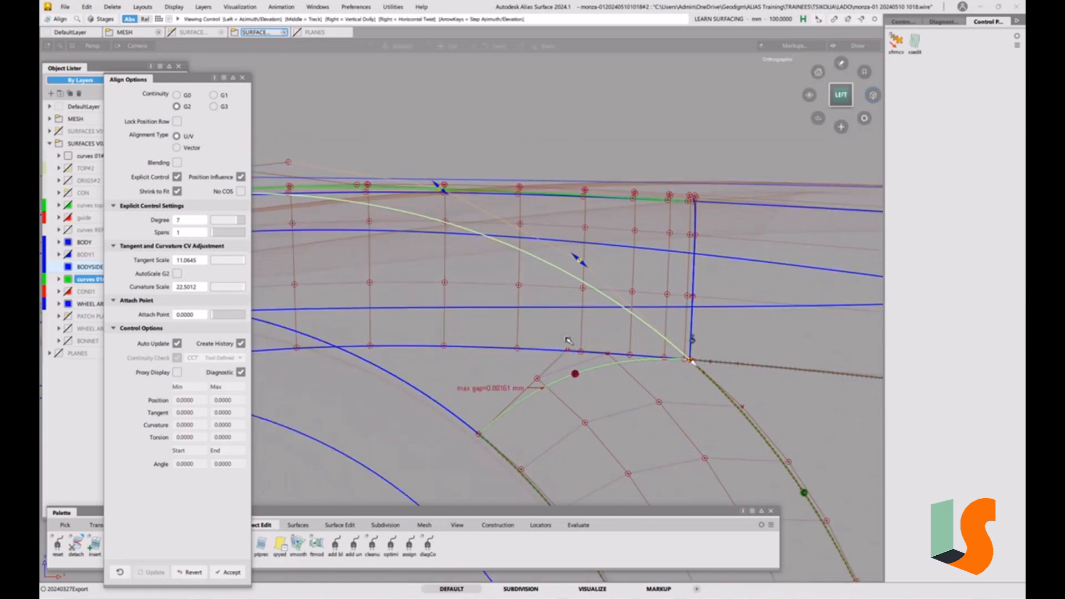
pyautogui.keyDown('ctrl'); pyautogui.keyDown('shift'); pyautogui.moveTo(545, 335); pyautogui.dragTo(542, 298); pyautogui.keyUp('shift'); pyautogui.keyUp('ctrl')
pyautogui.keyDown('alt'); pyautogui.keyDown('shift'); pyautogui.moveTo(542, 297); pyautogui.dragTo(511, 344, button='right'); pyautogui.keyUp('shift'); pyautogui.keyUp('alt')
pyautogui.keyDown('alt'); pyautogui.keyDown('shift'); pyautogui.moveTo(511, 345); pyautogui.dragTo(514, 313, button='middle'); pyautogui.keyUp('shift'); pyautogui.keyUp('alt')
pyautogui.keyDown('alt'); pyautogui.keyDown('shift'); pyautogui.moveTo(514, 319); pyautogui.dragTo(475, 316, button='right'); pyautogui.keyUp('shift'); pyautogui.keyUp('alt')
pyautogui.keyDown('alt'); pyautogui.keyDown('shift'); pyautogui.moveTo(475, 316); pyautogui.dragTo(504, 266, button='middle'); pyautogui.keyUp('shift'); pyautogui.keyUp('alt')
pyautogui.keyDown('alt'); pyautogui.keyDown('shift'); pyautogui.moveTo(504, 266); pyautogui.dragTo(564, 299); pyautogui.keyUp('shift'); pyautogui.keyUp('alt')
pyautogui.keyDown('alt'); pyautogui.keyDown('shift'); pyautogui.moveTo(564, 298); pyautogui.dragTo(578, 326, button='middle'); pyautogui.keyUp('shift'); pyautogui.keyUp('alt')
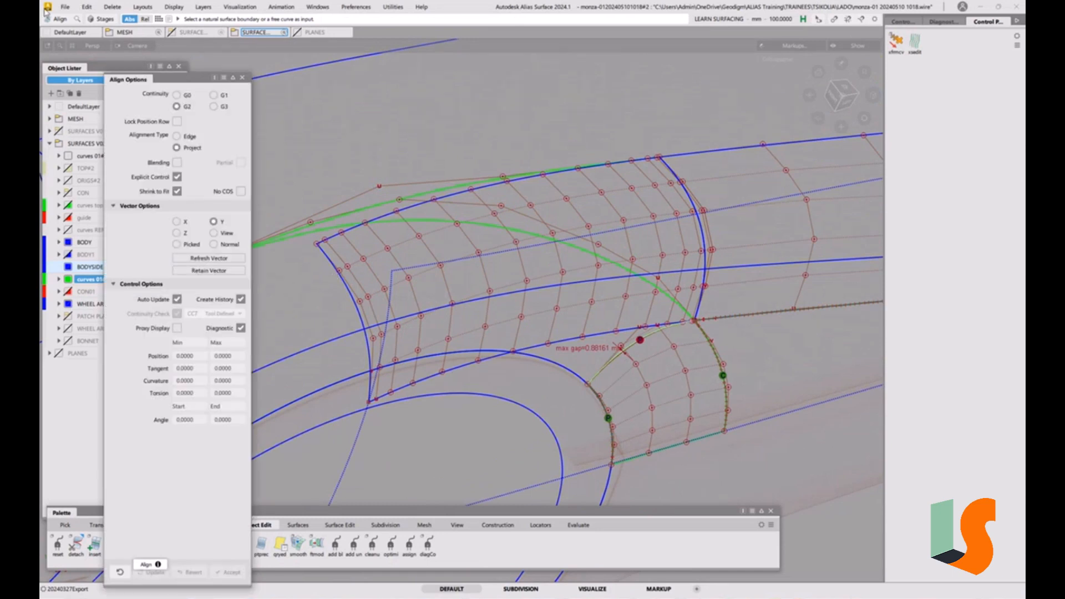
pyautogui.click(65, 6)
pyautogui.click(90, 108)
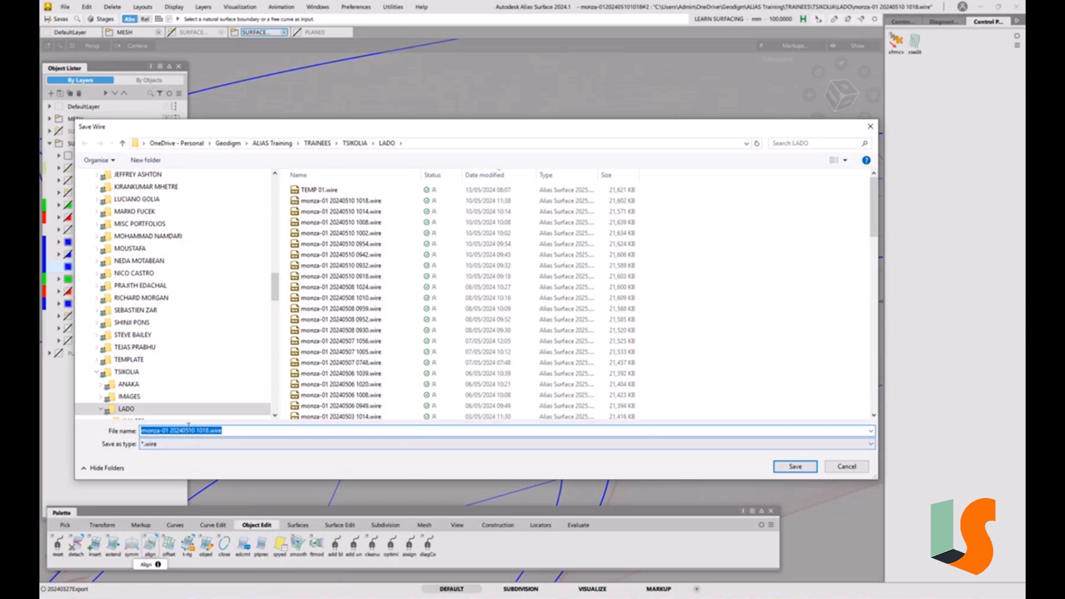
pyautogui.moveTo(192, 430); pyautogui.dragTo(307, 430)
pyautogui.write('3 093')
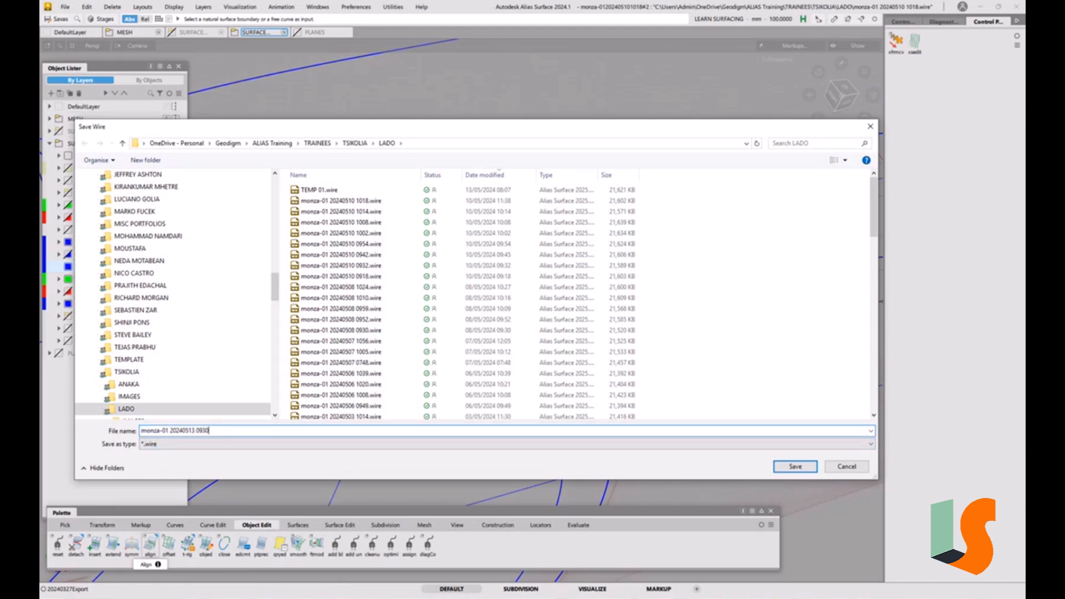
pyautogui.press('Return')
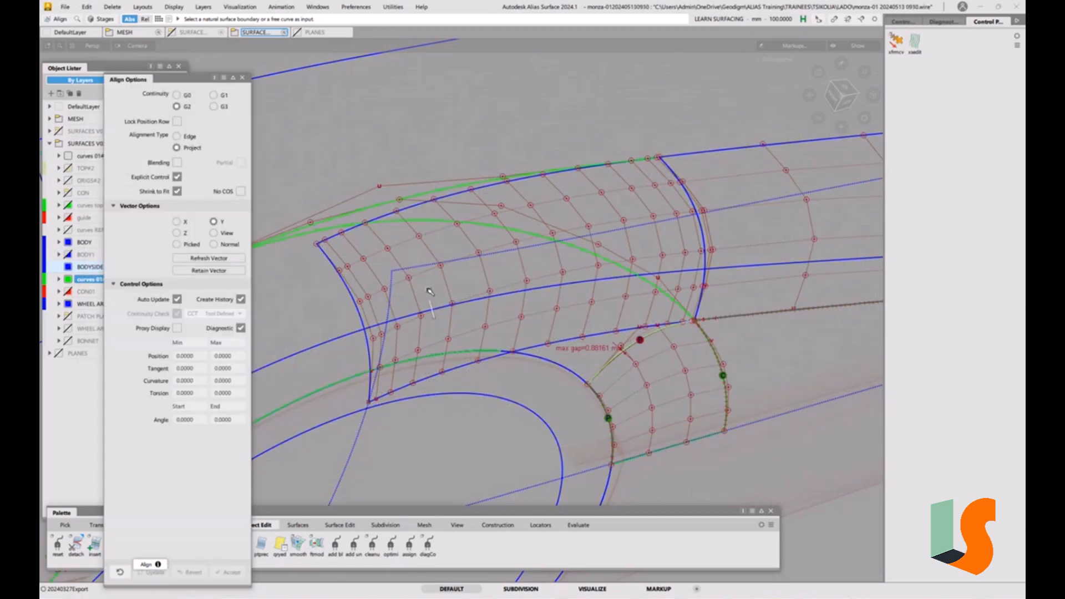
# Close the Align tool and inspect the upper body-side curve from a side view
pyautogui.keyDown('alt'); pyautogui.keyDown('shift'); pyautogui.moveTo(427, 293); pyautogui.dragTo(400, 296); pyautogui.keyUp('shift'); pyautogui.keyUp('alt')
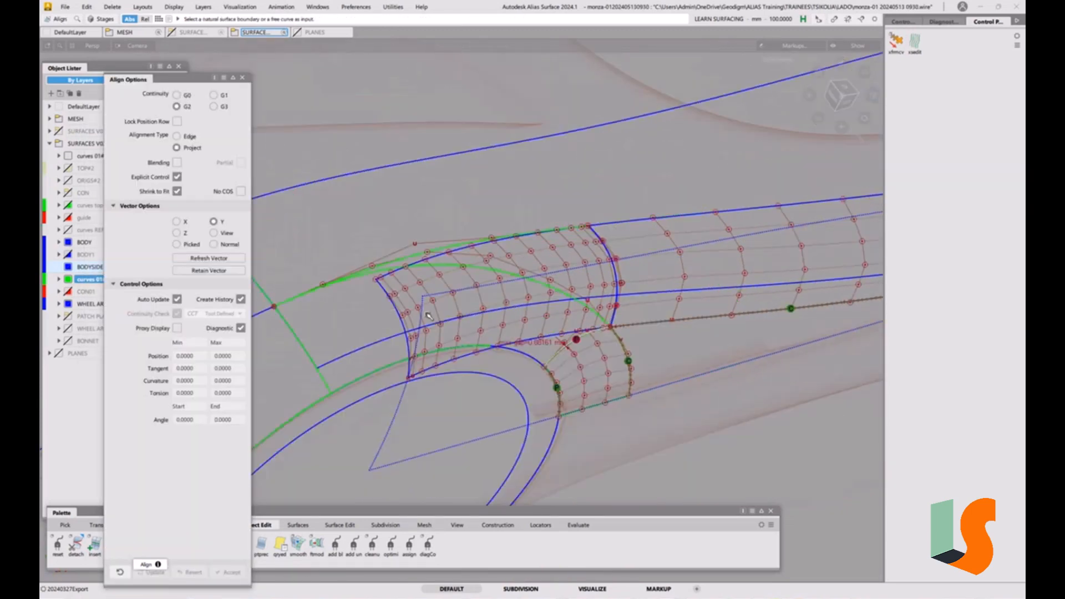
pyautogui.click(243, 78)
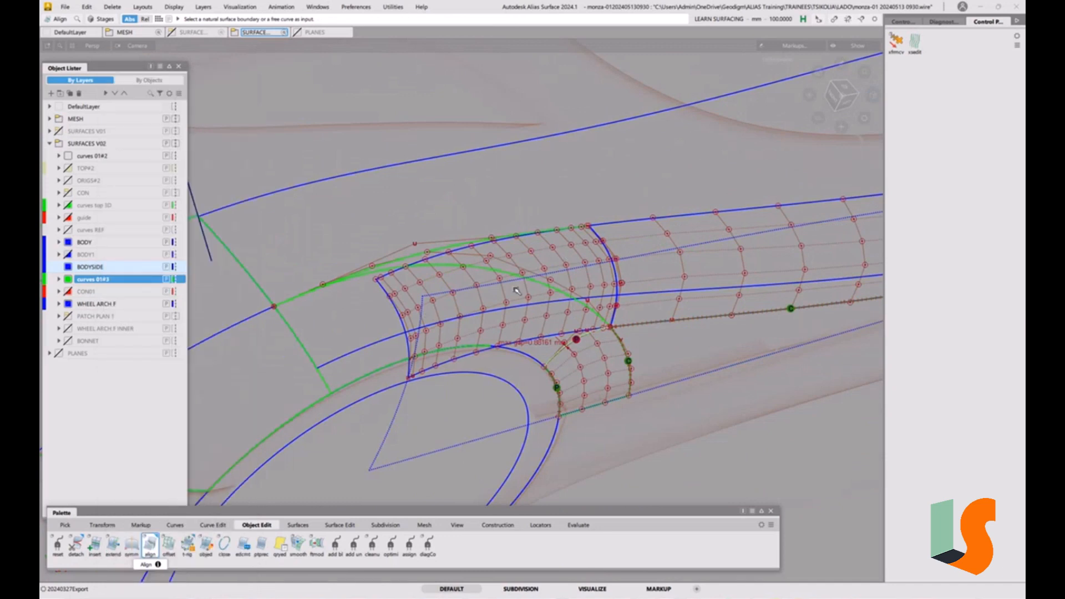
pyautogui.keyDown('alt'); pyautogui.keyDown('shift'); pyautogui.moveTo(547, 236); pyautogui.dragTo(509, 223); pyautogui.keyUp('shift'); pyautogui.keyUp('alt')
pyautogui.click(506, 229)
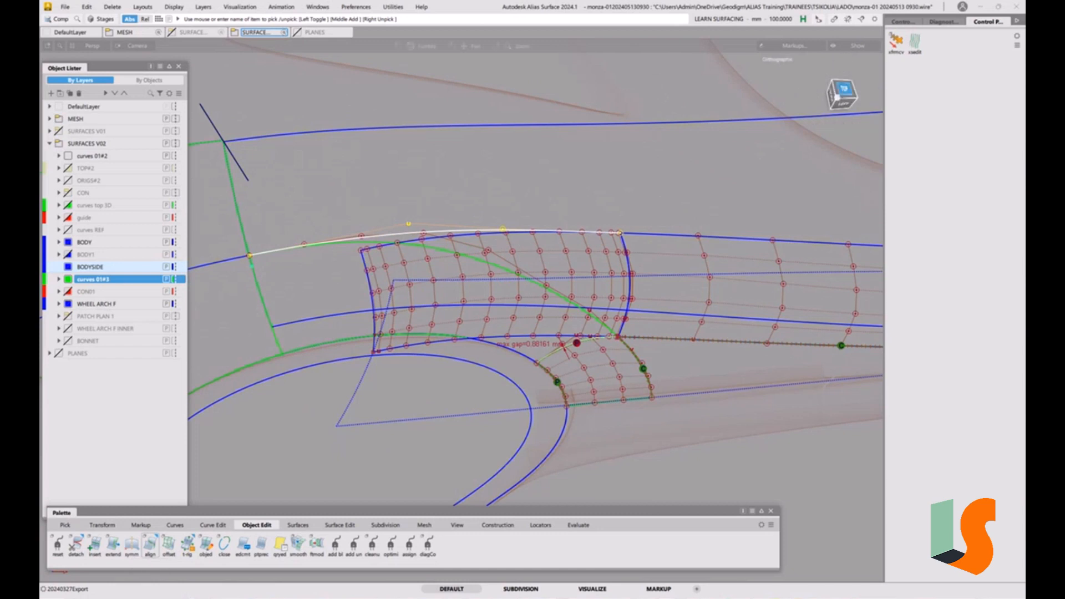
pyautogui.click(842, 99)
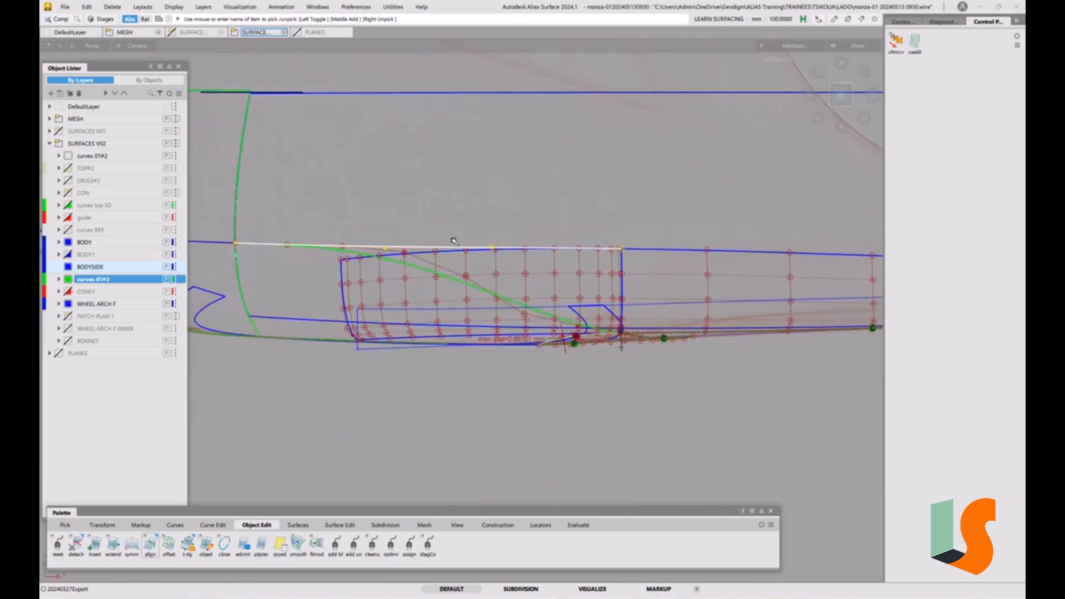
pyautogui.keyDown('ctrl'); pyautogui.keyDown('shift'); pyautogui.moveTo(422, 347); pyautogui.dragTo(411, 268); pyautogui.keyUp('shift'); pyautogui.keyUp('ctrl')
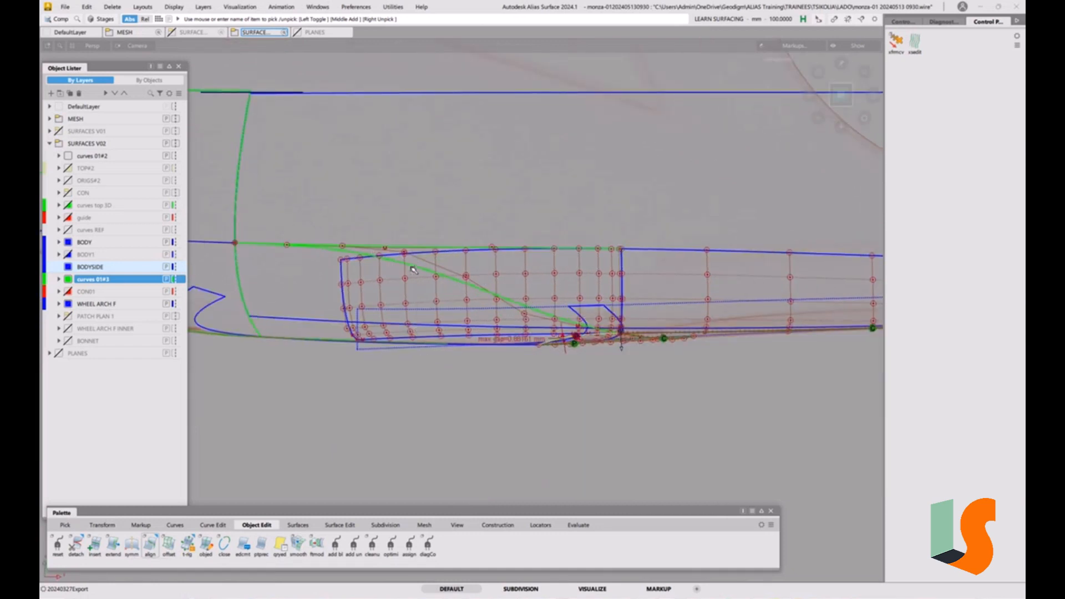
pyautogui.keyDown('alt'); pyautogui.keyDown('shift'); pyautogui.moveTo(383, 280); pyautogui.dragTo(456, 290, button='middle'); pyautogui.keyUp('shift'); pyautogui.keyUp('alt')
# Query the construction history of the upper body-side curve's alignment
pyautogui.hotkey('ctrl', 'q')
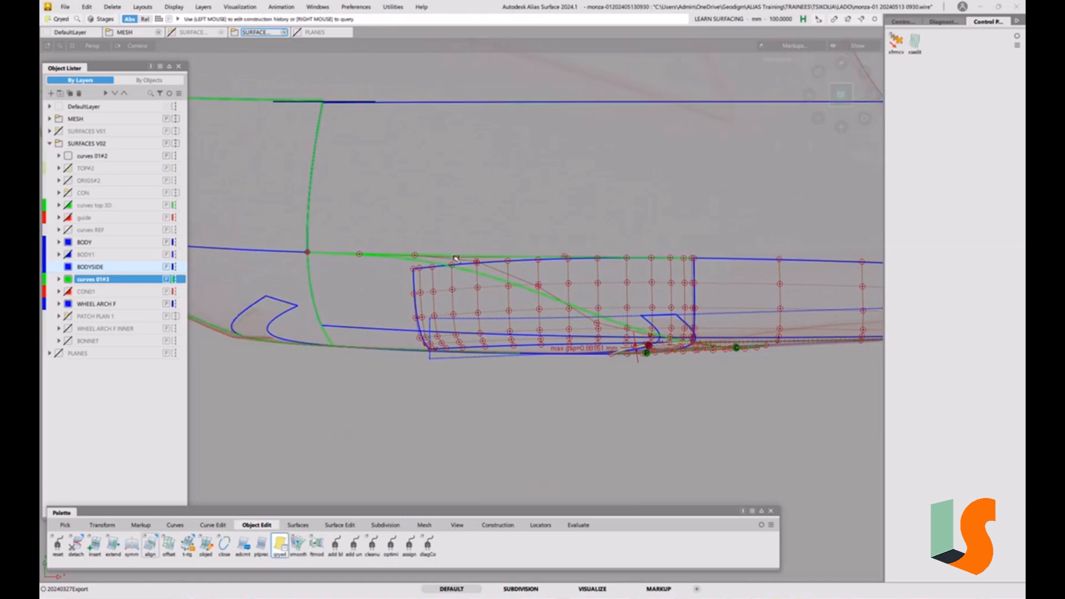
pyautogui.click(454, 266)
pyautogui.click(528, 257)
pyautogui.click(528, 257)
pyautogui.click(529, 256)
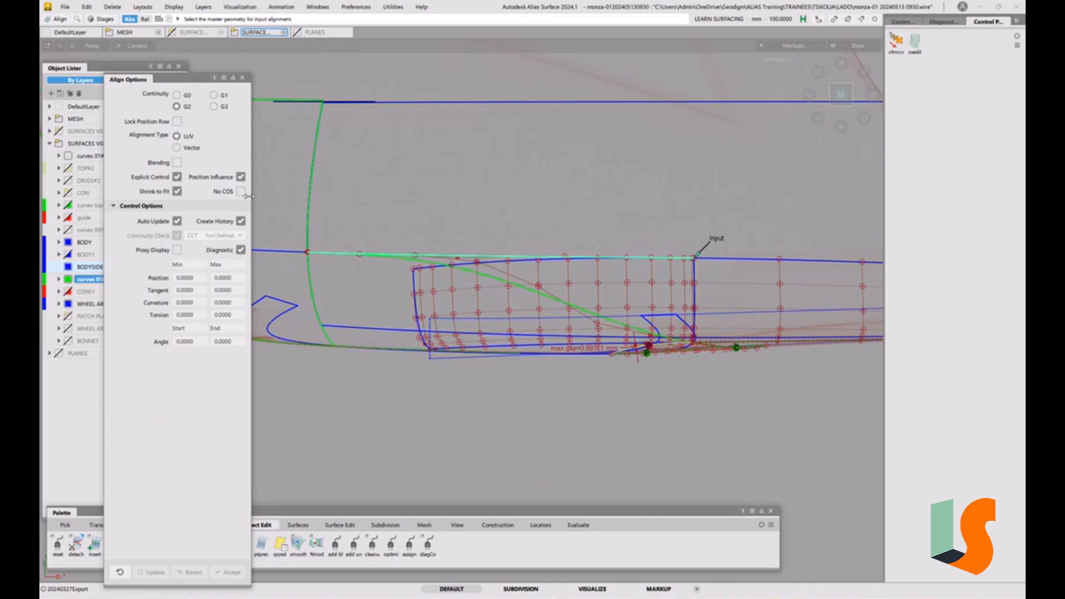
pyautogui.click(550, 258)
pyautogui.click(548, 258)
pyautogui.hotkey('ctrl', 'q')
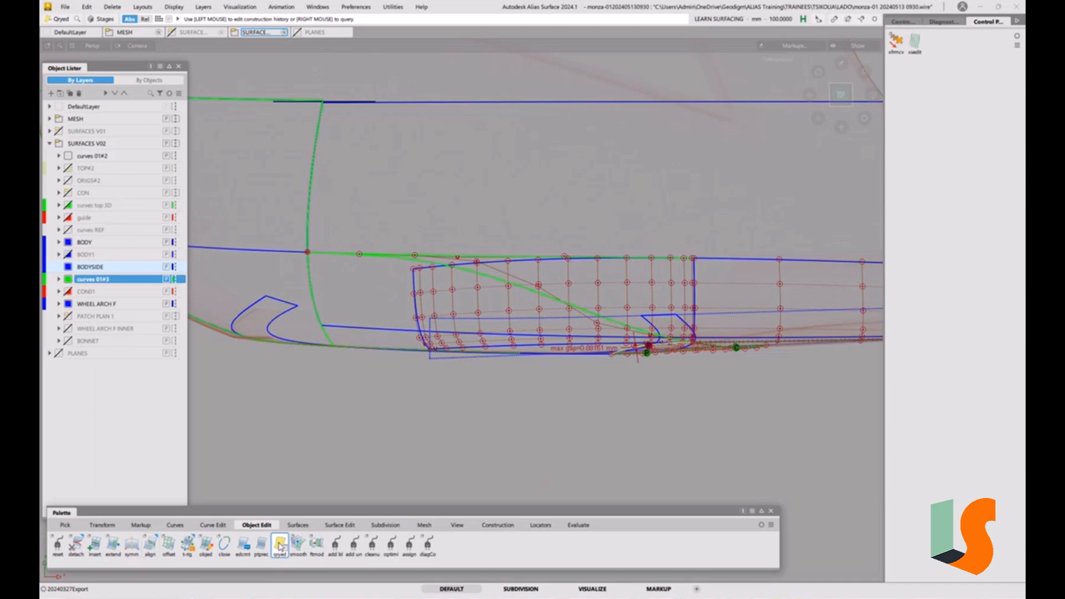
# Align the upper body-side curve's front end to the green profile curve with G1 continuity, tangent scale about 26.13
pyautogui.keyDown('ctrl'); pyautogui.keyDown('shift'); pyautogui.moveTo(484, 248); pyautogui.dragTo(503, 258); pyautogui.keyUp('shift'); pyautogui.keyUp('ctrl')
pyautogui.click(497, 259)
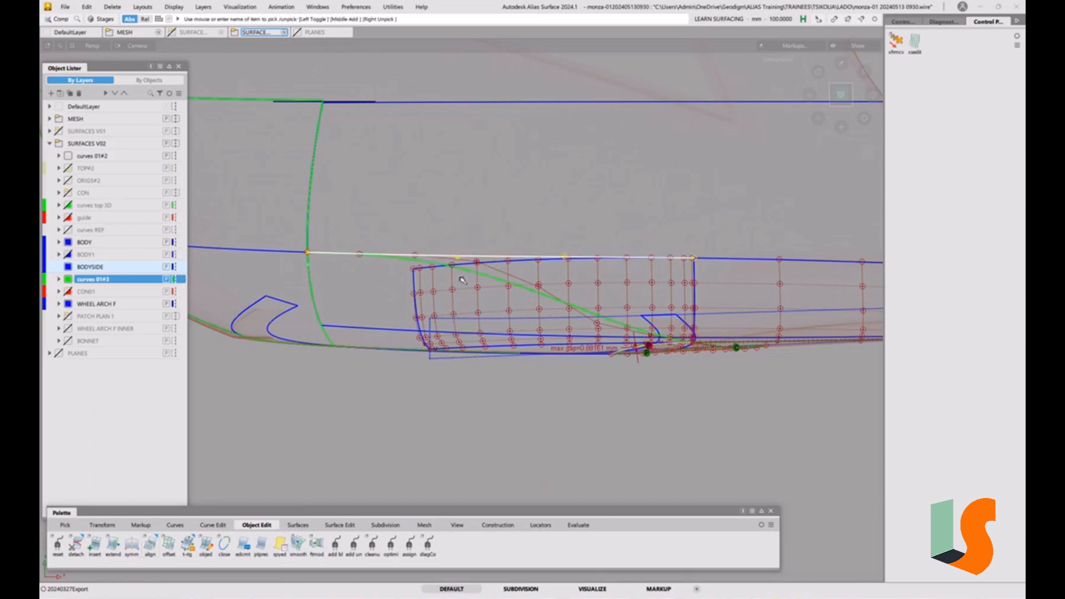
pyautogui.keyDown('ctrl'); pyautogui.keyDown('shift'); pyautogui.moveTo(415, 346); pyautogui.dragTo(404, 279); pyautogui.keyUp('shift'); pyautogui.keyUp('ctrl')
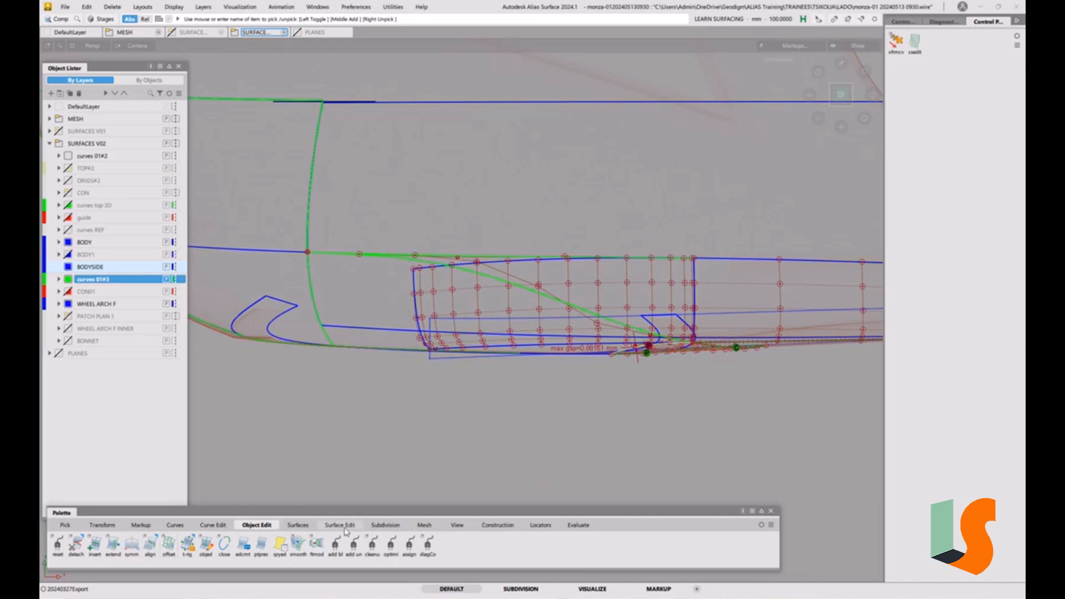
pyautogui.doubleClick(156, 550)
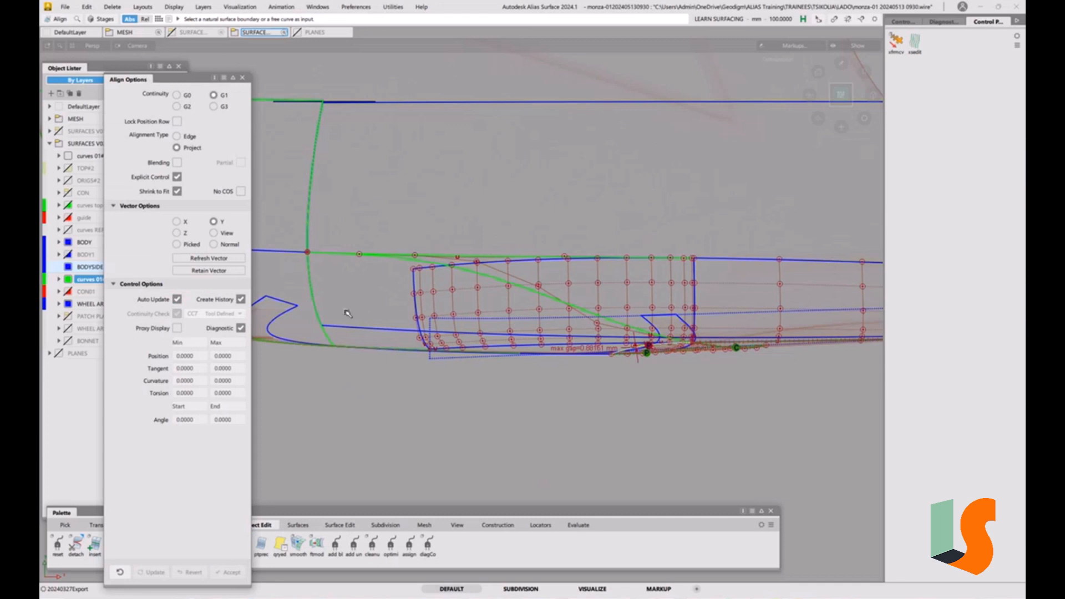
pyautogui.click(486, 257)
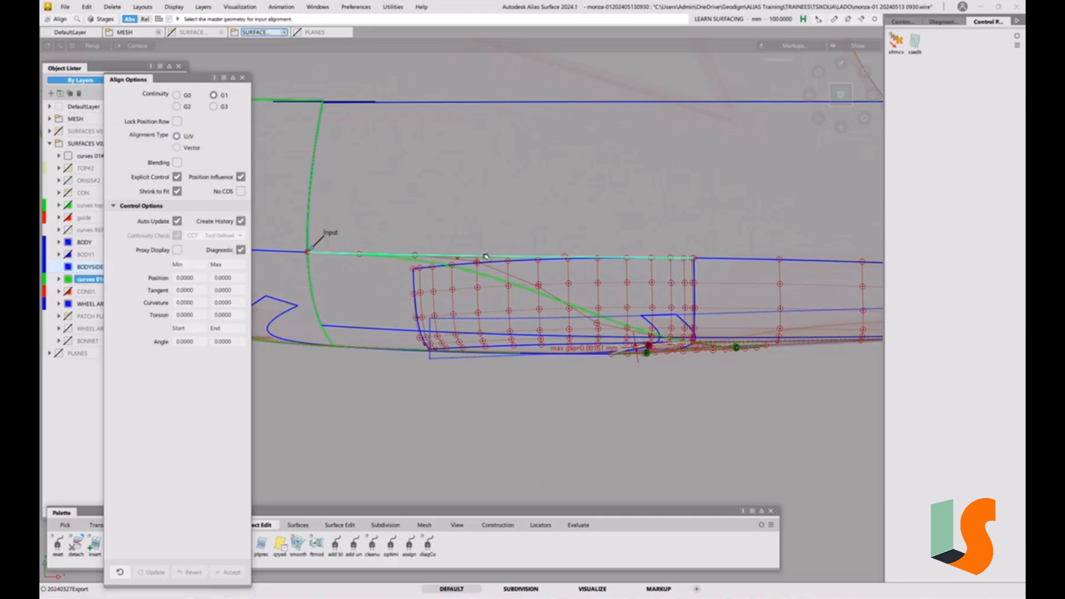
pyautogui.click(302, 253)
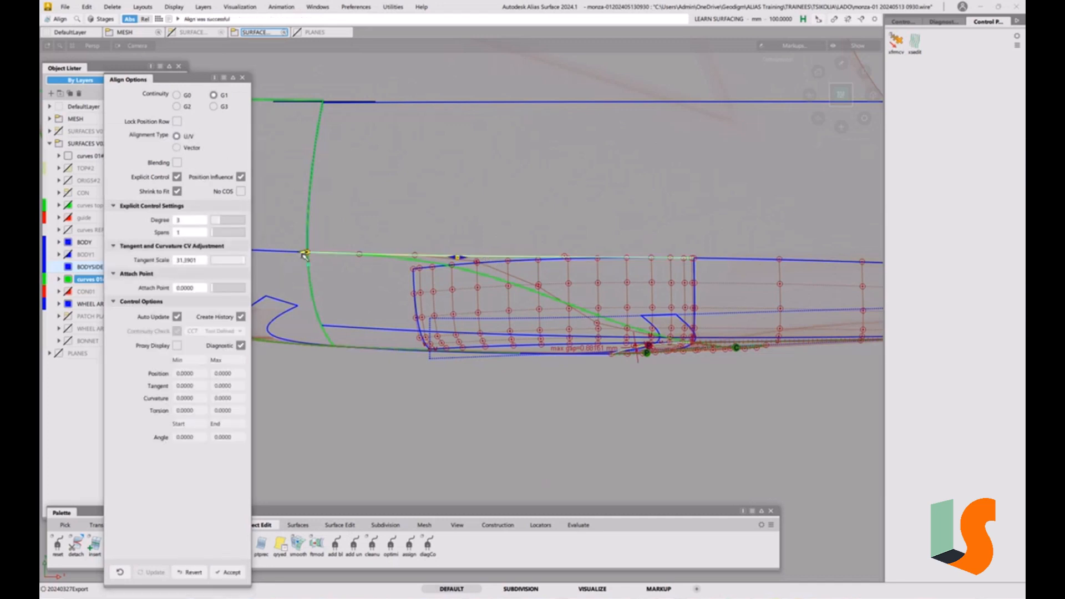
pyautogui.moveTo(455, 257); pyautogui.dragTo(429, 254)
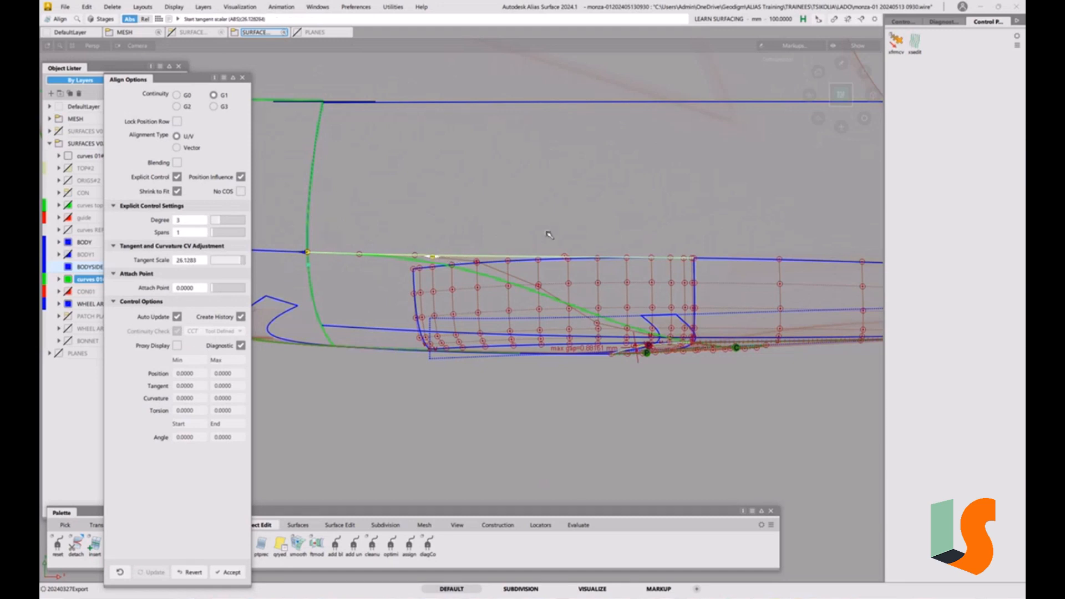
pyautogui.keyDown('ctrl'); pyautogui.keyDown('shift'); pyautogui.moveTo(591, 337); pyautogui.dragTo(589, 268); pyautogui.keyUp('shift'); pyautogui.keyUp('ctrl')
pyautogui.keyDown('alt'); pyautogui.keyDown('shift'); pyautogui.moveTo(582, 265); pyautogui.dragTo(567, 262, button='right'); pyautogui.keyUp('shift'); pyautogui.keyUp('alt')
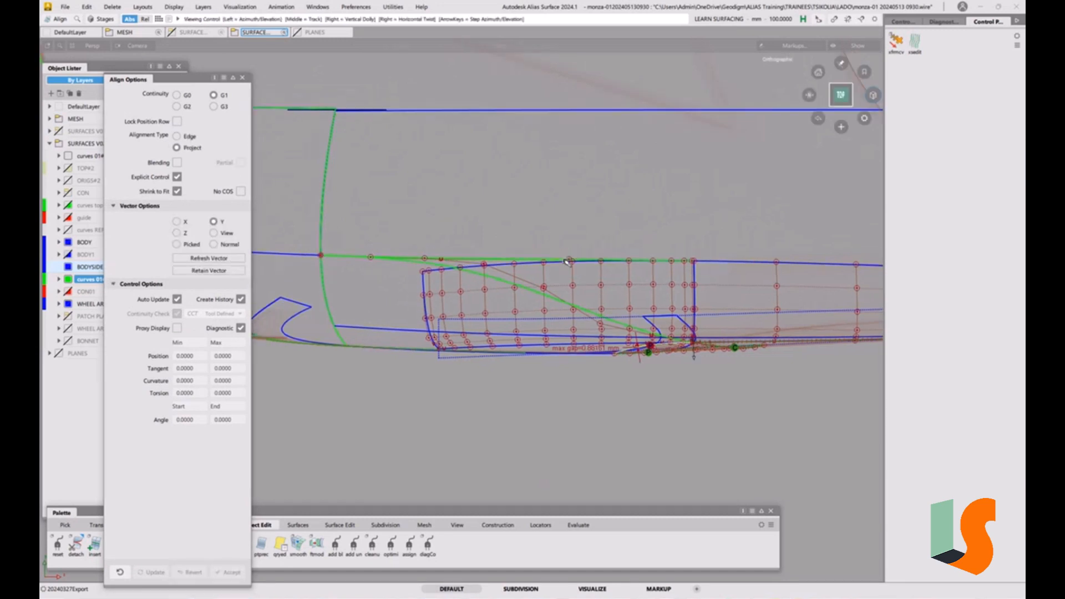
pyautogui.moveTo(567, 262)
pyautogui.keyDown('alt'); pyautogui.keyDown('shift'); pyautogui.mouseDown(button='middle')
pyautogui.moveTo(588, 322)
pyautogui.moveTo(528, 272)
pyautogui.mouseUp(button='middle'); pyautogui.keyUp('shift'); pyautogui.keyUp('alt')
pyautogui.click(242, 79)
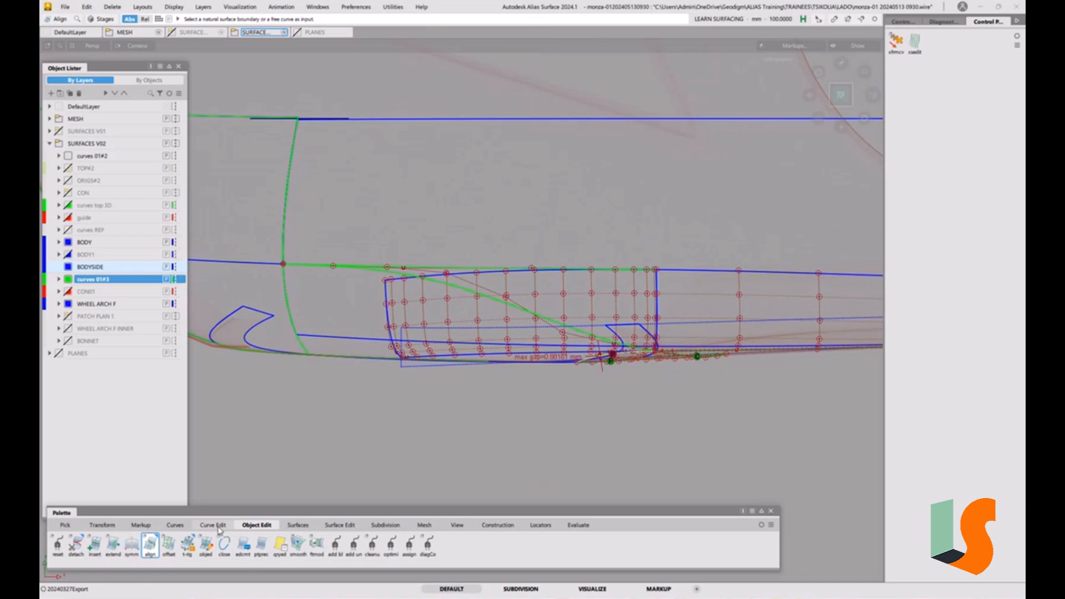
# Project the upper body-side curve onto the body-side surface along the Z vector
pyautogui.click(337, 526)
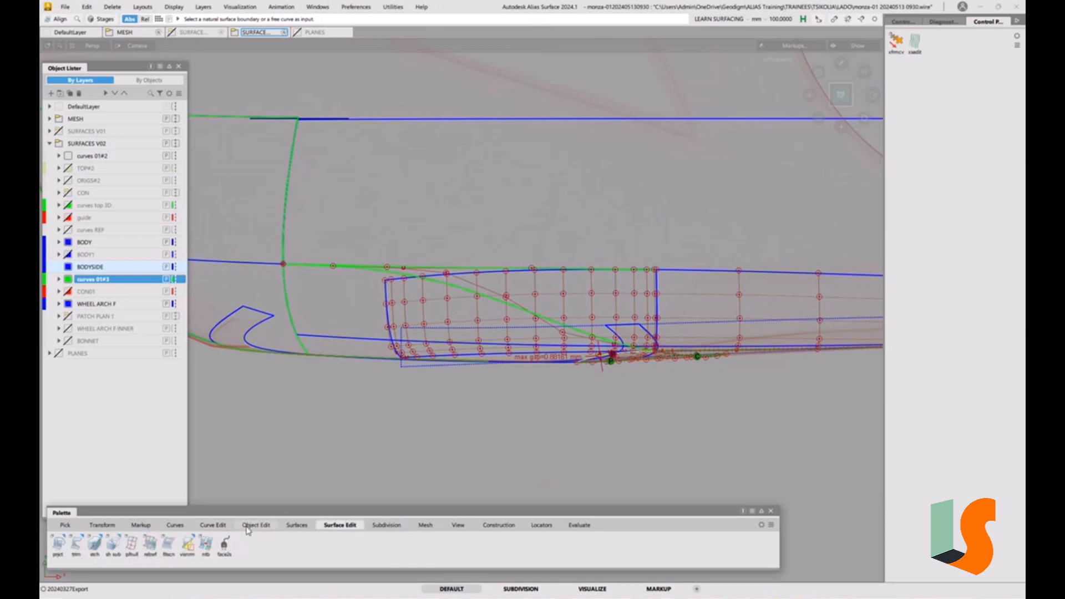
pyautogui.doubleClick(58, 544)
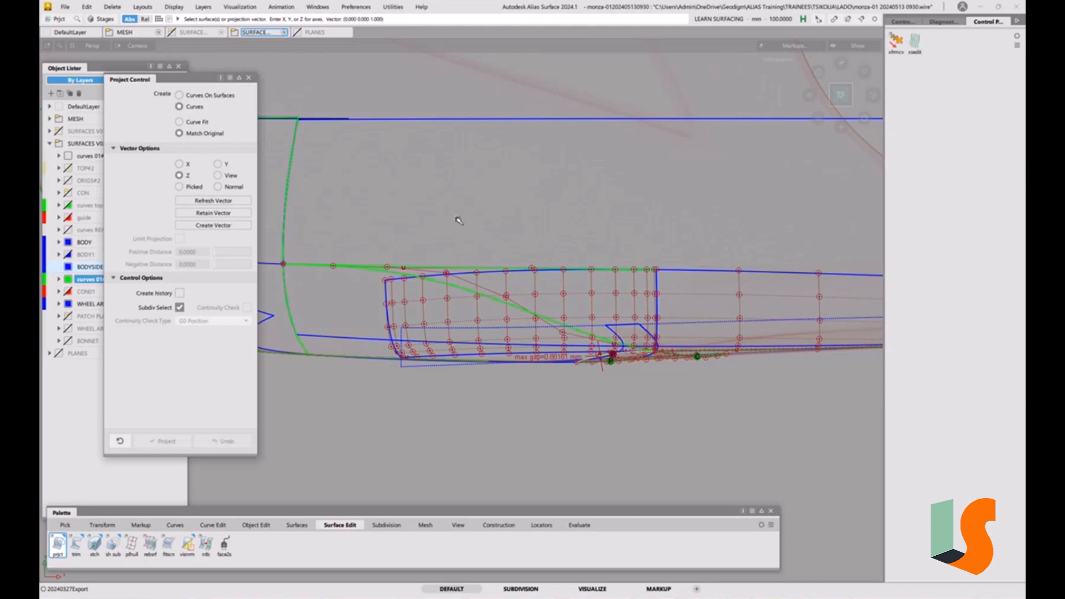
pyautogui.click(452, 119)
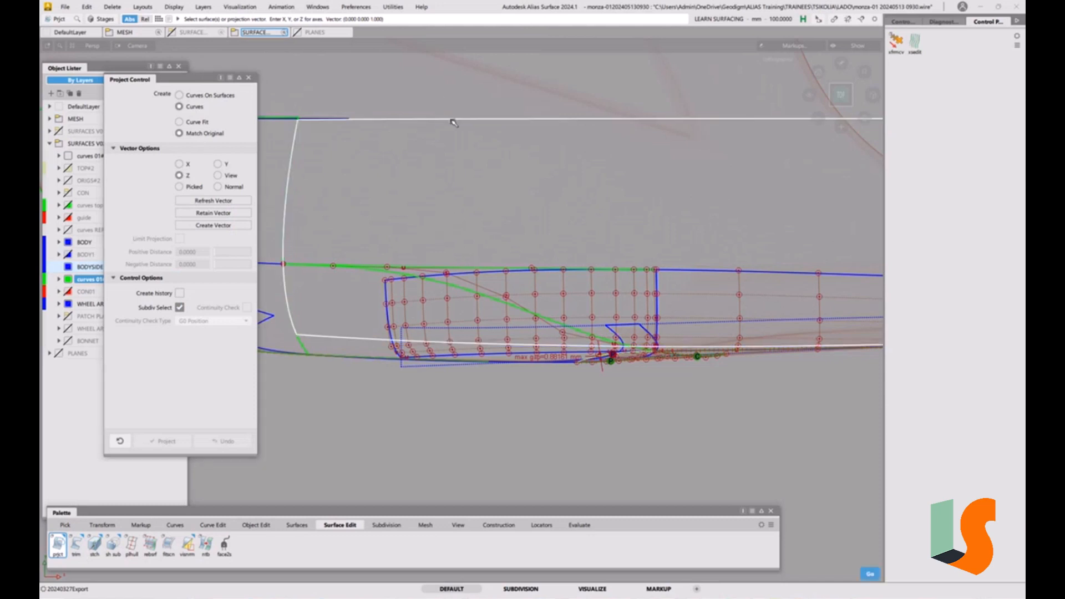
pyautogui.click(458, 269)
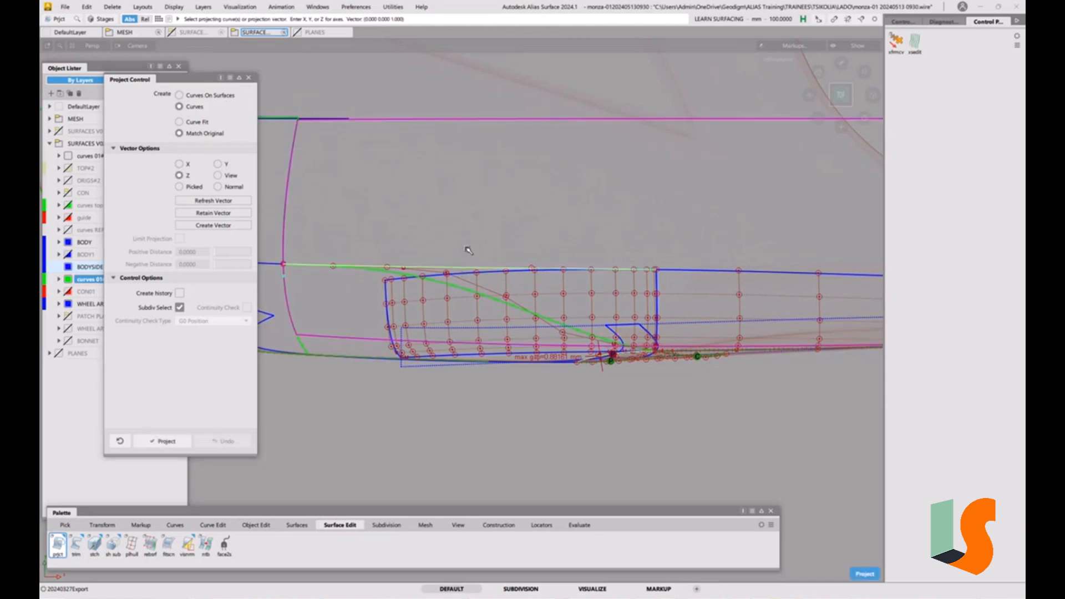
pyautogui.press('space')
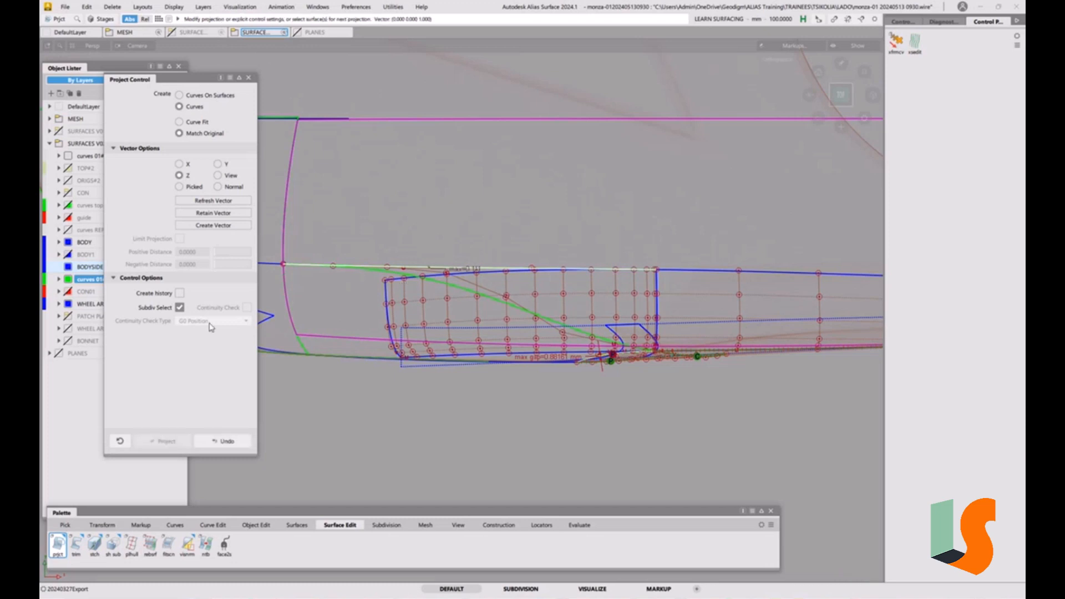
# Enable construction history and switch the projection to Curve Fit with degree 5 and 1 span
pyautogui.click(181, 294)
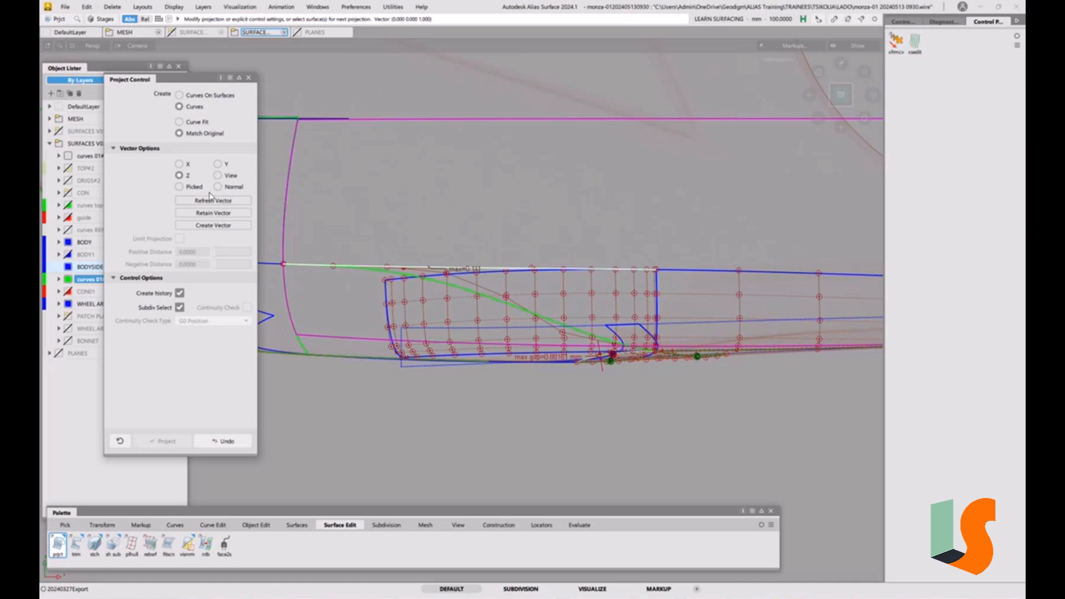
pyautogui.click(180, 124)
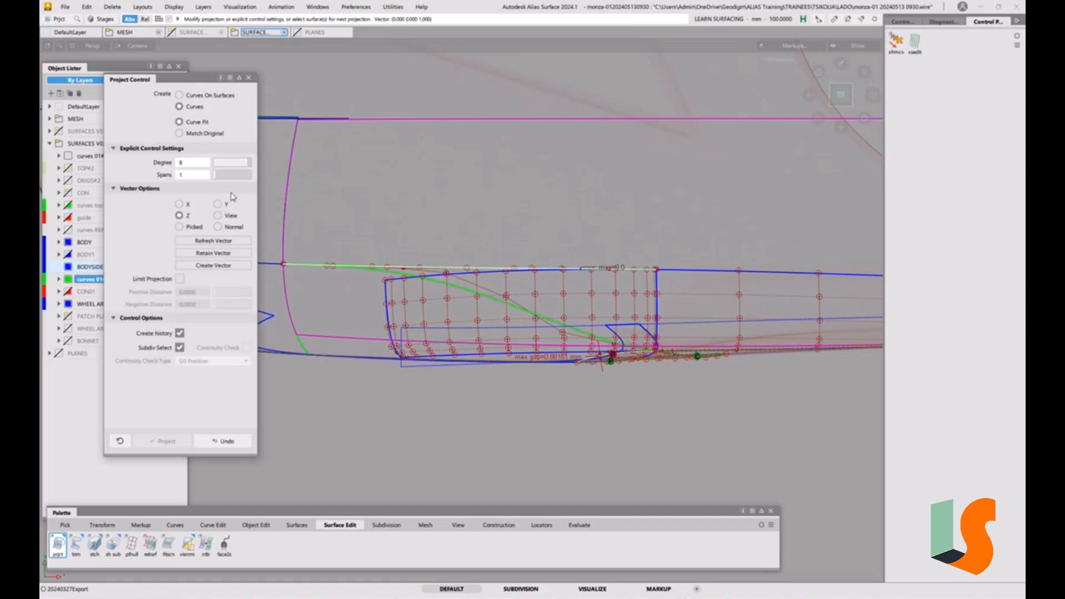
pyautogui.moveTo(233, 165); pyautogui.dragTo(230, 167)
# Reopen the projected curve's construction history and adjust its Curve Fit degree setting
pyautogui.keyDown('alt'); pyautogui.keyDown('shift'); pyautogui.moveTo(576, 271); pyautogui.dragTo(531, 236); pyautogui.keyUp('shift'); pyautogui.keyUp('alt')
pyautogui.keyDown('alt'); pyautogui.keyDown('shift'); pyautogui.moveTo(531, 235); pyautogui.dragTo(537, 181, button='right'); pyautogui.keyUp('shift'); pyautogui.keyUp('alt')
pyautogui.keyDown('ctrl'); pyautogui.keyDown('shift'); pyautogui.moveTo(534, 235); pyautogui.dragTo(538, 260); pyautogui.keyUp('shift'); pyautogui.keyUp('ctrl')
pyautogui.click(465, 206)
pyautogui.click(489, 224)
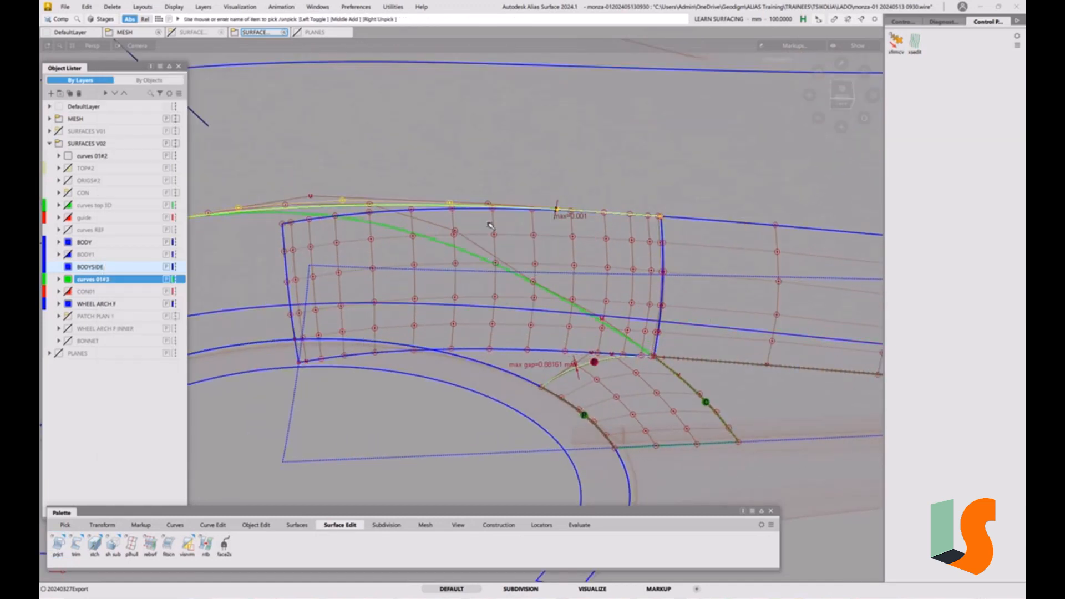
pyautogui.keyDown('alt'); pyautogui.keyDown('shift'); pyautogui.moveTo(492, 186); pyautogui.dragTo(620, 193, button='middle'); pyautogui.keyUp('shift'); pyautogui.keyUp('alt')
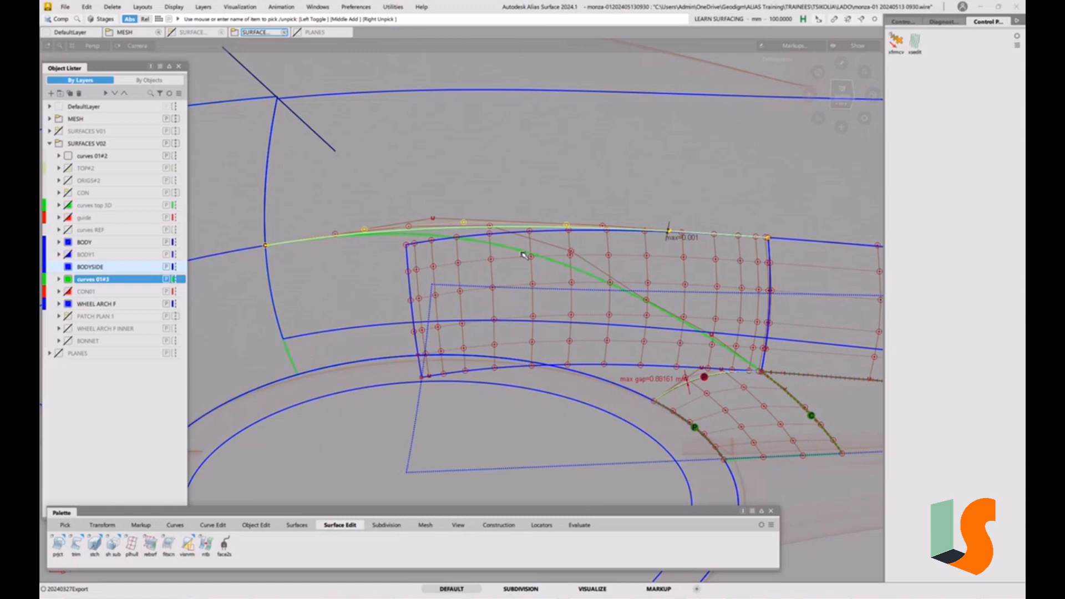
pyautogui.keyDown('ctrl'); pyautogui.keyDown('shift'); pyautogui.moveTo(528, 285); pyautogui.dragTo(526, 244); pyautogui.keyUp('shift'); pyautogui.keyUp('ctrl')
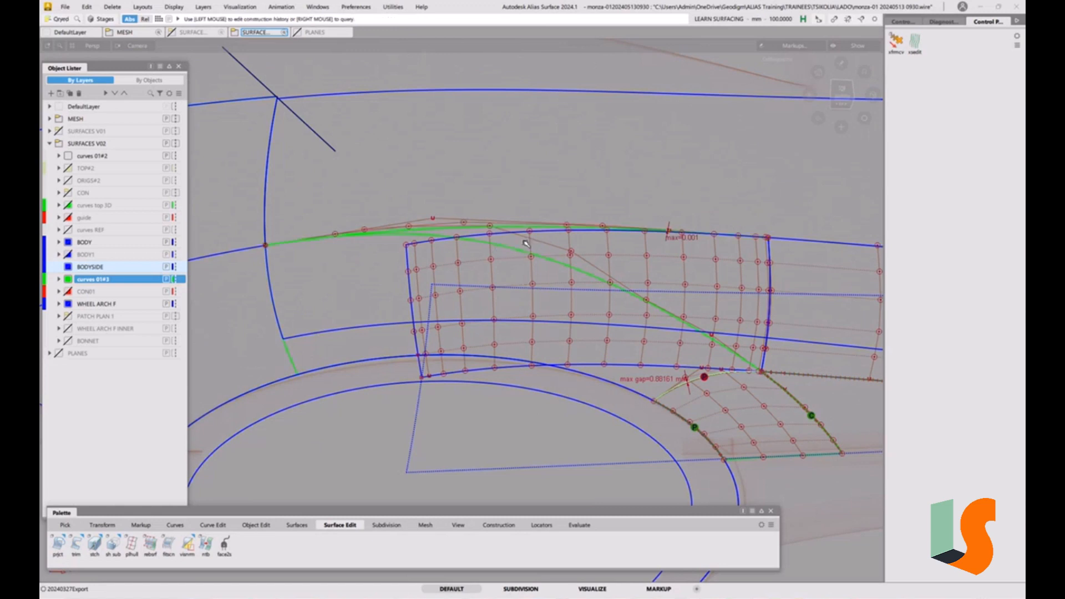
pyautogui.click(511, 226)
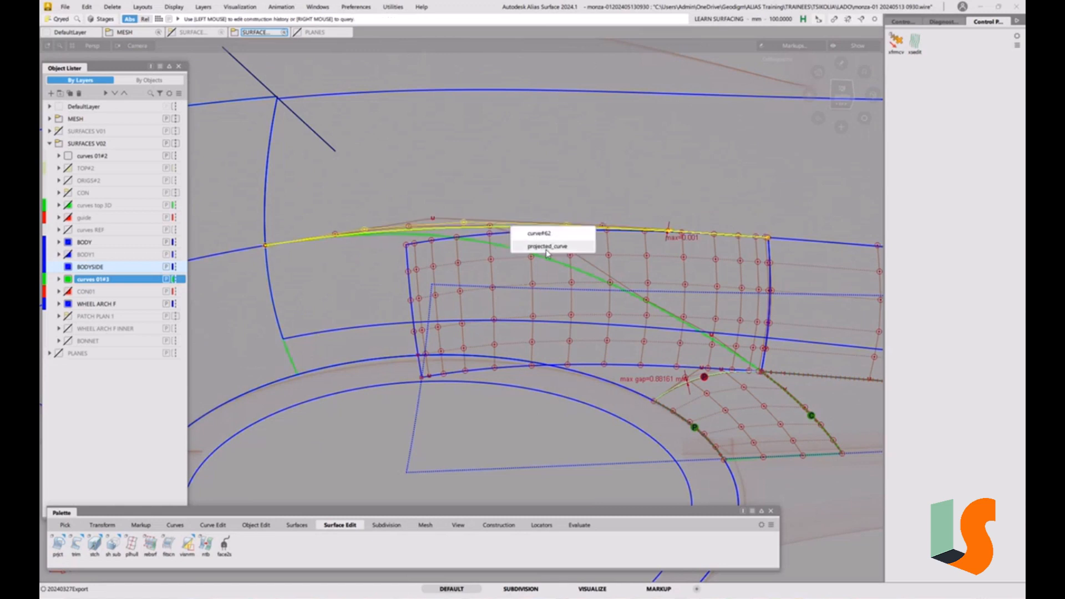
pyautogui.click(549, 246)
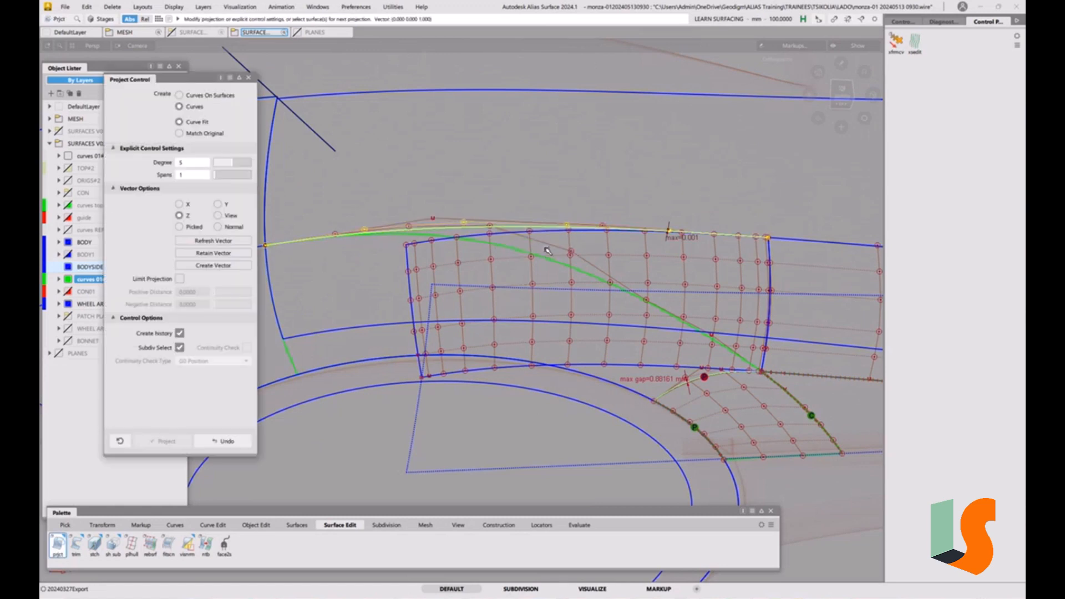
pyautogui.click(237, 165)
# Delete the selected upper projected curve, confirming removal of its construction history
pyautogui.keyDown('ctrl'); pyautogui.keyDown('shift'); pyautogui.moveTo(547, 255); pyautogui.dragTo(571, 268); pyautogui.keyUp('shift'); pyautogui.keyUp('ctrl')
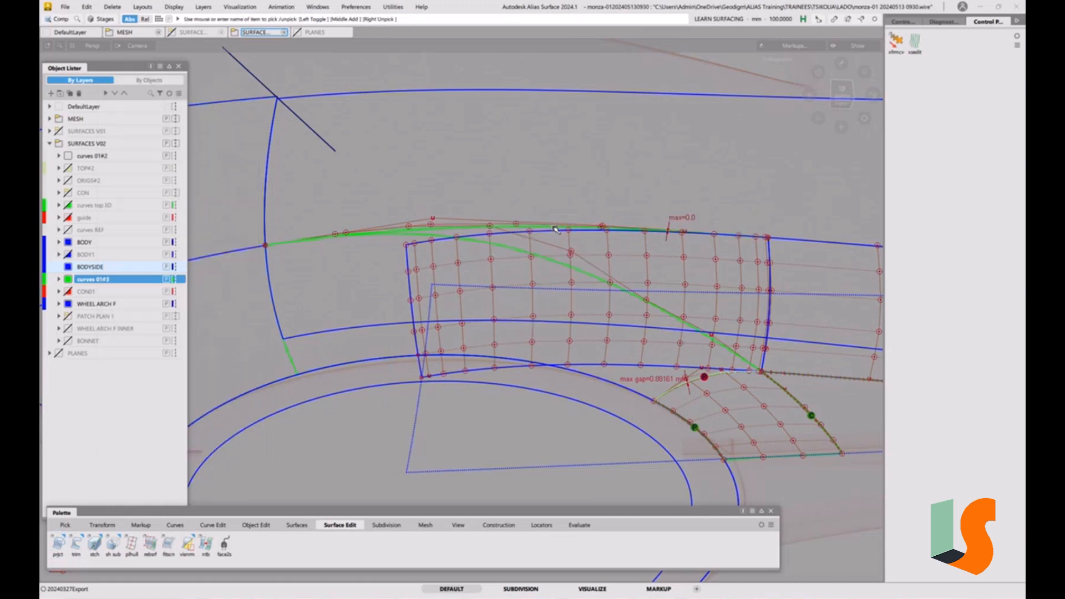
pyautogui.click(556, 229)
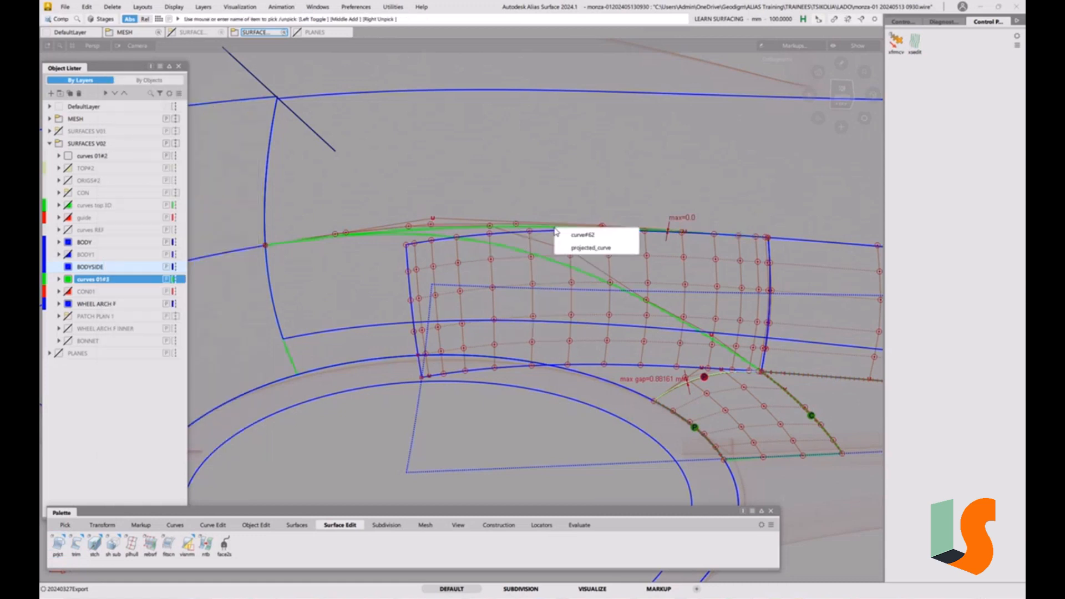
pyautogui.click(580, 247)
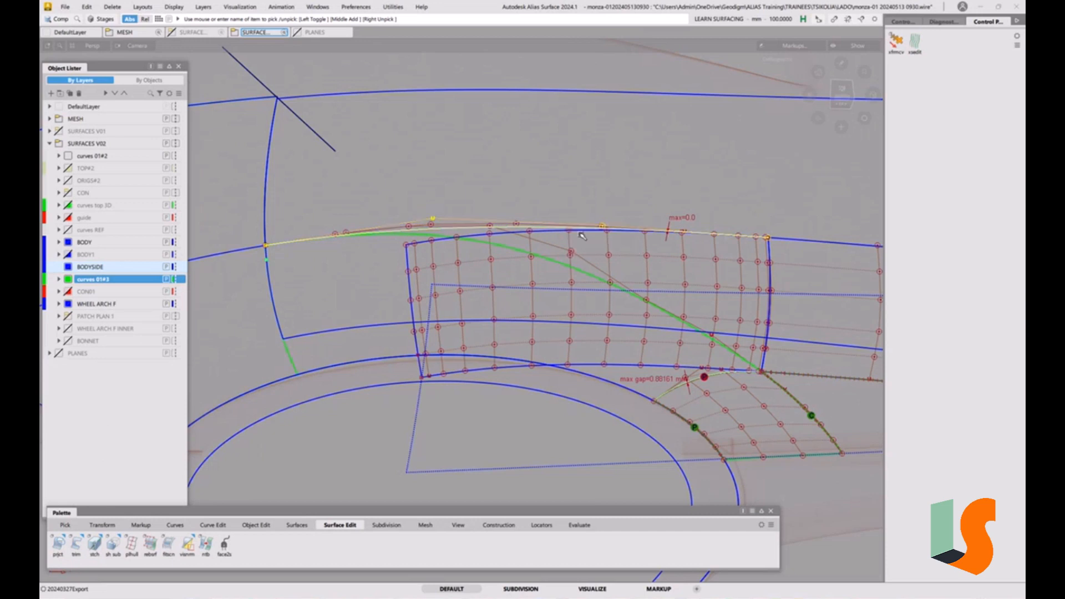
pyautogui.press('Delete')
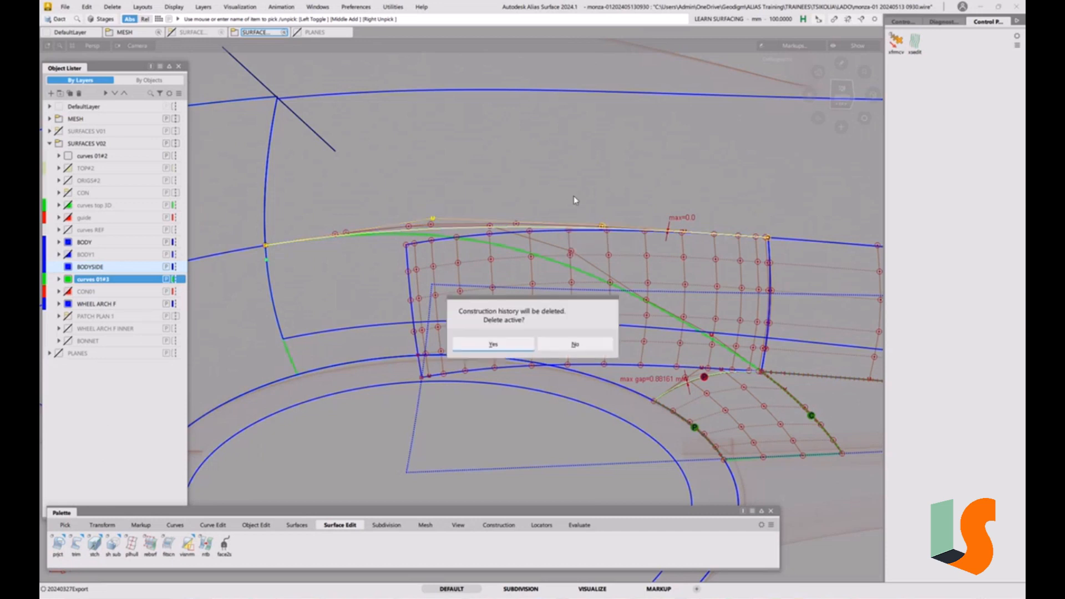
pyautogui.click(512, 345)
# Orbit around the front wheel arch to inspect the fillet surface against the body-side surfaces
pyautogui.keyDown('alt'); pyautogui.keyDown('shift'); pyautogui.moveTo(558, 301); pyautogui.dragTo(589, 311); pyautogui.keyUp('shift'); pyautogui.keyUp('alt')
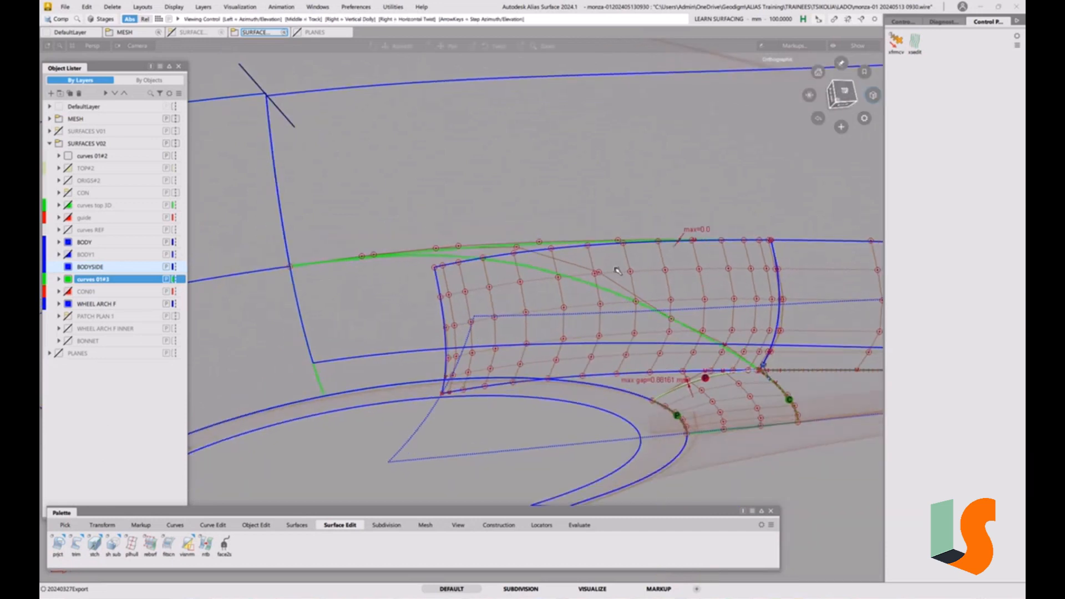
pyautogui.keyDown('alt'); pyautogui.keyDown('shift'); pyautogui.moveTo(589, 311); pyautogui.dragTo(477, 306, button='middle'); pyautogui.keyUp('shift'); pyautogui.keyUp('alt')
pyautogui.keyDown('alt'); pyautogui.keyDown('shift'); pyautogui.moveTo(477, 306); pyautogui.dragTo(499, 322); pyautogui.keyUp('shift'); pyautogui.keyUp('alt')
pyautogui.keyDown('alt'); pyautogui.keyDown('shift'); pyautogui.moveTo(544, 277); pyautogui.dragTo(481, 267, button='right'); pyautogui.keyUp('shift'); pyautogui.keyUp('alt')
pyautogui.keyDown('alt'); pyautogui.keyDown('shift'); pyautogui.moveTo(481, 267); pyautogui.dragTo(449, 301); pyautogui.keyUp('shift'); pyautogui.keyUp('alt')
pyautogui.keyDown('alt'); pyautogui.keyDown('shift'); pyautogui.moveTo(449, 300); pyautogui.dragTo(433, 281, button='right'); pyautogui.keyUp('shift'); pyautogui.keyUp('alt')
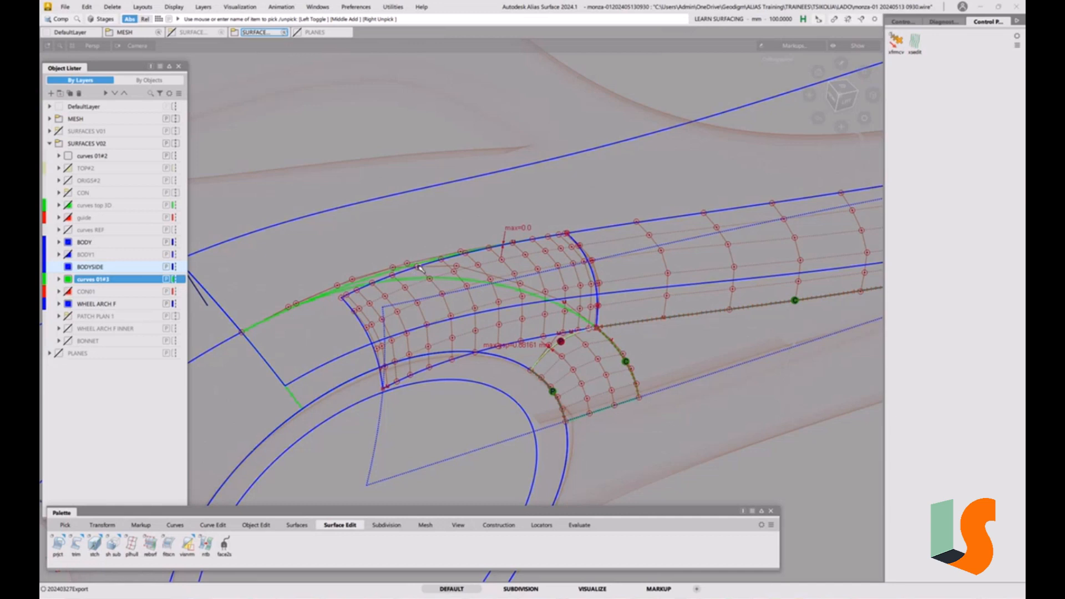
pyautogui.keyDown('alt'); pyautogui.keyDown('shift'); pyautogui.moveTo(420, 268); pyautogui.dragTo(465, 271, button='right'); pyautogui.keyUp('shift'); pyautogui.keyUp('alt')
pyautogui.keyDown('alt'); pyautogui.keyDown('shift'); pyautogui.moveTo(465, 270); pyautogui.dragTo(502, 248, button='middle'); pyautogui.keyUp('shift'); pyautogui.keyUp('alt')
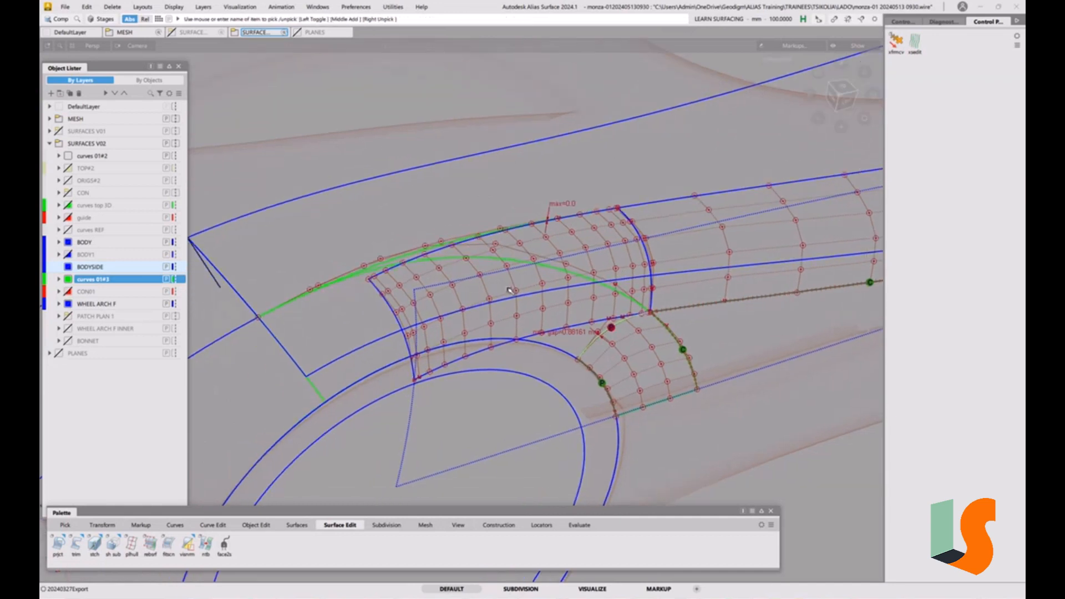
pyautogui.keyDown('alt'); pyautogui.keyDown('shift'); pyautogui.moveTo(510, 290); pyautogui.dragTo(533, 323); pyautogui.keyUp('shift'); pyautogui.keyUp('alt')
pyautogui.keyDown('alt'); pyautogui.keyDown('shift'); pyautogui.moveTo(534, 323); pyautogui.dragTo(462, 378, button='middle'); pyautogui.keyUp('shift'); pyautogui.keyUp('alt')
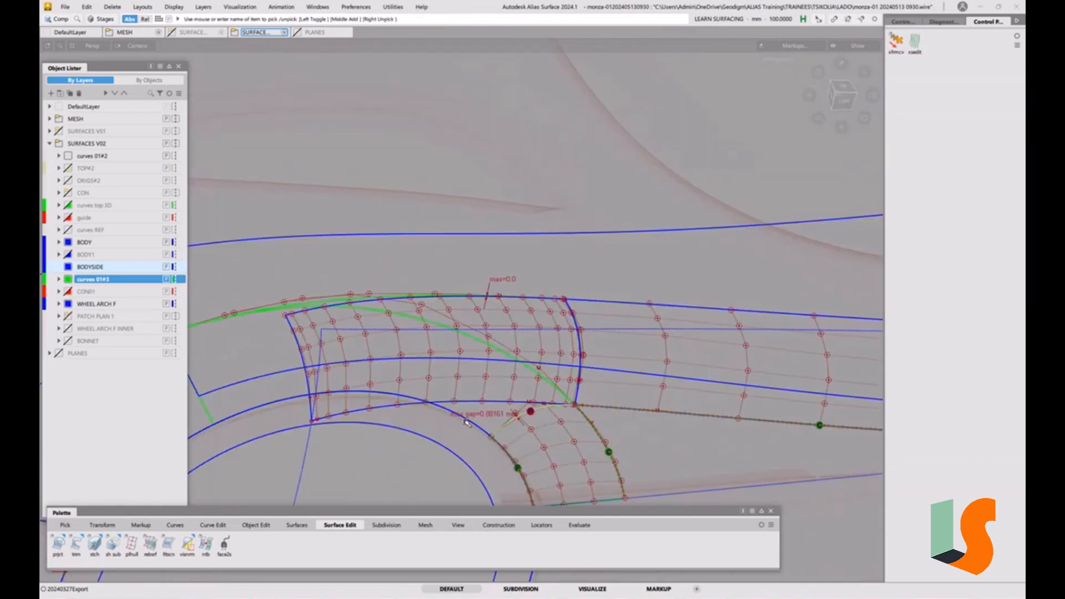
pyautogui.keyDown('ctrl'); pyautogui.keyDown('shift'); pyautogui.moveTo(408, 392); pyautogui.dragTo(335, 380); pyautogui.keyUp('shift'); pyautogui.keyUp('ctrl')
# Reduce the wheel-arch fillet surface to 1 span in both directions with the Parameterization Editor
pyautogui.click(315, 354)
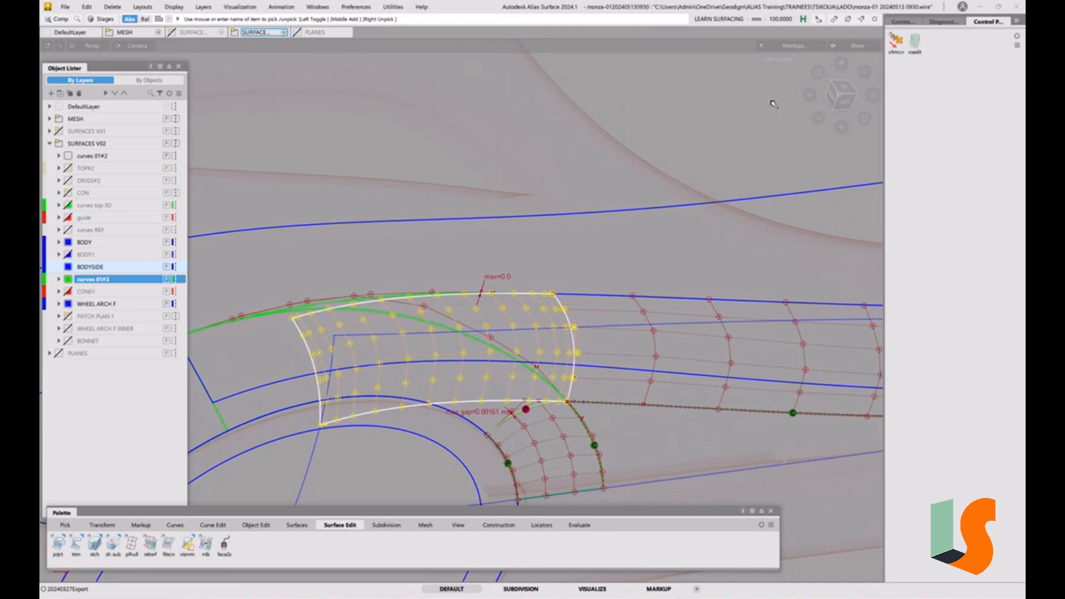
pyautogui.click(902, 22)
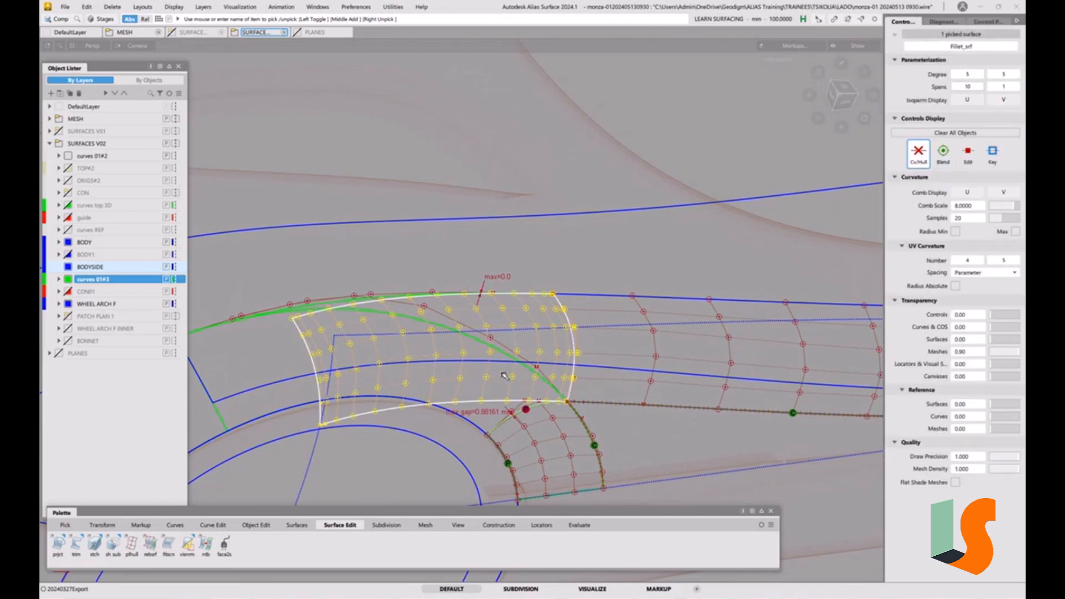
pyautogui.hotkey('ctrl', 'p')
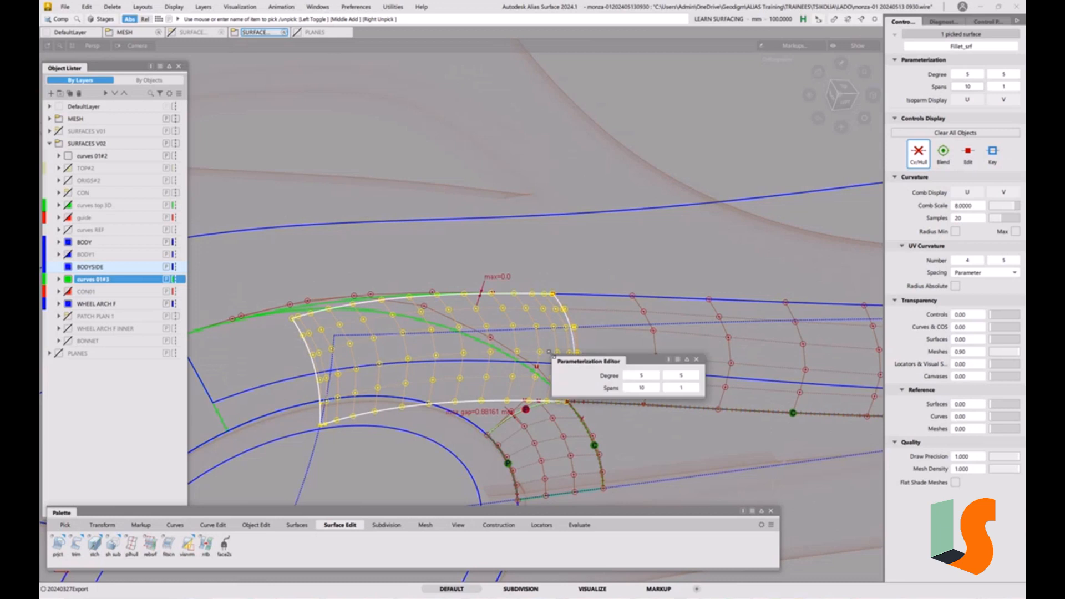
pyautogui.click(629, 388)
pyautogui.click(629, 388)
pyautogui.click(629, 388)
pyautogui.click(629, 387)
pyautogui.click(629, 388)
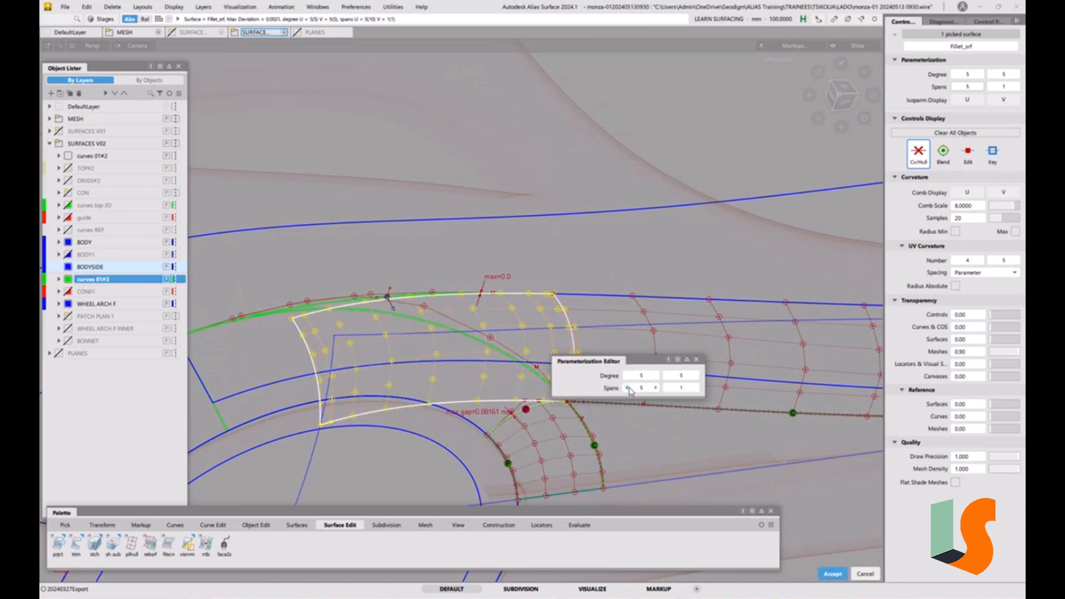
pyautogui.click(629, 388)
pyautogui.click(629, 388)
pyautogui.click(629, 388)
pyautogui.click(629, 389)
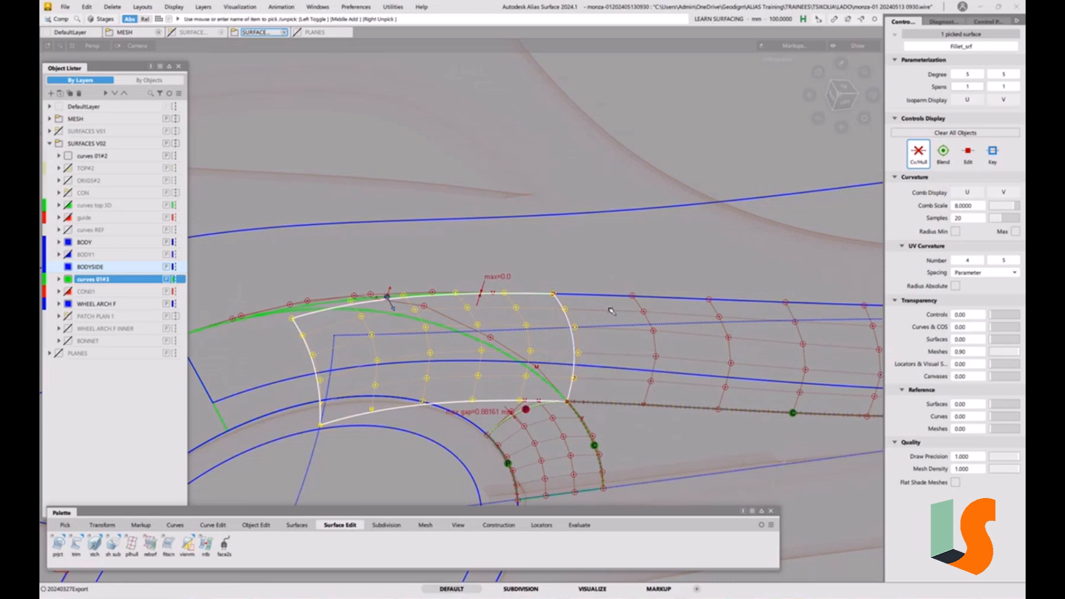
pyautogui.click(630, 334)
# Inspect the fillet's upper edge against the body-side curve from a top view, zooming into its front end
pyautogui.keyDown('alt'); pyautogui.keyDown('shift'); pyautogui.moveTo(606, 347); pyautogui.dragTo(595, 350); pyautogui.keyUp('shift'); pyautogui.keyUp('alt')
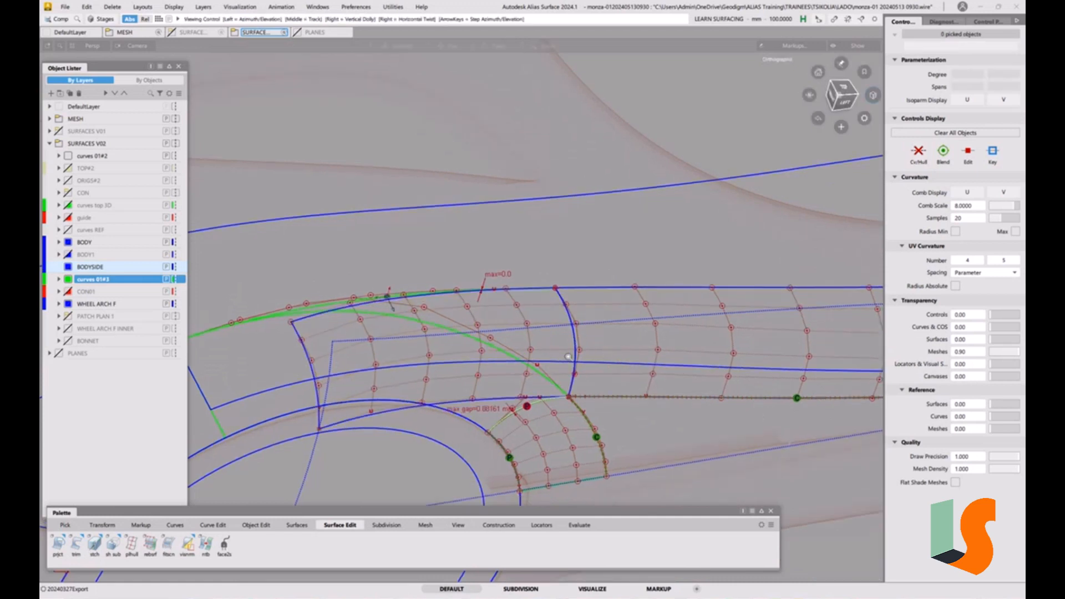
pyautogui.keyDown('alt'); pyautogui.keyDown('shift'); pyautogui.moveTo(582, 358); pyautogui.dragTo(622, 370, button='right'); pyautogui.keyUp('shift'); pyautogui.keyUp('alt')
pyautogui.keyDown('alt'); pyautogui.keyDown('shift'); pyautogui.moveTo(623, 370); pyautogui.dragTo(599, 310); pyautogui.keyUp('shift'); pyautogui.keyUp('alt')
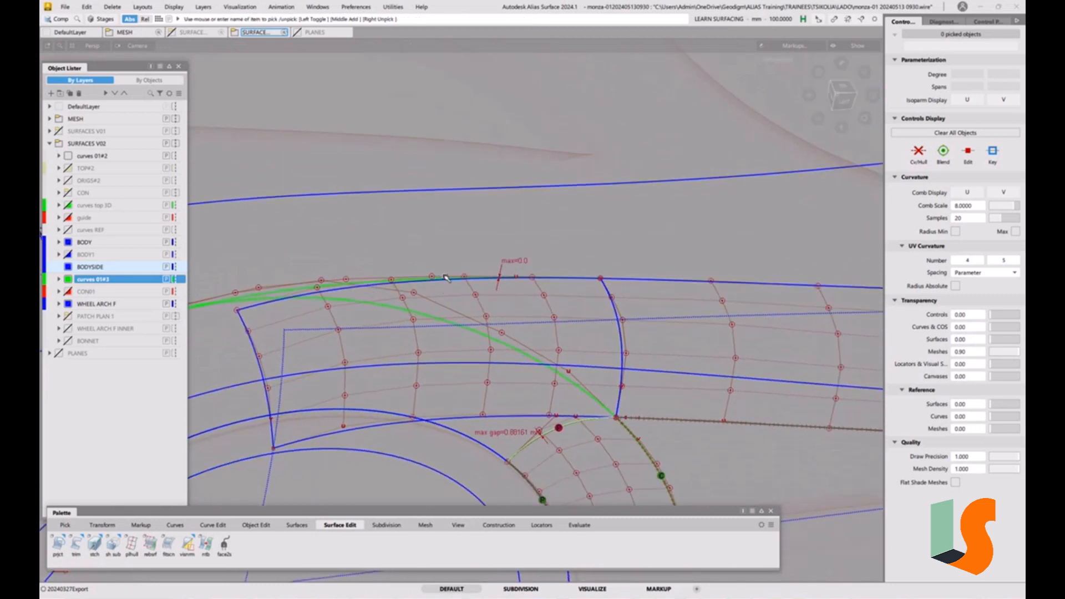
pyautogui.keyDown('alt'); pyautogui.keyDown('shift'); pyautogui.moveTo(446, 278); pyautogui.dragTo(483, 313, button='right'); pyautogui.keyUp('shift'); pyautogui.keyUp('alt')
pyautogui.keyDown('alt'); pyautogui.keyDown('shift'); pyautogui.moveTo(483, 313); pyautogui.dragTo(517, 279, button='middle'); pyautogui.keyUp('shift'); pyautogui.keyUp('alt')
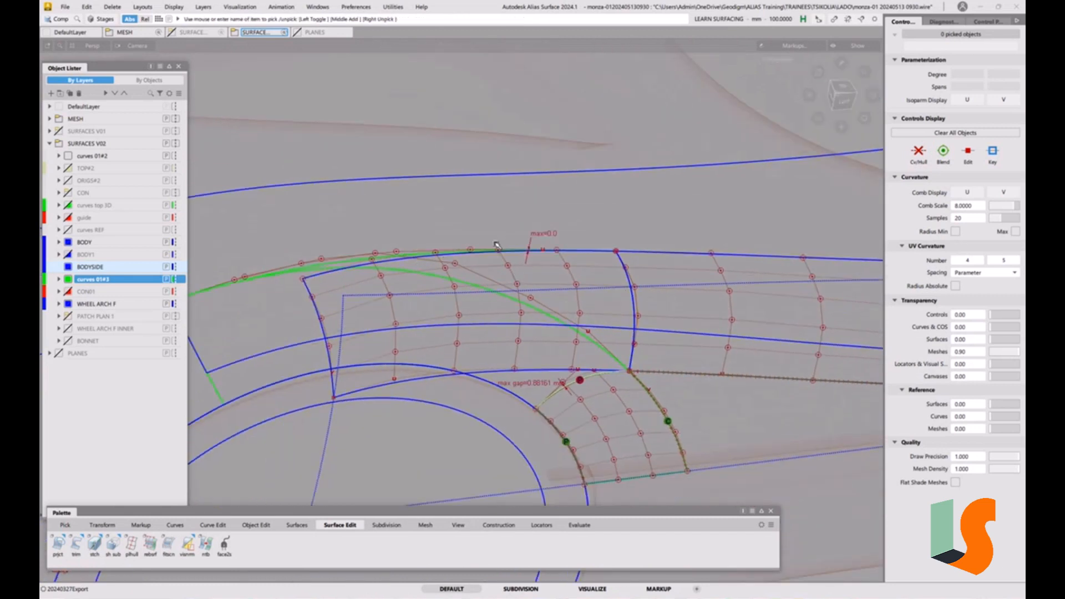
pyautogui.keyDown('alt'); pyautogui.keyDown('shift'); pyautogui.moveTo(475, 256); pyautogui.dragTo(594, 244); pyautogui.keyUp('shift'); pyautogui.keyUp('alt')
pyautogui.keyDown('alt'); pyautogui.keyDown('shift'); pyautogui.moveTo(645, 276); pyautogui.dragTo(572, 268); pyautogui.keyUp('shift'); pyautogui.keyUp('alt')
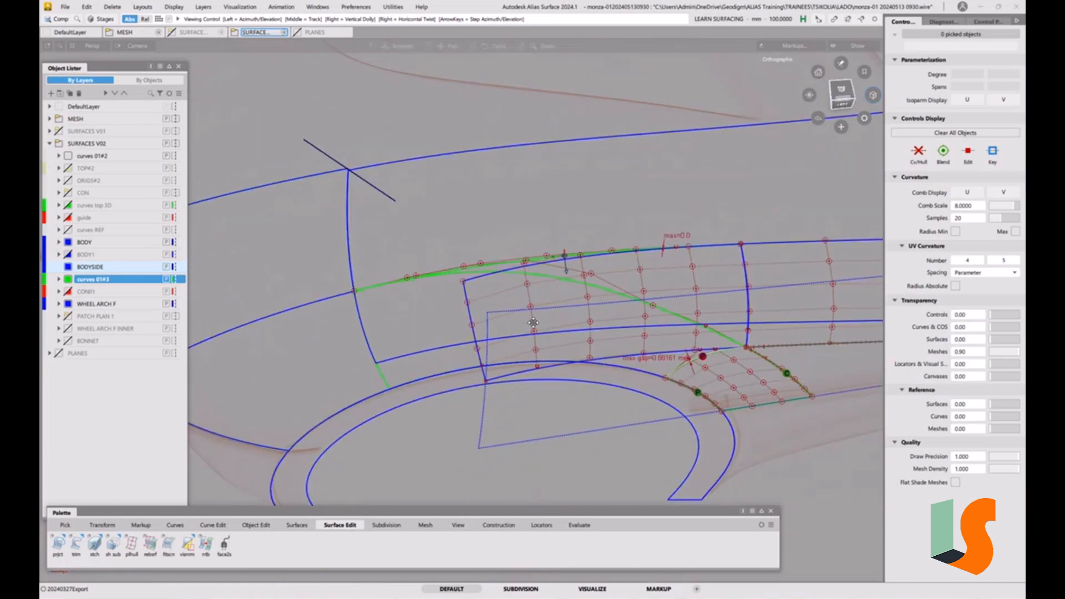
pyautogui.keyDown('alt'); pyautogui.keyDown('shift'); pyautogui.moveTo(571, 268); pyautogui.dragTo(476, 302, button='middle'); pyautogui.keyUp('shift'); pyautogui.keyUp('alt')
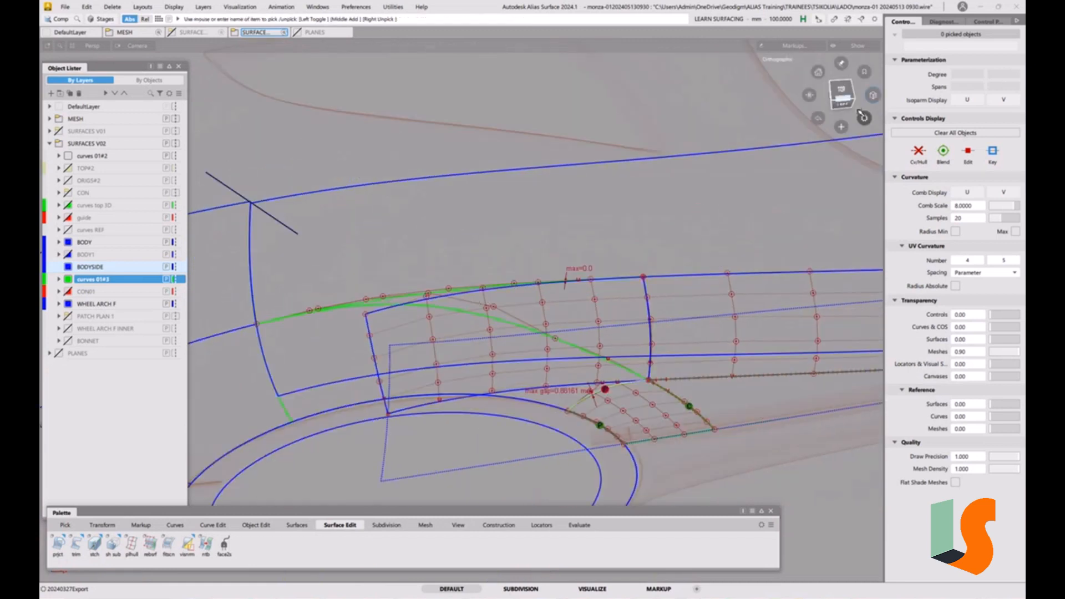
pyautogui.click(843, 92)
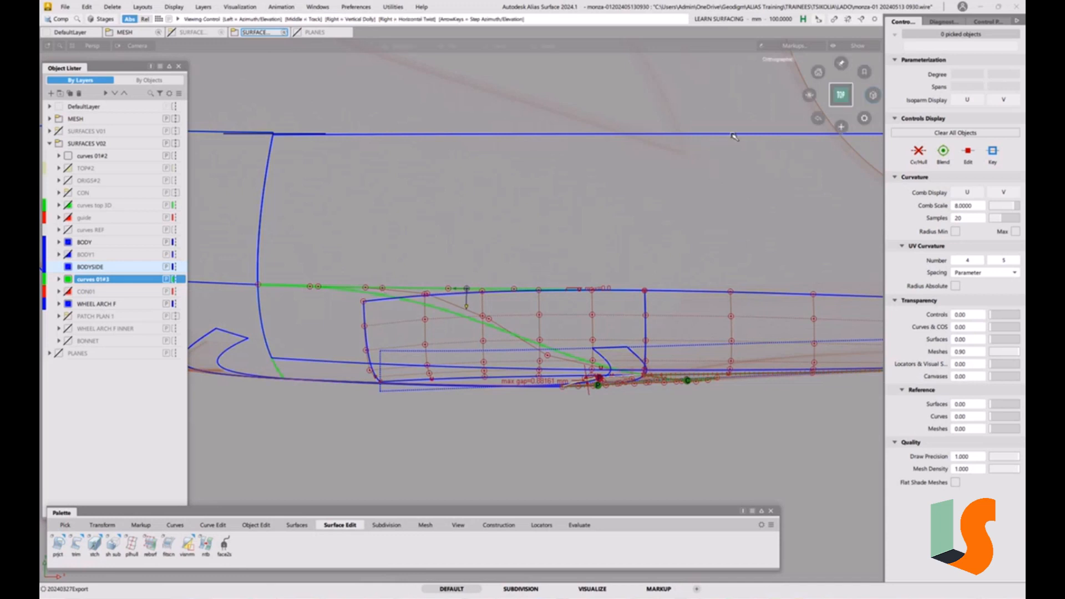
pyautogui.keyDown('alt'); pyautogui.keyDown('shift'); pyautogui.click(809, 96); pyautogui.keyUp('shift'); pyautogui.keyUp('alt')
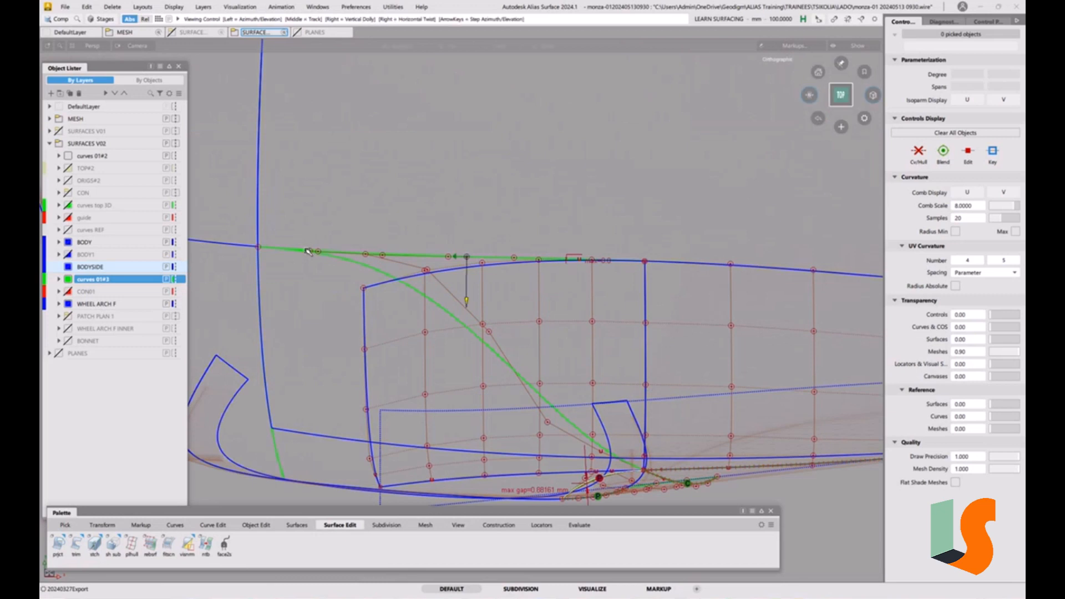
pyautogui.keyDown('alt'); pyautogui.keyDown('shift'); pyautogui.click(808, 95); pyautogui.keyUp('shift'); pyautogui.keyUp('alt')
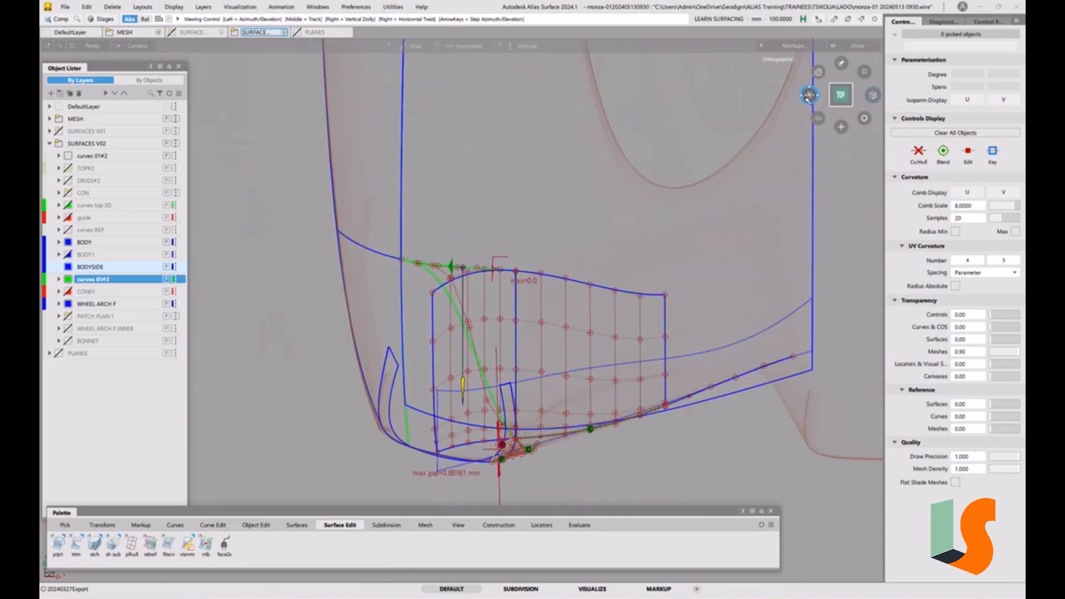
pyautogui.keyDown('alt'); pyautogui.keyDown('shift'); pyautogui.moveTo(406, 261); pyautogui.dragTo(494, 268, button='right'); pyautogui.keyUp('shift'); pyautogui.keyUp('alt')
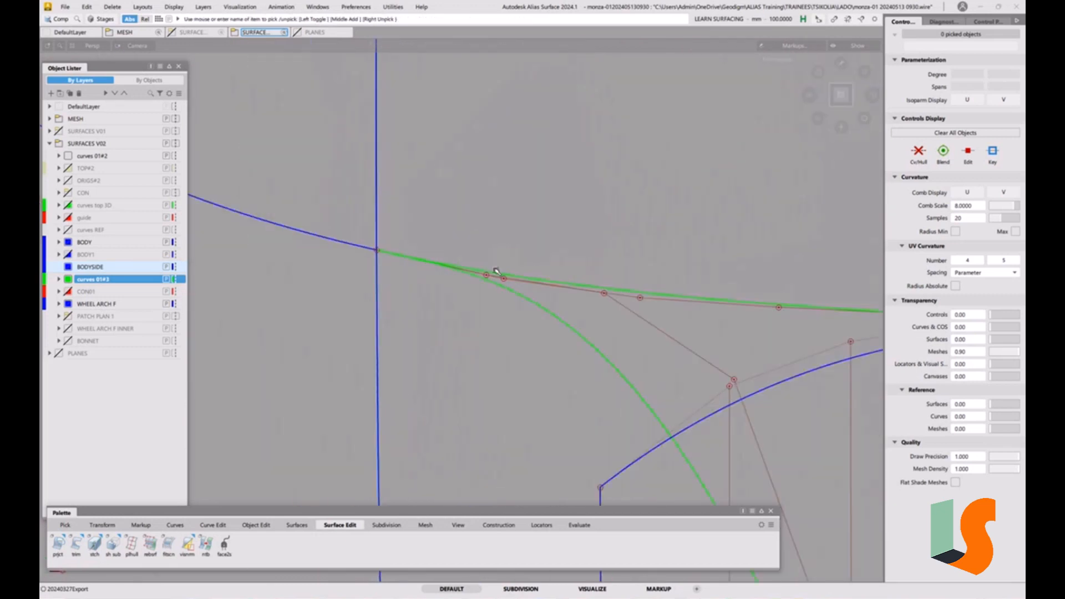
pyautogui.keyDown('alt'); pyautogui.keyDown('shift'); pyautogui.moveTo(407, 258); pyautogui.dragTo(445, 171, button='right'); pyautogui.keyUp('shift'); pyautogui.keyUp('alt')
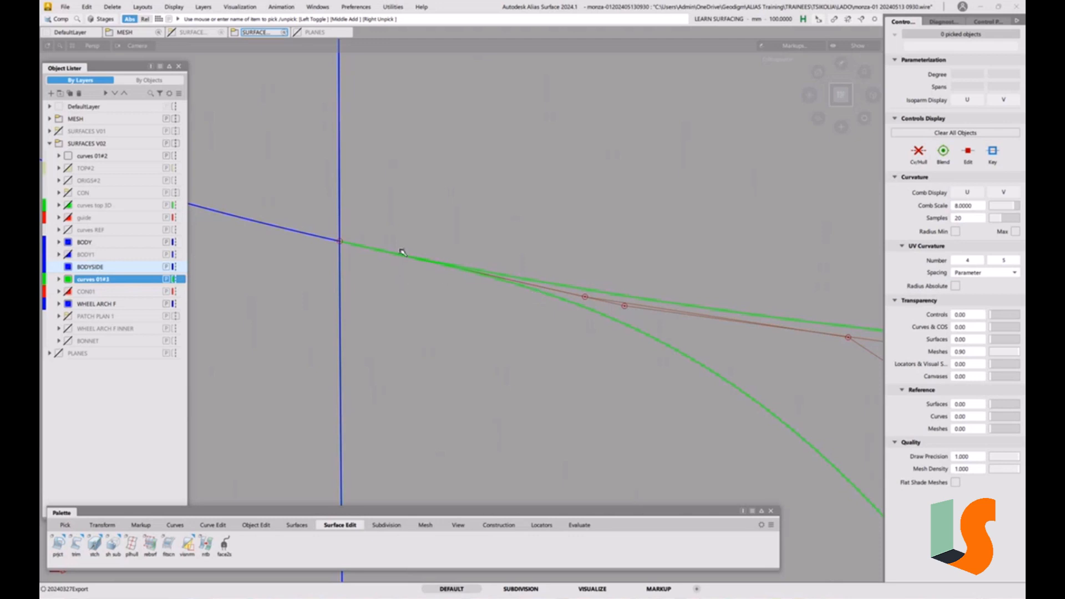
# Select the upper projected curve near the fillet and delete its construction history
pyautogui.moveTo(543, 264)
pyautogui.keyDown('alt'); pyautogui.keyDown('shift'); pyautogui.mouseDown()
pyautogui.moveTo(580, 314)
pyautogui.moveTo(520, 309)
pyautogui.moveTo(449, 342)
pyautogui.moveTo(444, 311)
pyautogui.moveTo(599, 370)
pyautogui.moveTo(590, 290)
pyautogui.mouseUp(); pyautogui.keyUp('shift'); pyautogui.keyUp('alt')
pyautogui.click(638, 368)
pyautogui.click(917, 154)
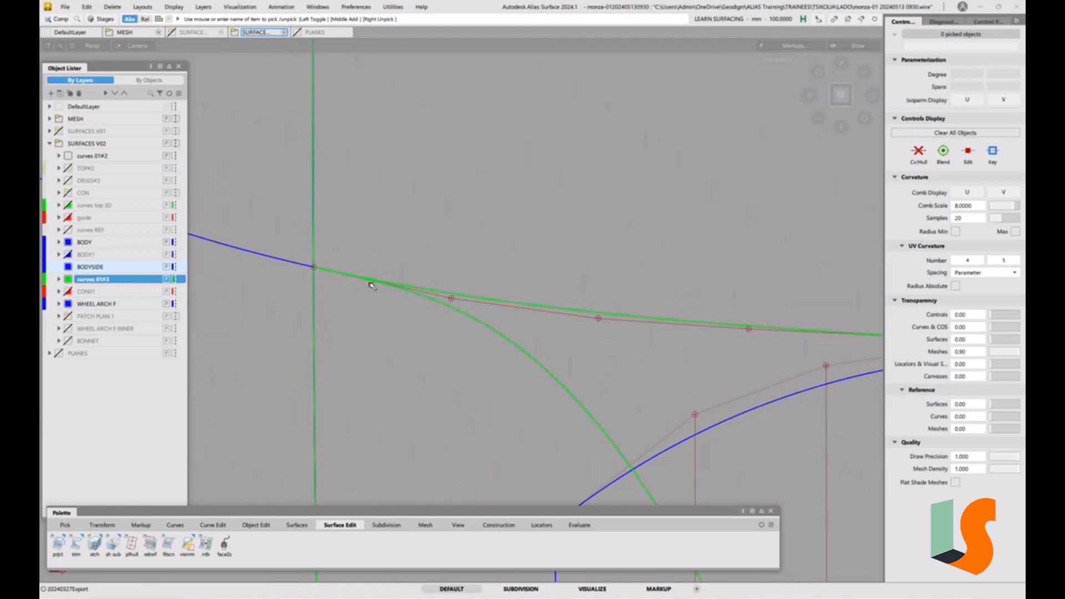
pyautogui.keyDown('ctrl'); pyautogui.keyDown('shift'); pyautogui.moveTo(518, 357); pyautogui.dragTo(545, 356); pyautogui.keyUp('shift'); pyautogui.keyUp('ctrl')
pyautogui.click(564, 326)
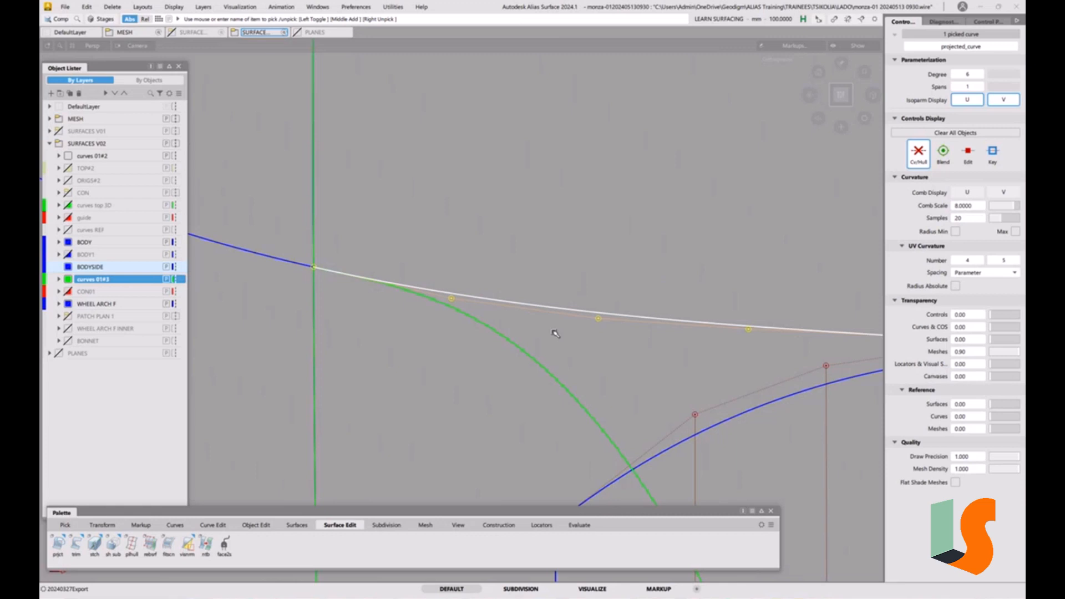
pyautogui.click(112, 6)
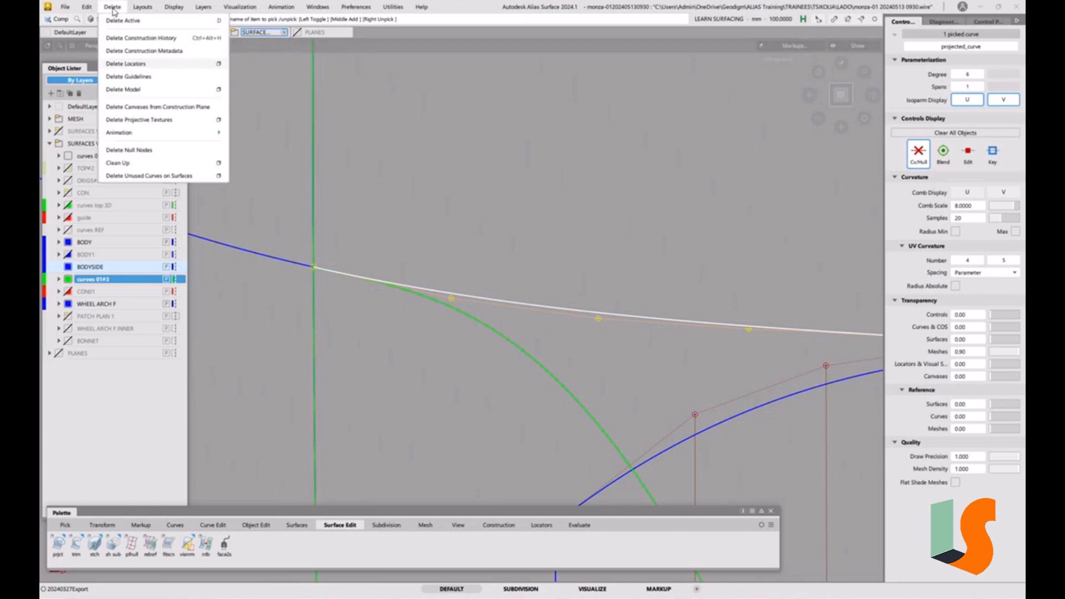
pyautogui.click(131, 38)
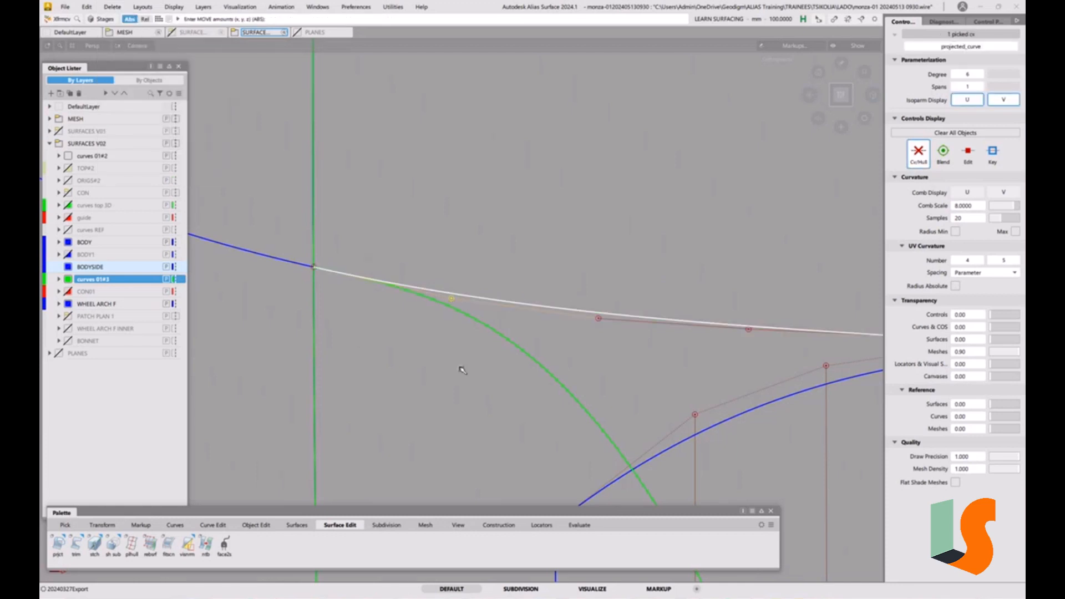
pyautogui.moveTo(467, 431); pyautogui.dragTo(471, 419)
pyautogui.click(843, 95)
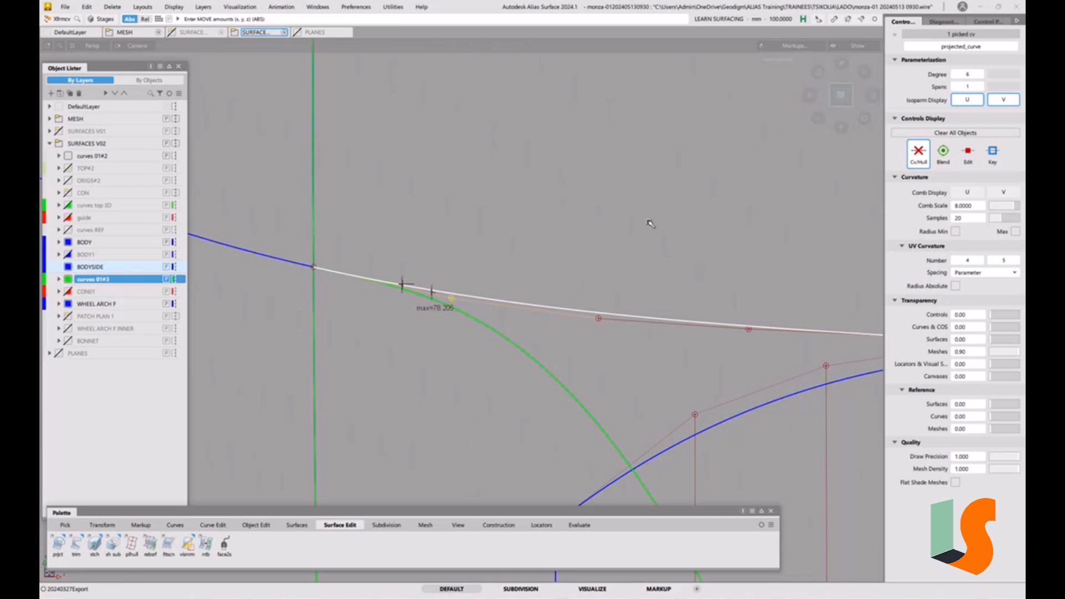
pyautogui.click(356, 7)
pyautogui.click(380, 122)
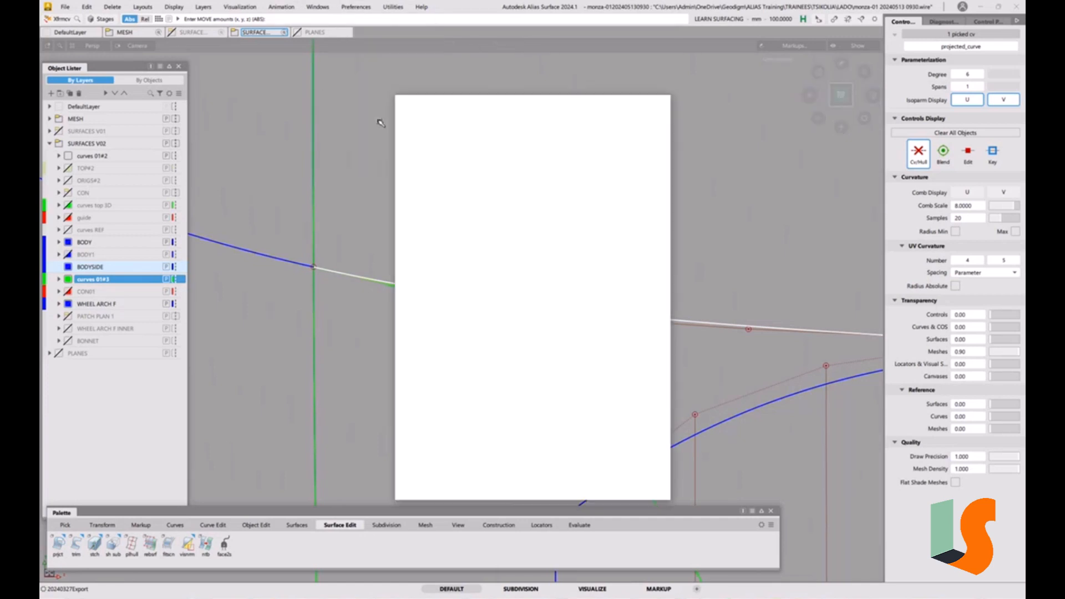
pyautogui.click(419, 147)
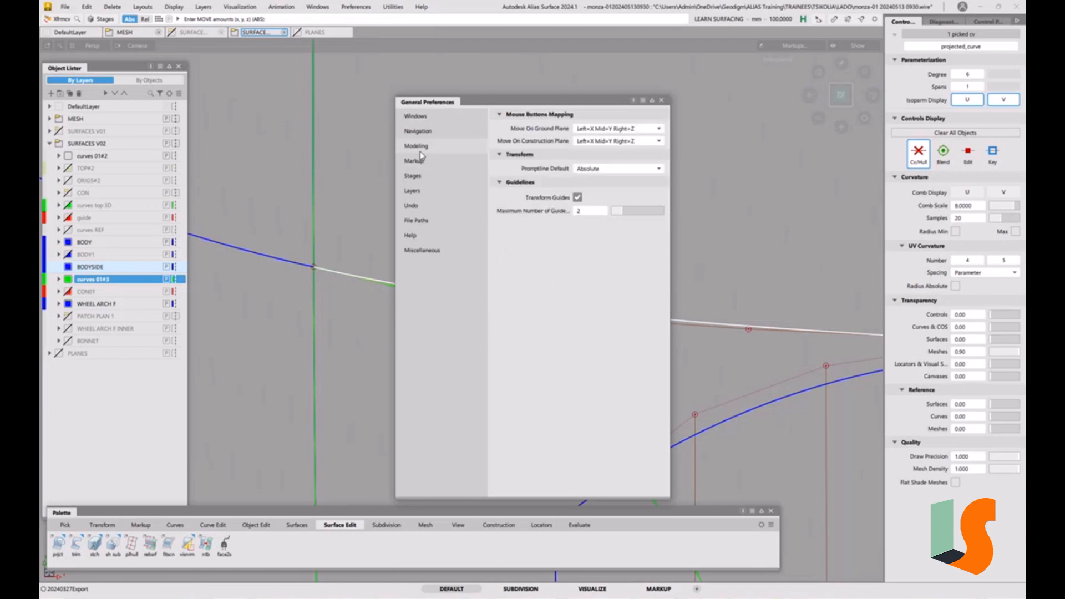
pyautogui.click(662, 100)
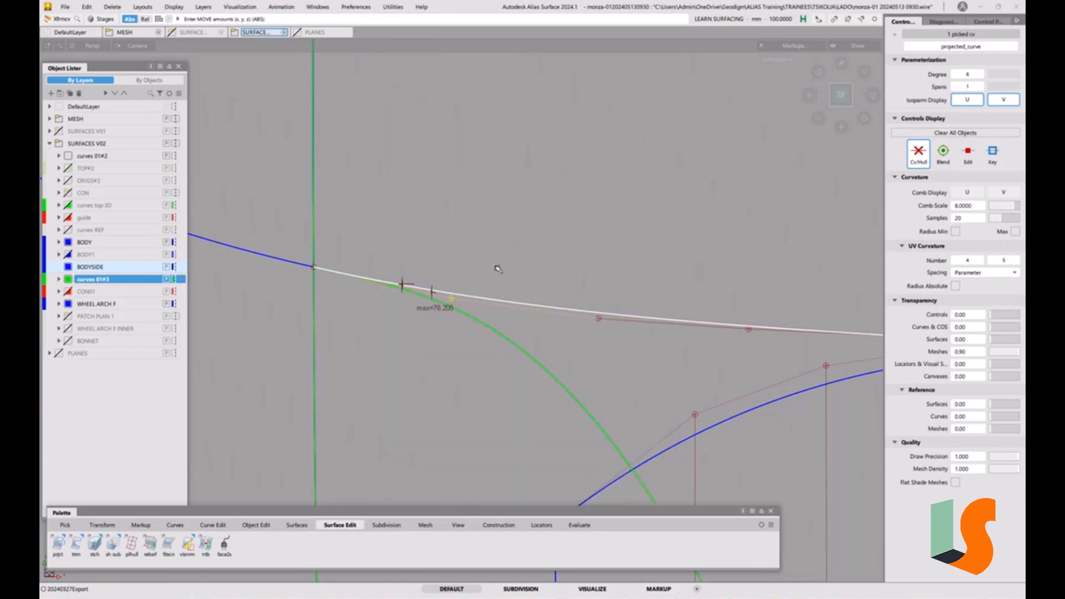
# Try to move a control vertex of the projected curve with the Move tool to align it with the body-side curve
pyautogui.keyDown('ctrl'); pyautogui.keyDown('shift'); pyautogui.rightClick(512, 273); pyautogui.keyUp('shift'); pyautogui.keyUp('ctrl')
pyautogui.keyDown('ctrl'); pyautogui.keyDown('shift'); pyautogui.moveTo(513, 273); pyautogui.dragTo(515, 254, button='right'); pyautogui.keyUp('shift'); pyautogui.keyUp('ctrl')
pyautogui.moveTo(514, 279); pyautogui.dragTo(518, 281)
pyautogui.moveTo(522, 282); pyautogui.dragTo(523, 278, button='middle')
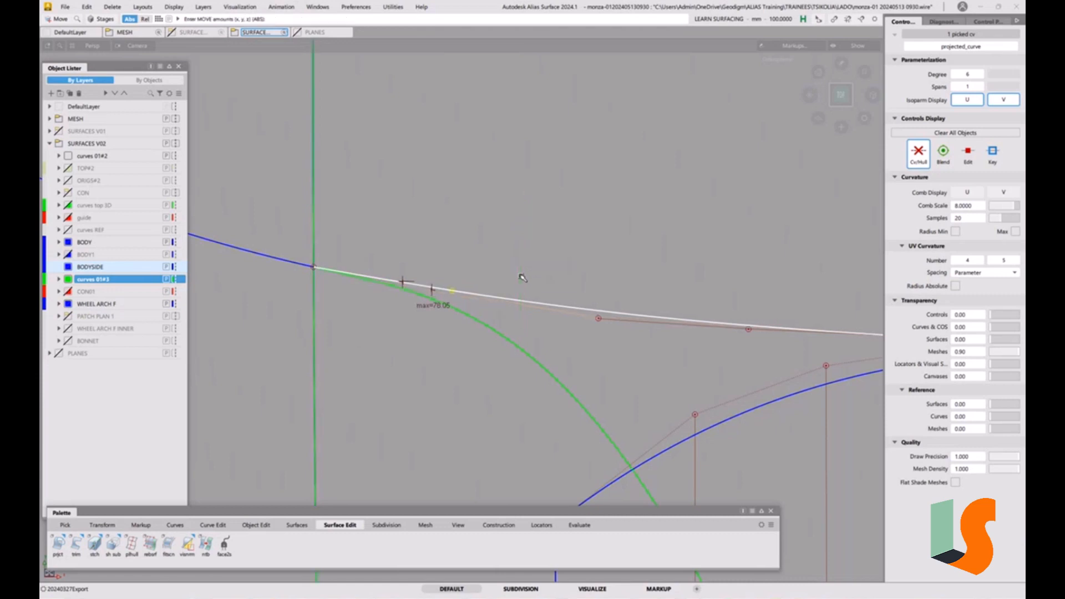
pyautogui.click(602, 320)
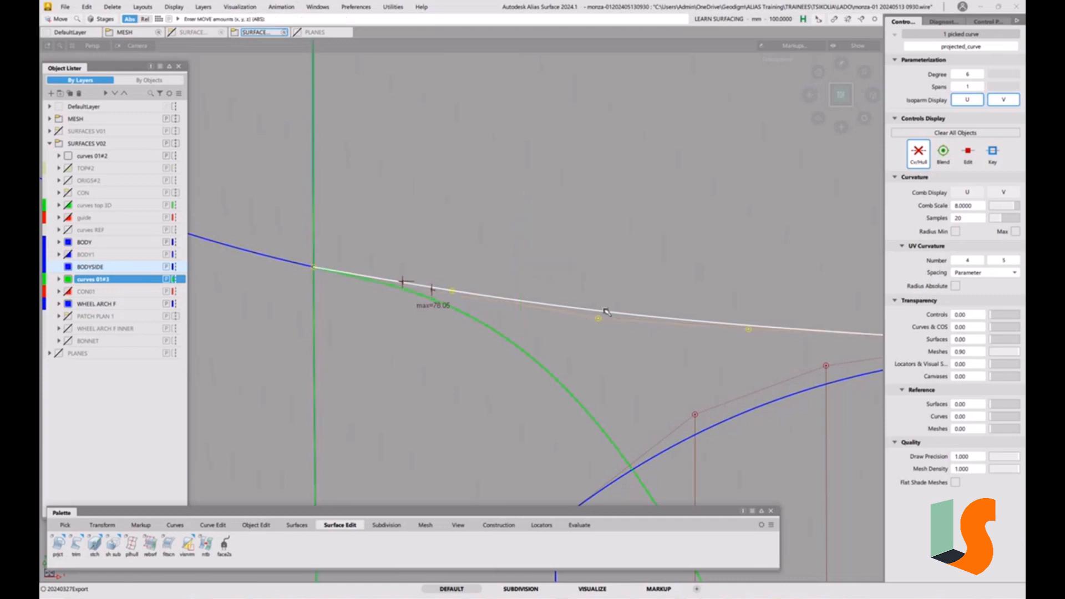
pyautogui.moveTo(603, 317); pyautogui.dragTo(609, 284, button='middle')
pyautogui.hotkey('ctrl', 'z')
pyautogui.keyDown('ctrl'); pyautogui.keyDown('shift'); pyautogui.moveTo(652, 325); pyautogui.dragTo(647, 251); pyautogui.keyUp('shift'); pyautogui.keyUp('ctrl')
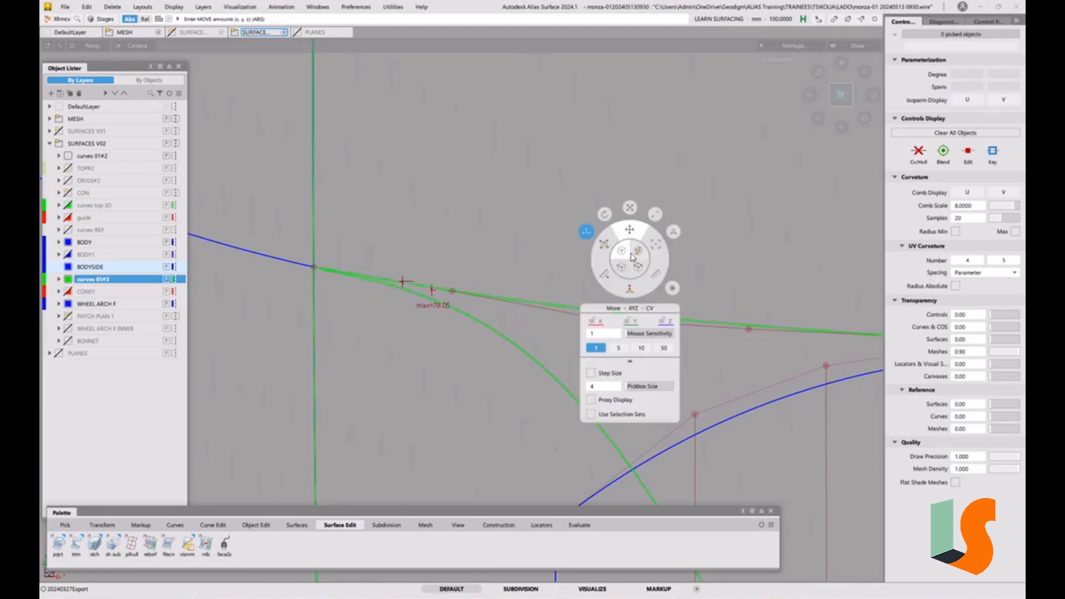
pyautogui.click(626, 259)
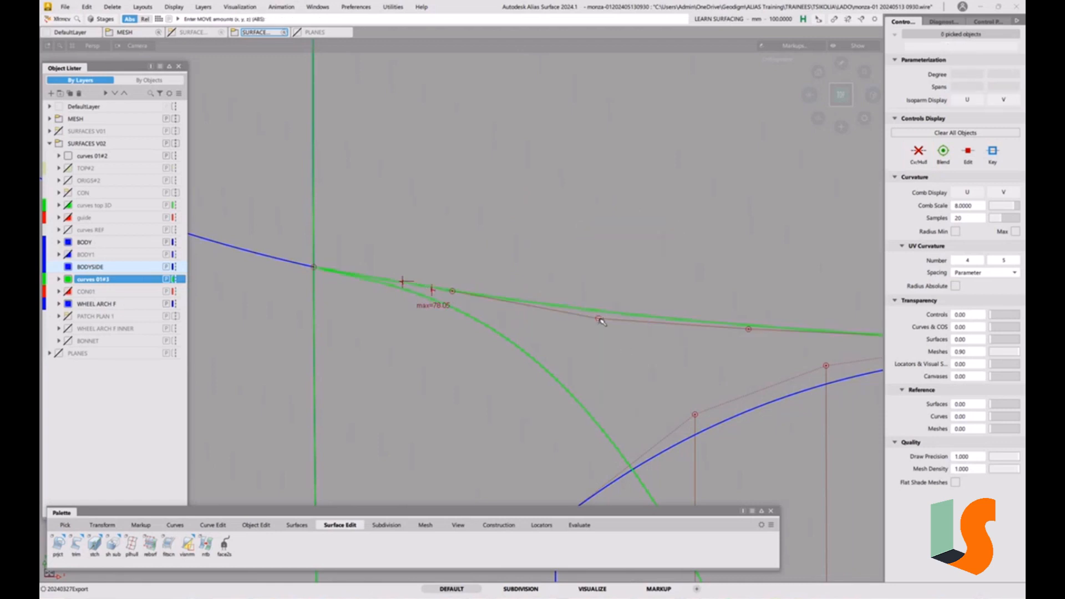
pyautogui.click(599, 319)
pyautogui.moveTo(601, 369); pyautogui.dragTo(602, 367, button='middle')
pyautogui.click(376, 303)
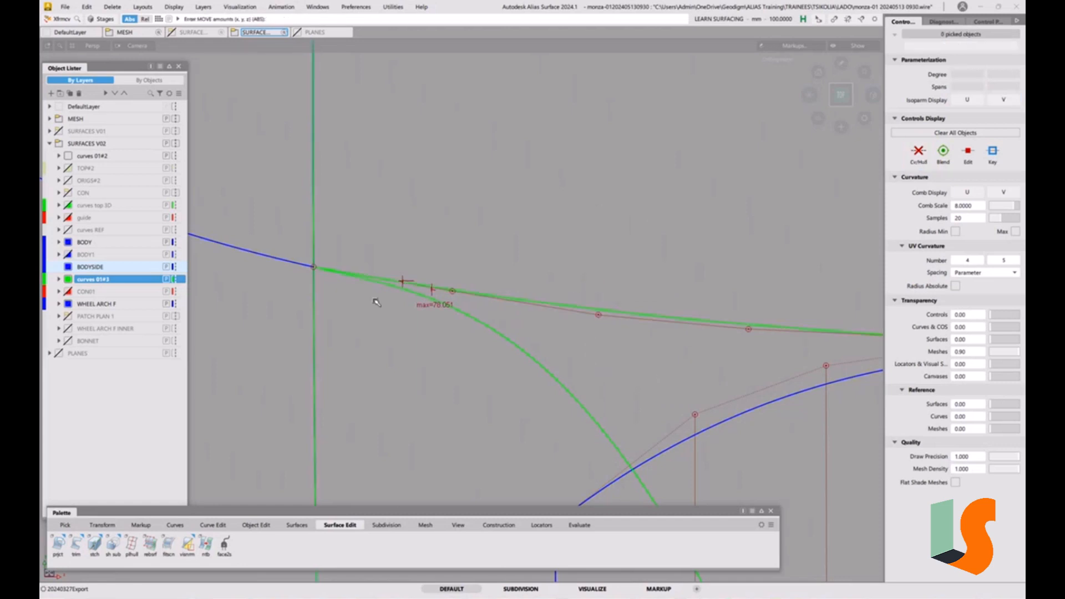
# Inspect the projected curve against the body-side curves and wheel-arch fillet from side, top and perspective views
pyautogui.keyDown('alt'); pyautogui.keyDown('shift'); pyautogui.click(346, 273); pyautogui.keyUp('shift'); pyautogui.keyUp('alt')
pyautogui.keyDown('alt'); pyautogui.keyDown('shift'); pyautogui.click(339, 271); pyautogui.keyUp('shift'); pyautogui.keyUp('alt')
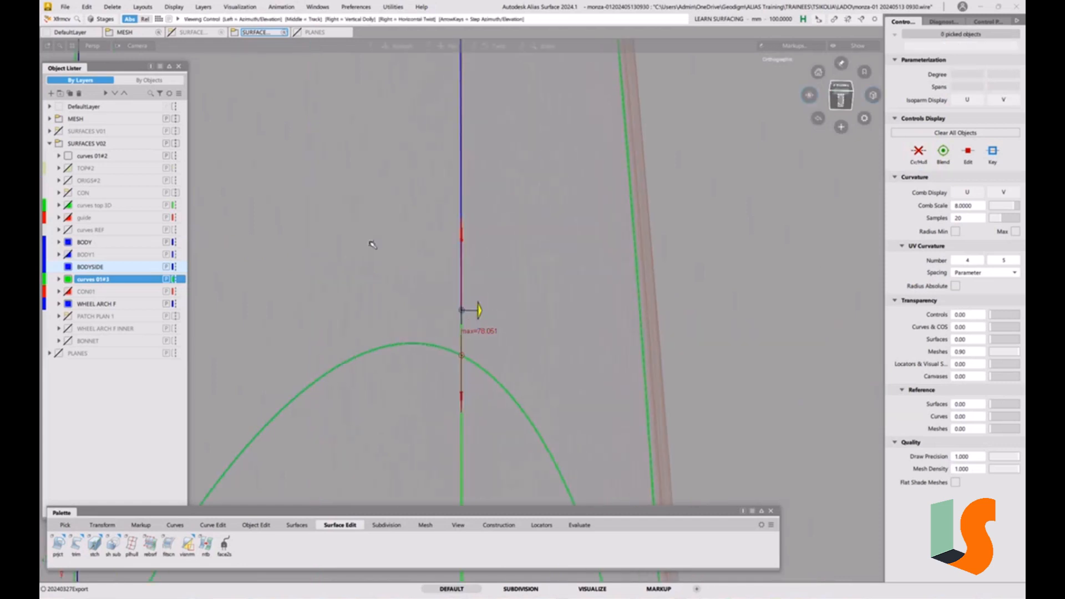
pyautogui.click(842, 98)
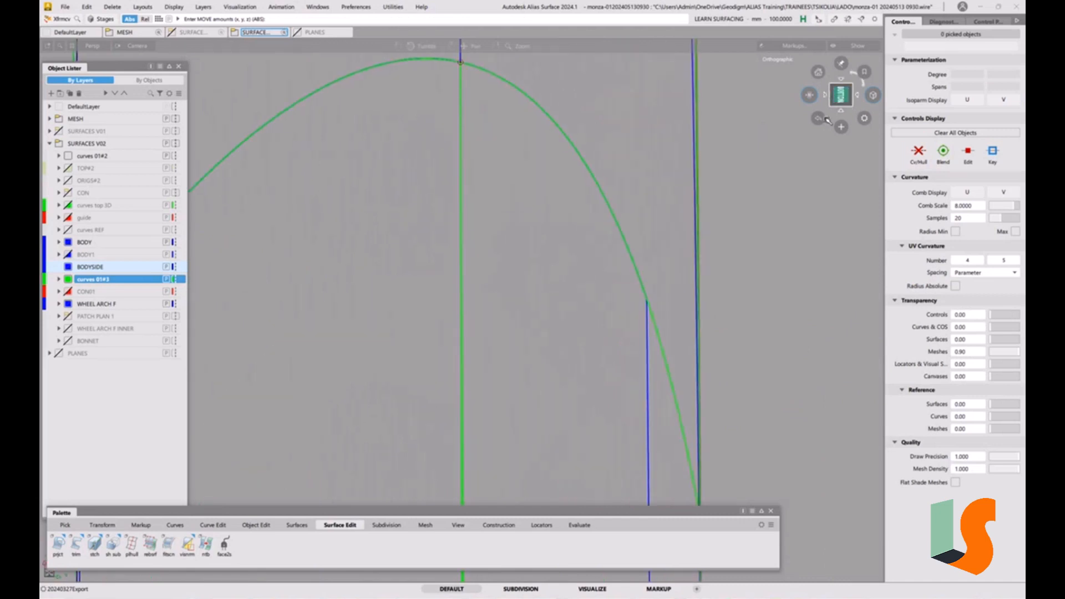
pyautogui.click(809, 95)
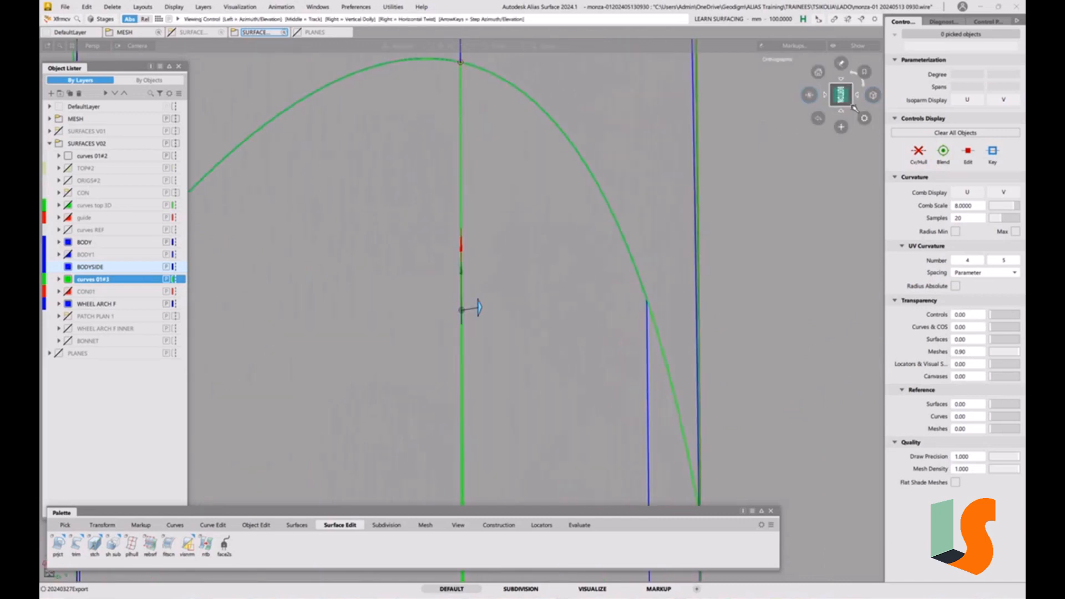
pyautogui.click(809, 94)
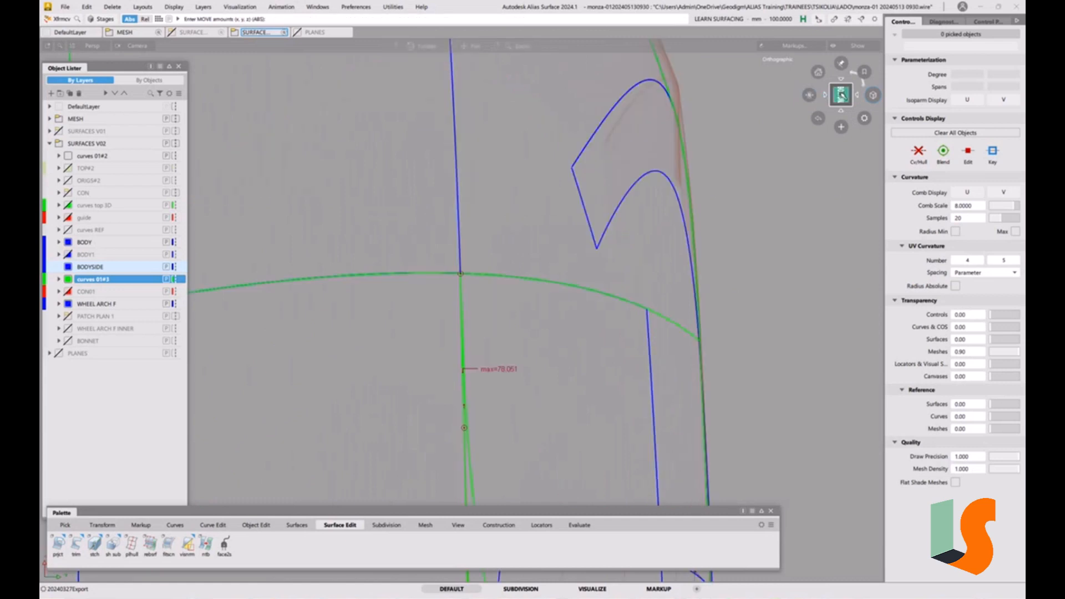
pyautogui.click(858, 95)
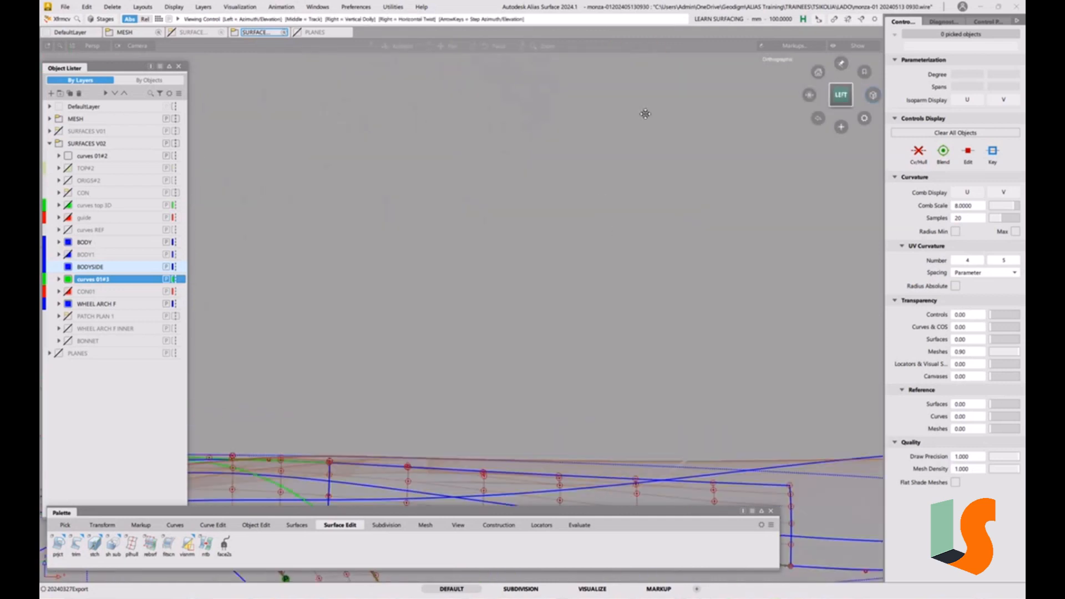
pyautogui.click(842, 79)
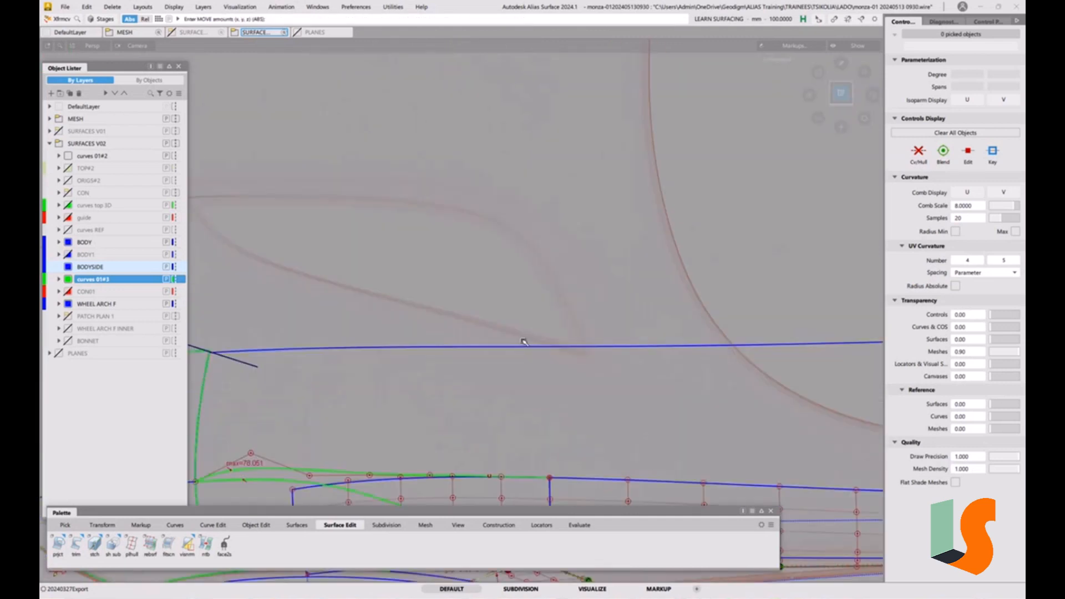
pyautogui.keyDown('alt'); pyautogui.keyDown('shift'); pyautogui.moveTo(239, 500); pyautogui.dragTo(498, 280, button='middle'); pyautogui.keyUp('shift'); pyautogui.keyUp('alt')
pyautogui.scroll(6, 498, 280)
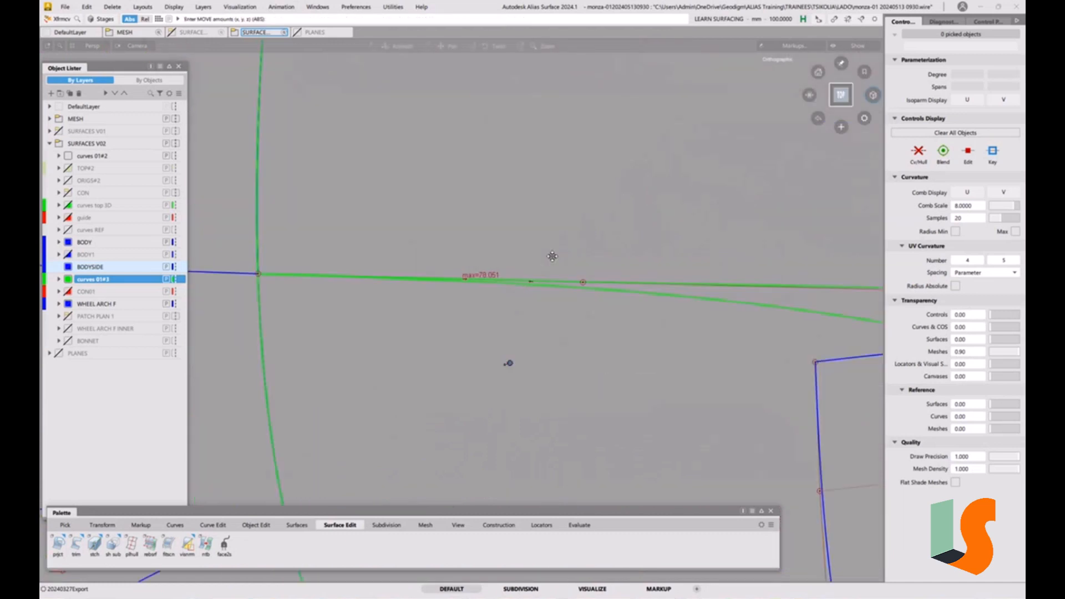
pyautogui.hotkey('shift', 'alt')
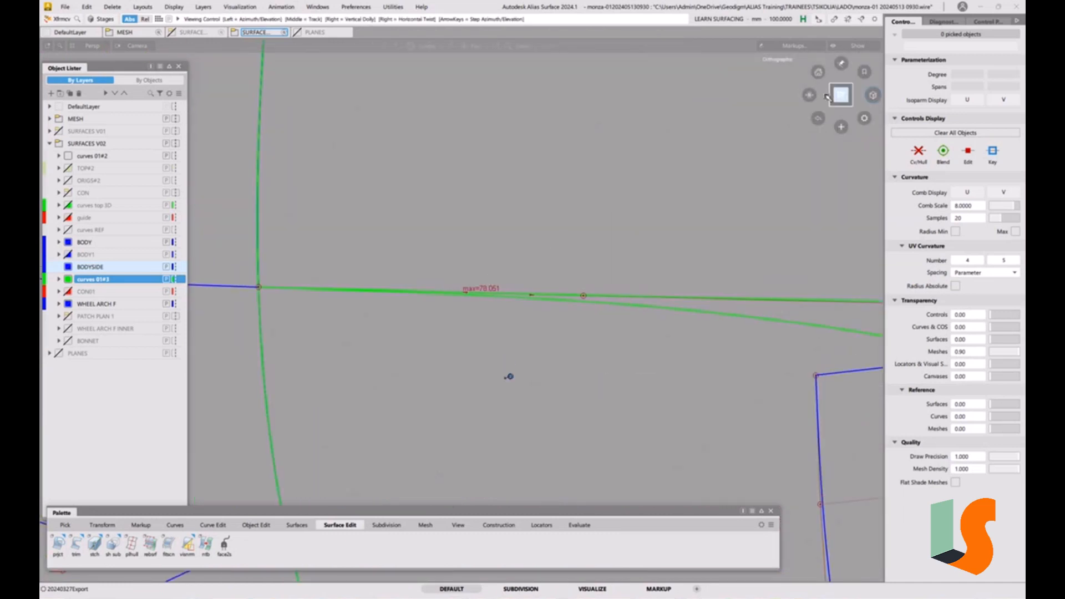
pyautogui.keyDown('alt'); pyautogui.keyDown('shift'); pyautogui.moveTo(509, 377); pyautogui.dragTo(711, 252); pyautogui.keyUp('shift'); pyautogui.keyUp('alt')
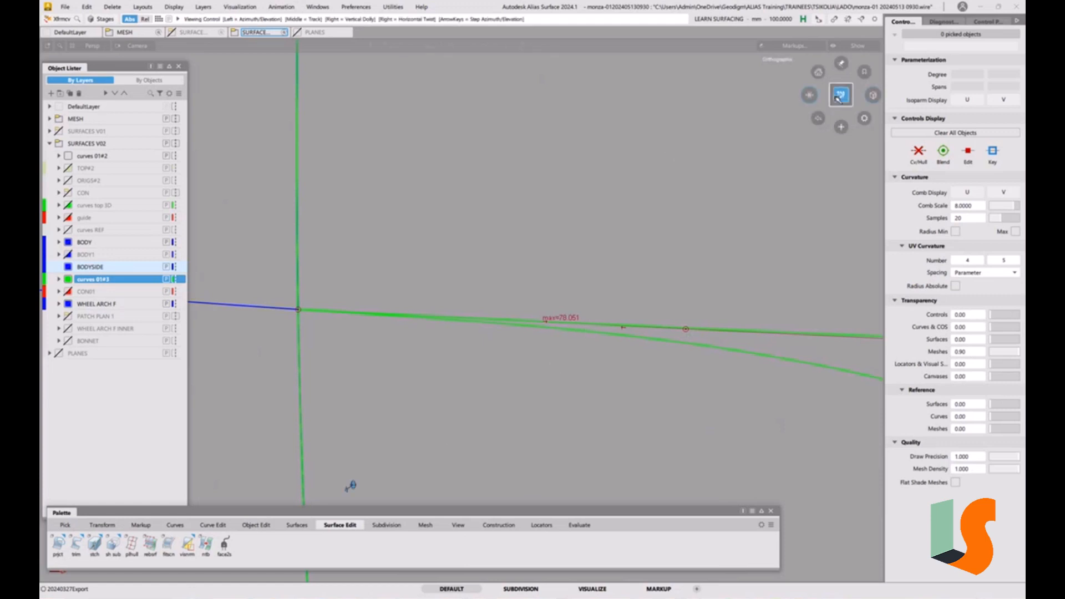
pyautogui.click(811, 93)
pyautogui.keyDown('alt'); pyautogui.keyDown('shift'); pyautogui.moveTo(600, 217); pyautogui.dragTo(602, 369, button='right'); pyautogui.keyUp('shift'); pyautogui.keyUp('alt')
pyautogui.keyDown('alt'); pyautogui.keyDown('shift'); pyautogui.moveTo(569, 298); pyautogui.dragTo(475, 117, button='middle'); pyautogui.keyUp('shift'); pyautogui.keyUp('alt')
pyautogui.keyDown('alt'); pyautogui.keyDown('shift'); pyautogui.moveTo(419, 244); pyautogui.dragTo(527, 224); pyautogui.keyUp('shift'); pyautogui.keyUp('alt')
pyautogui.keyDown('alt'); pyautogui.keyDown('shift'); pyautogui.moveTo(527, 224); pyautogui.dragTo(556, 235, button='middle'); pyautogui.keyUp('shift'); pyautogui.keyUp('alt')
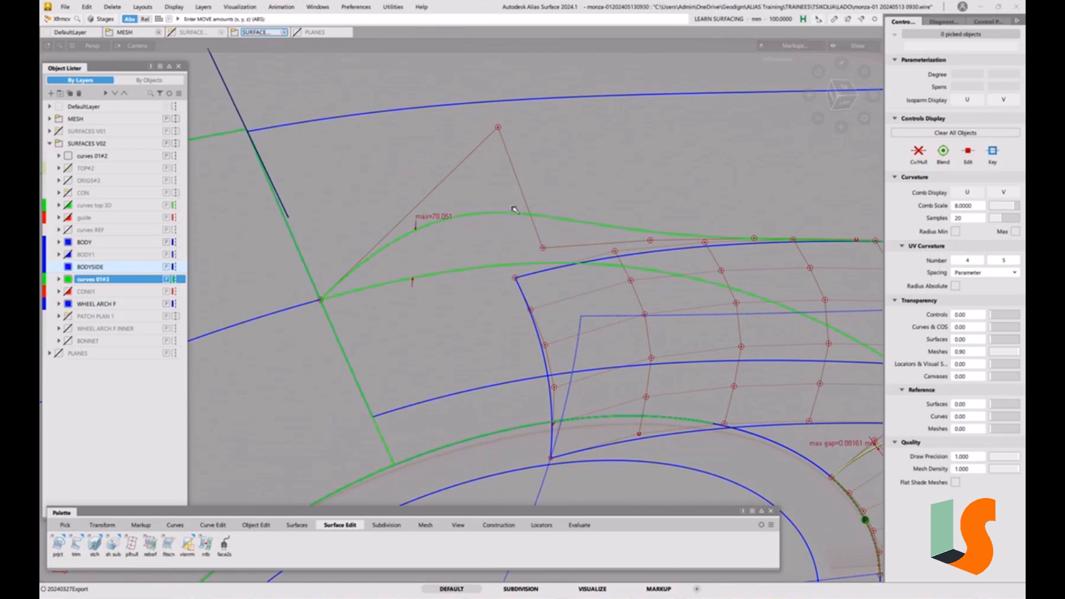
pyautogui.keyDown('alt'); pyautogui.keyDown('shift'); pyautogui.moveTo(507, 298); pyautogui.dragTo(587, 265); pyautogui.keyUp('shift'); pyautogui.keyUp('alt')
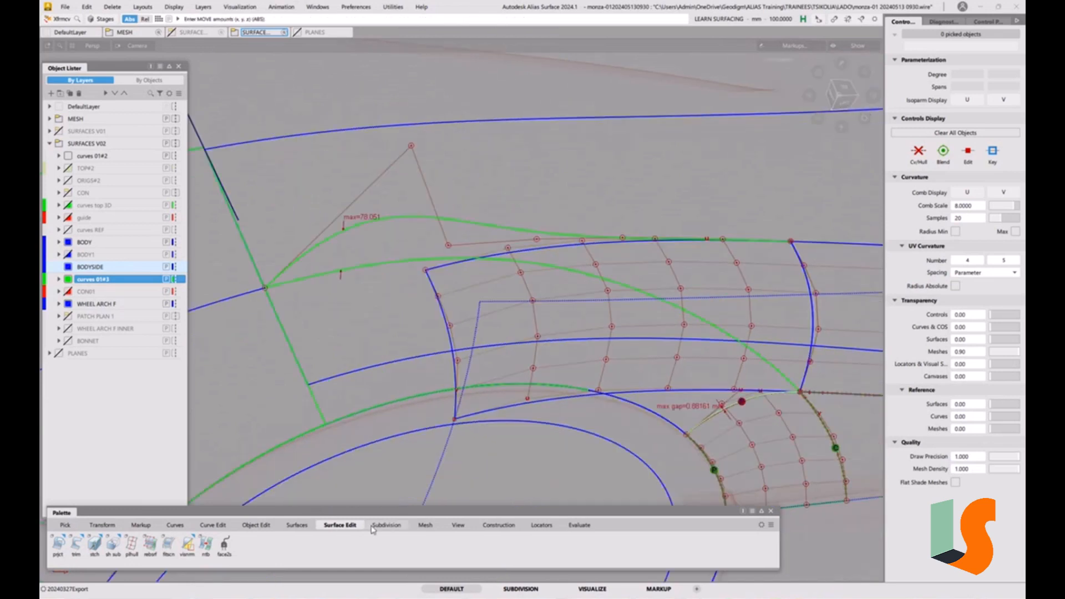
# Project the upper curve onto the body-side surface along Z as a curve matching the original parameterization
pyautogui.doubleClick(58, 543)
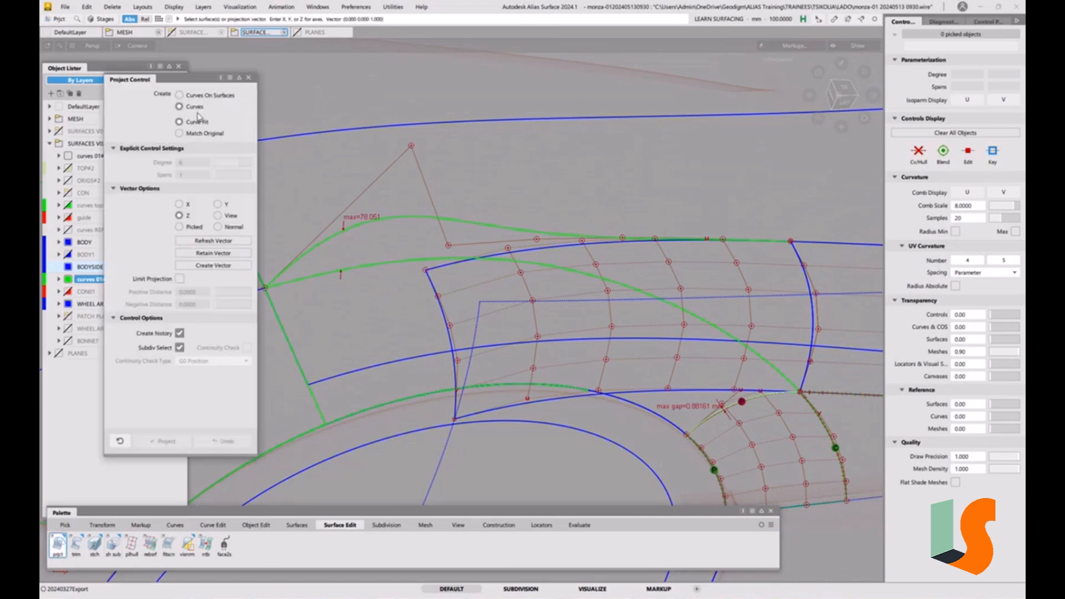
pyautogui.click(196, 136)
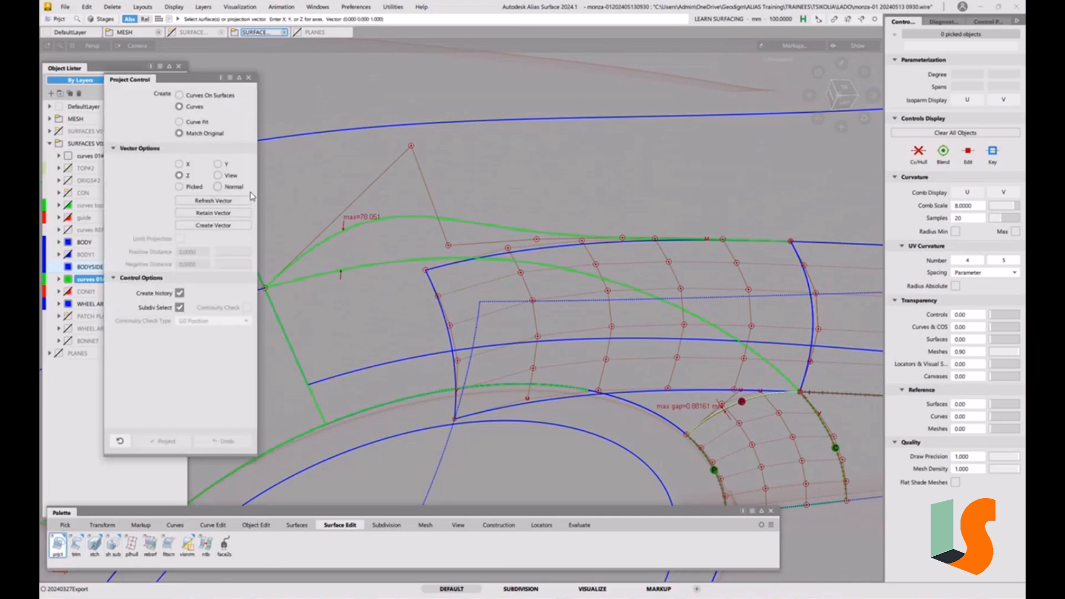
pyautogui.click(327, 136)
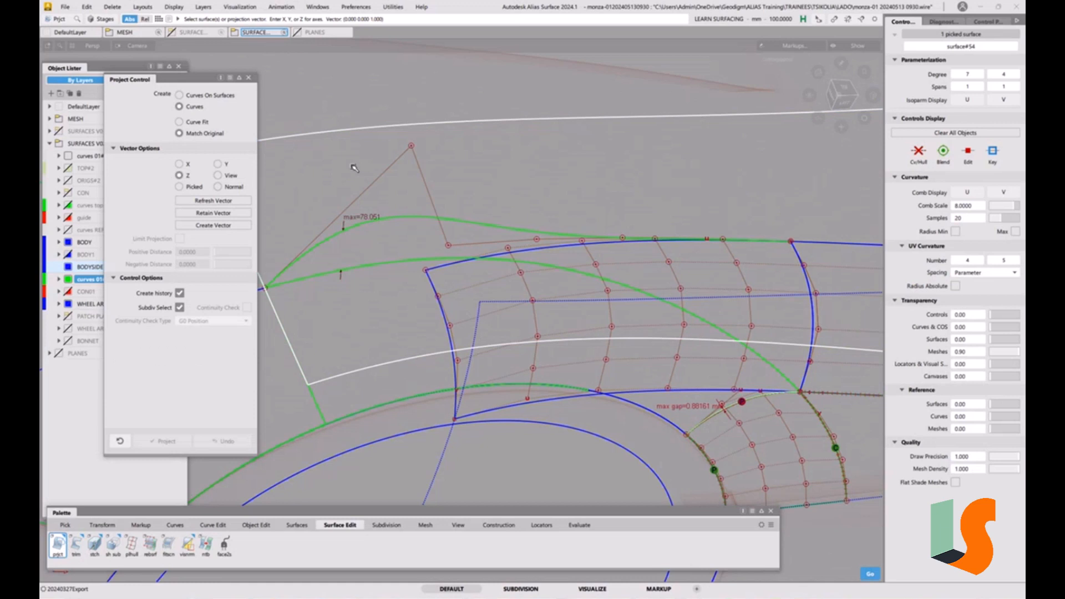
pyautogui.click(391, 218)
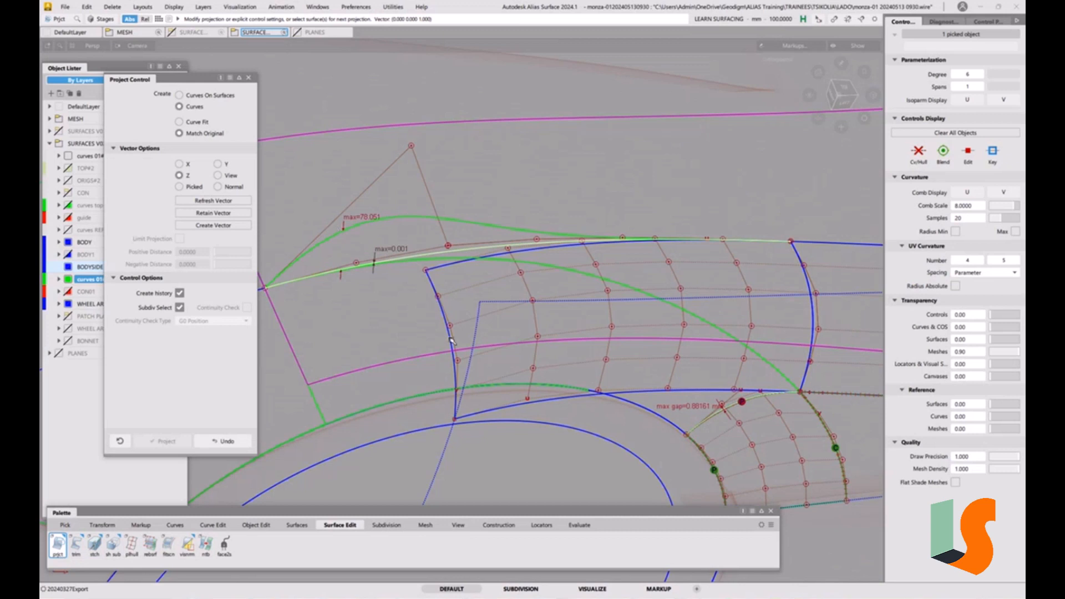
pyautogui.click(401, 265)
pyautogui.keyDown('ctrl'); pyautogui.keyDown('shift'); pyautogui.moveTo(400, 265); pyautogui.dragTo(431, 279); pyautogui.keyUp('shift'); pyautogui.keyUp('ctrl')
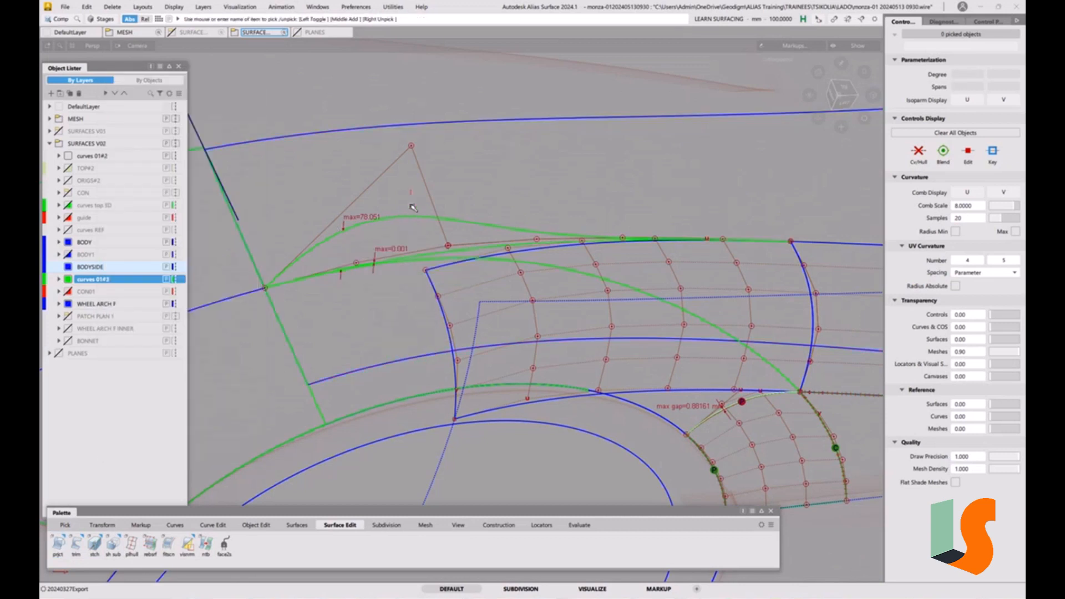
pyautogui.click(409, 218)
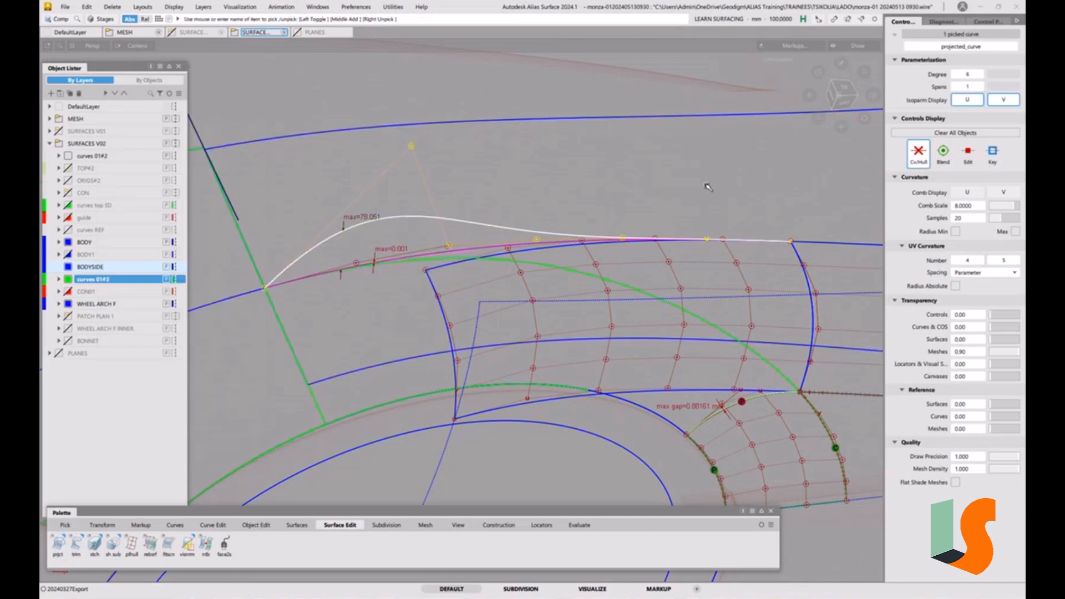
pyautogui.press('p')
pyautogui.click(812, 207)
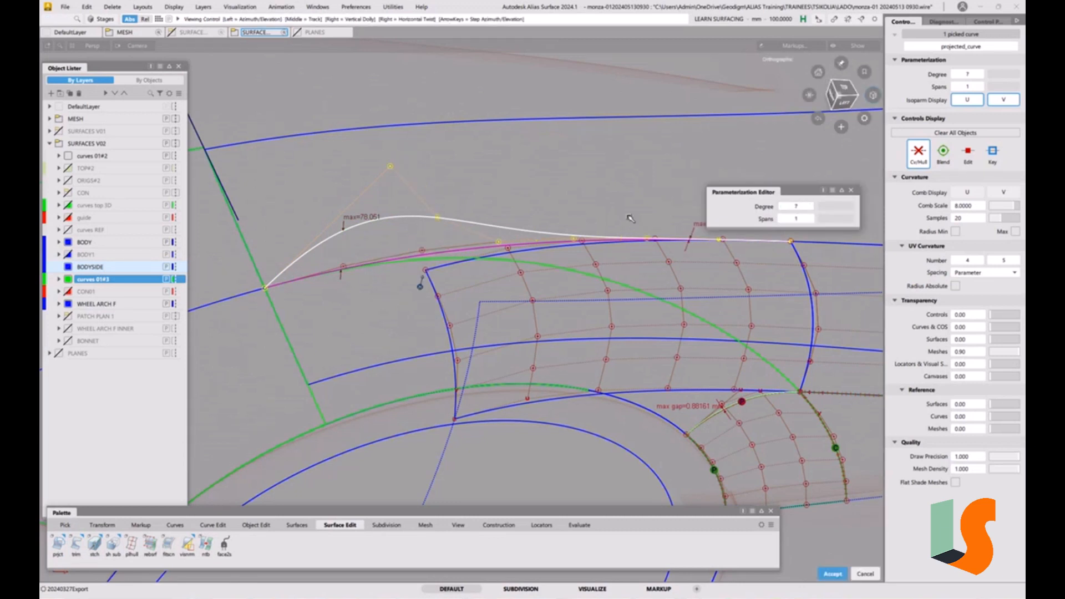
pyautogui.keyDown('alt'); pyautogui.keyDown('shift'); pyautogui.moveTo(630, 228); pyautogui.dragTo(555, 294, button='middle'); pyautogui.keyUp('shift'); pyautogui.keyUp('alt')
pyautogui.press('Escape')
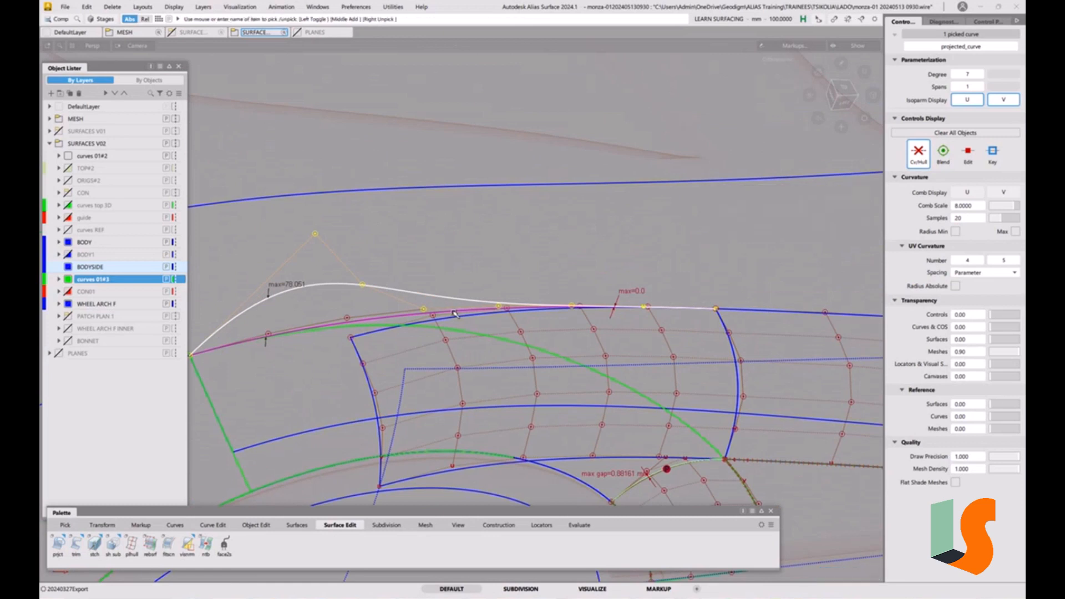
# Delete the old bulging projected curve above the fillet, confirming removal of its construction history
pyautogui.keyDown('ctrl'); pyautogui.keyDown('shift'); pyautogui.moveTo(442, 356); pyautogui.dragTo(430, 322); pyautogui.keyUp('shift'); pyautogui.keyUp('ctrl')
pyautogui.keyDown('ctrl'); pyautogui.keyDown('shift'); pyautogui.moveTo(415, 298); pyautogui.dragTo(452, 313); pyautogui.keyUp('shift'); pyautogui.keyUp('ctrl')
pyautogui.click(442, 298)
pyautogui.press('Delete')
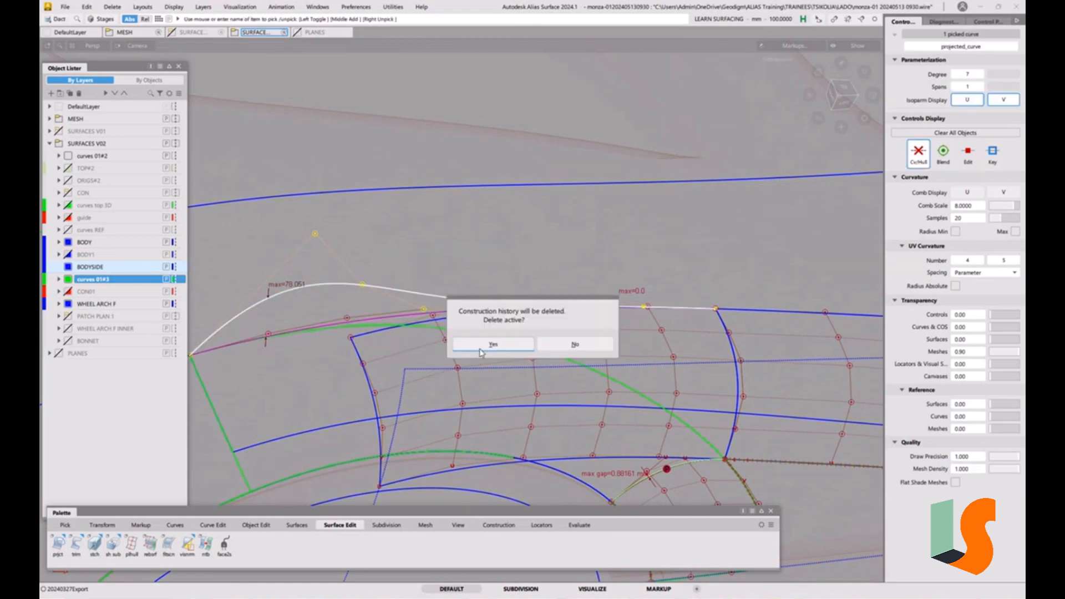
pyautogui.click(488, 346)
# Select the wheel-arch fillet surface to check it against the new projected curve, then deselect it
pyautogui.keyDown('alt'); pyautogui.keyDown('shift'); pyautogui.moveTo(496, 333); pyautogui.dragTo(508, 277); pyautogui.keyUp('shift'); pyautogui.keyUp('alt')
pyautogui.keyDown('ctrl'); pyautogui.keyDown('shift'); pyautogui.moveTo(434, 307); pyautogui.dragTo(422, 317); pyautogui.keyUp('shift'); pyautogui.keyUp('ctrl')
pyautogui.click(392, 299)
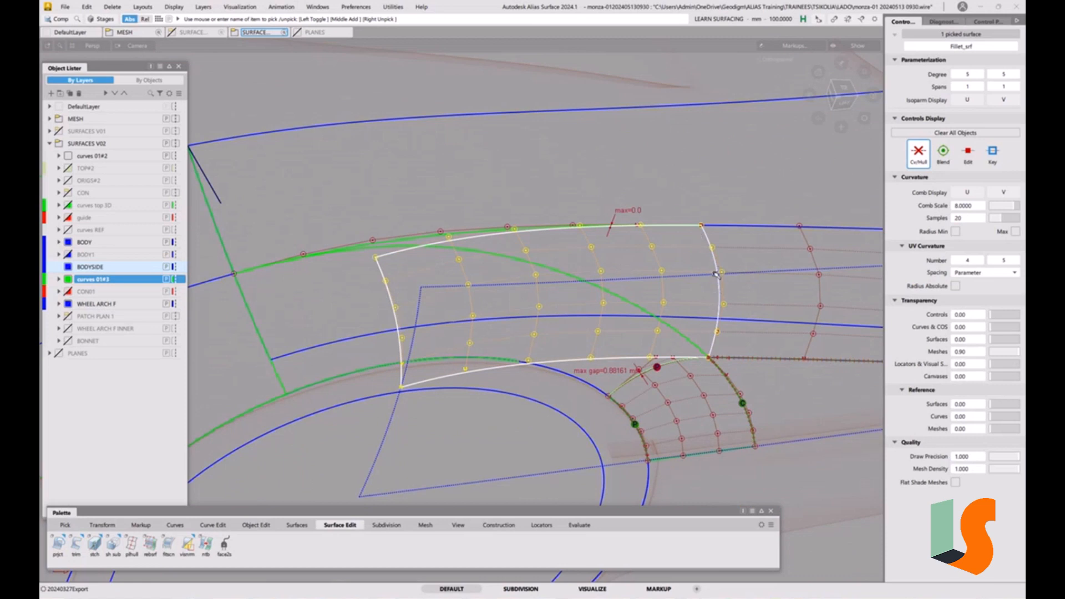
pyautogui.keyDown('alt'); pyautogui.keyDown('shift'); pyautogui.moveTo(385, 269); pyautogui.dragTo(547, 274); pyautogui.keyUp('shift'); pyautogui.keyUp('alt')
pyautogui.keyDown('alt'); pyautogui.keyDown('shift'); pyautogui.moveTo(547, 274); pyautogui.dragTo(495, 290, button='middle'); pyautogui.keyUp('shift'); pyautogui.keyUp('alt')
pyautogui.click(377, 421)
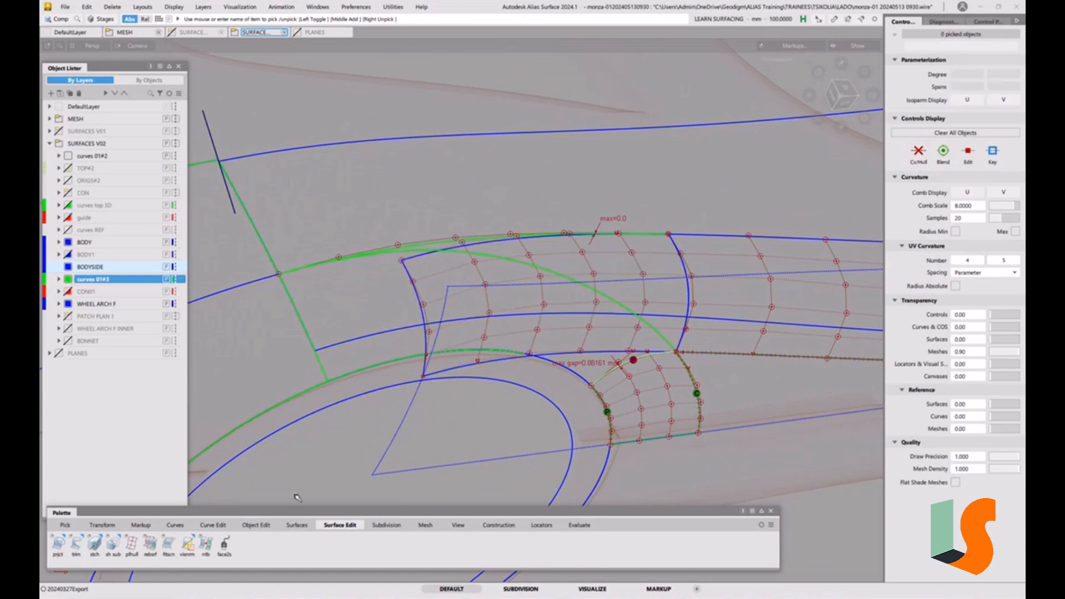
# Align the wheel-arch fillet's upper edge to the new projected curve using G0 continuity and Edge alignment
pyautogui.click(256, 525)
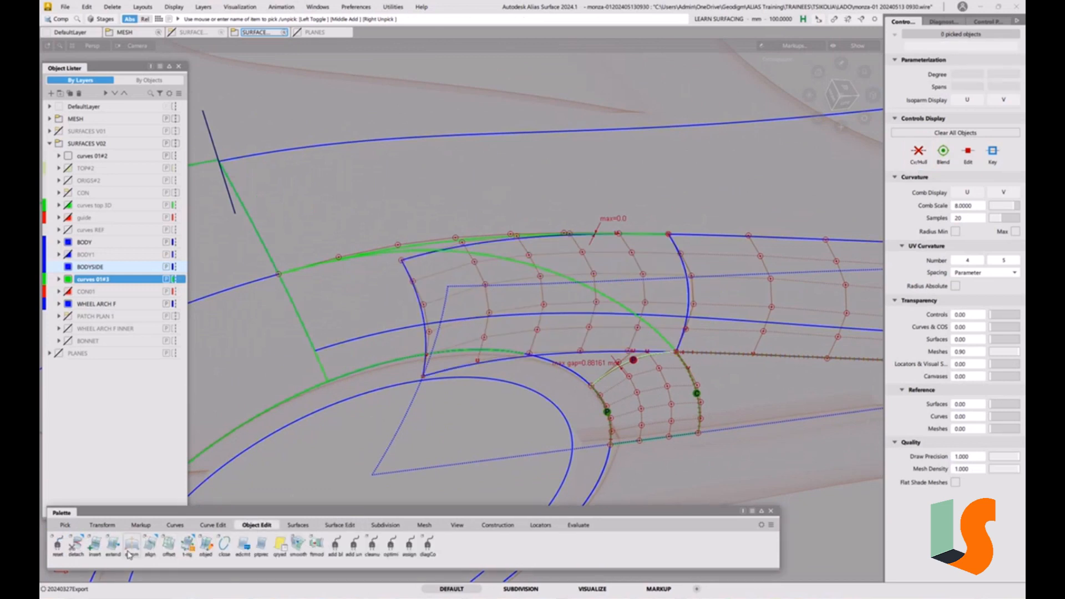
pyautogui.doubleClick(158, 547)
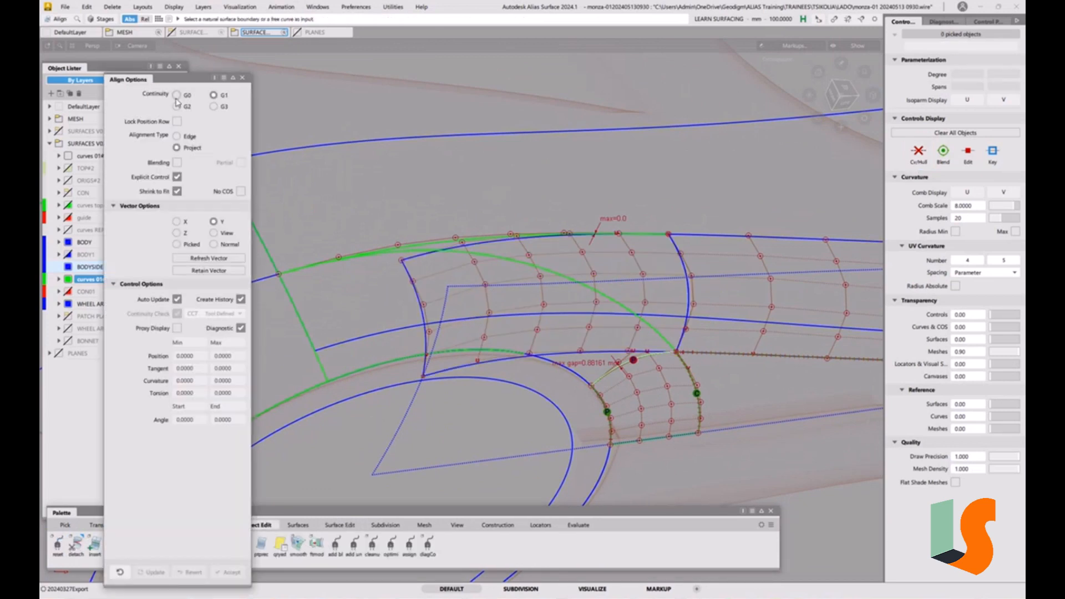
pyautogui.click(177, 97)
pyautogui.moveTo(191, 81); pyautogui.dragTo(166, 71)
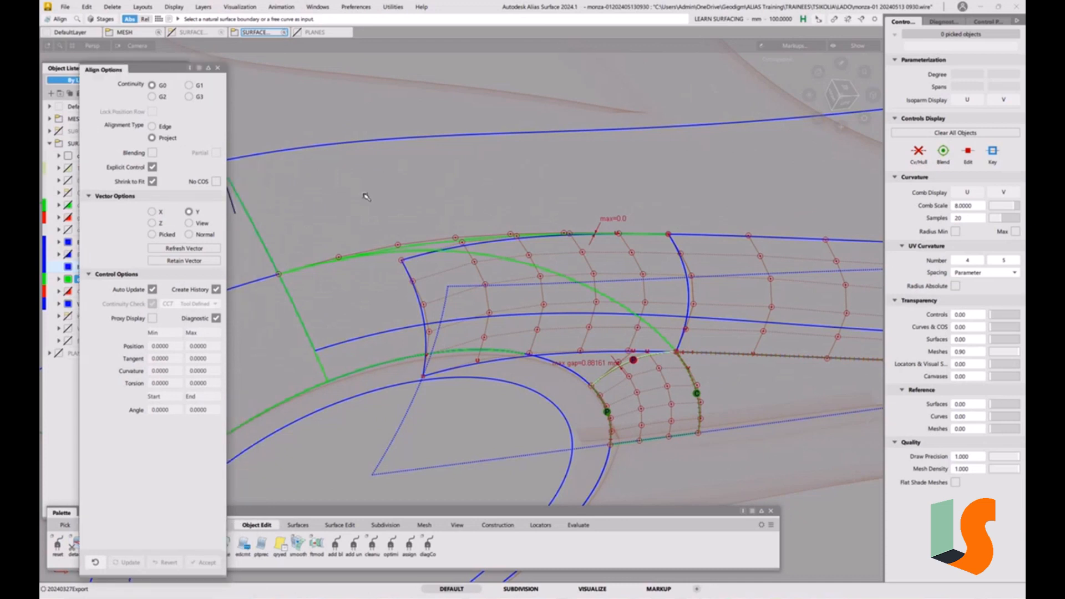
pyautogui.click(151, 126)
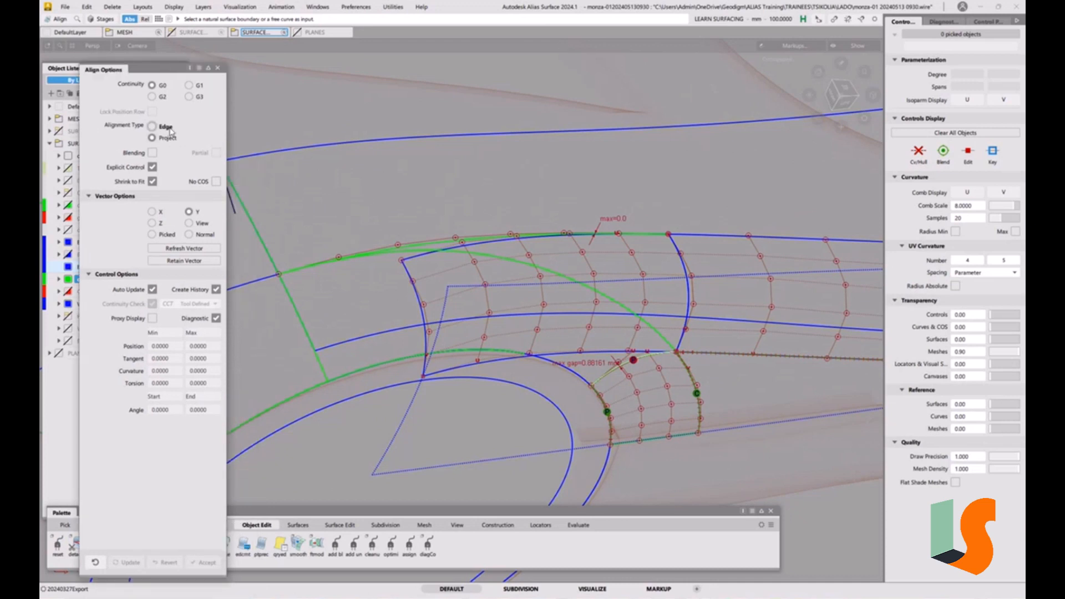
pyautogui.click(423, 258)
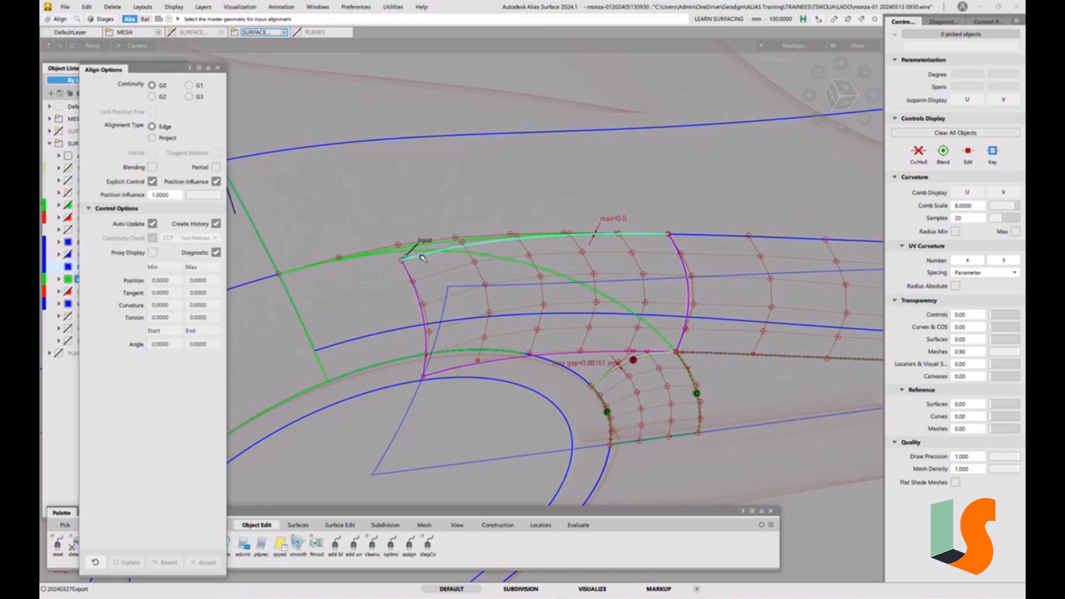
pyautogui.click(454, 241)
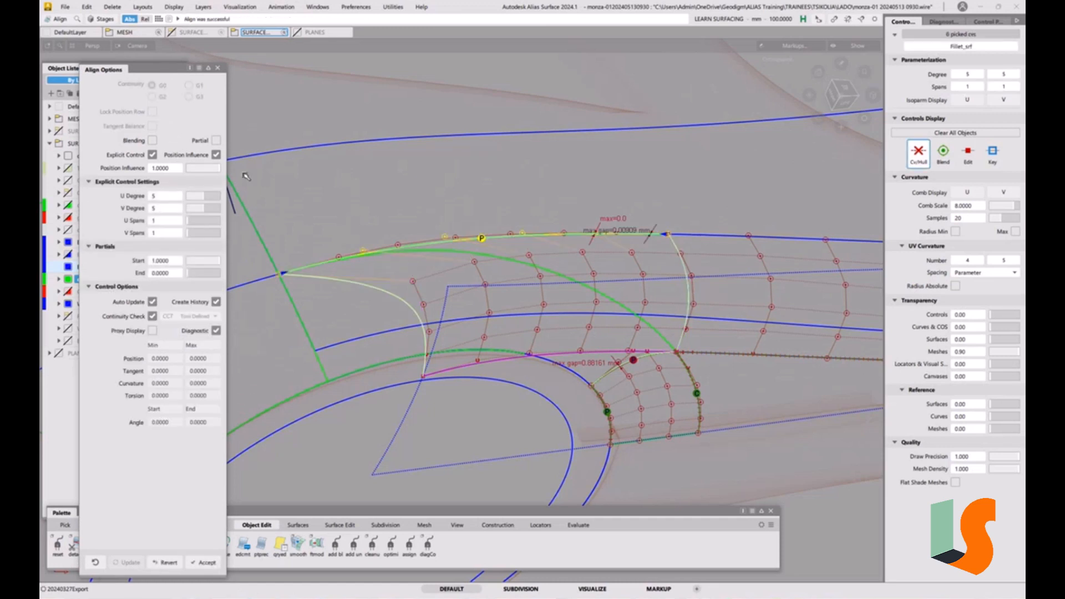
# Enable blending on that alignment with 5 extra CV rows, blend factor 0, and raise the fillet's U degree to 7
pyautogui.click(153, 140)
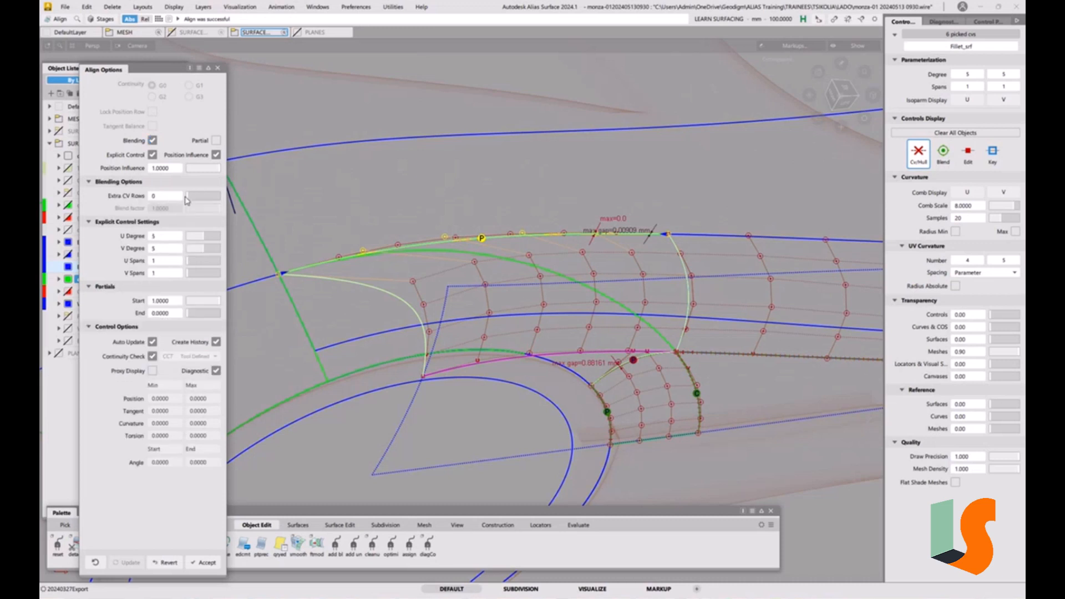
pyautogui.moveTo(191, 199); pyautogui.dragTo(204, 197)
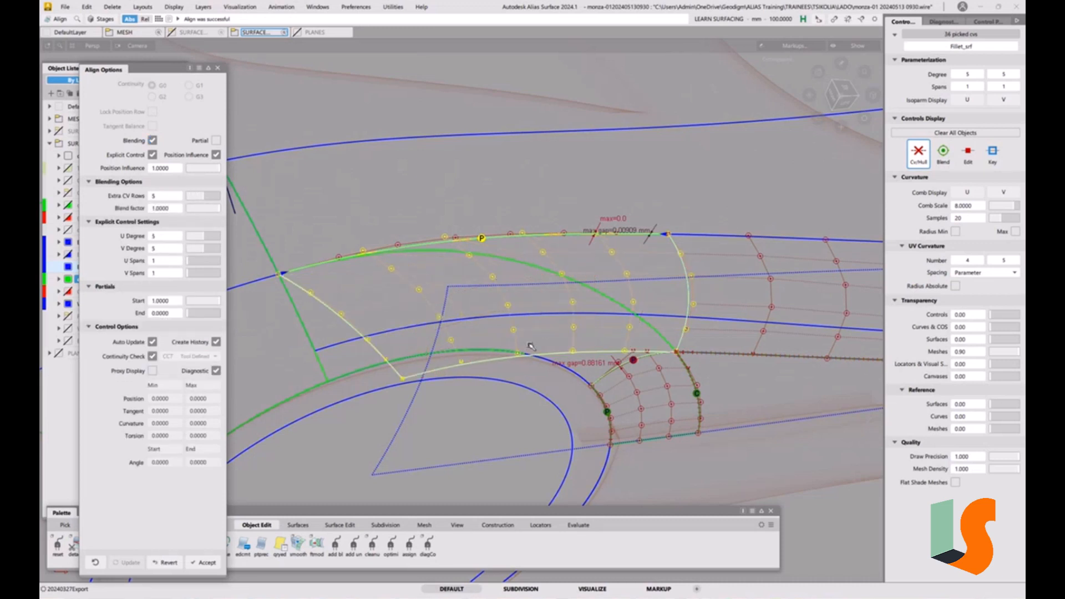
pyautogui.moveTo(215, 209); pyautogui.dragTo(188, 210)
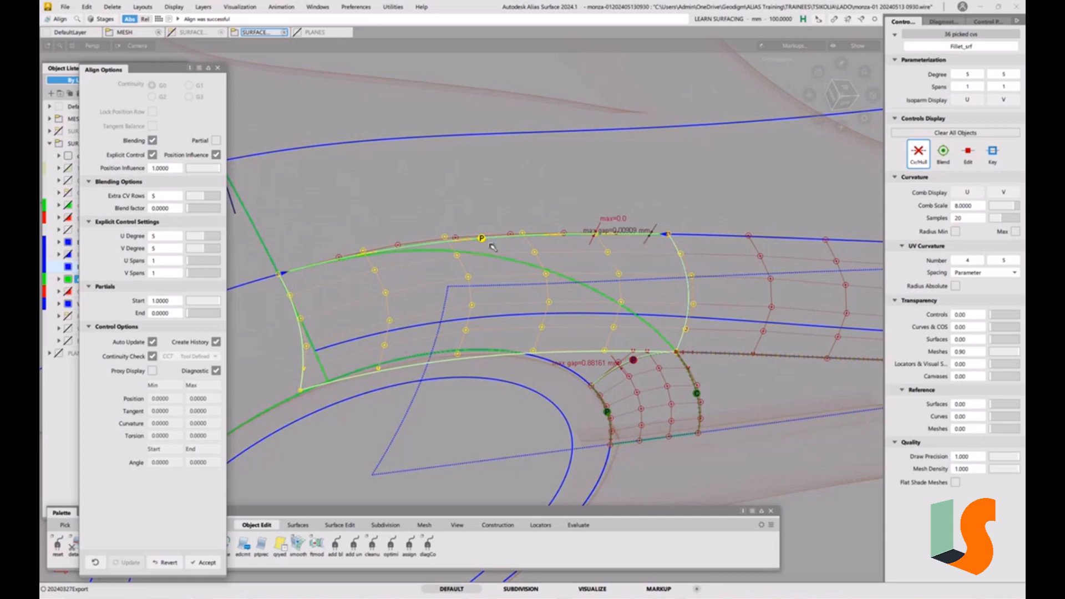
pyautogui.moveTo(204, 242); pyautogui.dragTo(214, 239)
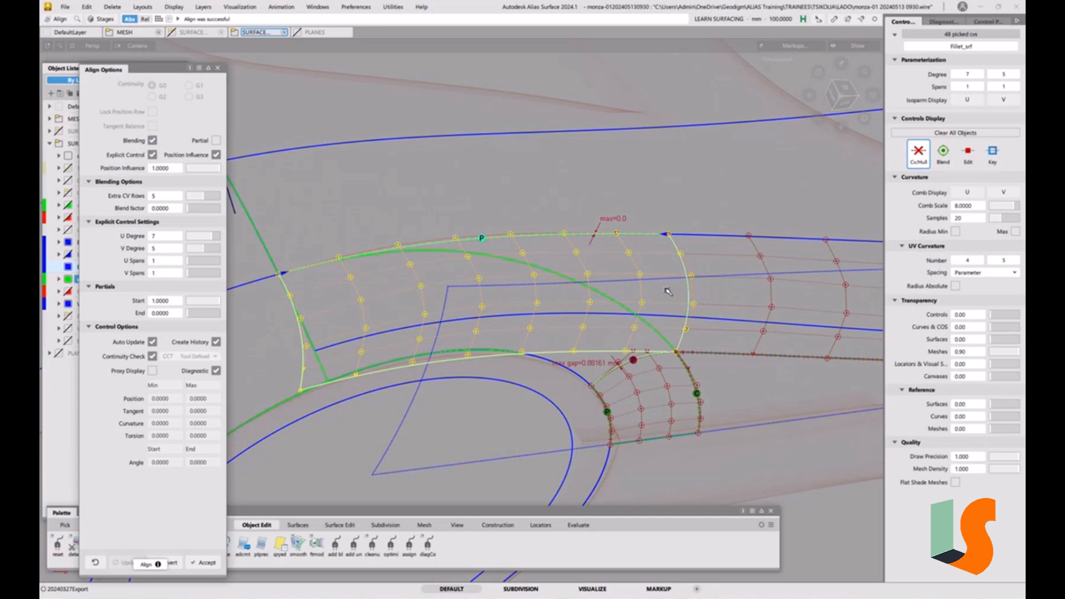
pyautogui.moveTo(637, 231)
pyautogui.keyDown('alt'); pyautogui.keyDown('shift'); pyautogui.mouseDown()
pyautogui.moveTo(636, 275)
pyautogui.moveTo(571, 266)
pyautogui.mouseUp(); pyautogui.keyUp('shift'); pyautogui.keyUp('alt')
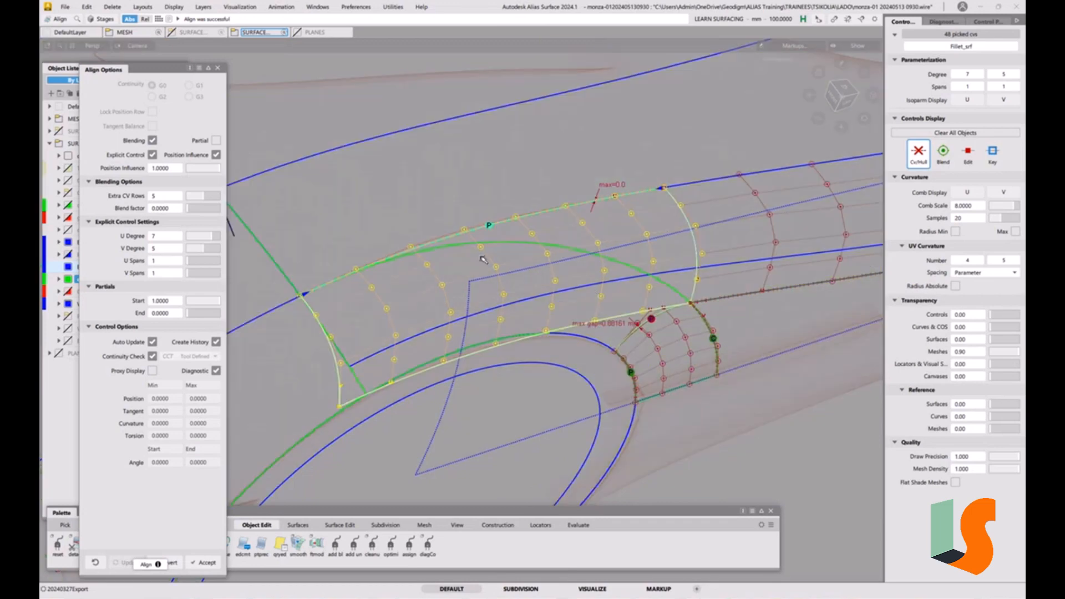
pyautogui.keyDown('alt'); pyautogui.keyDown('shift'); pyautogui.moveTo(511, 250); pyautogui.dragTo(527, 179); pyautogui.keyUp('shift'); pyautogui.keyUp('alt')
pyautogui.keyDown('alt'); pyautogui.keyDown('shift'); pyautogui.moveTo(546, 229); pyautogui.dragTo(557, 259); pyautogui.keyUp('shift'); pyautogui.keyUp('alt')
pyautogui.press('space')
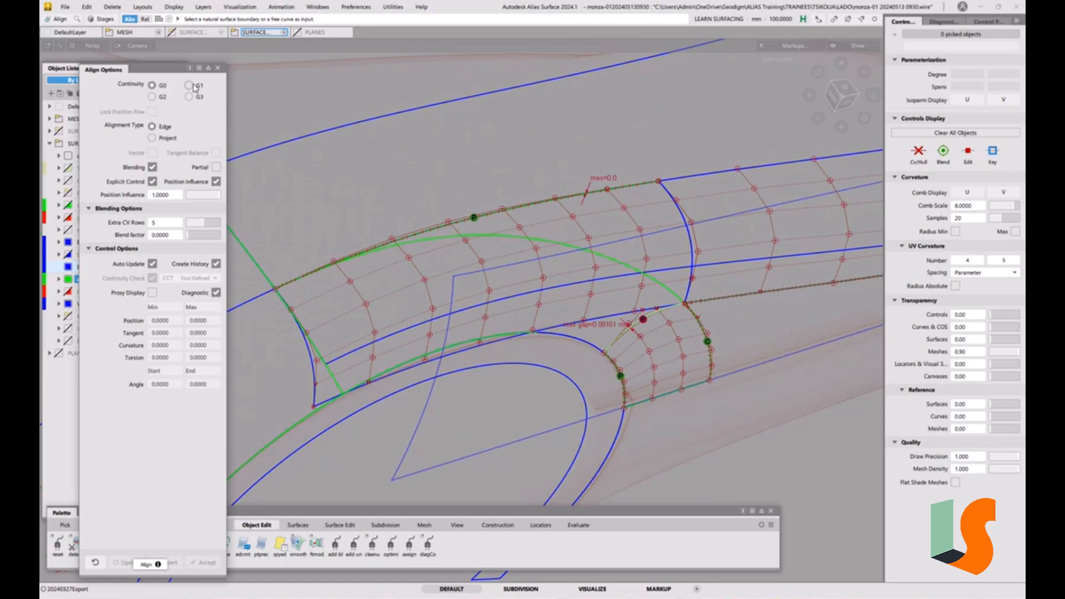
# Align the fillet's rear edge to the neighbouring body-side surface edge with G1 continuity, without blending or construction history
pyautogui.click(190, 86)
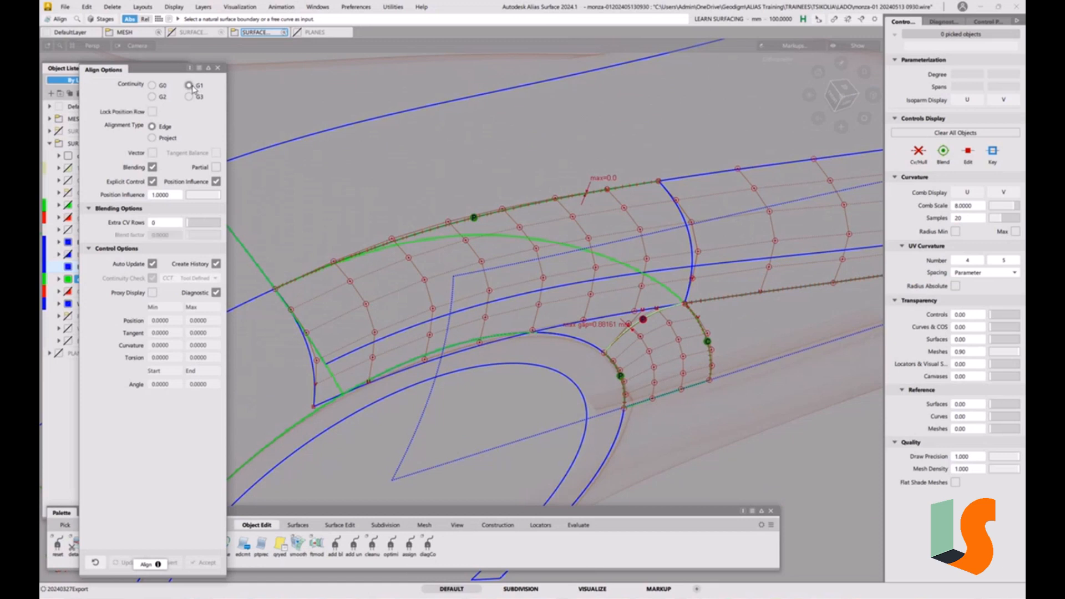
pyautogui.click(153, 167)
pyautogui.click(673, 210)
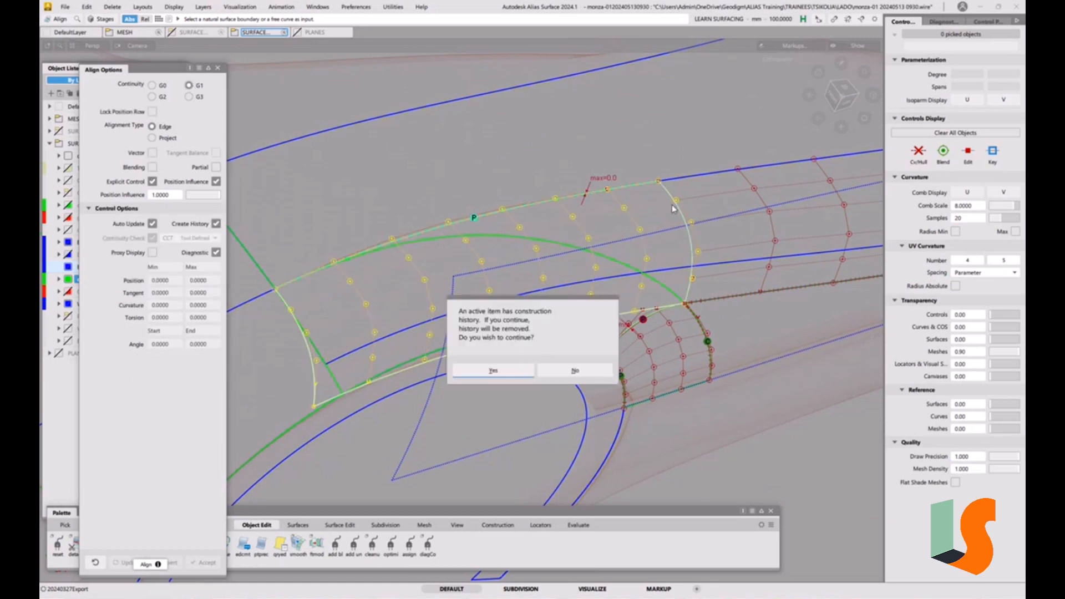
pyautogui.click(499, 370)
pyautogui.click(216, 224)
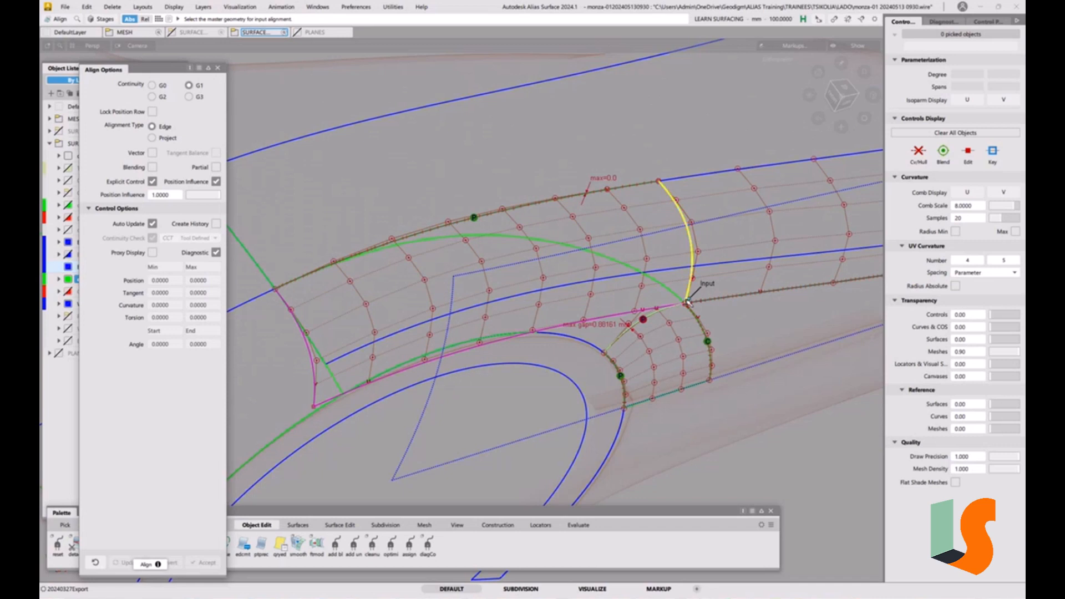
pyautogui.click(679, 212)
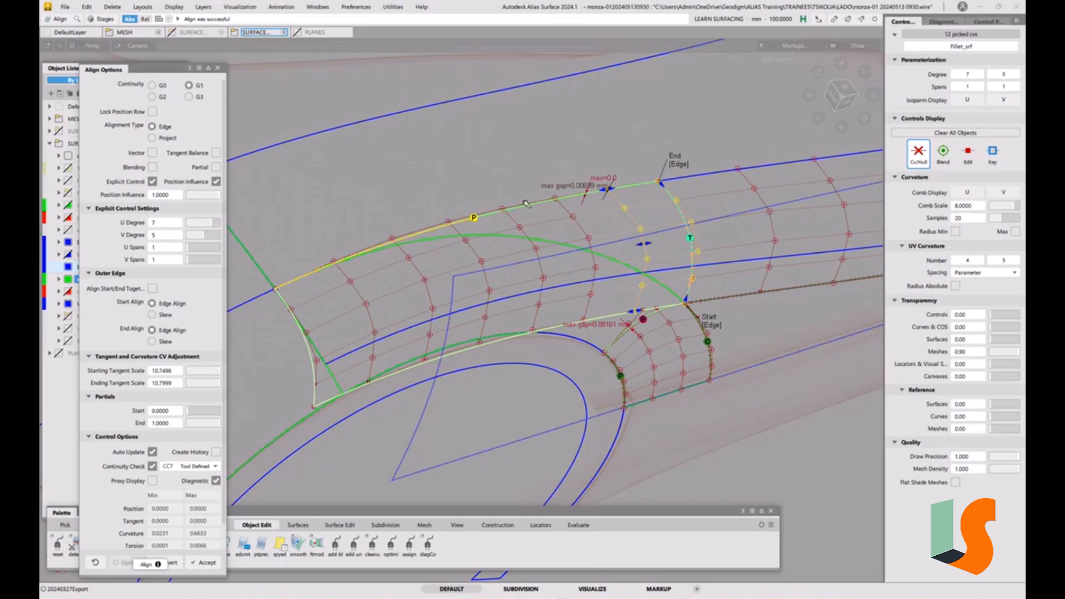
pyautogui.moveTo(621, 235)
pyautogui.keyDown('alt'); pyautogui.keyDown('shift'); pyautogui.mouseDown()
pyautogui.moveTo(643, 310)
pyautogui.moveTo(685, 370)
pyautogui.moveTo(666, 262)
pyautogui.mouseUp(); pyautogui.keyUp('shift'); pyautogui.keyUp('alt')
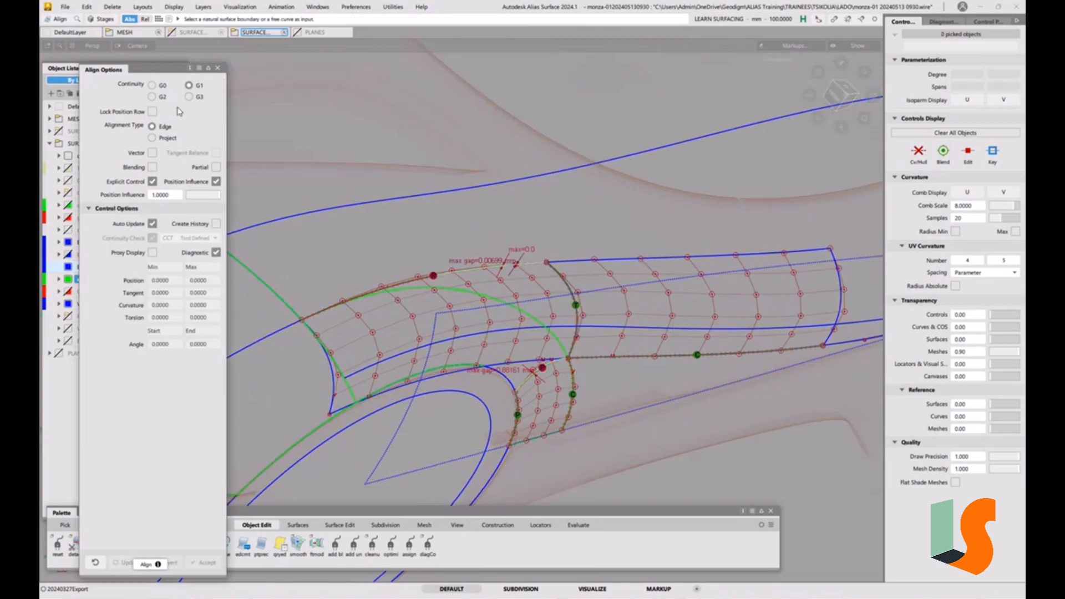
# Align the body-side surface's front edge to the curve with G2 continuity, Project alignment along Z, and U degree 7
pyautogui.click(158, 96)
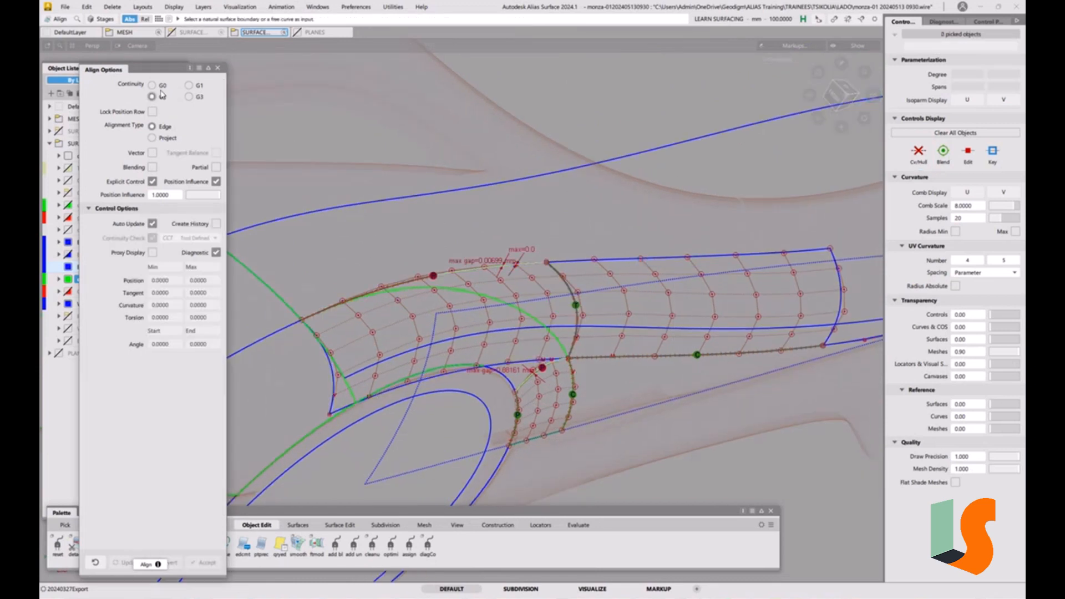
pyautogui.click(168, 139)
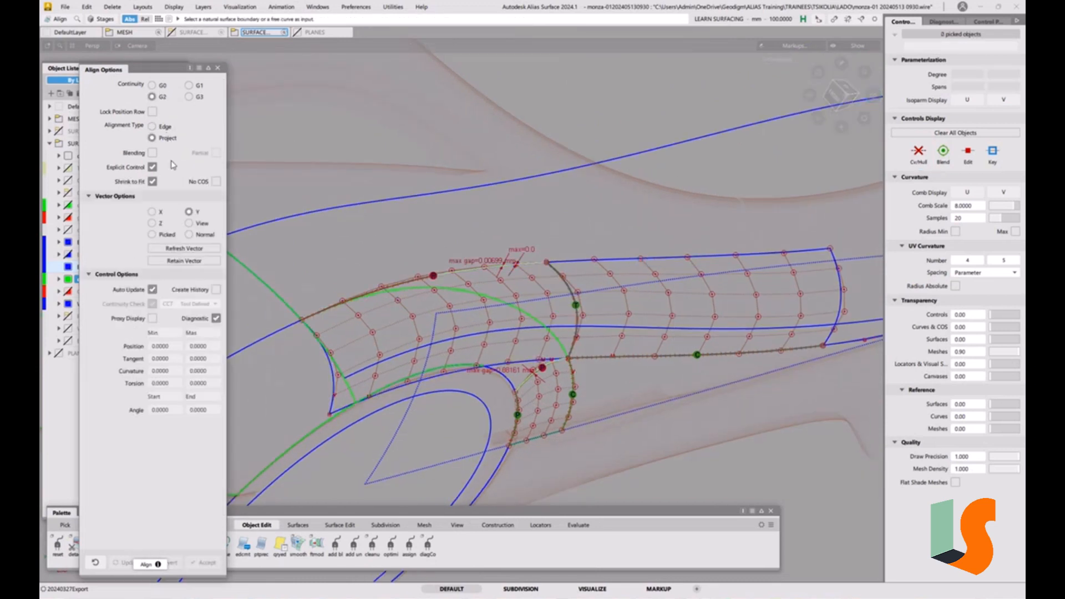
pyautogui.click(581, 263)
pyautogui.click(516, 182)
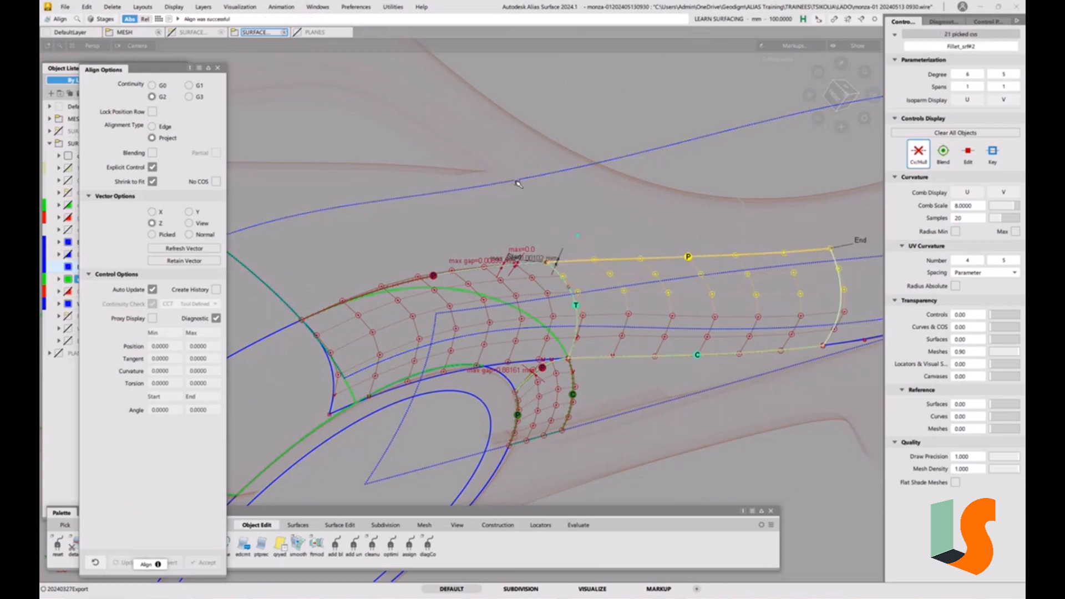
pyautogui.keyDown('alt'); pyautogui.keyDown('shift'); pyautogui.moveTo(687, 194); pyautogui.dragTo(632, 228); pyautogui.keyUp('shift'); pyautogui.keyUp('alt')
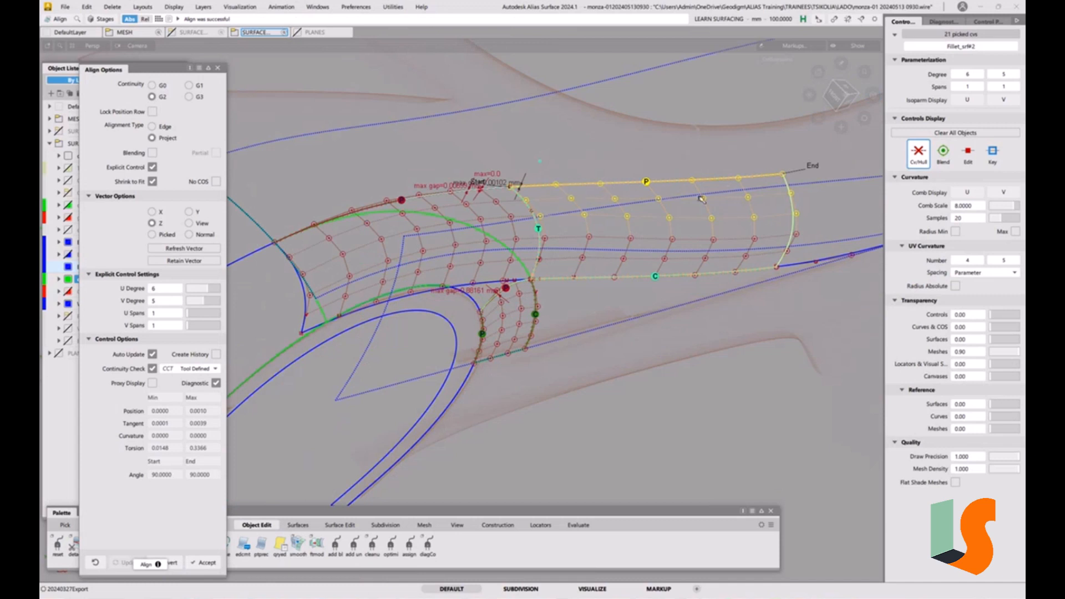
pyautogui.click(213, 293)
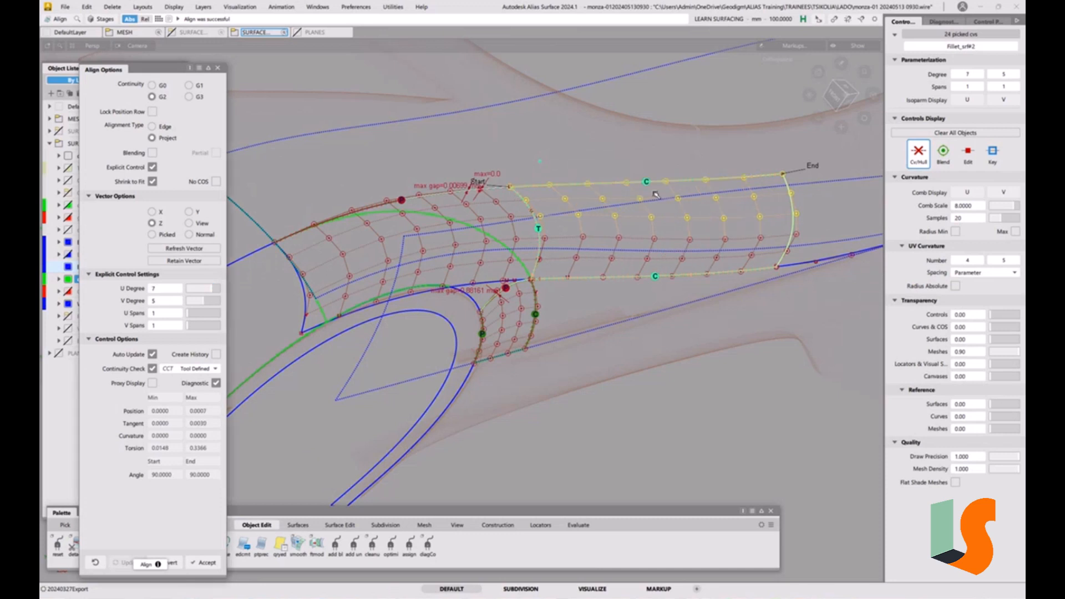
# Delete the selected curve along the fillet's upper edge, confirming the deletion
pyautogui.keyDown('alt'); pyautogui.keyDown('shift'); pyautogui.moveTo(688, 217); pyautogui.dragTo(624, 187, button='right'); pyautogui.keyUp('shift'); pyautogui.keyUp('alt')
pyautogui.keyDown('alt'); pyautogui.keyDown('shift'); pyautogui.moveTo(624, 187); pyautogui.dragTo(673, 224, button='middle'); pyautogui.keyUp('shift'); pyautogui.keyUp('alt')
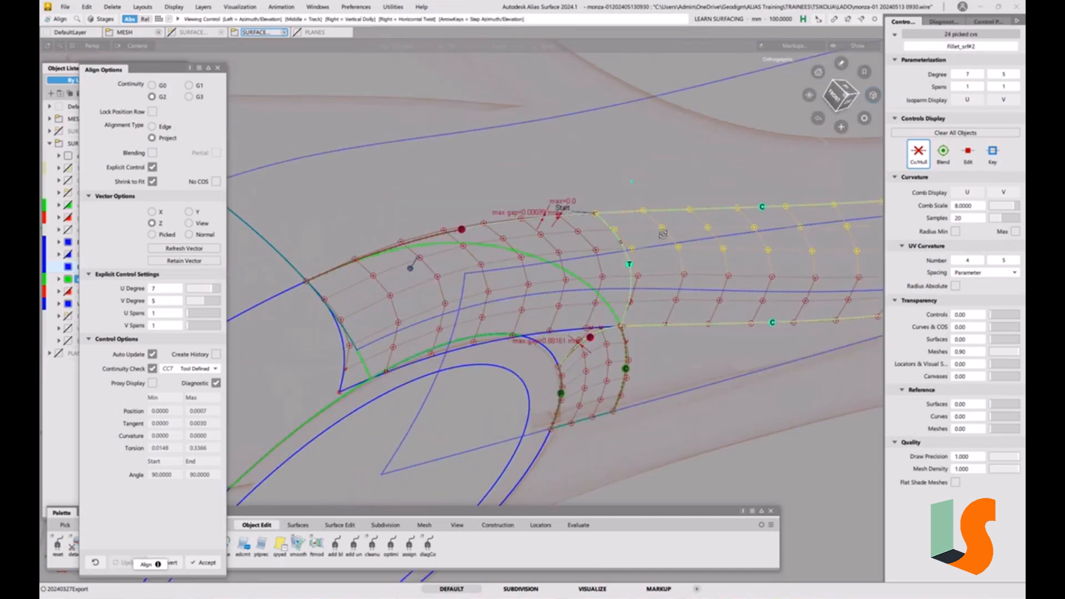
pyautogui.moveTo(664, 233)
pyautogui.keyDown('alt'); pyautogui.keyDown('shift'); pyautogui.mouseDown()
pyautogui.moveTo(669, 247)
pyautogui.moveTo(676, 228)
pyautogui.mouseUp(); pyautogui.keyUp('shift'); pyautogui.keyUp('alt')
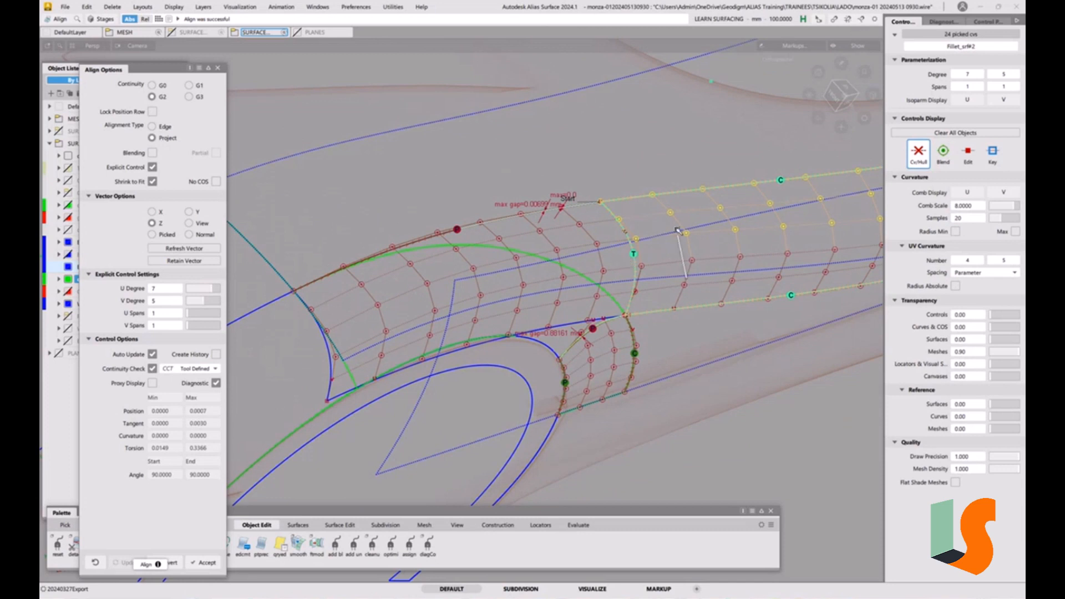
pyautogui.keyDown('alt'); pyautogui.keyDown('shift'); pyautogui.moveTo(676, 228); pyautogui.dragTo(684, 237, button='right'); pyautogui.keyUp('shift'); pyautogui.keyUp('alt')
pyautogui.keyDown('alt'); pyautogui.keyDown('shift'); pyautogui.moveTo(684, 238); pyautogui.dragTo(644, 242, button='middle'); pyautogui.keyUp('shift'); pyautogui.keyUp('alt')
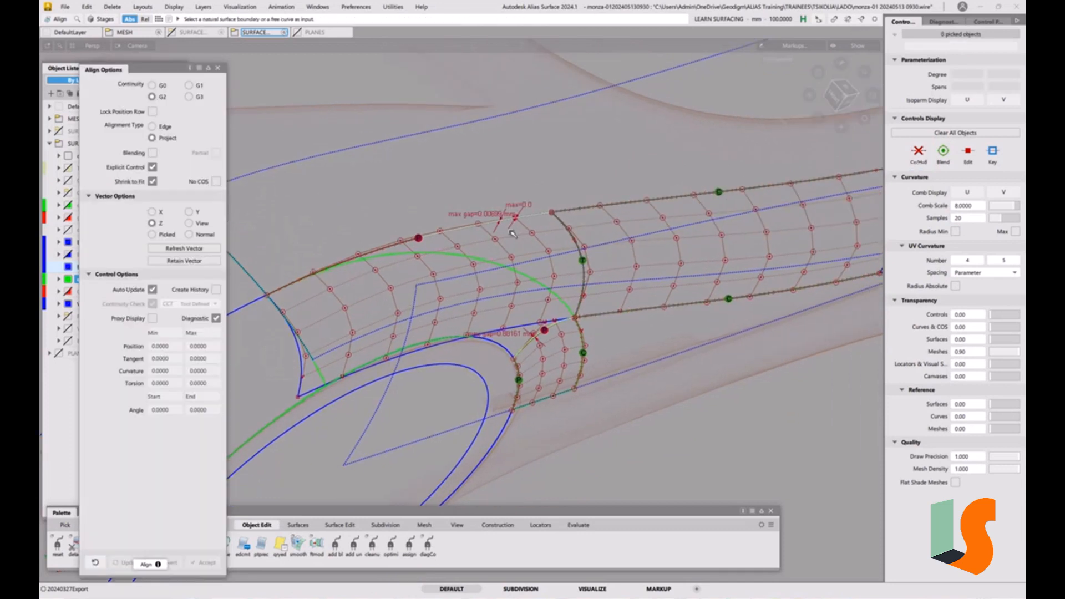
pyautogui.keyDown('ctrl'); pyautogui.keyDown('shift'); pyautogui.moveTo(535, 240); pyautogui.dragTo(463, 306); pyautogui.keyUp('shift'); pyautogui.keyUp('ctrl')
pyautogui.click(485, 239)
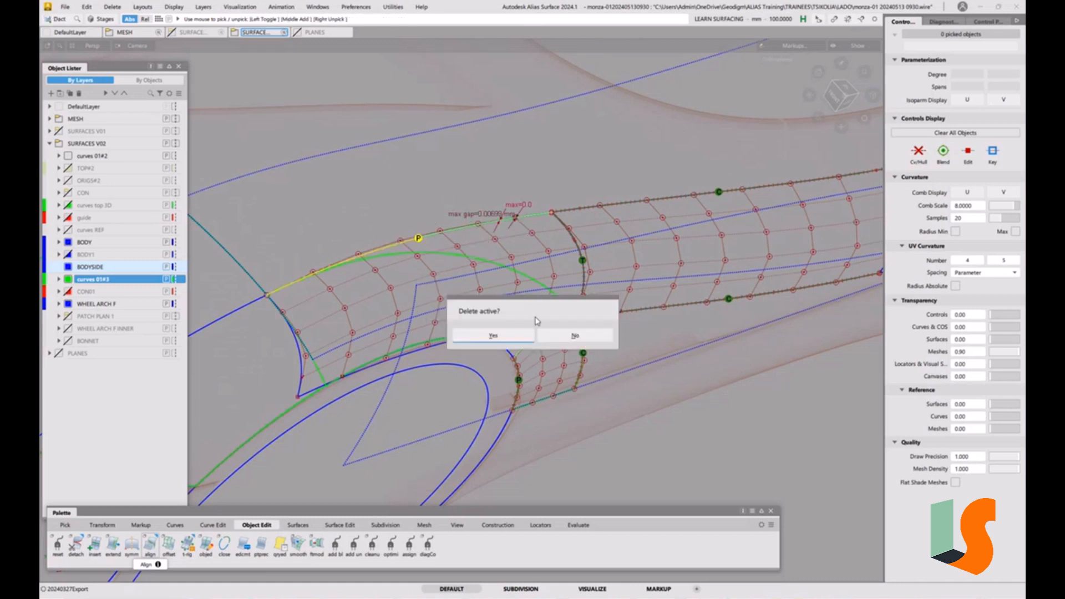
pyautogui.click(516, 335)
# Re-align the wheel-arch fillet's upper edge to the projected curve with G2 continuity and Project alignment along Z
pyautogui.keyDown('ctrl'); pyautogui.keyDown('shift'); pyautogui.moveTo(586, 268); pyautogui.dragTo(586, 267); pyautogui.keyUp('shift'); pyautogui.keyUp('ctrl')
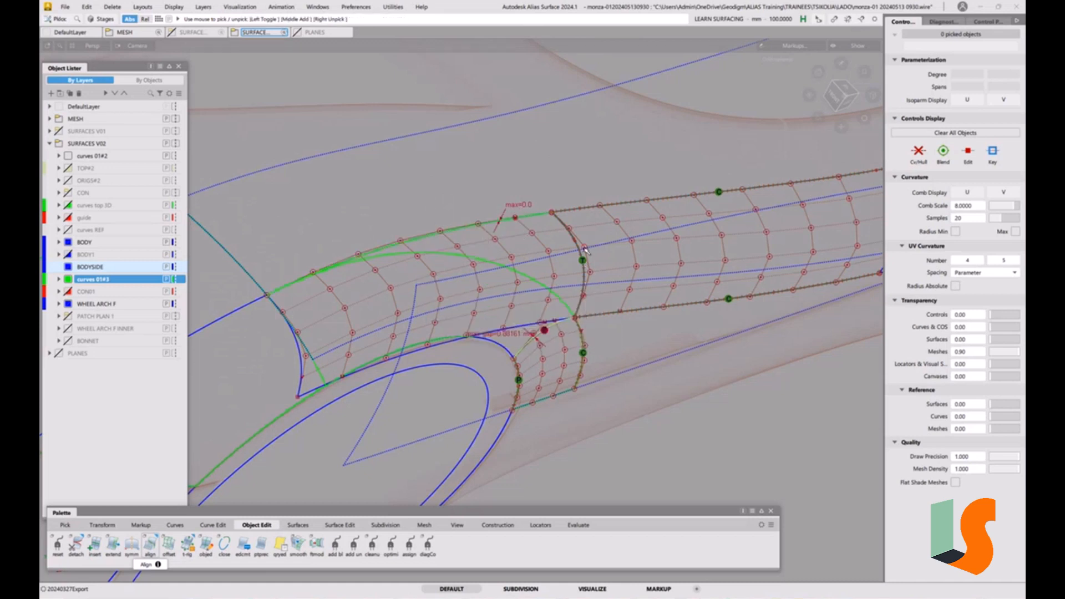
pyautogui.keyDown('alt'); pyautogui.keyDown('shift'); pyautogui.moveTo(586, 267); pyautogui.dragTo(585, 252, button='right'); pyautogui.keyUp('shift'); pyautogui.keyUp('alt')
pyautogui.keyDown('alt'); pyautogui.keyDown('shift'); pyautogui.moveTo(584, 251); pyautogui.dragTo(590, 237, button='middle'); pyautogui.keyUp('shift'); pyautogui.keyUp('alt')
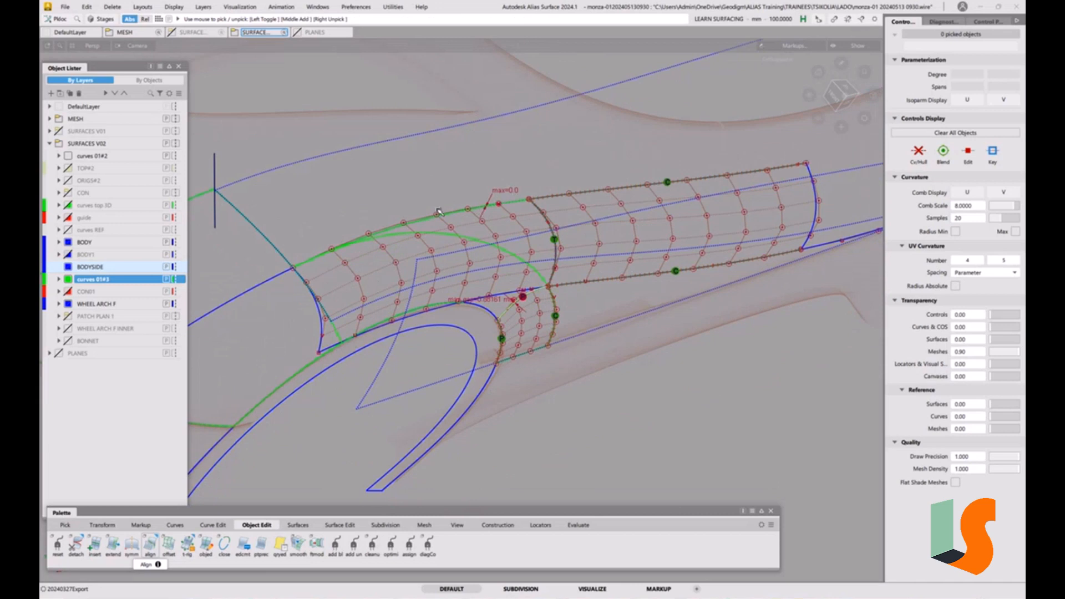
pyautogui.doubleClick(152, 545)
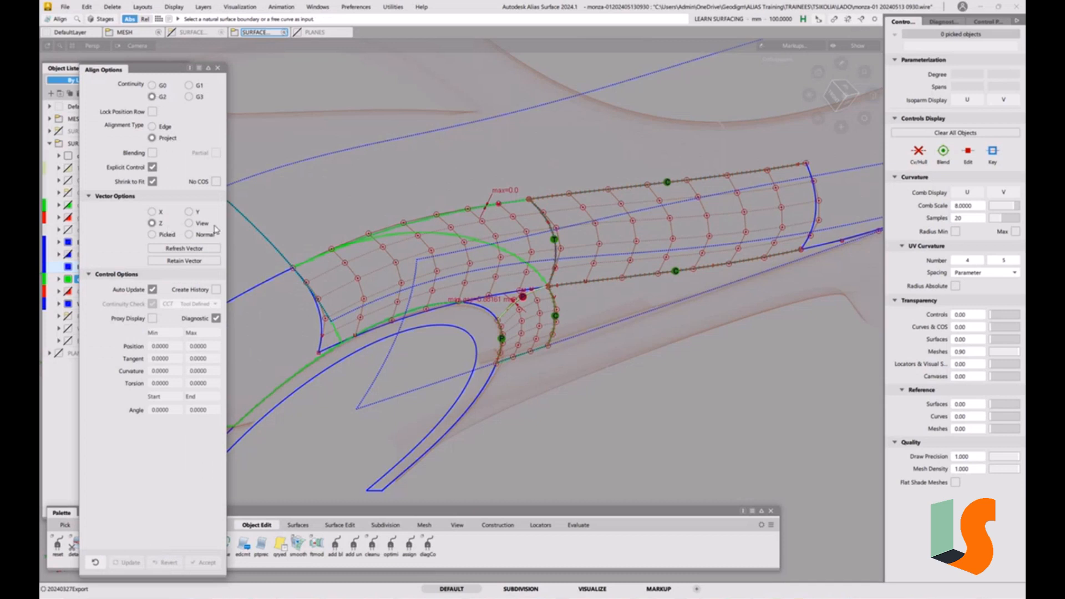
pyautogui.click(459, 216)
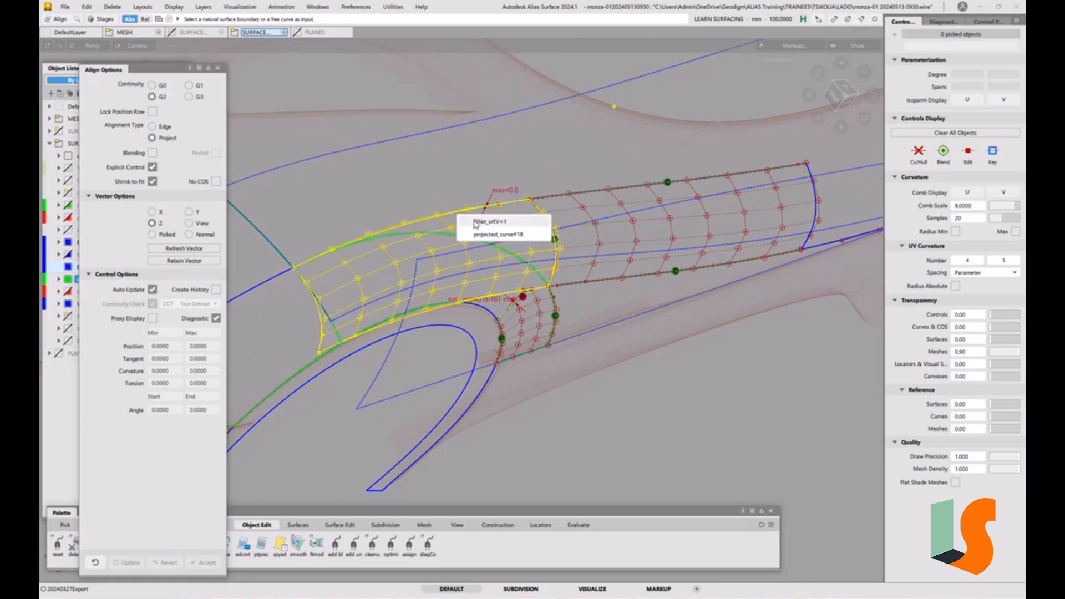
pyautogui.click(469, 222)
pyautogui.click(415, 136)
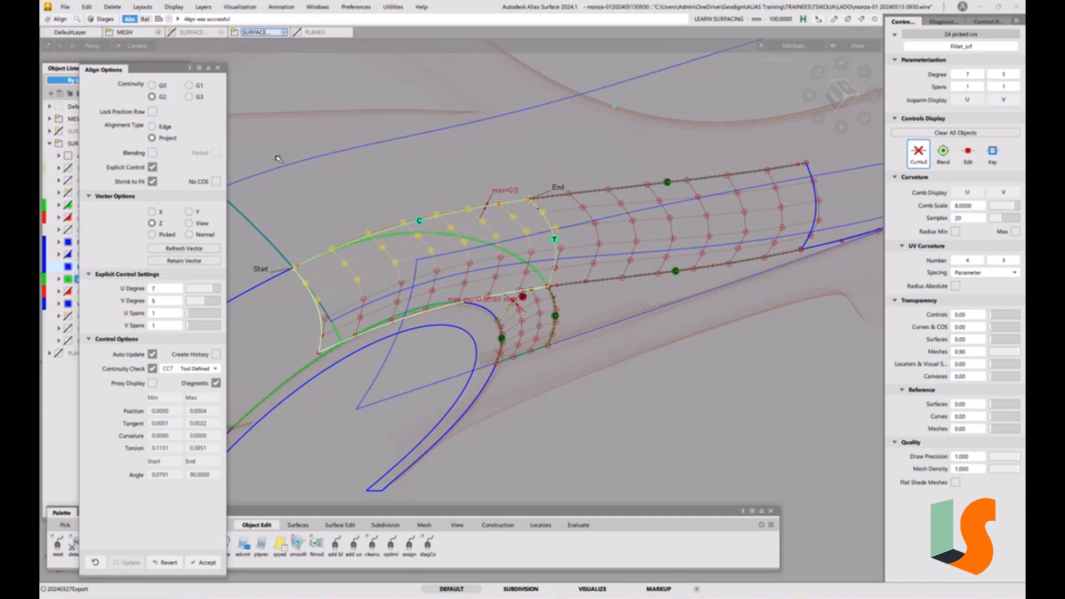
pyautogui.click(216, 68)
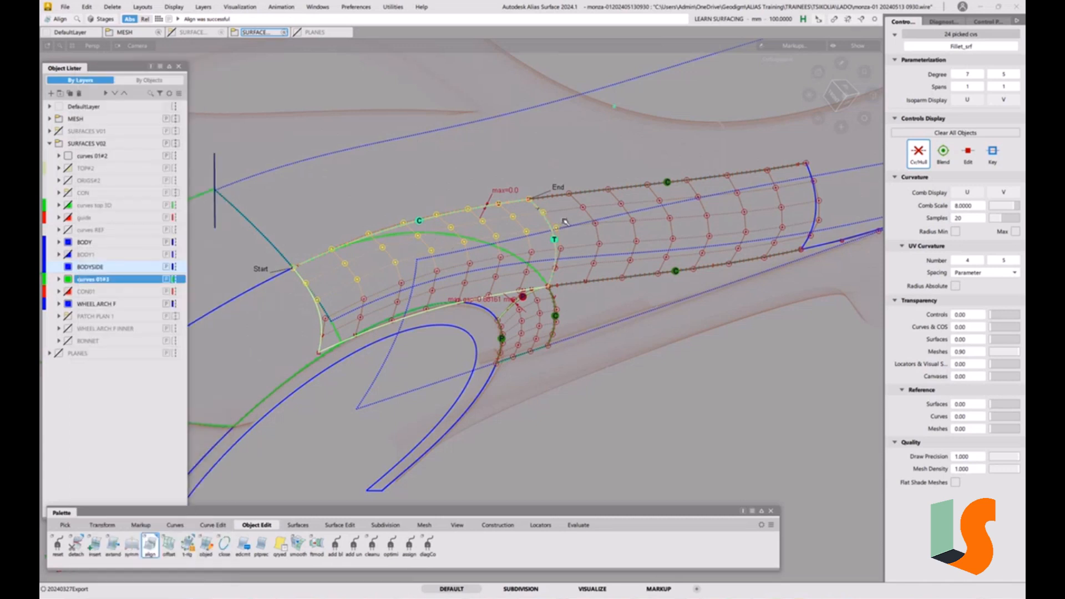
pyautogui.press('5')
pyautogui.press('space')
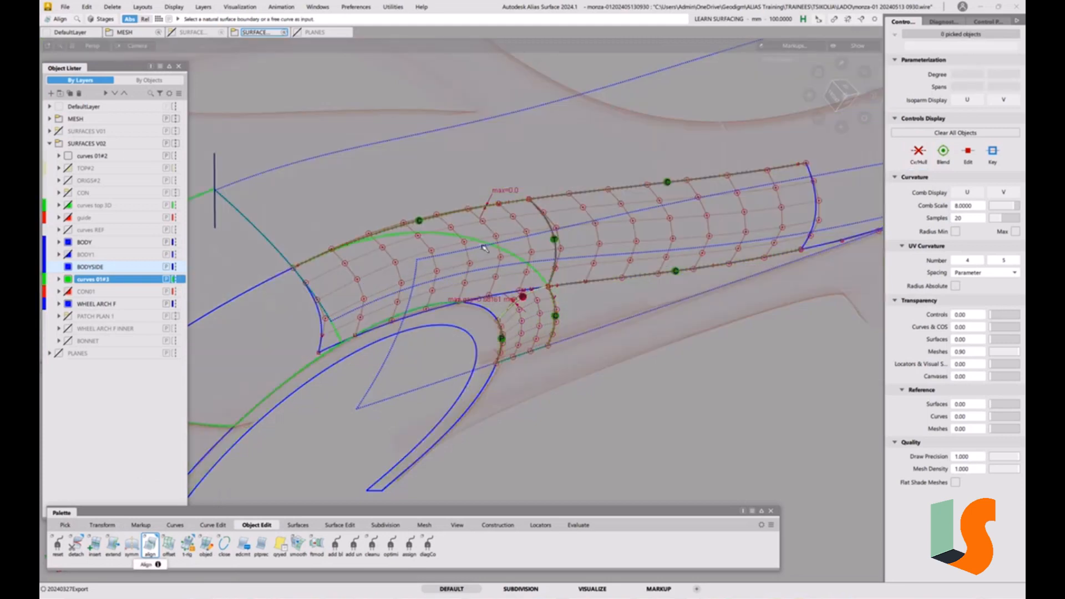
pyautogui.keyDown('alt'); pyautogui.keyDown('shift'); pyautogui.moveTo(481, 245); pyautogui.dragTo(554, 210, button='right'); pyautogui.keyUp('shift'); pyautogui.keyUp('alt')
pyautogui.keyDown('alt'); pyautogui.keyDown('shift'); pyautogui.moveTo(465, 248); pyautogui.dragTo(523, 240, button='middle'); pyautogui.keyUp('shift'); pyautogui.keyUp('alt')
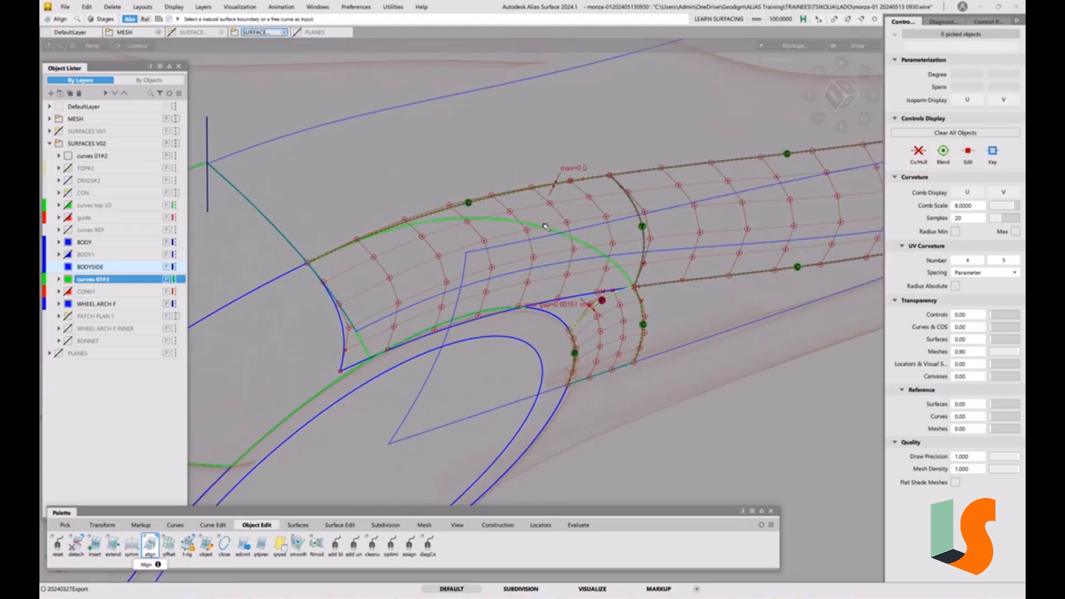
pyautogui.click(65, 7)
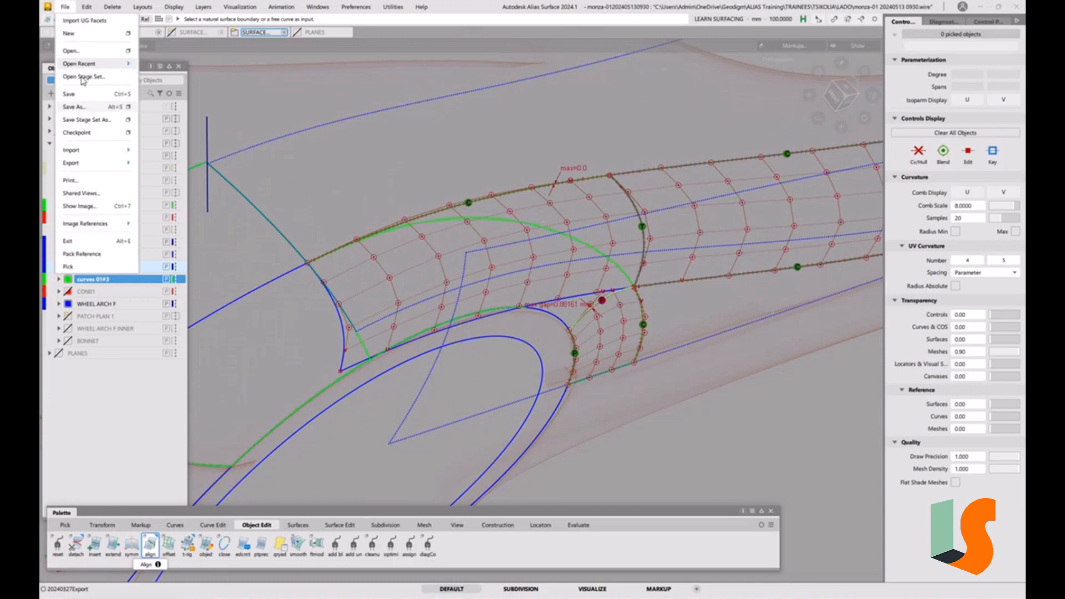
pyautogui.click(73, 106)
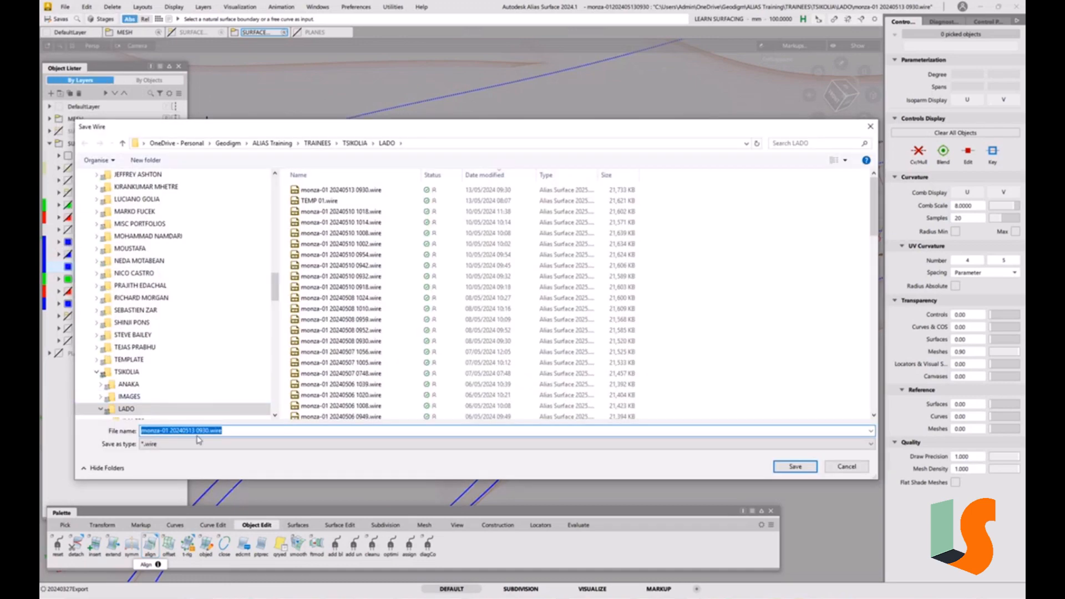
pyautogui.moveTo(202, 430); pyautogui.dragTo(304, 430)
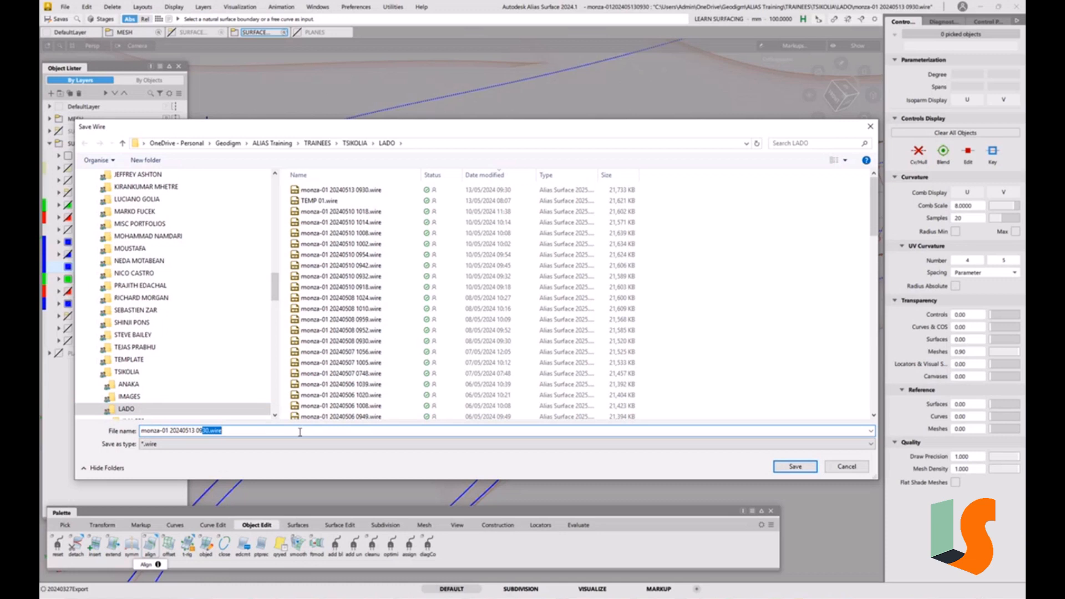
pyautogui.write('38')
pyautogui.press('Return')
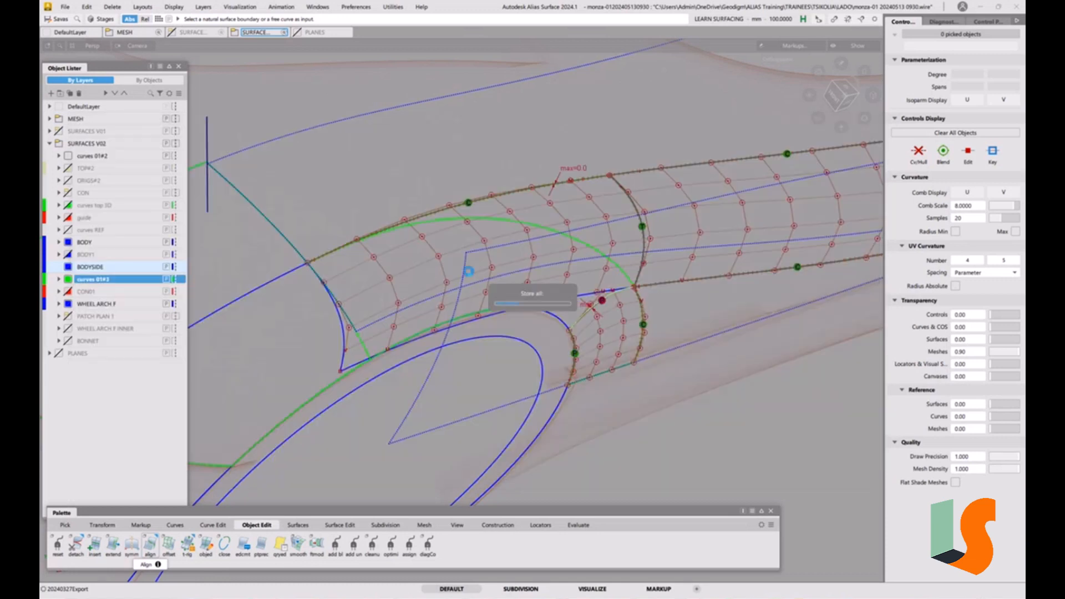
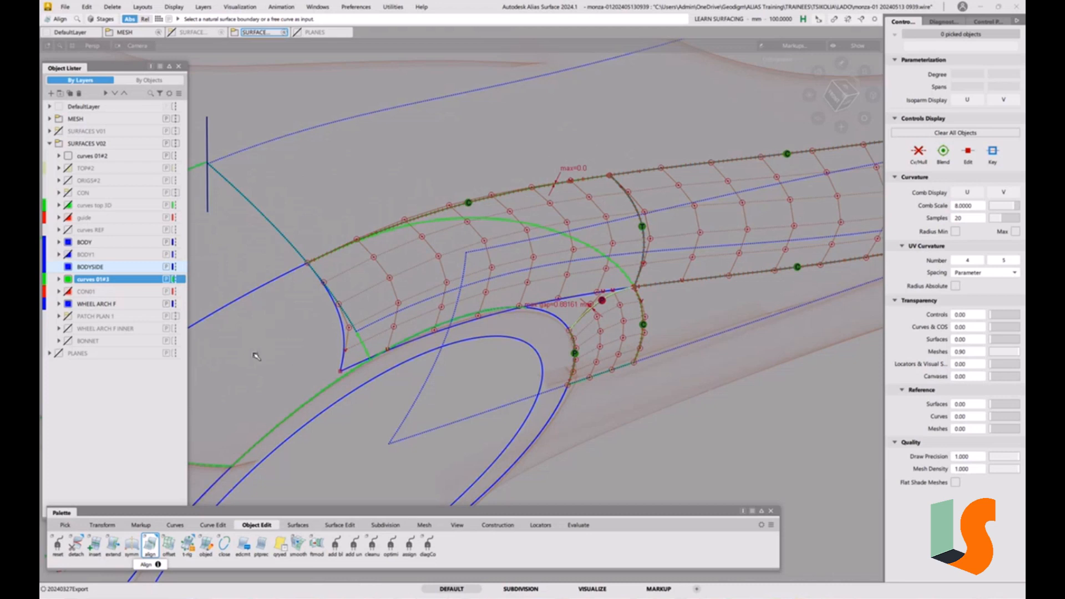
# Delete the small surface in front of the body-side surface at the wheel arch
pyautogui.keyDown('alt'); pyautogui.keyDown('shift'); pyautogui.moveTo(342, 333); pyautogui.dragTo(455, 309, button='middle'); pyautogui.keyUp('shift'); pyautogui.keyUp('alt')
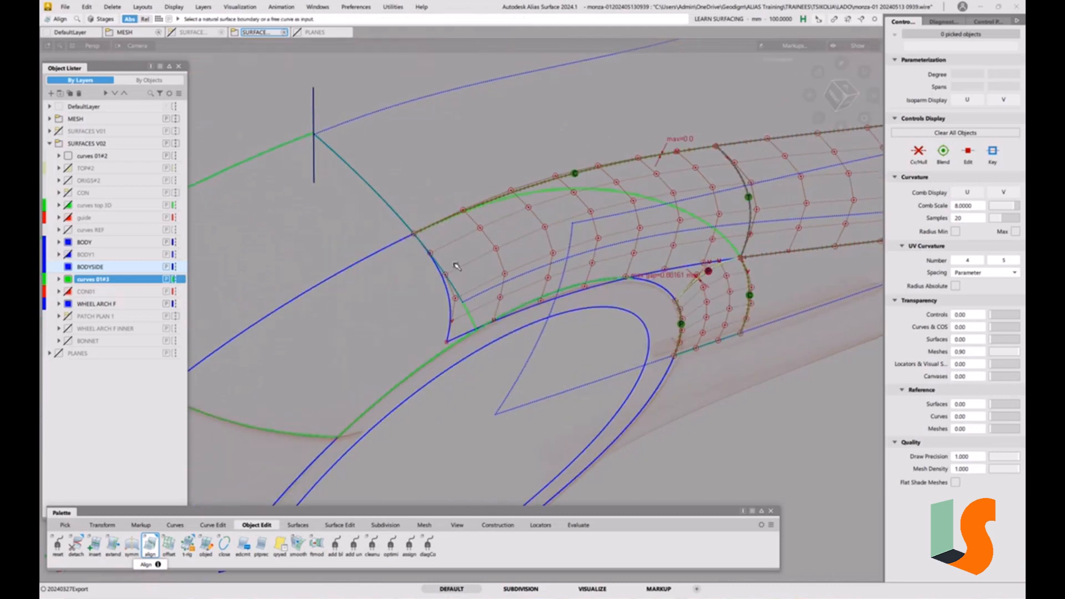
pyautogui.keyDown('alt'); pyautogui.keyDown('shift'); pyautogui.moveTo(548, 290); pyautogui.dragTo(599, 289); pyautogui.keyUp('shift'); pyautogui.keyUp('alt')
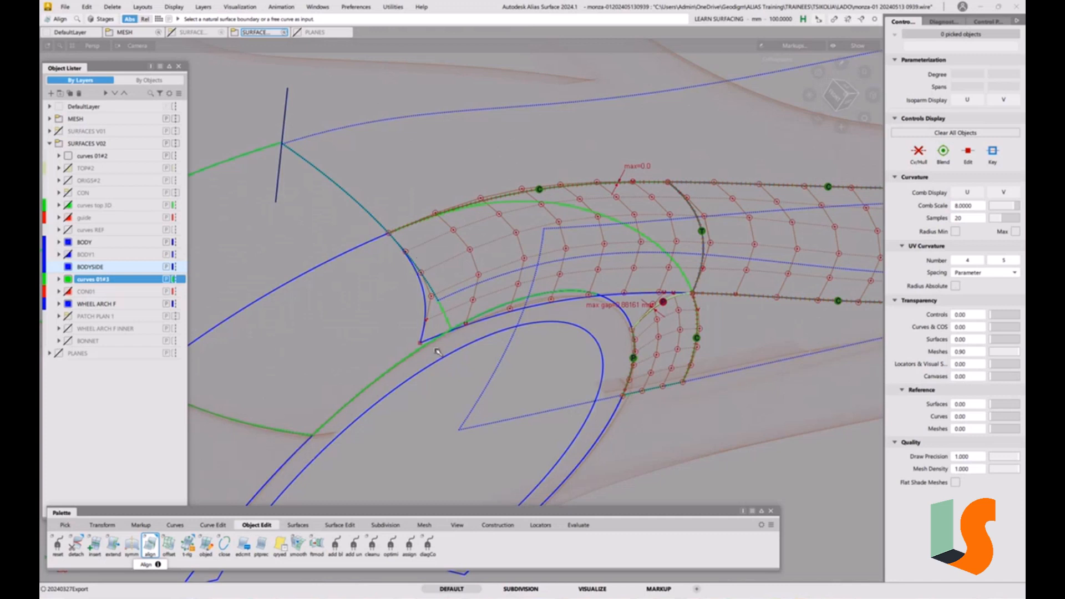
pyautogui.keyDown('ctrl'); pyautogui.keyDown('shift'); pyautogui.moveTo(437, 347); pyautogui.dragTo(390, 334); pyautogui.keyUp('shift'); pyautogui.keyUp('ctrl')
pyautogui.click(353, 249)
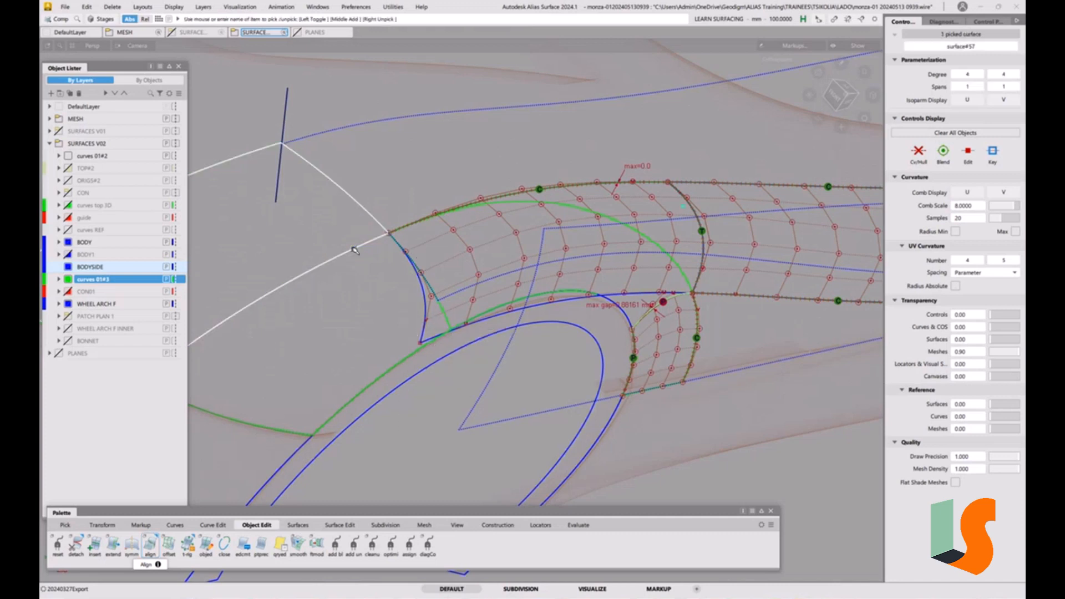
pyautogui.press('Delete')
pyautogui.click(508, 340)
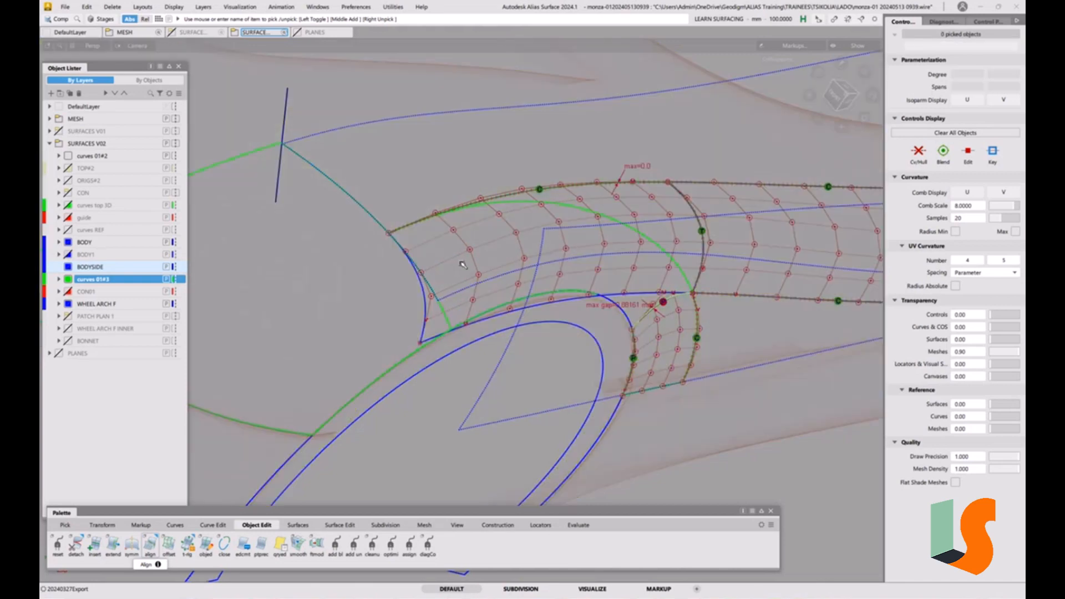
# Assign the lower front surface beside the wheel arch to the BODY layer
pyautogui.keyDown('alt'); pyautogui.keyDown('shift'); pyautogui.moveTo(464, 265); pyautogui.dragTo(394, 288); pyautogui.keyUp('shift'); pyautogui.keyUp('alt')
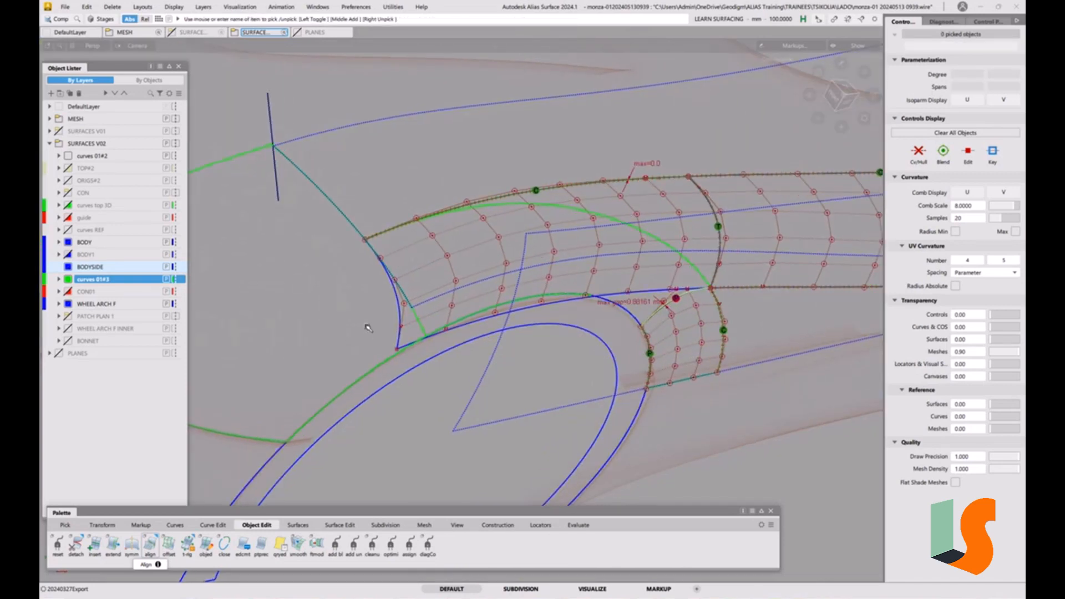
pyautogui.keyDown('ctrl'); pyautogui.keyDown('shift'); pyautogui.moveTo(340, 324); pyautogui.dragTo(326, 327); pyautogui.keyUp('shift'); pyautogui.keyUp('ctrl')
pyautogui.click(328, 318)
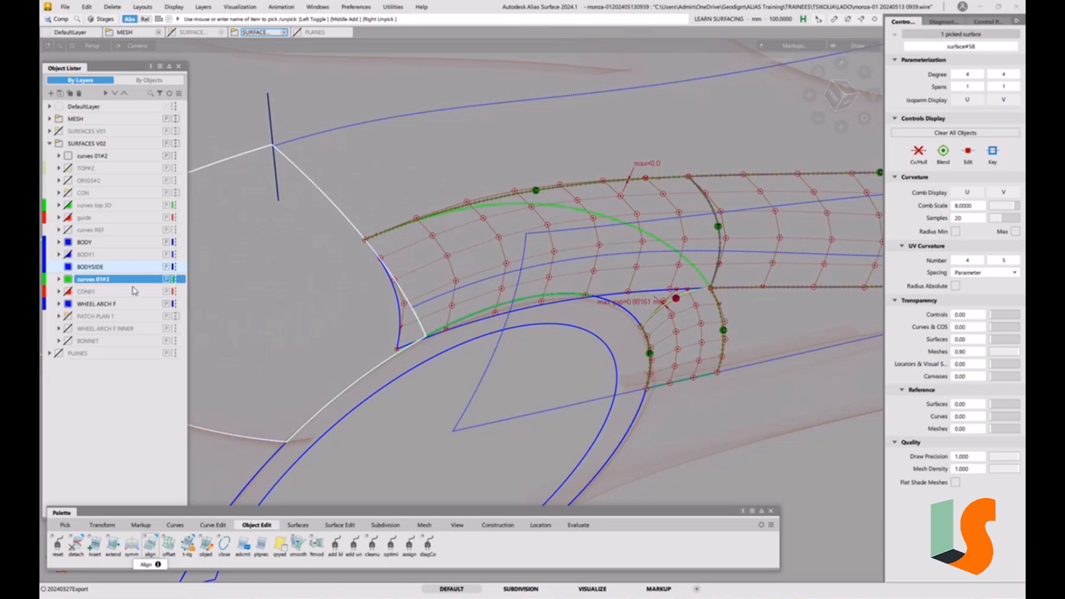
pyautogui.click(90, 242)
pyautogui.rightClick(91, 242)
pyautogui.click(100, 249)
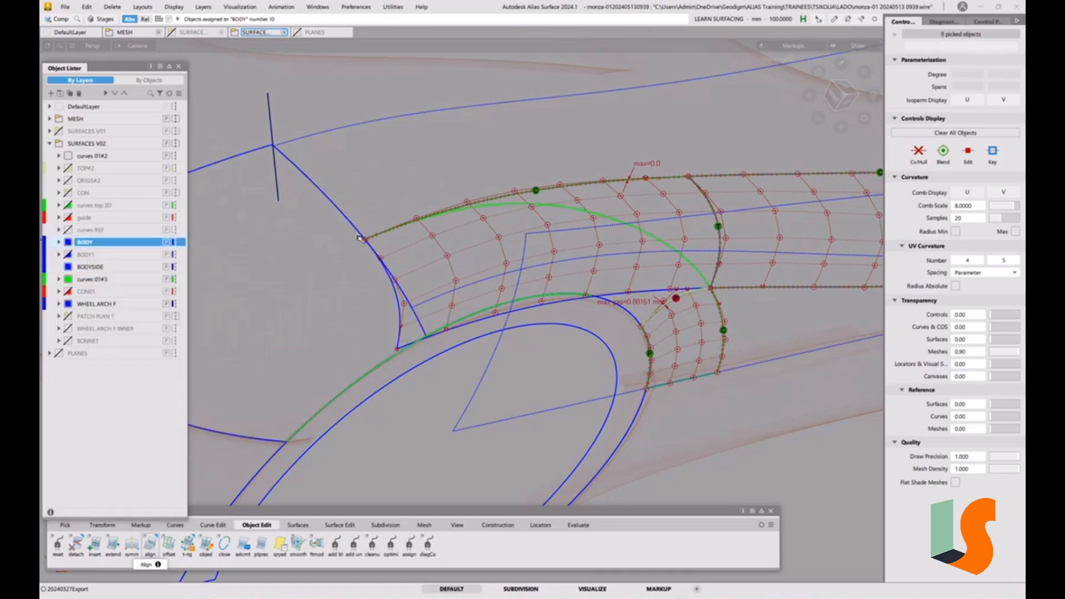
# Display X-axis-aligned cross sections with the Cross Section Editor
pyautogui.keyDown('alt'); pyautogui.keyDown('shift'); pyautogui.moveTo(571, 305); pyautogui.dragTo(618, 322, button='middle'); pyautogui.keyUp('shift'); pyautogui.keyUp('alt')
pyautogui.keyDown('alt'); pyautogui.keyDown('shift'); pyautogui.moveTo(616, 313); pyautogui.dragTo(506, 243); pyautogui.keyUp('shift'); pyautogui.keyUp('alt')
pyautogui.keyDown('alt'); pyautogui.keyDown('shift'); pyautogui.moveTo(539, 275); pyautogui.dragTo(500, 241); pyautogui.keyUp('shift'); pyautogui.keyUp('alt')
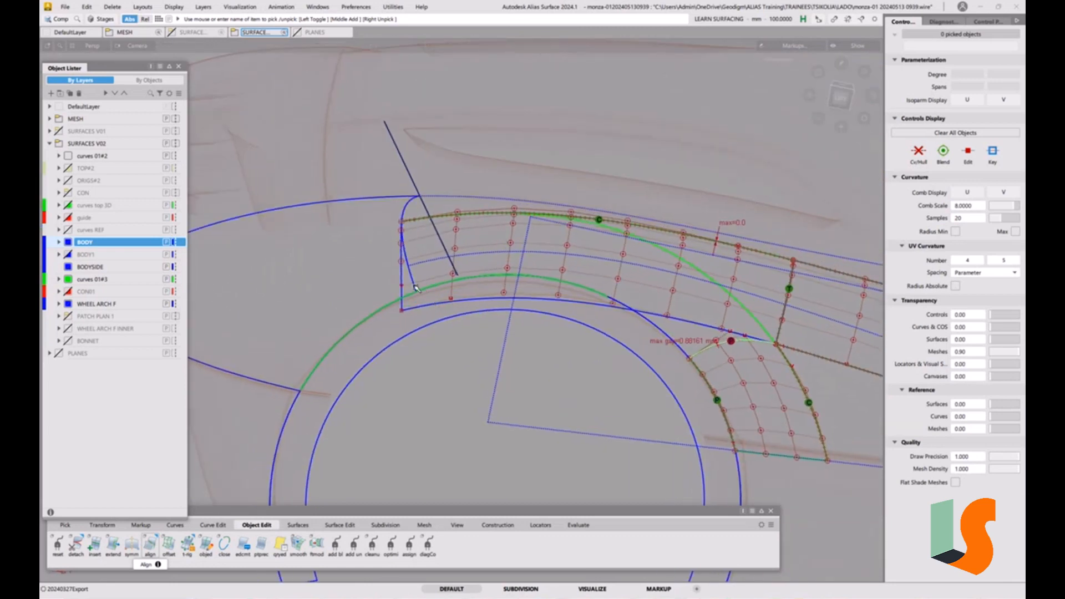
pyautogui.keyDown('alt'); pyautogui.keyDown('shift'); pyautogui.moveTo(431, 293); pyautogui.dragTo(577, 303); pyautogui.keyUp('shift'); pyautogui.keyUp('alt')
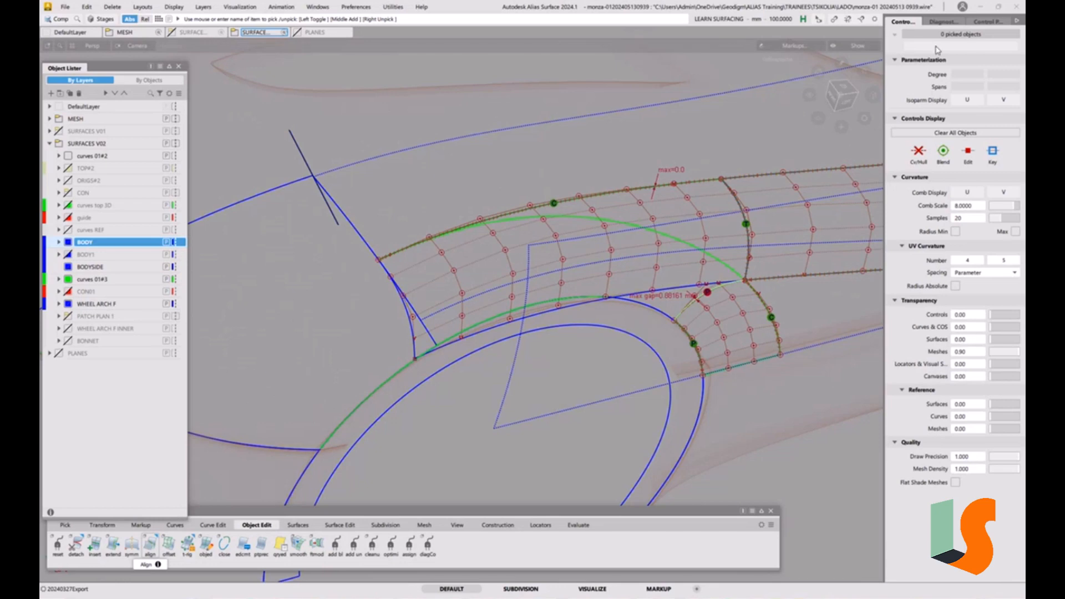
pyautogui.click(988, 21)
pyautogui.click(915, 41)
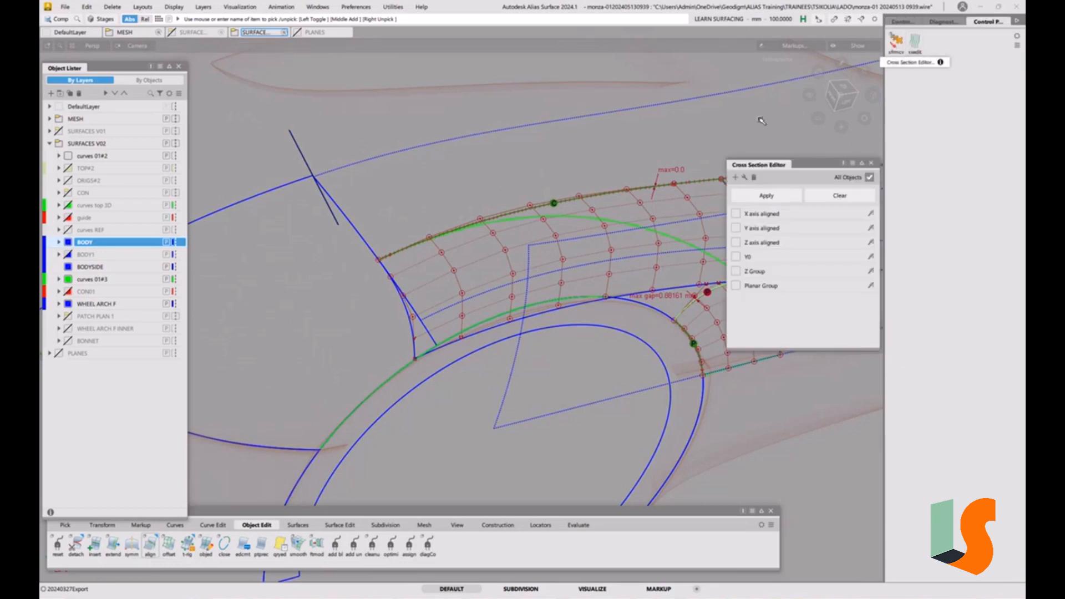
pyautogui.click(736, 213)
# Examine the cross sections across the body-side and wheel-arch surfaces from several angles
pyautogui.keyDown('alt'); pyautogui.keyDown('shift'); pyautogui.moveTo(522, 303); pyautogui.dragTo(480, 312); pyautogui.keyUp('shift'); pyautogui.keyUp('alt')
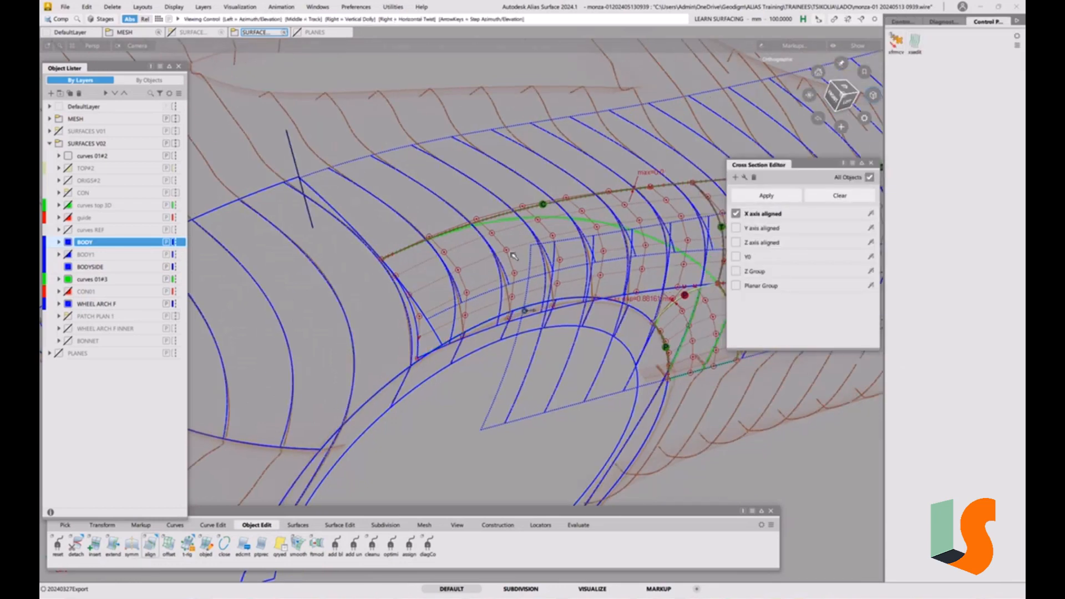
pyautogui.scroll(4, 478, 312)
pyautogui.scroll(-1, 547, 265)
pyautogui.keyDown('alt'); pyautogui.keyDown('shift'); pyautogui.moveTo(722, 195); pyautogui.dragTo(549, 210, button='middle'); pyautogui.keyUp('shift'); pyautogui.keyUp('alt')
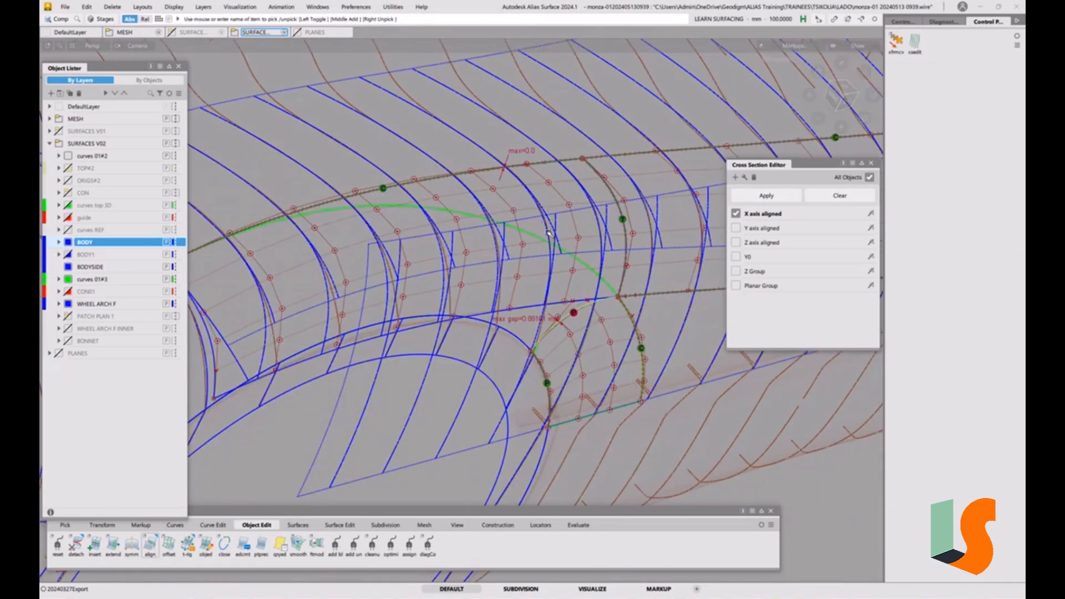
pyautogui.keyDown('alt'); pyautogui.keyDown('shift'); pyautogui.moveTo(466, 248); pyautogui.dragTo(608, 210, button='middle'); pyautogui.keyUp('shift'); pyautogui.keyUp('alt')
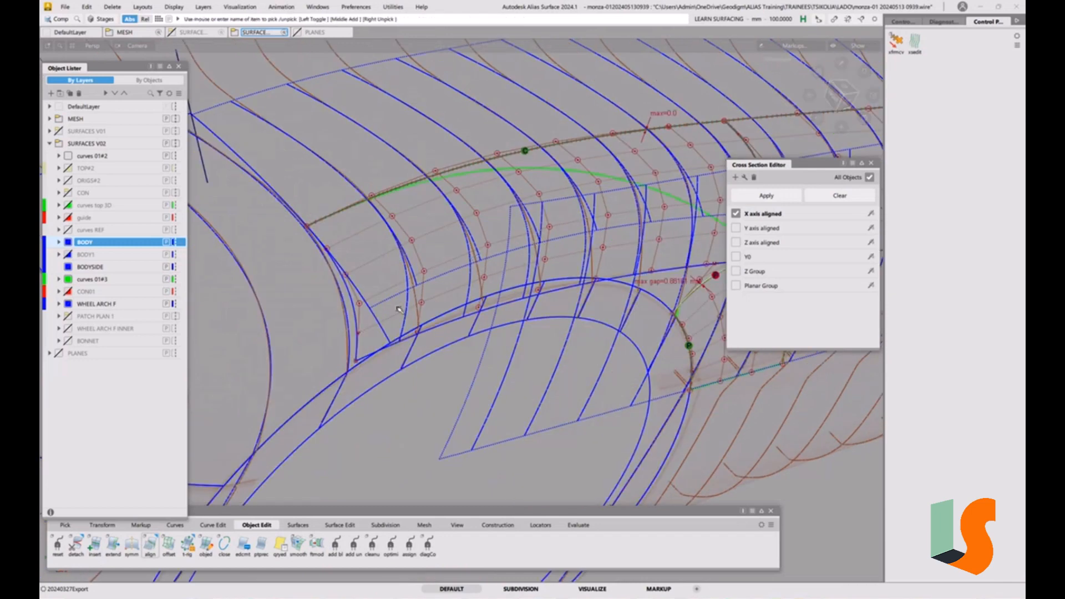
pyautogui.keyDown('alt'); pyautogui.keyDown('shift'); pyautogui.moveTo(399, 257); pyautogui.dragTo(337, 295, button='middle'); pyautogui.keyUp('shift'); pyautogui.keyUp('alt')
pyautogui.keyDown('alt'); pyautogui.keyDown('shift'); pyautogui.moveTo(386, 345); pyautogui.dragTo(362, 320); pyautogui.keyUp('shift'); pyautogui.keyUp('alt')
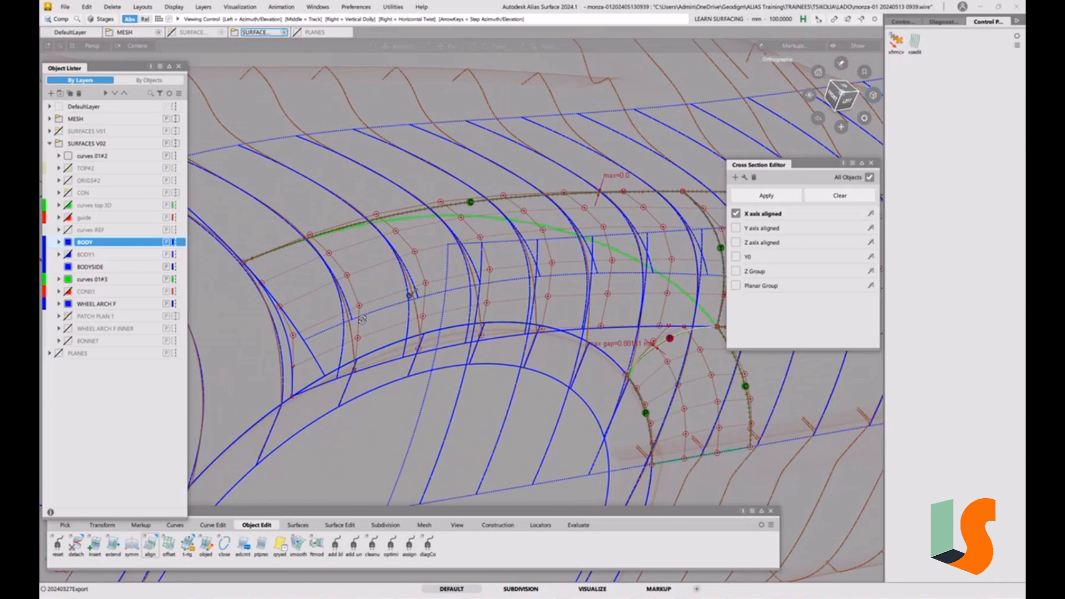
pyautogui.keyDown('alt'); pyautogui.keyDown('shift'); pyautogui.moveTo(362, 319); pyautogui.dragTo(464, 309); pyautogui.keyUp('shift'); pyautogui.keyUp('alt')
pyautogui.keyDown('alt'); pyautogui.keyDown('shift'); pyautogui.moveTo(570, 260); pyautogui.dragTo(635, 304, button='middle'); pyautogui.keyUp('shift'); pyautogui.keyUp('alt')
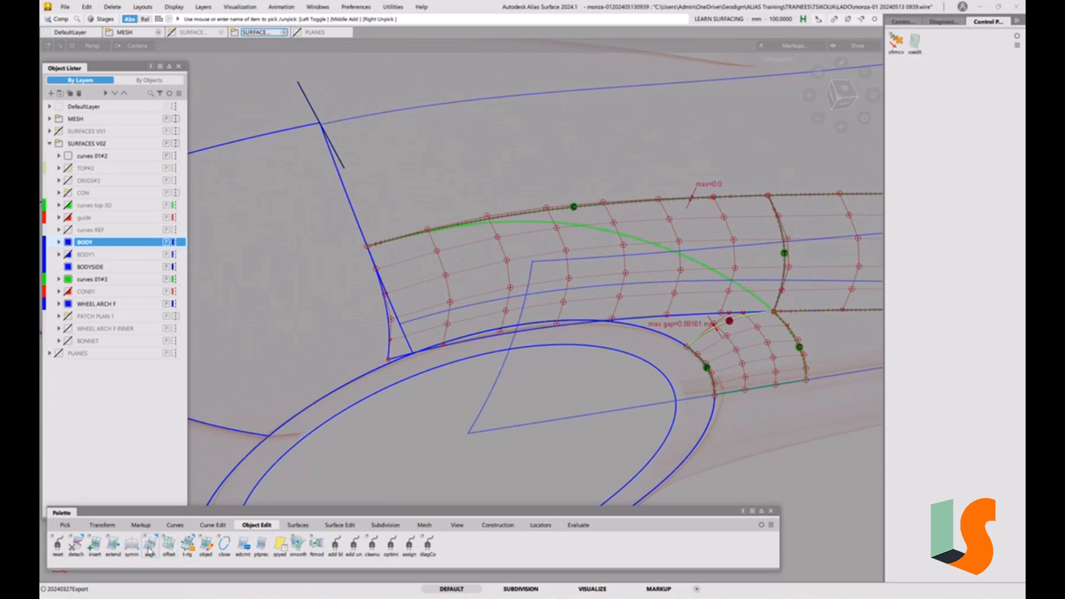
# Align the body-side surface's front edge to the lower surface edge with G2 continuity and Edge alignment
pyautogui.doubleClick(150, 549)
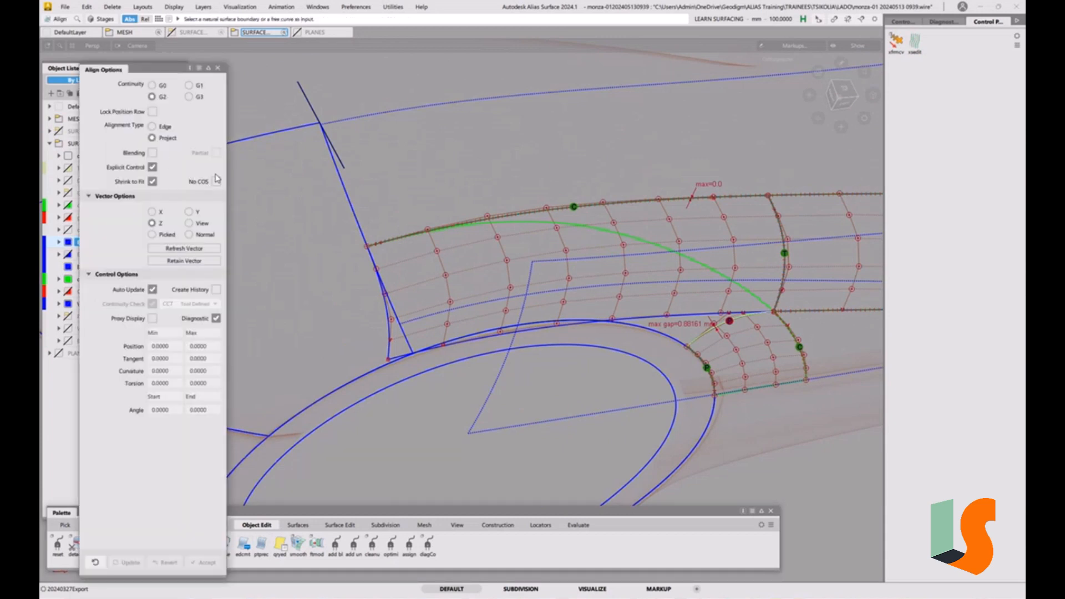
pyautogui.click(166, 127)
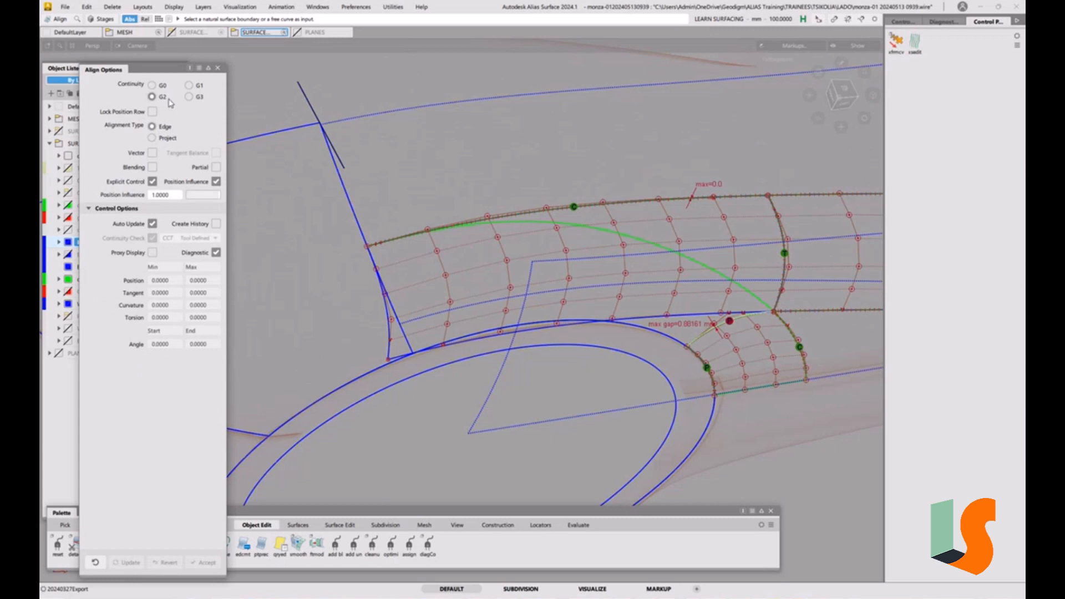
pyautogui.click(392, 336)
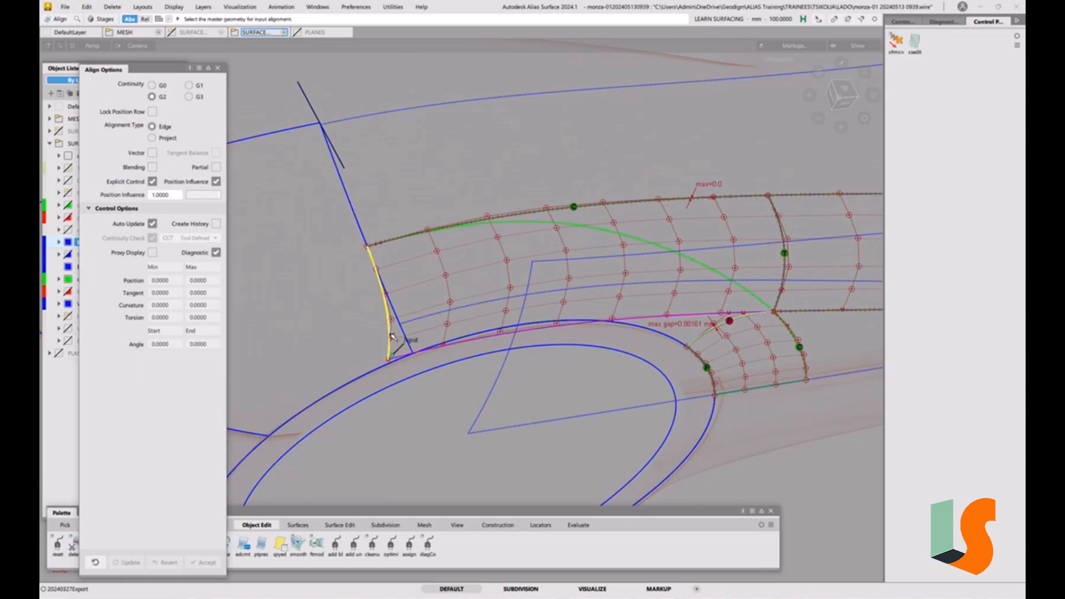
pyautogui.click(404, 331)
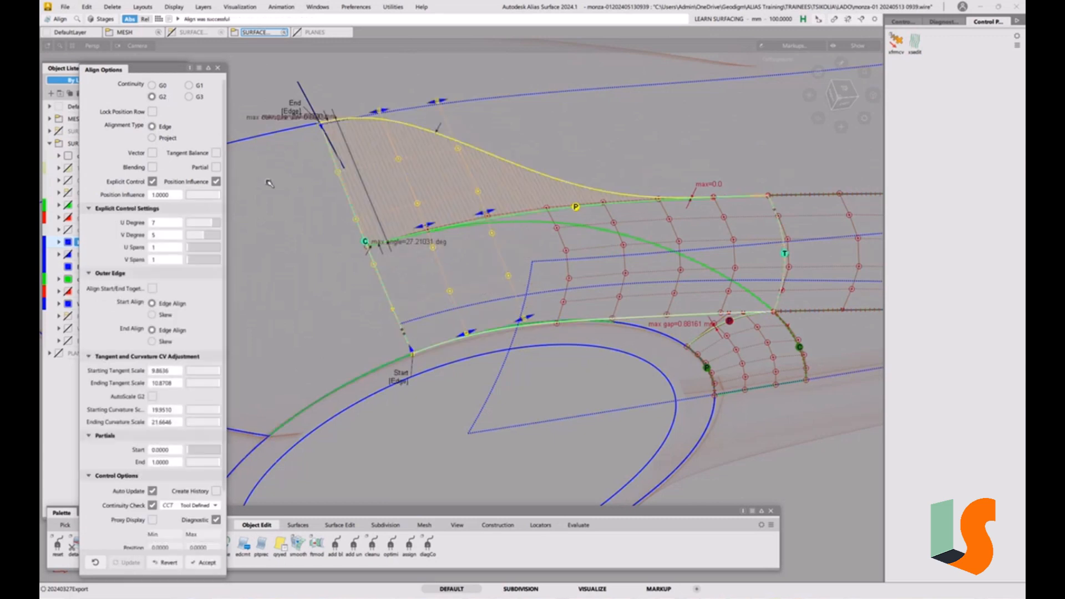
# Enable Partial and Blending for the alignment, set the blend factor to 1.0, and accept
pyautogui.click(216, 166)
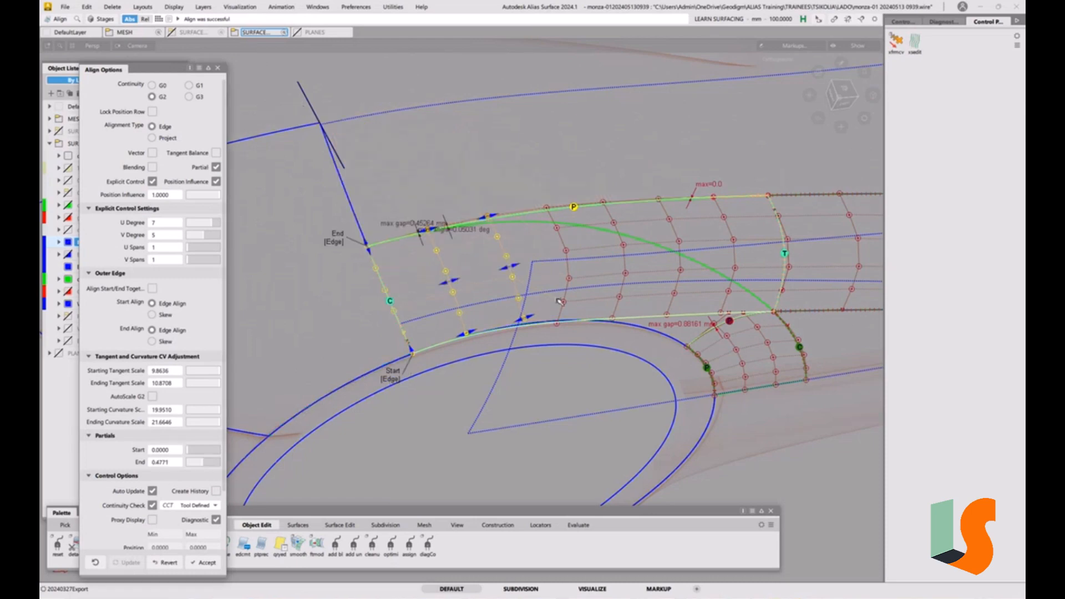
pyautogui.keyDown('alt'); pyautogui.keyDown('shift'); pyautogui.moveTo(562, 302); pyautogui.dragTo(604, 278); pyautogui.keyUp('shift'); pyautogui.keyUp('alt')
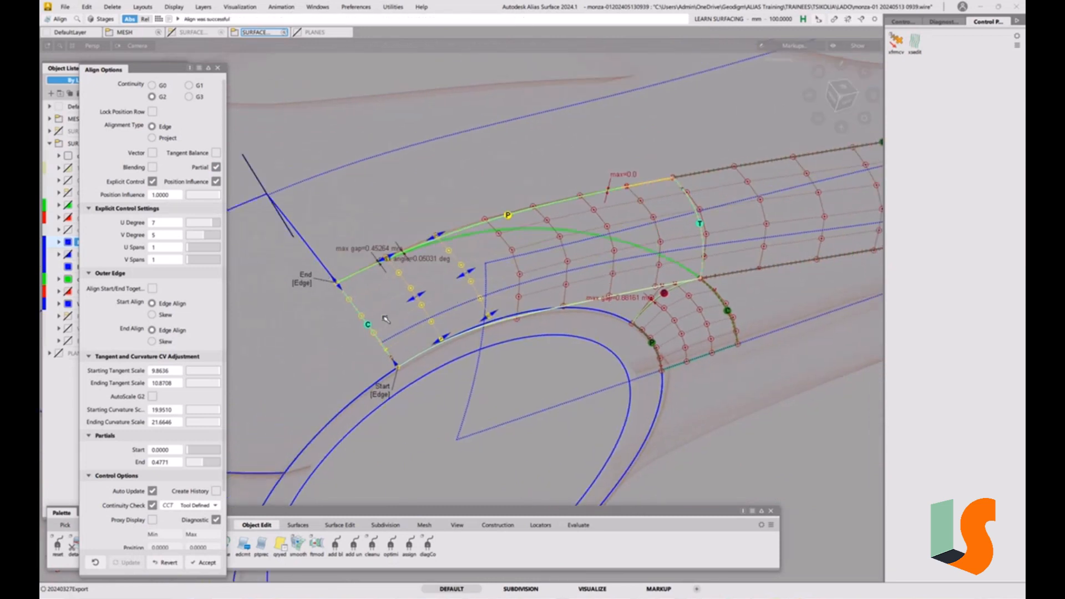
pyautogui.click(152, 167)
pyautogui.moveTo(189, 225); pyautogui.dragTo(190, 224)
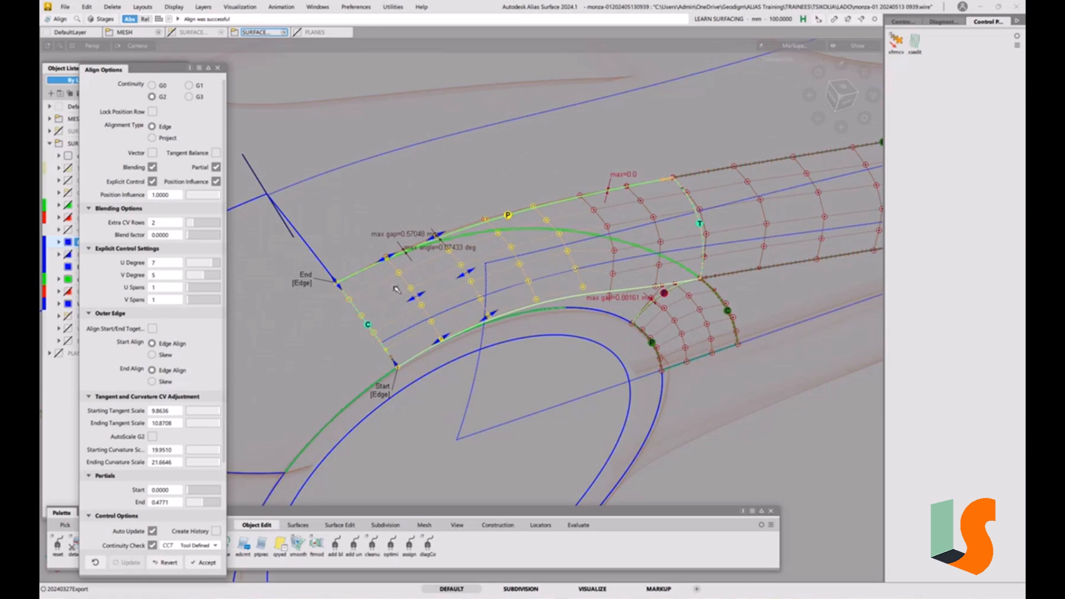
pyautogui.moveTo(192, 234); pyautogui.dragTo(241, 230)
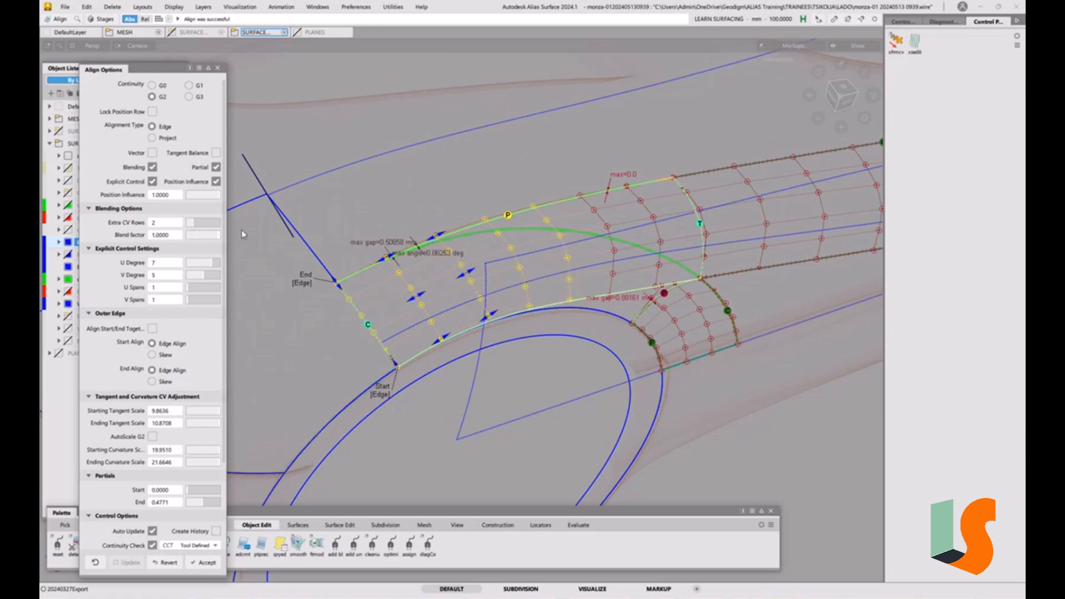
pyautogui.keyDown('alt'); pyautogui.keyDown('shift'); pyautogui.moveTo(562, 216); pyautogui.dragTo(629, 301); pyautogui.keyUp('shift'); pyautogui.keyUp('alt')
pyautogui.press('space')
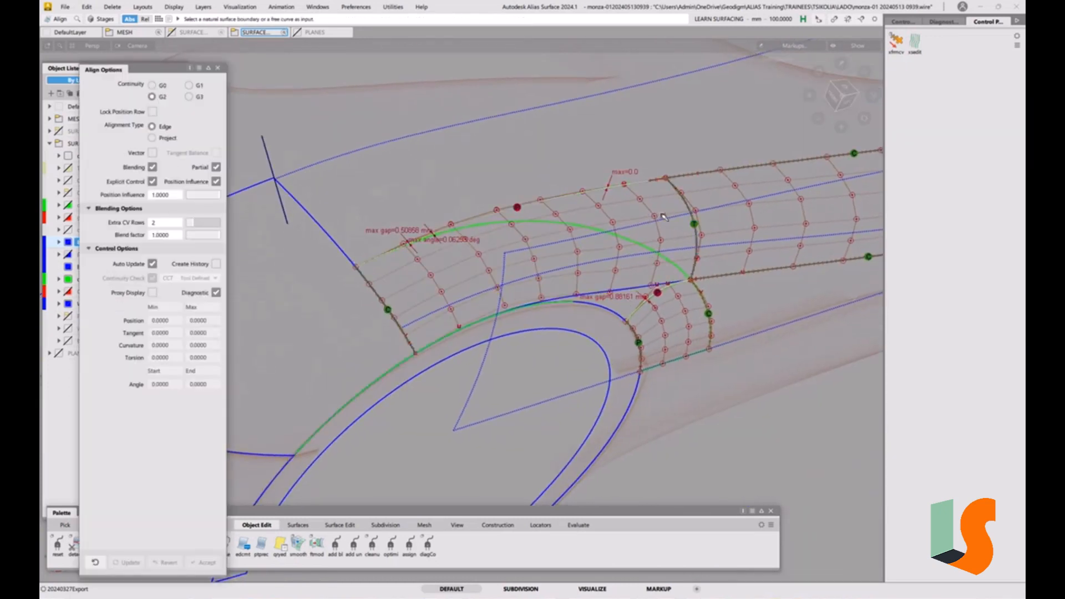
# Align the body-side surface's rear edge to the adjoining fillet edge with G2 Edge alignment, Partial and Blending off
pyautogui.click(683, 203)
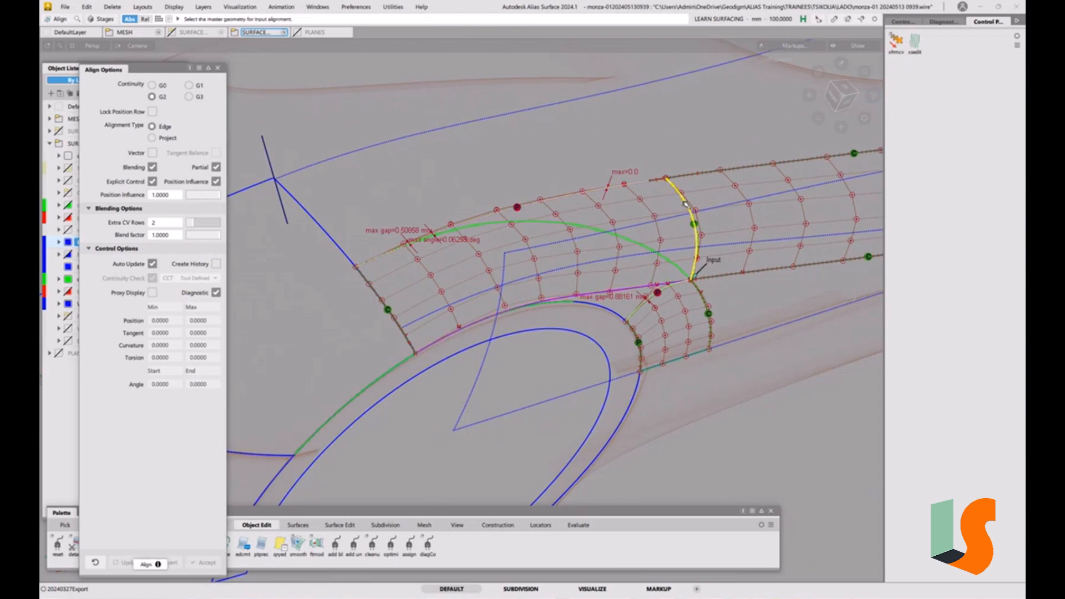
pyautogui.click(216, 167)
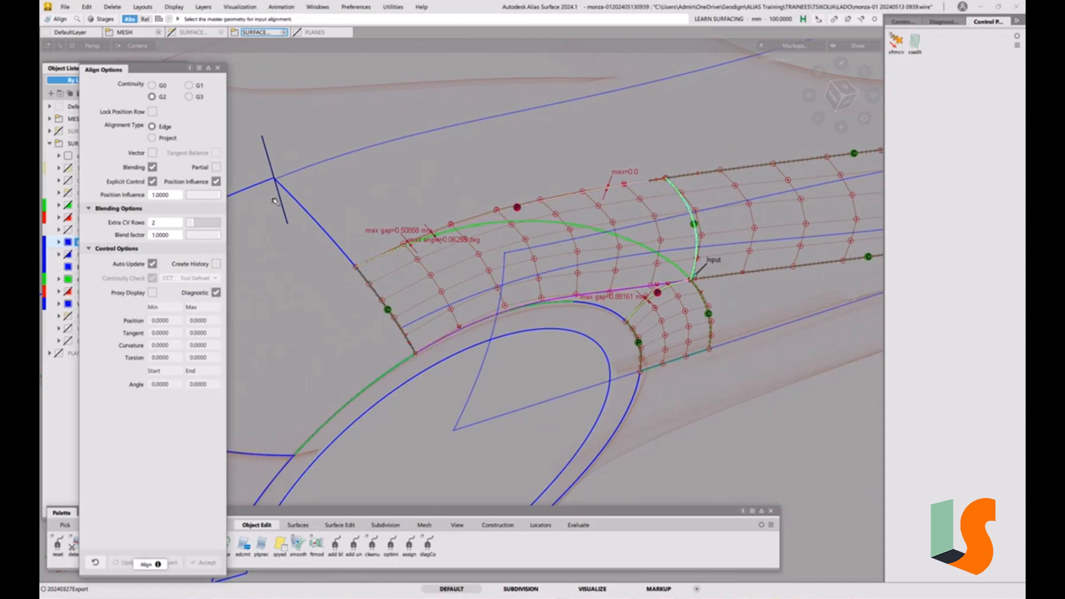
pyautogui.click(153, 168)
pyautogui.click(685, 199)
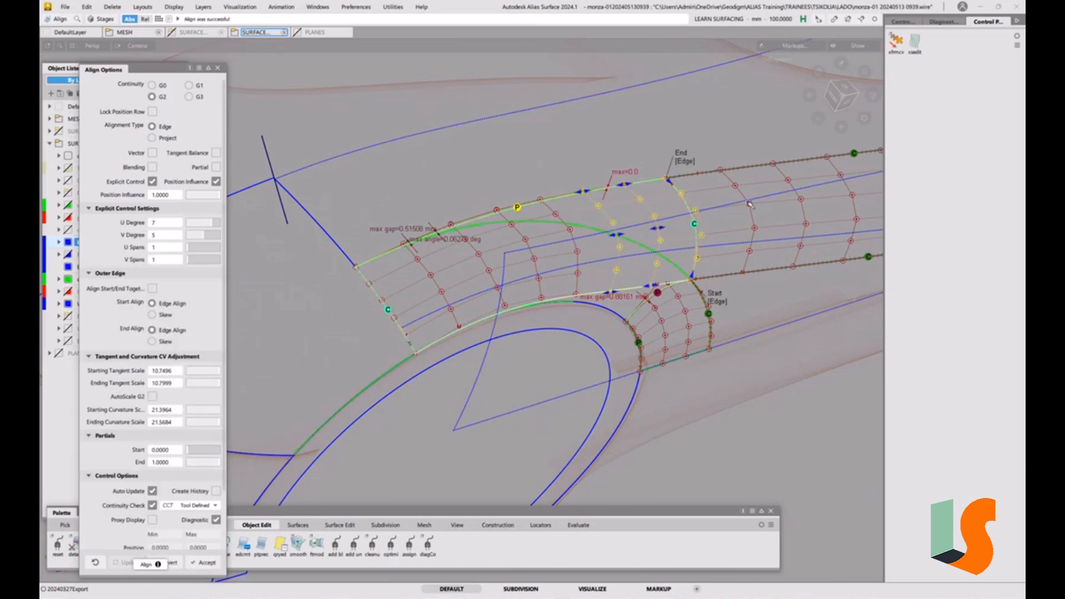
pyautogui.press('space')
# Delete the curve-on-surface running along the body-side surface, confirming the deletion
pyautogui.keyDown('ctrl'); pyautogui.keyDown('shift'); pyautogui.moveTo(521, 267); pyautogui.dragTo(498, 255); pyautogui.keyUp('shift'); pyautogui.keyUp('ctrl')
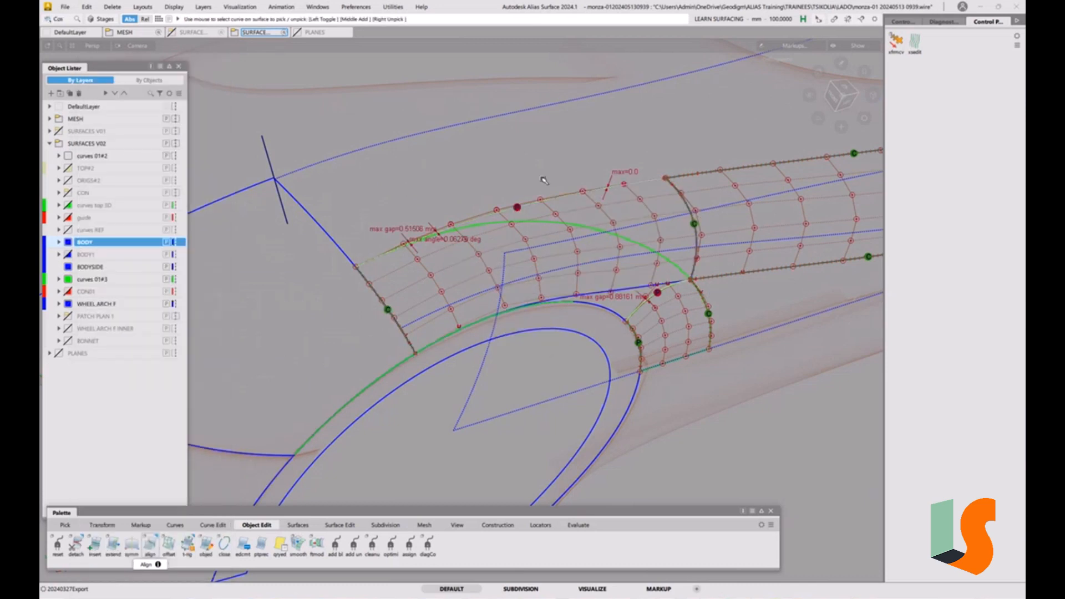
pyautogui.click(572, 205)
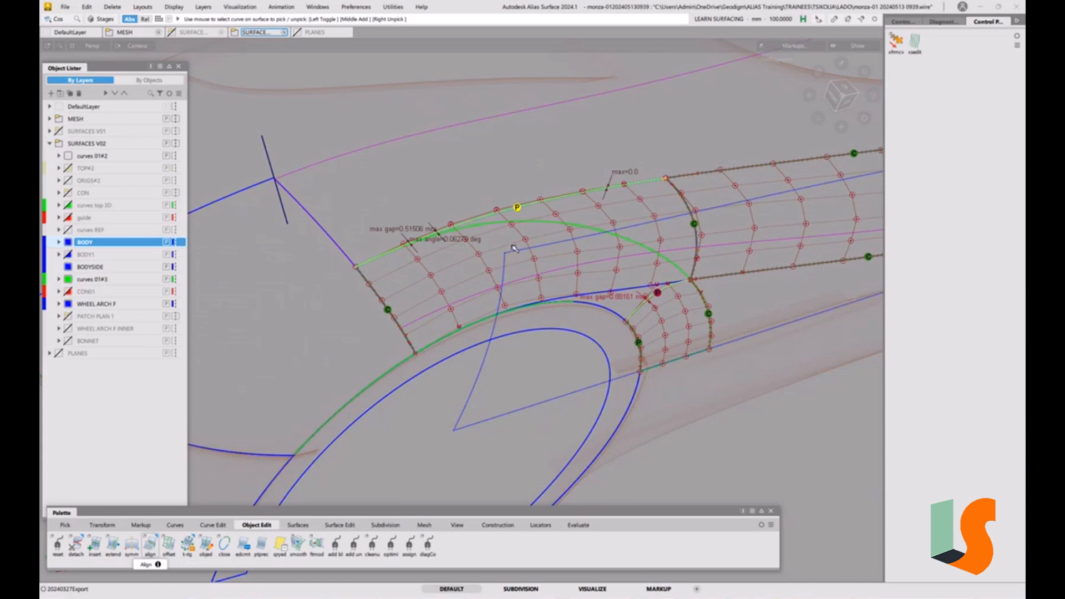
pyautogui.press('Delete')
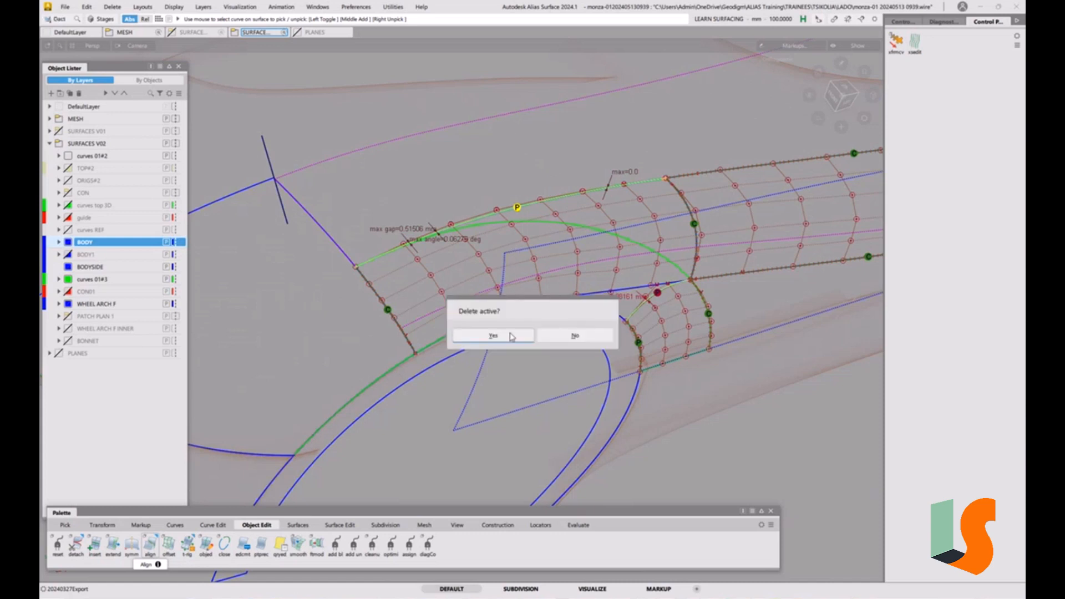
pyautogui.click(493, 336)
# Isolate the body-side surface together with the wheel-arch curves, hiding all other objects
pyautogui.keyDown('alt'); pyautogui.keyDown('shift'); pyautogui.click(391, 289); pyautogui.keyUp('shift'); pyautogui.keyUp('alt')
pyautogui.moveTo(409, 284)
pyautogui.keyDown('alt'); pyautogui.keyDown('shift'); pyautogui.mouseDown()
pyautogui.moveTo(440, 308)
pyautogui.moveTo(448, 264)
pyautogui.moveTo(482, 284)
pyautogui.moveTo(533, 289)
pyautogui.moveTo(610, 270)
pyautogui.moveTo(605, 258)
pyautogui.moveTo(574, 262)
pyautogui.moveTo(587, 276)
pyautogui.moveTo(556, 288)
pyautogui.moveTo(541, 314)
pyautogui.moveTo(549, 322)
pyautogui.mouseUp(); pyautogui.keyUp('shift'); pyautogui.keyUp('alt')
pyautogui.keyDown('alt'); pyautogui.keyDown('shift'); pyautogui.moveTo(549, 322); pyautogui.dragTo(577, 321, button='right'); pyautogui.keyUp('shift'); pyautogui.keyUp('alt')
pyautogui.moveTo(513, 298)
pyautogui.keyDown('ctrl'); pyautogui.keyDown('shift'); pyautogui.mouseDown()
pyautogui.moveTo(495, 312)
pyautogui.moveTo(619, 315)
pyautogui.moveTo(494, 267)
pyautogui.moveTo(471, 243)
pyautogui.moveTo(394, 270)
pyautogui.moveTo(627, 314)
pyautogui.moveTo(591, 311)
pyautogui.moveTo(604, 322)
pyautogui.mouseUp(); pyautogui.keyUp('shift'); pyautogui.keyUp('ctrl')
pyautogui.click(490, 304)
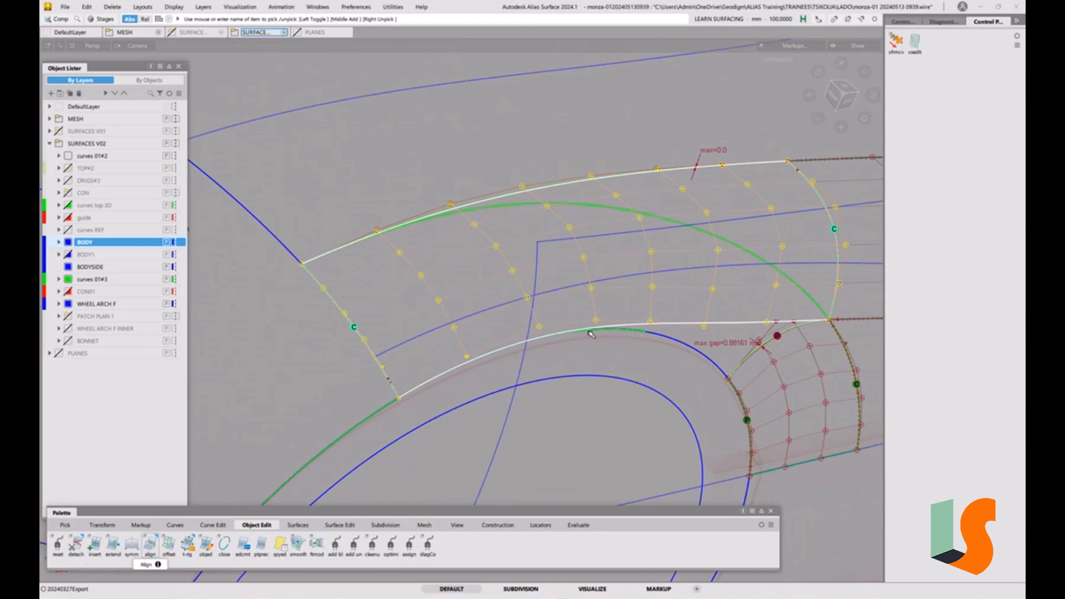
pyautogui.keyDown('alt'); pyautogui.keyDown('shift'); pyautogui.moveTo(602, 314); pyautogui.dragTo(590, 328); pyautogui.keyUp('shift'); pyautogui.keyUp('alt')
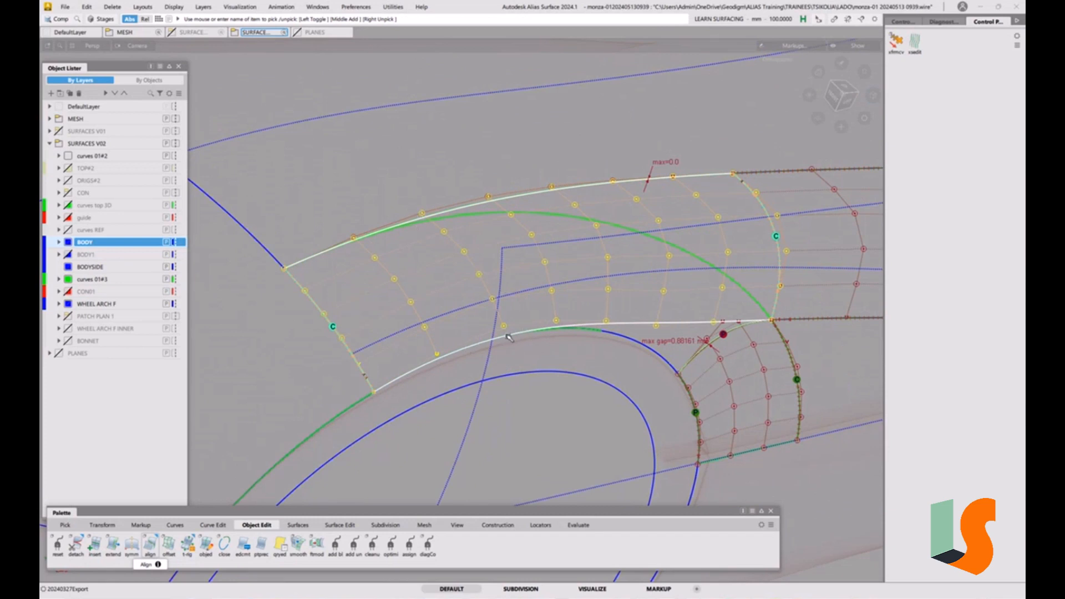
pyautogui.keyDown('ctrl'); pyautogui.keyDown('shift'); pyautogui.moveTo(534, 381); pyautogui.dragTo(526, 262); pyautogui.keyUp('shift'); pyautogui.keyUp('ctrl')
pyautogui.keyDown('ctrl'); pyautogui.keyDown('shift'); pyautogui.moveTo(469, 359); pyautogui.dragTo(431, 367); pyautogui.keyUp('shift'); pyautogui.keyUp('ctrl')
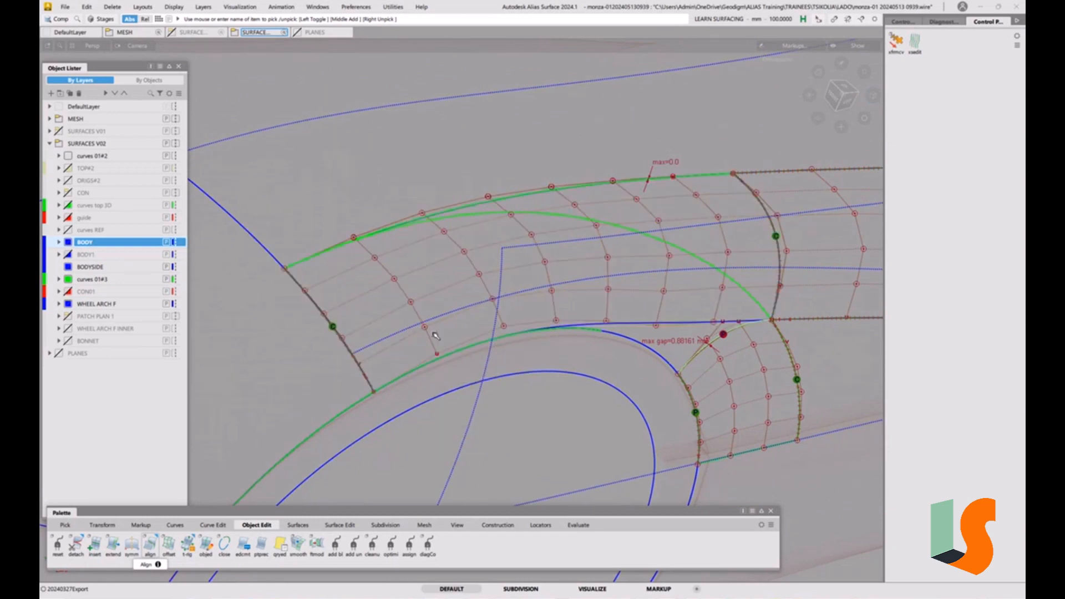
pyautogui.click(437, 351)
pyautogui.click(513, 376)
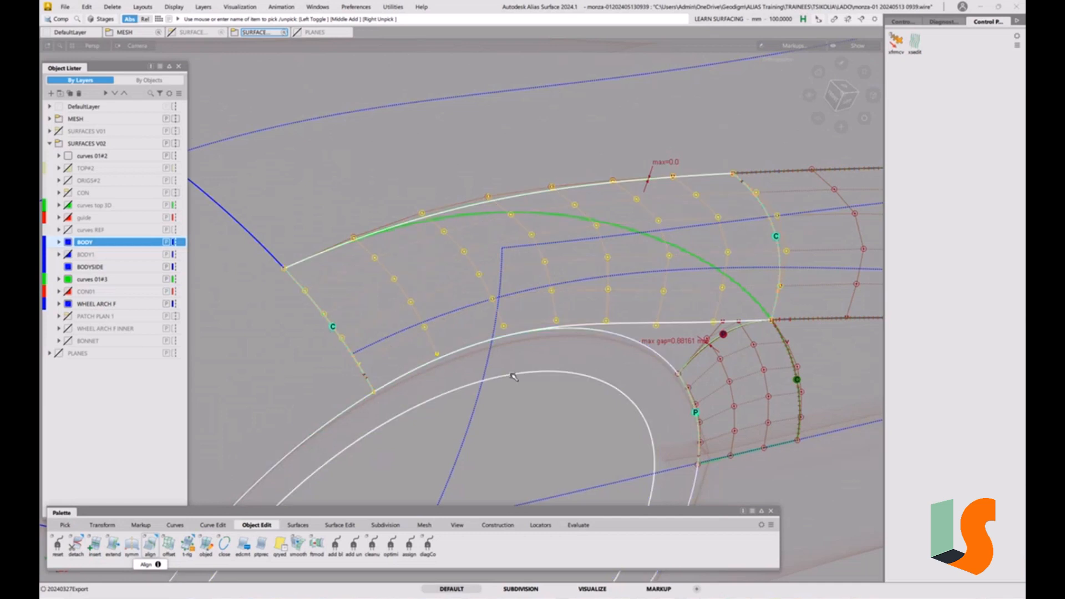
pyautogui.hotkey('alt', 'h')
pyautogui.keyDown('ctrl'); pyautogui.keyDown('shift'); pyautogui.moveTo(528, 422); pyautogui.dragTo(520, 394); pyautogui.keyUp('shift'); pyautogui.keyUp('ctrl')
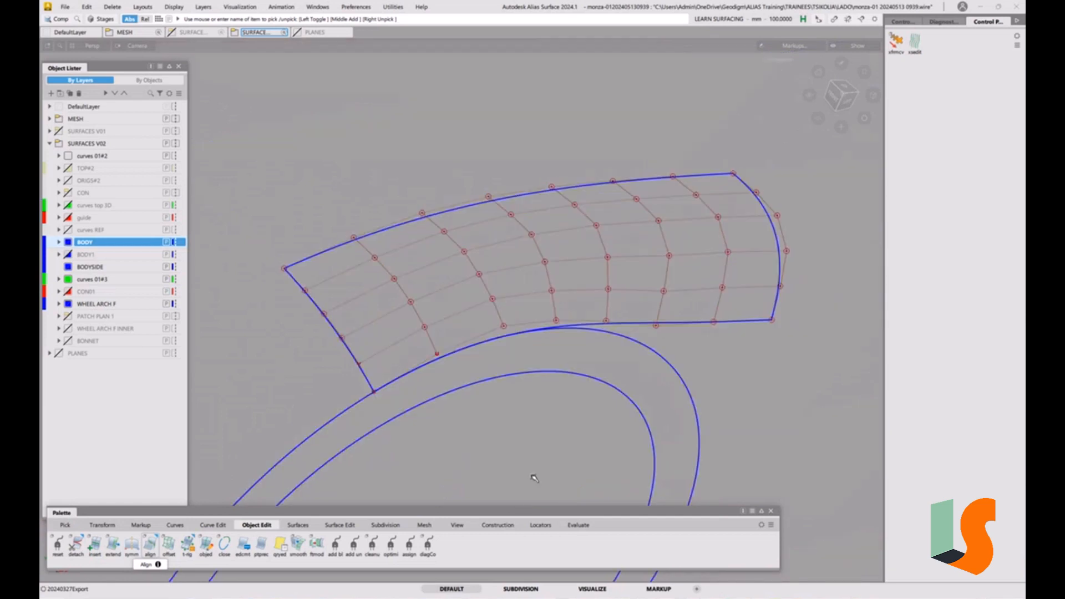
# Measure curve-to-curve deviation between the body-side surface's lower edge and the wheel-arch curve
pyautogui.click(549, 526)
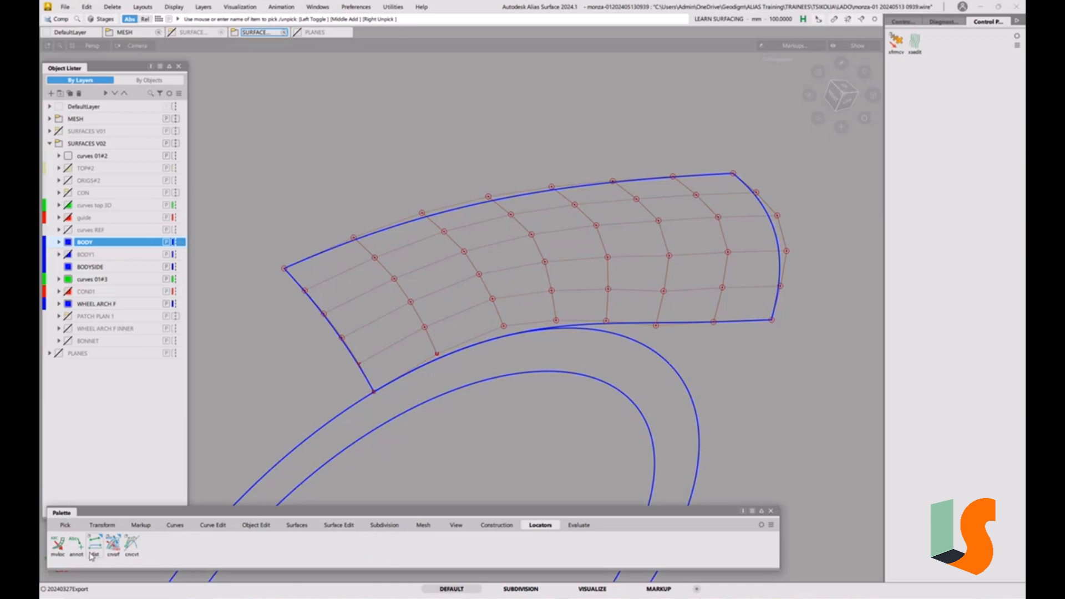
pyautogui.moveTo(113, 542); pyautogui.dragTo(144, 531)
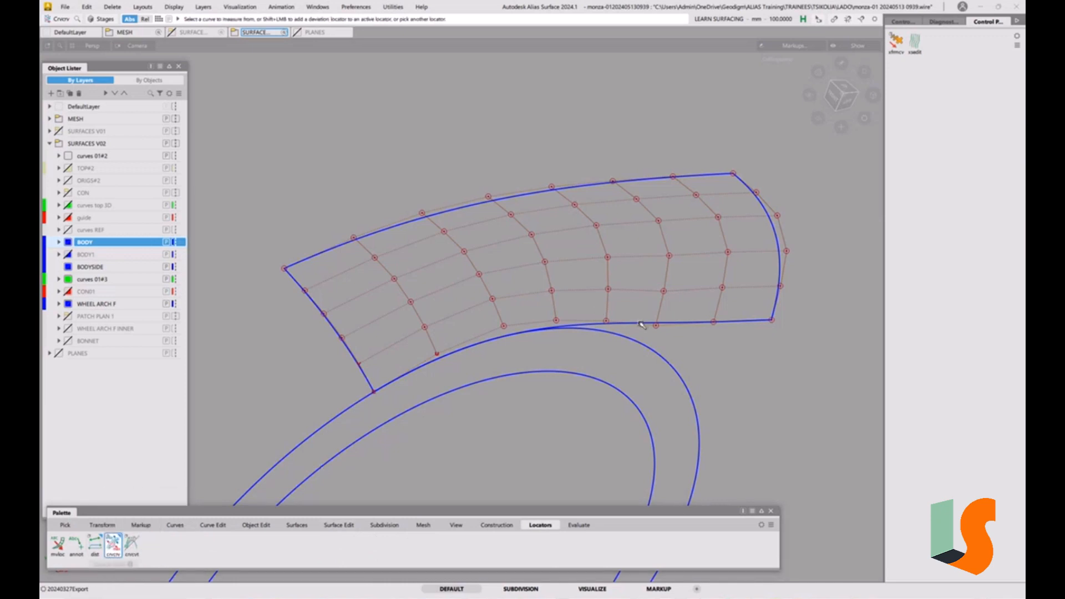
pyautogui.click(643, 323)
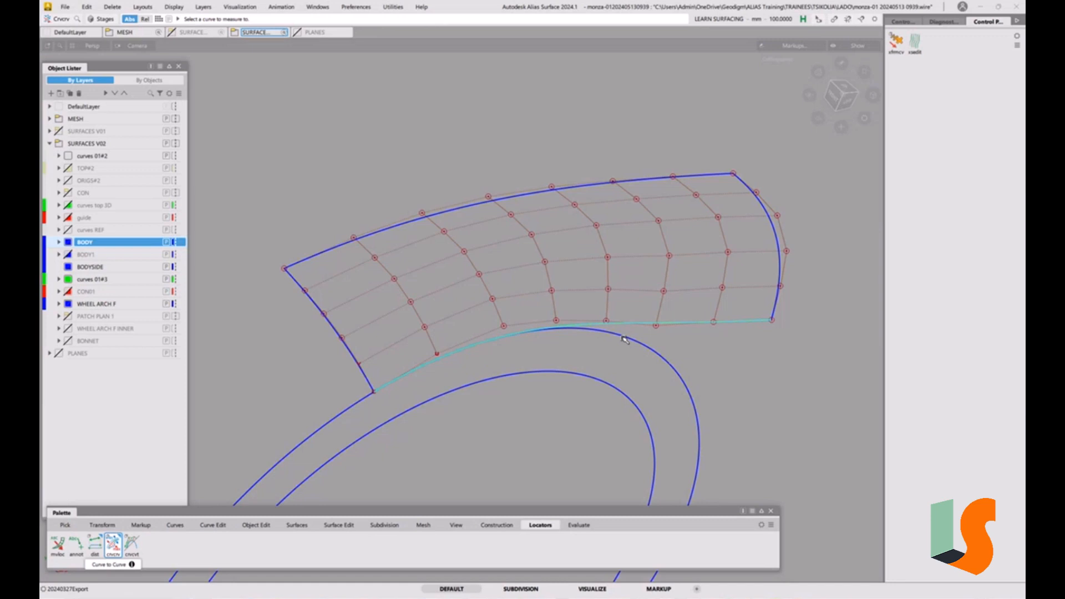
pyautogui.click(625, 340)
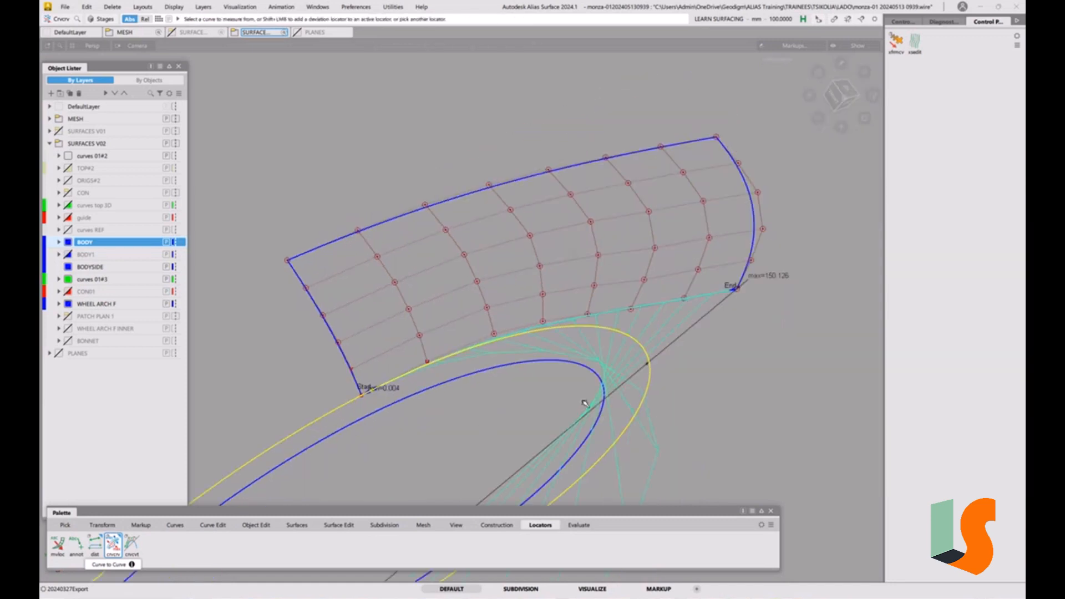
# Open the deviation measure settings and set the comb step to 10 and the threshold to 3
pyautogui.hotkey('ctrl', '5')
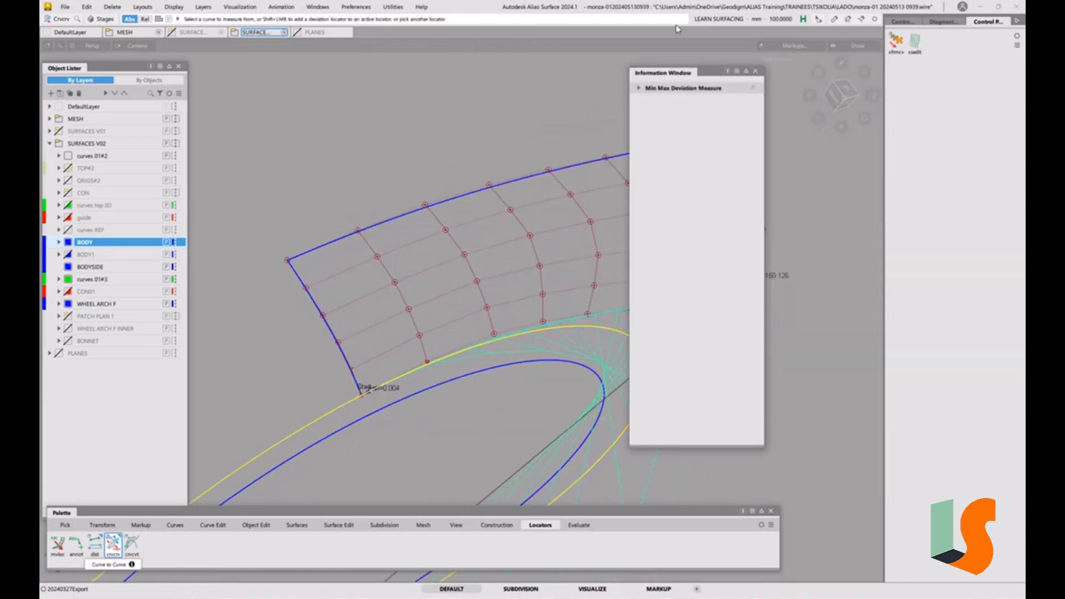
pyautogui.click(639, 89)
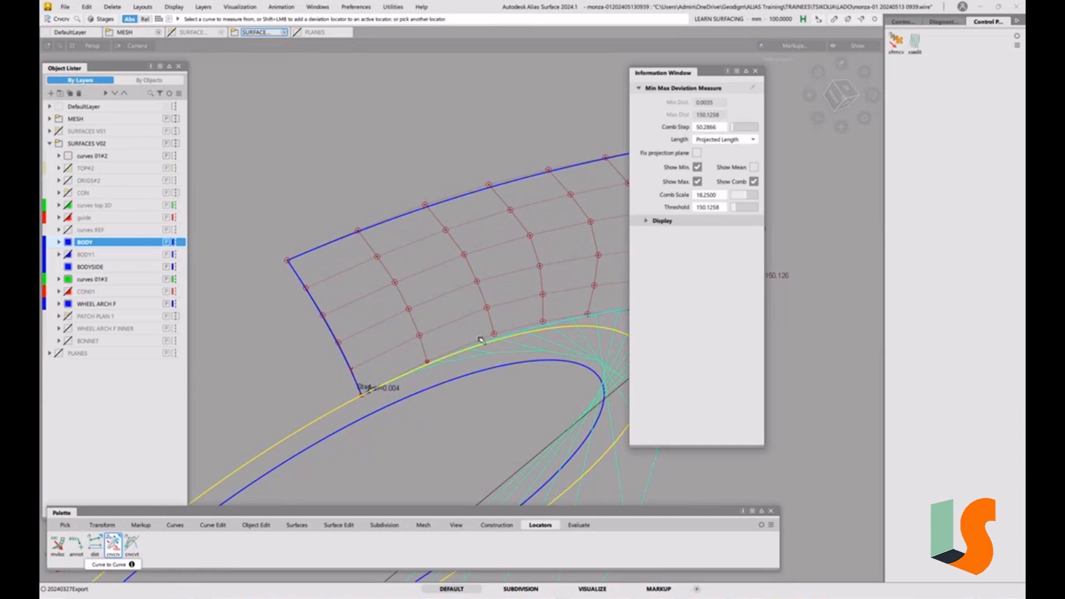
pyautogui.click(718, 208)
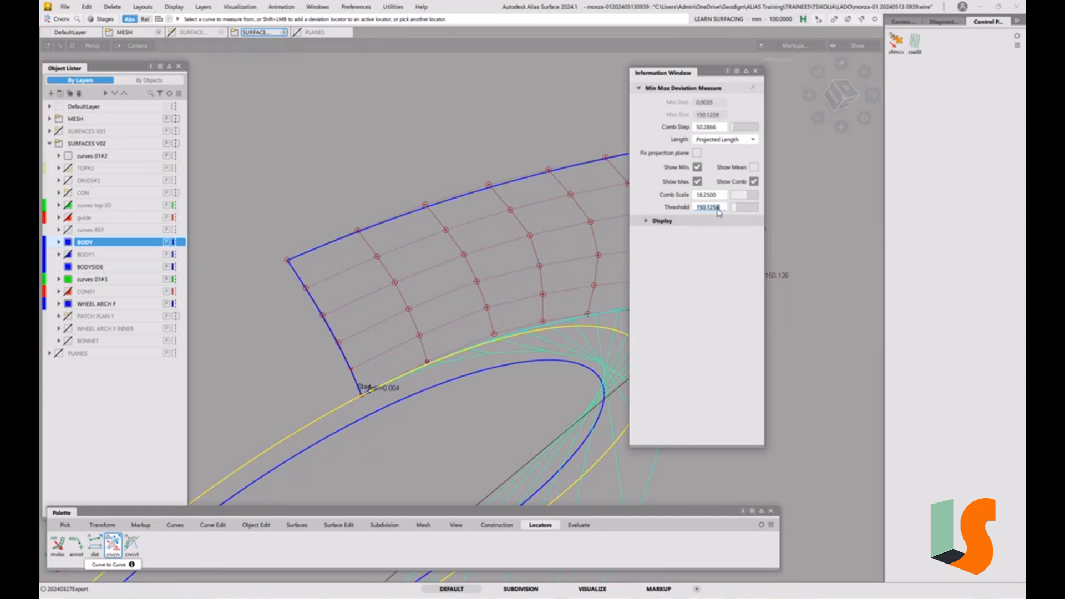
pyautogui.click(709, 128)
pyautogui.write('10')
pyautogui.press('Return')
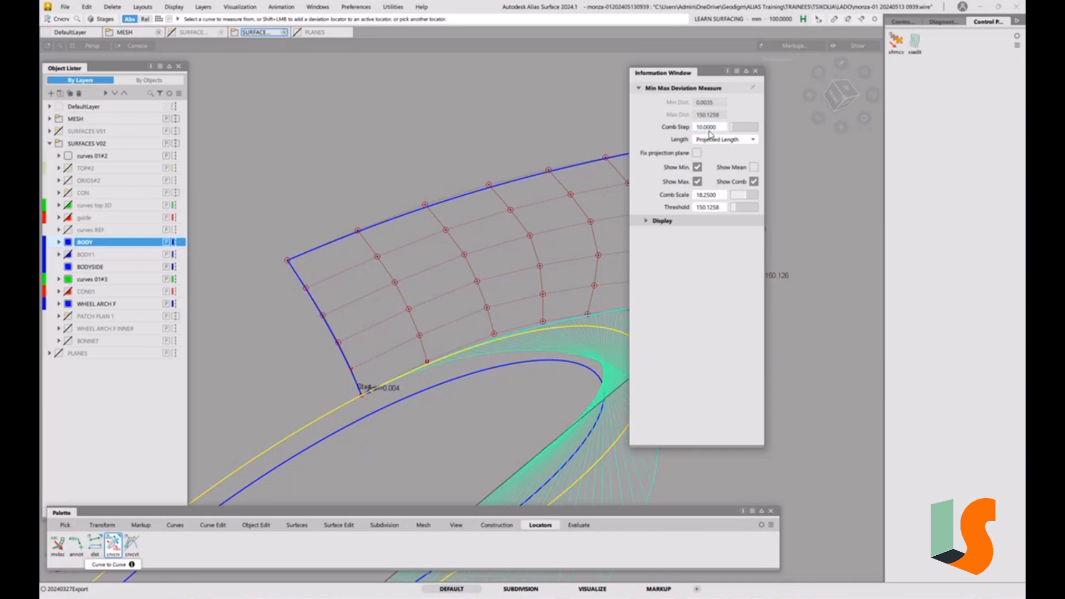
pyautogui.keyDown('alt'); pyautogui.keyDown('shift'); pyautogui.moveTo(484, 363); pyautogui.dragTo(450, 354); pyautogui.keyUp('shift'); pyautogui.keyUp('alt')
pyautogui.click(721, 209)
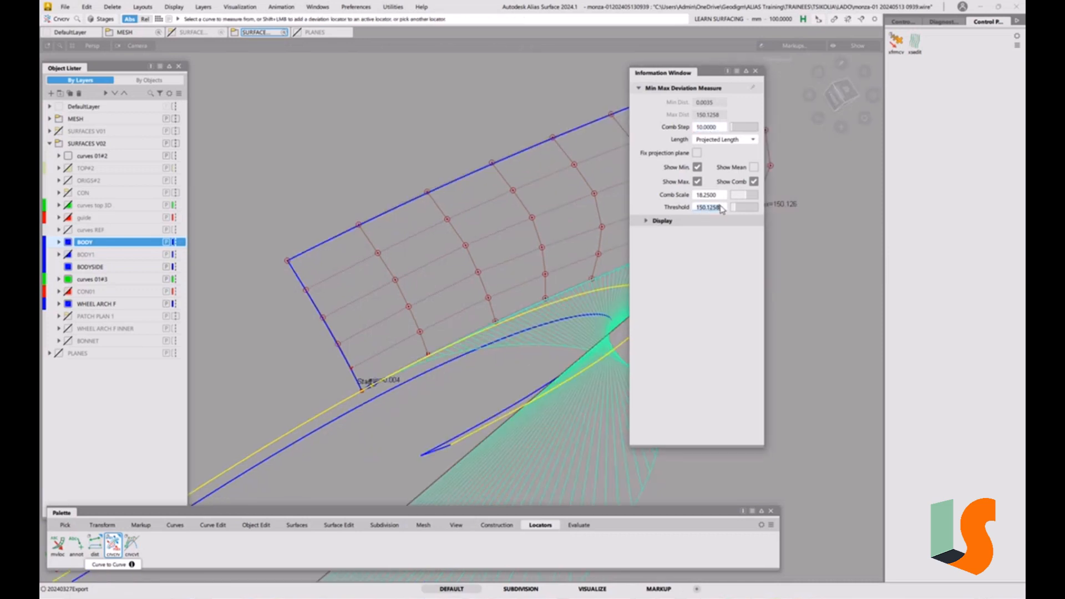
pyautogui.write('1')
pyautogui.press('Return')
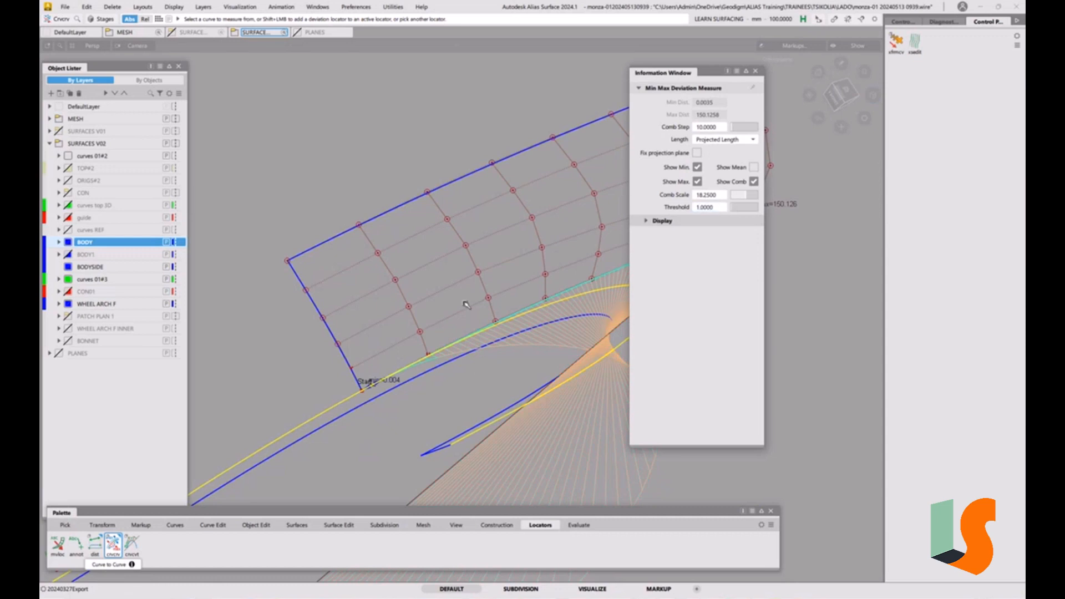
pyautogui.click(716, 210)
pyautogui.write('2')
pyautogui.press('Return')
pyautogui.click(716, 210)
pyautogui.keyDown('alt'); pyautogui.keyDown('shift'); pyautogui.moveTo(483, 338); pyautogui.dragTo(514, 344); pyautogui.keyUp('shift'); pyautogui.keyUp('alt')
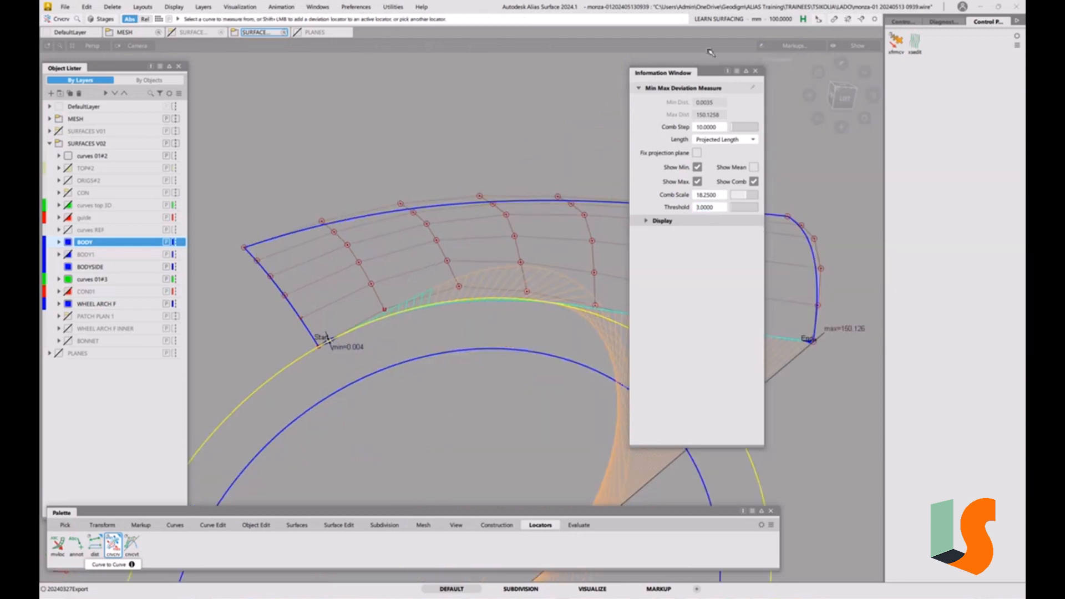
# Close the information window and delete the curve-to-curve deviation locator
pyautogui.click(756, 71)
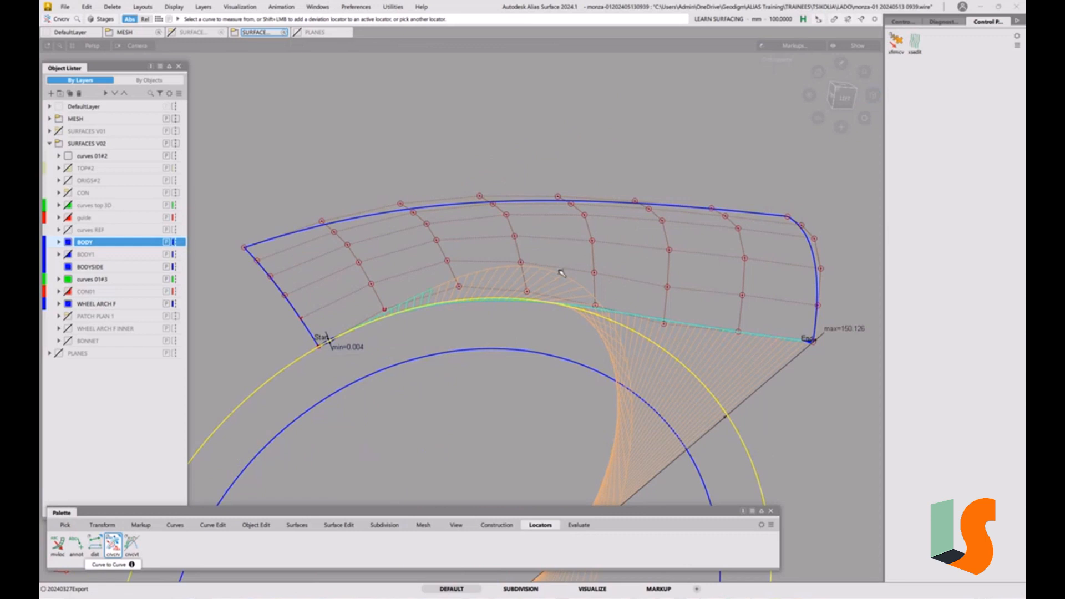
pyautogui.press('Delete')
pyautogui.click(526, 336)
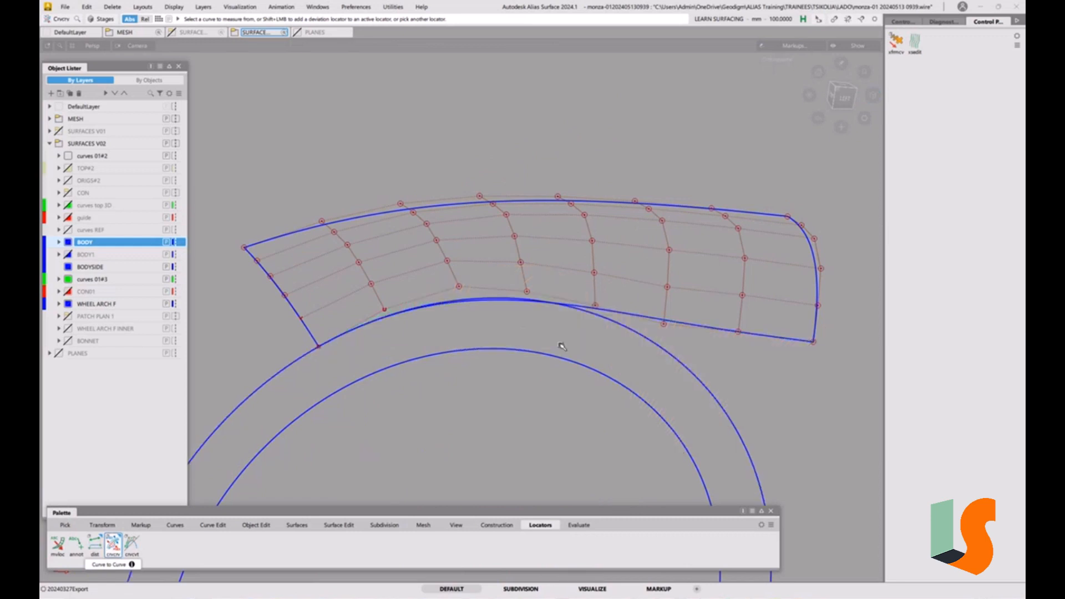
# Detach the body-side surface along an isoparm above the top of the wheel arch, without keeping originals
pyautogui.click(843, 97)
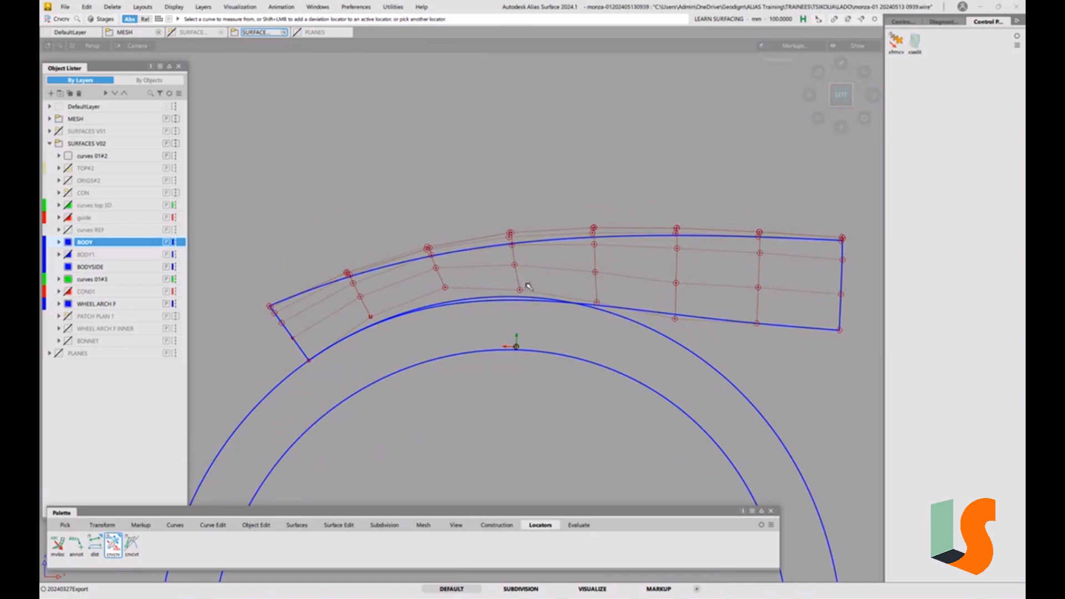
pyautogui.click(256, 525)
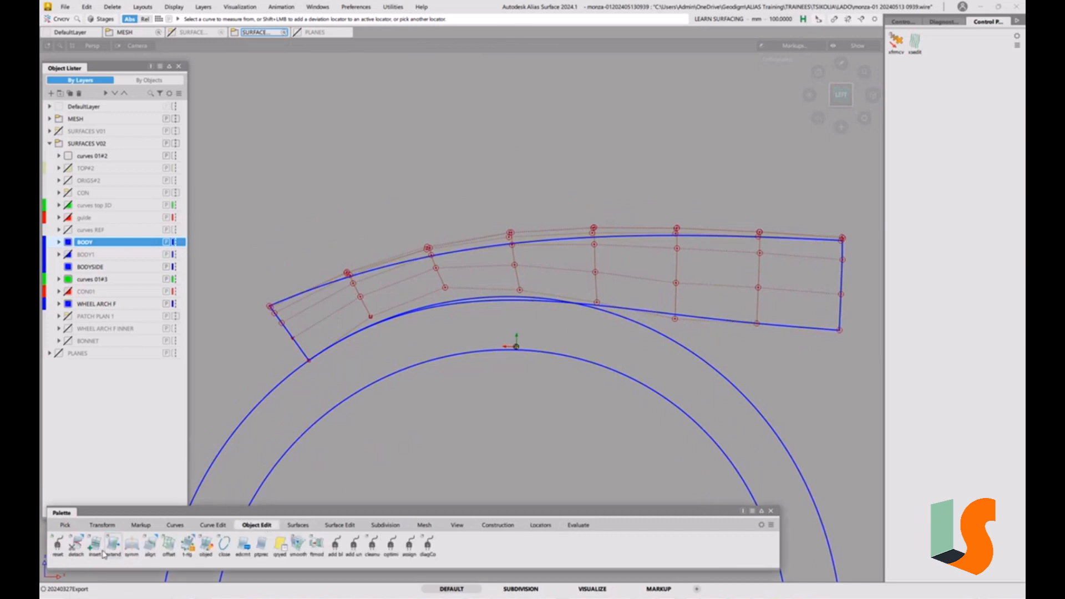
pyautogui.doubleClick(78, 550)
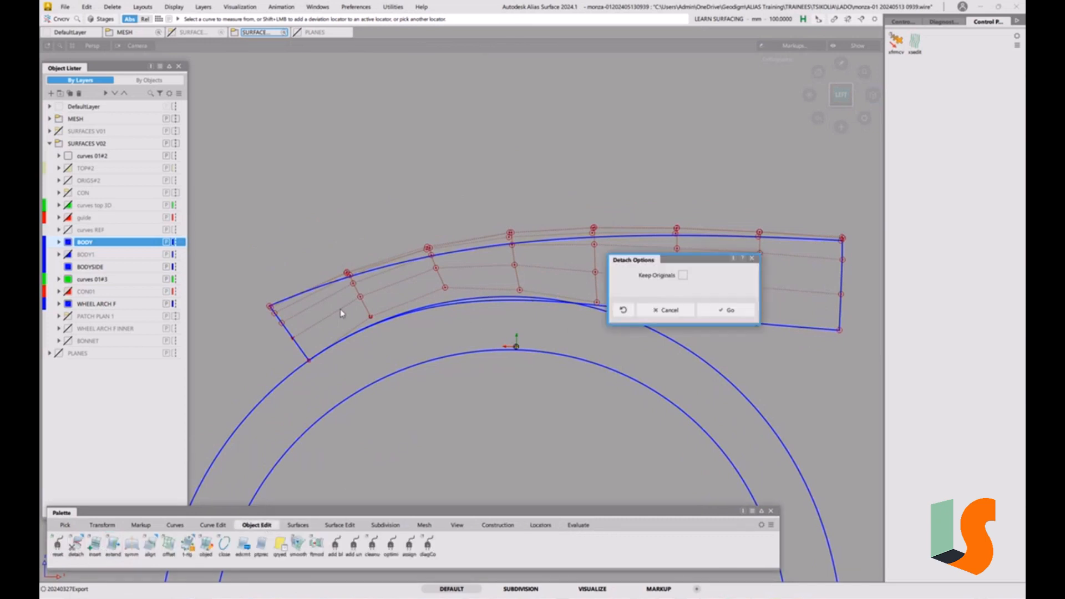
pyautogui.click(731, 310)
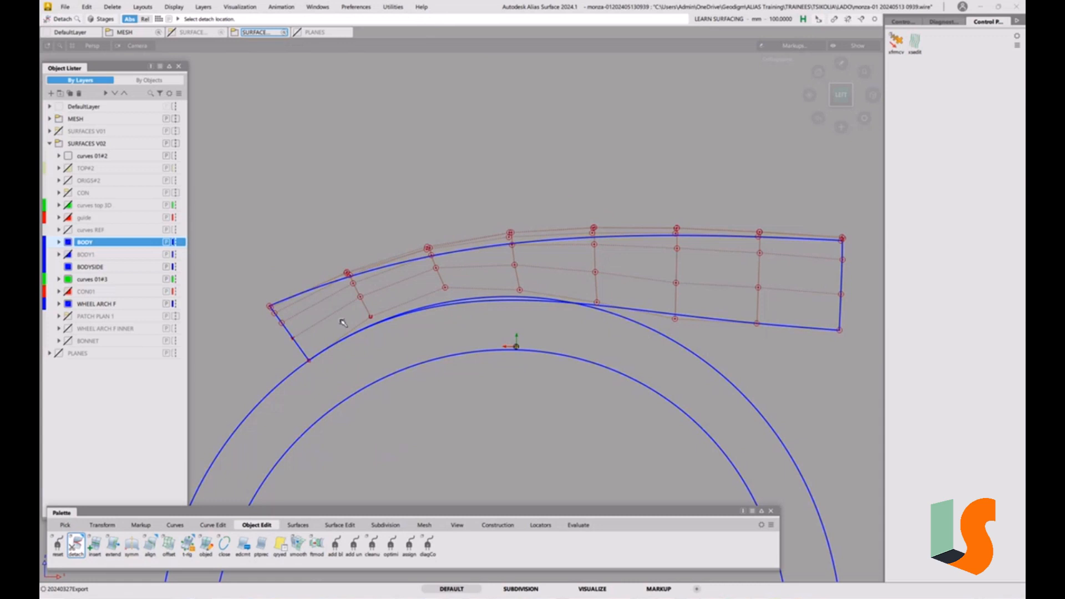
pyautogui.click(296, 340)
pyautogui.moveTo(318, 334); pyautogui.dragTo(504, 419)
pyautogui.press('space')
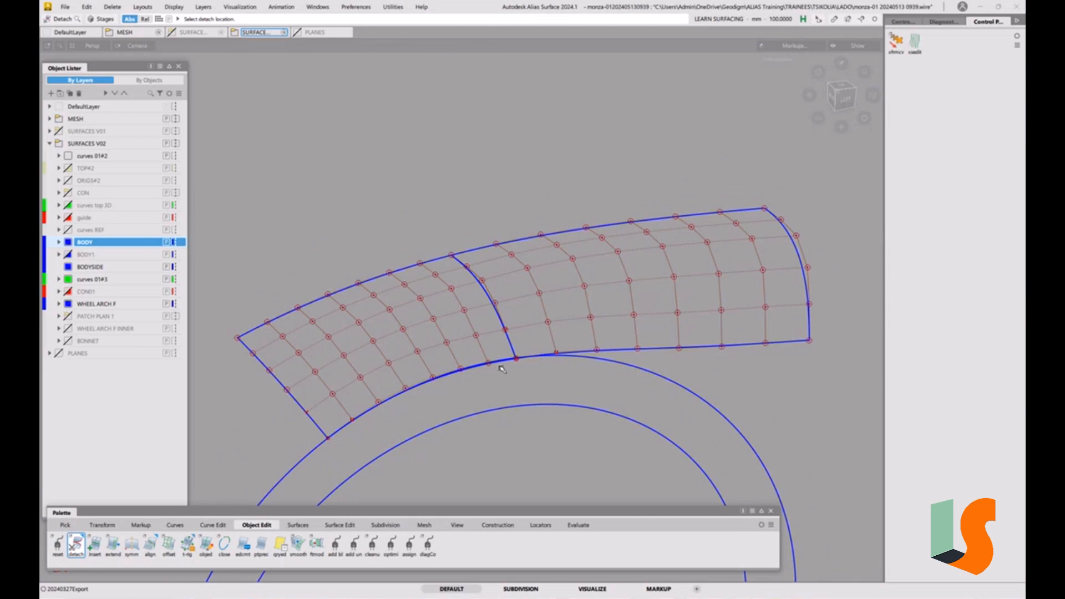
# Align the detached surface's edge to the wheel-arch fillet edge with G0 Edge alignment and Partial enabled
pyautogui.keyDown('ctrl'); pyautogui.keyDown('shift'); pyautogui.moveTo(416, 359); pyautogui.dragTo(434, 365); pyautogui.keyUp('shift'); pyautogui.keyUp('ctrl')
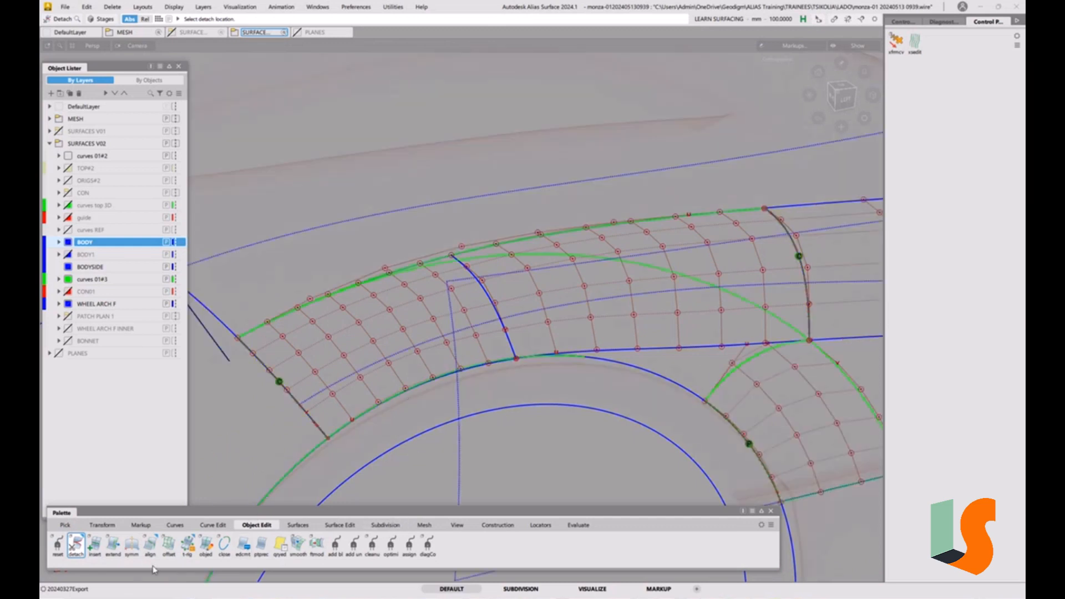
pyautogui.doubleClick(151, 551)
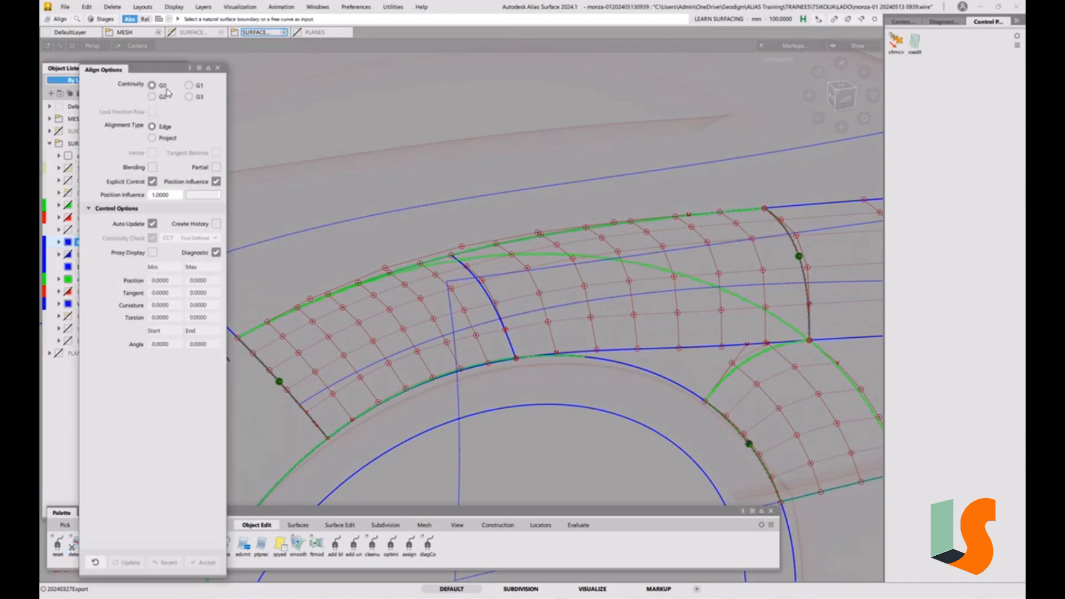
pyautogui.click(498, 363)
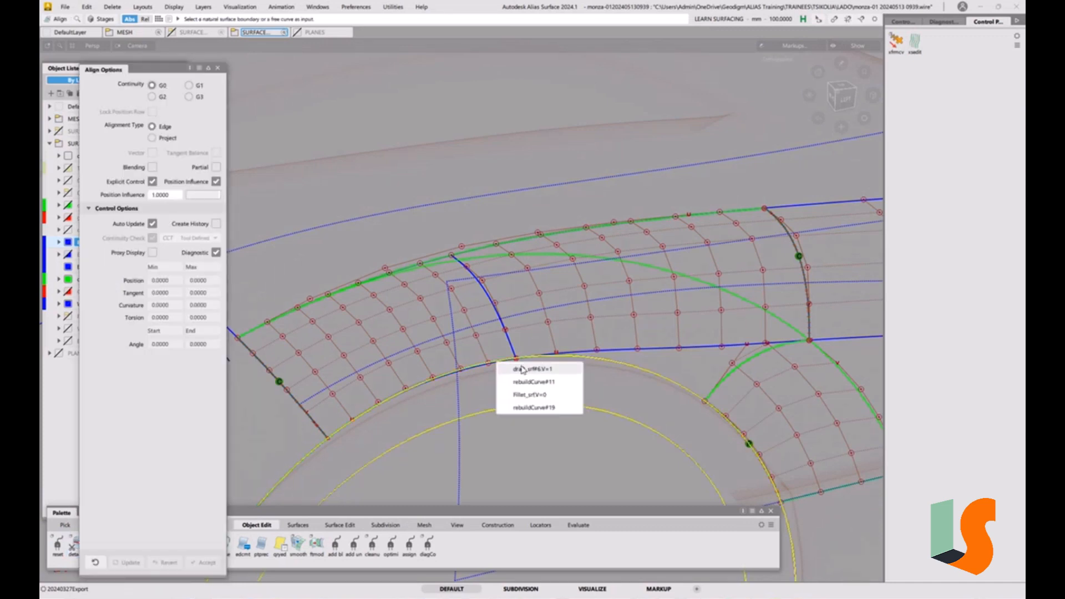
pyautogui.click(530, 395)
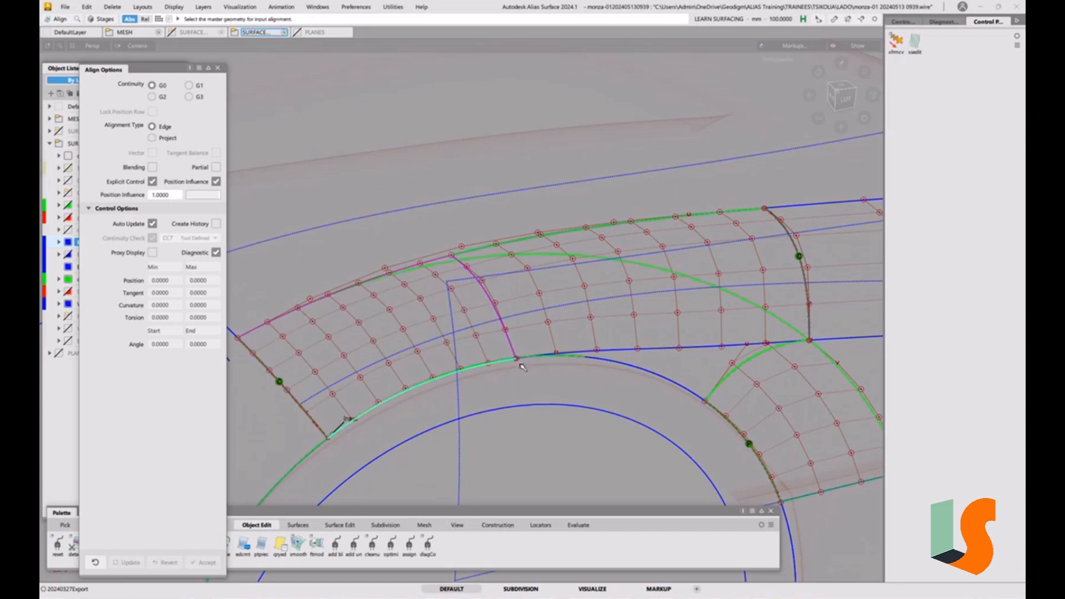
pyautogui.click(216, 167)
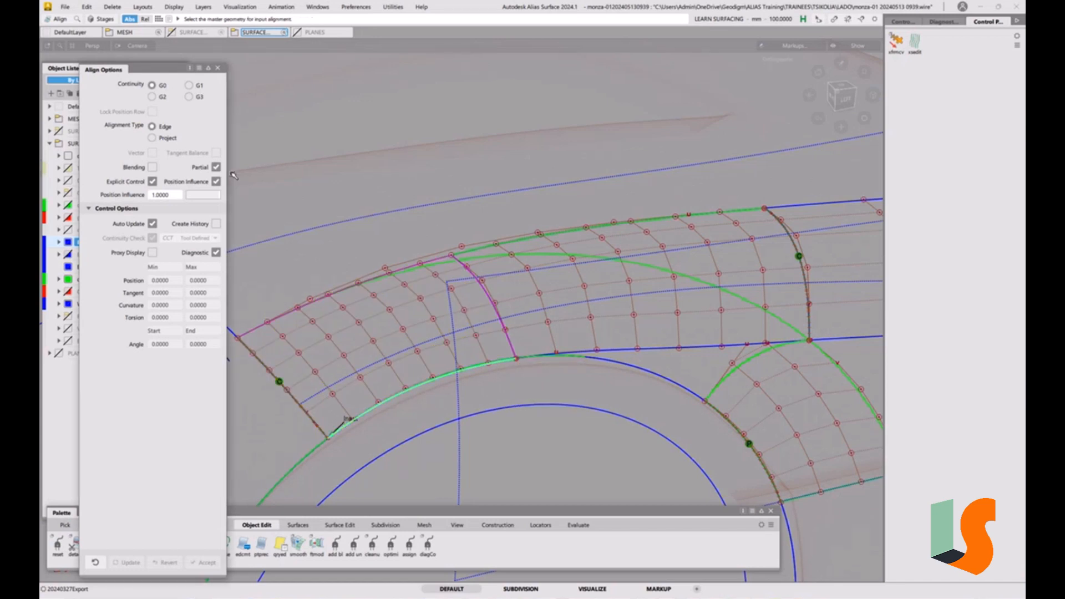
pyautogui.click(650, 375)
pyautogui.click(672, 377)
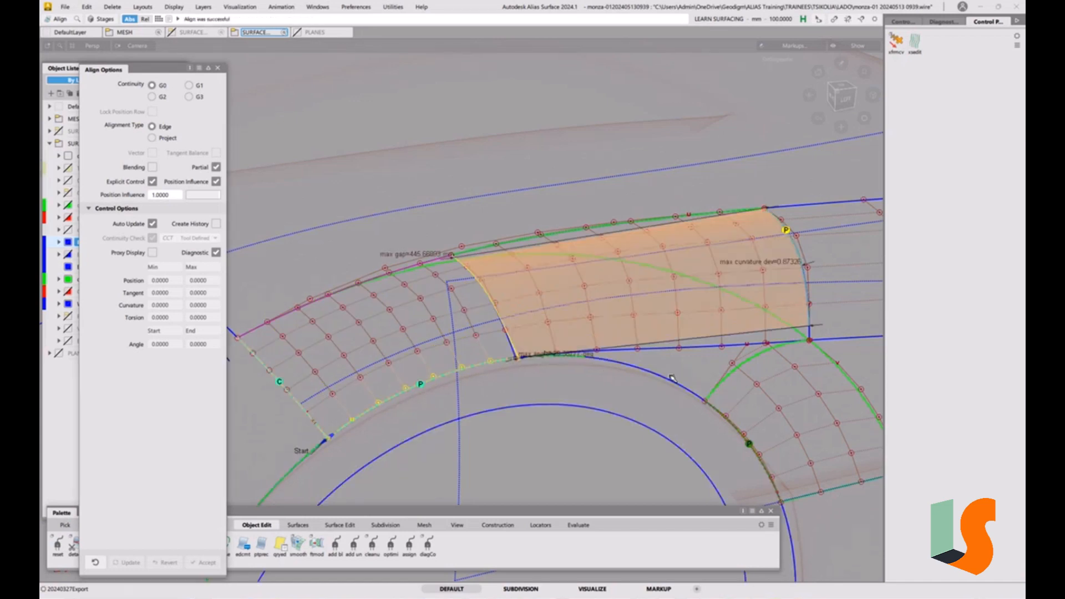
pyautogui.keyDown('alt'); pyautogui.keyDown('shift'); pyautogui.moveTo(570, 309); pyautogui.dragTo(613, 345); pyautogui.keyUp('shift'); pyautogui.keyUp('alt')
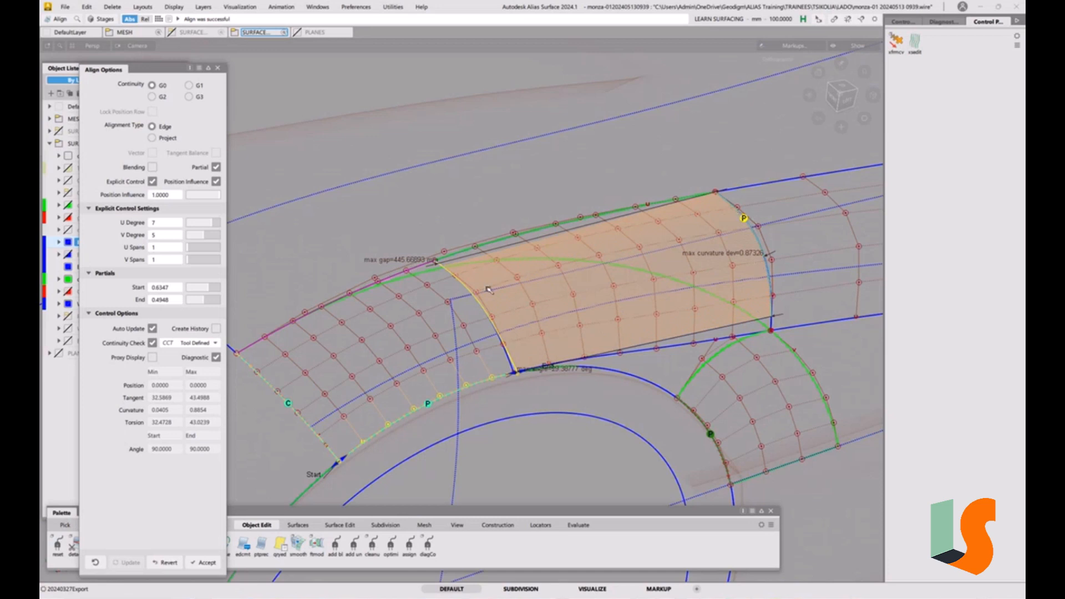
pyautogui.keyDown('alt'); pyautogui.keyDown('shift'); pyautogui.moveTo(520, 317); pyautogui.dragTo(526, 305); pyautogui.keyUp('shift'); pyautogui.keyUp('alt')
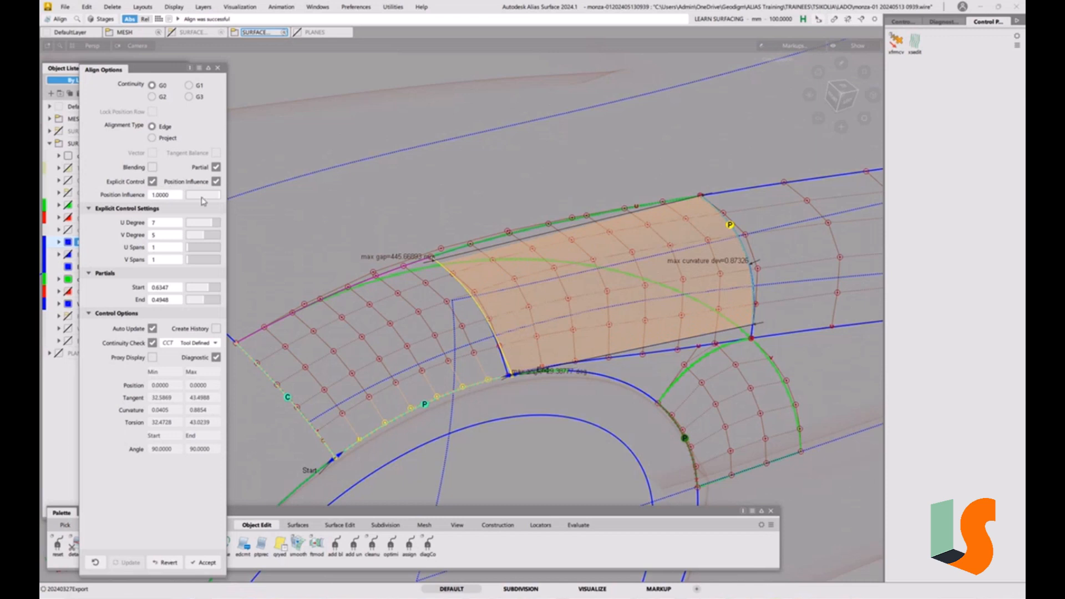
pyautogui.moveTo(203, 199); pyautogui.dragTo(235, 198)
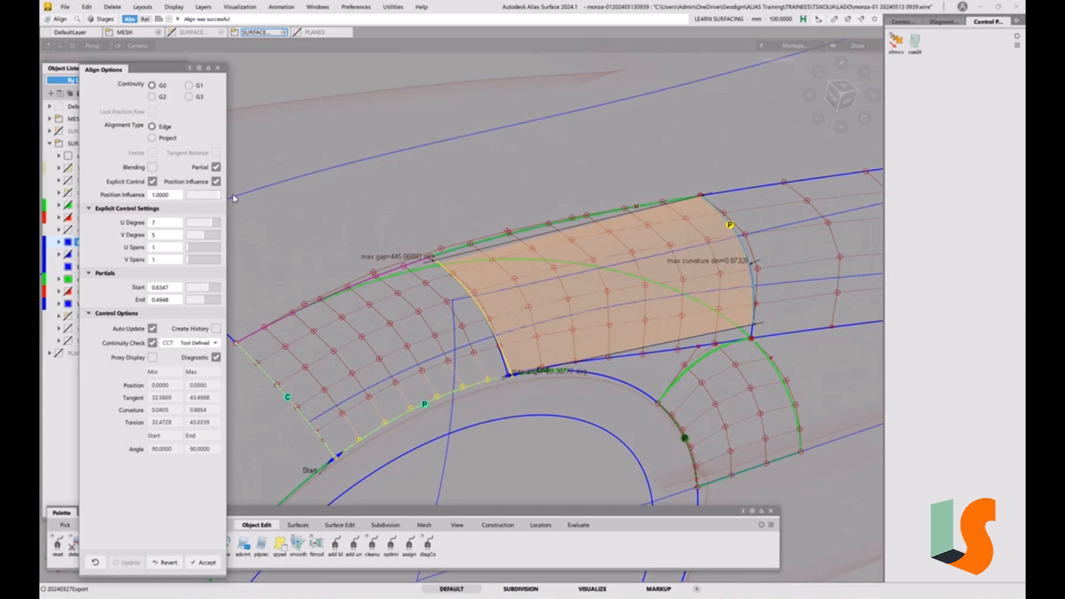
# Enable Blending for the alignment and set the extra CV rows to 4 with blend factor 1.0
pyautogui.keyDown('alt'); pyautogui.keyDown('shift'); pyautogui.moveTo(582, 326); pyautogui.dragTo(460, 298); pyautogui.keyUp('shift'); pyautogui.keyUp('alt')
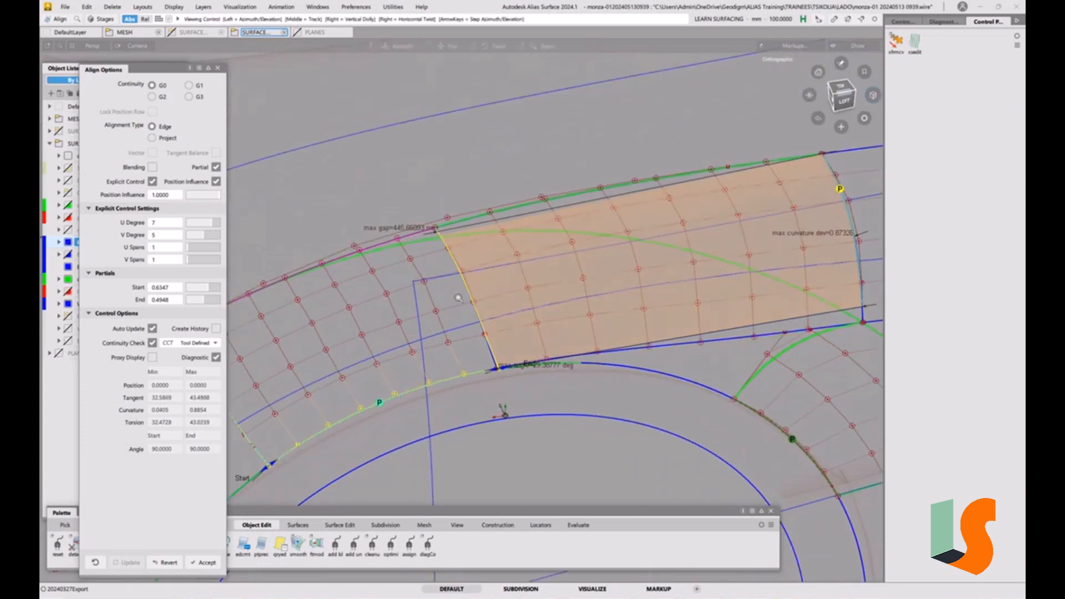
pyautogui.keyDown('alt'); pyautogui.keyDown('shift'); pyautogui.moveTo(460, 297); pyautogui.dragTo(566, 288, button='middle'); pyautogui.keyUp('shift'); pyautogui.keyUp('alt')
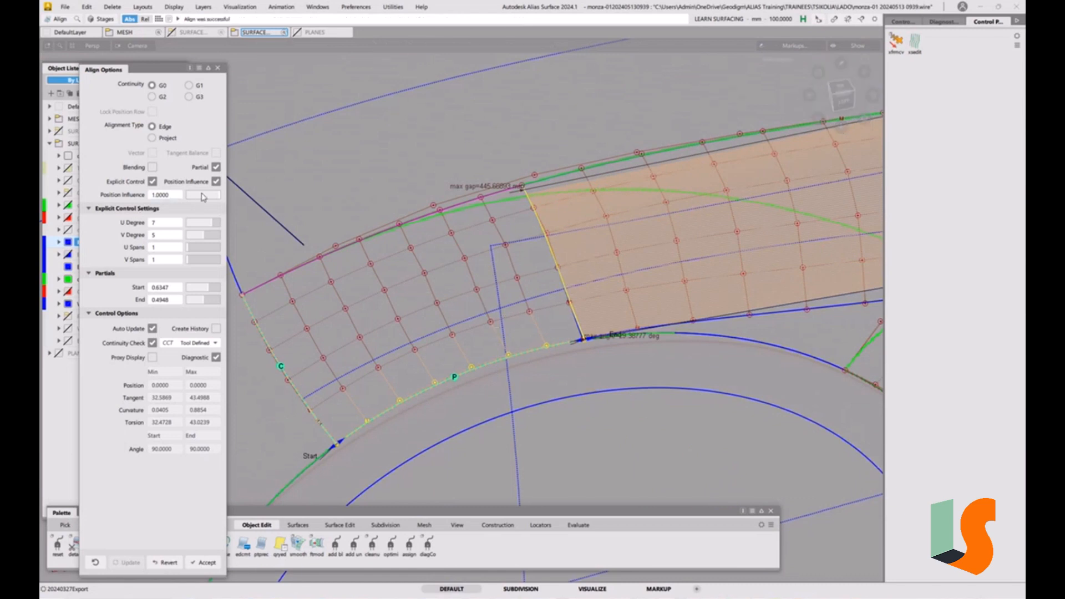
pyautogui.click(152, 167)
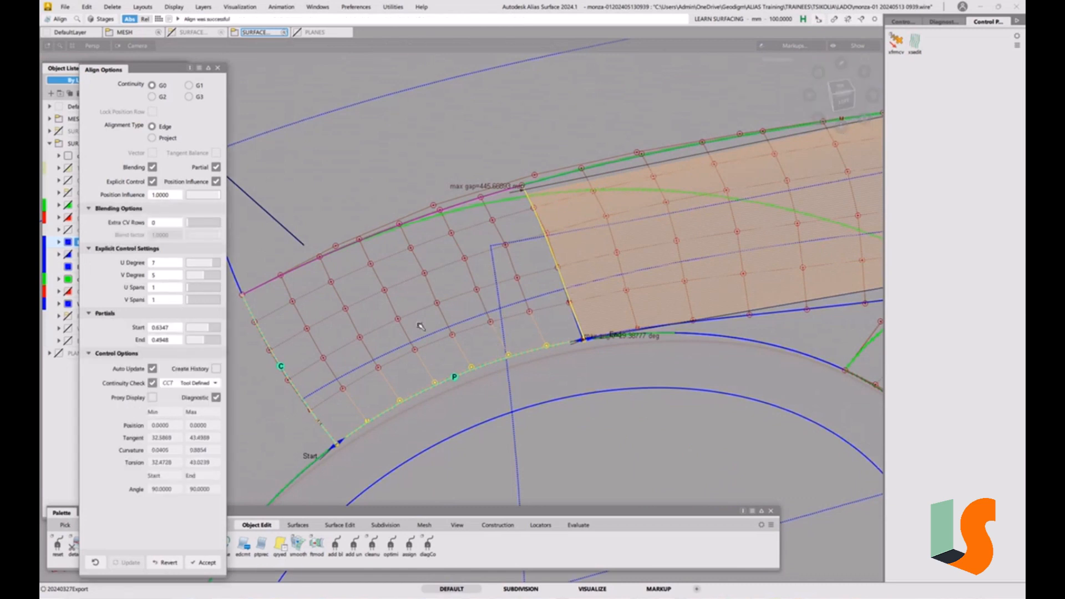
pyautogui.click(194, 224)
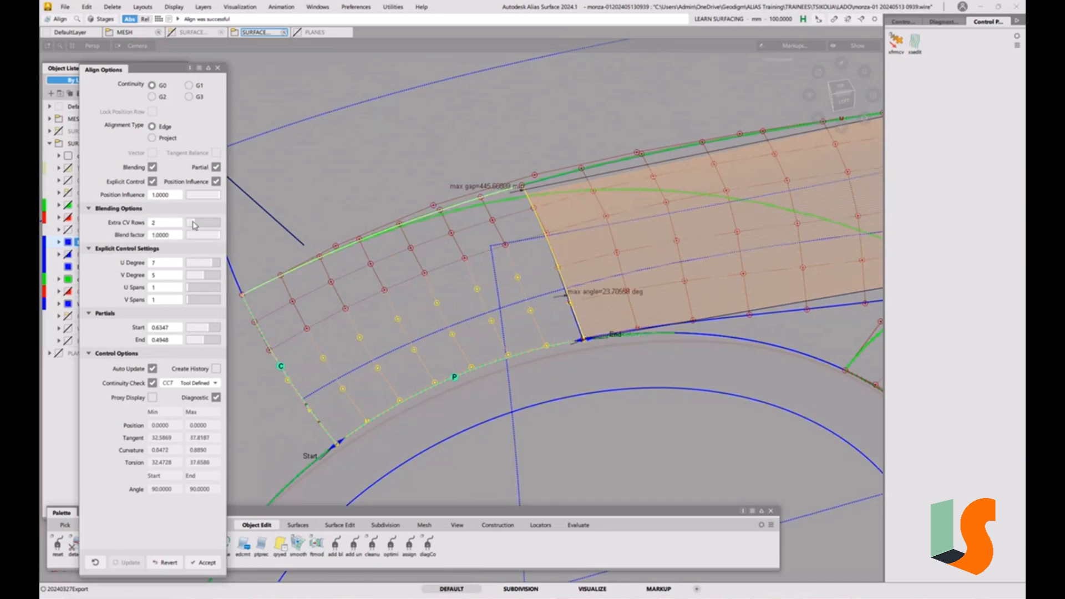
pyautogui.click(197, 225)
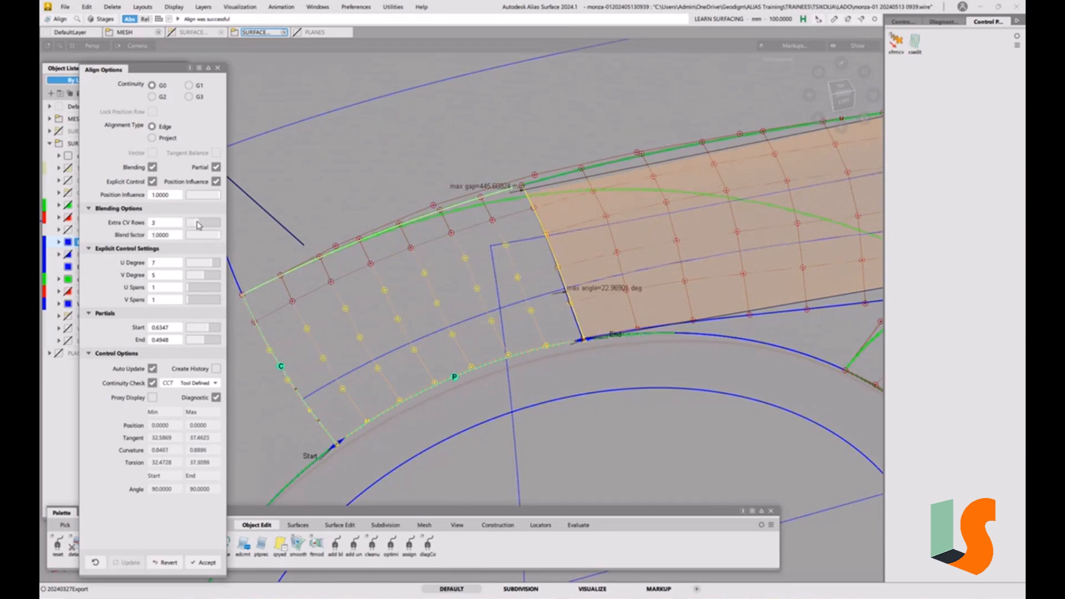
pyautogui.click(200, 224)
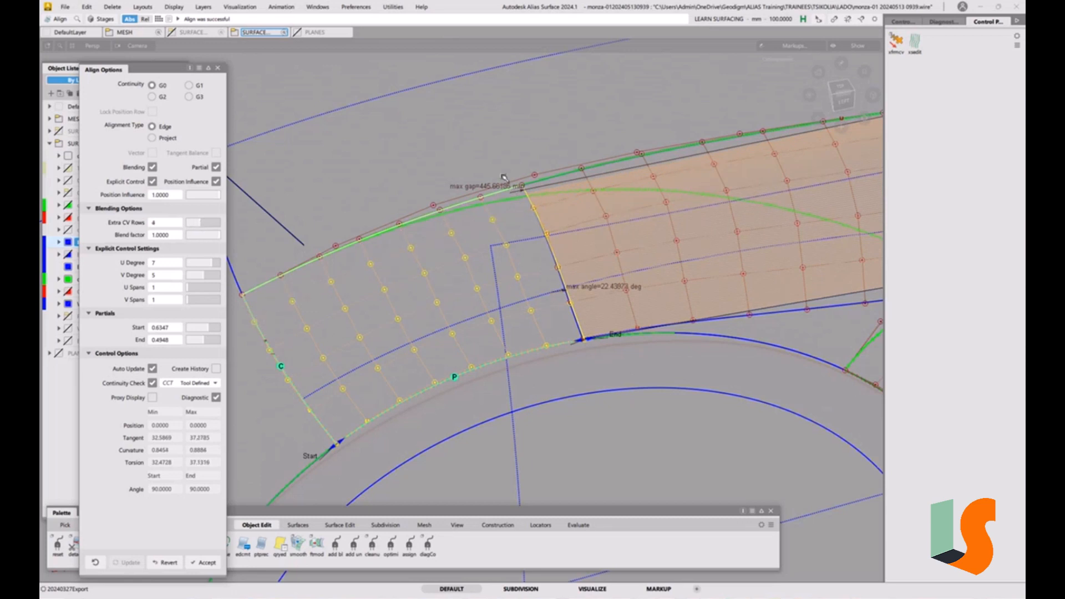
# Set the aligned surface's U degree to 4 and finish the alignment
pyautogui.keyDown('alt'); pyautogui.keyDown('shift'); pyautogui.moveTo(556, 243); pyautogui.dragTo(461, 259); pyautogui.keyUp('shift'); pyautogui.keyUp('alt')
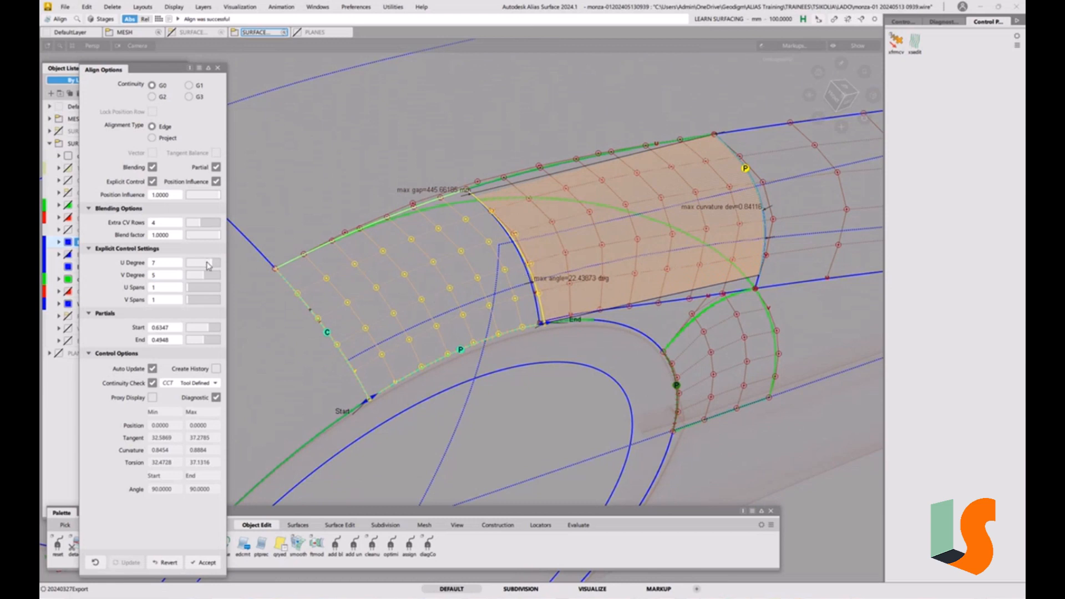
pyautogui.moveTo(208, 266); pyautogui.dragTo(200, 271)
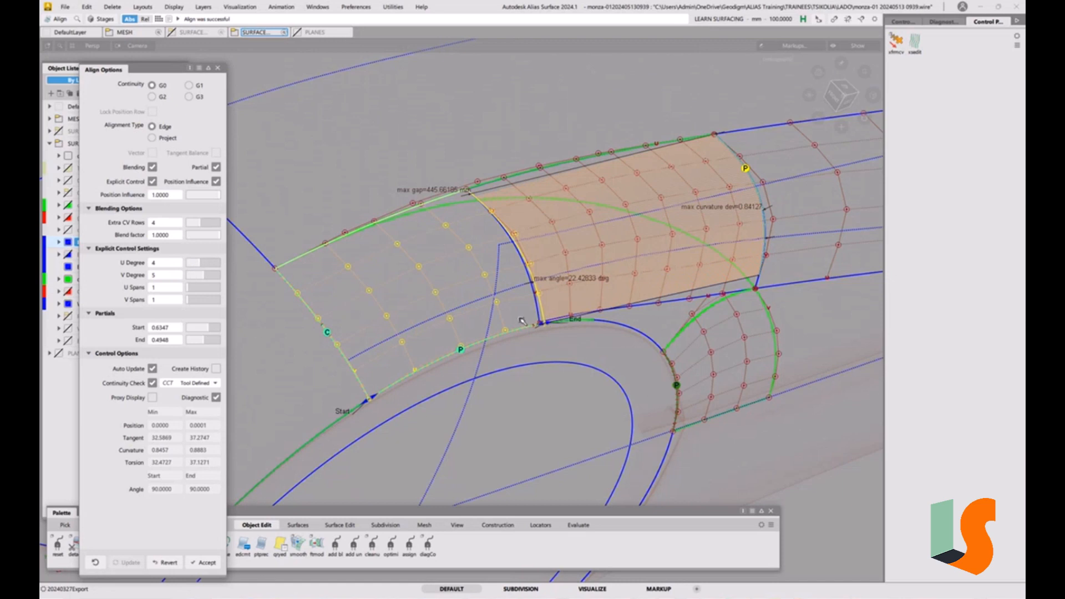
pyautogui.keyDown('alt'); pyautogui.keyDown('shift'); pyautogui.moveTo(524, 326); pyautogui.dragTo(442, 247); pyautogui.keyUp('shift'); pyautogui.keyUp('alt')
pyautogui.keyDown('alt'); pyautogui.keyDown('shift'); pyautogui.moveTo(490, 288); pyautogui.dragTo(511, 282); pyautogui.keyUp('shift'); pyautogui.keyUp('alt')
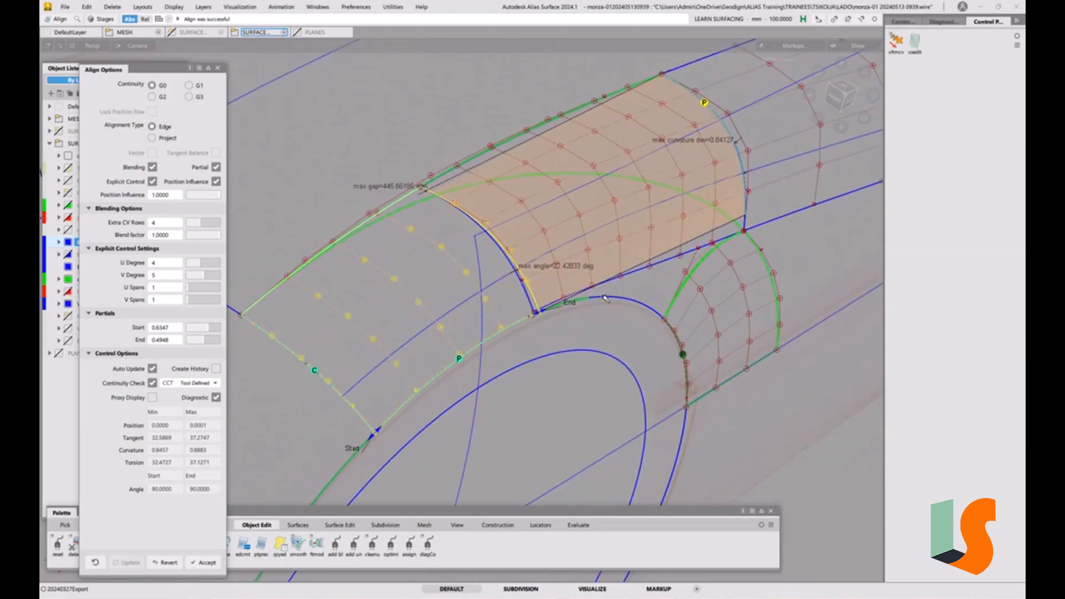
pyautogui.click(594, 319)
pyautogui.keyDown('alt'); pyautogui.keyDown('shift'); pyautogui.moveTo(561, 257); pyautogui.dragTo(572, 316, button='middle'); pyautogui.keyUp('shift'); pyautogui.keyUp('alt')
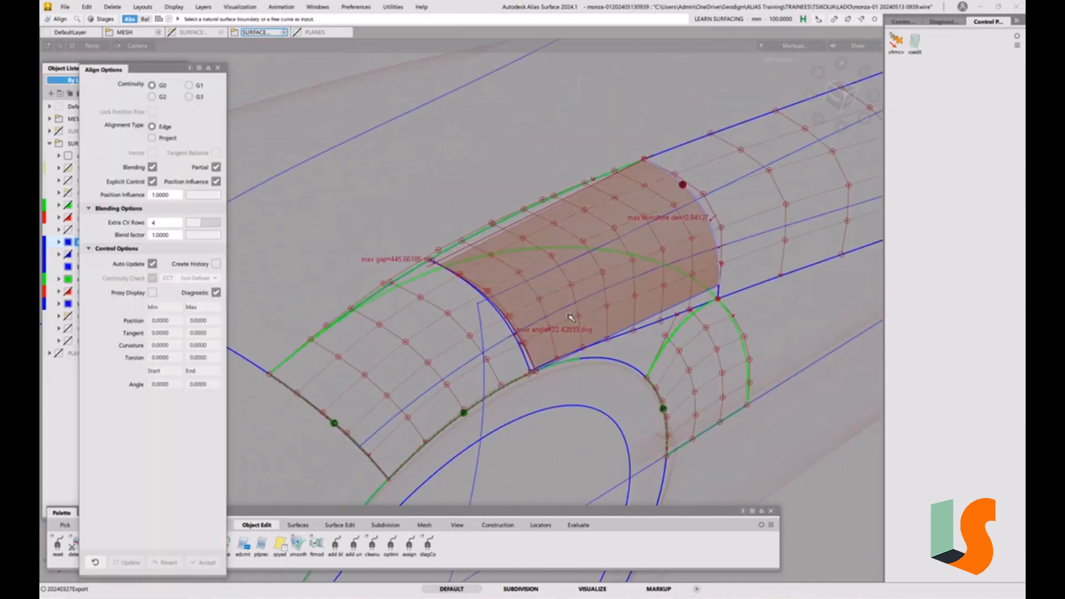
# Select the aligned body-side surface above the wheel arch and delete it
pyautogui.keyDown('ctrl'); pyautogui.keyDown('shift'); pyautogui.click(554, 291); pyautogui.keyUp('shift'); pyautogui.keyUp('ctrl')
pyautogui.keyDown('ctrl'); pyautogui.keyDown('shift'); pyautogui.moveTo(554, 291); pyautogui.dragTo(561, 361); pyautogui.keyUp('shift'); pyautogui.keyUp('ctrl')
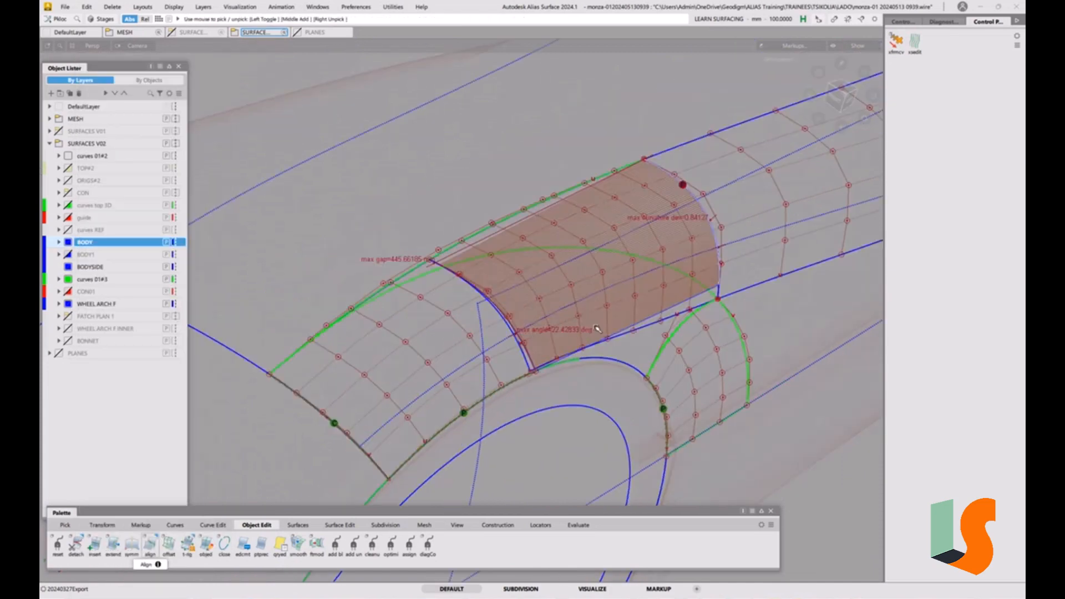
pyautogui.press('Delete')
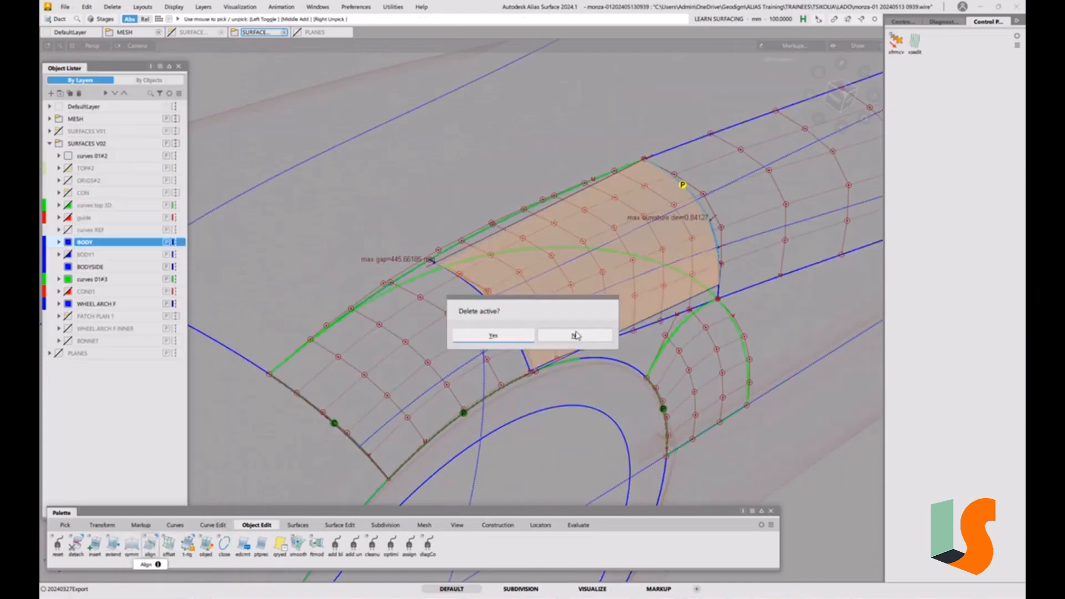
pyautogui.click(506, 341)
# Start aligning the fillet surface's edge, choosing Project as the alignment type and turning Blending off
pyautogui.keyDown('ctrl'); pyautogui.keyDown('shift'); pyautogui.moveTo(565, 361); pyautogui.dragTo(564, 300); pyautogui.keyUp('shift'); pyautogui.keyUp('ctrl')
pyautogui.moveTo(590, 314)
pyautogui.keyDown('alt'); pyautogui.keyDown('shift'); pyautogui.mouseDown()
pyautogui.moveTo(612, 318)
pyautogui.moveTo(571, 311)
pyautogui.moveTo(567, 329)
pyautogui.mouseUp(); pyautogui.keyUp('shift'); pyautogui.keyUp('alt')
pyautogui.press('5')
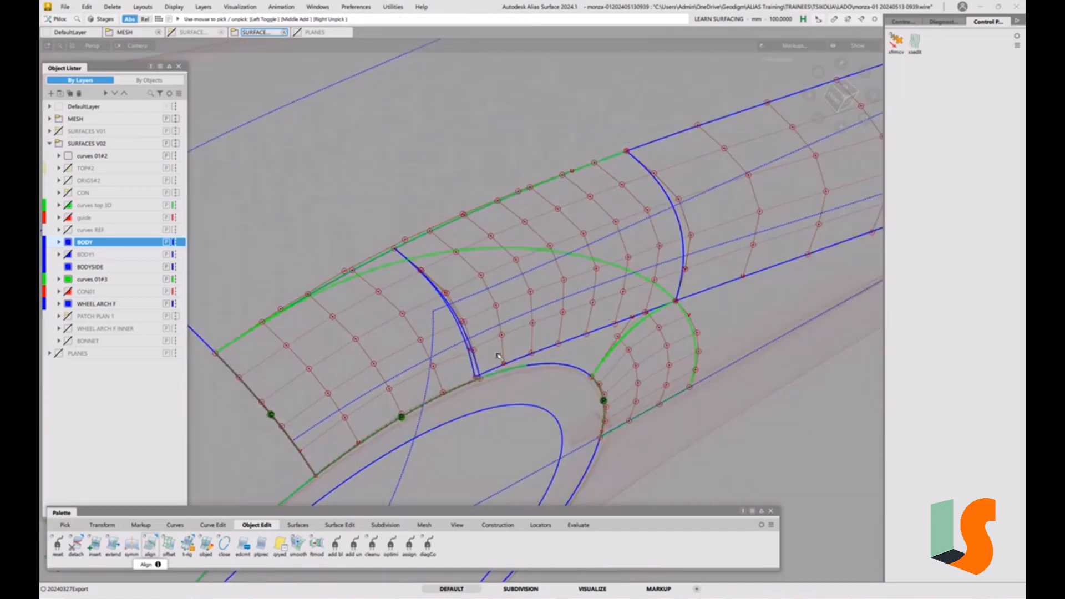
pyautogui.keyDown('alt'); pyautogui.keyDown('shift'); pyautogui.moveTo(499, 356); pyautogui.dragTo(363, 290); pyautogui.keyUp('shift'); pyautogui.keyUp('alt')
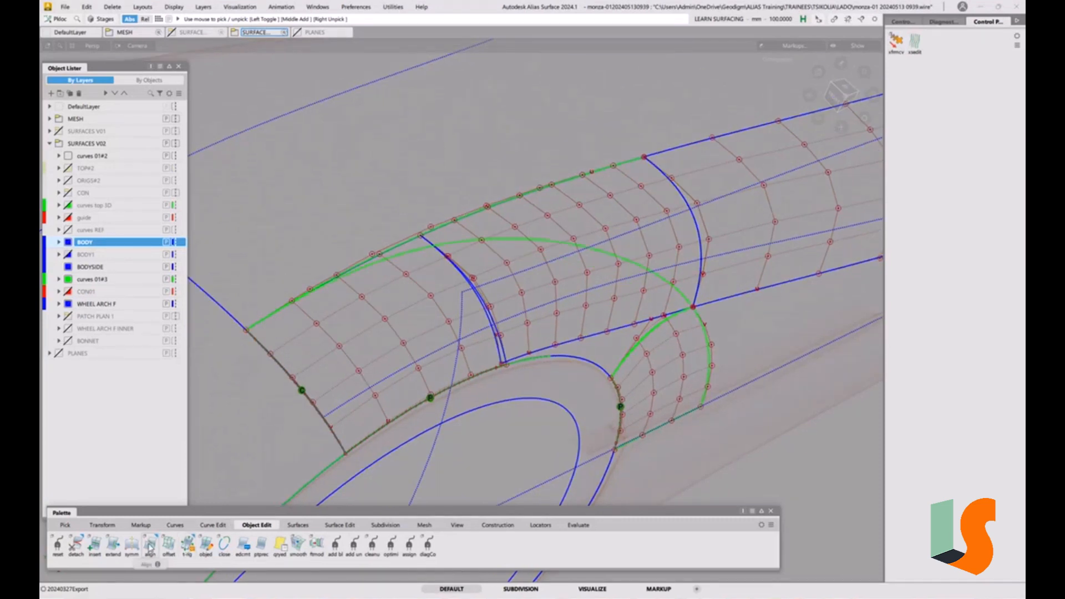
pyautogui.doubleClick(150, 544)
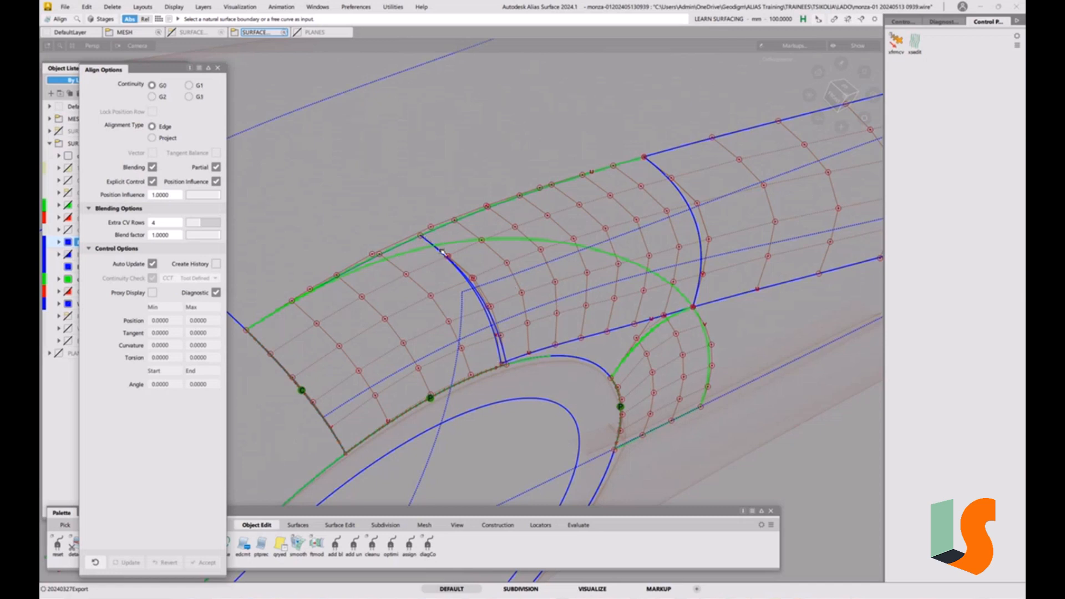
pyautogui.click(406, 245)
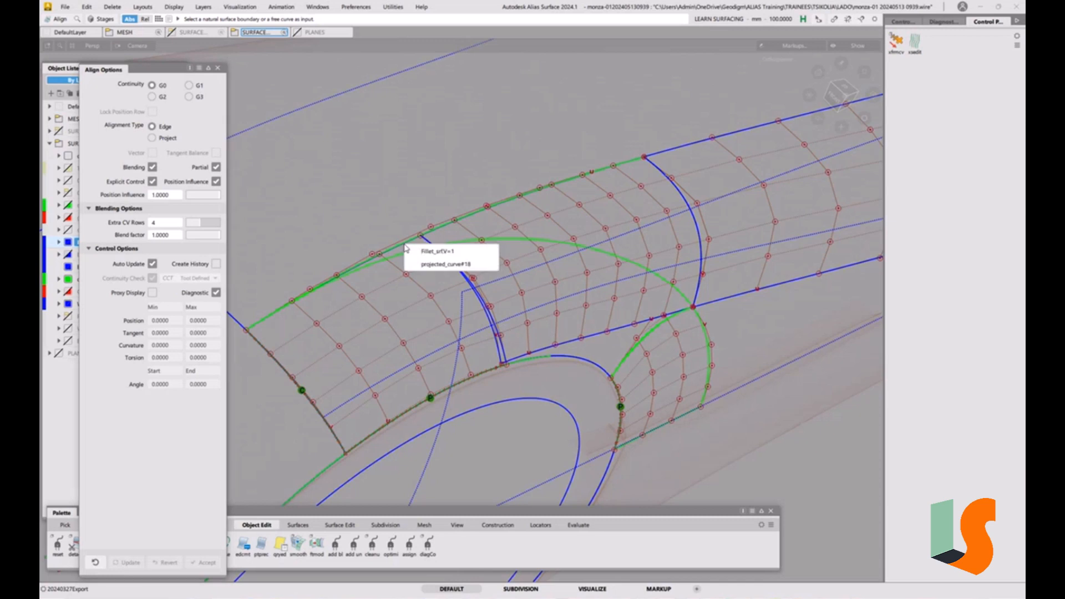
pyautogui.click(435, 248)
pyautogui.keyDown('alt'); pyautogui.keyDown('shift'); pyautogui.moveTo(307, 376); pyautogui.dragTo(360, 359, button='middle'); pyautogui.keyUp('shift'); pyautogui.keyUp('alt')
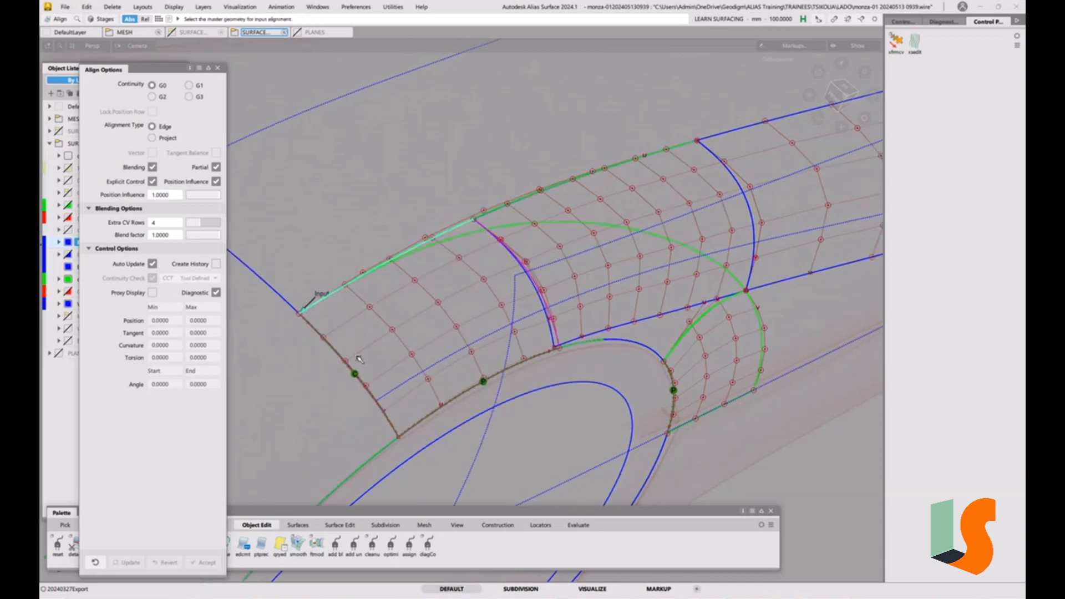
pyautogui.click(164, 138)
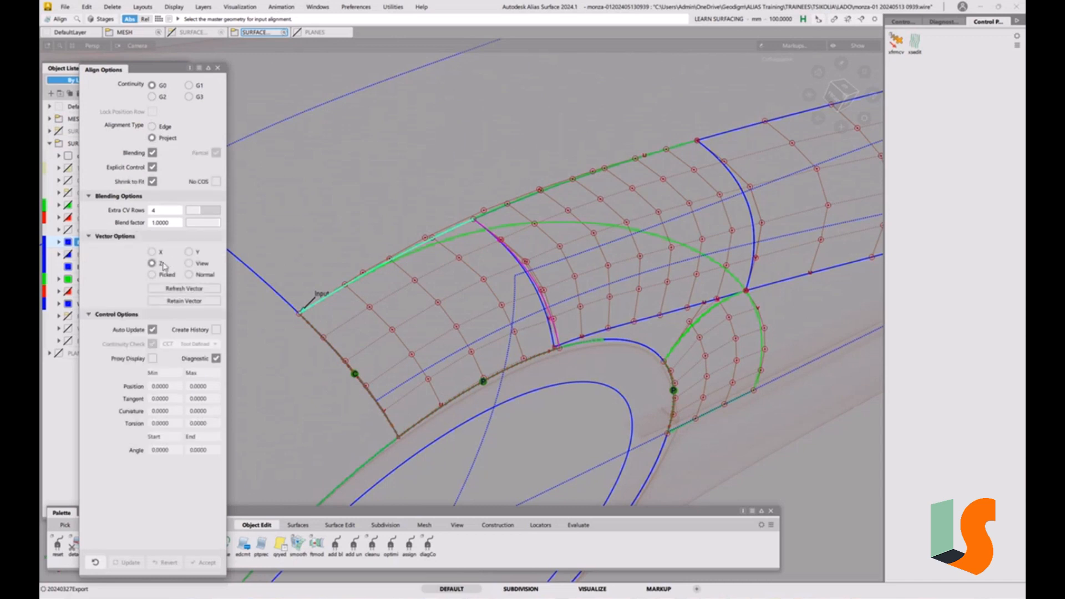
pyautogui.click(153, 153)
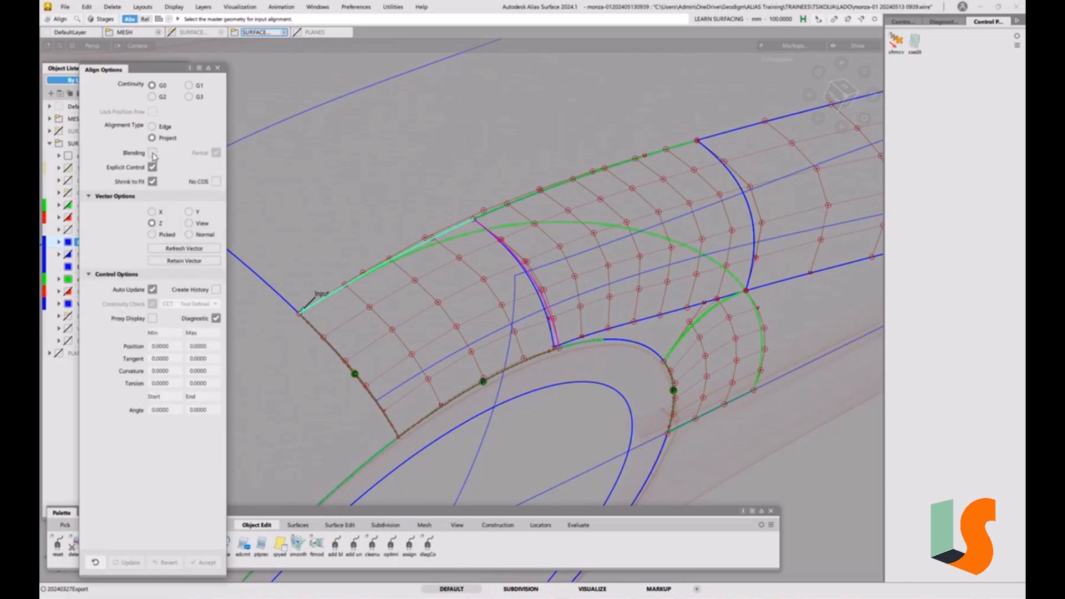
# Project the fillet edge onto the target curve, setting U degree to 5 and continuity to G2, and finish
pyautogui.click(408, 251)
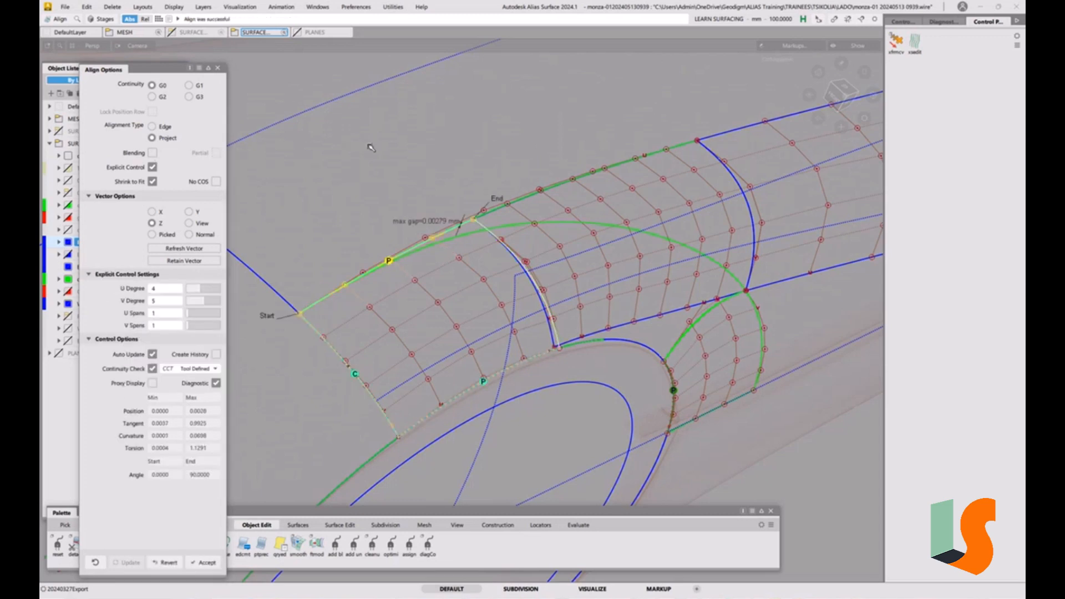
pyautogui.click(203, 290)
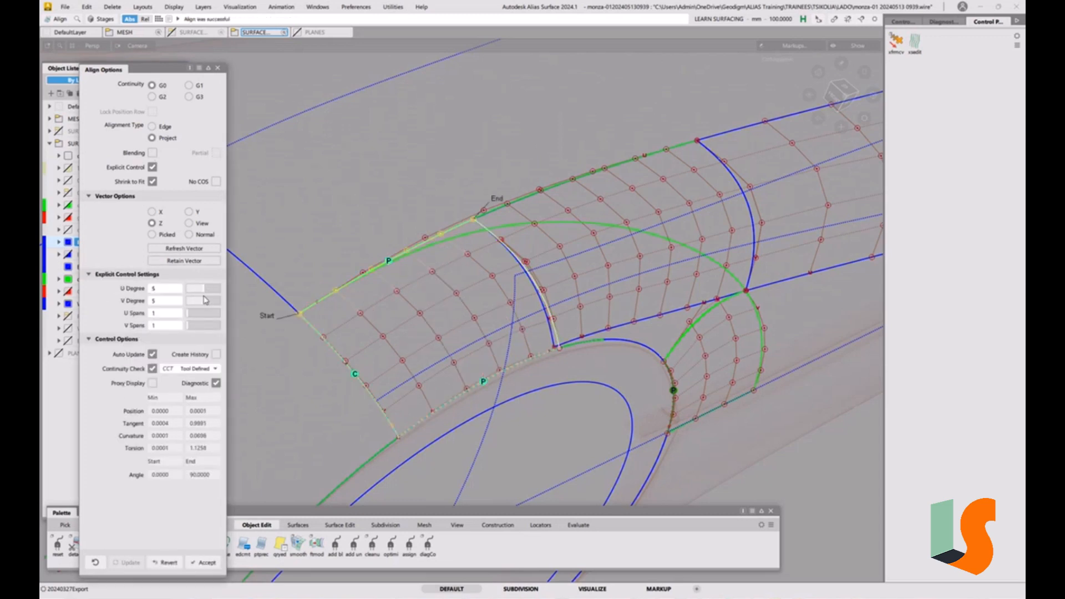
pyautogui.click(163, 97)
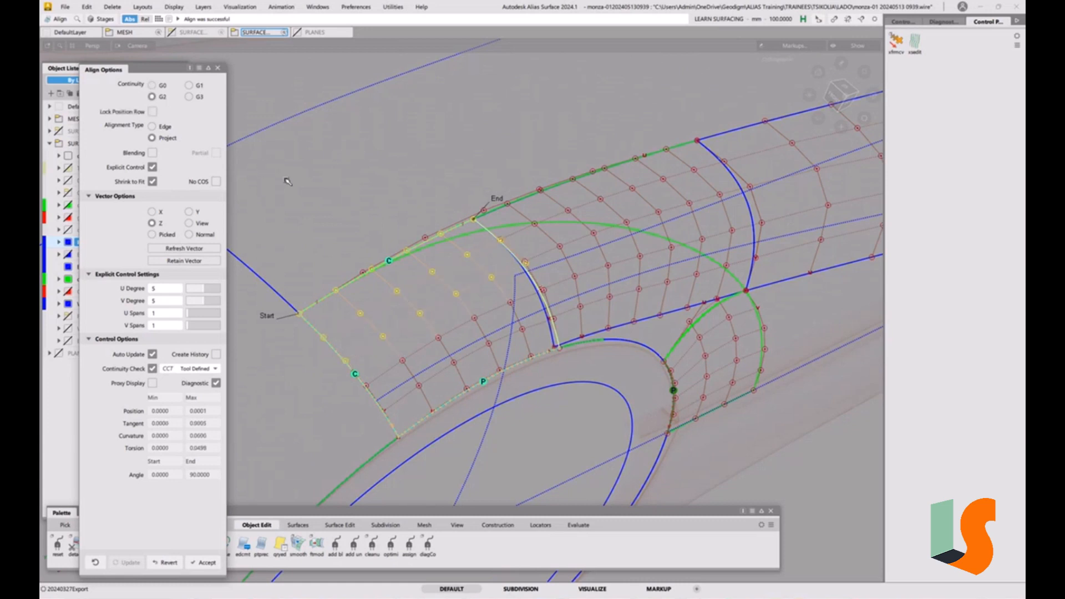
pyautogui.moveTo(500, 285)
pyautogui.keyDown('alt'); pyautogui.keyDown('shift'); pyautogui.mouseDown()
pyautogui.moveTo(436, 288)
pyautogui.moveTo(423, 277)
pyautogui.moveTo(571, 345)
pyautogui.moveTo(518, 354)
pyautogui.moveTo(458, 343)
pyautogui.mouseUp(); pyautogui.keyUp('shift'); pyautogui.keyUp('alt')
pyautogui.press('space')
pyautogui.press('4')
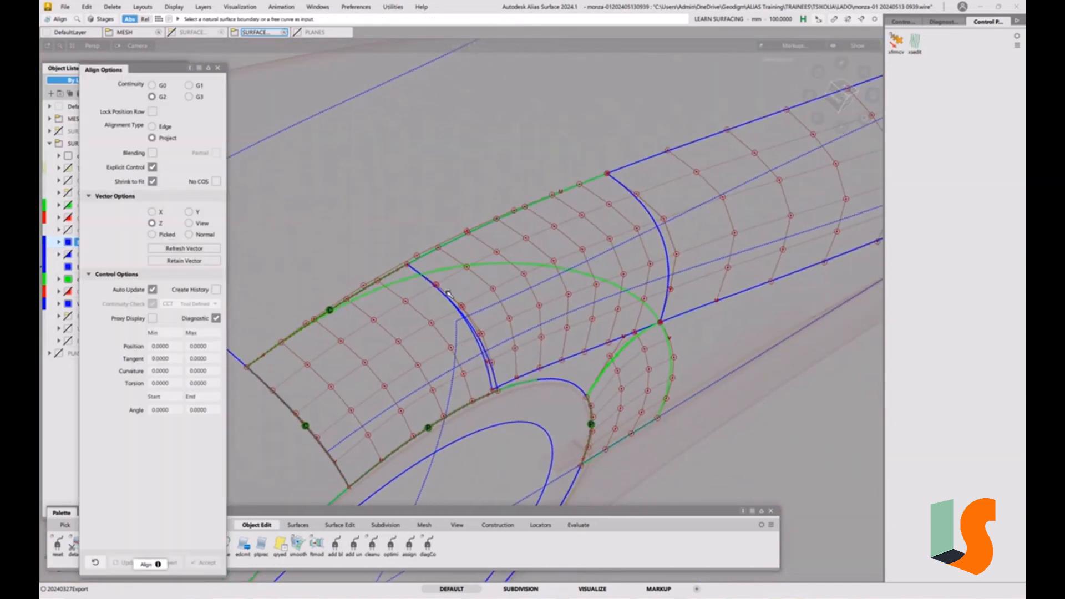
# Align the neighbouring surface's edge to the fillet surface edge with Edge type and G2 continuity, setting U degree to 5
pyautogui.click(152, 126)
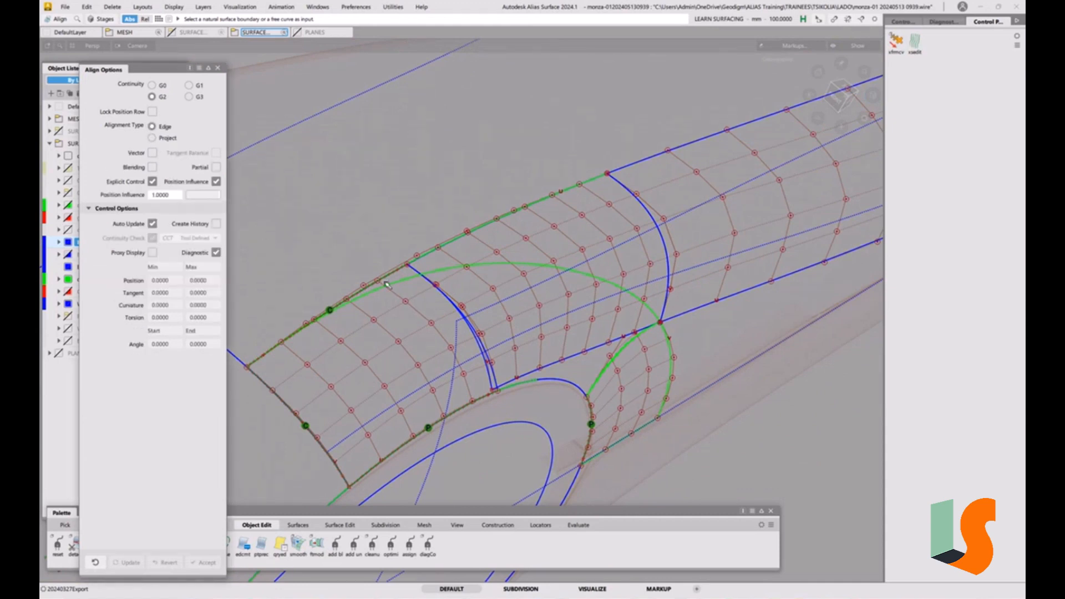
pyautogui.click(417, 271)
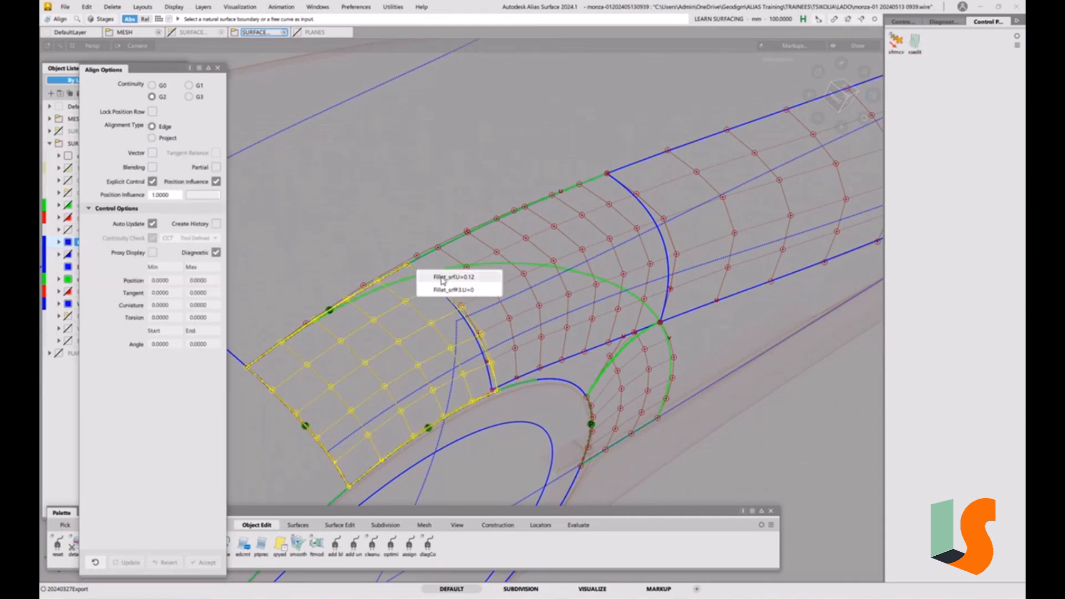
pyautogui.click(442, 278)
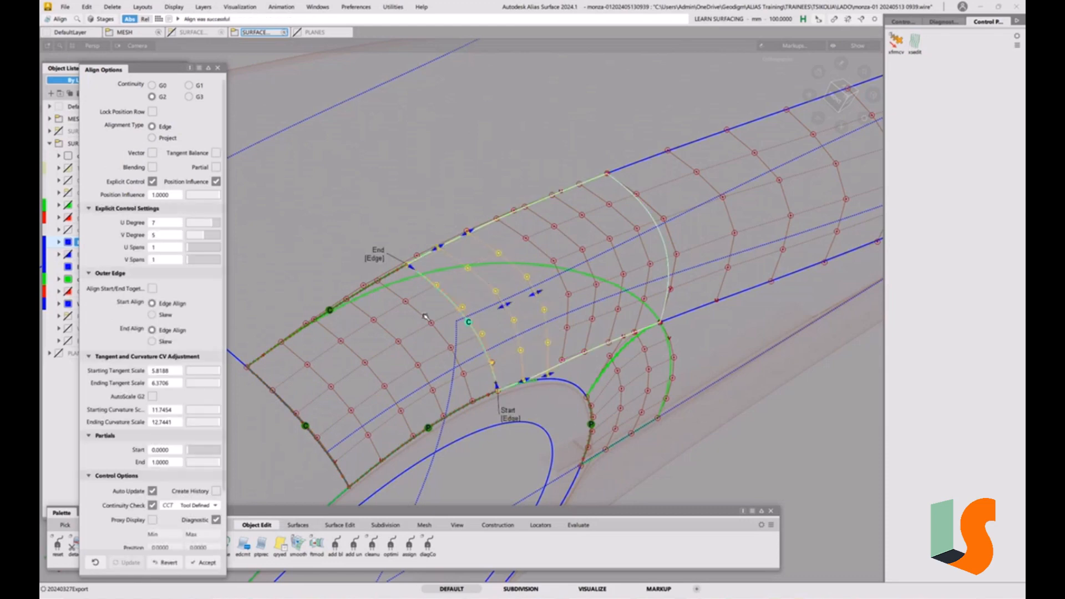
pyautogui.moveTo(595, 296)
pyautogui.keyDown('alt'); pyautogui.keyDown('shift'); pyautogui.mouseDown()
pyautogui.moveTo(577, 333)
pyautogui.moveTo(539, 339)
pyautogui.mouseUp(); pyautogui.keyUp('shift'); pyautogui.keyUp('alt')
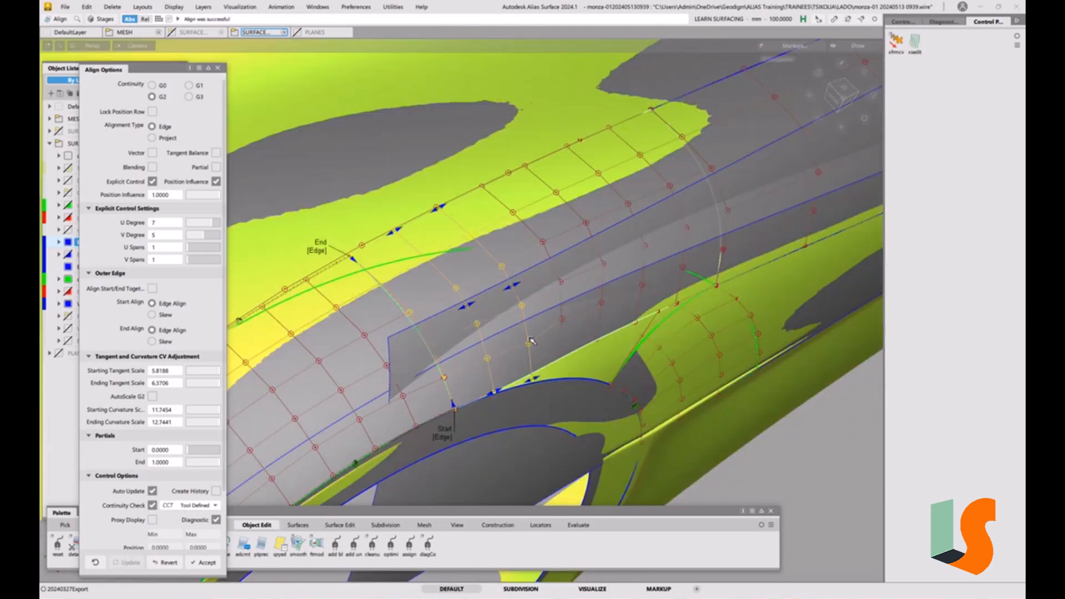
pyautogui.press('s')
pyautogui.moveTo(588, 254)
pyautogui.keyDown('alt'); pyautogui.keyDown('shift'); pyautogui.mouseDown()
pyautogui.moveTo(570, 320)
pyautogui.moveTo(682, 290)
pyautogui.mouseUp(); pyautogui.keyUp('shift'); pyautogui.keyUp('alt')
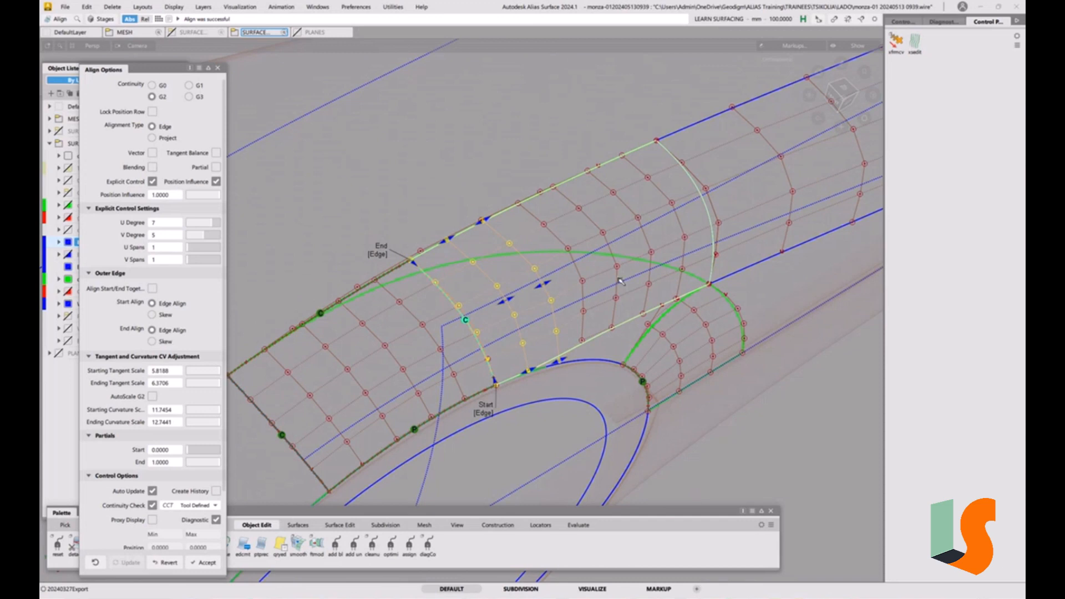
pyautogui.click(205, 226)
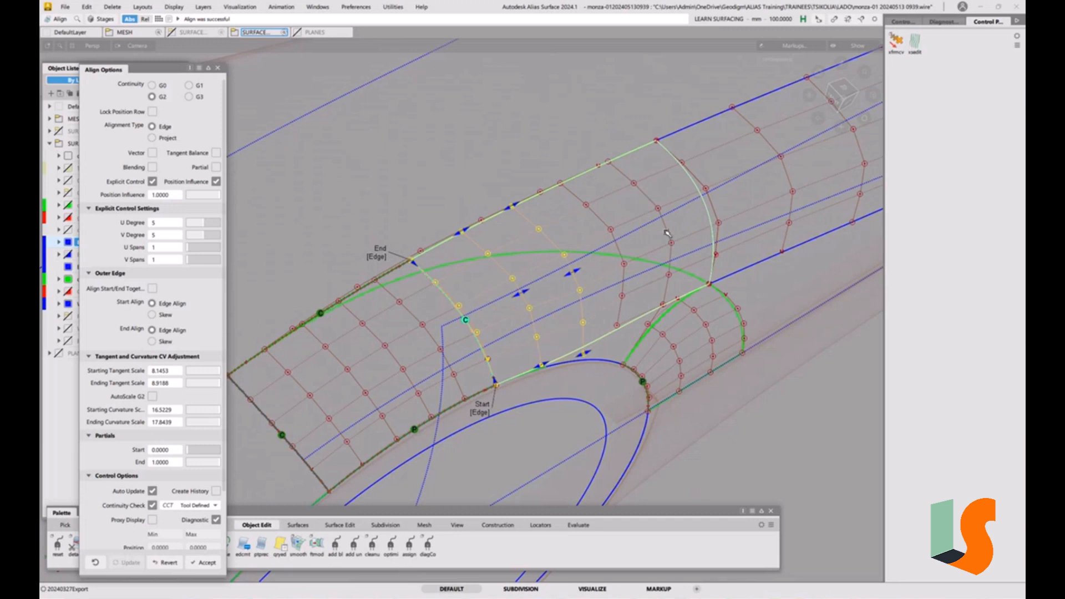
pyautogui.keyDown('alt'); pyautogui.keyDown('shift'); pyautogui.moveTo(667, 230); pyautogui.dragTo(650, 248); pyautogui.keyUp('shift'); pyautogui.keyUp('alt')
pyautogui.keyDown('alt'); pyautogui.keyDown('shift'); pyautogui.moveTo(651, 248); pyautogui.dragTo(588, 255, button='middle'); pyautogui.keyUp('shift'); pyautogui.keyUp('alt')
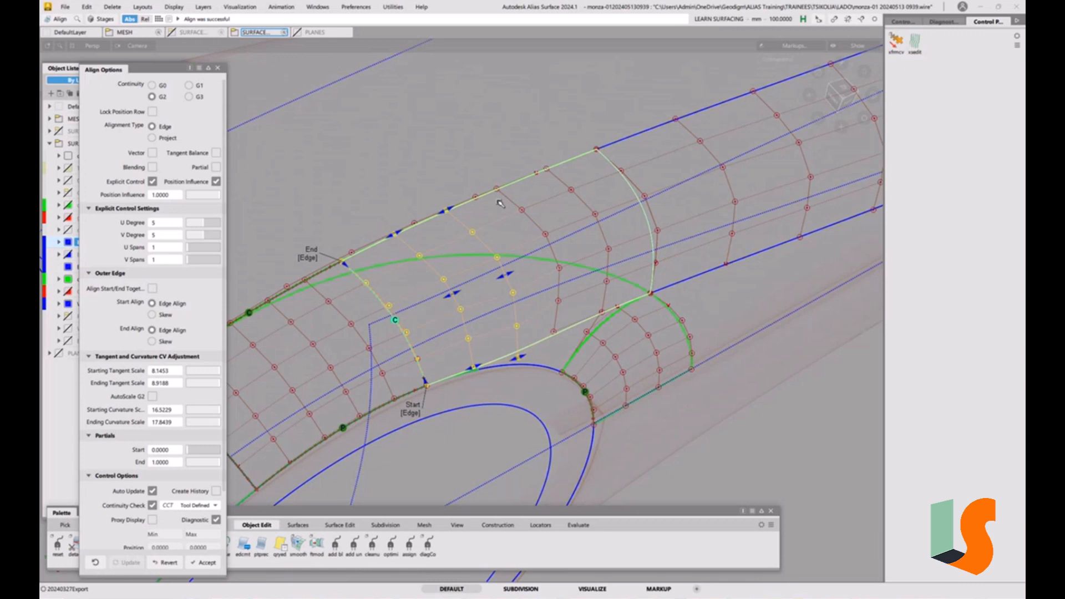
pyautogui.moveTo(643, 280); pyautogui.dragTo(643, 223)
pyautogui.click(579, 524)
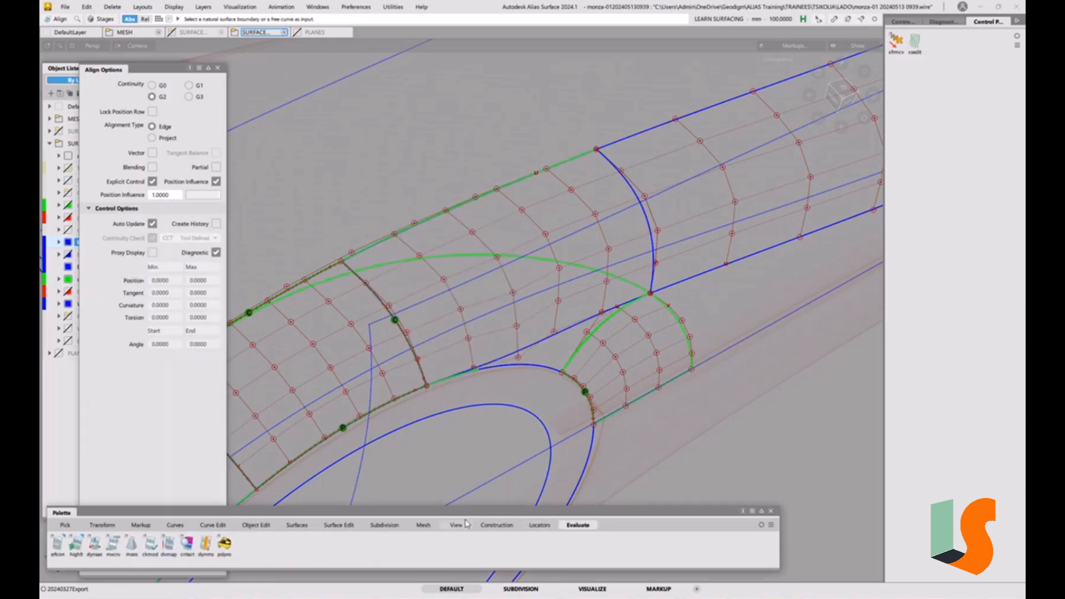
# Run a G2 curvature continuity check on the edges between the aligned surfaces and inspect it around the model
pyautogui.doubleClick(58, 543)
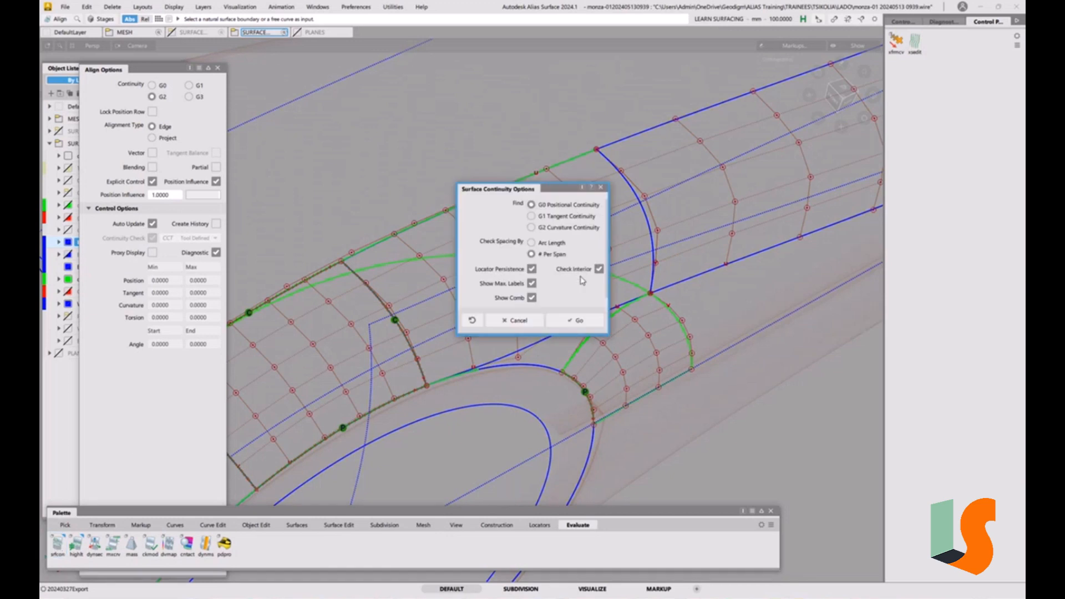
pyautogui.click(532, 228)
pyautogui.click(577, 321)
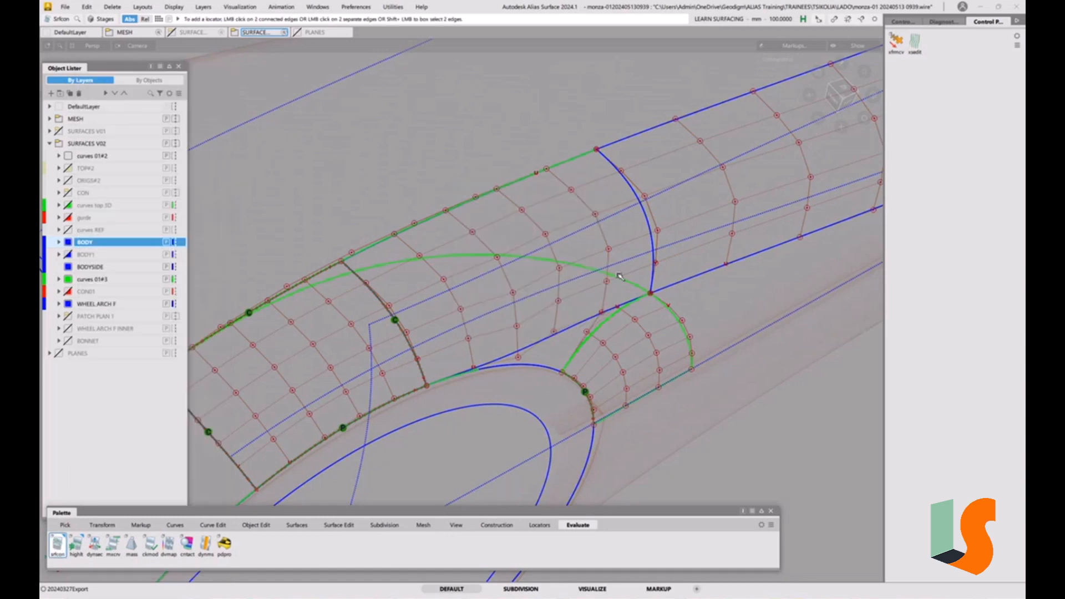
pyautogui.click(643, 203)
pyautogui.keyDown('alt'); pyautogui.keyDown('shift'); pyautogui.moveTo(668, 203); pyautogui.dragTo(613, 328); pyautogui.keyUp('shift'); pyautogui.keyUp('alt')
pyautogui.click(614, 328)
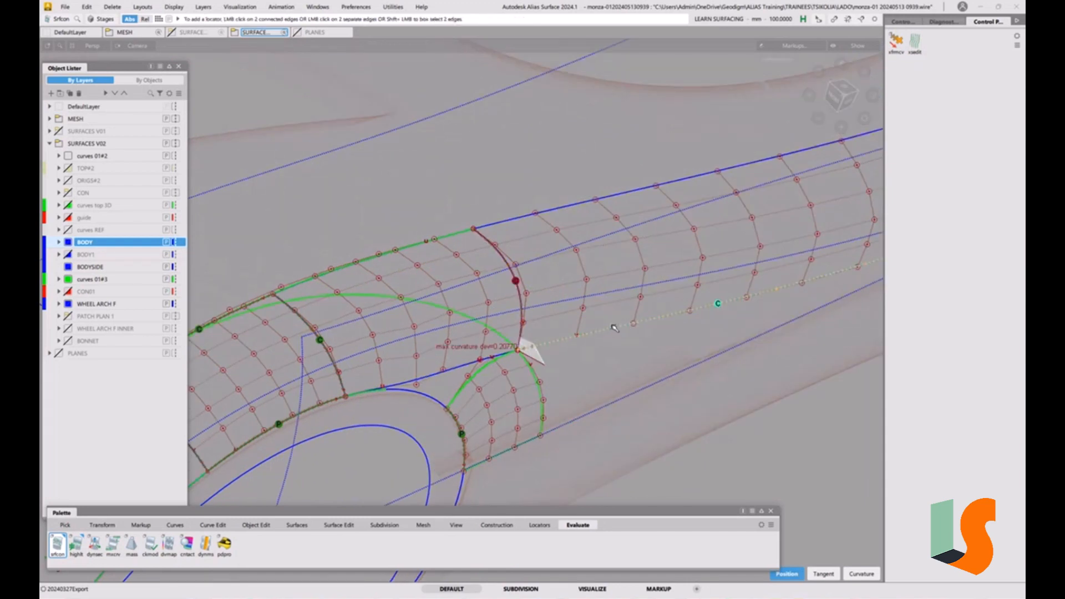
pyautogui.click(590, 201)
pyautogui.keyDown('alt'); pyautogui.keyDown('shift'); pyautogui.moveTo(540, 275); pyautogui.dragTo(566, 263, button='right'); pyautogui.keyUp('shift'); pyautogui.keyUp('alt')
pyautogui.keyDown('alt'); pyautogui.keyDown('shift'); pyautogui.moveTo(566, 264); pyautogui.dragTo(617, 288, button='middle'); pyautogui.keyUp('shift'); pyautogui.keyUp('alt')
pyautogui.keyDown('ctrl'); pyautogui.keyDown('shift'); pyautogui.moveTo(657, 320); pyautogui.dragTo(648, 245); pyautogui.keyUp('shift'); pyautogui.keyUp('ctrl')
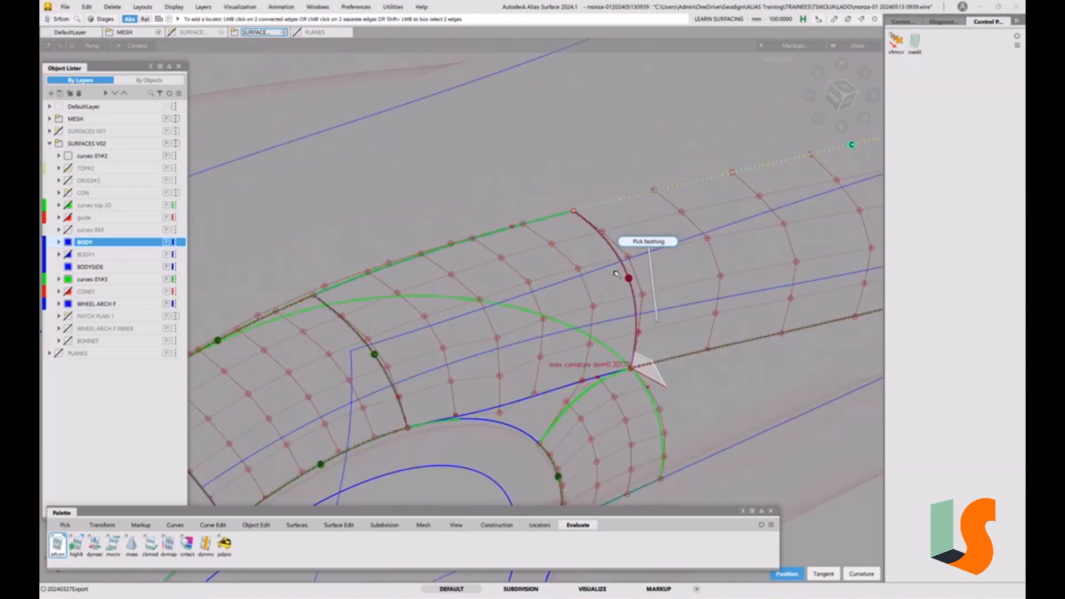
# Align the next fillet surface's edge to its neighbour with G2 Edge alignment
pyautogui.click(256, 525)
pyautogui.doubleClick(150, 546)
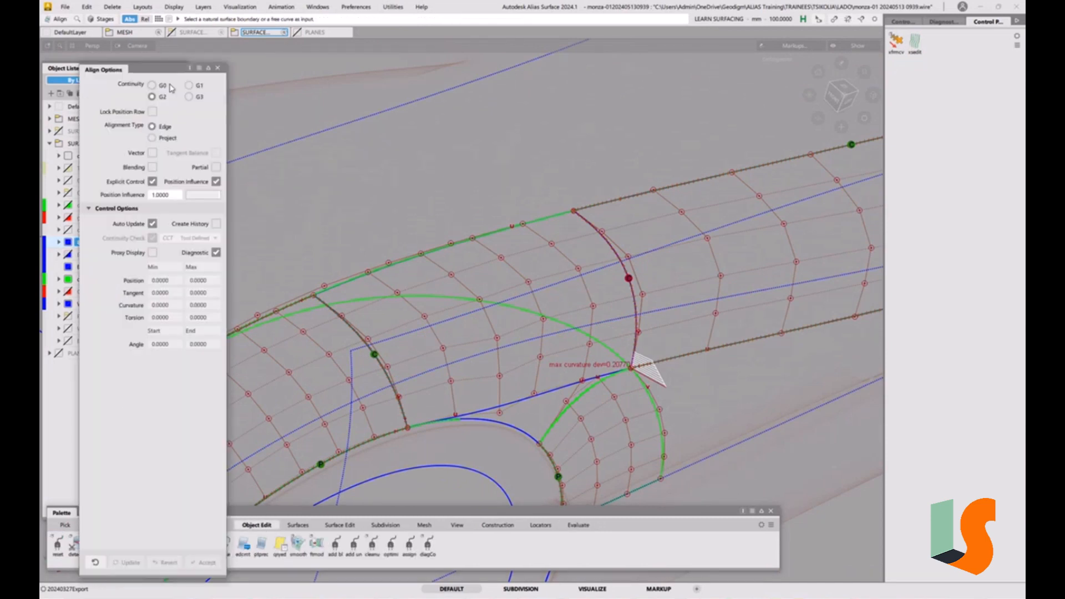
pyautogui.click(598, 233)
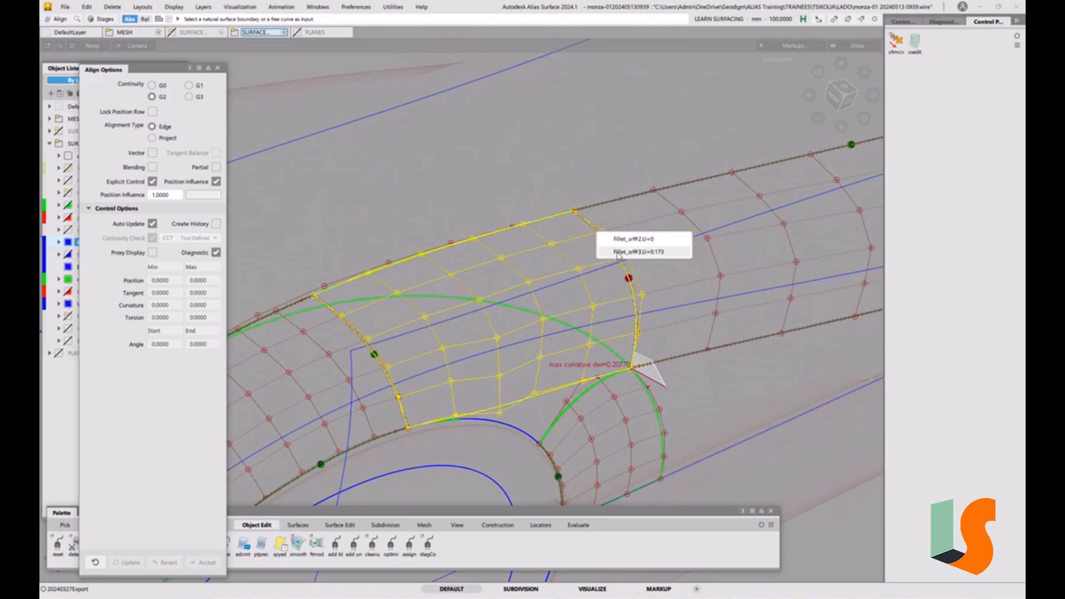
pyautogui.click(607, 237)
pyautogui.click(605, 238)
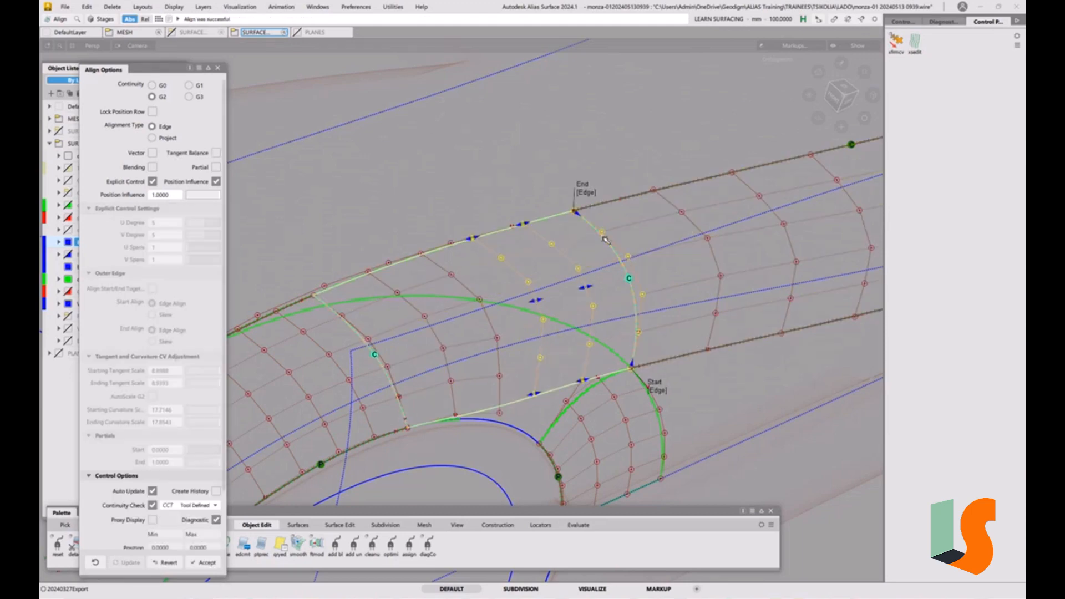
pyautogui.keyDown('alt'); pyautogui.keyDown('shift'); pyautogui.moveTo(678, 245); pyautogui.dragTo(669, 255, button='right'); pyautogui.keyUp('shift'); pyautogui.keyUp('alt')
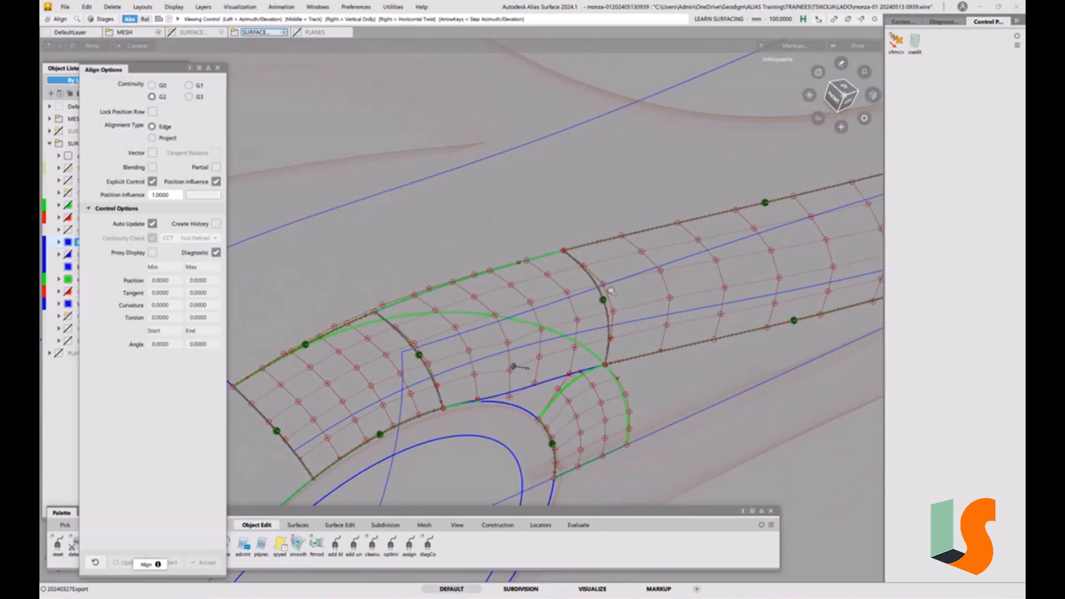
pyautogui.moveTo(616, 286)
pyautogui.keyDown('alt'); pyautogui.keyDown('shift'); pyautogui.mouseDown()
pyautogui.moveTo(599, 292)
pyautogui.moveTo(610, 335)
pyautogui.mouseUp(); pyautogui.keyUp('shift'); pyautogui.keyUp('alt')
pyautogui.keyDown('alt'); pyautogui.keyDown('shift'); pyautogui.moveTo(491, 339); pyautogui.dragTo(463, 333); pyautogui.keyUp('shift'); pyautogui.keyUp('alt')
pyautogui.keyDown('ctrl'); pyautogui.keyDown('shift'); pyautogui.moveTo(404, 356); pyautogui.dragTo(393, 362); pyautogui.keyUp('shift'); pyautogui.keyUp('ctrl')
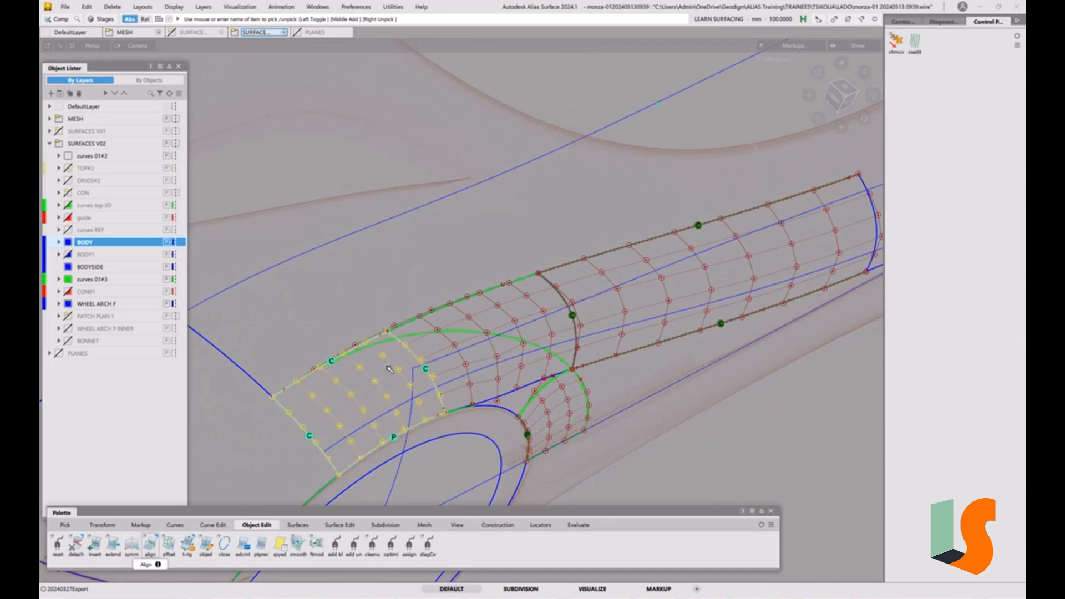
# Display X-axis aligned cross sections to examine the surface flow, then clear them and inspect the arch area
pyautogui.click(914, 42)
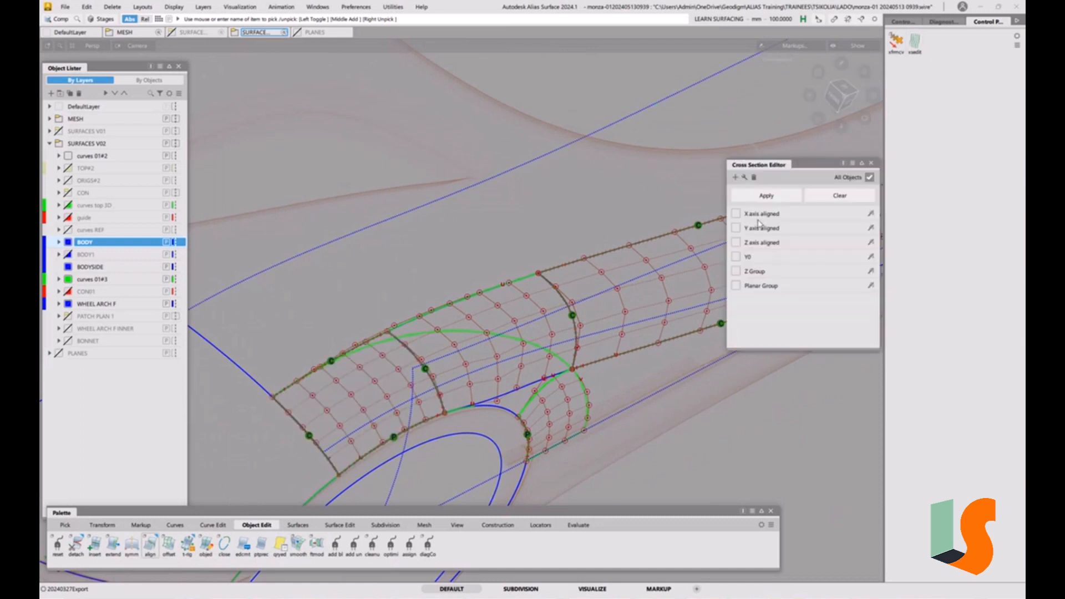
pyautogui.click(737, 215)
pyautogui.keyDown('alt'); pyautogui.keyDown('shift'); pyautogui.moveTo(492, 340); pyautogui.dragTo(566, 276, button='right'); pyautogui.keyUp('shift'); pyautogui.keyUp('alt')
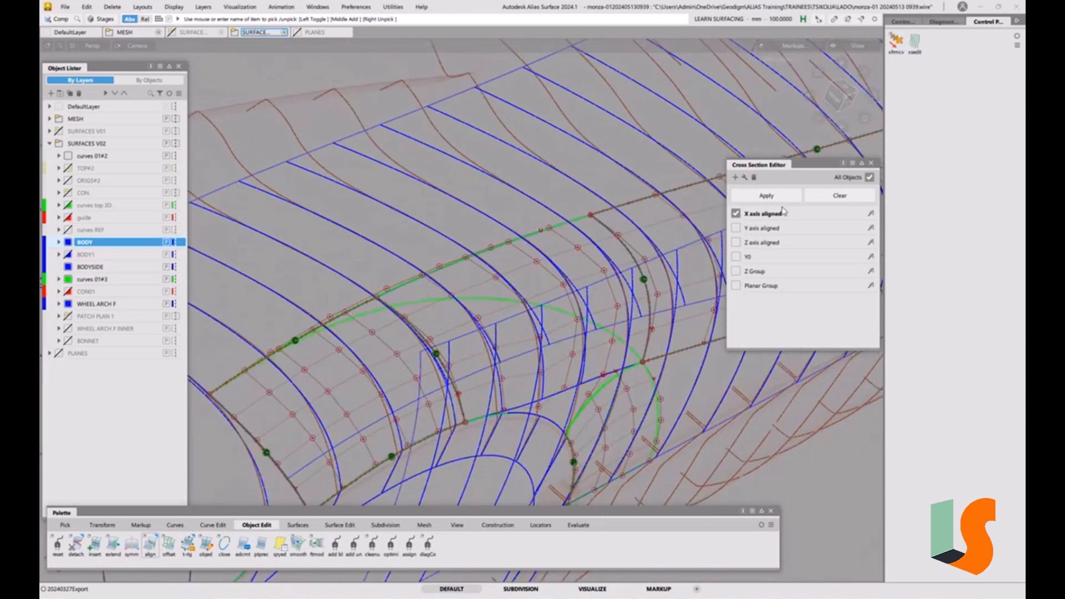
pyautogui.click(823, 198)
pyautogui.keyDown('alt'); pyautogui.keyDown('shift'); pyautogui.moveTo(650, 209); pyautogui.dragTo(479, 322, button='right'); pyautogui.keyUp('shift'); pyautogui.keyUp('alt')
pyautogui.keyDown('ctrl'); pyautogui.keyDown('shift'); pyautogui.moveTo(470, 327); pyautogui.dragTo(442, 341); pyautogui.keyUp('shift'); pyautogui.keyUp('ctrl')
pyautogui.keyDown('alt'); pyautogui.keyDown('shift'); pyautogui.moveTo(436, 299); pyautogui.dragTo(502, 283); pyautogui.keyUp('shift'); pyautogui.keyUp('alt')
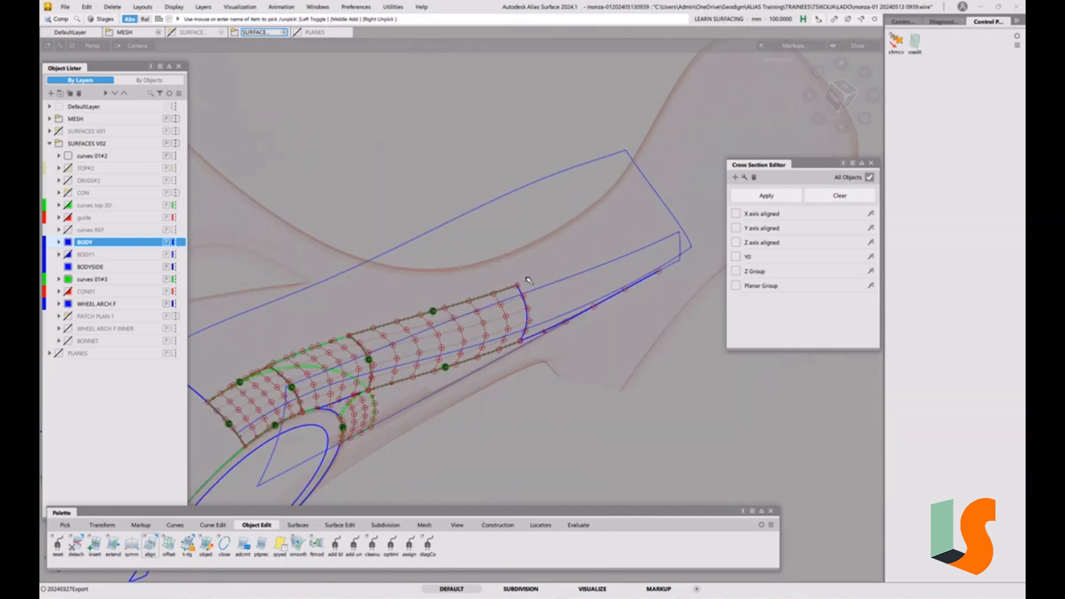
pyautogui.keyDown('alt'); pyautogui.keyDown('shift'); pyautogui.moveTo(541, 272); pyautogui.dragTo(550, 295); pyautogui.keyUp('shift'); pyautogui.keyUp('alt')
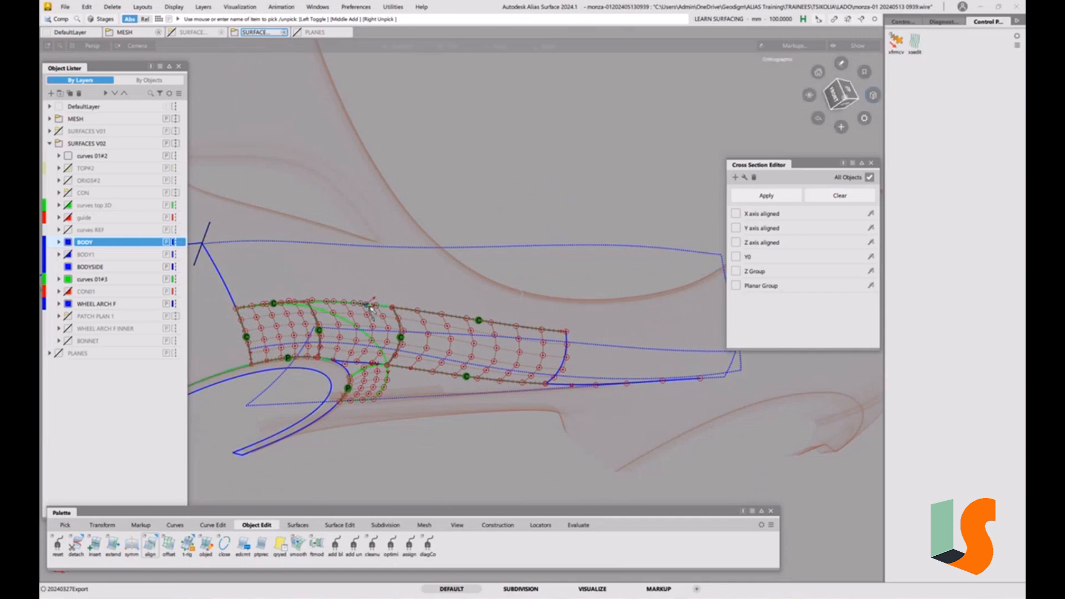
pyautogui.scroll(5, 426, 314)
pyautogui.scroll(2, 427, 318)
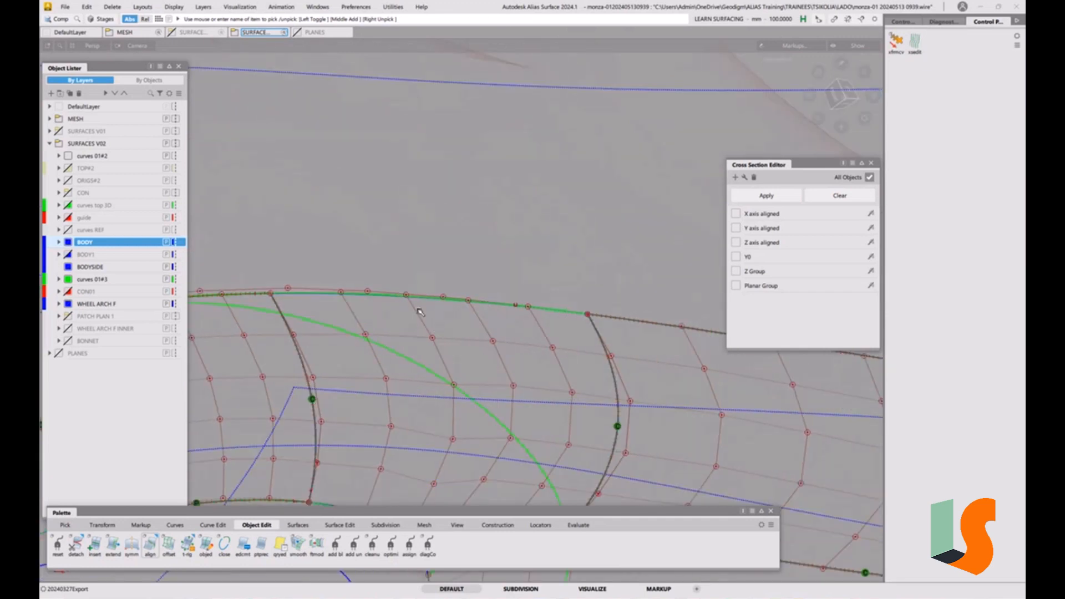
# Select and delete the curve running along the surface's upper edge
pyautogui.keyDown('ctrl'); pyautogui.keyDown('shift'); pyautogui.moveTo(419, 311); pyautogui.dragTo(458, 324); pyautogui.keyUp('shift'); pyautogui.keyUp('ctrl')
pyautogui.moveTo(428, 271); pyautogui.dragTo(470, 320)
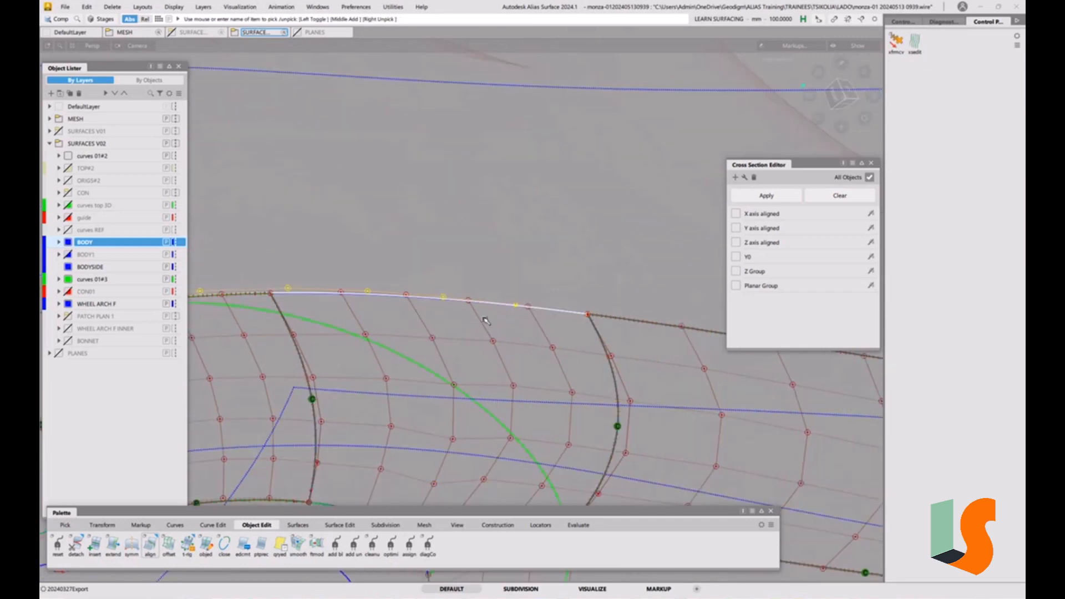
pyautogui.press('Delete')
pyautogui.click(491, 336)
pyautogui.scroll(-3, 500, 278)
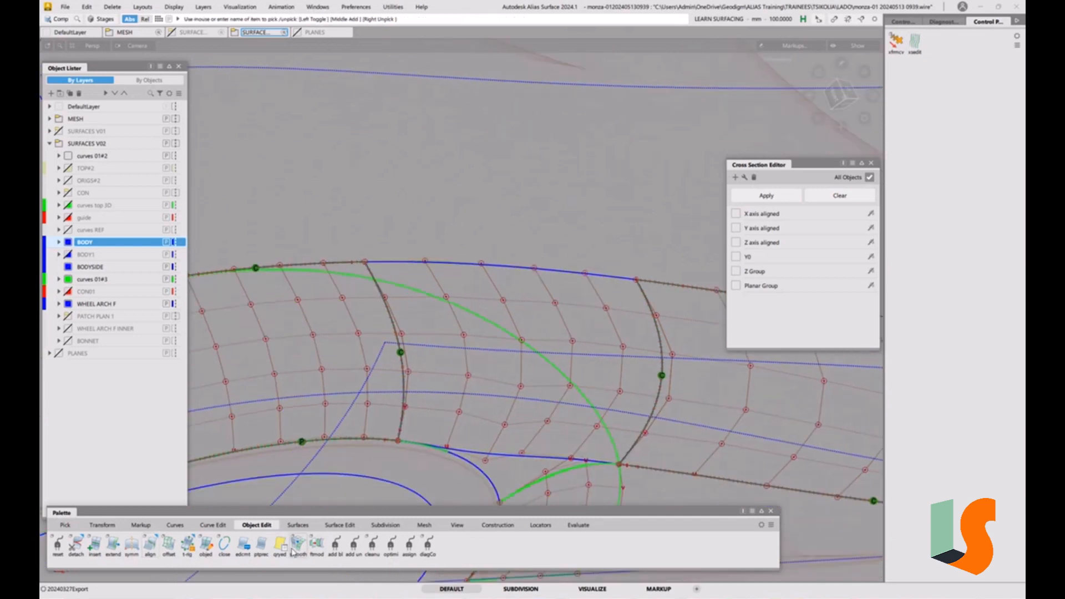
# Try a Project-type G2 alignment of the surface's upper edge to the curve above it, then close the Align options
pyautogui.doubleClick(150, 549)
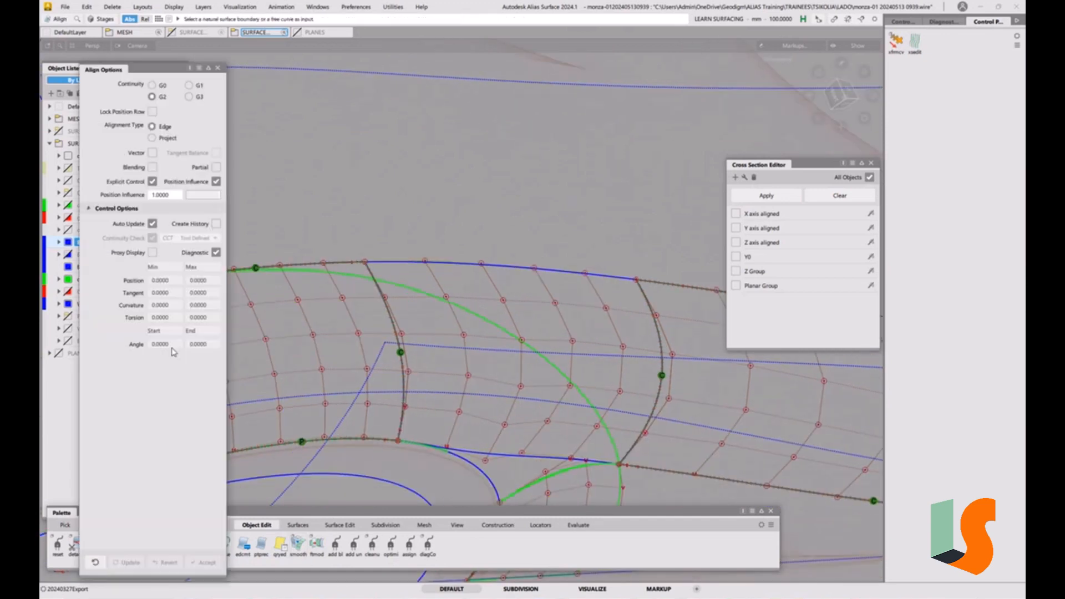
pyautogui.click(162, 138)
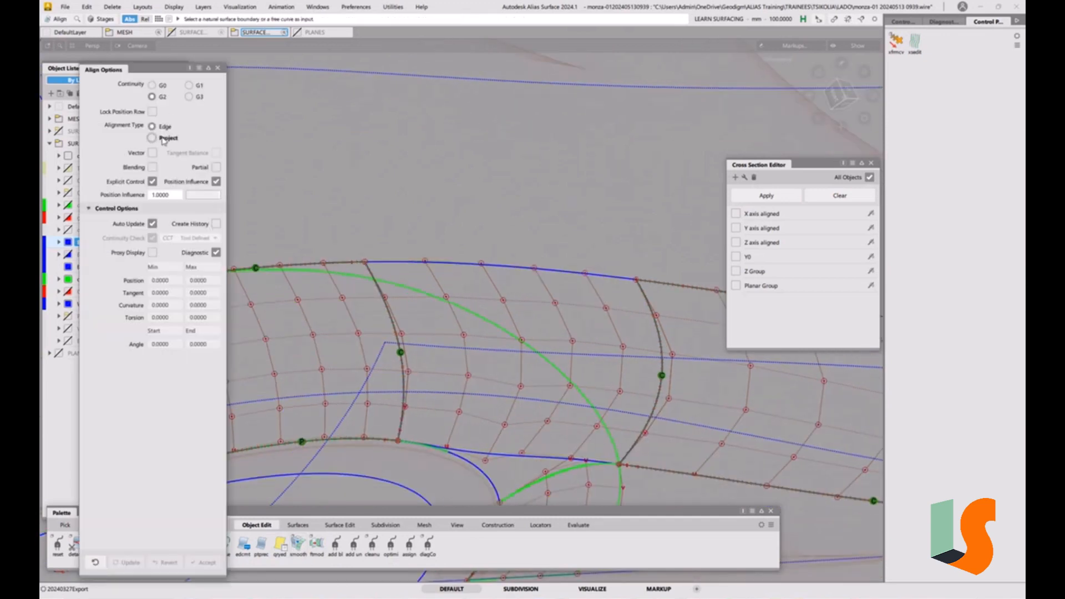
pyautogui.click(517, 267)
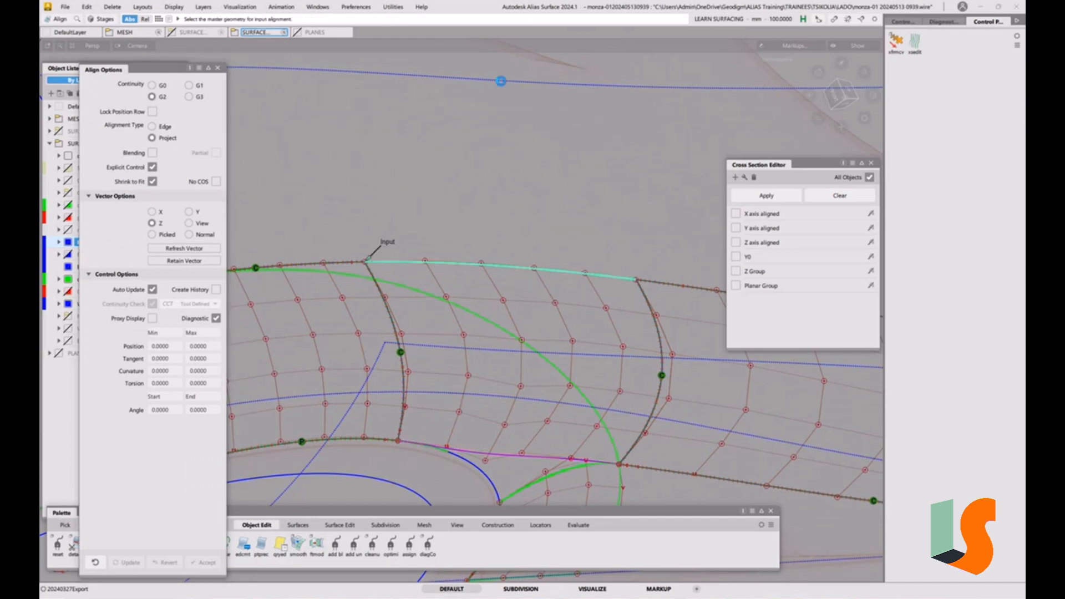
pyautogui.keyDown('alt'); pyautogui.keyDown('shift'); pyautogui.moveTo(435, 288); pyautogui.dragTo(514, 324); pyautogui.keyUp('shift'); pyautogui.keyUp('alt')
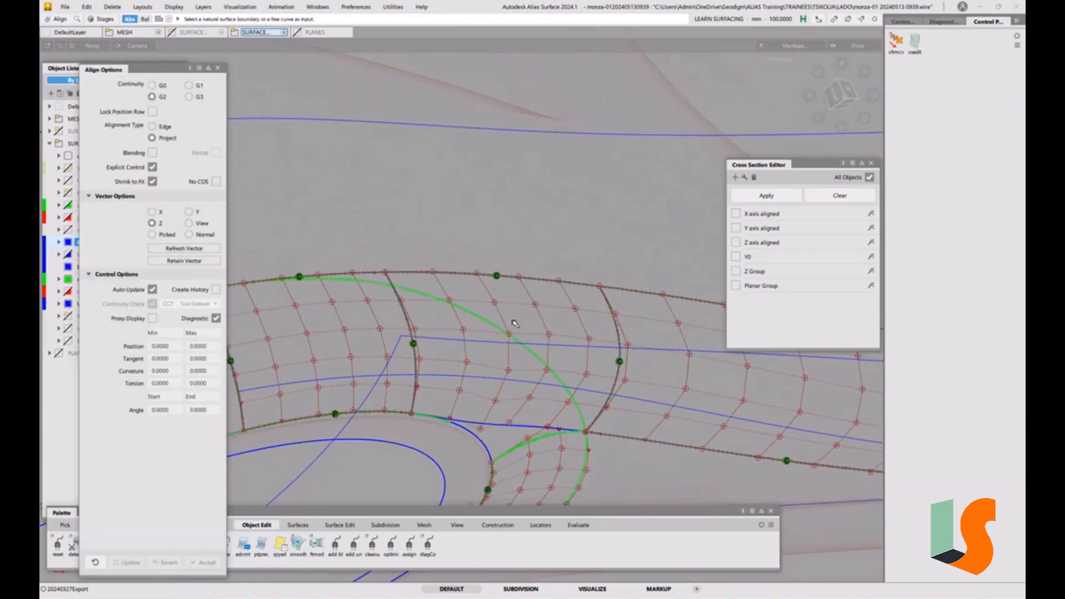
pyautogui.keyDown('alt'); pyautogui.keyDown('shift'); pyautogui.moveTo(688, 472); pyautogui.dragTo(469, 275, button='middle'); pyautogui.keyUp('shift'); pyautogui.keyUp('alt')
pyautogui.keyDown('alt'); pyautogui.keyDown('shift'); pyautogui.moveTo(381, 191); pyautogui.dragTo(498, 304, button='middle'); pyautogui.keyUp('shift'); pyautogui.keyUp('alt')
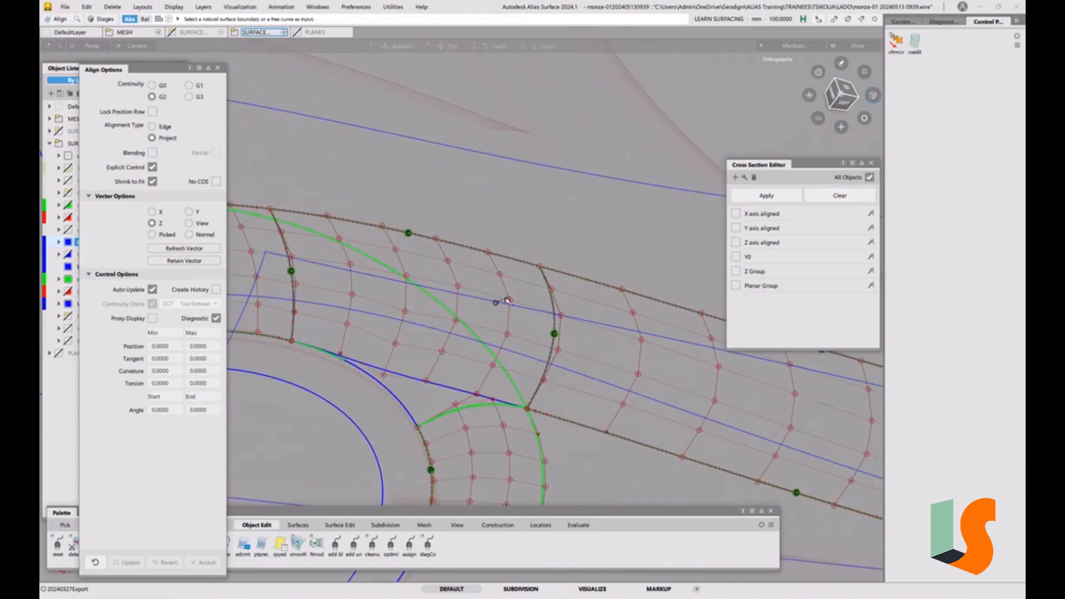
pyautogui.keyDown('alt'); pyautogui.keyDown('shift'); pyautogui.moveTo(497, 304); pyautogui.dragTo(448, 355); pyautogui.keyUp('shift'); pyautogui.keyUp('alt')
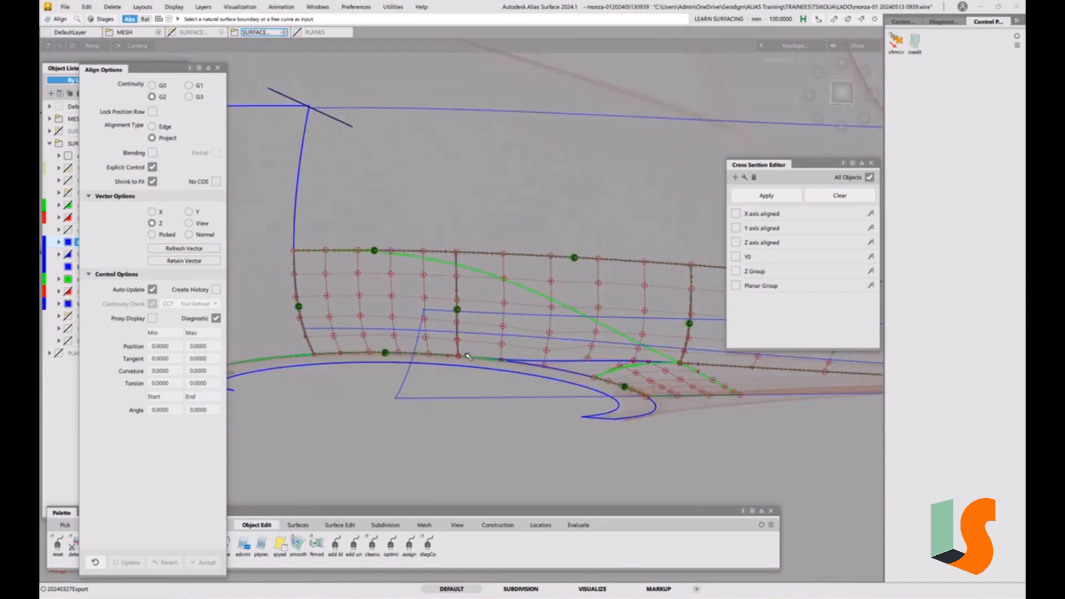
pyautogui.keyDown('alt'); pyautogui.keyDown('shift'); pyautogui.moveTo(553, 305); pyautogui.dragTo(495, 324); pyautogui.keyUp('shift'); pyautogui.keyUp('alt')
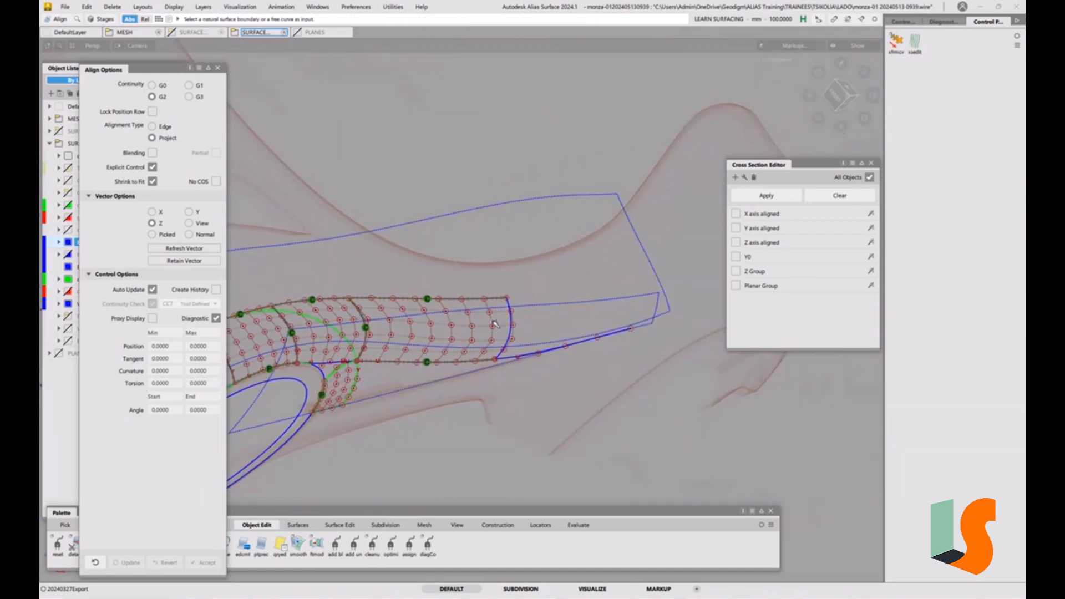
pyautogui.click(218, 68)
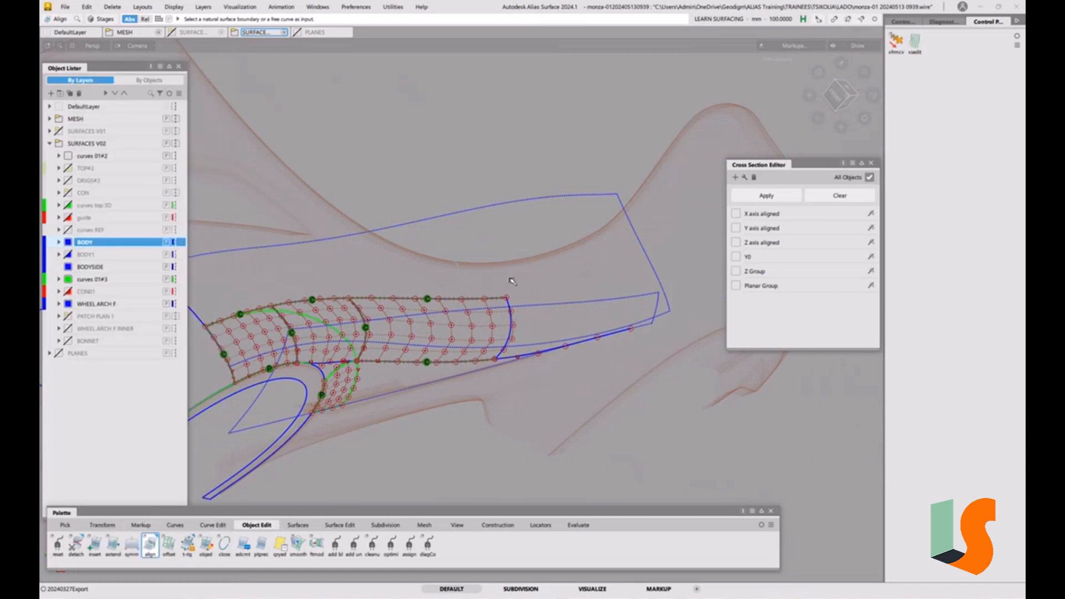
# Draw a two-point CV curve from the surface's rear upper corner extending rearward past the body-side outline
pyautogui.click(176, 525)
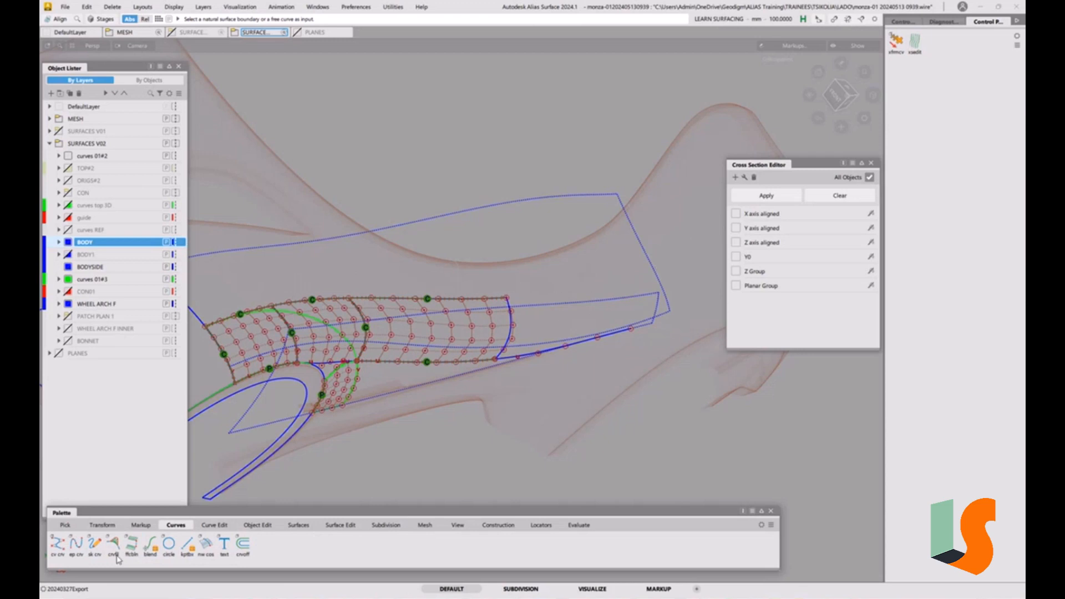
pyautogui.click(58, 544)
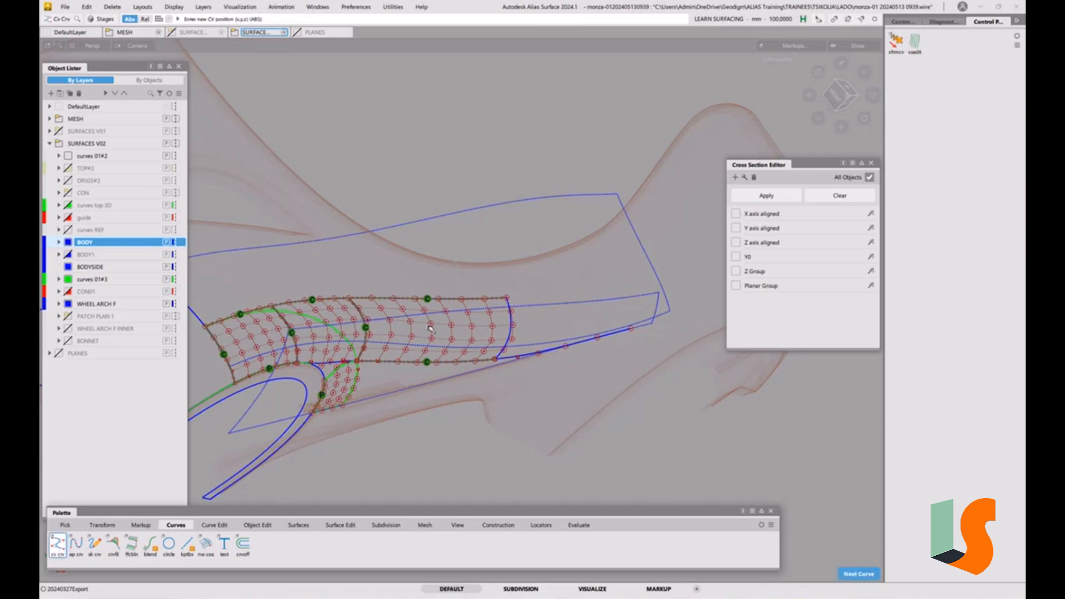
pyautogui.click(508, 296)
pyautogui.click(708, 276)
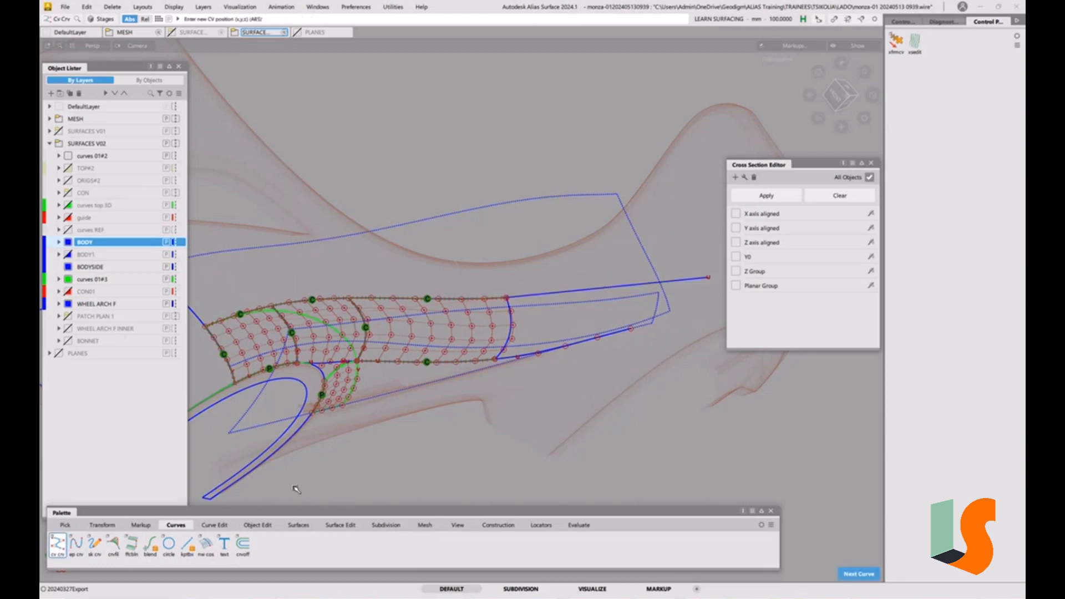
pyautogui.click(339, 525)
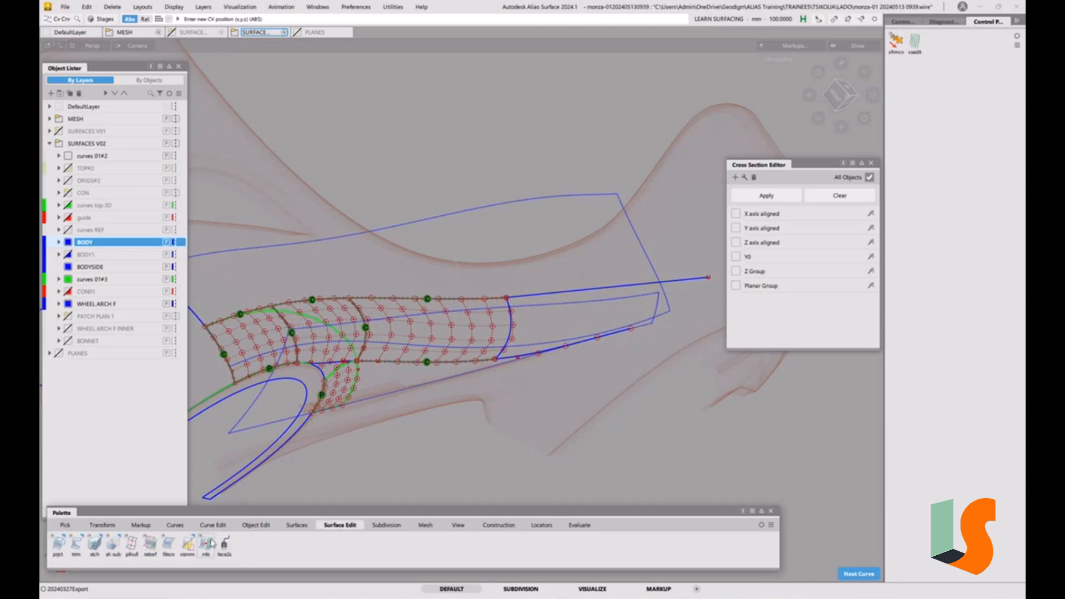
pyautogui.click(57, 547)
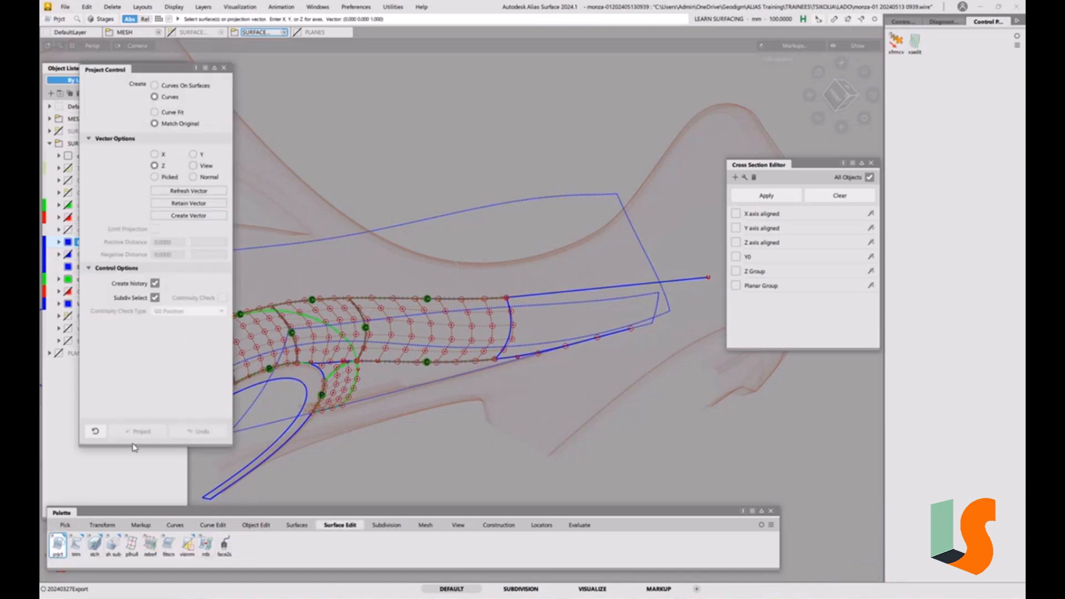
pyautogui.click(224, 67)
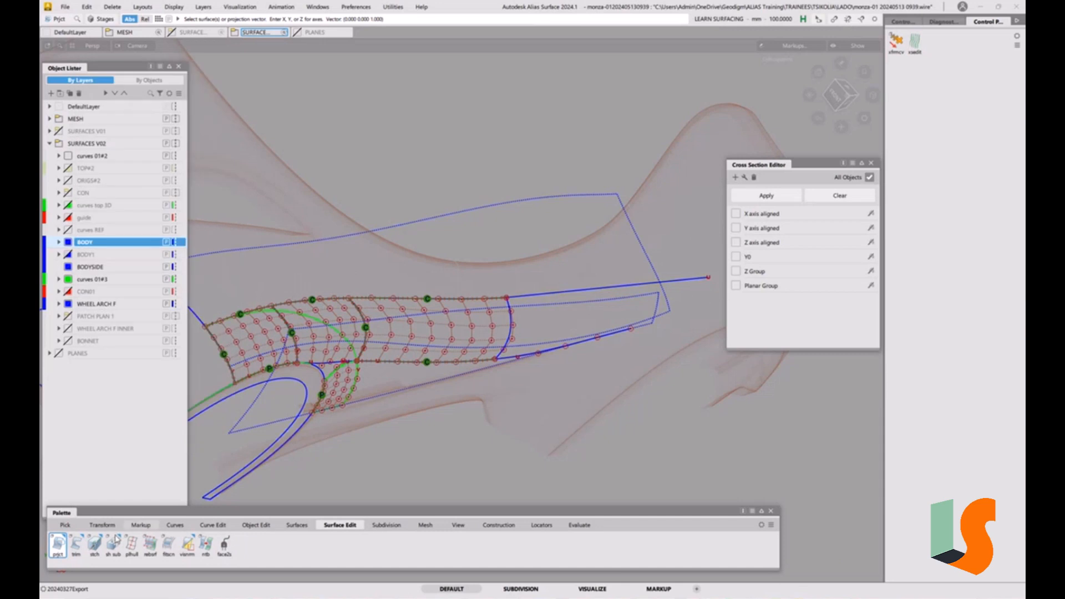
# Trim the large body-side surface with the new curve, projecting along the Z vector
pyautogui.click(76, 544)
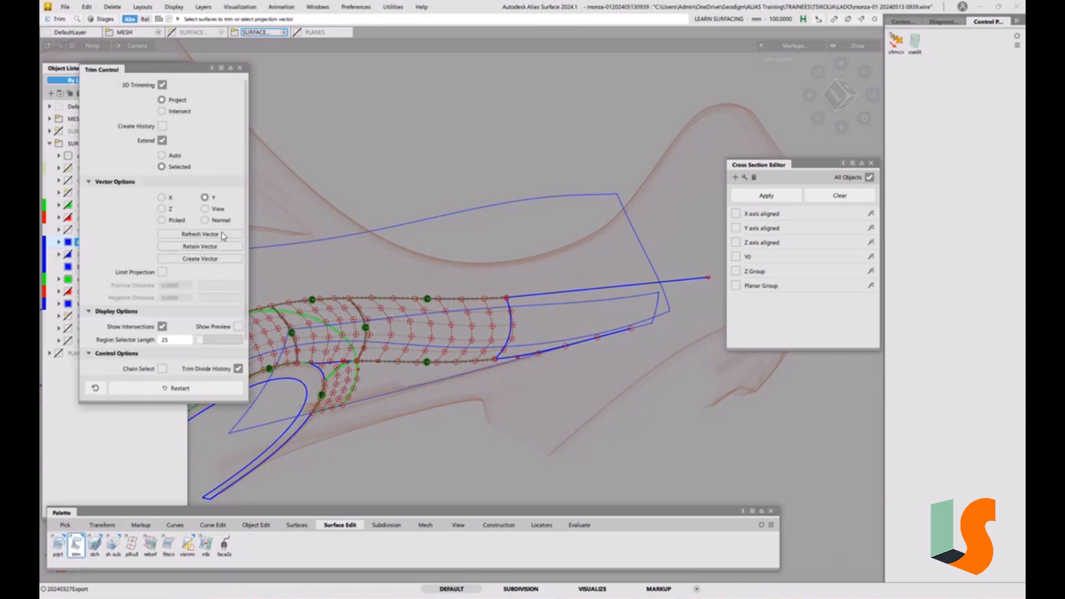
pyautogui.click(170, 209)
pyautogui.click(440, 221)
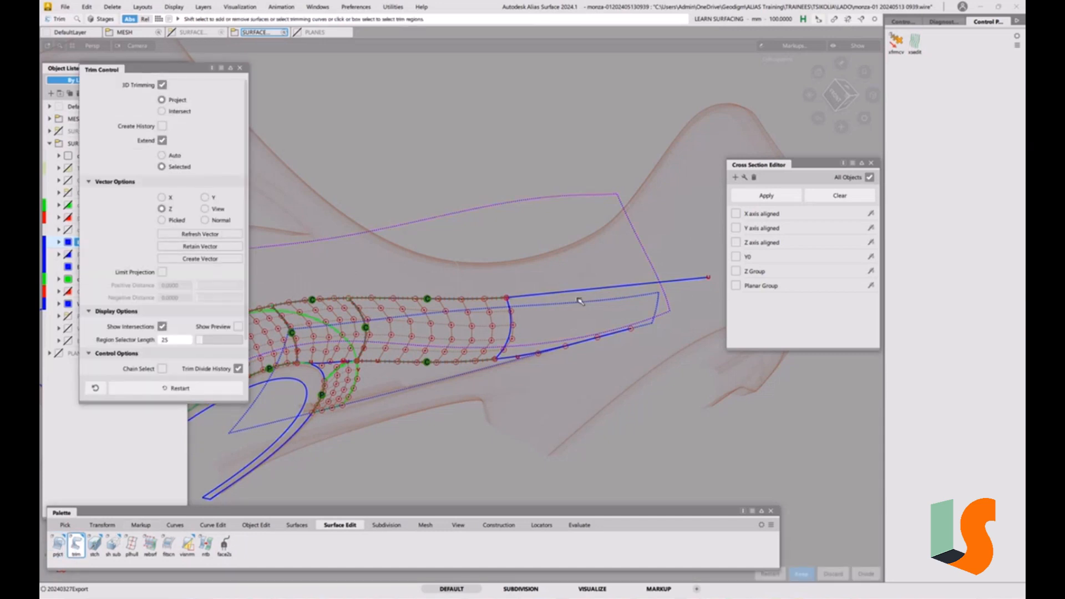
pyautogui.click(608, 288)
pyautogui.click(606, 265)
pyautogui.press('space')
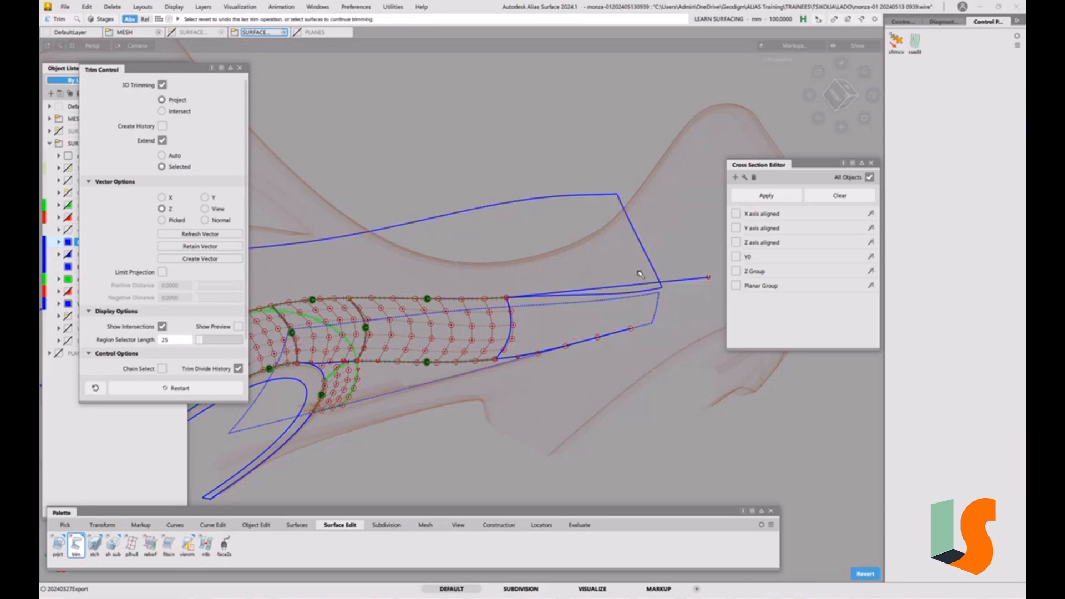
# Select and delete the leftover lower surface piece below the trimmed body side
pyautogui.keyDown('alt'); pyautogui.keyDown('shift'); pyautogui.moveTo(493, 278); pyautogui.dragTo(565, 306, button='middle'); pyautogui.keyUp('shift'); pyautogui.keyUp('alt')
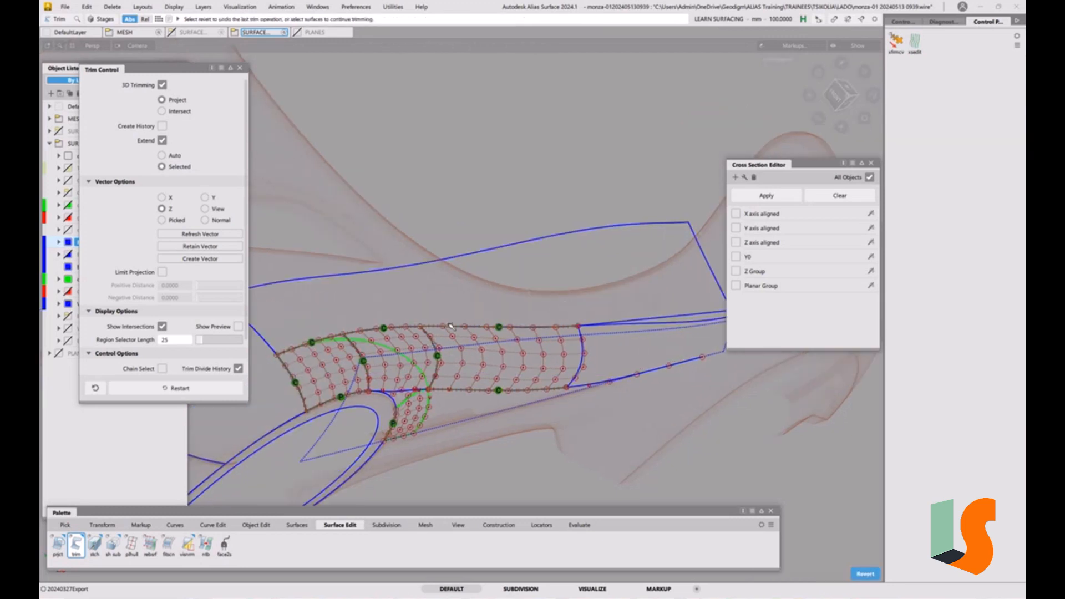
pyautogui.keyDown('ctrl'); pyautogui.keyDown('shift'); pyautogui.moveTo(429, 327); pyautogui.dragTo(414, 338); pyautogui.keyUp('shift'); pyautogui.keyUp('ctrl')
pyautogui.click(461, 354)
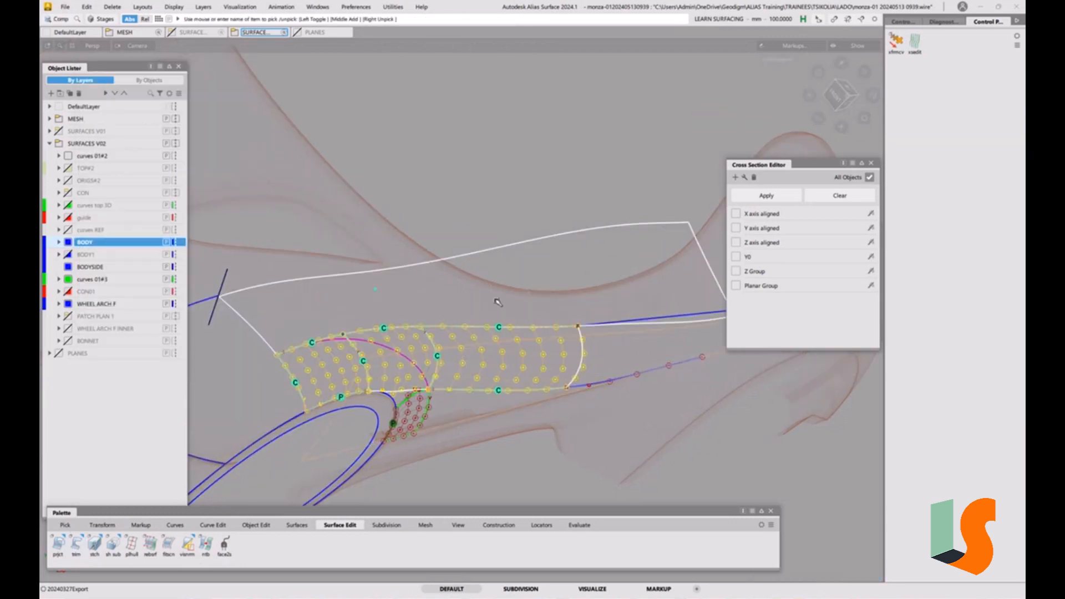
pyautogui.hotkey('alt', 'h')
pyautogui.press('F12')
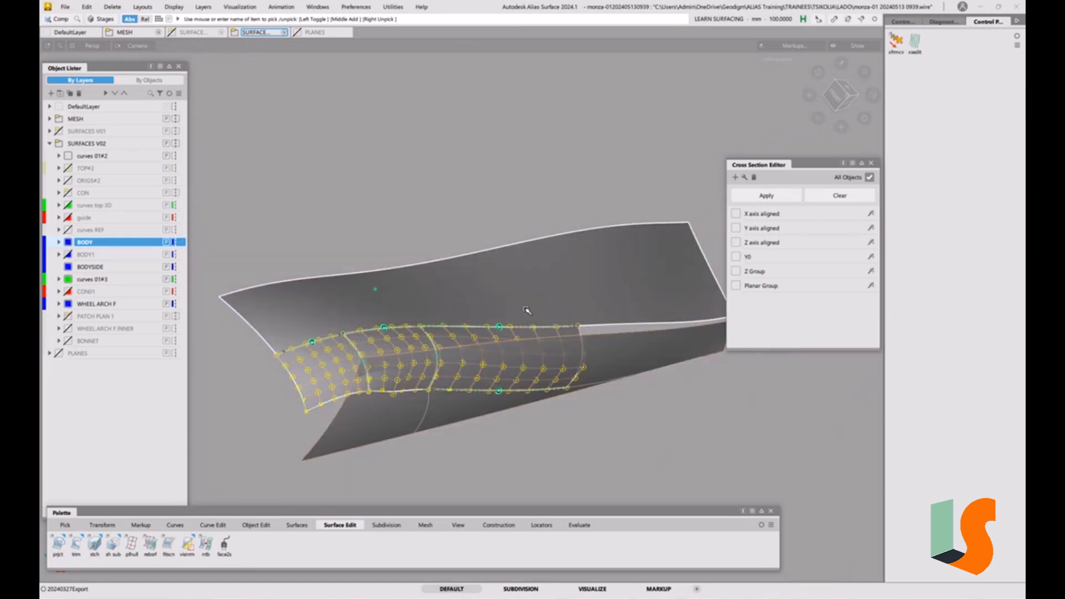
pyautogui.press('F12')
pyautogui.keyDown('ctrl'); pyautogui.keyDown('shift'); pyautogui.moveTo(636, 354); pyautogui.dragTo(646, 273); pyautogui.keyUp('shift'); pyautogui.keyUp('ctrl')
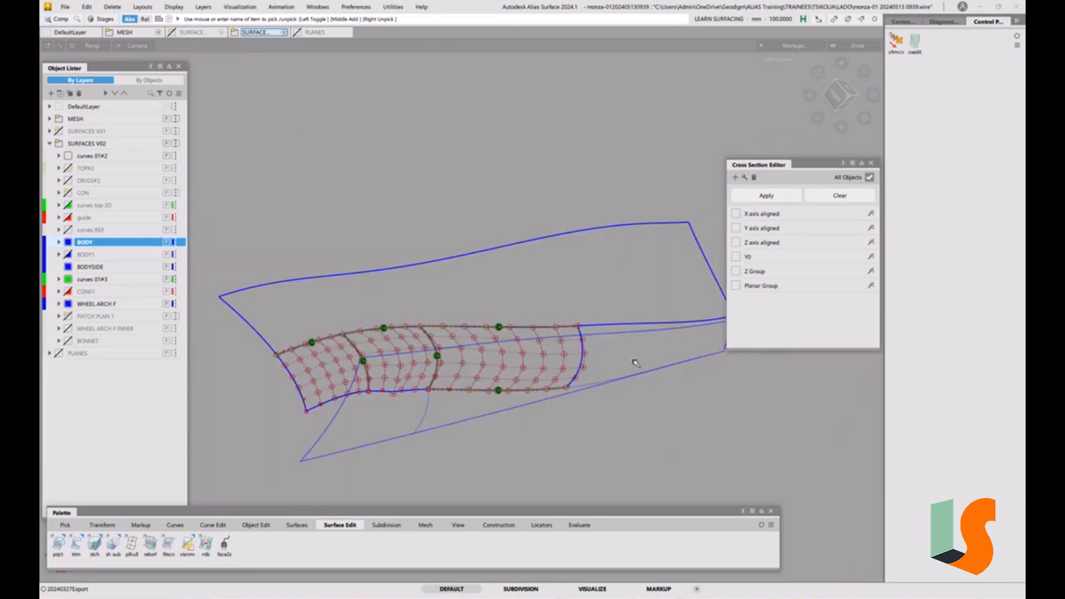
pyautogui.keyDown('ctrl'); pyautogui.keyDown('shift'); pyautogui.moveTo(569, 375); pyautogui.dragTo(543, 392); pyautogui.keyUp('shift'); pyautogui.keyUp('ctrl')
pyautogui.click(526, 404)
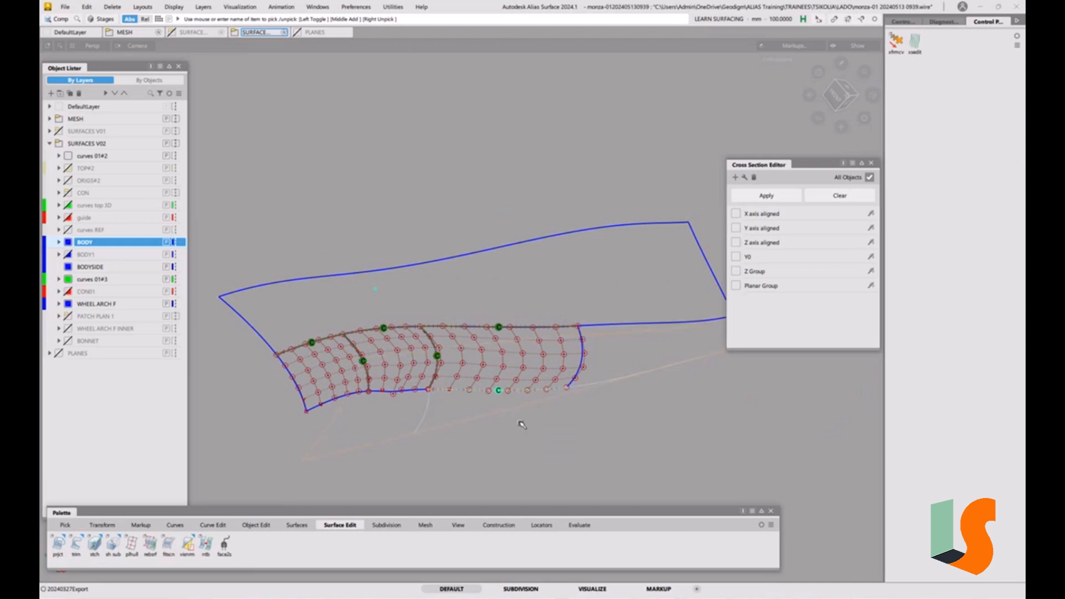
pyautogui.press('Delete')
# Apply Iso Angle diagnostic shading in Y, then horizontal zebra stripes, to inspect the surface flow
pyautogui.click(944, 22)
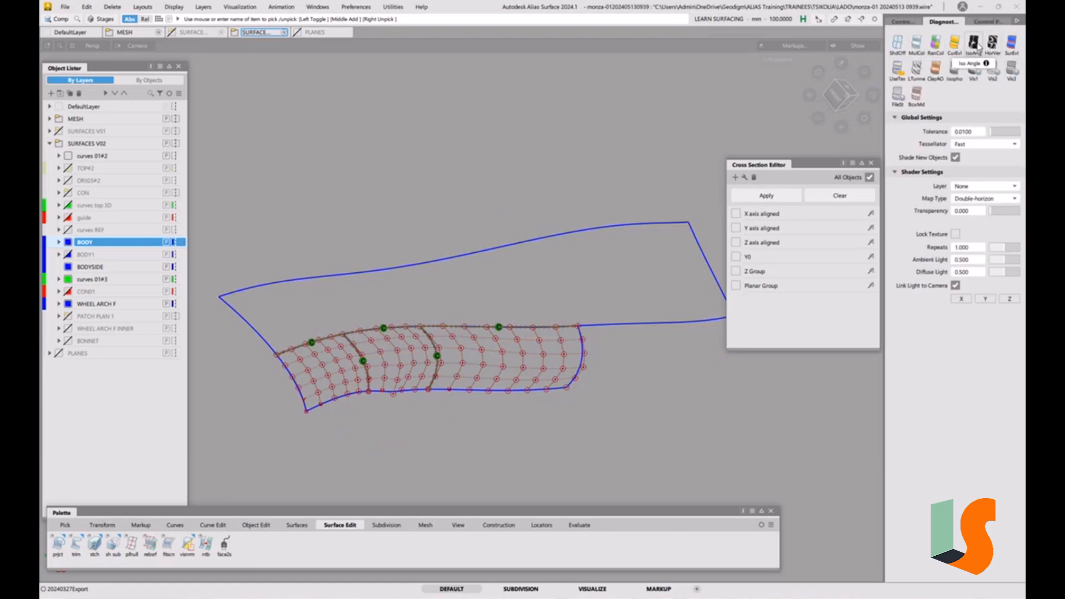
pyautogui.click(974, 43)
pyautogui.click(986, 299)
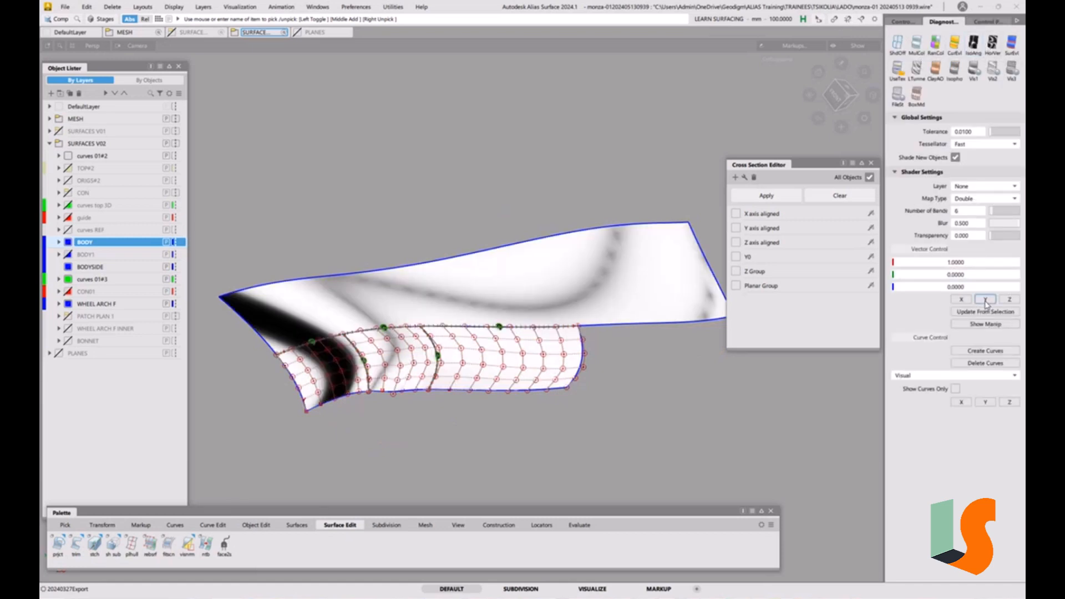
pyautogui.moveTo(589, 300)
pyautogui.keyDown('alt'); pyautogui.keyDown('shift'); pyautogui.mouseDown()
pyautogui.moveTo(547, 364)
pyautogui.moveTo(538, 302)
pyautogui.moveTo(527, 326)
pyautogui.moveTo(422, 359)
pyautogui.moveTo(333, 350)
pyautogui.moveTo(380, 344)
pyautogui.moveTo(281, 327)
pyautogui.moveTo(495, 287)
pyautogui.moveTo(290, 326)
pyautogui.moveTo(389, 278)
pyautogui.moveTo(682, 174)
pyautogui.mouseUp(); pyautogui.keyUp('shift'); pyautogui.keyUp('alt')
pyautogui.click(993, 43)
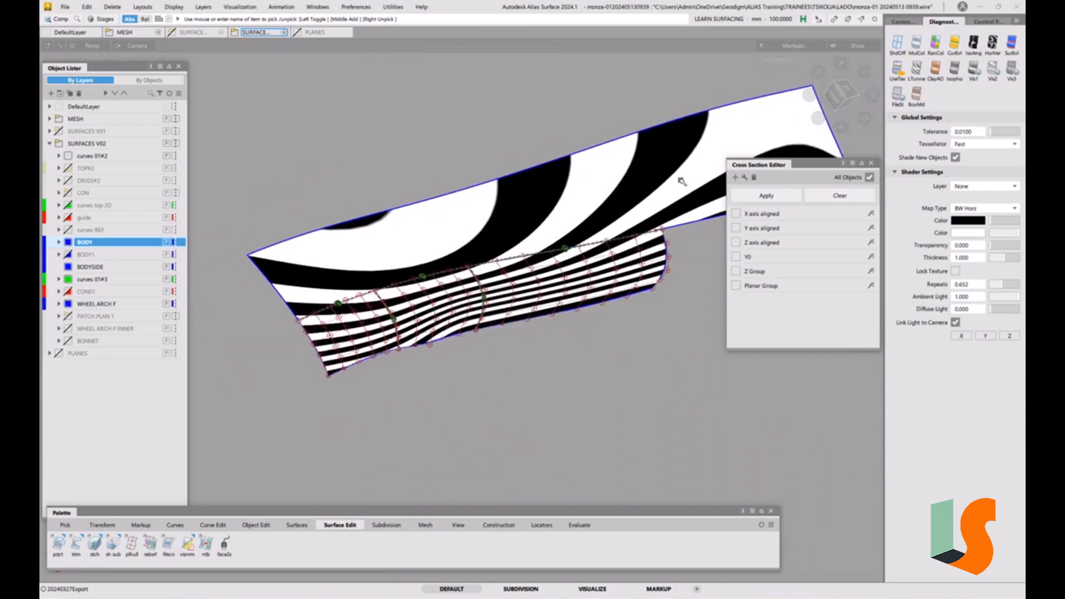
# Turn off diagnostic shading and close the Cross Section Editor
pyautogui.press('F1')
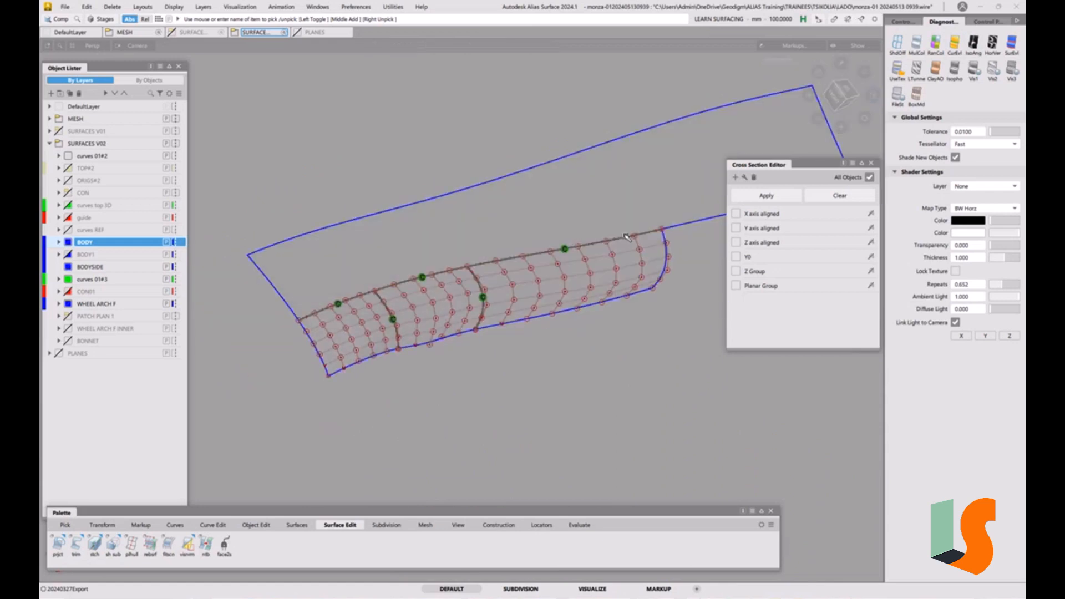
pyautogui.click(872, 166)
pyautogui.keyDown('alt'); pyautogui.keyDown('shift'); pyautogui.moveTo(560, 311); pyautogui.dragTo(449, 270); pyautogui.keyUp('shift'); pyautogui.keyUp('alt')
pyautogui.click(65, 6)
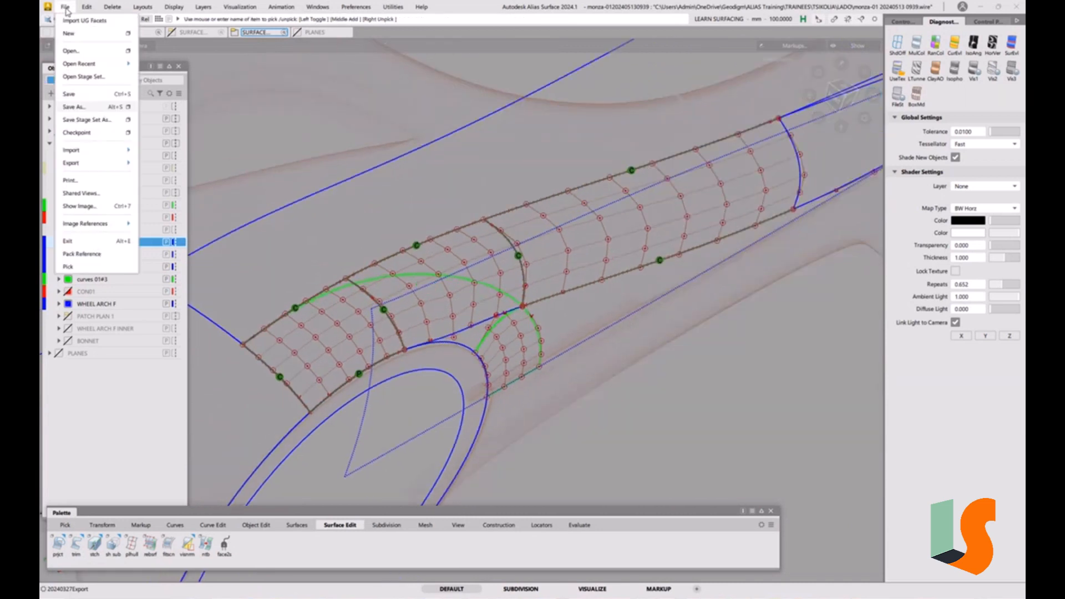
pyautogui.click(75, 107)
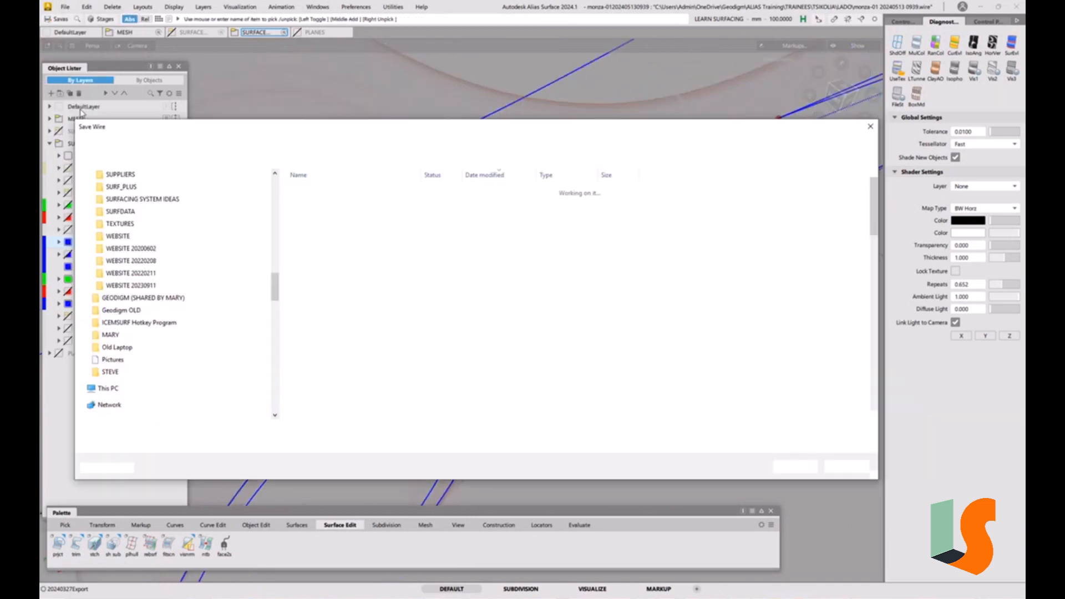
pyautogui.moveTo(202, 429); pyautogui.dragTo(284, 429)
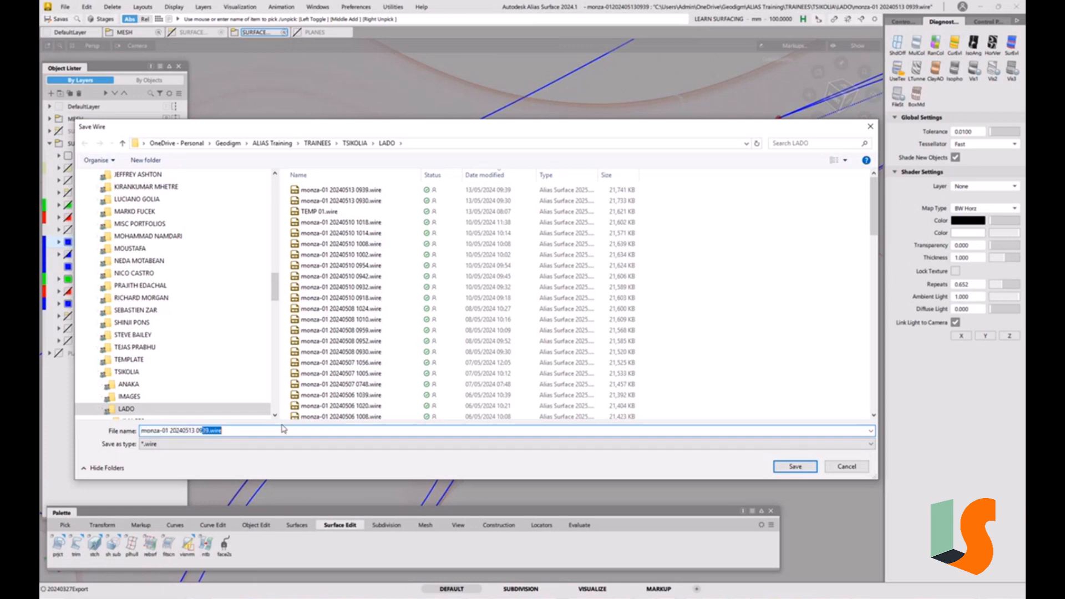
pyautogui.write('48')
pyautogui.press('Return')
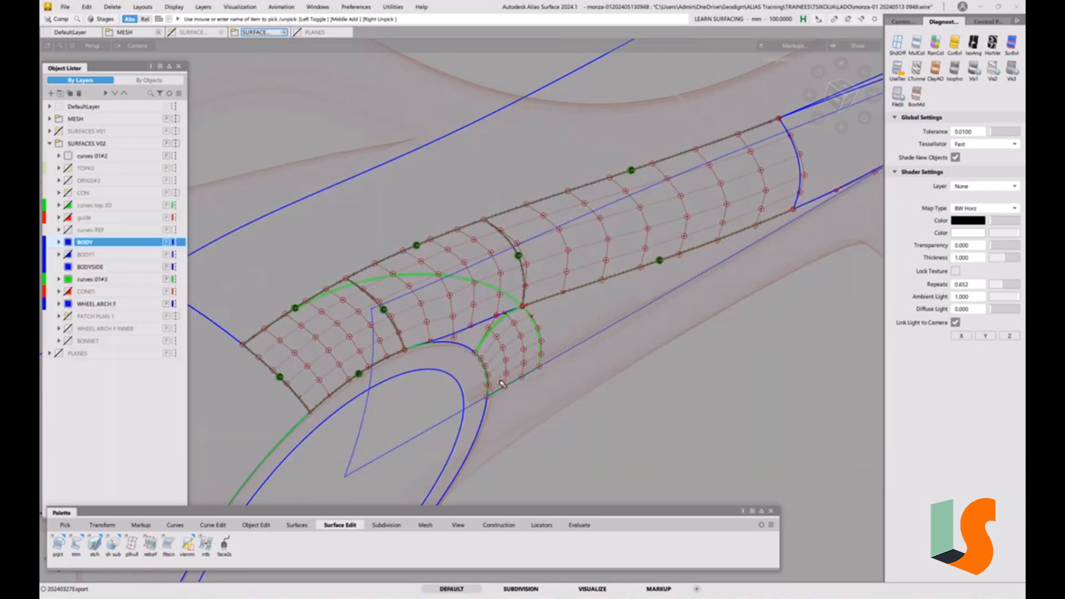
# Run a G2 surface continuity check with locator persistence, max labels and comb, boxing the edges at the wheel-arch junction
pyautogui.keyDown('alt'); pyautogui.keyDown('shift'); pyautogui.moveTo(503, 349); pyautogui.dragTo(491, 281, button='middle'); pyautogui.keyUp('shift'); pyautogui.keyUp('alt')
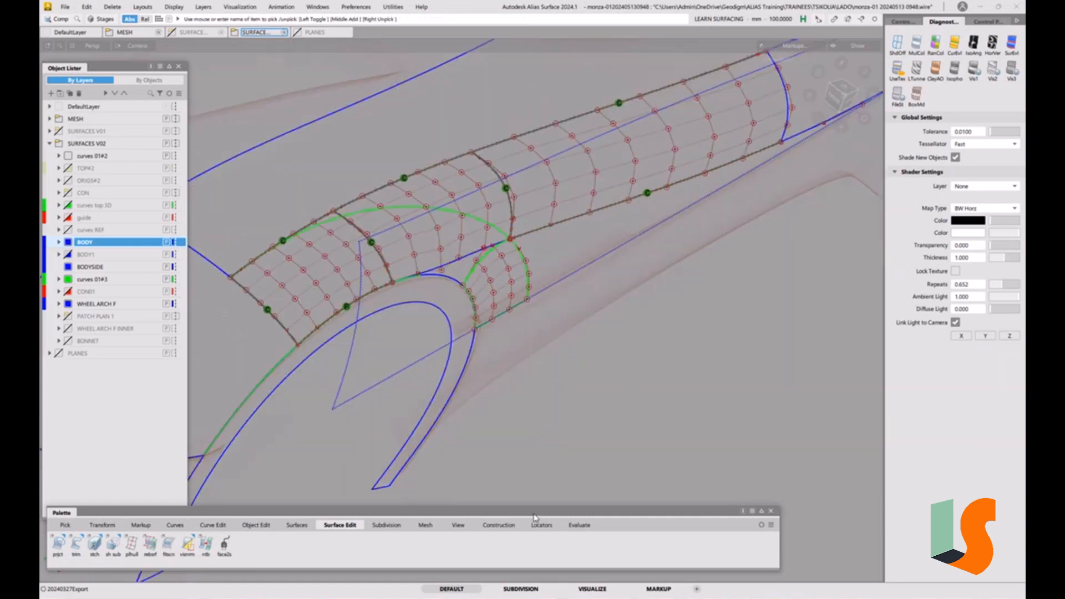
pyautogui.click(589, 527)
pyautogui.doubleClick(56, 550)
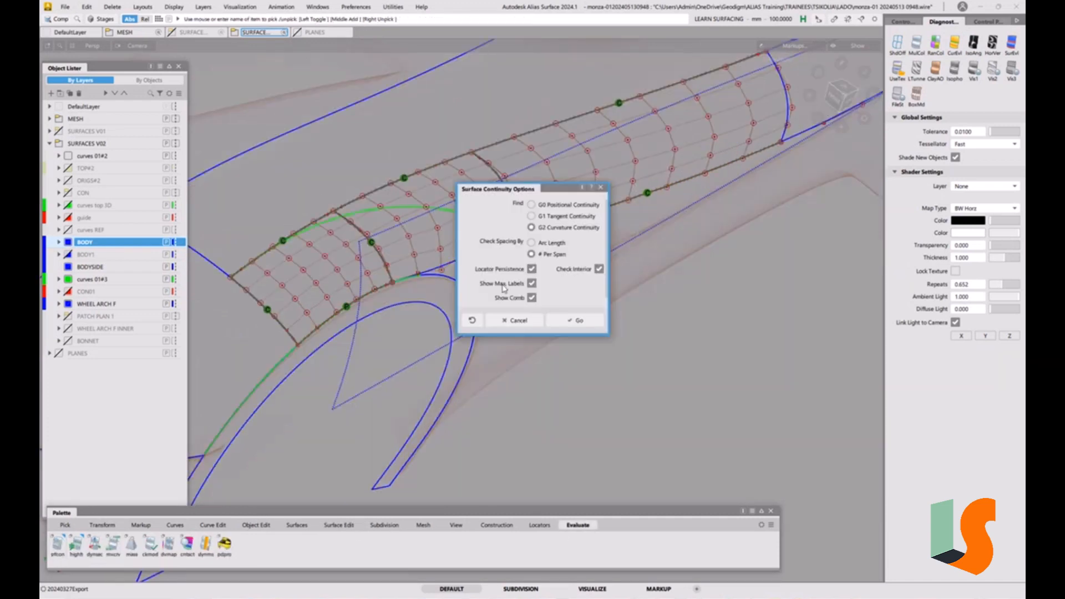
pyautogui.click(571, 320)
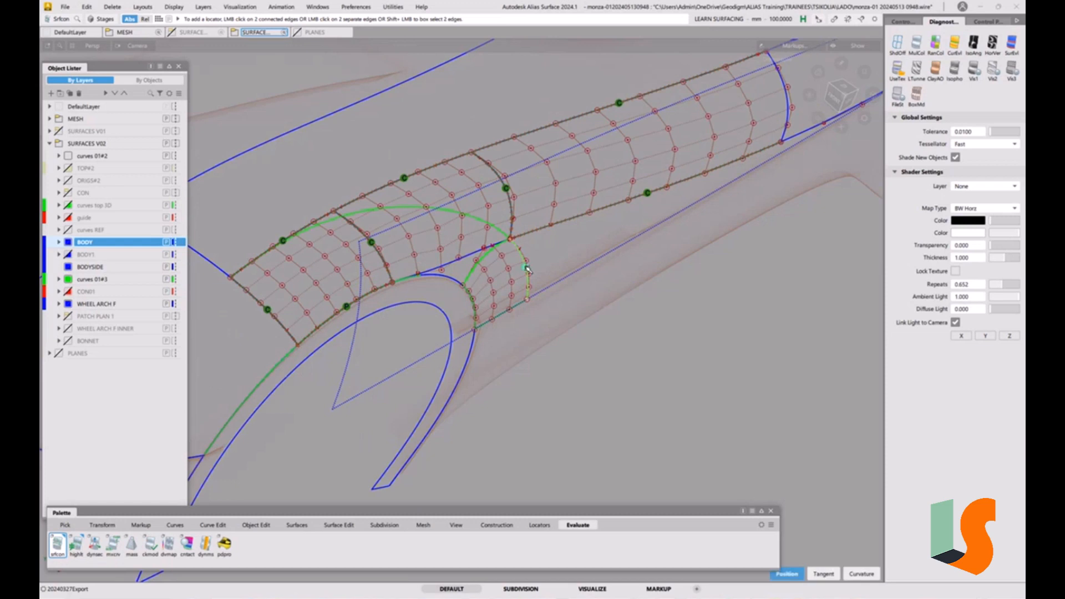
pyautogui.keyDown('alt'); pyautogui.keyDown('shift'); pyautogui.moveTo(542, 281); pyautogui.dragTo(556, 385, button='right'); pyautogui.keyUp('shift'); pyautogui.keyUp('alt')
pyautogui.click(556, 385)
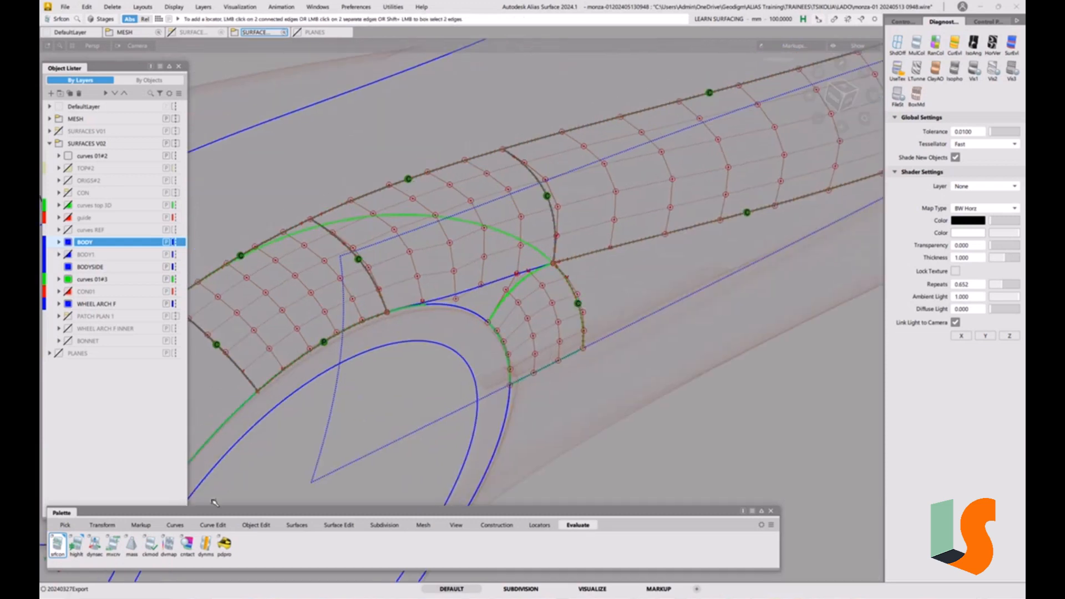
# Rerun the surface continuity check and place a locator on the edges between the small wheel-arch patch and the body side
pyautogui.click(59, 549)
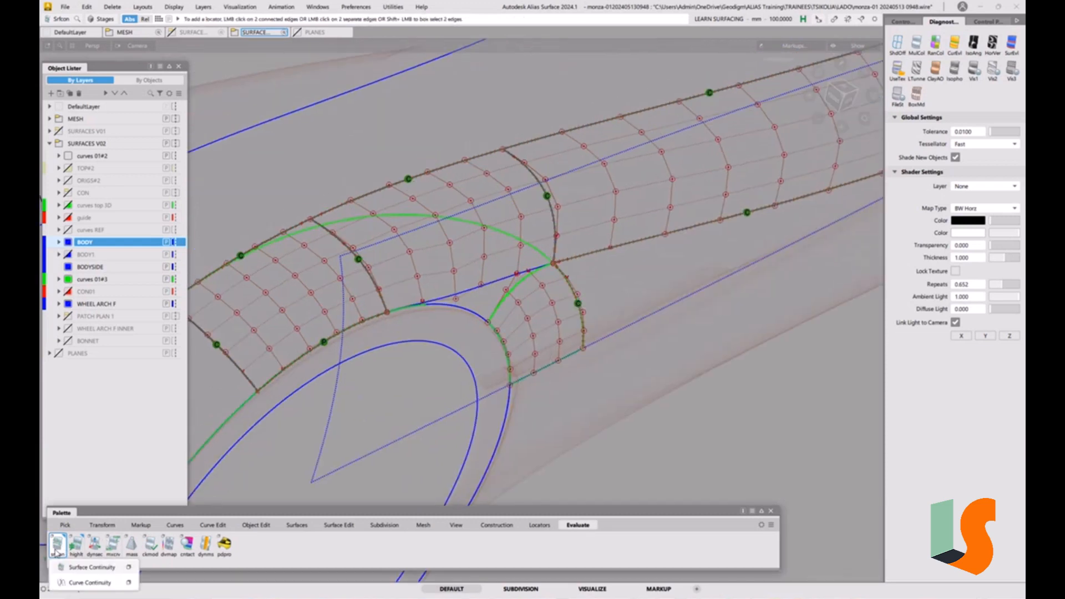
pyautogui.click(128, 567)
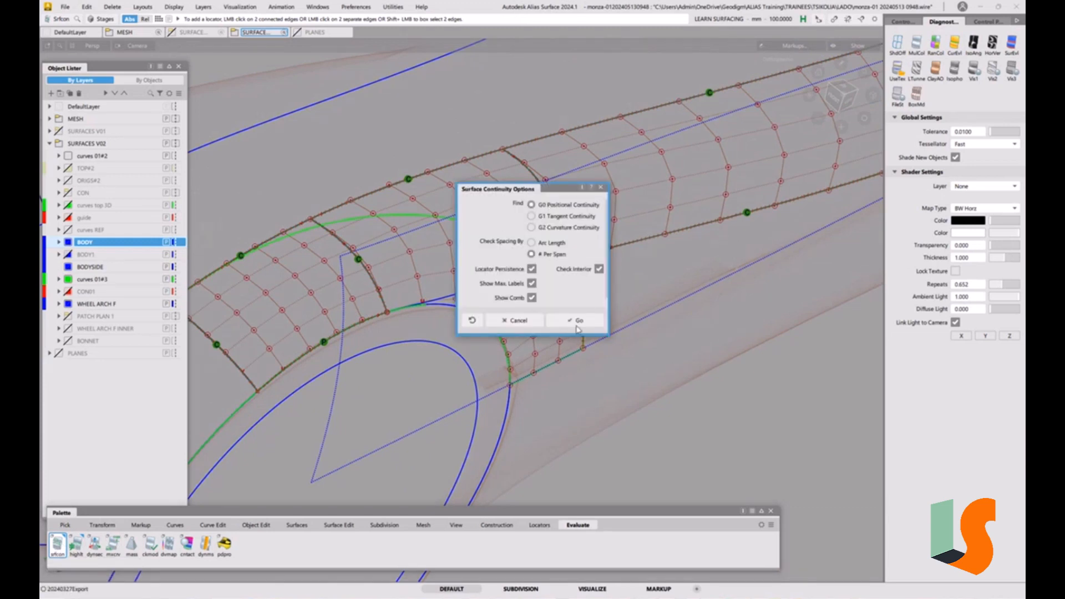
pyautogui.click(576, 321)
pyautogui.click(507, 349)
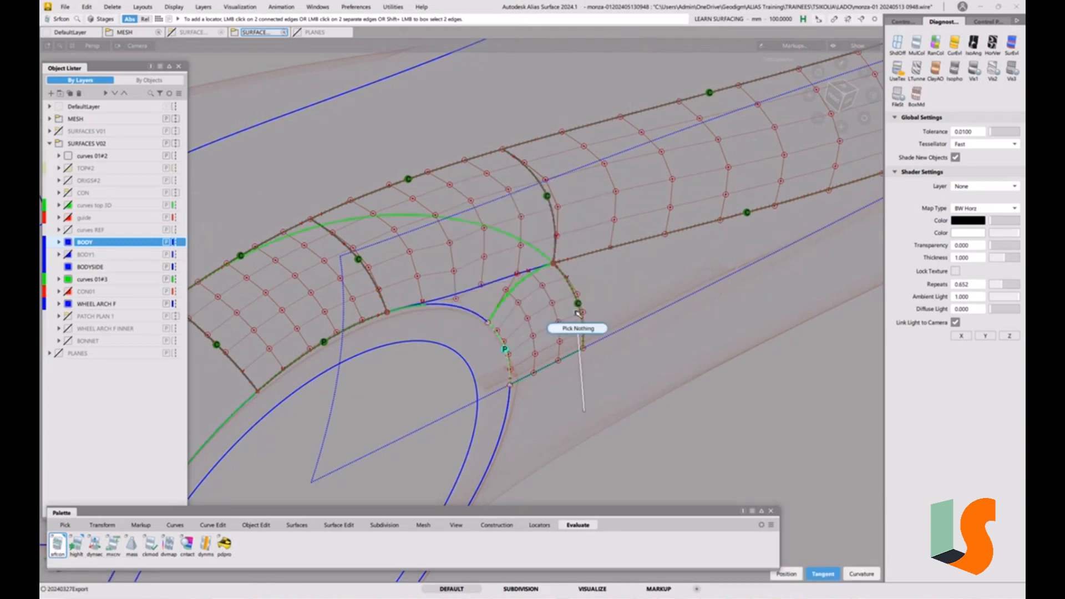
pyautogui.keyDown('ctrl'); pyautogui.keyDown('shift'); pyautogui.moveTo(577, 313); pyautogui.dragTo(578, 312); pyautogui.keyUp('shift'); pyautogui.keyUp('ctrl')
pyautogui.keyDown('alt'); pyautogui.keyDown('shift'); pyautogui.moveTo(538, 305); pyautogui.dragTo(620, 326, button='middle'); pyautogui.keyUp('shift'); pyautogui.keyUp('alt')
# Inspect the continuity locator at the wheel-arch junction from several viewing angles and zoom levels
pyautogui.moveTo(649, 288)
pyautogui.keyDown('alt'); pyautogui.keyDown('shift'); pyautogui.mouseDown()
pyautogui.moveTo(598, 287)
pyautogui.moveTo(622, 293)
pyautogui.mouseUp(); pyautogui.keyUp('shift'); pyautogui.keyUp('alt')
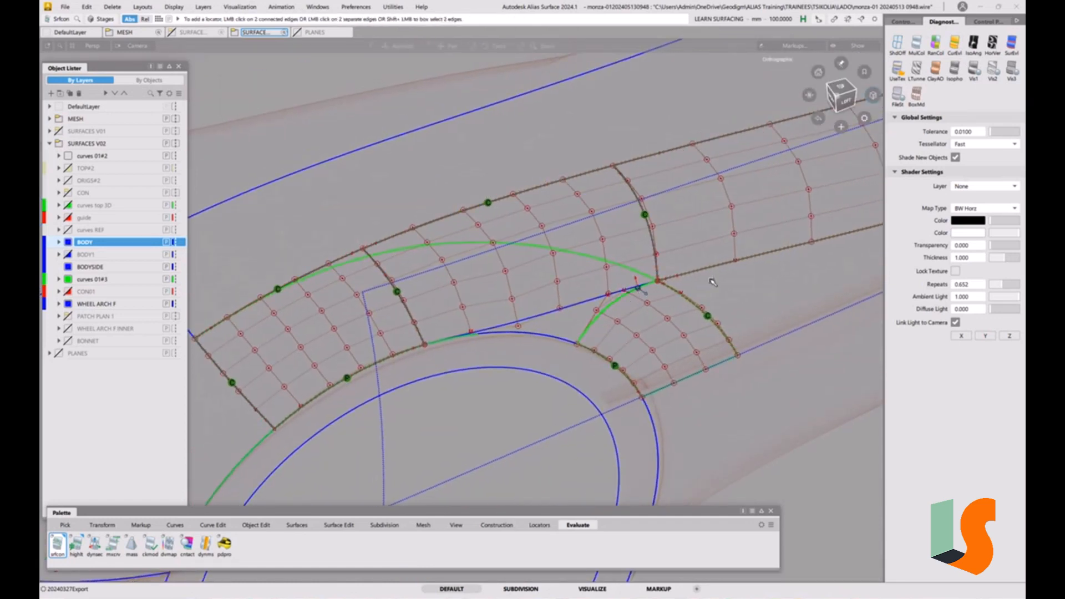
pyautogui.keyDown('alt'); pyautogui.keyDown('shift'); pyautogui.moveTo(714, 281); pyautogui.dragTo(669, 287); pyautogui.keyUp('shift'); pyautogui.keyUp('alt')
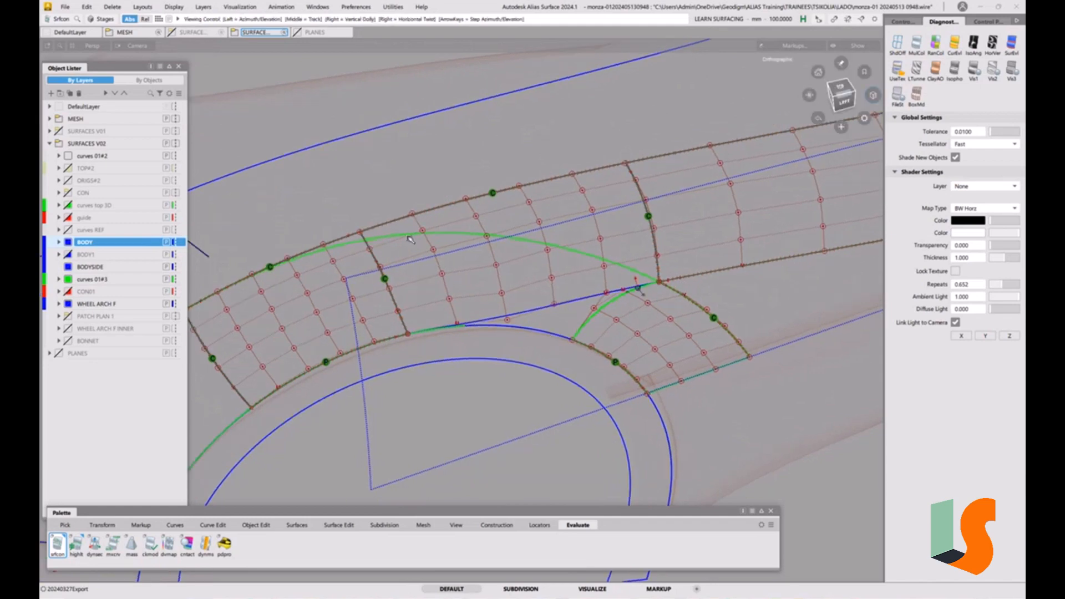
pyautogui.keyDown('alt'); pyautogui.keyDown('shift'); pyautogui.moveTo(369, 248); pyautogui.dragTo(423, 262); pyautogui.keyUp('shift'); pyautogui.keyUp('alt')
pyautogui.keyDown('alt'); pyautogui.keyDown('shift'); pyautogui.moveTo(416, 254); pyautogui.dragTo(432, 239, button='middle'); pyautogui.keyUp('shift'); pyautogui.keyUp('alt')
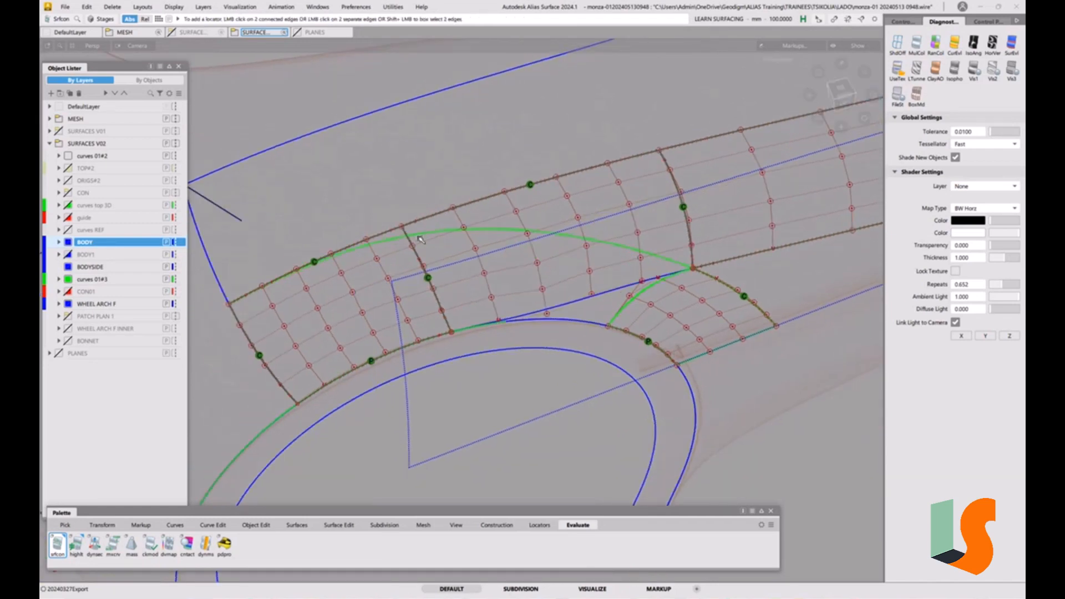
pyautogui.press('5')
pyautogui.press('5')
pyautogui.moveTo(395, 236)
pyautogui.keyDown('alt'); pyautogui.keyDown('shift'); pyautogui.mouseDown()
pyautogui.moveTo(432, 239)
pyautogui.moveTo(408, 250)
pyautogui.mouseUp(); pyautogui.keyUp('shift'); pyautogui.keyUp('alt')
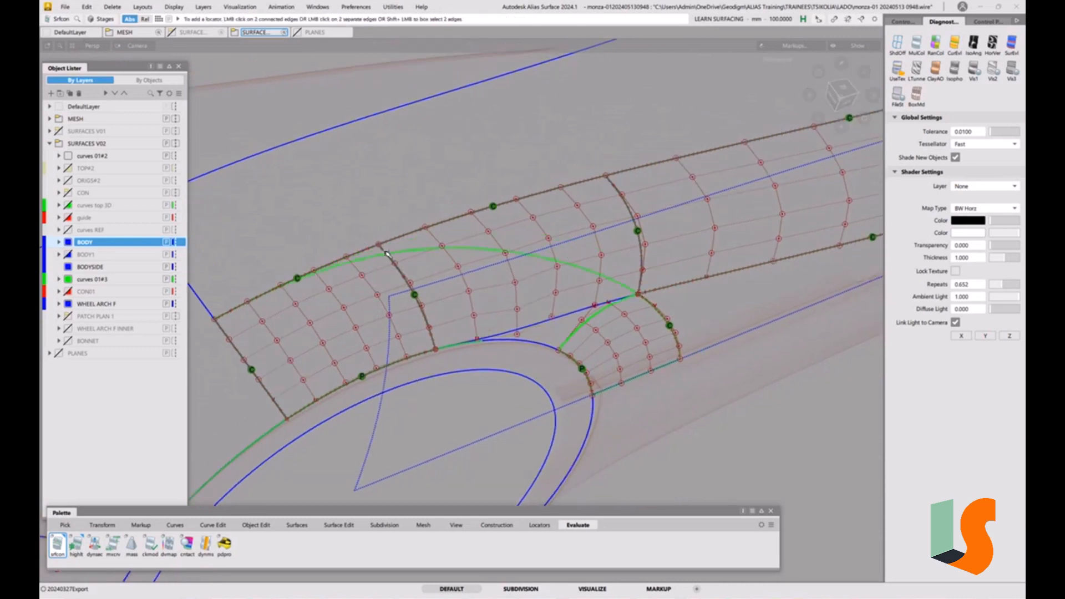
pyautogui.moveTo(404, 251)
pyautogui.keyDown('alt'); pyautogui.keyDown('shift'); pyautogui.mouseDown()
pyautogui.moveTo(389, 261)
pyautogui.moveTo(413, 241)
pyautogui.moveTo(397, 247)
pyautogui.mouseUp(); pyautogui.keyUp('shift'); pyautogui.keyUp('alt')
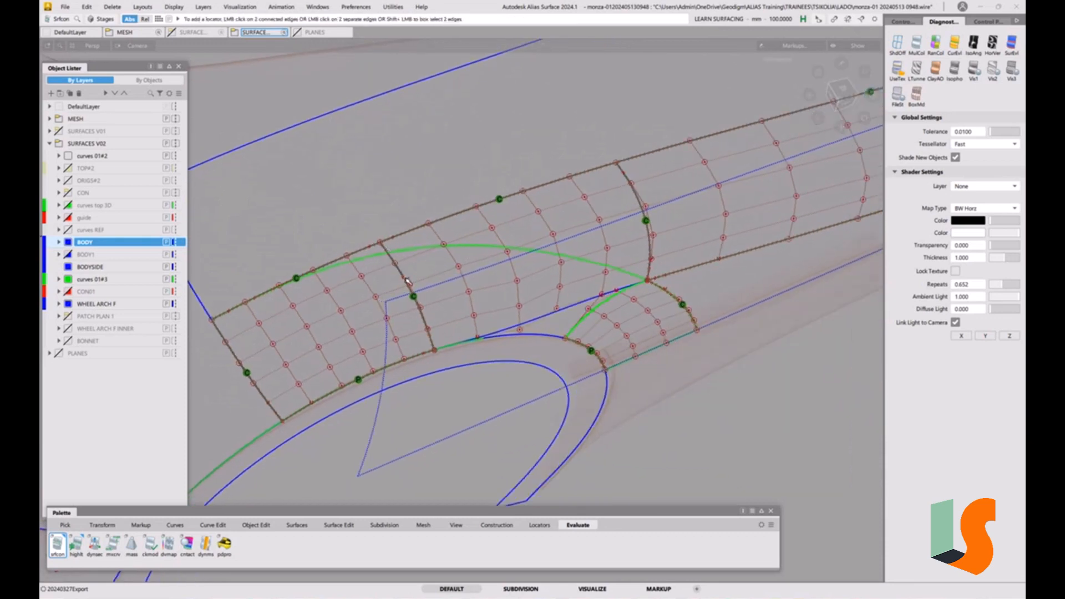
pyautogui.keyDown('alt'); pyautogui.keyDown('shift'); pyautogui.moveTo(407, 281); pyautogui.dragTo(473, 298); pyautogui.keyUp('shift'); pyautogui.keyUp('alt')
pyautogui.scroll(1, 615, 379)
# Select and delete the small arc curve at the junction of the wheel-arch patch
pyautogui.keyDown('ctrl'); pyautogui.keyDown('shift'); pyautogui.moveTo(615, 380); pyautogui.dragTo(642, 394); pyautogui.keyUp('shift'); pyautogui.keyUp('ctrl')
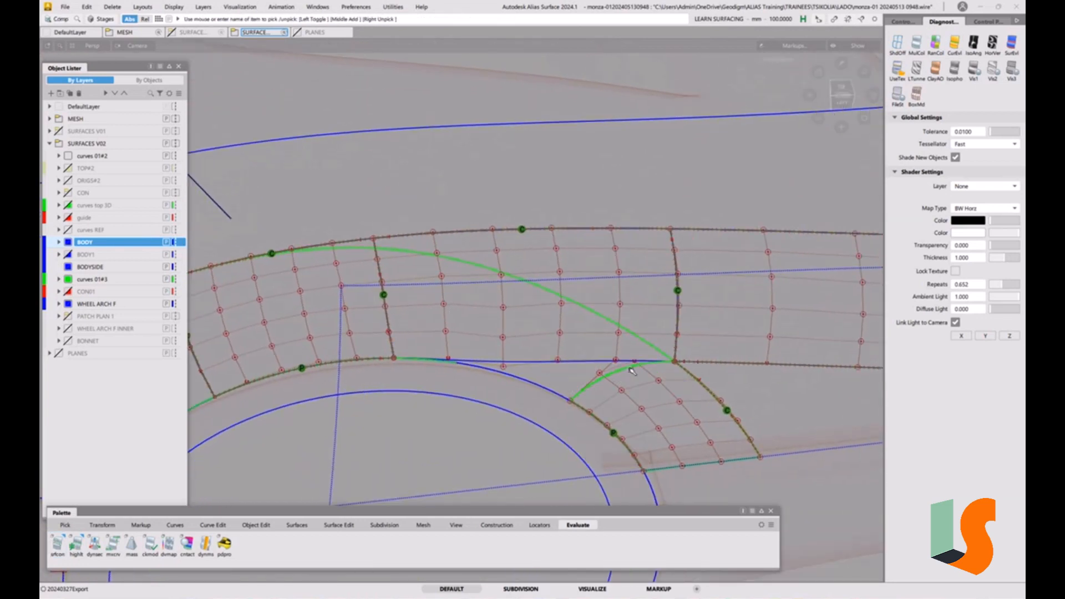
pyautogui.click(619, 382)
pyautogui.press('Delete')
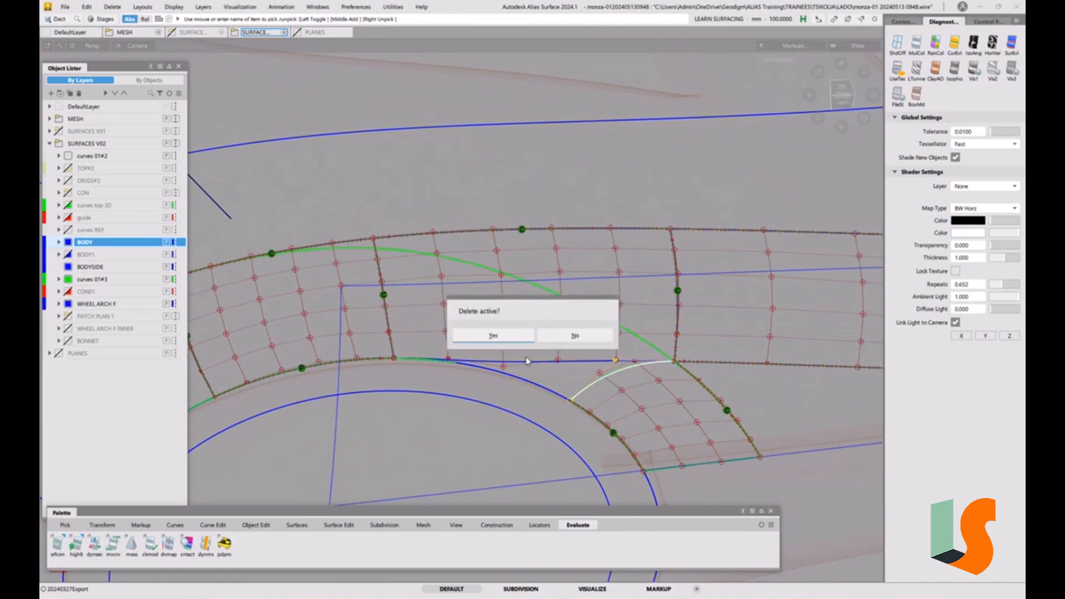
pyautogui.click(506, 337)
# Select and delete the outer wheel-arch flange object below the body side
pyautogui.keyDown('ctrl'); pyautogui.keyDown('shift'); pyautogui.moveTo(510, 382); pyautogui.dragTo(535, 392); pyautogui.keyUp('shift'); pyautogui.keyUp('ctrl')
pyautogui.click(486, 400)
pyautogui.scroll(-5, 516, 364)
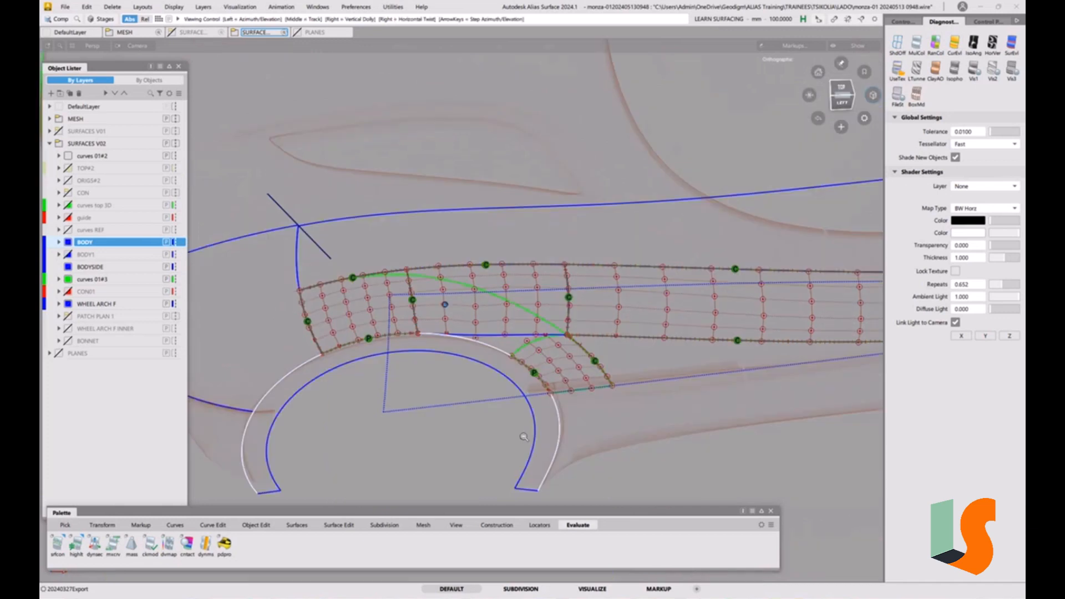
pyautogui.press('Delete')
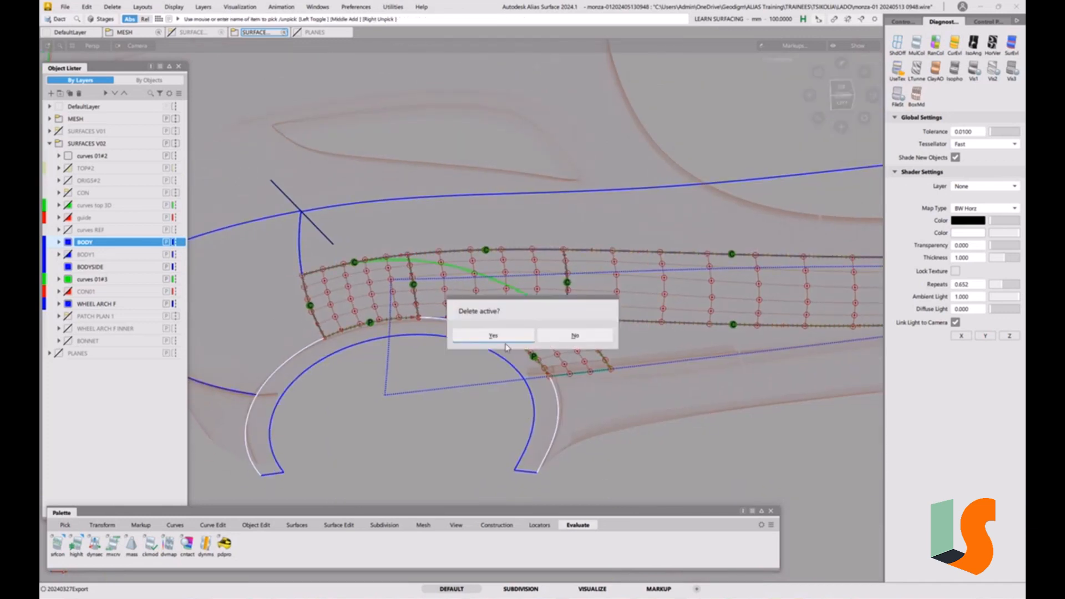
pyautogui.click(505, 339)
# Project the green arch curve onto the body surface using the view direction as projection vector
pyautogui.keyDown('alt'); pyautogui.keyDown('shift'); pyautogui.moveTo(505, 338); pyautogui.dragTo(521, 301, button='right'); pyautogui.keyUp('shift'); pyautogui.keyUp('alt')
pyautogui.keyDown('alt'); pyautogui.keyDown('shift'); pyautogui.moveTo(521, 302); pyautogui.dragTo(561, 378, button='middle'); pyautogui.keyUp('shift'); pyautogui.keyUp('alt')
pyautogui.keyDown('alt'); pyautogui.keyDown('shift'); pyautogui.moveTo(561, 378); pyautogui.dragTo(501, 372); pyautogui.keyUp('shift'); pyautogui.keyUp('alt')
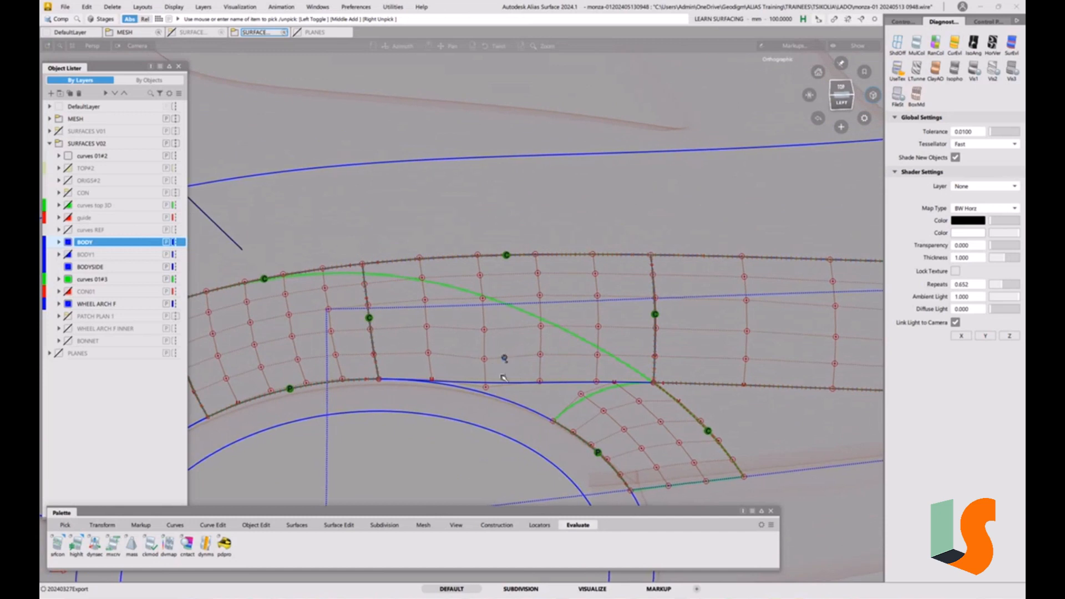
pyautogui.keyDown('alt'); pyautogui.keyDown('shift'); pyautogui.moveTo(504, 379); pyautogui.dragTo(501, 368, button='right'); pyautogui.keyUp('shift'); pyautogui.keyUp('alt')
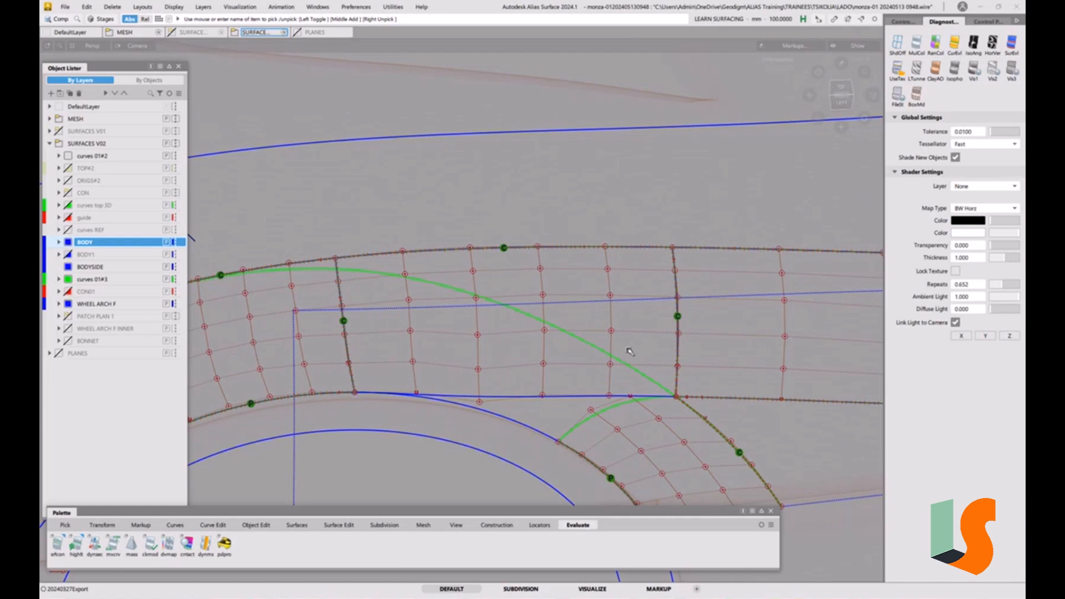
pyautogui.keyDown('alt'); pyautogui.keyDown('shift'); pyautogui.moveTo(519, 347); pyautogui.dragTo(509, 327); pyautogui.keyUp('shift'); pyautogui.keyUp('alt')
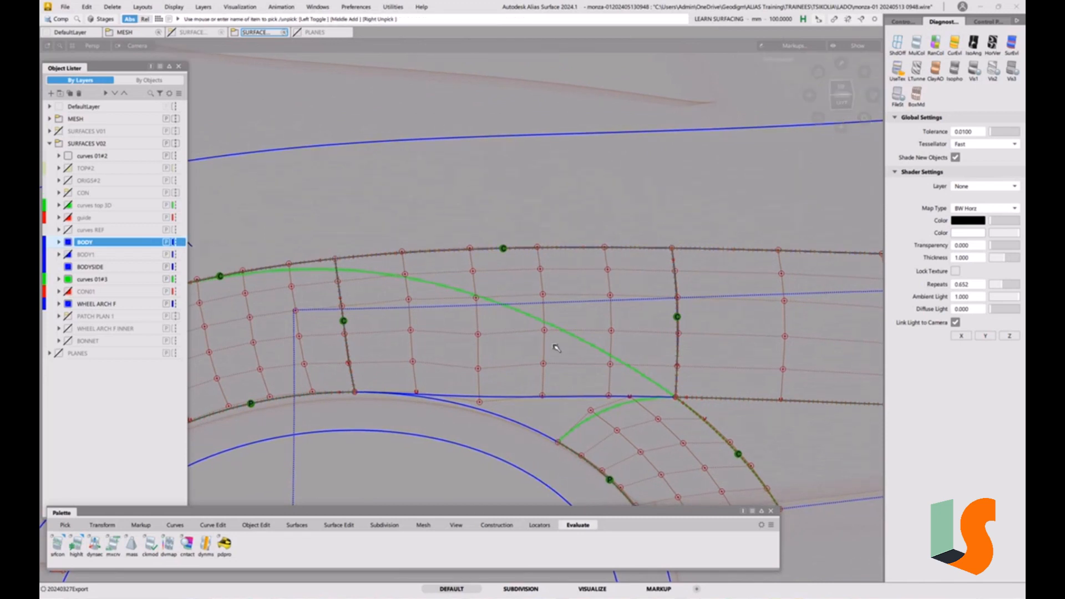
pyautogui.click(339, 525)
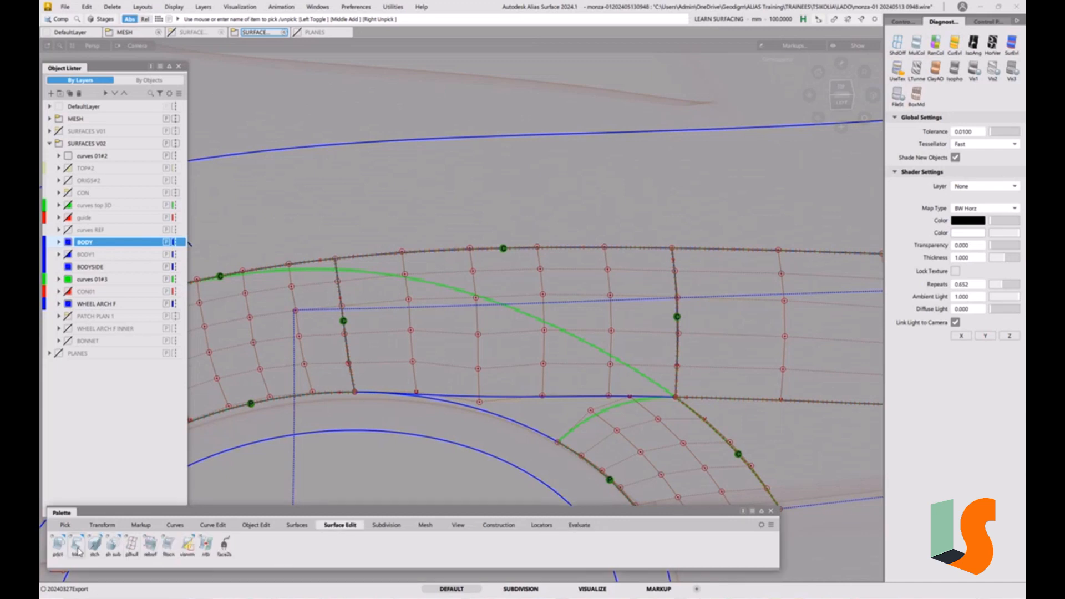
pyautogui.doubleClick(58, 543)
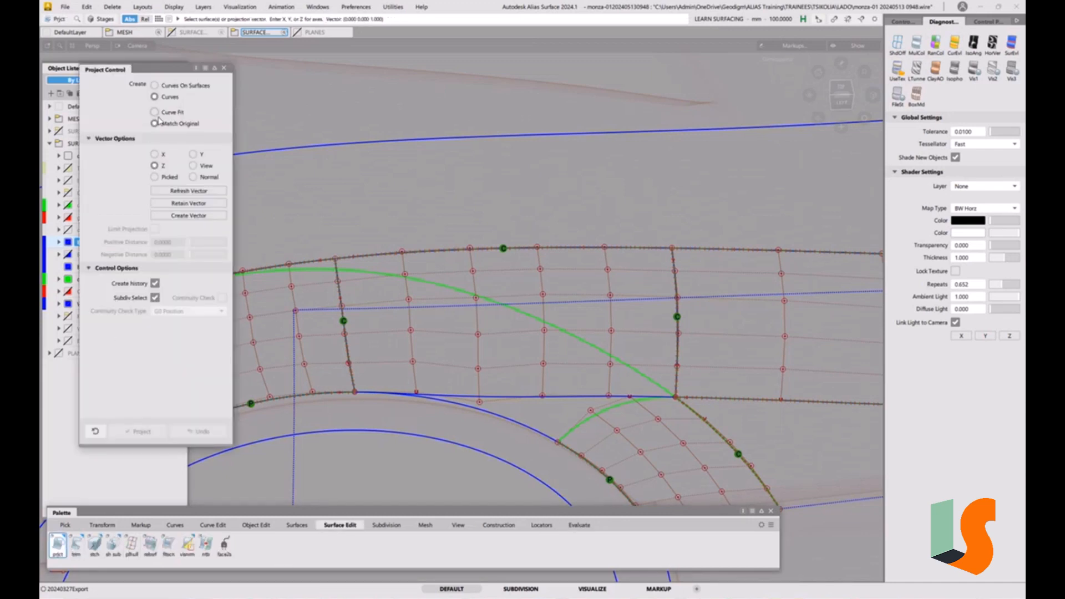
pyautogui.click(206, 167)
pyautogui.click(429, 299)
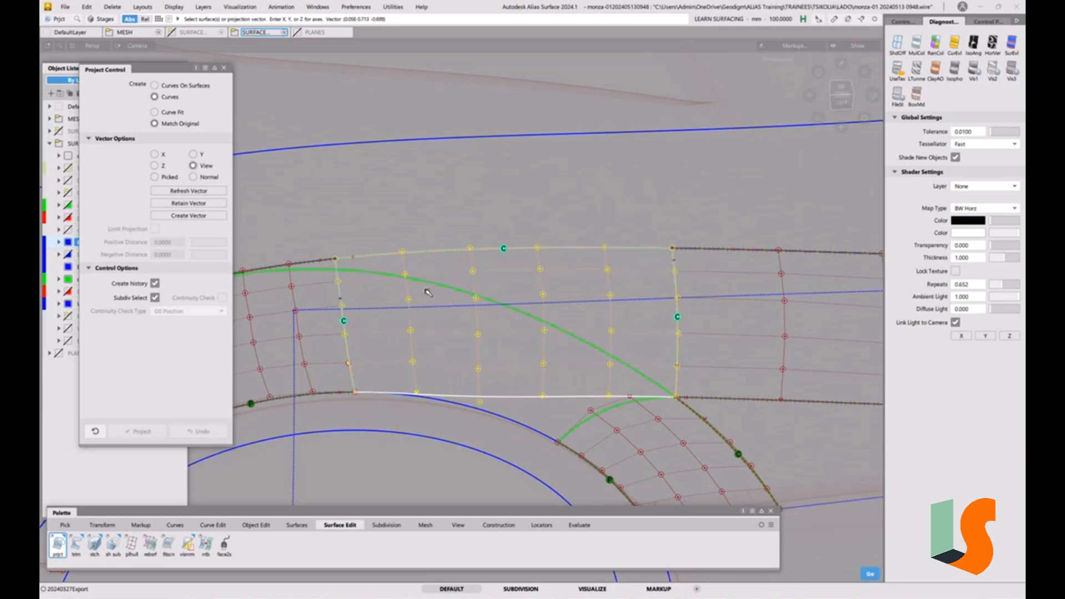
pyautogui.press('space')
pyautogui.click(432, 285)
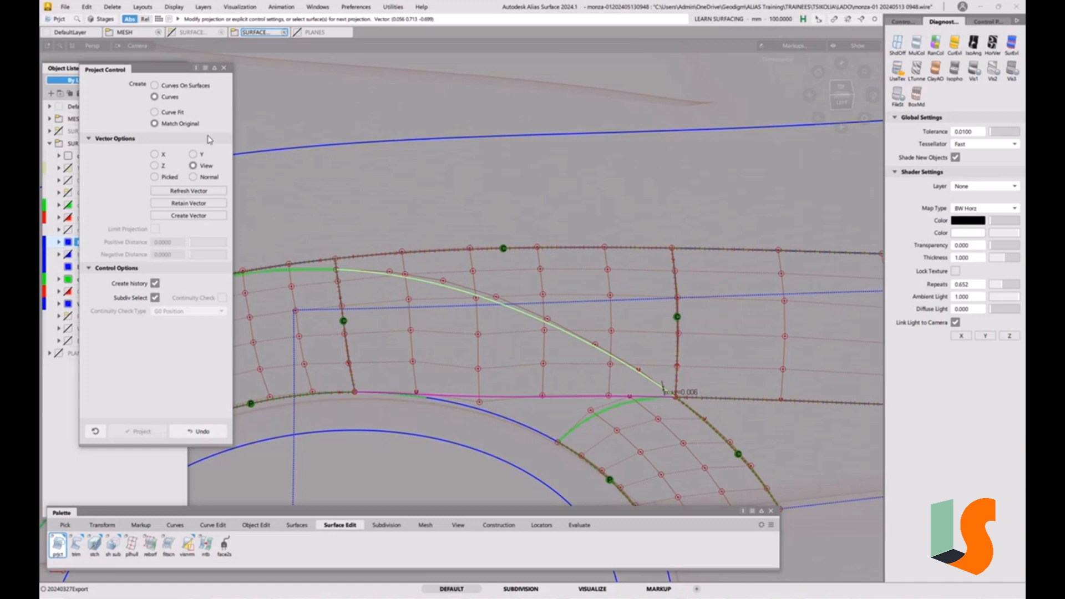
# Switch the projection to Curve Fit with degree 6 and 1 span, then close the Project Control
pyautogui.click(174, 113)
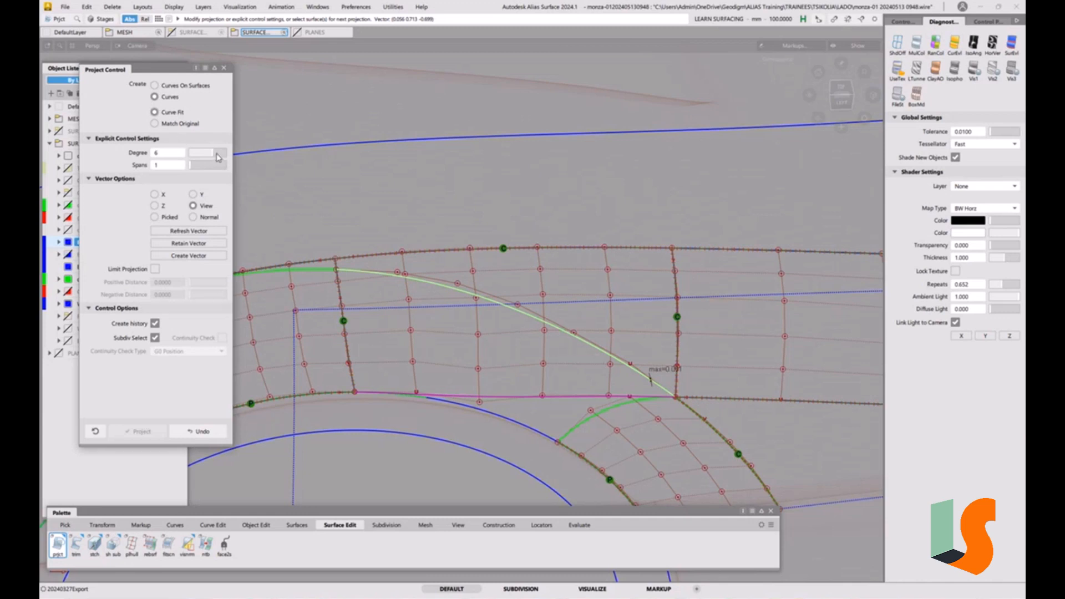
pyautogui.click(219, 158)
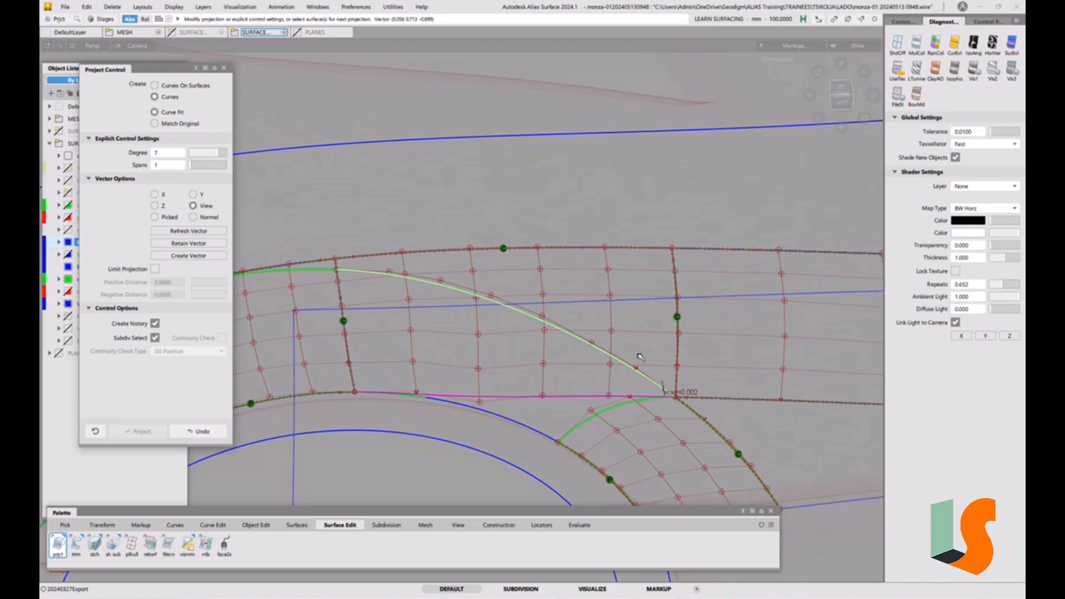
pyautogui.click(215, 155)
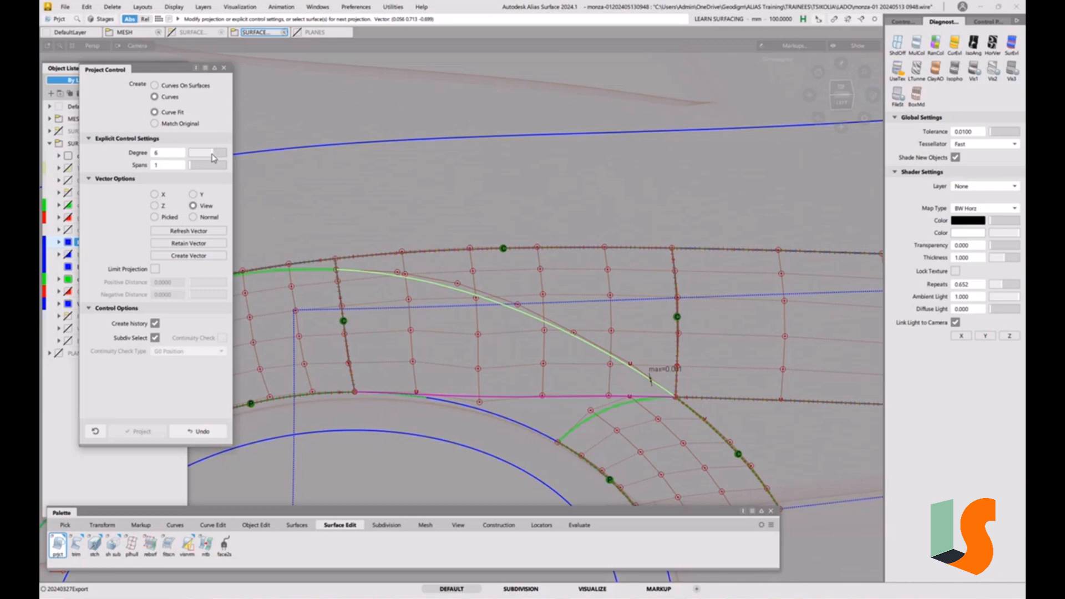
pyautogui.click(210, 153)
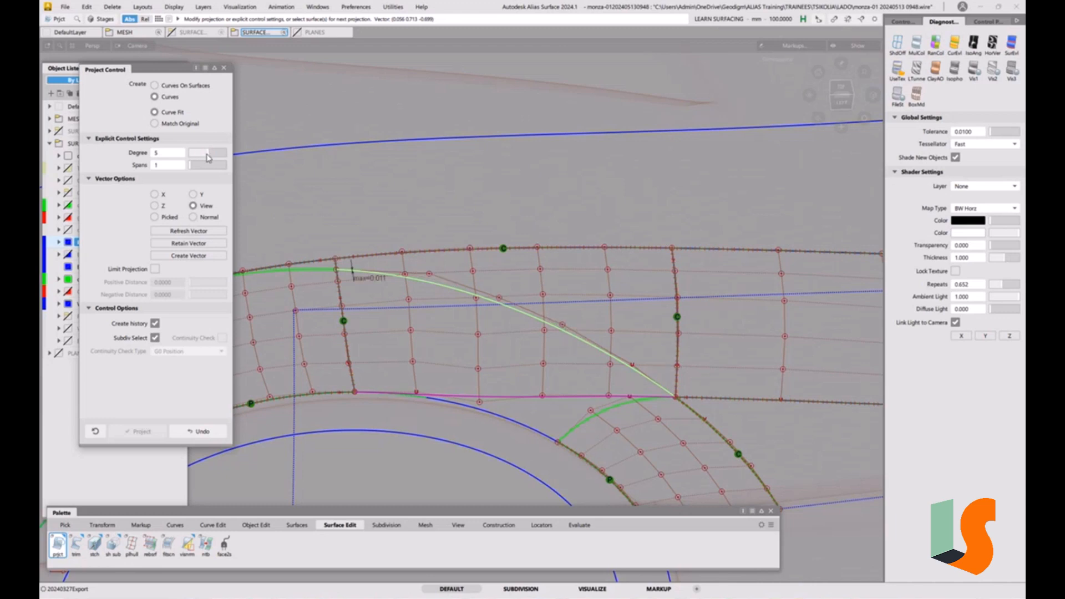
pyautogui.click(210, 153)
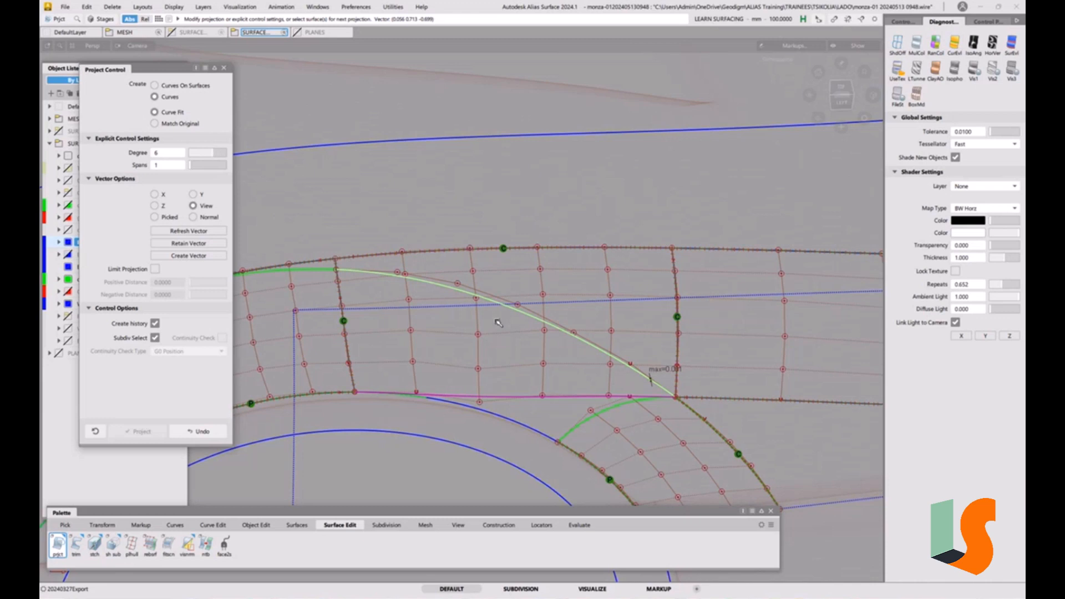
pyautogui.click(224, 68)
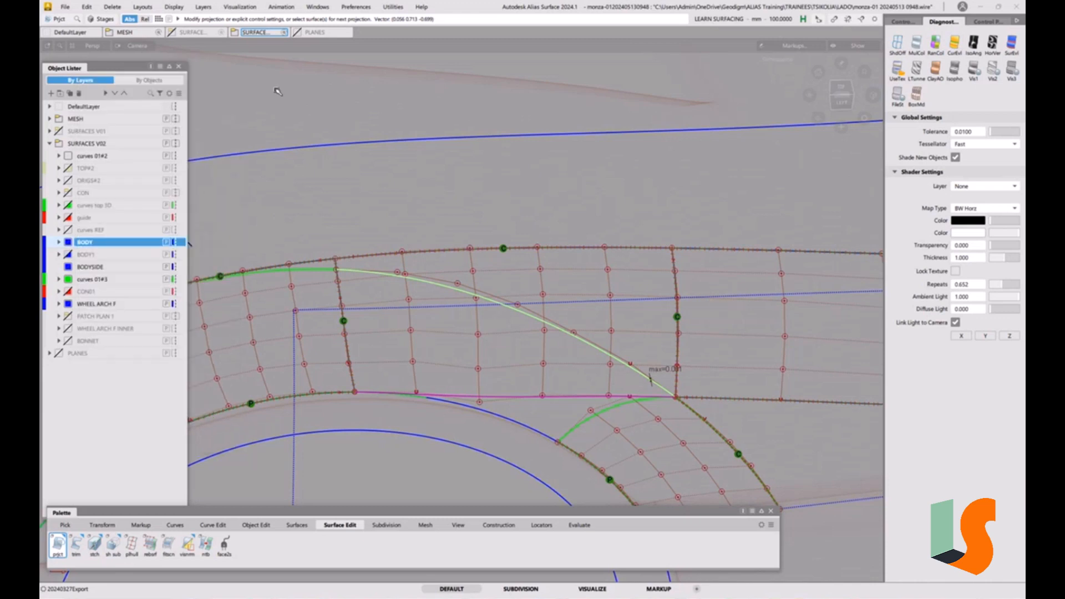
# Pick the projected curve and assign it to the CON1 layer
pyautogui.keyDown('ctrl'); pyautogui.keyDown('shift'); pyautogui.moveTo(632, 391); pyautogui.dragTo(653, 399); pyautogui.keyUp('shift'); pyautogui.keyUp('ctrl')
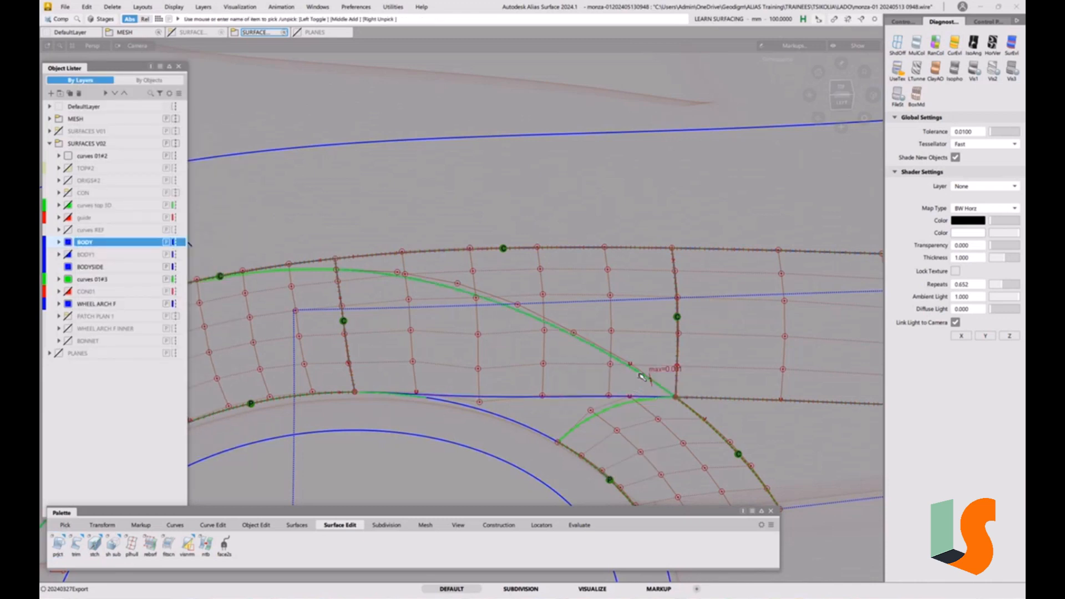
pyautogui.click(642, 377)
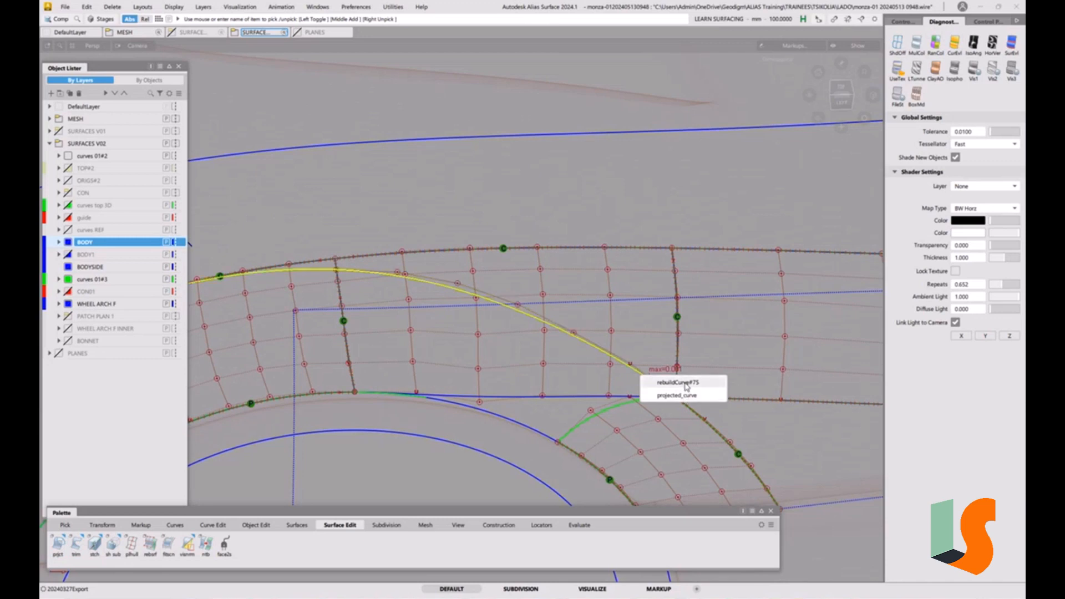
pyautogui.click(684, 396)
pyautogui.press('Delete')
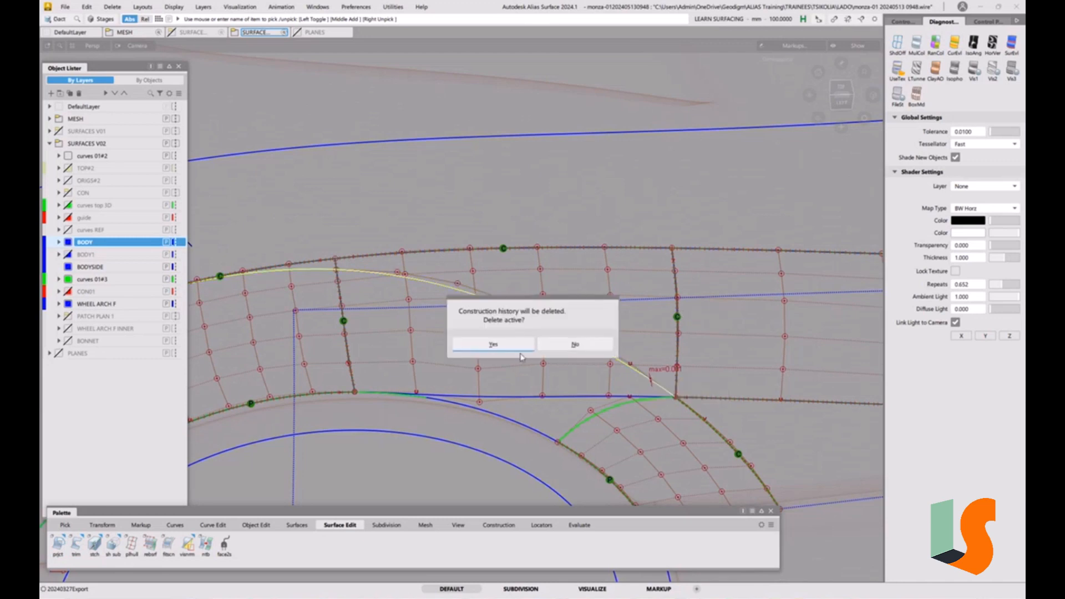
pyautogui.click(570, 345)
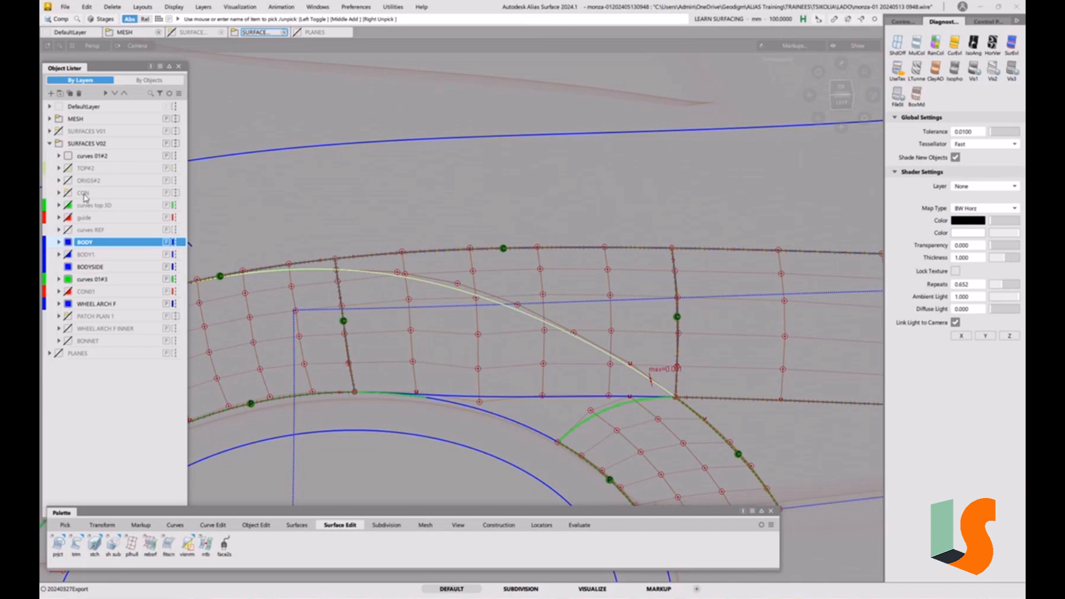
pyautogui.rightClick(89, 295)
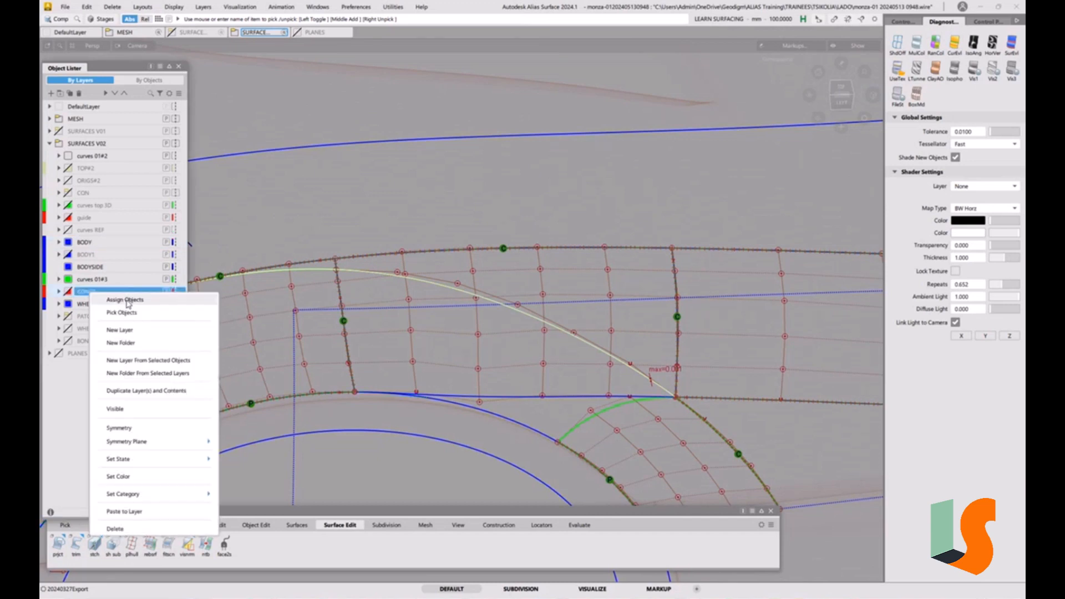
pyautogui.click(127, 303)
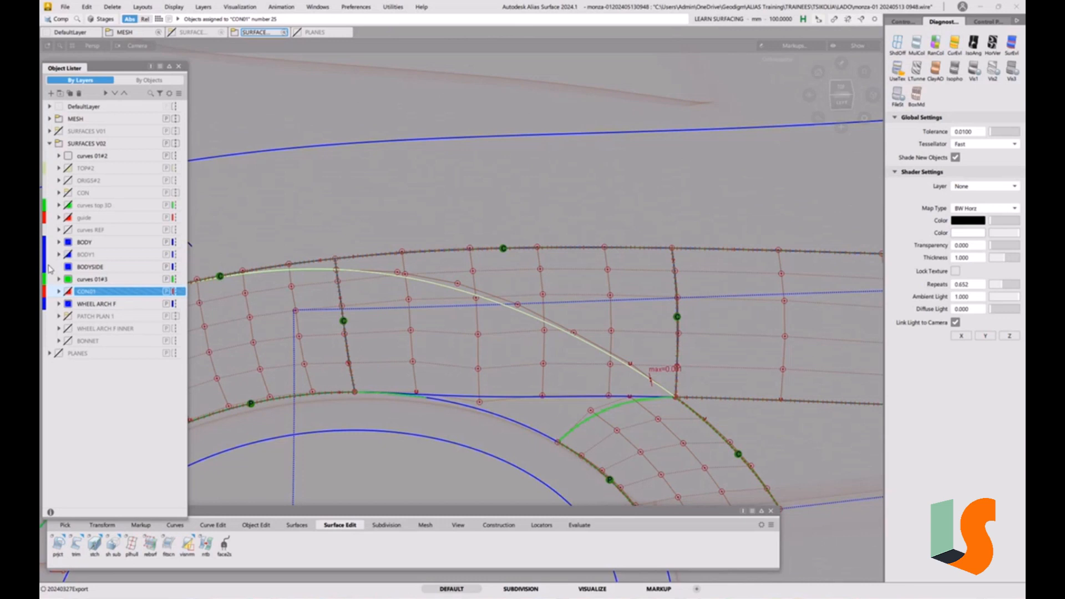
# Make BODY the current layer and delete the short green curve segment along the arch's upper edge
pyautogui.click(100, 246)
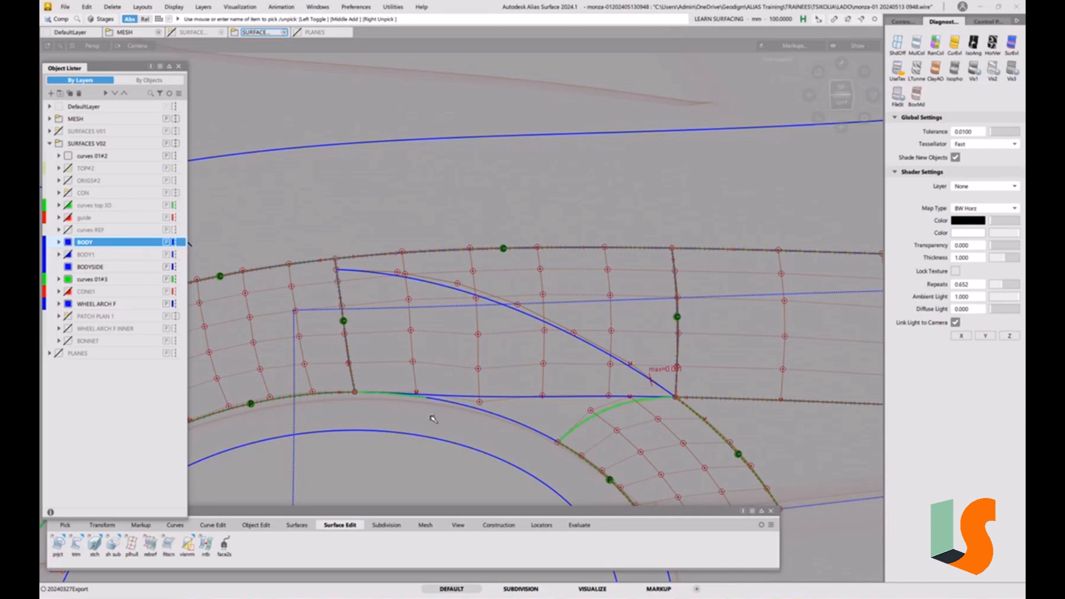
pyautogui.click(411, 402)
pyautogui.press('Delete')
pyautogui.click(492, 335)
# Start the Square surface tool and set all four boundary continuities to G0 Position
pyautogui.click(298, 525)
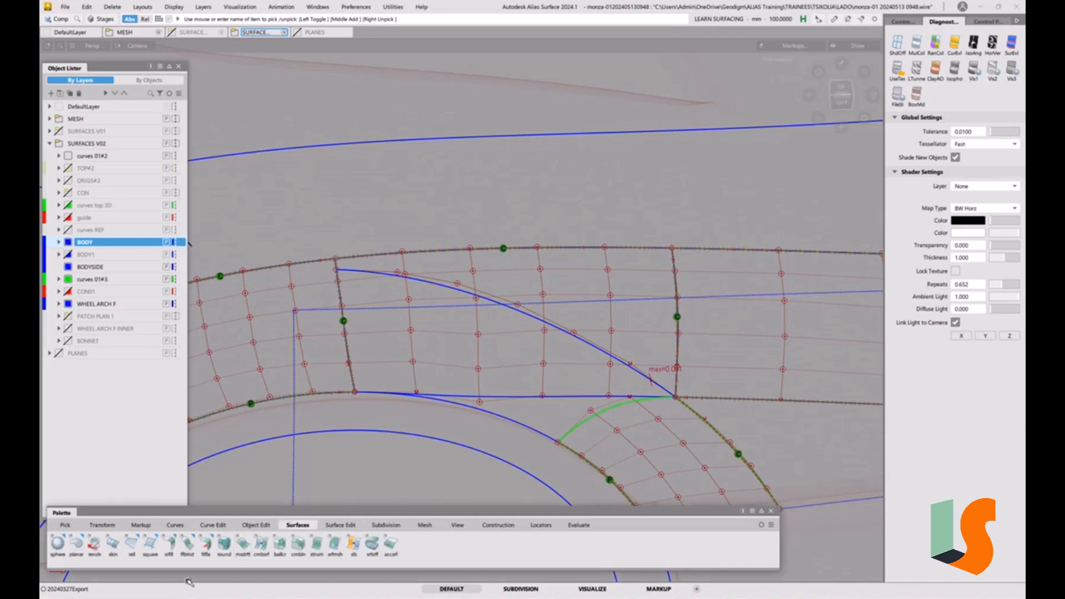
pyautogui.click(150, 545)
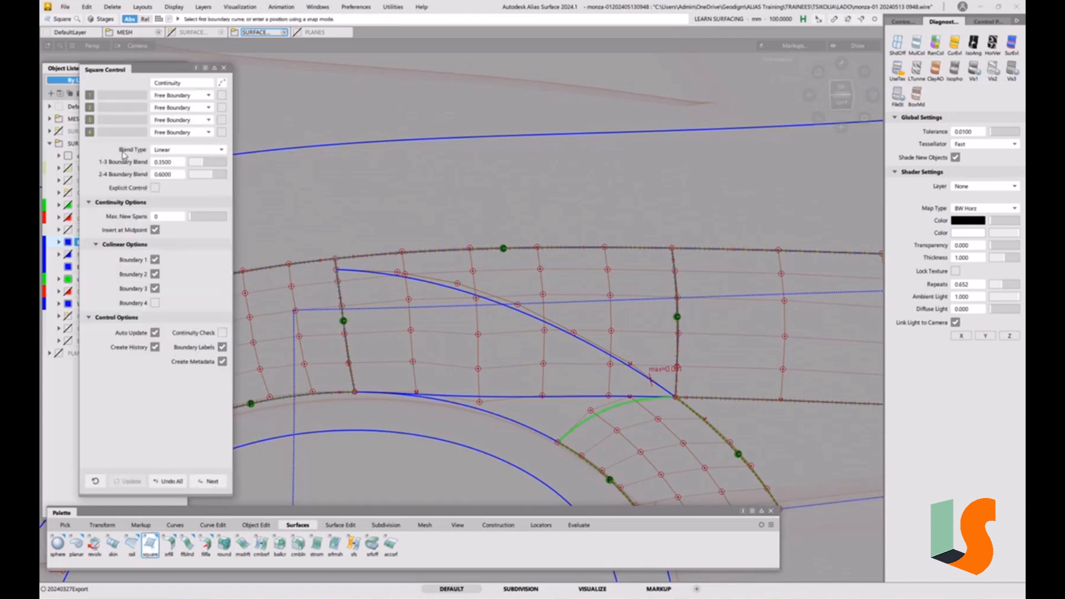
pyautogui.click(182, 97)
pyautogui.click(190, 118)
pyautogui.click(186, 108)
pyautogui.click(190, 132)
pyautogui.click(183, 120)
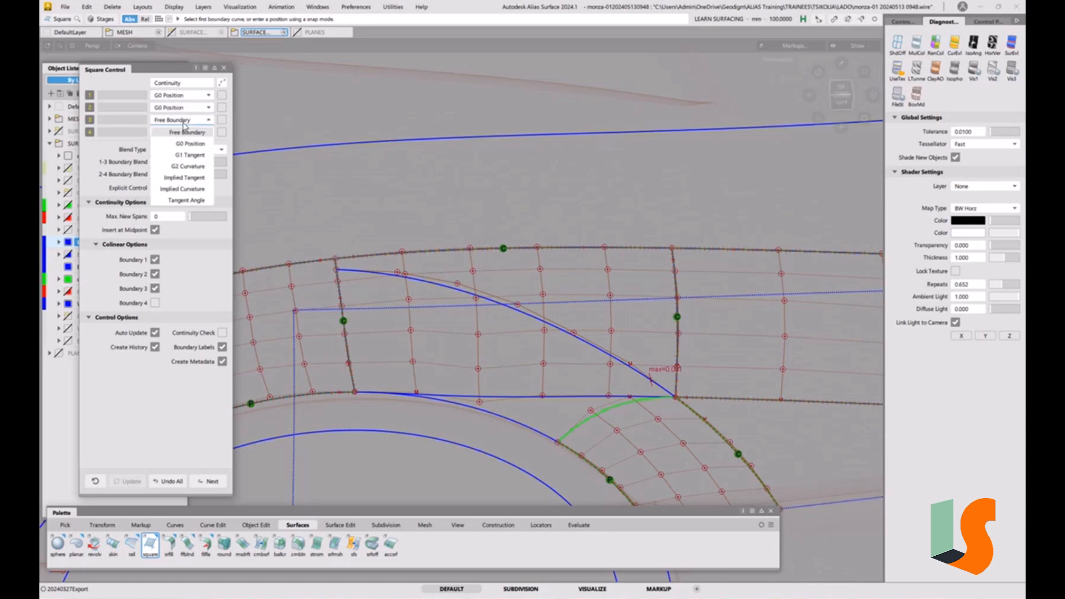
pyautogui.click(188, 144)
pyautogui.click(179, 138)
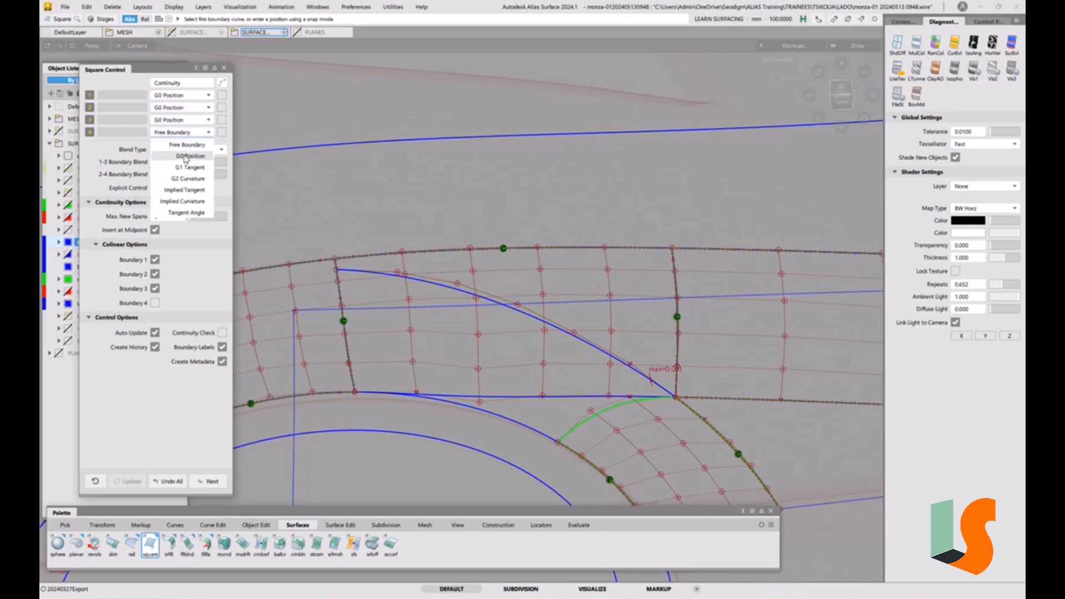
pyautogui.click(186, 157)
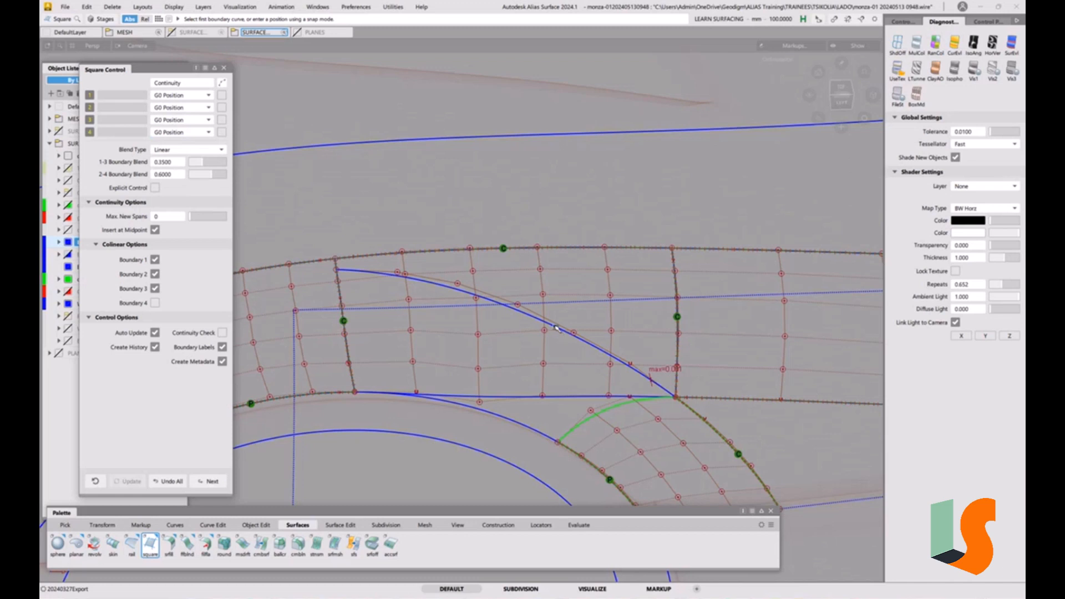
pyautogui.click(189, 132)
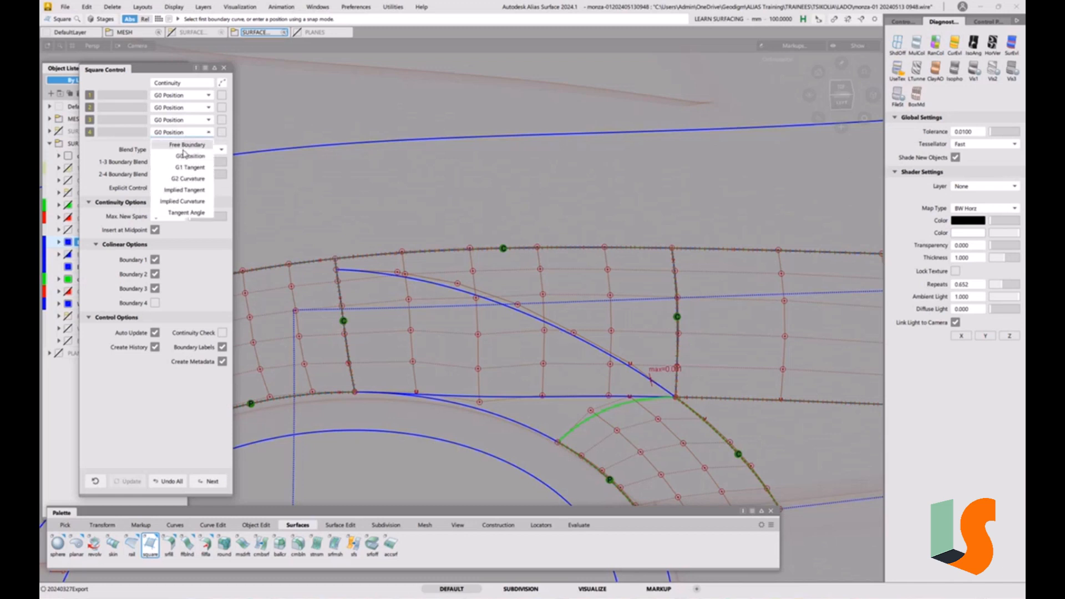
pyautogui.click(197, 144)
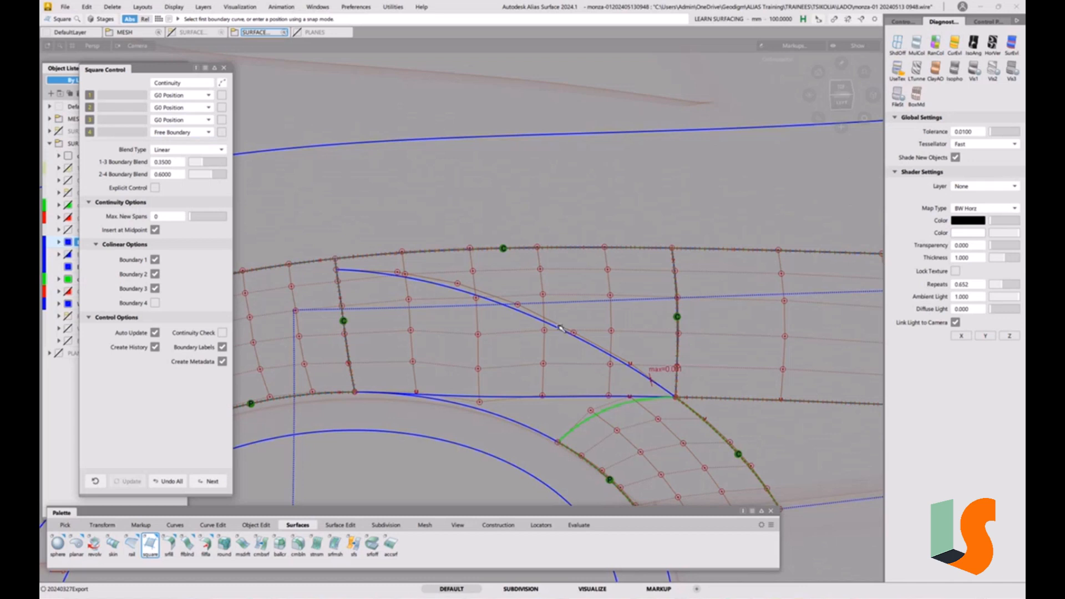
pyautogui.click(168, 133)
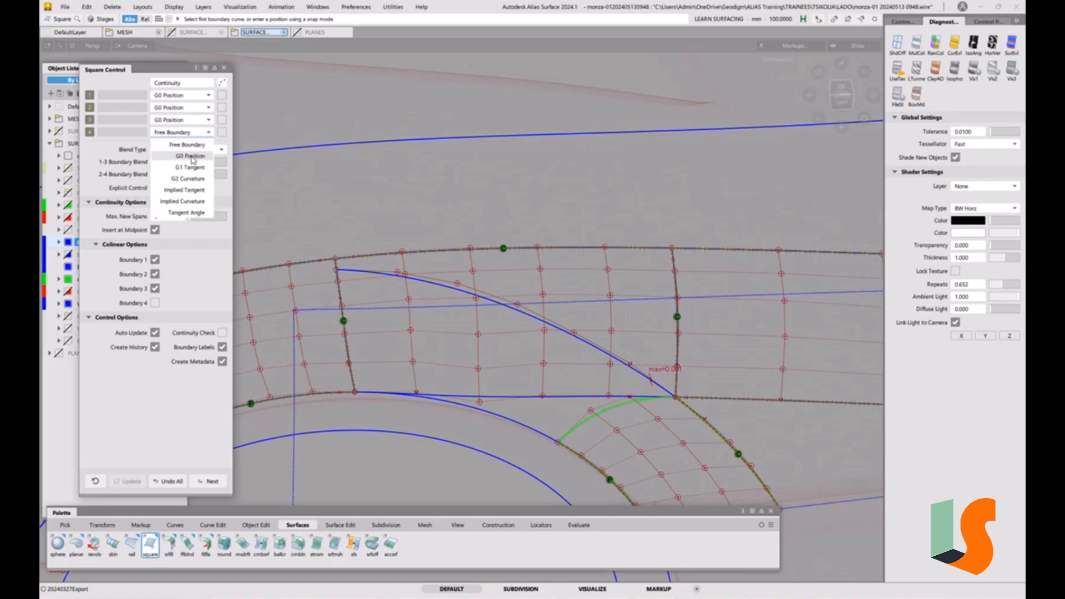
pyautogui.click(179, 148)
# Try to build a Square from the projected curve, fillet edge, shoulder and arch curve, setting boundaries 2 and 4 to G2 Curvature
pyautogui.click(444, 282)
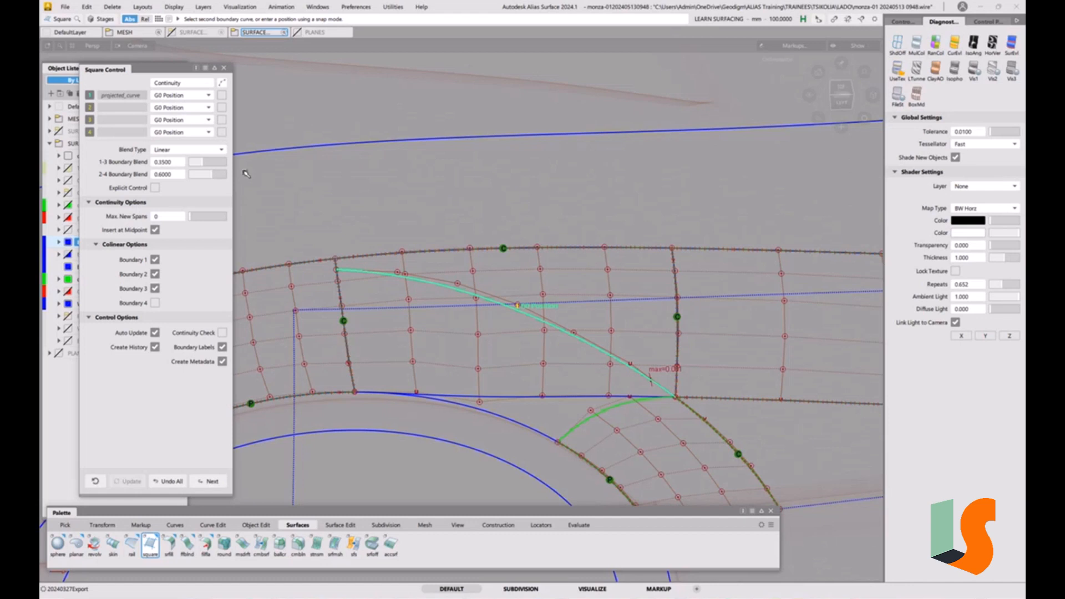
pyautogui.click(182, 109)
pyautogui.click(187, 154)
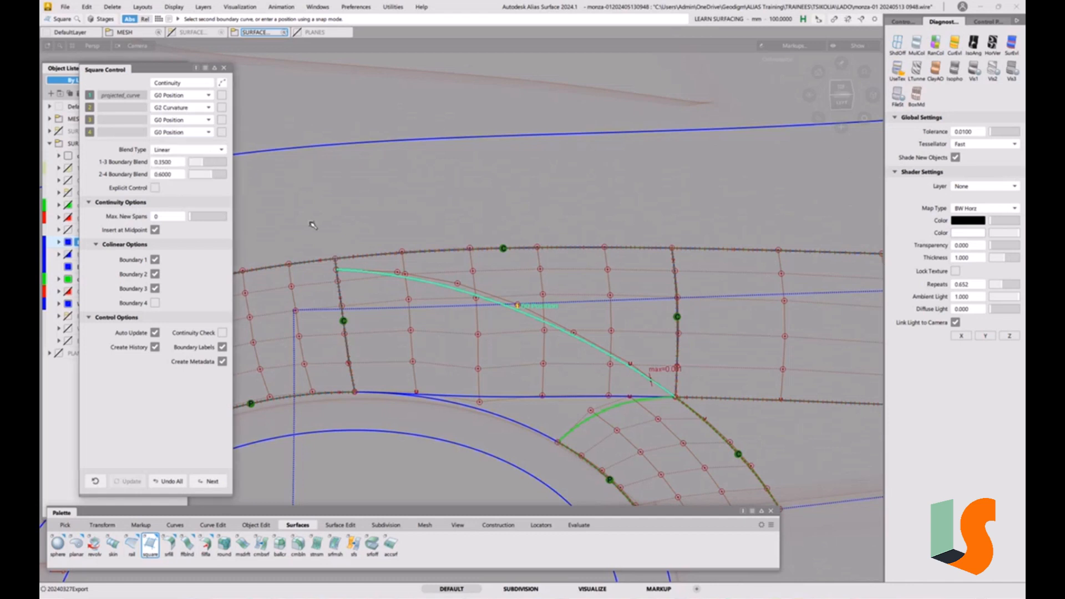
pyautogui.click(348, 350)
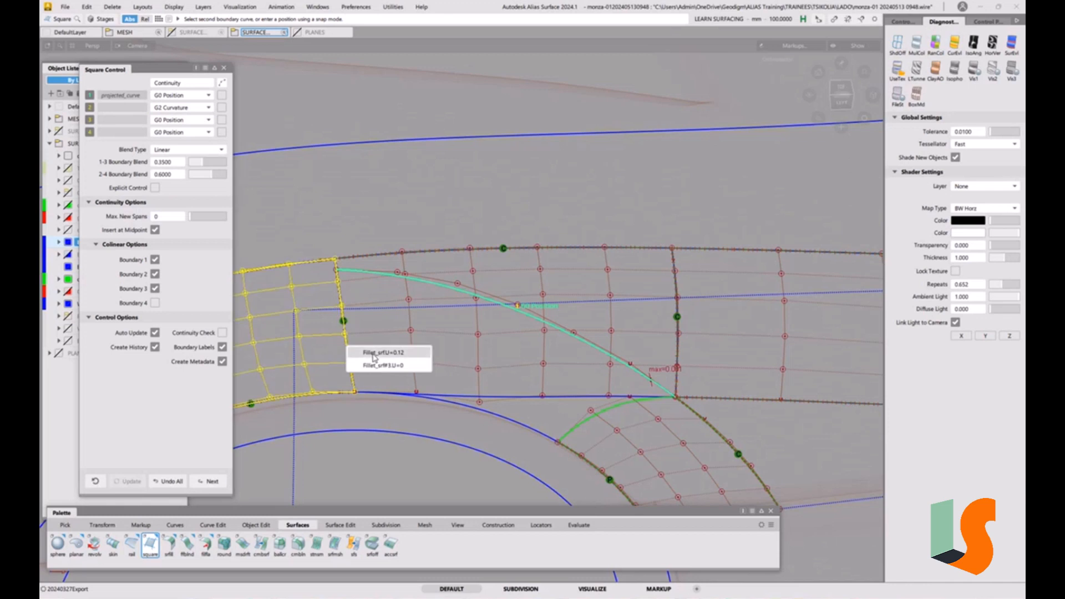
pyautogui.click(373, 354)
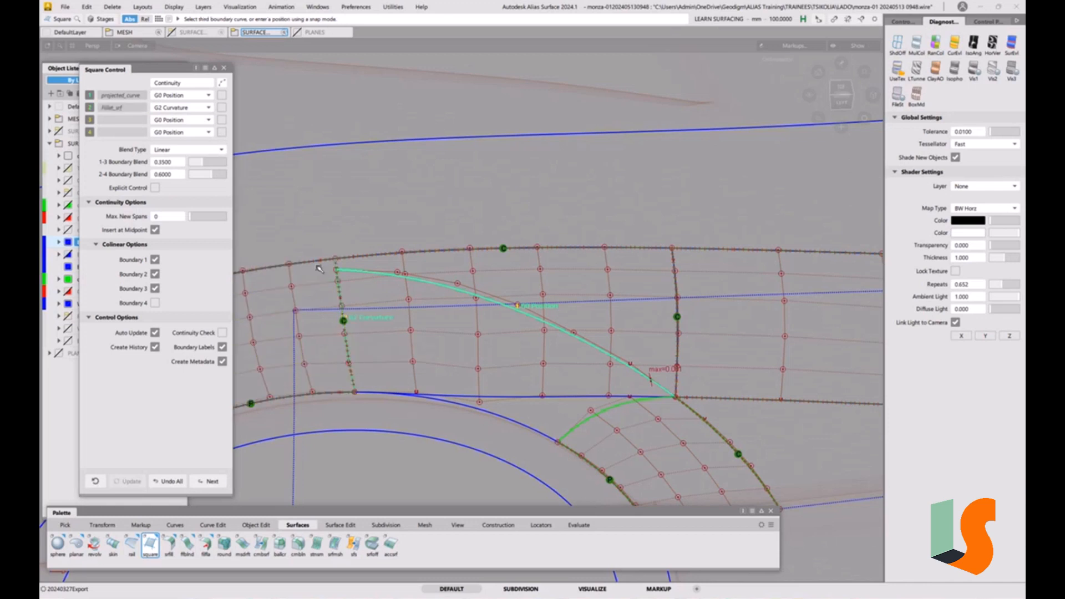
pyautogui.click(542, 434)
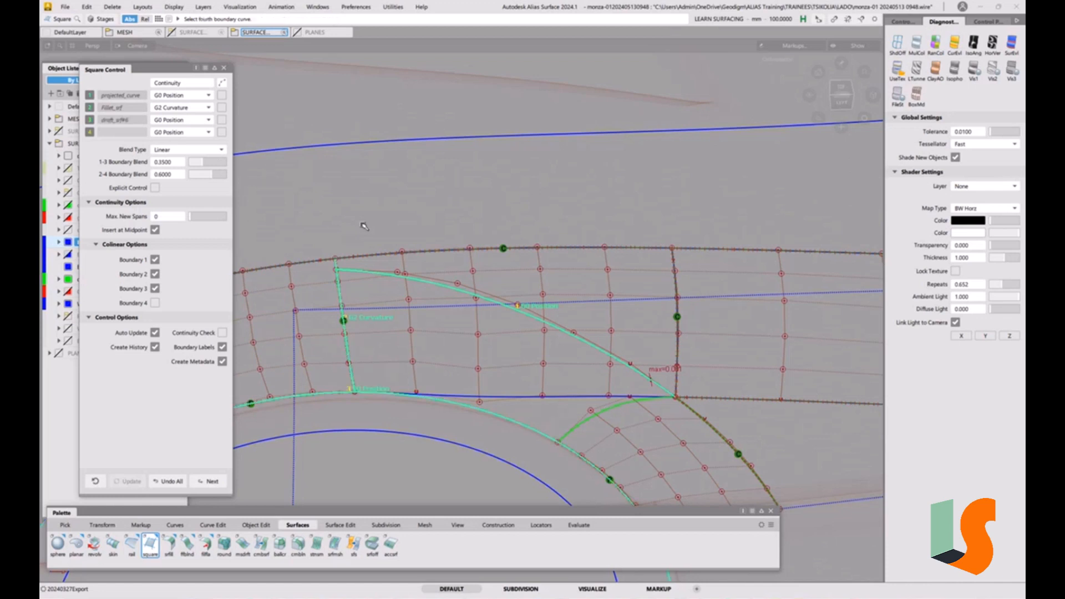
pyautogui.click(169, 134)
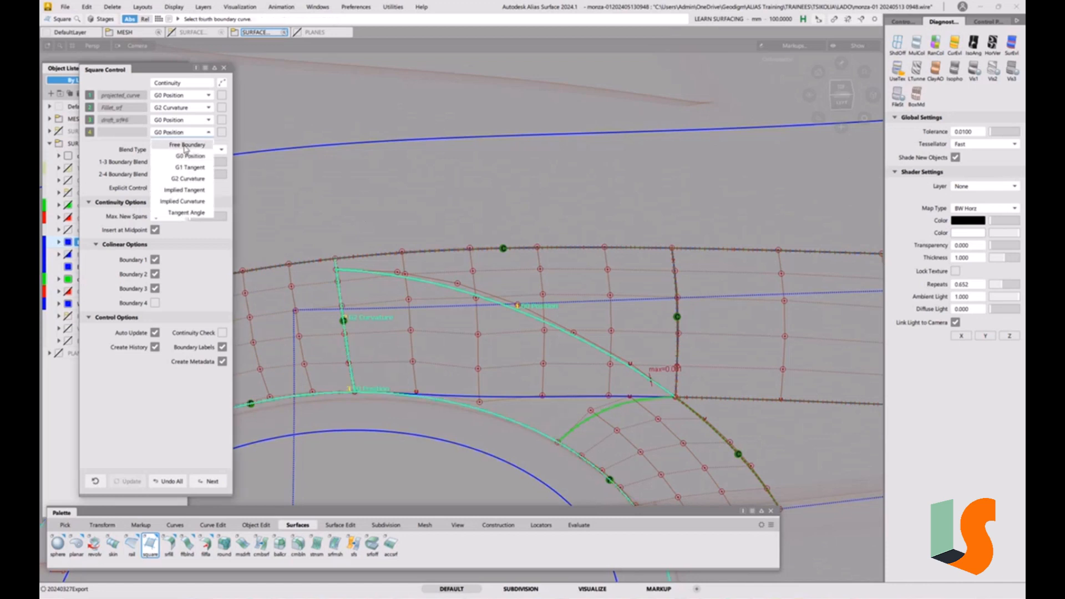
pyautogui.click(190, 179)
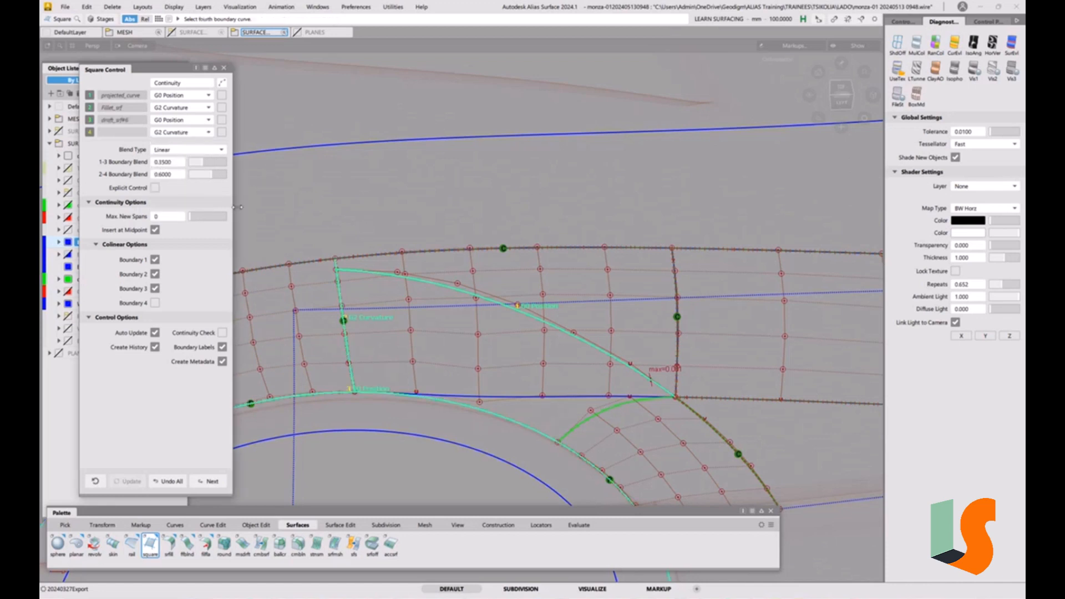
pyautogui.click(592, 420)
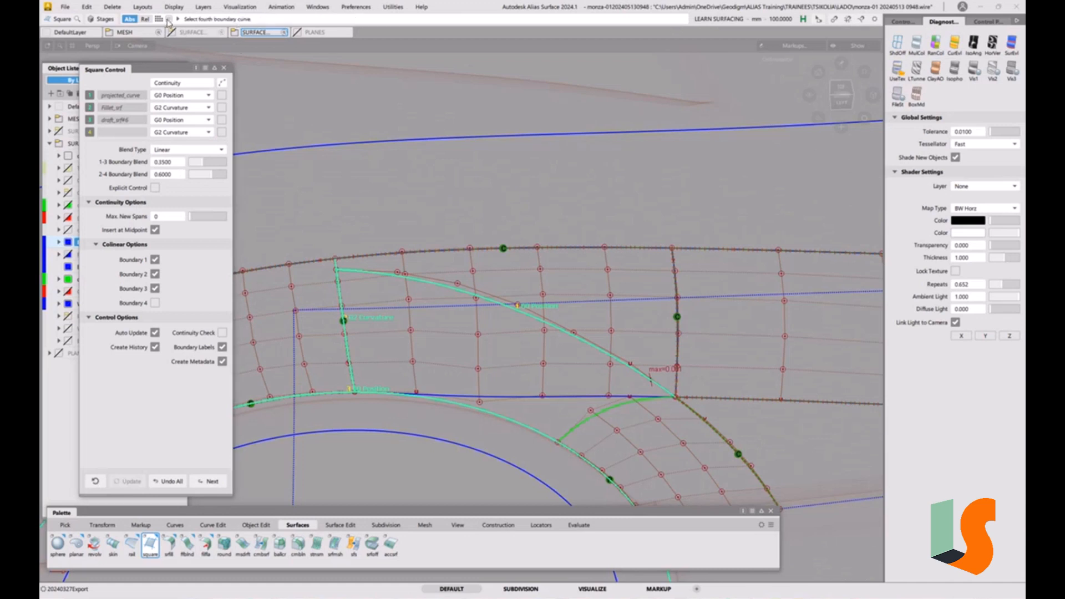
# Open and scroll the prompt line history to read why the square failed
pyautogui.click(170, 20)
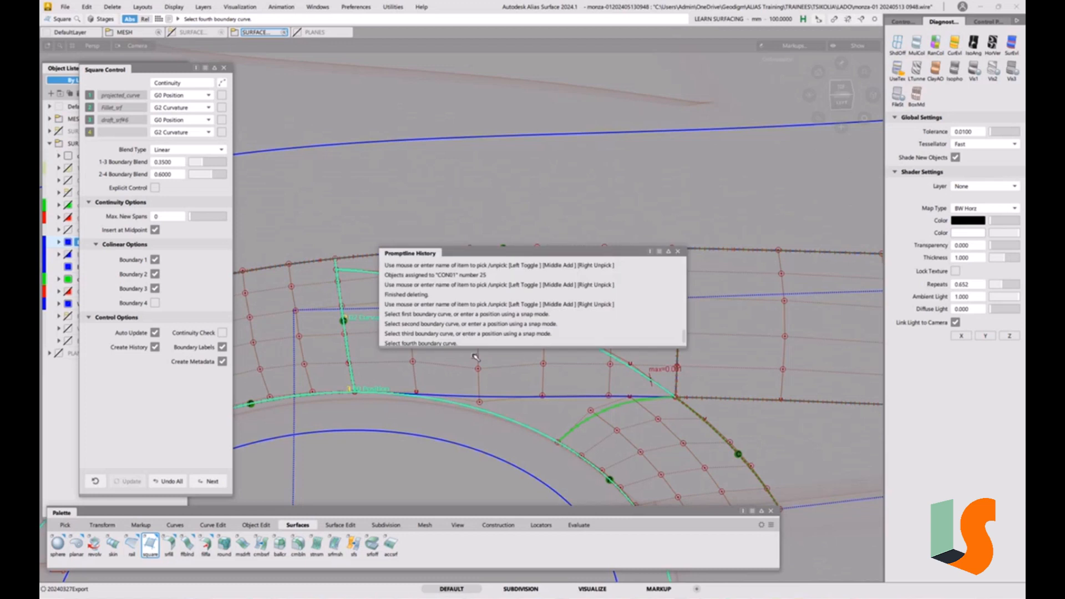
pyautogui.moveTo(507, 349); pyautogui.dragTo(508, 447)
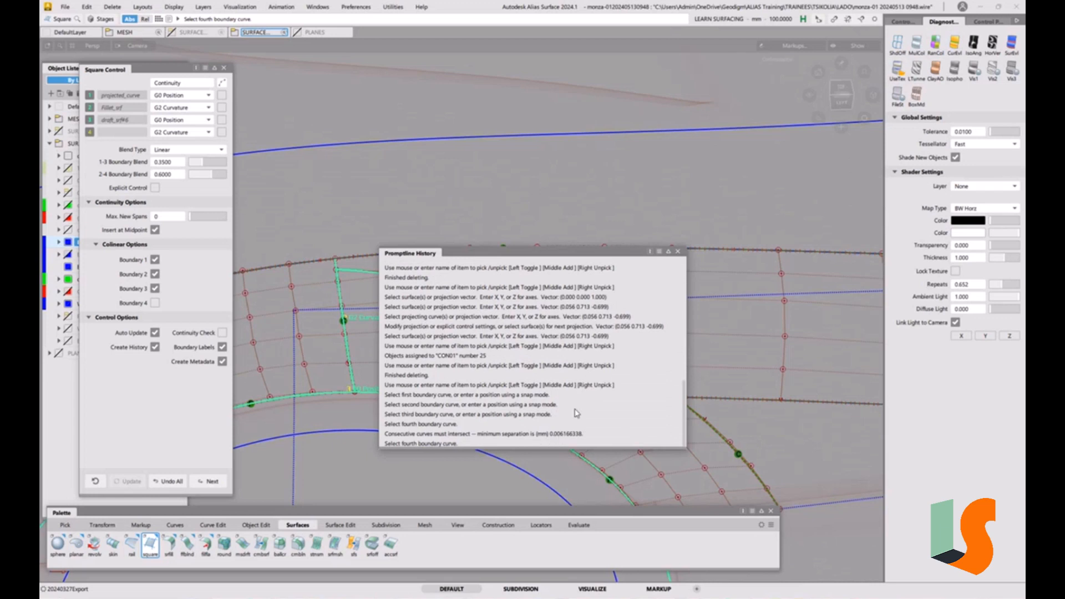
pyautogui.click(677, 253)
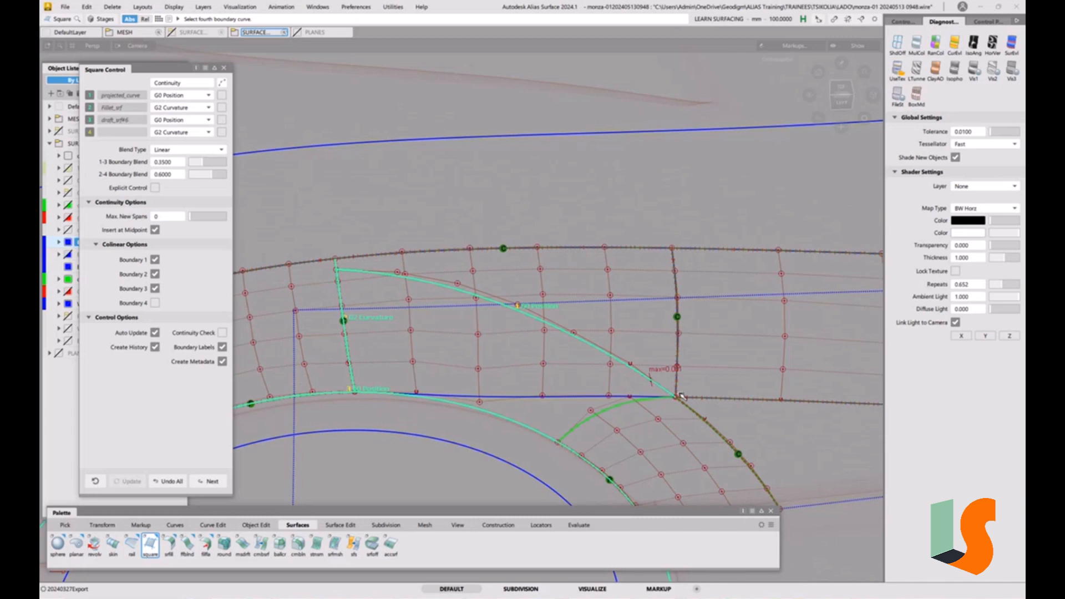
pyautogui.click(569, 431)
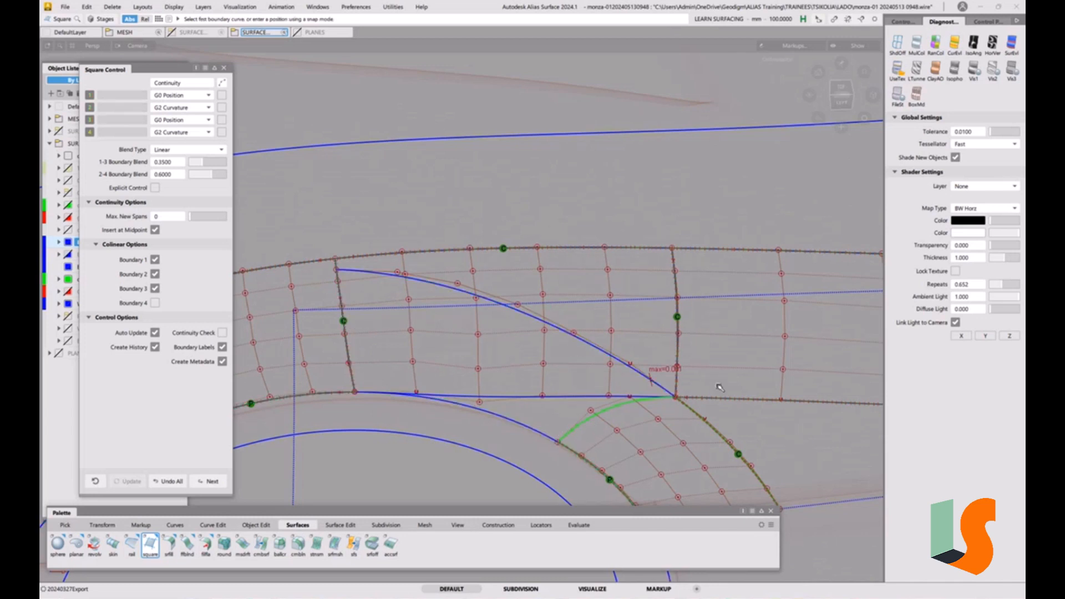
# Pick the projected curve's end CV and move it slightly onto the arch edge, discarding its construction history
pyautogui.keyDown('ctrl'); pyautogui.keyDown('shift'); pyautogui.moveTo(688, 401); pyautogui.dragTo(720, 403); pyautogui.keyUp('shift'); pyautogui.keyUp('ctrl')
pyautogui.click(676, 398)
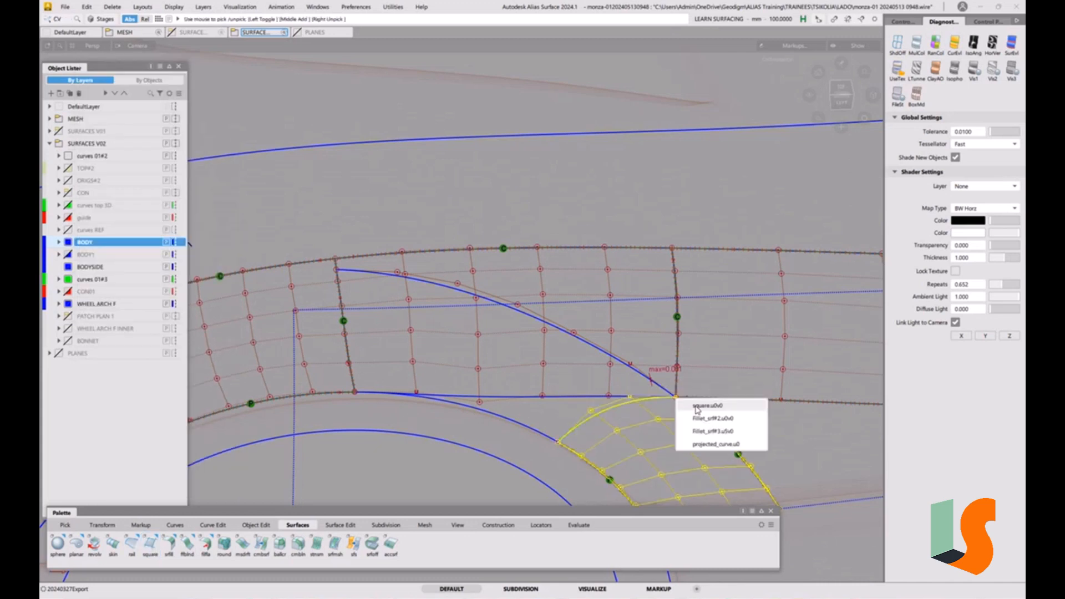
pyautogui.click(715, 444)
pyautogui.keyDown('ctrl'); pyautogui.keyDown('shift'); pyautogui.moveTo(701, 416); pyautogui.dragTo(700, 393); pyautogui.keyUp('shift'); pyautogui.keyUp('ctrl')
pyautogui.click(612, 412)
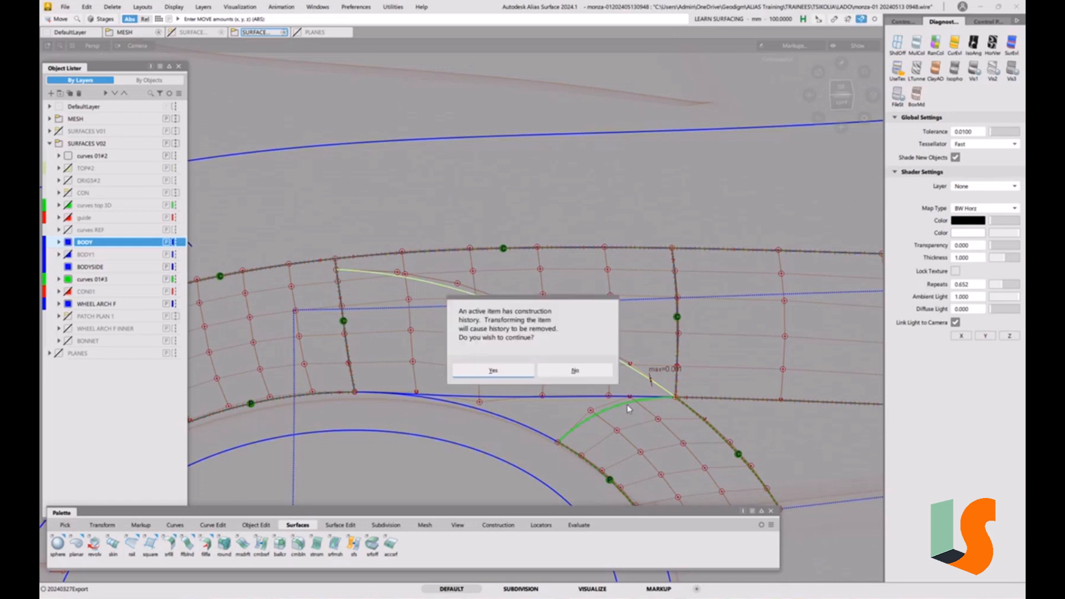
pyautogui.click(503, 371)
pyautogui.moveTo(596, 413); pyautogui.dragTo(791, 365)
pyautogui.keyDown('ctrl'); pyautogui.keyDown('shift'); pyautogui.moveTo(730, 345); pyautogui.dragTo(706, 350); pyautogui.keyUp('shift'); pyautogui.keyUp('ctrl')
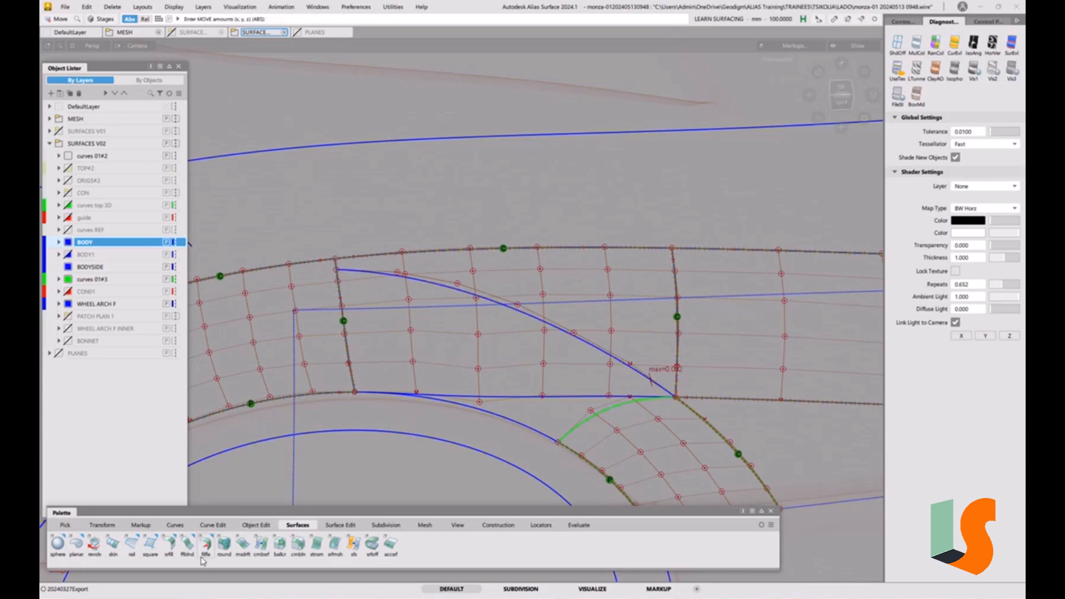
# Build a Square surface from the projected curve, the square patch edge, the shoulder edge and the fillet surface edge
pyautogui.doubleClick(150, 543)
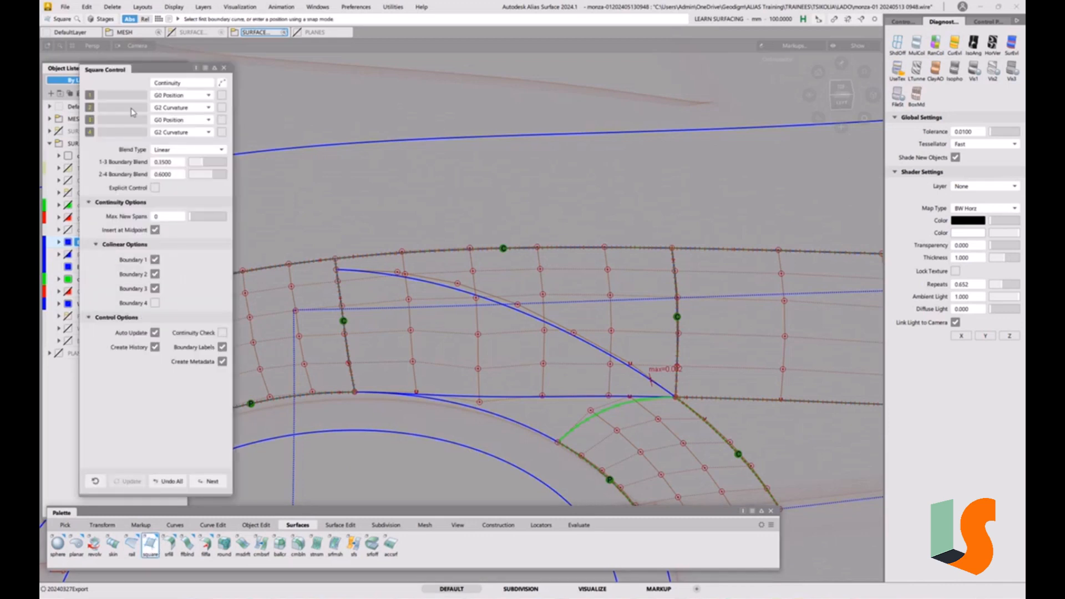
pyautogui.click(644, 376)
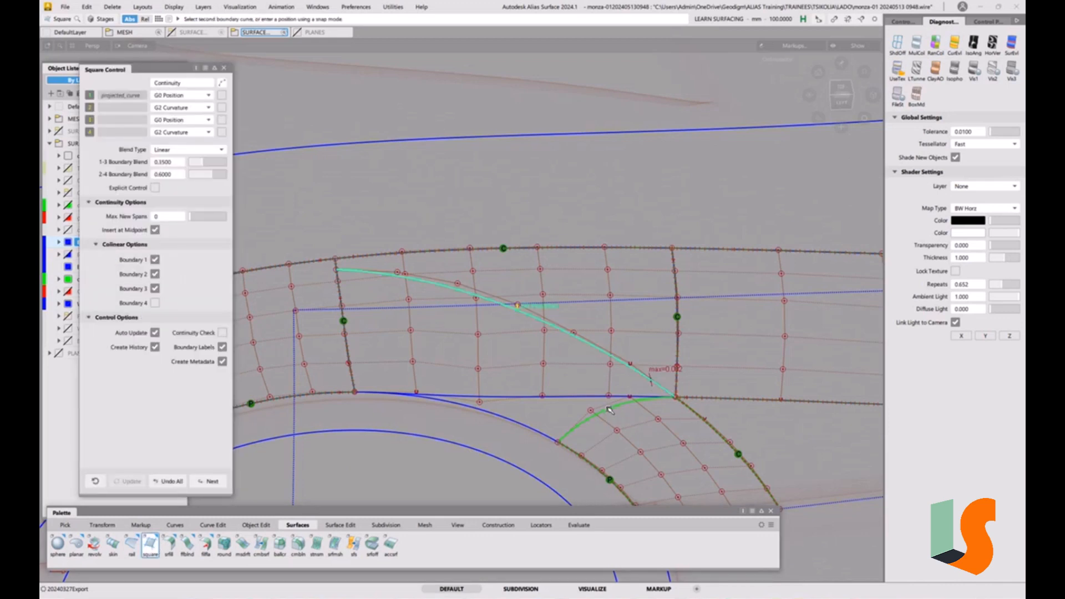
pyautogui.click(610, 409)
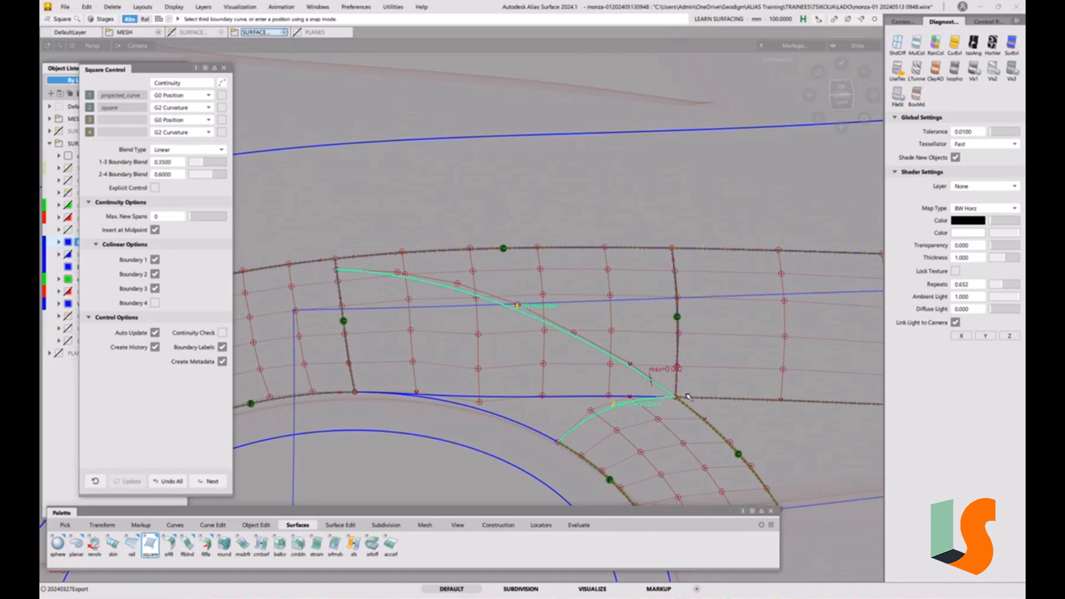
pyautogui.click(546, 436)
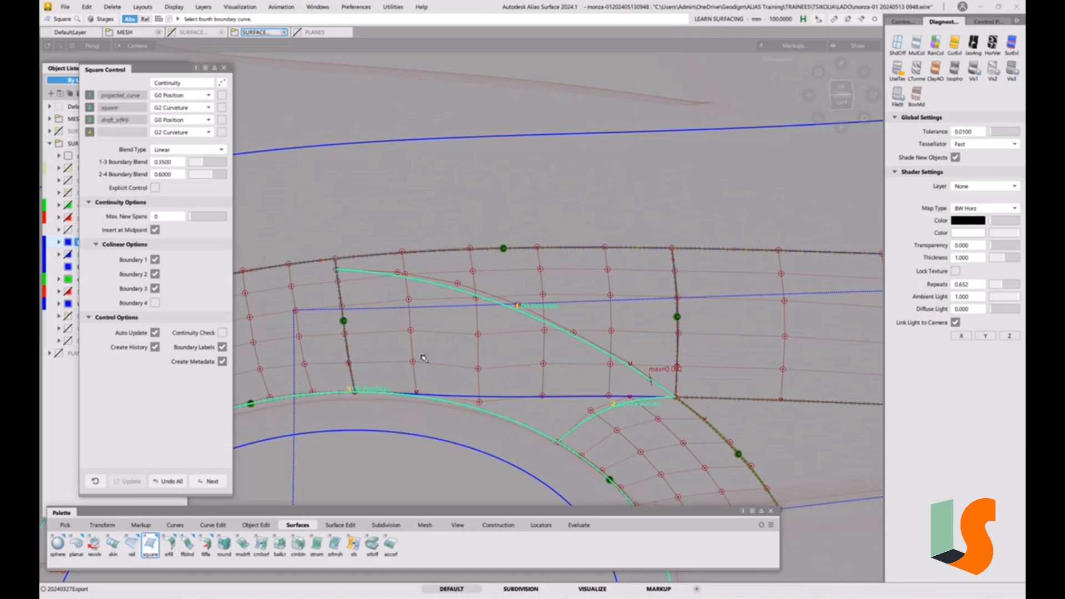
pyautogui.click(349, 348)
pyautogui.click(368, 356)
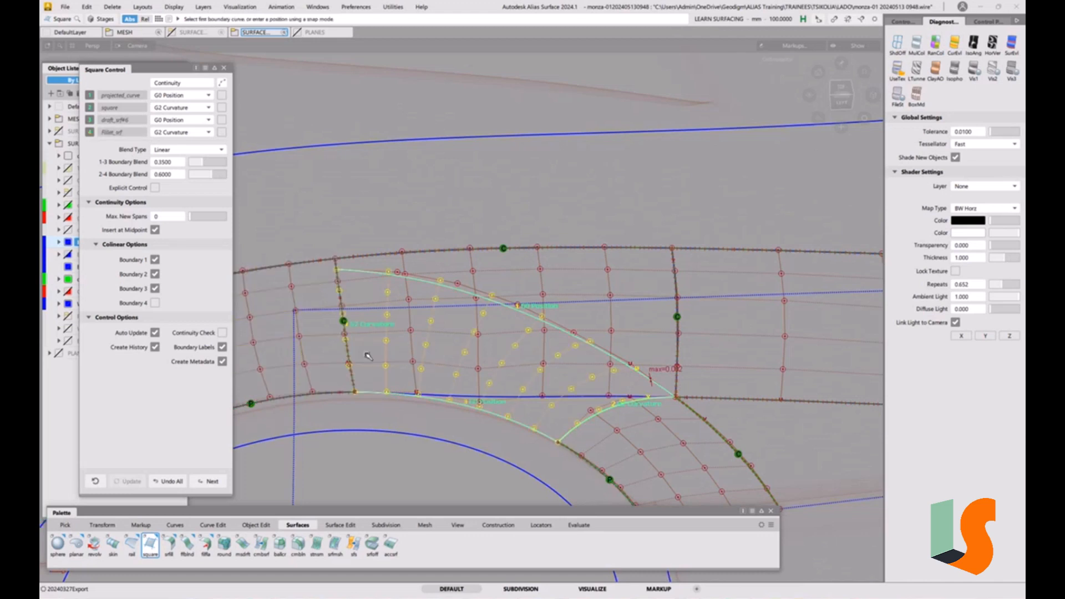
# Turn off the collinear options for boundaries 1 and 3, keeping boundary 2 collinear
pyautogui.press('`')
pyautogui.press('`')
pyautogui.click(156, 260)
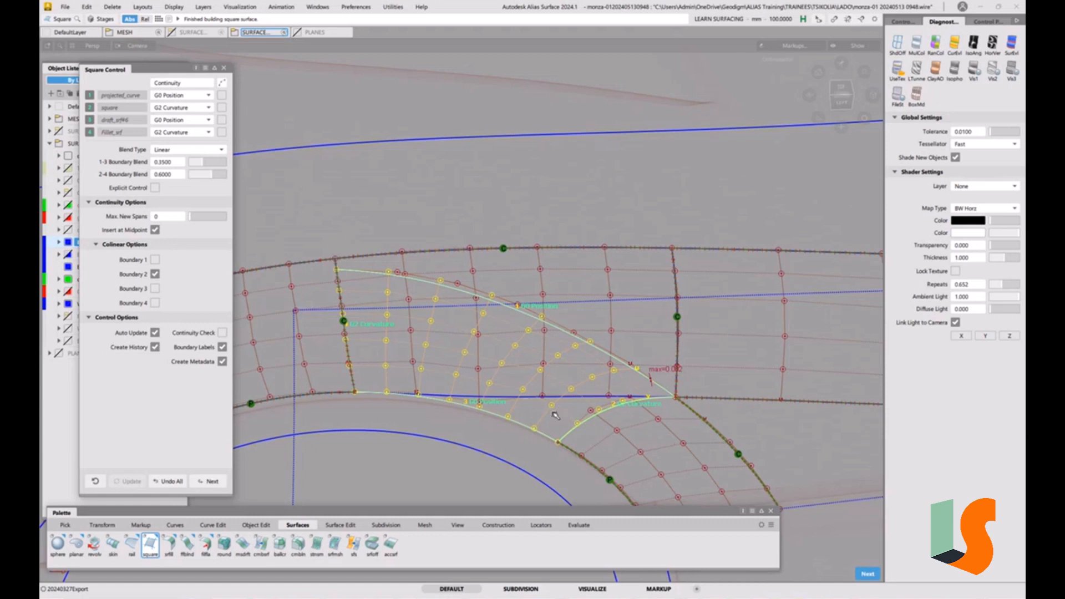
pyautogui.click(156, 274)
pyautogui.click(156, 274)
pyautogui.click(156, 275)
pyautogui.click(155, 275)
# Set both the 1-3 and 2-4 boundary blends to 0.5
pyautogui.moveTo(201, 169); pyautogui.dragTo(215, 177)
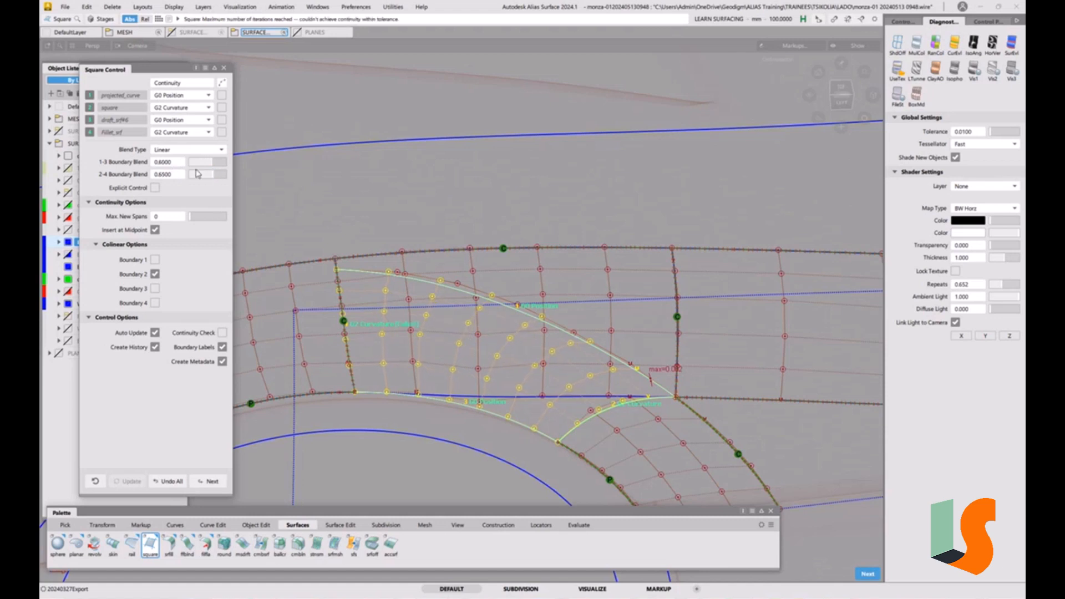
pyautogui.doubleClick(174, 165)
pyautogui.press('Tab')
pyautogui.write('0')
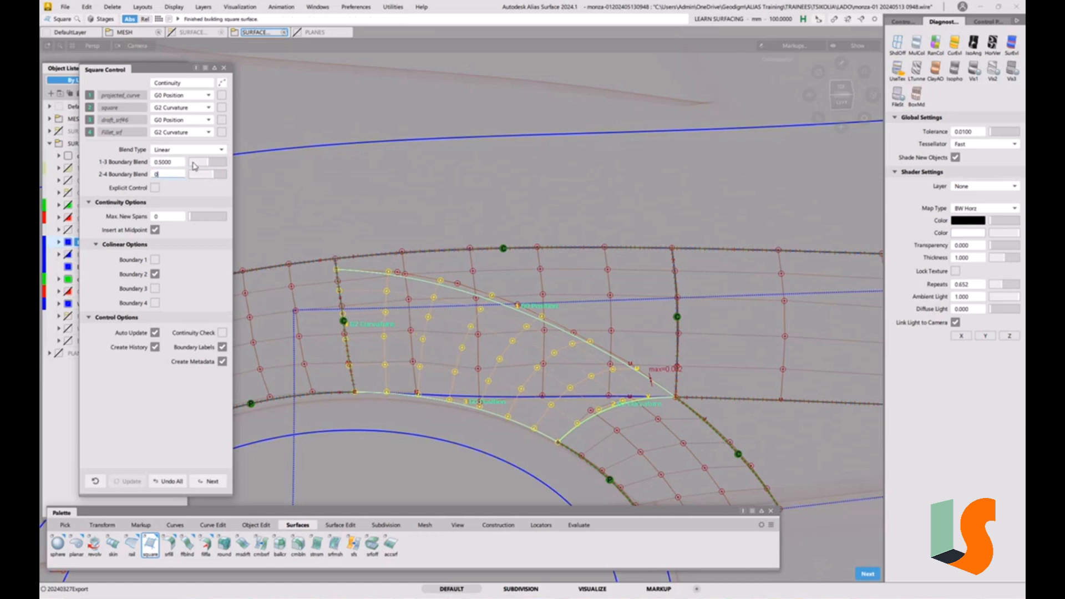
pyautogui.press('Return')
# Enable Continuity Check and Explicit Control, raising the U degree to 6
pyautogui.click(155, 275)
pyautogui.click(222, 334)
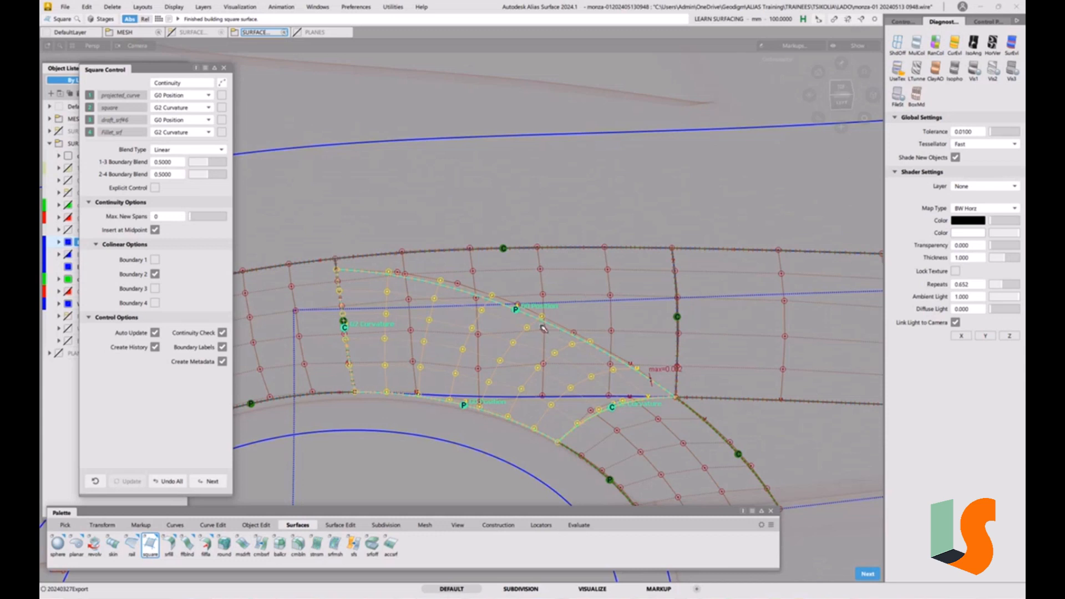
pyautogui.click(155, 189)
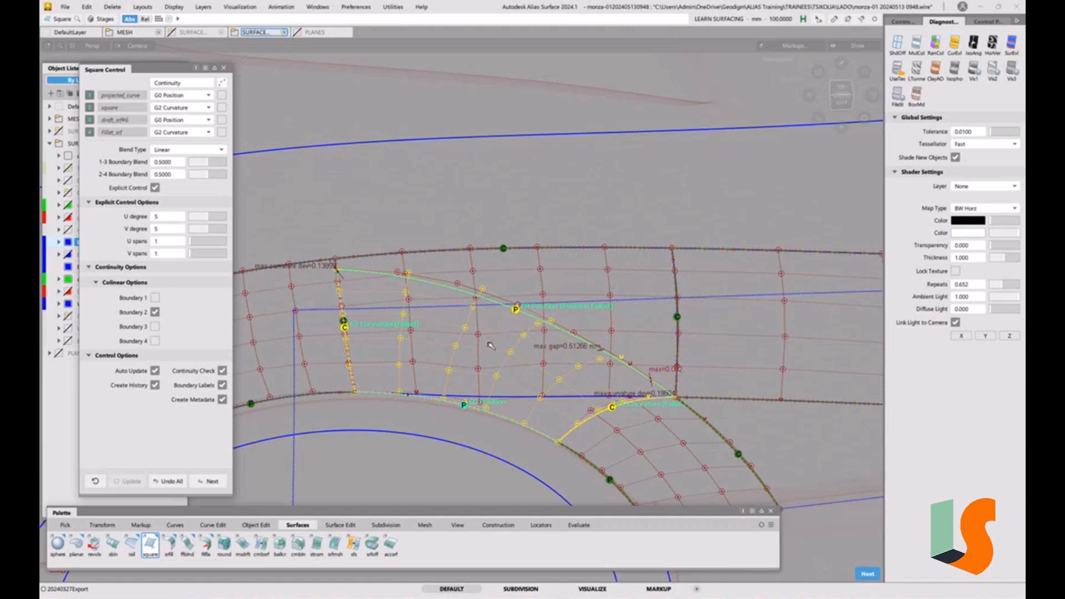
pyautogui.click(212, 218)
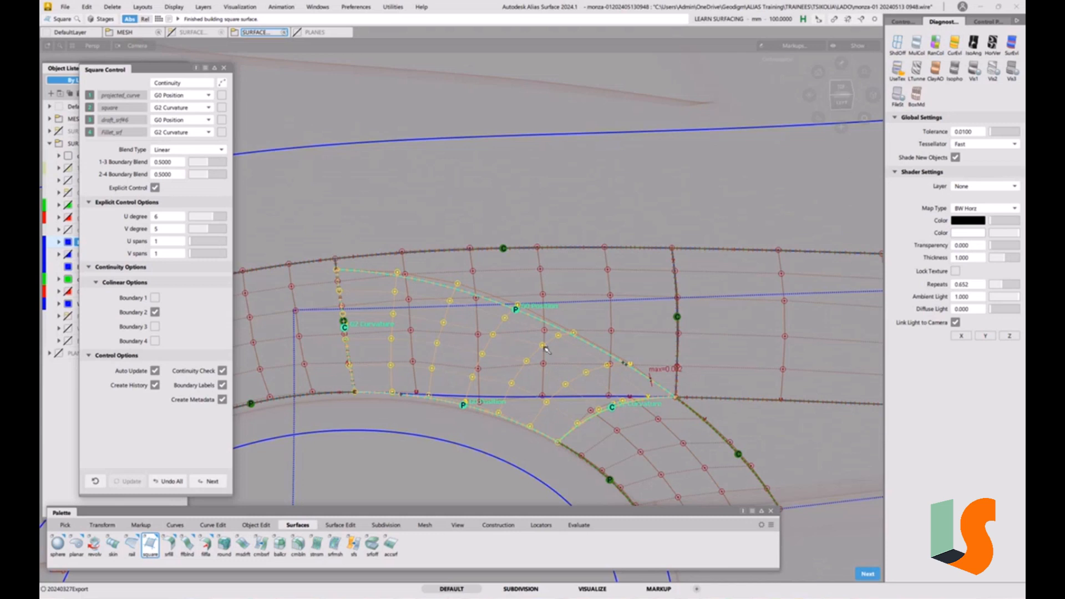
# Clear the collinear option on boundary 2, leaving all boundaries non-collinear
pyautogui.click(155, 314)
pyautogui.click(155, 341)
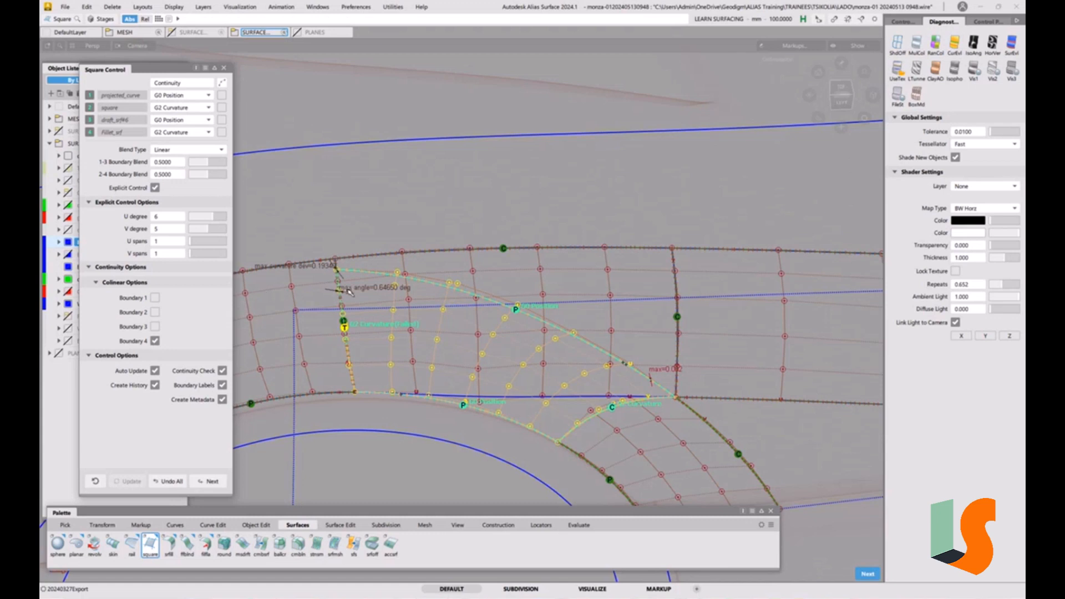
pyautogui.click(156, 342)
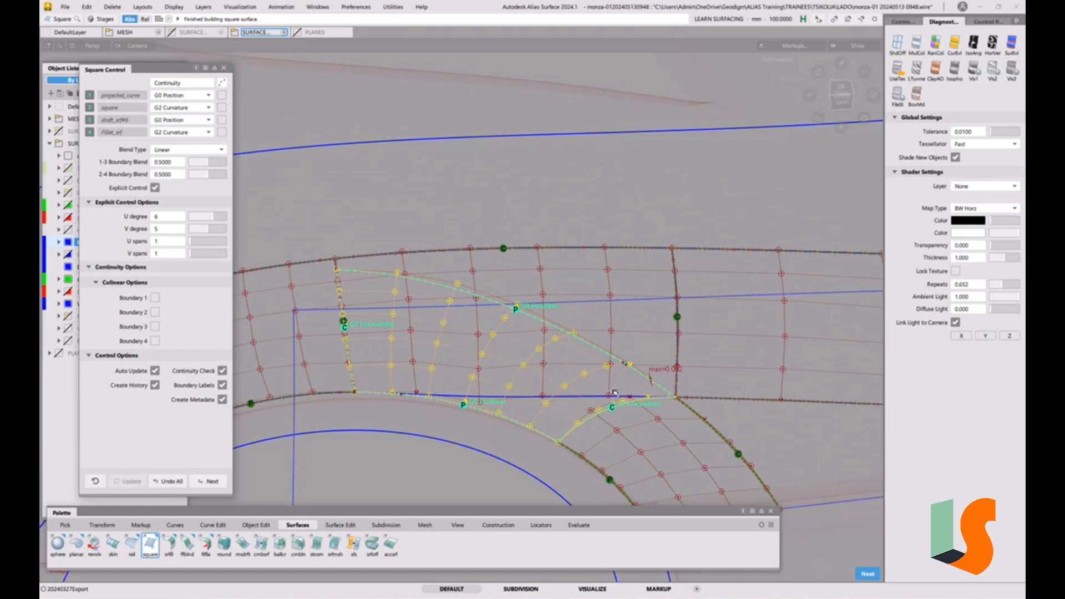
# Change the square patch's second boundary continuity to G0 Position and finish the patch
pyautogui.click(156, 312)
pyautogui.click(156, 312)
pyautogui.moveTo(210, 164); pyautogui.dragTo(207, 163)
pyautogui.click(202, 109)
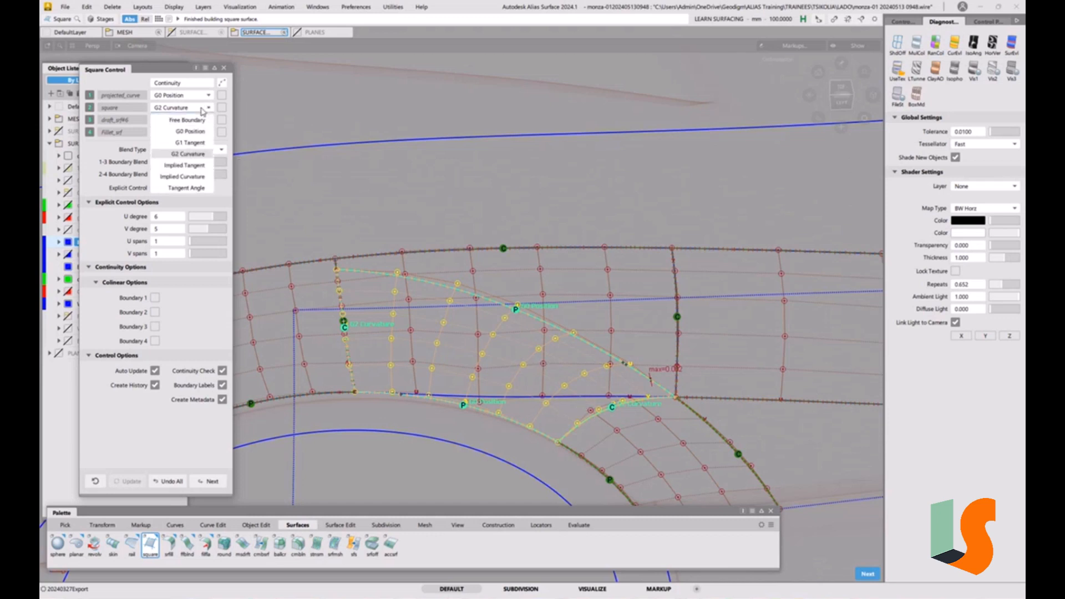
pyautogui.click(189, 133)
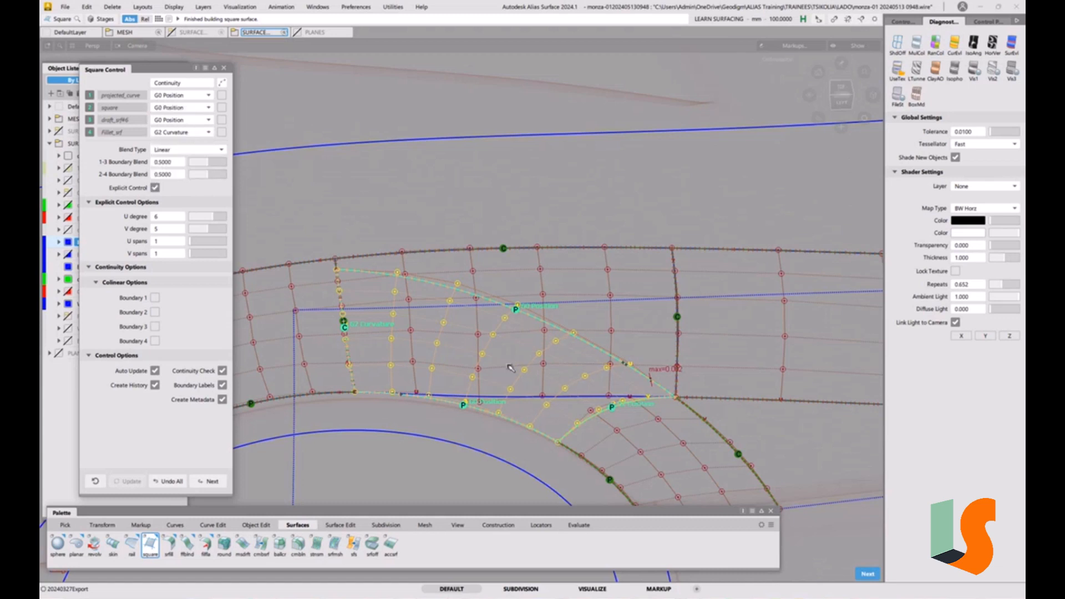
pyautogui.moveTo(577, 367)
pyautogui.keyDown('alt'); pyautogui.keyDown('shift'); pyautogui.mouseDown()
pyautogui.moveTo(567, 371)
pyautogui.moveTo(563, 351)
pyautogui.mouseUp(); pyautogui.keyUp('shift'); pyautogui.keyUp('alt')
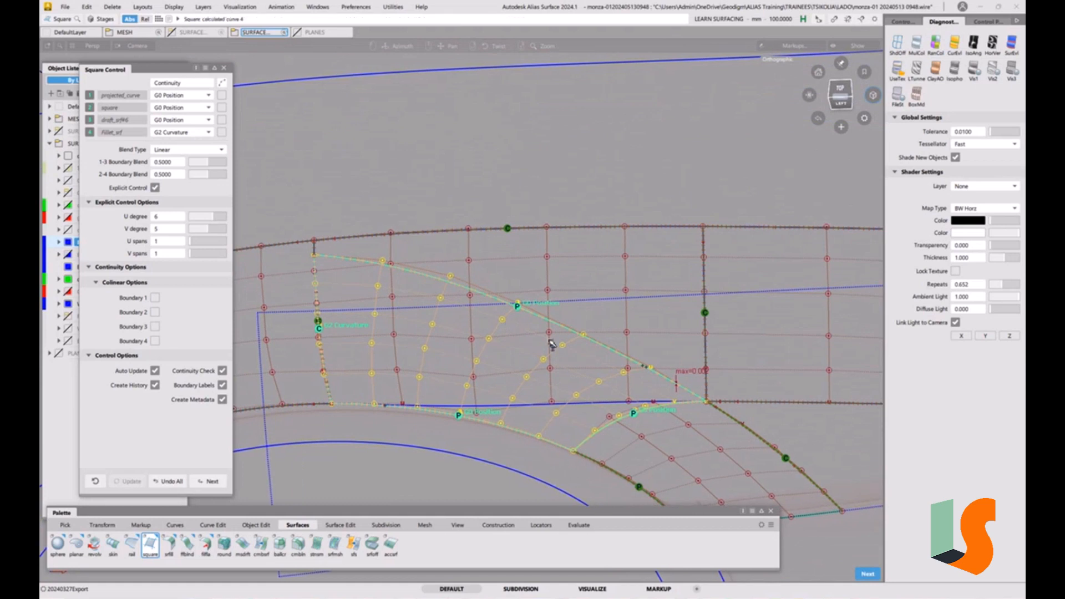
pyautogui.click(537, 321)
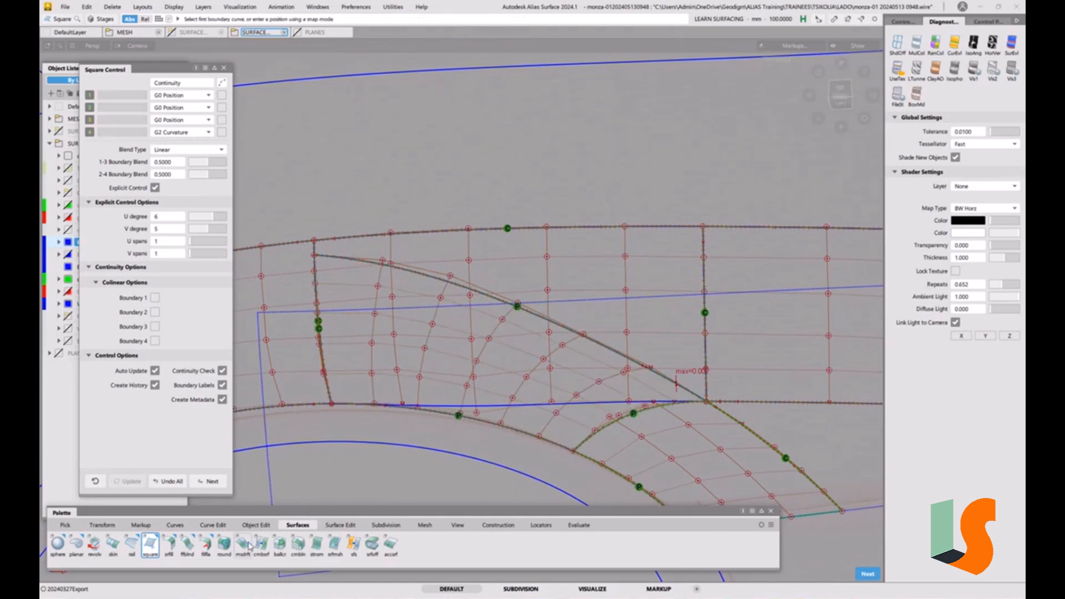
# Start Align with G2 Edge alignment and explicit control off, picking the patch's lower edge and accepting history removal
pyautogui.click(256, 526)
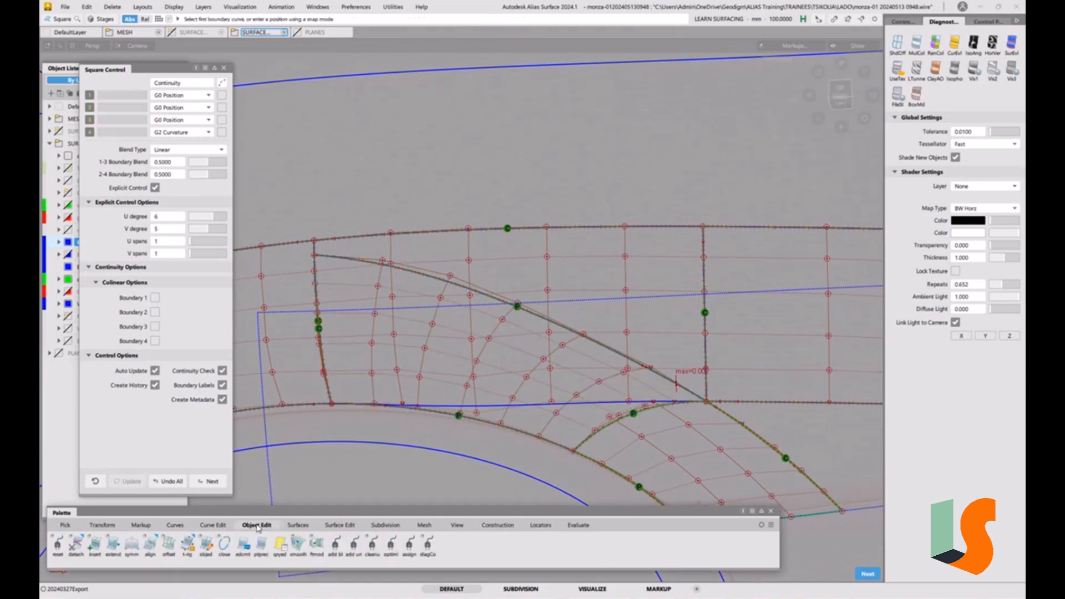
pyautogui.click(149, 546)
pyautogui.doubleClick(150, 547)
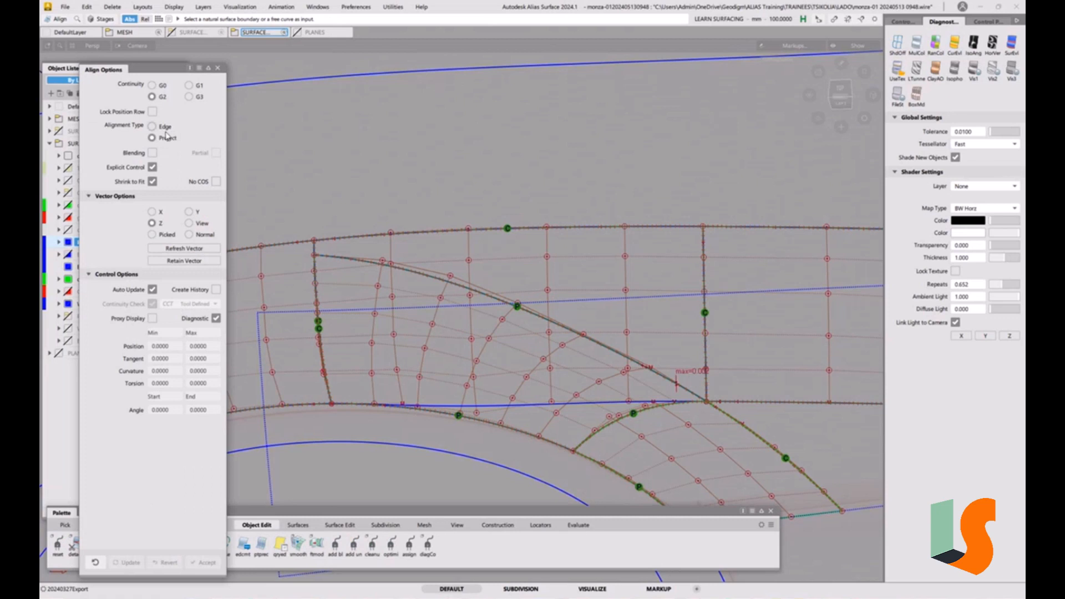
pyautogui.click(153, 168)
pyautogui.click(151, 127)
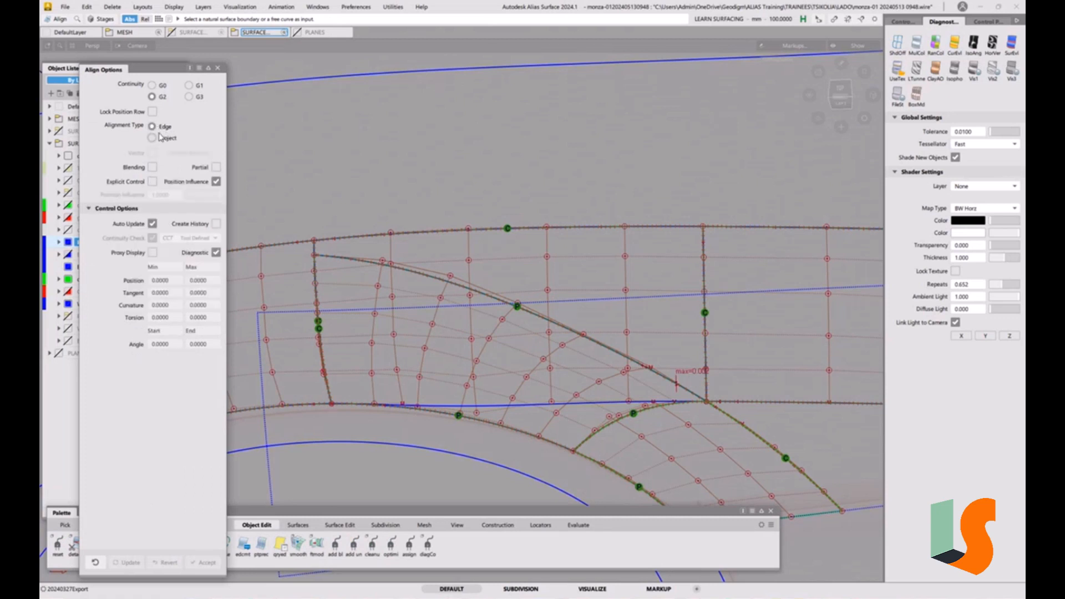
pyautogui.click(589, 428)
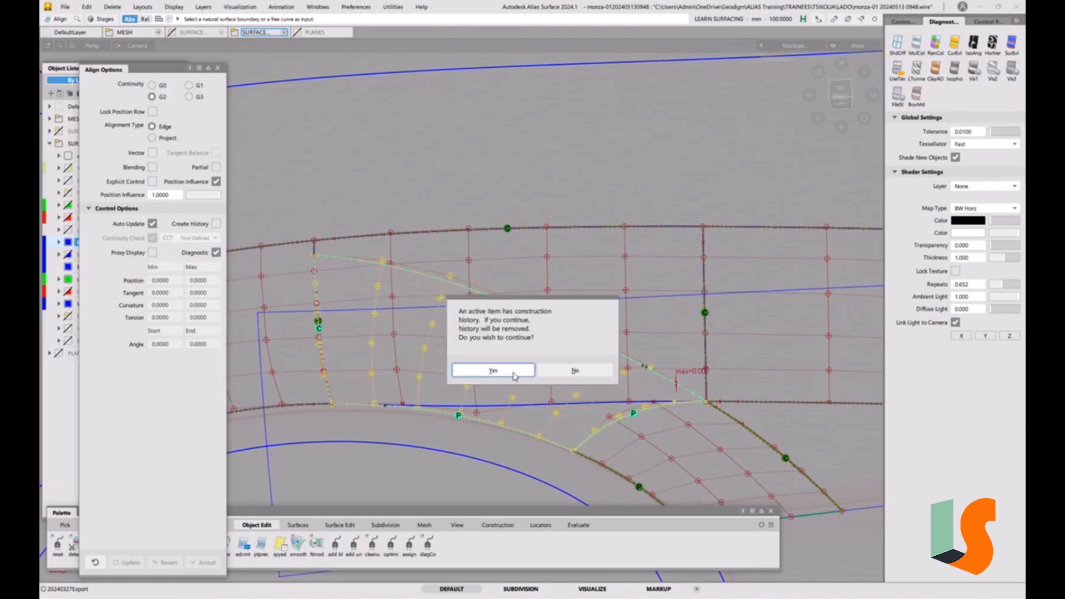
pyautogui.click(493, 370)
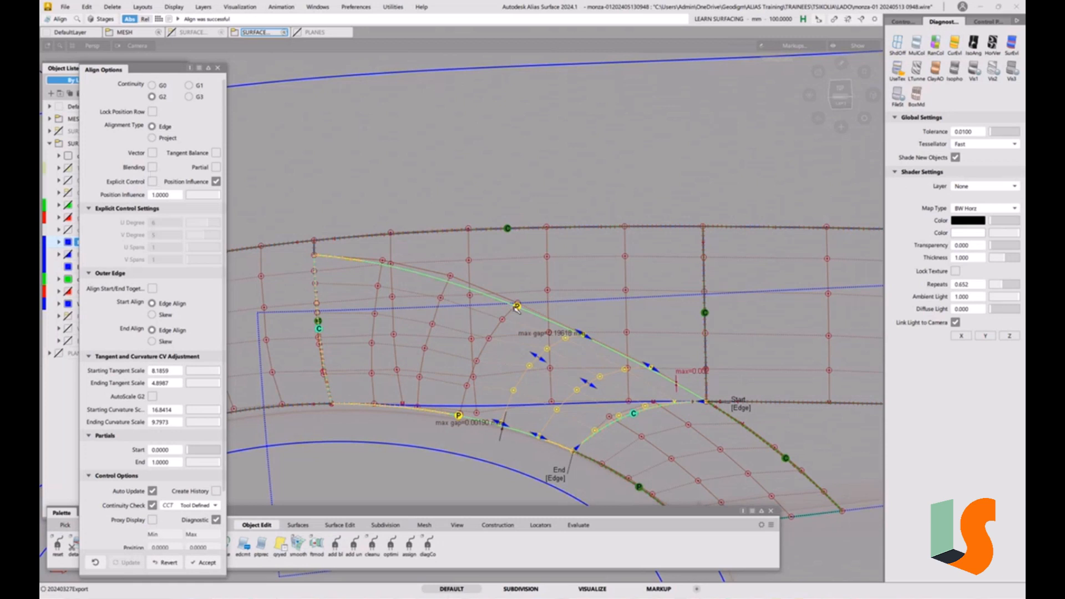
# Enable blending with a blend factor of 0.35 and pick the patch's left edge to align
pyautogui.click(153, 168)
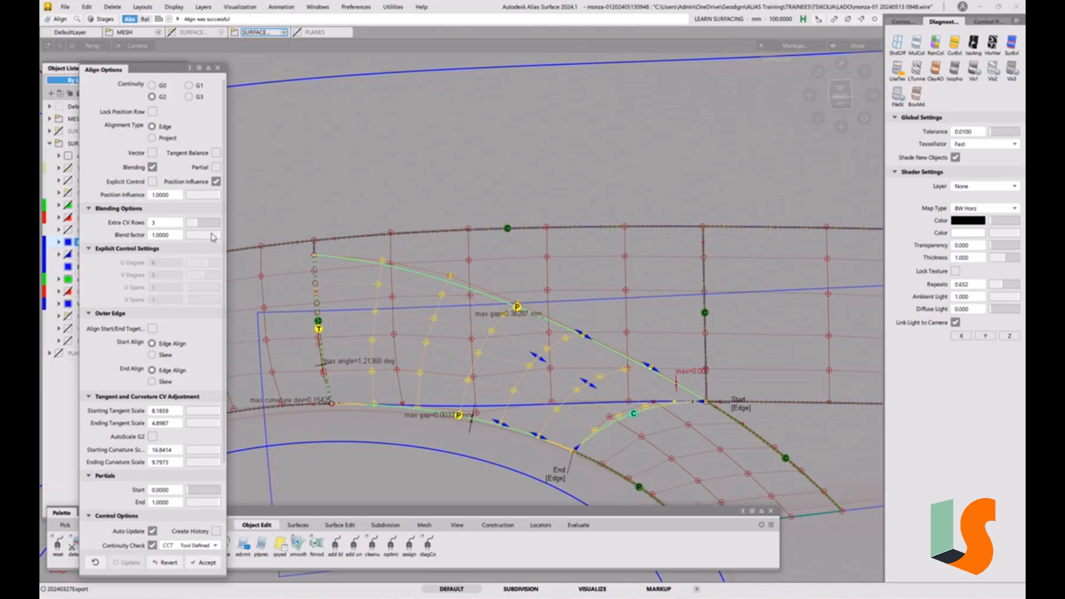
pyautogui.moveTo(213, 235); pyautogui.dragTo(199, 238)
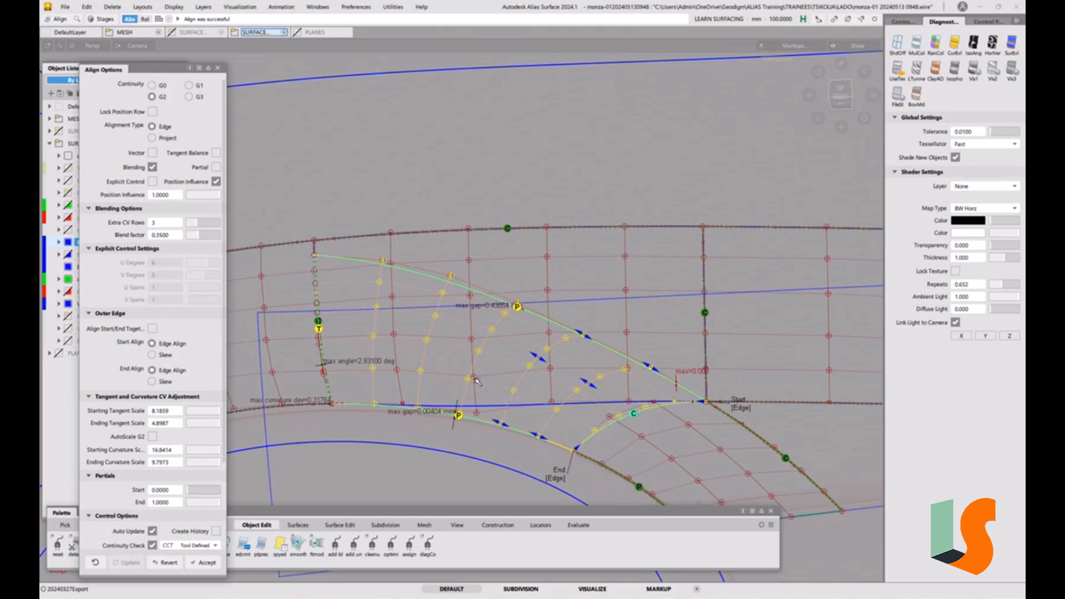
pyautogui.click(549, 237)
pyautogui.click(315, 279)
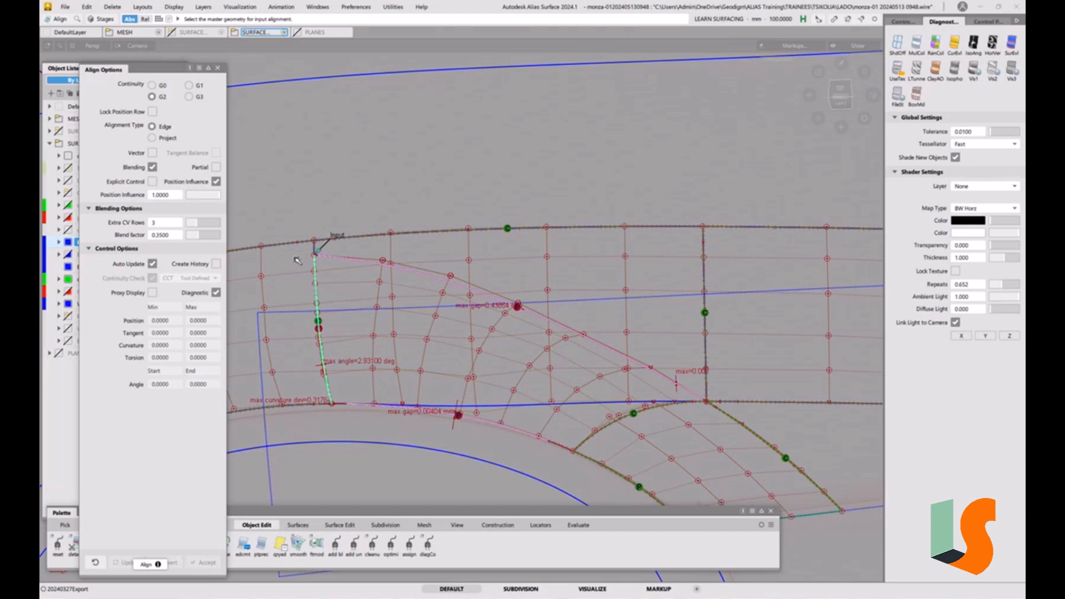
# Enable Partial, align the left edge to the fillet_srf#2 surface, and switch the start alignment to Skew
pyautogui.click(216, 167)
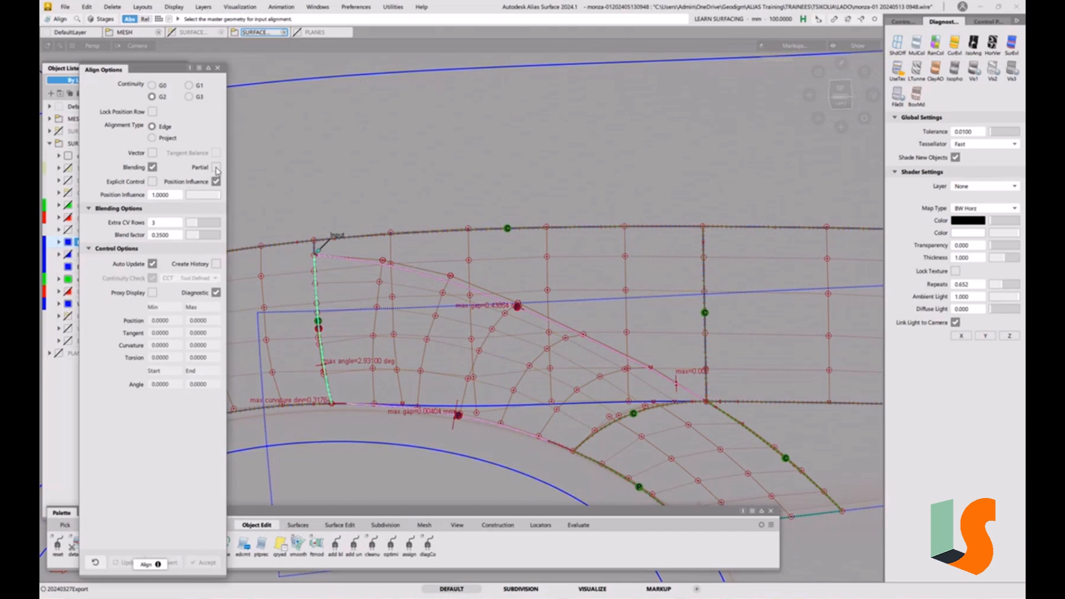
pyautogui.click(318, 284)
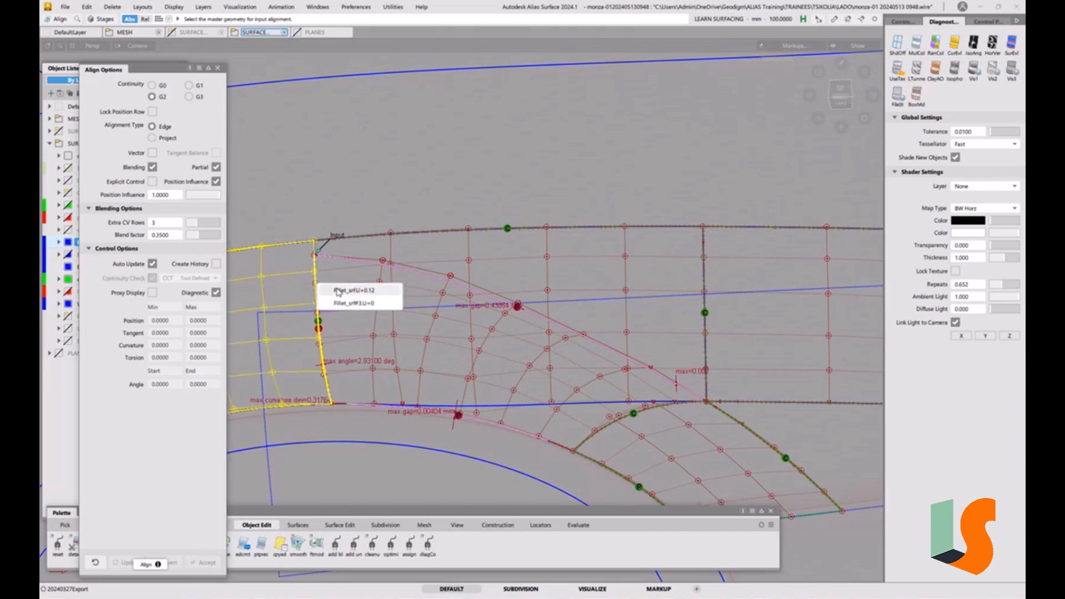
pyautogui.click(334, 290)
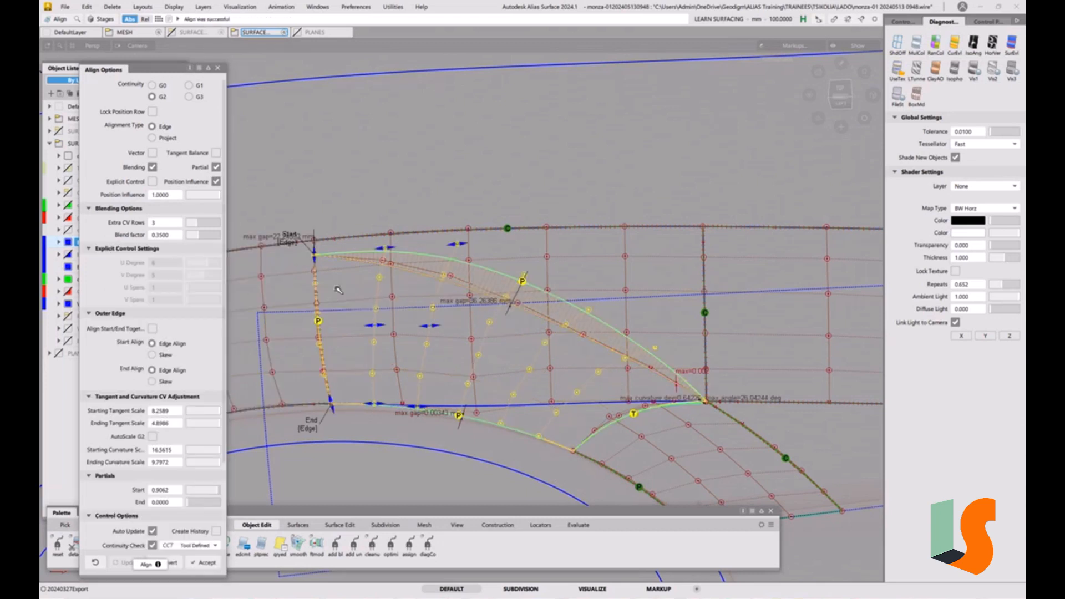
pyautogui.click(293, 245)
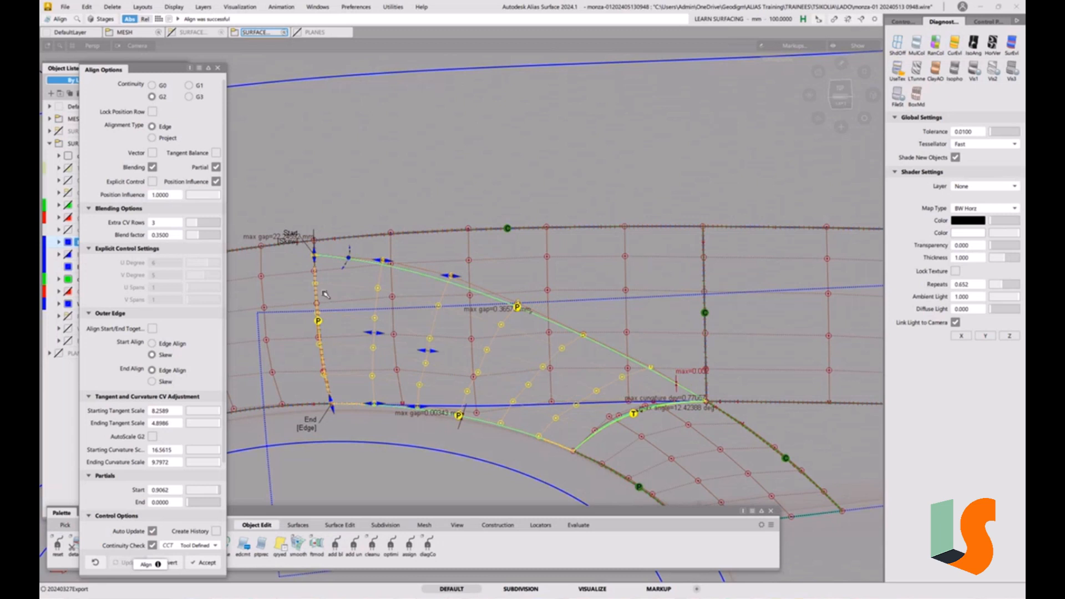
# Replace blending with View vector alignment, enable explicit control and set the V degree to 6
pyautogui.click(153, 168)
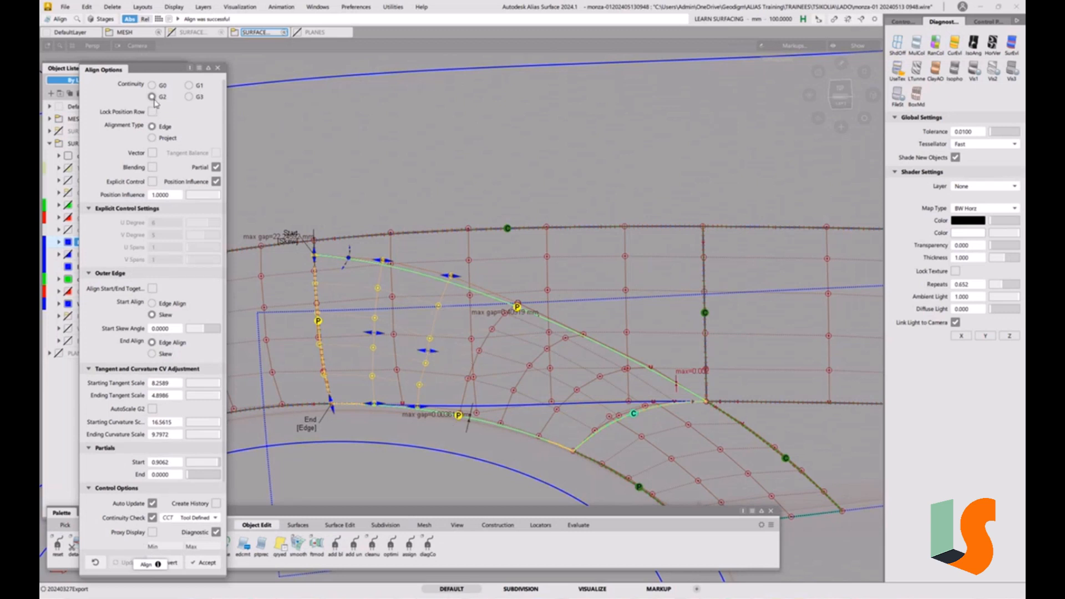
pyautogui.click(152, 153)
pyautogui.click(190, 235)
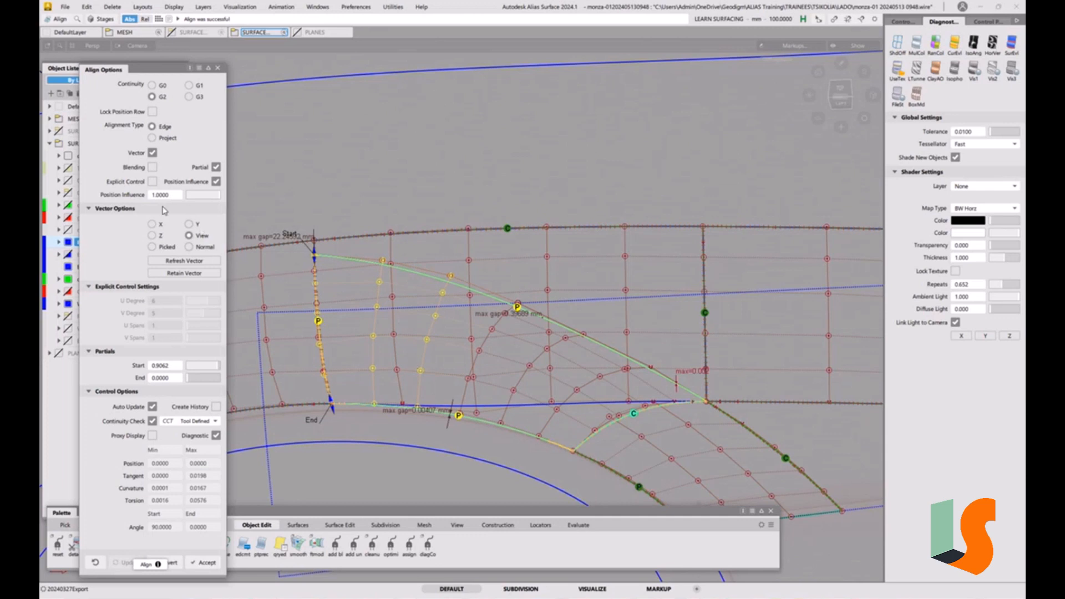
pyautogui.click(152, 183)
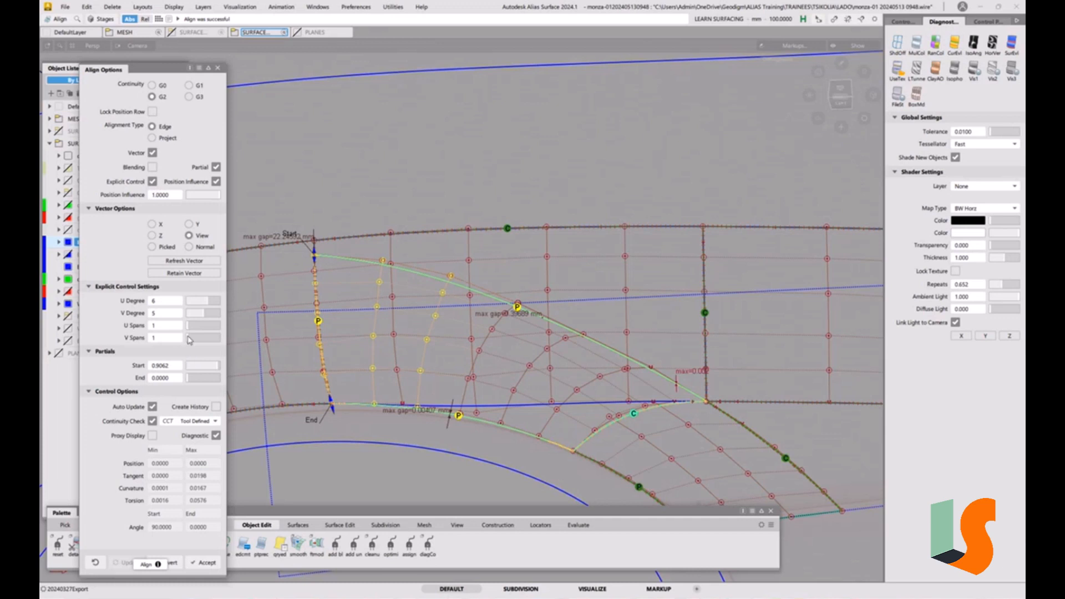
pyautogui.click(209, 316)
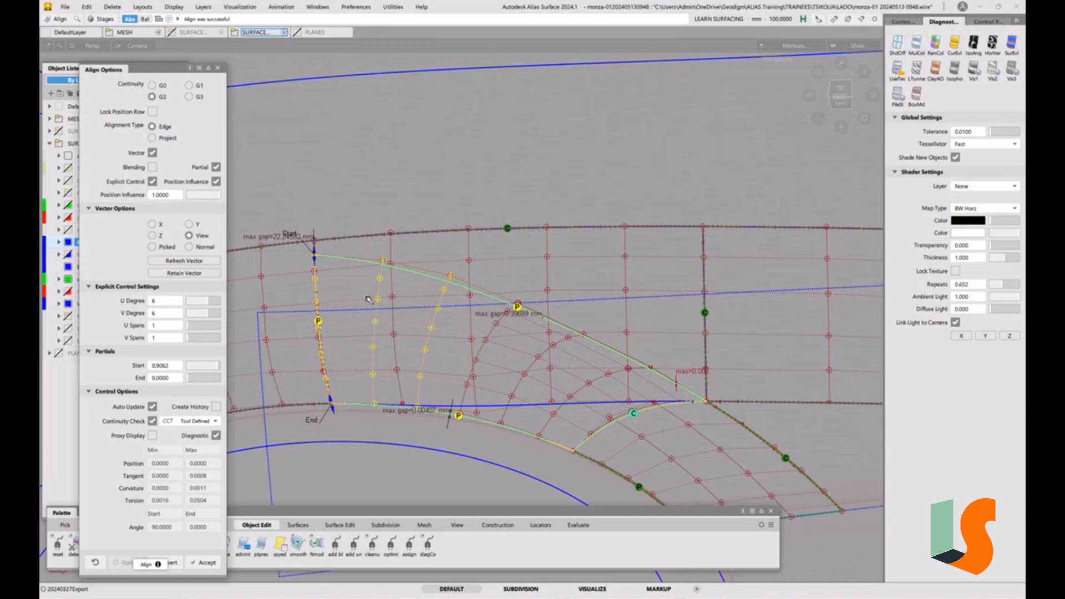
# Select and delete the active object on the patch's left side
pyautogui.keyDown('alt'); pyautogui.keyDown('shift'); pyautogui.moveTo(376, 317); pyautogui.dragTo(457, 324, button='middle'); pyautogui.keyUp('shift'); pyautogui.keyUp('alt')
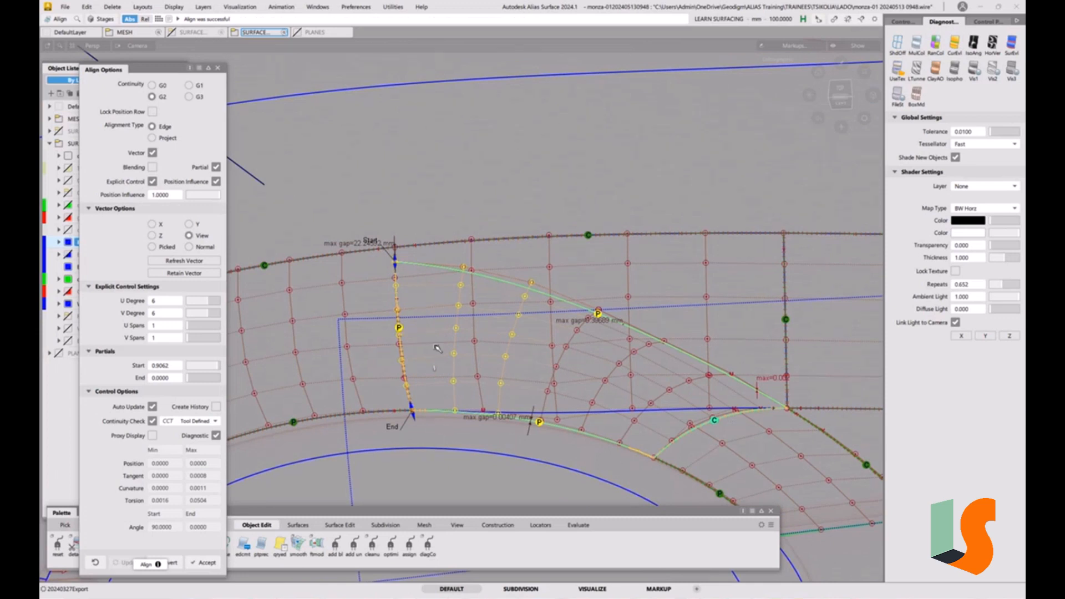
pyautogui.keyDown('ctrl'); pyautogui.keyDown('shift'); pyautogui.moveTo(425, 343); pyautogui.dragTo(430, 412); pyautogui.keyUp('shift'); pyautogui.keyUp('ctrl')
pyautogui.moveTo(388, 305); pyautogui.dragTo(420, 350)
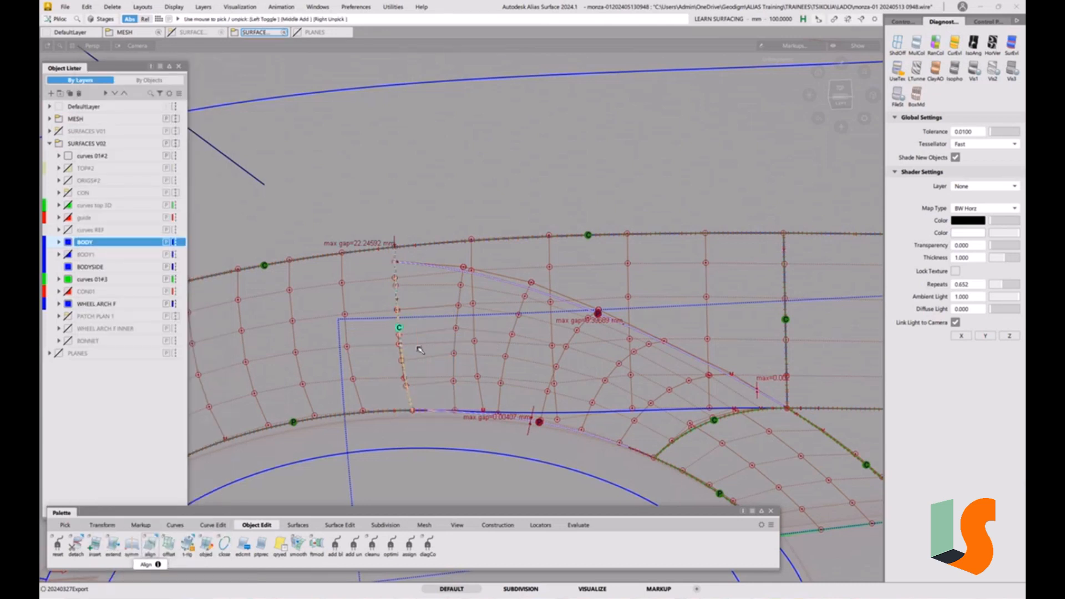
pyautogui.press('Delete')
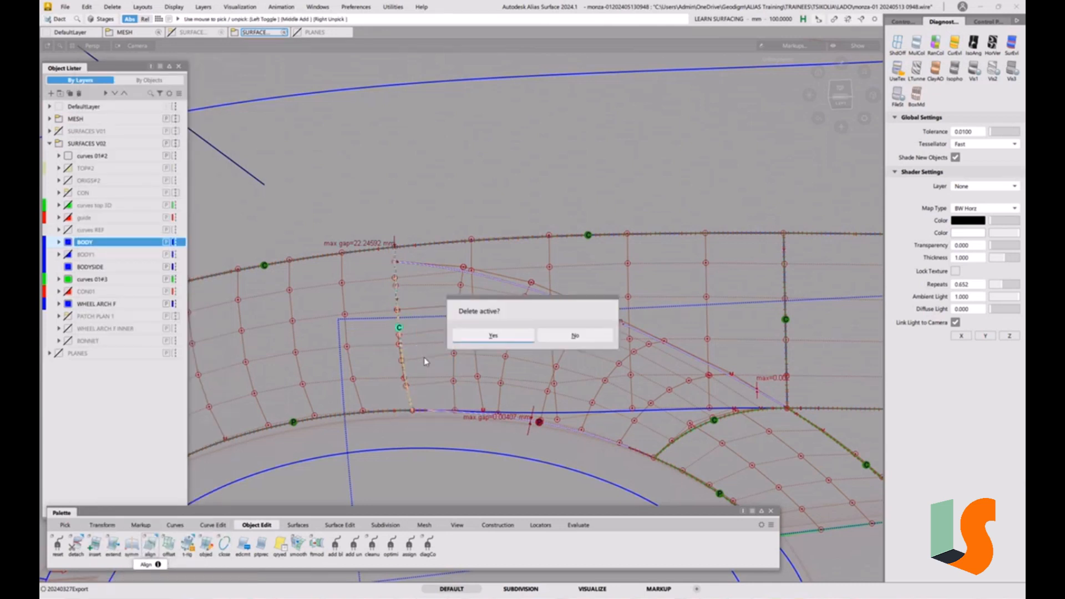
pyautogui.click(476, 339)
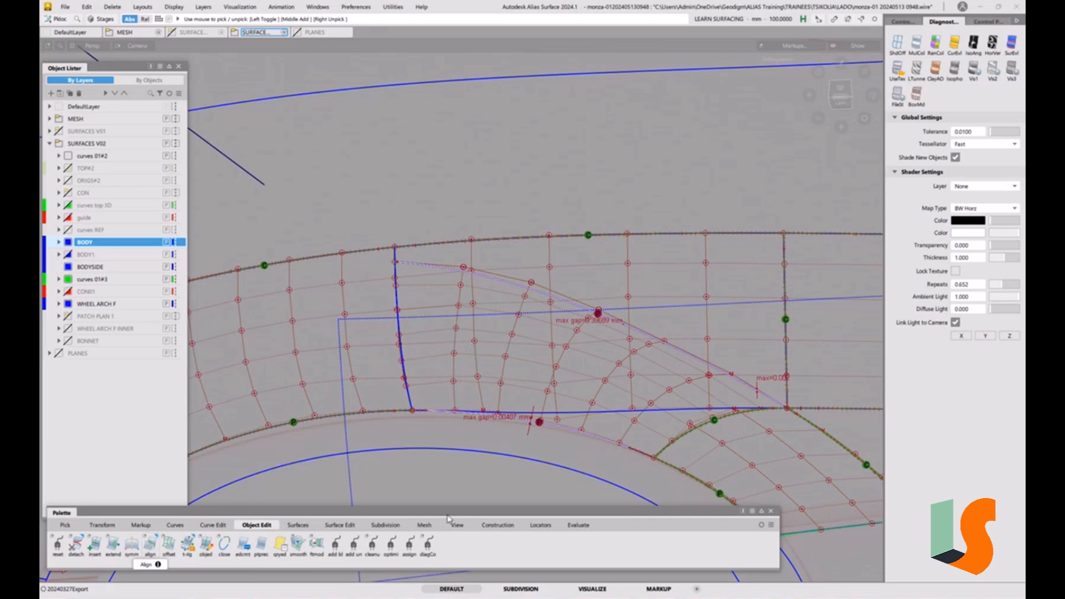
pyautogui.keyDown('ctrl'); pyautogui.keyDown('shift'); pyautogui.moveTo(424, 413); pyautogui.dragTo(402, 415); pyautogui.keyUp('shift'); pyautogui.keyUp('ctrl')
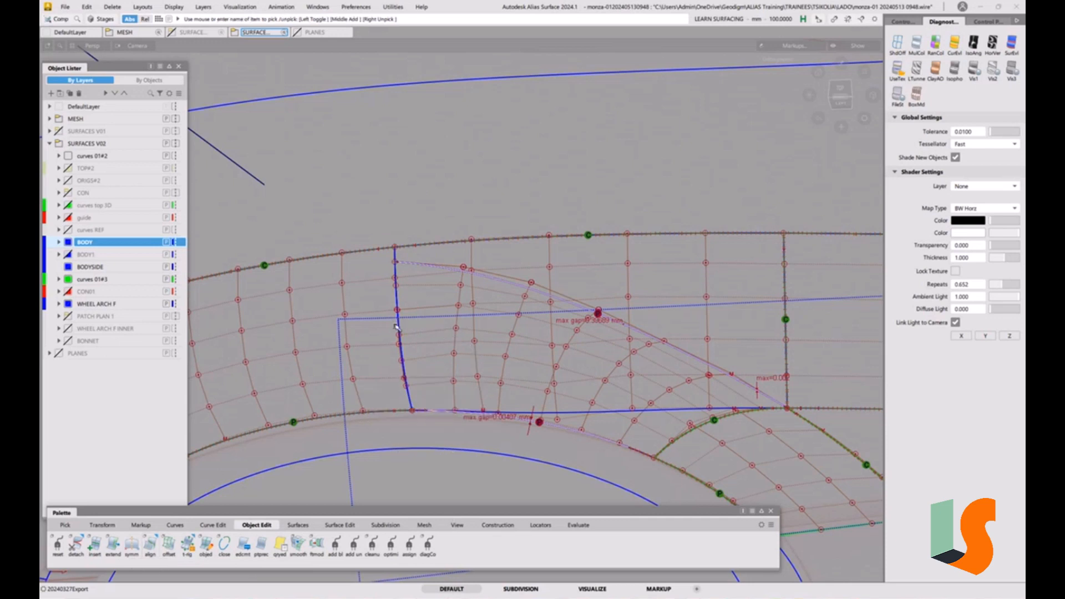
pyautogui.click(397, 332)
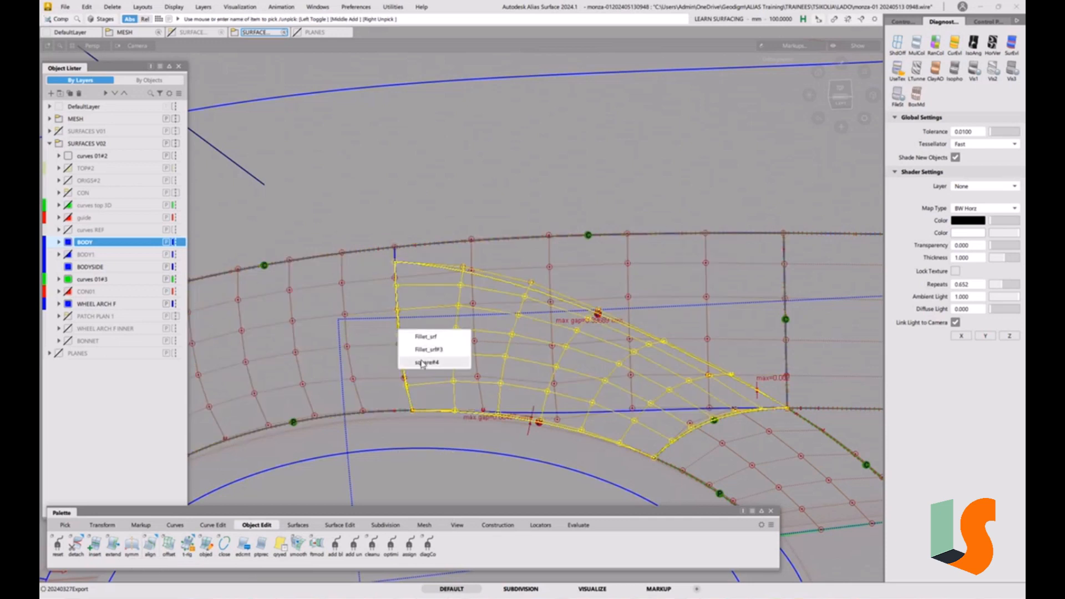
pyautogui.click(428, 402)
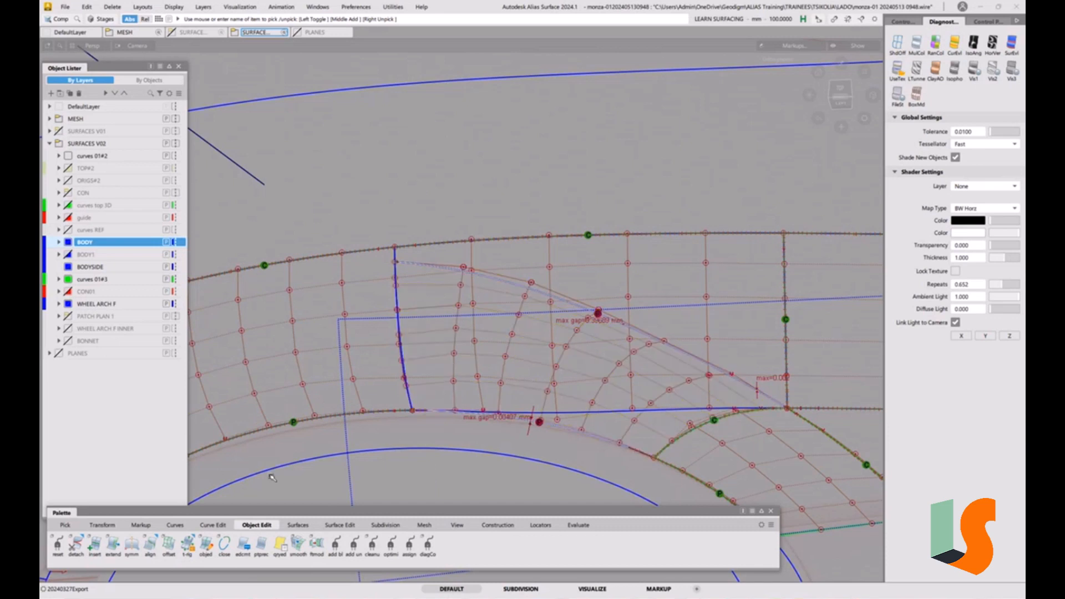
pyautogui.doubleClick(150, 547)
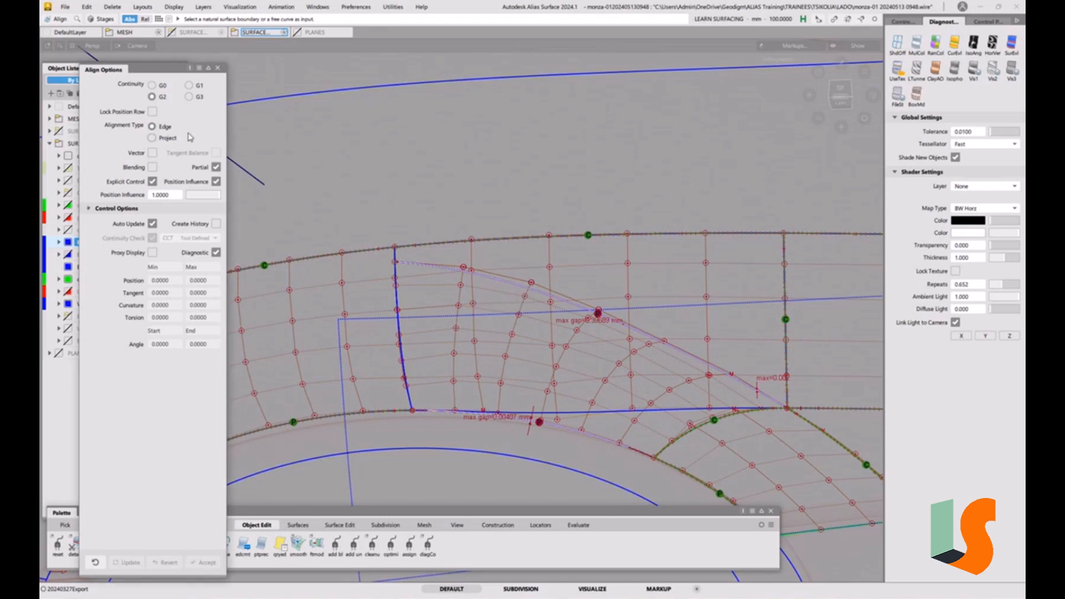
pyautogui.click(65, 7)
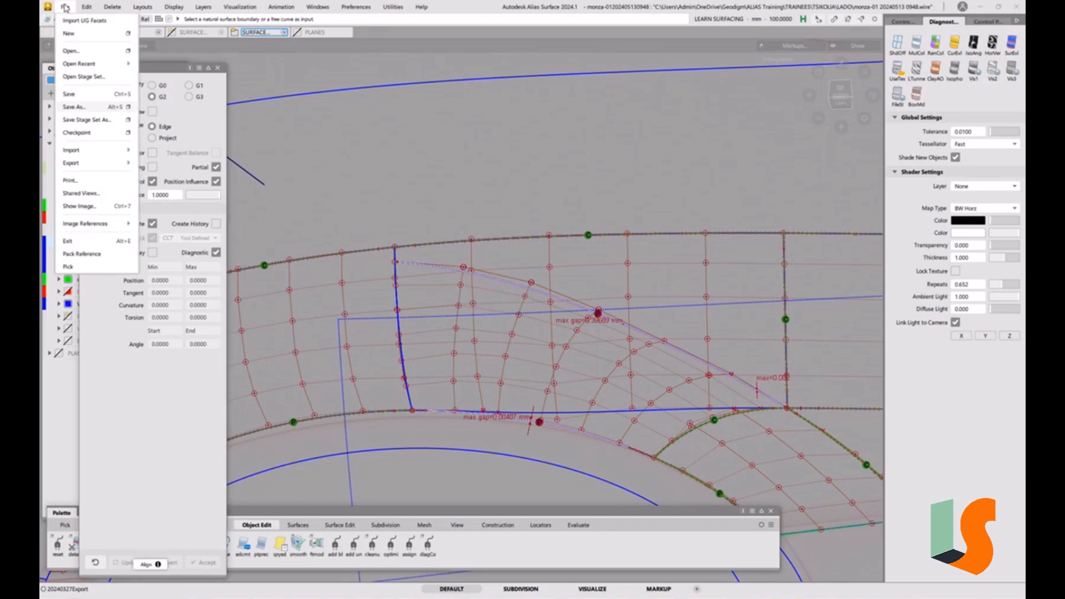
pyautogui.click(77, 107)
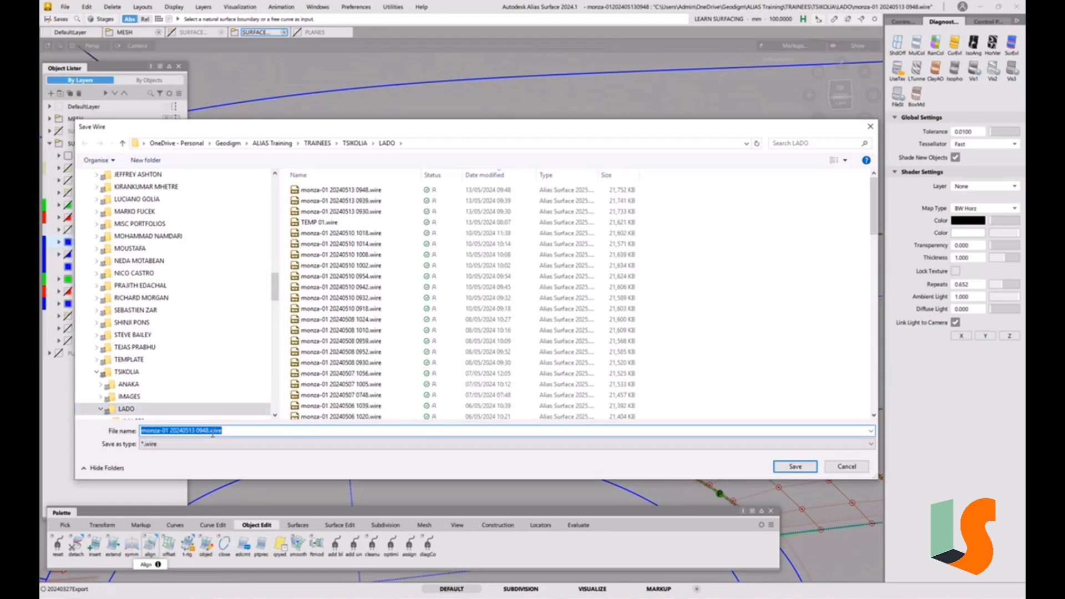
pyautogui.click(211, 430)
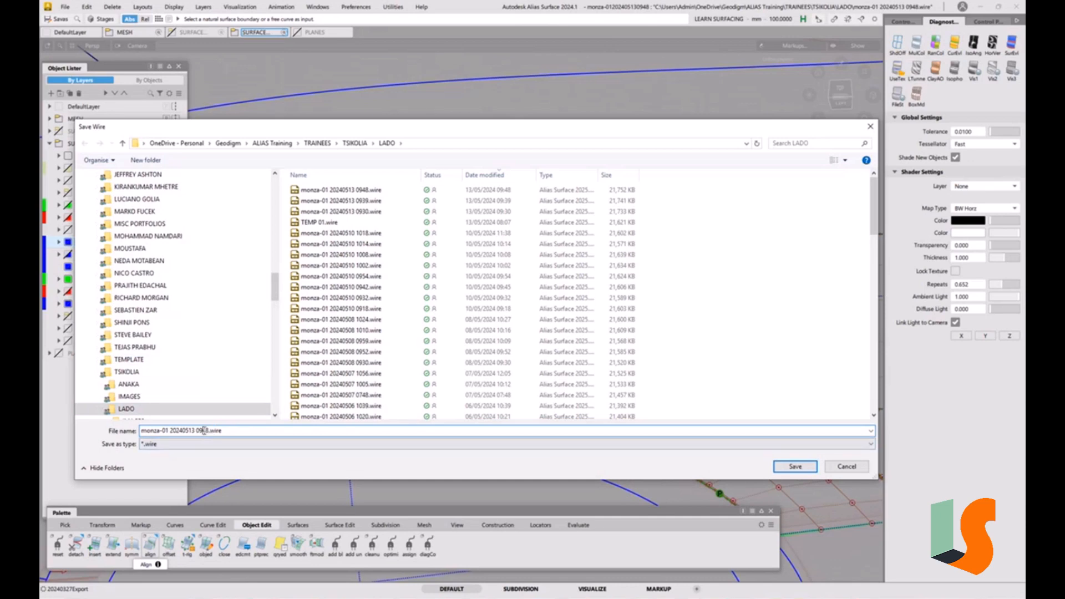
pyautogui.write('5')
pyautogui.press('Return')
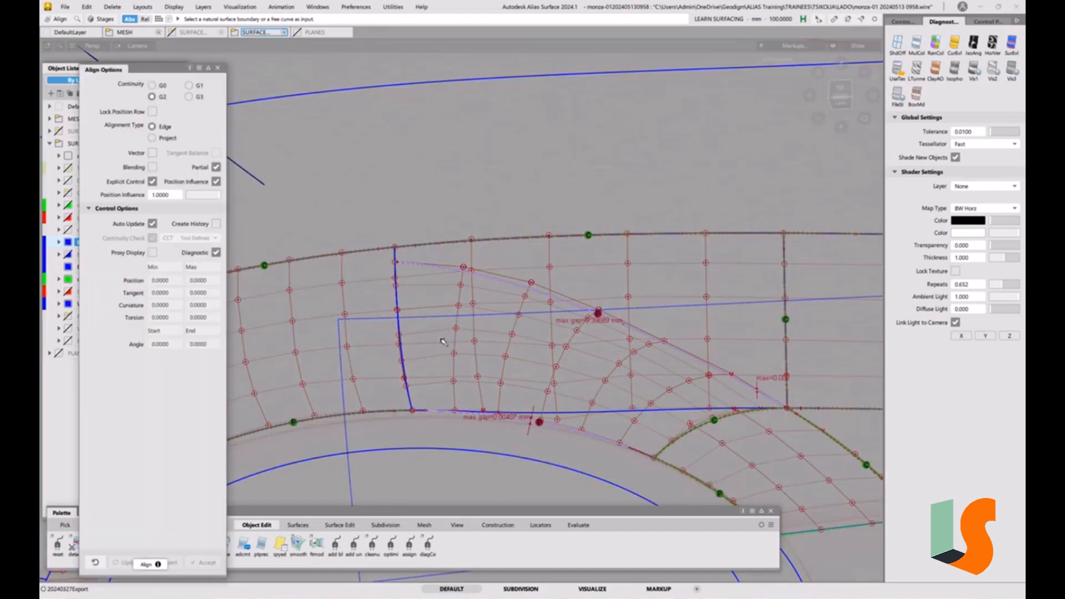
# Select the aligned patch surface and delete it
pyautogui.keyDown('ctrl'); pyautogui.keyDown('shift'); pyautogui.moveTo(455, 360); pyautogui.dragTo(426, 377); pyautogui.keyUp('shift'); pyautogui.keyUp('ctrl')
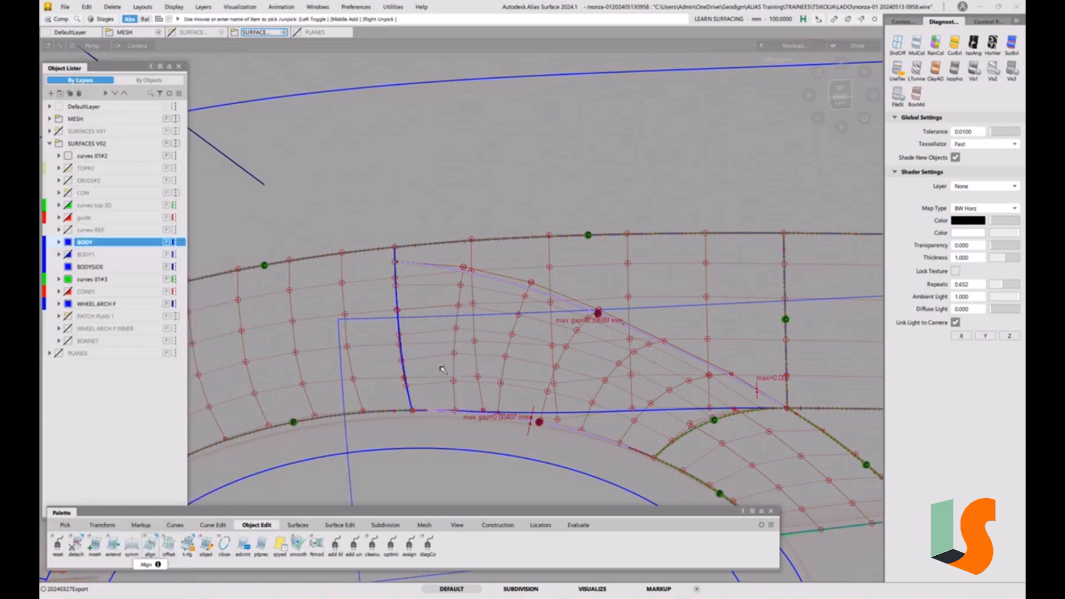
pyautogui.click(453, 355)
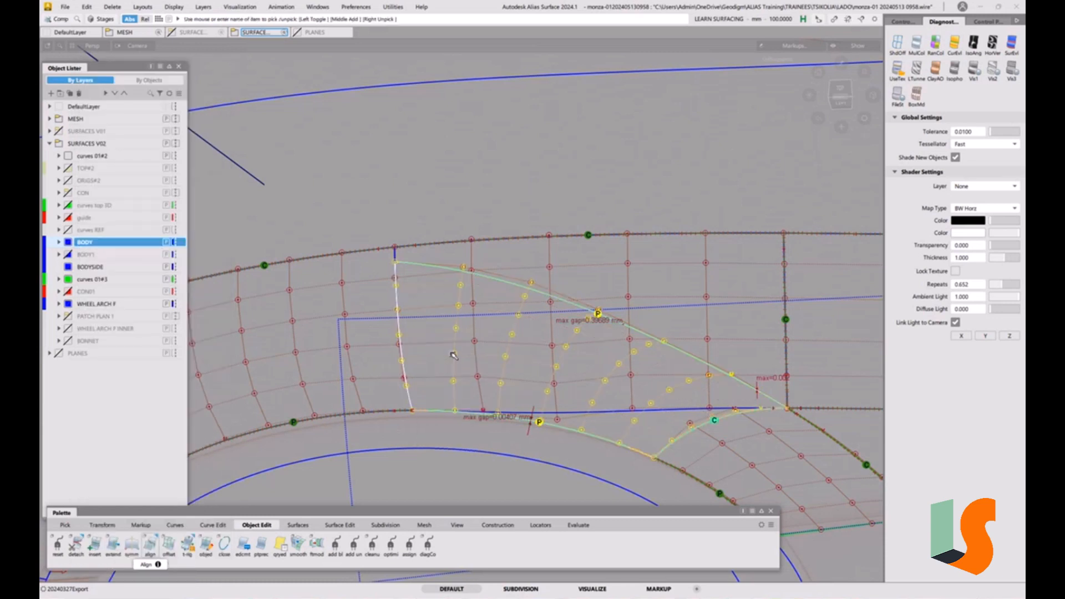
pyautogui.press('Delete')
pyautogui.click(508, 340)
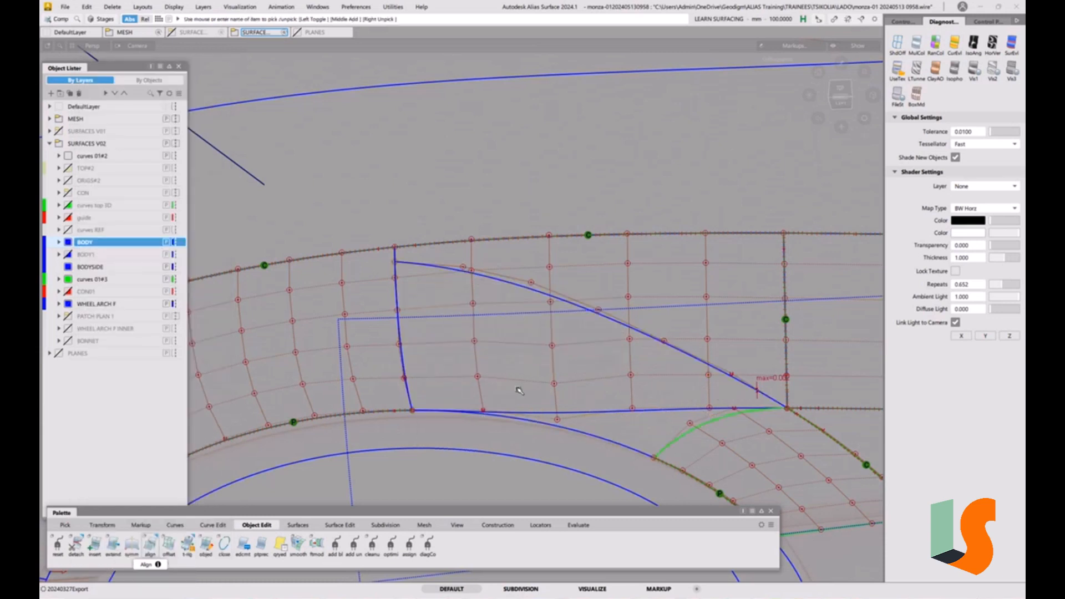
# Build a Square surface from the four boundary curves of the arch patch, keeping G2 curvature on the fourth boundary
pyautogui.click(290, 530)
pyautogui.click(150, 544)
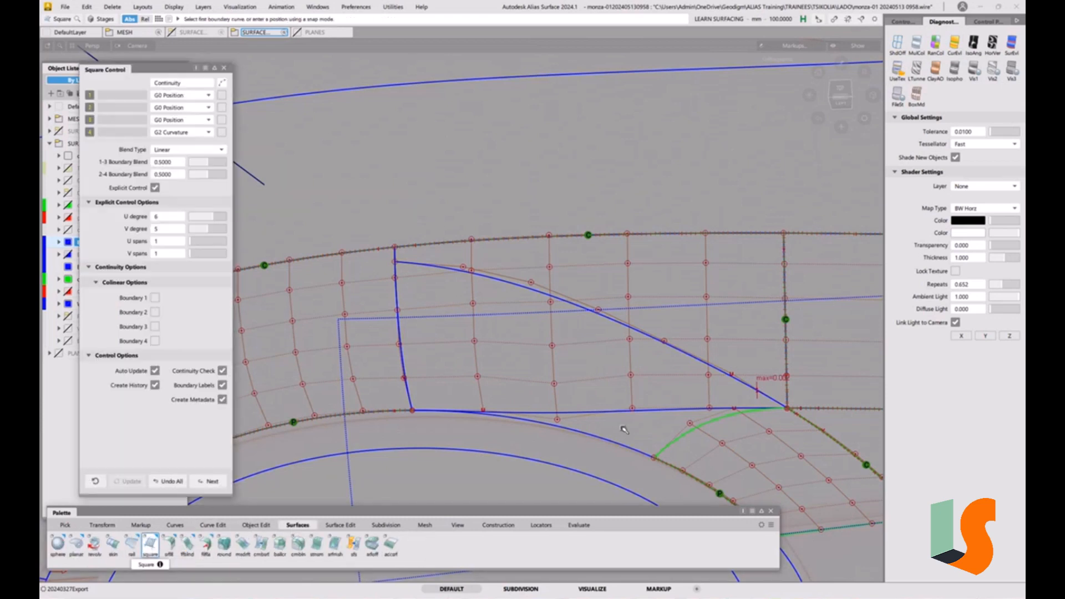
pyautogui.click(733, 378)
pyautogui.click(701, 429)
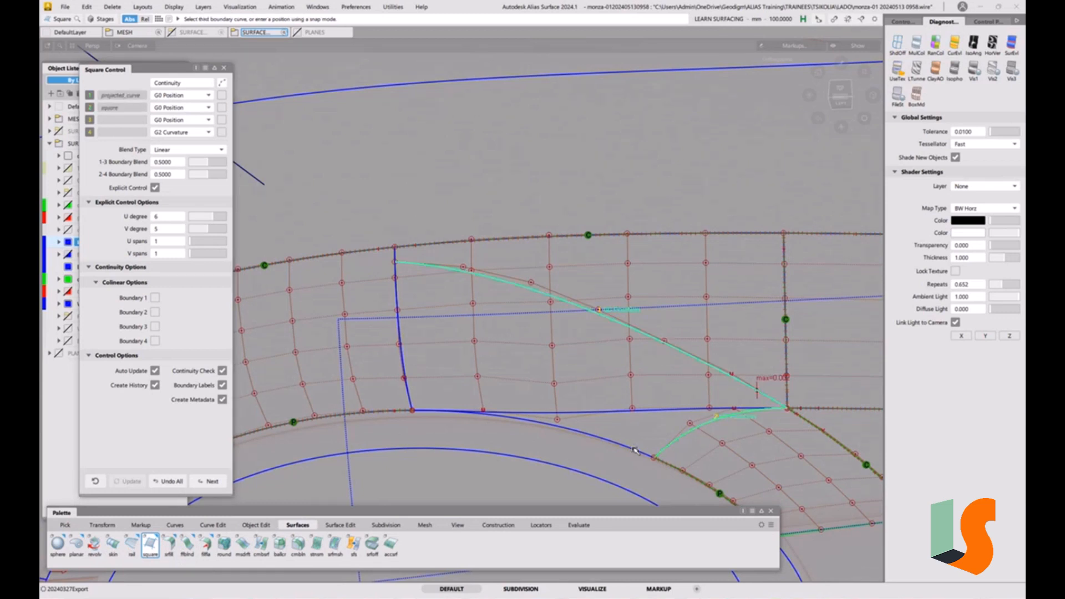
pyautogui.click(408, 410)
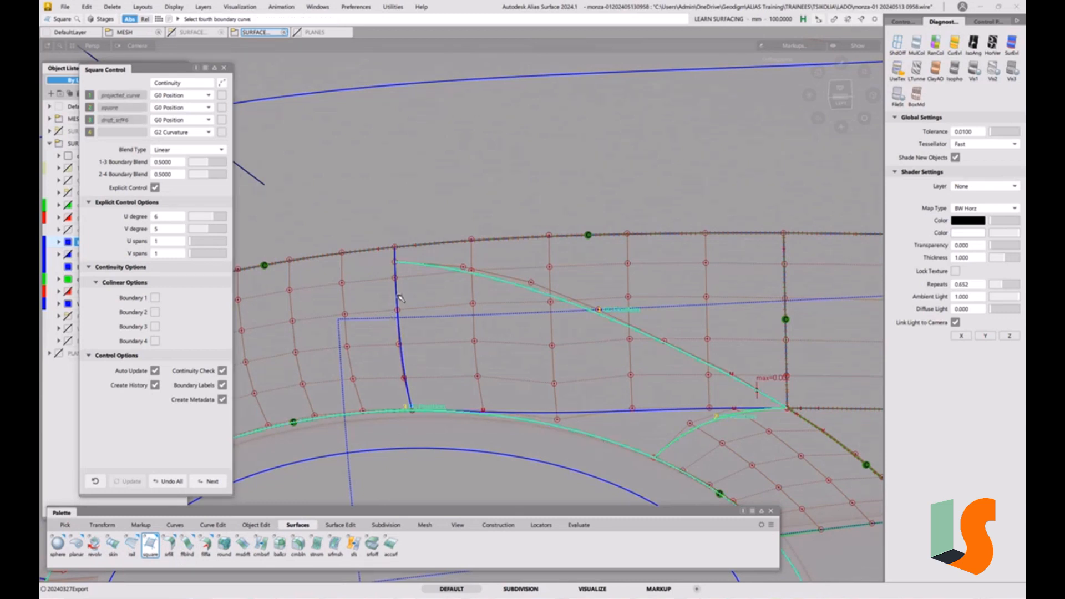
pyautogui.click(400, 298)
pyautogui.click(430, 303)
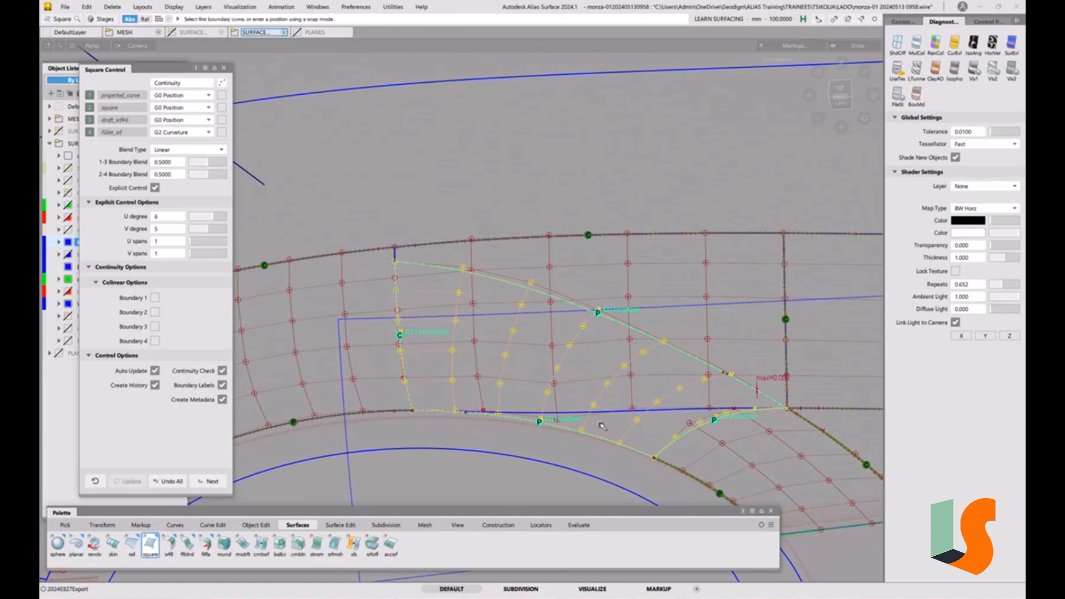
pyautogui.press('space')
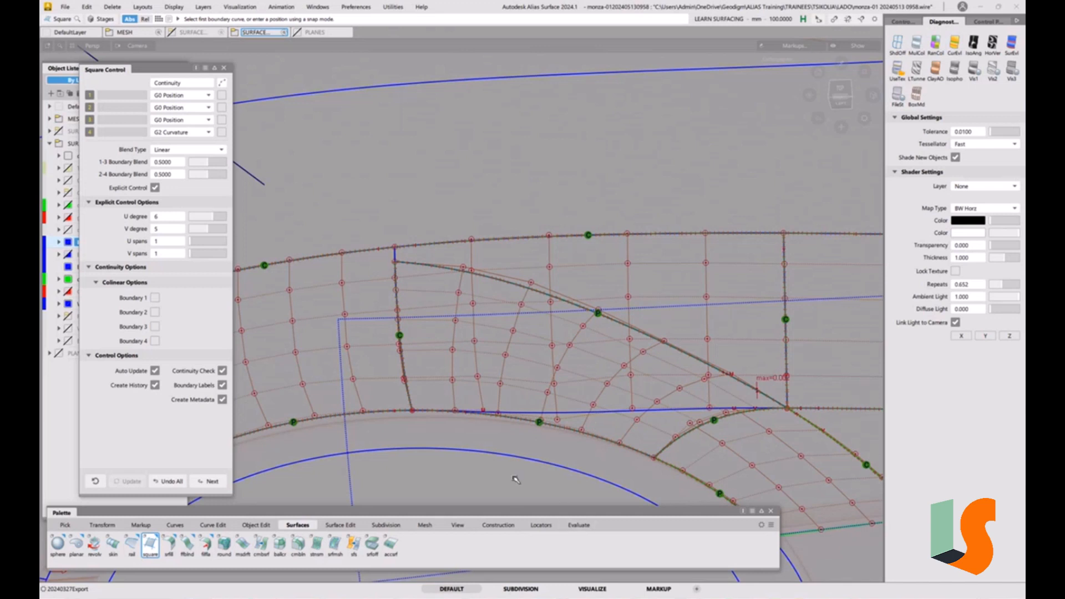
# Create a View-type construction plane above the wheel-arch top edge
pyautogui.click(508, 527)
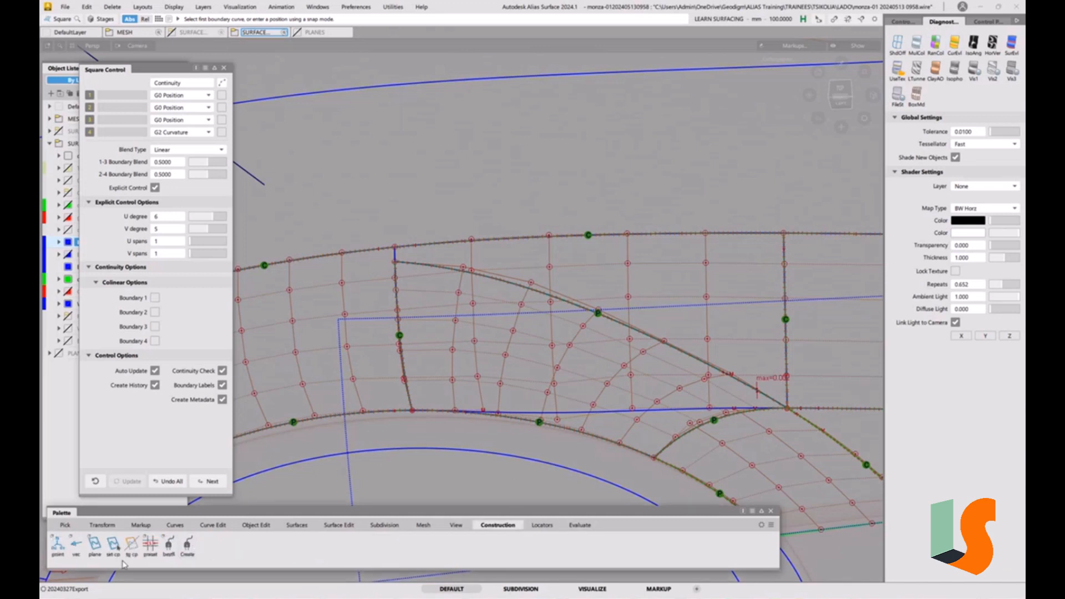
pyautogui.doubleClick(95, 544)
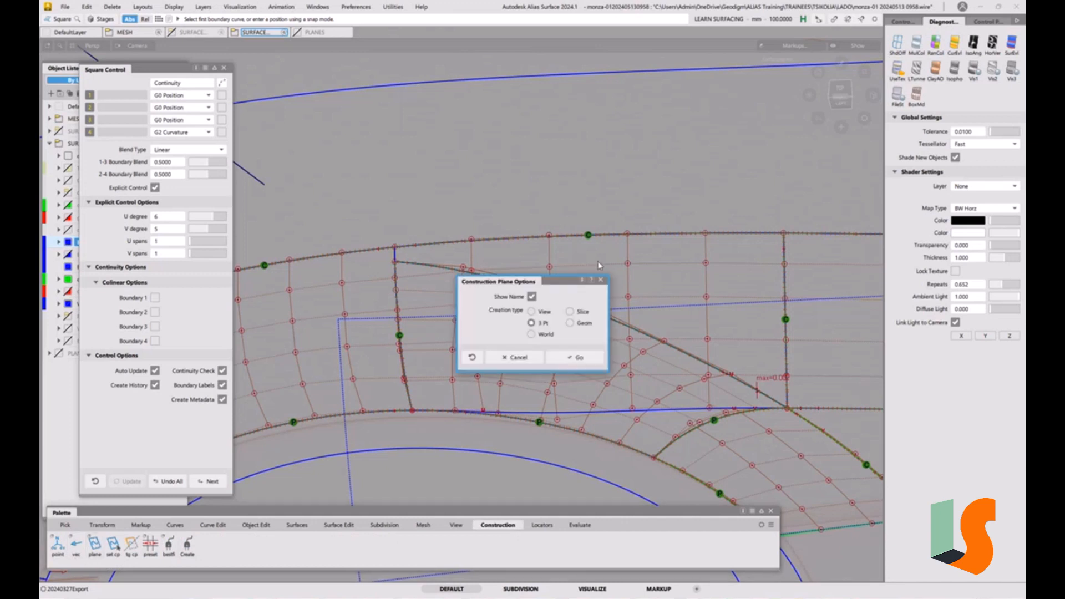
pyautogui.click(546, 315)
pyautogui.click(579, 358)
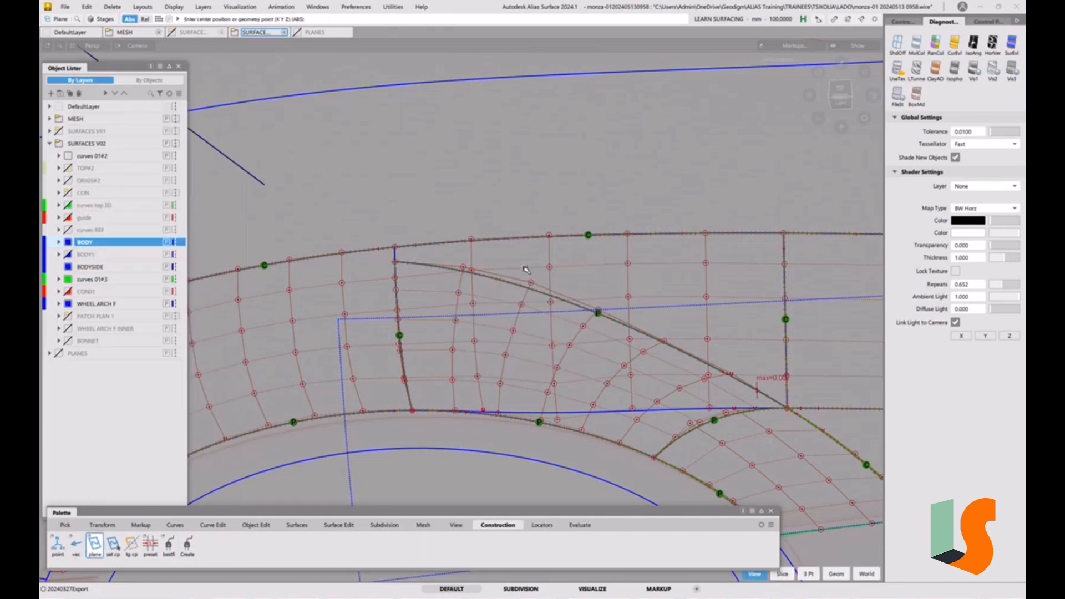
pyautogui.click(513, 240)
pyautogui.click(544, 253)
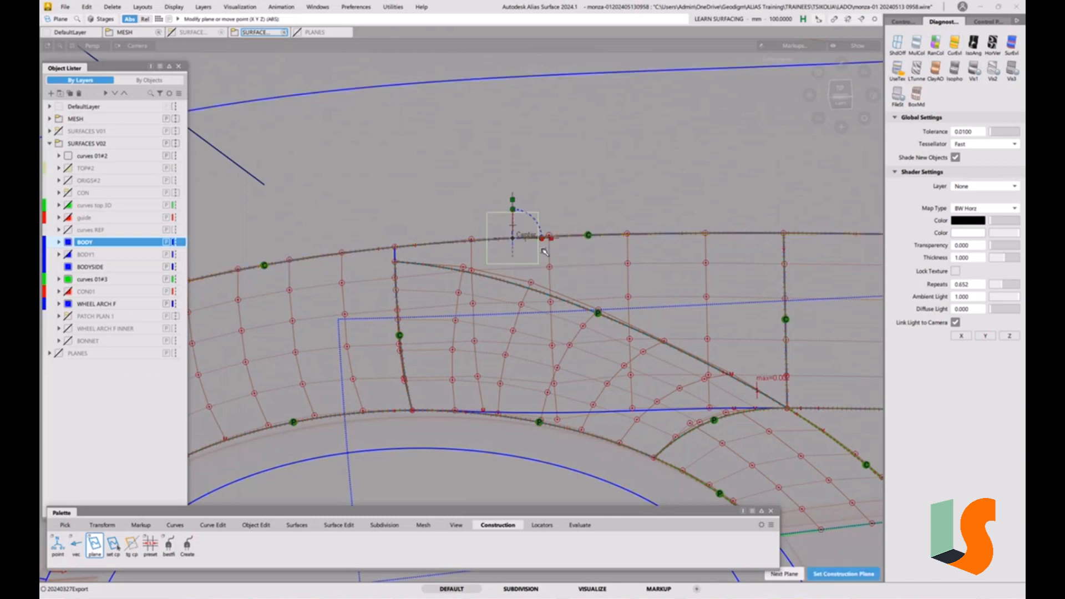
pyautogui.press('space')
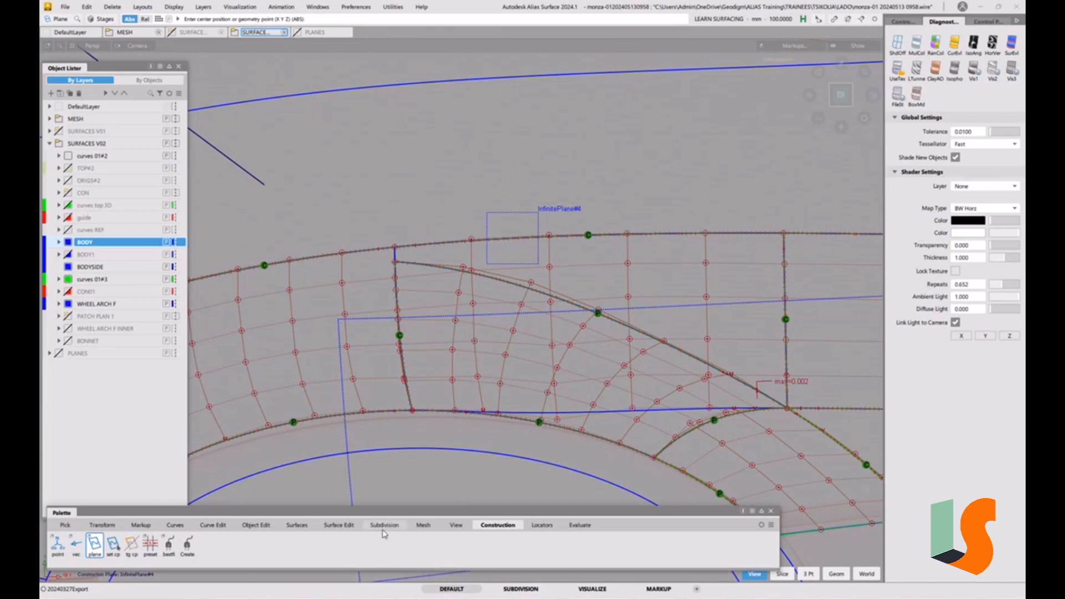
# Select and delete the active object along the new patch's left edge
pyautogui.click(338, 525)
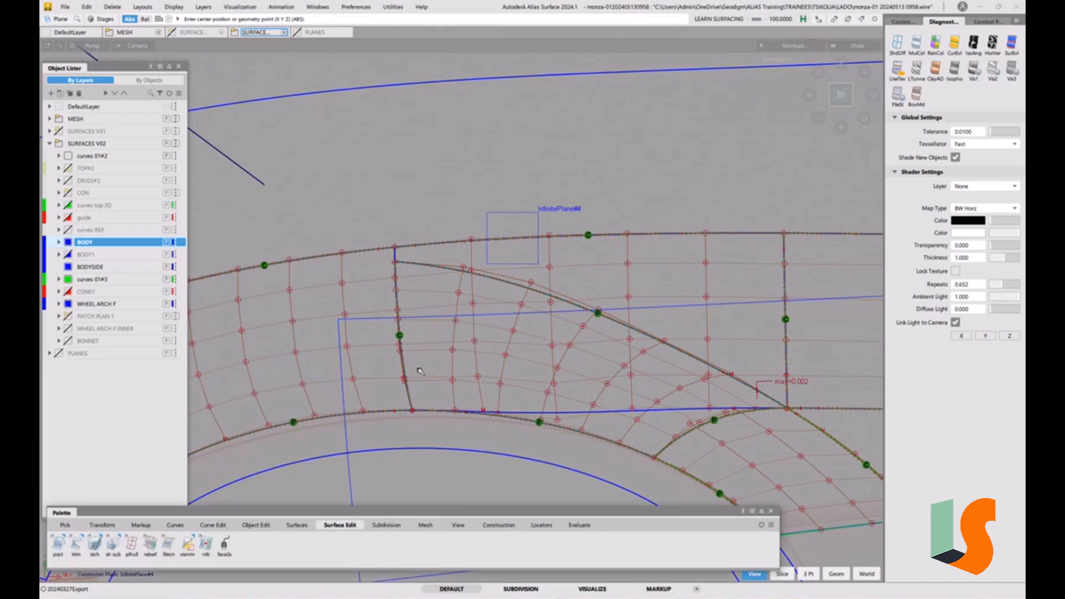
pyautogui.keyDown('ctrl'); pyautogui.keyDown('shift'); pyautogui.moveTo(420, 370); pyautogui.dragTo(433, 443); pyautogui.keyUp('shift'); pyautogui.keyUp('ctrl')
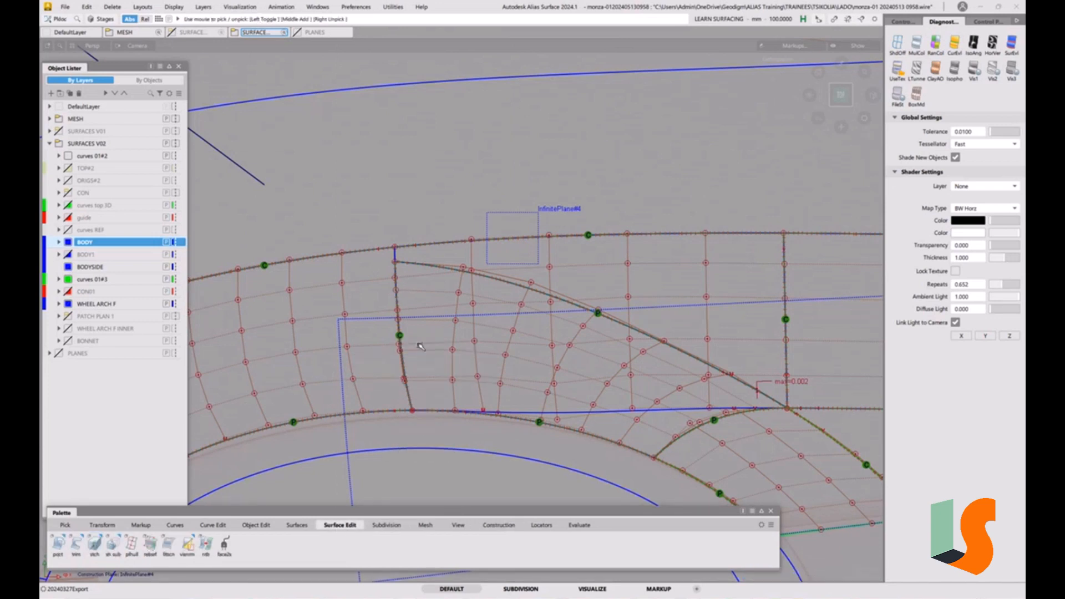
pyautogui.click(394, 358)
pyautogui.press('Delete')
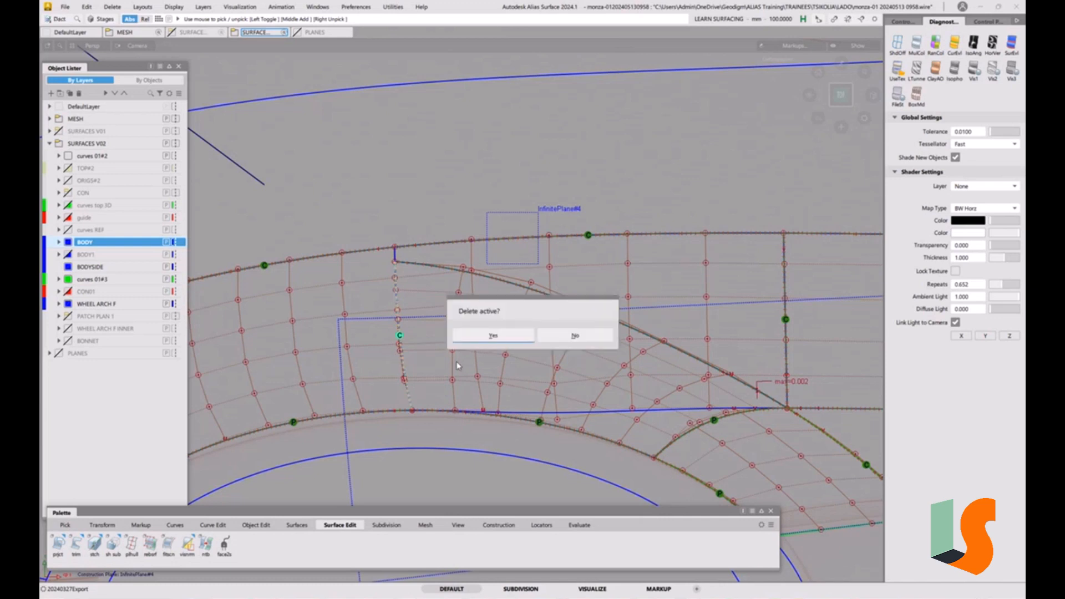
pyautogui.click(494, 336)
# Select and delete the active object at the patch's lower-right corner near the arch fillet
pyautogui.keyDown('ctrl'); pyautogui.keyDown('shift'); pyautogui.moveTo(657, 400); pyautogui.dragTo(670, 475); pyautogui.keyUp('shift'); pyautogui.keyUp('ctrl')
pyautogui.click(688, 443)
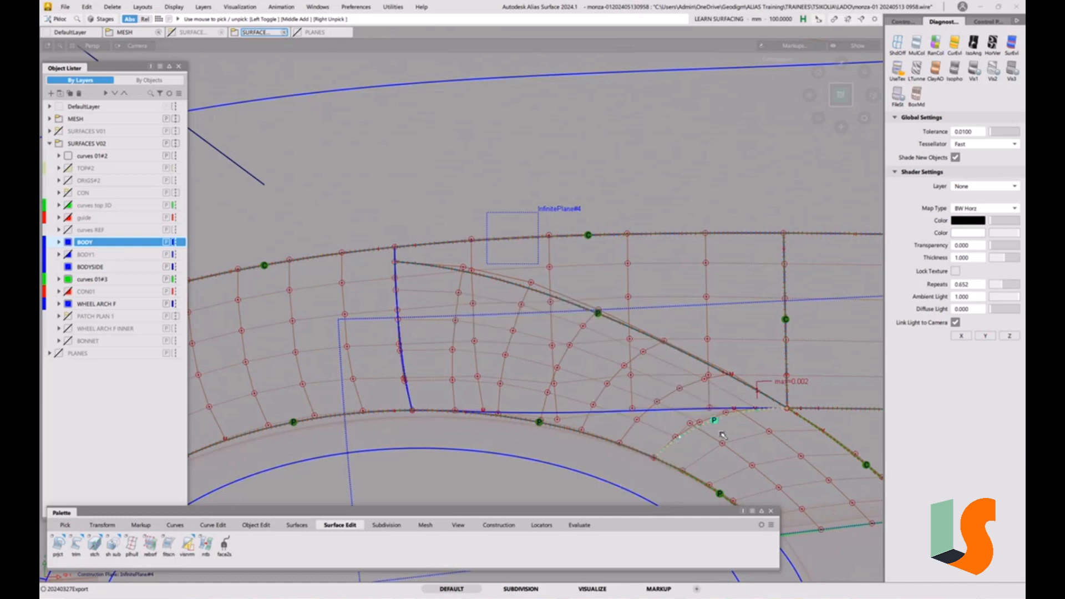
pyautogui.press('Delete')
pyautogui.click(488, 335)
pyautogui.keyDown('ctrl'); pyautogui.keyDown('shift'); pyautogui.moveTo(722, 424); pyautogui.dragTo(704, 382); pyautogui.keyUp('shift'); pyautogui.keyUp('ctrl')
# Align the square patch's lower-right edge to the fillet surface edge with G2 continuity
pyautogui.click(256, 525)
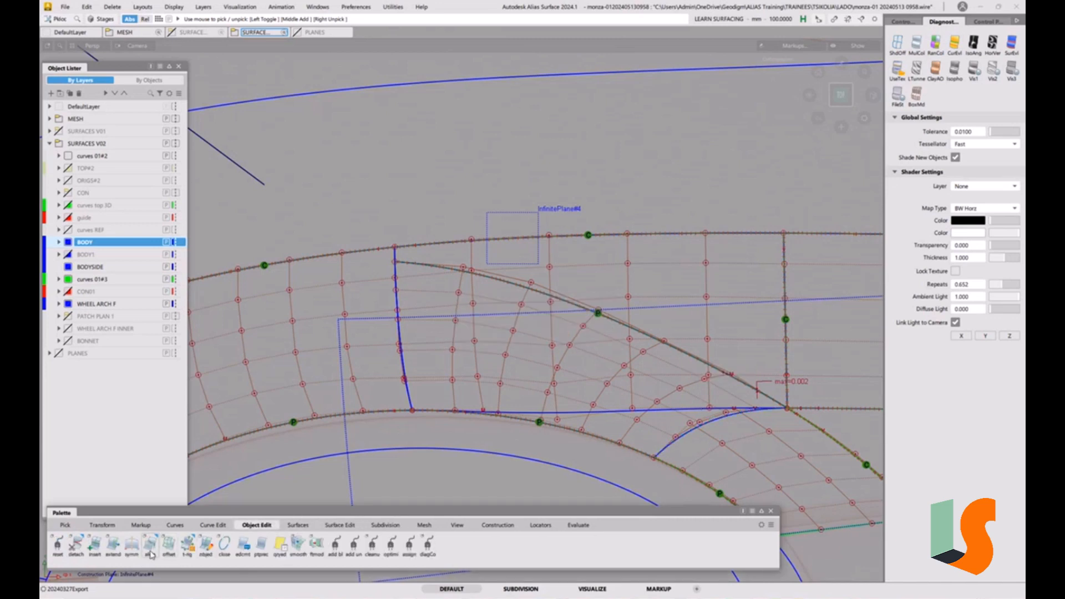
pyautogui.doubleClick(156, 546)
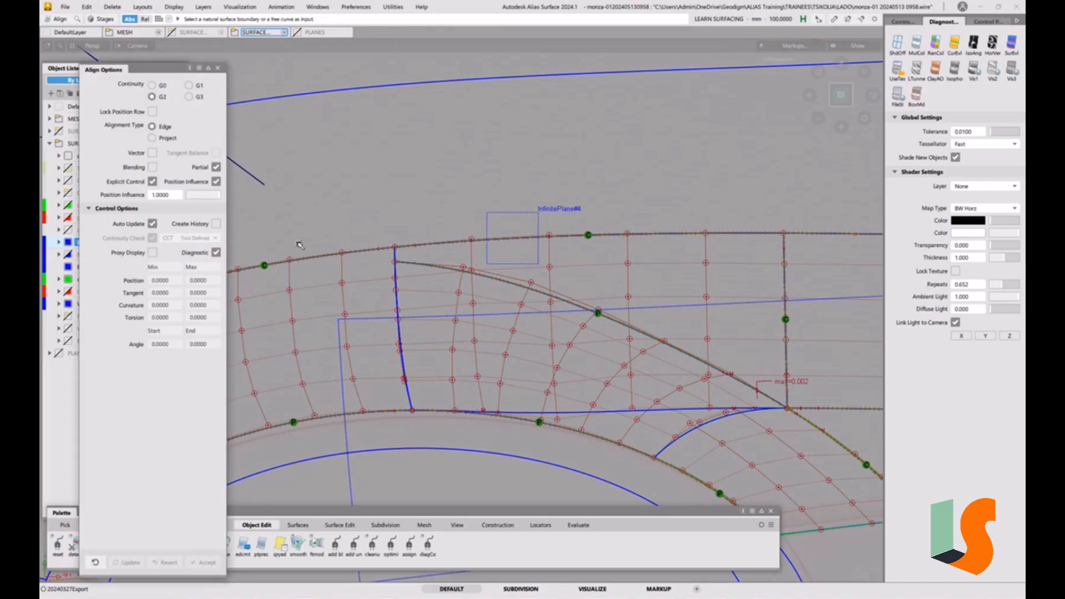
pyautogui.click(682, 438)
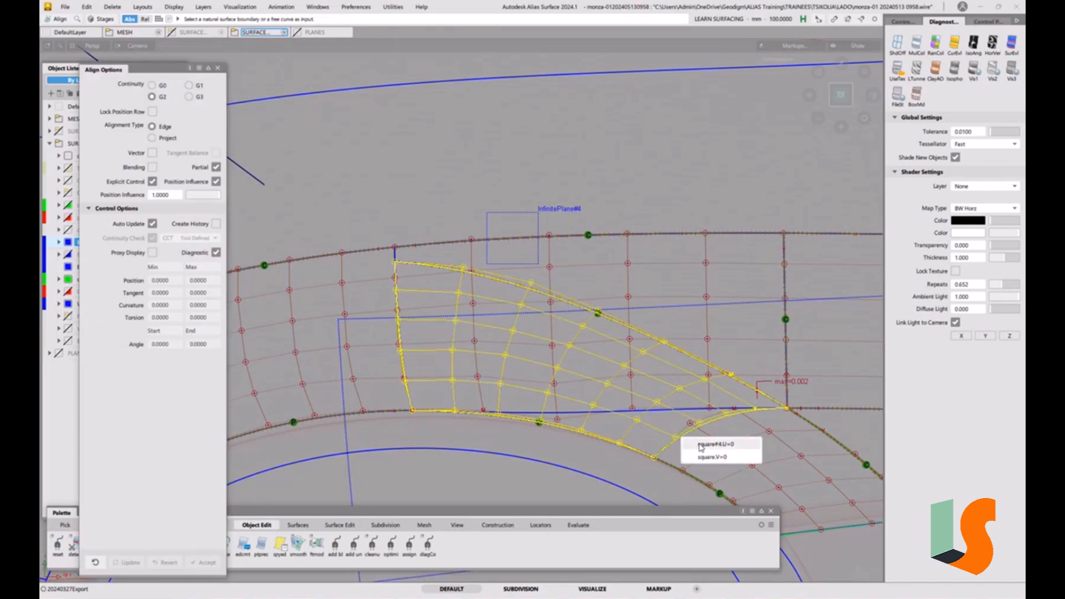
pyautogui.click(513, 370)
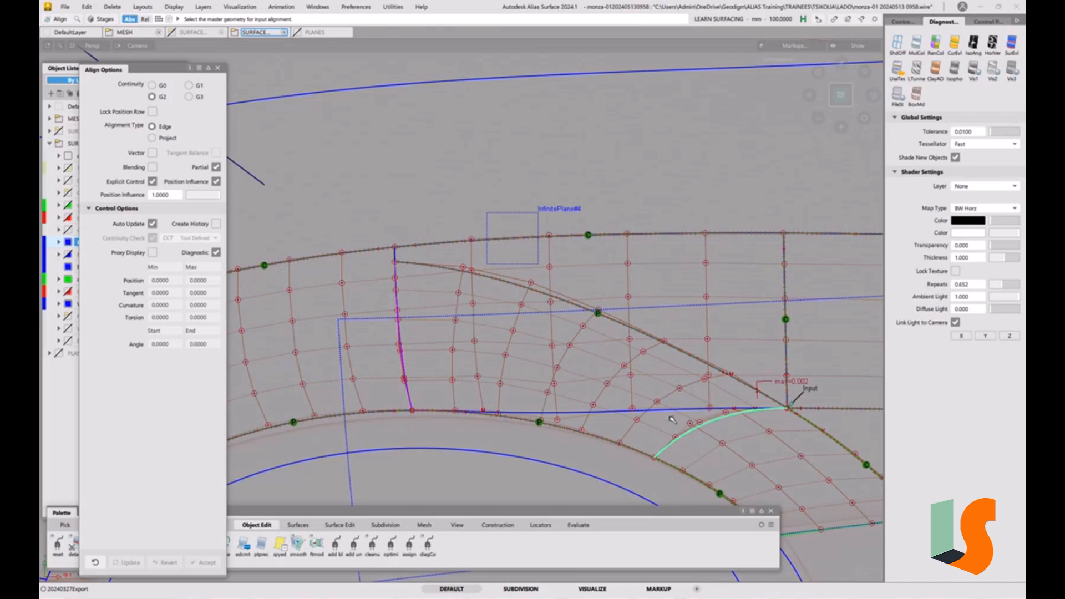
pyautogui.click(691, 436)
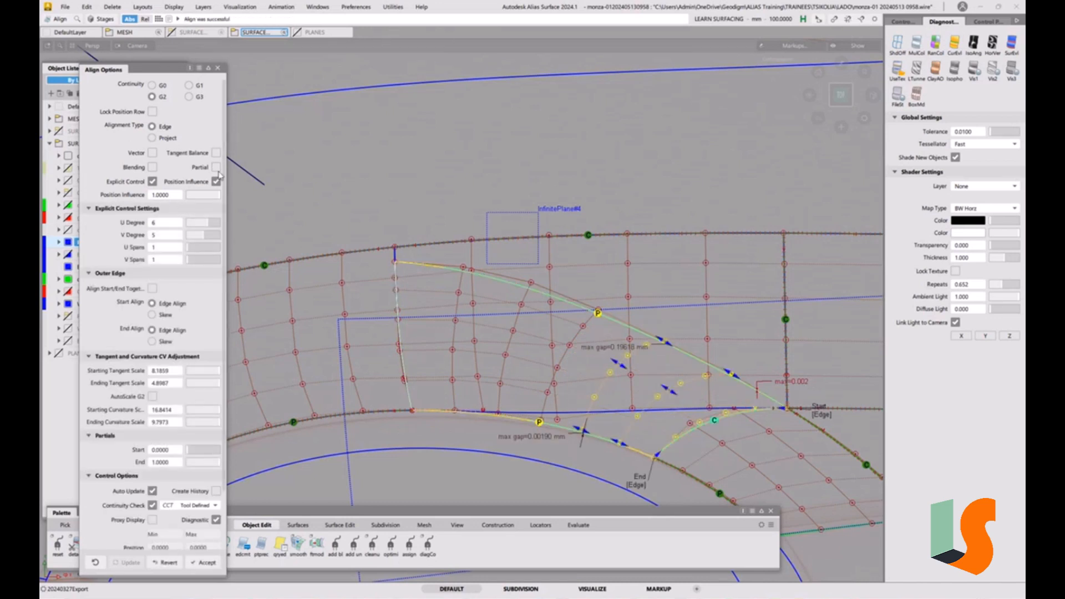
# Enable blending on the alignment and set the extra CV rows to 4
pyautogui.click(152, 167)
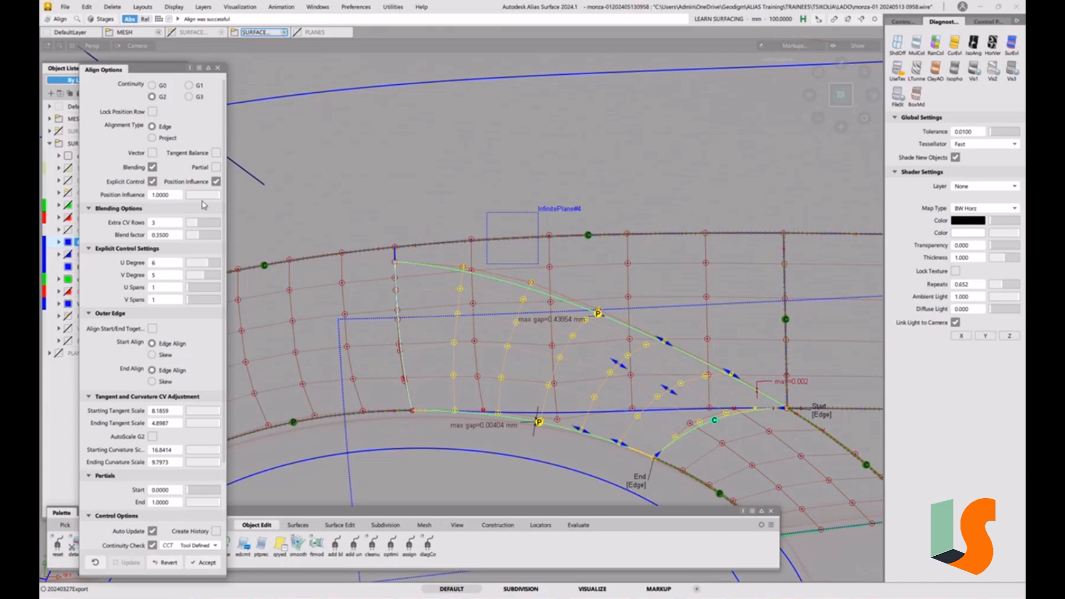
pyautogui.click(153, 168)
pyautogui.click(153, 168)
pyautogui.click(202, 225)
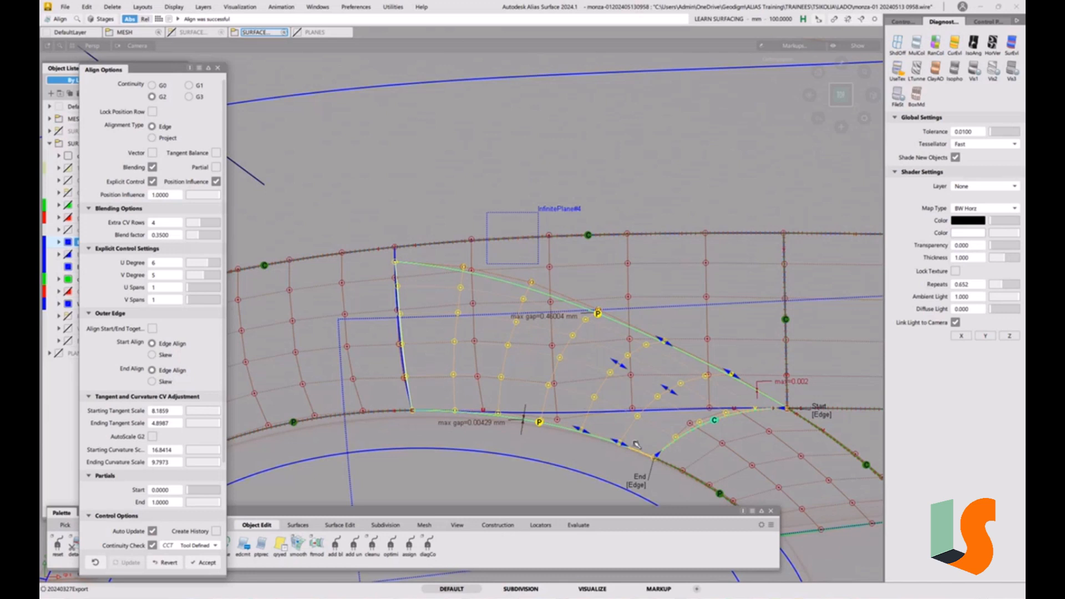
pyautogui.keyDown('ctrl'); pyautogui.keyDown('shift'); pyautogui.moveTo(634, 443); pyautogui.dragTo(635, 401); pyautogui.keyUp('shift'); pyautogui.keyUp('ctrl')
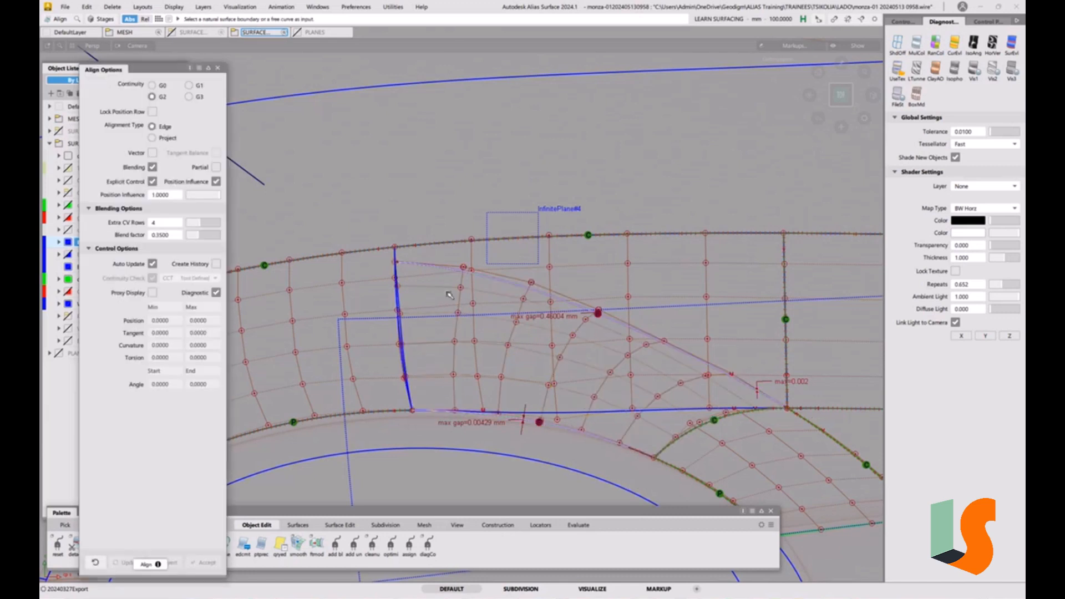
# Select the surface above the patch and display its CV hull
pyautogui.keyDown('ctrl'); pyautogui.keyDown('shift'); pyautogui.moveTo(499, 294); pyautogui.dragTo(573, 272); pyautogui.keyUp('shift'); pyautogui.keyUp('ctrl')
pyautogui.click(580, 261)
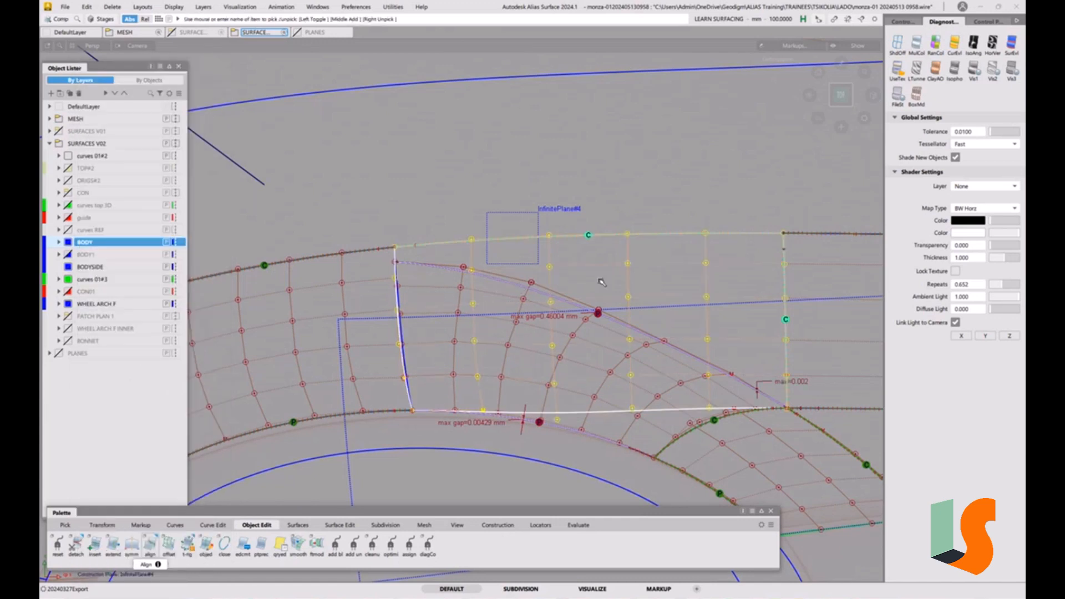
pyautogui.click(904, 22)
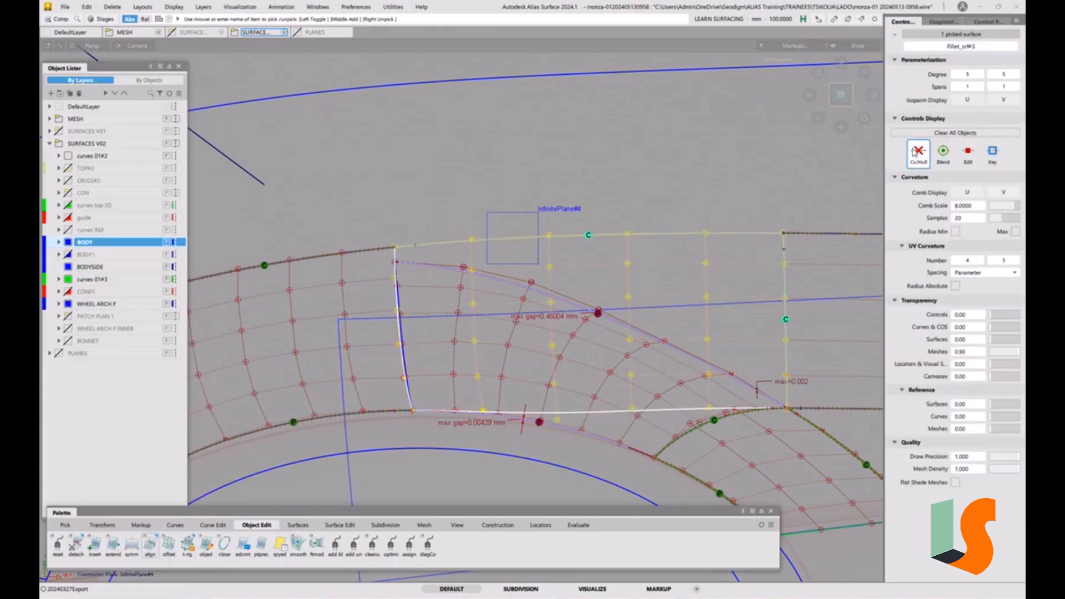
pyautogui.click(919, 152)
pyautogui.keyDown('ctrl'); pyautogui.keyDown('shift'); pyautogui.moveTo(609, 348); pyautogui.dragTo(597, 290); pyautogui.keyUp('shift'); pyautogui.keyUp('ctrl')
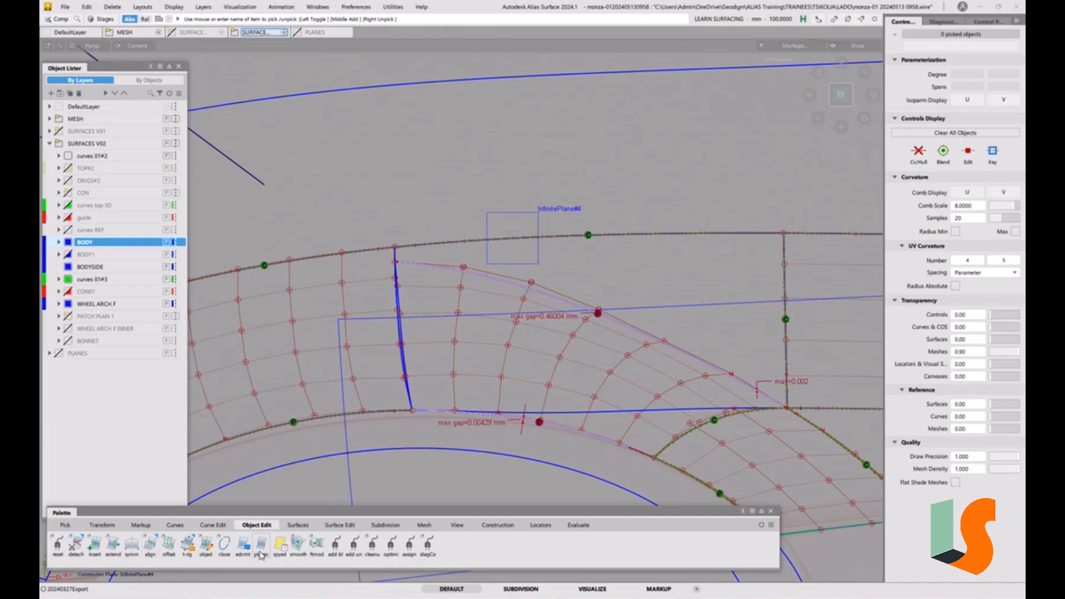
# Align the patch's left edge to the body surface edge with partial alignment enabled
pyautogui.doubleClick(150, 546)
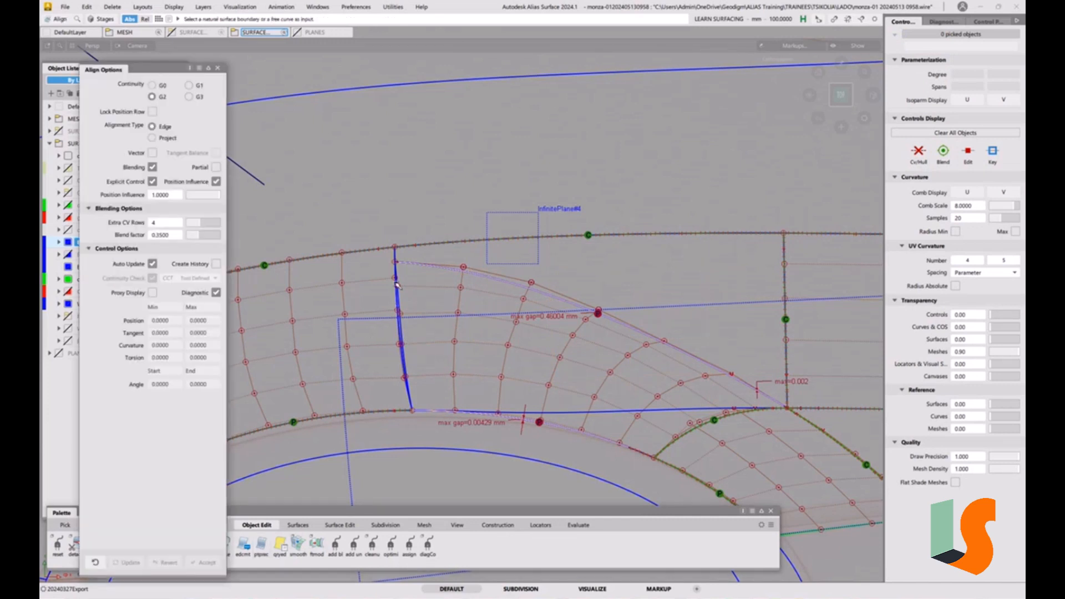
pyautogui.click(406, 370)
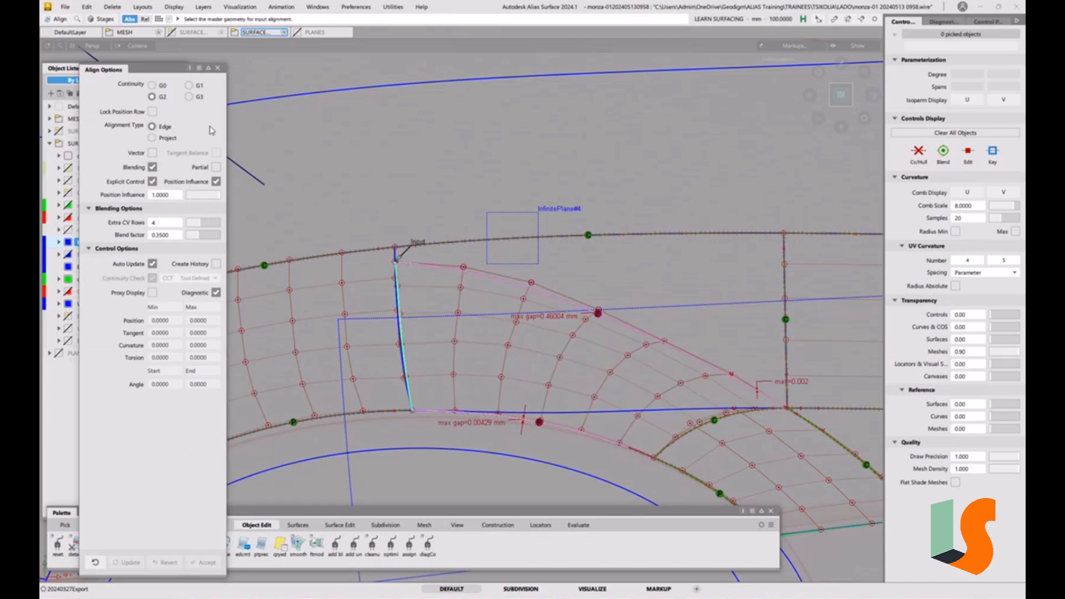
pyautogui.click(216, 167)
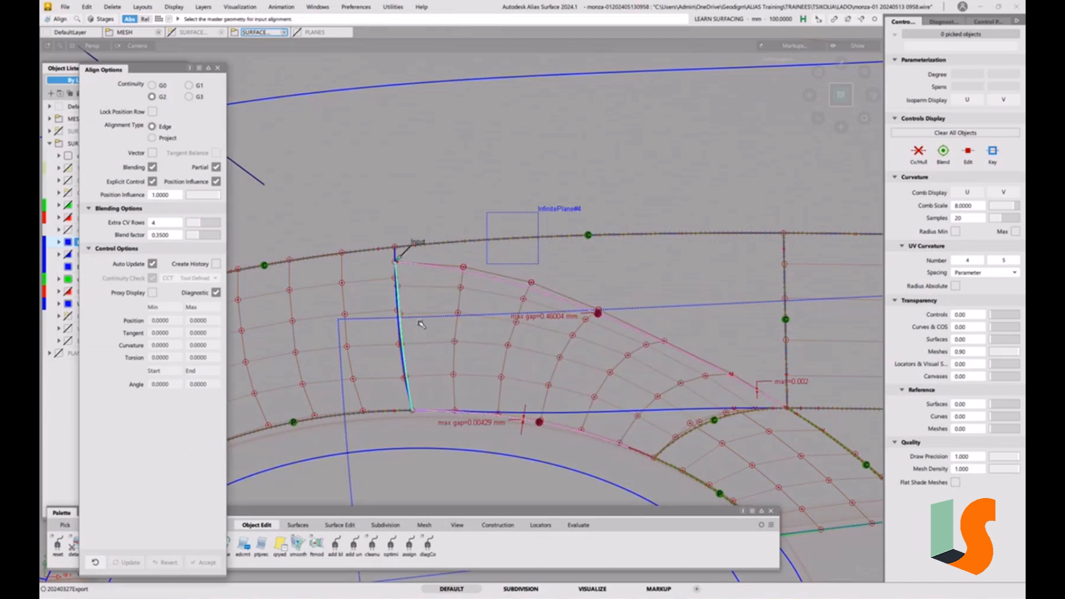
pyautogui.click(406, 334)
pyautogui.click(422, 339)
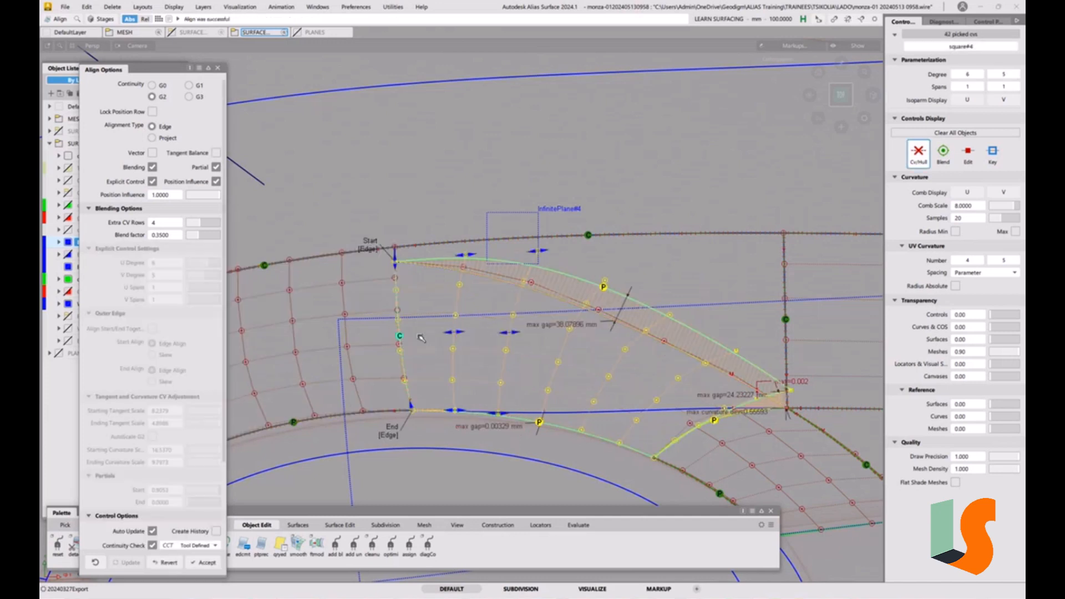
# Switch the start alignment to Slew and reduce the extra CV rows to 1
pyautogui.click(372, 250)
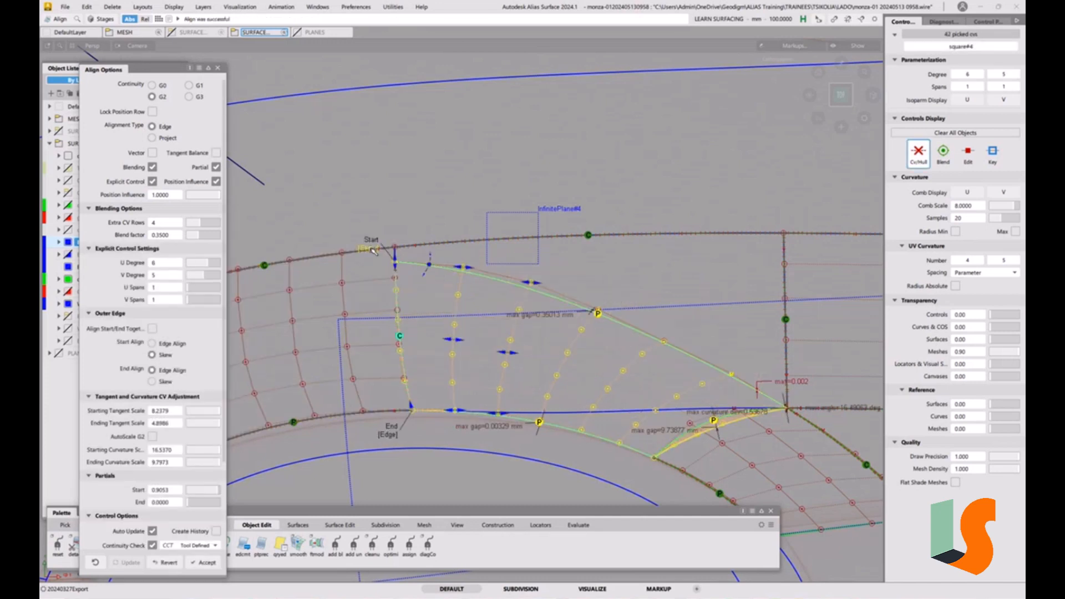
pyautogui.click(199, 226)
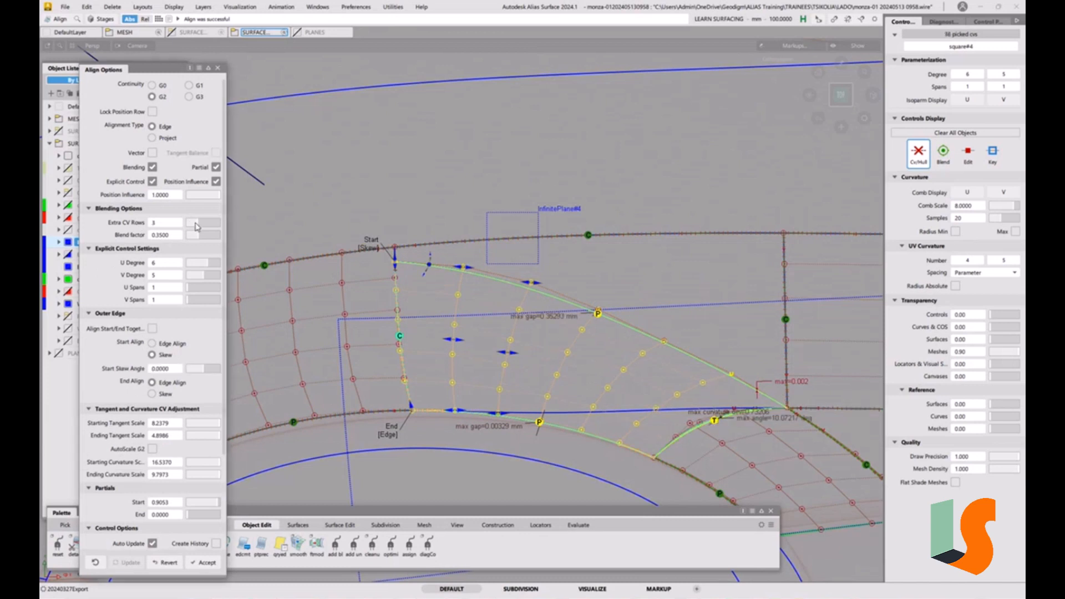
pyautogui.click(196, 227)
pyautogui.click(194, 226)
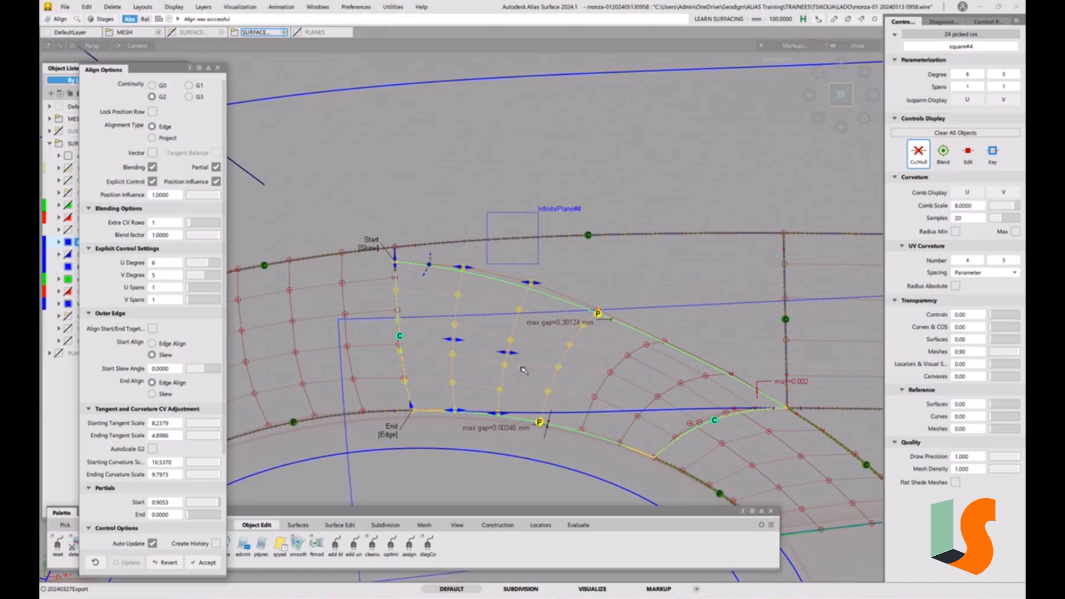
# Enable vector alignment using the View vector and set the position influence to 0
pyautogui.click(153, 153)
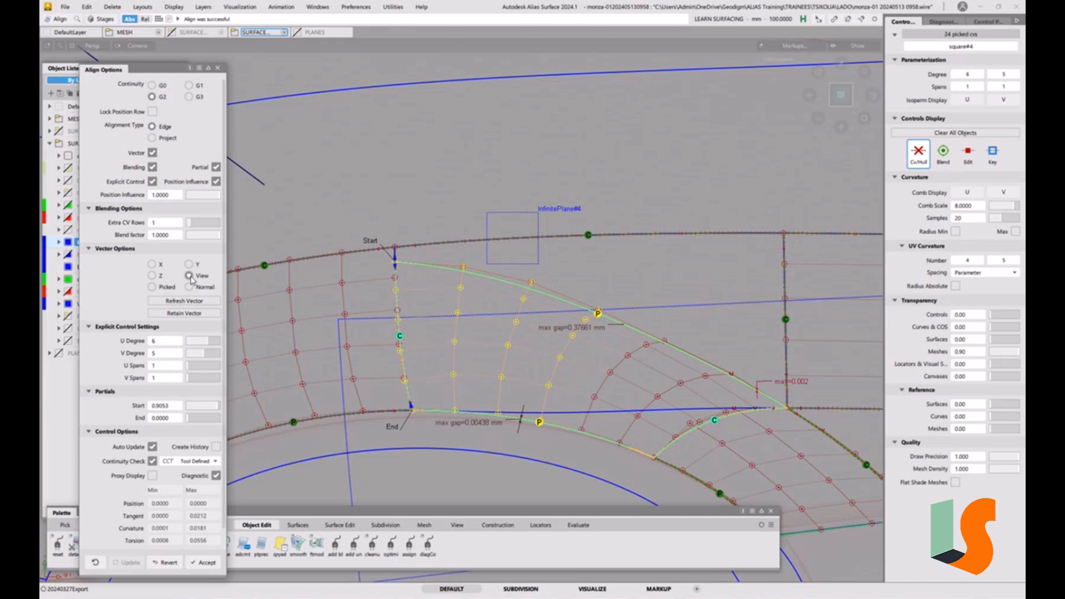
pyautogui.click(161, 276)
pyautogui.click(190, 276)
pyautogui.moveTo(211, 198); pyautogui.dragTo(189, 197)
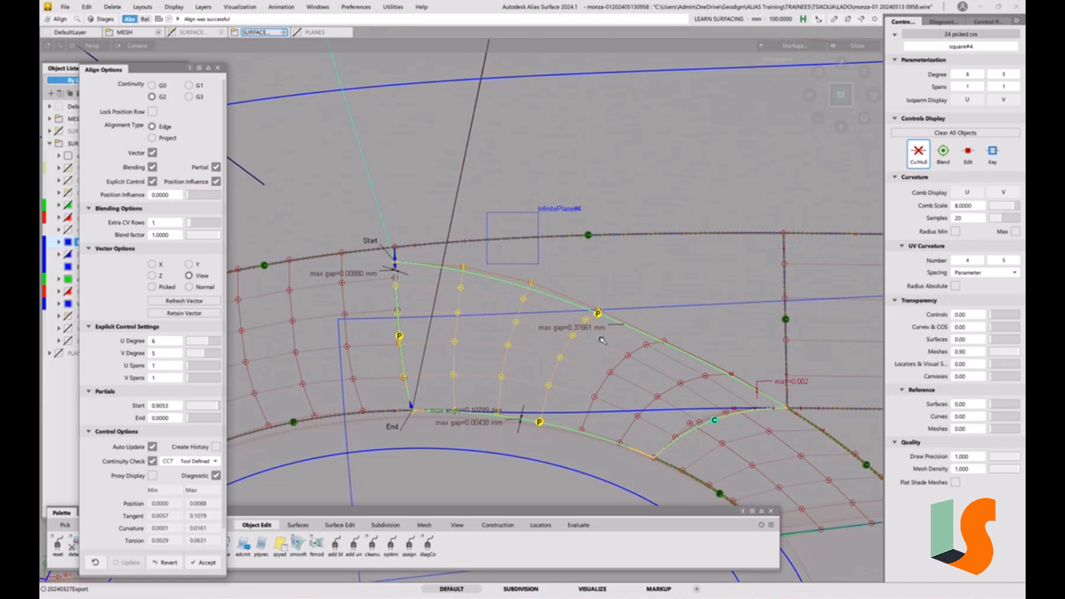
# Set the patch's V degree to 6
pyautogui.click(213, 345)
pyautogui.moveTo(213, 345); pyautogui.dragTo(209, 344)
pyautogui.click(209, 356)
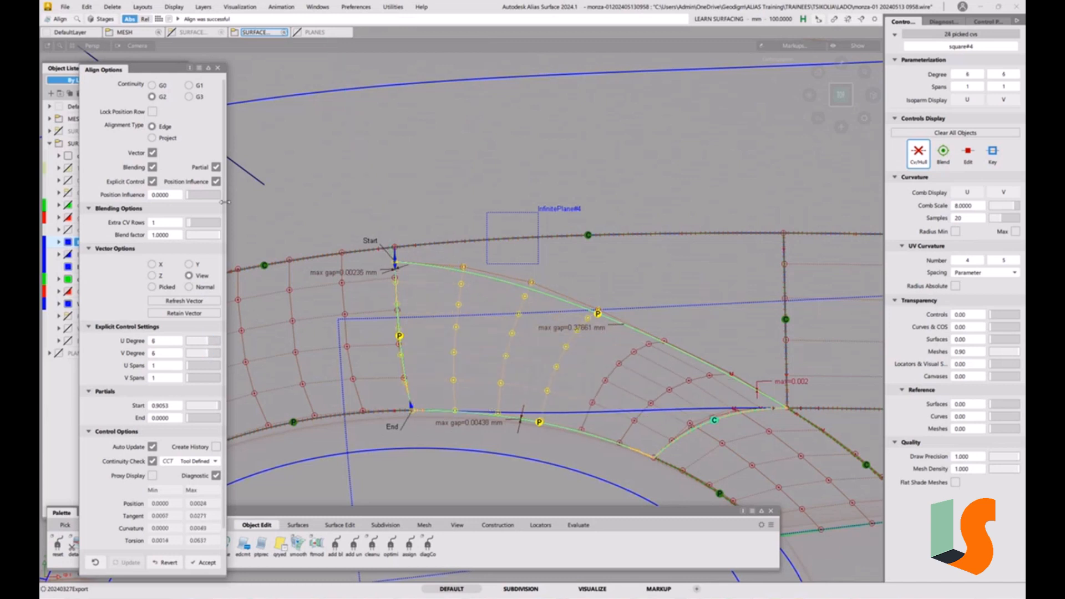
# Raise the position influence to about 0.65
pyautogui.click(192, 198)
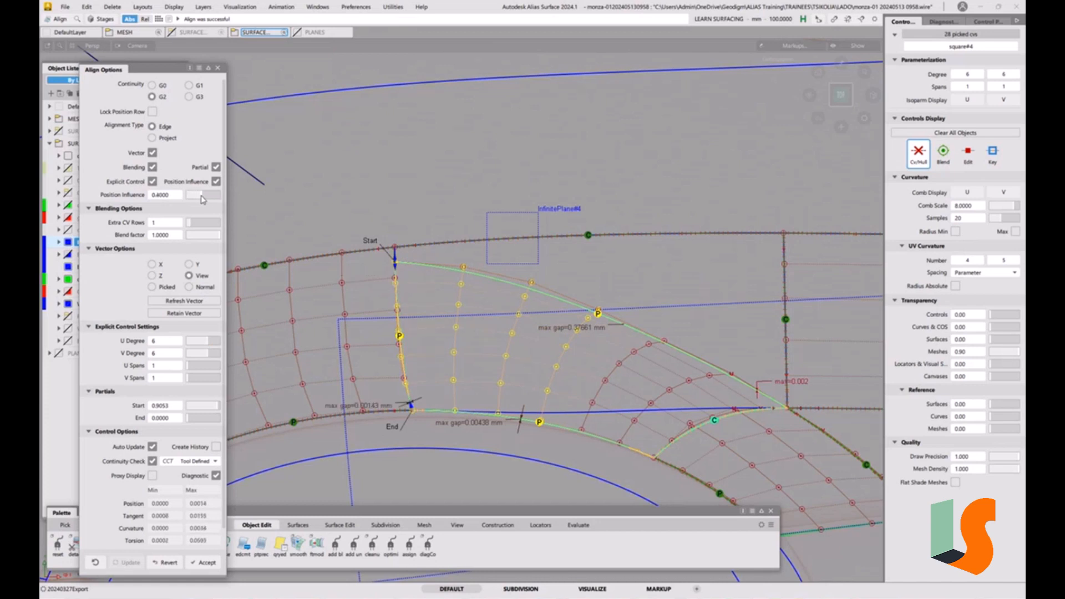
pyautogui.moveTo(203, 200); pyautogui.dragTo(209, 200)
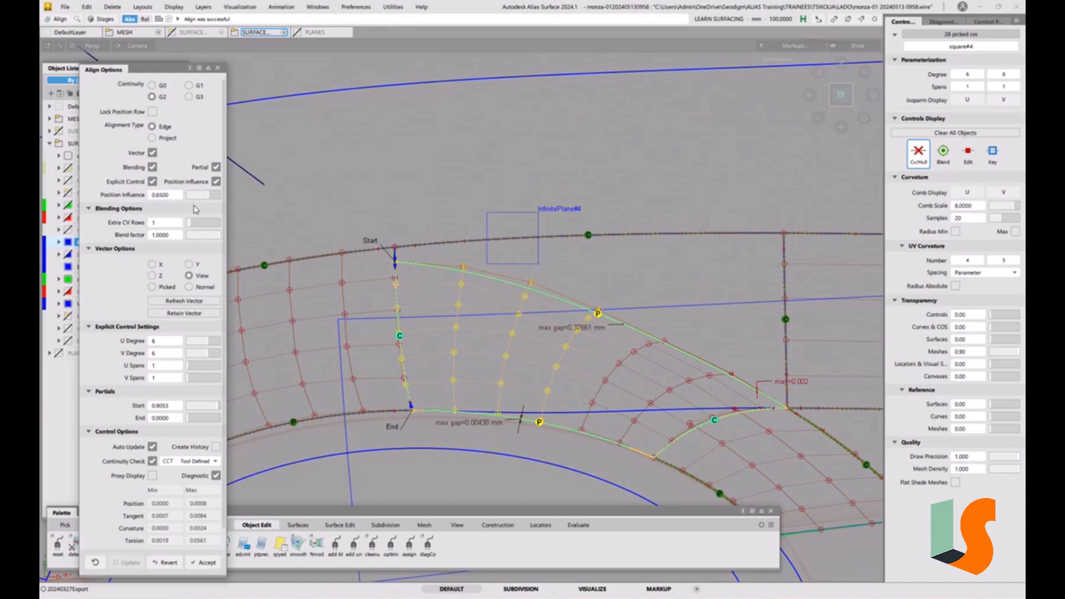
pyautogui.moveTo(211, 197); pyautogui.dragTo(227, 195)
# Disable vector alignment and switch the continuity to G0
pyautogui.click(154, 154)
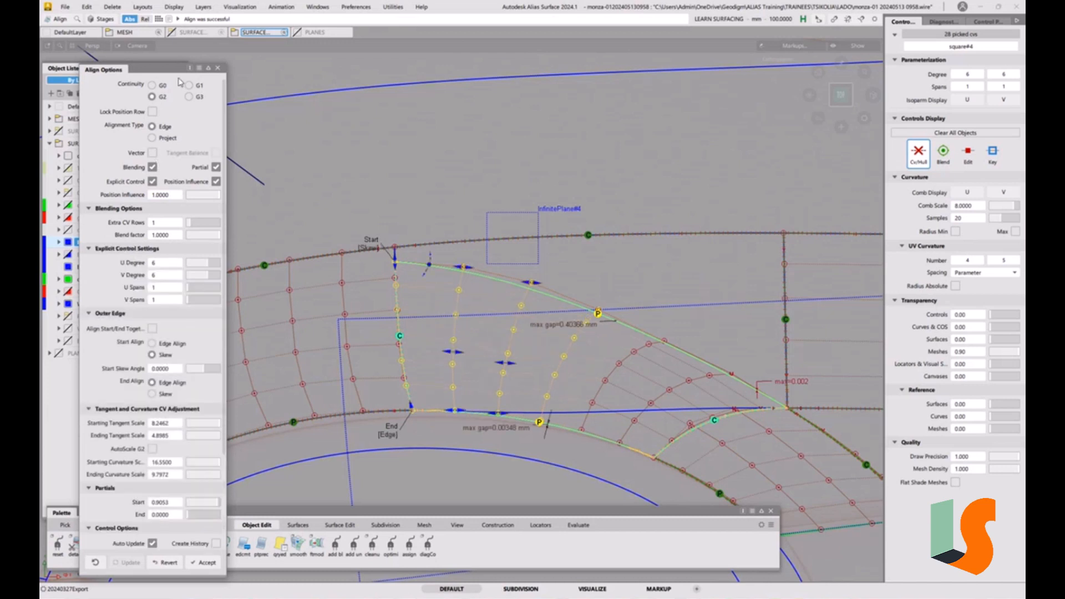
pyautogui.click(199, 87)
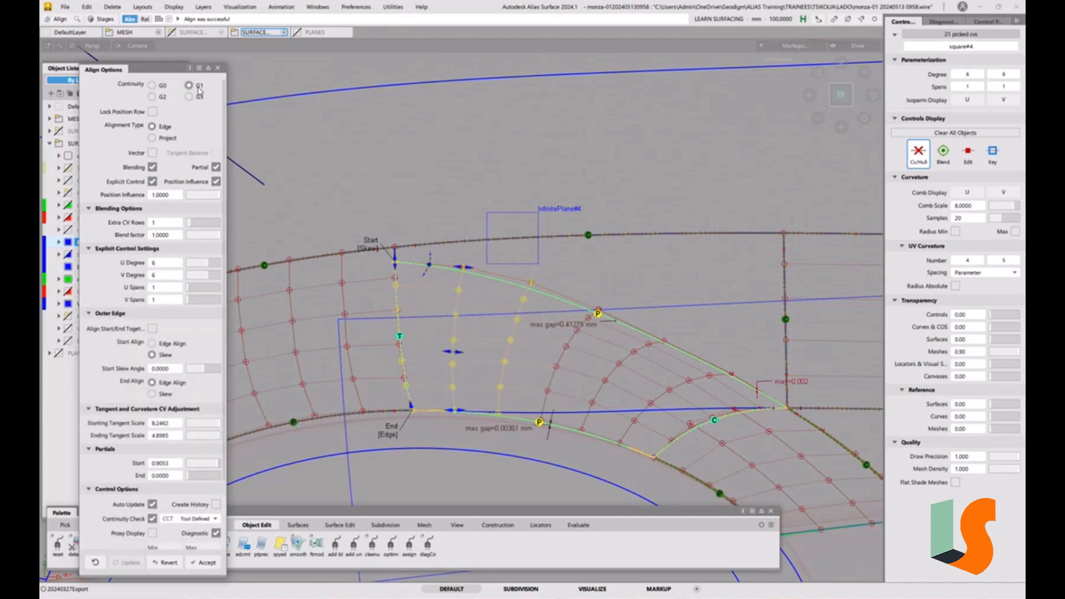
pyautogui.click(164, 89)
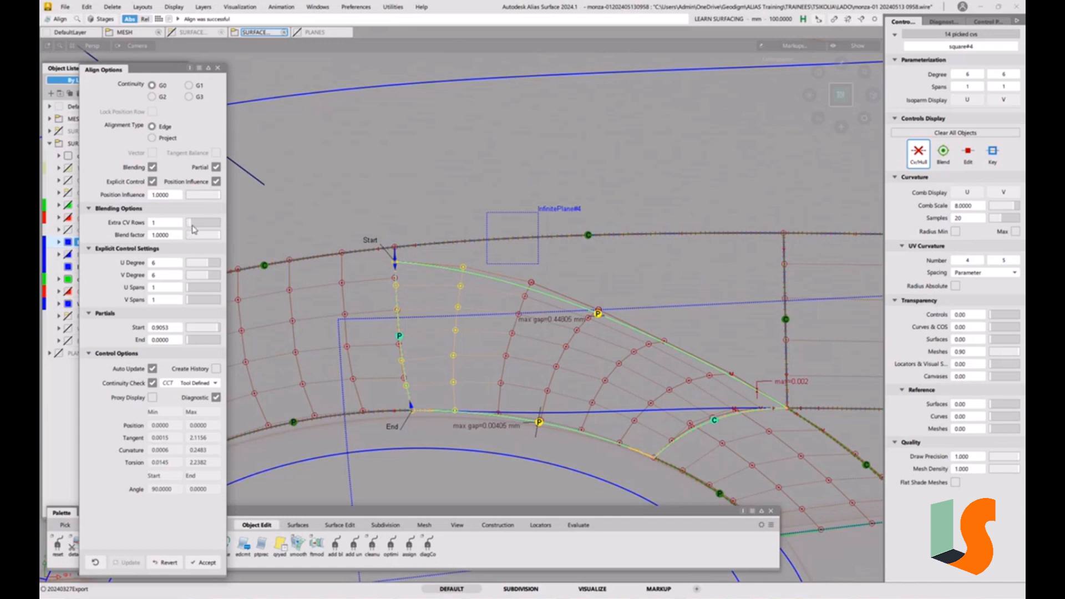
# Increase the extra CV rows to 3
pyautogui.moveTo(194, 224); pyautogui.dragTo(198, 225)
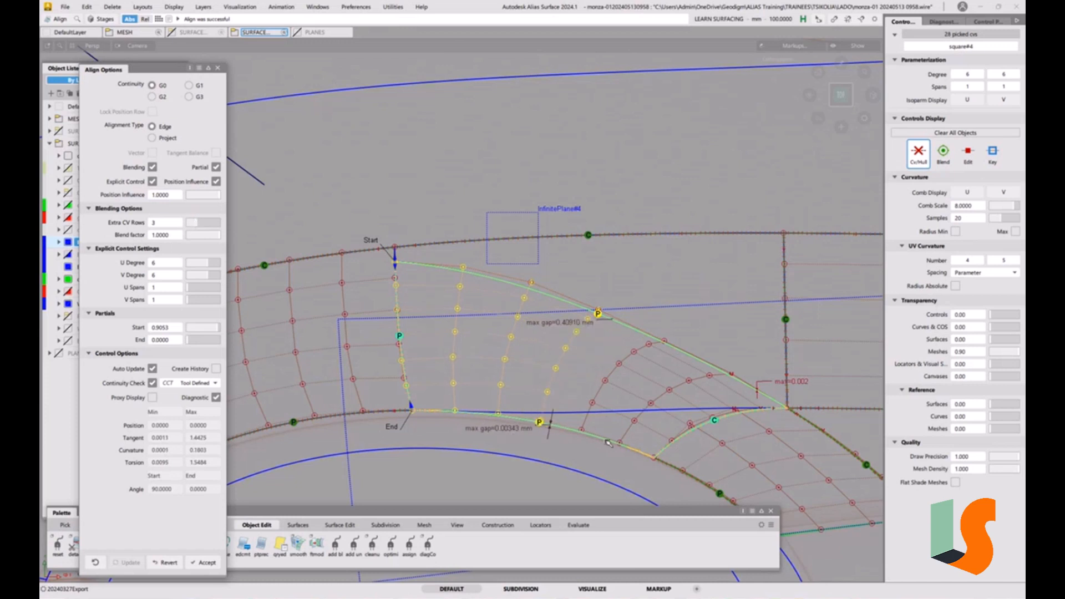
pyautogui.keyDown('ctrl'); pyautogui.keyDown('shift'); pyautogui.moveTo(602, 450); pyautogui.dragTo(601, 383); pyautogui.keyUp('shift'); pyautogui.keyUp('ctrl')
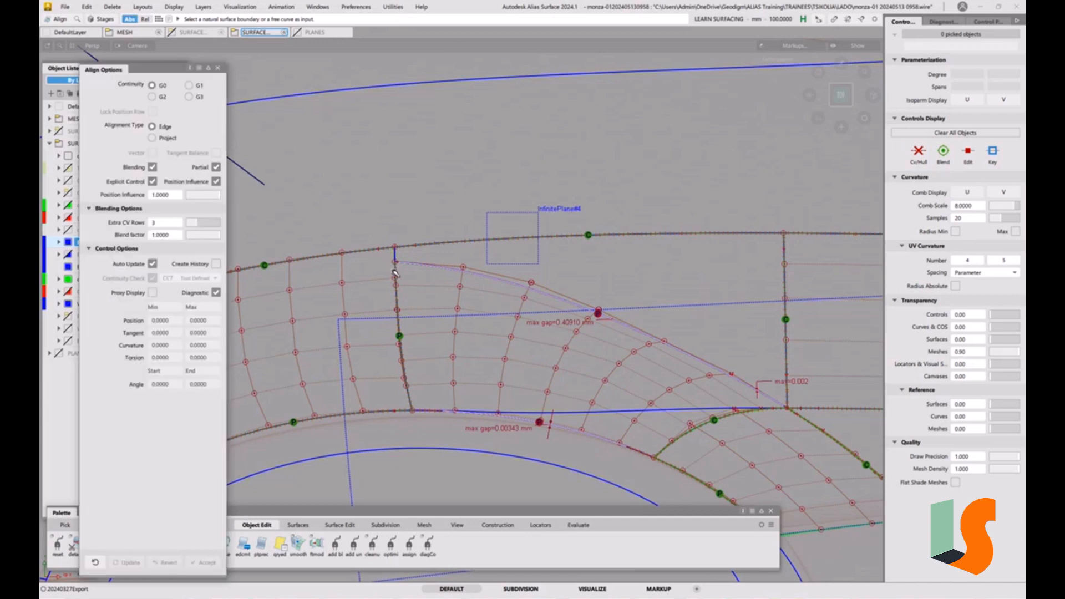
# Re-pick the patch edge and the fillet surface edge as the alignment input and master
pyautogui.click(397, 289)
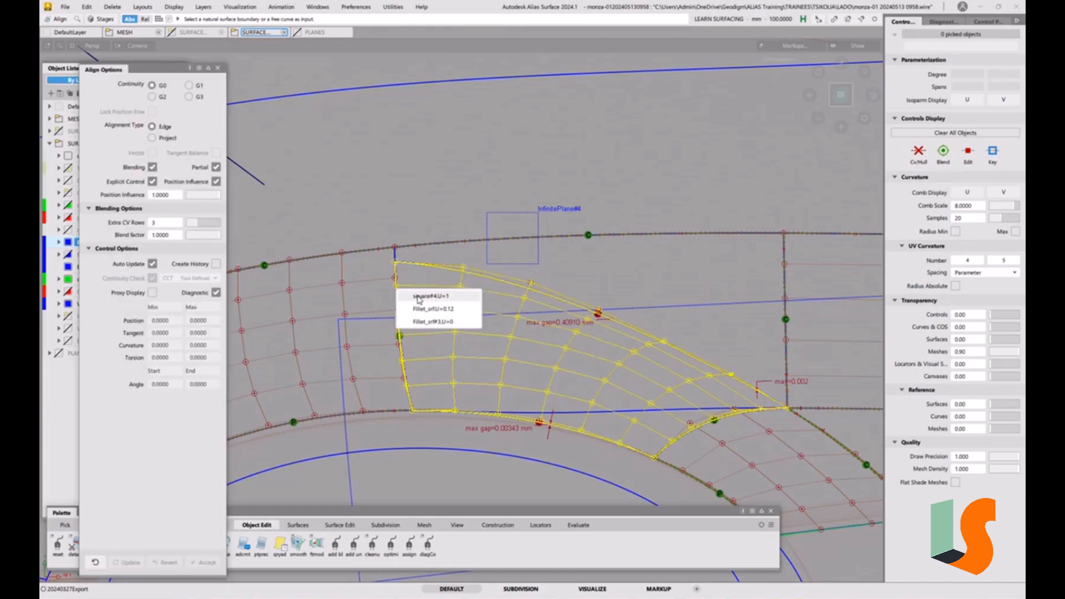
pyautogui.click(419, 297)
pyautogui.click(399, 297)
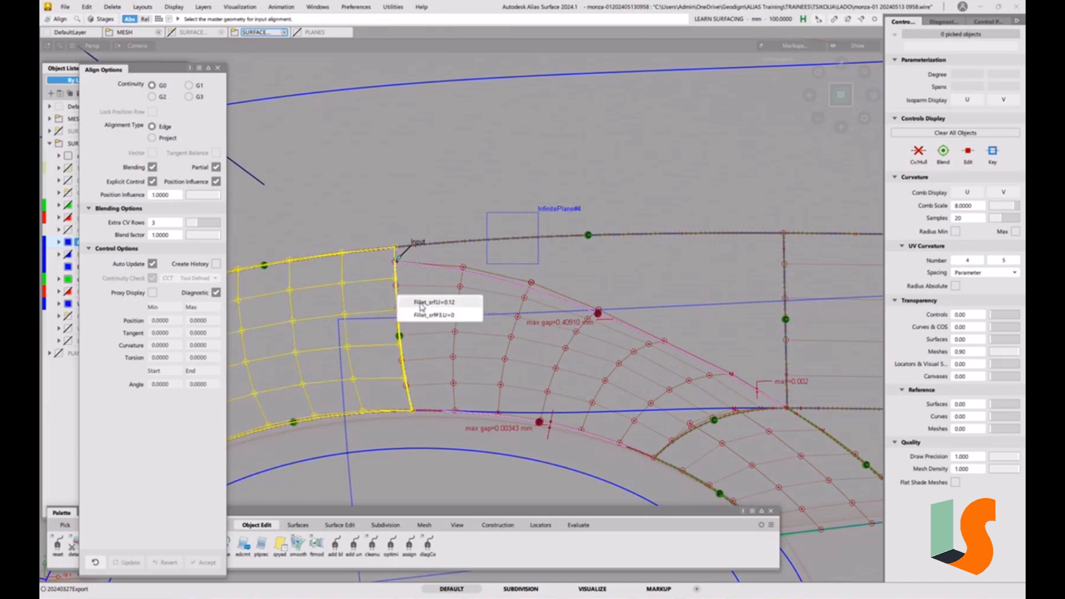
pyautogui.click(423, 304)
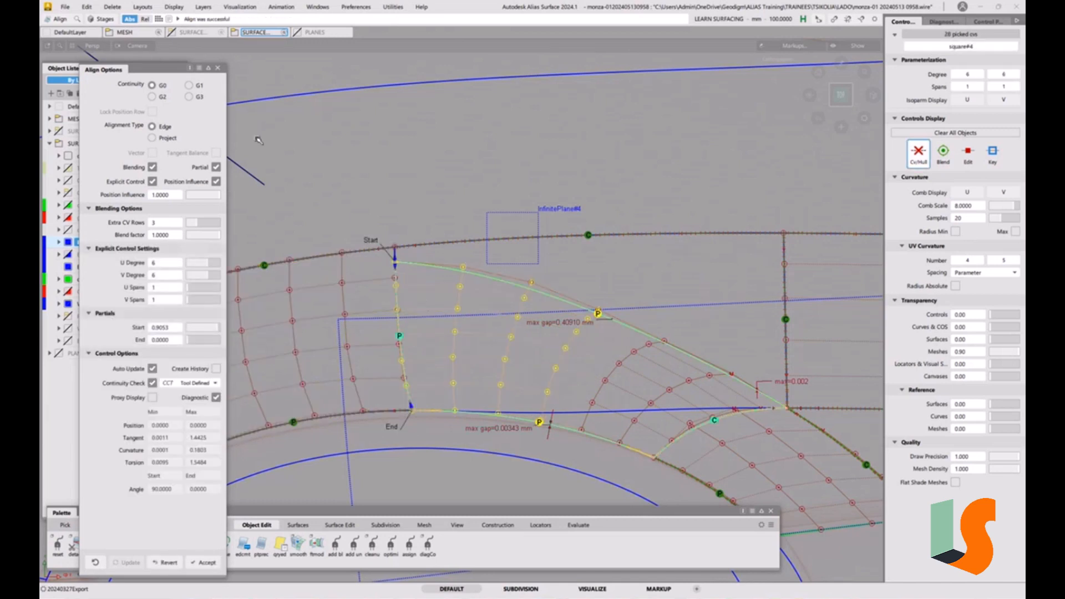
# Disable blending and set the continuity back to G2
pyautogui.click(152, 167)
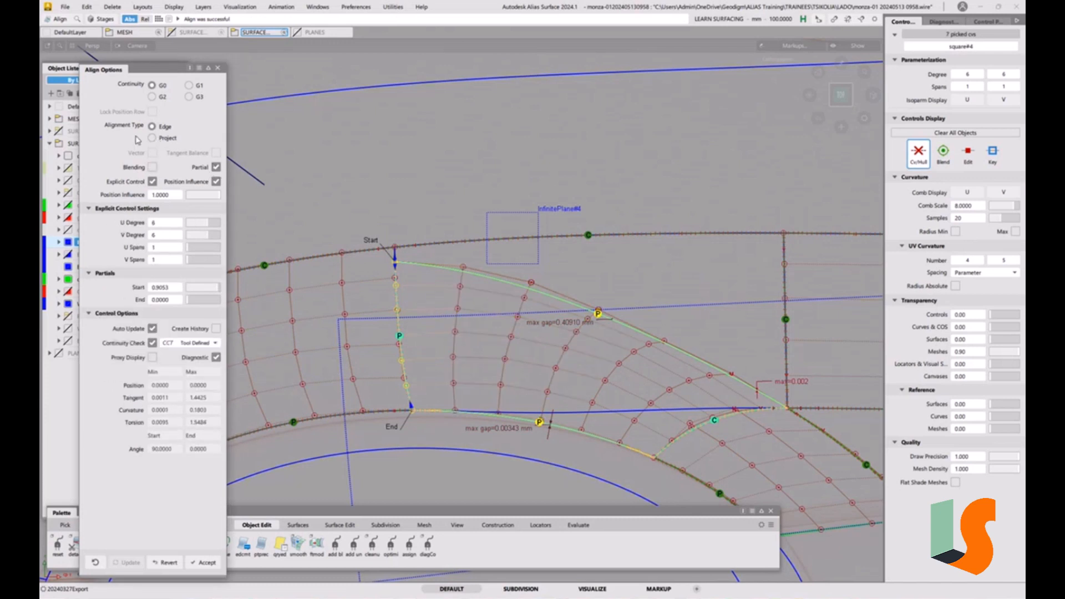
pyautogui.click(157, 100)
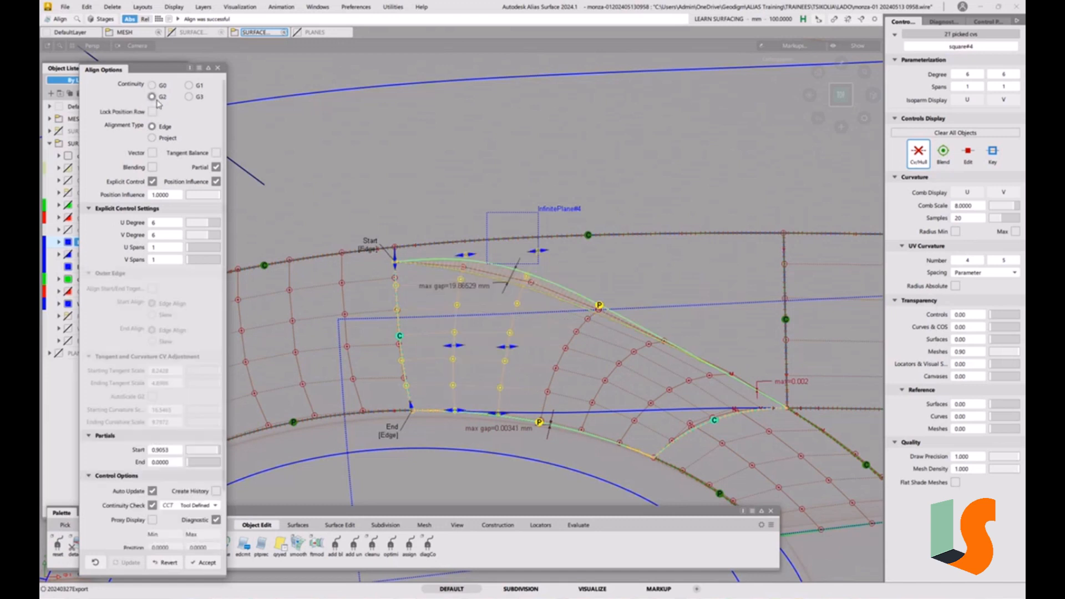
# Switch the start alignment to Slew and re-enable vector alignment, finishing the align
pyautogui.click(369, 250)
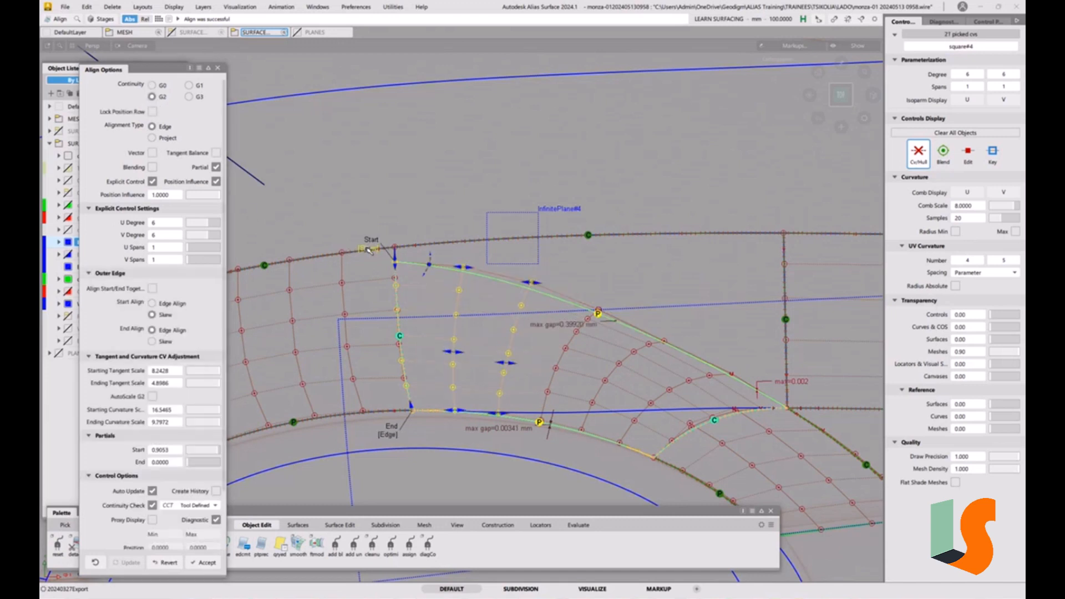
pyautogui.click(152, 153)
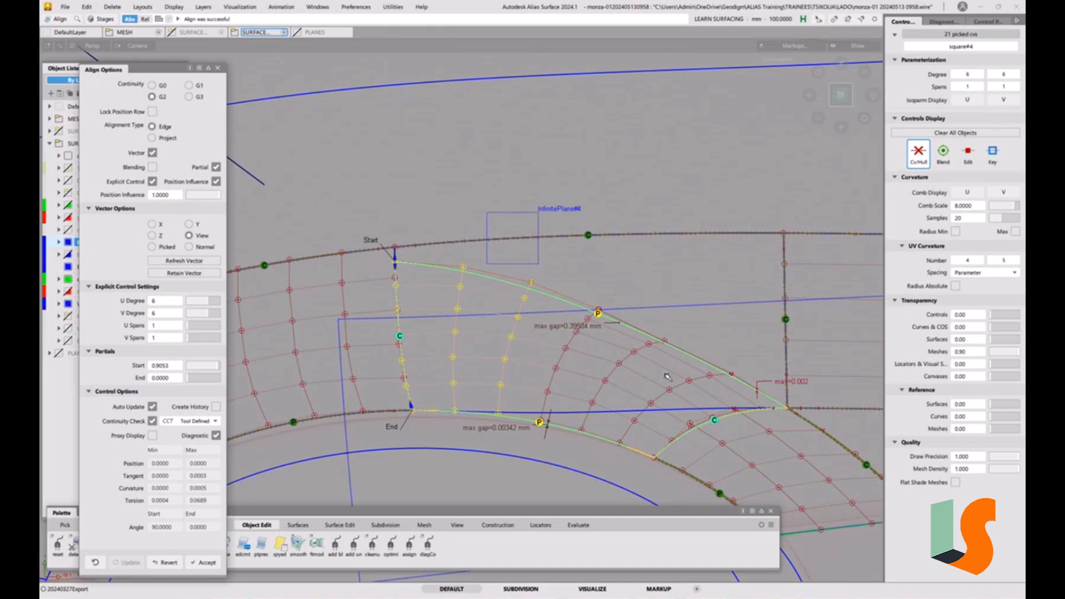
pyautogui.keyDown('ctrl'); pyautogui.keyDown('shift'); pyautogui.moveTo(652, 408); pyautogui.dragTo(647, 347); pyautogui.keyUp('shift'); pyautogui.keyUp('ctrl')
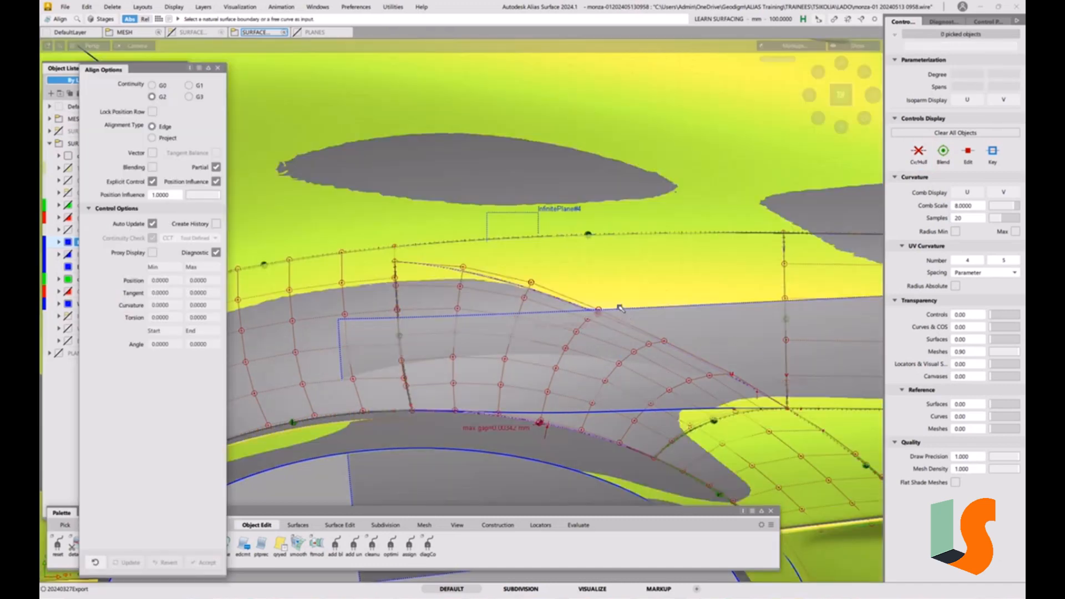
# Pick the body surface and set it to template display
pyautogui.keyDown('alt'); pyautogui.keyDown('shift'); pyautogui.moveTo(620, 308); pyautogui.dragTo(584, 383, button='right'); pyautogui.keyUp('shift'); pyautogui.keyUp('alt')
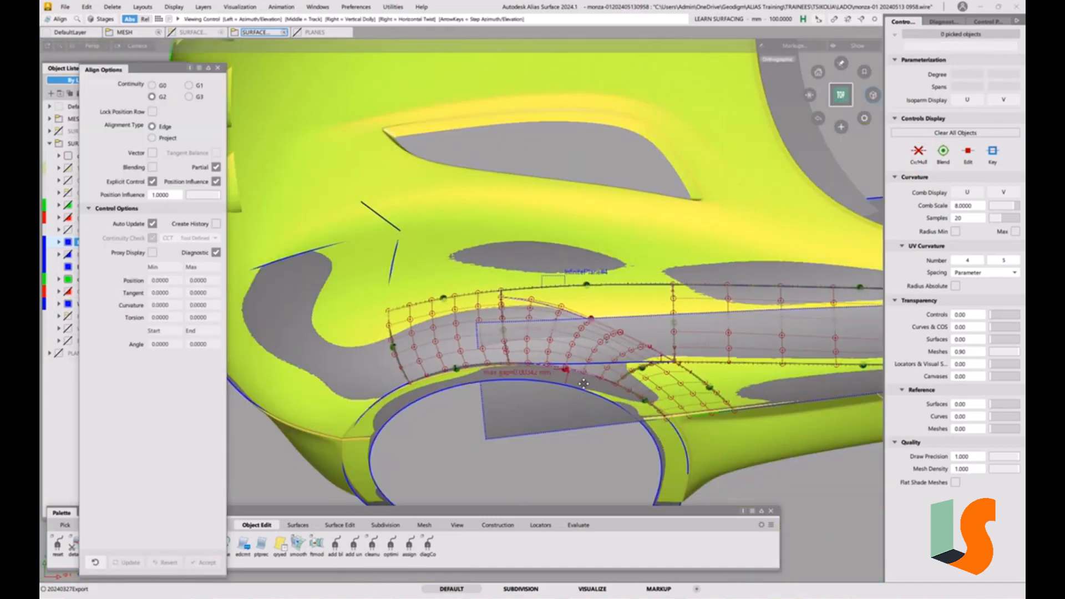
pyautogui.keyDown('alt'); pyautogui.keyDown('shift'); pyautogui.moveTo(584, 383); pyautogui.dragTo(473, 412); pyautogui.keyUp('shift'); pyautogui.keyUp('alt')
pyautogui.keyDown('ctrl'); pyautogui.keyDown('shift'); pyautogui.moveTo(473, 411); pyautogui.dragTo(473, 442); pyautogui.keyUp('shift'); pyautogui.keyUp('ctrl')
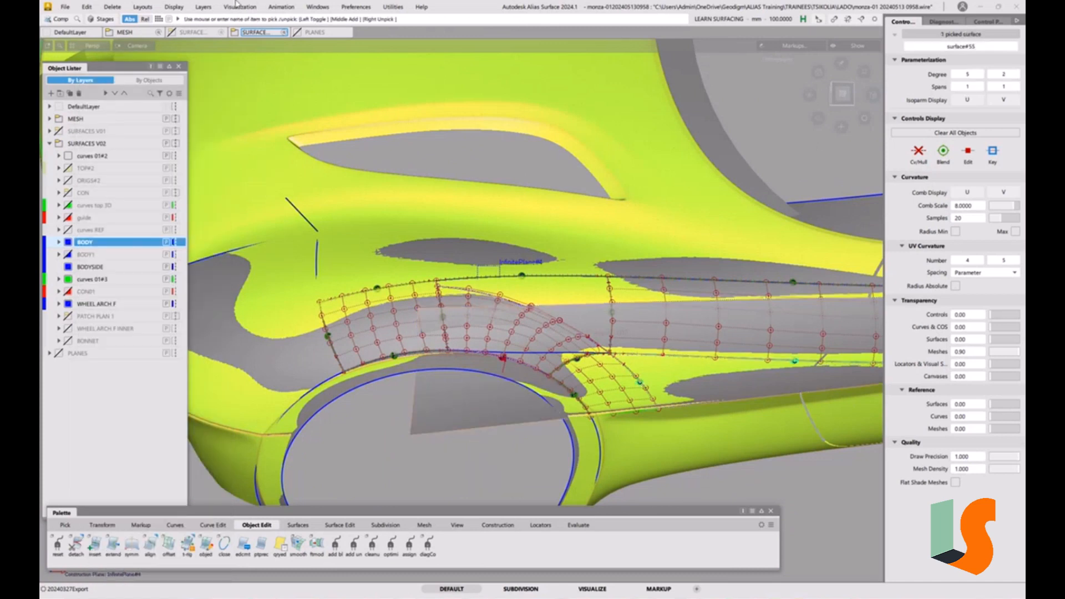
pyautogui.click(174, 7)
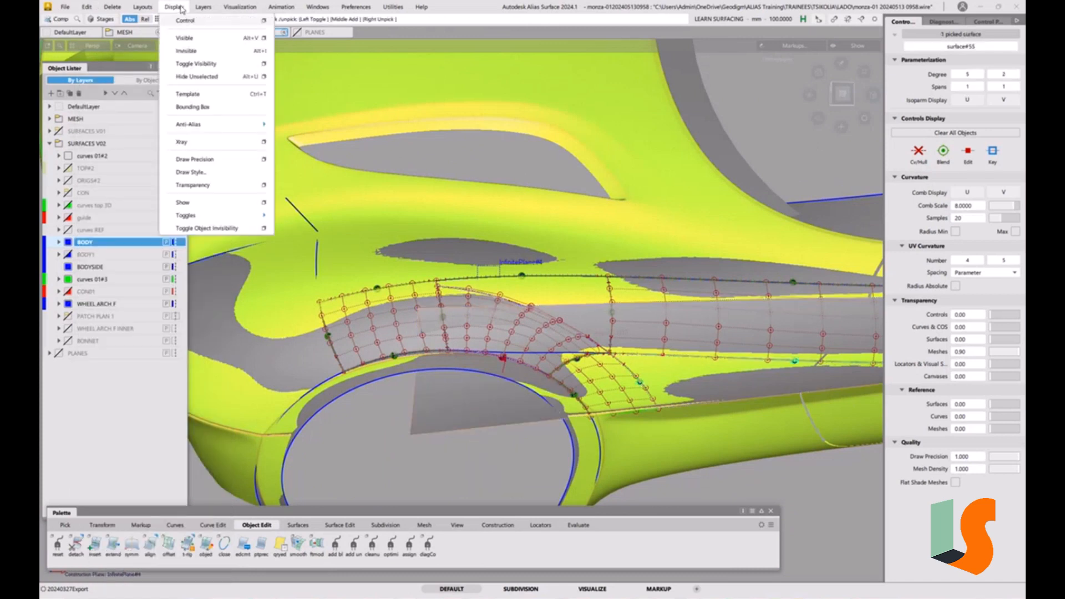
pyautogui.click(200, 95)
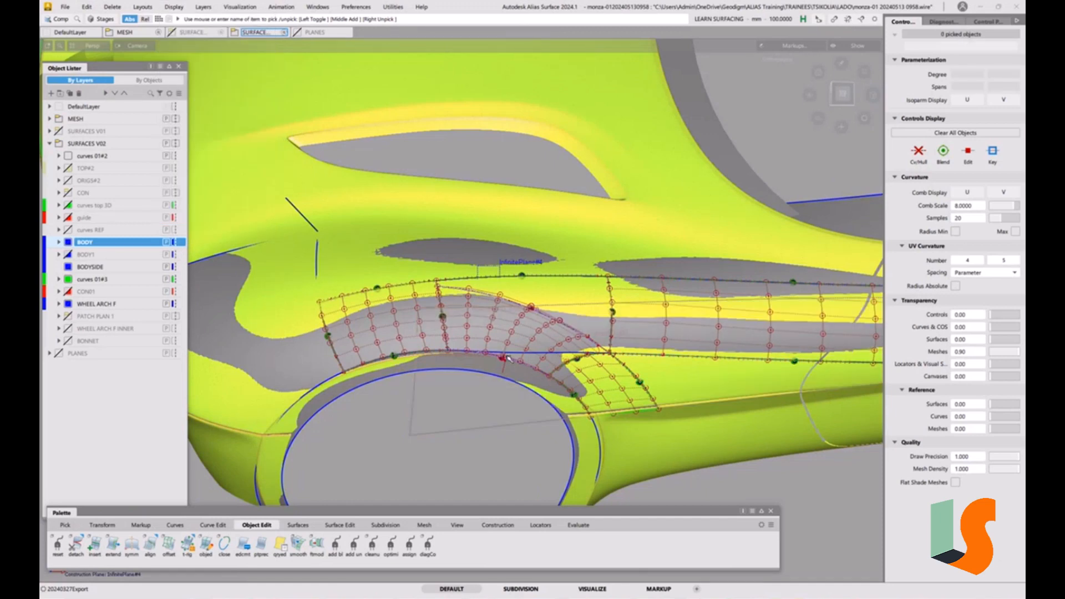
pyautogui.keyDown('alt'); pyautogui.keyDown('shift'); pyautogui.moveTo(508, 359); pyautogui.dragTo(358, 218); pyautogui.keyUp('shift'); pyautogui.keyUp('alt')
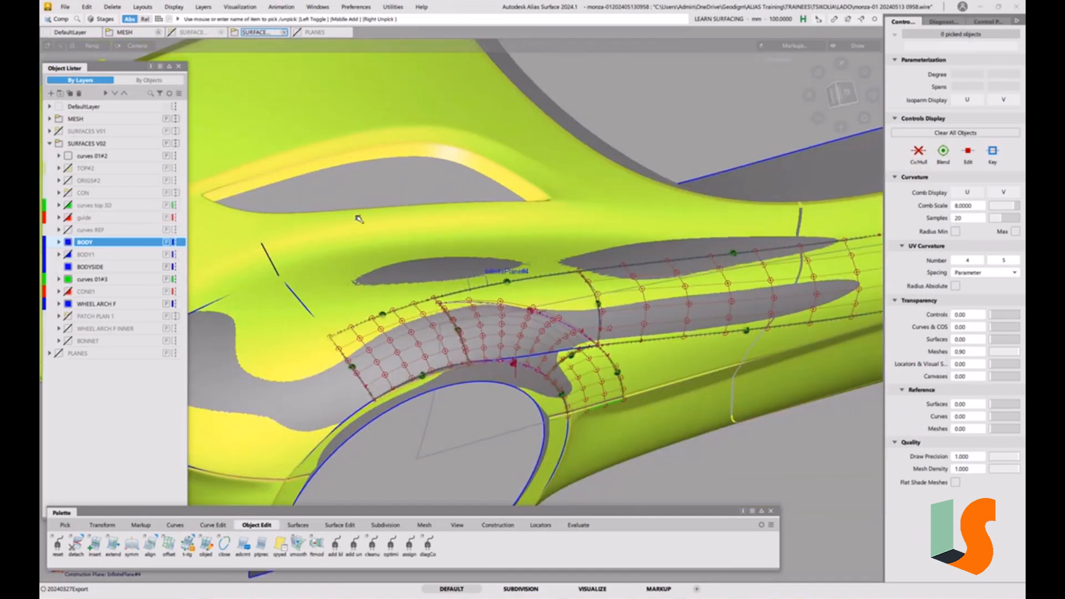
pyautogui.click(64, 7)
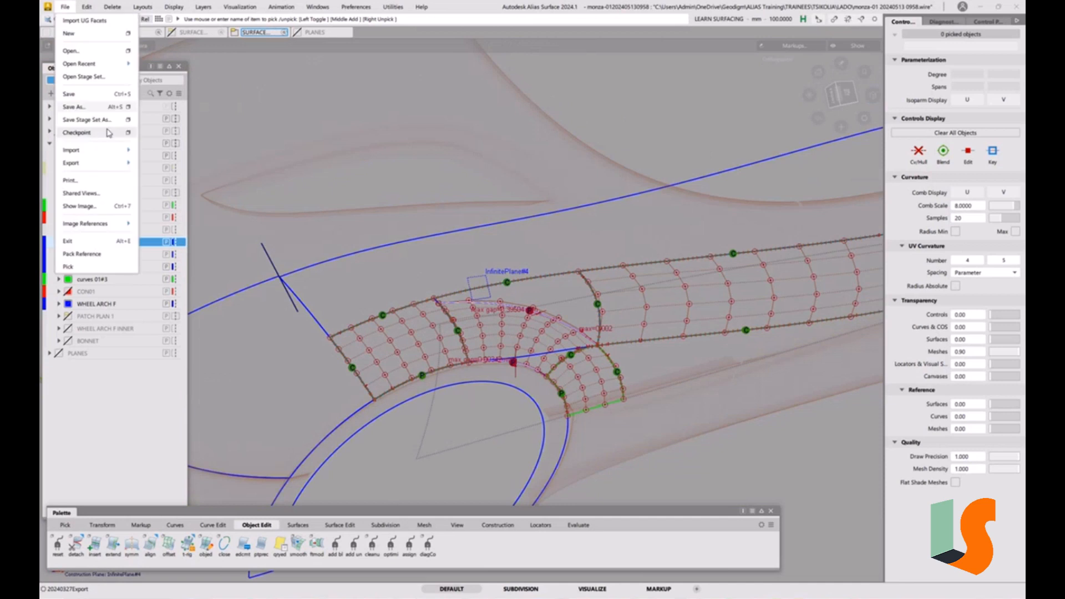
pyautogui.click(75, 107)
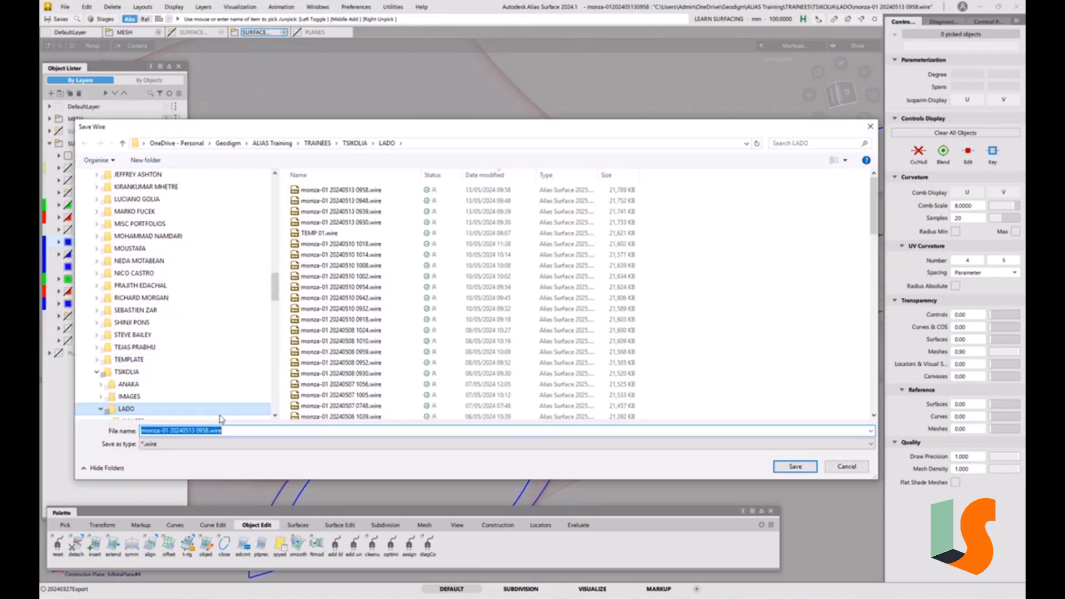
pyautogui.doubleClick(278, 431)
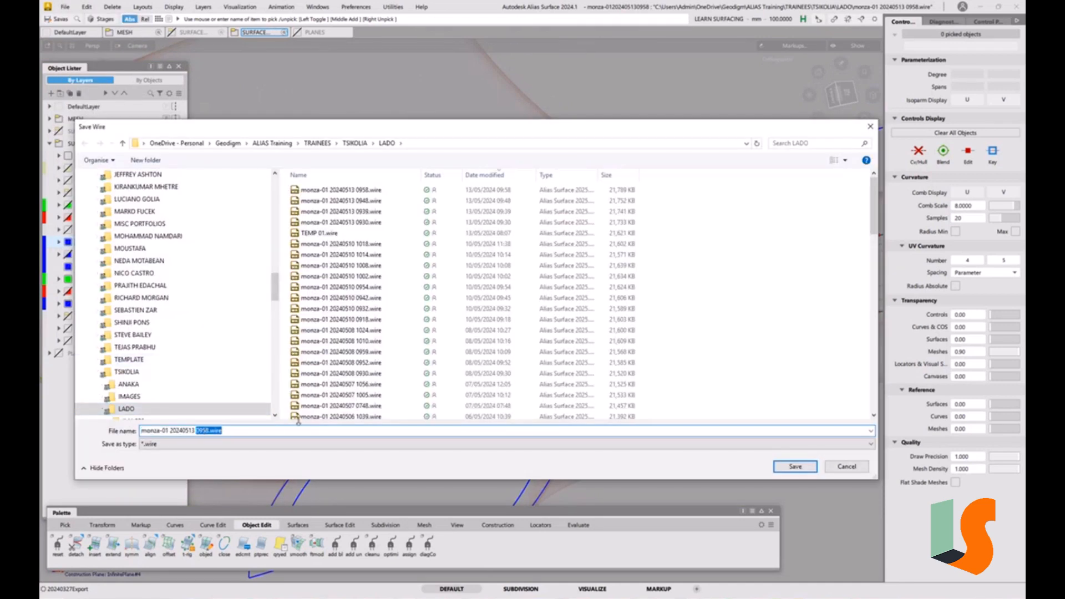
pyautogui.write('1002')
pyautogui.press('Return')
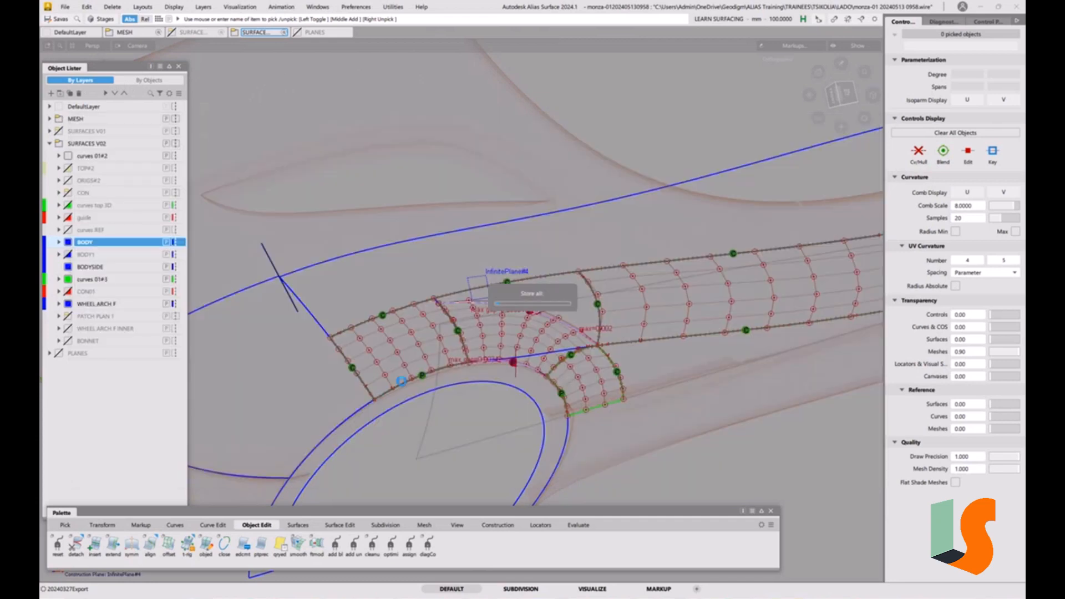
# Delete the projected curve along the patch's upper edge
pyautogui.keyDown('ctrl'); pyautogui.keyDown('shift'); pyautogui.moveTo(581, 382); pyautogui.dragTo(576, 342); pyautogui.keyUp('shift'); pyautogui.keyUp('ctrl')
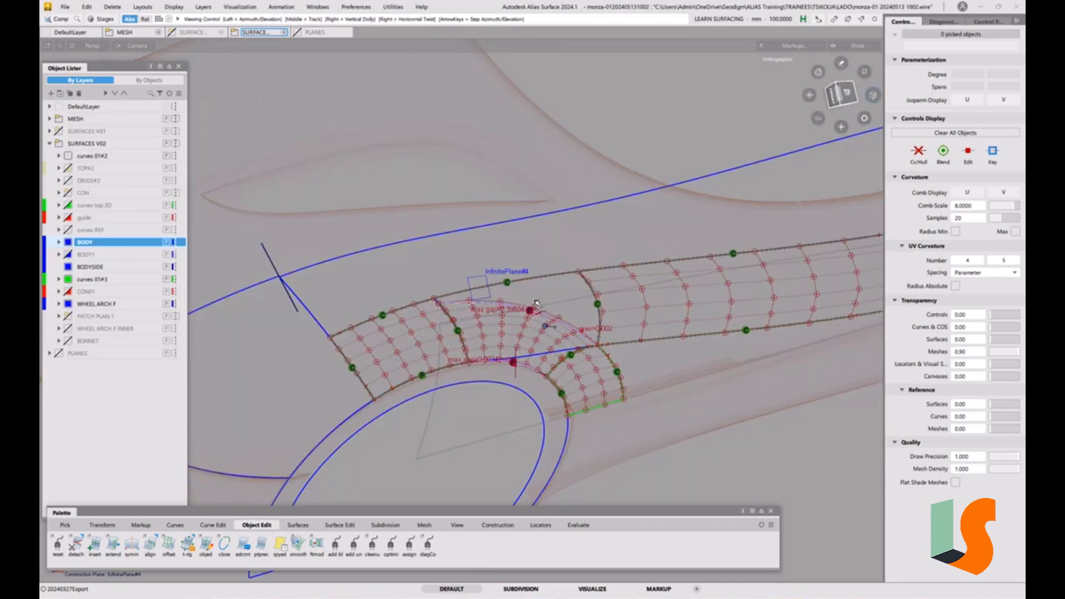
pyautogui.keyDown('alt'); pyautogui.keyDown('shift'); pyautogui.moveTo(575, 343); pyautogui.dragTo(526, 257, button='right'); pyautogui.keyUp('shift'); pyautogui.keyUp('alt')
pyautogui.keyDown('alt'); pyautogui.keyDown('shift'); pyautogui.moveTo(525, 257); pyautogui.dragTo(481, 270); pyautogui.keyUp('shift'); pyautogui.keyUp('alt')
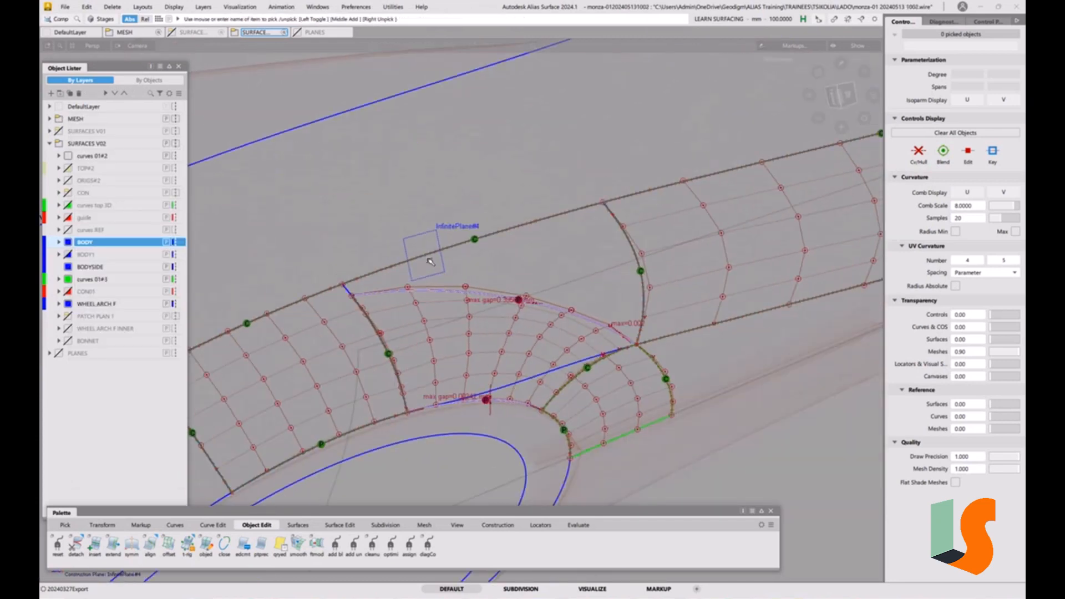
pyautogui.keyDown('alt'); pyautogui.keyDown('shift'); pyautogui.moveTo(510, 306); pyautogui.dragTo(477, 274); pyautogui.keyUp('shift'); pyautogui.keyUp('alt')
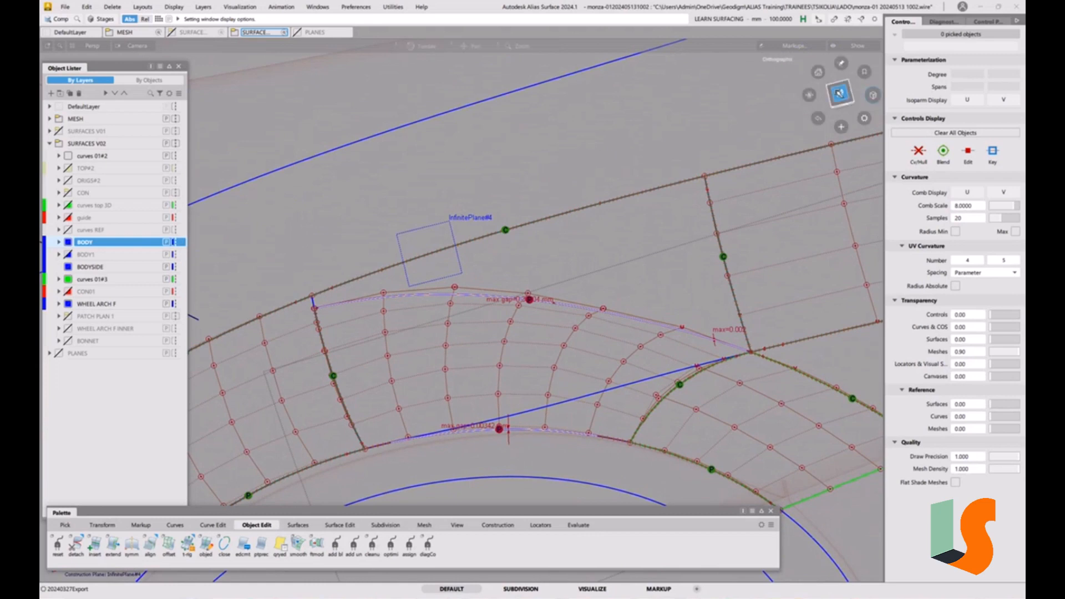
pyautogui.click(840, 94)
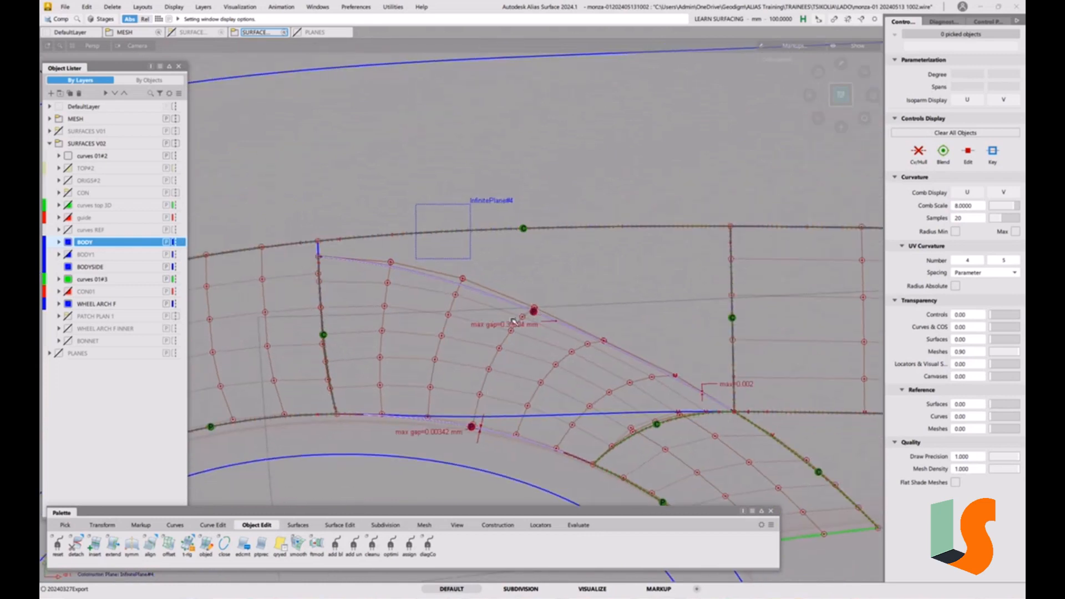
pyautogui.moveTo(443, 303)
pyautogui.keyDown('alt'); pyautogui.keyDown('shift'); pyautogui.mouseDown()
pyautogui.moveTo(499, 316)
pyautogui.moveTo(582, 297)
pyautogui.moveTo(559, 328)
pyautogui.moveTo(585, 327)
pyautogui.moveTo(498, 308)
pyautogui.moveTo(460, 285)
pyautogui.moveTo(445, 292)
pyautogui.mouseUp(); pyautogui.keyUp('shift'); pyautogui.keyUp('alt')
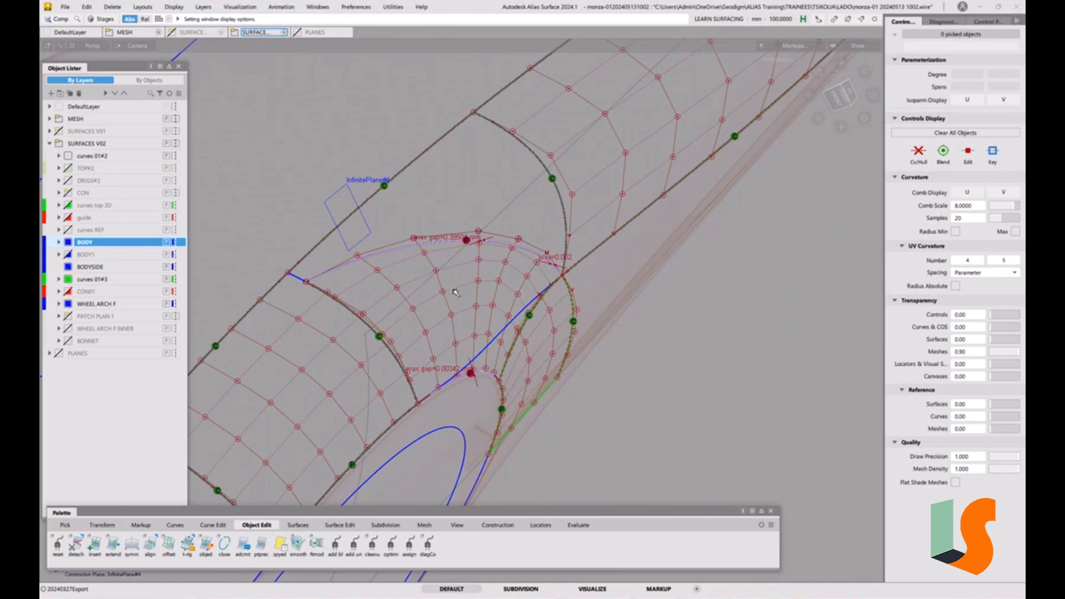
pyautogui.keyDown('alt'); pyautogui.keyDown('shift'); pyautogui.moveTo(538, 287); pyautogui.dragTo(596, 280); pyautogui.keyUp('shift'); pyautogui.keyUp('alt')
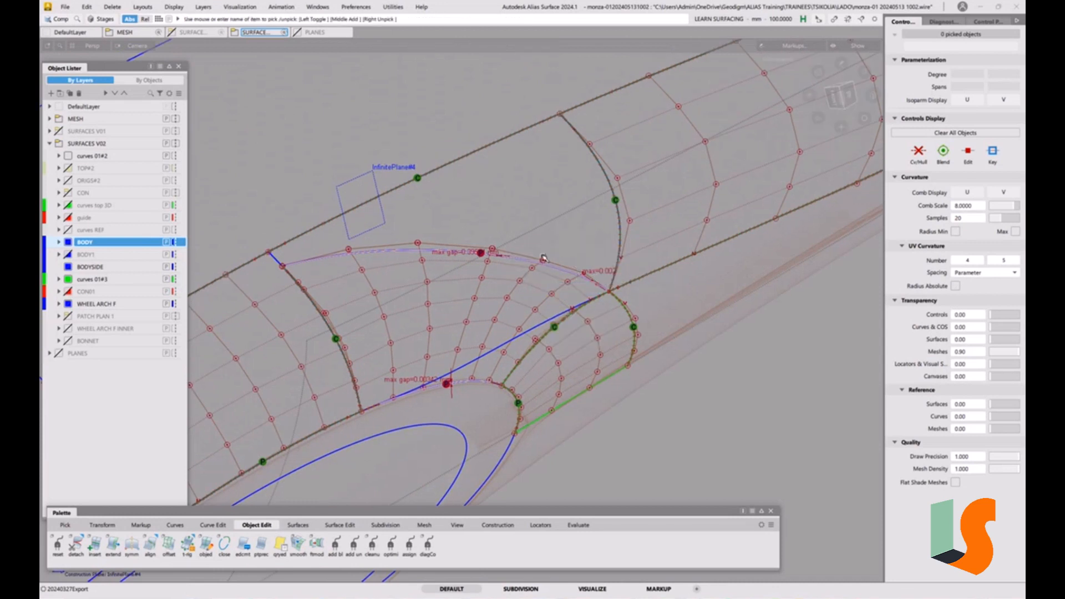
pyautogui.click(544, 259)
pyautogui.press('Delete')
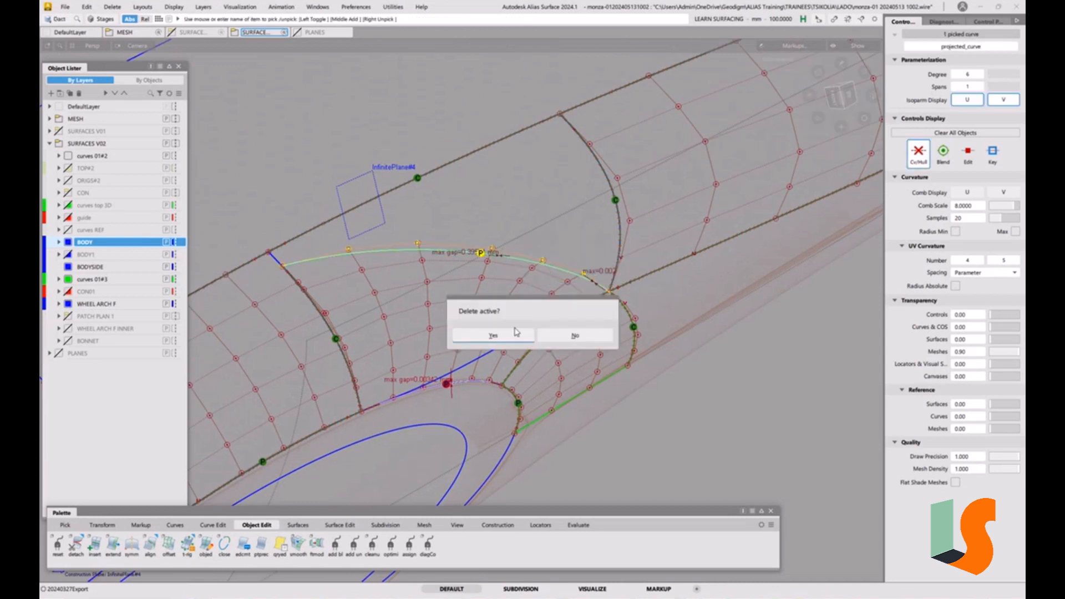
pyautogui.click(507, 334)
# Align the square patch's upper edge to the body fillet surface with G2 continuity, using Project alignment along the Z vector
pyautogui.press('5')
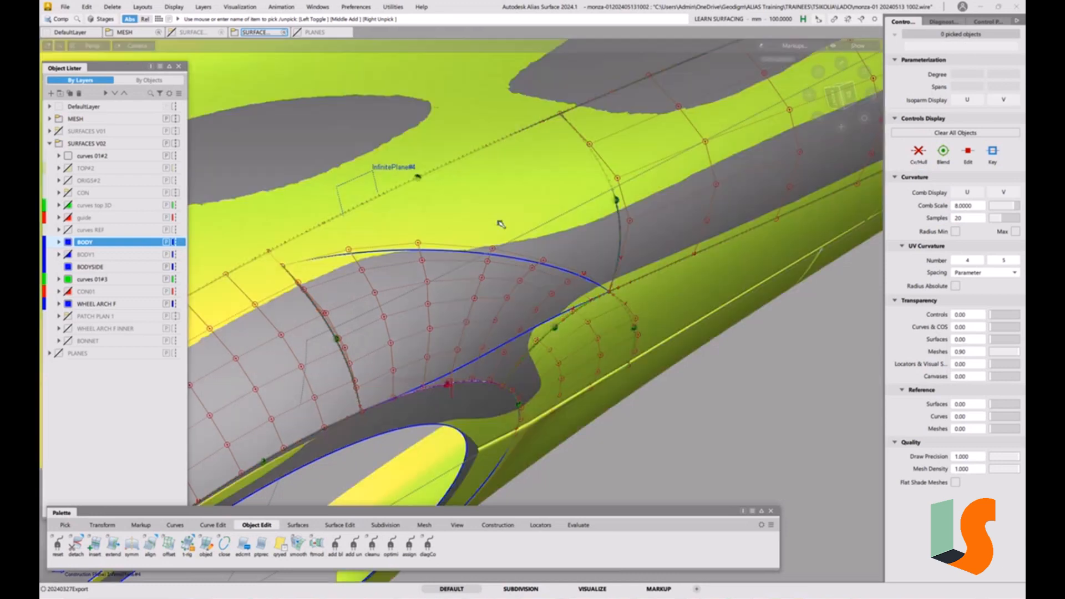
pyautogui.press('5')
pyautogui.keyDown('ctrl'); pyautogui.keyDown('shift'); pyautogui.moveTo(566, 308); pyautogui.dragTo(559, 238); pyautogui.keyUp('shift'); pyautogui.keyUp('ctrl')
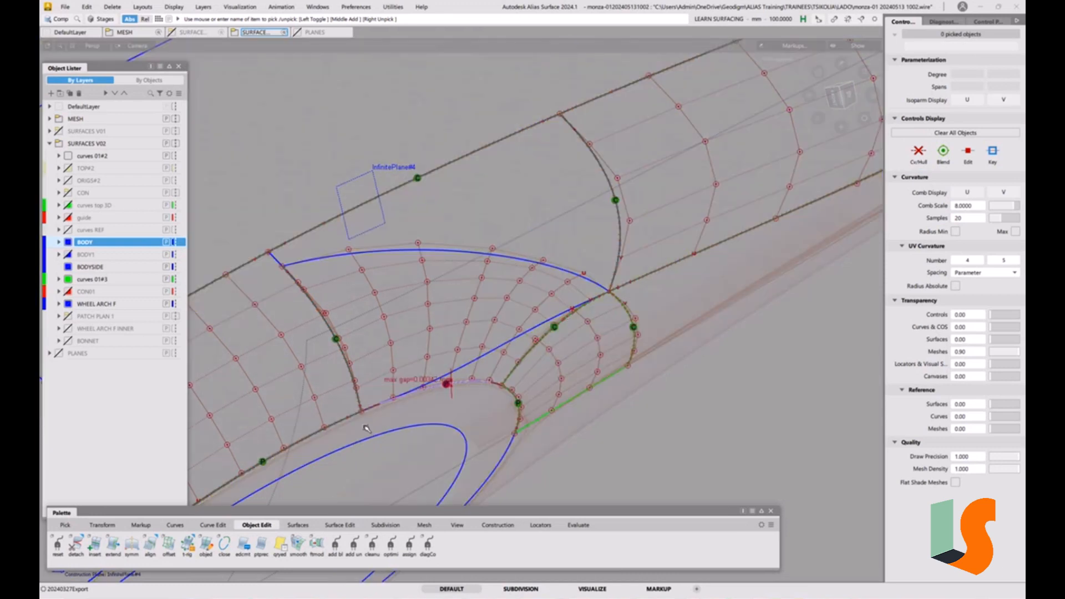
pyautogui.doubleClick(150, 544)
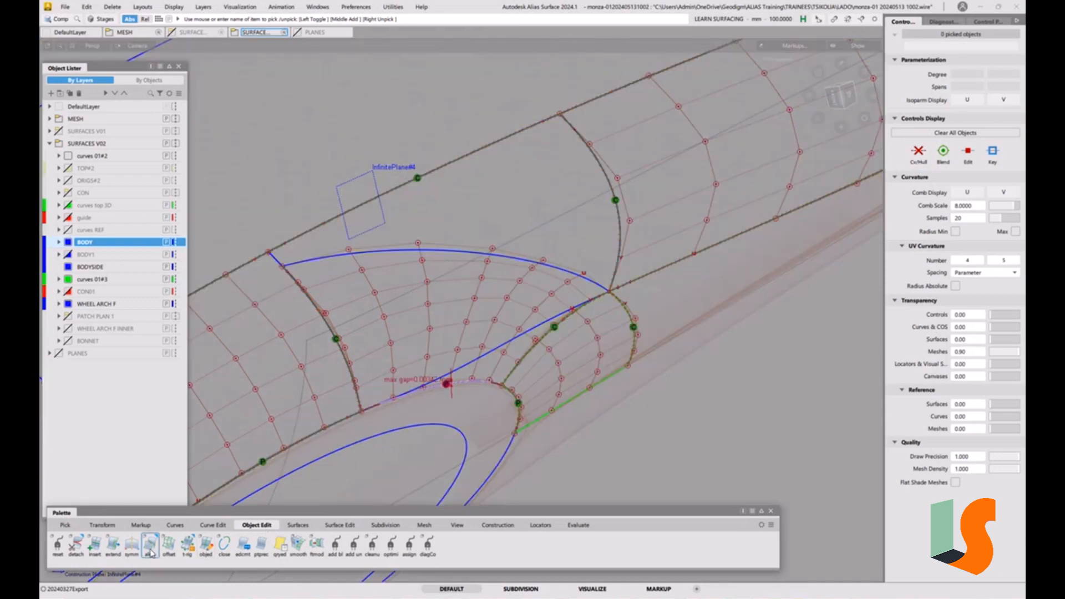
pyautogui.click(442, 253)
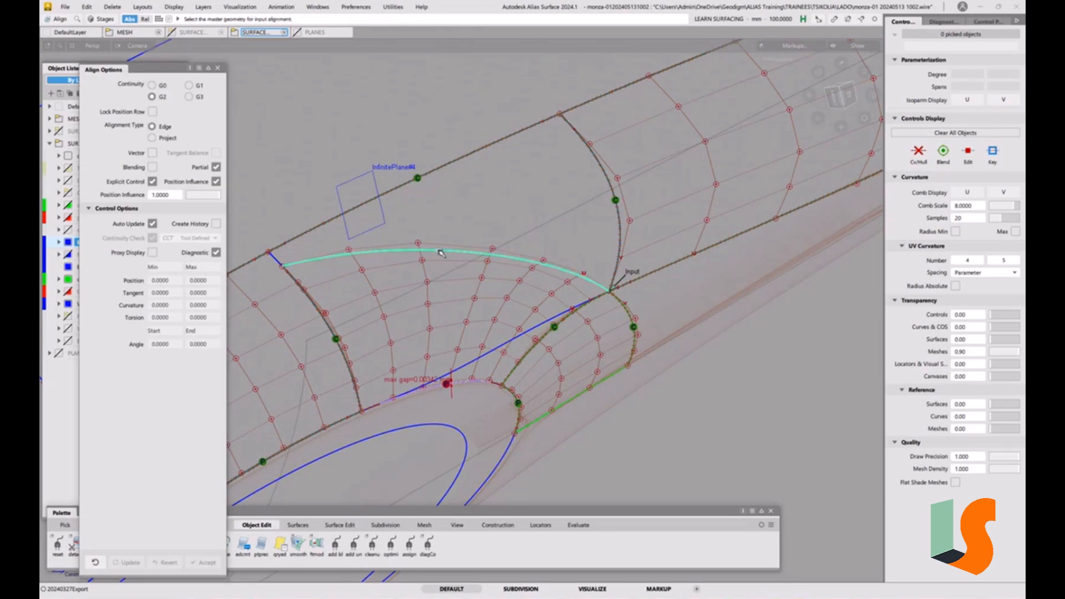
pyautogui.click(169, 139)
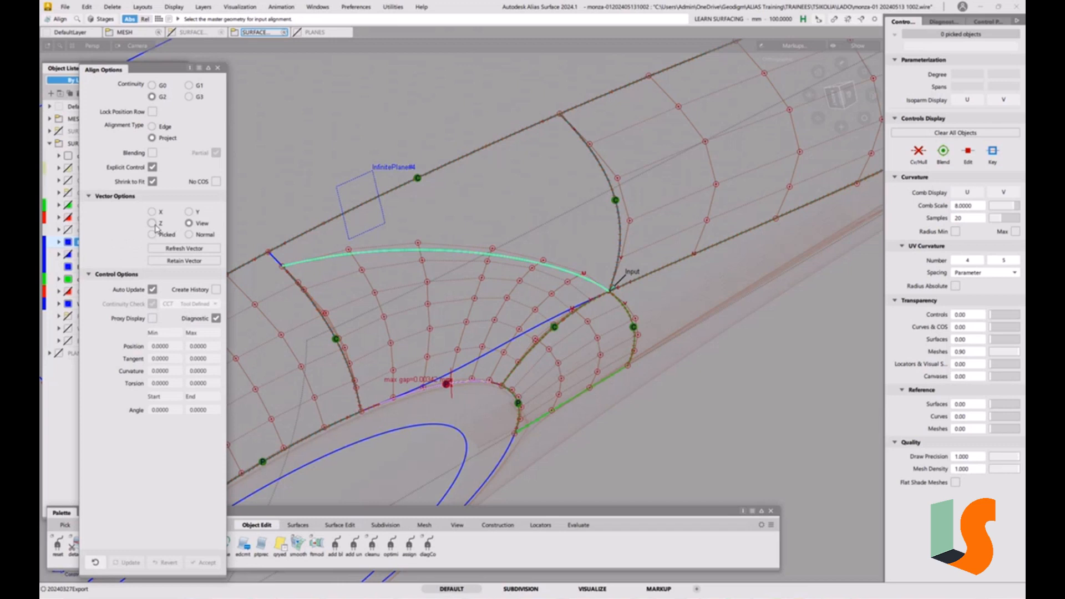
pyautogui.click(153, 223)
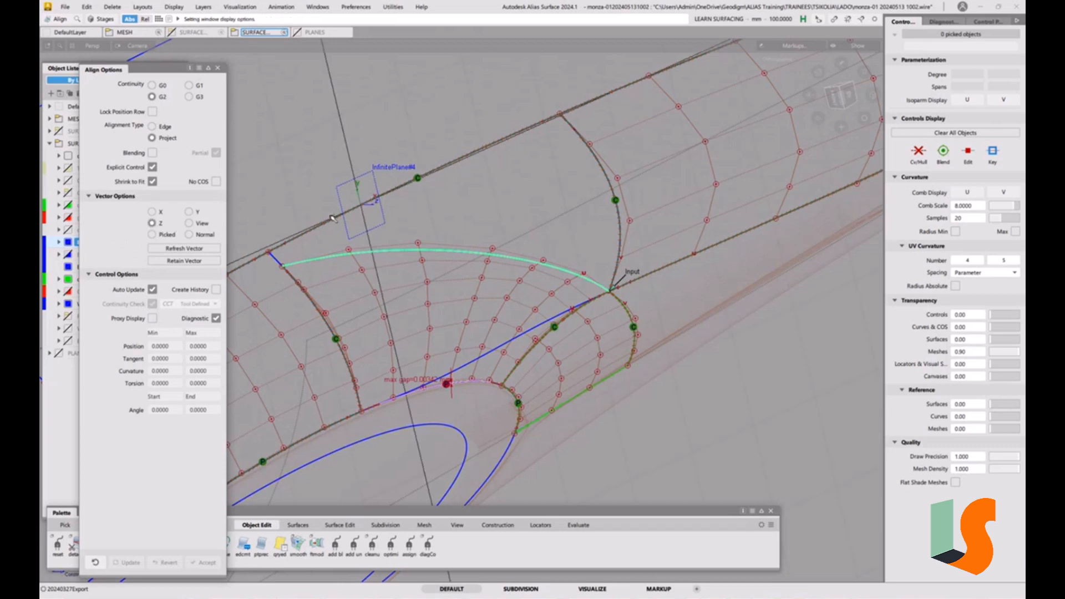
pyautogui.click(577, 132)
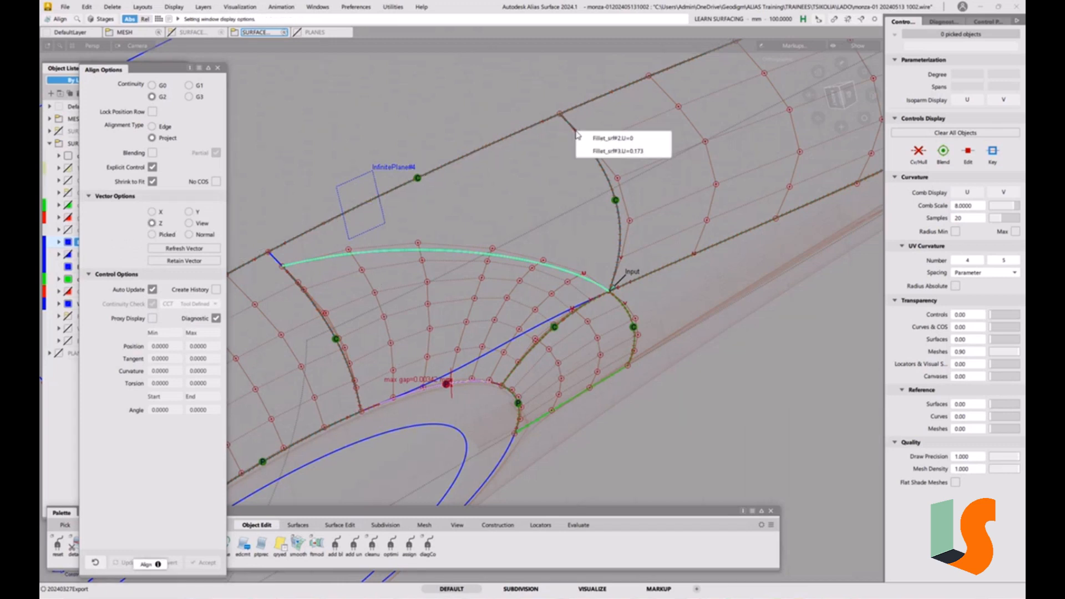
pyautogui.click(572, 152)
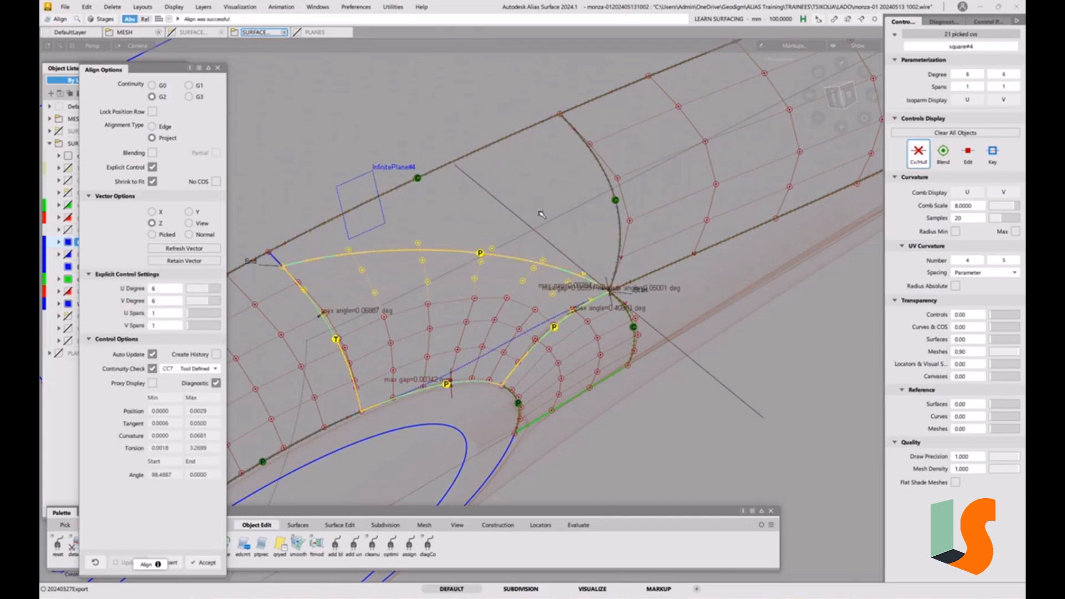
# Raise the aligned patch's U degree to 7
pyautogui.keyDown('alt'); pyautogui.keyDown('shift'); pyautogui.moveTo(541, 214); pyautogui.dragTo(553, 196); pyautogui.keyUp('shift'); pyautogui.keyUp('alt')
pyautogui.keyDown('alt'); pyautogui.keyDown('shift'); pyautogui.moveTo(626, 198); pyautogui.dragTo(633, 254, button='right'); pyautogui.keyUp('shift'); pyautogui.keyUp('alt')
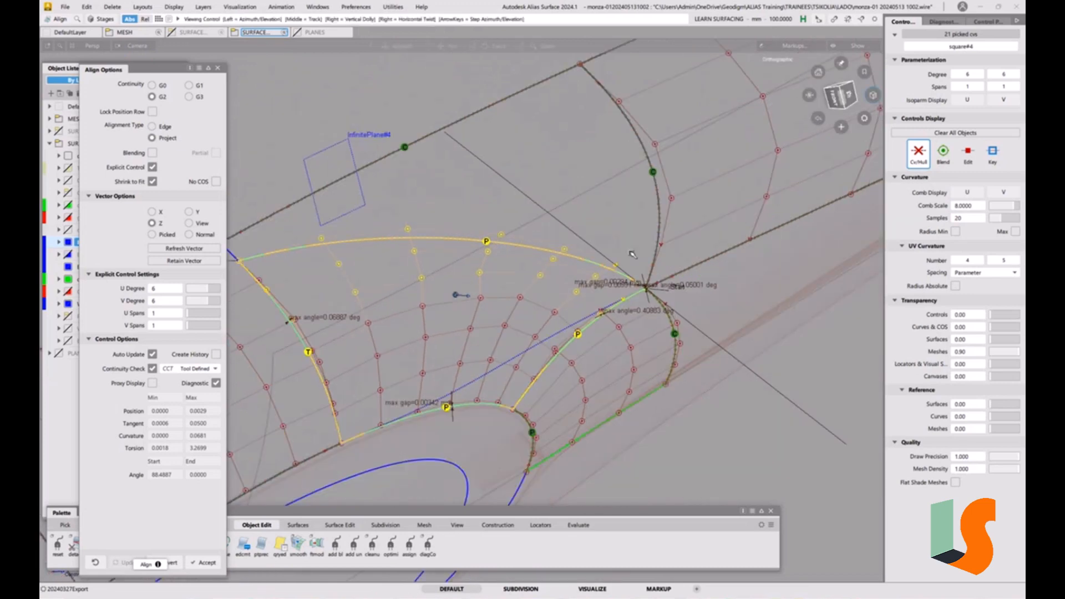
pyautogui.moveTo(632, 254)
pyautogui.keyDown('alt'); pyautogui.keyDown('shift'); pyautogui.mouseDown()
pyautogui.moveTo(504, 256)
pyautogui.moveTo(524, 267)
pyautogui.mouseUp(); pyautogui.keyUp('shift'); pyautogui.keyUp('alt')
pyautogui.keyDown('alt'); pyautogui.keyDown('shift'); pyautogui.moveTo(611, 247); pyautogui.dragTo(571, 239, button='middle'); pyautogui.keyUp('shift'); pyautogui.keyUp('alt')
pyautogui.press('1')
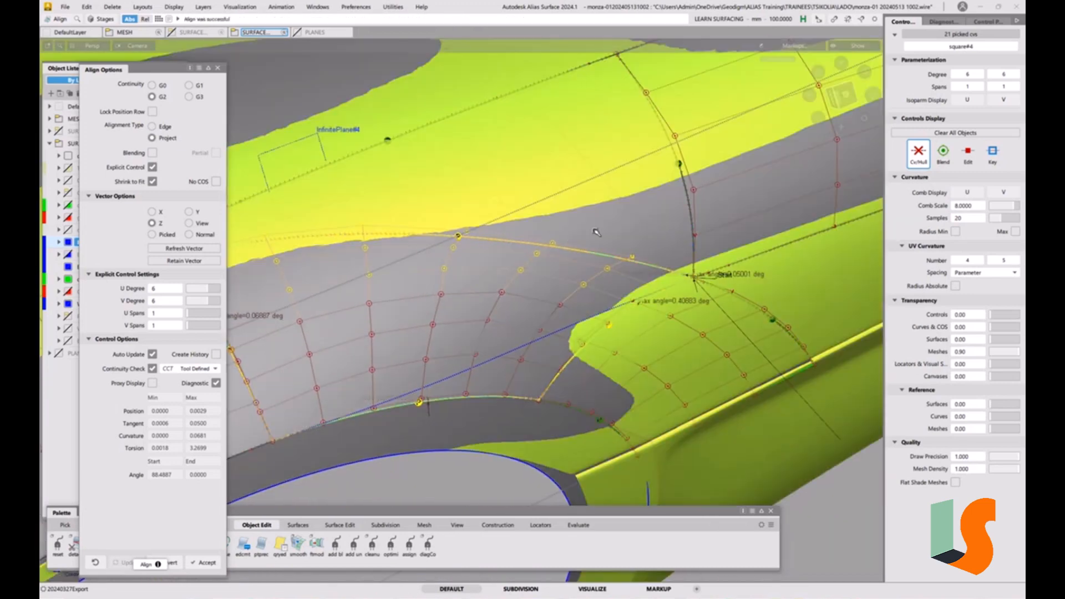
pyautogui.press('1')
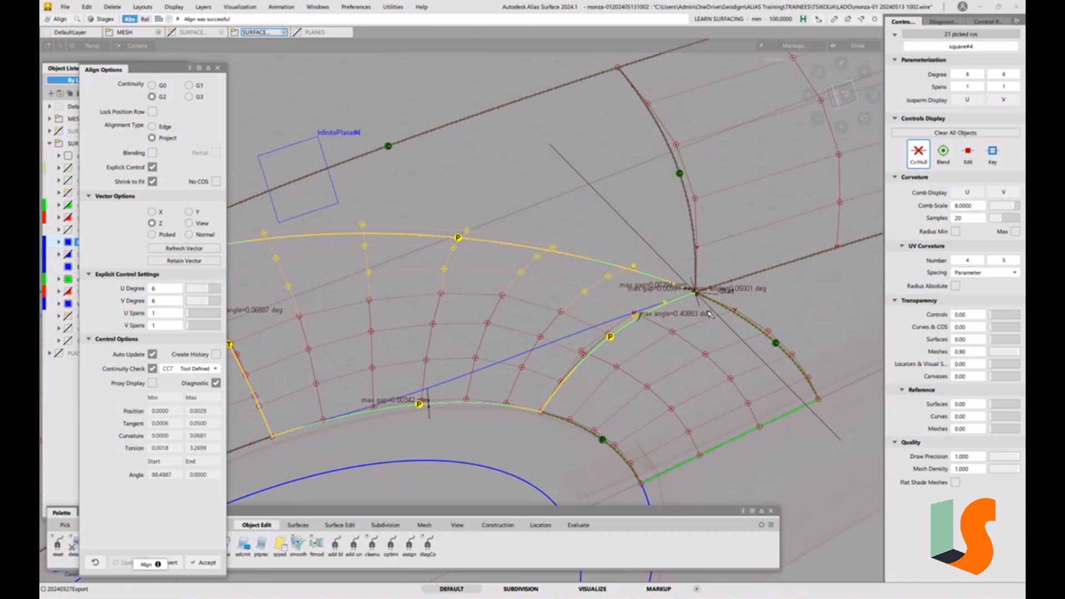
pyautogui.keyDown('alt'); pyautogui.keyDown('shift'); pyautogui.moveTo(710, 314); pyautogui.dragTo(742, 312); pyautogui.keyUp('shift'); pyautogui.keyUp('alt')
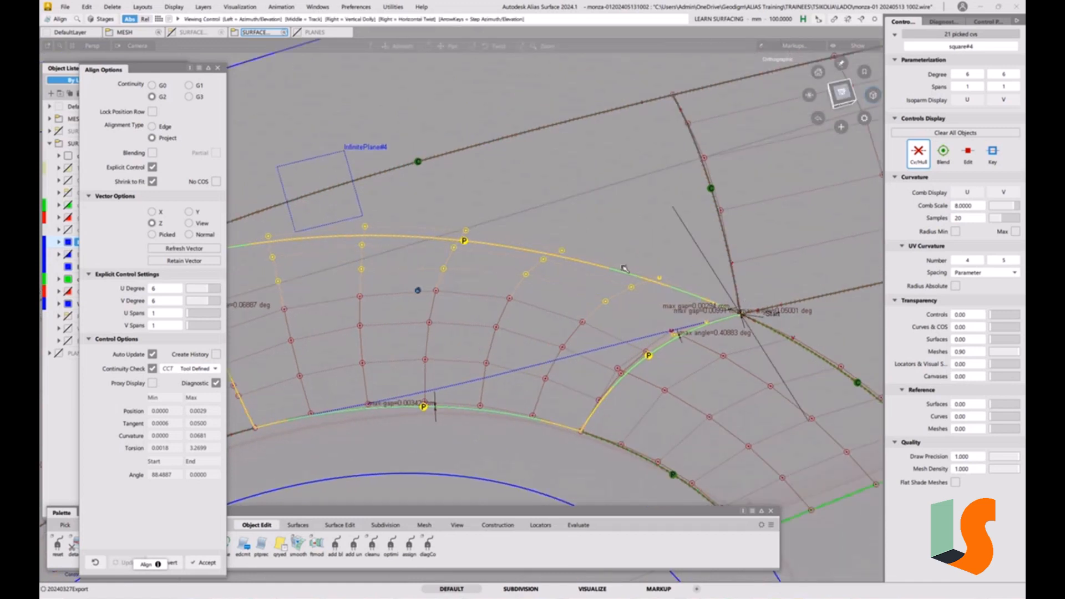
pyautogui.keyDown('alt'); pyautogui.keyDown('shift'); pyautogui.moveTo(624, 269); pyautogui.dragTo(617, 231); pyautogui.keyUp('shift'); pyautogui.keyUp('alt')
pyautogui.keyDown('alt'); pyautogui.keyDown('shift'); pyautogui.moveTo(670, 286); pyautogui.dragTo(687, 265, button='middle'); pyautogui.keyUp('shift'); pyautogui.keyUp('alt')
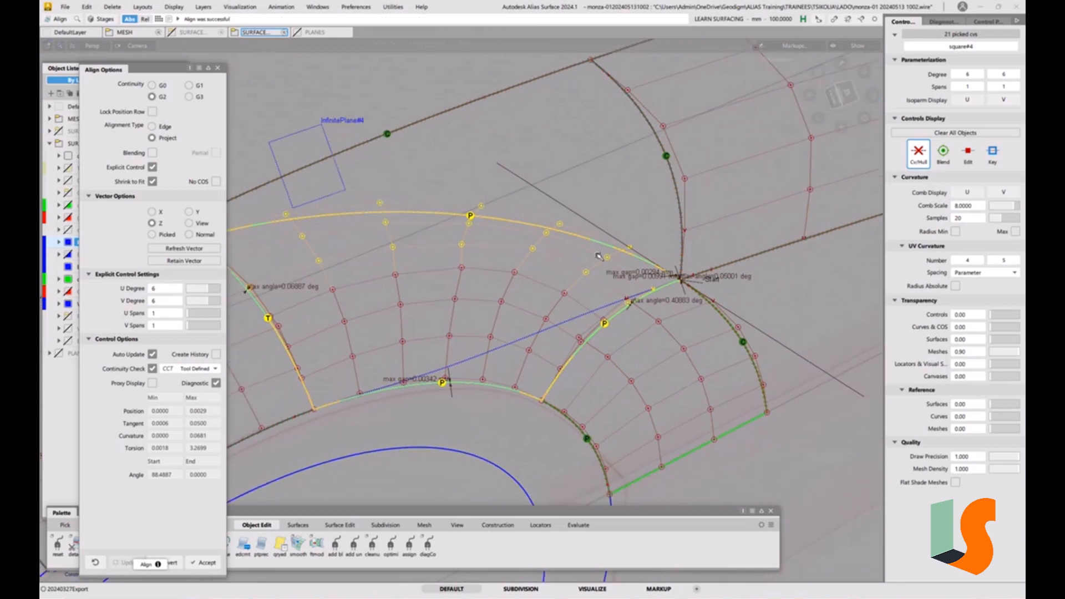
pyautogui.keyDown('alt'); pyautogui.keyDown('shift'); pyautogui.moveTo(596, 254); pyautogui.dragTo(634, 256); pyautogui.keyUp('shift'); pyautogui.keyUp('alt')
pyautogui.keyDown('alt'); pyautogui.keyDown('shift'); pyautogui.moveTo(598, 271); pyautogui.dragTo(629, 288, button='middle'); pyautogui.keyUp('shift'); pyautogui.keyUp('alt')
pyautogui.moveTo(629, 290)
pyautogui.keyDown('alt'); pyautogui.keyDown('shift'); pyautogui.mouseDown()
pyautogui.moveTo(602, 294)
pyautogui.moveTo(615, 290)
pyautogui.mouseUp(); pyautogui.keyUp('shift'); pyautogui.keyUp('alt')
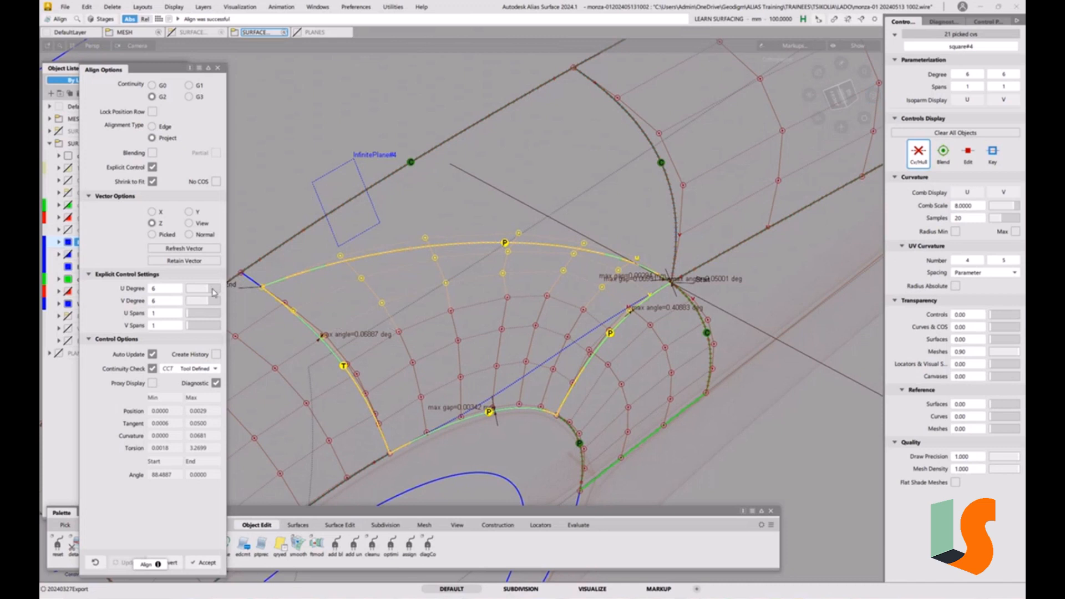
pyautogui.click(214, 293)
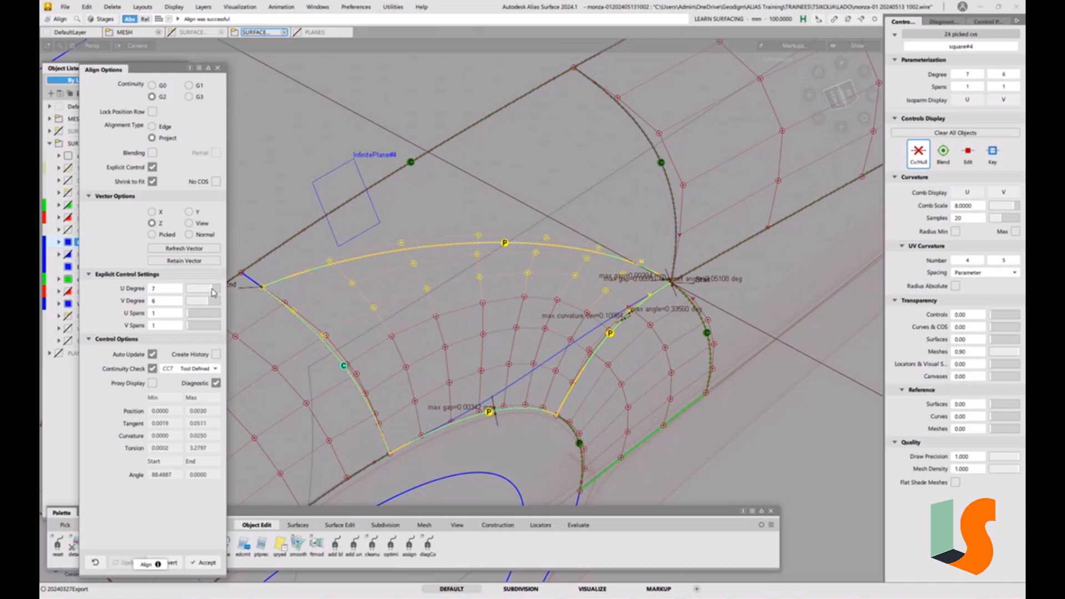
# Turn on blending for the alignment and close the align options
pyautogui.keyDown('alt'); pyautogui.keyDown('shift'); pyautogui.moveTo(603, 290); pyautogui.dragTo(507, 317); pyautogui.keyUp('shift'); pyautogui.keyUp('alt')
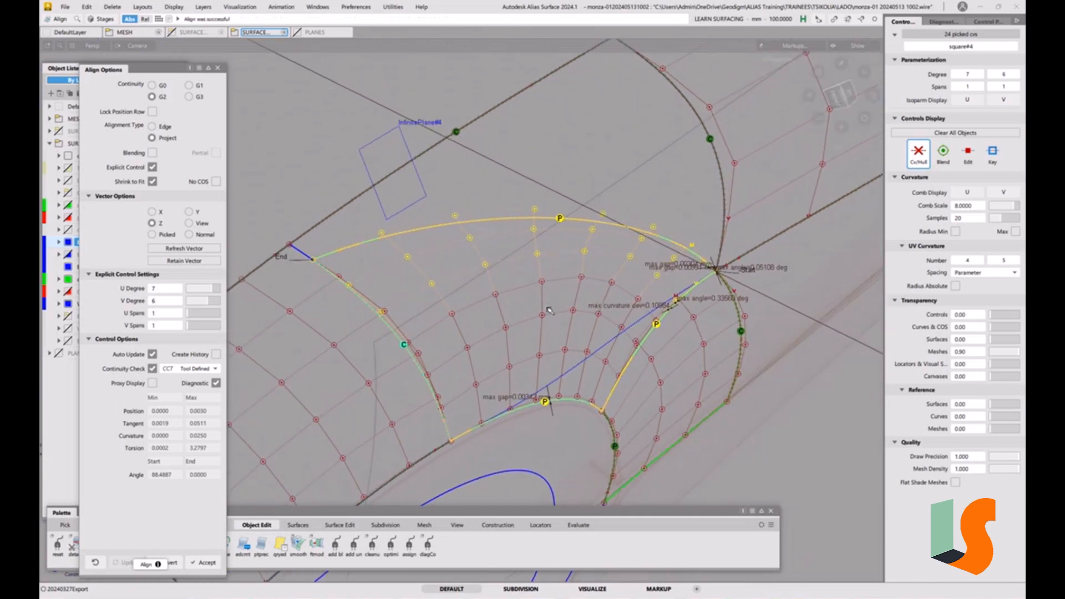
pyautogui.click(152, 153)
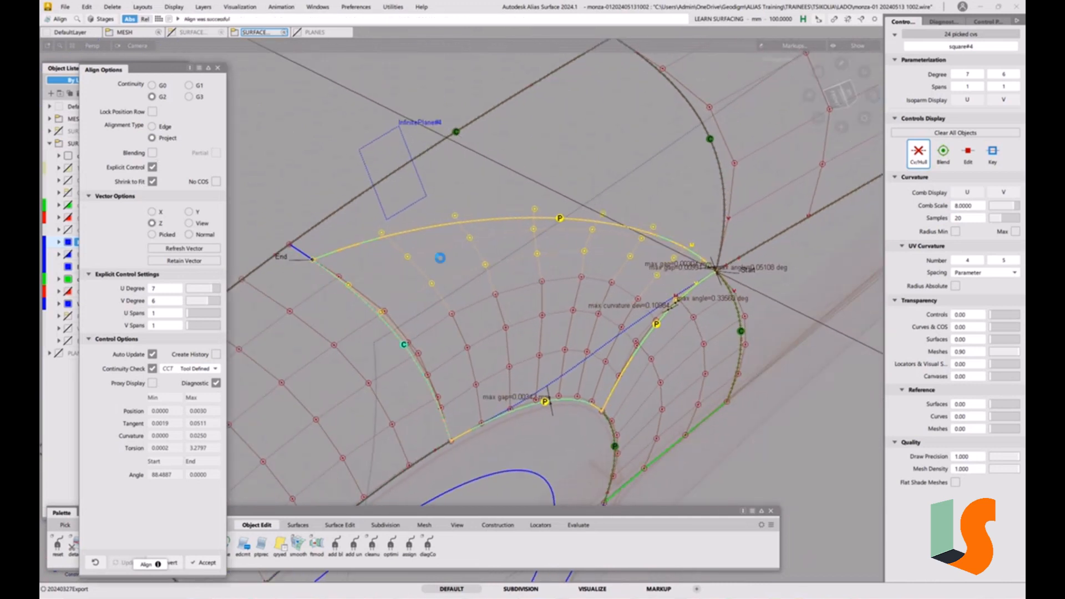
pyautogui.moveTo(538, 318)
pyautogui.keyDown('alt'); pyautogui.keyDown('shift'); pyautogui.mouseDown()
pyautogui.moveTo(511, 312)
pyautogui.moveTo(589, 280)
pyautogui.moveTo(576, 303)
pyautogui.moveTo(510, 316)
pyautogui.mouseUp(); pyautogui.keyUp('shift'); pyautogui.keyUp('alt')
pyautogui.press('F9')
pyautogui.press('F9')
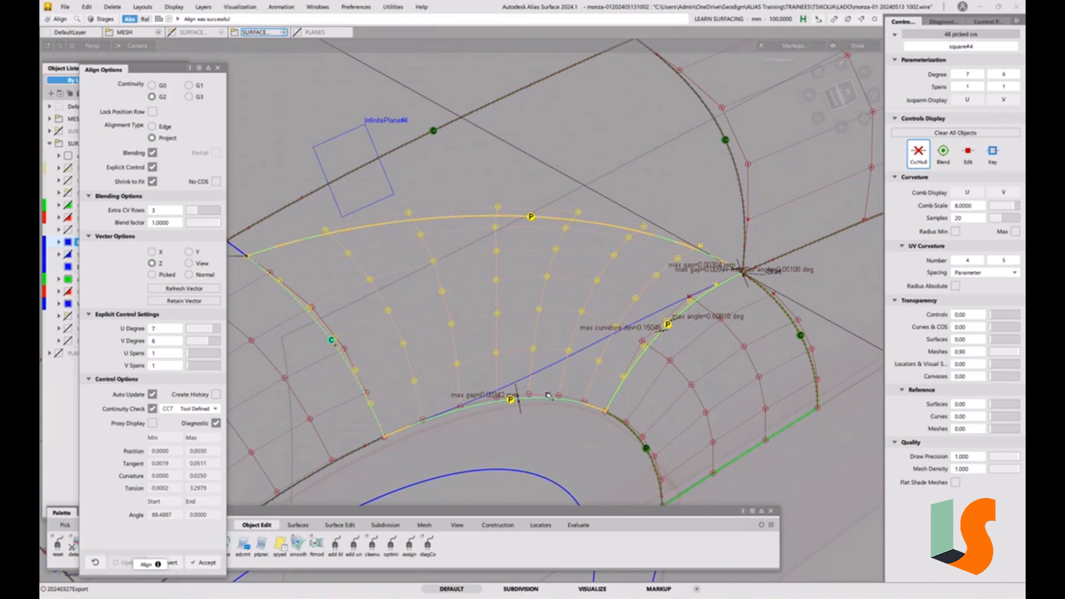
pyautogui.keyDown('alt'); pyautogui.keyDown('shift'); pyautogui.moveTo(579, 370); pyautogui.dragTo(581, 346); pyautogui.keyUp('shift'); pyautogui.keyUp('alt')
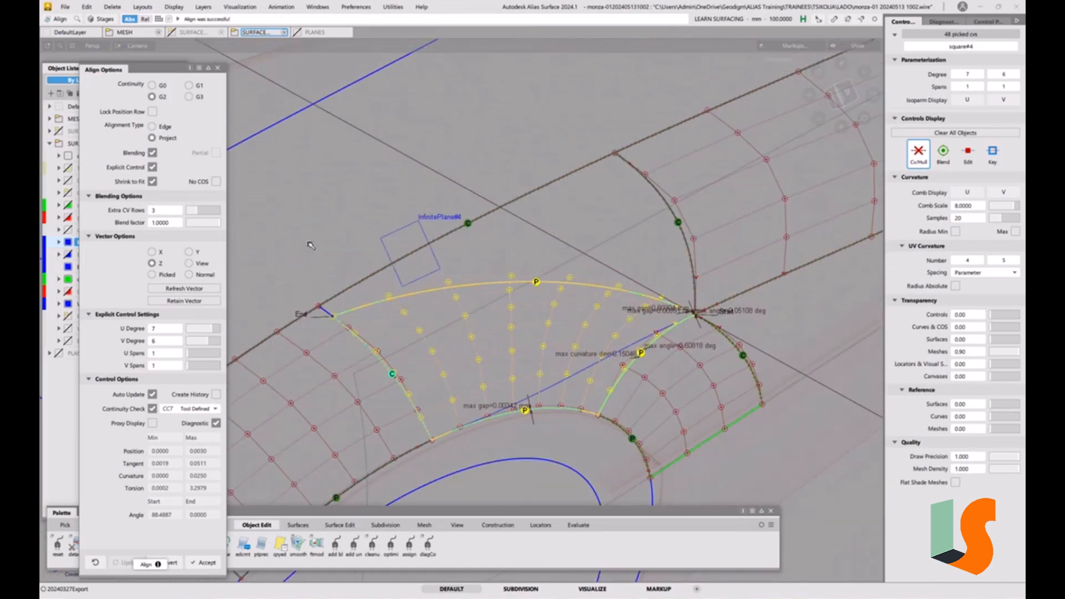
pyautogui.moveTo(552, 360)
pyautogui.keyDown('ctrl'); pyautogui.keyDown('shift'); pyautogui.mouseDown()
pyautogui.moveTo(551, 307)
pyautogui.moveTo(535, 339)
pyautogui.moveTo(560, 341)
pyautogui.mouseUp(); pyautogui.keyUp('shift'); pyautogui.keyUp('ctrl')
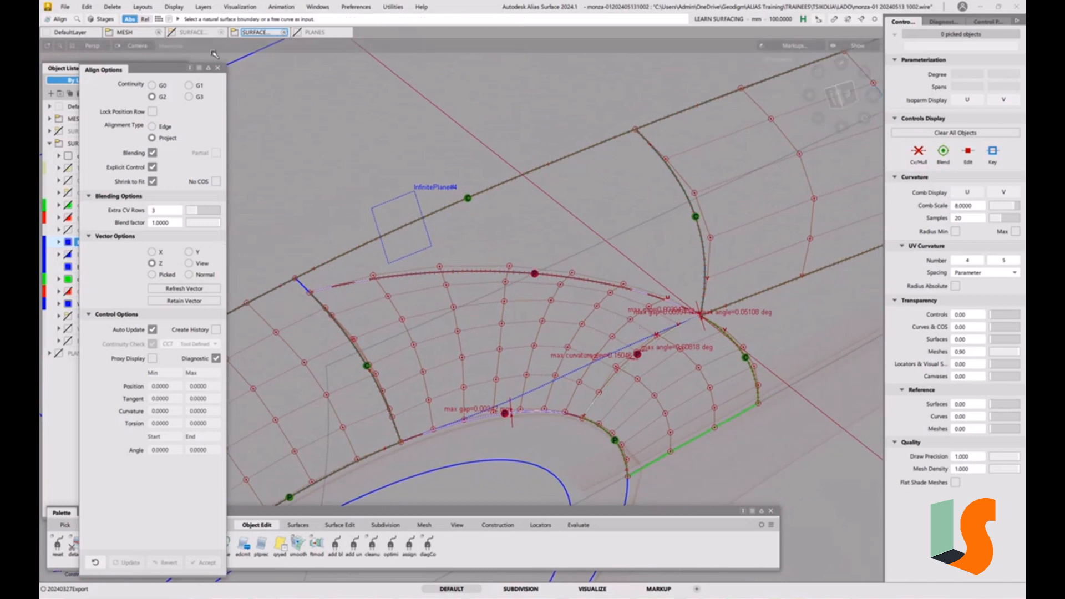
pyautogui.click(218, 67)
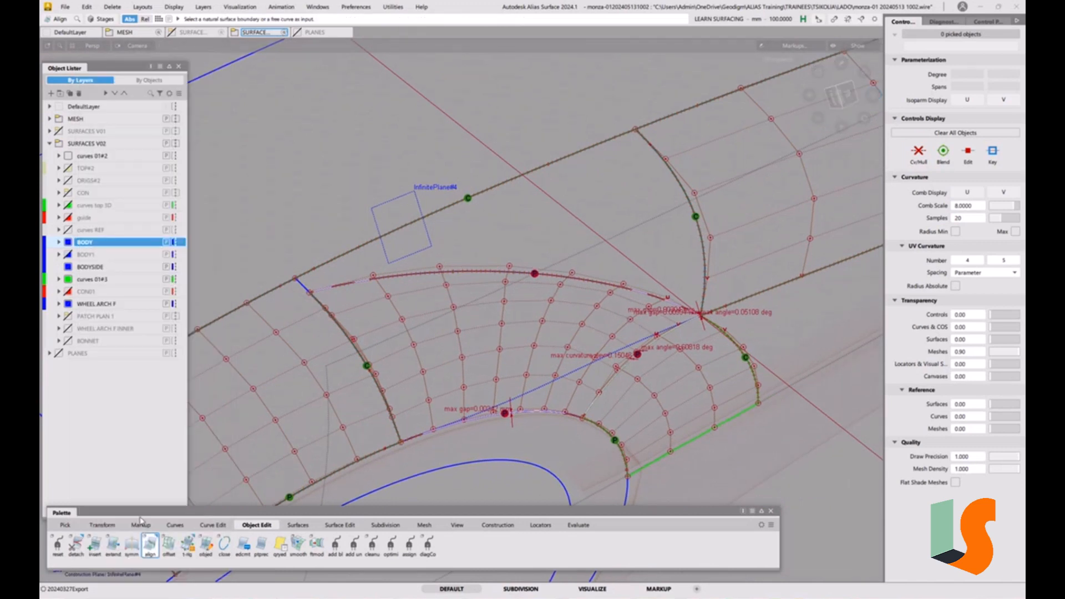
# Detach the square patch into two pieces along an isoparm across its span
pyautogui.doubleClick(77, 545)
pyautogui.click(715, 311)
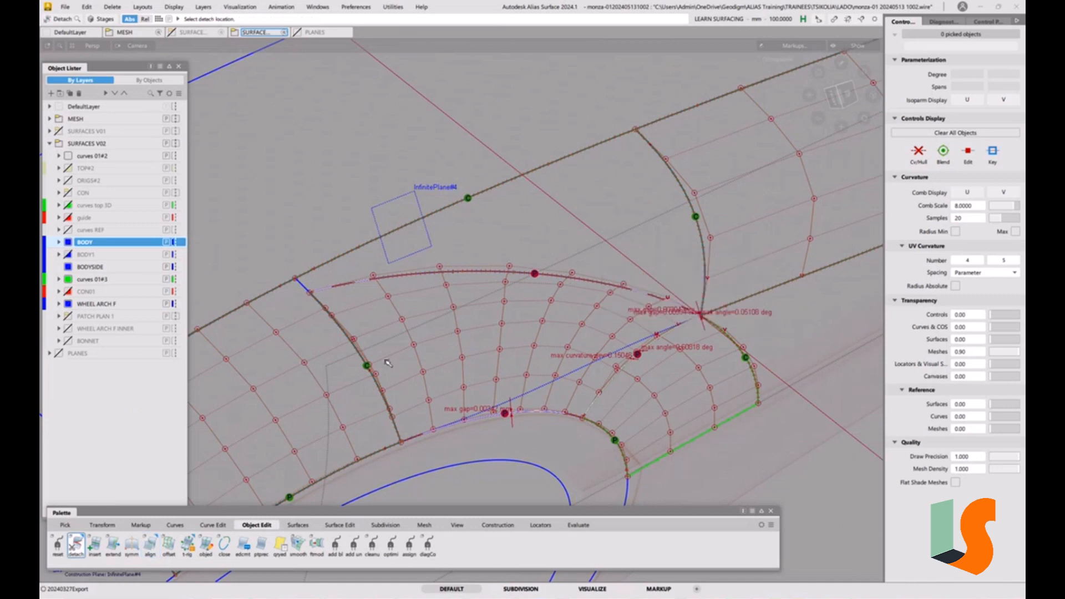
pyautogui.click(356, 347)
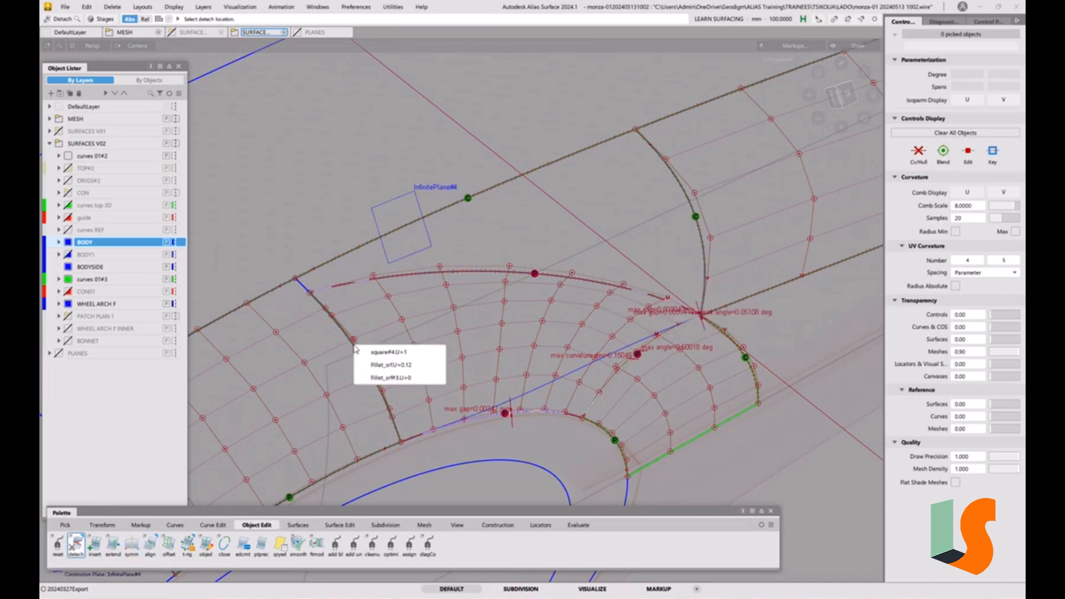
pyautogui.click(387, 358)
pyautogui.moveTo(377, 336); pyautogui.dragTo(603, 318)
pyautogui.keyDown('alt'); pyautogui.keyDown('shift'); pyautogui.moveTo(664, 267); pyautogui.dragTo(596, 324); pyautogui.keyUp('shift'); pyautogui.keyUp('alt')
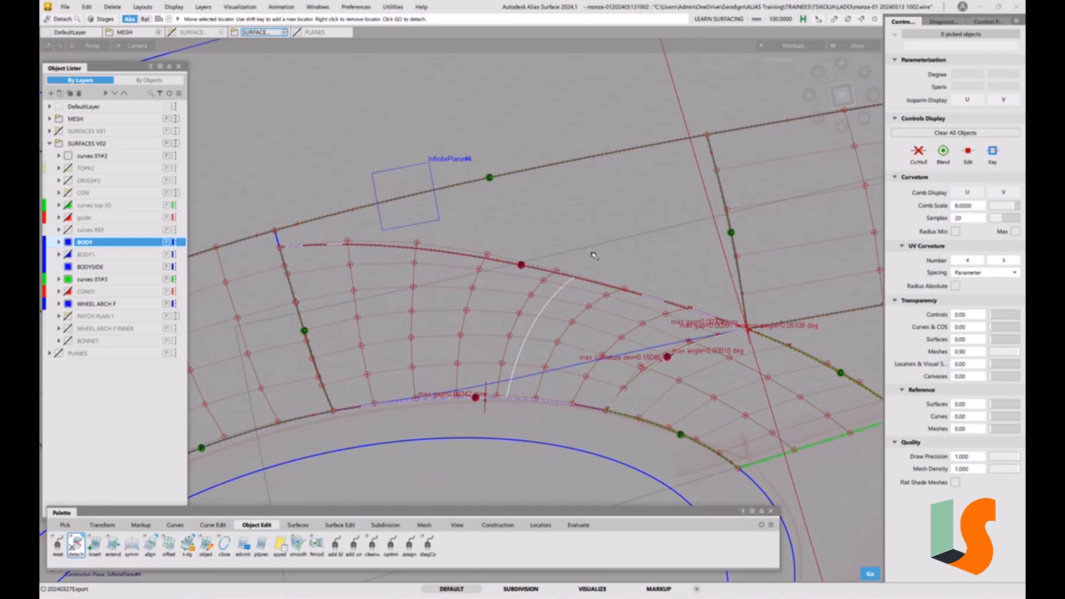
pyautogui.press('space')
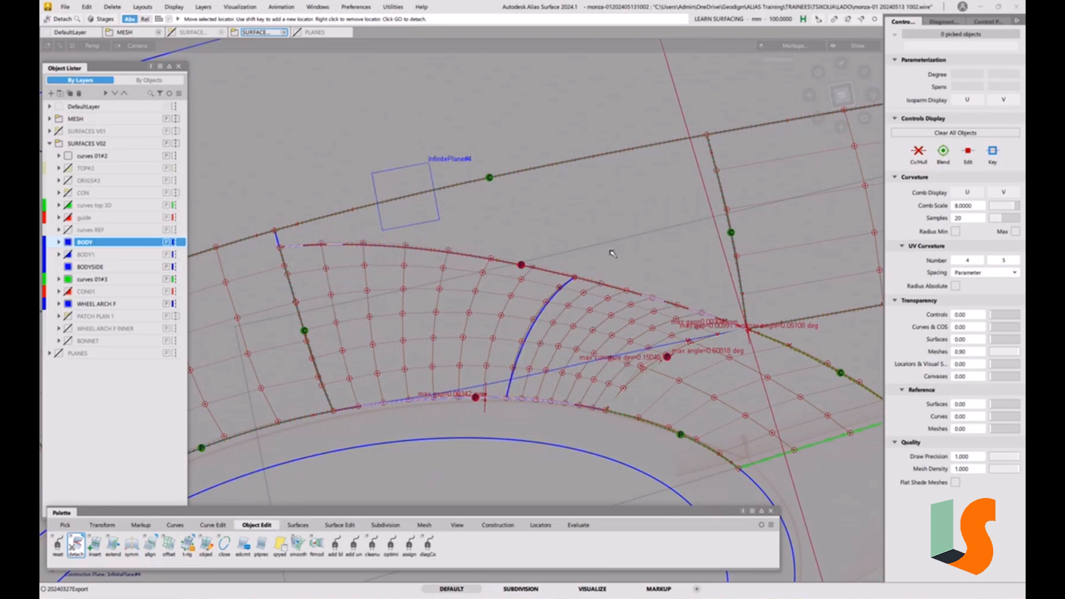
# Delete the curve-on-surface along the patch's upper edge
pyautogui.keyDown('alt'); pyautogui.keyDown('shift'); pyautogui.moveTo(579, 321); pyautogui.dragTo(543, 303); pyautogui.keyUp('shift'); pyautogui.keyUp('alt')
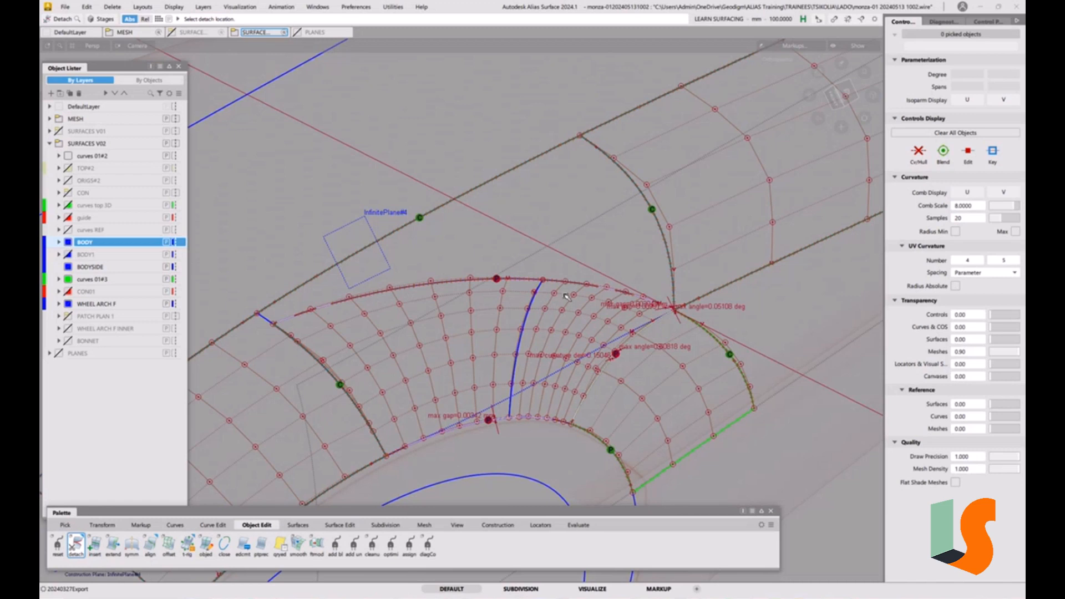
pyautogui.keyDown('ctrl'); pyautogui.keyDown('shift'); pyautogui.moveTo(545, 263); pyautogui.dragTo(558, 297); pyautogui.keyUp('shift'); pyautogui.keyUp('ctrl')
pyautogui.press('Delete')
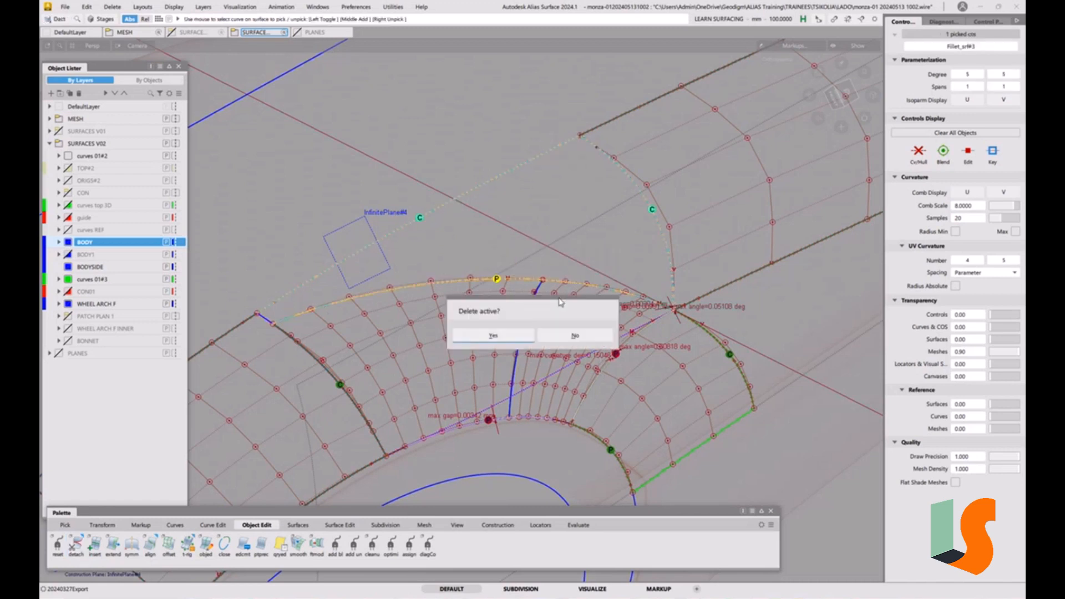
pyautogui.click(520, 335)
# Delete the diagnostic locators left on the patch edges
pyautogui.moveTo(520, 333)
pyautogui.keyDown('alt'); pyautogui.keyDown('shift'); pyautogui.mouseDown()
pyautogui.moveTo(534, 306)
pyautogui.moveTo(506, 310)
pyautogui.mouseUp(); pyautogui.keyUp('shift'); pyautogui.keyUp('alt')
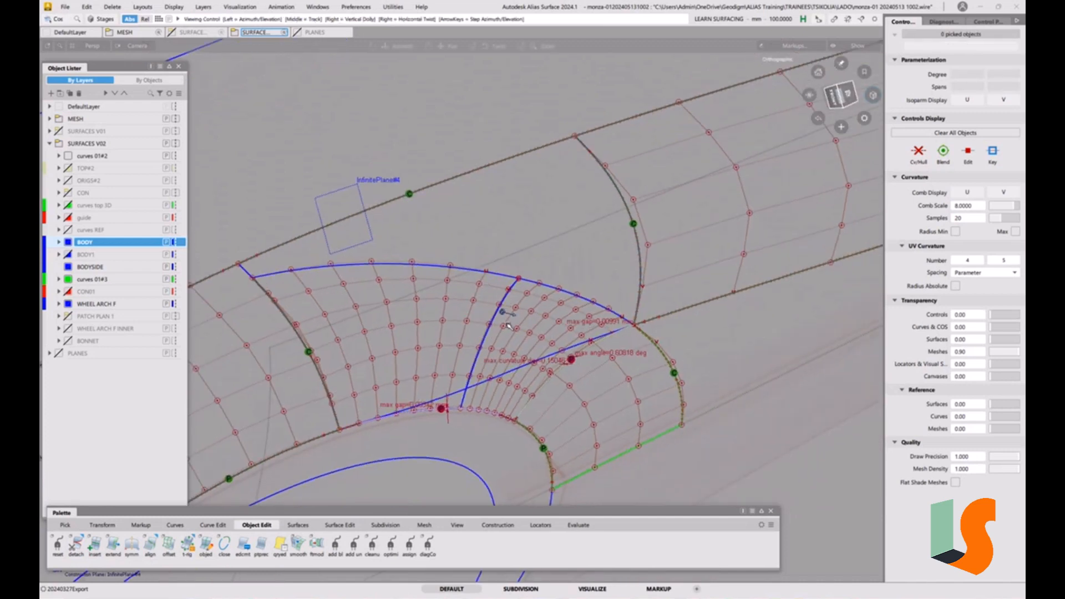
pyautogui.keyDown('alt'); pyautogui.keyDown('shift'); pyautogui.moveTo(506, 310); pyautogui.dragTo(492, 289, button='middle'); pyautogui.keyUp('shift'); pyautogui.keyUp('alt')
pyautogui.keyDown('ctrl'); pyautogui.keyDown('shift'); pyautogui.moveTo(627, 385); pyautogui.dragTo(626, 316); pyautogui.keyUp('shift'); pyautogui.keyUp('ctrl')
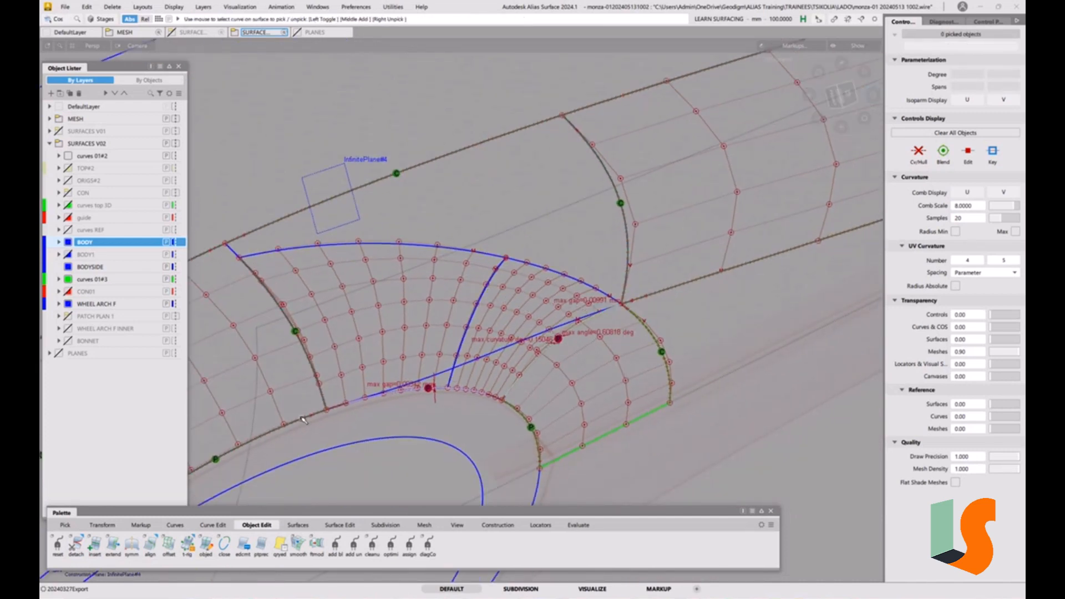
pyautogui.keyDown('alt'); pyautogui.keyDown('shift'); pyautogui.moveTo(562, 283); pyautogui.dragTo(482, 348, button='right'); pyautogui.keyUp('shift'); pyautogui.keyUp('alt')
pyautogui.keyDown('alt'); pyautogui.keyDown('shift'); pyautogui.moveTo(481, 348); pyautogui.dragTo(530, 343, button='middle'); pyautogui.keyUp('shift'); pyautogui.keyUp('alt')
pyautogui.keyDown('ctrl'); pyautogui.keyDown('shift'); pyautogui.moveTo(525, 347); pyautogui.dragTo(606, 387); pyautogui.keyUp('shift'); pyautogui.keyUp('ctrl')
pyautogui.moveTo(596, 326); pyautogui.dragTo(589, 352)
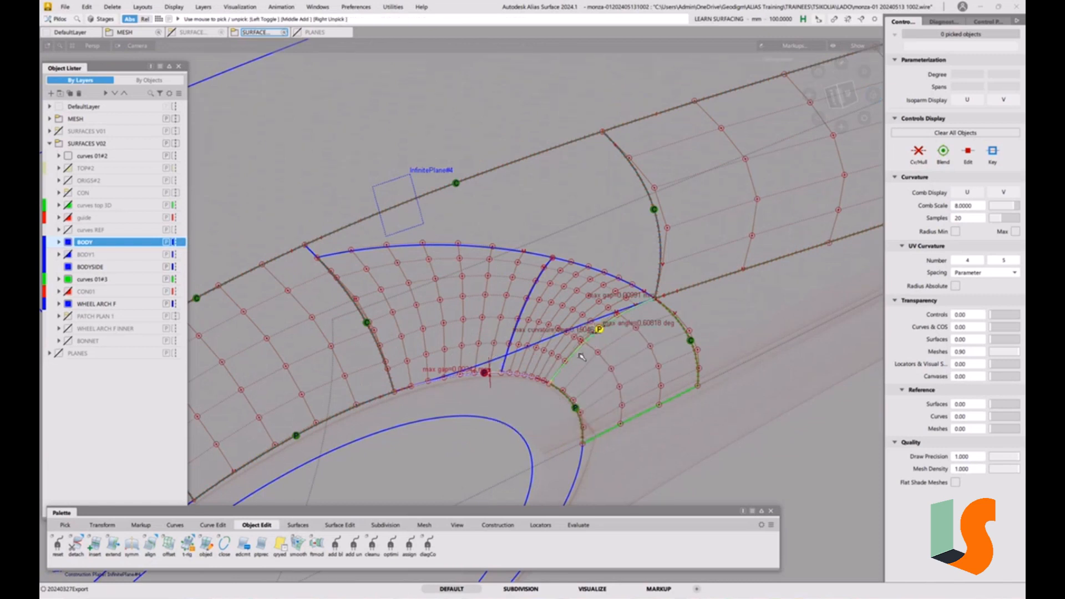
pyautogui.click(484, 373)
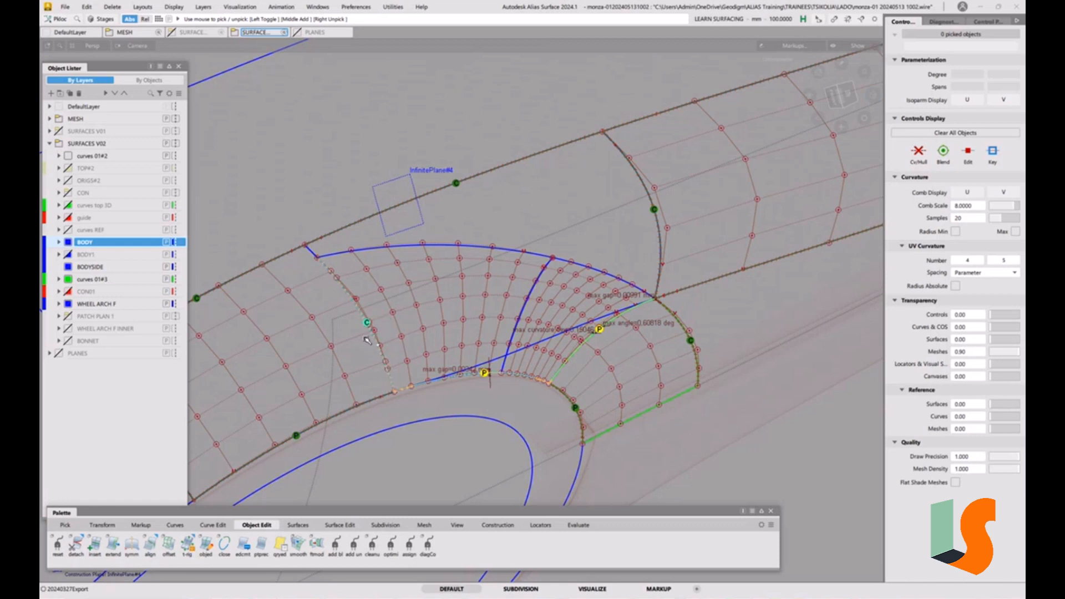
pyautogui.press('Delete')
pyautogui.click(515, 335)
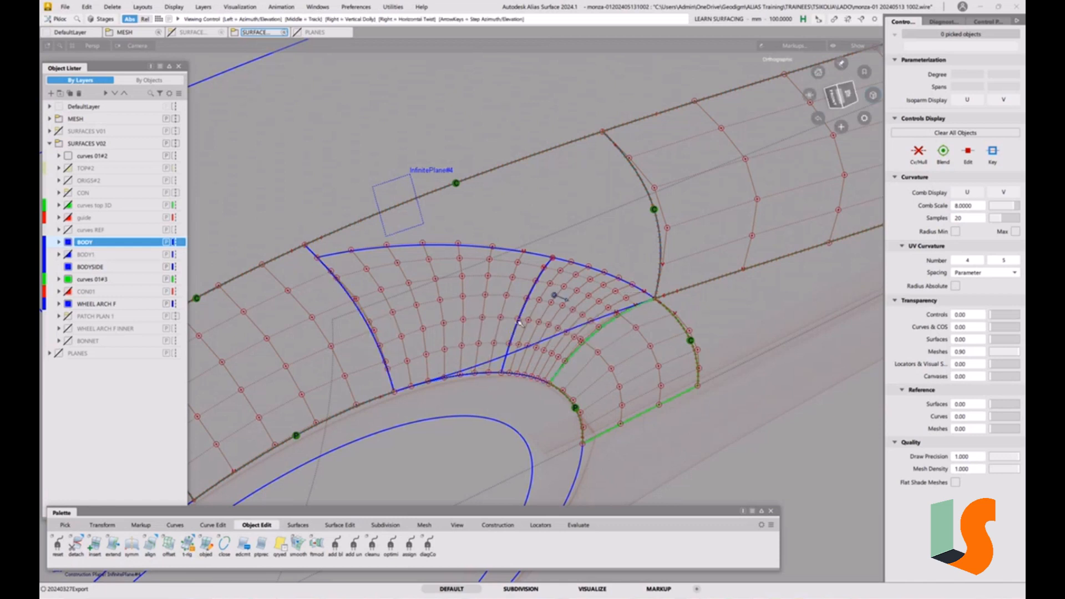
pyautogui.scroll(2, 564, 329)
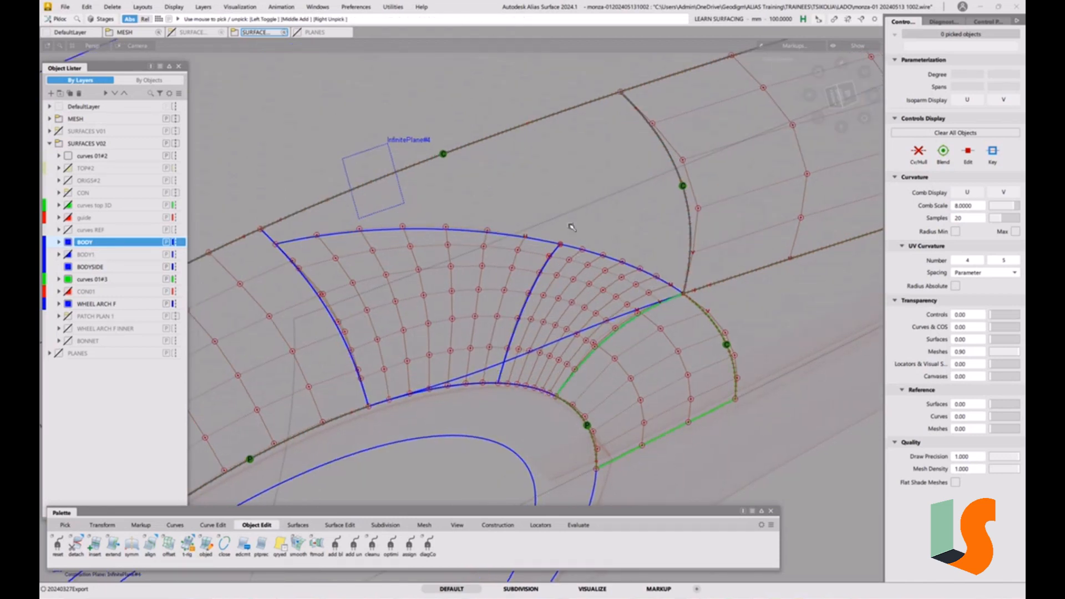
pyautogui.keyDown('alt'); pyautogui.keyDown('shift'); pyautogui.moveTo(617, 298); pyautogui.dragTo(611, 300); pyautogui.keyUp('shift'); pyautogui.keyUp('alt')
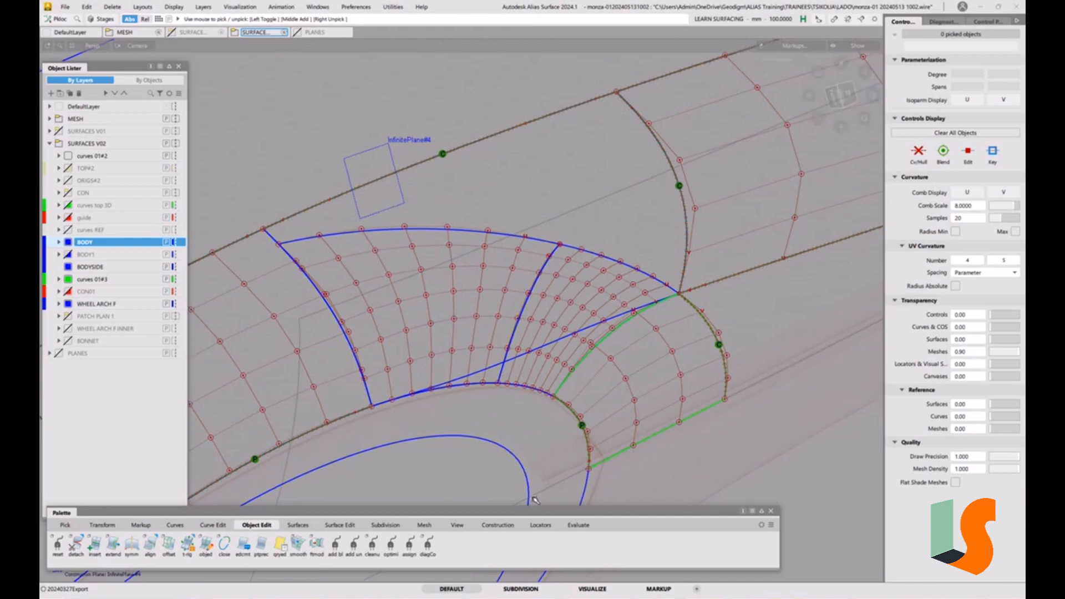
pyautogui.click(579, 525)
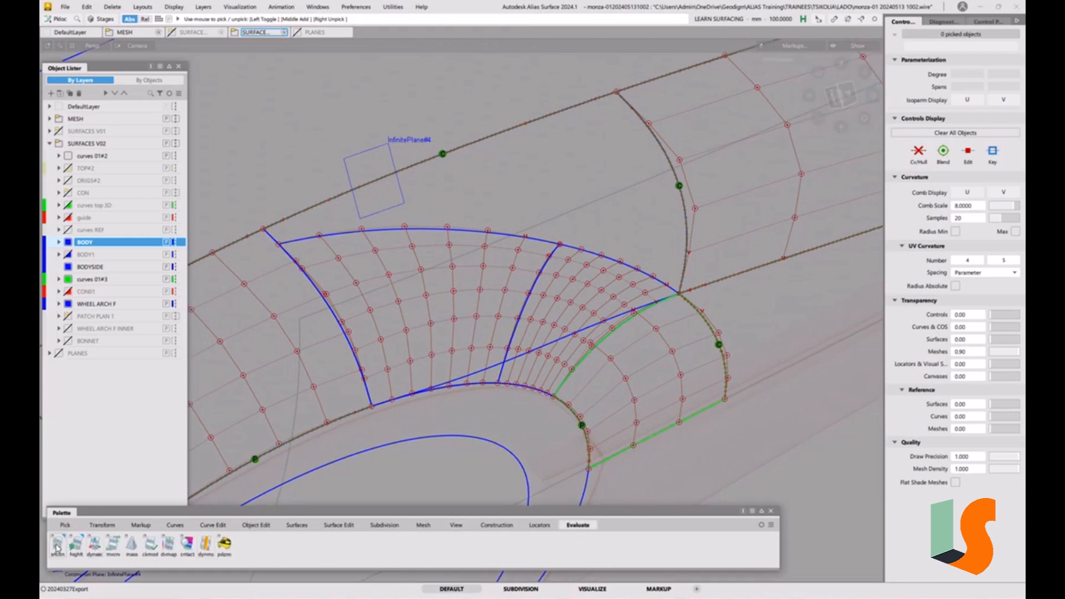
# Check G2 curvature continuity along the square patch's edges against the neighbouring surfaces
pyautogui.doubleClick(57, 547)
pyautogui.click(532, 227)
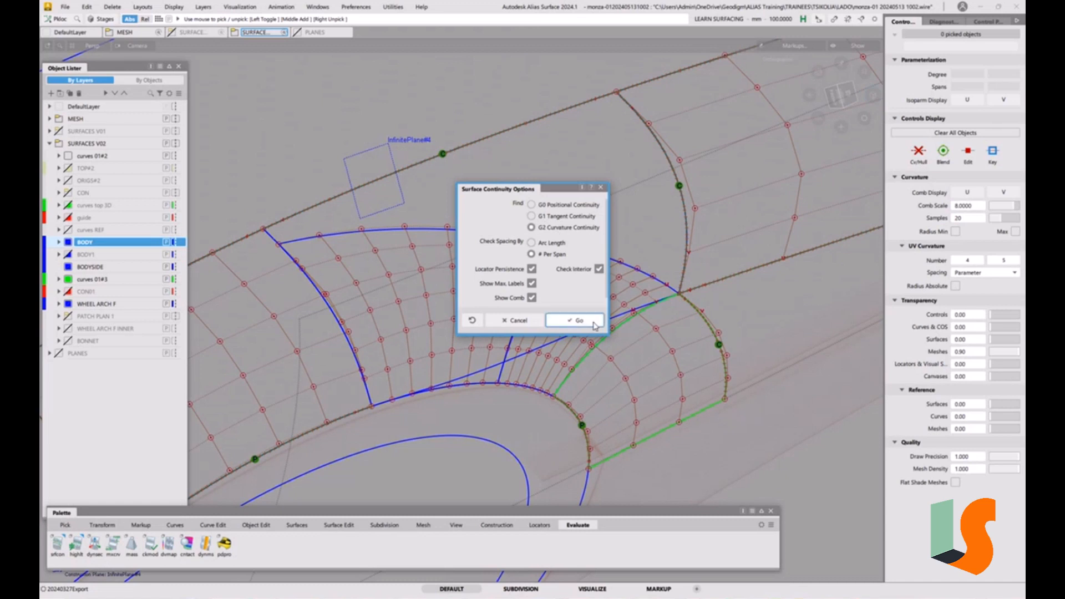
pyautogui.click(576, 321)
pyautogui.click(315, 286)
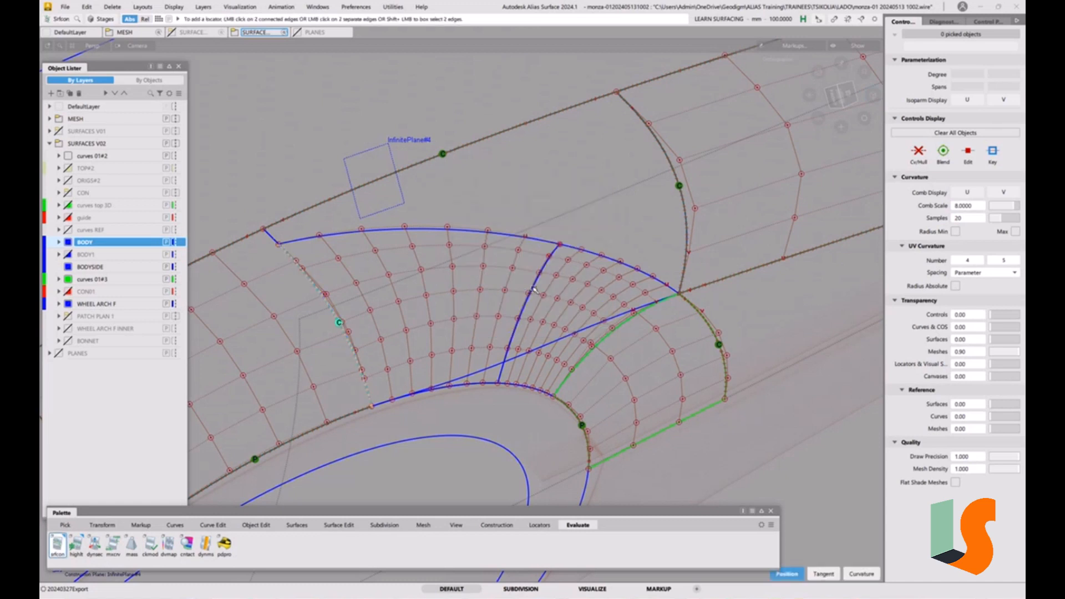
pyautogui.click(536, 281)
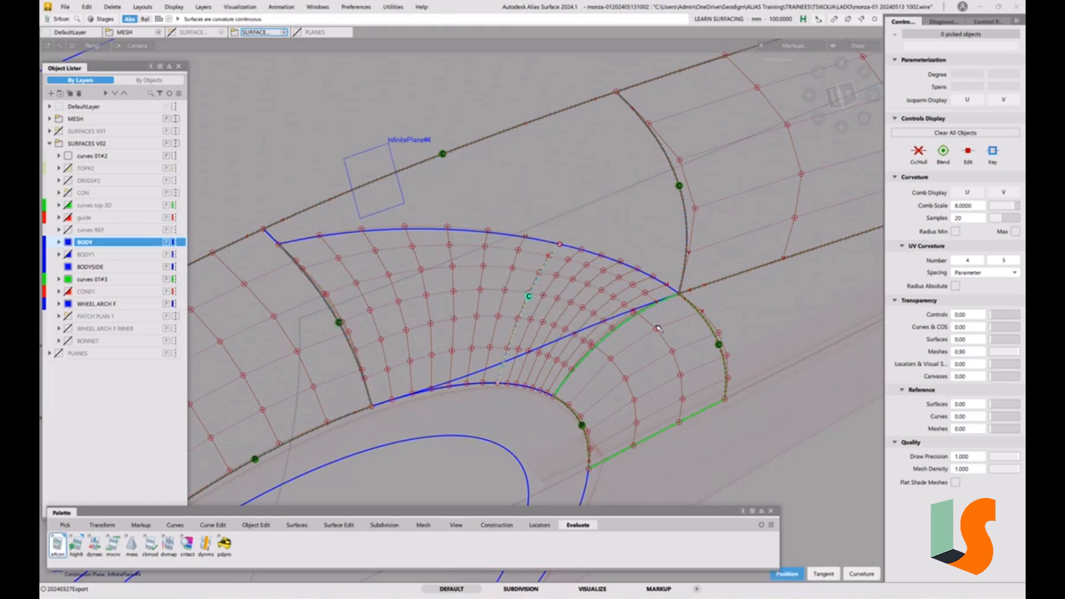
pyautogui.click(610, 338)
pyautogui.keyDown('alt'); pyautogui.keyDown('shift'); pyautogui.moveTo(610, 338); pyautogui.dragTo(603, 429); pyautogui.keyUp('shift'); pyautogui.keyUp('alt')
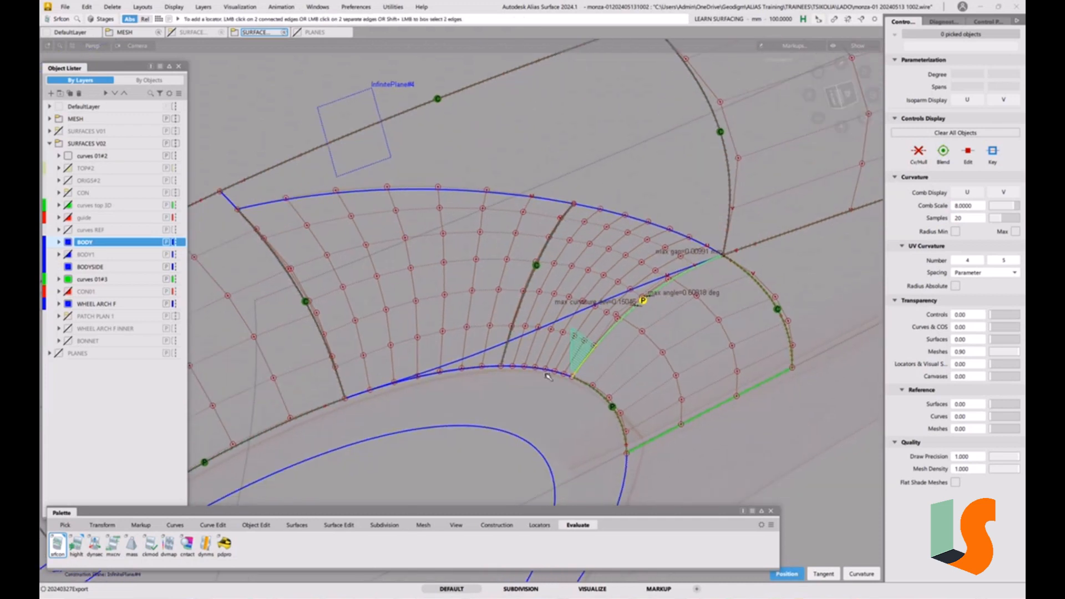
pyautogui.doubleClick(62, 544)
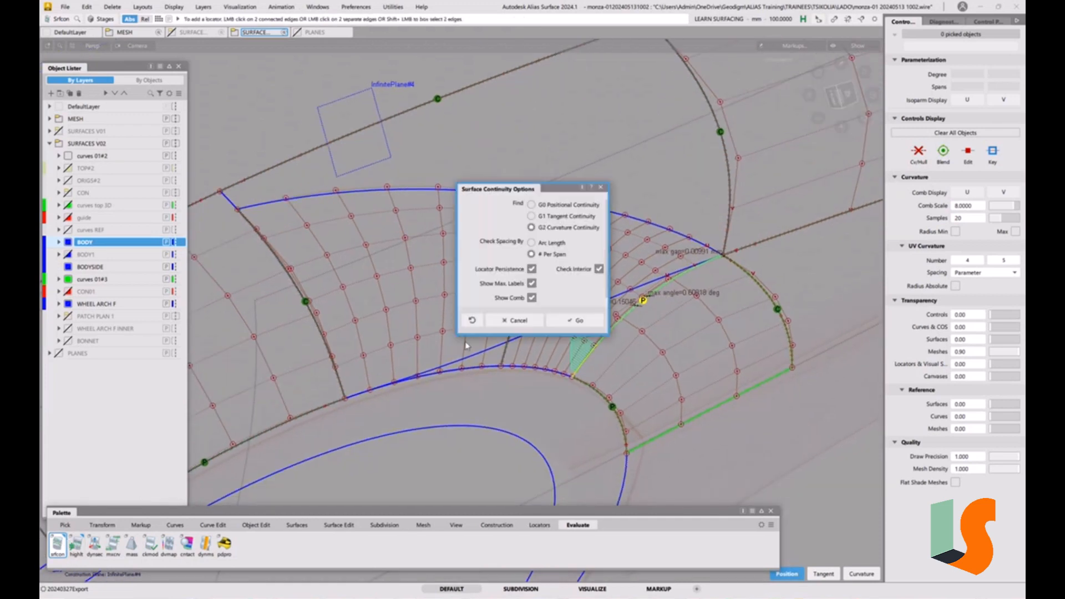
pyautogui.click(600, 188)
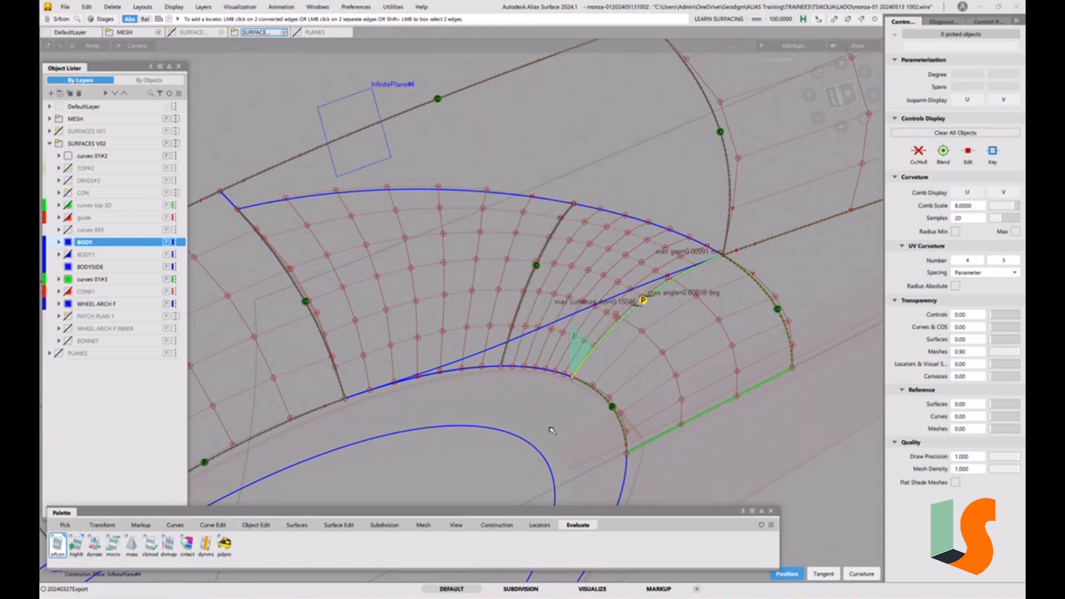
# Align the left patch piece's lower edge to draft_srf#6 with G0 partial edge alignment, no blending, and position influence 0
pyautogui.click(257, 525)
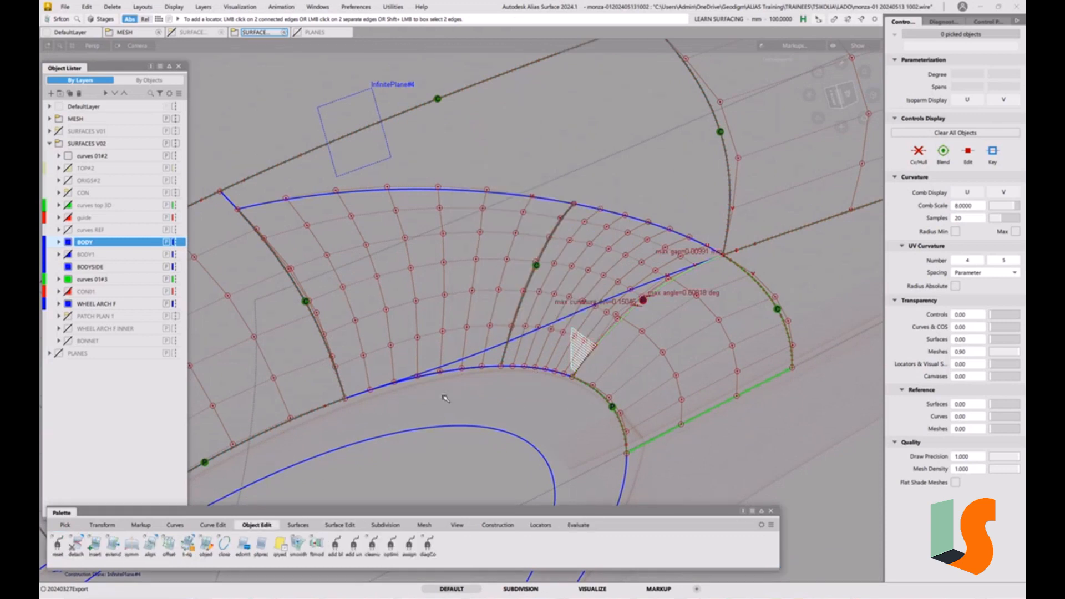
pyautogui.doubleClick(150, 544)
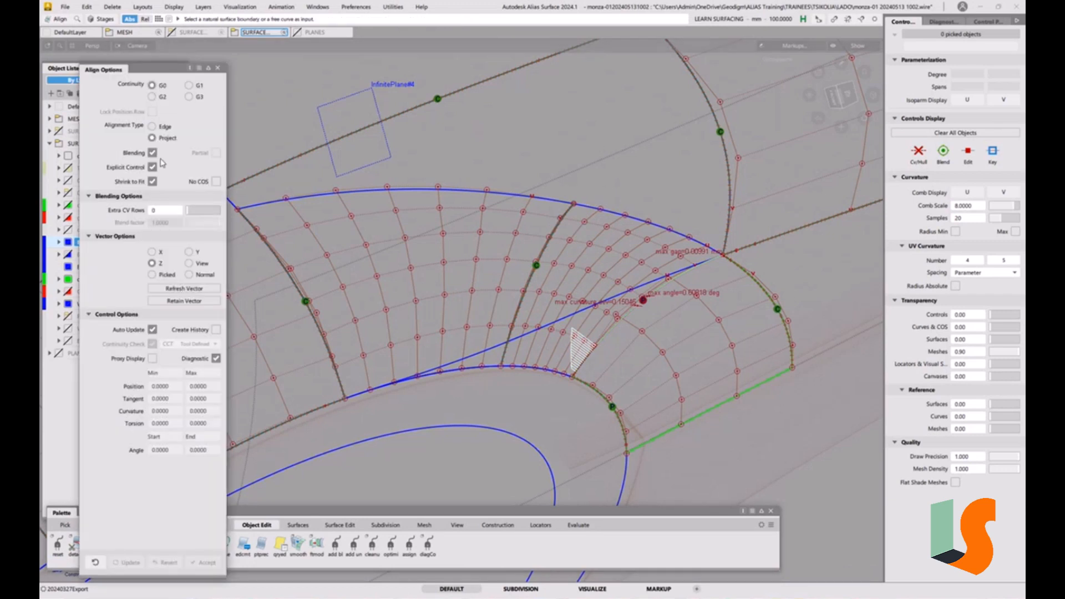
pyautogui.click(153, 153)
pyautogui.click(151, 126)
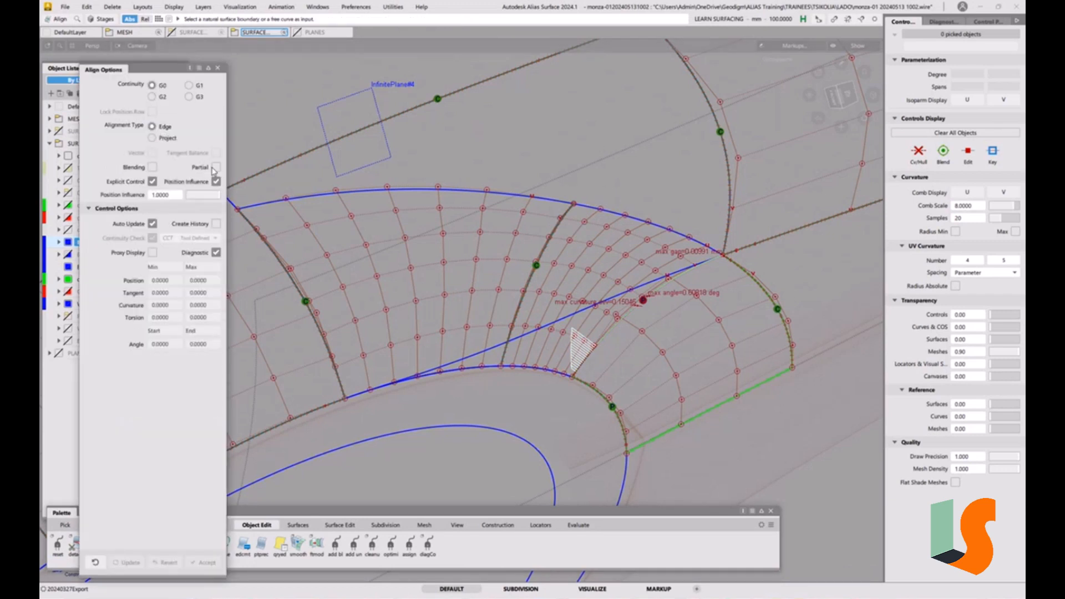
pyautogui.click(216, 167)
pyautogui.click(486, 372)
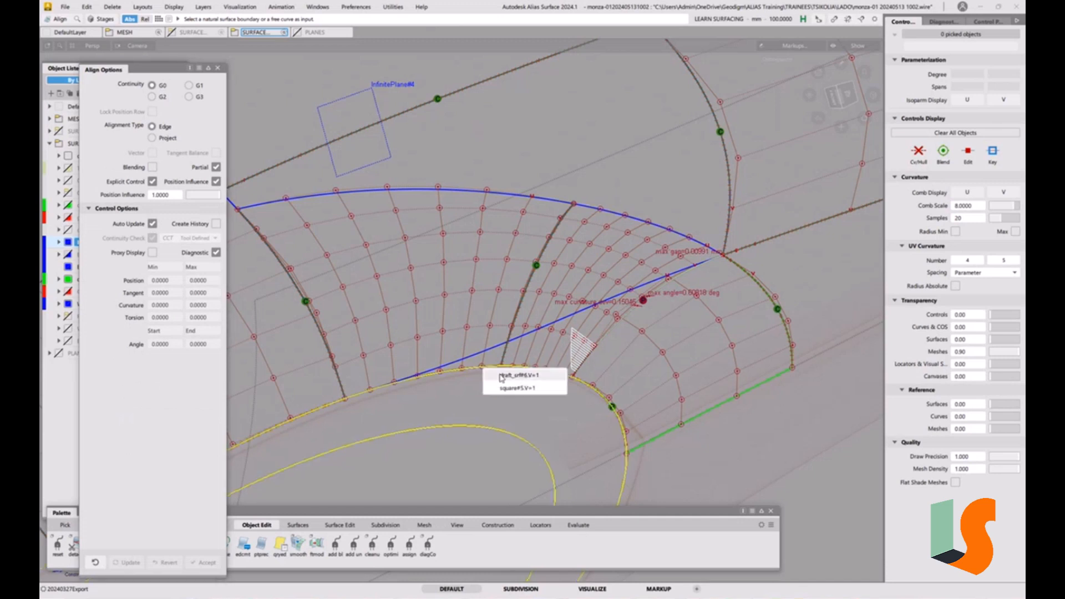
pyautogui.click(501, 376)
pyautogui.click(499, 368)
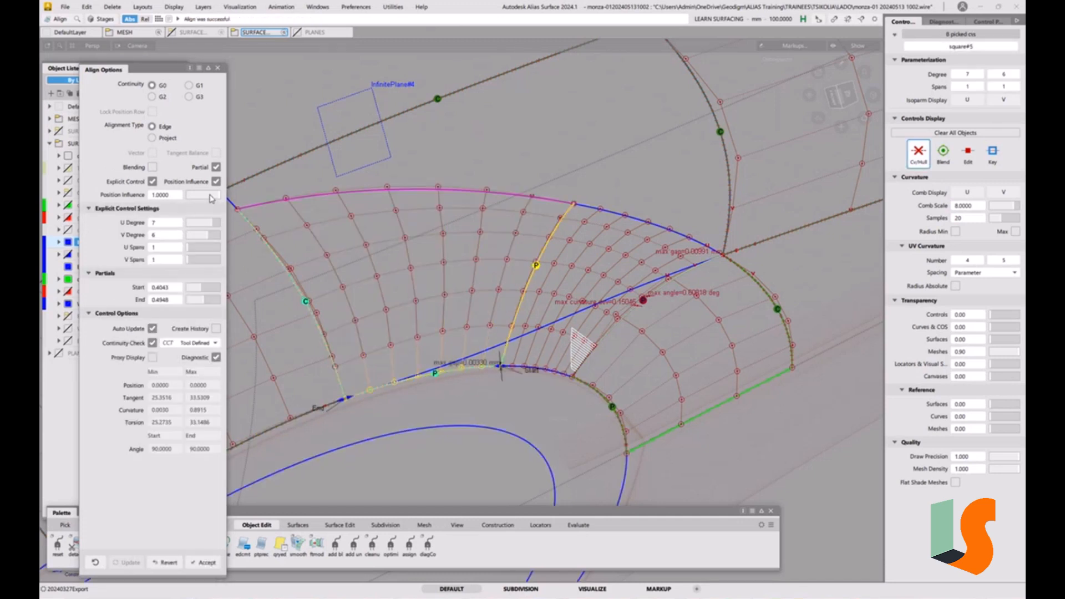
pyautogui.moveTo(212, 198); pyautogui.dragTo(170, 206)
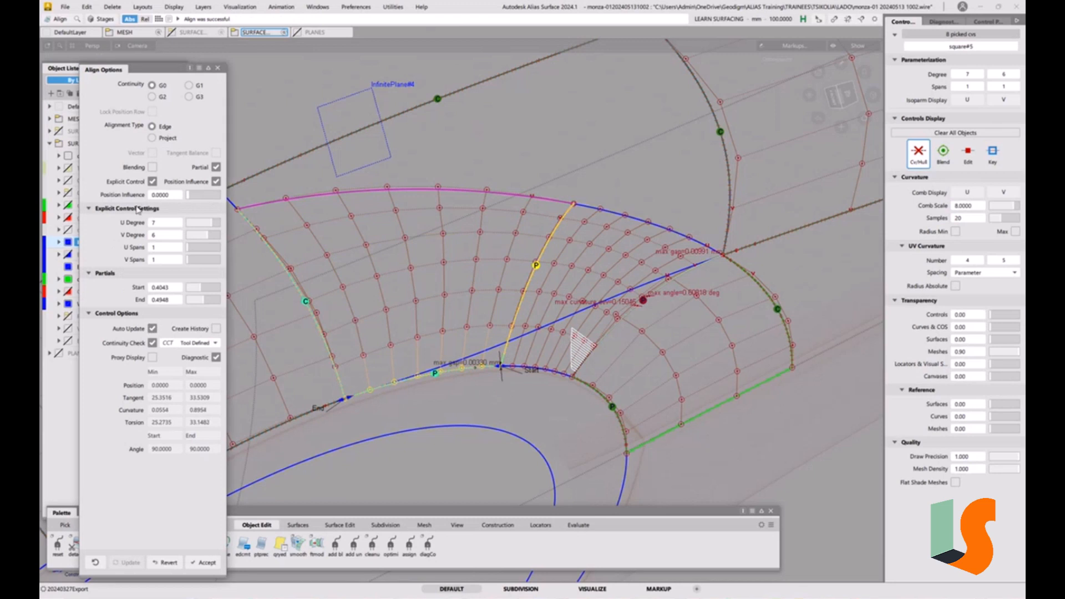
pyautogui.keyDown('alt'); pyautogui.keyDown('shift'); pyautogui.moveTo(388, 398); pyautogui.dragTo(547, 391); pyautogui.keyUp('shift'); pyautogui.keyUp('alt')
pyautogui.click(548, 381)
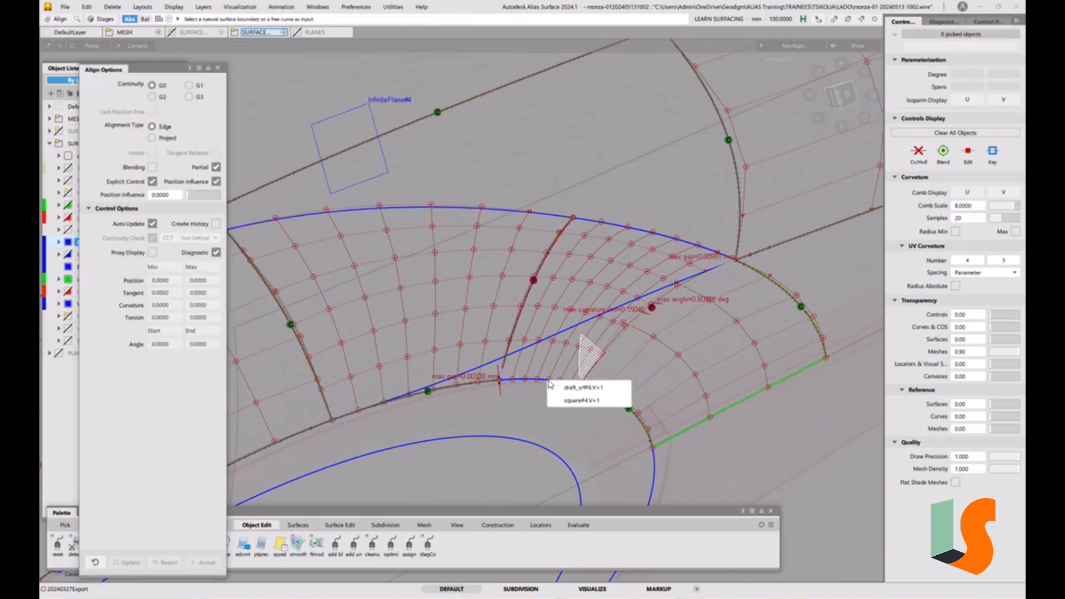
pyautogui.click(577, 400)
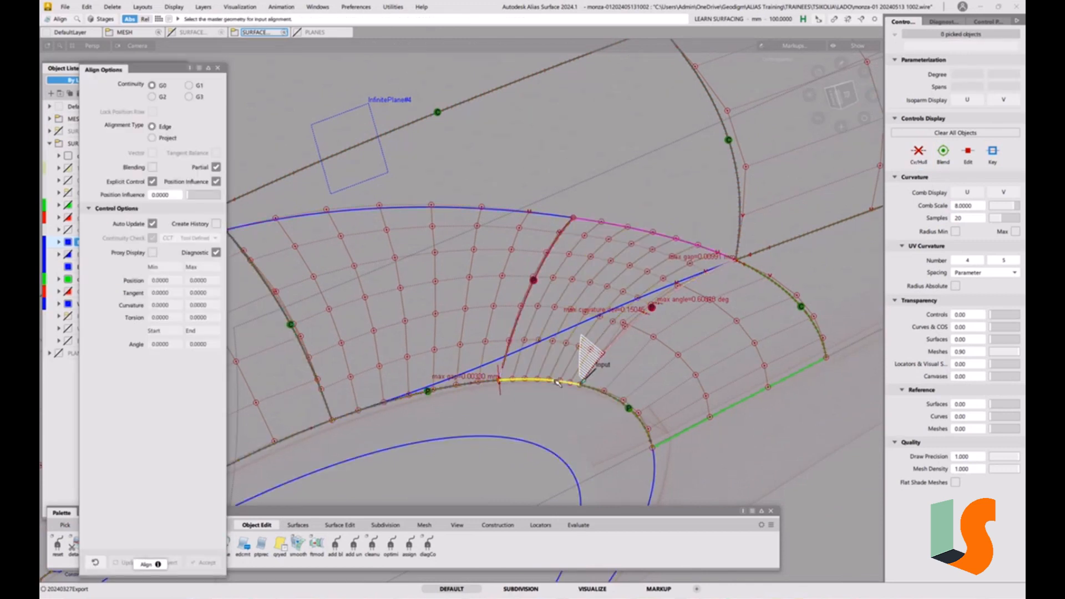
pyautogui.keyDown('alt'); pyautogui.keyDown('shift'); pyautogui.moveTo(539, 390); pyautogui.dragTo(533, 404); pyautogui.keyUp('shift'); pyautogui.keyUp('alt')
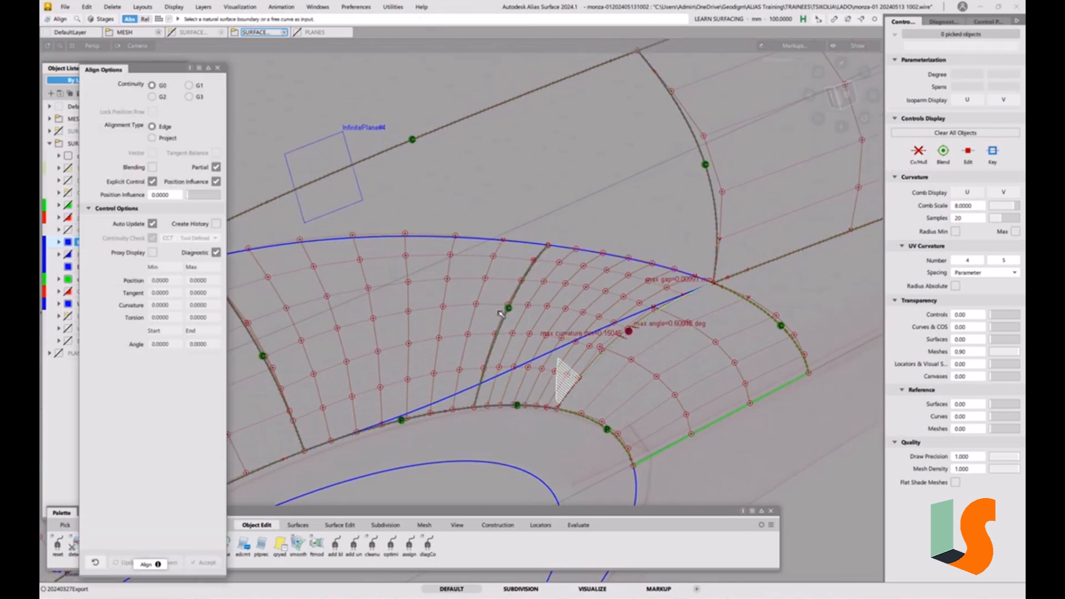
pyautogui.keyDown('alt'); pyautogui.keyDown('shift'); pyautogui.moveTo(511, 423); pyautogui.dragTo(528, 425); pyautogui.keyUp('shift'); pyautogui.keyUp('alt')
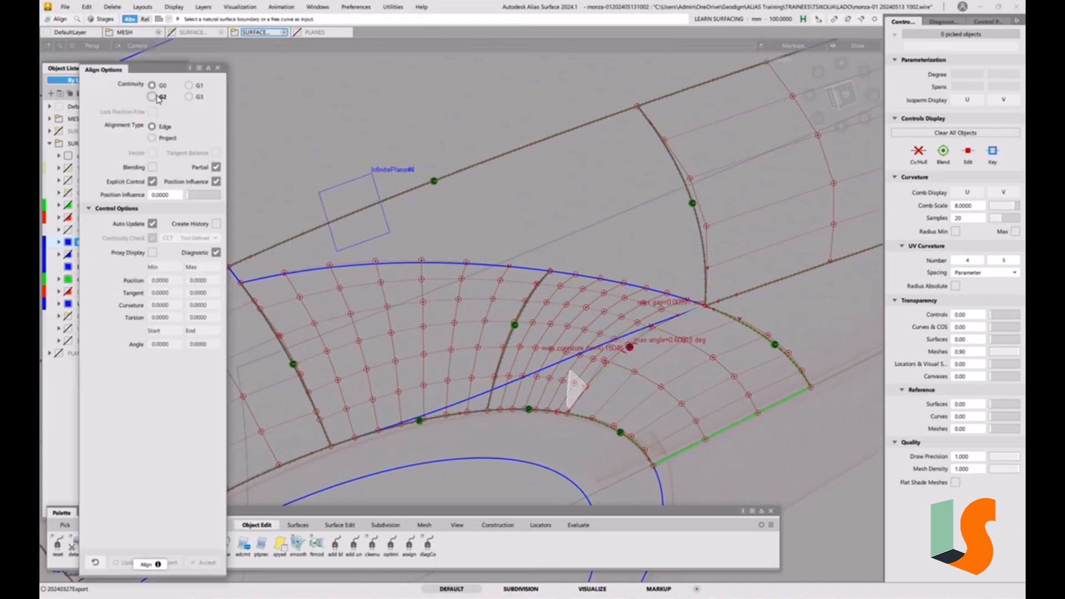
# Align the right patch piece's shared edge to the left piece with G2 edge continuity and partial turned off
pyautogui.click(152, 97)
pyautogui.click(609, 367)
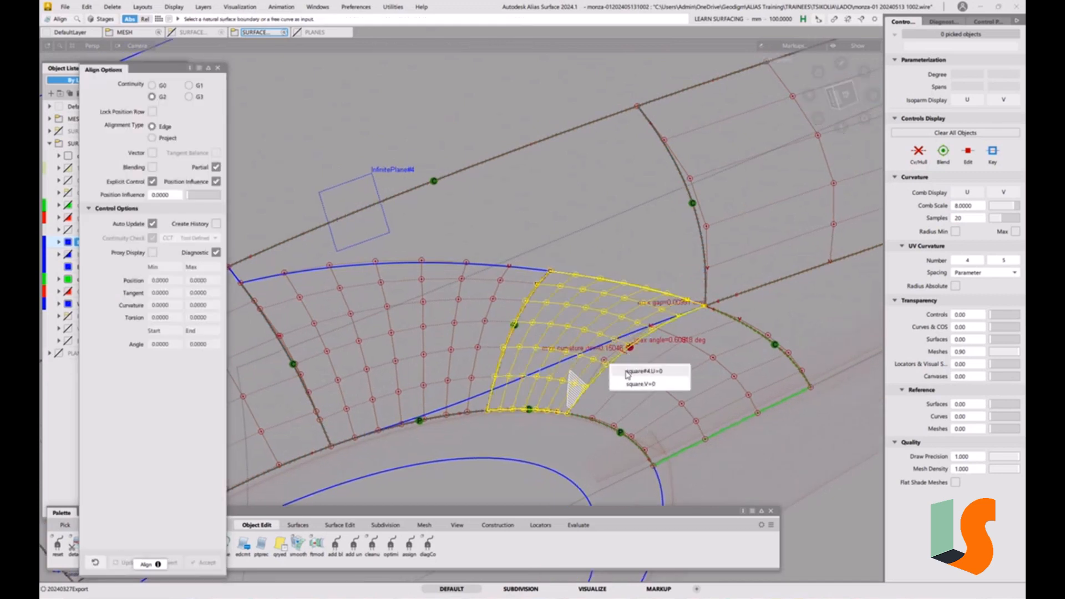
pyautogui.click(216, 168)
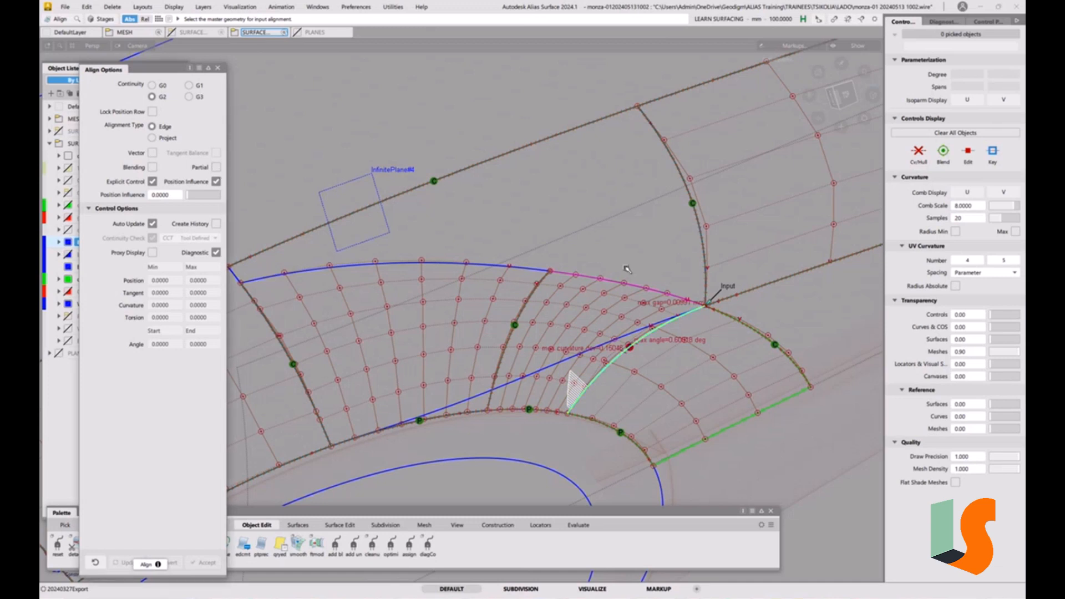
pyautogui.click(612, 363)
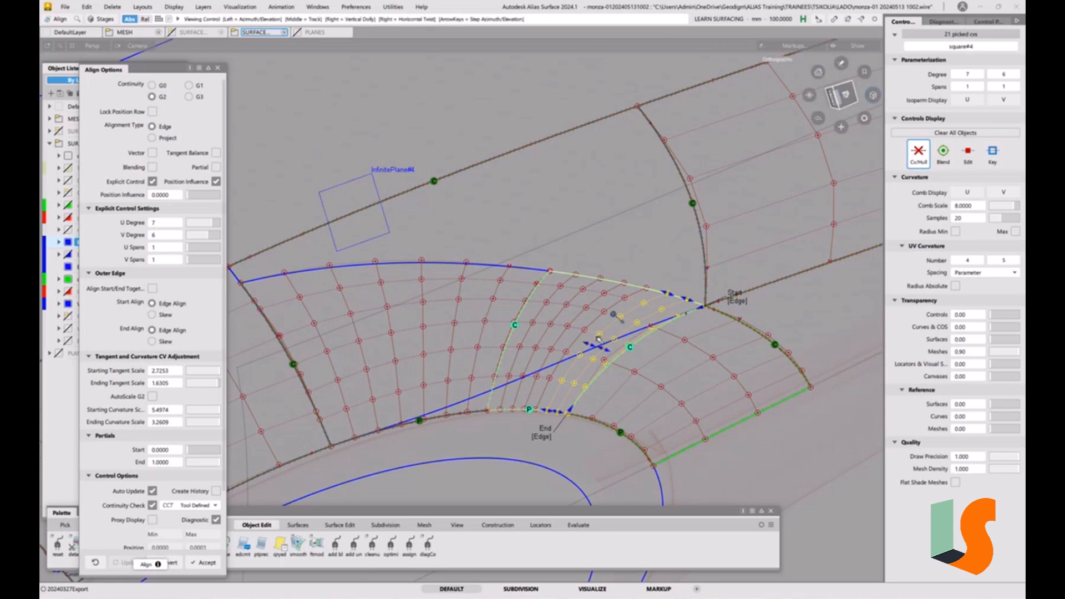
# Turn on blending for this G2 alignment with 2 extra CV rows
pyautogui.keyDown('alt'); pyautogui.keyDown('shift'); pyautogui.moveTo(602, 345); pyautogui.dragTo(591, 339); pyautogui.keyUp('shift'); pyautogui.keyUp('alt')
pyautogui.keyDown('alt'); pyautogui.keyDown('shift'); pyautogui.moveTo(591, 340); pyautogui.dragTo(619, 327, button='right'); pyautogui.keyUp('shift'); pyautogui.keyUp('alt')
pyautogui.keyDown('alt'); pyautogui.keyDown('shift'); pyautogui.moveTo(619, 327); pyautogui.dragTo(570, 370); pyautogui.keyUp('shift'); pyautogui.keyUp('alt')
pyautogui.keyDown('alt'); pyautogui.keyDown('shift'); pyautogui.moveTo(570, 370); pyautogui.dragTo(605, 366, button='right'); pyautogui.keyUp('shift'); pyautogui.keyUp('alt')
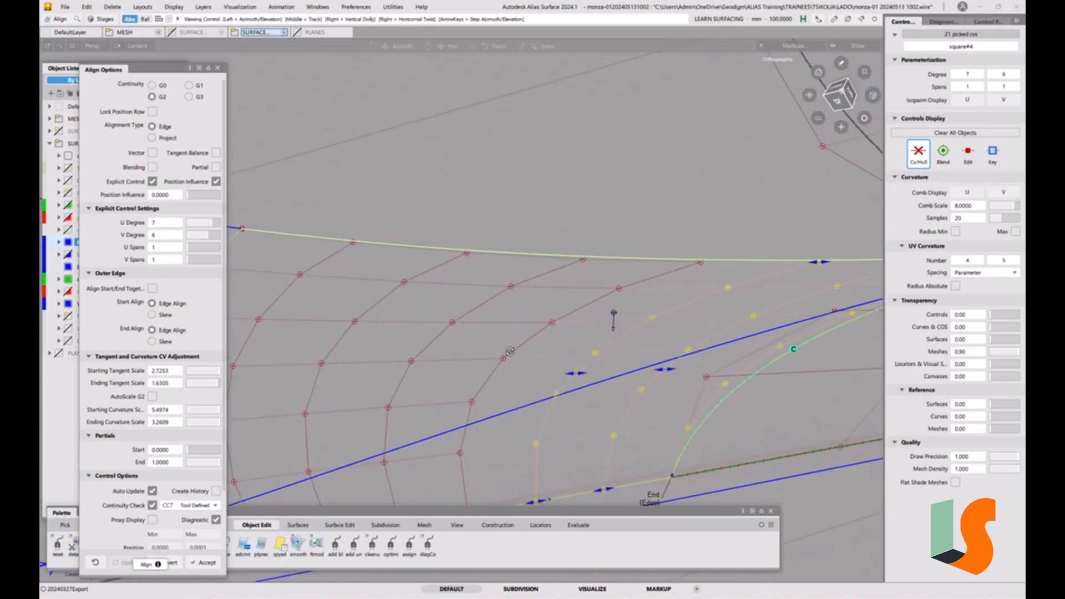
pyautogui.keyDown('alt'); pyautogui.keyDown('shift'); pyautogui.moveTo(605, 367); pyautogui.dragTo(639, 354); pyautogui.keyUp('shift'); pyautogui.keyUp('alt')
pyautogui.keyDown('alt'); pyautogui.keyDown('shift'); pyautogui.moveTo(640, 355); pyautogui.dragTo(620, 313, button='middle'); pyautogui.keyUp('shift'); pyautogui.keyUp('alt')
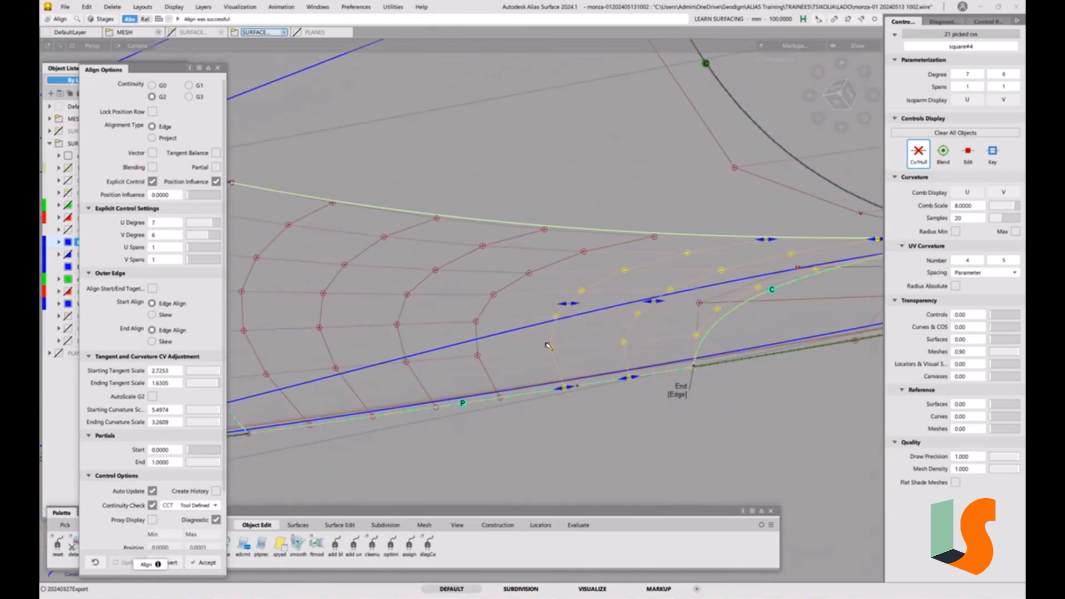
pyautogui.keyDown('alt'); pyautogui.keyDown('shift'); pyautogui.moveTo(685, 308); pyautogui.dragTo(659, 305, button='right'); pyautogui.keyUp('shift'); pyautogui.keyUp('alt')
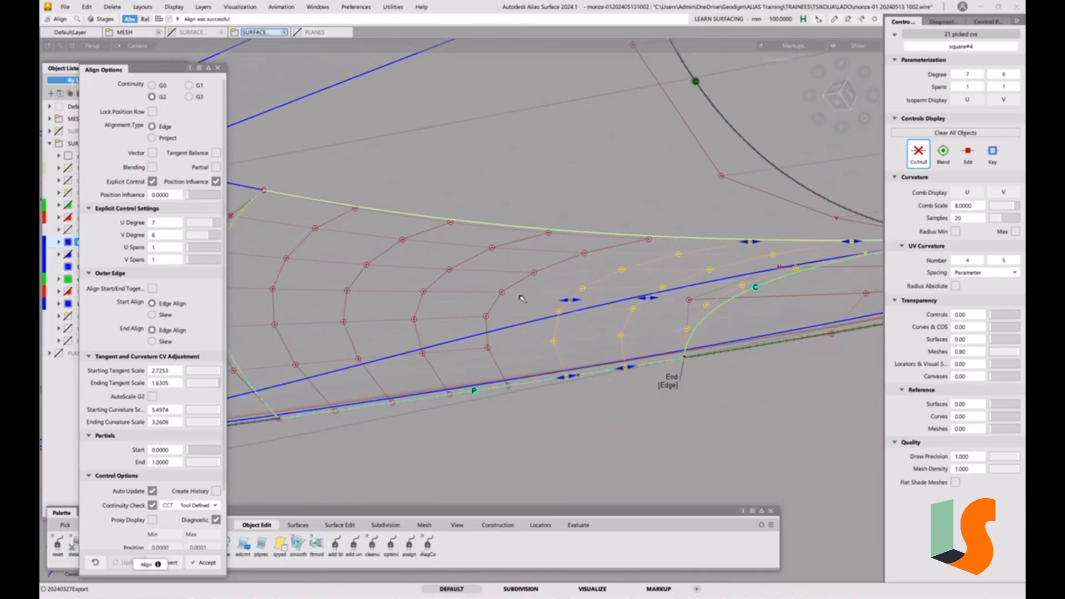
pyautogui.click(153, 168)
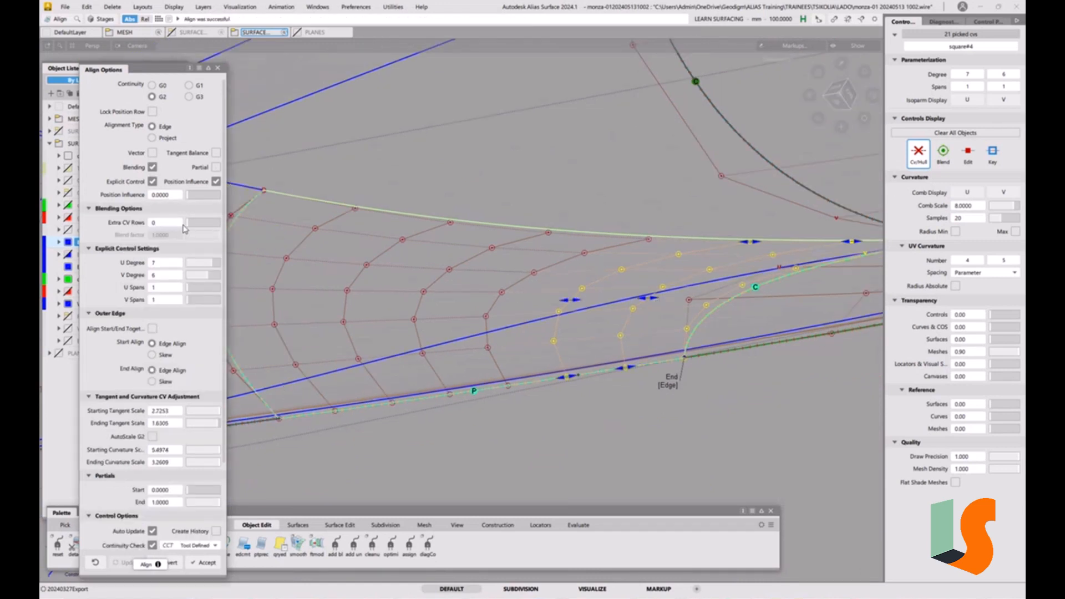
pyautogui.moveTo(188, 224); pyautogui.dragTo(193, 222)
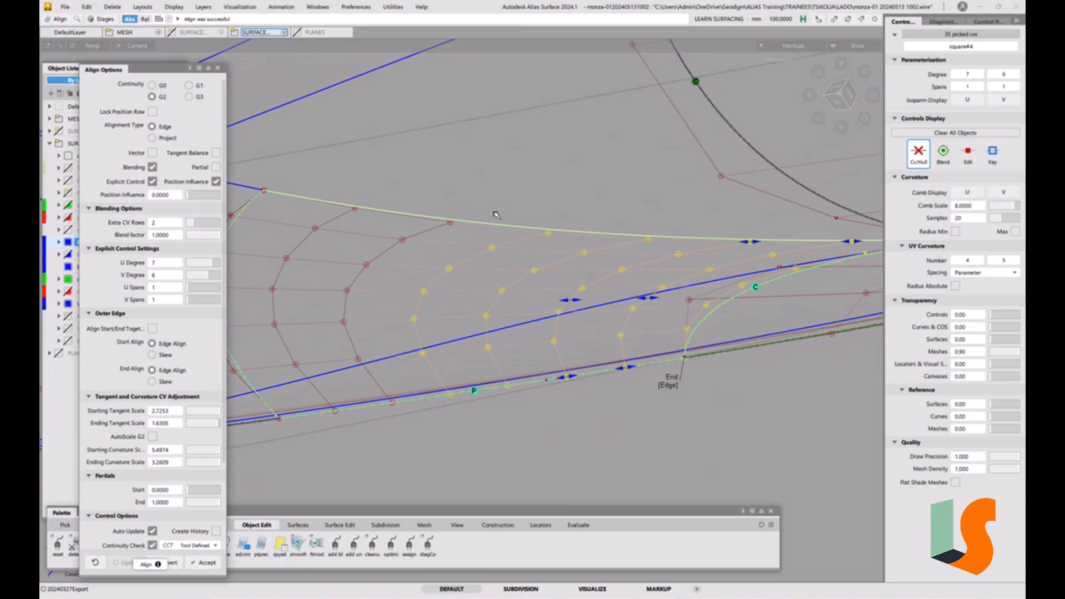
pyautogui.keyDown('alt'); pyautogui.keyDown('shift'); pyautogui.moveTo(483, 182); pyautogui.dragTo(314, 203); pyautogui.keyUp('shift'); pyautogui.keyUp('alt')
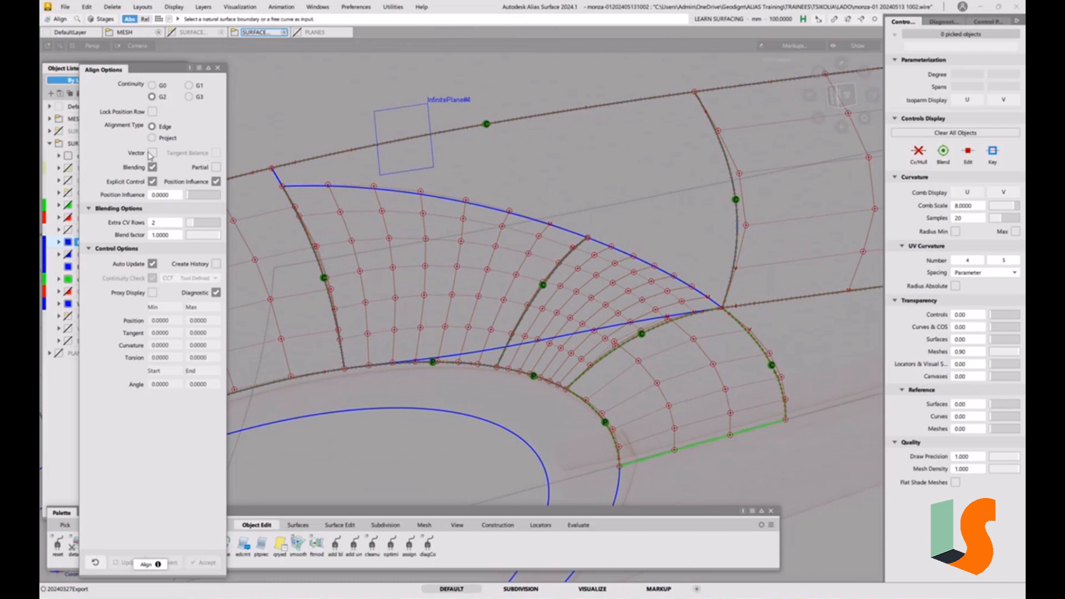
# Project-align the left patch piece's upper edge to the body surface above with G2 continuity and blending off
pyautogui.click(158, 137)
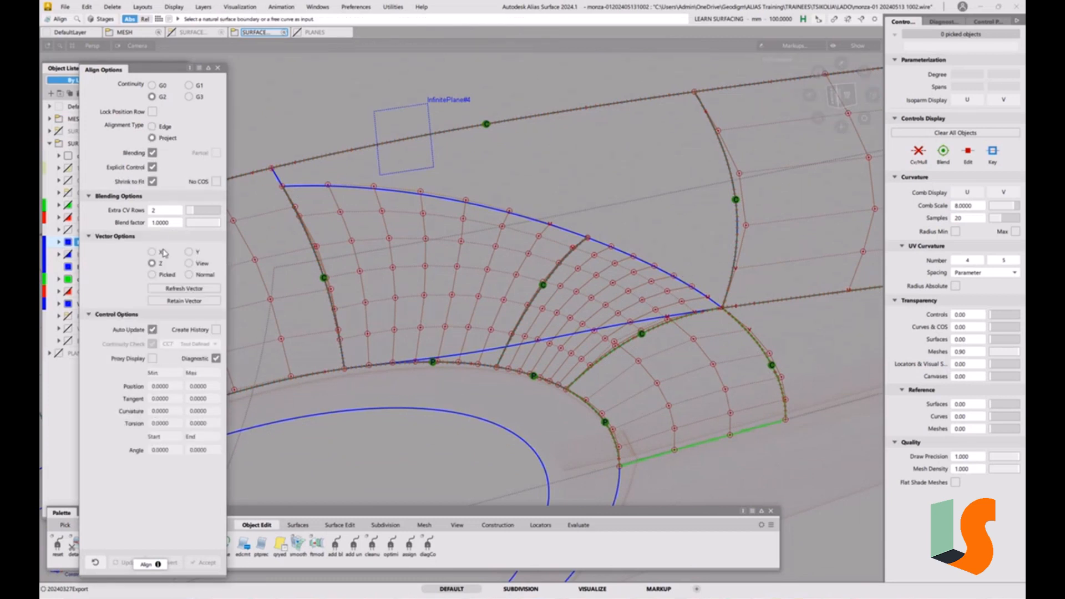
pyautogui.click(450, 199)
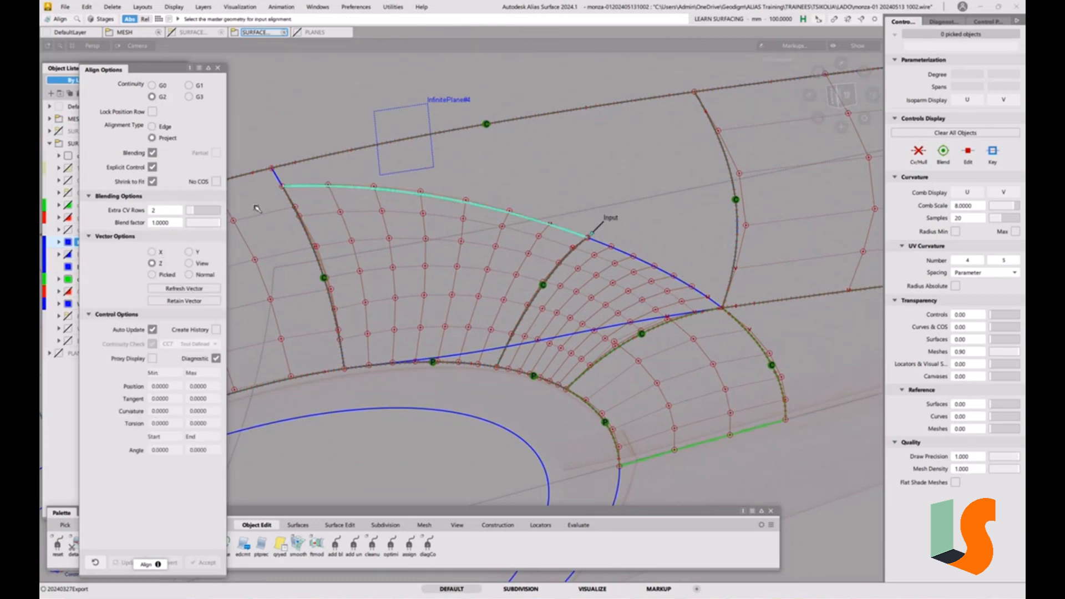
pyautogui.click(152, 153)
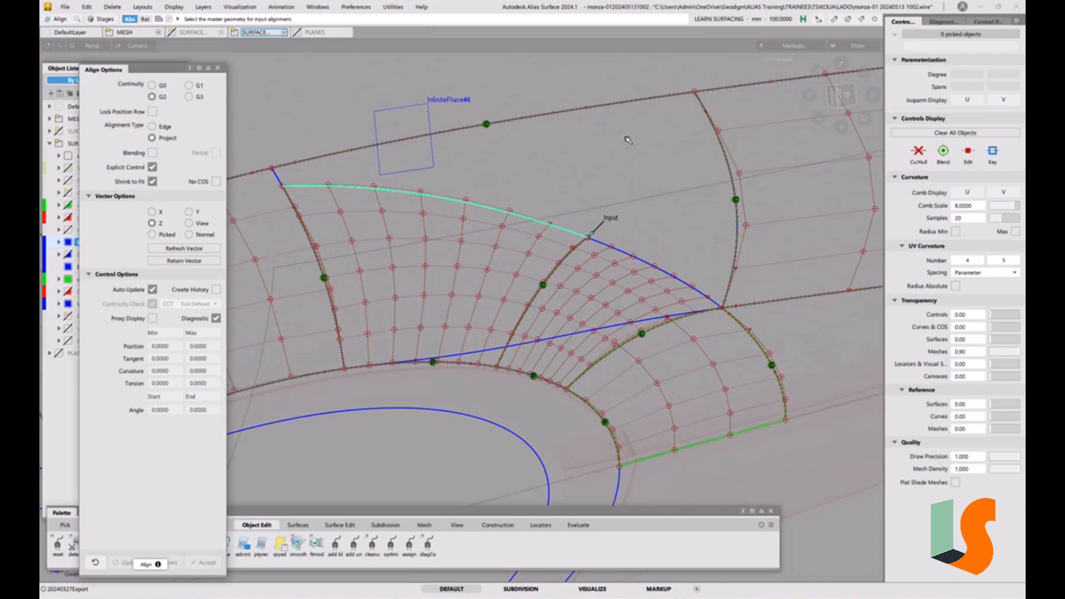
pyautogui.click(628, 106)
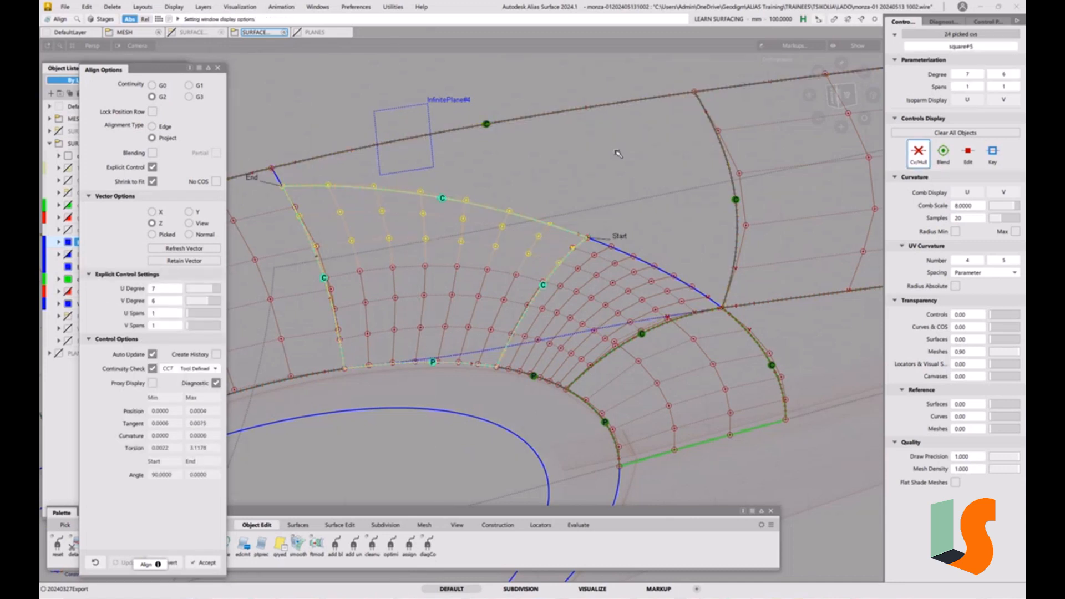
# Project-align the right patch piece's upper edge to Fillet_srf#3 with G2 continuity
pyautogui.moveTo(604, 197)
pyautogui.keyDown('alt'); pyautogui.keyDown('shift'); pyautogui.mouseDown()
pyautogui.moveTo(605, 228)
pyautogui.moveTo(619, 239)
pyautogui.moveTo(536, 191)
pyautogui.mouseUp(); pyautogui.keyUp('shift'); pyautogui.keyUp('alt')
pyautogui.keyDown('ctrl'); pyautogui.keyDown('shift'); pyautogui.moveTo(618, 289); pyautogui.dragTo(610, 239); pyautogui.keyUp('shift'); pyautogui.keyUp('ctrl')
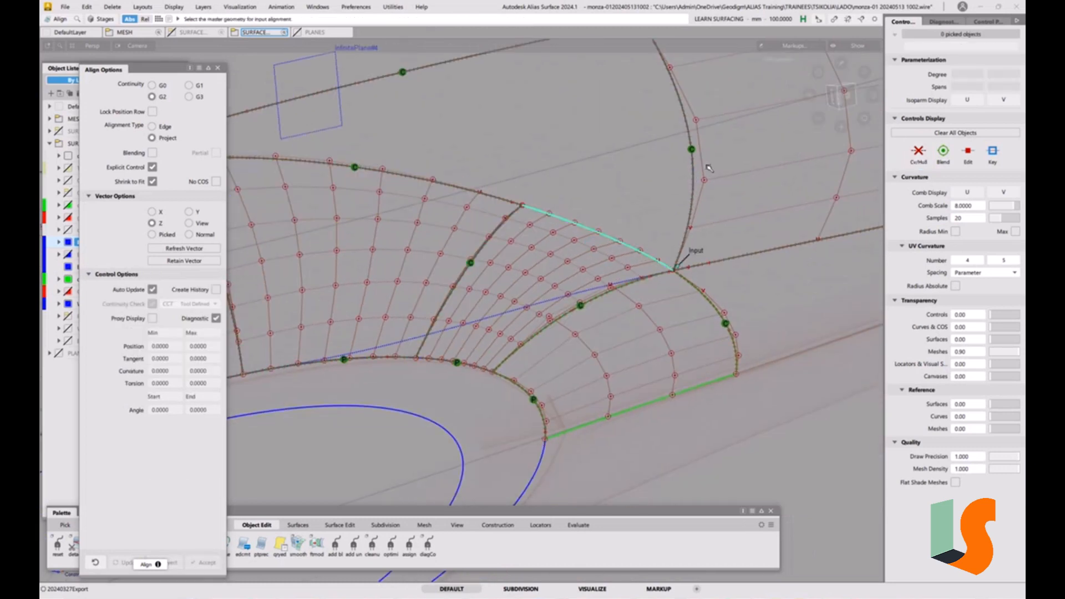
pyautogui.click(695, 168)
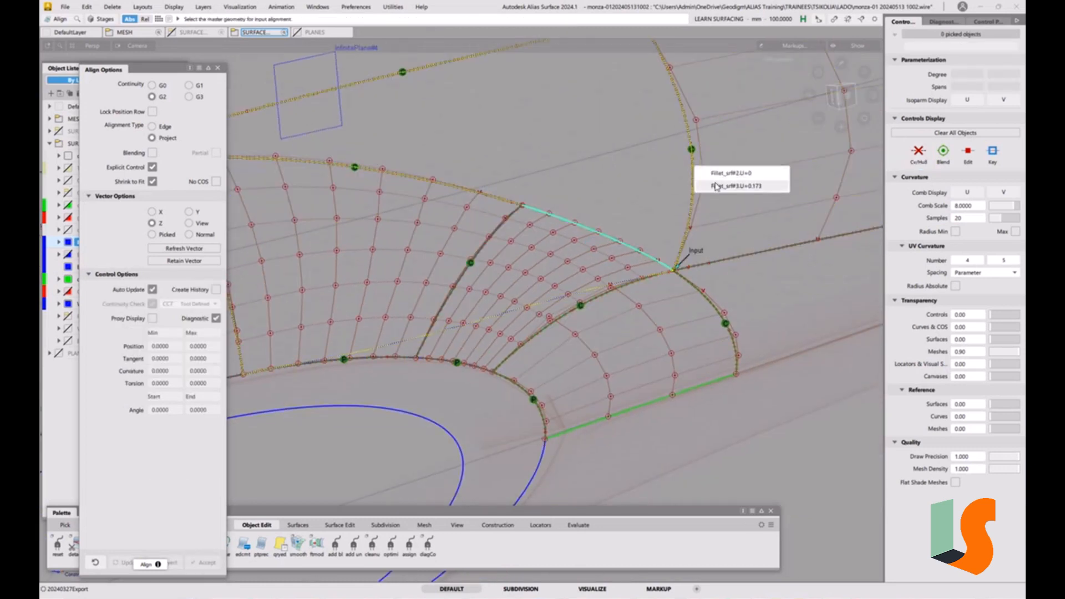
pyautogui.click(717, 187)
# Inspect the continuity diagnostics at the corner where the patch pieces meet the fillet and arch surfaces
pyautogui.scroll(3, 637, 224)
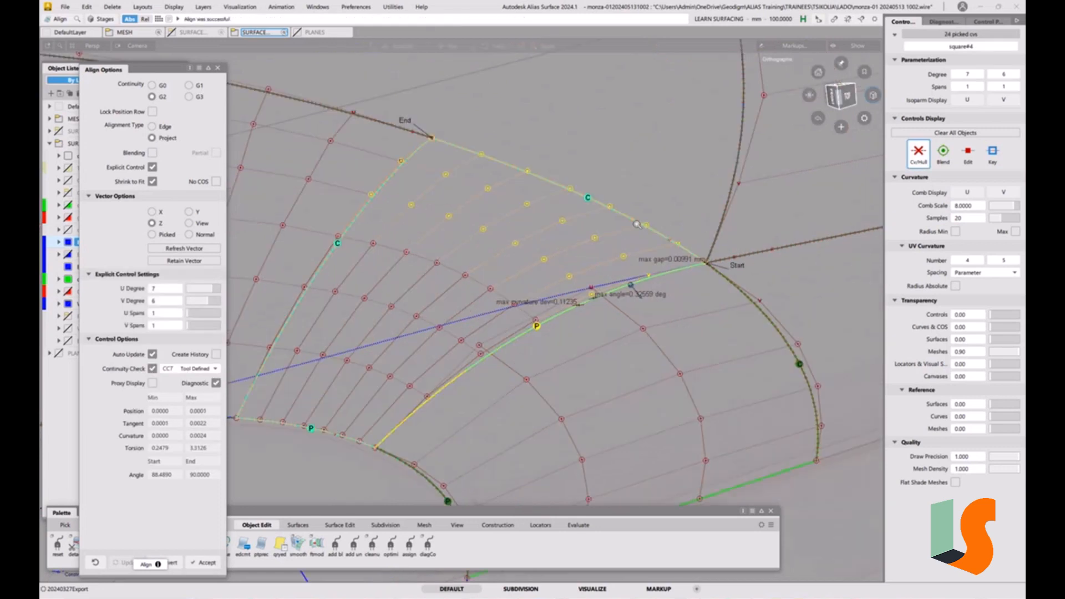
pyautogui.scroll(3, 637, 225)
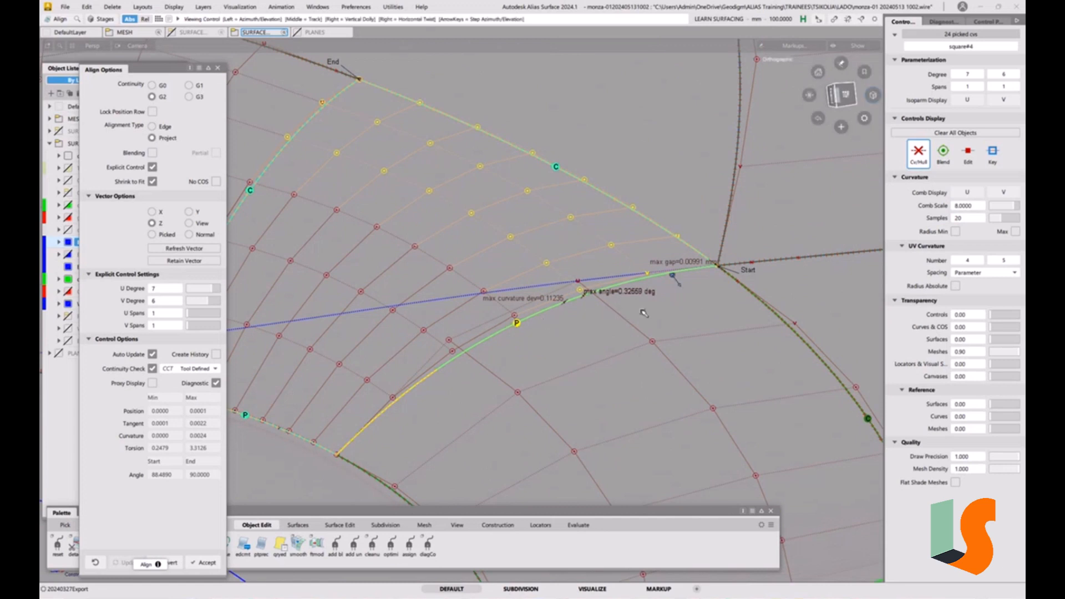
pyautogui.keyDown('alt'); pyautogui.keyDown('shift'); pyautogui.moveTo(650, 320); pyautogui.dragTo(715, 267); pyautogui.keyUp('shift'); pyautogui.keyUp('alt')
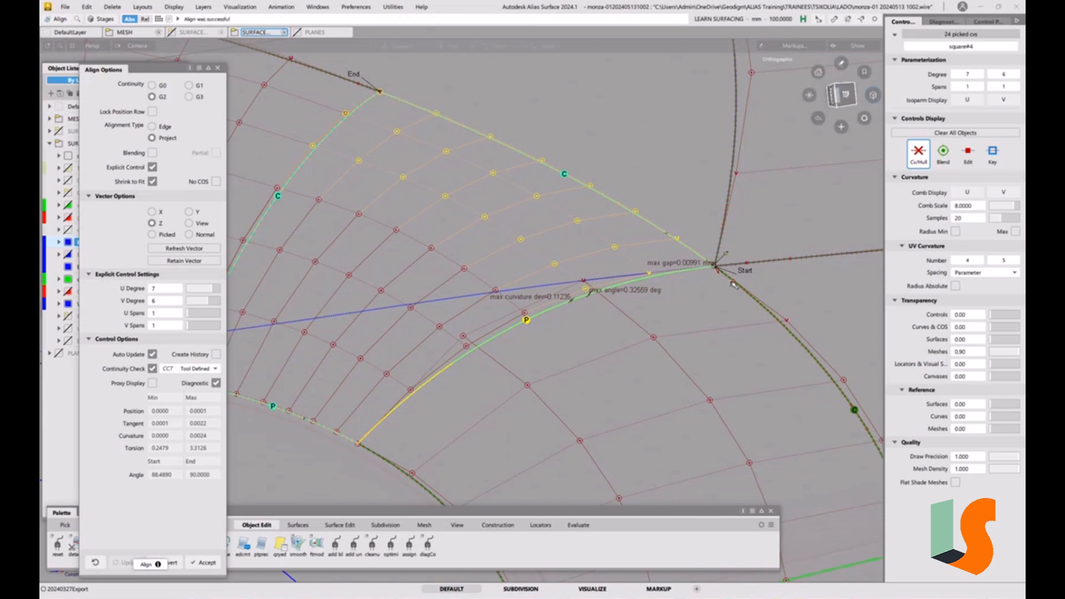
pyautogui.keyDown('alt'); pyautogui.keyDown('shift'); pyautogui.moveTo(714, 267); pyautogui.dragTo(758, 219, button='right'); pyautogui.keyUp('shift'); pyautogui.keyUp('alt')
pyautogui.keyDown('ctrl'); pyautogui.keyDown('shift'); pyautogui.moveTo(738, 296); pyautogui.dragTo(739, 239); pyautogui.keyUp('shift'); pyautogui.keyUp('ctrl')
pyautogui.keyDown('alt'); pyautogui.keyDown('shift'); pyautogui.moveTo(716, 267); pyautogui.dragTo(739, 210, button='right'); pyautogui.keyUp('shift'); pyautogui.keyUp('alt')
pyautogui.keyDown('alt'); pyautogui.keyDown('shift'); pyautogui.moveTo(780, 292); pyautogui.dragTo(633, 305, button='middle'); pyautogui.keyUp('shift'); pyautogui.keyUp('alt')
pyautogui.keyDown('alt'); pyautogui.keyDown('shift'); pyautogui.moveTo(592, 297); pyautogui.dragTo(625, 172, button='right'); pyautogui.keyUp('shift'); pyautogui.keyUp('alt')
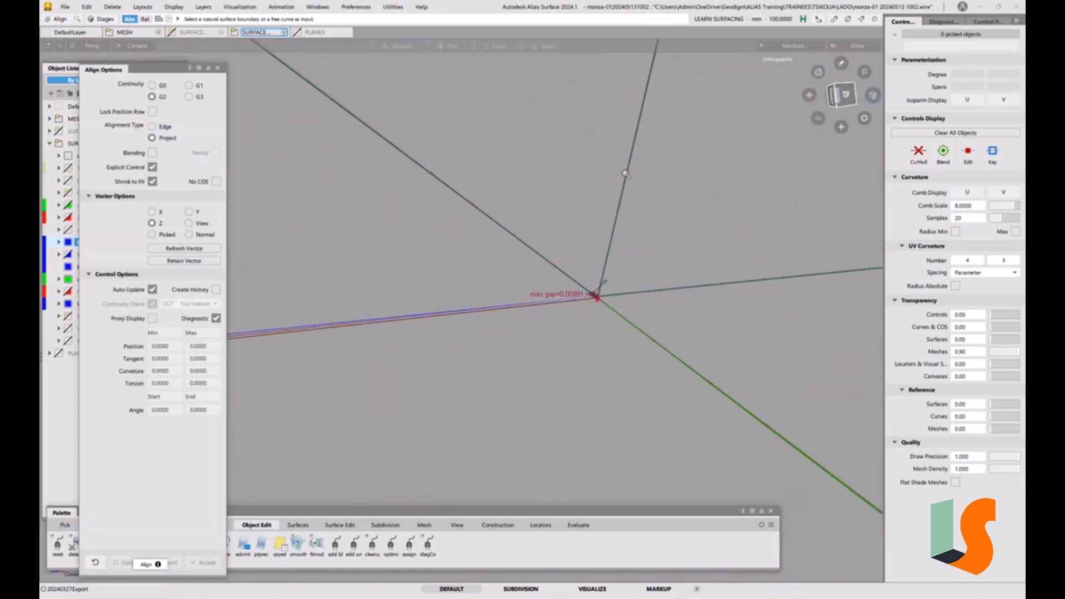
# Examine the corner where the patch, fillet and arch surfaces meet from several close-up angles
pyautogui.keyDown('alt'); pyautogui.keyDown('shift'); pyautogui.moveTo(646, 402); pyautogui.dragTo(716, 234, button='right'); pyautogui.keyUp('shift'); pyautogui.keyUp('alt')
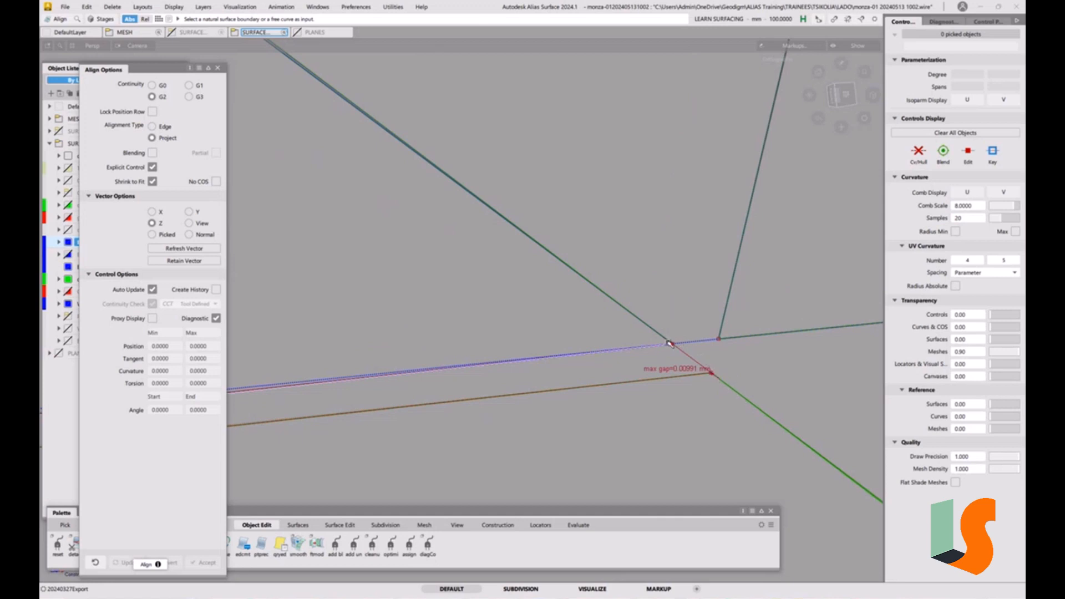
pyautogui.keyDown('alt'); pyautogui.keyDown('shift'); pyautogui.moveTo(692, 336); pyautogui.dragTo(610, 380, button='right'); pyautogui.keyUp('shift'); pyautogui.keyUp('alt')
pyautogui.keyDown('alt'); pyautogui.keyDown('shift'); pyautogui.moveTo(559, 246); pyautogui.dragTo(554, 425, button='right'); pyautogui.keyUp('shift'); pyautogui.keyUp('alt')
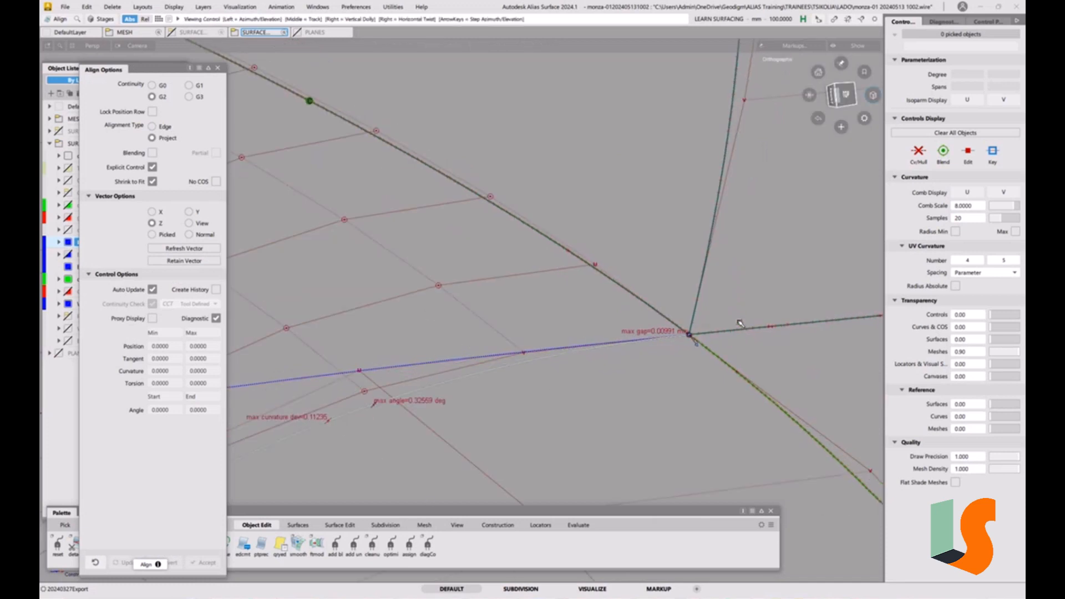
pyautogui.keyDown('alt'); pyautogui.keyDown('shift'); pyautogui.moveTo(740, 318); pyautogui.dragTo(639, 301, button='middle'); pyautogui.keyUp('shift'); pyautogui.keyUp('alt')
pyautogui.keyDown('alt'); pyautogui.keyDown('shift'); pyautogui.moveTo(639, 301); pyautogui.dragTo(619, 430, button='right'); pyautogui.keyUp('shift'); pyautogui.keyUp('alt')
pyautogui.keyDown('alt'); pyautogui.keyDown('shift'); pyautogui.moveTo(618, 429); pyautogui.dragTo(632, 346); pyautogui.keyUp('shift'); pyautogui.keyUp('alt')
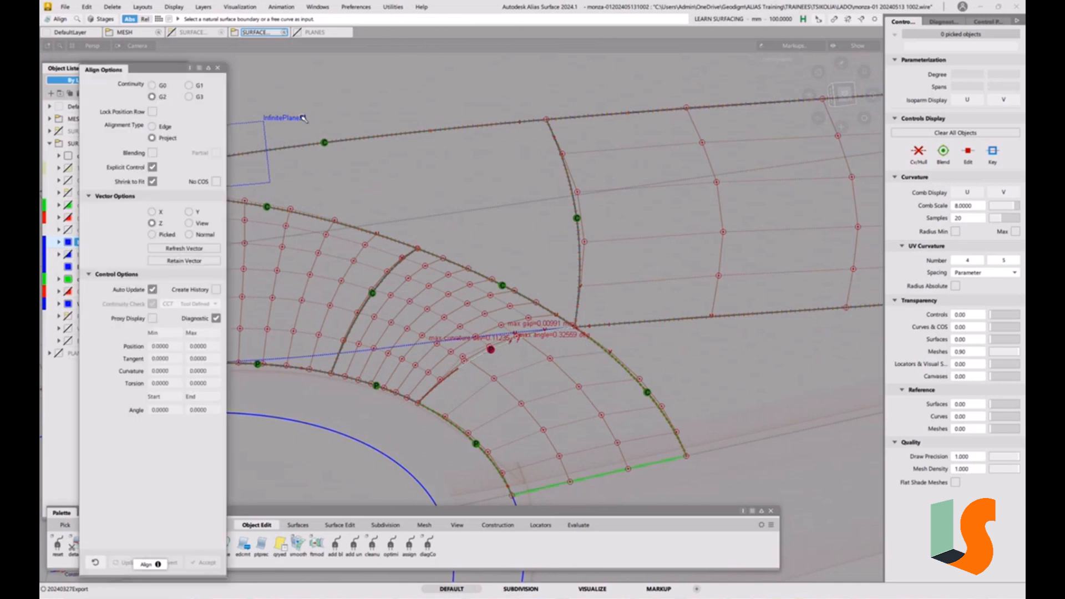
pyautogui.click(220, 69)
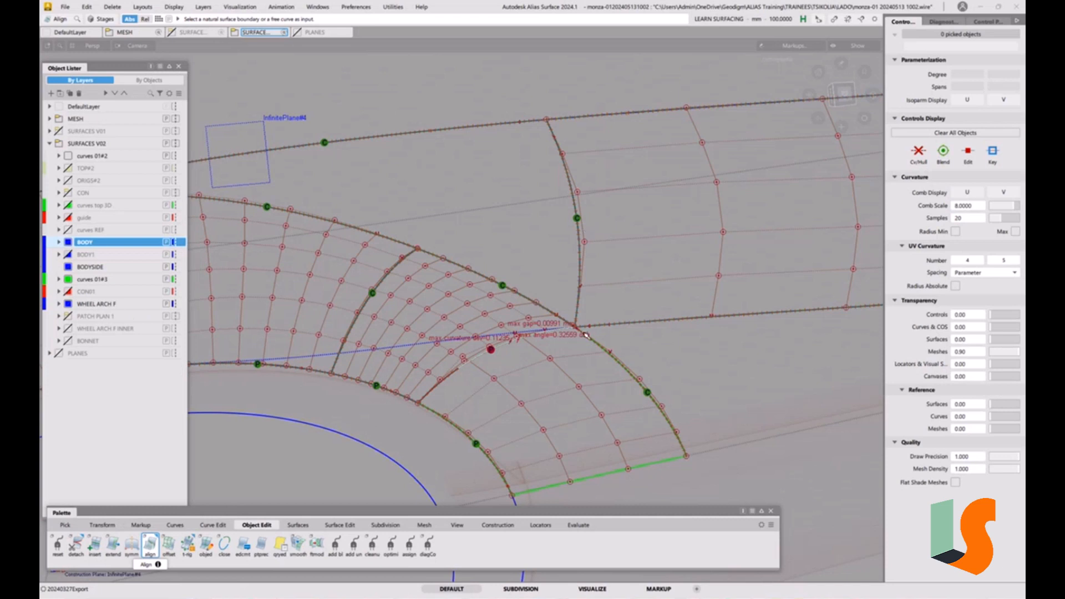
pyautogui.scroll(5, 585, 335)
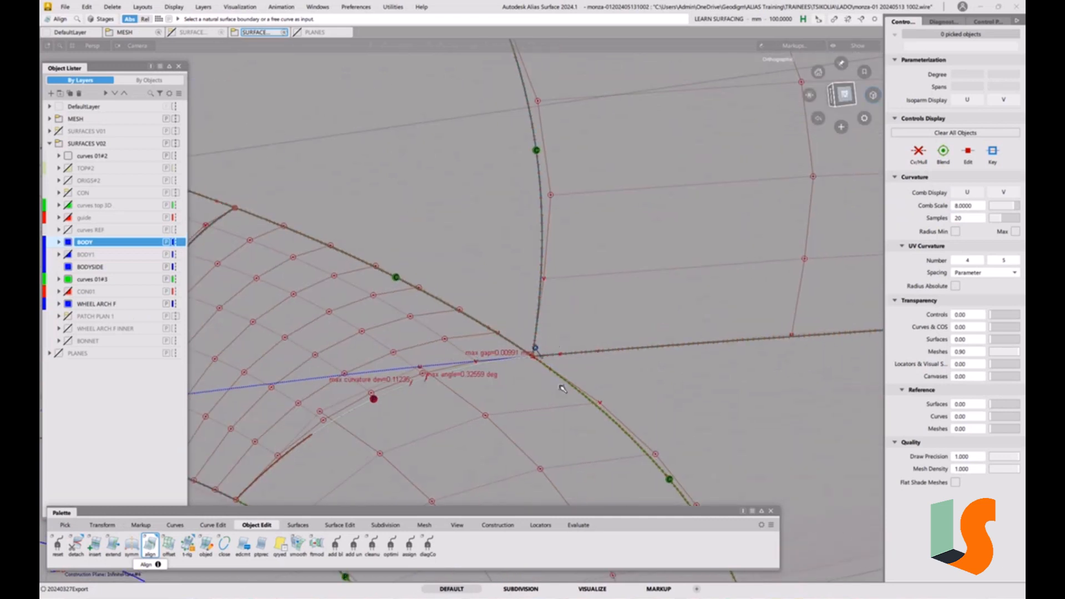
pyautogui.scroll(5, 549, 366)
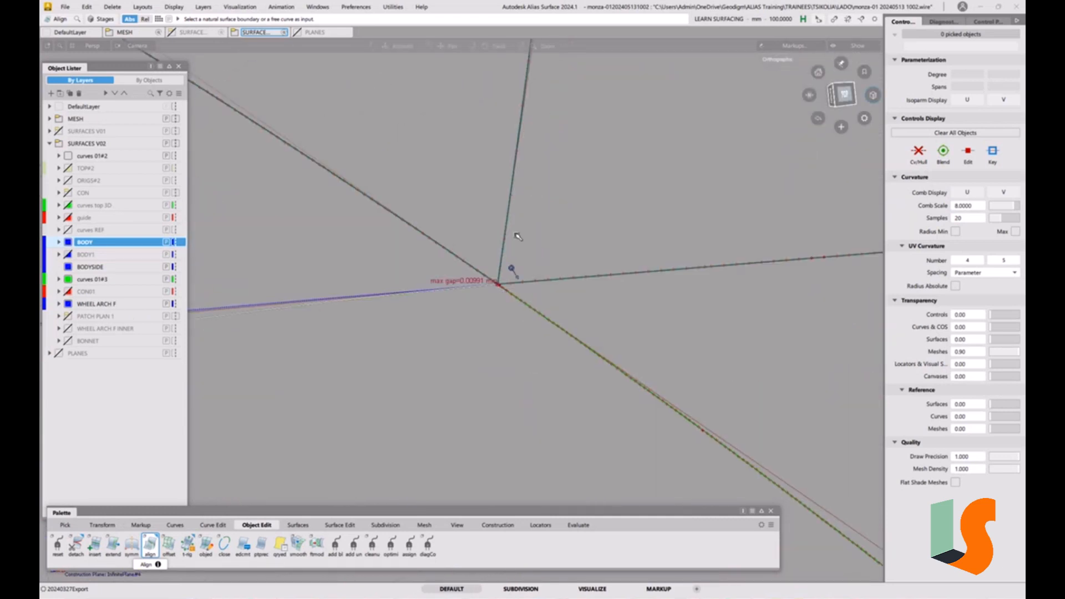
pyautogui.scroll(5, 535, 140)
pyautogui.scroll(-3, 528, 188)
pyautogui.keyDown('alt'); pyautogui.keyDown('shift'); pyautogui.moveTo(481, 455); pyautogui.dragTo(494, 295, button='middle'); pyautogui.keyUp('shift'); pyautogui.keyUp('alt')
pyautogui.keyDown('alt'); pyautogui.keyDown('shift'); pyautogui.moveTo(519, 249); pyautogui.dragTo(447, 269, button='right'); pyautogui.keyUp('shift'); pyautogui.keyUp('alt')
pyautogui.keyDown('alt'); pyautogui.keyDown('shift'); pyautogui.moveTo(528, 278); pyautogui.dragTo(435, 301, button='right'); pyautogui.keyUp('shift'); pyautogui.keyUp('alt')
pyautogui.keyDown('alt'); pyautogui.keyDown('shift'); pyautogui.moveTo(528, 318); pyautogui.dragTo(708, 349, button='middle'); pyautogui.keyUp('shift'); pyautogui.keyUp('alt')
pyautogui.scroll(5, 550, 323)
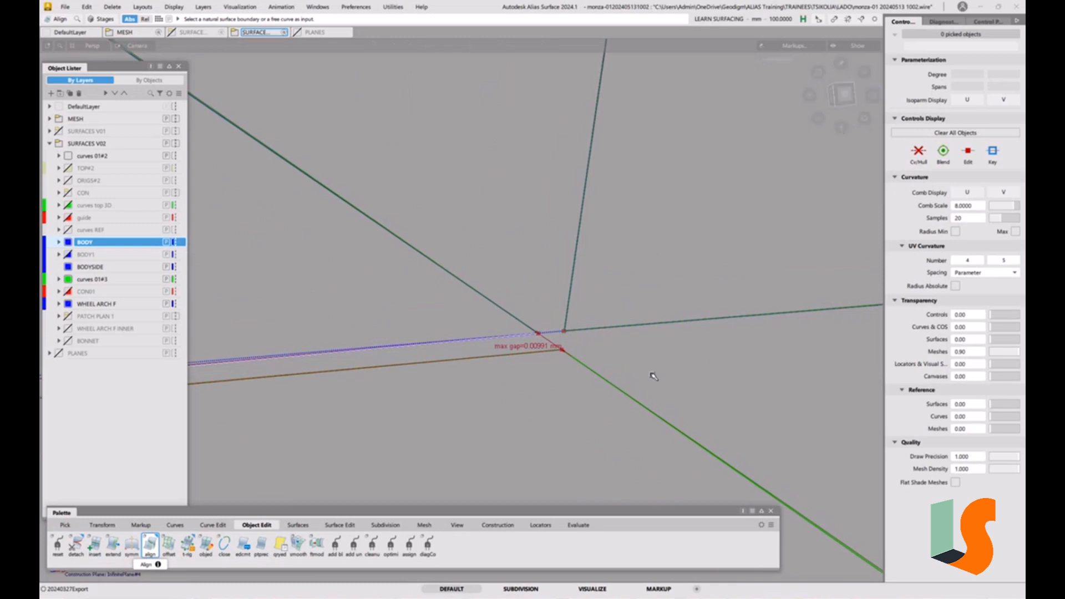
# Pick the square patch's corner CV and nudge it to close the gap at the fillet corner
pyautogui.keyDown('ctrl'); pyautogui.keyDown('shift'); pyautogui.moveTo(572, 403); pyautogui.dragTo(571, 375); pyautogui.keyUp('shift'); pyautogui.keyUp('ctrl')
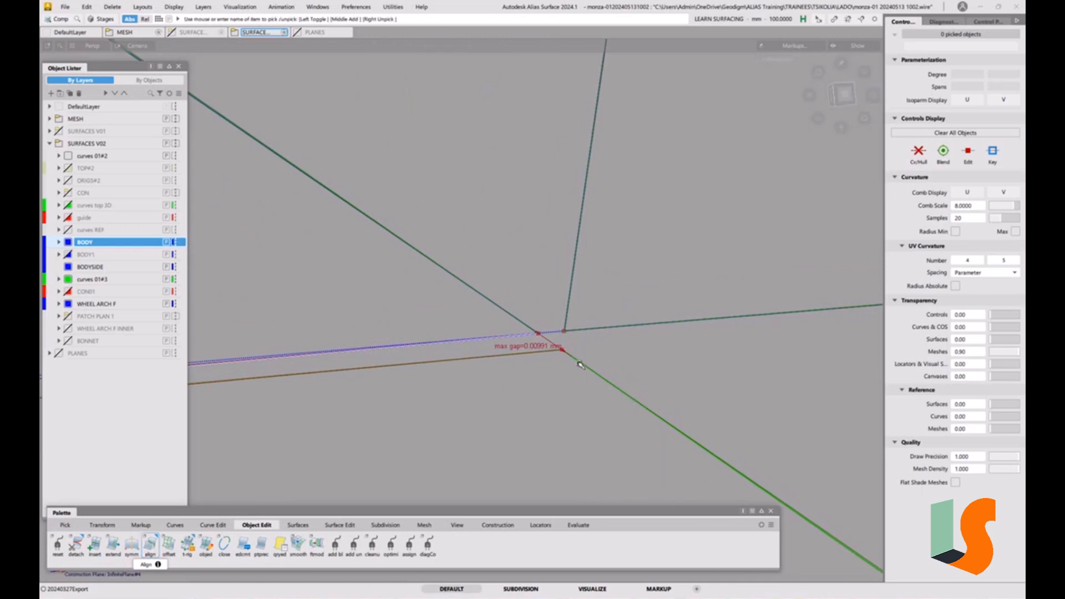
pyautogui.click(580, 364)
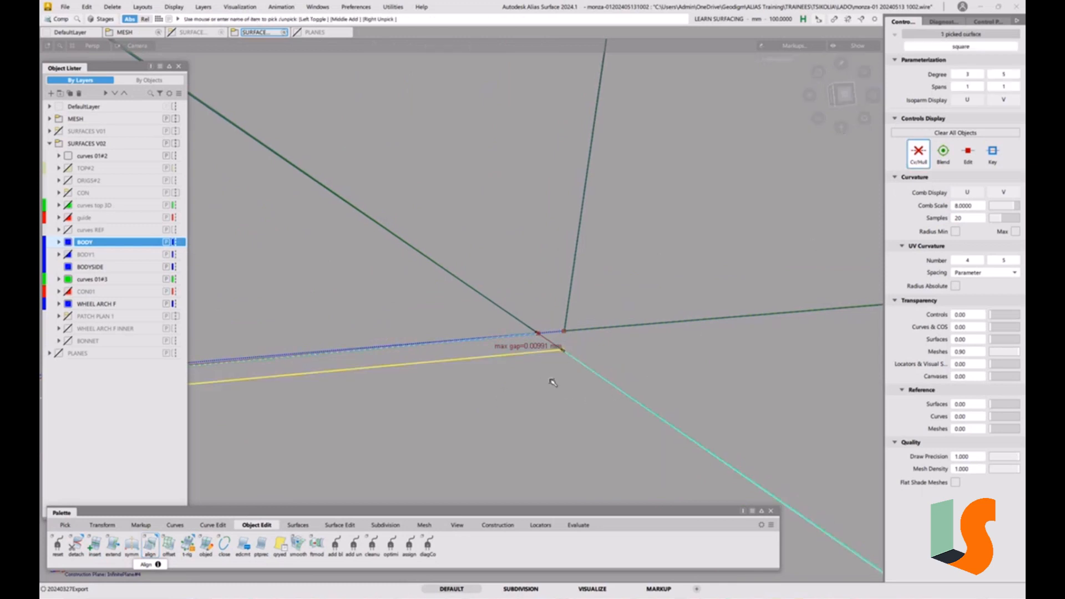
pyautogui.click(567, 340)
pyautogui.moveTo(567, 365)
pyautogui.keyDown('ctrl'); pyautogui.keyDown('shift'); pyautogui.mouseDown()
pyautogui.moveTo(595, 367)
pyautogui.moveTo(560, 378)
pyautogui.moveTo(575, 329)
pyautogui.moveTo(558, 346)
pyautogui.mouseUp(); pyautogui.keyUp('shift'); pyautogui.keyUp('ctrl')
pyautogui.click(566, 352)
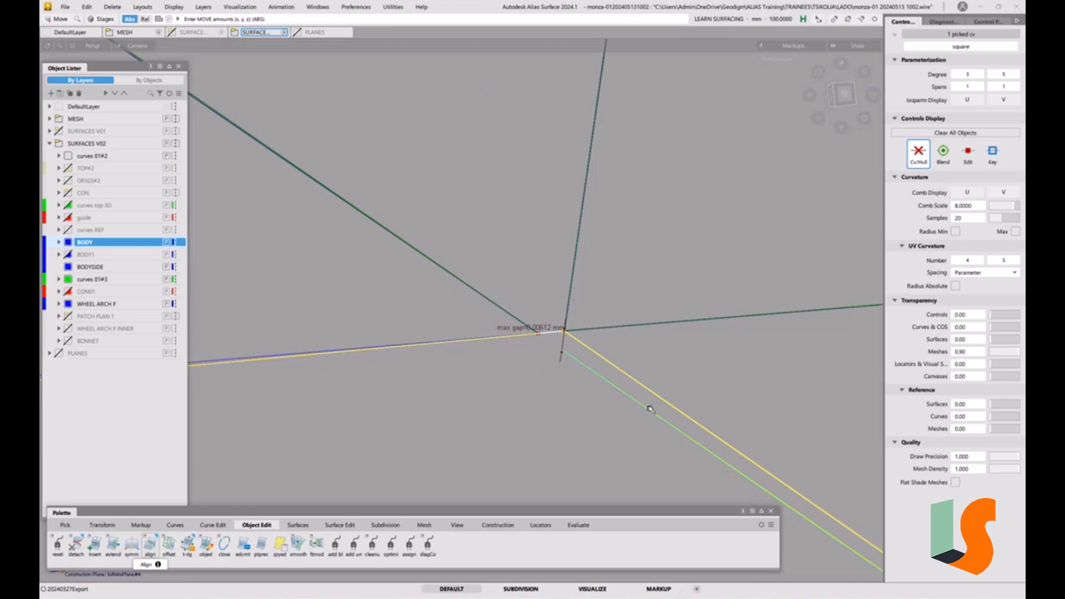
pyautogui.keyDown('ctrl'); pyautogui.keyDown('shift'); pyautogui.moveTo(650, 413); pyautogui.dragTo(622, 402); pyautogui.keyUp('shift'); pyautogui.keyUp('ctrl')
pyautogui.moveTo(610, 348); pyautogui.dragTo(668, 432)
pyautogui.press('Delete')
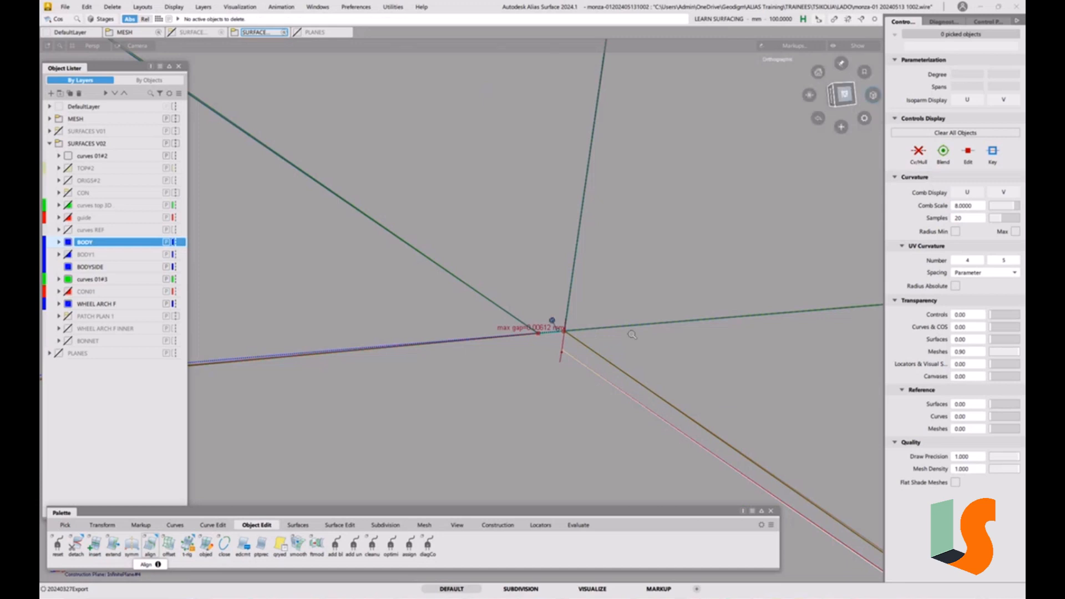
# Delete the curve-on-surface lying on surface#55 along the patch's outer edge
pyautogui.keyDown('alt'); pyautogui.keyDown('shift'); pyautogui.moveTo(631, 333); pyautogui.dragTo(522, 311, button='right'); pyautogui.keyUp('shift'); pyautogui.keyUp('alt')
pyautogui.keyDown('alt'); pyautogui.keyDown('shift'); pyautogui.moveTo(684, 418); pyautogui.dragTo(610, 420, button='middle'); pyautogui.keyUp('shift'); pyautogui.keyUp('alt')
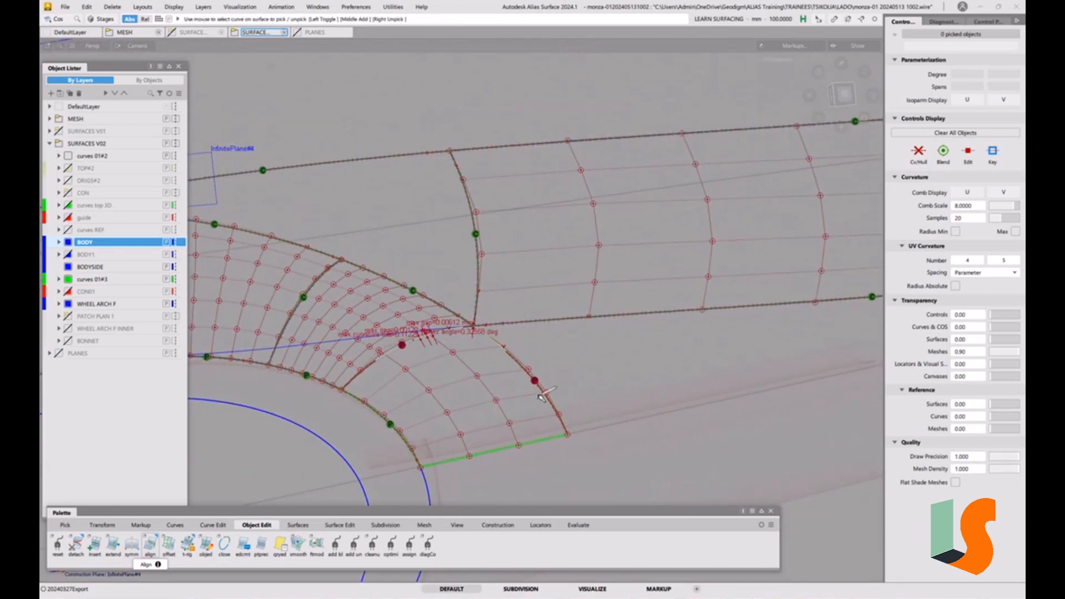
pyautogui.keyDown('ctrl'); pyautogui.keyDown('shift'); pyautogui.moveTo(554, 392); pyautogui.dragTo(592, 344); pyautogui.keyUp('shift'); pyautogui.keyUp('ctrl')
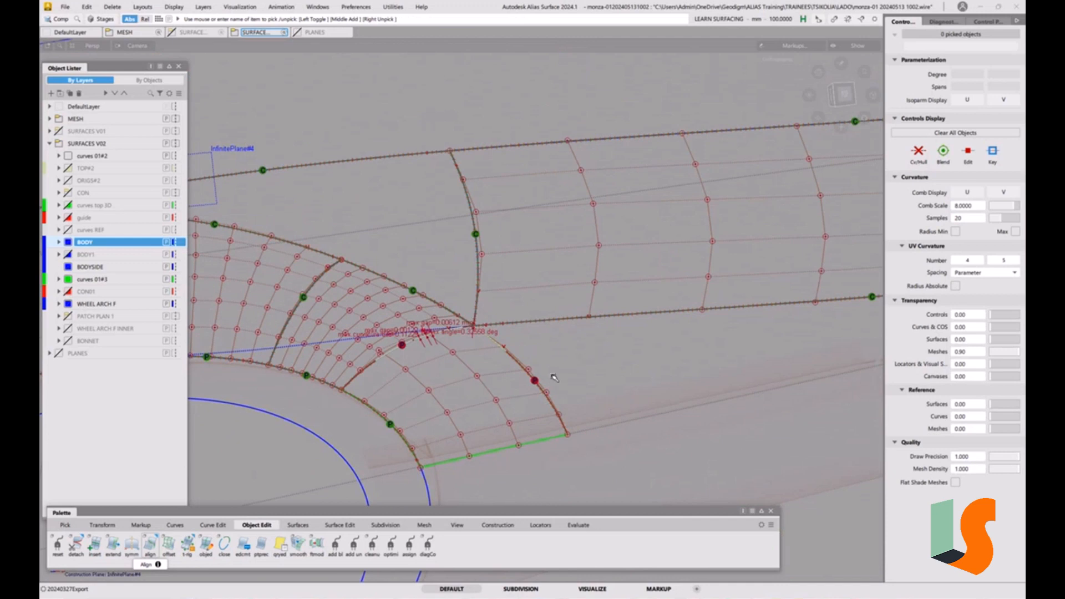
pyautogui.keyDown('ctrl'); pyautogui.keyDown('shift'); pyautogui.moveTo(554, 376); pyautogui.dragTo(530, 381); pyautogui.keyUp('shift'); pyautogui.keyUp('ctrl')
pyautogui.click(529, 376)
pyautogui.keyDown('ctrl'); pyautogui.keyDown('shift'); pyautogui.moveTo(617, 403); pyautogui.dragTo(593, 334); pyautogui.keyUp('shift'); pyautogui.keyUp('ctrl')
pyautogui.keyDown('ctrl'); pyautogui.keyDown('shift'); pyautogui.moveTo(570, 344); pyautogui.dragTo(571, 328); pyautogui.keyUp('shift'); pyautogui.keyUp('ctrl')
pyautogui.keyDown('alt'); pyautogui.keyDown('shift'); pyautogui.moveTo(621, 355); pyautogui.dragTo(558, 366, button='right'); pyautogui.keyUp('shift'); pyautogui.keyUp('alt')
pyautogui.keyDown('ctrl'); pyautogui.keyDown('shift'); pyautogui.moveTo(354, 382); pyautogui.dragTo(400, 375); pyautogui.keyUp('shift'); pyautogui.keyUp('ctrl')
pyautogui.moveTo(342, 422); pyautogui.dragTo(351, 465)
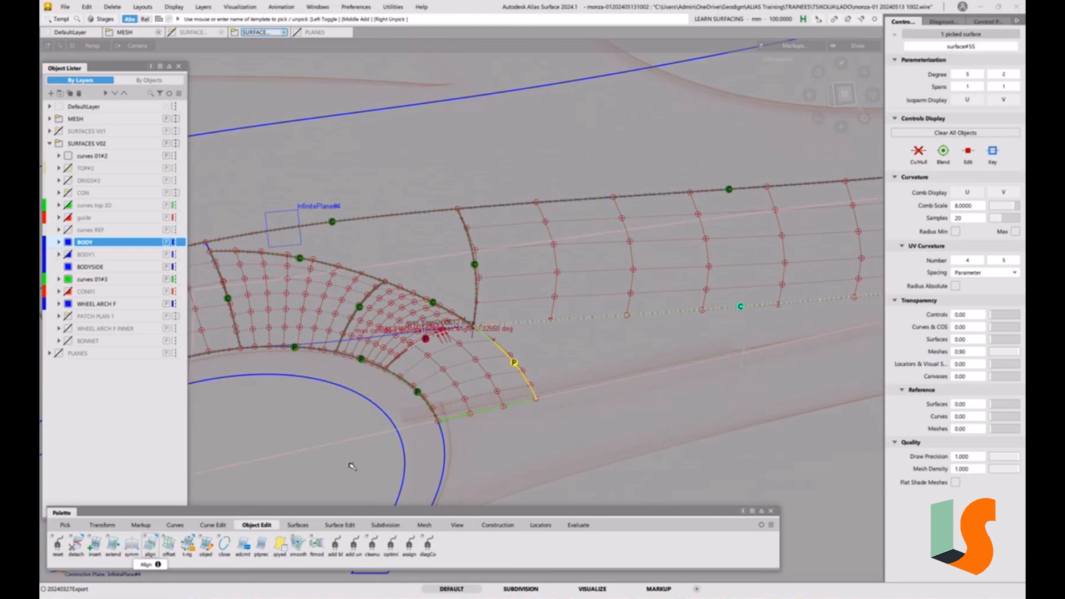
pyautogui.click(351, 464)
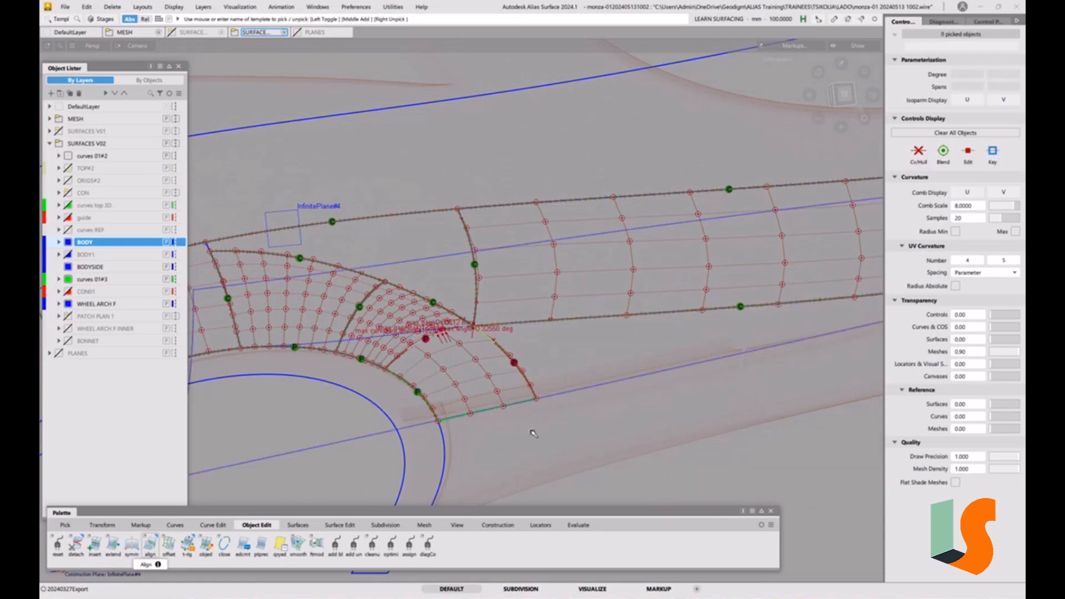
pyautogui.keyDown('ctrl'); pyautogui.keyDown('shift'); pyautogui.moveTo(534, 434); pyautogui.dragTo(510, 427); pyautogui.keyUp('shift'); pyautogui.keyUp('ctrl')
pyautogui.click(518, 369)
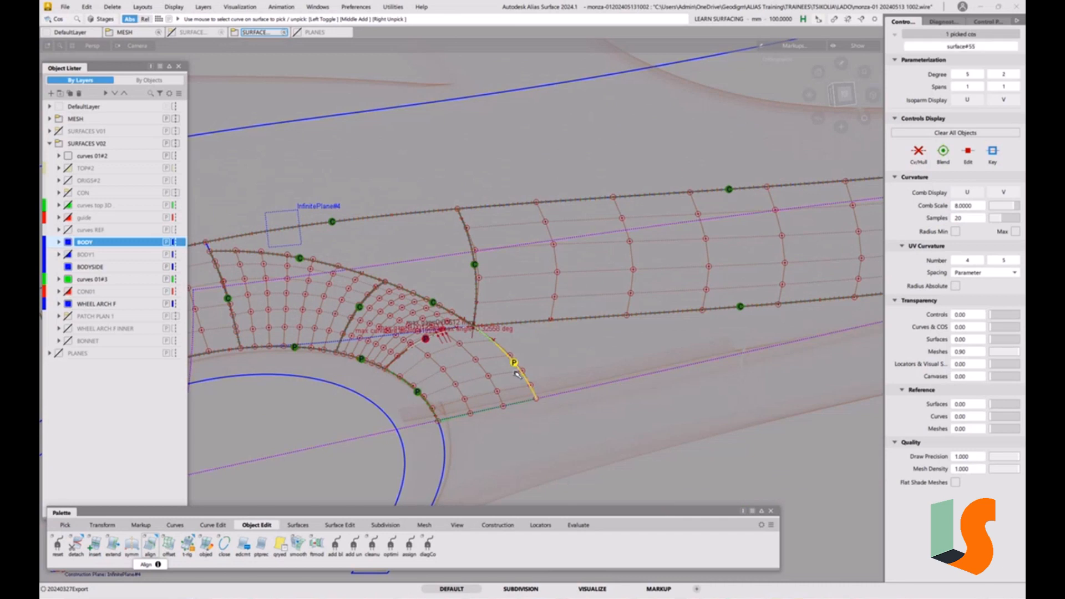
pyautogui.press('Delete')
pyautogui.click(515, 349)
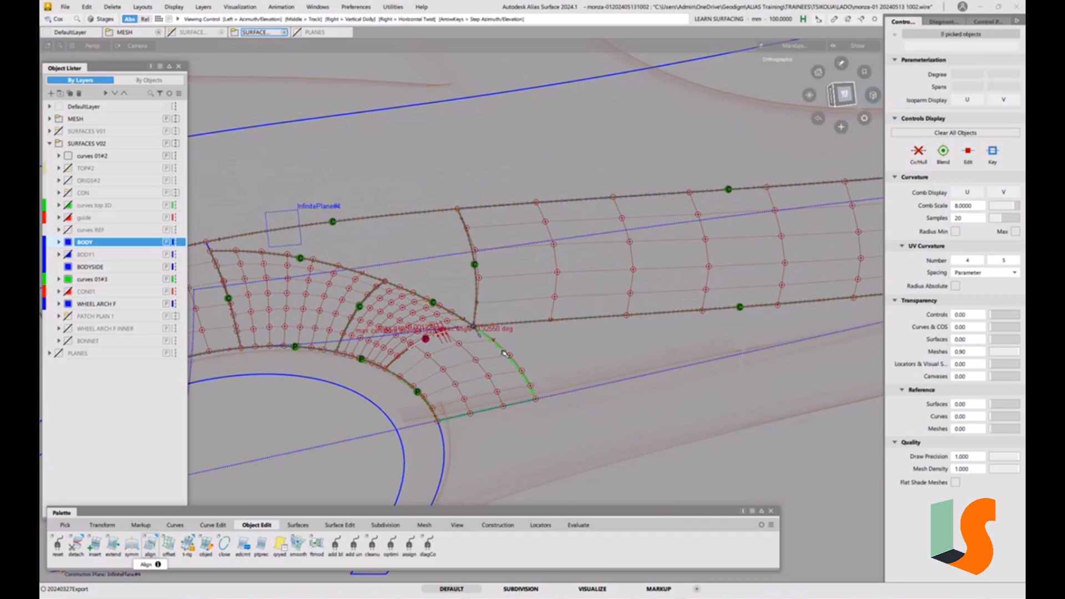
# Assign the square patch surface to the BODY layer
pyautogui.keyDown('alt'); pyautogui.keyDown('shift'); pyautogui.moveTo(496, 332); pyautogui.dragTo(509, 291, button='right'); pyautogui.keyUp('shift'); pyautogui.keyUp('alt')
pyautogui.keyDown('alt'); pyautogui.keyDown('shift'); pyautogui.moveTo(512, 294); pyautogui.dragTo(502, 308); pyautogui.keyUp('shift'); pyautogui.keyUp('alt')
pyautogui.moveTo(496, 383)
pyautogui.keyDown('ctrl'); pyautogui.keyDown('shift'); pyautogui.mouseDown()
pyautogui.moveTo(547, 386)
pyautogui.moveTo(482, 385)
pyautogui.mouseUp(); pyautogui.keyUp('shift'); pyautogui.keyUp('ctrl')
pyautogui.click(457, 392)
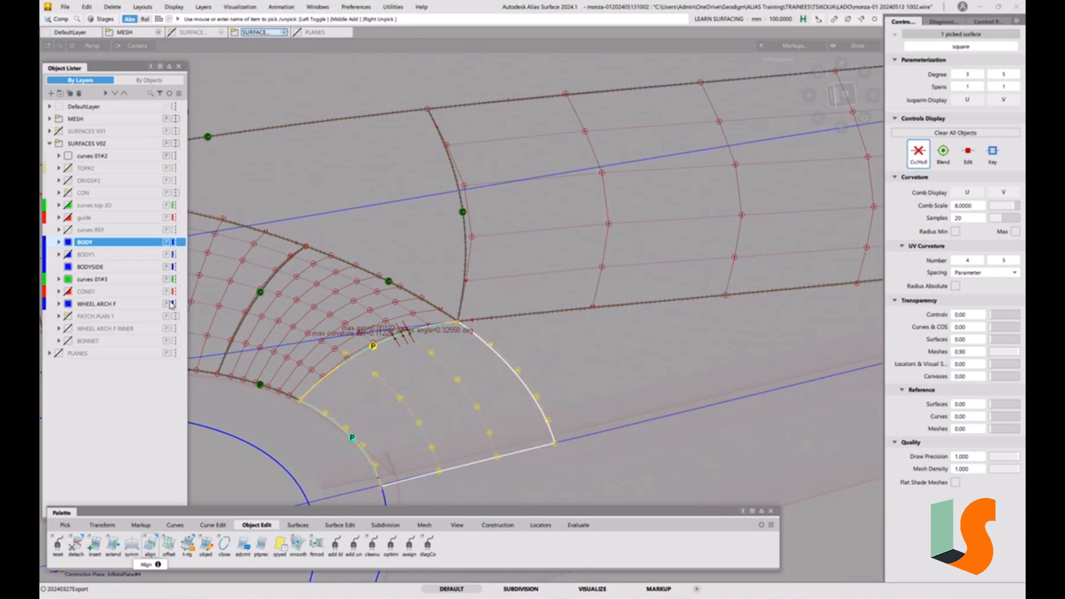
pyautogui.rightClick(134, 243)
pyautogui.click(163, 250)
pyautogui.click(566, 403)
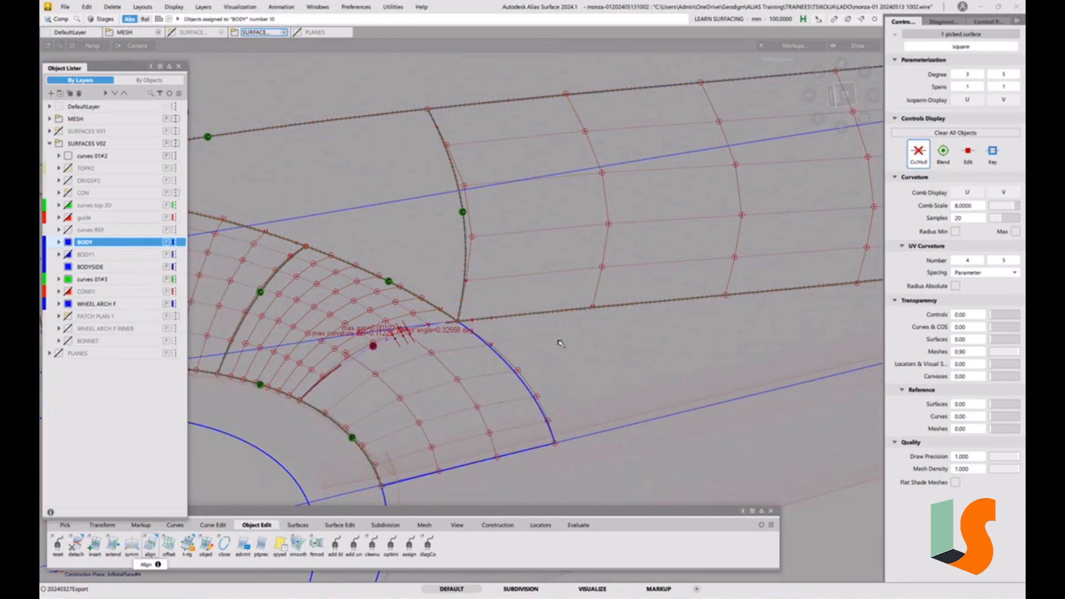
# Align the square patch's outer side edge to the infinite plane using G2 Project alignment with the Normal vector
pyautogui.keyDown('alt'); pyautogui.keyDown('shift'); pyautogui.moveTo(558, 342); pyautogui.dragTo(535, 361, button='right'); pyautogui.keyUp('shift'); pyautogui.keyUp('alt')
pyautogui.keyDown('alt'); pyautogui.keyDown('shift'); pyautogui.moveTo(536, 364); pyautogui.dragTo(536, 378, button='middle'); pyautogui.keyUp('shift'); pyautogui.keyUp('alt')
pyautogui.keyDown('alt'); pyautogui.keyDown('shift'); pyautogui.moveTo(505, 332); pyautogui.dragTo(528, 335, button='right'); pyautogui.keyUp('shift'); pyautogui.keyUp('alt')
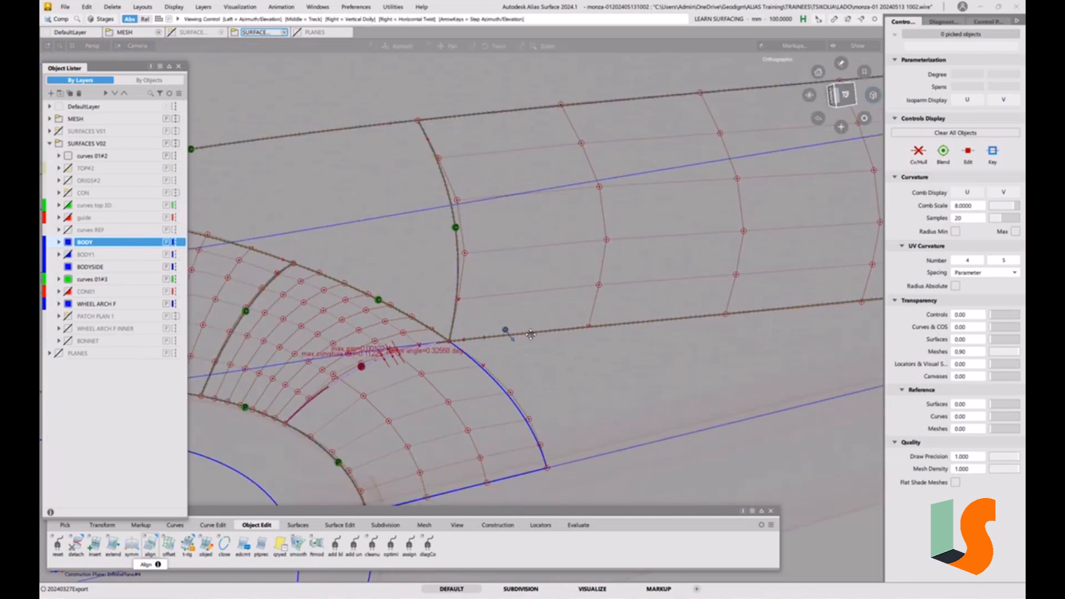
pyautogui.keyDown('alt'); pyautogui.keyDown('shift'); pyautogui.moveTo(528, 335); pyautogui.dragTo(529, 301, button='middle'); pyautogui.keyUp('shift'); pyautogui.keyUp('alt')
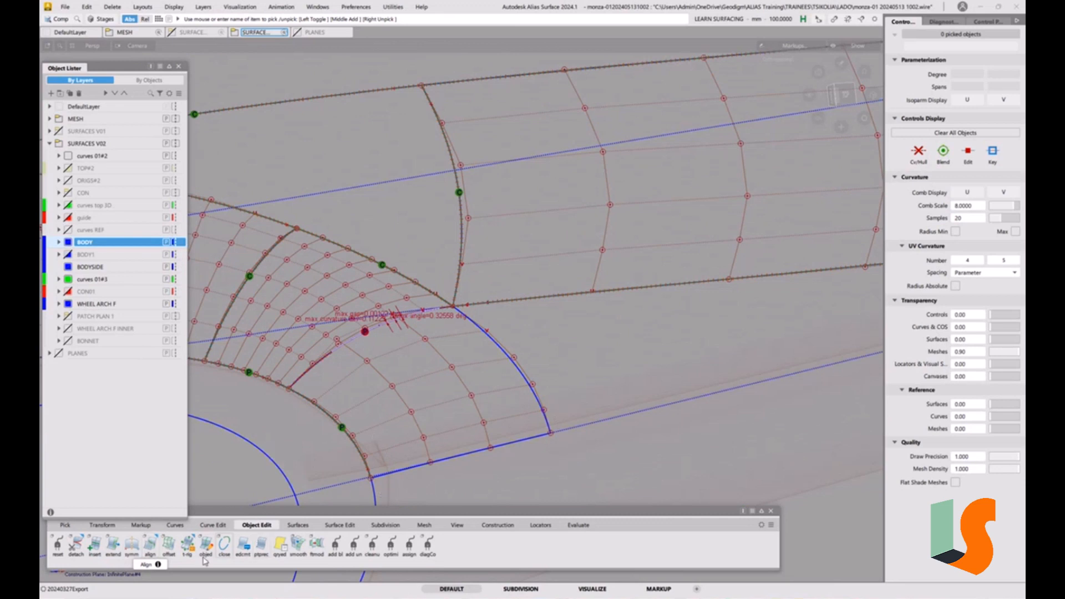
pyautogui.doubleClick(149, 543)
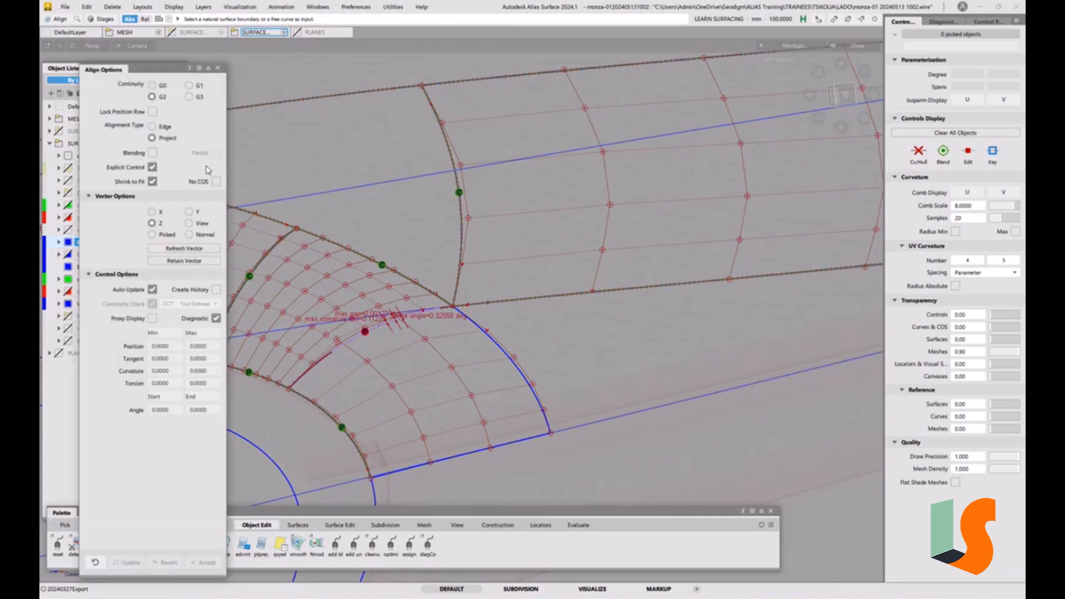
pyautogui.click(190, 236)
pyautogui.keyDown('alt'); pyautogui.keyDown('shift'); pyautogui.moveTo(511, 295); pyautogui.dragTo(585, 288, button='middle'); pyautogui.keyUp('shift'); pyautogui.keyUp('alt')
pyautogui.click(564, 326)
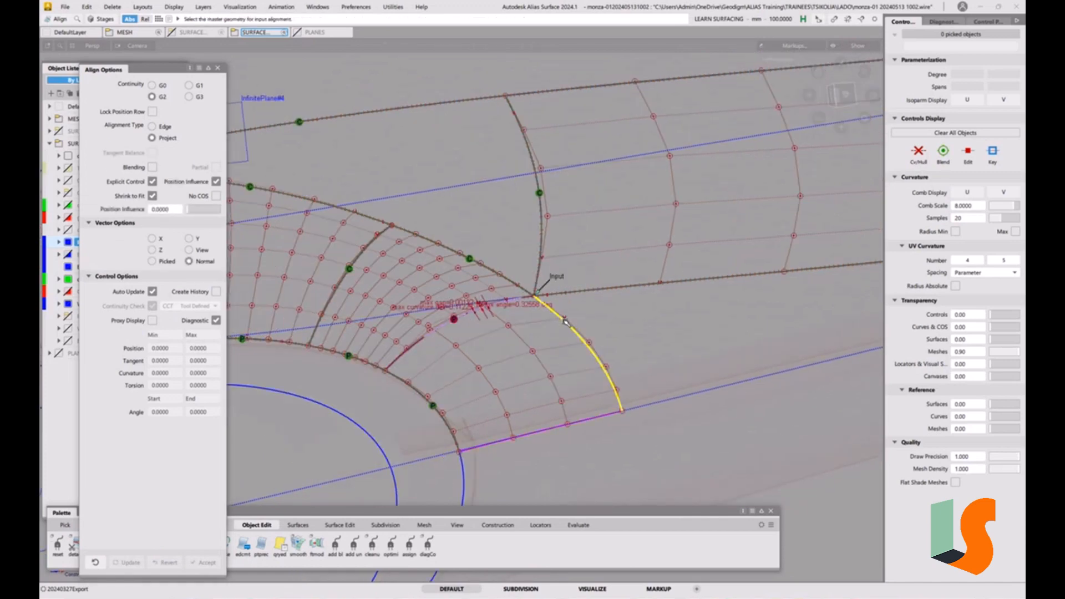
pyautogui.keyDown('alt'); pyautogui.keyDown('shift'); pyautogui.moveTo(531, 325); pyautogui.dragTo(469, 130); pyautogui.keyUp('shift'); pyautogui.keyUp('alt')
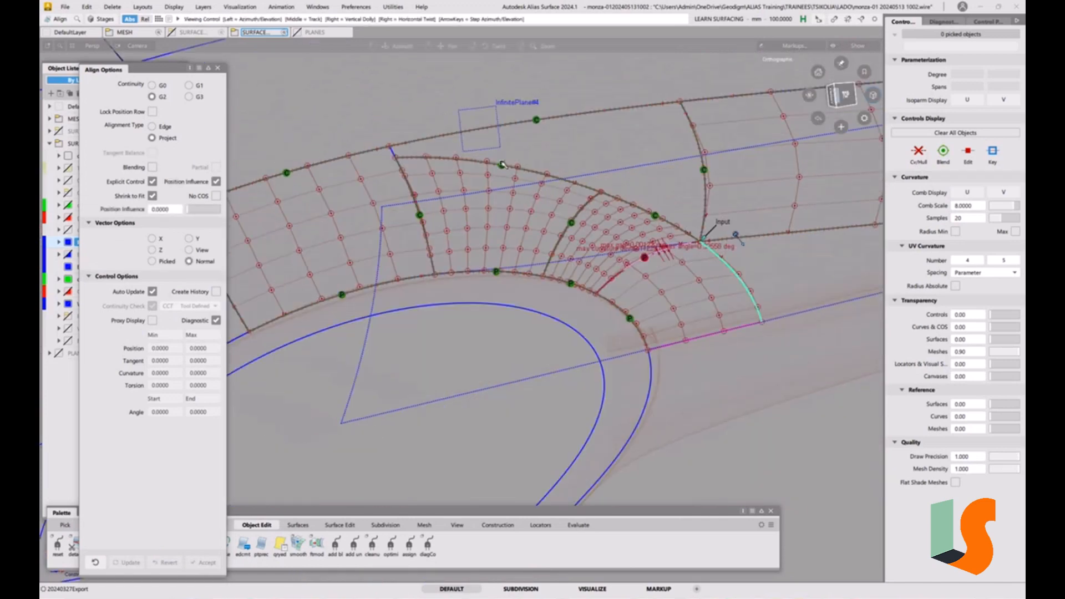
pyautogui.click(366, 351)
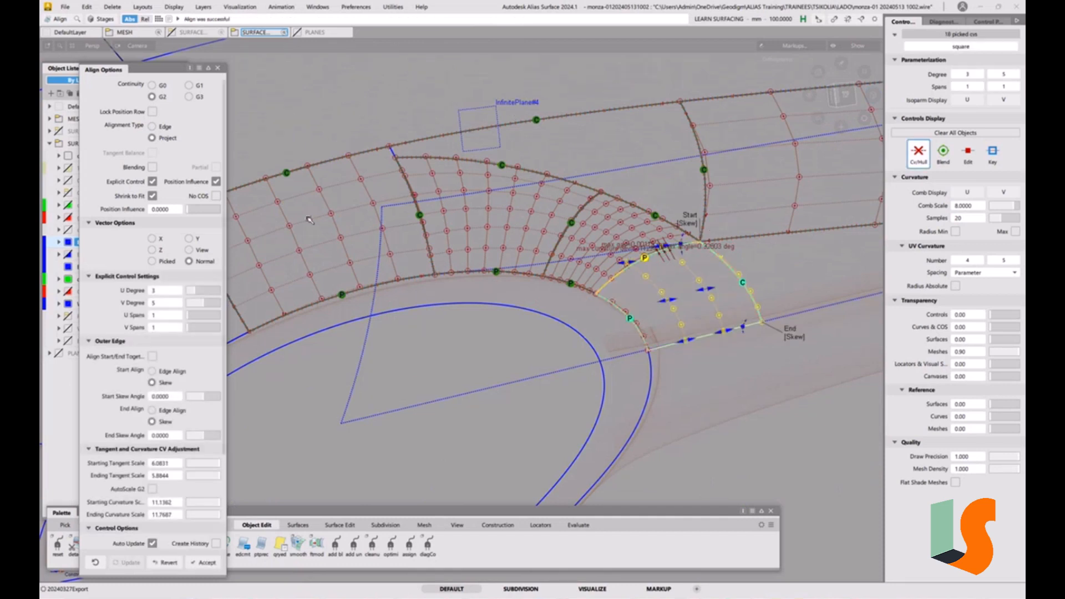
pyautogui.keyDown('alt'); pyautogui.keyDown('shift'); pyautogui.moveTo(805, 317); pyautogui.dragTo(800, 261, button='right'); pyautogui.keyUp('shift'); pyautogui.keyUp('alt')
pyautogui.keyDown('alt'); pyautogui.keyDown('shift'); pyautogui.moveTo(801, 261); pyautogui.dragTo(715, 233, button='middle'); pyautogui.keyUp('shift'); pyautogui.keyUp('alt')
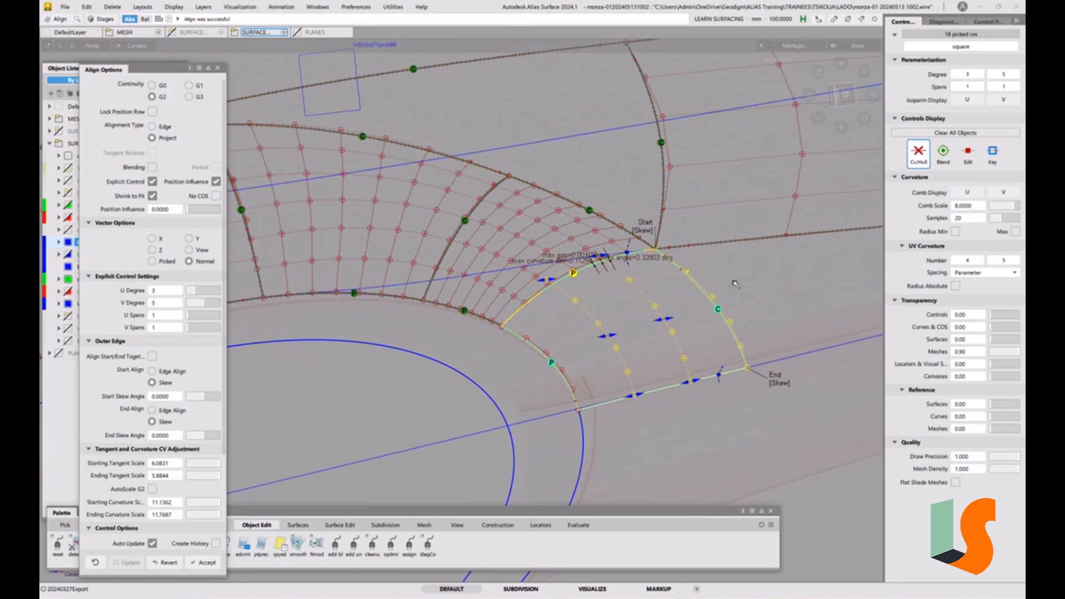
pyautogui.keyDown('ctrl'); pyautogui.keyDown('shift'); pyautogui.moveTo(735, 284); pyautogui.dragTo(710, 236); pyautogui.keyUp('shift'); pyautogui.keyUp('ctrl')
pyautogui.keyDown('alt'); pyautogui.keyDown('shift'); pyautogui.moveTo(709, 237); pyautogui.dragTo(706, 98, button='right'); pyautogui.keyUp('shift'); pyautogui.keyUp('alt')
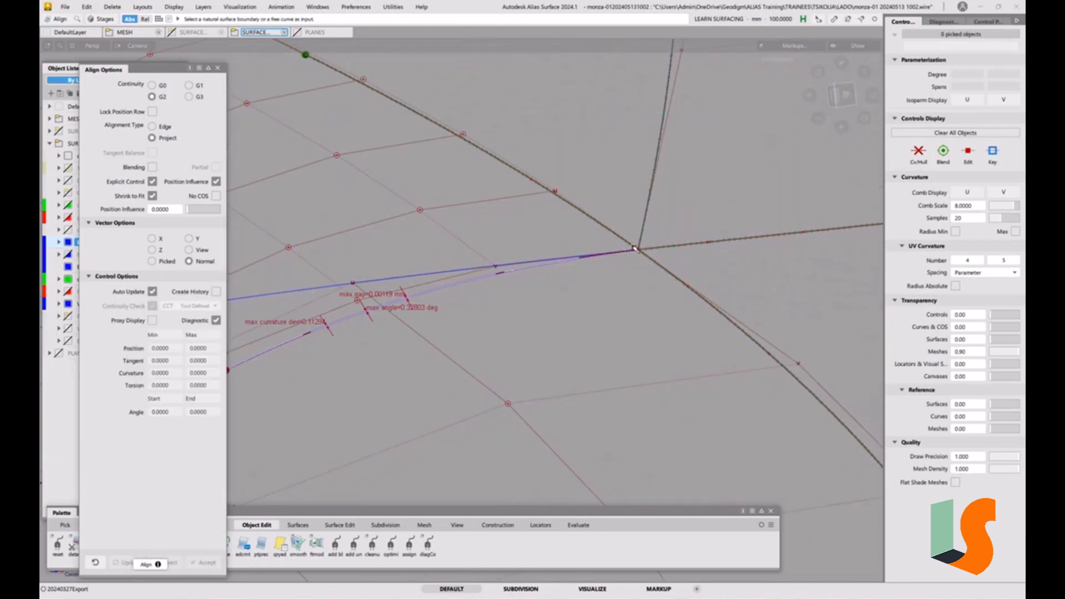
# Delete the curve-on-surface on Fillet_srf#3 at the patch corner
pyautogui.keyDown('alt'); pyautogui.keyDown('shift'); pyautogui.moveTo(660, 248); pyautogui.dragTo(694, 225, button='right'); pyautogui.keyUp('shift'); pyautogui.keyUp('alt')
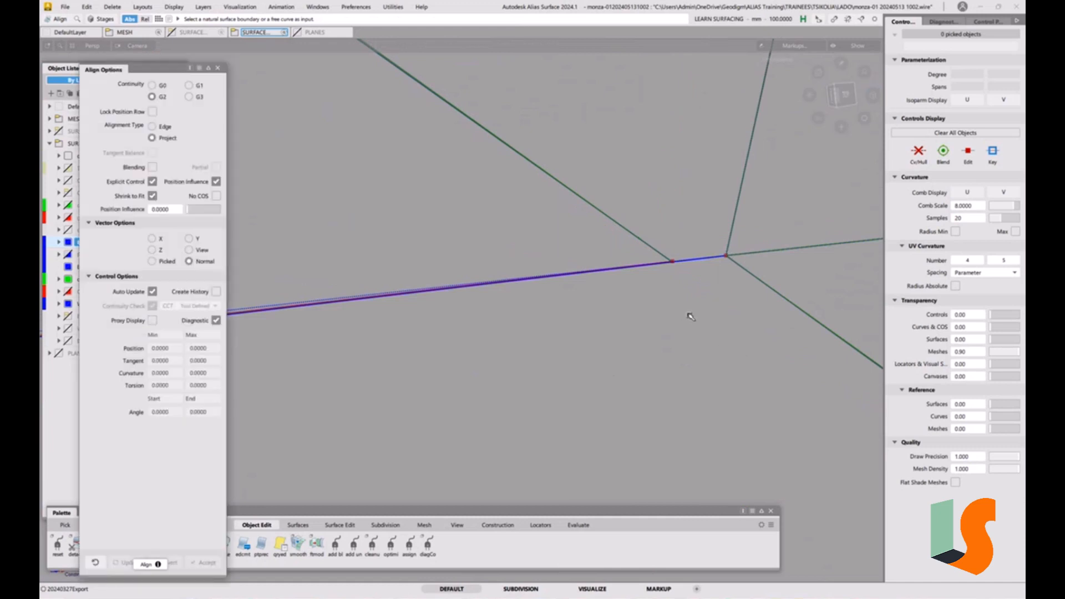
pyautogui.moveTo(707, 332)
pyautogui.keyDown('ctrl'); pyautogui.keyDown('shift'); pyautogui.mouseDown()
pyautogui.moveTo(734, 332)
pyautogui.moveTo(695, 304)
pyautogui.moveTo(699, 277)
pyautogui.moveTo(733, 271)
pyautogui.mouseUp(); pyautogui.keyUp('shift'); pyautogui.keyUp('ctrl')
pyautogui.click(676, 263)
pyautogui.keyDown('ctrl'); pyautogui.click(724, 262); pyautogui.keyUp('ctrl')
pyautogui.keyDown('ctrl'); pyautogui.keyDown('shift'); pyautogui.moveTo(660, 269); pyautogui.dragTo(635, 256); pyautogui.keyUp('shift'); pyautogui.keyUp('ctrl')
pyautogui.click(594, 229)
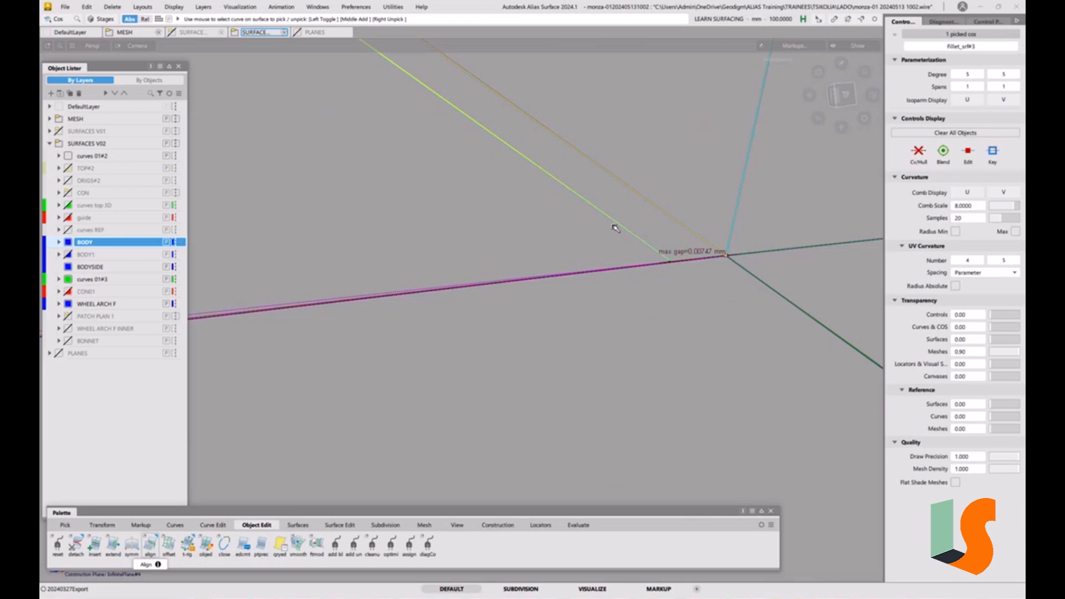
pyautogui.press('Delete')
pyautogui.click(493, 335)
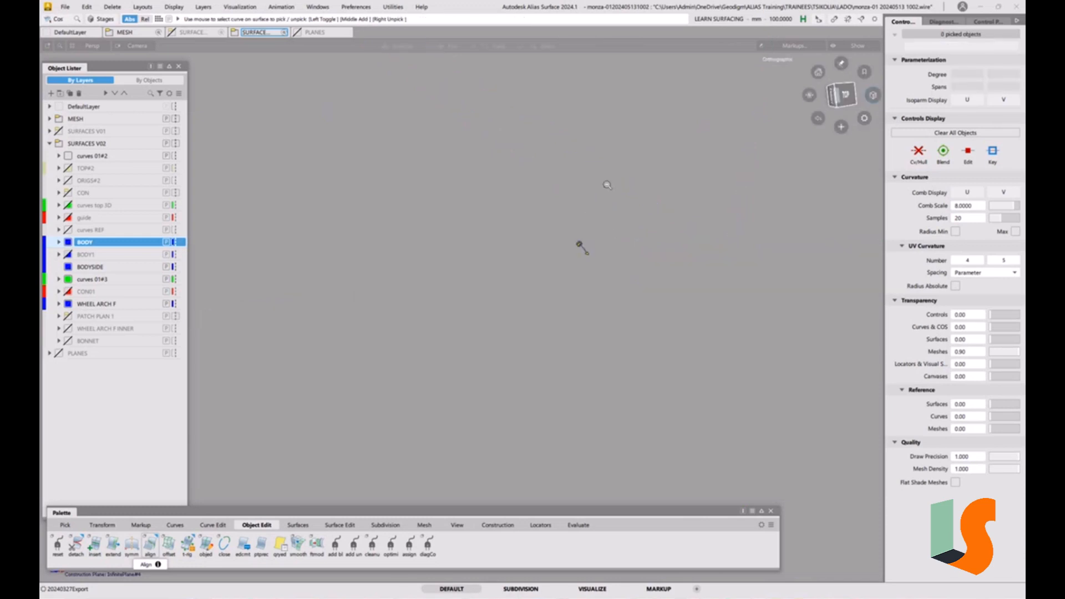
# Align the square patch's arc edge to the neighbouring surface using G2 Edge alignment with position influence 1
pyautogui.press('f')
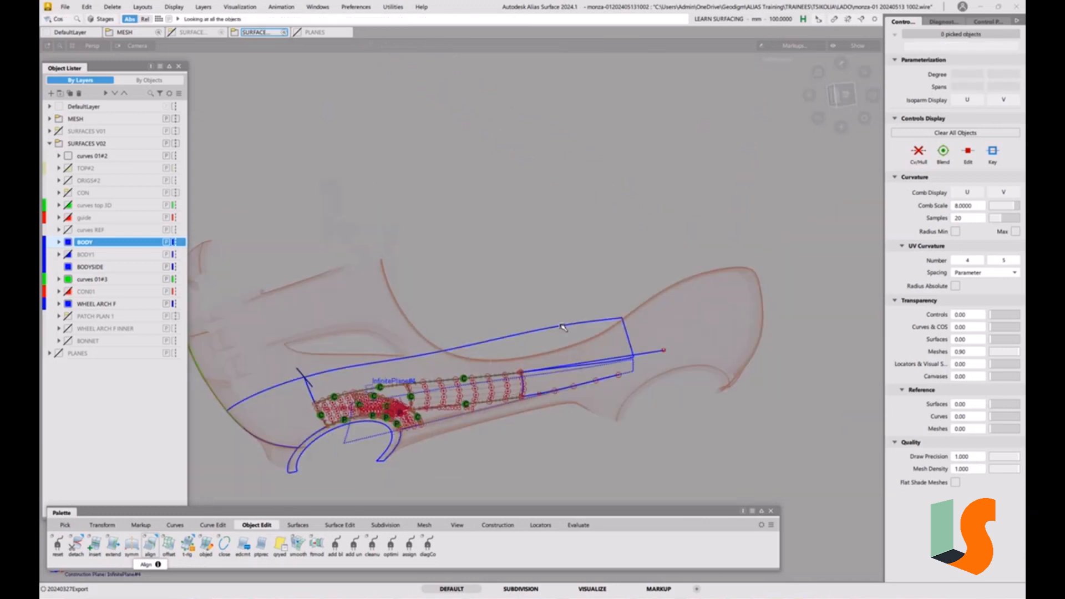
pyautogui.keyDown('alt'); pyautogui.keyDown('shift'); pyautogui.moveTo(387, 417); pyautogui.dragTo(647, 355, button='right'); pyautogui.keyUp('shift'); pyautogui.keyUp('alt')
pyautogui.keyDown('ctrl'); pyautogui.keyDown('shift'); pyautogui.moveTo(594, 391); pyautogui.dragTo(594, 345); pyautogui.keyUp('shift'); pyautogui.keyUp('ctrl')
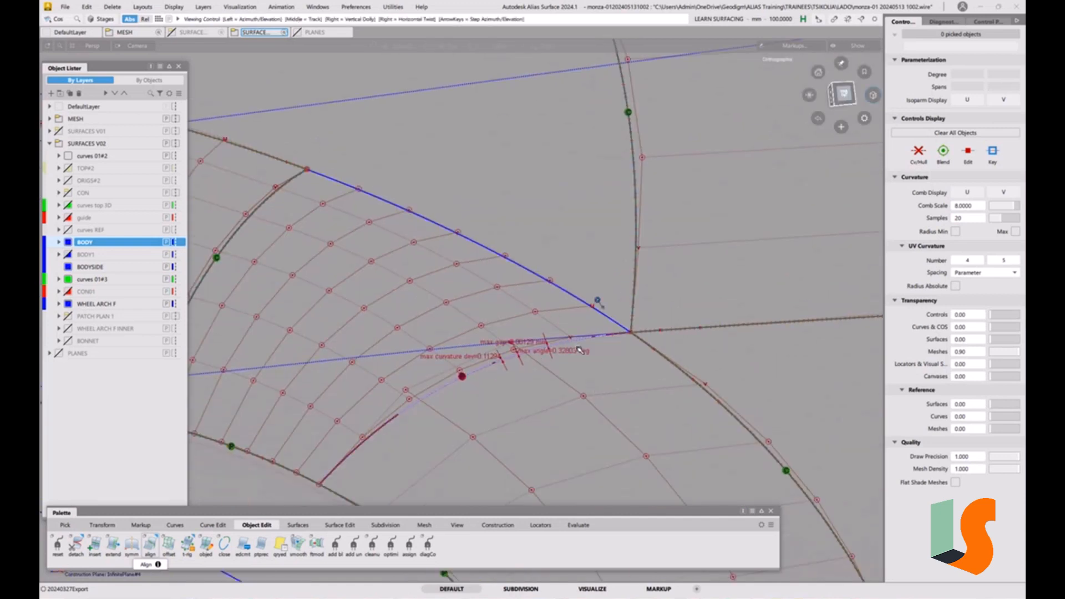
pyautogui.keyDown('alt'); pyautogui.keyDown('shift'); pyautogui.moveTo(627, 335); pyautogui.dragTo(653, 327, button='middle'); pyautogui.keyUp('shift'); pyautogui.keyUp('alt')
pyautogui.hotkey('alt', 'shift')
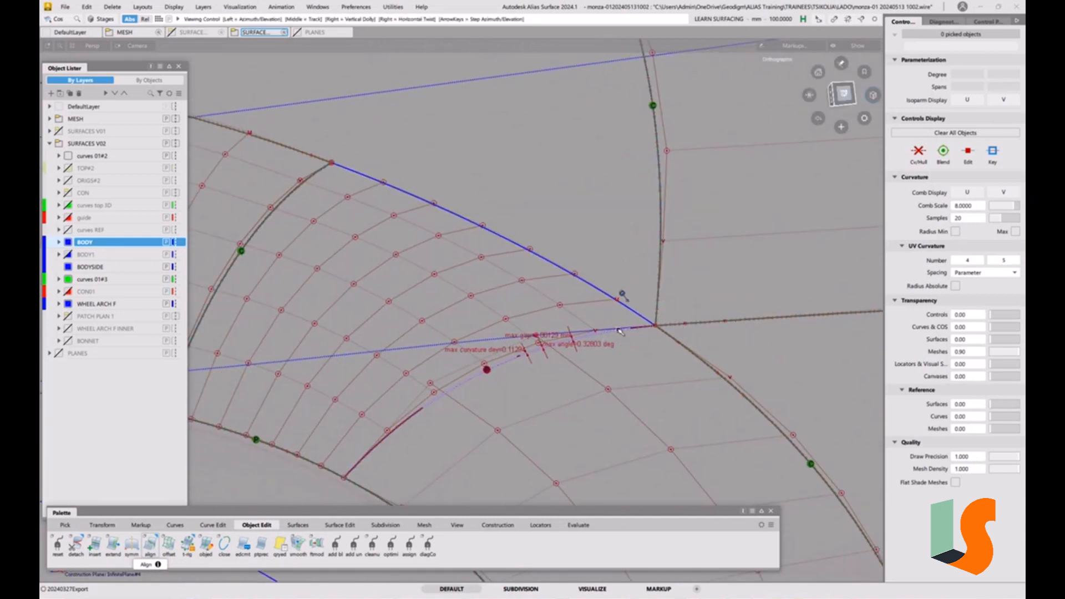
pyautogui.keyDown('alt'); pyautogui.keyDown('shift'); pyautogui.moveTo(621, 332); pyautogui.dragTo(632, 333); pyautogui.keyUp('shift'); pyautogui.keyUp('alt')
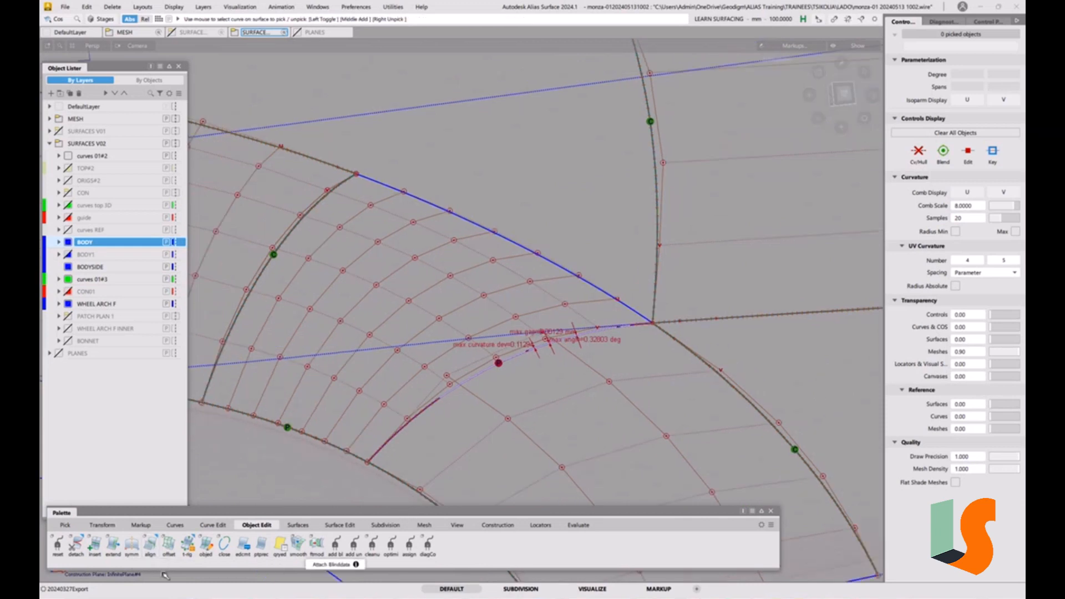
pyautogui.doubleClick(153, 551)
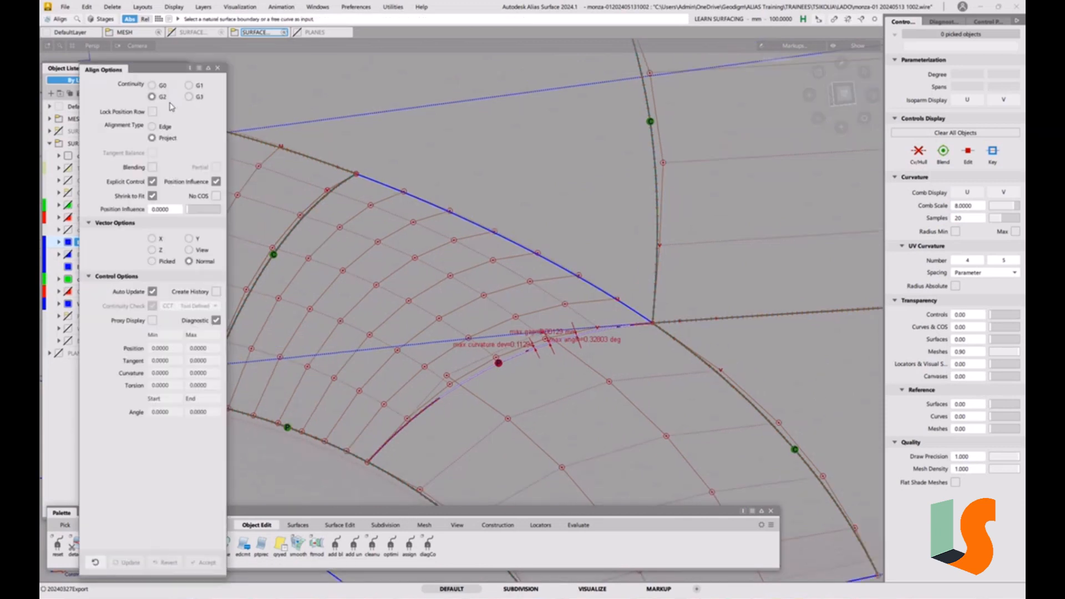
pyautogui.click(165, 127)
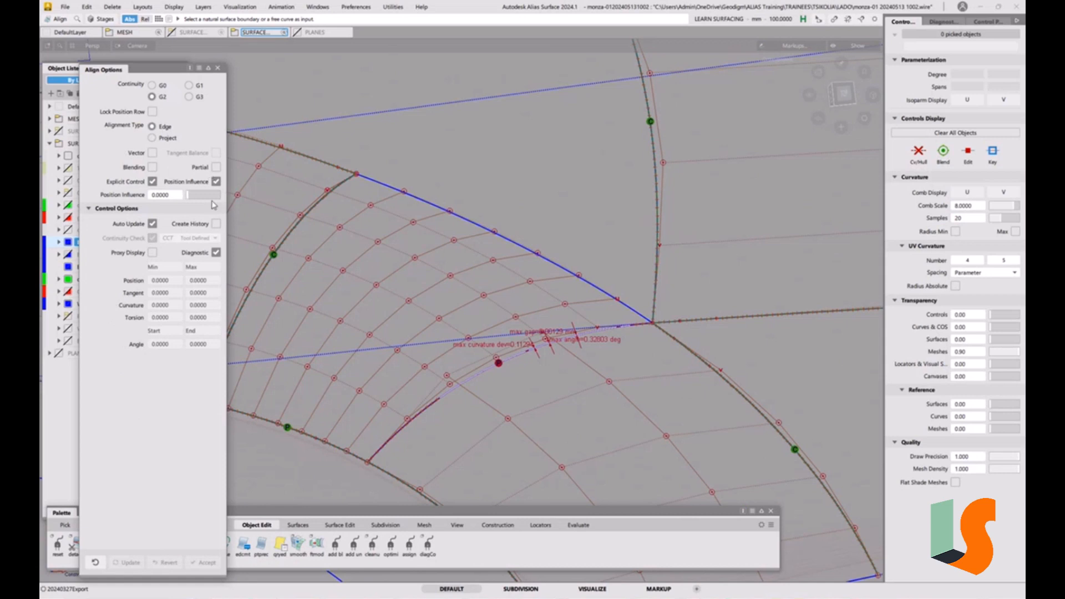
pyautogui.click(439, 401)
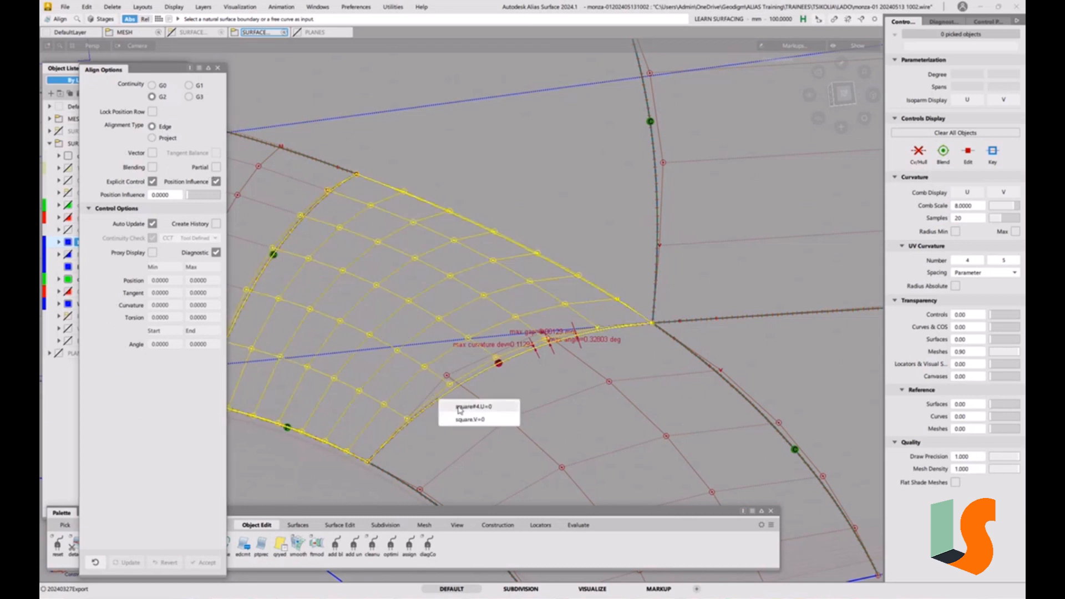
pyautogui.click(449, 398)
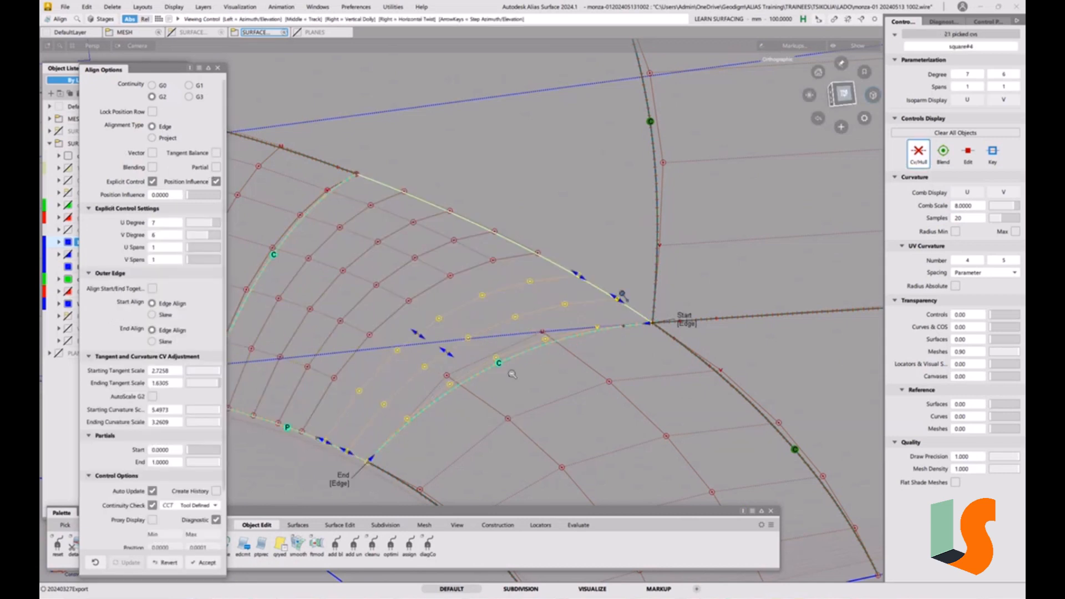
pyautogui.keyDown('alt'); pyautogui.keyDown('shift'); pyautogui.moveTo(507, 369); pyautogui.dragTo(558, 361, button='middle'); pyautogui.keyUp('shift'); pyautogui.keyUp('alt')
pyautogui.keyDown('alt'); pyautogui.keyDown('shift'); pyautogui.moveTo(559, 362); pyautogui.dragTo(467, 382, button='right'); pyautogui.keyUp('shift'); pyautogui.keyUp('alt')
pyautogui.moveTo(189, 197); pyautogui.dragTo(402, 195)
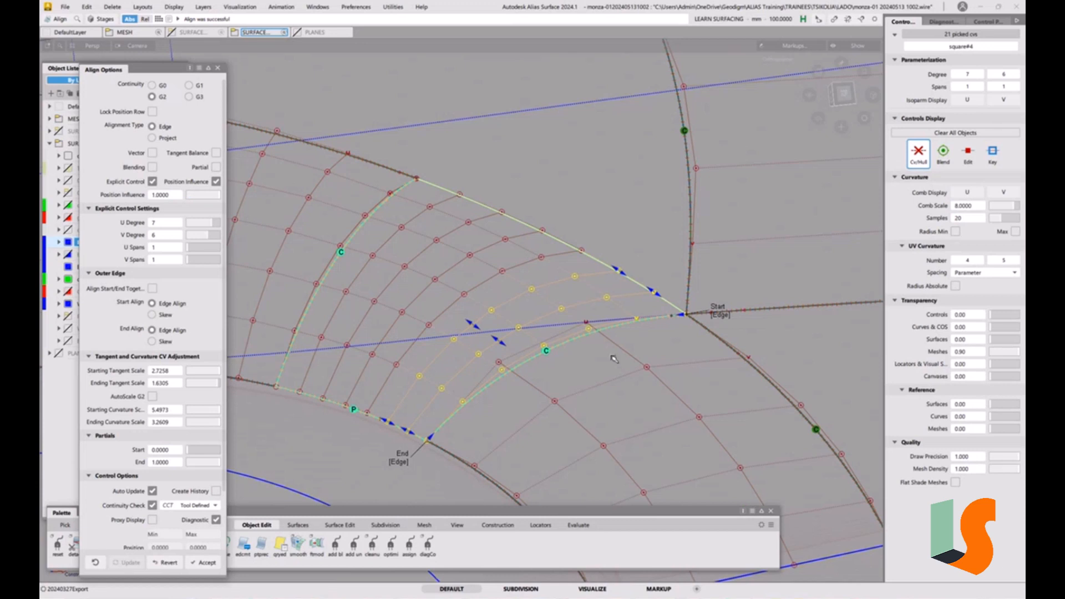
pyautogui.keyDown('alt'); pyautogui.keyDown('shift'); pyautogui.moveTo(615, 360); pyautogui.dragTo(456, 379, button='middle'); pyautogui.keyUp('shift'); pyautogui.keyUp('alt')
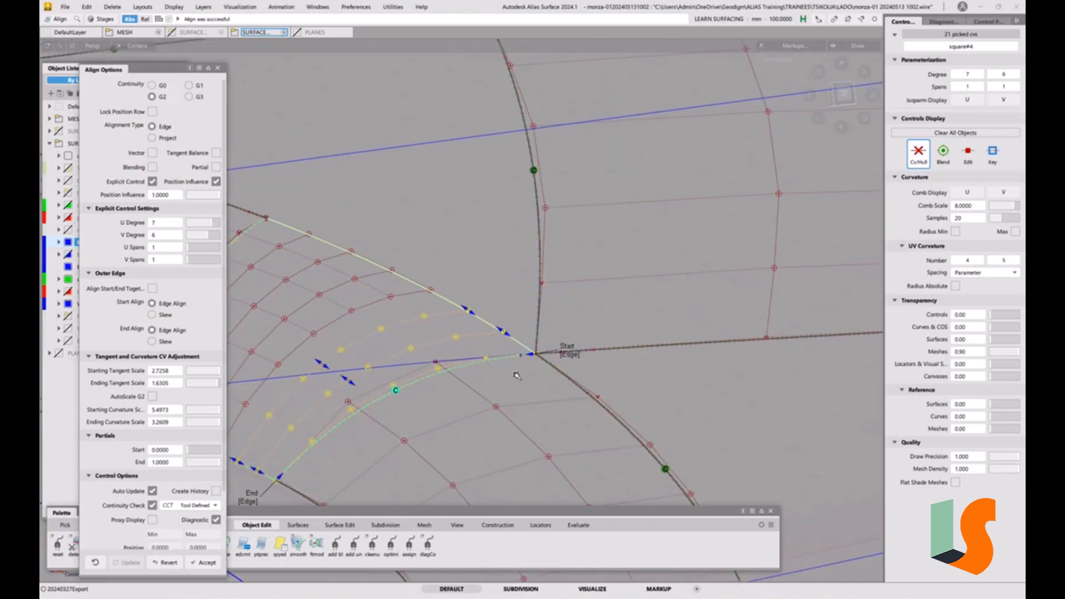
pyautogui.keyDown('alt'); pyautogui.keyDown('shift'); pyautogui.moveTo(516, 375); pyautogui.dragTo(565, 395, button='right'); pyautogui.keyUp('shift'); pyautogui.keyUp('alt')
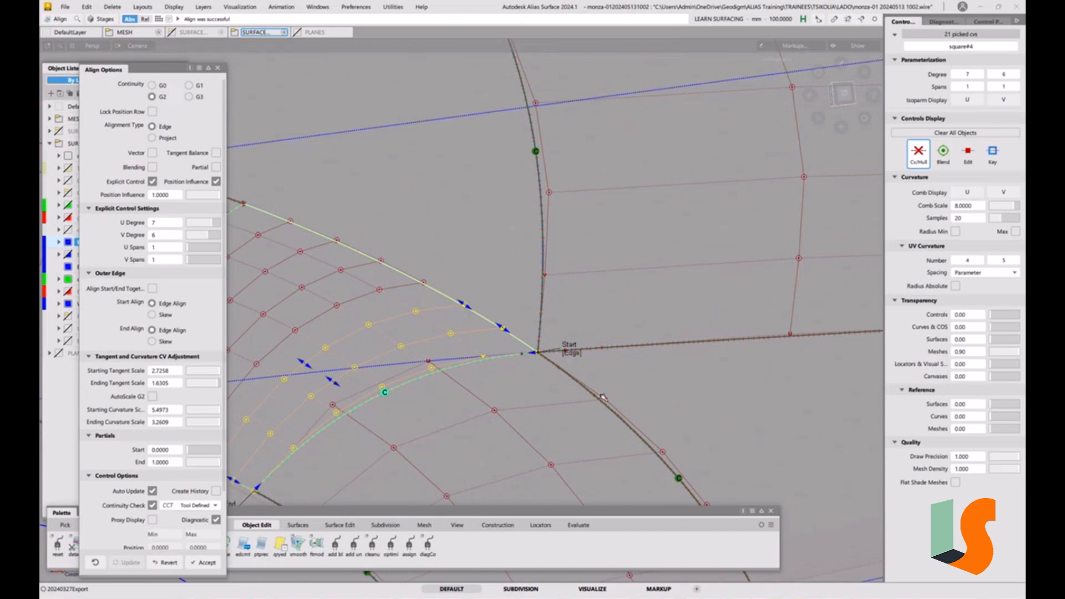
pyautogui.click(571, 387)
pyautogui.keyDown('alt'); pyautogui.keyDown('shift'); pyautogui.moveTo(571, 387); pyautogui.dragTo(471, 361, button='right'); pyautogui.keyUp('shift'); pyautogui.keyUp('alt')
pyautogui.keyDown('alt'); pyautogui.keyDown('shift'); pyautogui.moveTo(627, 349); pyautogui.dragTo(742, 391, button='middle'); pyautogui.keyUp('shift'); pyautogui.keyUp('alt')
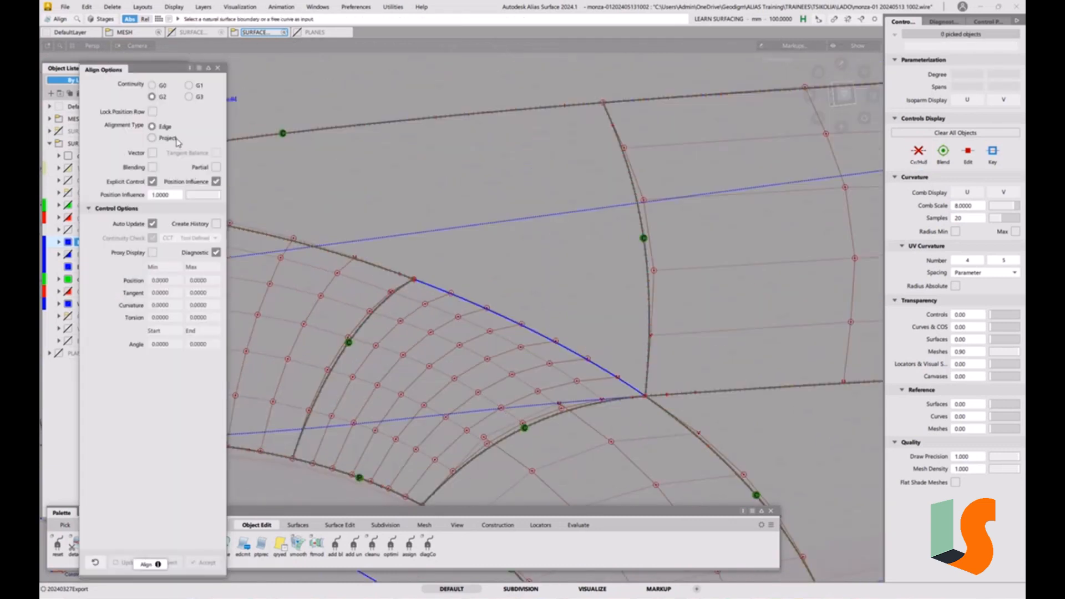
# Align the patch's arc edge to Fillet_srf#3 using G2 Project alignment along the Z vector
pyautogui.click(152, 138)
pyautogui.click(494, 311)
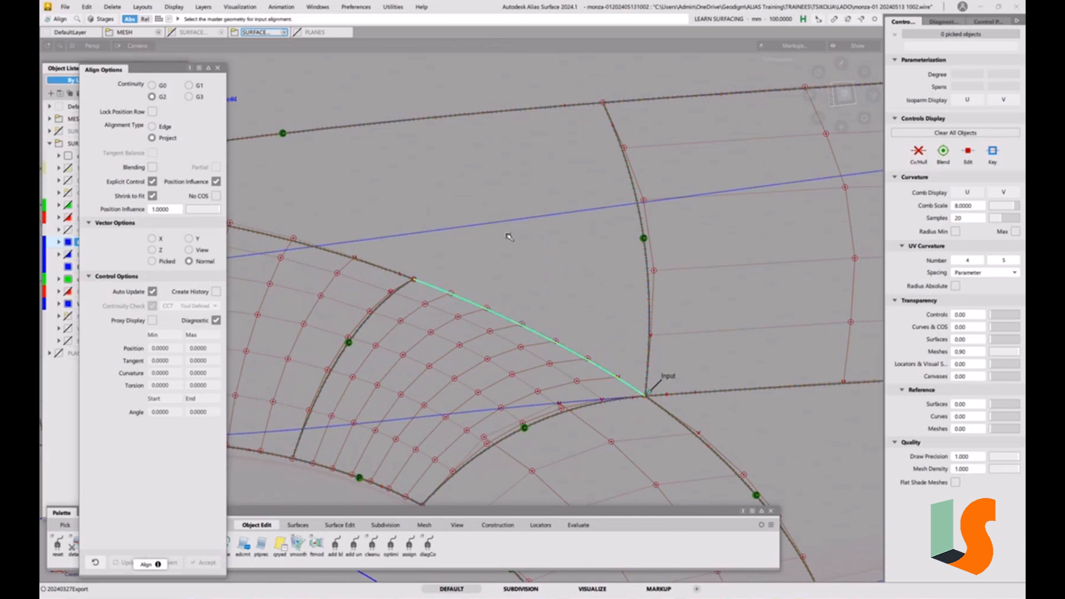
pyautogui.keyDown('alt'); pyautogui.keyDown('shift'); pyautogui.moveTo(509, 236); pyautogui.dragTo(448, 251, button='right'); pyautogui.keyUp('shift'); pyautogui.keyUp('alt')
pyautogui.keyDown('alt'); pyautogui.keyDown('shift'); pyautogui.moveTo(448, 251); pyautogui.dragTo(640, 301, button='middle'); pyautogui.keyUp('shift'); pyautogui.keyUp('alt')
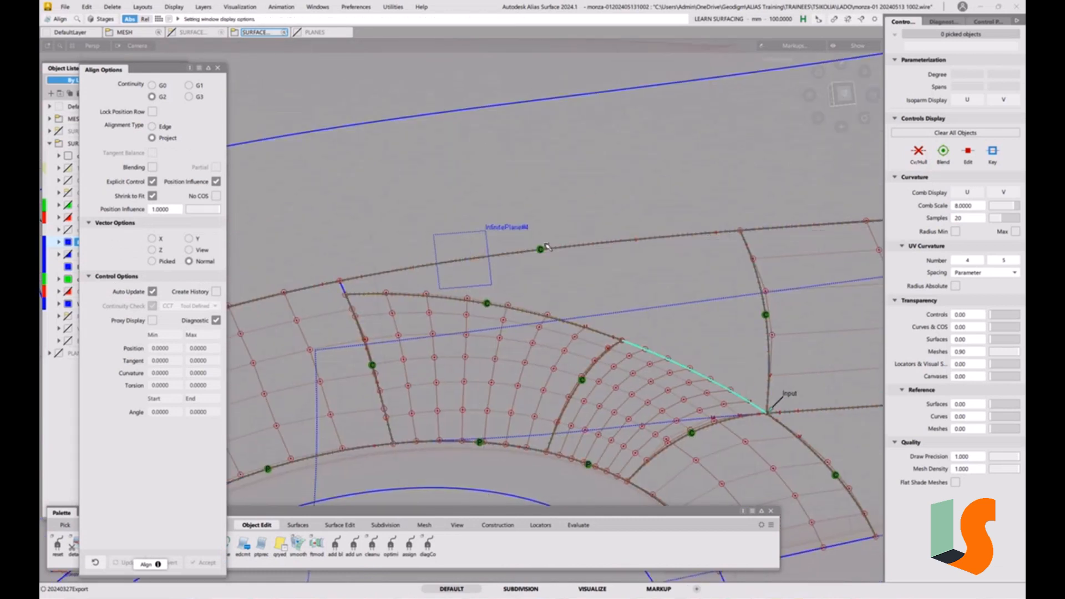
pyautogui.click(160, 251)
pyautogui.click(595, 249)
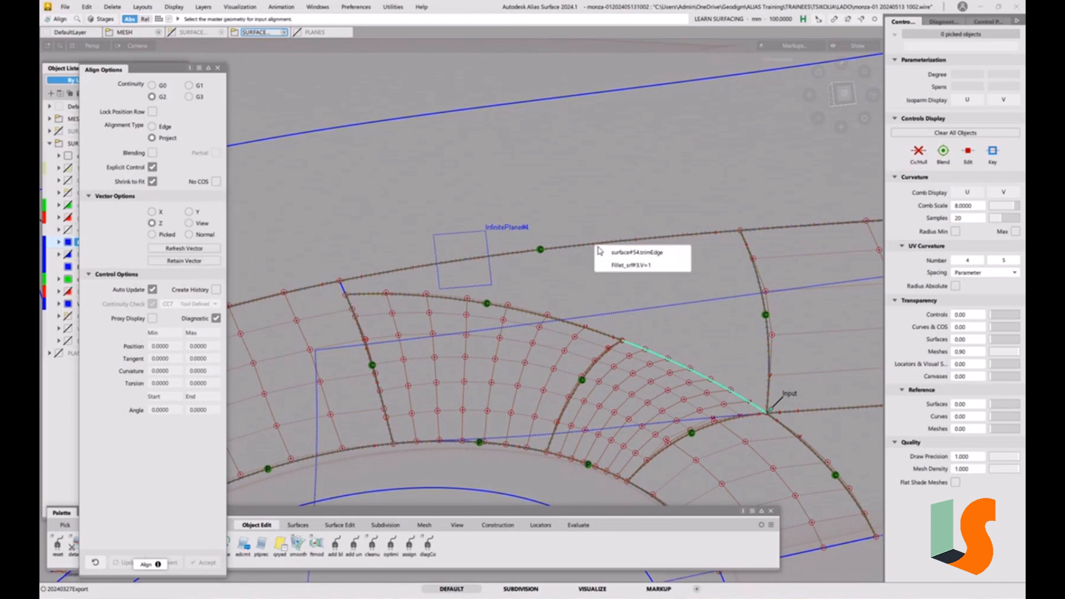
pyautogui.click(626, 265)
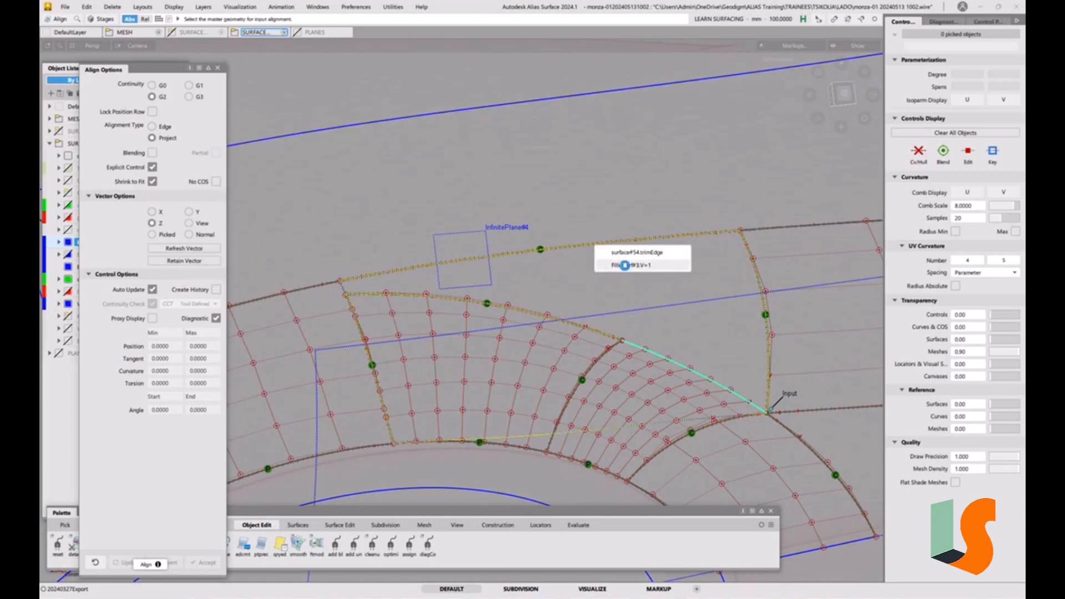
pyautogui.scroll(5, 720, 426)
pyautogui.keyDown('alt'); pyautogui.keyDown('shift'); pyautogui.moveTo(714, 426); pyautogui.dragTo(628, 349, button='middle'); pyautogui.keyUp('shift'); pyautogui.keyUp('alt')
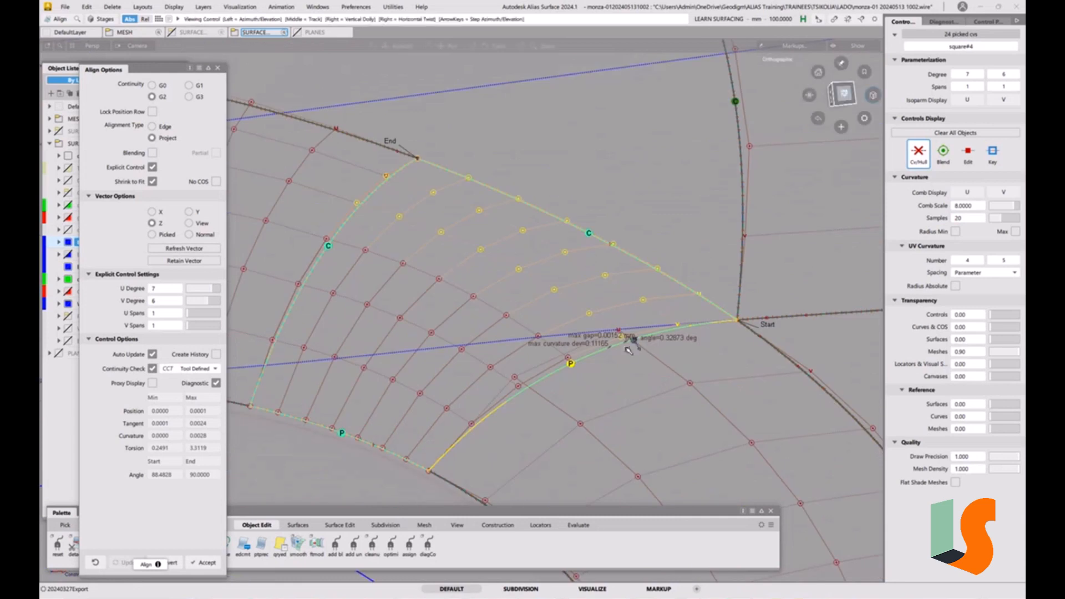
pyautogui.keyDown('alt'); pyautogui.keyDown('shift'); pyautogui.moveTo(628, 351); pyautogui.dragTo(667, 341); pyautogui.keyUp('shift'); pyautogui.keyUp('alt')
pyautogui.keyDown('alt'); pyautogui.keyDown('shift'); pyautogui.moveTo(711, 325); pyautogui.dragTo(621, 309, button='right'); pyautogui.keyUp('shift'); pyautogui.keyUp('alt')
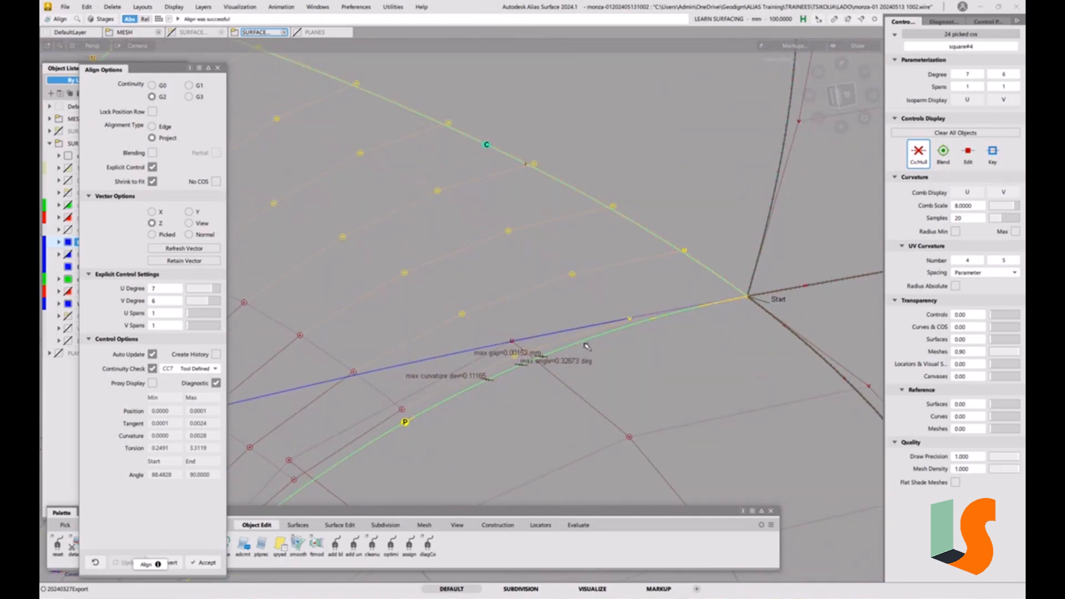
pyautogui.keyDown('alt'); pyautogui.keyDown('shift'); pyautogui.moveTo(540, 387); pyautogui.dragTo(604, 378, button='middle'); pyautogui.keyUp('shift'); pyautogui.keyUp('alt')
pyautogui.keyDown('alt'); pyautogui.keyDown('shift'); pyautogui.moveTo(596, 383); pyautogui.dragTo(595, 372); pyautogui.keyUp('shift'); pyautogui.keyUp('alt')
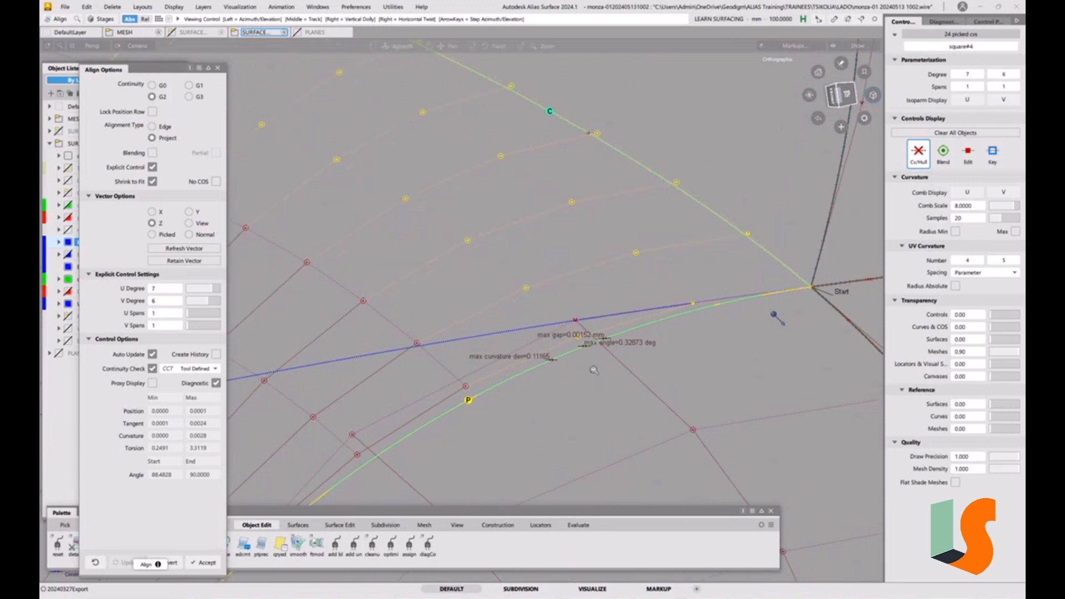
pyautogui.moveTo(594, 370)
pyautogui.keyDown('alt'); pyautogui.keyDown('shift'); pyautogui.mouseDown(button='right')
pyautogui.moveTo(536, 358)
pyautogui.moveTo(549, 436)
pyautogui.moveTo(561, 428)
pyautogui.mouseUp(button='right'); pyautogui.keyUp('shift'); pyautogui.keyUp('alt')
pyautogui.keyDown('alt'); pyautogui.keyDown('shift'); pyautogui.moveTo(560, 428); pyautogui.dragTo(575, 392, button='middle'); pyautogui.keyUp('shift'); pyautogui.keyUp('alt')
pyautogui.press('space')
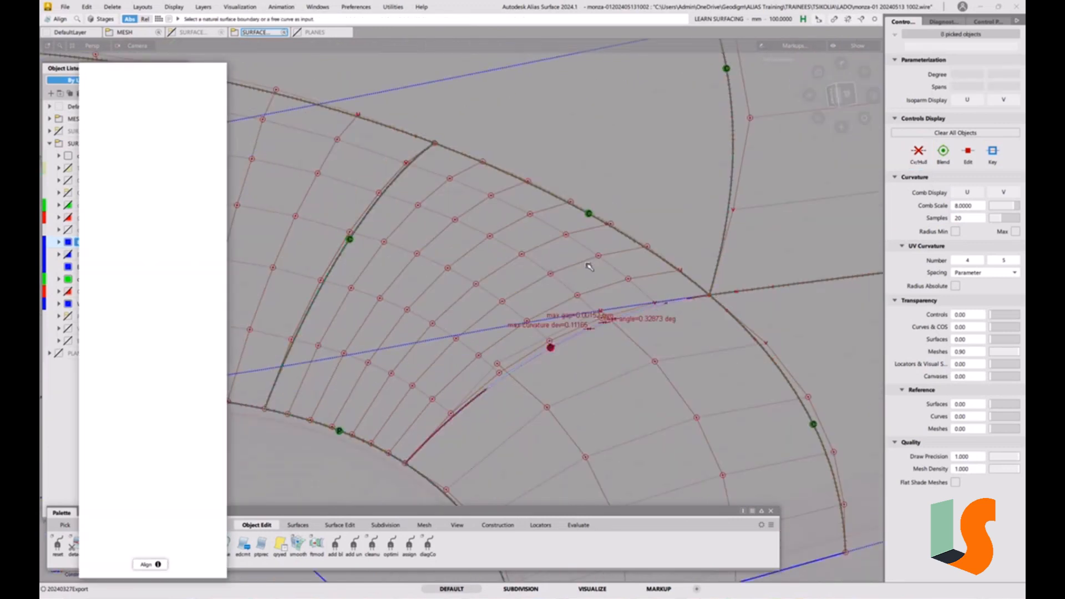
# Inspect the curvature and gap diagnostics where the patch meets the fillet and arch surfaces
pyautogui.moveTo(609, 335)
pyautogui.keyDown('alt'); pyautogui.keyDown('shift'); pyautogui.mouseDown()
pyautogui.moveTo(594, 269)
pyautogui.moveTo(565, 295)
pyautogui.moveTo(618, 278)
pyautogui.mouseUp(); pyautogui.keyUp('shift'); pyautogui.keyUp('alt')
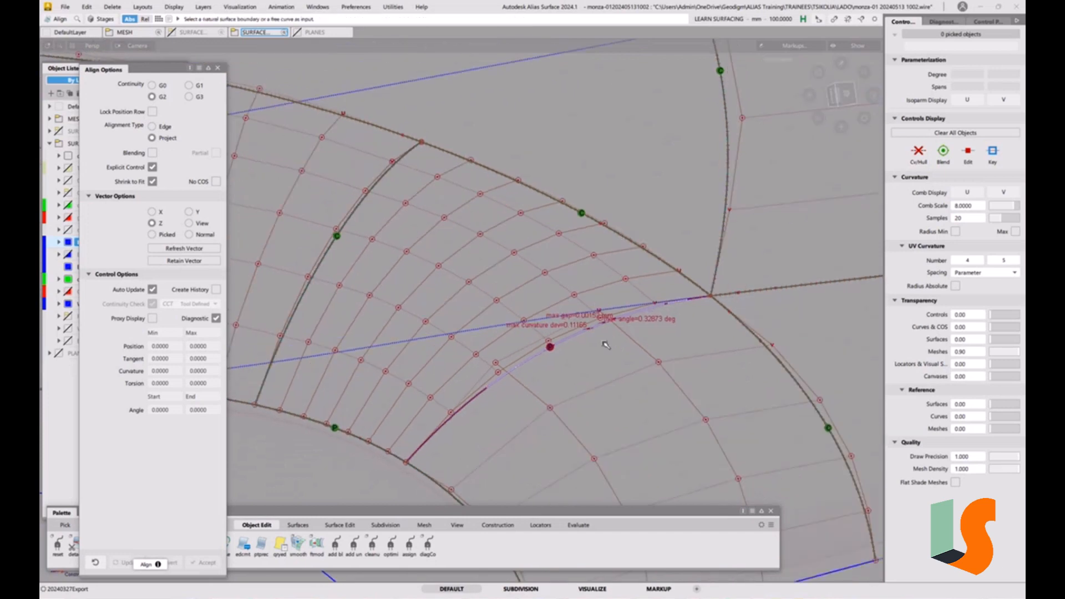
pyautogui.keyDown('alt'); pyautogui.keyDown('shift'); pyautogui.moveTo(606, 345); pyautogui.dragTo(606, 298); pyautogui.keyUp('shift'); pyautogui.keyUp('alt')
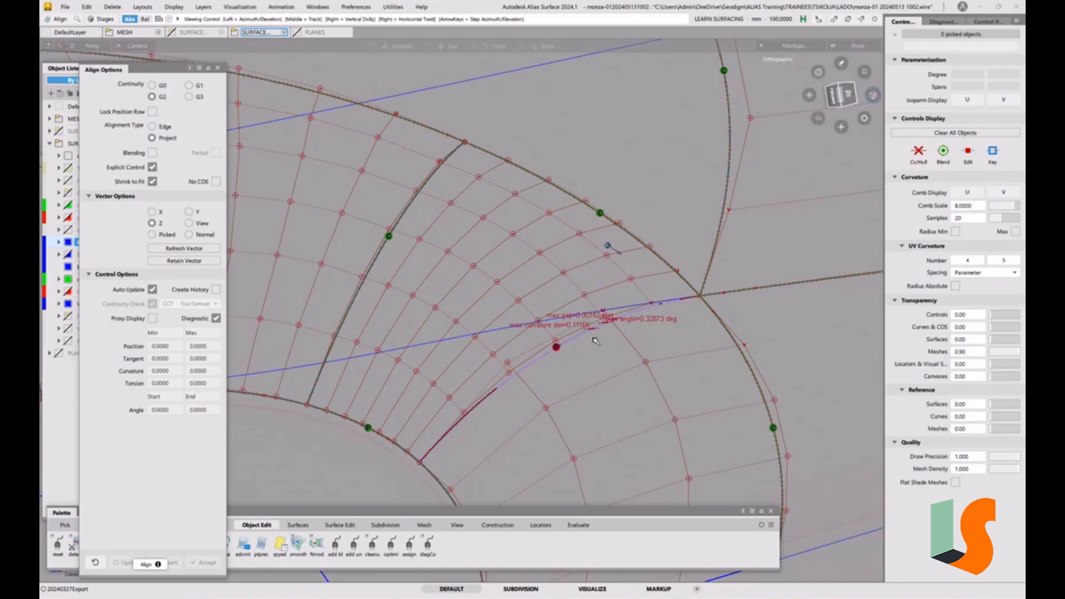
pyautogui.moveTo(594, 337)
pyautogui.keyDown('alt'); pyautogui.keyDown('shift'); pyautogui.mouseDown(button='right')
pyautogui.moveTo(601, 261)
pyautogui.moveTo(605, 352)
pyautogui.mouseUp(button='right'); pyautogui.keyUp('shift'); pyautogui.keyUp('alt')
pyautogui.keyDown('alt'); pyautogui.keyDown('shift'); pyautogui.moveTo(605, 352); pyautogui.dragTo(641, 306); pyautogui.keyUp('shift'); pyautogui.keyUp('alt')
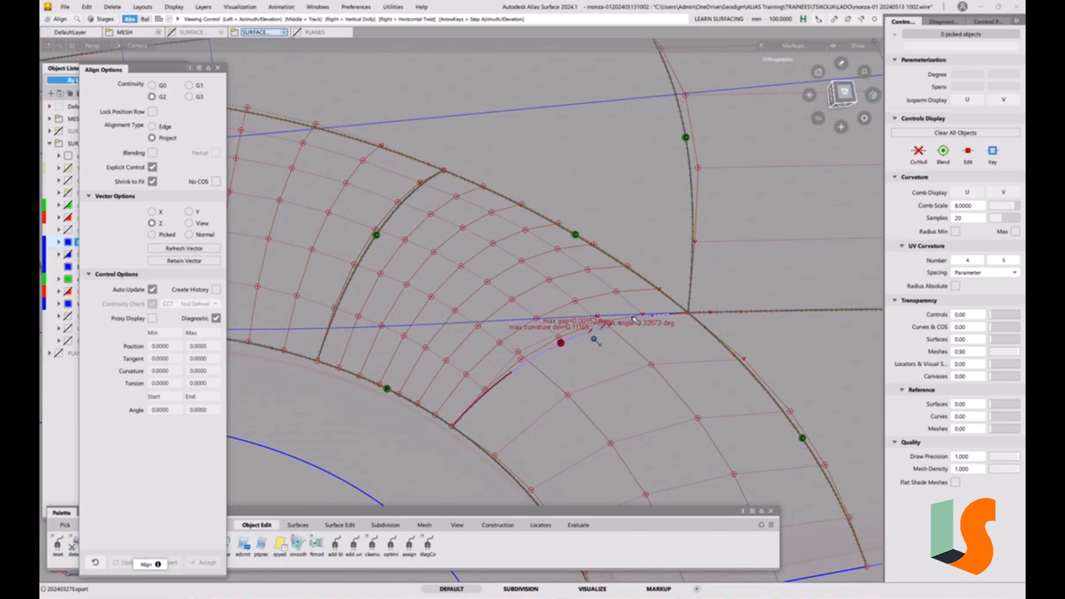
pyautogui.scroll(4, 633, 319)
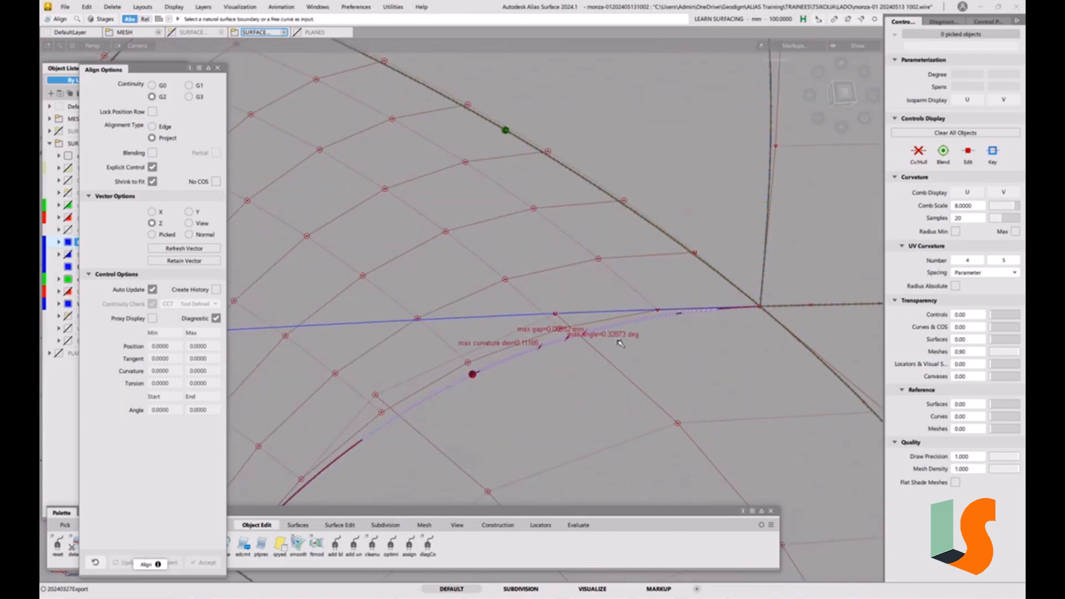
pyautogui.keyDown('alt'); pyautogui.keyDown('shift'); pyautogui.moveTo(603, 320); pyautogui.dragTo(594, 385, button='right'); pyautogui.keyUp('shift'); pyautogui.keyUp('alt')
pyautogui.keyDown('alt'); pyautogui.keyDown('shift'); pyautogui.moveTo(595, 385); pyautogui.dragTo(642, 406, button='middle'); pyautogui.keyUp('shift'); pyautogui.keyUp('alt')
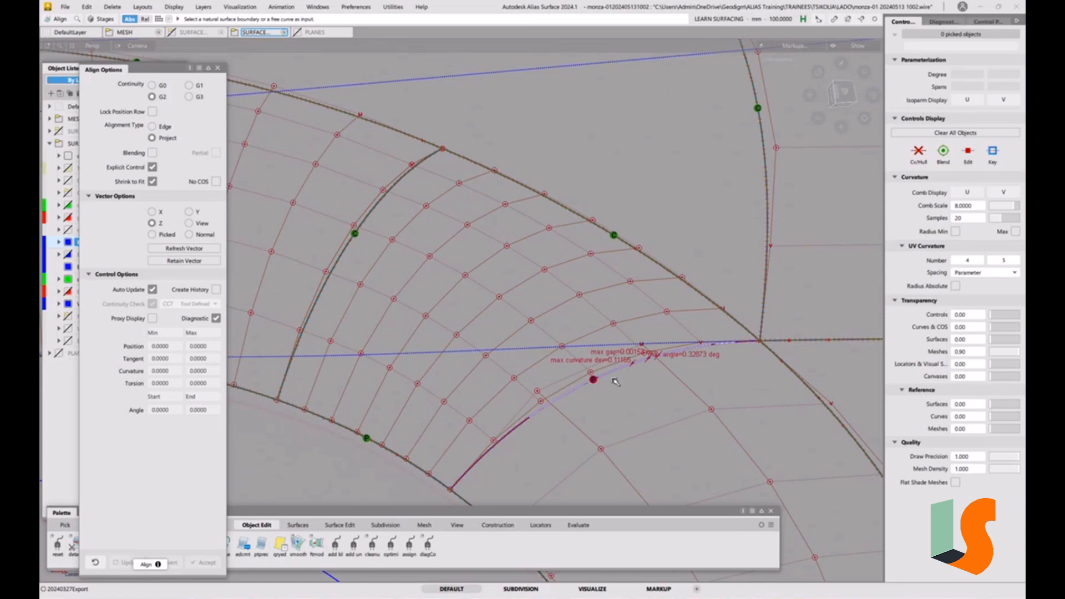
pyautogui.keyDown('alt'); pyautogui.keyDown('shift'); pyautogui.moveTo(616, 245); pyautogui.dragTo(513, 302, button='right'); pyautogui.keyUp('shift'); pyautogui.keyUp('alt')
pyautogui.keyDown('alt'); pyautogui.keyDown('shift'); pyautogui.moveTo(514, 302); pyautogui.dragTo(503, 256); pyautogui.keyUp('shift'); pyautogui.keyUp('alt')
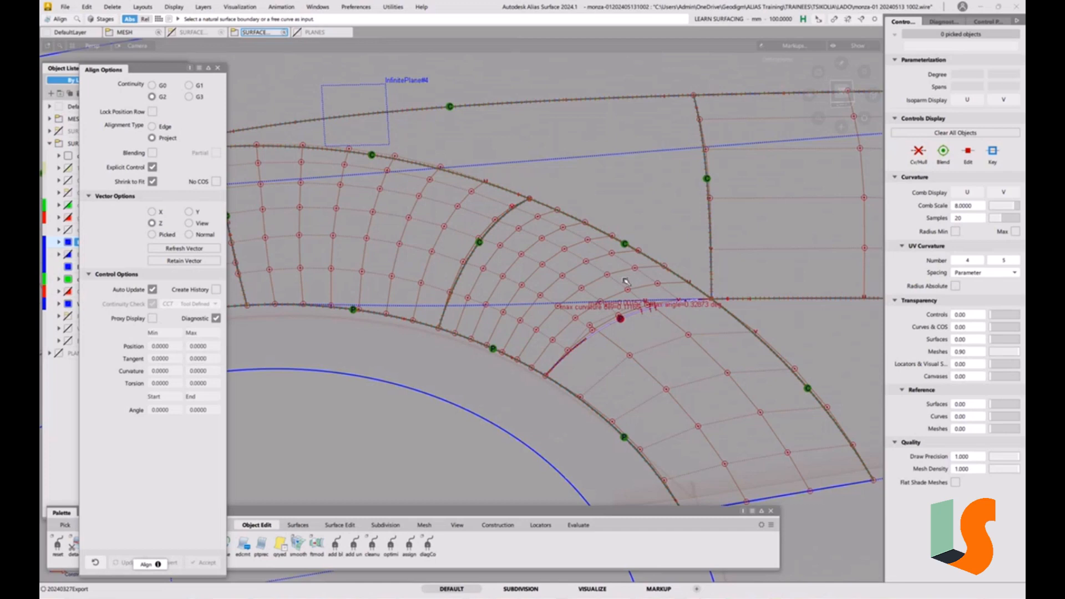
pyautogui.keyDown('alt'); pyautogui.keyDown('shift'); pyautogui.moveTo(627, 282); pyautogui.dragTo(670, 346, button='right'); pyautogui.keyUp('shift'); pyautogui.keyUp('alt')
pyautogui.keyDown('alt'); pyautogui.keyDown('shift'); pyautogui.moveTo(669, 347); pyautogui.dragTo(564, 339, button='middle'); pyautogui.keyUp('shift'); pyautogui.keyUp('alt')
pyautogui.scroll(3, 569, 338)
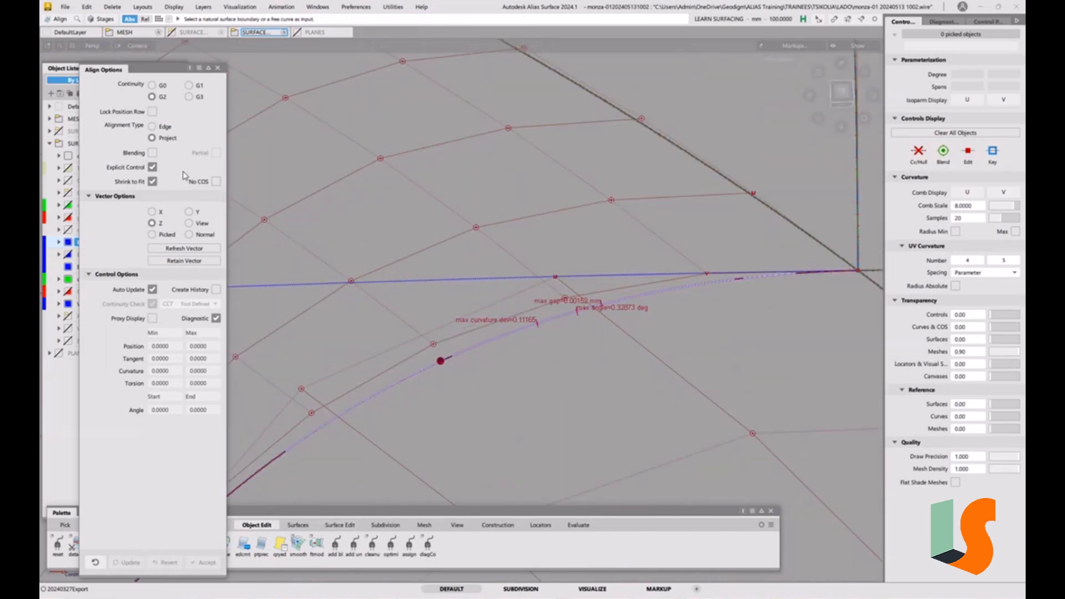
# Align the square patch's arc edge to the neighbouring surface using G0 continuity with Edge alignment
pyautogui.click(152, 86)
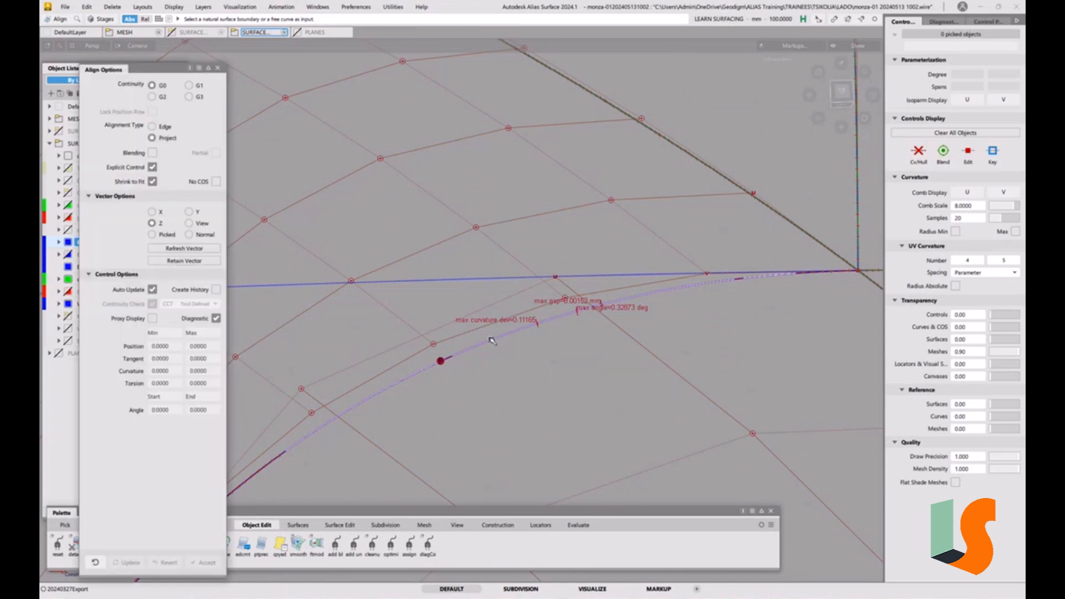
pyautogui.click(491, 341)
pyautogui.click(510, 351)
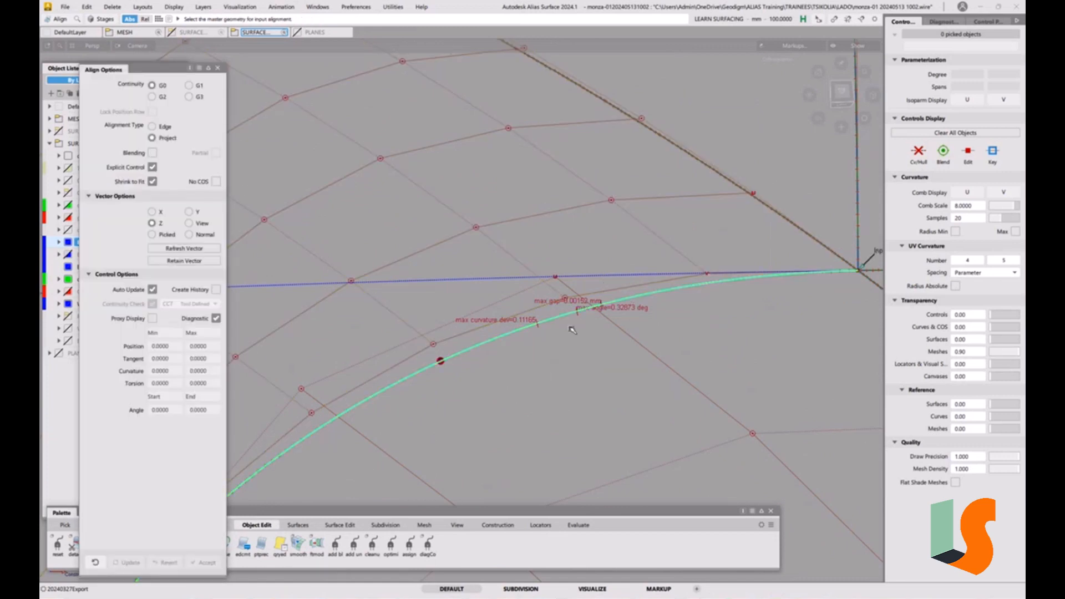
pyautogui.click(163, 127)
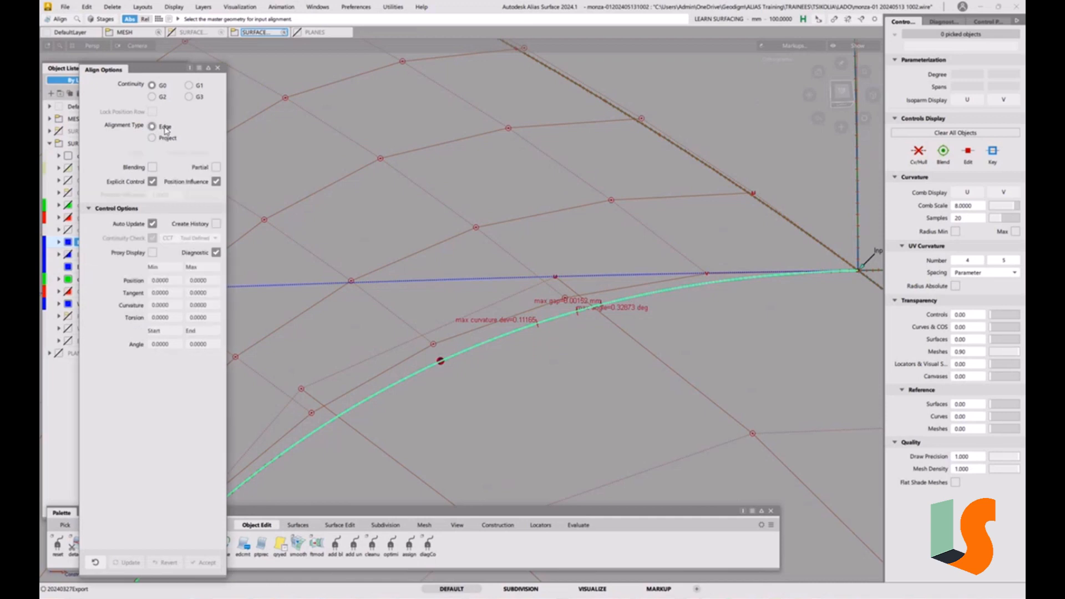
pyautogui.click(500, 337)
pyautogui.keyDown('alt'); pyautogui.keyDown('shift'); pyautogui.moveTo(555, 306); pyautogui.dragTo(532, 329, button='right'); pyautogui.keyUp('shift'); pyautogui.keyUp('alt')
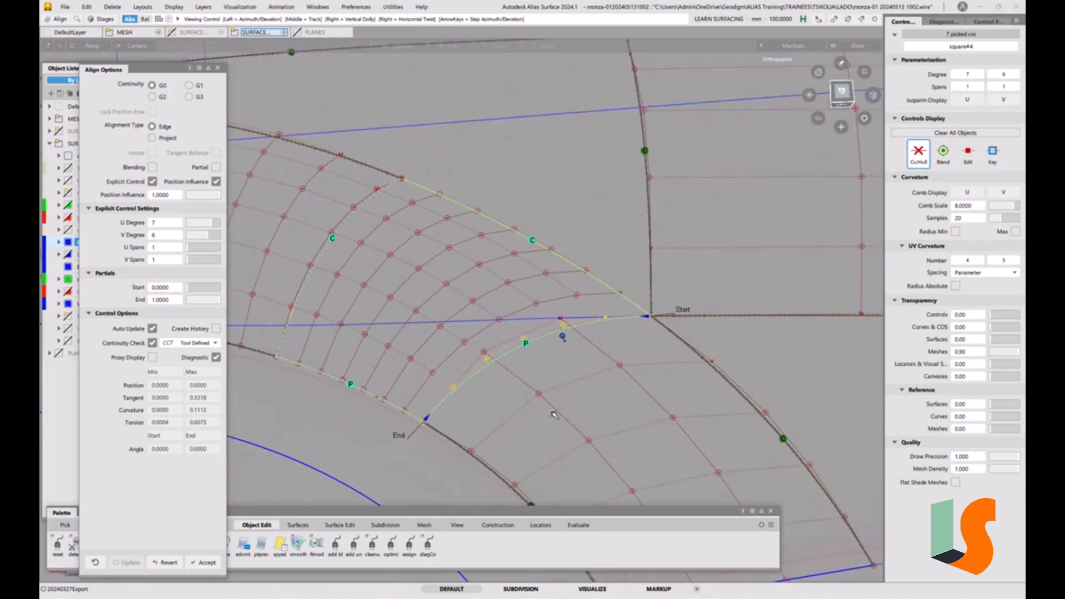
pyautogui.keyDown('alt'); pyautogui.keyDown('shift'); pyautogui.moveTo(531, 329); pyautogui.dragTo(637, 288, button='middle'); pyautogui.keyUp('shift'); pyautogui.keyUp('alt')
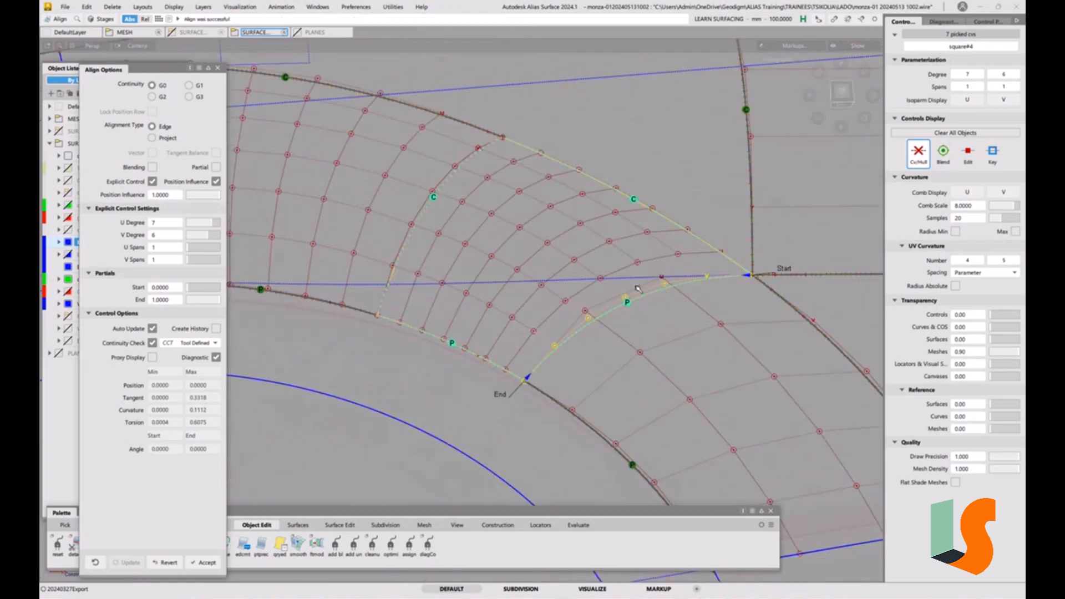
# Set the alignment's continuity check to G2 Curvature
pyautogui.click(182, 344)
pyautogui.click(198, 390)
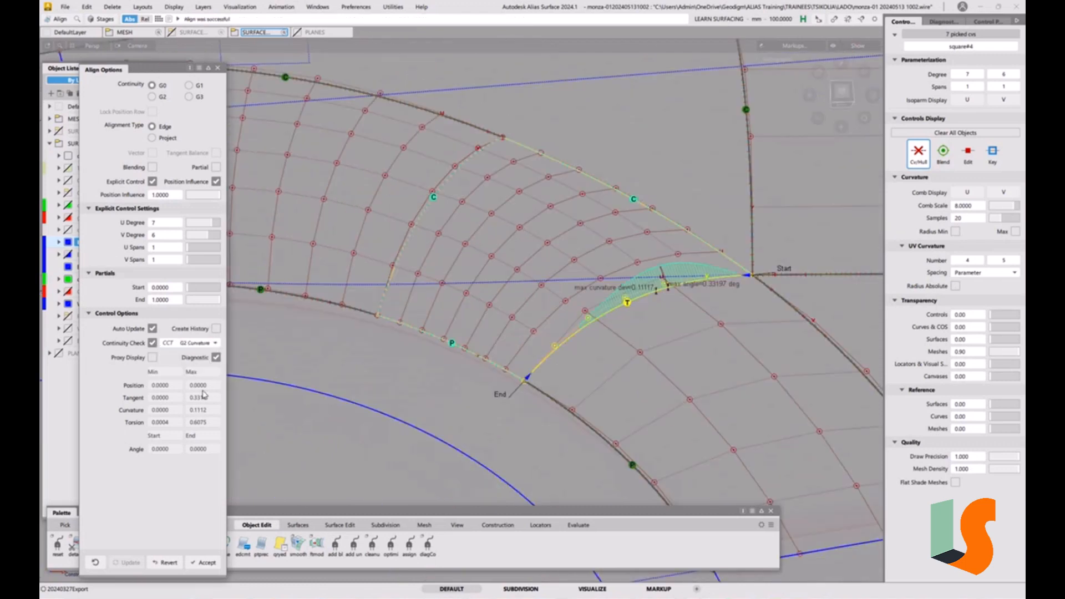
pyautogui.scroll(3, 689, 285)
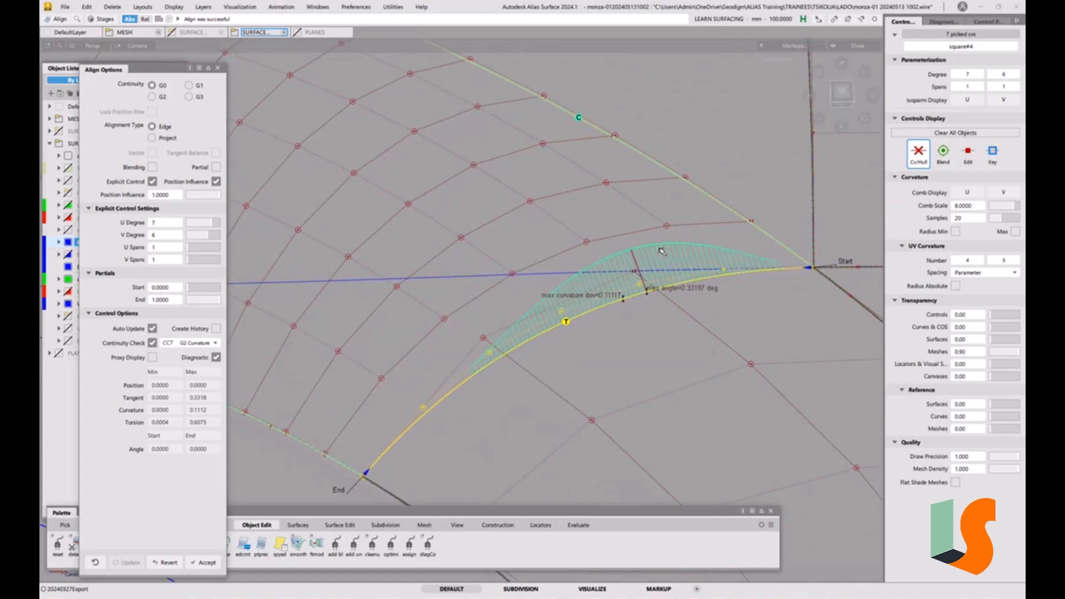
# Set the alignment continuity to G1
pyautogui.click(189, 86)
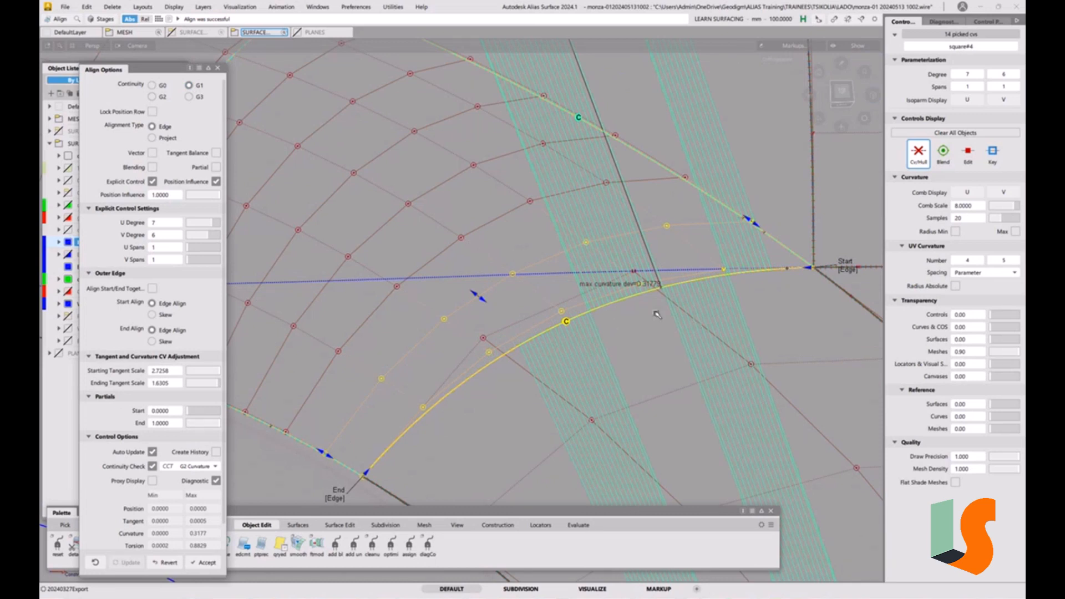
pyautogui.keyDown('alt'); pyautogui.keyDown('shift'); pyautogui.scroll(-2, 690, 284); pyautogui.keyUp('shift'); pyautogui.keyUp('alt')
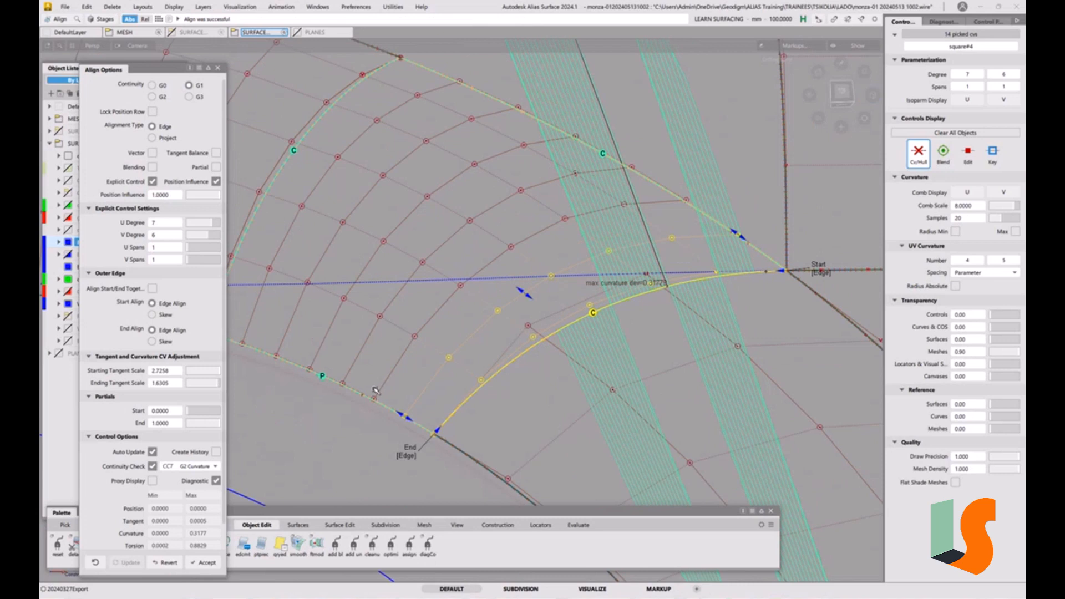
pyautogui.click(162, 99)
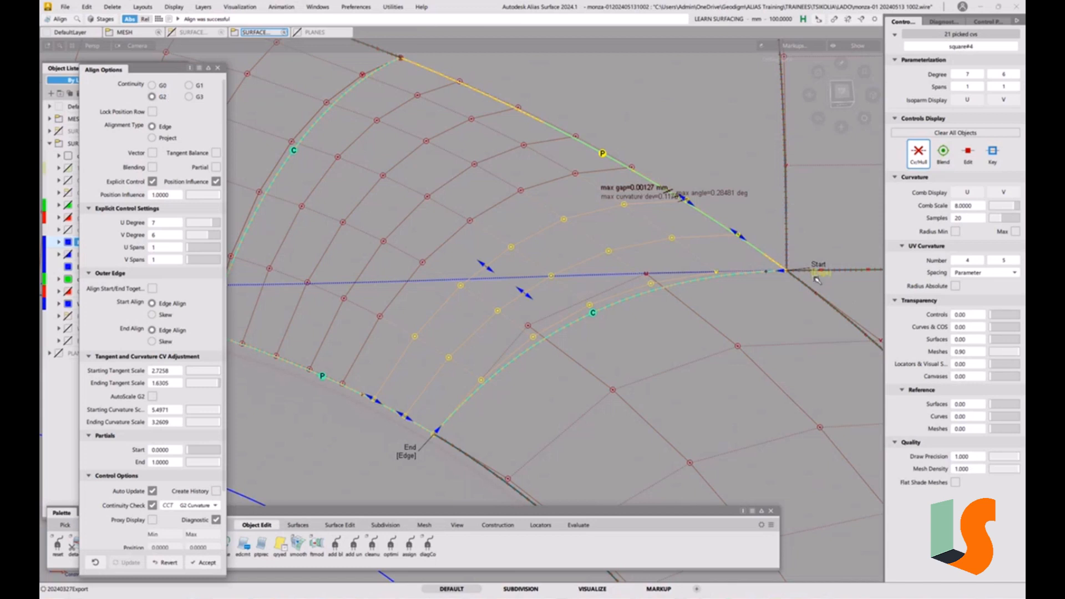
pyautogui.click(153, 153)
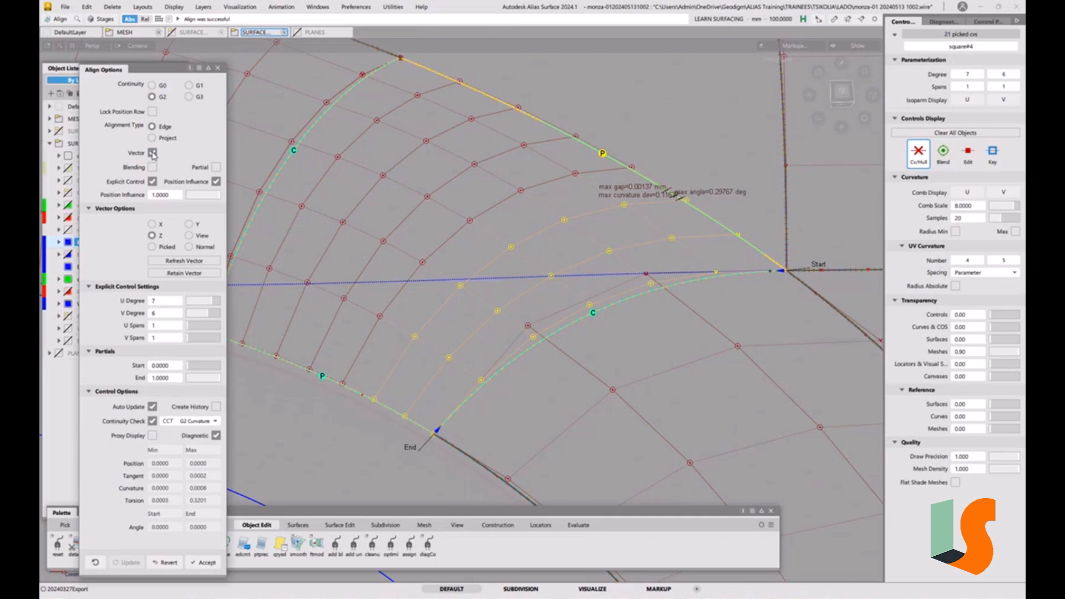
pyautogui.click(152, 154)
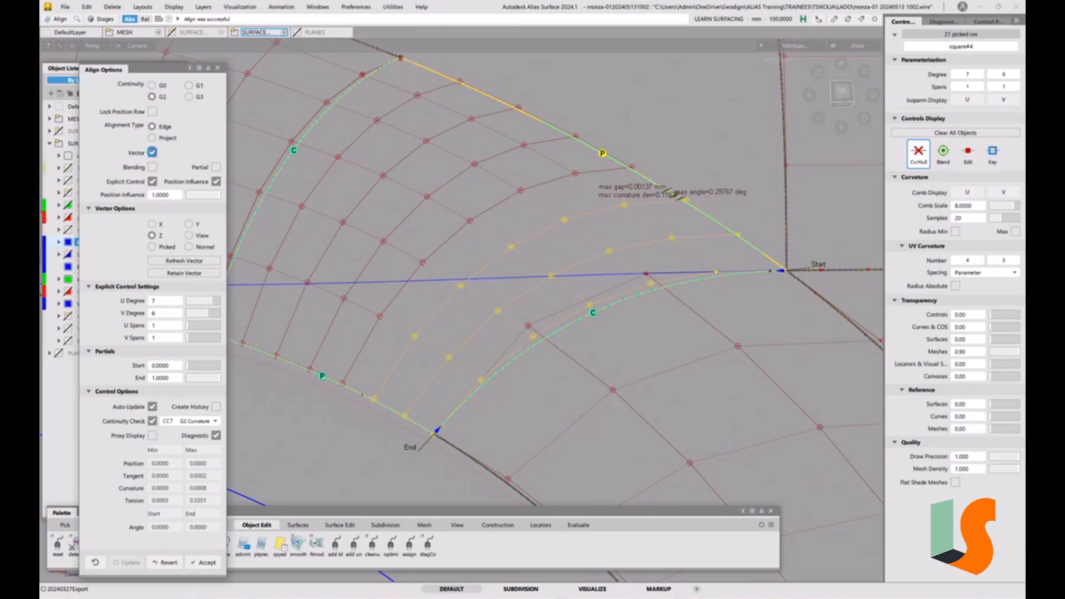
pyautogui.click(201, 88)
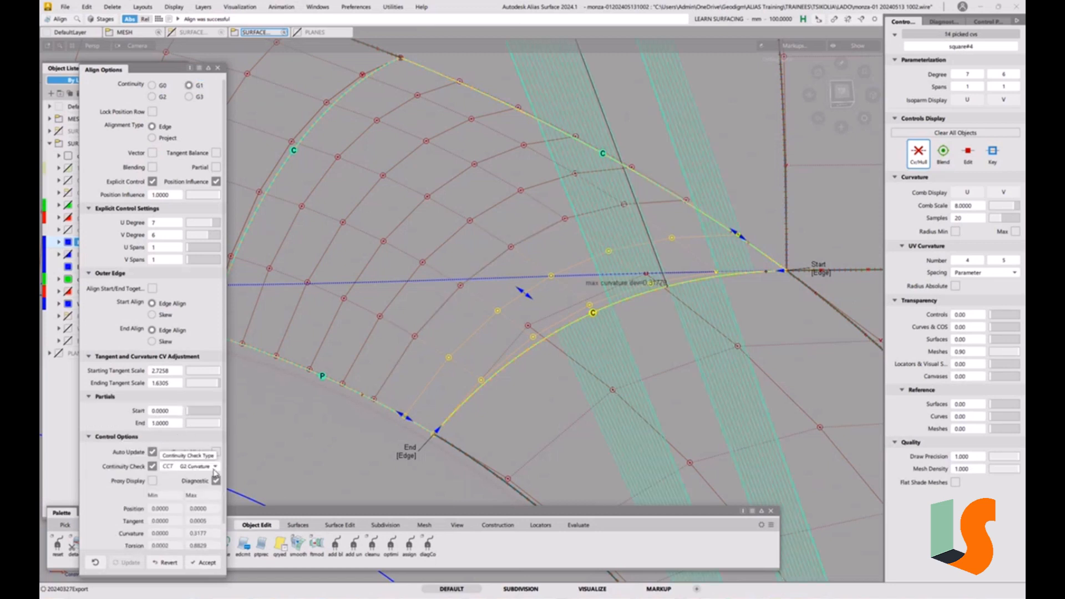
pyautogui.keyDown('alt'); pyautogui.keyDown('shift'); pyautogui.moveTo(677, 271); pyautogui.dragTo(379, 191); pyautogui.keyUp('shift'); pyautogui.keyUp('alt')
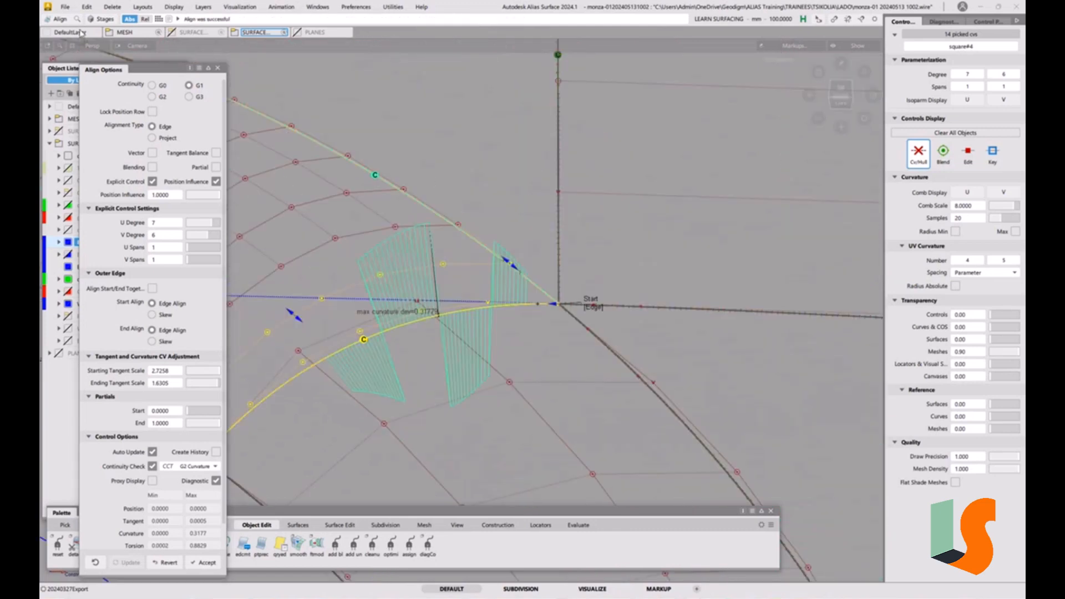
pyautogui.click(65, 6)
pyautogui.click(85, 106)
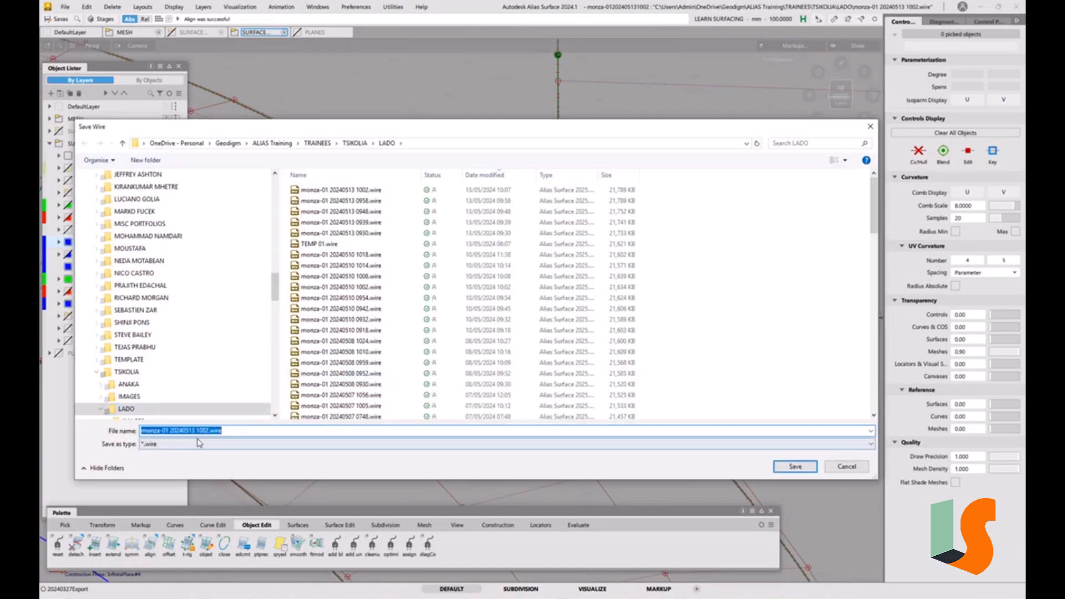
pyautogui.moveTo(199, 431); pyautogui.dragTo(346, 420)
pyautogui.write('012')
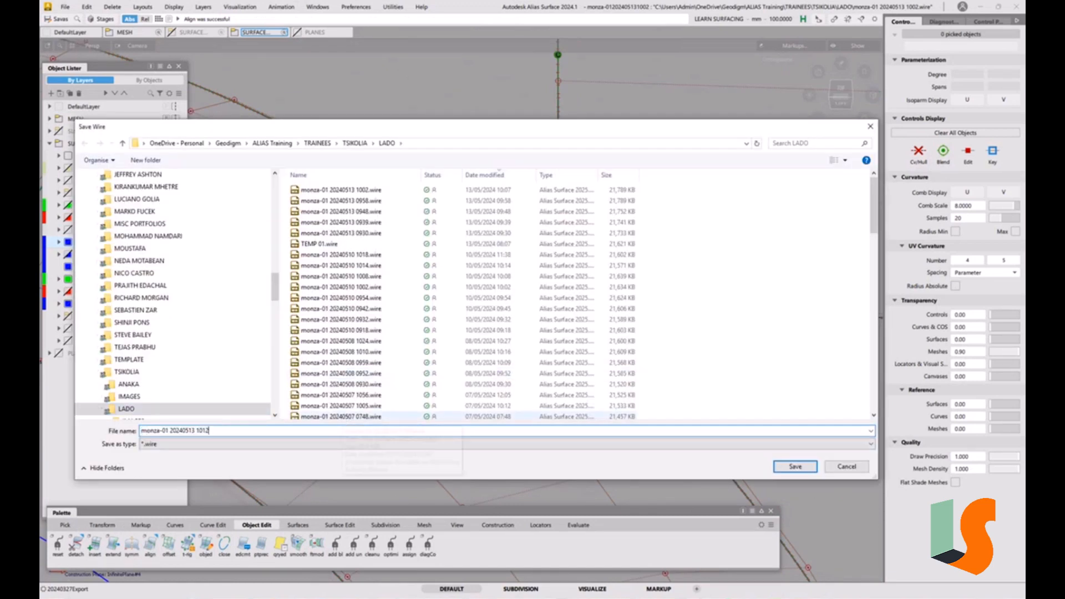
pyautogui.press('Return')
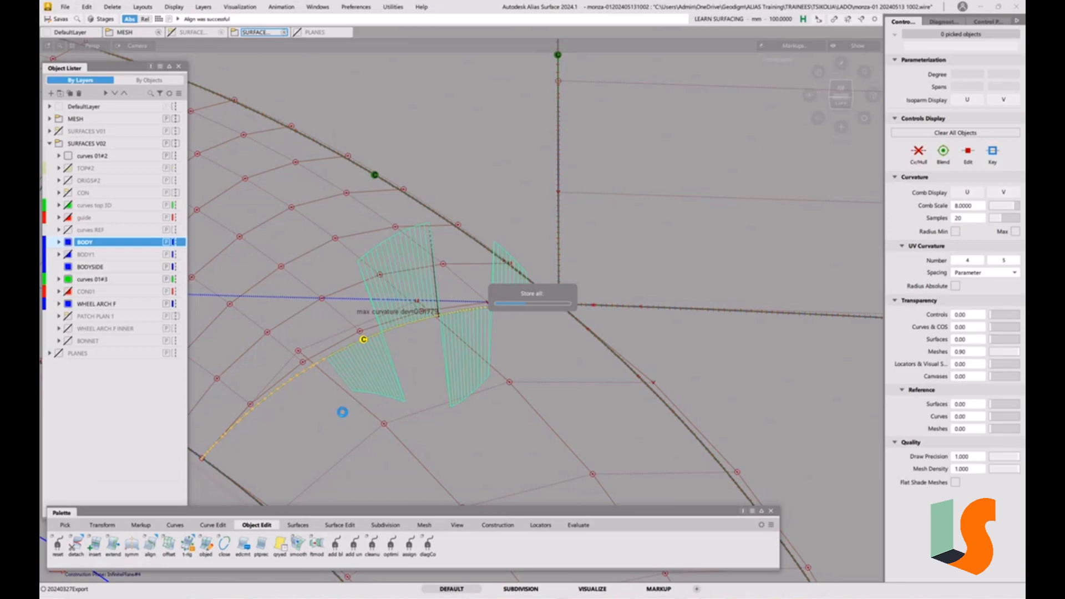
pyautogui.click(429, 346)
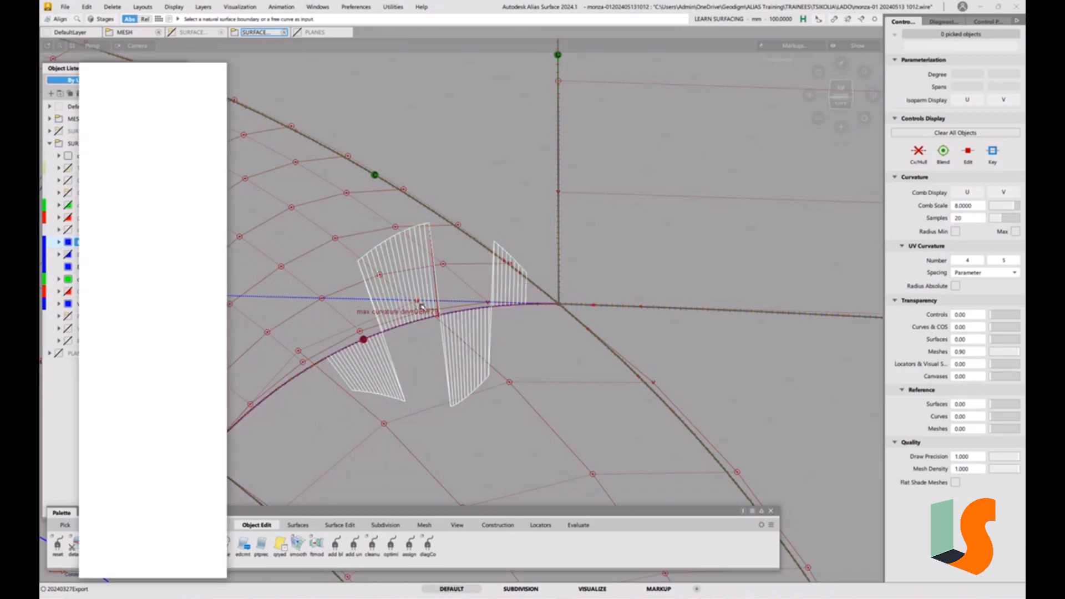
# Open the surface continuity evaluation and set its curvature comb scale to 30
pyautogui.keyDown('alt'); pyautogui.keyDown('shift'); pyautogui.moveTo(426, 300); pyautogui.dragTo(444, 357); pyautogui.keyUp('shift'); pyautogui.keyUp('alt')
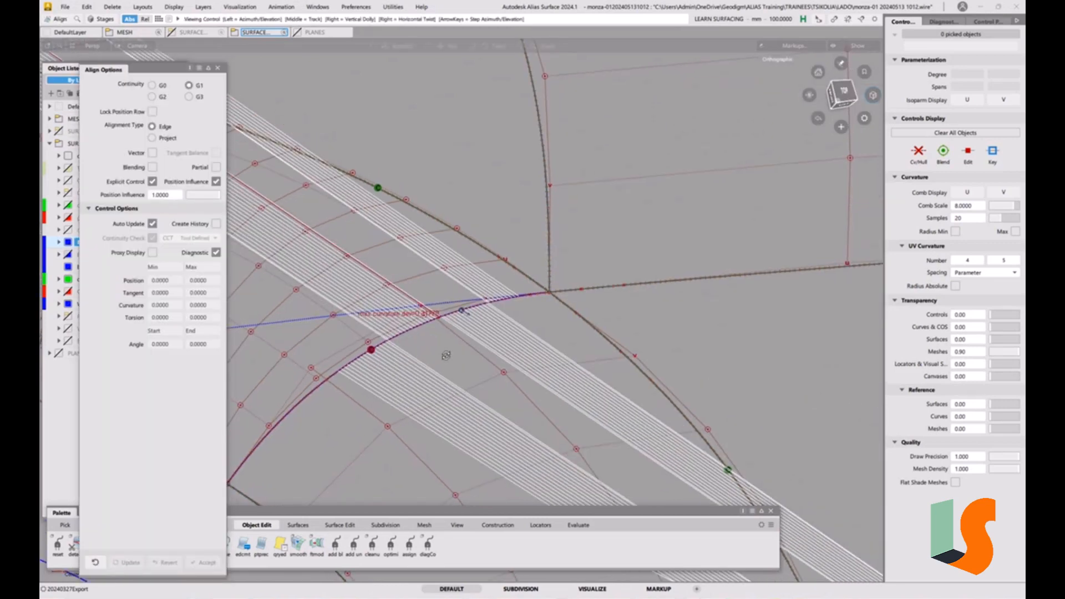
pyautogui.keyDown('alt'); pyautogui.keyDown('shift'); pyautogui.moveTo(444, 357); pyautogui.dragTo(440, 304, button='right'); pyautogui.keyUp('shift'); pyautogui.keyUp('alt')
pyautogui.keyDown('alt'); pyautogui.keyDown('shift'); pyautogui.moveTo(442, 302); pyautogui.dragTo(562, 285, button='middle'); pyautogui.keyUp('shift'); pyautogui.keyUp('alt')
pyautogui.keyDown('alt'); pyautogui.keyDown('shift'); pyautogui.moveTo(562, 285); pyautogui.dragTo(544, 374, button='right'); pyautogui.keyUp('shift'); pyautogui.keyUp('alt')
pyautogui.moveTo(544, 374)
pyautogui.keyDown('alt'); pyautogui.keyDown('shift'); pyautogui.mouseDown()
pyautogui.moveTo(540, 357)
pyautogui.moveTo(589, 319)
pyautogui.moveTo(551, 390)
pyautogui.moveTo(556, 431)
pyautogui.mouseUp(); pyautogui.keyUp('shift'); pyautogui.keyUp('alt')
pyautogui.click(521, 294)
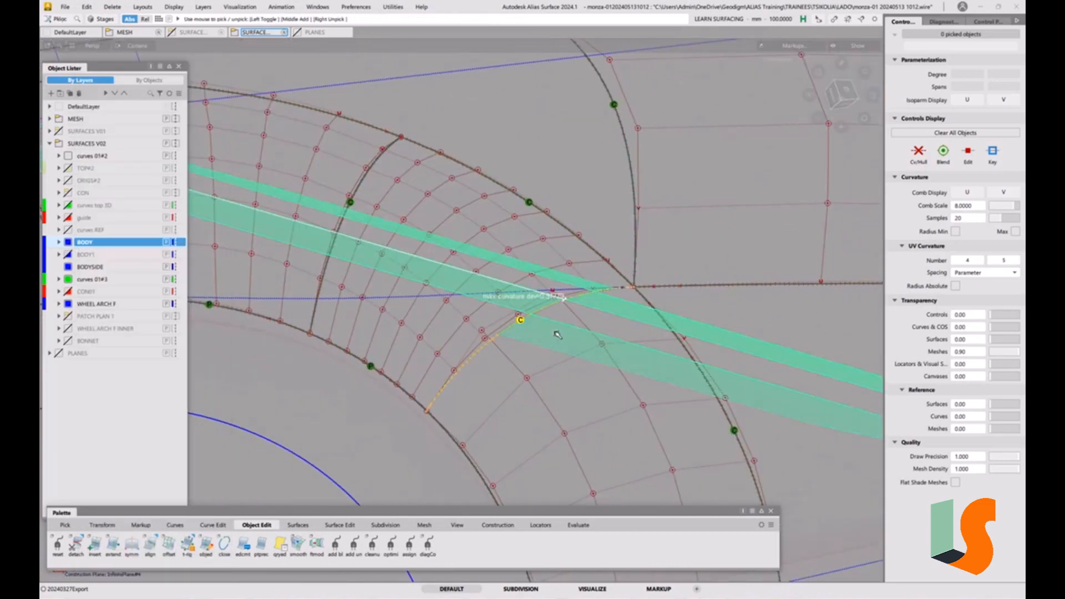
pyautogui.hotkey('ctrl', '5')
pyautogui.click(640, 90)
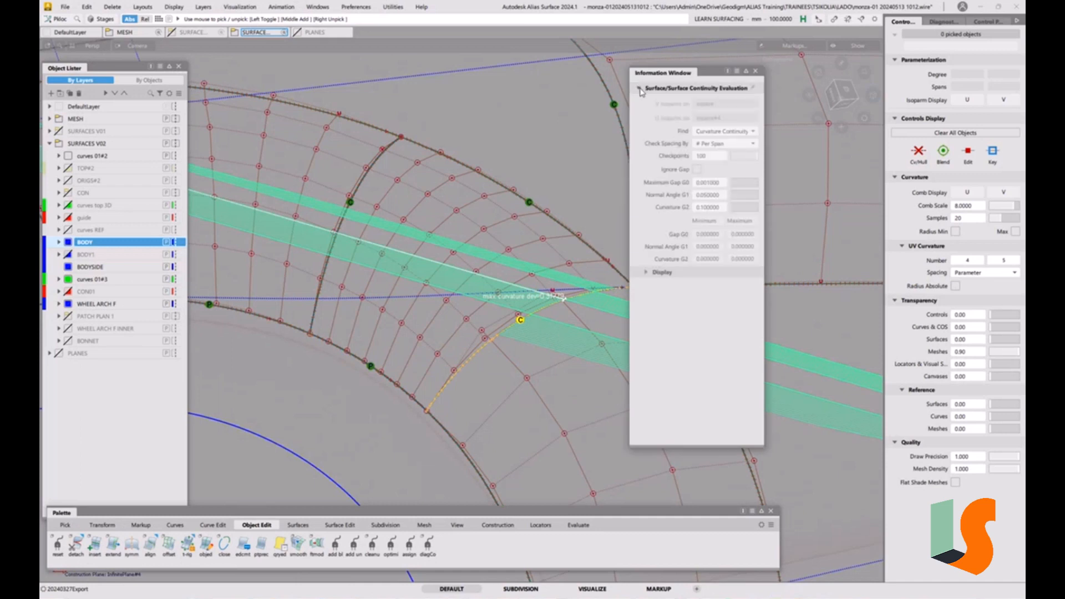
pyautogui.click(647, 273)
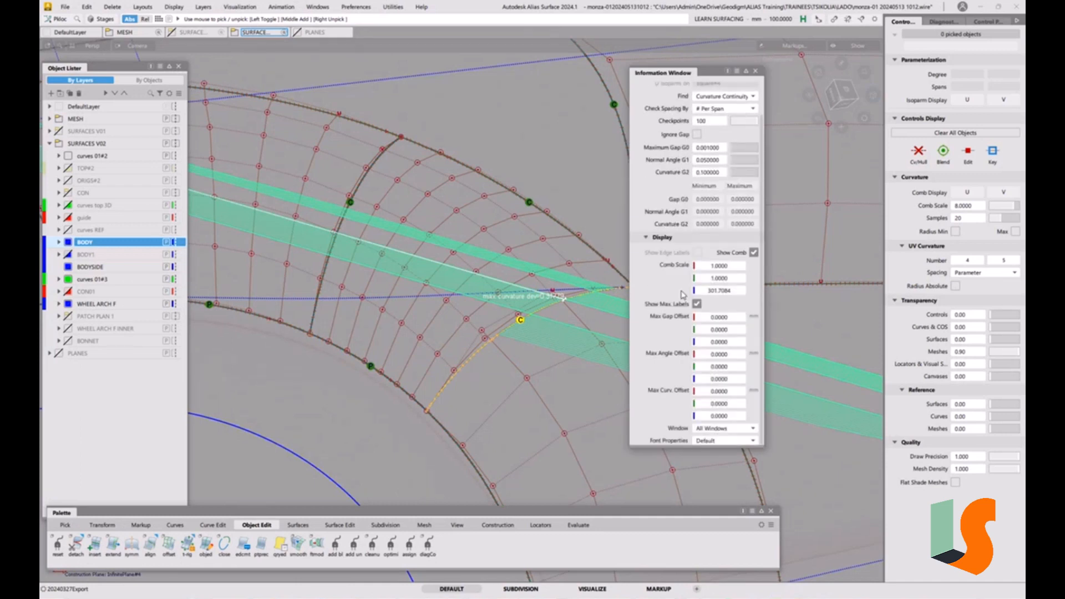
pyautogui.click(728, 292)
pyautogui.write('30')
pyautogui.press('Return')
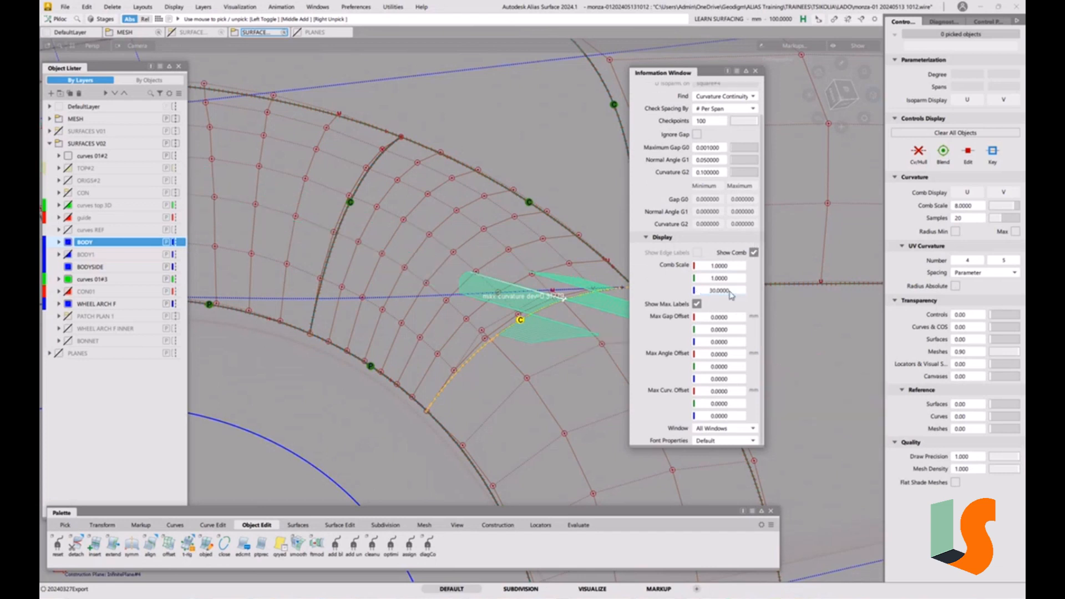
pyautogui.click(755, 71)
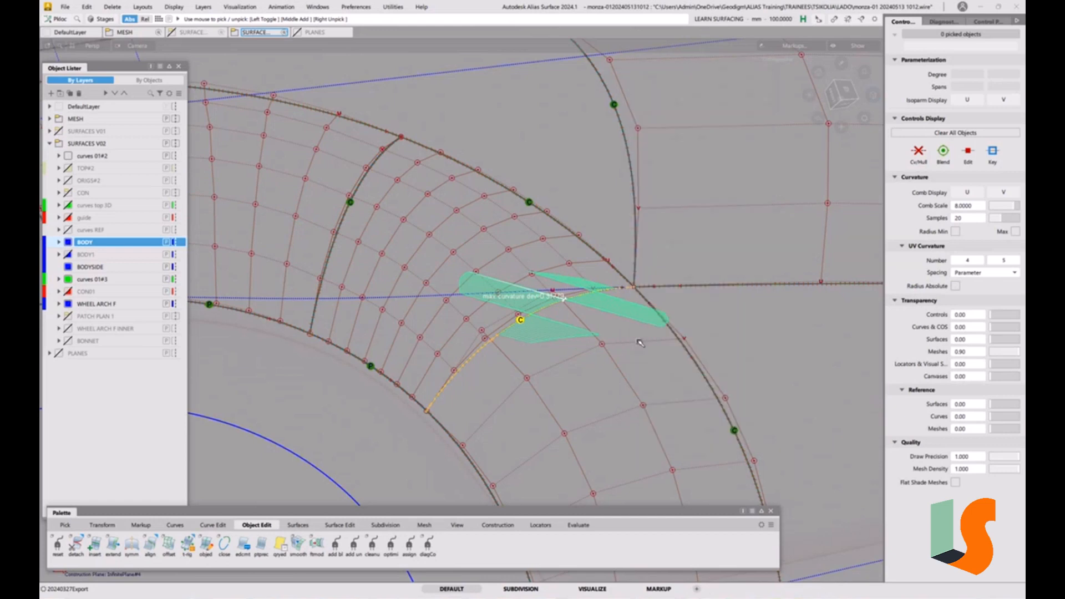
# Set the CV move mode to NUV with a mouse sensitivity of 50
pyautogui.scroll(5, 534, 314)
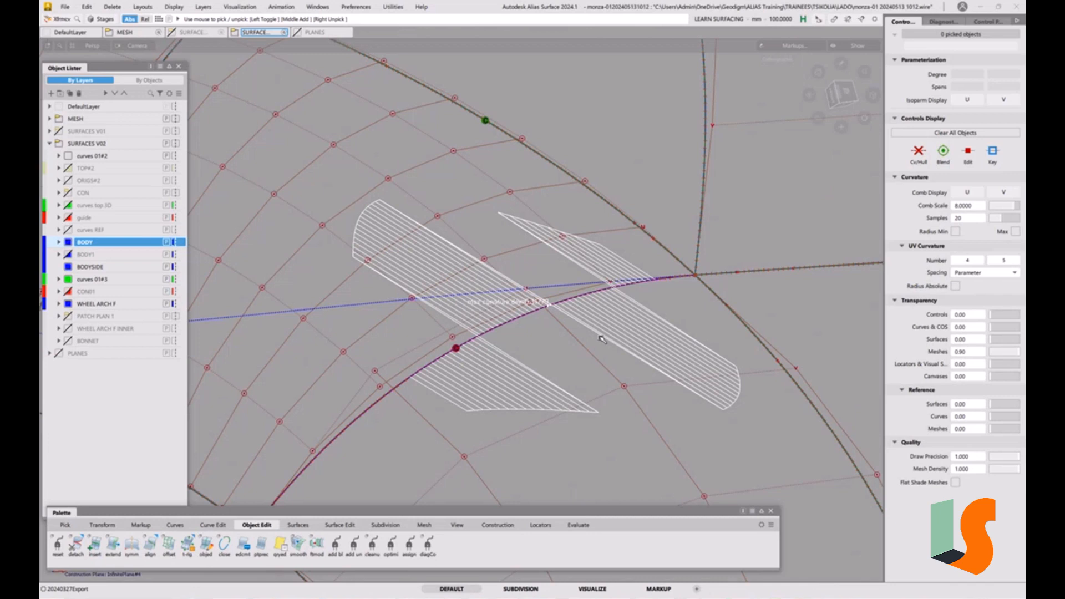
pyautogui.press('space')
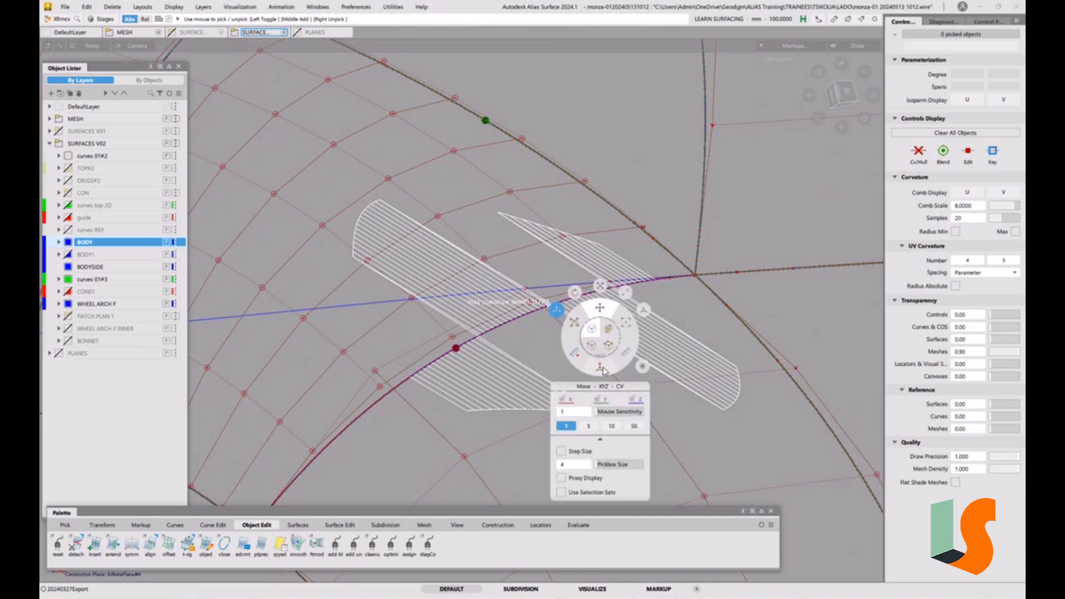
pyautogui.click(602, 370)
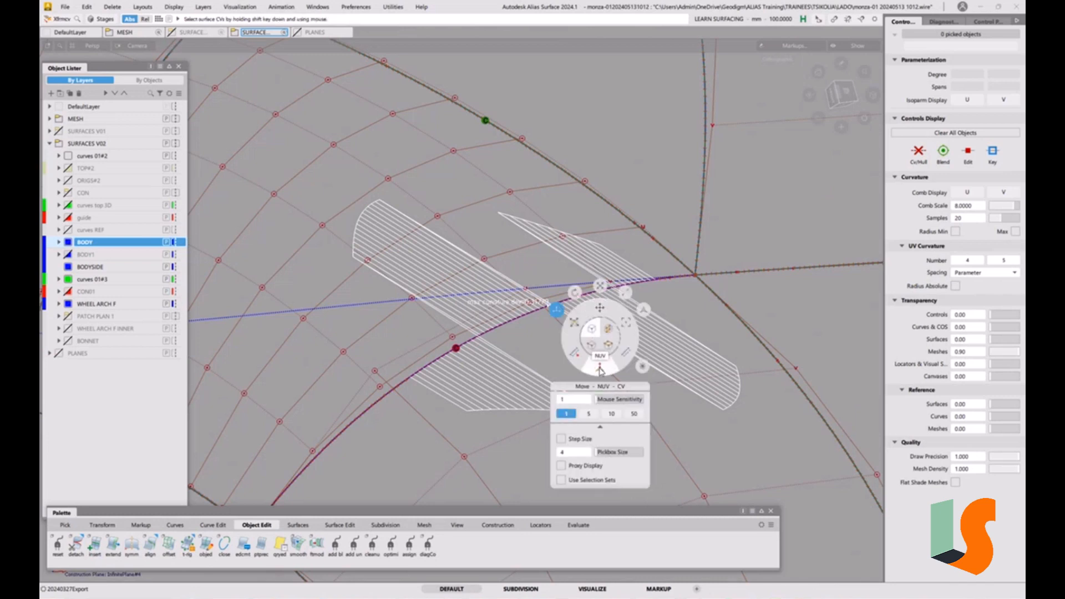
pyautogui.click(636, 415)
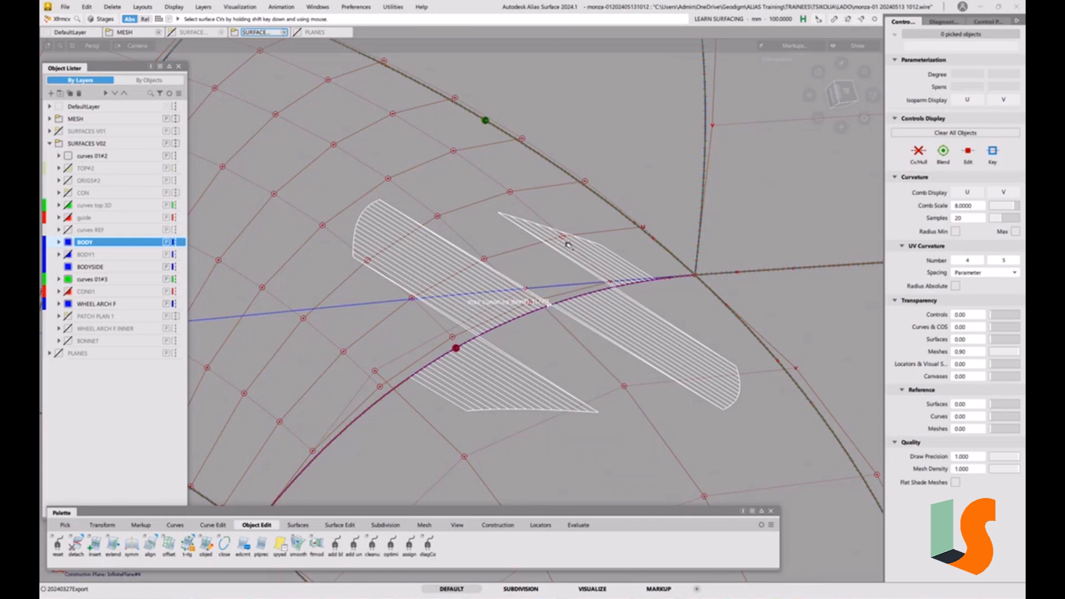
pyautogui.press('space')
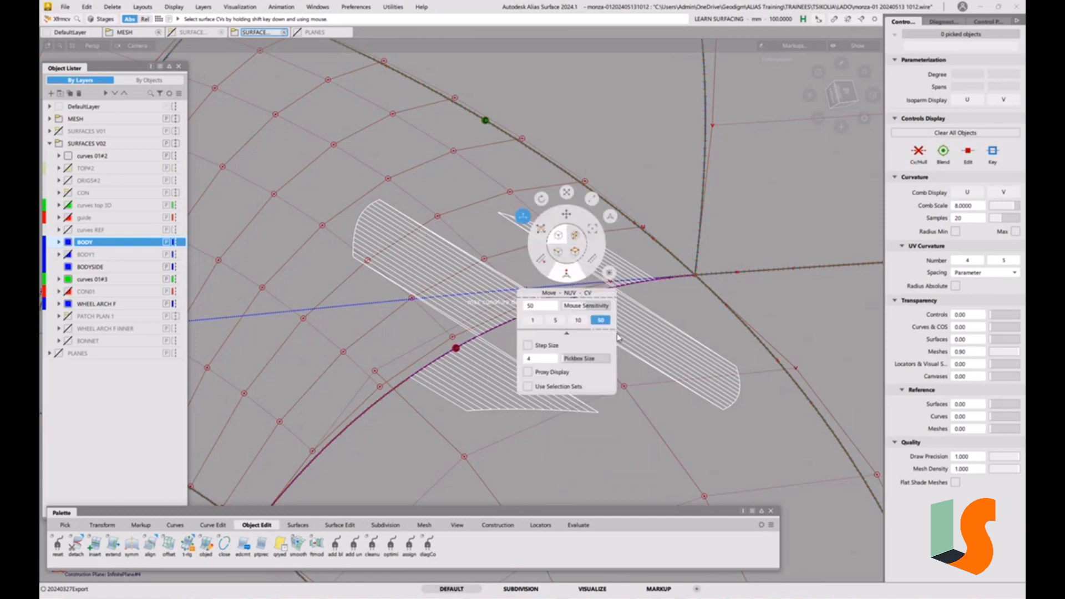
pyautogui.click(569, 217)
pyautogui.press('space')
# Move an interior CV of the square patch near the arc edge to smooth the curvature toward the fillet
pyautogui.keyDown('alt'); pyautogui.keyDown('shift'); pyautogui.moveTo(395, 205); pyautogui.dragTo(438, 248, button='right'); pyautogui.keyUp('shift'); pyautogui.keyUp('alt')
pyautogui.keyDown('alt'); pyautogui.keyDown('shift'); pyautogui.moveTo(438, 249); pyautogui.dragTo(497, 266); pyautogui.keyUp('shift'); pyautogui.keyUp('alt')
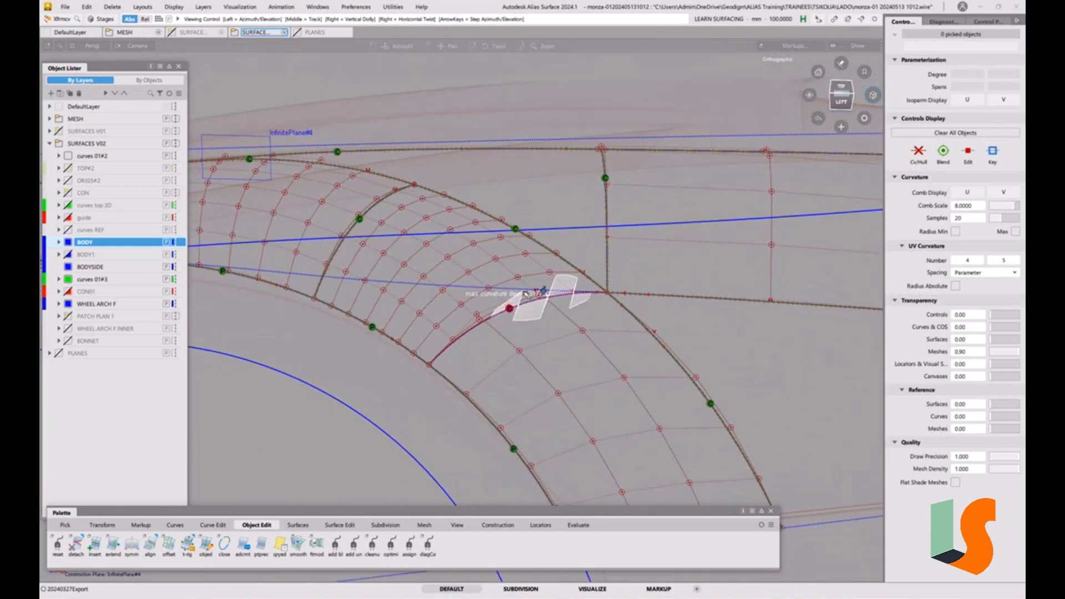
pyautogui.keyDown('alt'); pyautogui.keyDown('shift'); pyautogui.moveTo(526, 295); pyautogui.dragTo(547, 184, button='right'); pyautogui.keyUp('shift'); pyautogui.keyUp('alt')
pyautogui.keyDown('alt'); pyautogui.keyDown('shift'); pyautogui.moveTo(547, 183); pyautogui.dragTo(558, 275); pyautogui.keyUp('shift'); pyautogui.keyUp('alt')
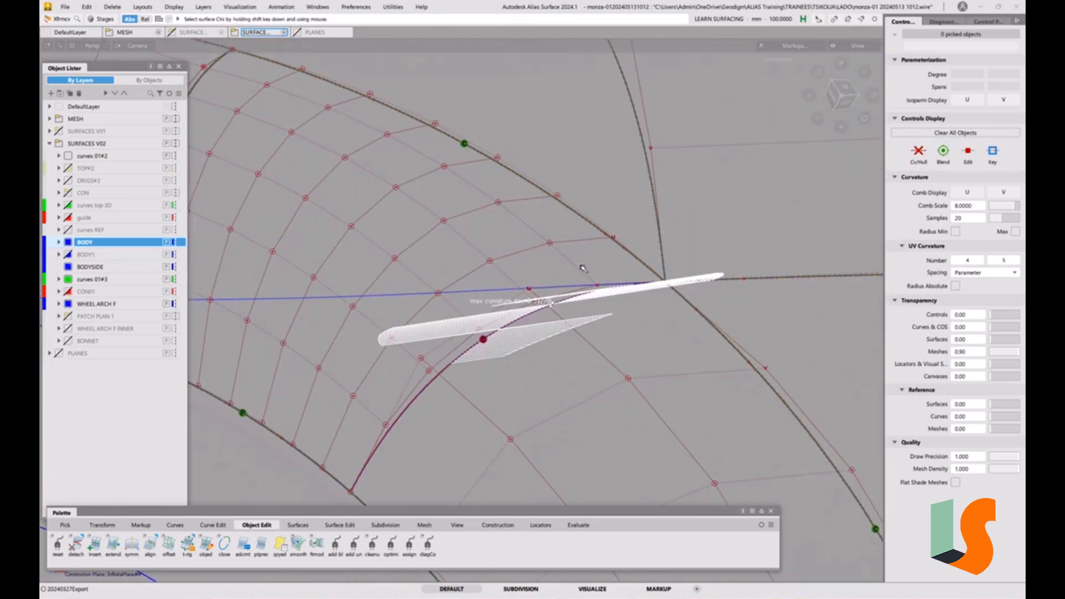
pyautogui.press('space')
pyautogui.click(584, 301)
pyautogui.press('space')
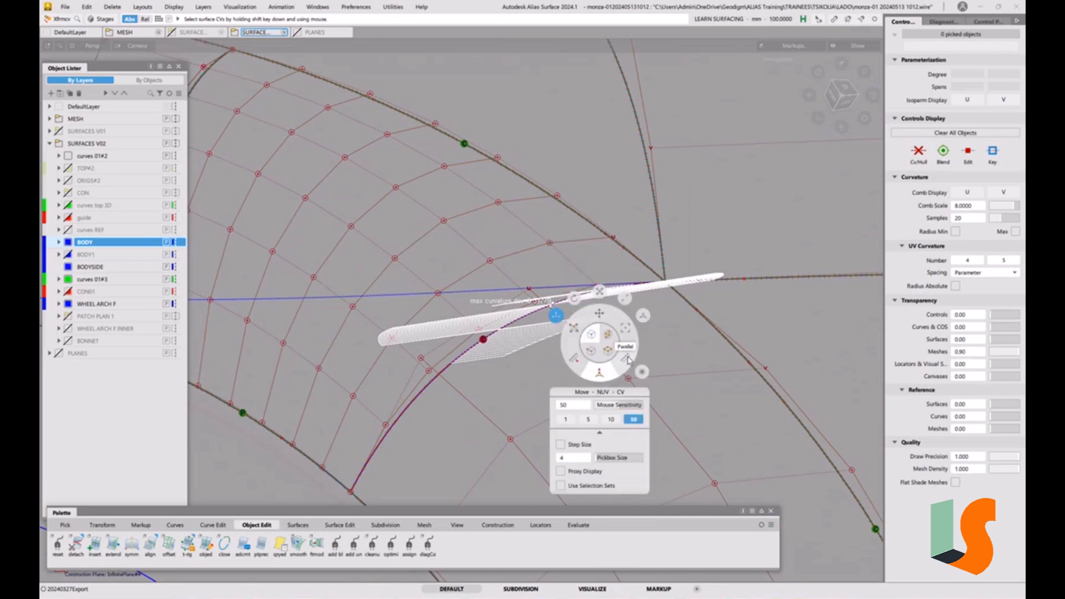
pyautogui.keyDown('alt'); pyautogui.keyDown('shift'); pyautogui.moveTo(516, 273); pyautogui.dragTo(544, 289); pyautogui.keyUp('shift'); pyautogui.keyUp('alt')
pyautogui.keyDown('alt'); pyautogui.keyDown('shift'); pyautogui.moveTo(543, 289); pyautogui.dragTo(519, 318, button='right'); pyautogui.keyUp('shift'); pyautogui.keyUp('alt')
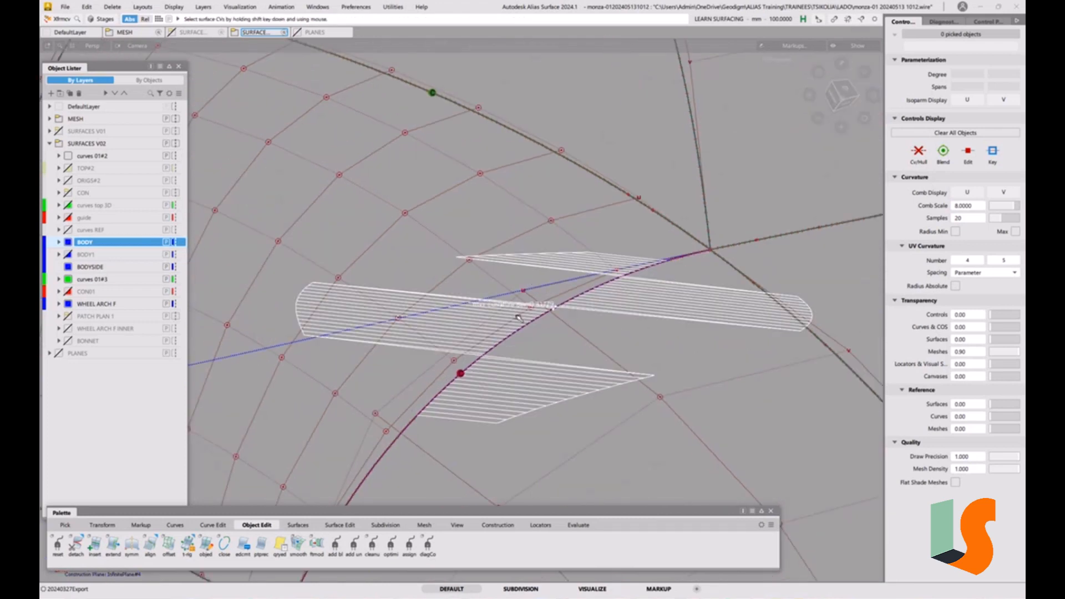
pyautogui.keyDown('shift'); pyautogui.click(406, 215); pyautogui.keyUp('shift')
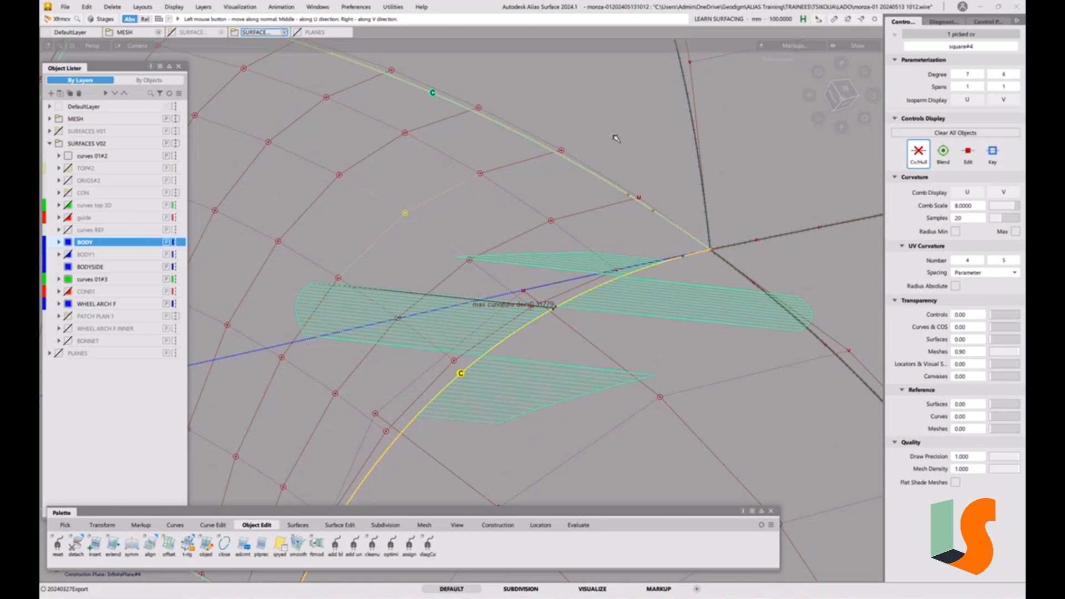
pyautogui.moveTo(615, 127); pyautogui.dragTo(582, 195)
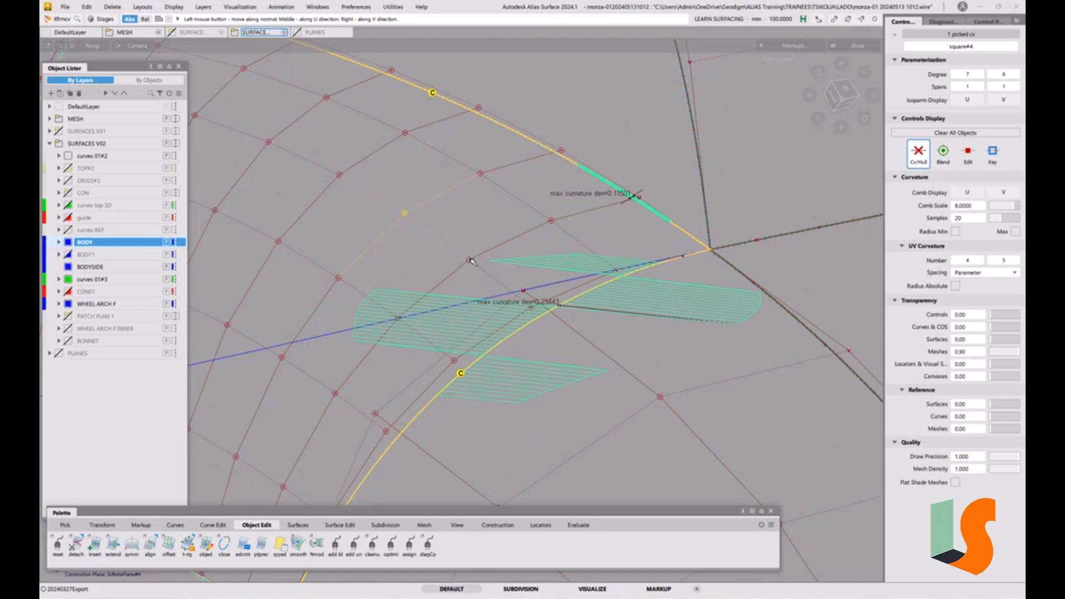
pyautogui.moveTo(470, 261); pyautogui.dragTo(469, 234)
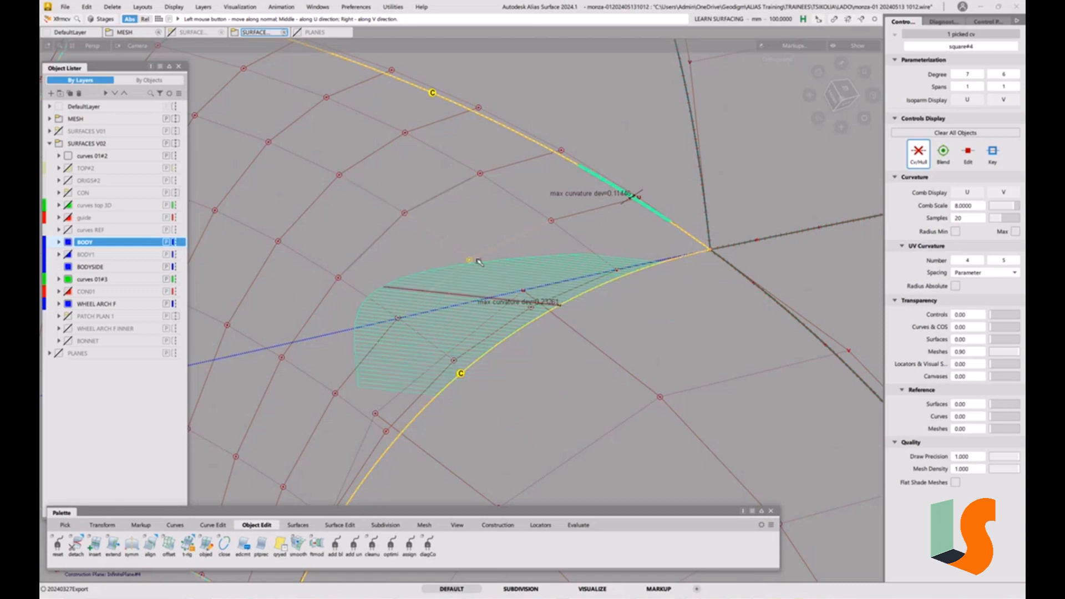
pyautogui.moveTo(497, 232); pyautogui.dragTo(493, 231)
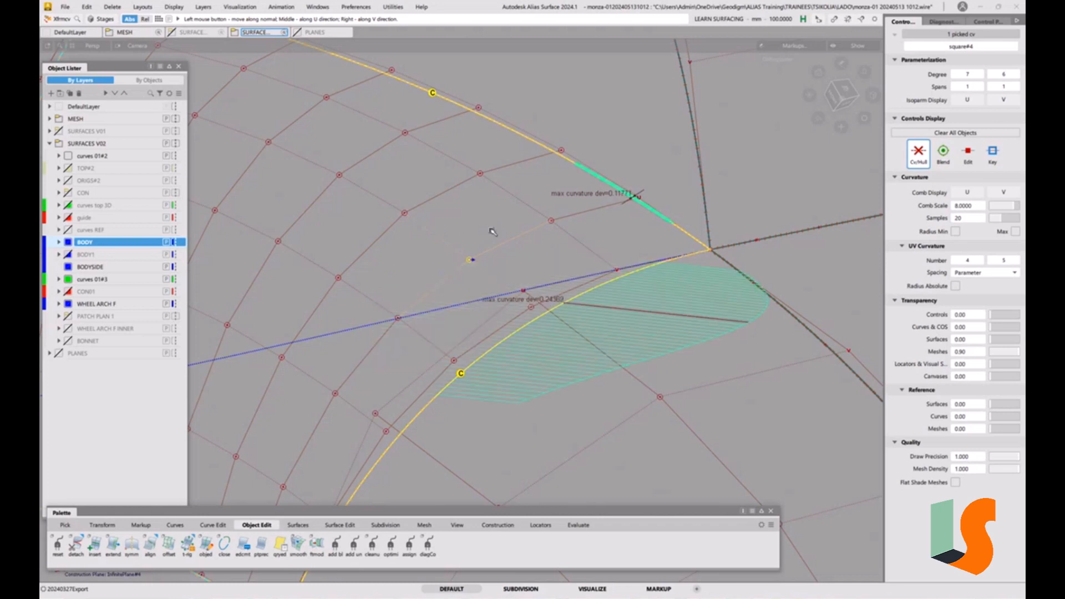
# Move a neighbouring CV of the patch's second row to further refine curvature along the arc edge
pyautogui.click(406, 213)
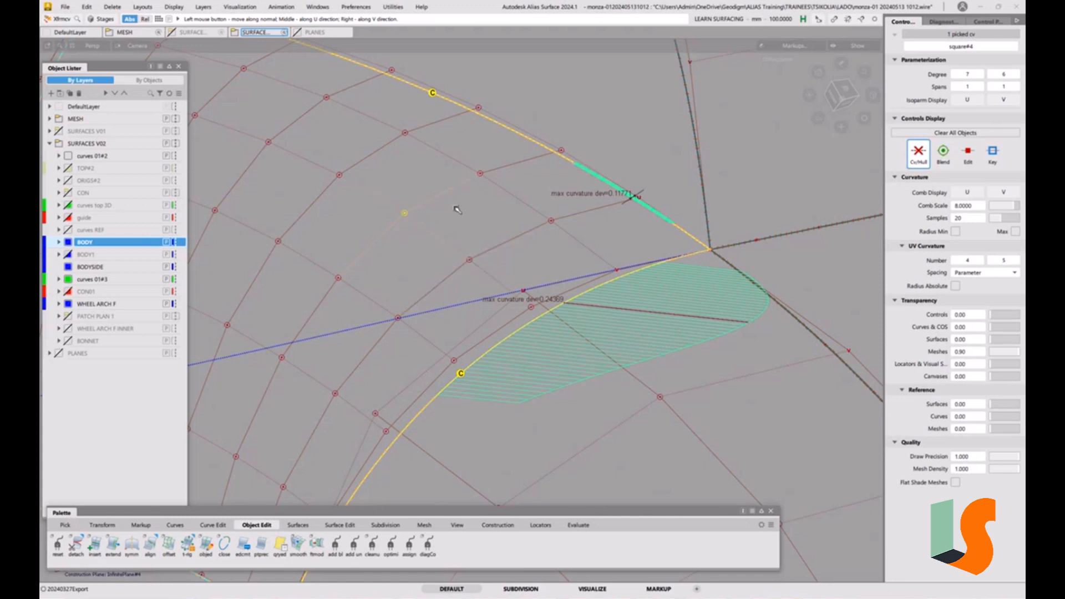
pyautogui.moveTo(454, 207); pyautogui.dragTo(455, 209)
pyautogui.moveTo(460, 211); pyautogui.dragTo(433, 231)
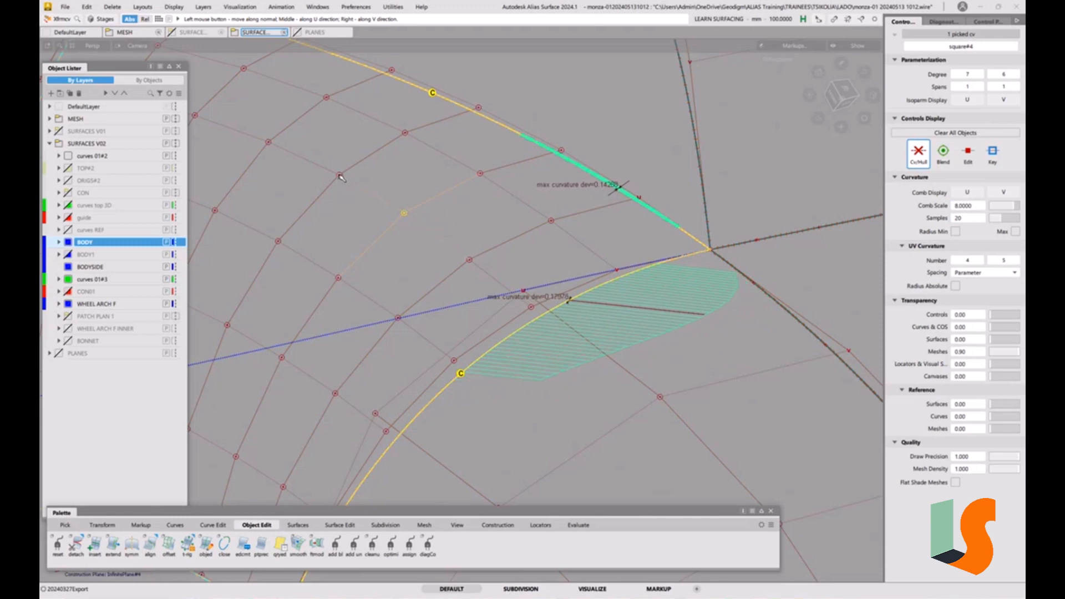
pyautogui.click(339, 175)
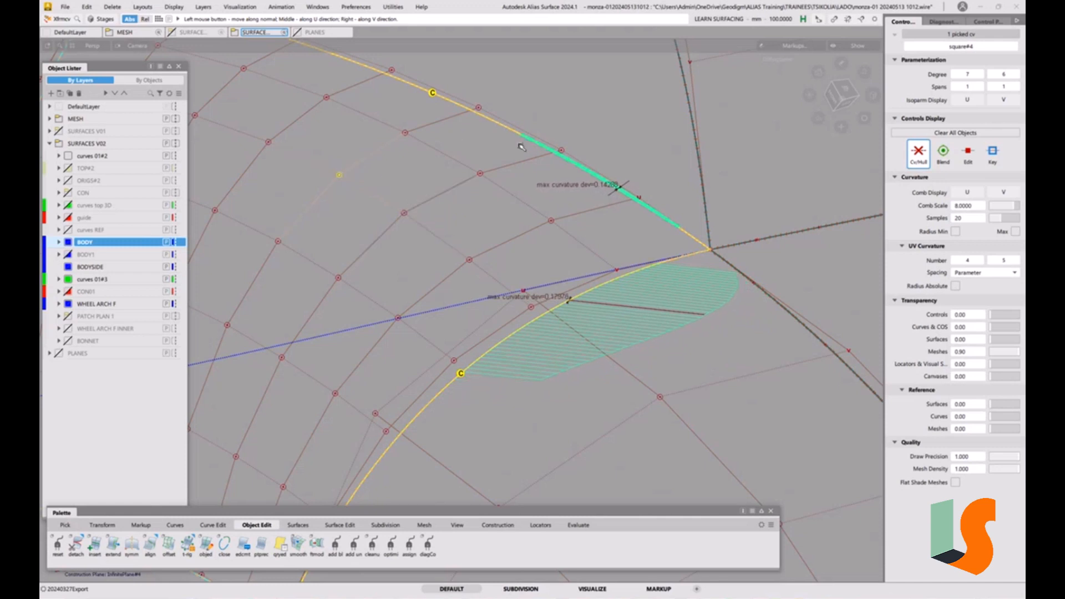
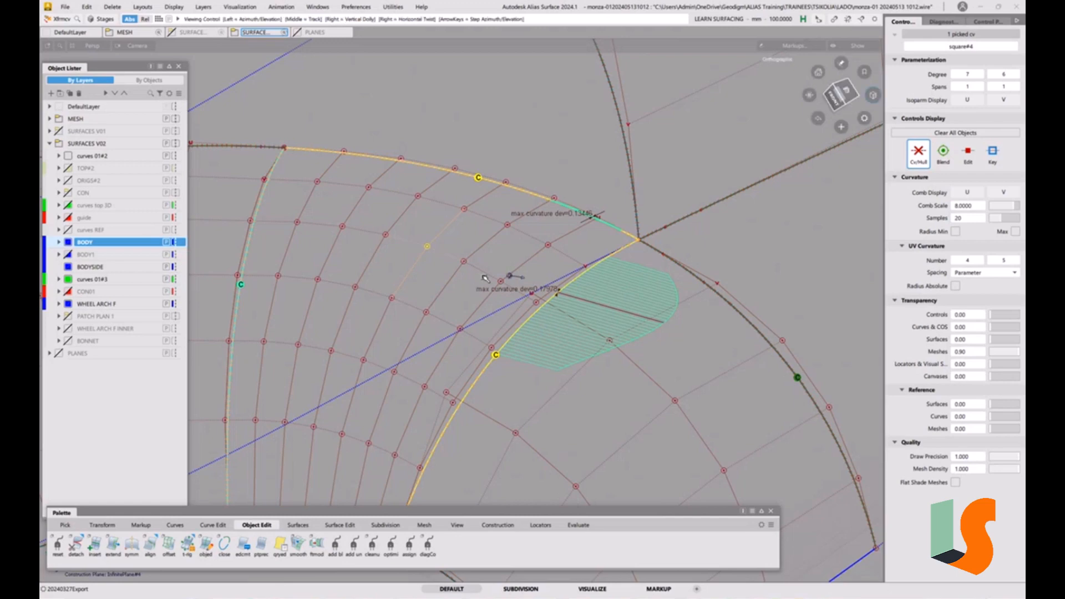
# Pick a control vertex on the corner patch and move it along its normal to ease the curvature along the shared edge
pyautogui.keyDown('alt'); pyautogui.keyDown('shift'); pyautogui.moveTo(509, 278); pyautogui.dragTo(580, 262); pyautogui.keyUp('shift'); pyautogui.keyUp('alt')
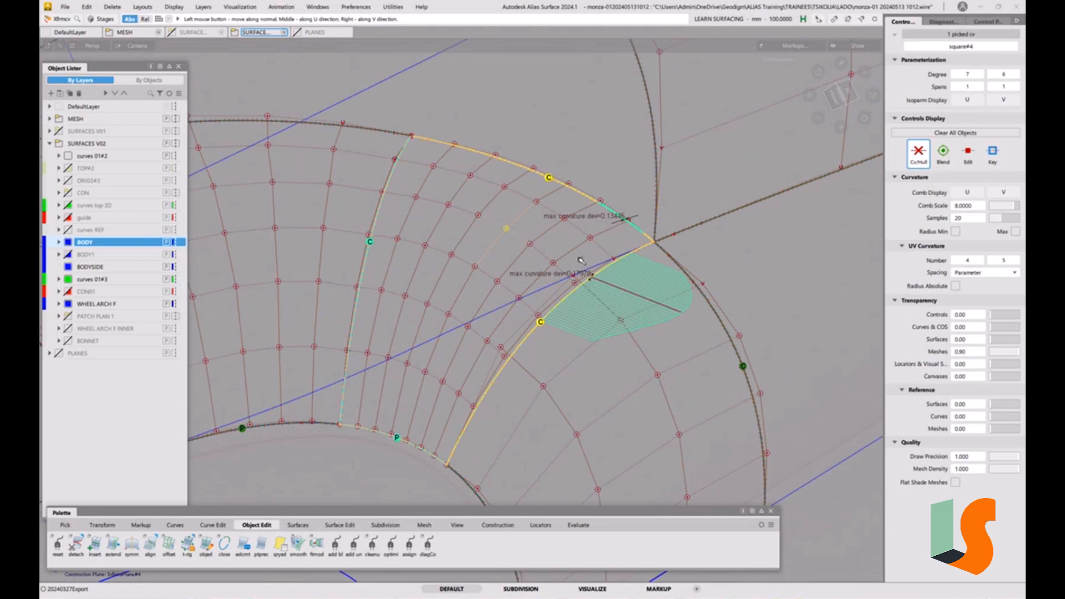
pyautogui.keyDown('shift'); pyautogui.click(619, 294); pyautogui.keyUp('shift')
pyautogui.keyDown('alt'); pyautogui.keyDown('shift'); pyautogui.moveTo(602, 251); pyautogui.dragTo(615, 246, button='right'); pyautogui.keyUp('shift'); pyautogui.keyUp('alt')
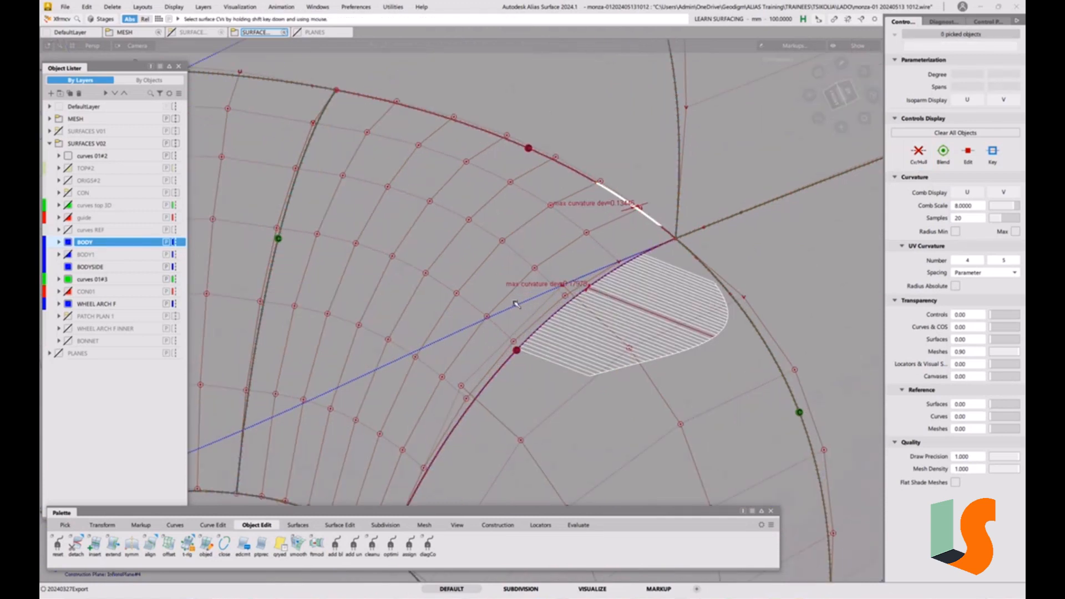
pyautogui.click(456, 294)
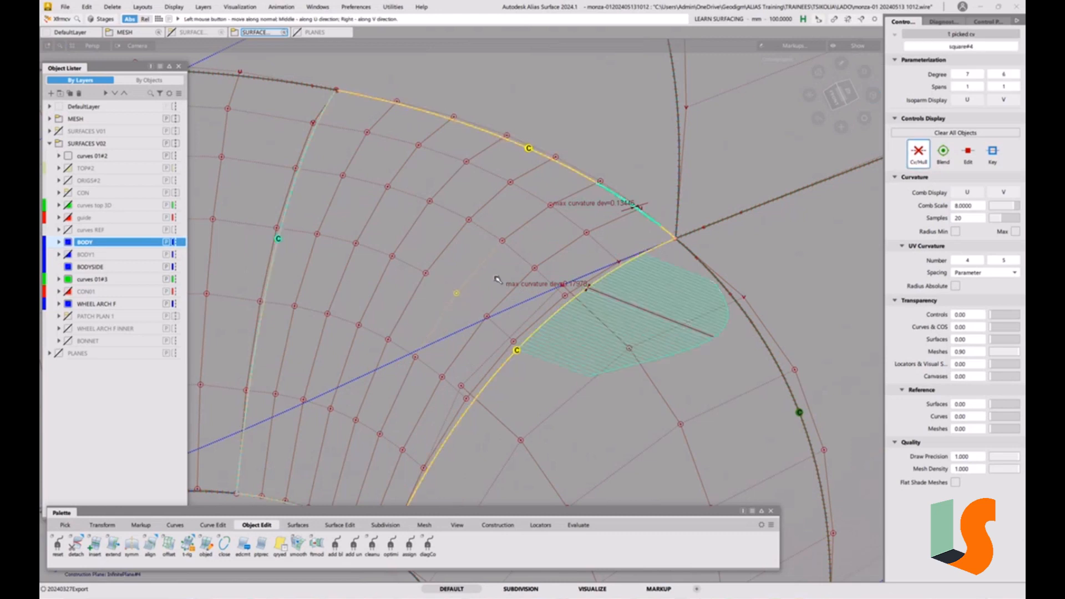
pyautogui.moveTo(498, 273); pyautogui.dragTo(320, 297)
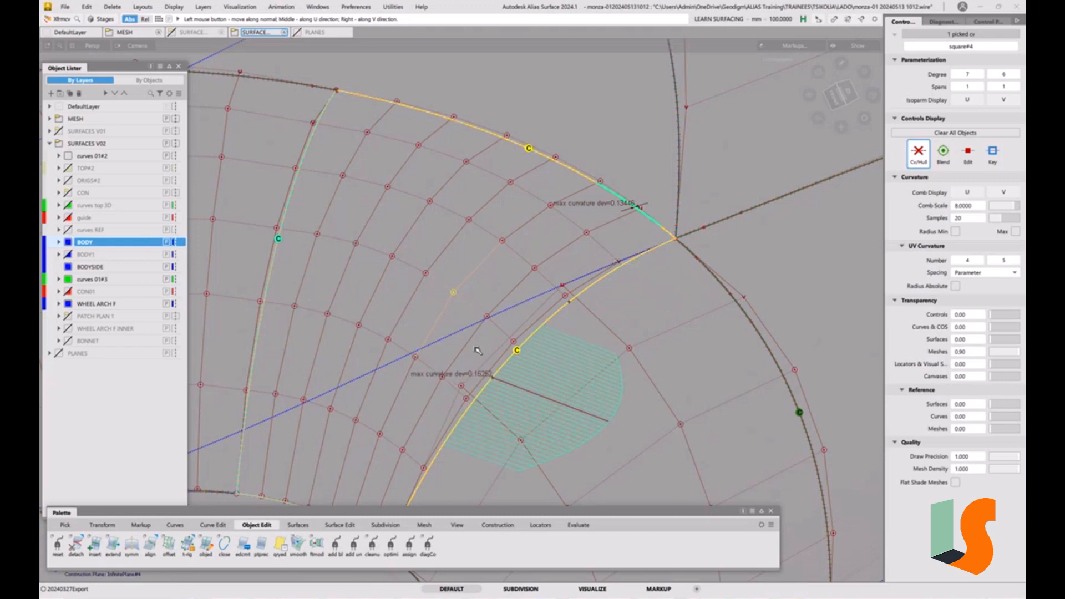
# Move several interior CVs of the corner patch one by one to smooth its curvature toward the upper edge
pyautogui.click(416, 358)
pyautogui.moveTo(410, 324); pyautogui.dragTo(488, 332)
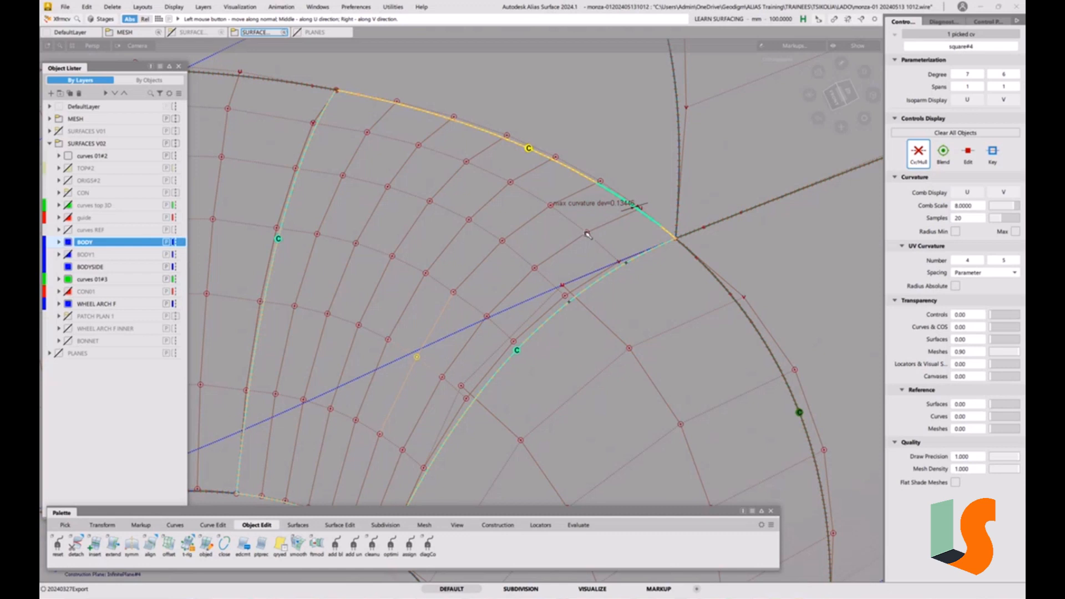
pyautogui.click(587, 233)
pyautogui.moveTo(614, 237); pyautogui.dragTo(536, 276)
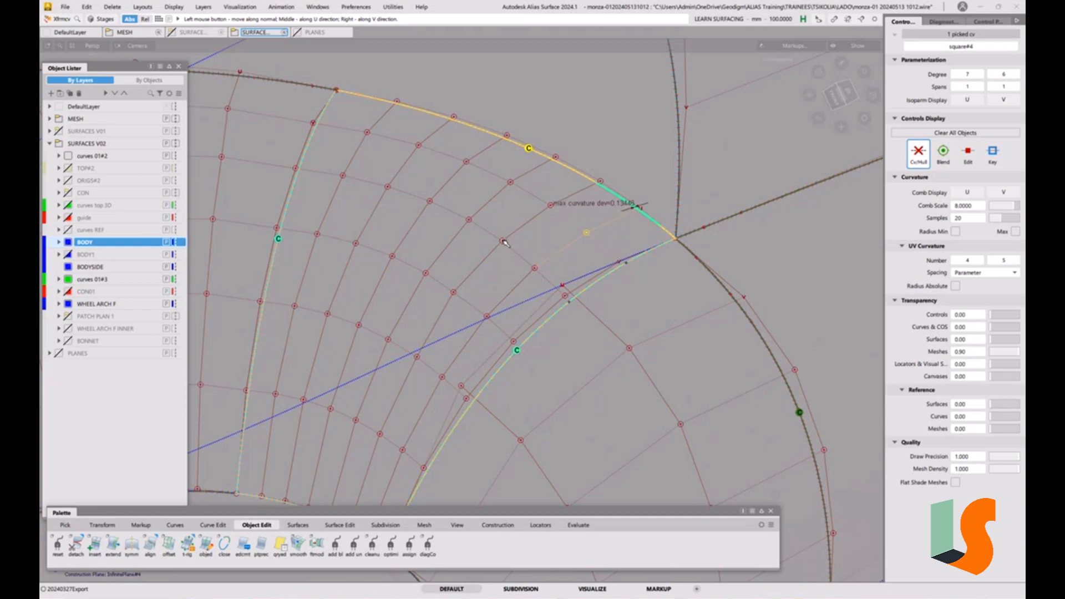
pyautogui.click(504, 241)
pyautogui.moveTo(528, 235); pyautogui.dragTo(594, 233)
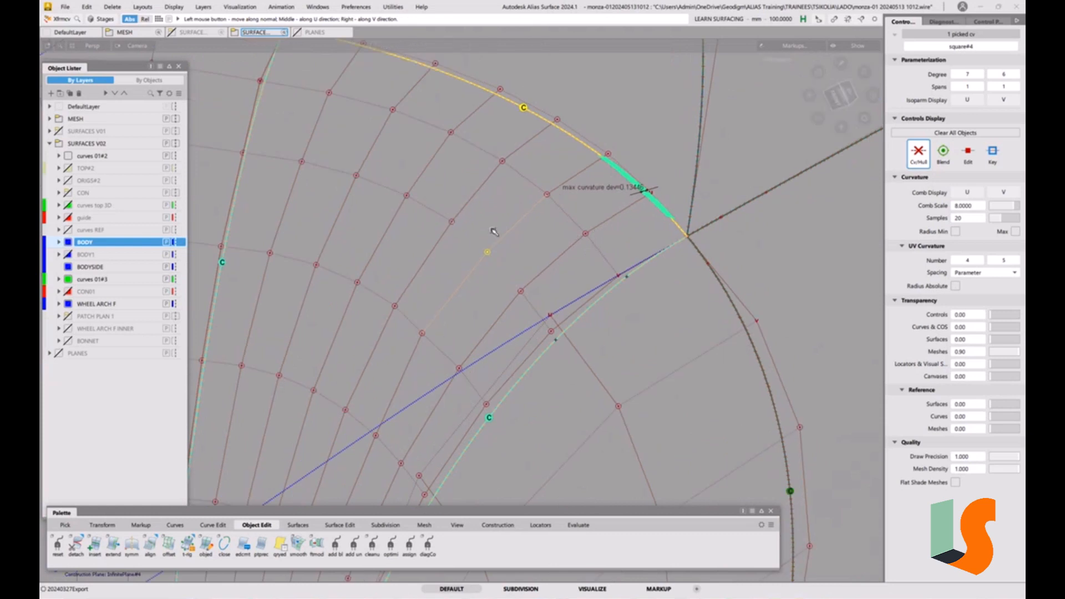
pyautogui.click(454, 223)
pyautogui.moveTo(501, 204)
pyautogui.mouseDown()
pyautogui.moveTo(546, 195)
pyautogui.moveTo(537, 197)
pyautogui.mouseUp()
pyautogui.click(547, 195)
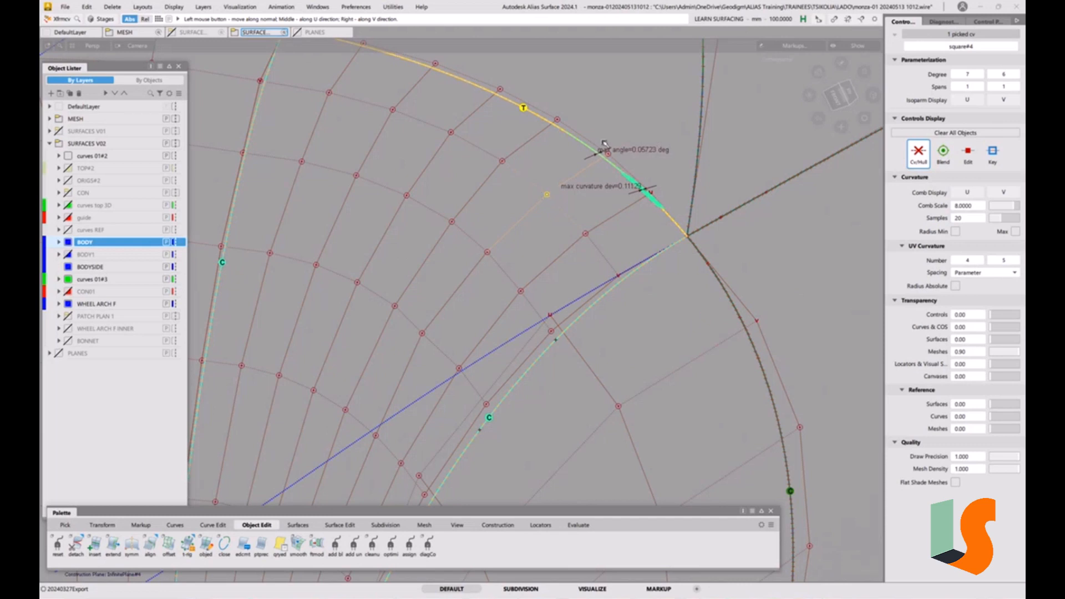
# Set the Move NUV mouse sensitivity for the picked CV to 500
pyautogui.click(586, 234)
pyautogui.click(557, 233)
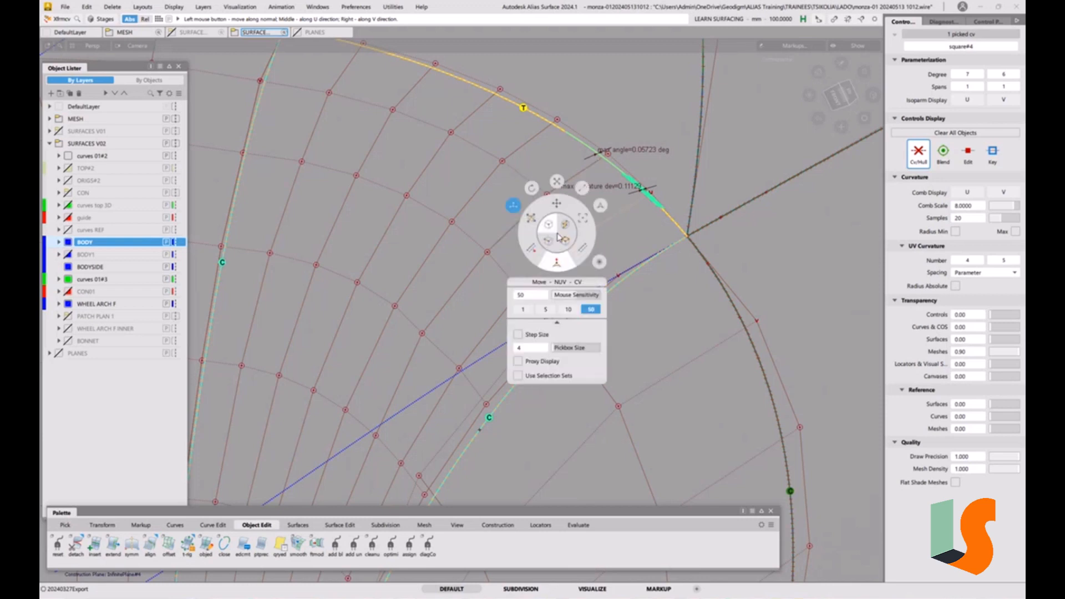
pyautogui.doubleClick(531, 297)
pyautogui.write('500')
pyautogui.press('Return')
# Fine-tune the picked CV near the upper edge with the reduced sensitivity
pyautogui.keyDown('alt'); pyautogui.keyDown('shift'); pyautogui.moveTo(576, 234); pyautogui.dragTo(460, 252, button='middle'); pyautogui.keyUp('shift'); pyautogui.keyUp('alt')
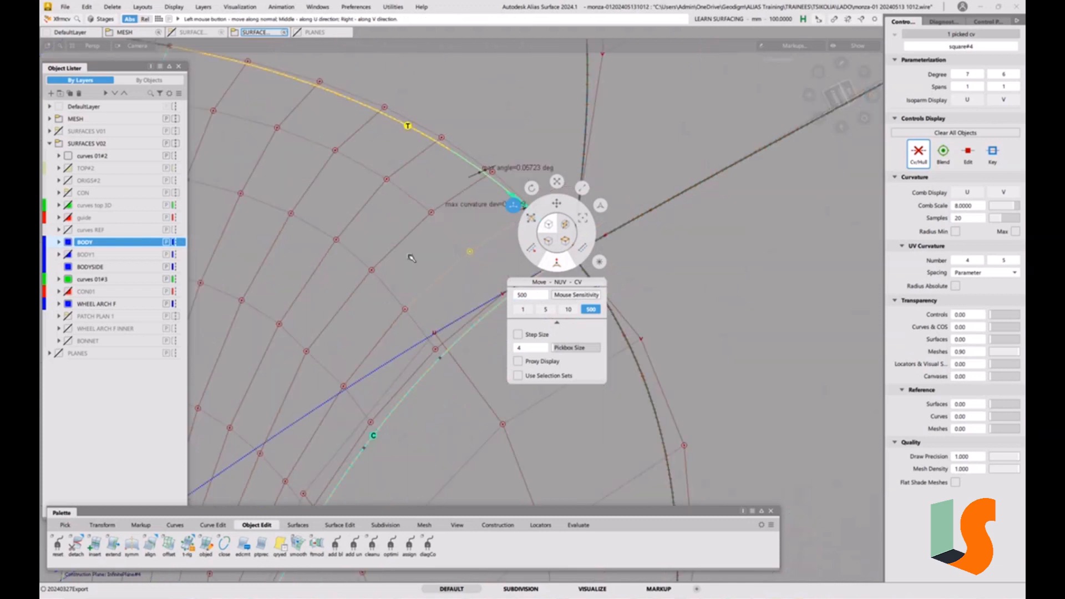
pyautogui.moveTo(408, 251)
pyautogui.mouseDown()
pyautogui.moveTo(698, 167)
pyautogui.moveTo(643, 164)
pyautogui.mouseUp()
pyautogui.keyDown('alt'); pyautogui.keyDown('shift'); pyautogui.moveTo(644, 165); pyautogui.dragTo(461, 164, button='middle'); pyautogui.keyUp('shift'); pyautogui.keyUp('alt')
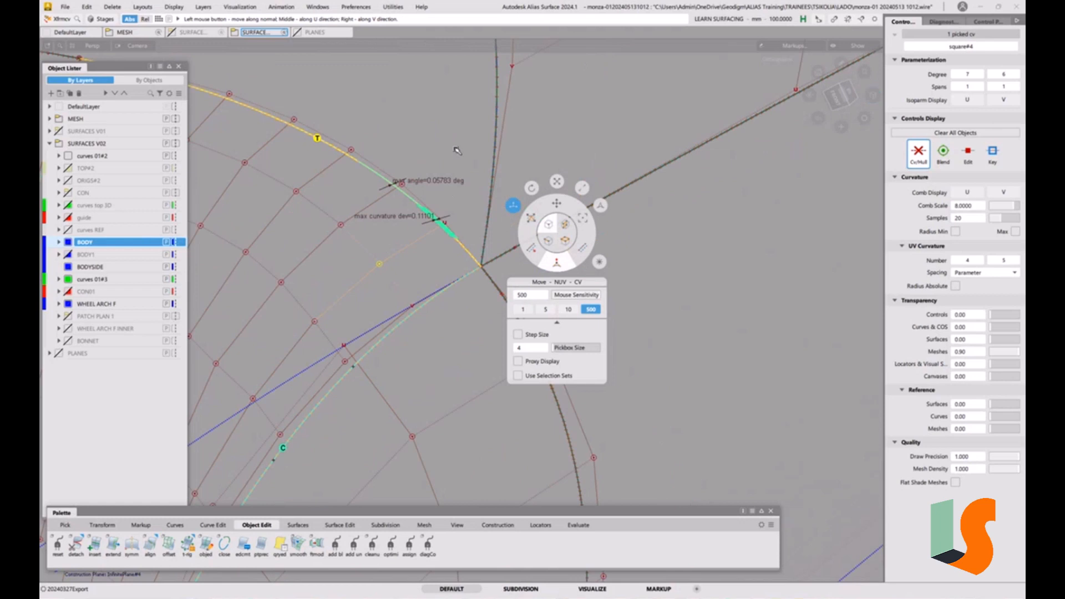
pyautogui.moveTo(456, 150); pyautogui.dragTo(426, 160)
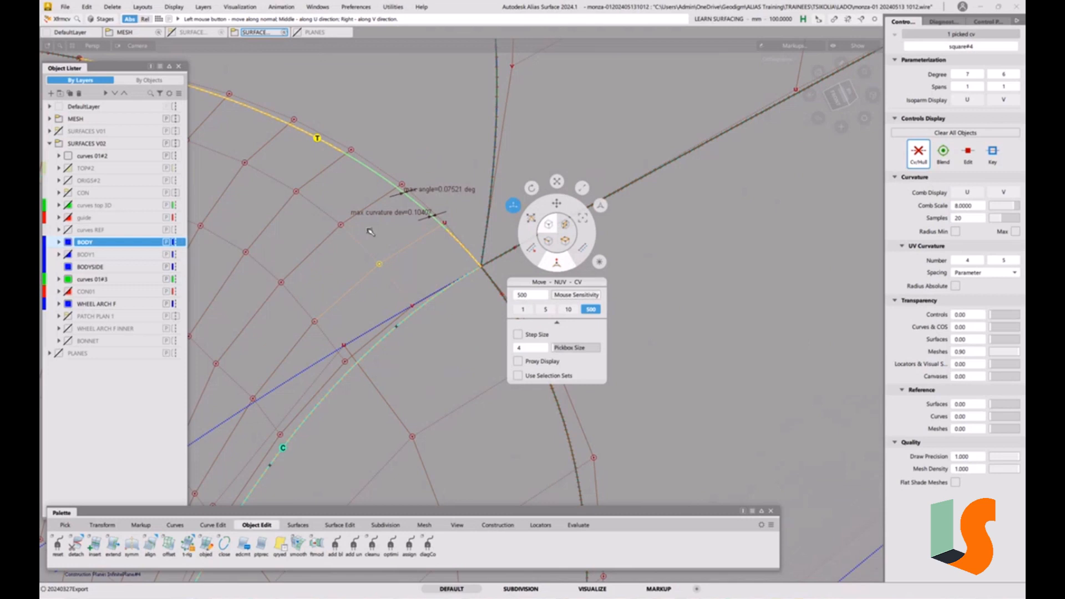
pyautogui.moveTo(342, 227)
pyautogui.mouseDown()
pyautogui.moveTo(361, 226)
pyautogui.moveTo(351, 226)
pyautogui.mouseUp()
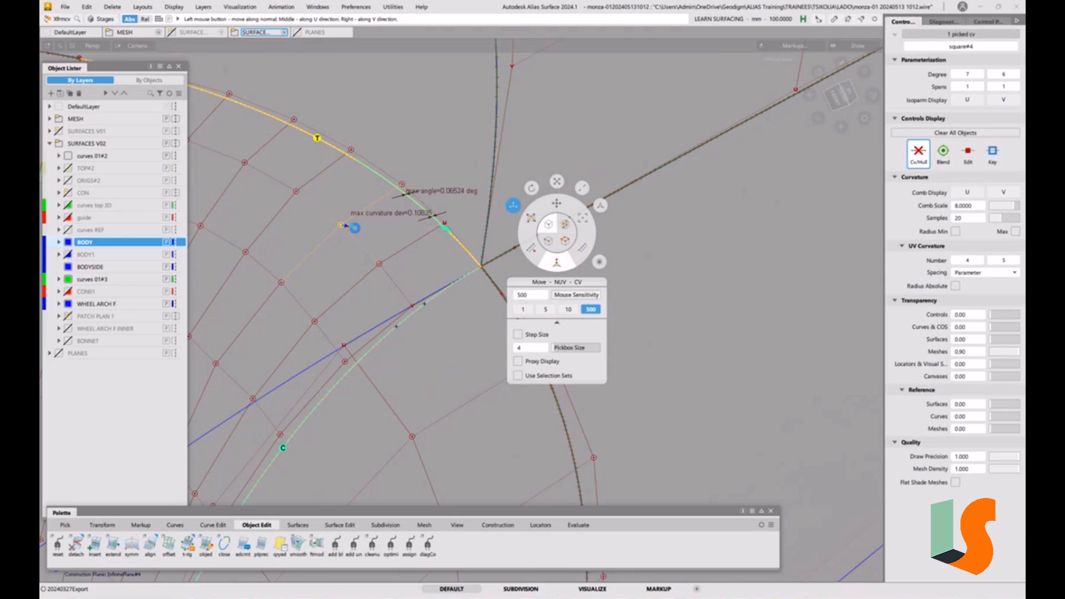
# Pick neighbouring CVs in the same row and nudge them finely, then clear the selection
pyautogui.click(281, 282)
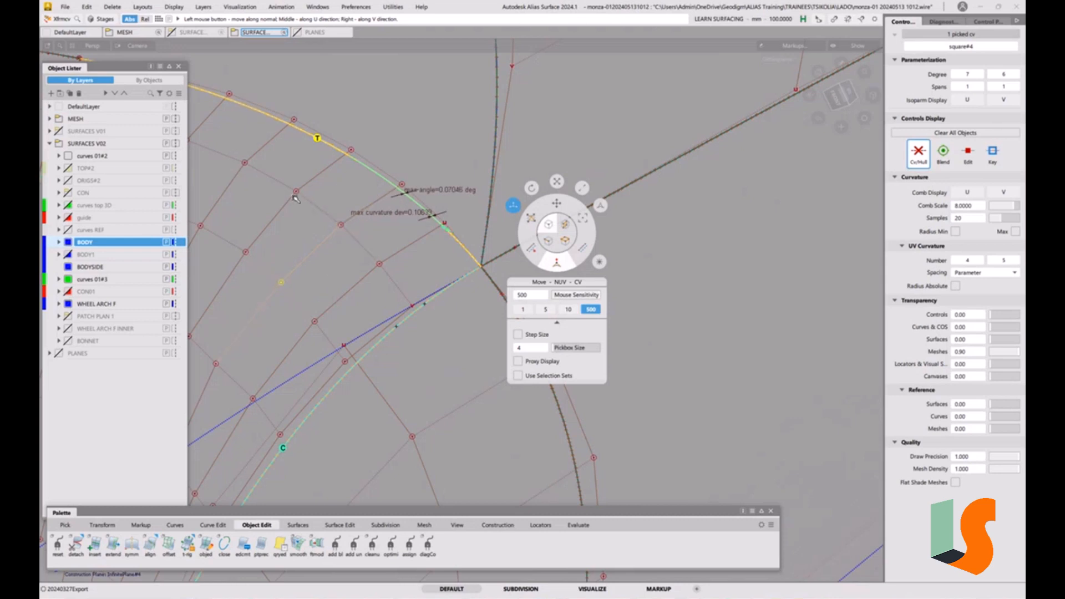
pyautogui.moveTo(297, 192); pyautogui.dragTo(310, 193)
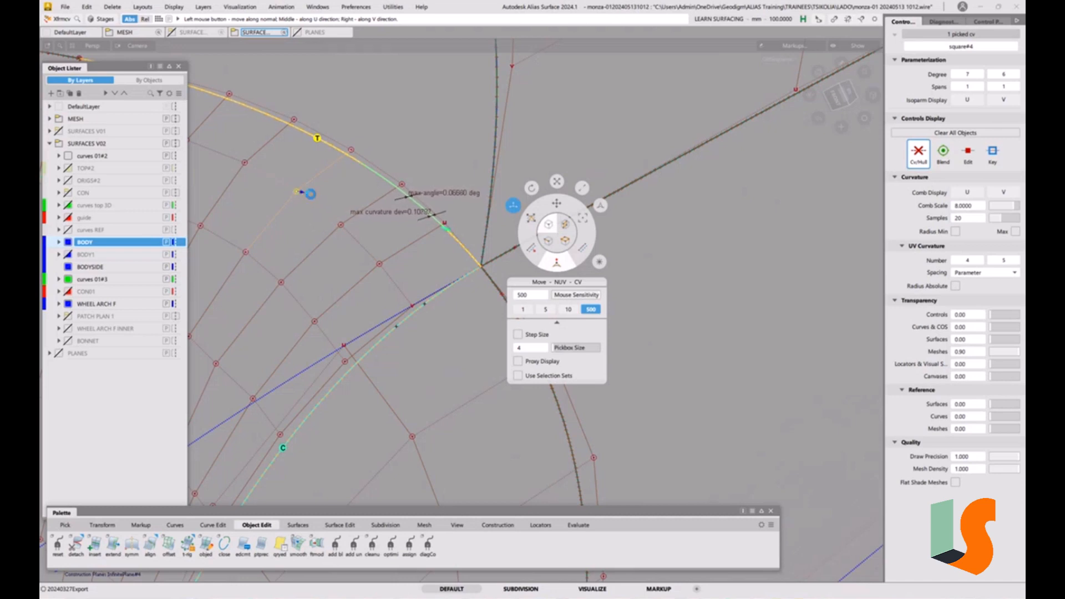
pyautogui.moveTo(308, 194); pyautogui.dragTo(371, 192)
pyautogui.click(341, 226)
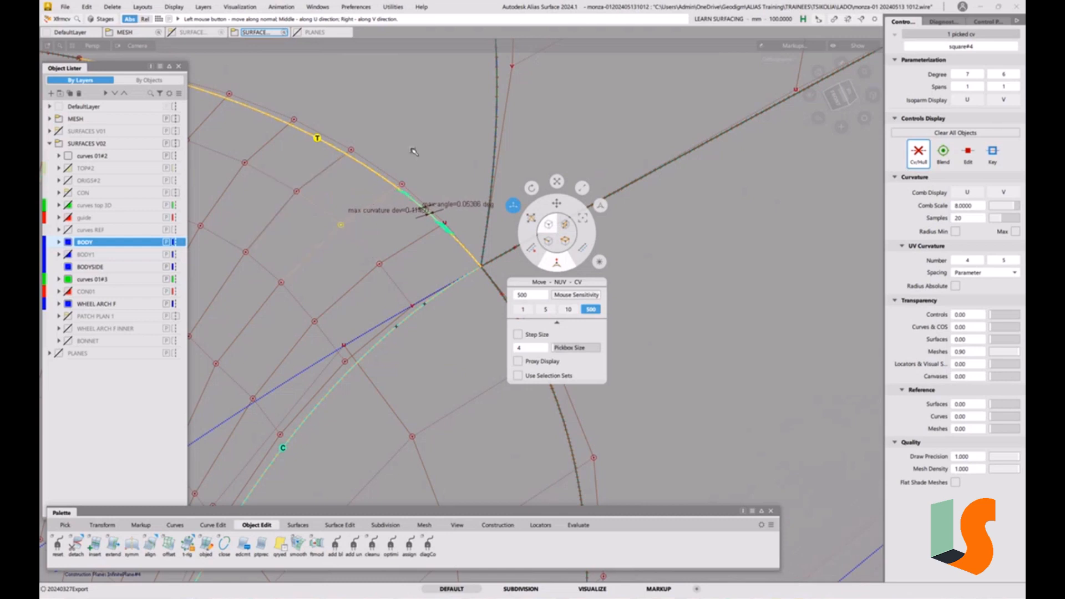
pyautogui.moveTo(425, 138); pyautogui.dragTo(434, 139)
pyautogui.keyDown('alt'); pyautogui.keyDown('shift'); pyautogui.moveTo(414, 290); pyautogui.dragTo(288, 365); pyautogui.keyUp('shift'); pyautogui.keyUp('alt')
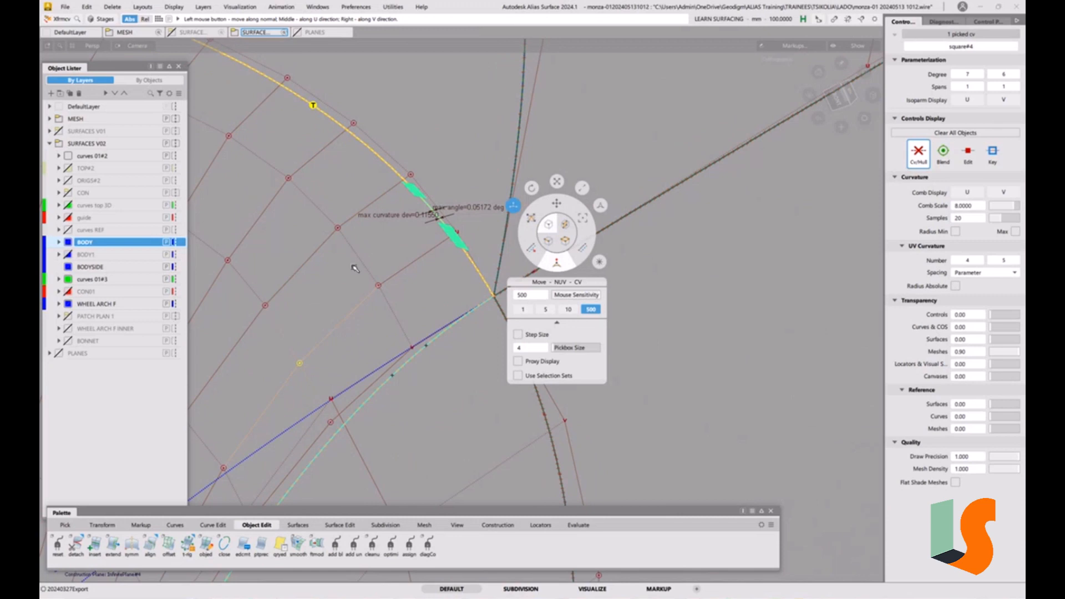
pyautogui.click(379, 286)
pyautogui.keyDown('shift'); pyautogui.click(572, 166); pyautogui.keyUp('shift')
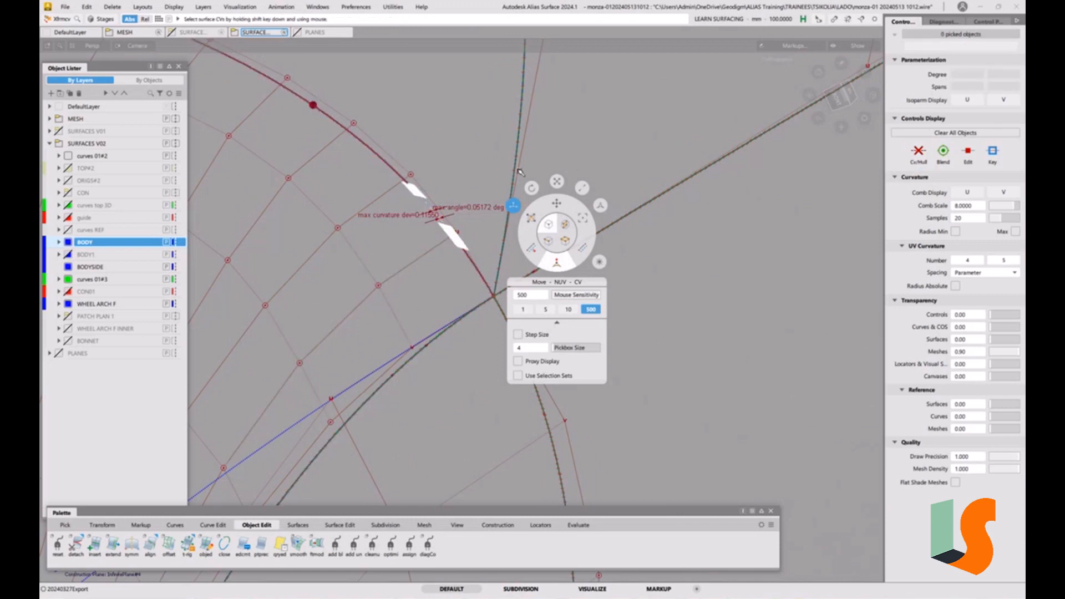
# Align the corner patch's edge to the neighbouring surface boundary with G1 continuity using Align
pyautogui.keyDown('alt'); pyautogui.keyDown('shift'); pyautogui.moveTo(564, 226); pyautogui.dragTo(528, 316, button='right'); pyautogui.keyUp('shift'); pyautogui.keyUp('alt')
pyautogui.keyDown('alt'); pyautogui.keyDown('shift'); pyautogui.moveTo(528, 316); pyautogui.dragTo(788, 224, button='middle'); pyautogui.keyUp('shift'); pyautogui.keyUp('alt')
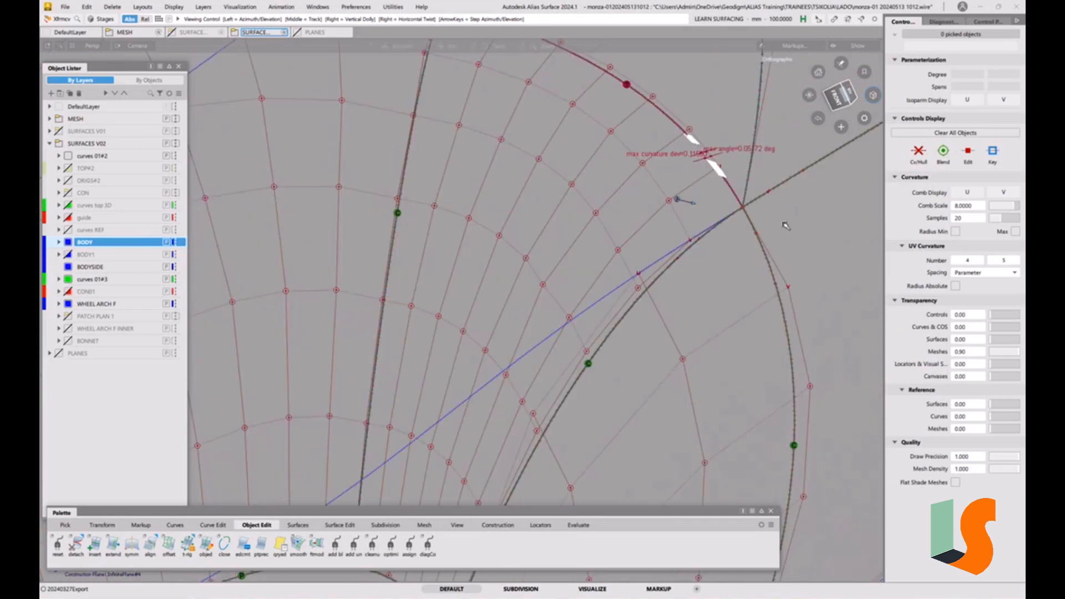
pyautogui.keyDown('alt'); pyautogui.keyDown('shift'); pyautogui.moveTo(787, 223); pyautogui.dragTo(697, 233); pyautogui.keyUp('shift'); pyautogui.keyUp('alt')
pyautogui.keyDown('alt'); pyautogui.keyDown('shift'); pyautogui.moveTo(697, 233); pyautogui.dragTo(588, 275, button='middle'); pyautogui.keyUp('shift'); pyautogui.keyUp('alt')
pyautogui.keyDown('alt'); pyautogui.keyDown('shift'); pyautogui.moveTo(588, 275); pyautogui.dragTo(617, 303, button='right'); pyautogui.keyUp('shift'); pyautogui.keyUp('alt')
pyautogui.keyDown('alt'); pyautogui.keyDown('shift'); pyautogui.moveTo(617, 303); pyautogui.dragTo(585, 317, button='middle'); pyautogui.keyUp('shift'); pyautogui.keyUp('alt')
pyautogui.keyDown('ctrl'); pyautogui.keyDown('shift'); pyautogui.moveTo(520, 364); pyautogui.dragTo(499, 285); pyautogui.keyUp('shift'); pyautogui.keyUp('ctrl')
pyautogui.keyDown('alt'); pyautogui.keyDown('shift'); pyautogui.moveTo(481, 281); pyautogui.dragTo(435, 297, button='right'); pyautogui.keyUp('shift'); pyautogui.keyUp('alt')
pyautogui.keyDown('alt'); pyautogui.keyDown('shift'); pyautogui.moveTo(435, 297); pyautogui.dragTo(486, 331, button='middle'); pyautogui.keyUp('shift'); pyautogui.keyUp('alt')
pyautogui.keyDown('alt'); pyautogui.keyDown('shift'); pyautogui.moveTo(486, 332); pyautogui.dragTo(537, 313); pyautogui.keyUp('shift'); pyautogui.keyUp('alt')
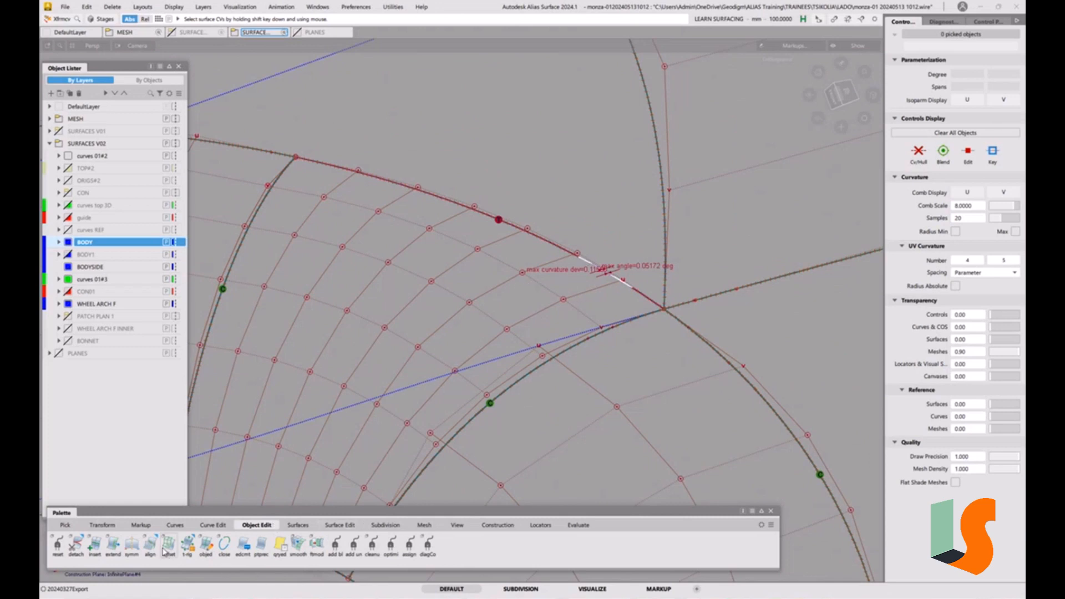
pyautogui.doubleClick(150, 543)
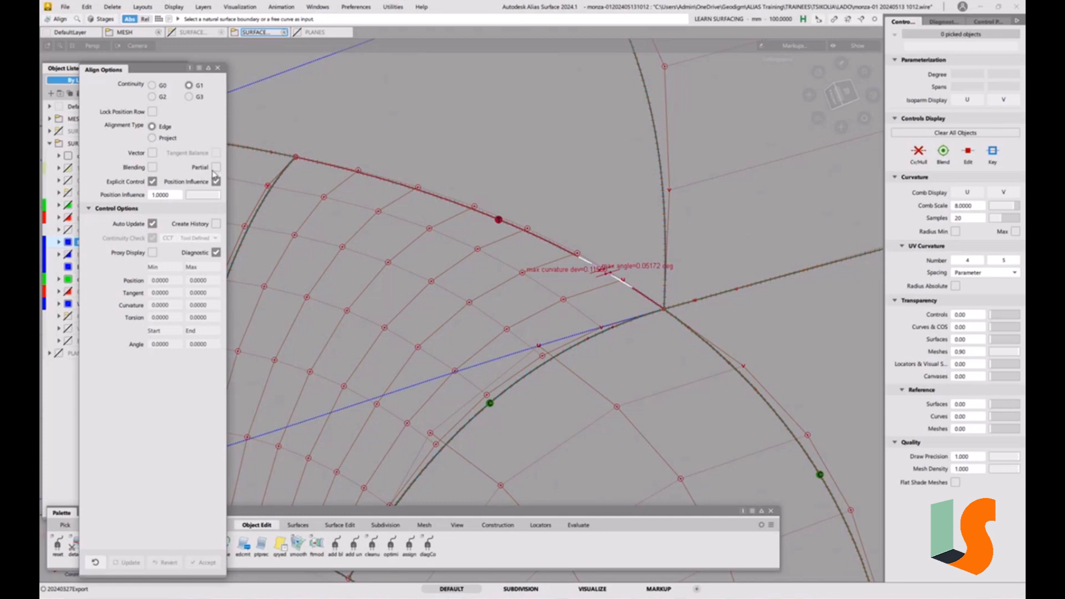
pyautogui.click(505, 224)
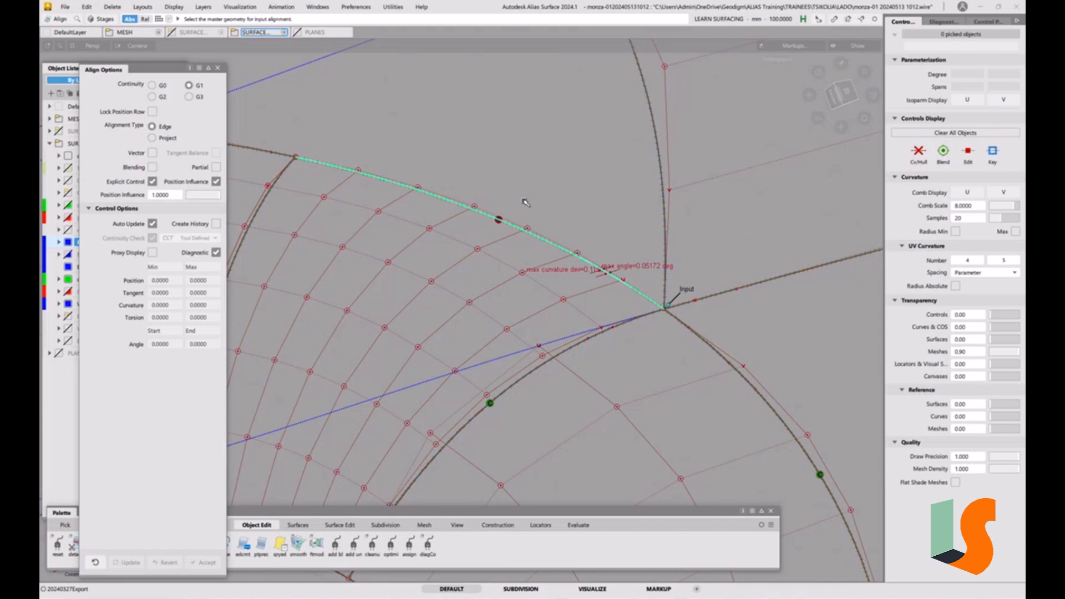
pyautogui.click(529, 235)
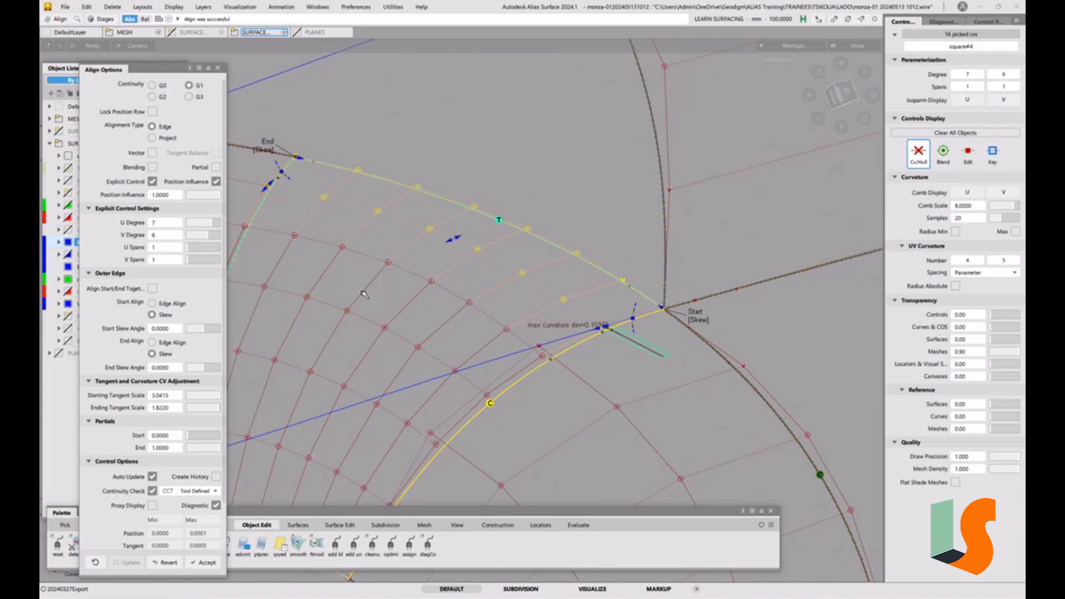
# Set the alignment's continuity check to G2 Curvature
pyautogui.click(211, 492)
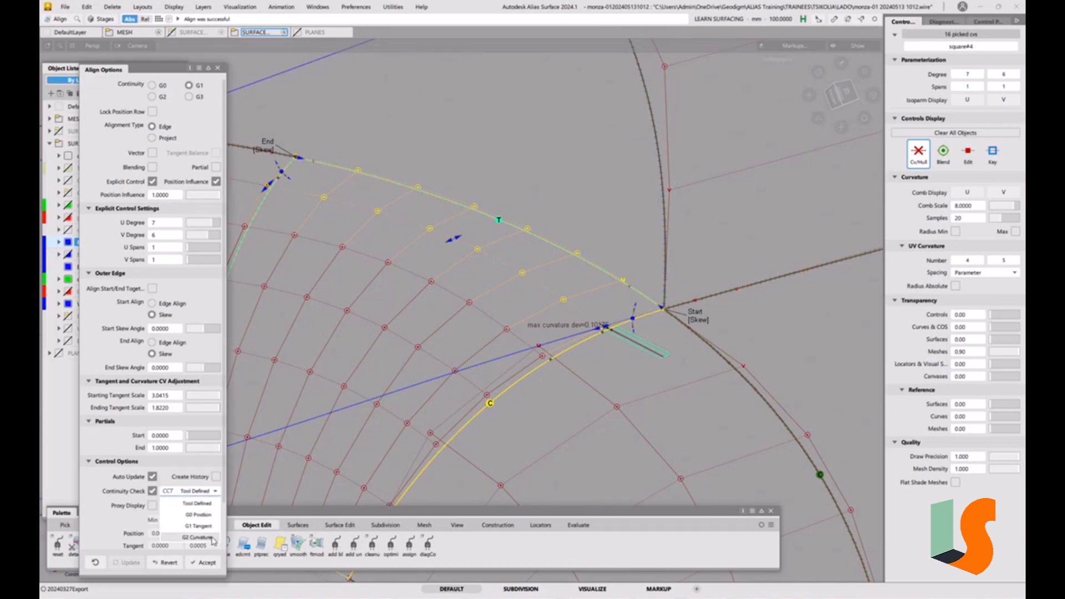
pyautogui.click(211, 537)
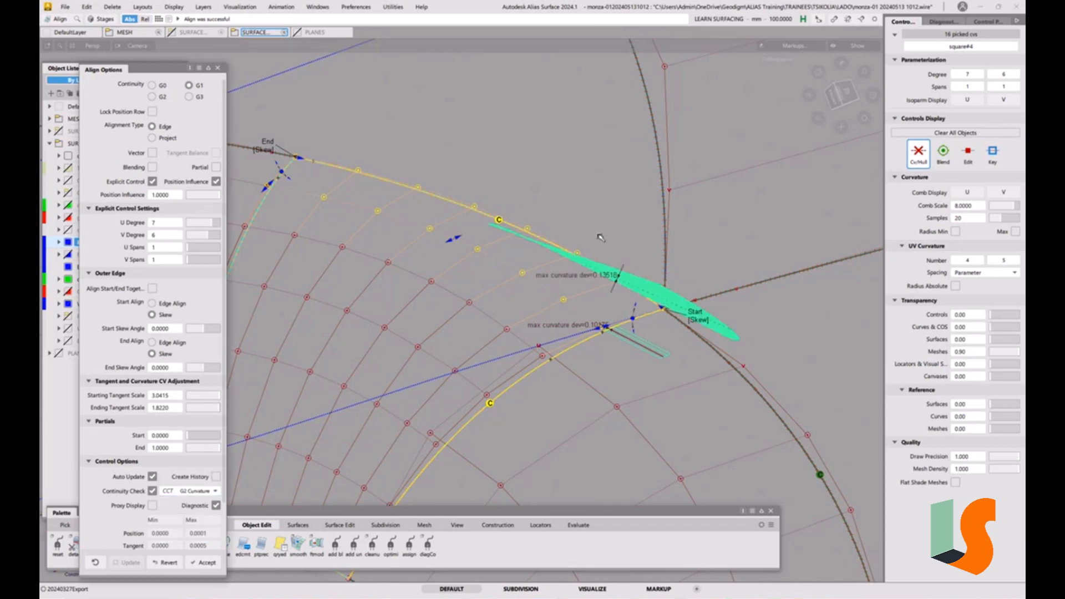
pyautogui.keyDown('alt'); pyautogui.keyDown('shift'); pyautogui.moveTo(602, 238); pyautogui.dragTo(555, 179); pyautogui.keyUp('shift'); pyautogui.keyUp('alt')
pyautogui.keyDown('alt'); pyautogui.keyDown('shift'); pyautogui.moveTo(552, 226); pyautogui.dragTo(557, 200); pyautogui.keyUp('shift'); pyautogui.keyUp('alt')
pyautogui.keyDown('alt'); pyautogui.keyDown('shift'); pyautogui.moveTo(557, 199); pyautogui.dragTo(567, 202, button='middle'); pyautogui.keyUp('shift'); pyautogui.keyUp('alt')
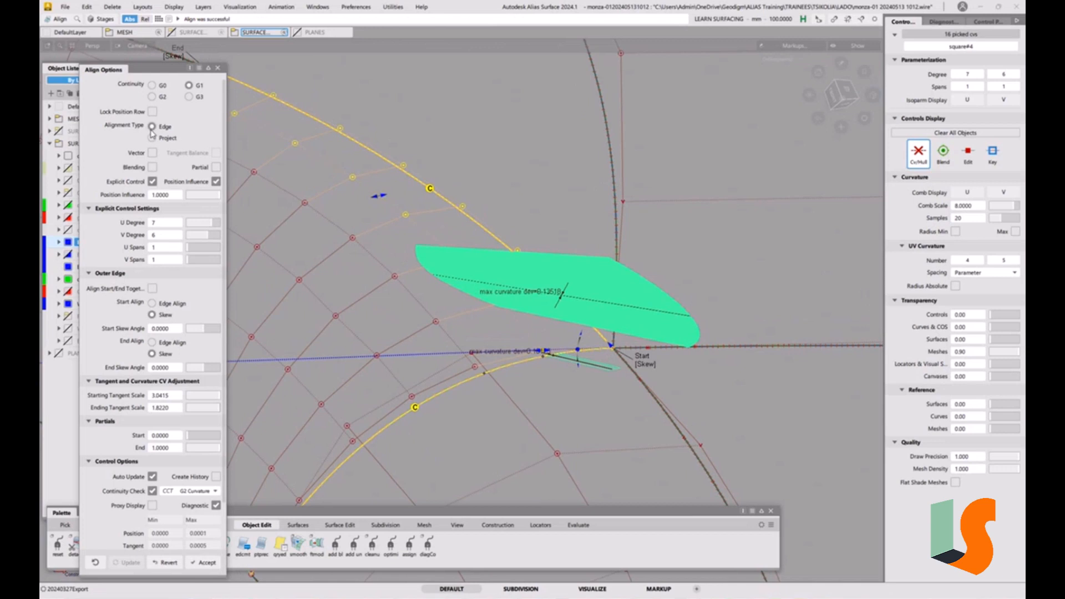
pyautogui.click(203, 194)
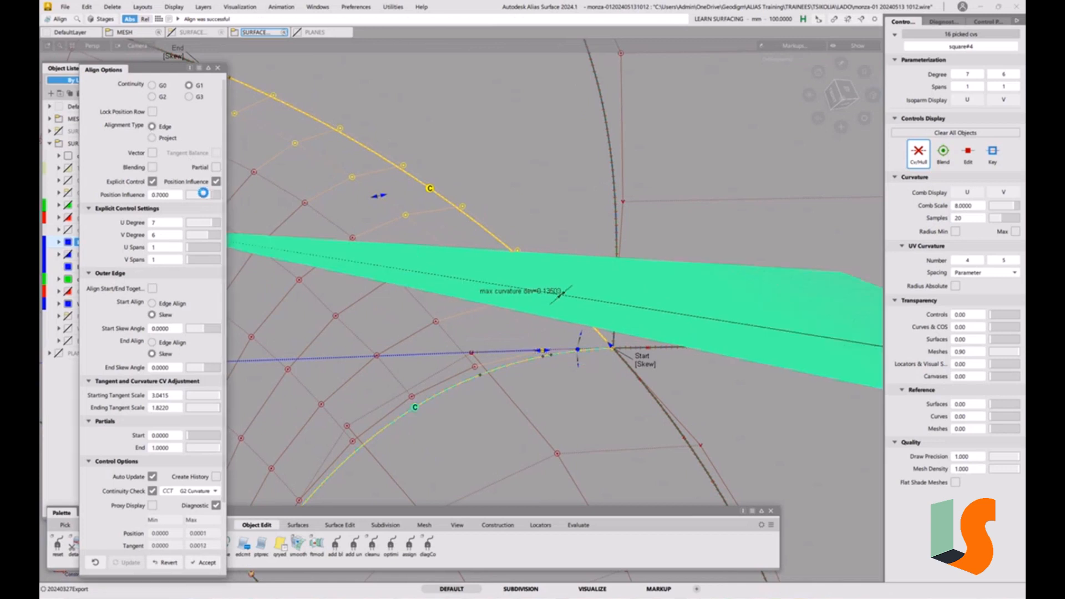
pyautogui.moveTo(203, 194); pyautogui.dragTo(224, 195)
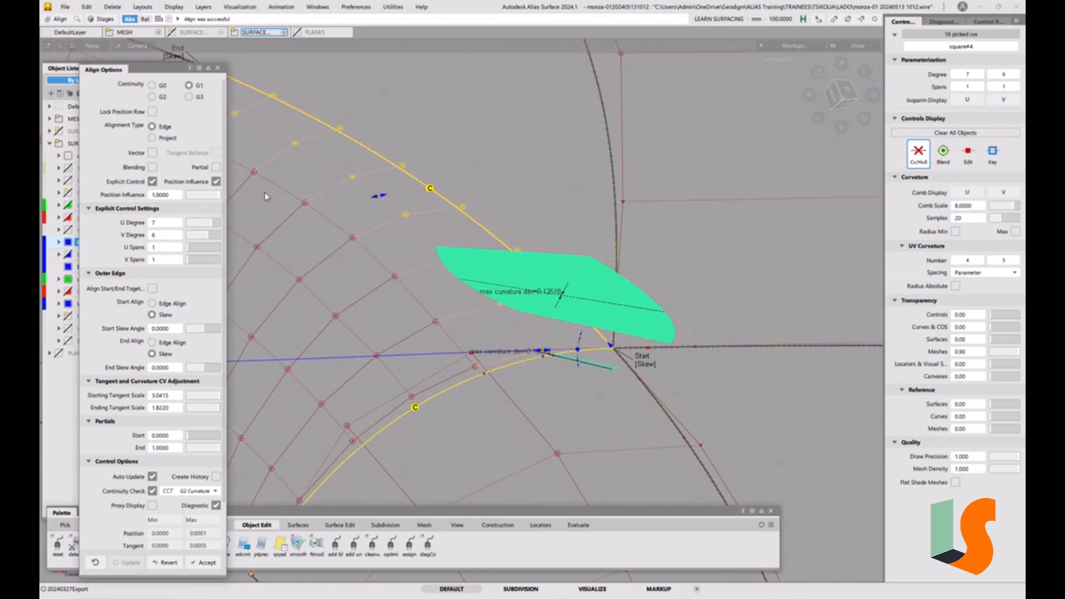
pyautogui.keyDown('alt'); pyautogui.keyDown('shift'); pyautogui.moveTo(483, 195); pyautogui.dragTo(488, 181); pyautogui.keyUp('shift'); pyautogui.keyUp('alt')
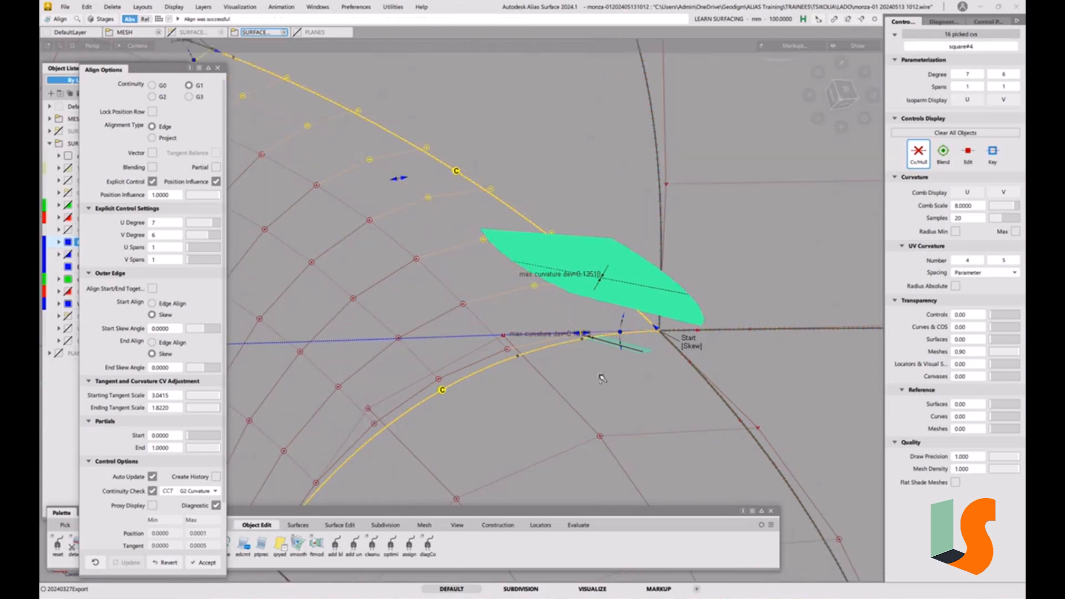
pyautogui.keyDown('ctrl'); pyautogui.keyDown('shift'); pyautogui.moveTo(603, 378); pyautogui.dragTo(595, 350); pyautogui.keyUp('shift'); pyautogui.keyUp('ctrl')
pyautogui.keyDown('ctrl'); pyautogui.keyDown('shift'); pyautogui.moveTo(504, 331); pyautogui.dragTo(511, 404); pyautogui.keyUp('shift'); pyautogui.keyUp('ctrl')
# Finish the alignment and dismiss the surface continuity evaluation window
pyautogui.click(534, 273)
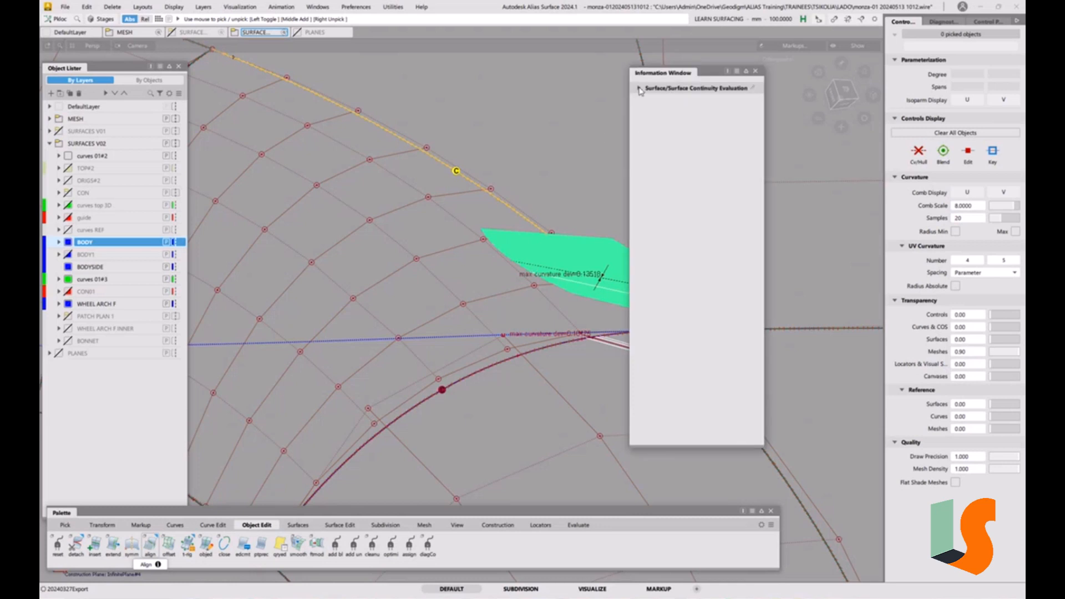
pyautogui.click(639, 88)
pyautogui.click(725, 328)
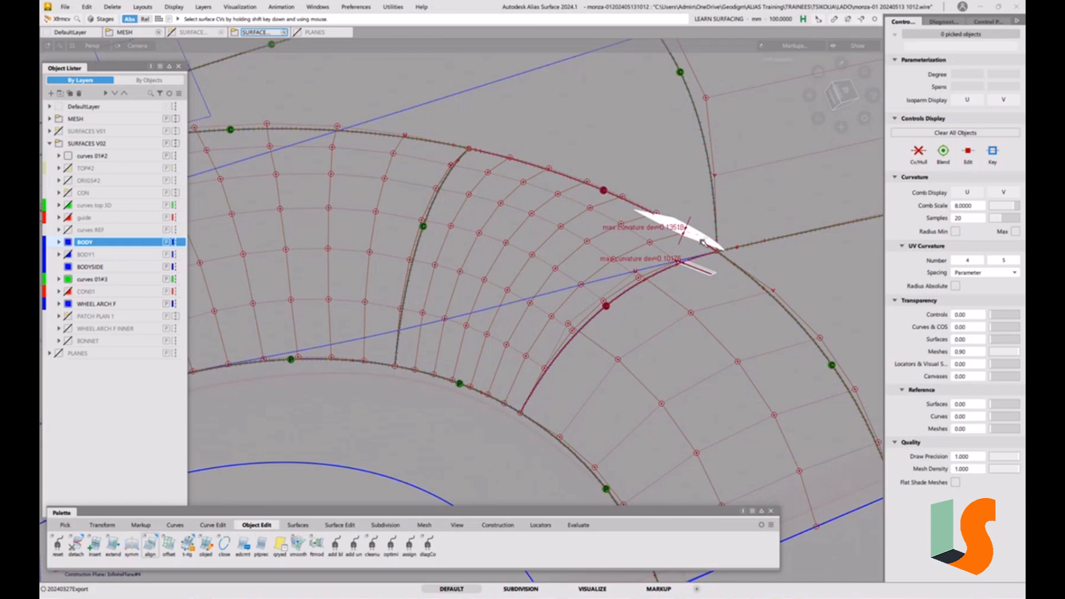
# Pick an interior CV of the aligned patch near the corner and move it to reduce the curvature deviation
pyautogui.scroll(5, 680, 253)
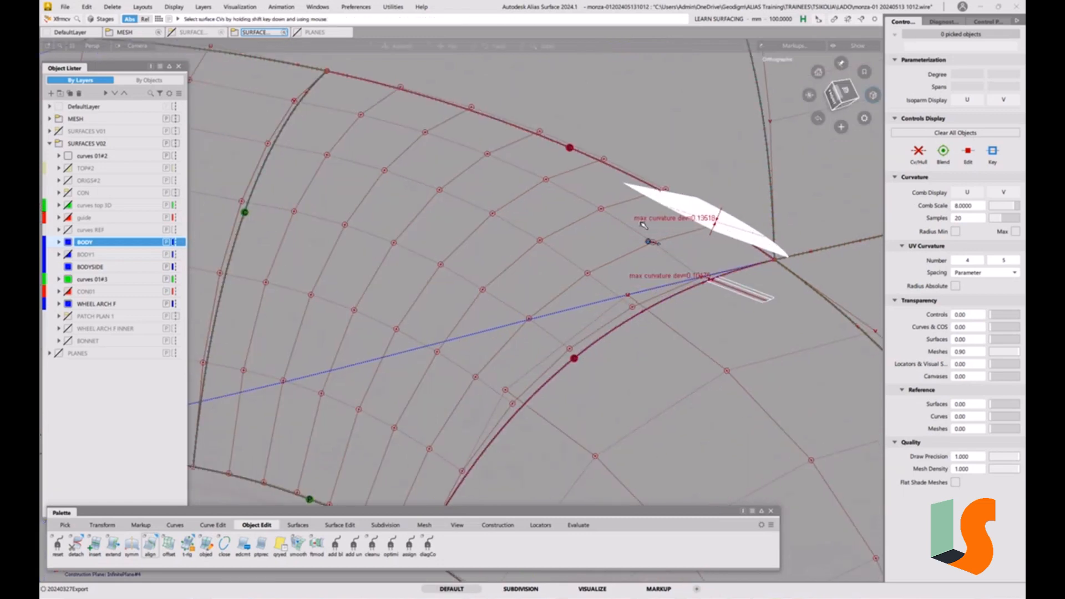
pyautogui.keyDown('alt'); pyautogui.keyDown('shift'); pyautogui.moveTo(688, 225); pyautogui.dragTo(601, 258, button='middle'); pyautogui.keyUp('shift'); pyautogui.keyUp('alt')
pyautogui.moveTo(618, 276)
pyautogui.keyDown('alt'); pyautogui.keyDown('shift'); pyautogui.mouseDown()
pyautogui.moveTo(606, 268)
pyautogui.moveTo(600, 283)
pyautogui.mouseUp(); pyautogui.keyUp('shift'); pyautogui.keyUp('alt')
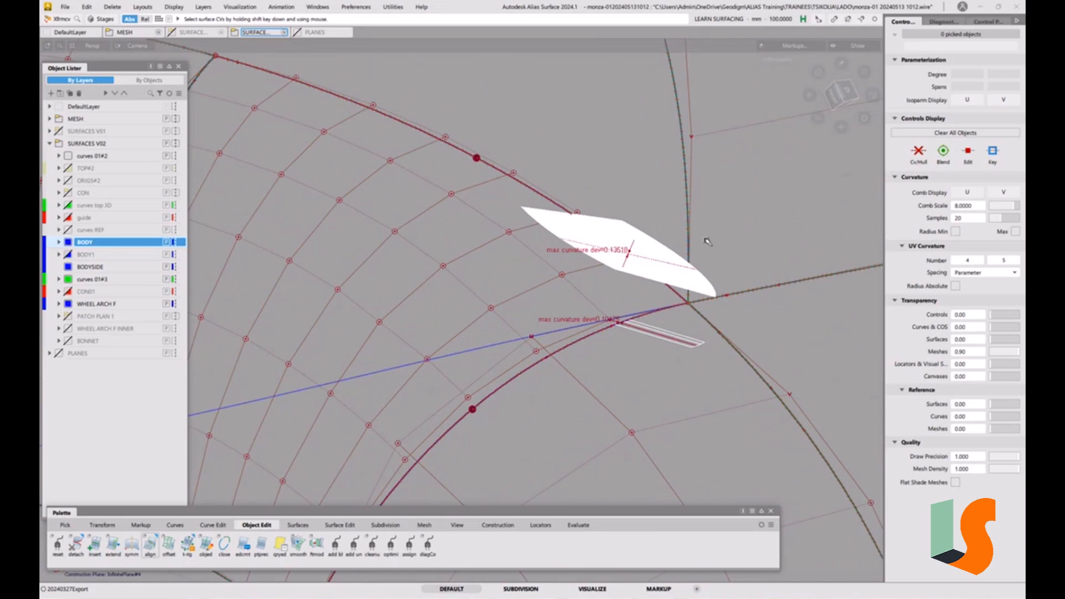
pyautogui.press('space')
pyautogui.click(531, 300)
pyautogui.click(444, 266)
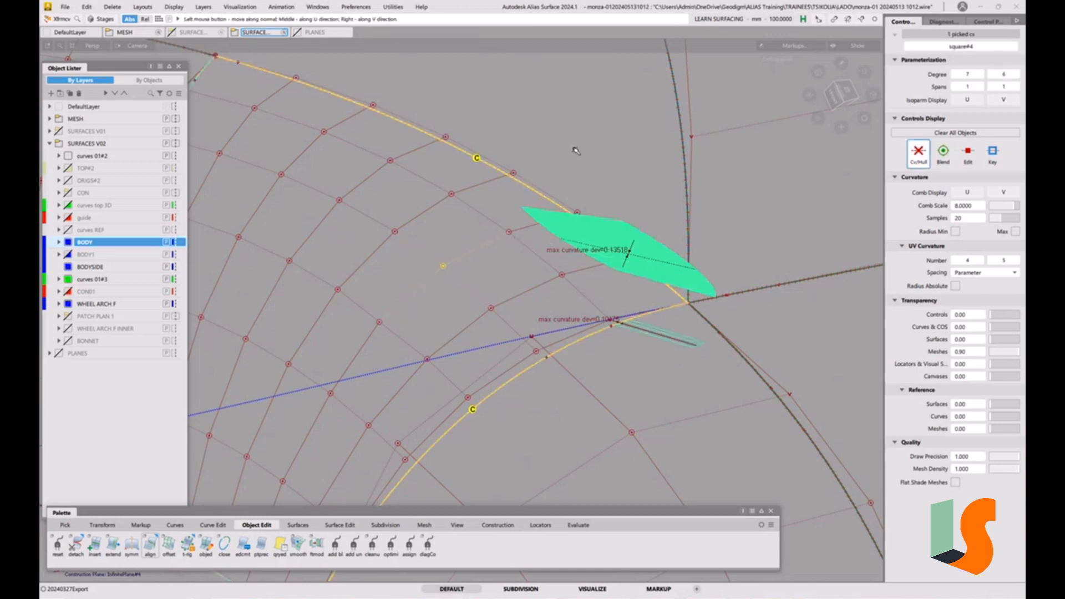
pyautogui.moveTo(583, 146); pyautogui.dragTo(548, 147)
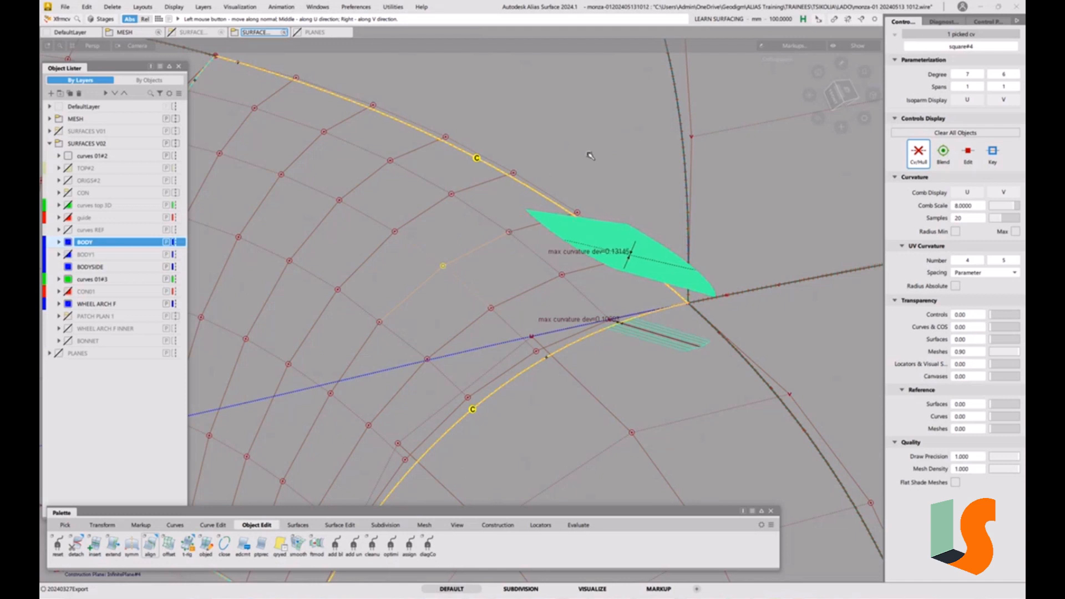
# Pick another CV near the corner and move it to further smooth the curvature along the edge
pyautogui.click(510, 232)
pyautogui.moveTo(580, 157)
pyautogui.mouseDown()
pyautogui.moveTo(565, 156)
pyautogui.moveTo(581, 143)
pyautogui.moveTo(570, 145)
pyautogui.mouseUp()
pyautogui.moveTo(491, 308)
pyautogui.mouseDown()
pyautogui.moveTo(493, 288)
pyautogui.moveTo(514, 279)
pyautogui.moveTo(490, 275)
pyautogui.moveTo(532, 276)
pyautogui.moveTo(497, 277)
pyautogui.mouseUp()
pyautogui.click(509, 233)
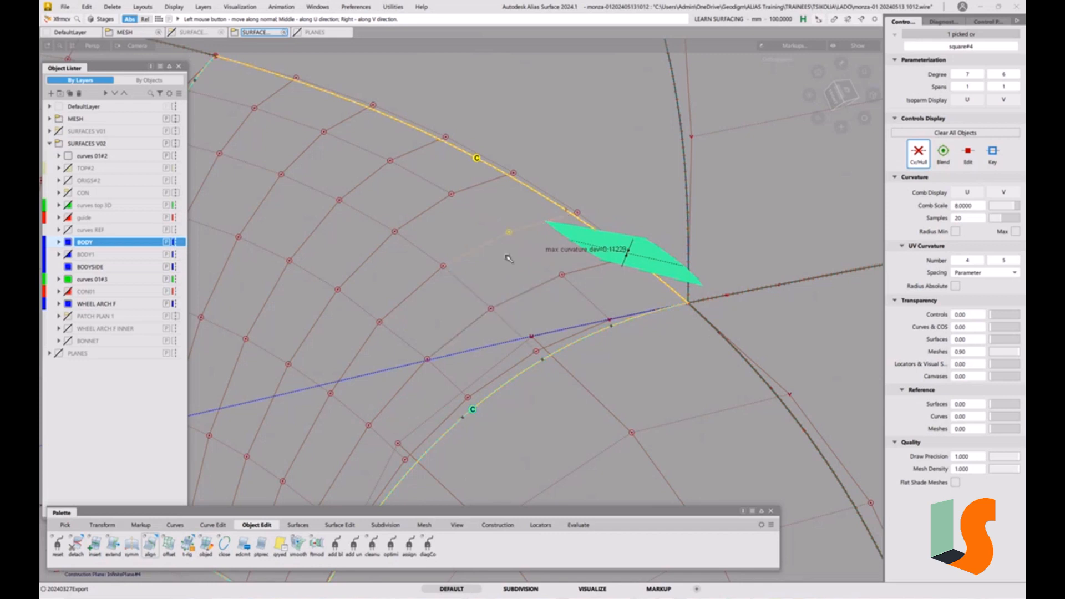
# Move CVs near the corner on both aligned edges to reduce the maximum curvature deviation
pyautogui.moveTo(509, 260); pyautogui.dragTo(496, 261)
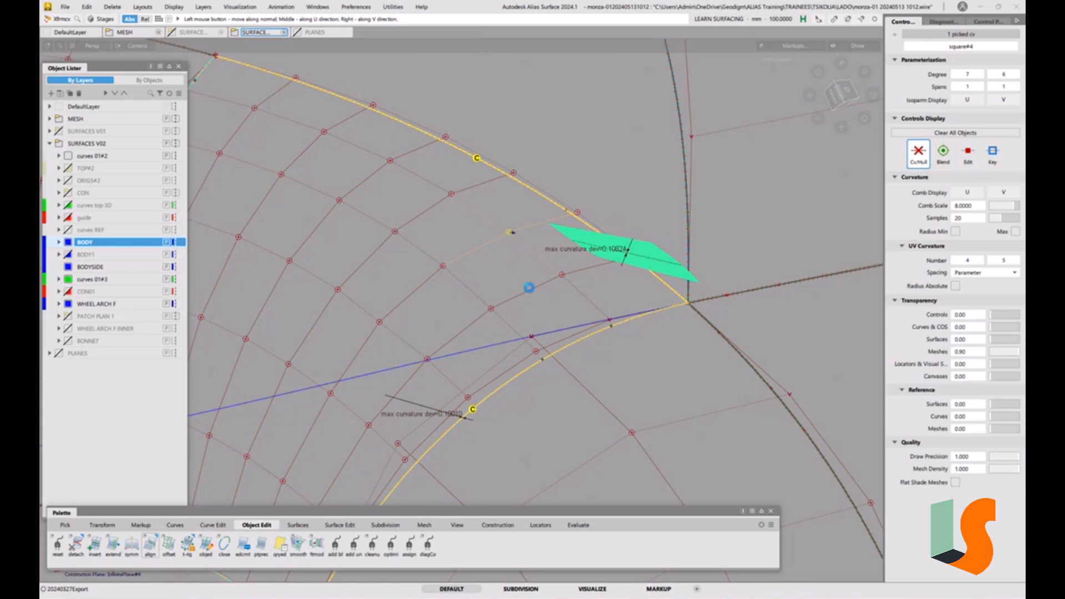
pyautogui.click(427, 359)
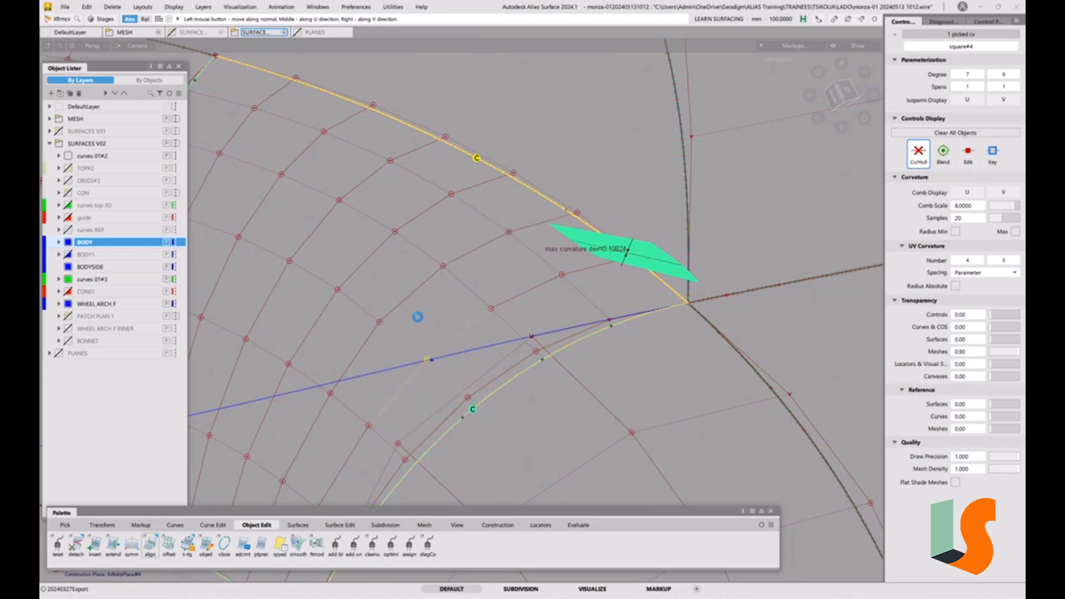
pyautogui.click(508, 235)
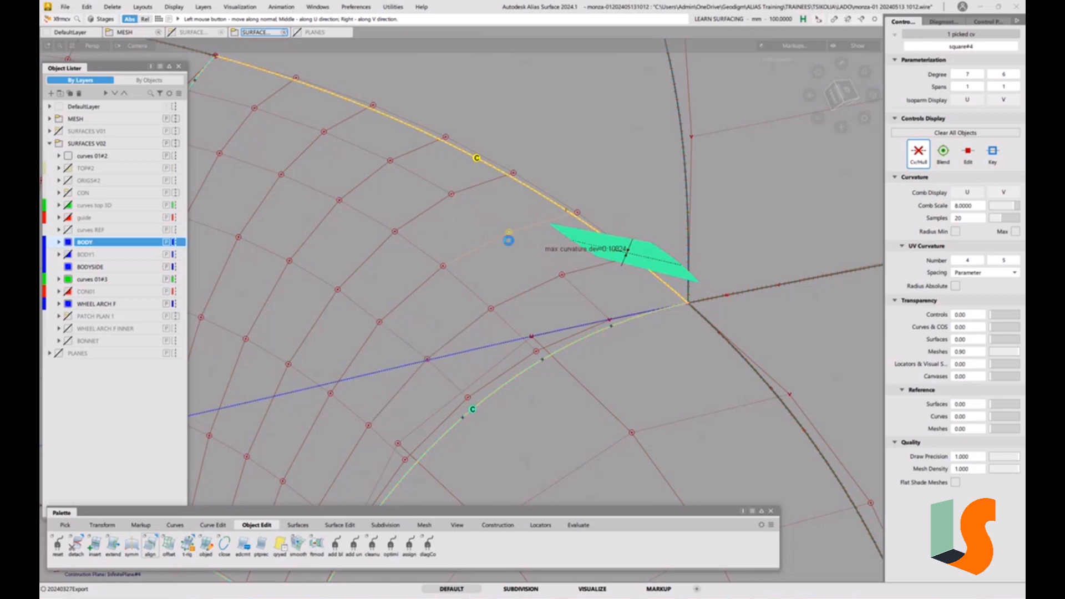
pyautogui.moveTo(500, 261); pyautogui.dragTo(520, 263)
# Pick a CV in the second row near the corner and adjust it to smooth the curvature comb along the upper edge
pyautogui.click(442, 267)
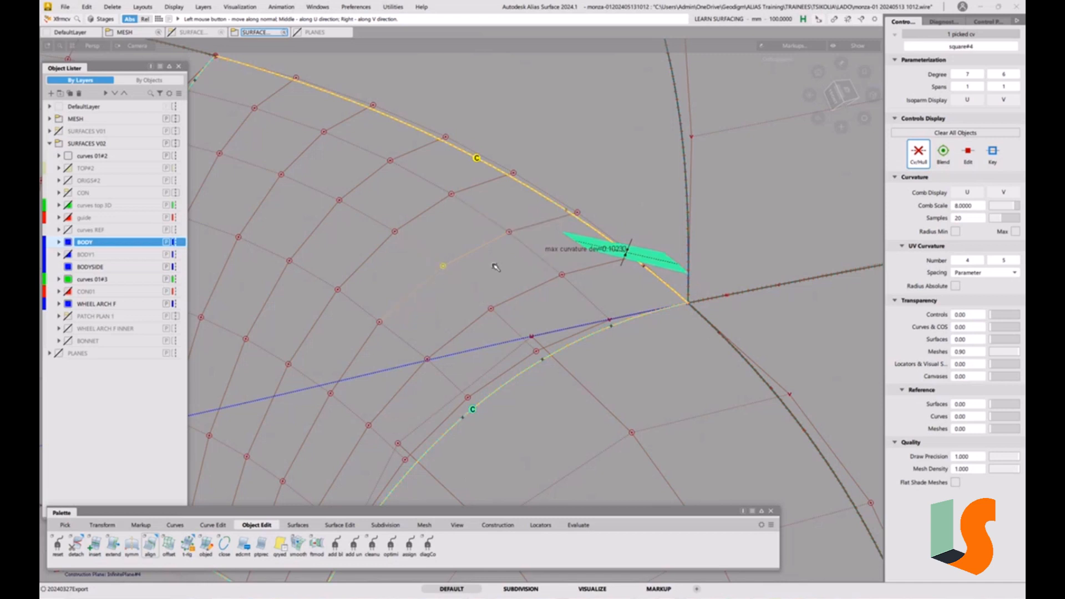
pyautogui.moveTo(494, 264); pyautogui.dragTo(499, 267)
pyautogui.moveTo(508, 268); pyautogui.dragTo(507, 268)
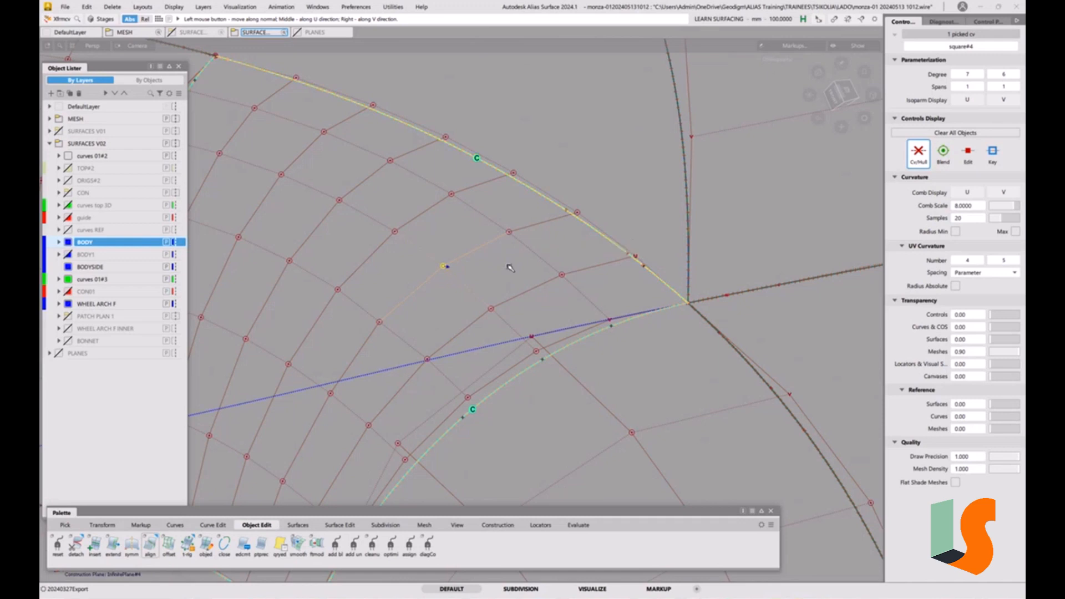
pyautogui.keyDown('ctrl'); pyautogui.keyDown('shift'); pyautogui.moveTo(589, 357); pyautogui.dragTo(598, 302); pyautogui.keyUp('shift'); pyautogui.keyUp('ctrl')
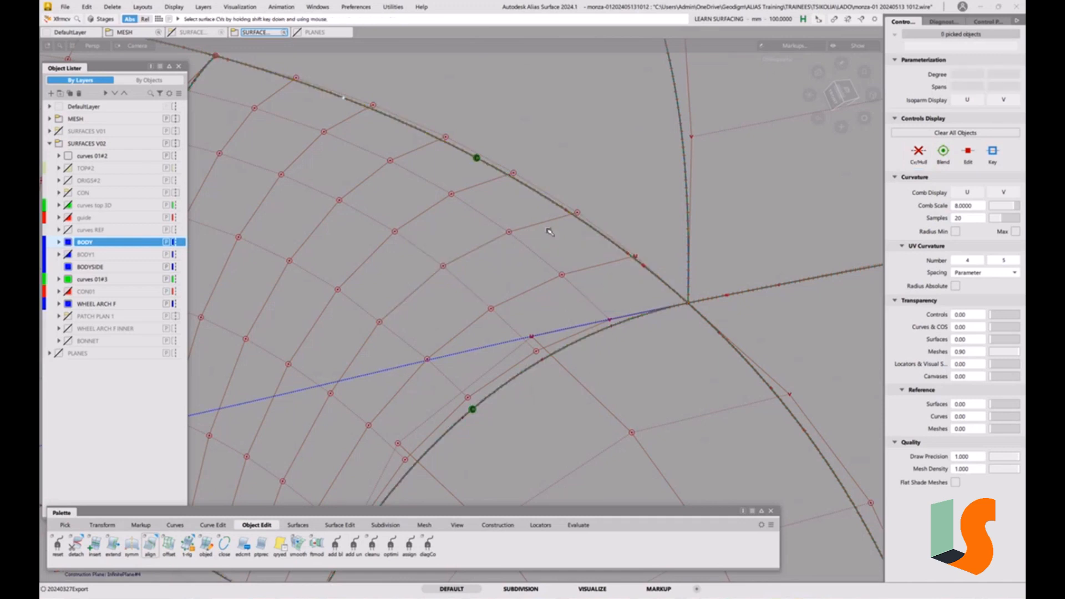
pyautogui.click(64, 7)
pyautogui.click(72, 106)
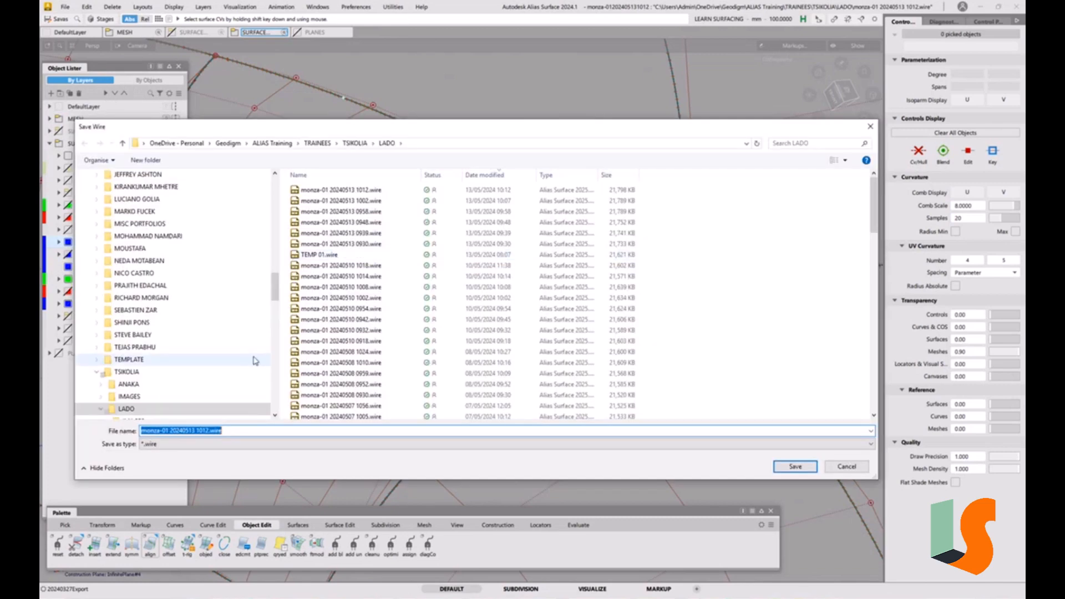
pyautogui.click(212, 425)
pyautogui.moveTo(203, 431); pyautogui.dragTo(254, 428)
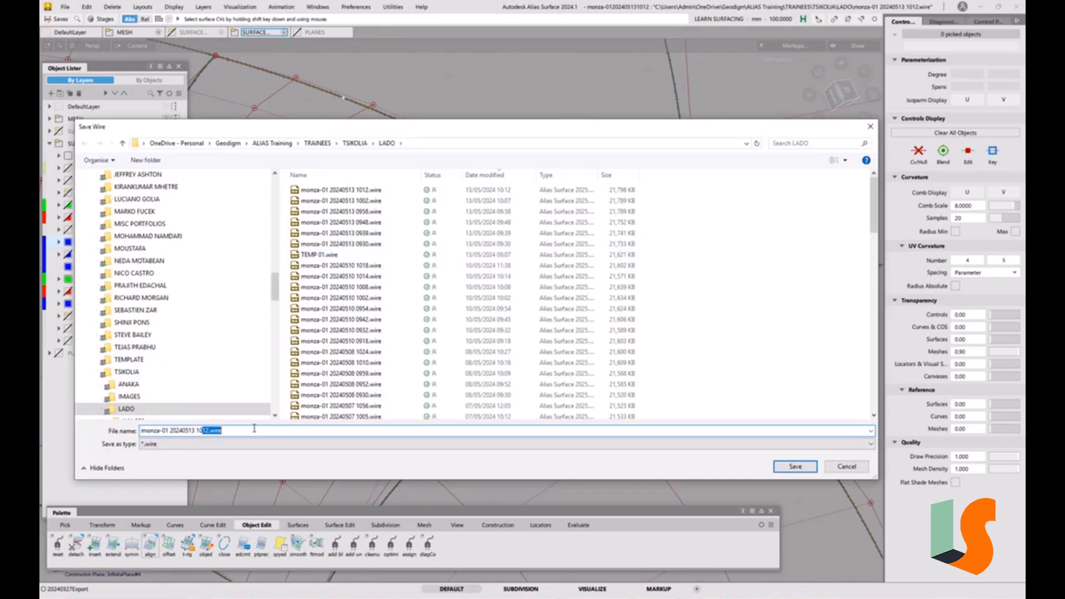
pyautogui.write('18')
pyautogui.press('Return')
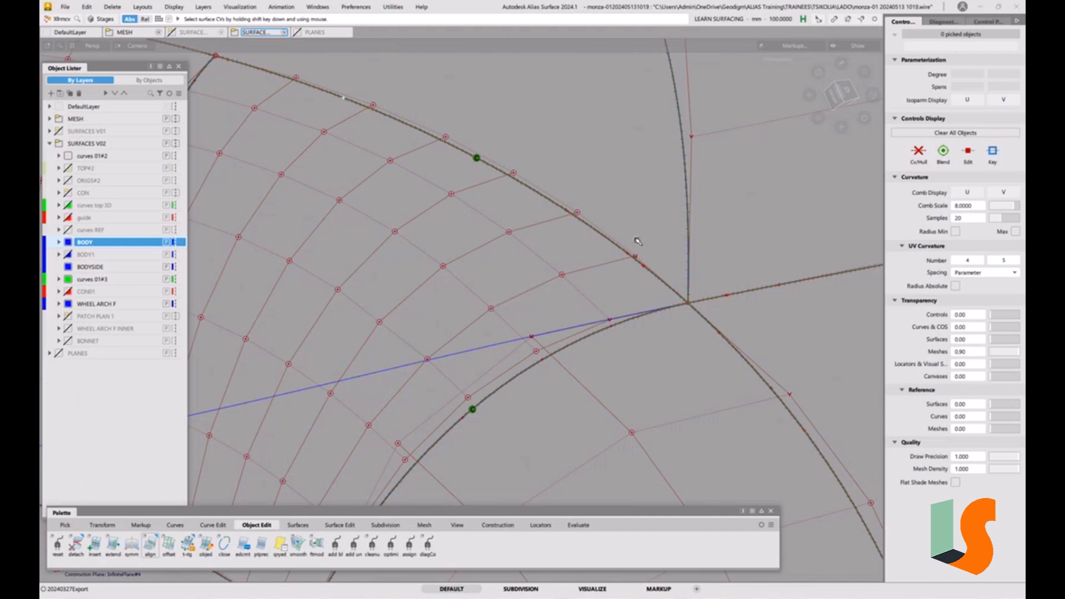
# Pick the fillet surface Fillet_srf#2 behind the wheel arch and try to trim it
pyautogui.keyDown('alt'); pyautogui.keyDown('shift'); pyautogui.moveTo(599, 202); pyautogui.dragTo(617, 307, button='right'); pyautogui.keyUp('shift'); pyautogui.keyUp('alt')
pyautogui.keyDown('alt'); pyautogui.keyDown('shift'); pyautogui.moveTo(617, 307); pyautogui.dragTo(616, 327, button='middle'); pyautogui.keyUp('shift'); pyautogui.keyUp('alt')
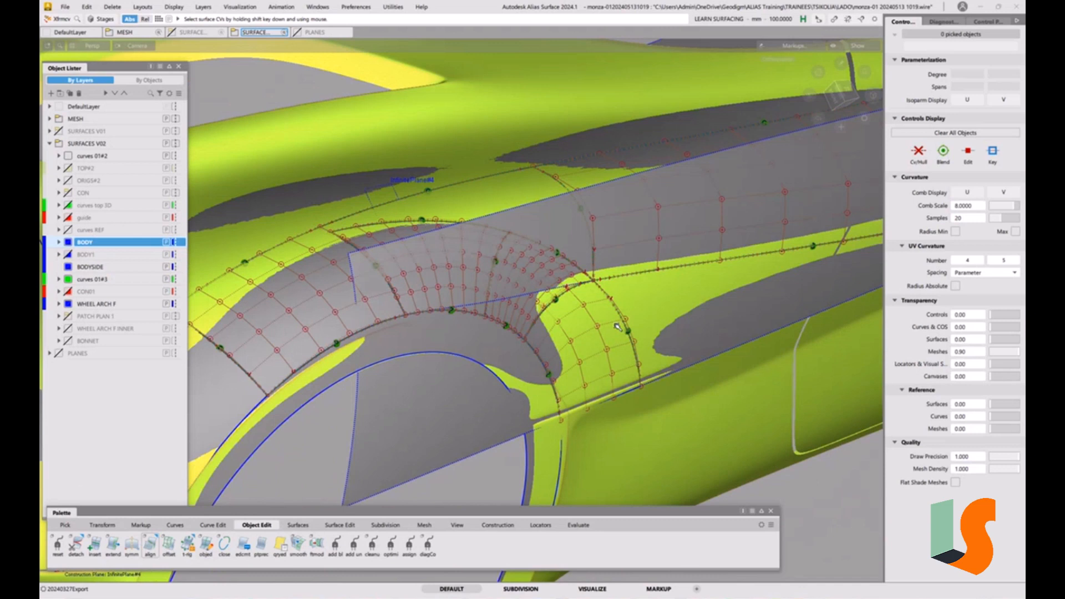
pyautogui.keyDown('ctrl'); pyautogui.keyDown('shift'); pyautogui.moveTo(594, 280); pyautogui.dragTo(577, 292); pyautogui.keyUp('shift'); pyautogui.keyUp('ctrl')
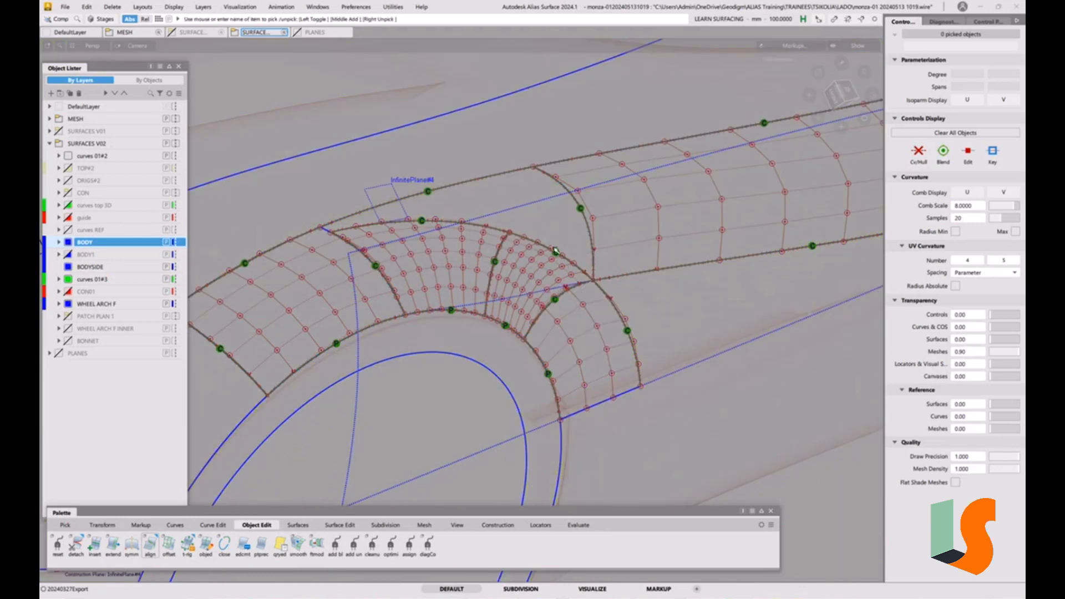
pyautogui.keyDown('ctrl'); pyautogui.keyDown('shift'); pyautogui.moveTo(441, 282); pyautogui.dragTo(425, 296); pyautogui.keyUp('shift'); pyautogui.keyUp('ctrl')
pyautogui.click(554, 179)
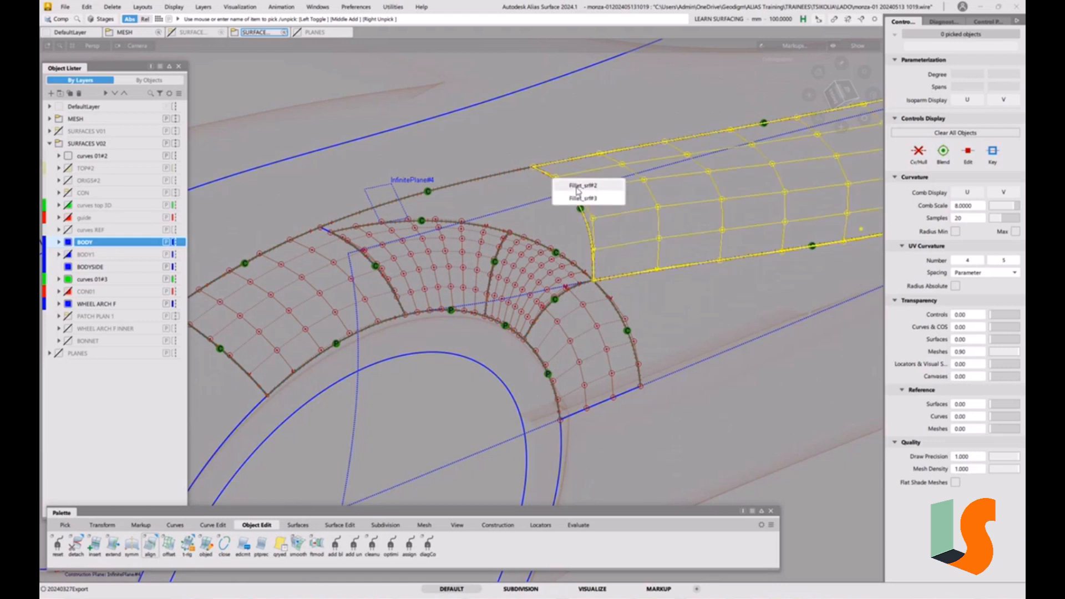
pyautogui.click(584, 200)
pyautogui.press('t')
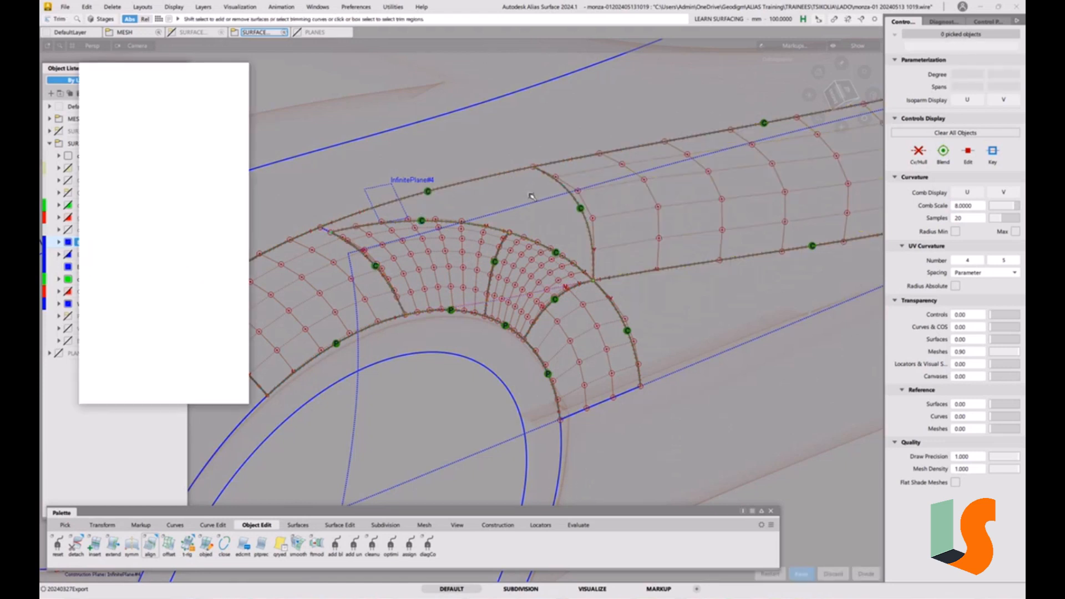
pyautogui.click(531, 196)
pyautogui.press('space')
pyautogui.press('t')
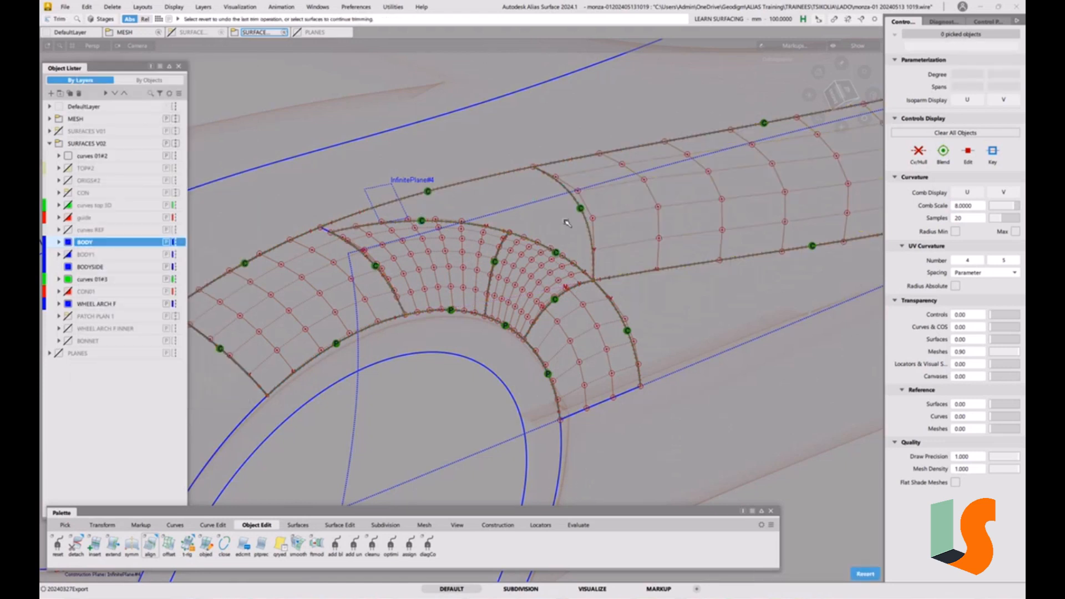
pyautogui.keyDown('alt'); pyautogui.keyDown('shift'); pyautogui.moveTo(567, 220); pyautogui.dragTo(552, 195); pyautogui.keyUp('shift'); pyautogui.keyUp('alt')
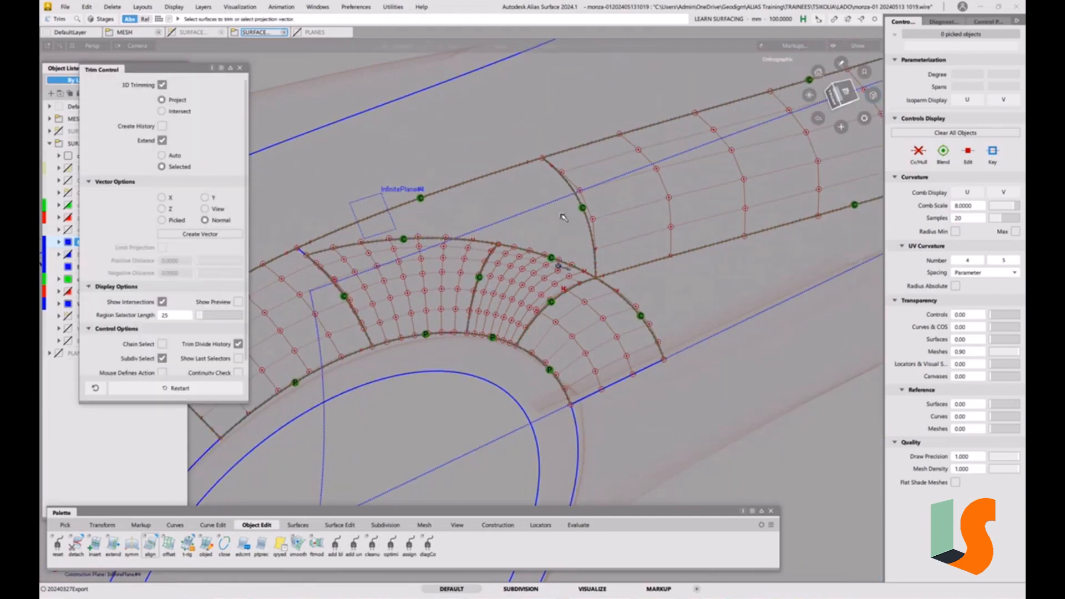
# Pick the long side surface running rearward from the arch and try to trim it
pyautogui.keyDown('alt'); pyautogui.keyDown('shift'); pyautogui.moveTo(566, 220); pyautogui.dragTo(541, 267, button='right'); pyautogui.keyUp('shift'); pyautogui.keyUp('alt')
pyautogui.keyDown('alt'); pyautogui.keyDown('shift'); pyautogui.moveTo(541, 266); pyautogui.dragTo(637, 291); pyautogui.keyUp('shift'); pyautogui.keyUp('alt')
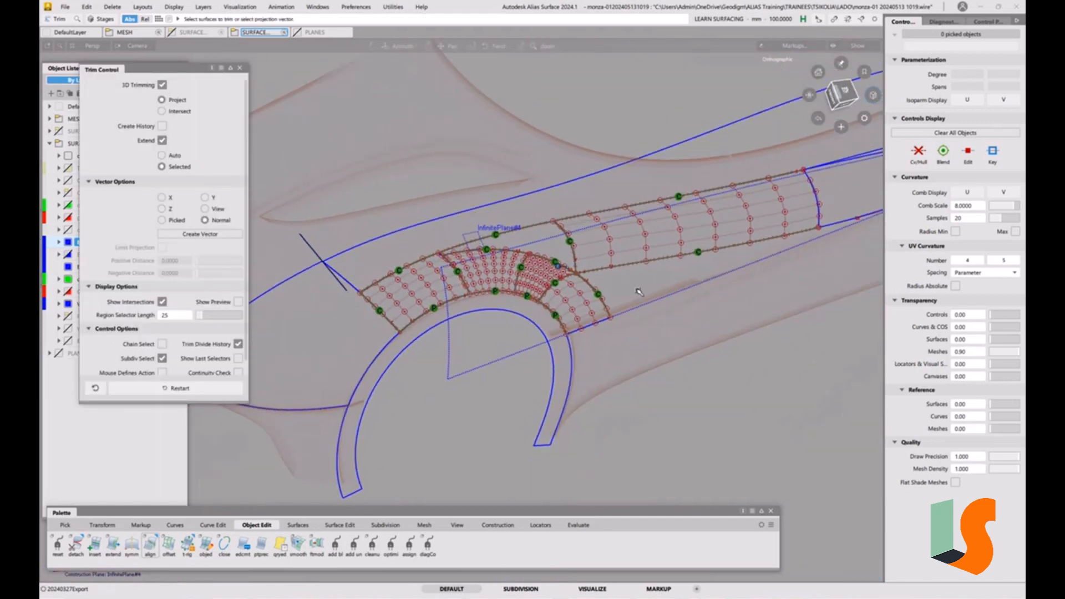
pyautogui.keyDown('alt'); pyautogui.keyDown('shift'); pyautogui.moveTo(637, 290); pyautogui.dragTo(485, 352, button='middle'); pyautogui.keyUp('shift'); pyautogui.keyUp('alt')
pyautogui.keyDown('alt'); pyautogui.keyDown('shift'); pyautogui.moveTo(485, 352); pyautogui.dragTo(460, 378); pyautogui.keyUp('shift'); pyautogui.keyUp('alt')
pyautogui.click(473, 354)
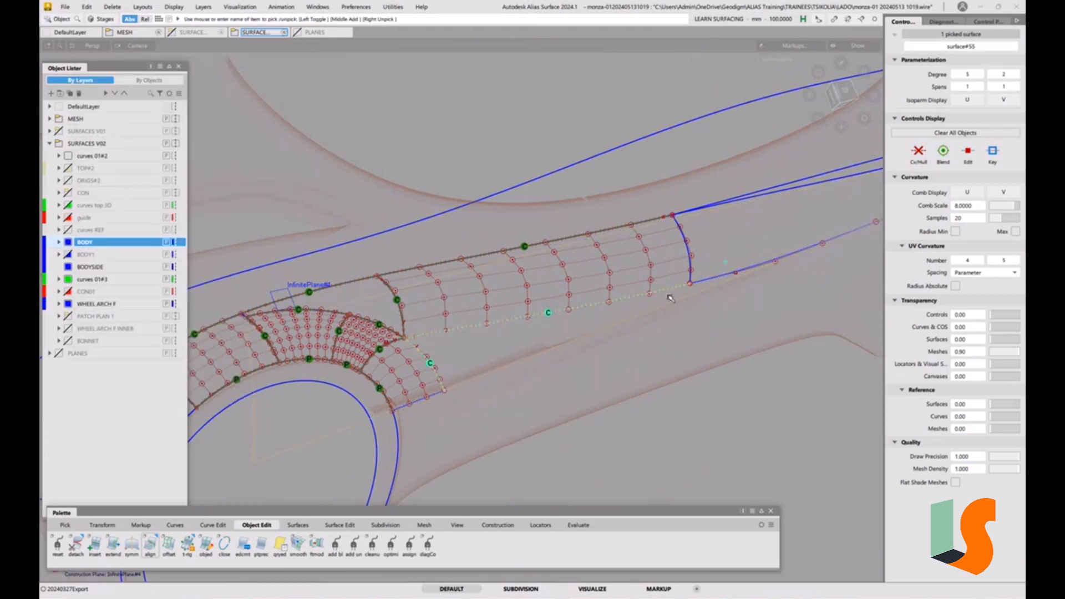
pyautogui.keyDown('alt'); pyautogui.keyDown('shift'); pyautogui.moveTo(731, 288); pyautogui.dragTo(502, 407); pyautogui.keyUp('shift'); pyautogui.keyUp('alt')
pyautogui.click(535, 327)
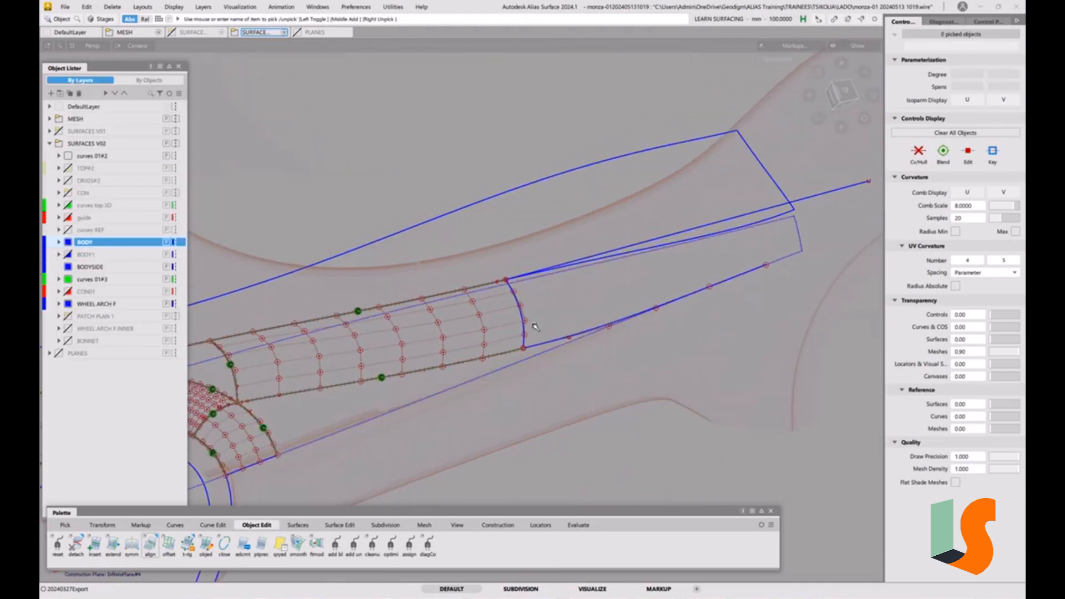
pyautogui.keyDown('alt'); pyautogui.keyDown('shift'); pyautogui.moveTo(380, 380); pyautogui.dragTo(580, 324, button='middle'); pyautogui.keyUp('shift'); pyautogui.keyUp('alt')
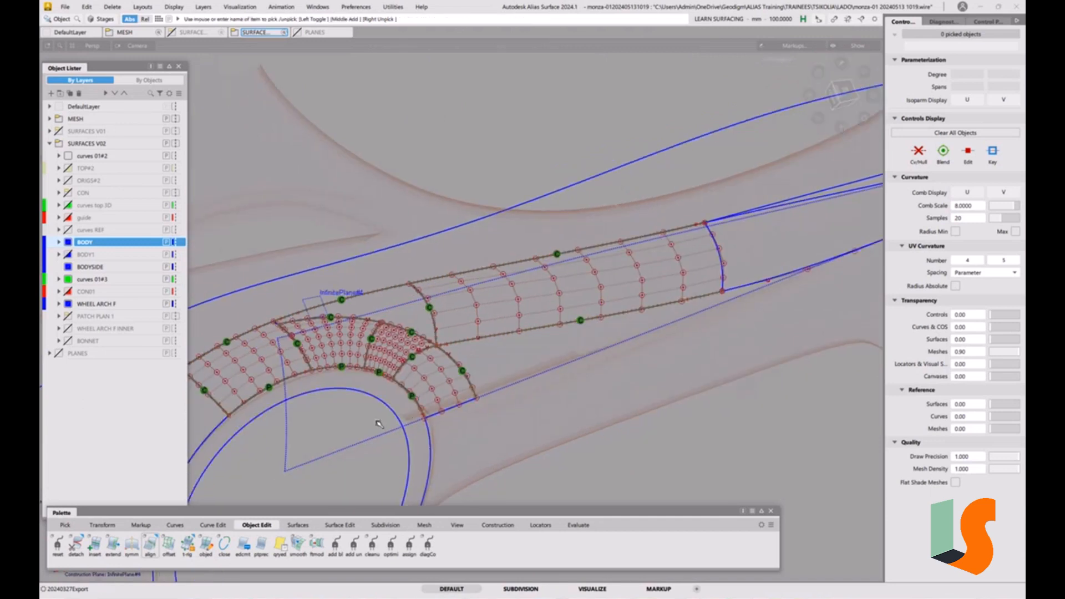
pyautogui.keyDown('ctrl'); pyautogui.keyDown('shift'); pyautogui.moveTo(366, 424); pyautogui.dragTo(351, 430); pyautogui.keyUp('shift'); pyautogui.keyUp('ctrl')
pyautogui.click(505, 352)
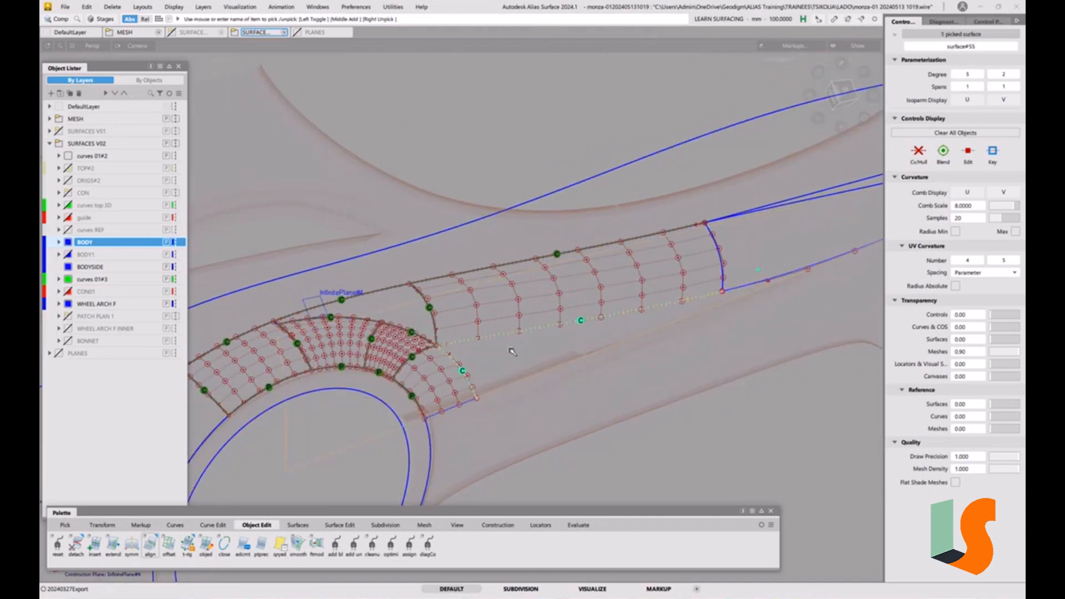
pyautogui.press('t')
pyautogui.click(518, 353)
pyautogui.press('space')
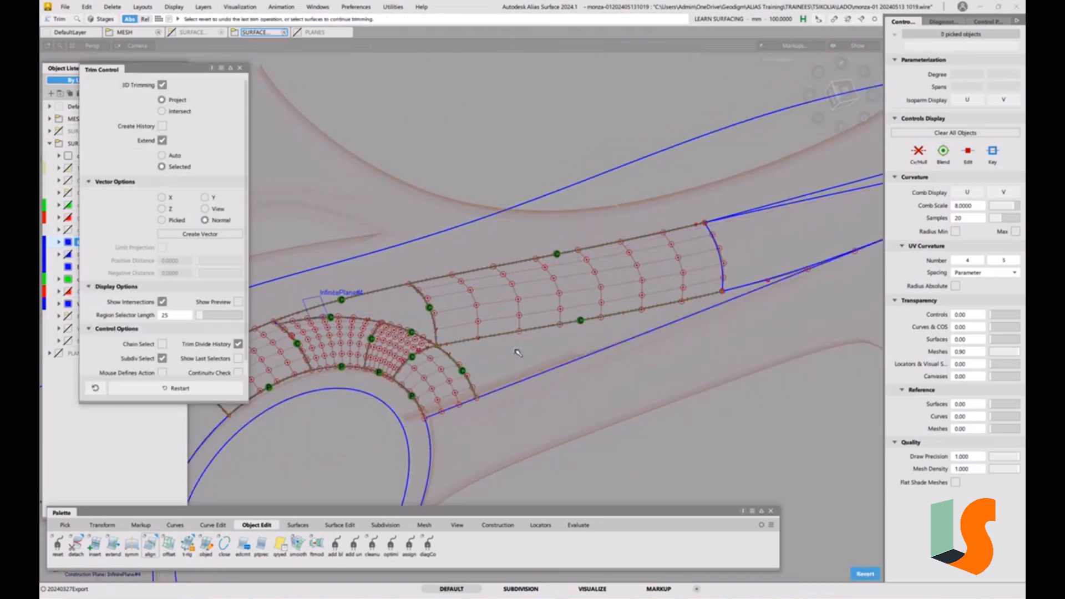
pyautogui.press('s')
pyautogui.press('s')
pyautogui.keyDown('alt'); pyautogui.keyDown('shift'); pyautogui.moveTo(518, 353); pyautogui.dragTo(581, 328, button='right'); pyautogui.keyUp('shift'); pyautogui.keyUp('alt')
pyautogui.keyDown('alt'); pyautogui.keyDown('shift'); pyautogui.moveTo(477, 379); pyautogui.dragTo(583, 368, button='middle'); pyautogui.keyUp('shift'); pyautogui.keyUp('alt')
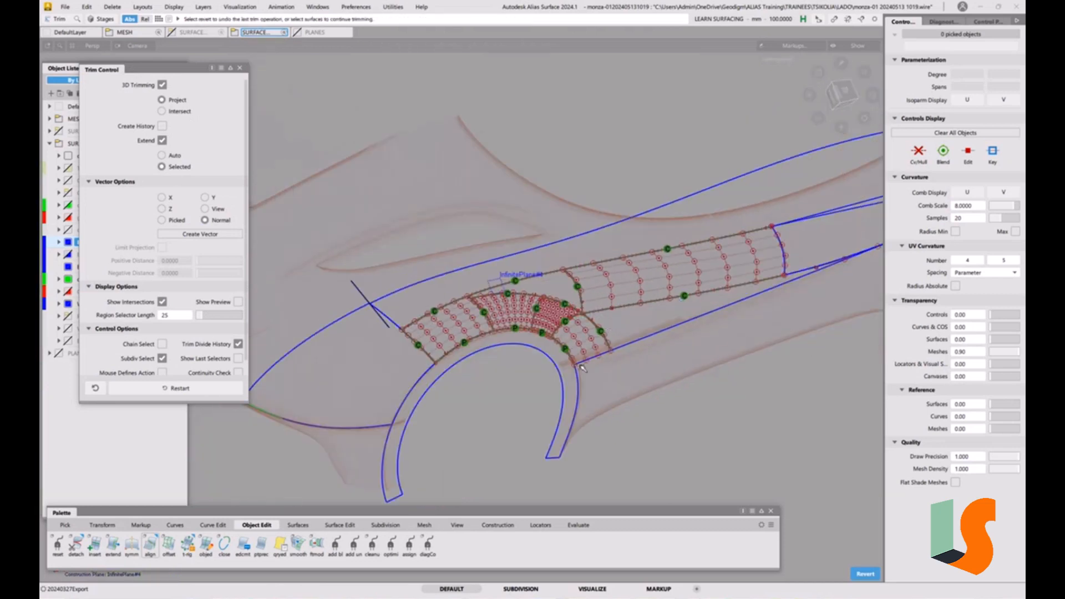
pyautogui.keyDown('ctrl'); pyautogui.keyDown('shift'); pyautogui.moveTo(581, 365); pyautogui.dragTo(555, 373); pyautogui.keyUp('shift'); pyautogui.keyUp('ctrl')
# Select all the patches around the wheel arch and apply horizontal/vertical zebra stripe diagnostic shading
pyautogui.moveTo(380, 428); pyautogui.dragTo(739, 178)
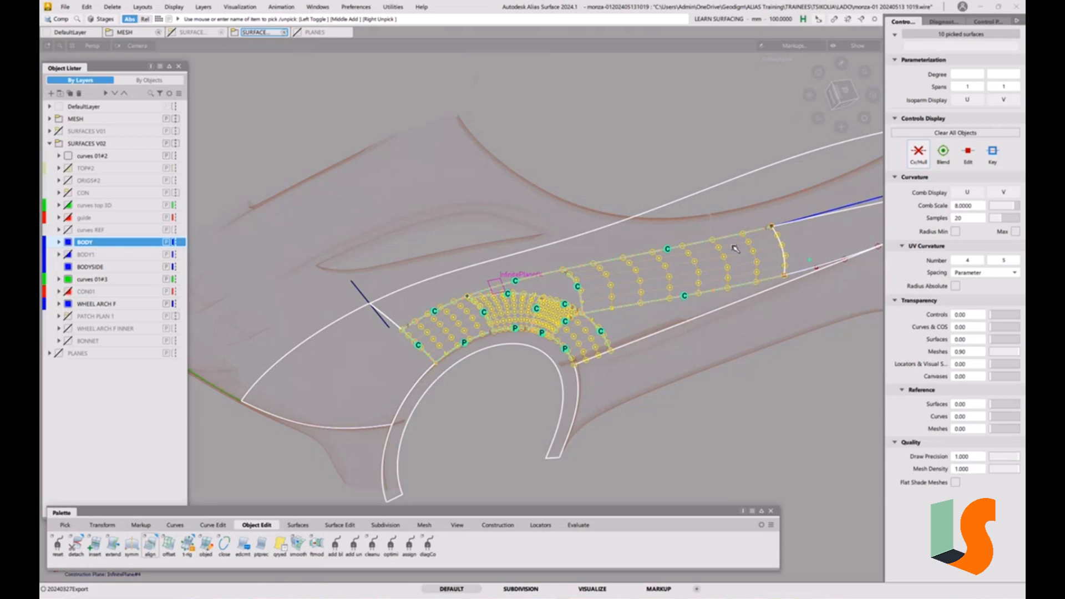
pyautogui.hotkey('alt', 'h')
pyautogui.press('s')
pyautogui.press('s')
pyautogui.keyDown('ctrl'); pyautogui.keyDown('shift'); pyautogui.moveTo(724, 299); pyautogui.dragTo(721, 215); pyautogui.keyUp('shift'); pyautogui.keyUp('ctrl')
pyautogui.click(943, 21)
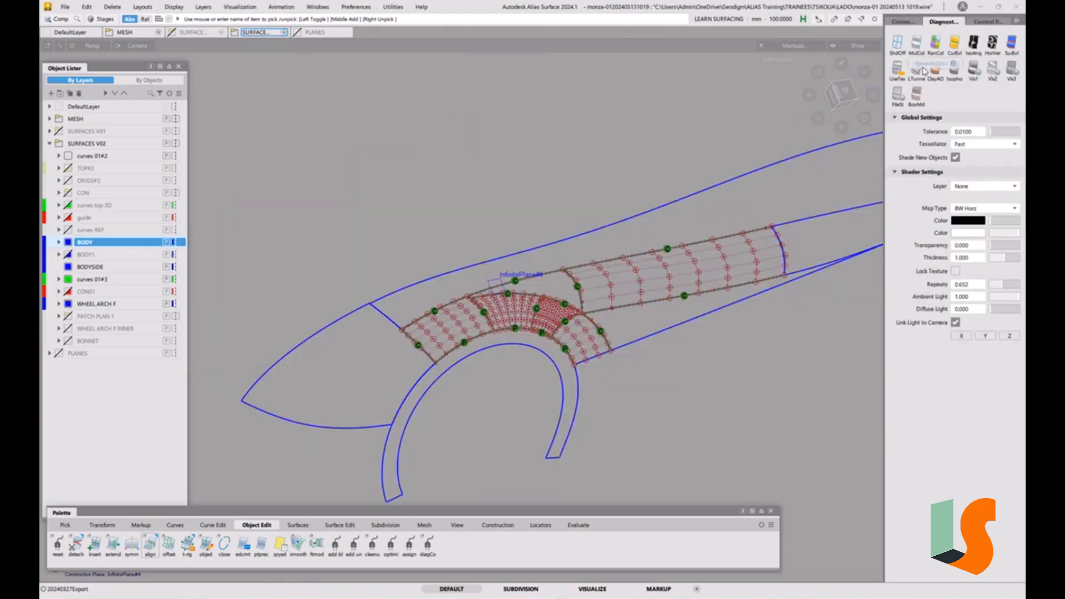
pyautogui.click(993, 44)
# Delete the guidelines from the model
pyautogui.keyDown('alt'); pyautogui.keyDown('shift'); pyautogui.moveTo(641, 308); pyautogui.dragTo(634, 340); pyautogui.keyUp('shift'); pyautogui.keyUp('alt')
pyautogui.keyDown('alt'); pyautogui.keyDown('shift'); pyautogui.moveTo(634, 340); pyautogui.dragTo(525, 327, button='right'); pyautogui.keyUp('shift'); pyautogui.keyUp('alt')
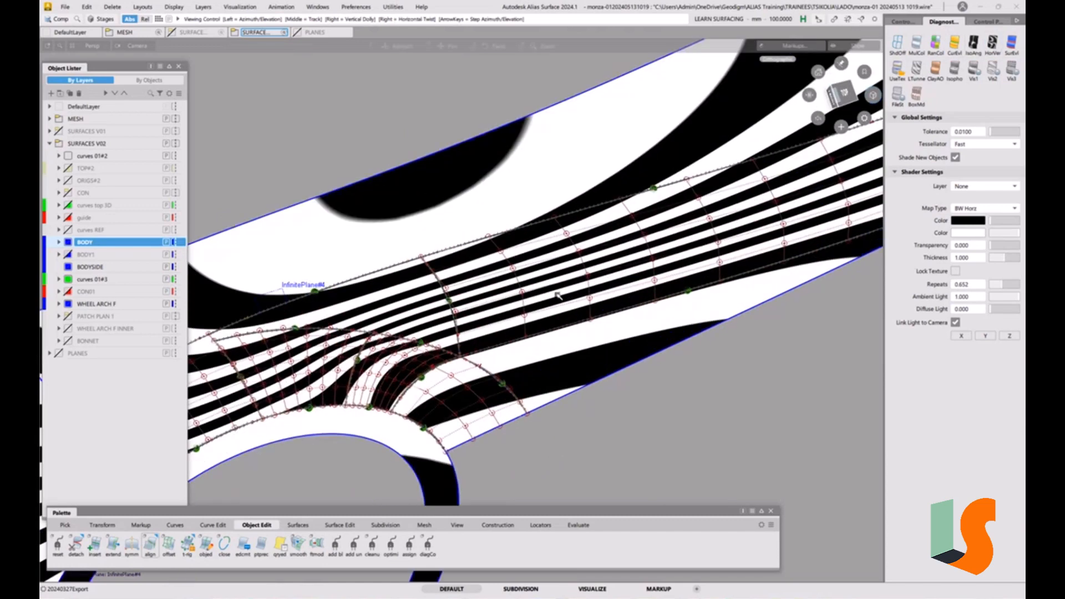
pyautogui.keyDown('alt'); pyautogui.keyDown('shift'); pyautogui.moveTo(525, 327); pyautogui.dragTo(695, 335); pyautogui.keyUp('shift'); pyautogui.keyUp('alt')
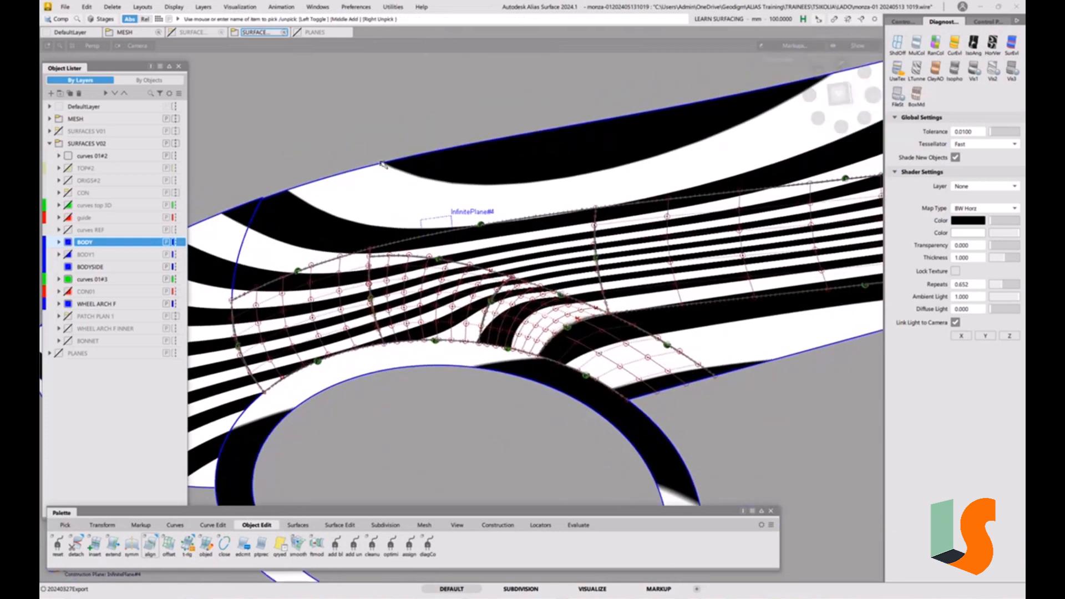
pyautogui.click(173, 6)
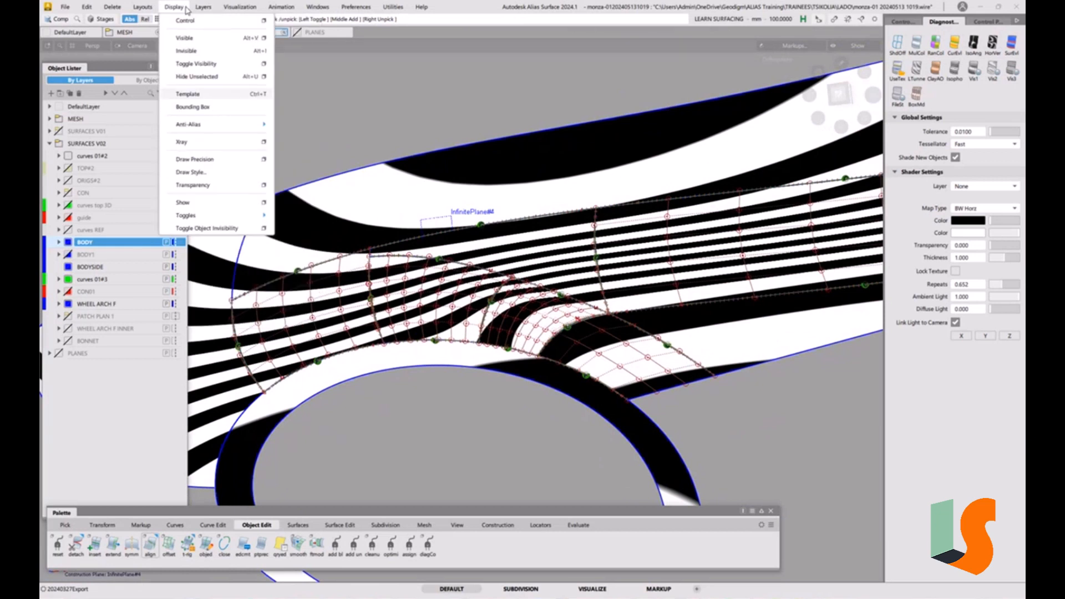
pyautogui.moveTo(118, 9)
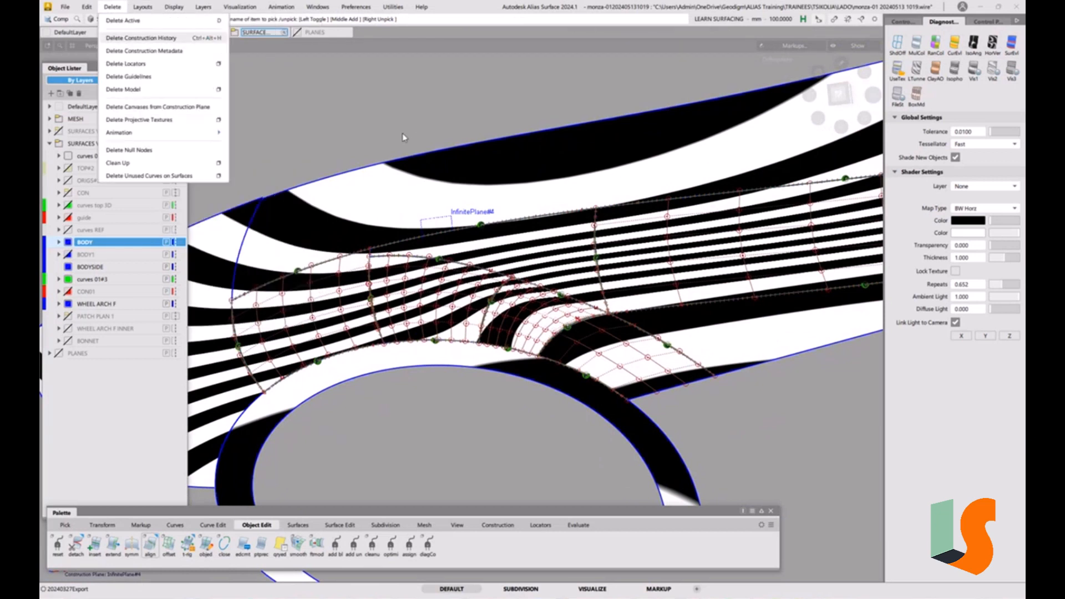
pyautogui.click(163, 77)
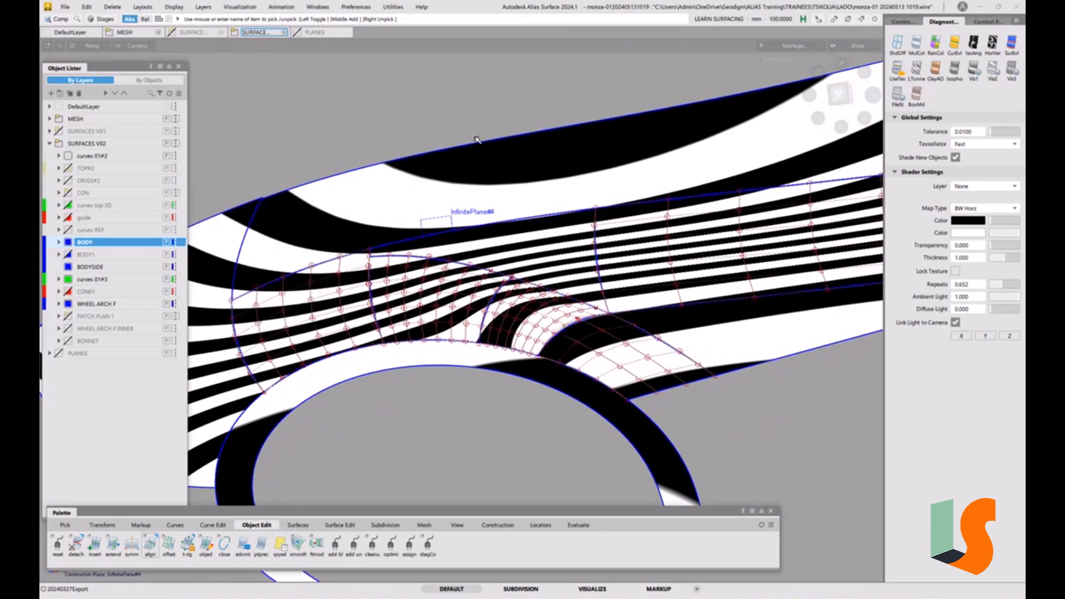
# Inspect the zebra stripes across the corner patch and its neighbouring surfaces from several angles
pyautogui.keyDown('alt'); pyautogui.keyDown('shift'); pyautogui.moveTo(500, 143); pyautogui.dragTo(571, 255); pyautogui.keyUp('shift'); pyautogui.keyUp('alt')
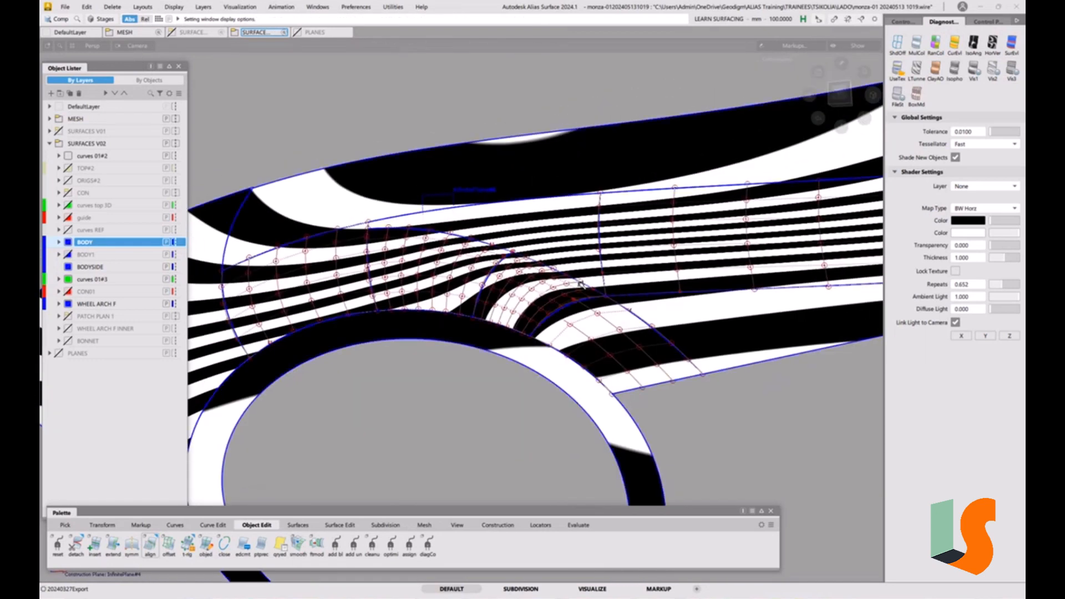
pyautogui.hotkey('alt', 't')
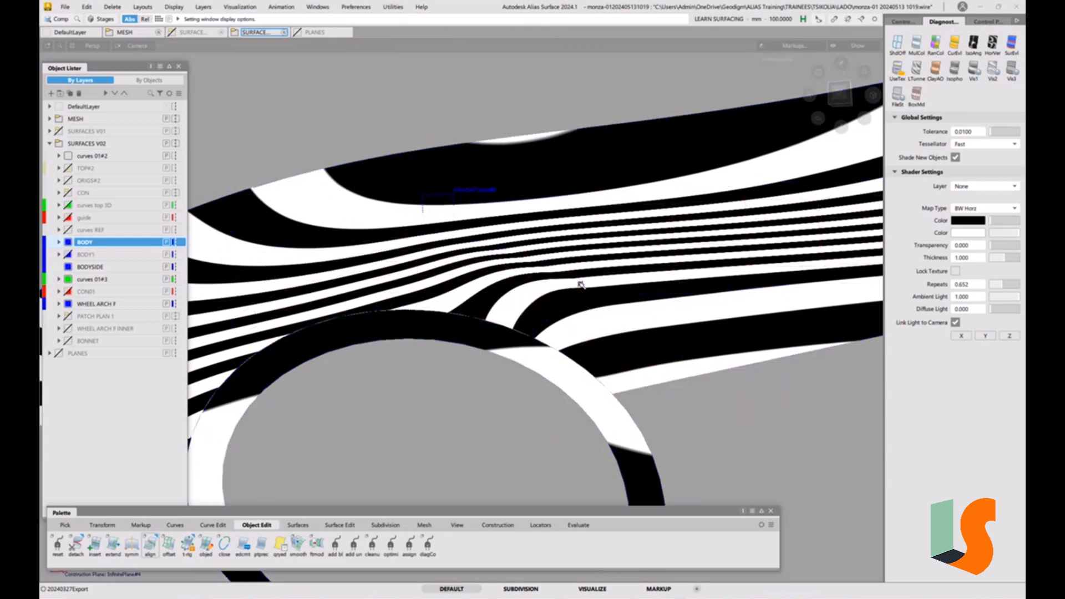
pyautogui.moveTo(580, 284)
pyautogui.keyDown('alt'); pyautogui.keyDown('shift'); pyautogui.mouseDown()
pyautogui.moveTo(566, 288)
pyautogui.moveTo(518, 254)
pyautogui.moveTo(585, 269)
pyautogui.moveTo(616, 288)
pyautogui.moveTo(635, 273)
pyautogui.moveTo(654, 290)
pyautogui.moveTo(534, 252)
pyautogui.moveTo(561, 257)
pyautogui.moveTo(581, 293)
pyautogui.mouseUp(); pyautogui.keyUp('shift'); pyautogui.keyUp('alt')
pyautogui.keyDown('alt'); pyautogui.keyDown('shift'); pyautogui.moveTo(542, 283); pyautogui.dragTo(554, 273, button='right'); pyautogui.keyUp('shift'); pyautogui.keyUp('alt')
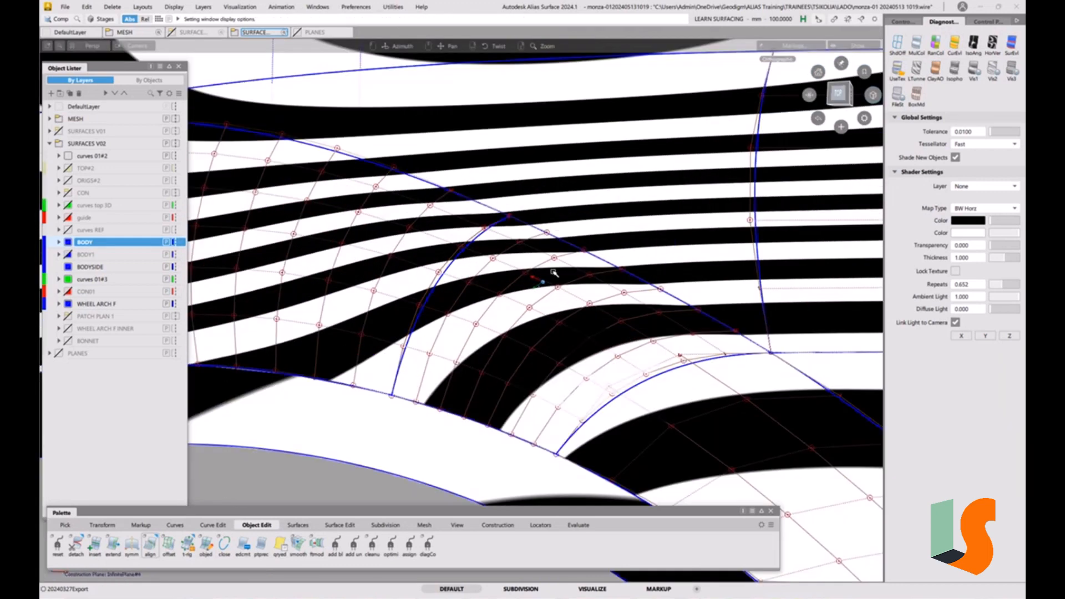
pyautogui.keyDown('alt'); pyautogui.keyDown('shift'); pyautogui.click(618, 267); pyautogui.keyUp('shift'); pyautogui.keyUp('alt')
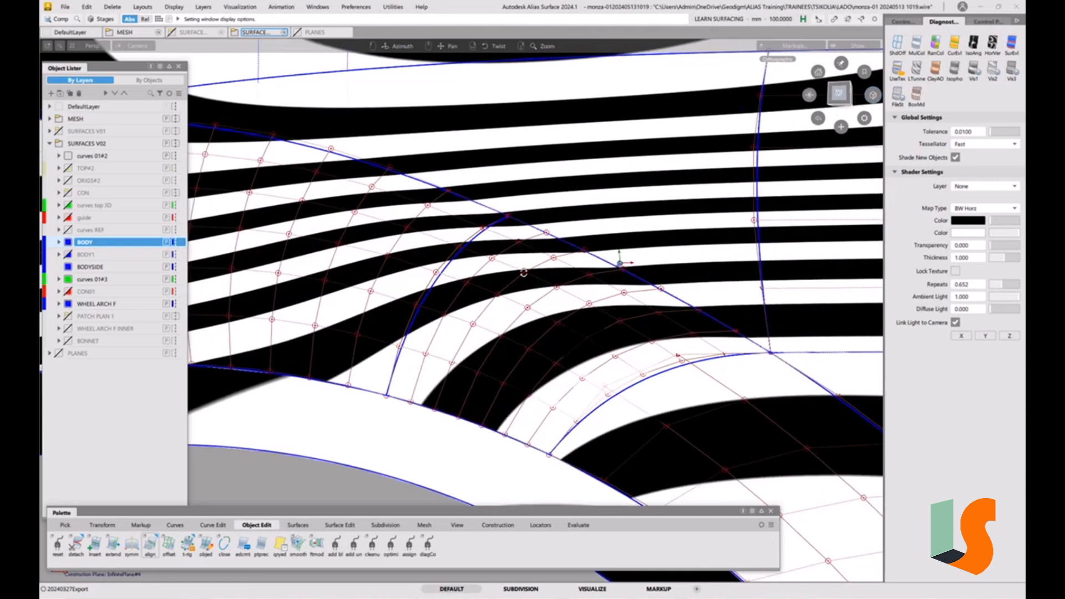
pyautogui.keyDown('alt'); pyautogui.keyDown('shift'); pyautogui.moveTo(523, 272); pyautogui.dragTo(543, 289); pyautogui.keyUp('shift'); pyautogui.keyUp('alt')
pyautogui.moveTo(500, 294)
pyautogui.keyDown('alt'); pyautogui.keyDown('shift'); pyautogui.mouseDown()
pyautogui.moveTo(620, 258)
pyautogui.moveTo(578, 316)
pyautogui.moveTo(626, 281)
pyautogui.moveTo(645, 331)
pyautogui.moveTo(706, 300)
pyautogui.mouseUp(); pyautogui.keyUp('shift'); pyautogui.keyUp('alt')
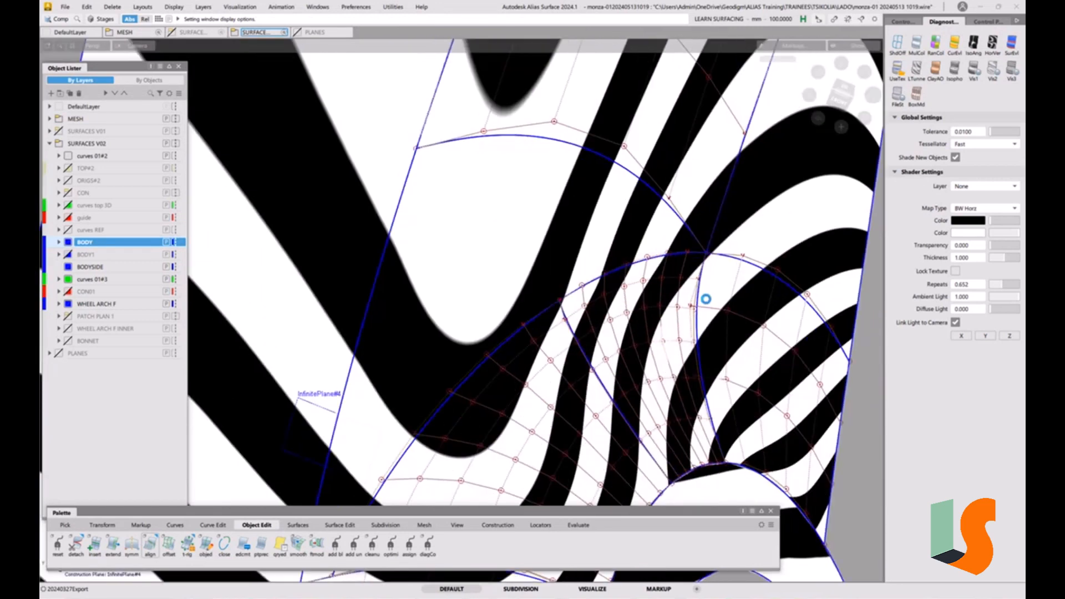
pyautogui.keyDown('alt'); pyautogui.keyDown('shift'); pyautogui.moveTo(621, 316); pyautogui.dragTo(785, 242); pyautogui.keyUp('shift'); pyautogui.keyUp('alt')
pyautogui.keyDown('alt'); pyautogui.keyDown('shift'); pyautogui.moveTo(686, 333); pyautogui.dragTo(605, 334); pyautogui.keyUp('shift'); pyautogui.keyUp('alt')
pyautogui.keyDown('alt'); pyautogui.keyDown('shift'); pyautogui.moveTo(572, 282); pyautogui.dragTo(601, 361, button='right'); pyautogui.keyUp('shift'); pyautogui.keyUp('alt')
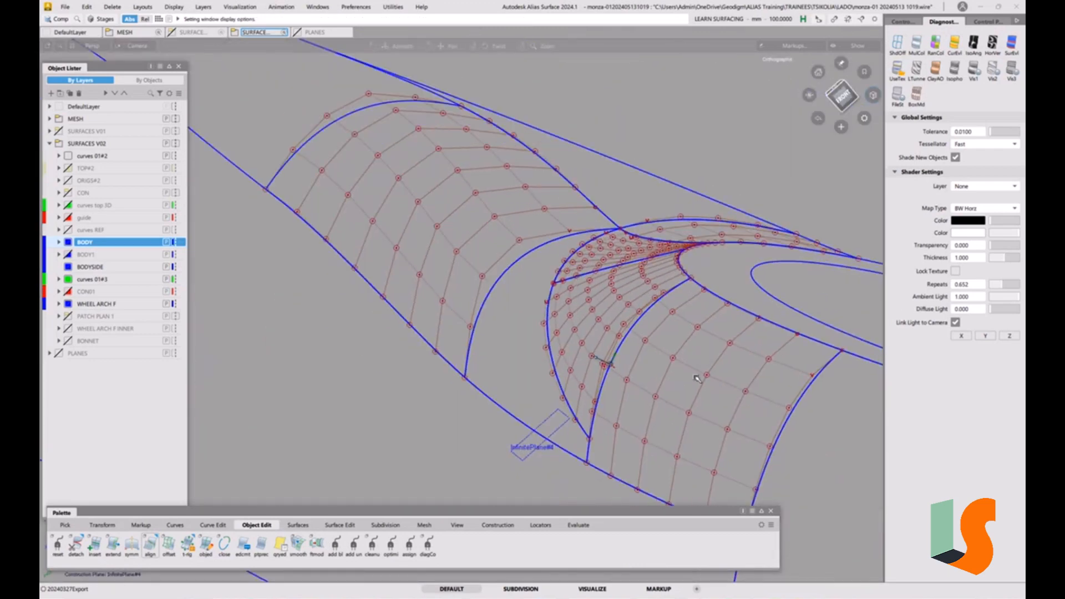
# Orbit around the wheel-arch corner and turn on horizontal/vertical zebra stripe shading
pyautogui.keyDown('alt'); pyautogui.keyDown('shift'); pyautogui.moveTo(697, 376); pyautogui.dragTo(619, 369, button='middle'); pyautogui.keyUp('shift'); pyautogui.keyUp('alt')
pyautogui.moveTo(619, 369)
pyautogui.keyDown('alt'); pyautogui.keyDown('shift'); pyautogui.mouseDown()
pyautogui.moveTo(544, 267)
pyautogui.moveTo(623, 283)
pyautogui.moveTo(606, 285)
pyautogui.moveTo(659, 271)
pyautogui.moveTo(666, 240)
pyautogui.mouseUp(); pyautogui.keyUp('shift'); pyautogui.keyUp('alt')
pyautogui.click(992, 45)
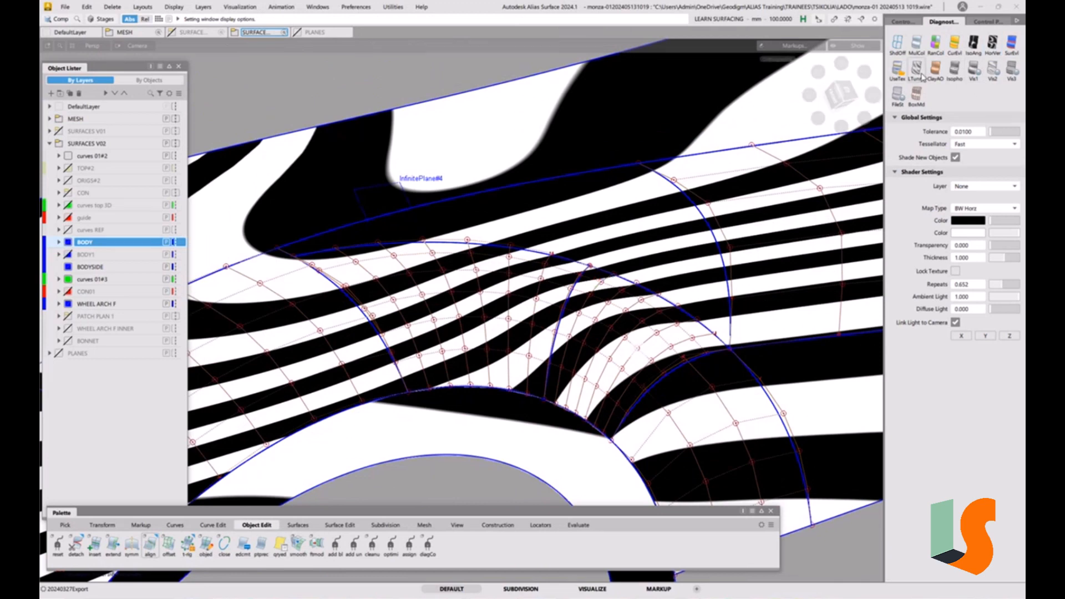
# Switch the diagnostic shading to double-band isoangle stripes and inspect the corner patch from several angles
pyautogui.click(956, 43)
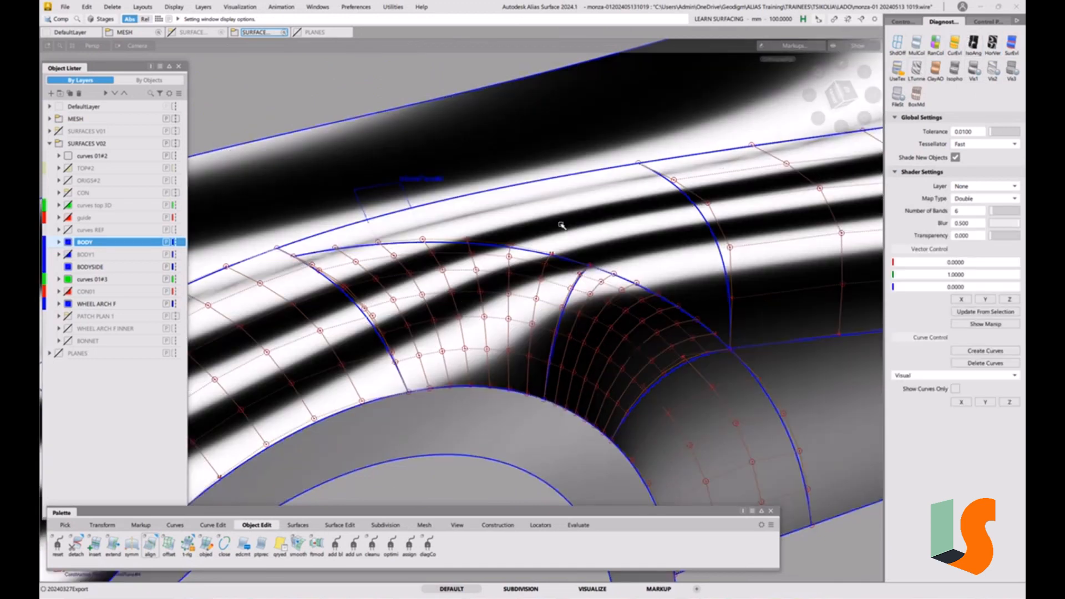
pyautogui.keyDown('alt'); pyautogui.keyDown('shift'); pyautogui.moveTo(562, 226); pyautogui.dragTo(442, 325); pyautogui.keyUp('shift'); pyautogui.keyUp('alt')
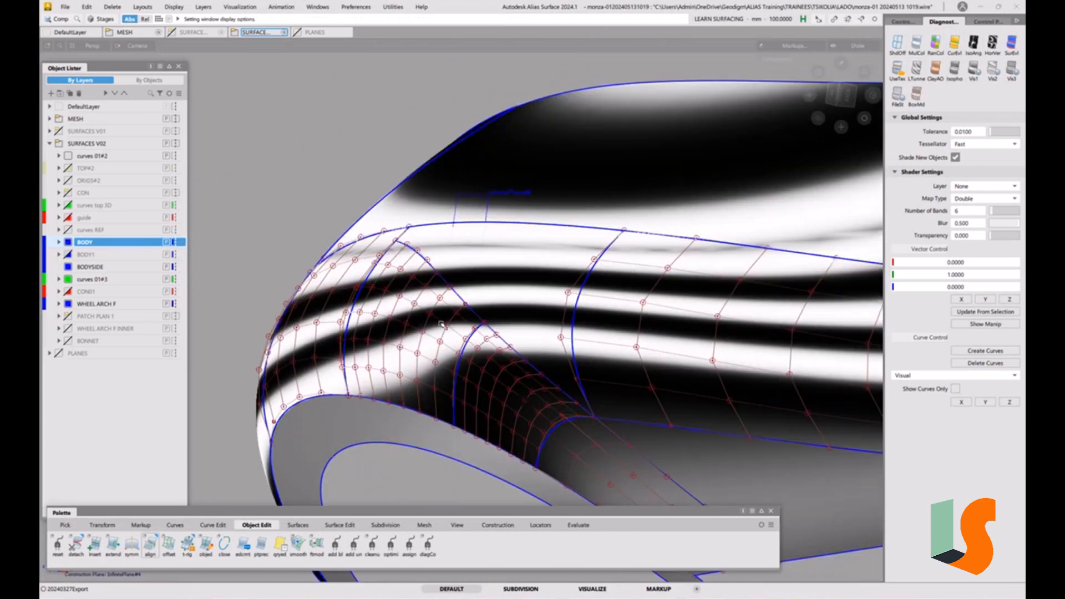
pyautogui.keyDown('alt'); pyautogui.keyDown('shift'); pyautogui.moveTo(487, 336); pyautogui.dragTo(441, 294, button='right'); pyautogui.keyUp('shift'); pyautogui.keyUp('alt')
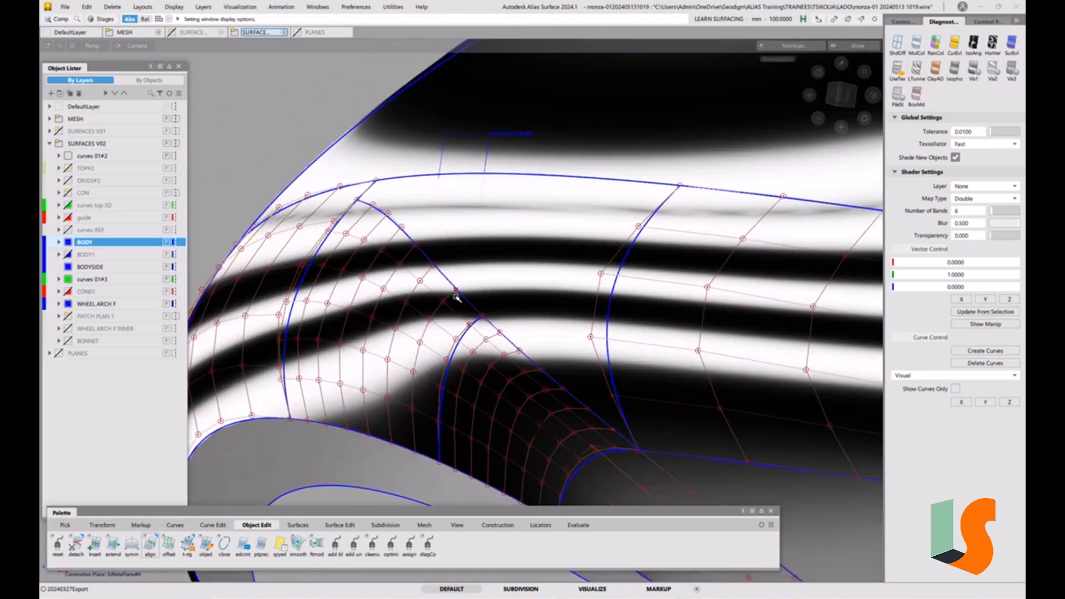
pyautogui.keyDown('alt'); pyautogui.keyDown('shift'); pyautogui.moveTo(456, 298); pyautogui.dragTo(488, 342); pyautogui.keyUp('shift'); pyautogui.keyUp('alt')
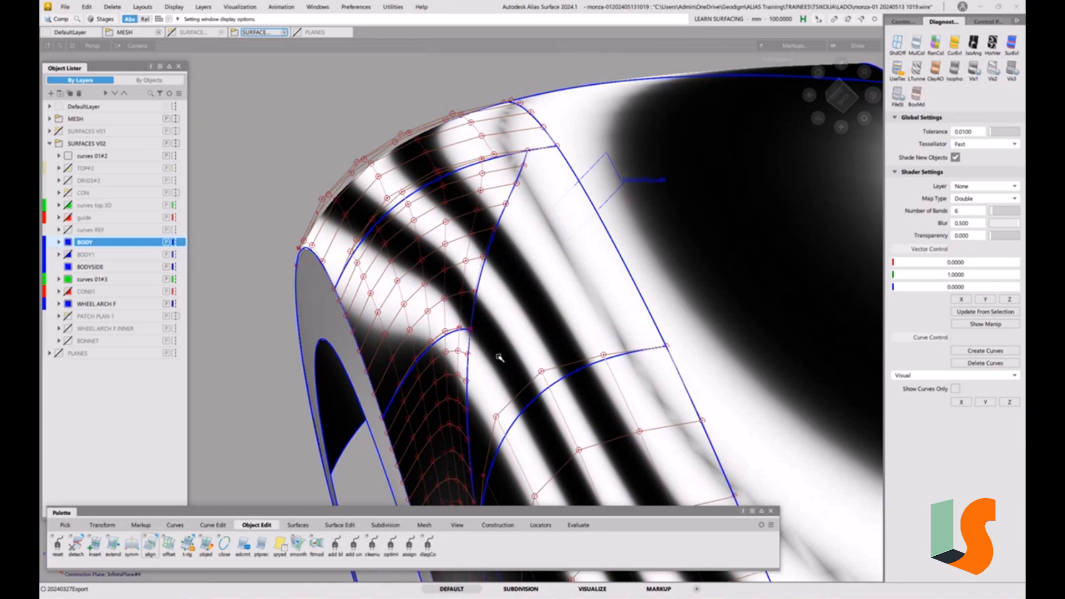
pyautogui.keyDown('alt'); pyautogui.keyDown('shift'); pyautogui.moveTo(525, 344); pyautogui.dragTo(484, 360); pyautogui.keyUp('shift'); pyautogui.keyUp('alt')
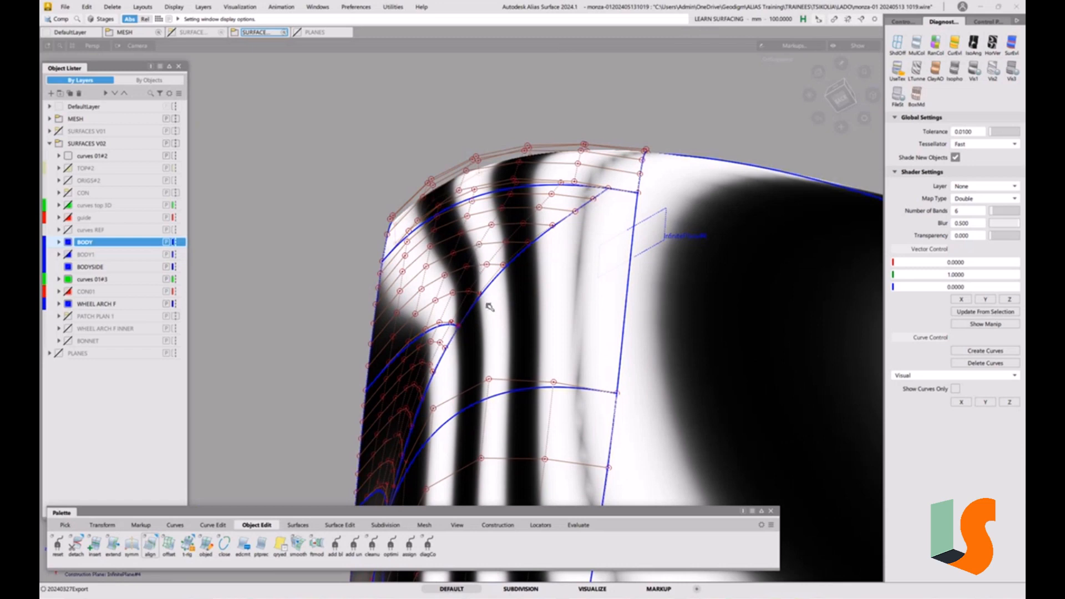
pyautogui.keyDown('alt'); pyautogui.keyDown('shift'); pyautogui.moveTo(497, 307); pyautogui.dragTo(754, 166); pyautogui.keyUp('shift'); pyautogui.keyUp('alt')
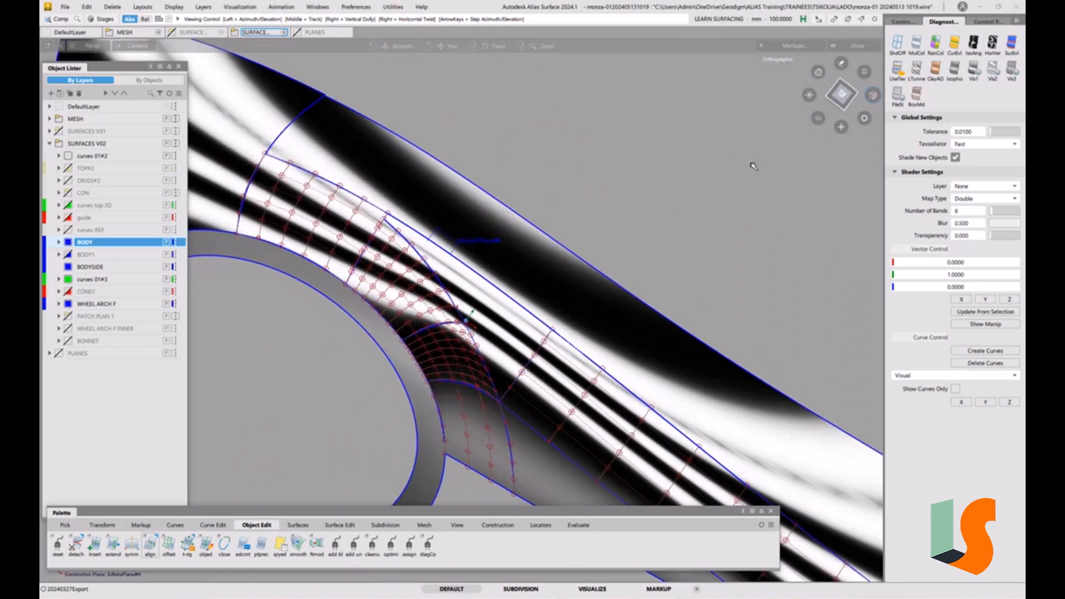
# Apply double-horizon reflection shading and orbit around the corner patch to inspect its highlights
pyautogui.click(894, 70)
pyautogui.keyDown('alt'); pyautogui.keyDown('shift'); pyautogui.moveTo(550, 269); pyautogui.dragTo(481, 312); pyautogui.keyUp('shift'); pyautogui.keyUp('alt')
pyautogui.keyDown('alt'); pyautogui.keyDown('shift'); pyautogui.moveTo(530, 308); pyautogui.dragTo(498, 323, button='right'); pyautogui.keyUp('shift'); pyautogui.keyUp('alt')
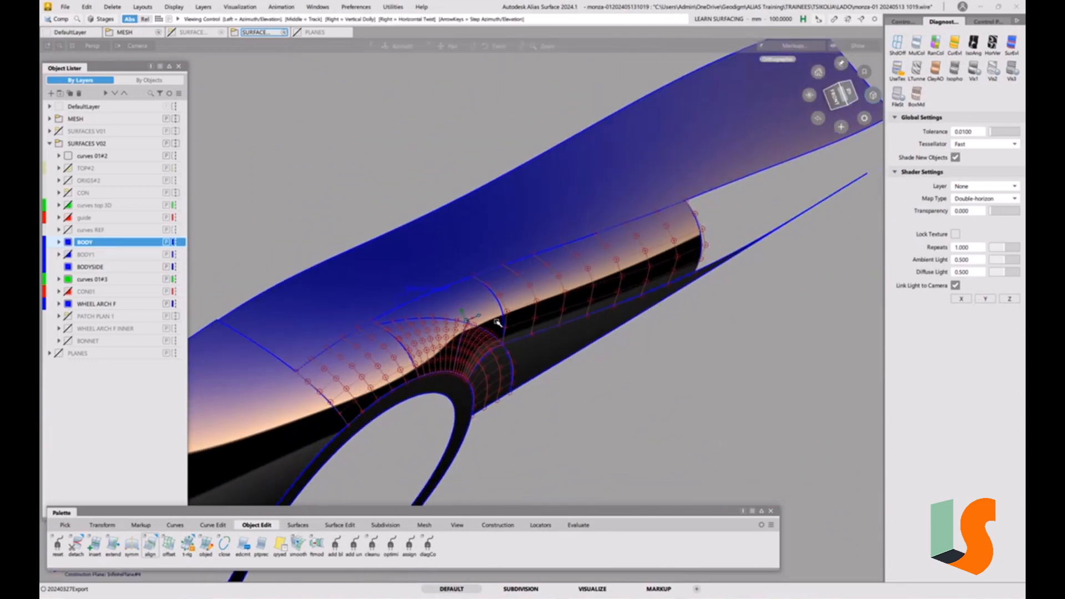
pyautogui.keyDown('alt'); pyautogui.keyDown('shift'); pyautogui.moveTo(497, 323); pyautogui.dragTo(589, 256, button='middle'); pyautogui.keyUp('shift'); pyautogui.keyUp('alt')
pyautogui.keyDown('alt'); pyautogui.keyDown('shift'); pyautogui.moveTo(594, 264); pyautogui.dragTo(565, 300); pyautogui.keyUp('shift'); pyautogui.keyUp('alt')
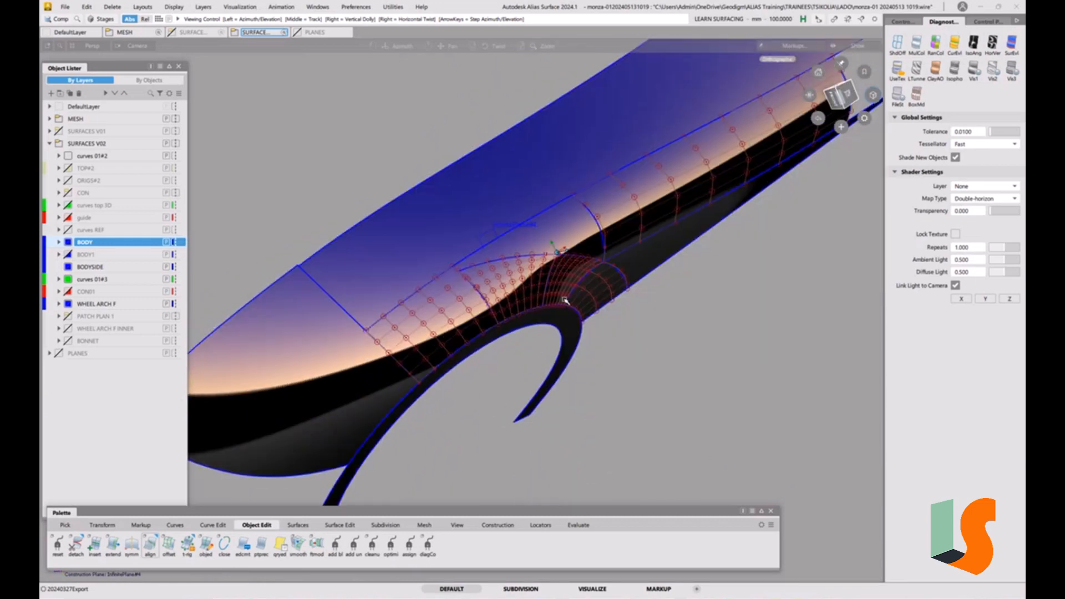
pyautogui.keyDown('alt'); pyautogui.keyDown('shift'); pyautogui.moveTo(578, 253); pyautogui.dragTo(548, 238); pyautogui.keyUp('shift'); pyautogui.keyUp('alt')
pyautogui.keyDown('alt'); pyautogui.keyDown('shift'); pyautogui.moveTo(567, 243); pyautogui.dragTo(583, 280, button='right'); pyautogui.keyUp('shift'); pyautogui.keyUp('alt')
pyautogui.keyDown('alt'); pyautogui.keyDown('shift'); pyautogui.moveTo(583, 280); pyautogui.dragTo(588, 342, button='middle'); pyautogui.keyUp('shift'); pyautogui.keyUp('alt')
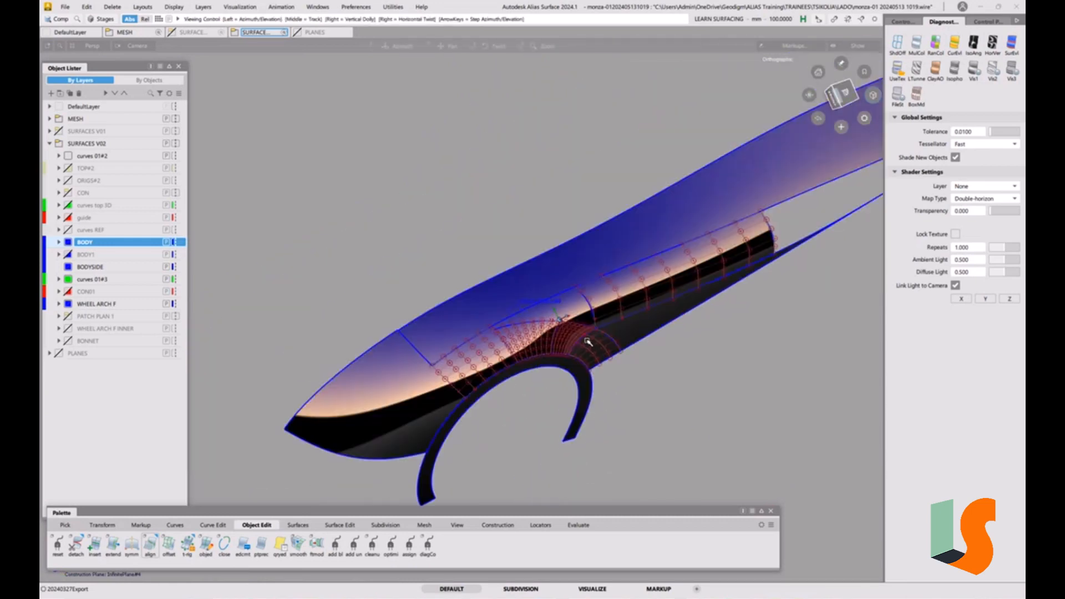
pyautogui.moveTo(588, 342)
pyautogui.keyDown('alt'); pyautogui.keyDown('shift'); pyautogui.mouseDown()
pyautogui.moveTo(560, 346)
pyautogui.moveTo(587, 363)
pyautogui.moveTo(594, 347)
pyautogui.mouseUp(); pyautogui.keyUp('shift'); pyautogui.keyUp('alt')
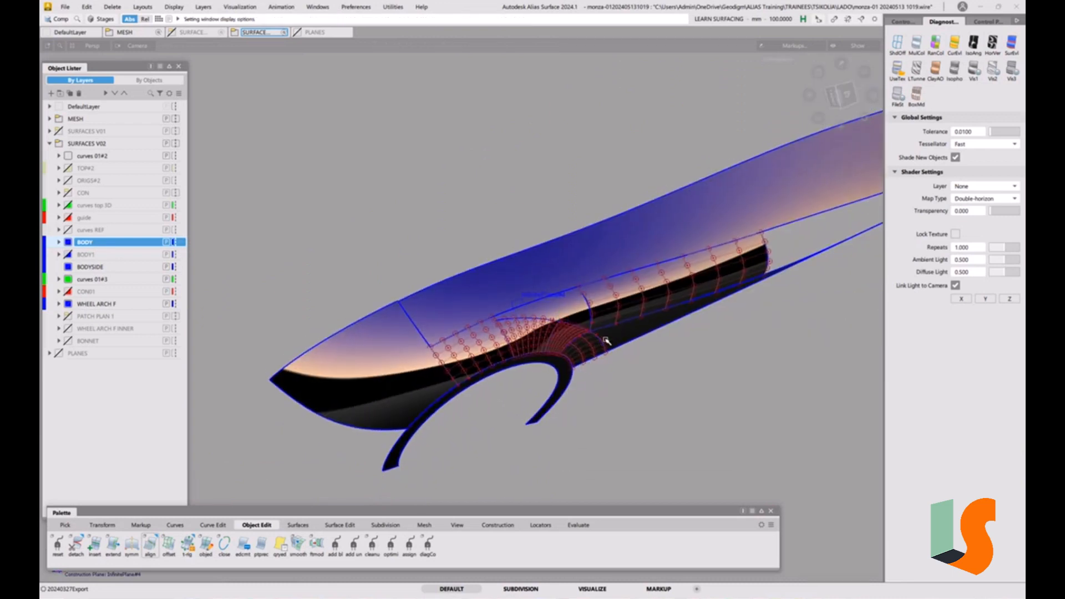